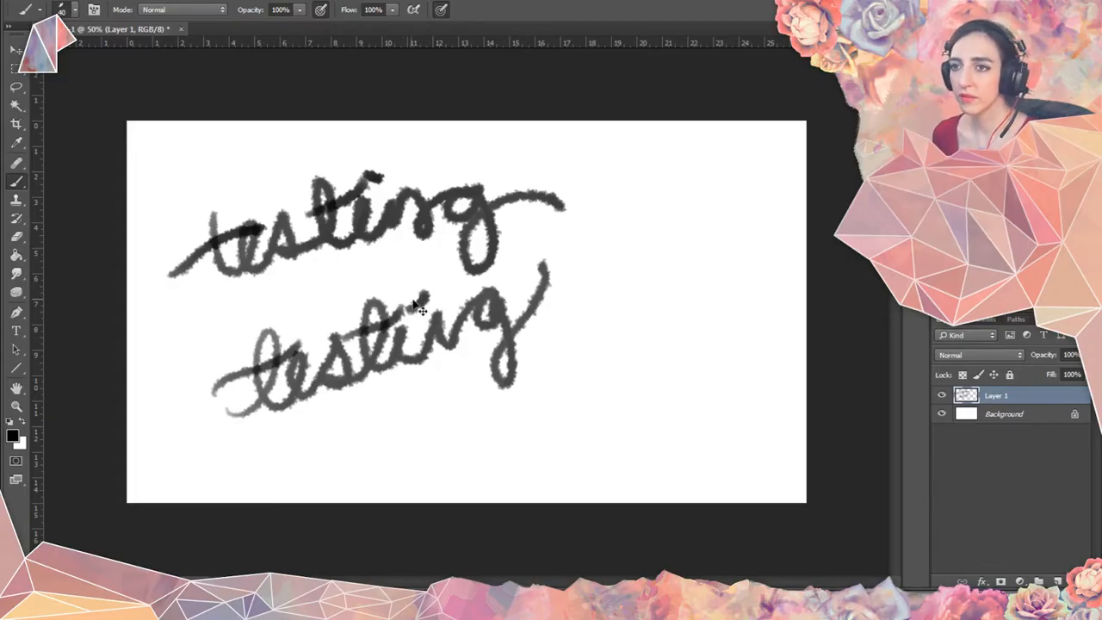
# Clear all the writing from Layer 1 and draw a cursive test squiggle across the canvas with a 20 px brush.
pyautogui.hotkey('ctrl', 'a')
pyautogui.press('Delete')
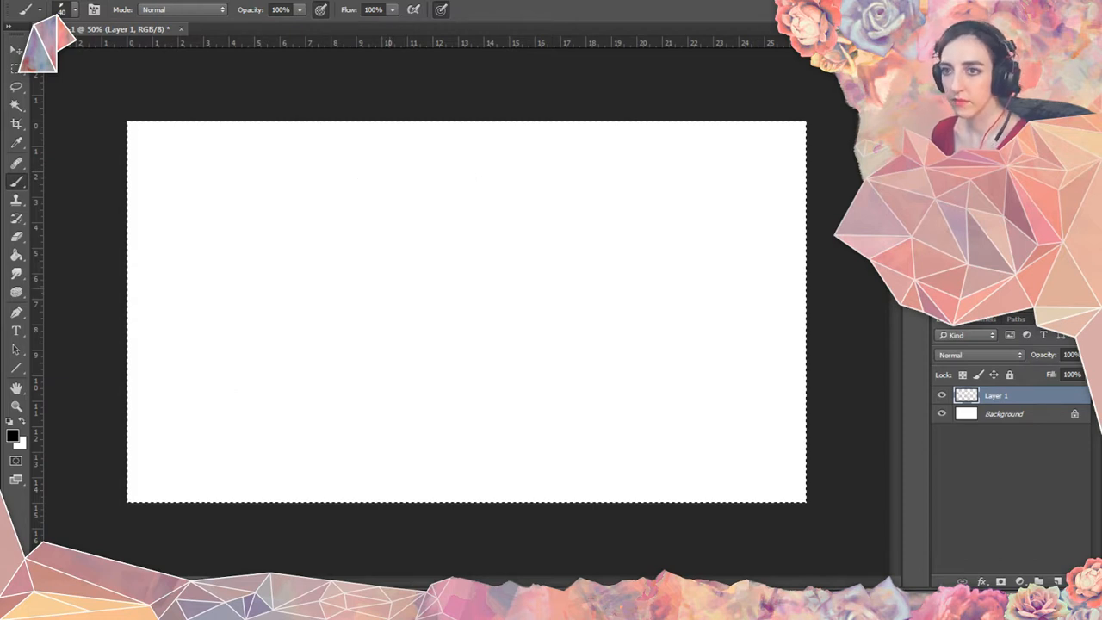
pyautogui.moveTo(240, 293)
pyautogui.mouseDown()
pyautogui.moveTo(278, 331)
pyautogui.moveTo(338, 329)
pyautogui.moveTo(441, 288)
pyautogui.moveTo(517, 298)
pyautogui.mouseUp()
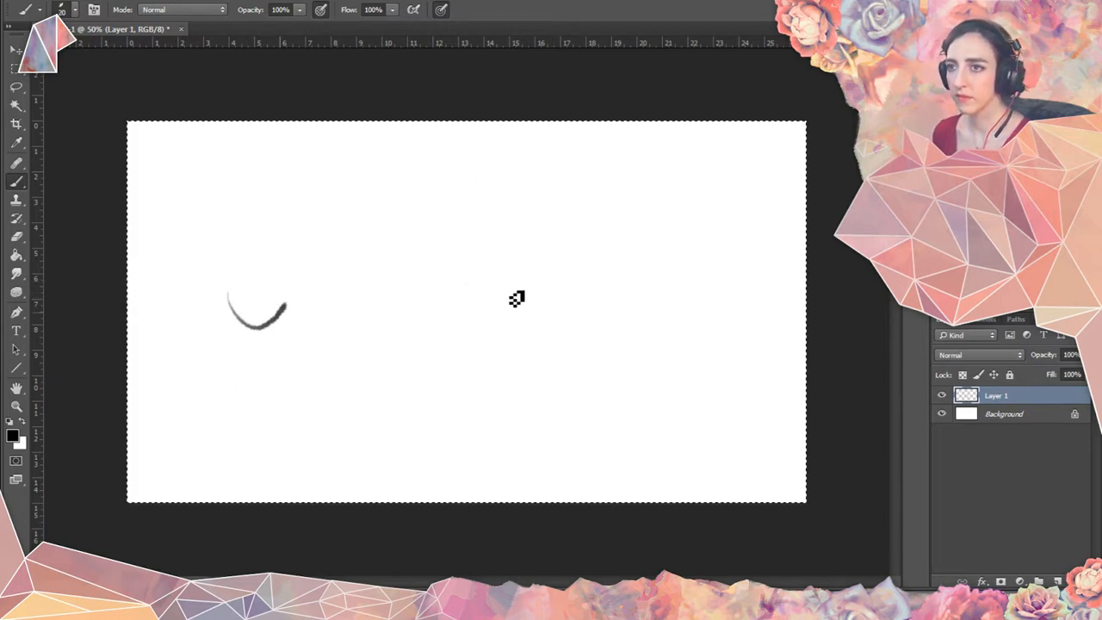
pyautogui.moveTo(399, 306)
pyautogui.mouseDown()
pyautogui.moveTo(516, 278)
pyautogui.moveTo(571, 226)
pyautogui.mouseUp()
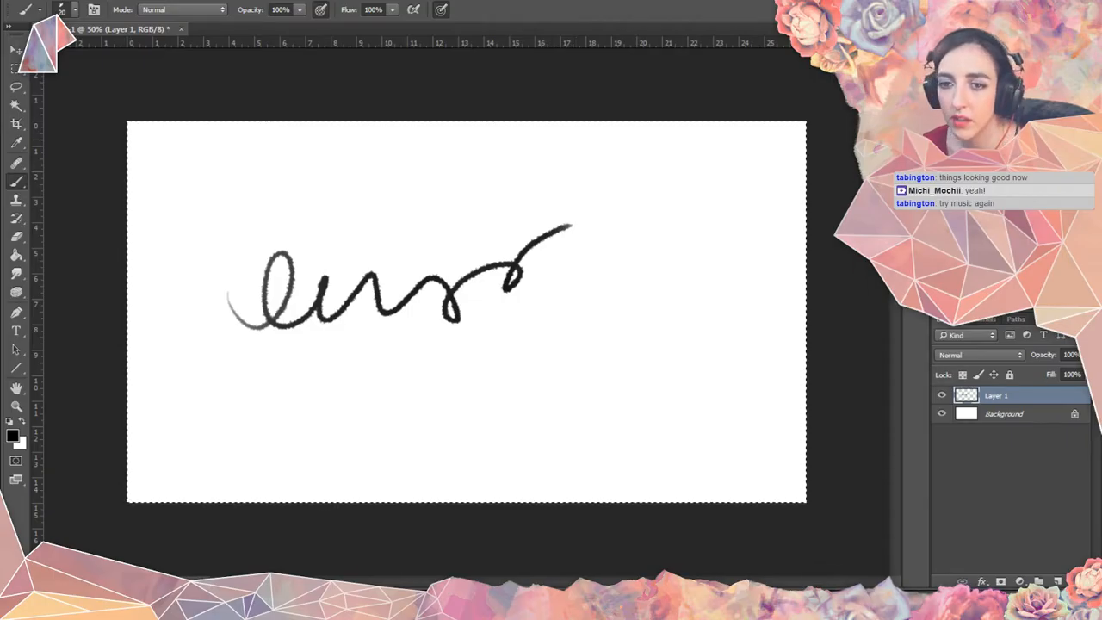
# Search the computer's programs for "spot" and launch Spotify.
pyautogui.press('super')
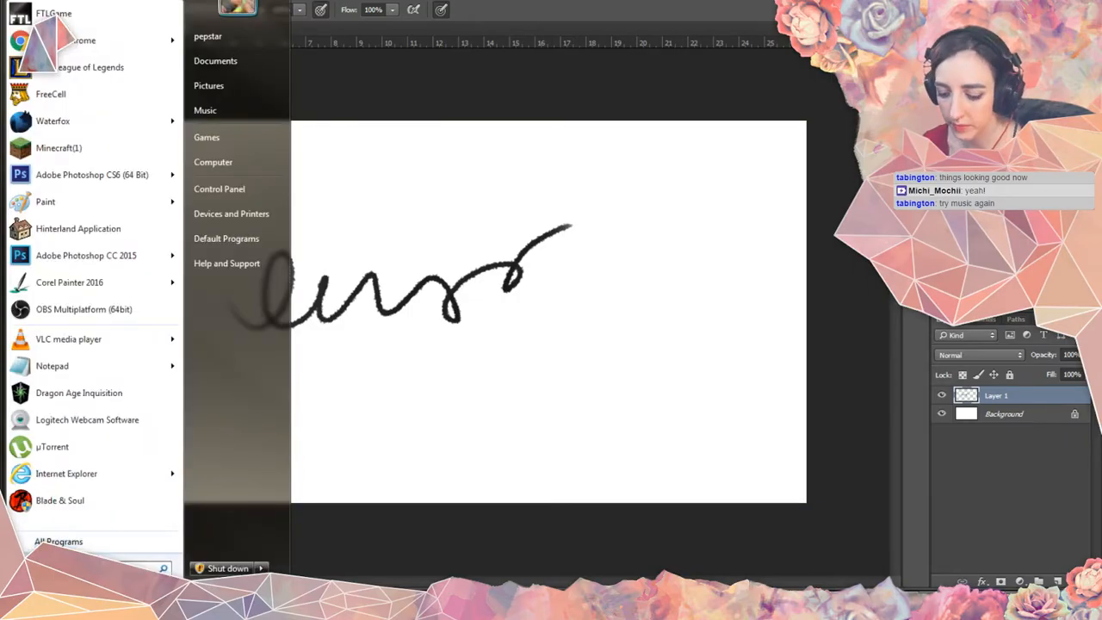
pyautogui.write('spot')
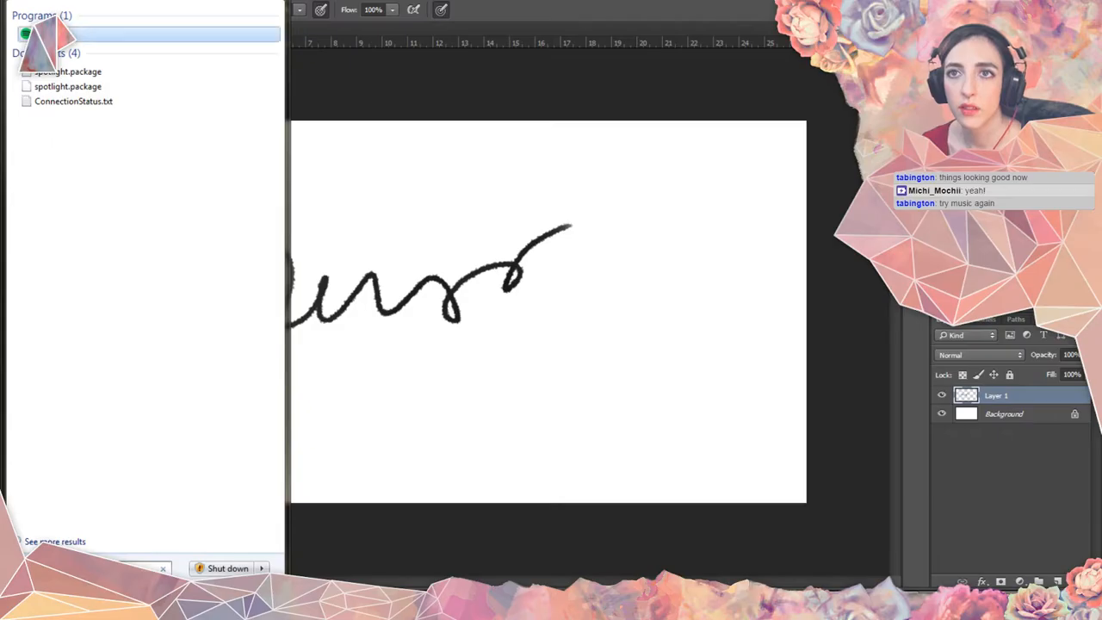
pyautogui.press('Return')
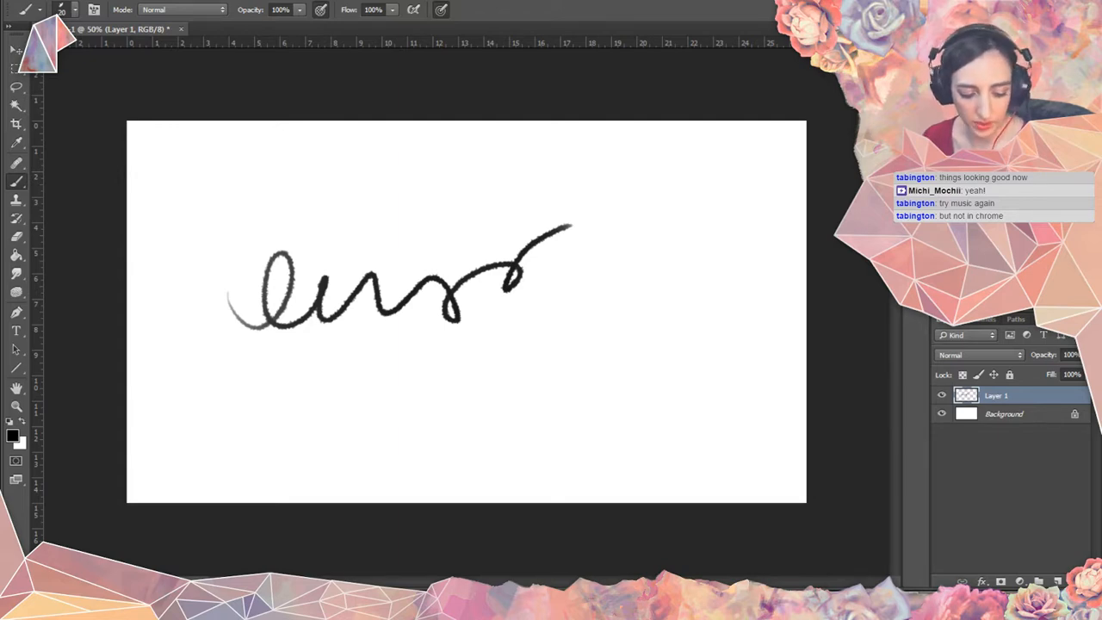
# Show the desktop, bring up the Spotify window and maximize it.
pyautogui.press('super+d')
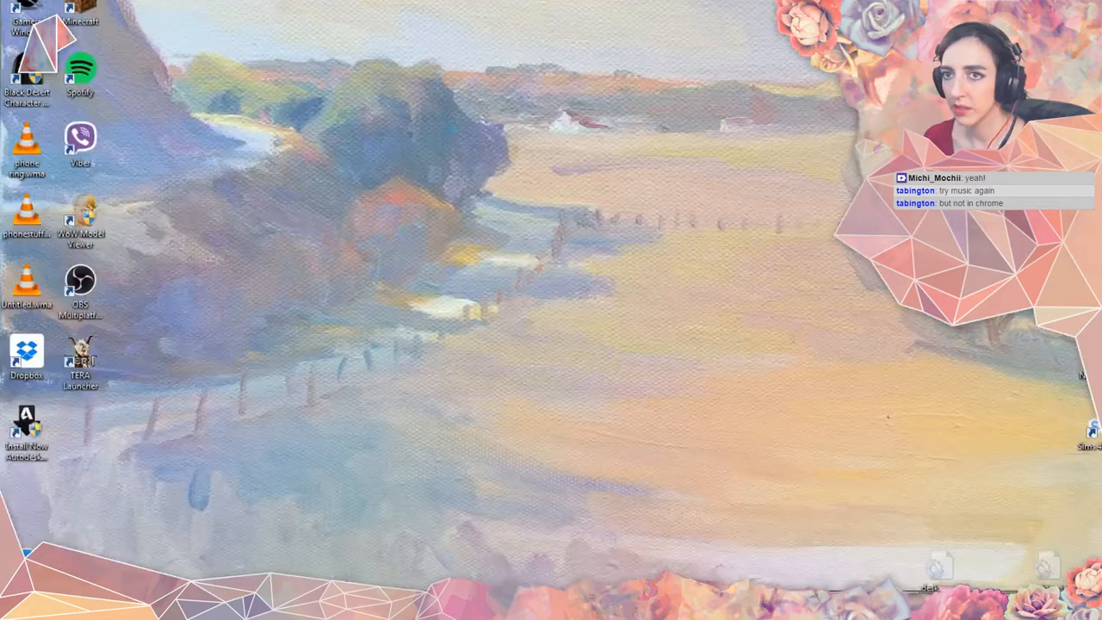
pyautogui.press('super+d')
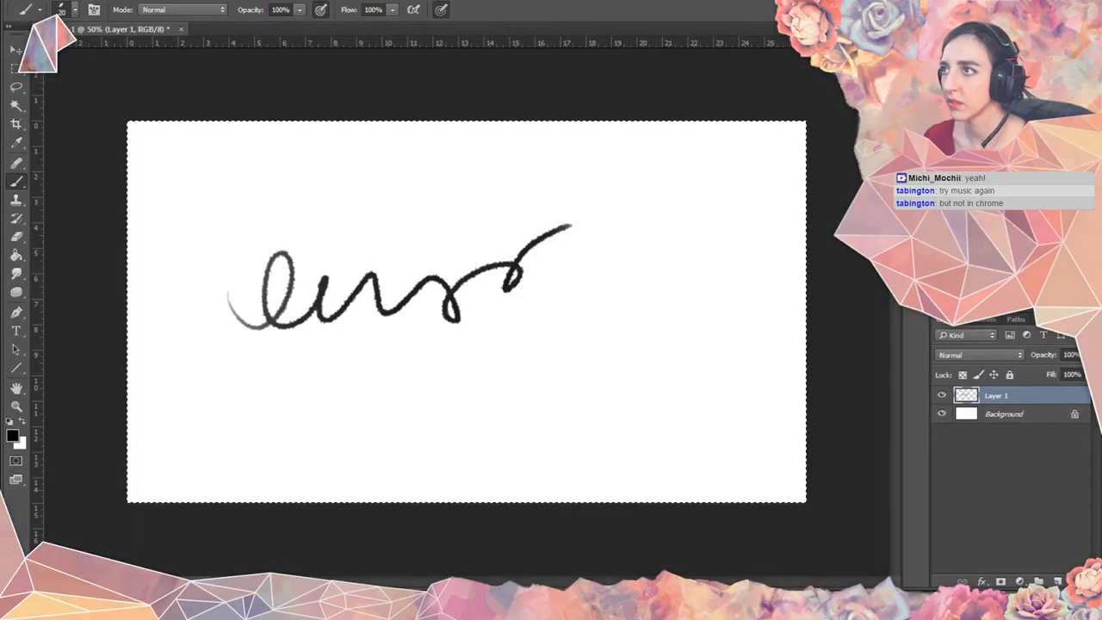
pyautogui.hotkey('ctrl', 'q')
pyautogui.click(557, 221)
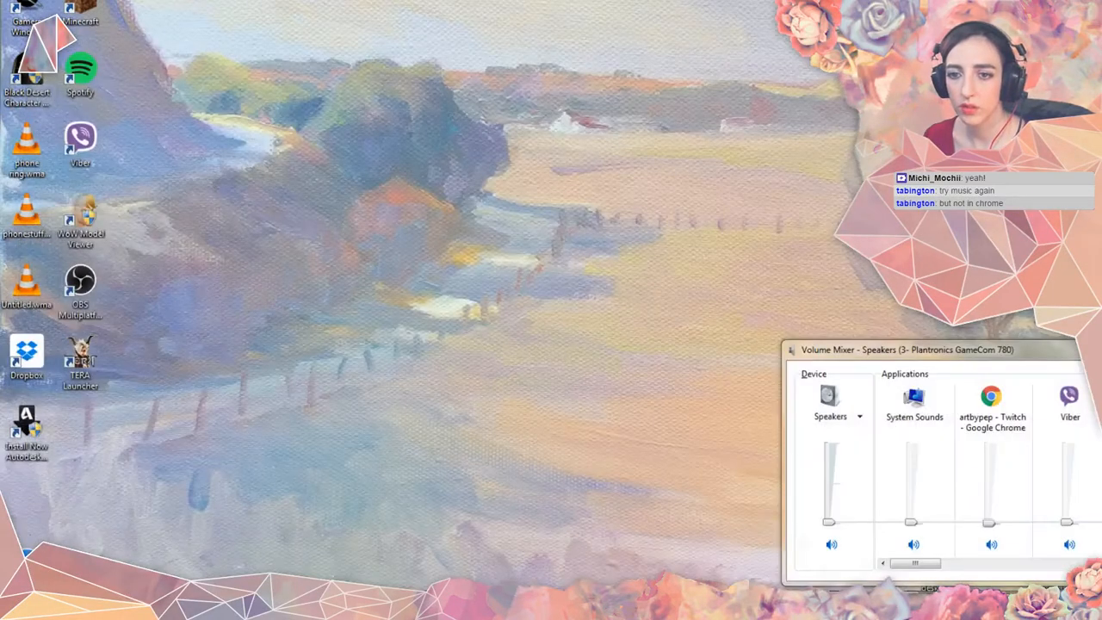
pyautogui.click(21, 601)
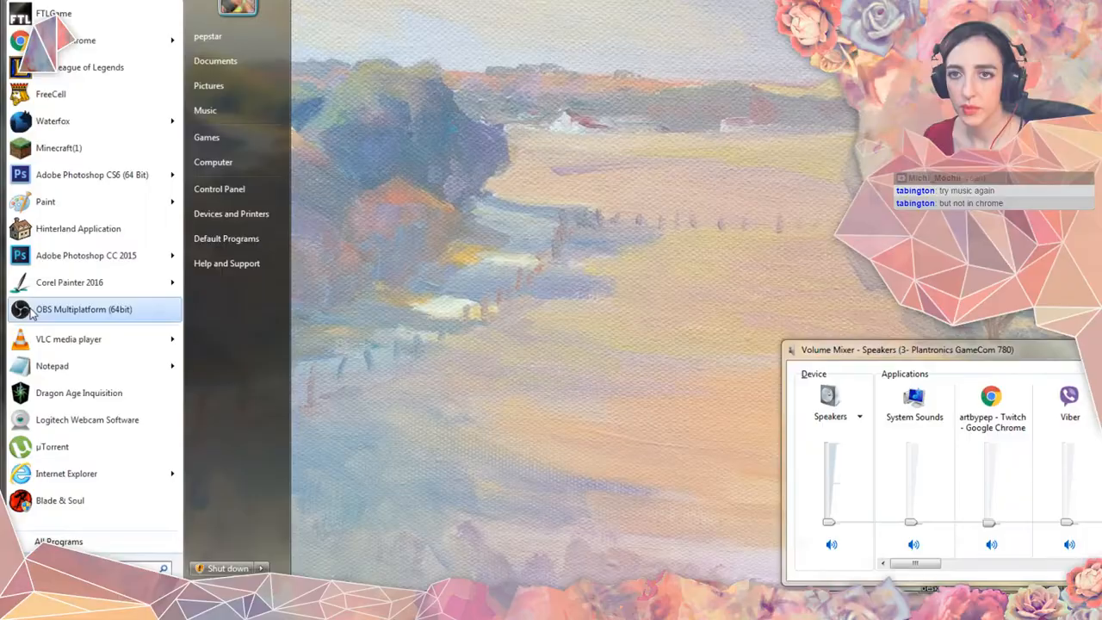
pyautogui.click(128, 258)
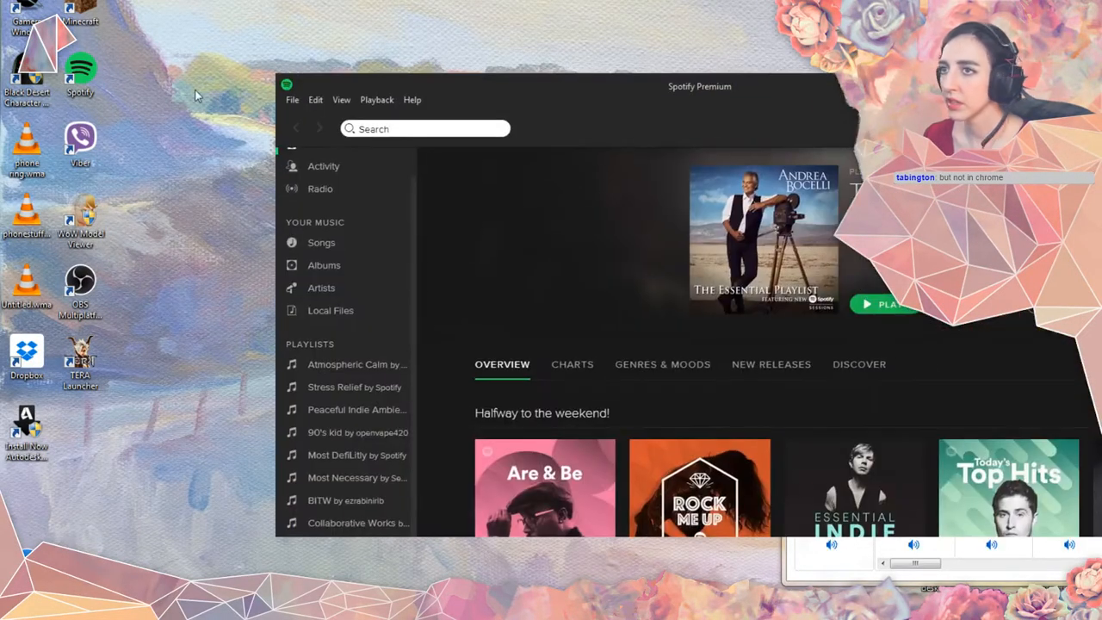
pyautogui.doubleClick(506, 86)
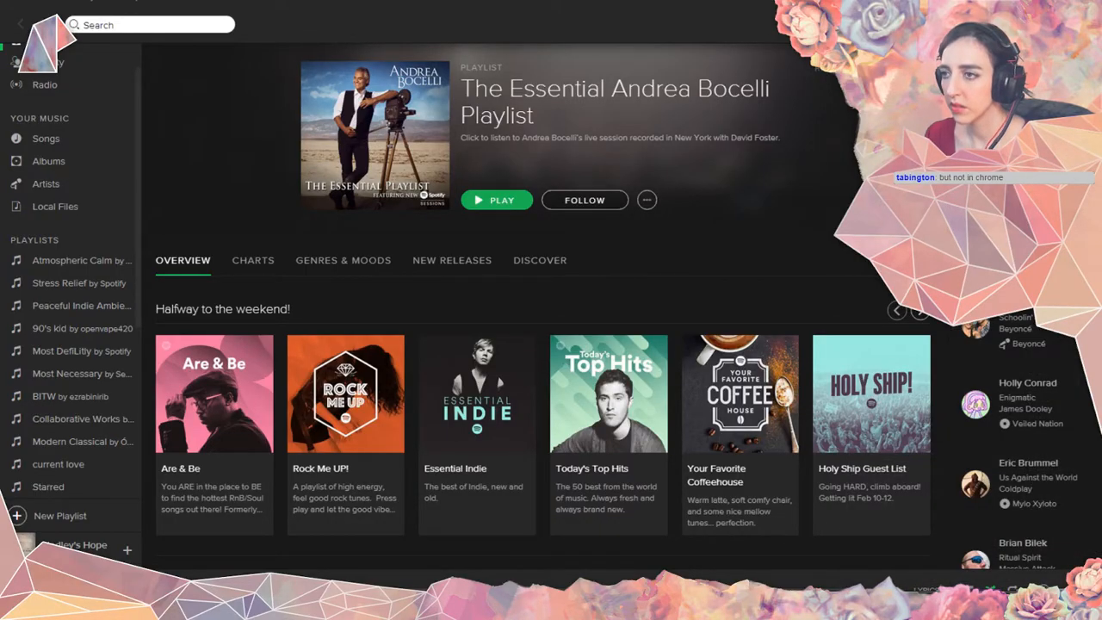
pyautogui.moveTo(1101, 19)
pyautogui.mouseDown()
pyautogui.moveTo(679, 20)
pyautogui.moveTo(657, 37)
pyautogui.moveTo(1100, 37)
pyautogui.mouseUp()
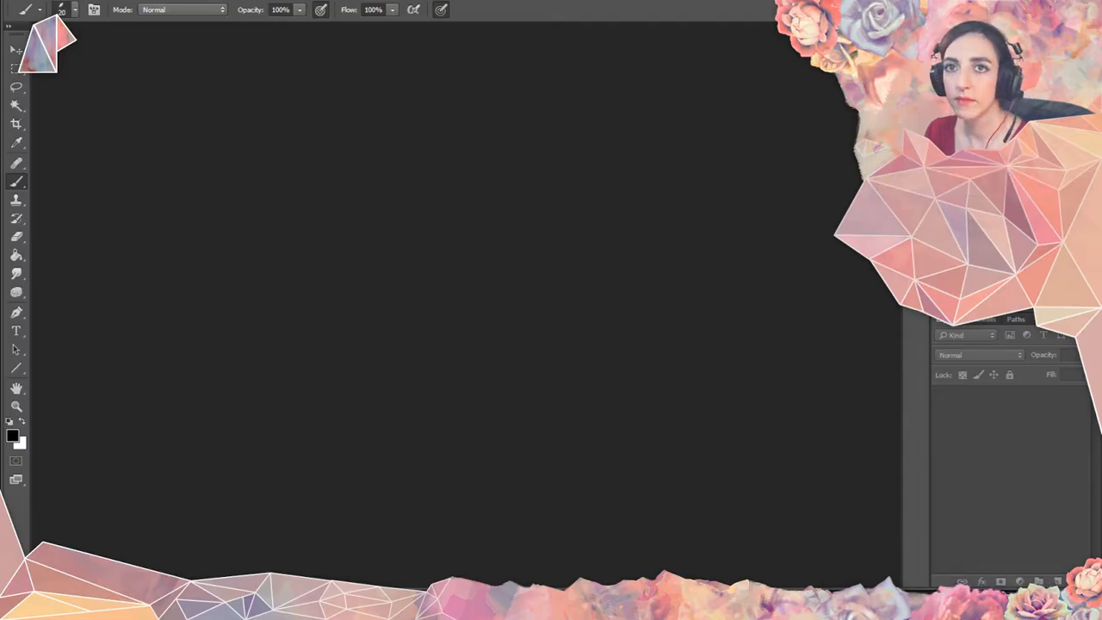
# In Photoshop, create a new document 1600 pixels wide and 900 pixels high, and add an empty layer above the background.
pyautogui.hotkey('alt', 'f')
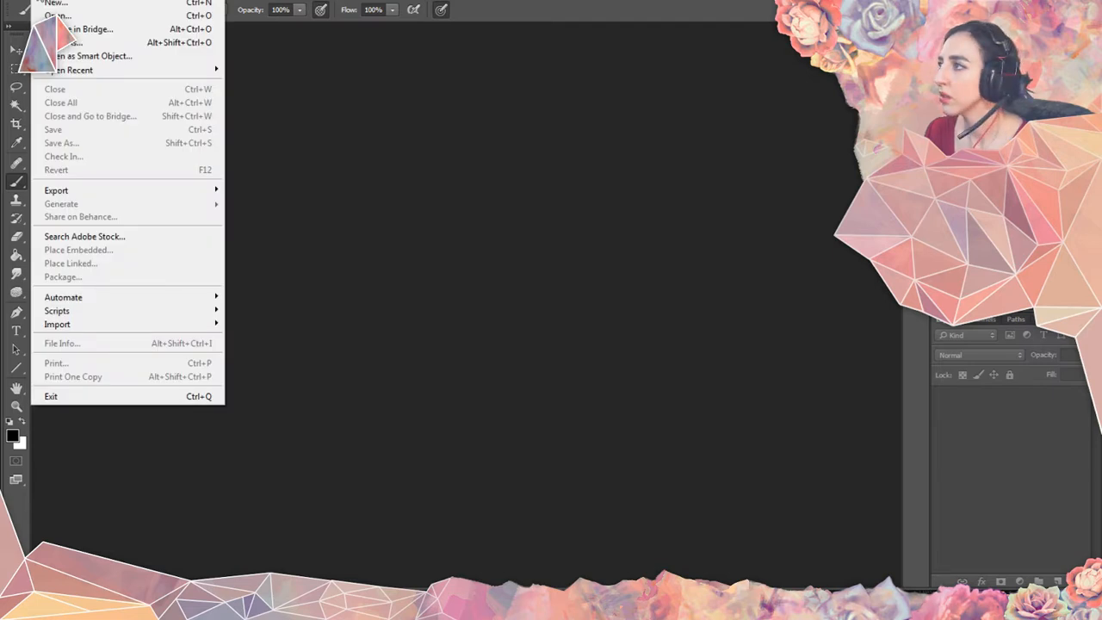
pyautogui.press('Escape')
pyautogui.hotkey('alt', 'f')
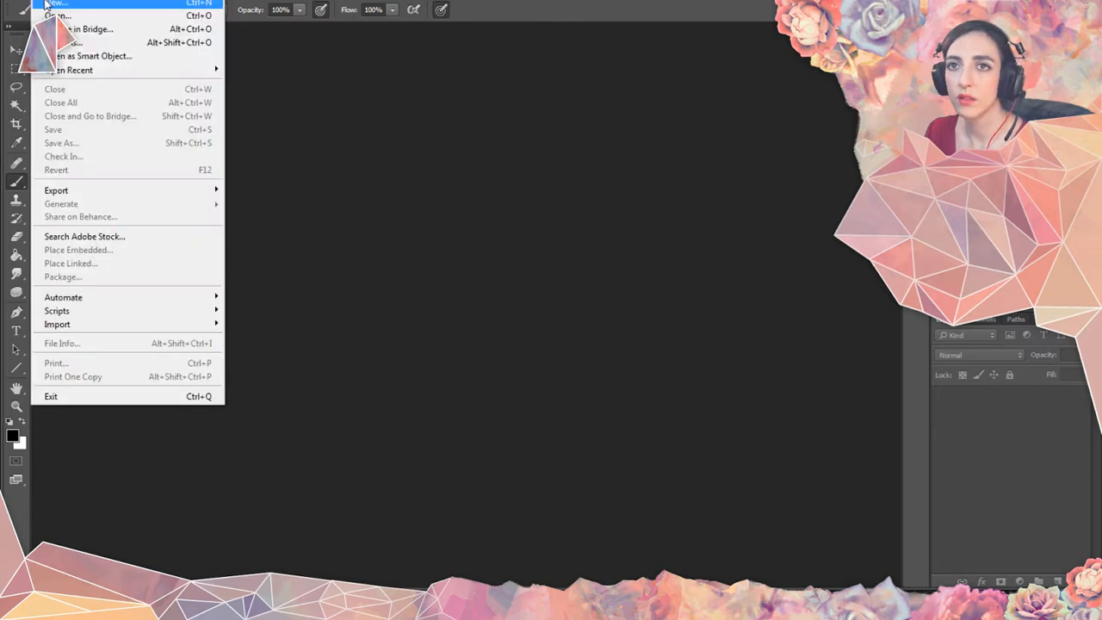
pyautogui.click(47, 5)
pyautogui.doubleClick(523, 181)
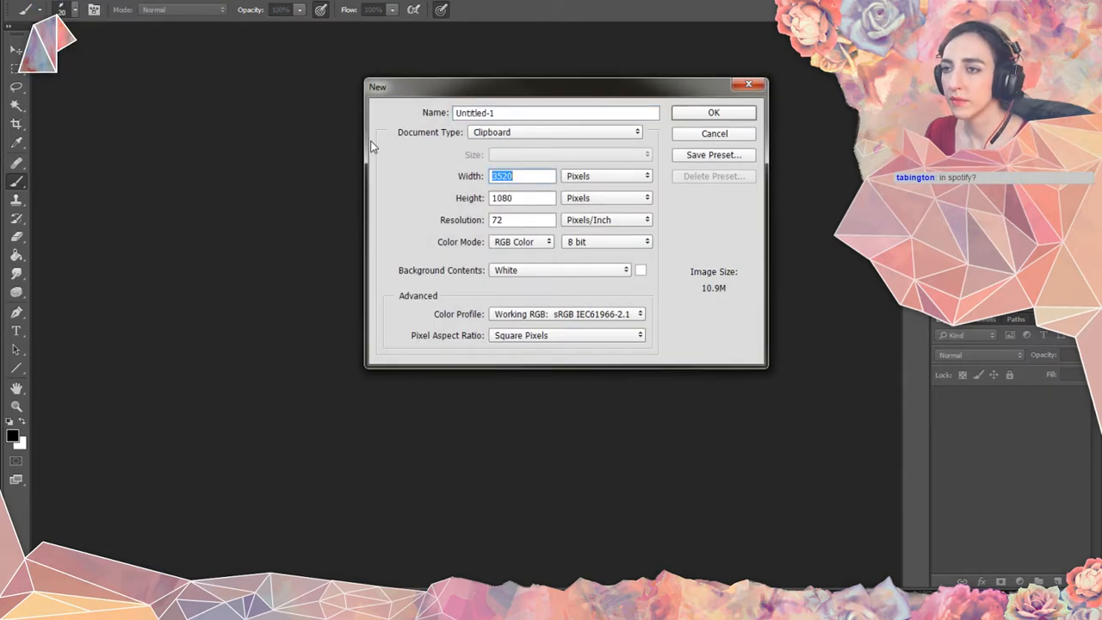
pyautogui.write('1600')
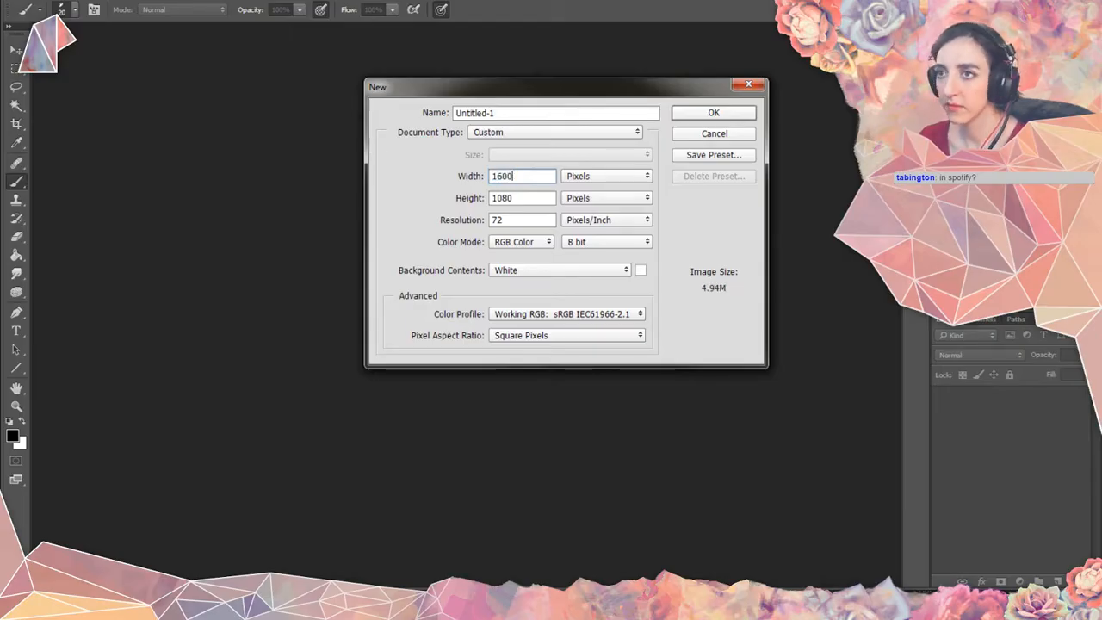
pyautogui.press('Tab')
pyautogui.write('900')
pyautogui.press('Return')
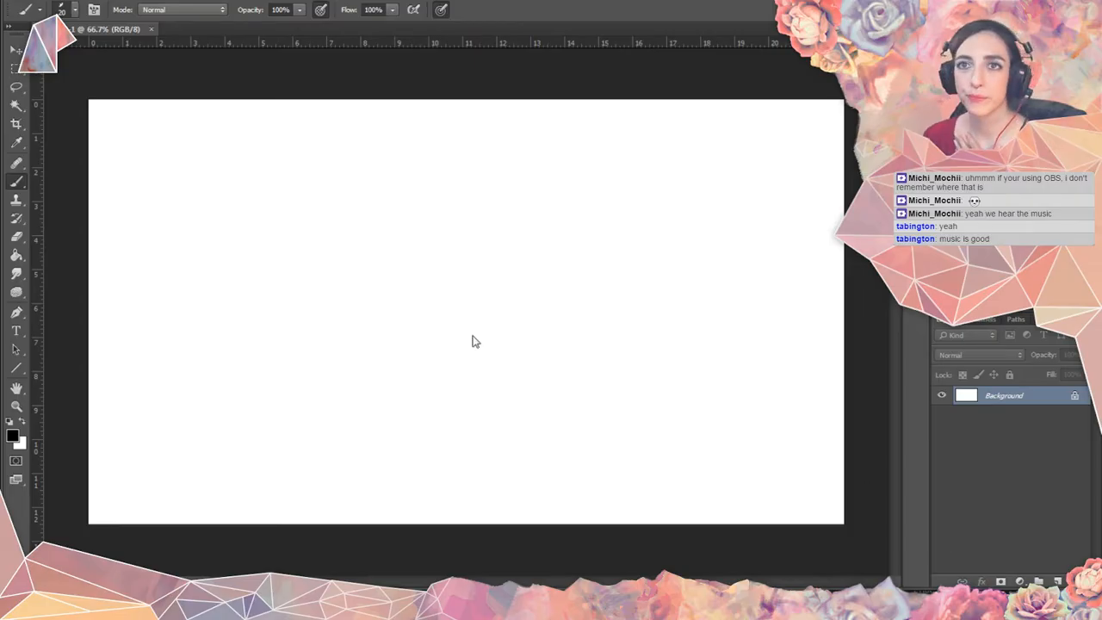
pyautogui.click(1057, 582)
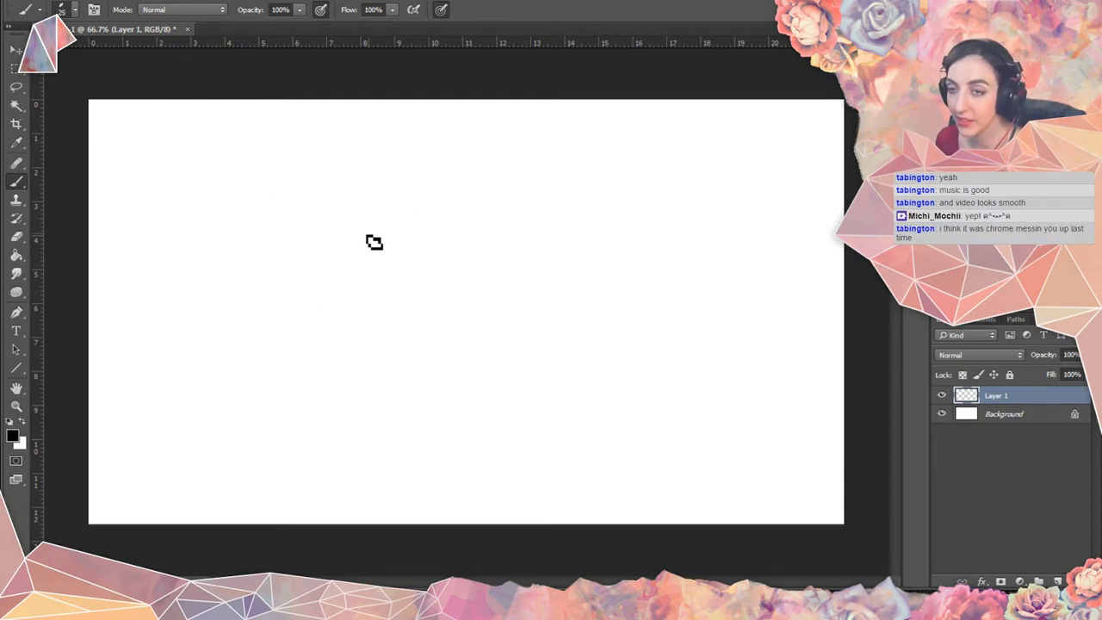
# Paint overlapping black and gray test blotches on the canvas's left half with the textured scatter brush at 300 px.
pyautogui.press('.')
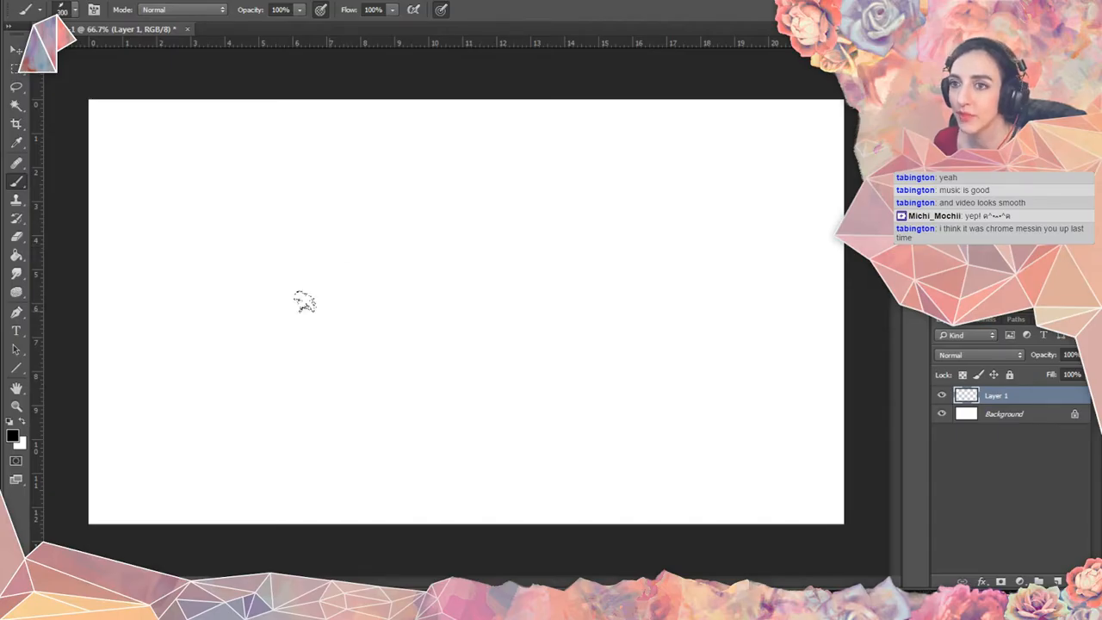
pyautogui.moveTo(205, 216)
pyautogui.mouseDown()
pyautogui.moveTo(197, 233)
pyautogui.moveTo(229, 255)
pyautogui.moveTo(286, 228)
pyautogui.moveTo(274, 258)
pyautogui.moveTo(284, 269)
pyautogui.mouseUp()
pyautogui.moveTo(320, 343)
pyautogui.mouseDown()
pyautogui.moveTo(340, 361)
pyautogui.moveTo(292, 287)
pyautogui.moveTo(404, 258)
pyautogui.moveTo(370, 301)
pyautogui.mouseUp()
pyautogui.press('F5')
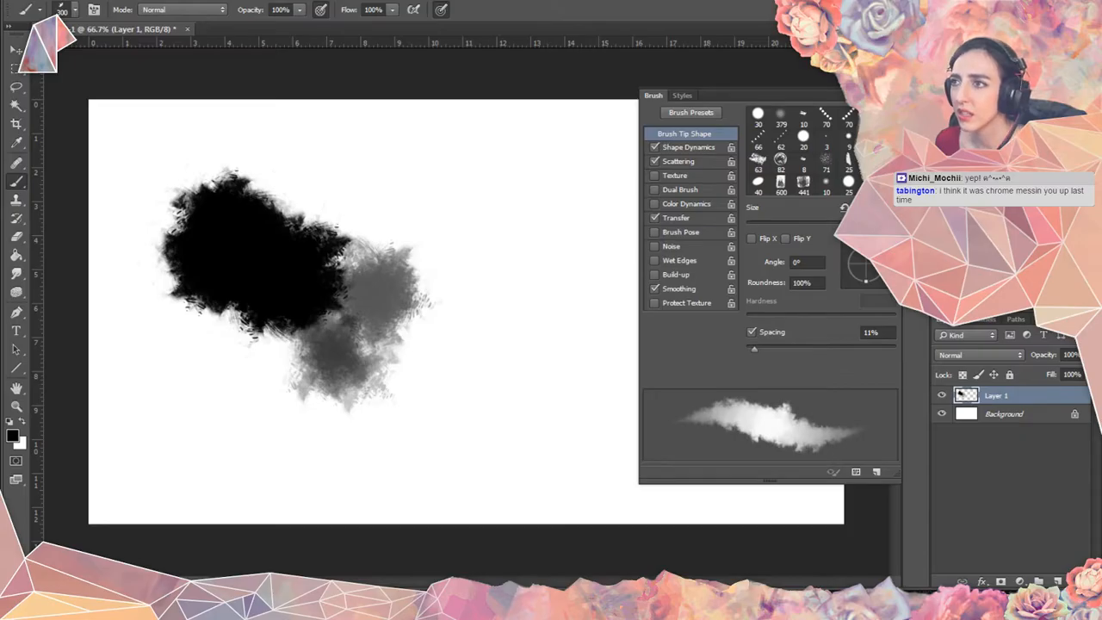
pyautogui.press('F5')
pyautogui.moveTo(311, 260)
pyautogui.mouseDown()
pyautogui.moveTo(305, 292)
pyautogui.moveTo(391, 301)
pyautogui.mouseUp()
# Sample a dark gray from the blotch and extend its right side upward with the brush reduced to 125 px.
pyautogui.keyDown('alt'); pyautogui.click(388, 287); pyautogui.keyUp('alt')
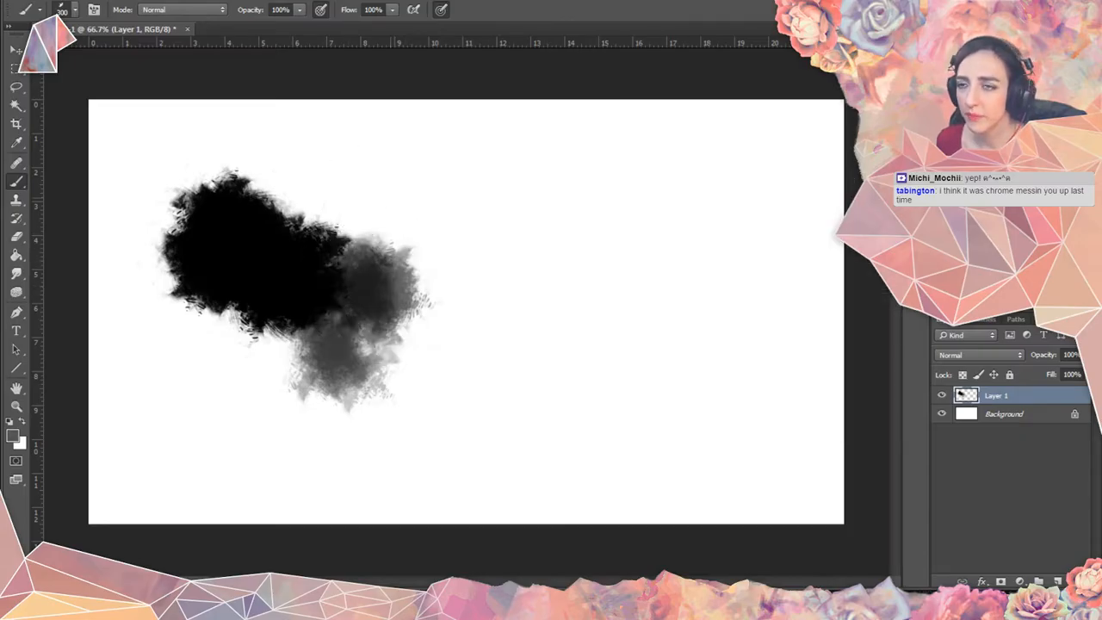
pyautogui.press('[')
pyautogui.press('[')
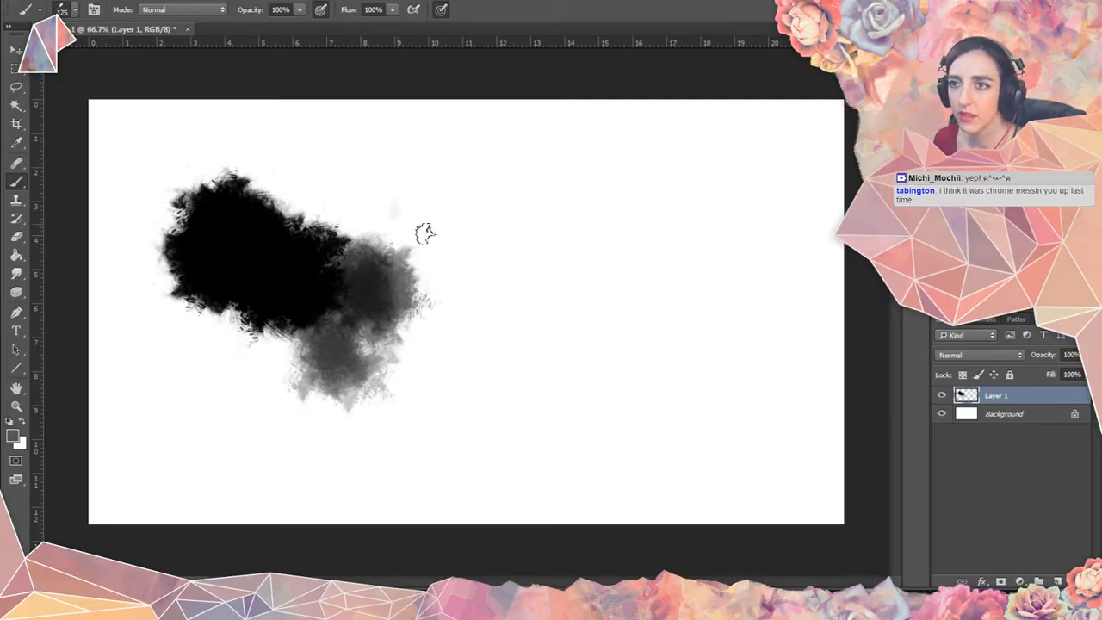
pyautogui.moveTo(425, 233)
pyautogui.mouseDown()
pyautogui.moveTo(405, 226)
pyautogui.moveTo(410, 249)
pyautogui.moveTo(379, 260)
pyautogui.mouseUp()
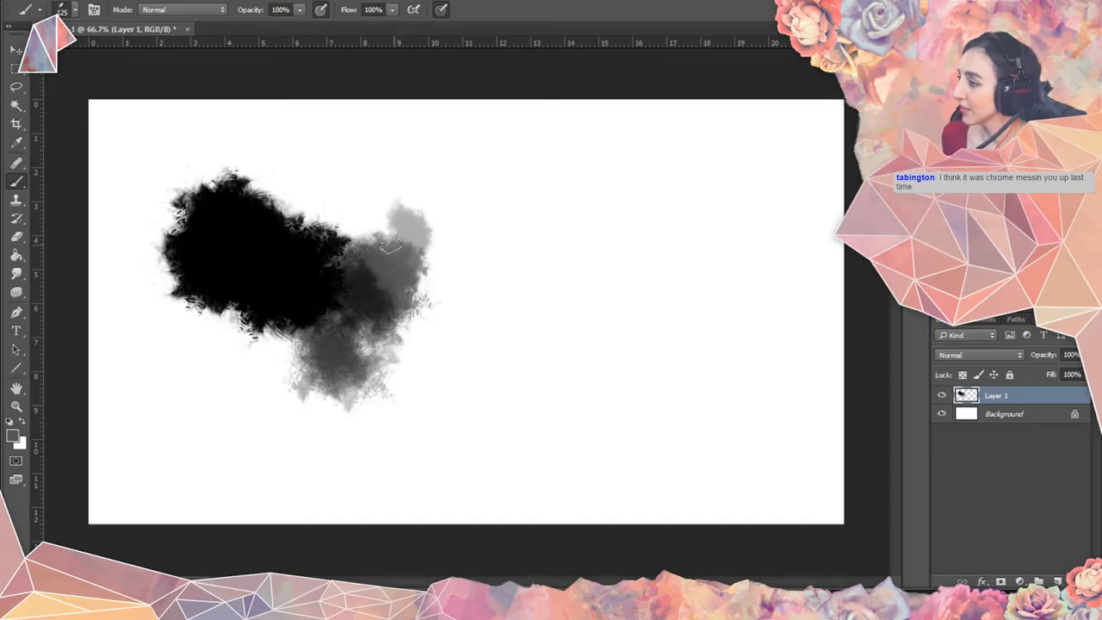
# Sample black and paint textured patches below the blotch, in the canvas's upper-left corner and down its left edge, enlarging the brush to 250 px.
pyautogui.keyDown('alt'); pyautogui.click(309, 285); pyautogui.keyUp('alt')
pyautogui.moveTo(290, 351)
pyautogui.mouseDown()
pyautogui.moveTo(231, 323)
pyautogui.moveTo(209, 275)
pyautogui.moveTo(204, 321)
pyautogui.moveTo(212, 266)
pyautogui.mouseUp()
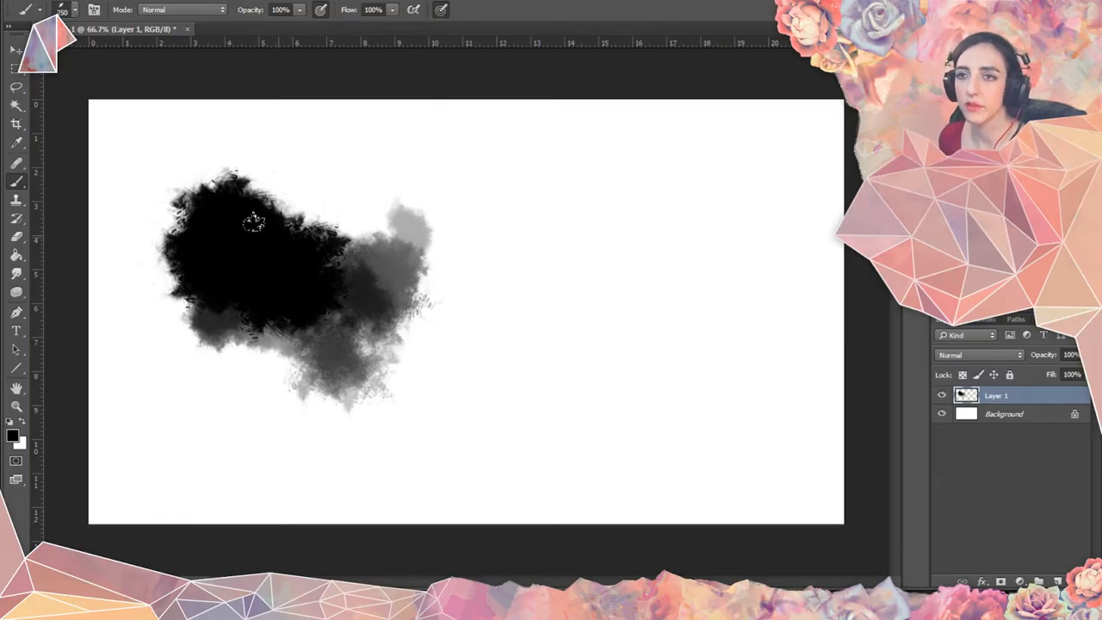
pyautogui.moveTo(170, 175)
pyautogui.mouseDown()
pyautogui.moveTo(152, 167)
pyautogui.moveTo(142, 126)
pyautogui.moveTo(108, 142)
pyautogui.moveTo(93, 252)
pyautogui.moveTo(100, 234)
pyautogui.moveTo(116, 261)
pyautogui.moveTo(96, 250)
pyautogui.mouseUp()
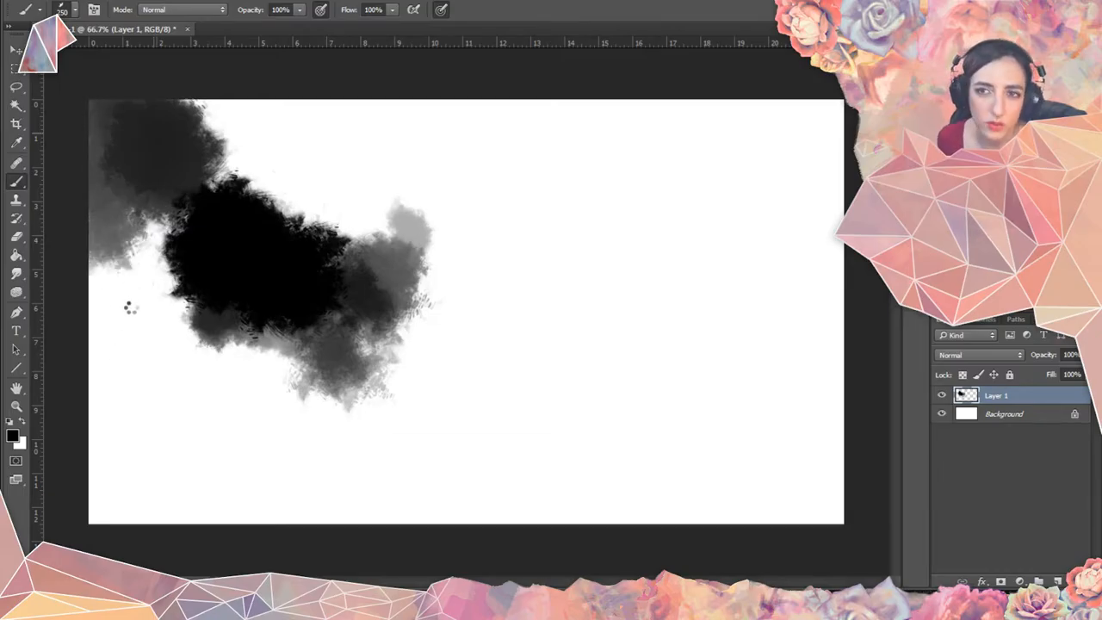
pyautogui.moveTo(129, 307); pyautogui.dragTo(121, 398)
# Clear all paint from Layer 1, switch to the 30 px round brush with 100% hardness, and deselect the canvas.
pyautogui.hotkey('ctrl', 'a')
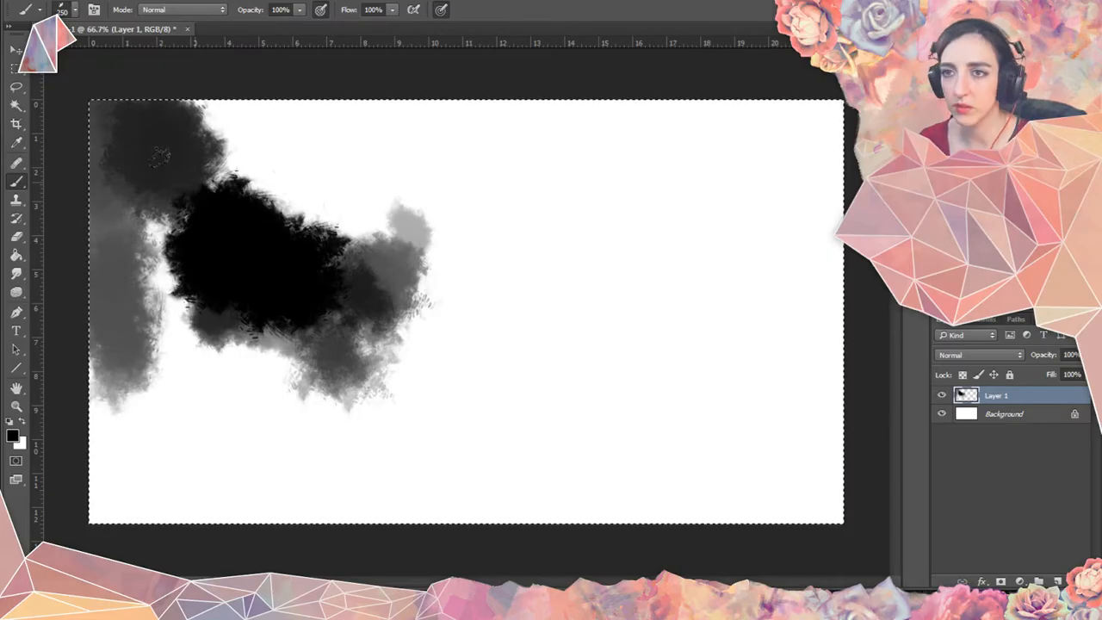
pyautogui.press('Delete')
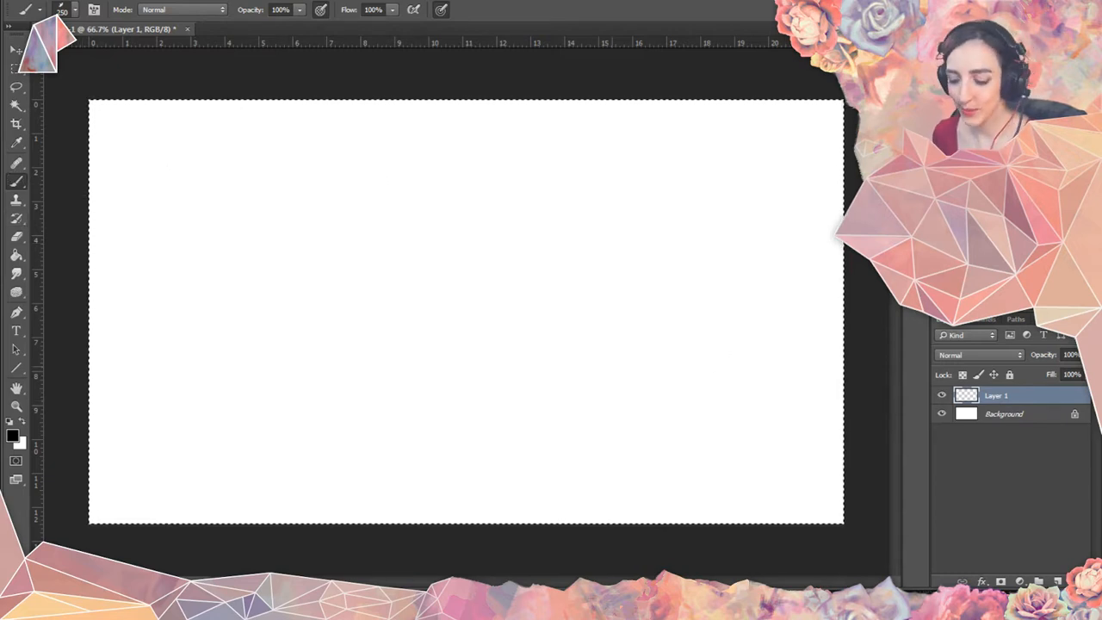
pyautogui.click(77, 9)
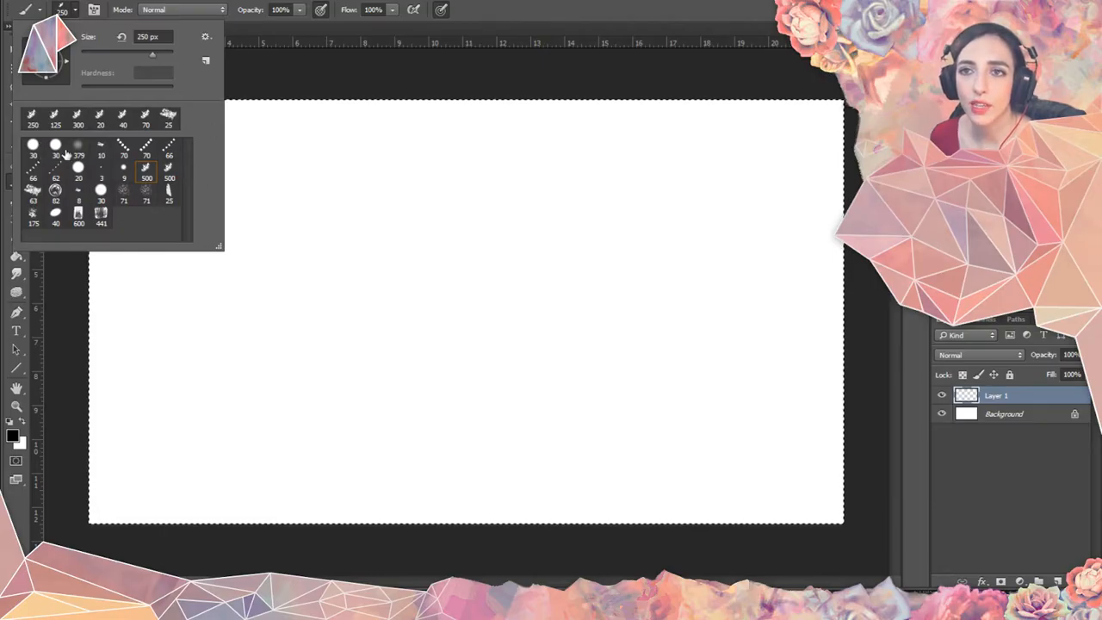
pyautogui.click(38, 150)
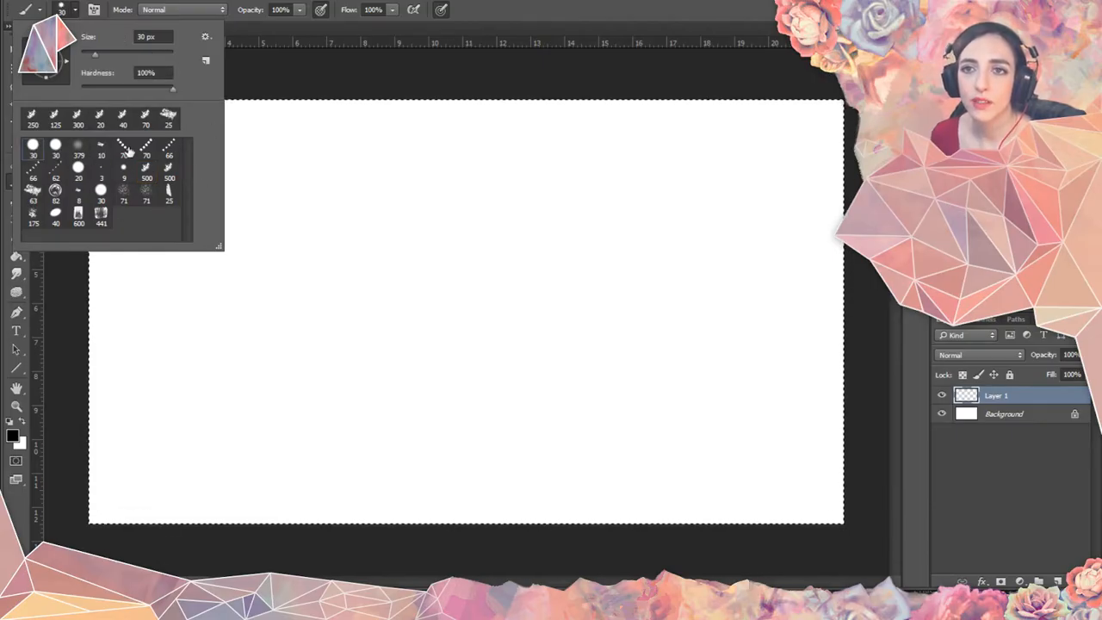
pyautogui.click(290, 172)
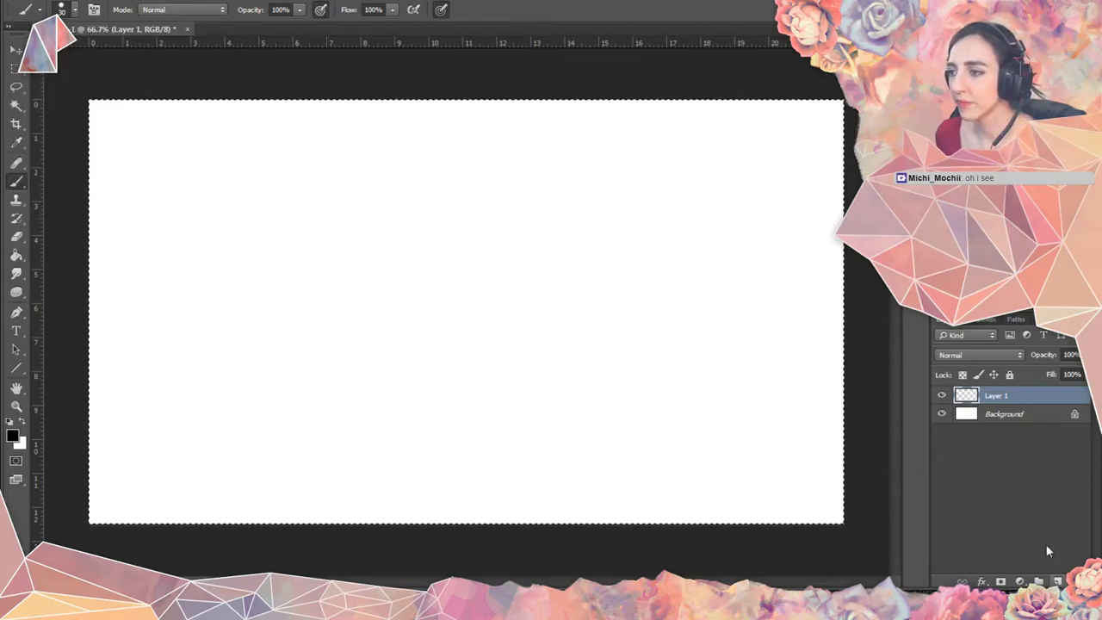
pyautogui.hotkey('ctrl', 'd')
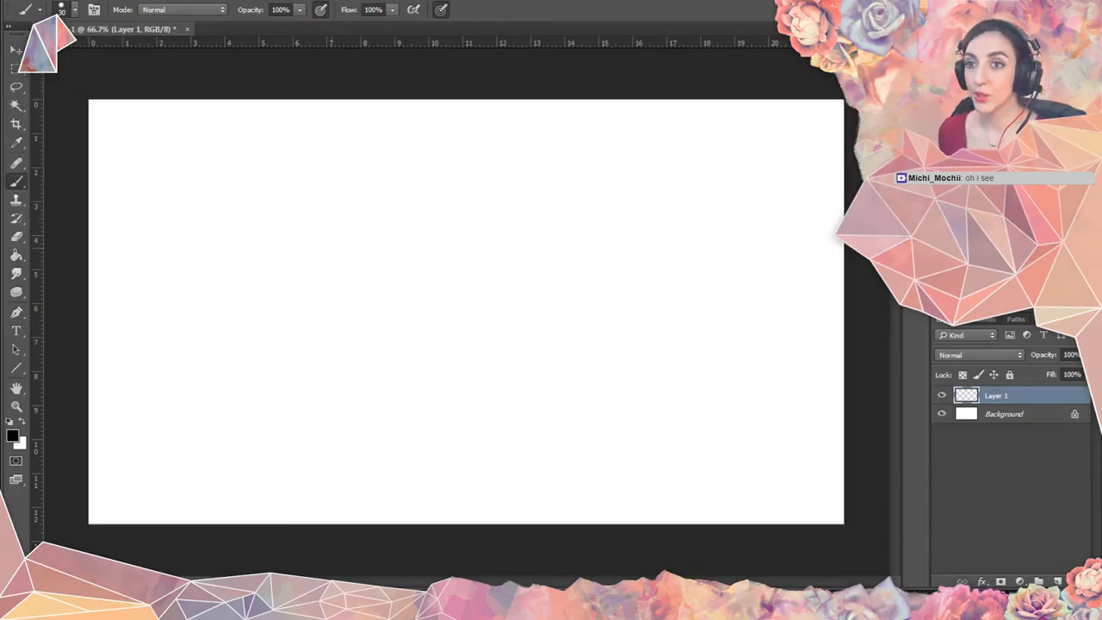
# Paint short overlapping test strokes on the canvas's left half with the hard round brush, and open the brush settings.
pyautogui.moveTo(301, 238)
pyautogui.mouseDown()
pyautogui.moveTo(336, 234)
pyautogui.moveTo(359, 302)
pyautogui.moveTo(314, 324)
pyautogui.moveTo(309, 295)
pyautogui.moveTo(316, 322)
pyautogui.moveTo(309, 297)
pyautogui.moveTo(336, 329)
pyautogui.moveTo(361, 326)
pyautogui.moveTo(346, 361)
pyautogui.mouseUp()
pyautogui.click(309, 291)
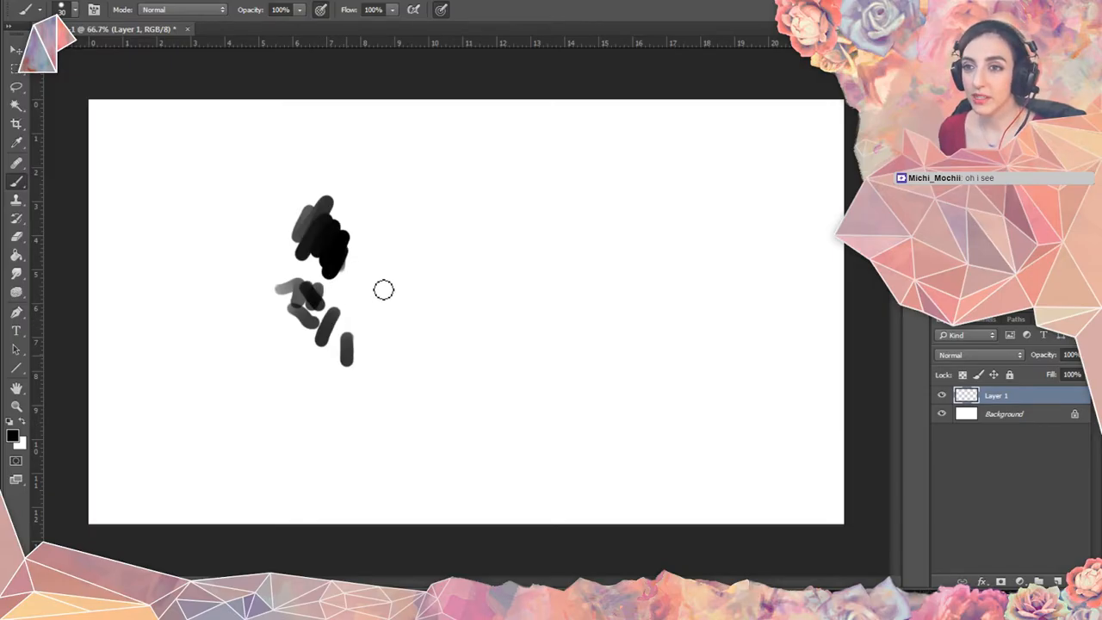
pyautogui.moveTo(371, 300)
pyautogui.mouseDown()
pyautogui.moveTo(351, 320)
pyautogui.moveTo(386, 303)
pyautogui.moveTo(382, 324)
pyautogui.moveTo(354, 331)
pyautogui.moveTo(361, 352)
pyautogui.moveTo(389, 340)
pyautogui.mouseUp()
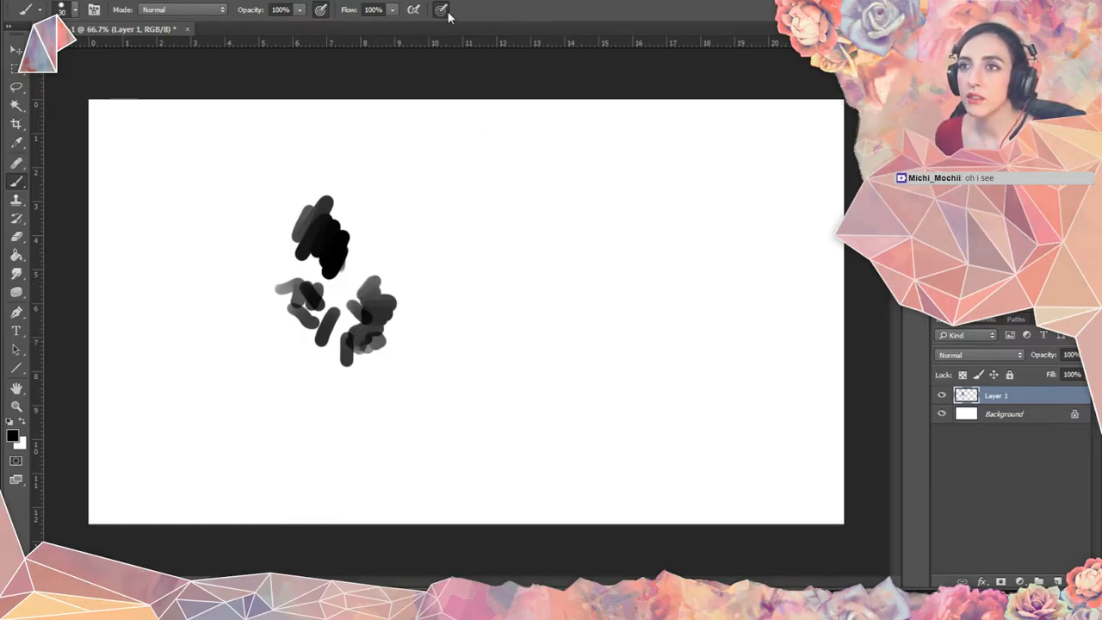
pyautogui.press('F5')
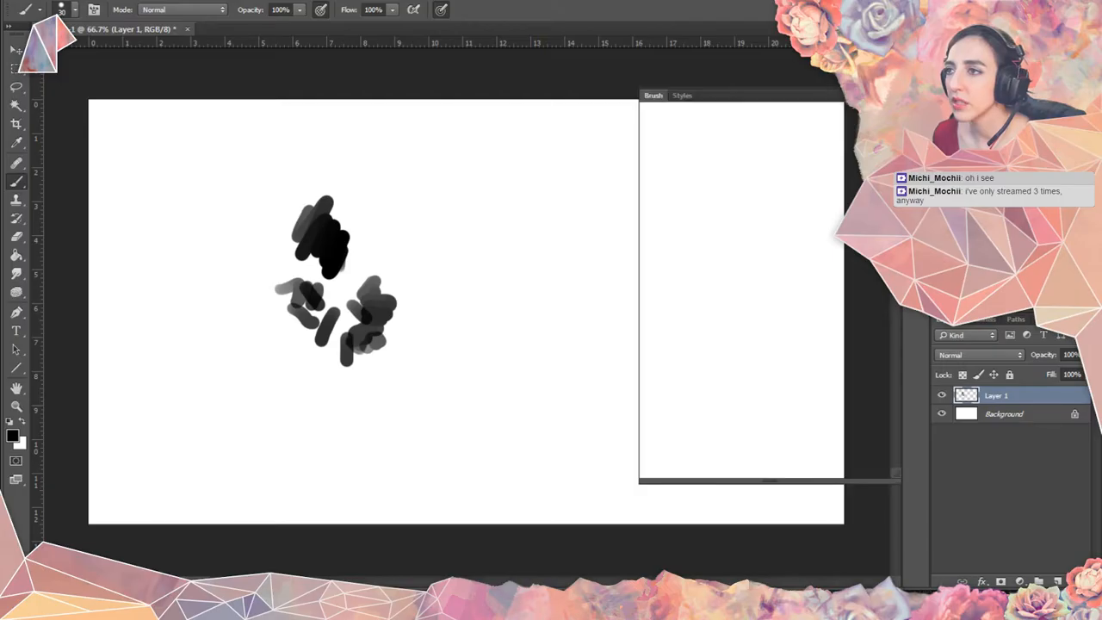
# Lower the Shape Dynamics minimum diameter to its lowest value under Pen Pressure control, and paint small test strokes at the blotch's lower left.
pyautogui.click(688, 147)
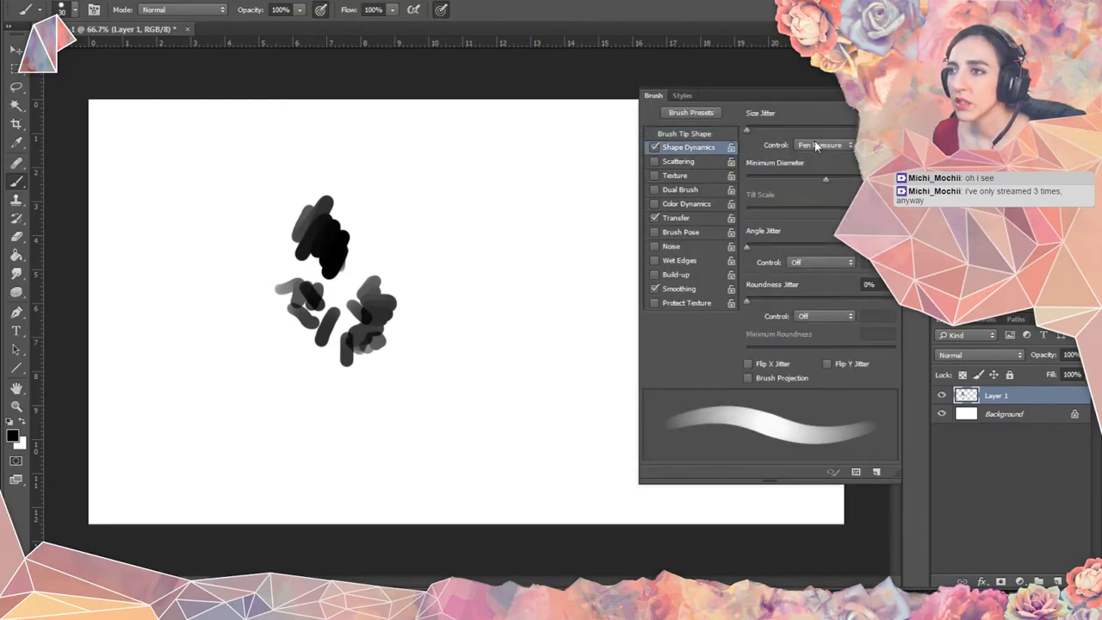
pyautogui.moveTo(802, 177); pyautogui.dragTo(710, 177)
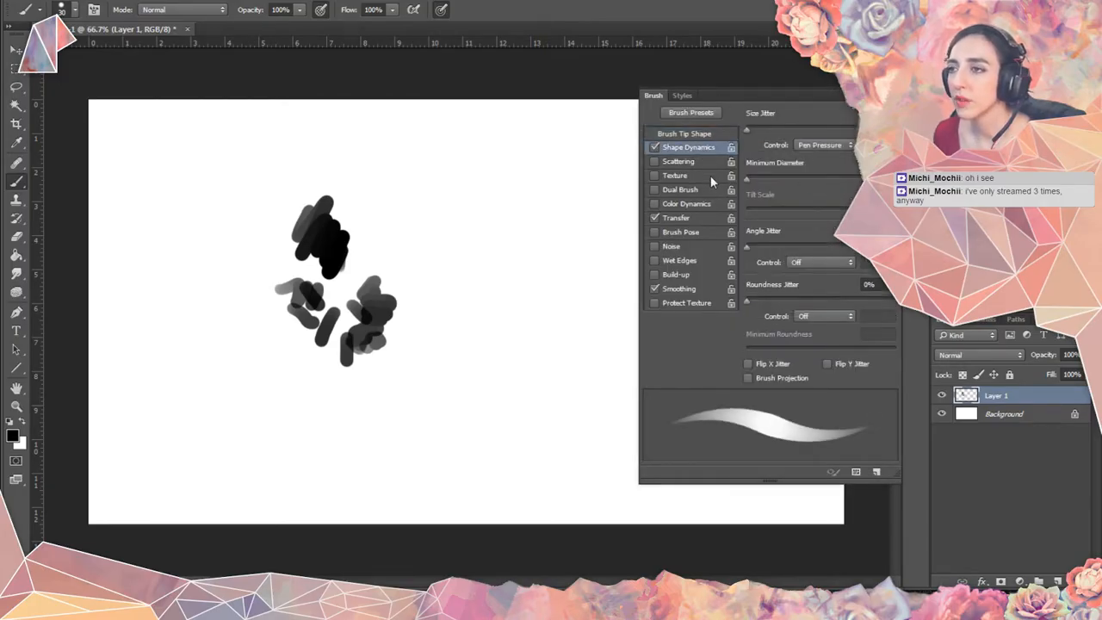
pyautogui.press('F5')
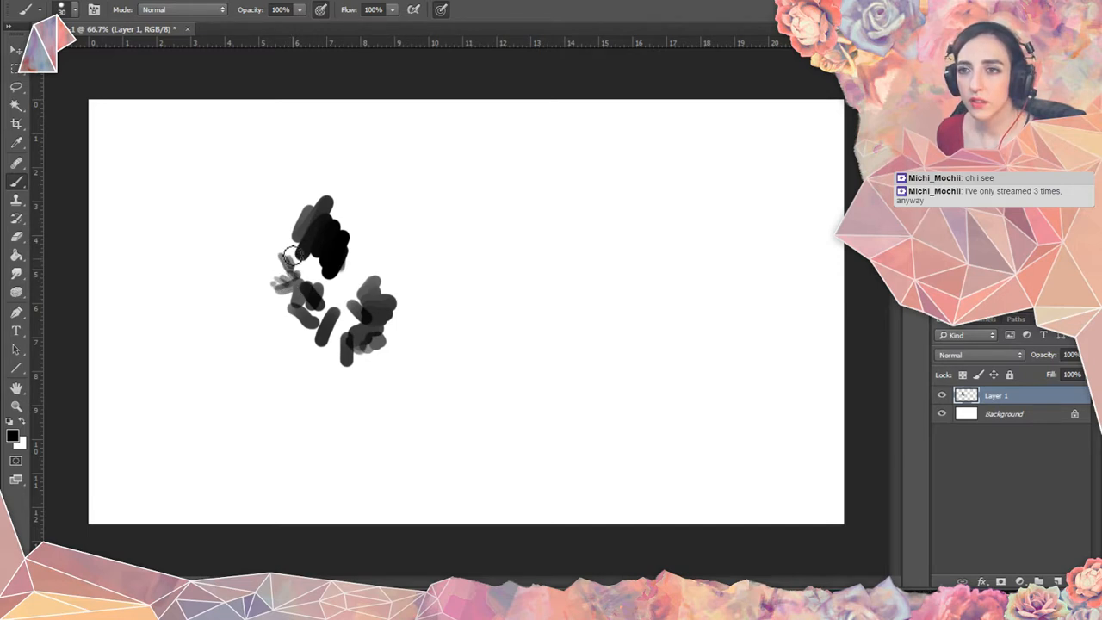
pyautogui.moveTo(312, 280)
pyautogui.mouseDown()
pyautogui.moveTo(293, 258)
pyautogui.moveTo(325, 297)
pyautogui.mouseUp()
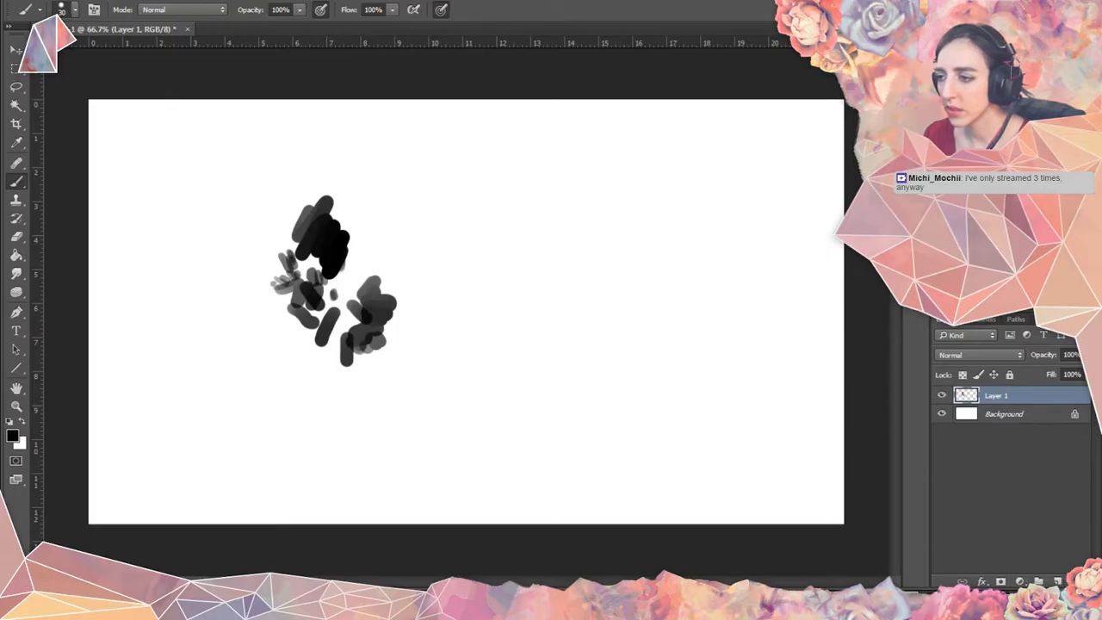
pyautogui.click(952, 601)
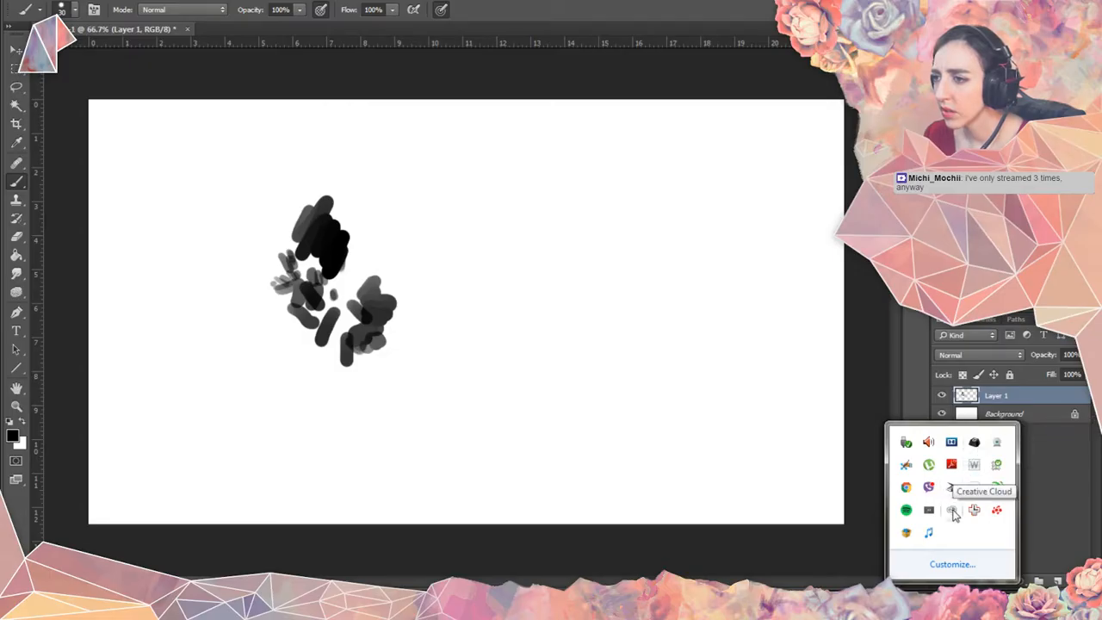
pyautogui.click(794, 552)
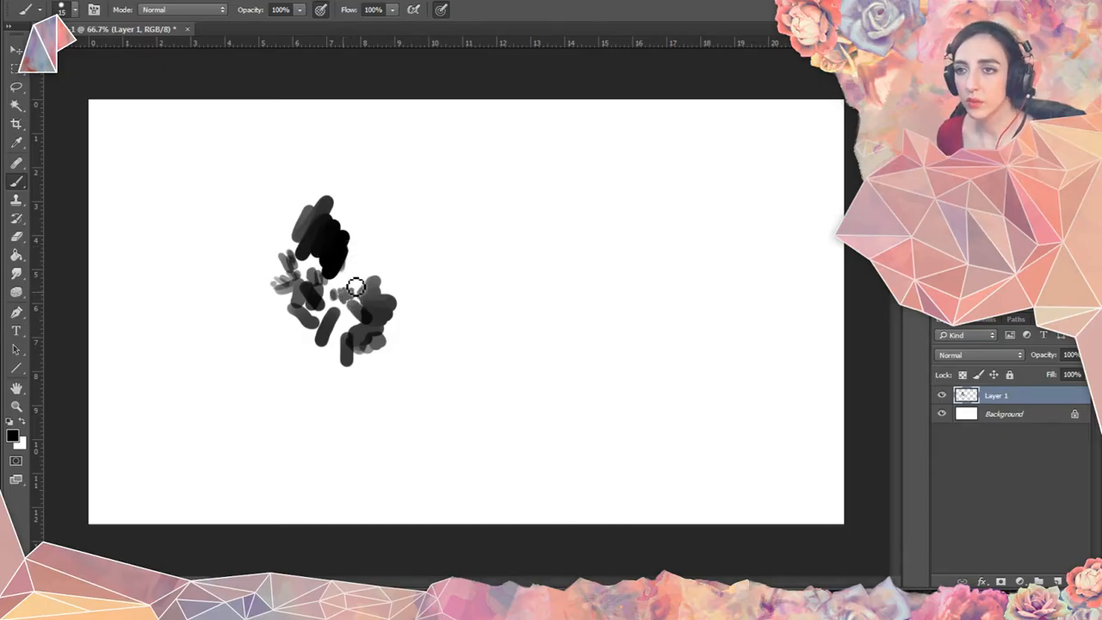
# Paint short overlapping dark strokes around the blotch's lower half and right side with the brush reduced to 15 px.
pyautogui.moveTo(349, 298); pyautogui.dragTo(333, 296)
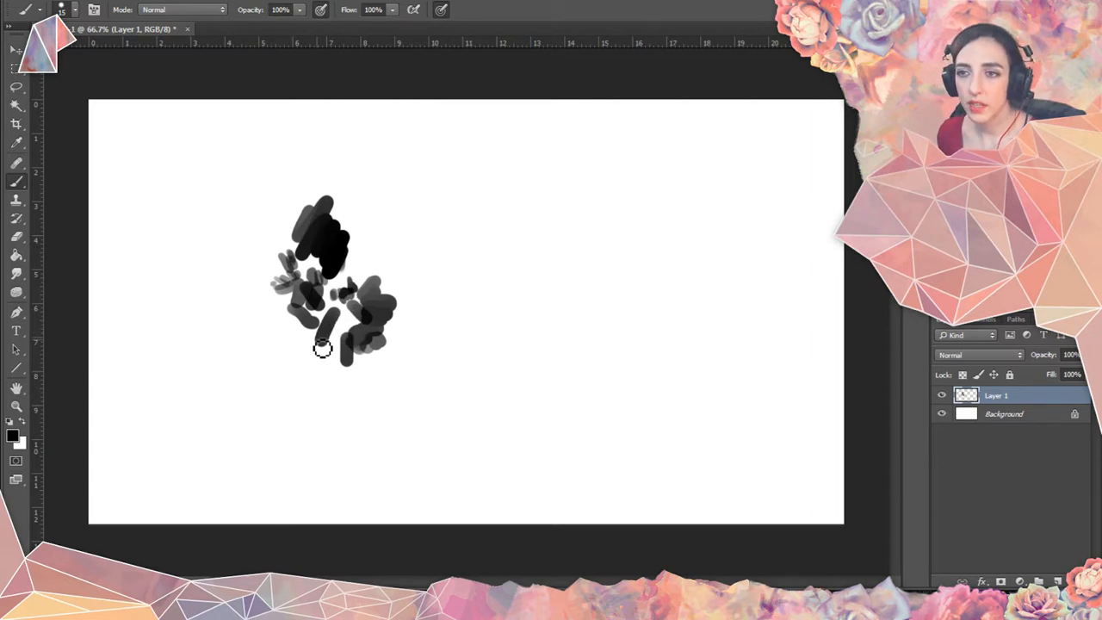
pyautogui.moveTo(301, 338); pyautogui.dragTo(322, 346)
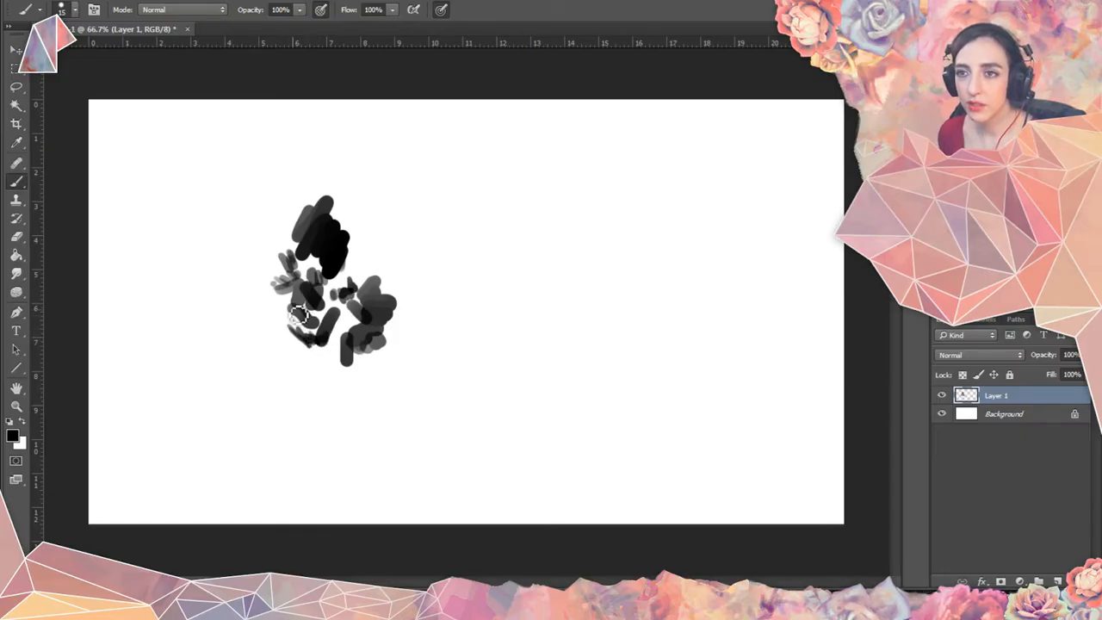
pyautogui.moveTo(299, 306); pyautogui.dragTo(301, 320)
pyautogui.moveTo(368, 320)
pyautogui.mouseDown()
pyautogui.moveTo(394, 341)
pyautogui.moveTo(399, 315)
pyautogui.mouseUp()
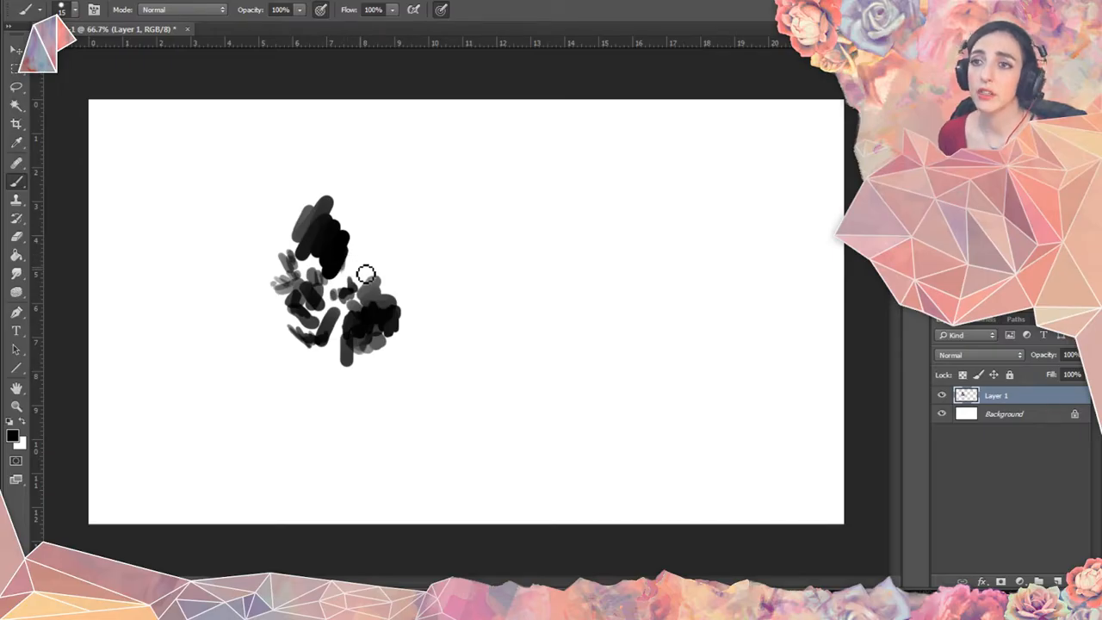
pyautogui.moveTo(361, 269); pyautogui.dragTo(379, 257)
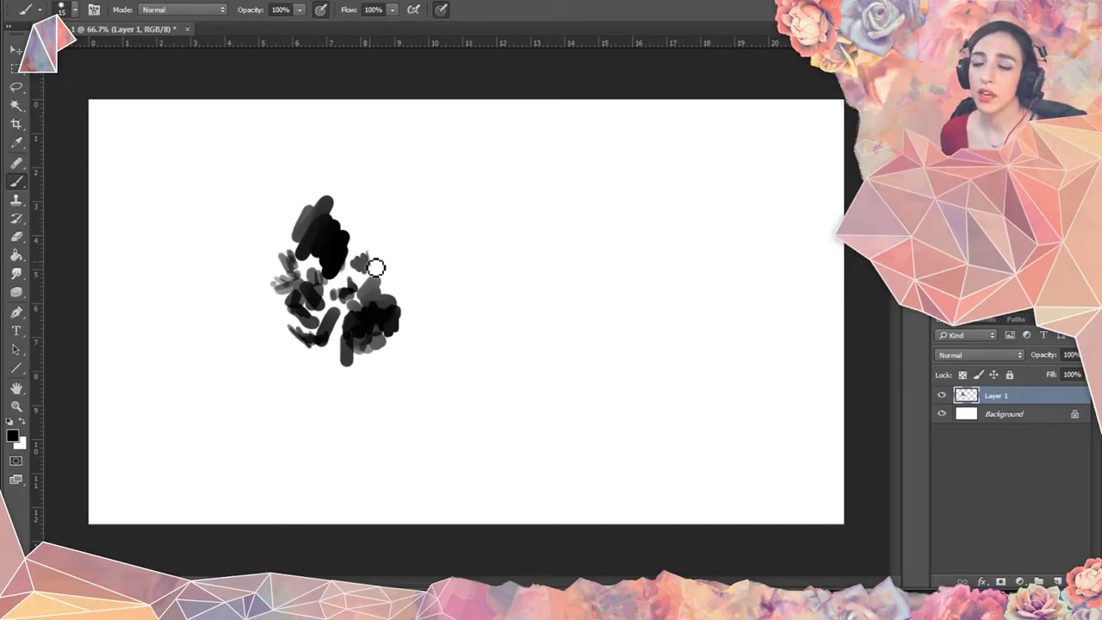
# Paint a long curved line in the middle of the canvas, with a shorter bent line and a small curved stroke beside it.
pyautogui.moveTo(546, 167)
pyautogui.mouseDown()
pyautogui.moveTo(565, 209)
pyautogui.moveTo(543, 320)
pyautogui.moveTo(479, 372)
pyautogui.mouseUp()
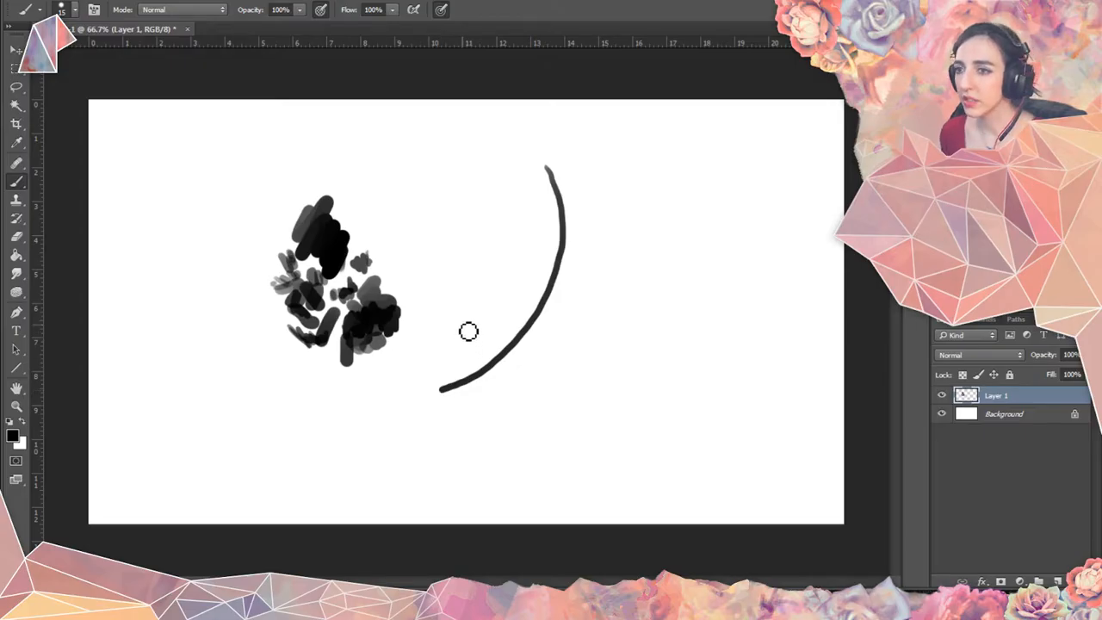
pyautogui.moveTo(583, 267); pyautogui.dragTo(584, 303)
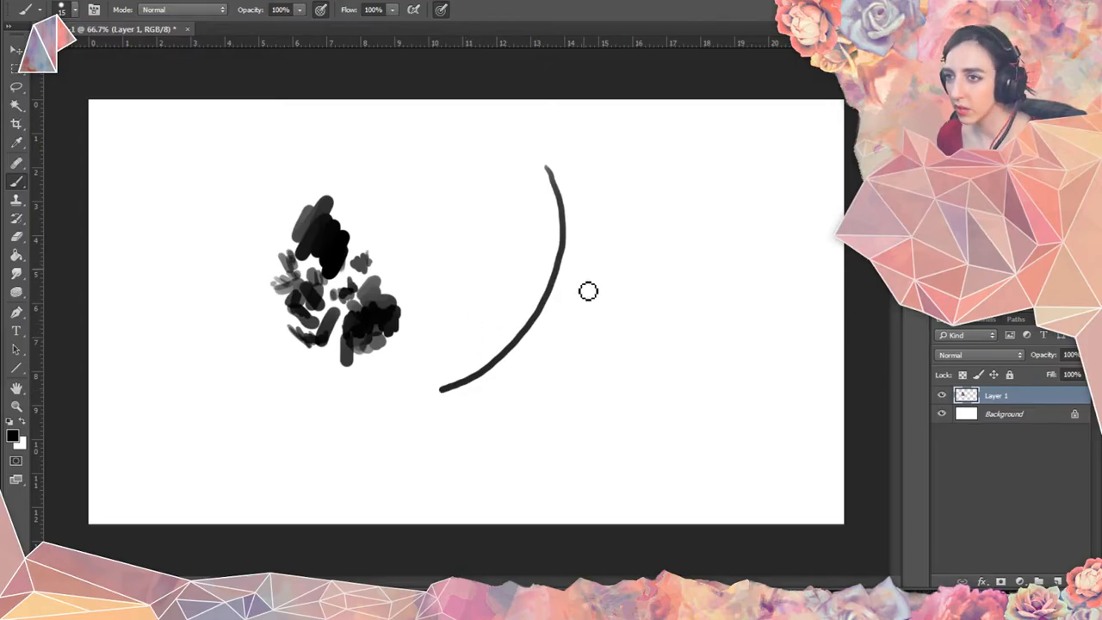
pyautogui.moveTo(641, 390); pyautogui.dragTo(649, 389)
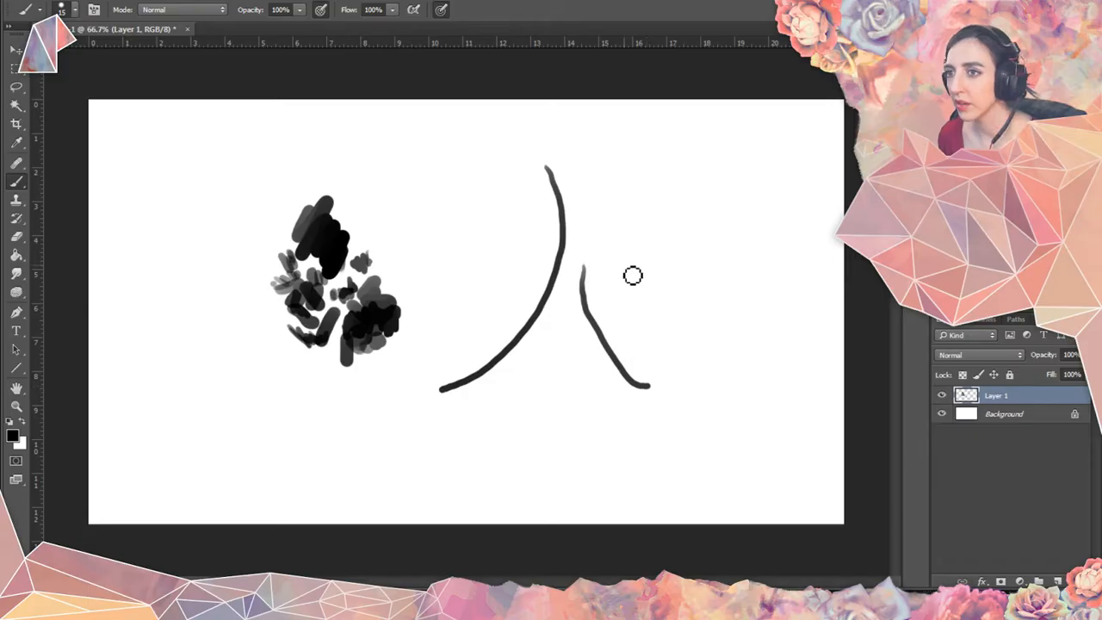
pyautogui.moveTo(628, 271); pyautogui.dragTo(588, 280)
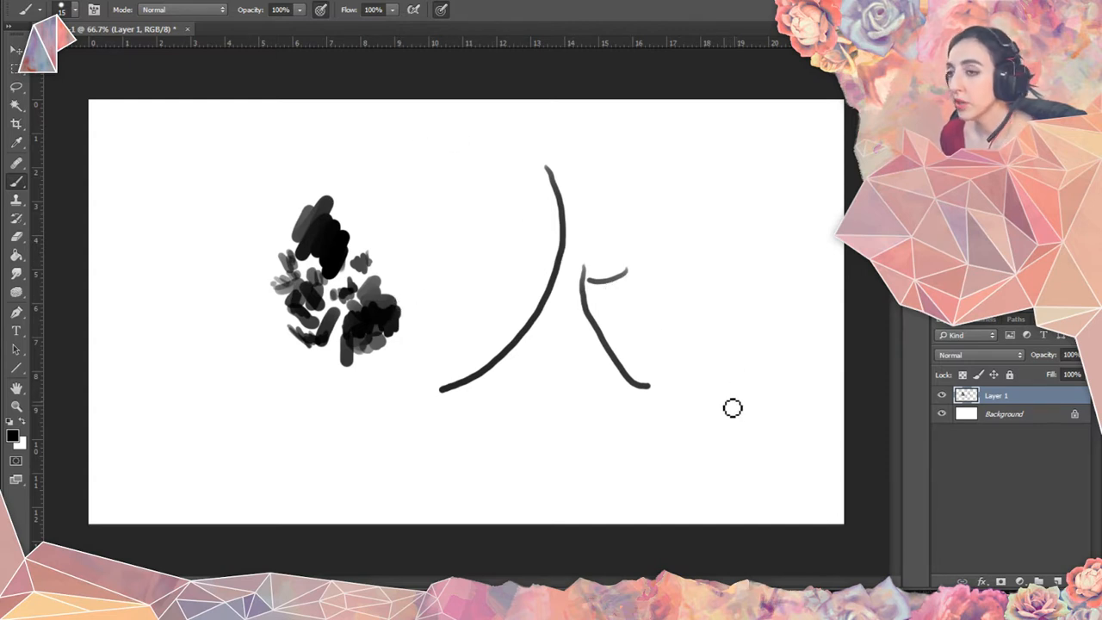
# Paint thin and thick diagonal strokes near the canvas's right edge, and a cluster of dots below with an arrow pointing up to the strokes.
pyautogui.moveTo(753, 170)
pyautogui.mouseDown()
pyautogui.moveTo(729, 256)
pyautogui.moveTo(673, 294)
pyautogui.mouseUp()
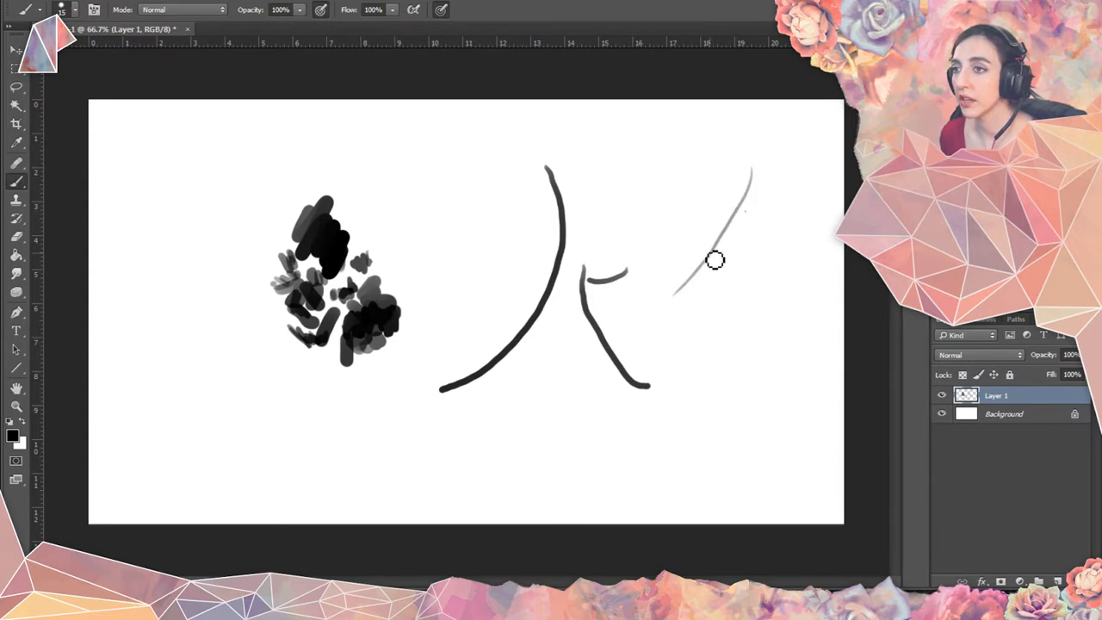
pyautogui.moveTo(714, 260)
pyautogui.mouseDown()
pyautogui.moveTo(697, 285)
pyautogui.moveTo(707, 291)
pyautogui.moveTo(754, 228)
pyautogui.moveTo(748, 192)
pyautogui.moveTo(696, 282)
pyautogui.mouseUp()
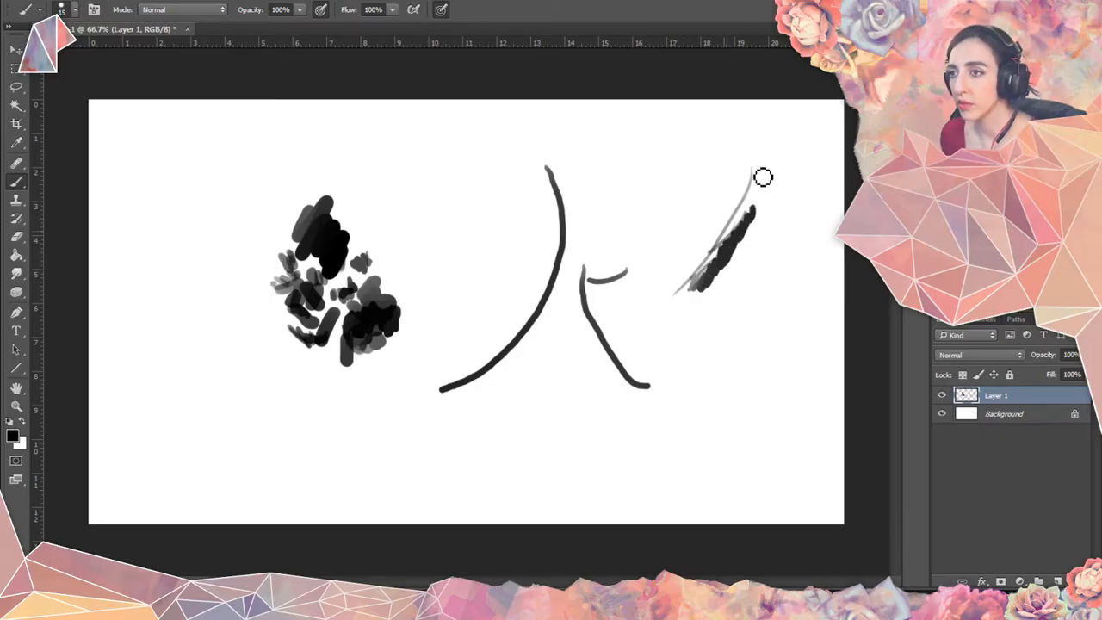
pyautogui.moveTo(763, 177); pyautogui.dragTo(695, 285)
pyautogui.moveTo(752, 169); pyautogui.dragTo(684, 280)
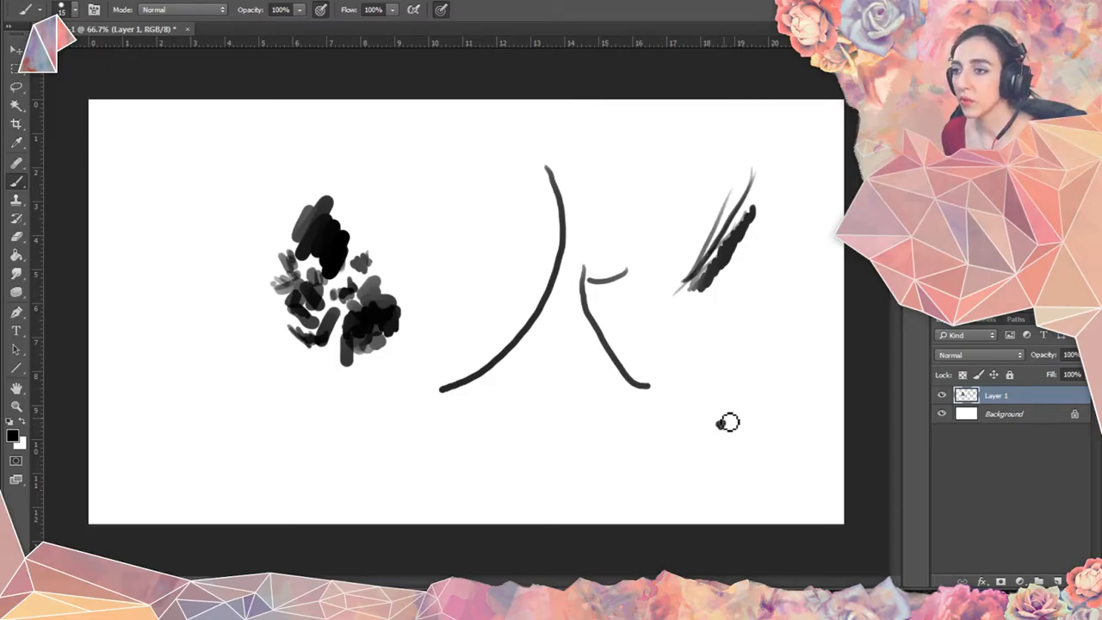
pyautogui.moveTo(738, 424)
pyautogui.mouseDown()
pyautogui.moveTo(754, 433)
pyautogui.moveTo(745, 411)
pyautogui.mouseUp()
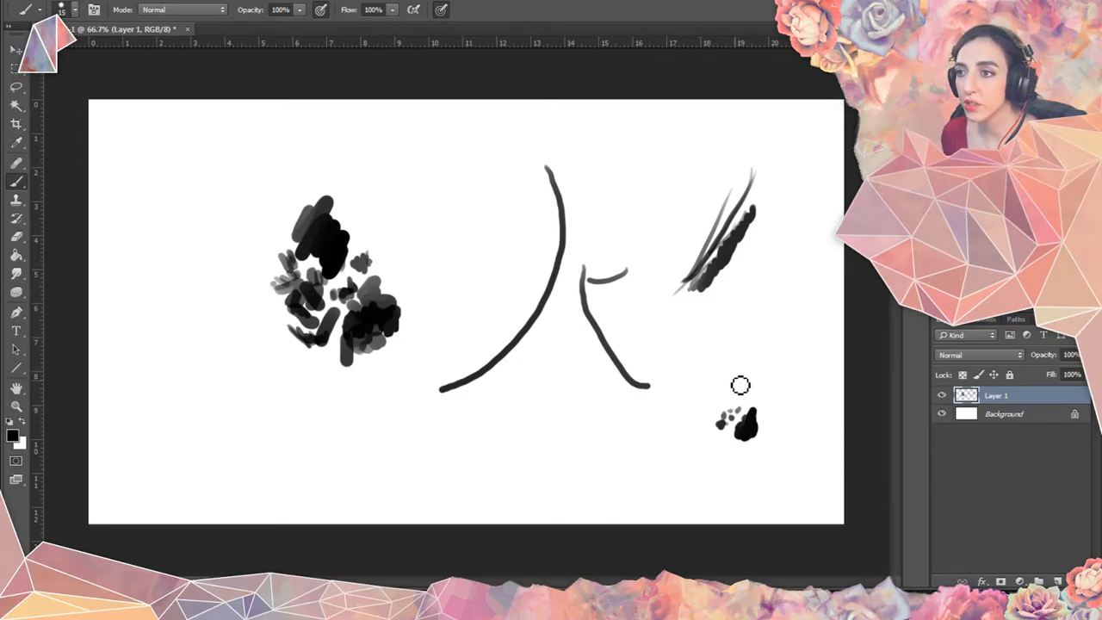
pyautogui.moveTo(738, 386)
pyautogui.mouseDown()
pyautogui.moveTo(718, 333)
pyautogui.moveTo(725, 313)
pyautogui.mouseUp()
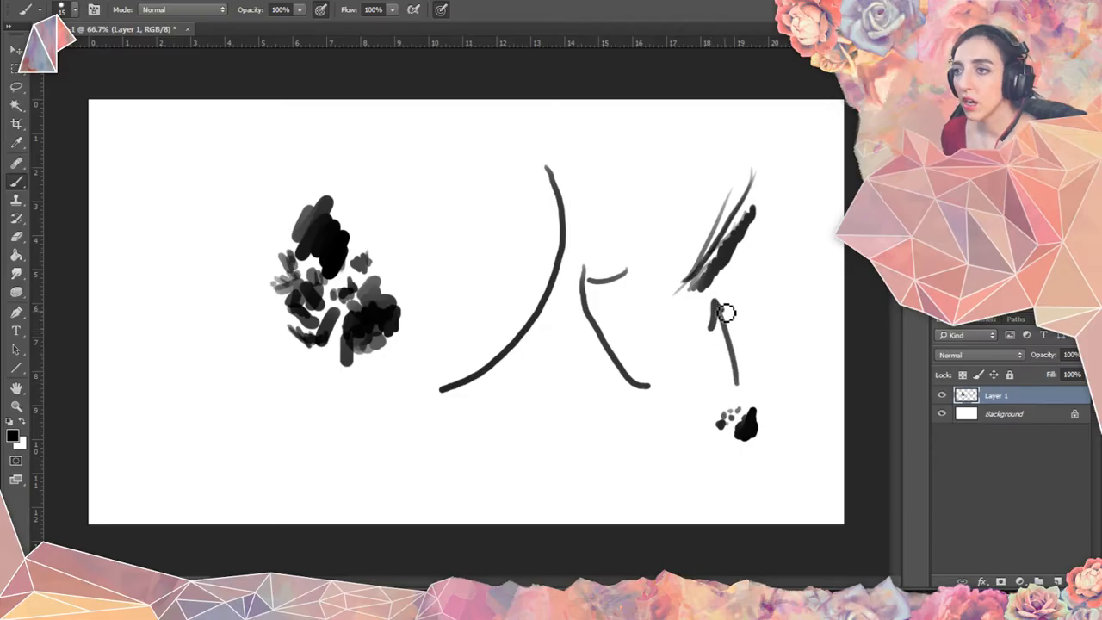
# Fill out the blotch with short dark strokes along its upper, right and lower edges, adding a few small stray marks outside it.
pyautogui.click(394, 275)
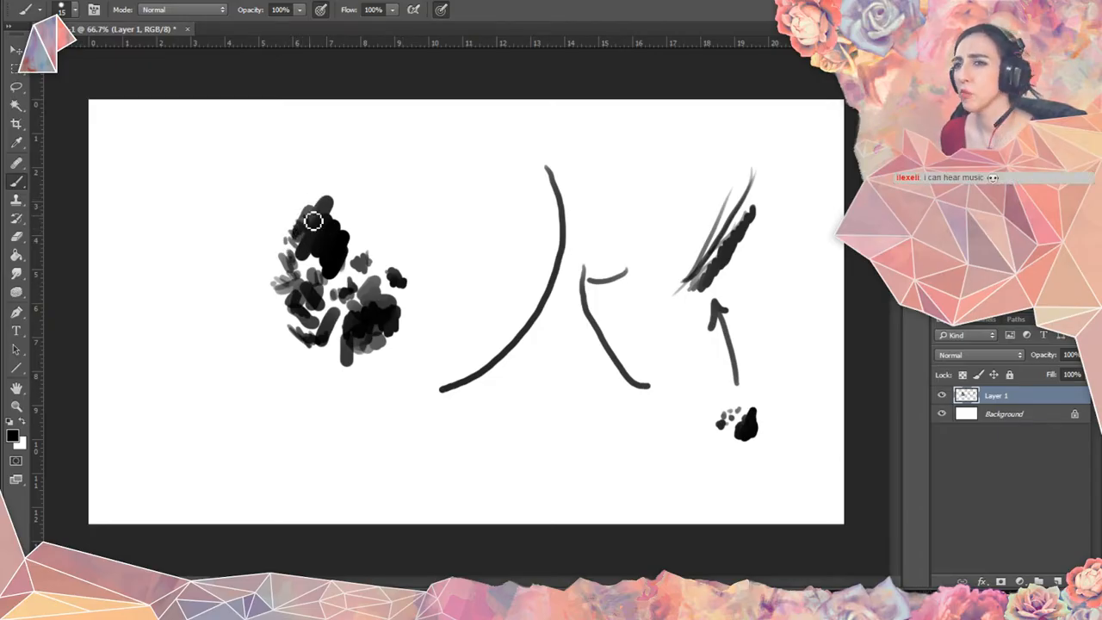
pyautogui.moveTo(315, 226)
pyautogui.mouseDown()
pyautogui.moveTo(324, 207)
pyautogui.moveTo(366, 237)
pyautogui.moveTo(369, 222)
pyautogui.moveTo(390, 230)
pyautogui.moveTo(365, 253)
pyautogui.moveTo(391, 257)
pyautogui.moveTo(381, 266)
pyautogui.moveTo(387, 291)
pyautogui.mouseUp()
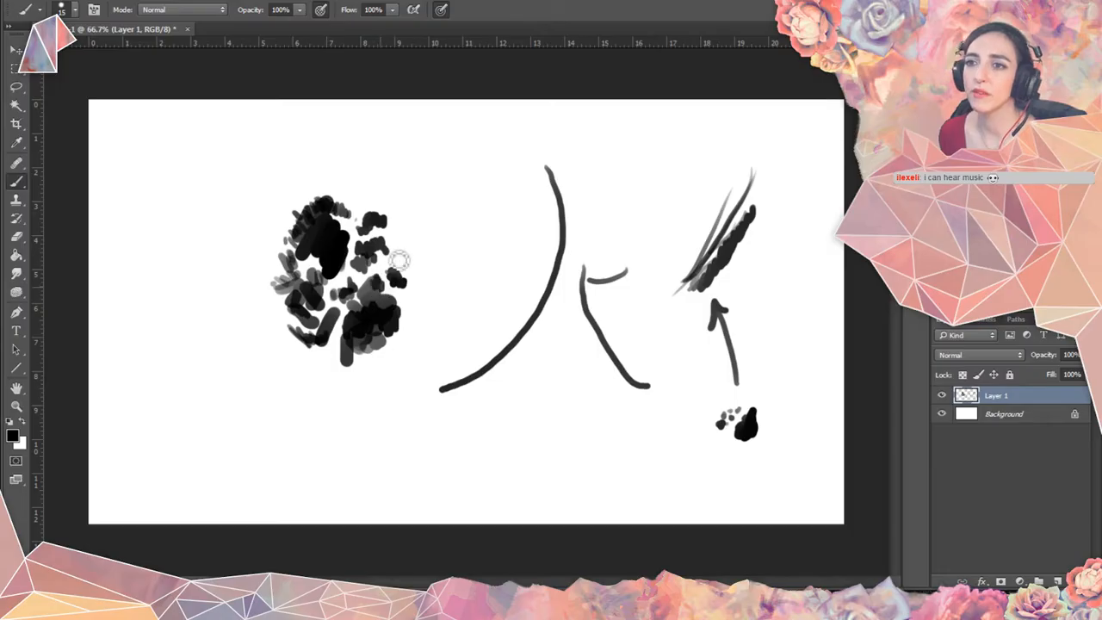
pyautogui.moveTo(405, 242); pyautogui.dragTo(412, 256)
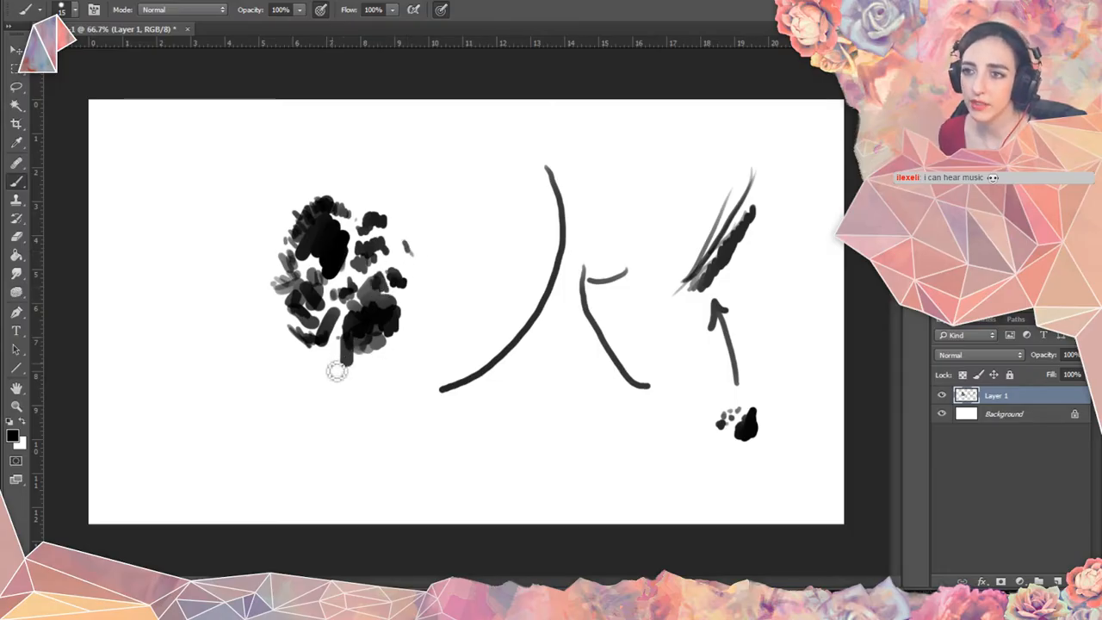
pyautogui.moveTo(341, 357)
pyautogui.mouseDown()
pyautogui.moveTo(401, 320)
pyautogui.moveTo(413, 291)
pyautogui.mouseUp()
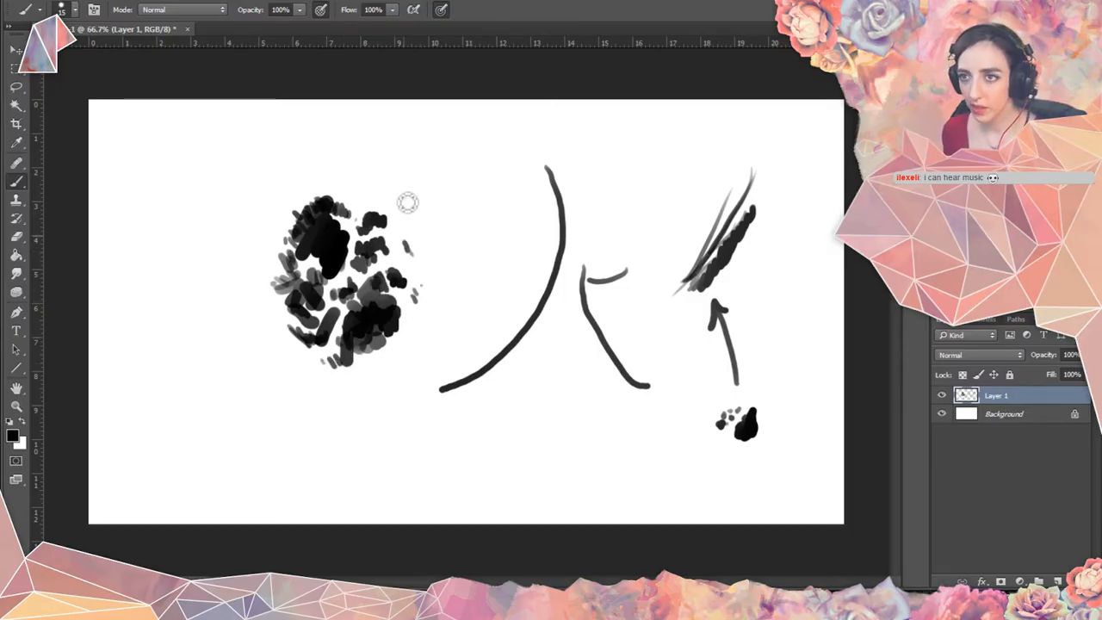
# Lasso the whole speckled blotch and define it as a new brush preset, keeping the default name.
pyautogui.click(15, 87)
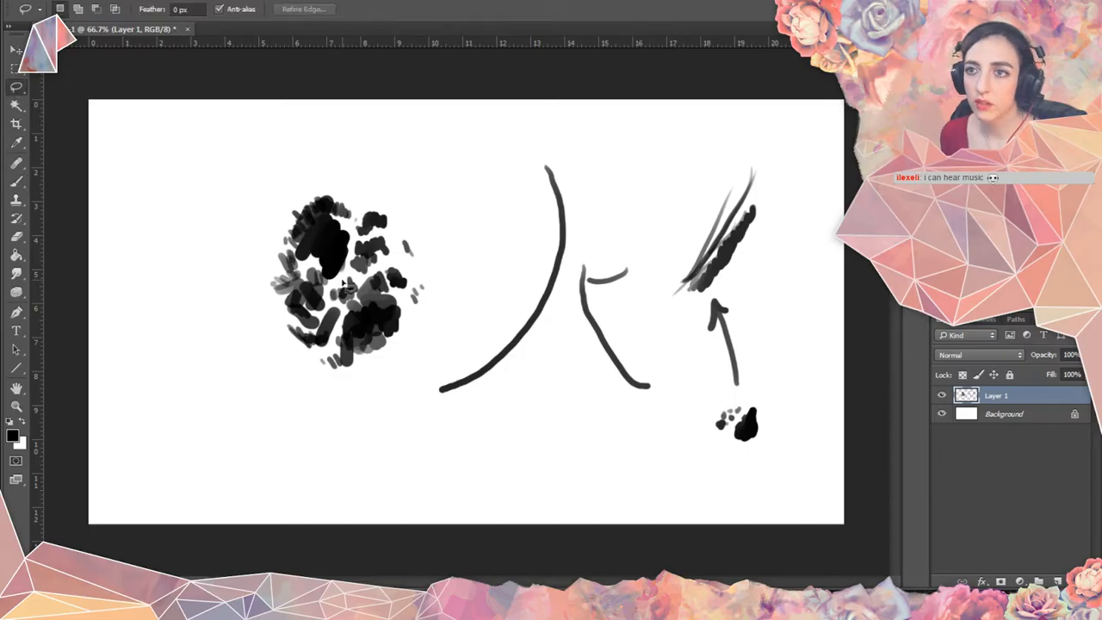
pyautogui.moveTo(269, 256)
pyautogui.mouseDown()
pyautogui.moveTo(284, 336)
pyautogui.moveTo(306, 351)
pyautogui.moveTo(255, 347)
pyautogui.mouseUp()
pyautogui.click(267, 347)
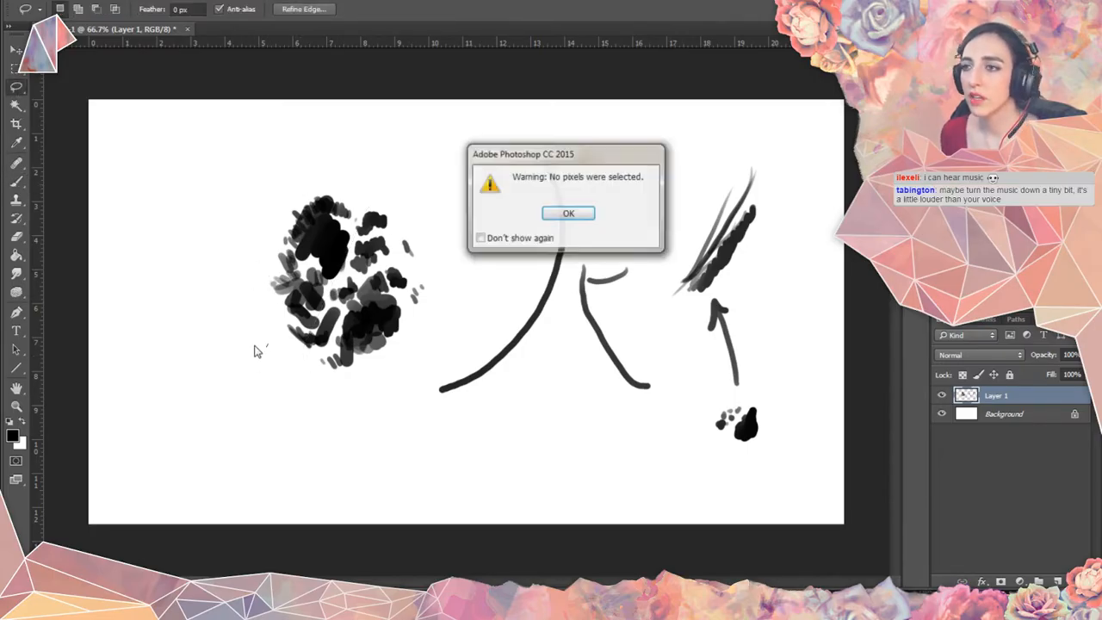
pyautogui.click(565, 213)
pyautogui.moveTo(250, 307)
pyautogui.mouseDown()
pyautogui.moveTo(250, 234)
pyautogui.moveTo(276, 208)
pyautogui.mouseUp()
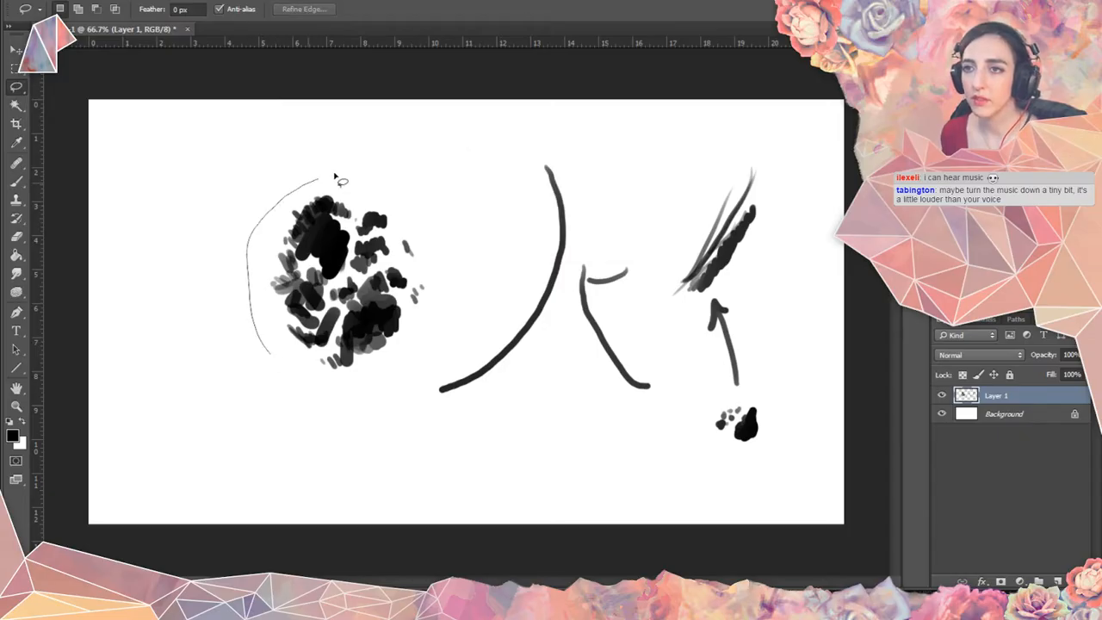
pyautogui.moveTo(428, 349)
pyautogui.mouseDown()
pyautogui.moveTo(386, 387)
pyautogui.moveTo(327, 396)
pyautogui.mouseUp()
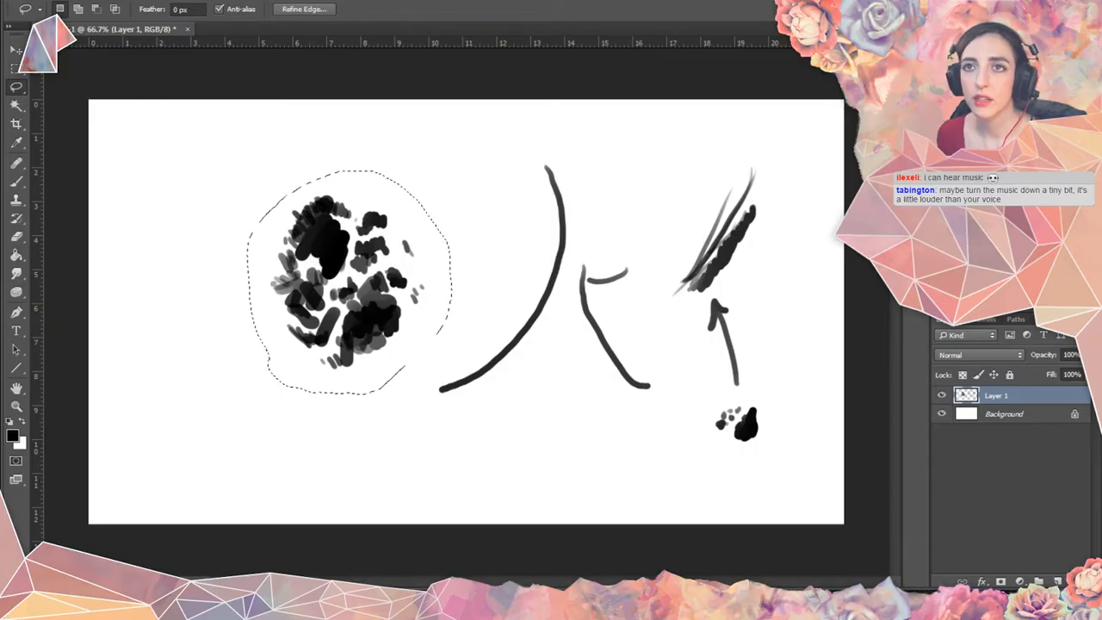
pyautogui.click(96, 0)
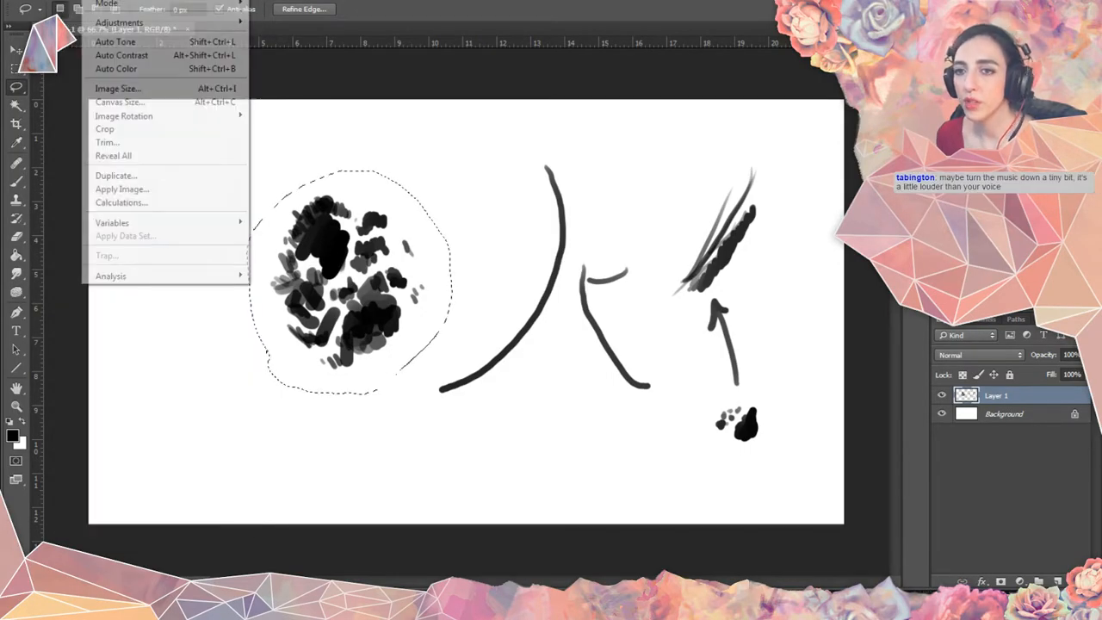
pyautogui.moveTo(73, 2)
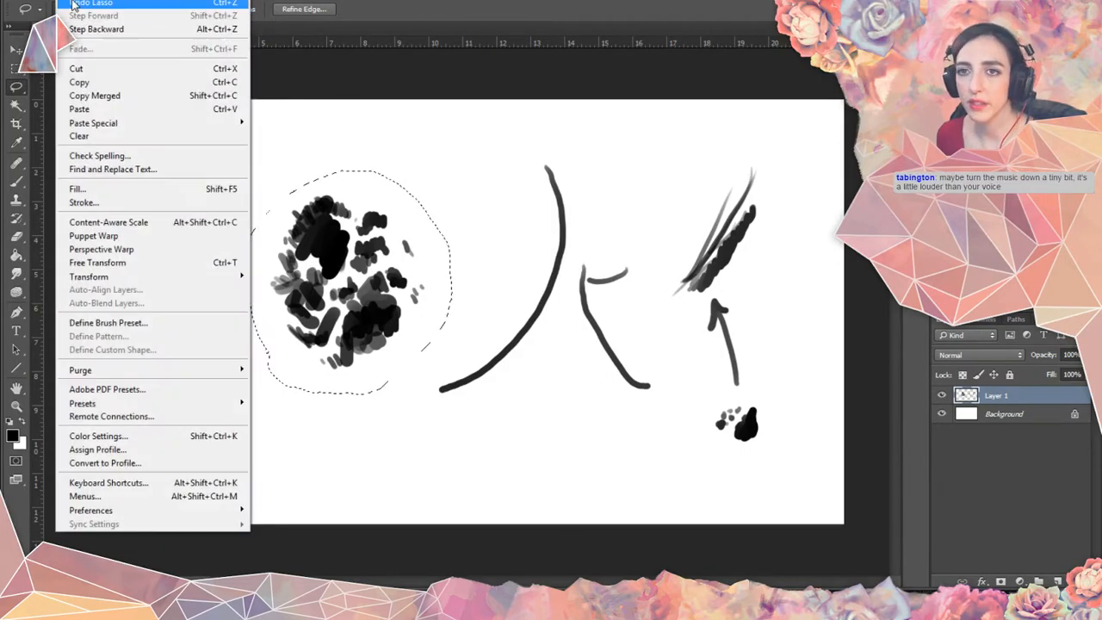
pyautogui.click(162, 330)
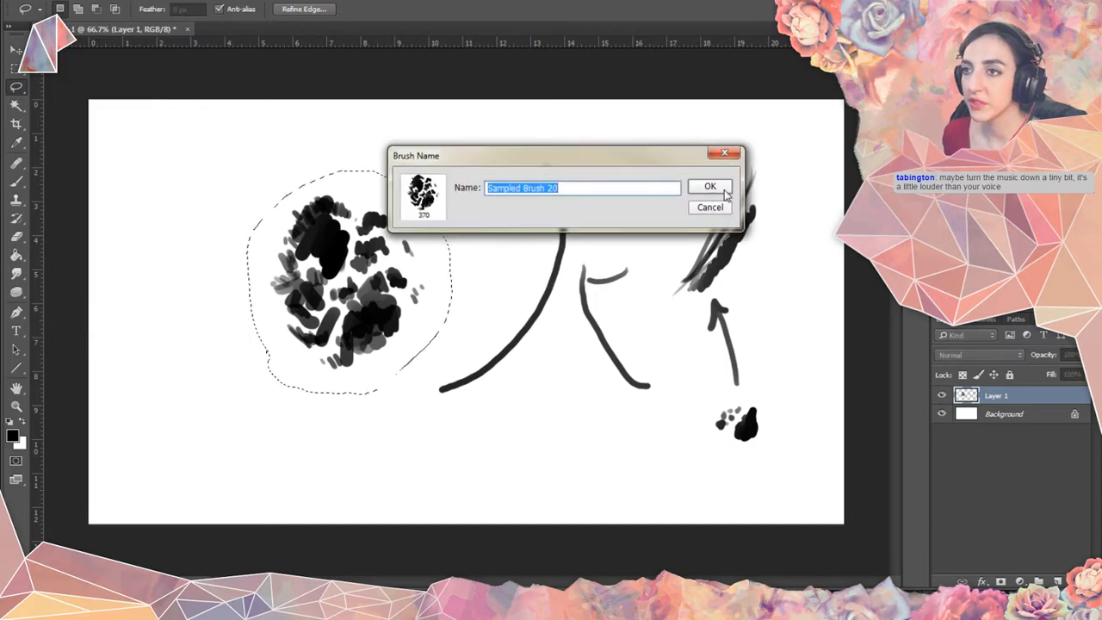
pyautogui.click(716, 187)
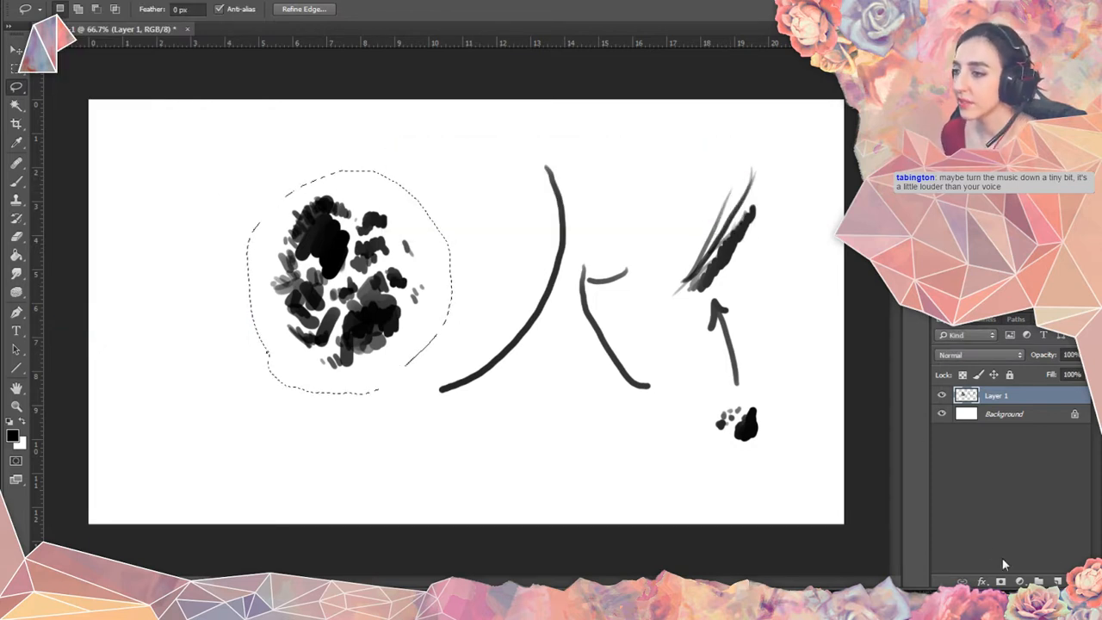
# Hide Layer 1, clear the selection, and add a new empty layer above it.
pyautogui.click(941, 395)
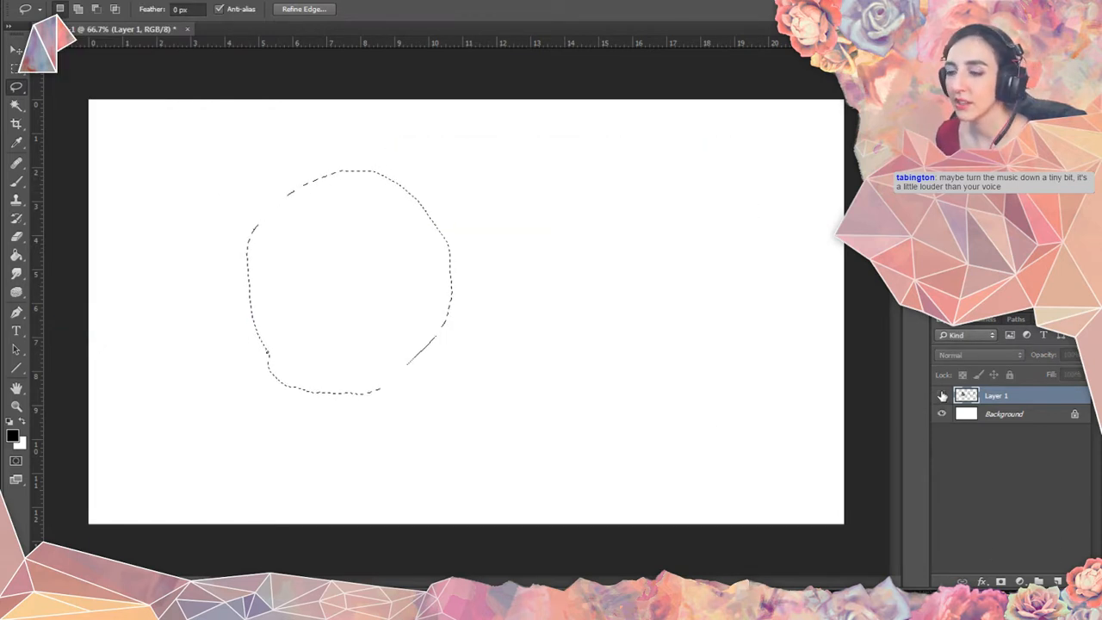
pyautogui.hotkey('ctrl', 'd')
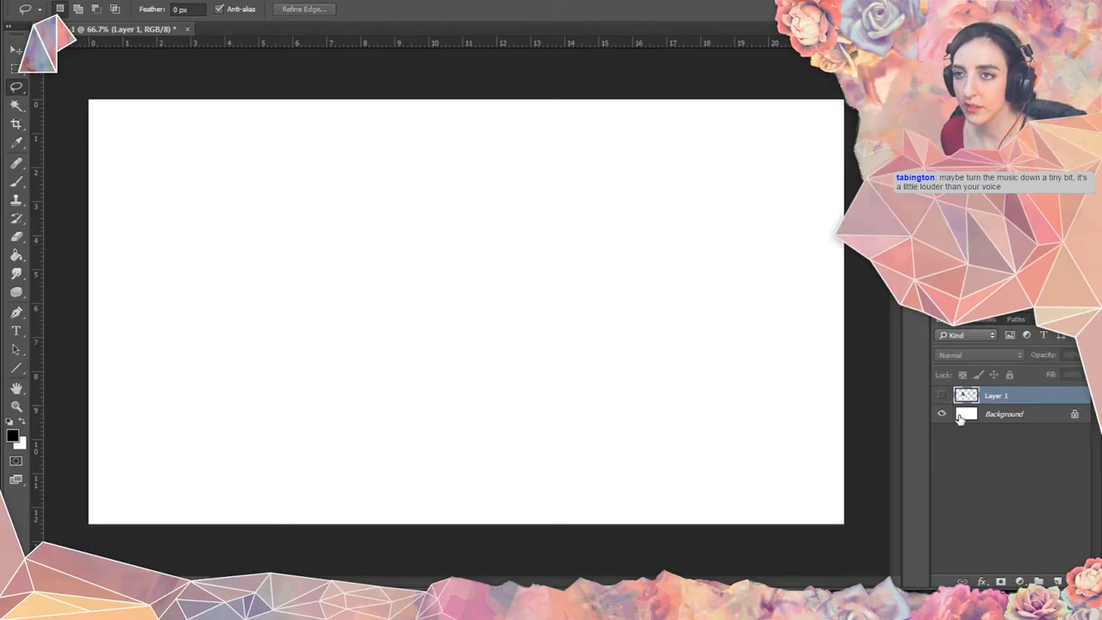
pyautogui.click(1057, 581)
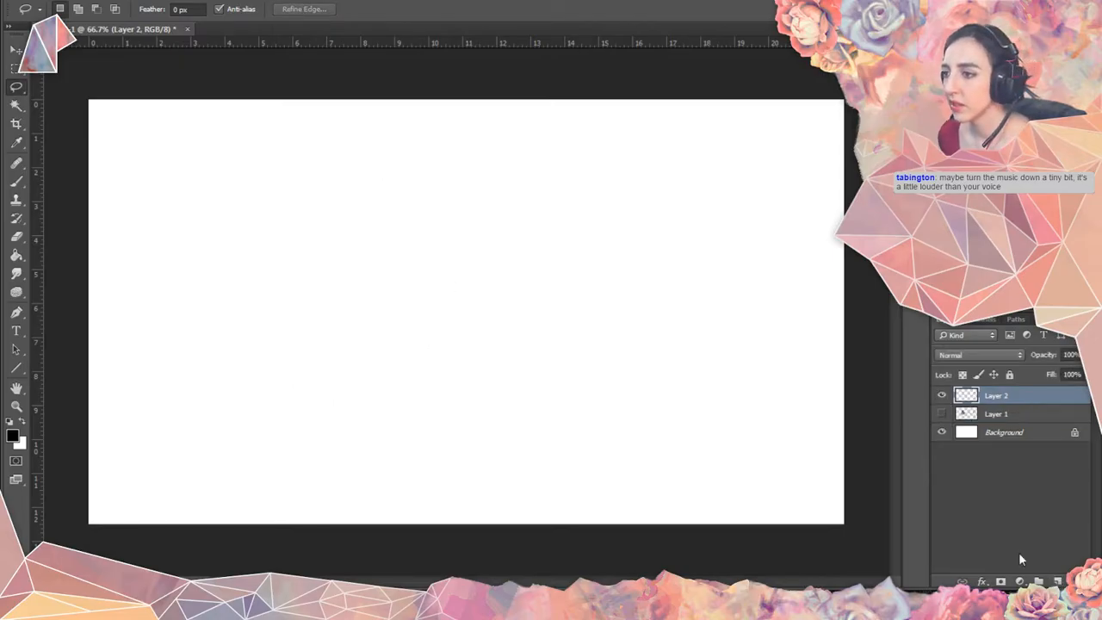
# Switch to the Brush tool and open the brush presets to use the newly defined 370 px brush.
pyautogui.click(19, 184)
pyautogui.click(74, 9)
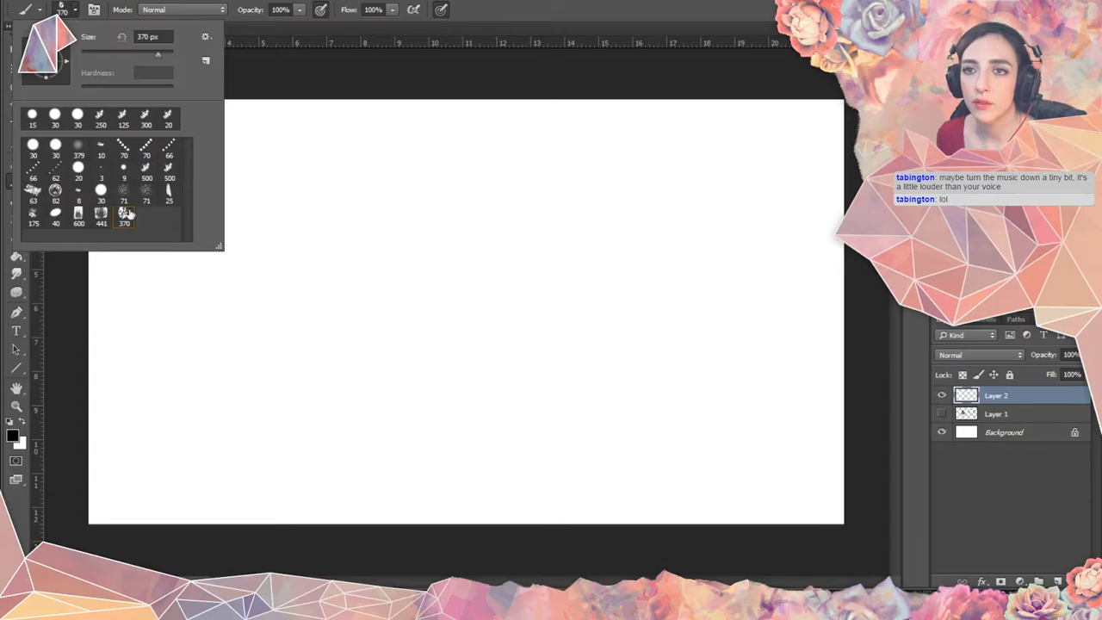
# Try the new 370 px brush with a single dab and broad strokes in the canvas's left half, undoing each one.
pyautogui.click(228, 208)
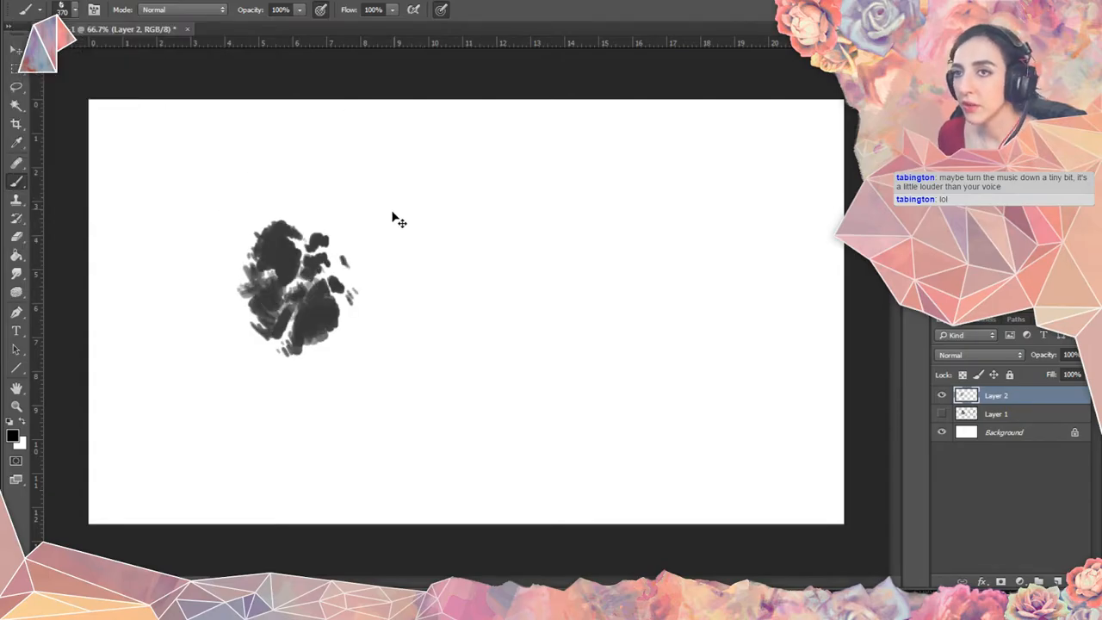
pyautogui.hotkey('ctrl', 'z')
pyautogui.moveTo(199, 227)
pyautogui.mouseDown()
pyautogui.moveTo(167, 152)
pyautogui.moveTo(263, 167)
pyautogui.moveTo(214, 229)
pyautogui.moveTo(258, 345)
pyautogui.moveTo(219, 379)
pyautogui.mouseUp()
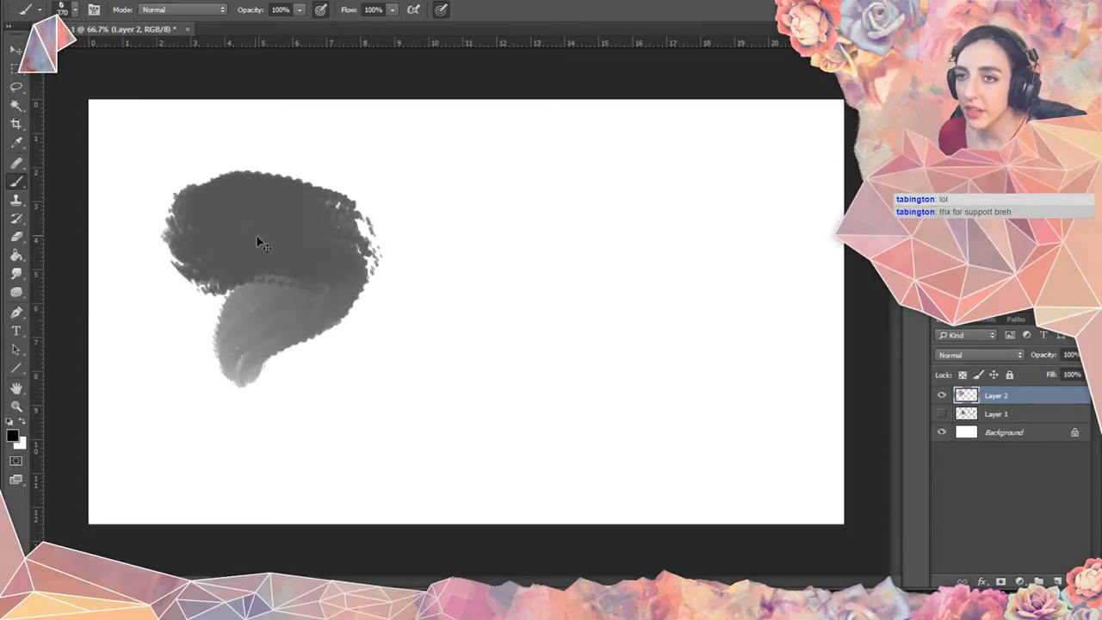
pyautogui.hotkey('ctrl', 'z')
pyautogui.moveTo(181, 166)
pyautogui.mouseDown()
pyautogui.moveTo(207, 243)
pyautogui.moveTo(284, 337)
pyautogui.mouseUp()
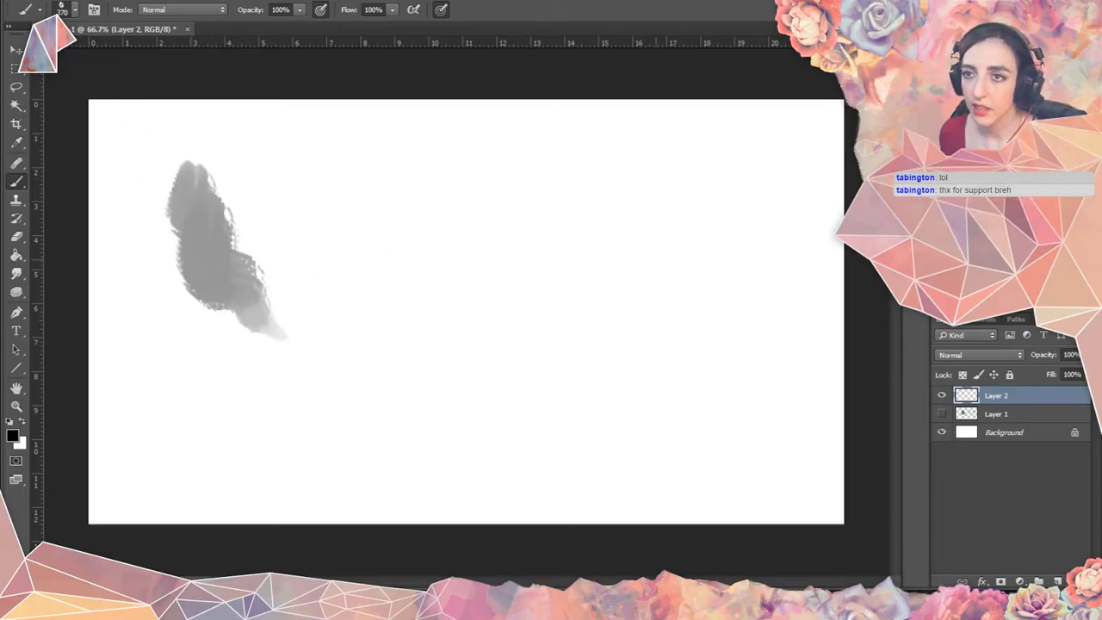
pyautogui.hotkey('ctrl', 'z')
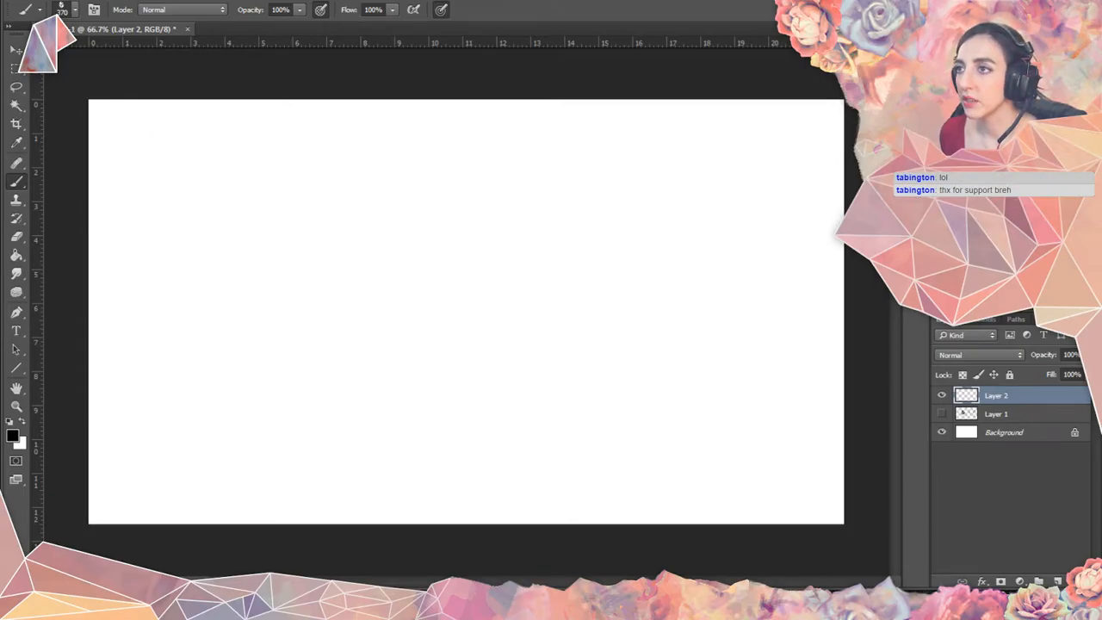
# Open the brush settings and raise Angle Jitter in Shape Dynamics to about halfway.
pyautogui.press('F5')
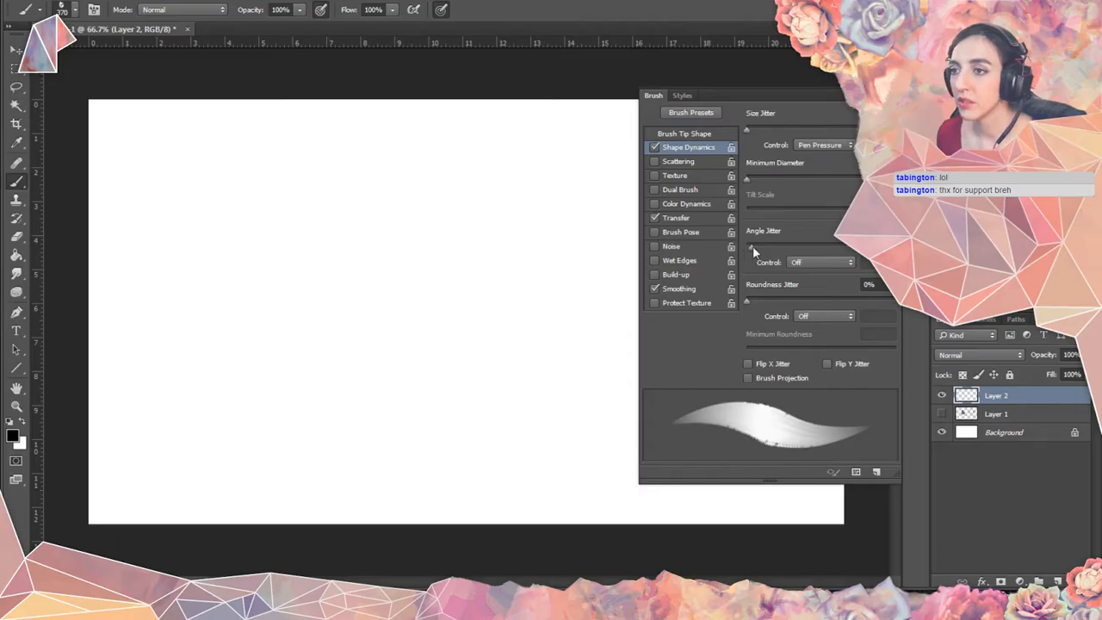
pyautogui.moveTo(752, 246)
pyautogui.mouseDown()
pyautogui.moveTo(833, 248)
pyautogui.moveTo(815, 248)
pyautogui.mouseUp()
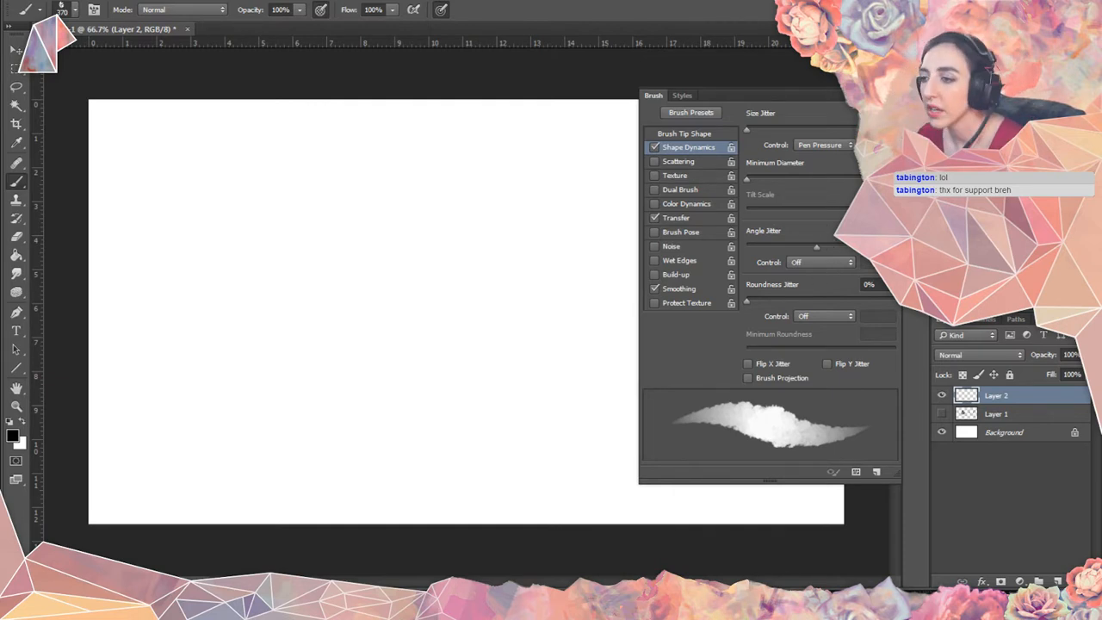
# Switch to Spotify and return to the Photoshop canvas.
pyautogui.hotkey('alt', 'Tab')
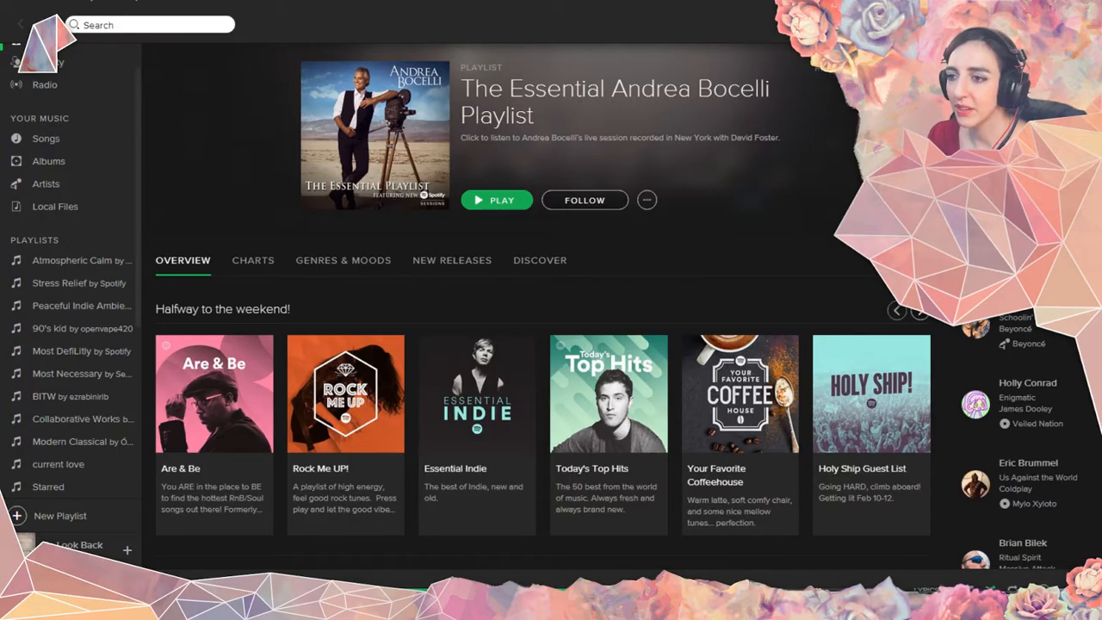
pyautogui.hotkey('alt', 'Tab')
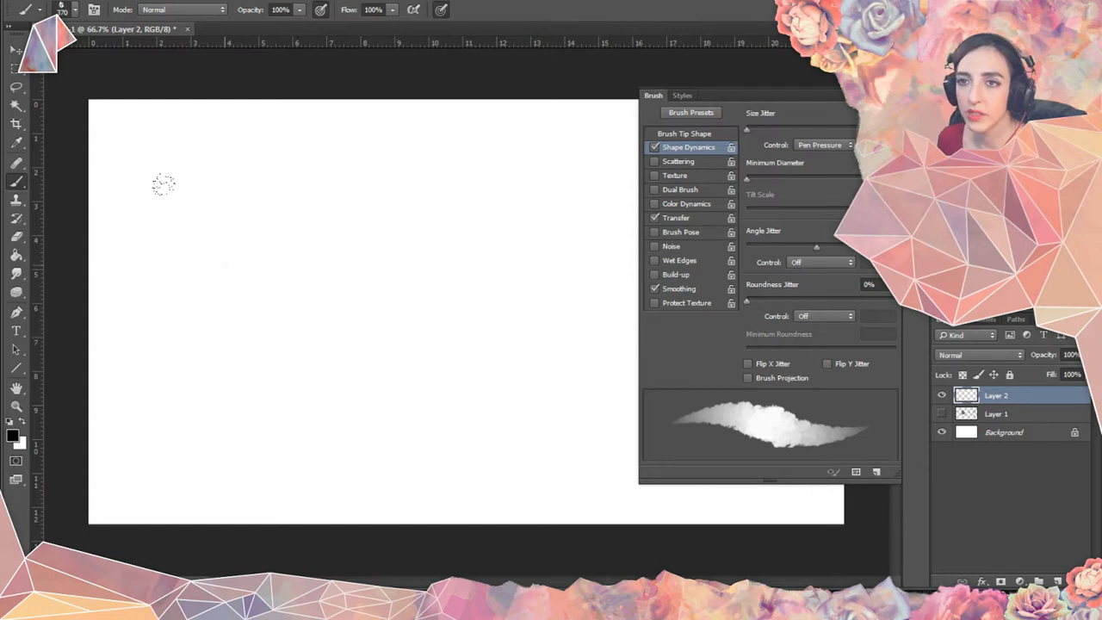
# Paint a dark, roughly oval blotch of textured dabs in the canvas's left part and nudge the Angle Jitter slightly.
pyautogui.moveTo(181, 207); pyautogui.dragTo(267, 323)
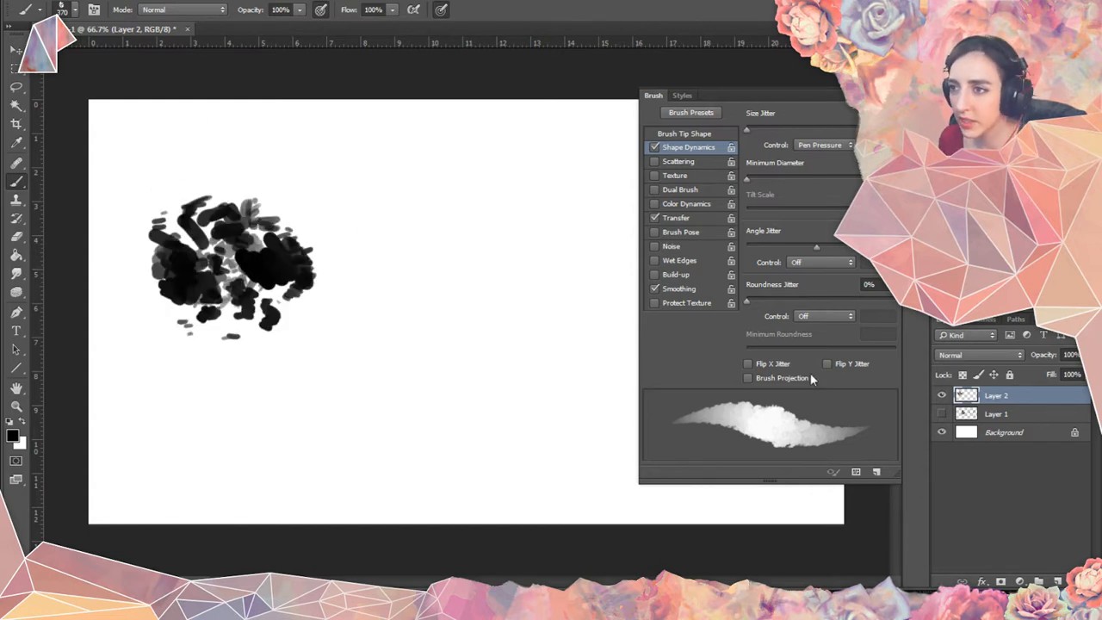
pyautogui.moveTo(815, 244)
pyautogui.mouseDown()
pyautogui.moveTo(828, 244)
pyautogui.moveTo(809, 251)
pyautogui.moveTo(817, 247)
pyautogui.mouseUp()
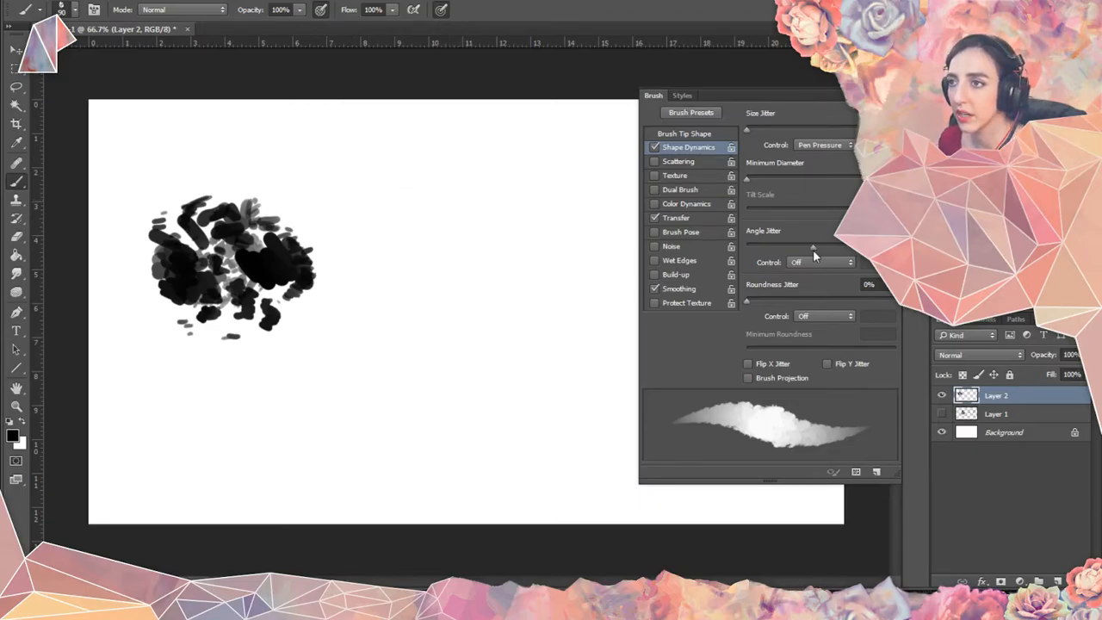
# Reduce Angle Jitter to its minimum and try a long downward stroke beside the blotch, undoing it.
pyautogui.moveTo(814, 249); pyautogui.dragTo(669, 264)
pyautogui.moveTo(409, 159); pyautogui.dragTo(456, 385)
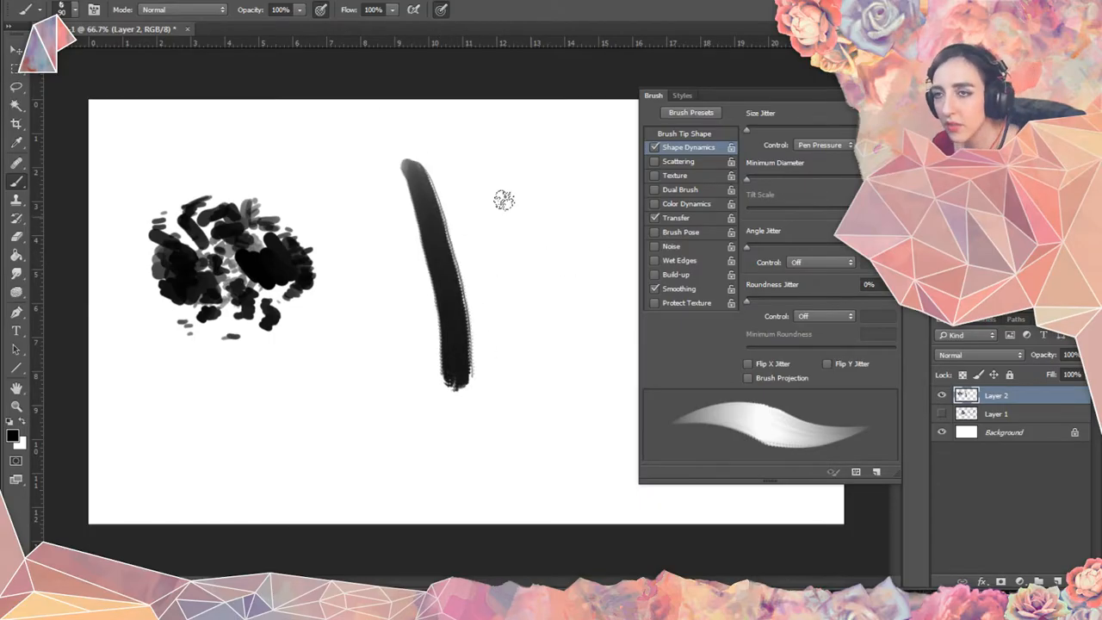
pyautogui.hotkey('ctrl', 'z')
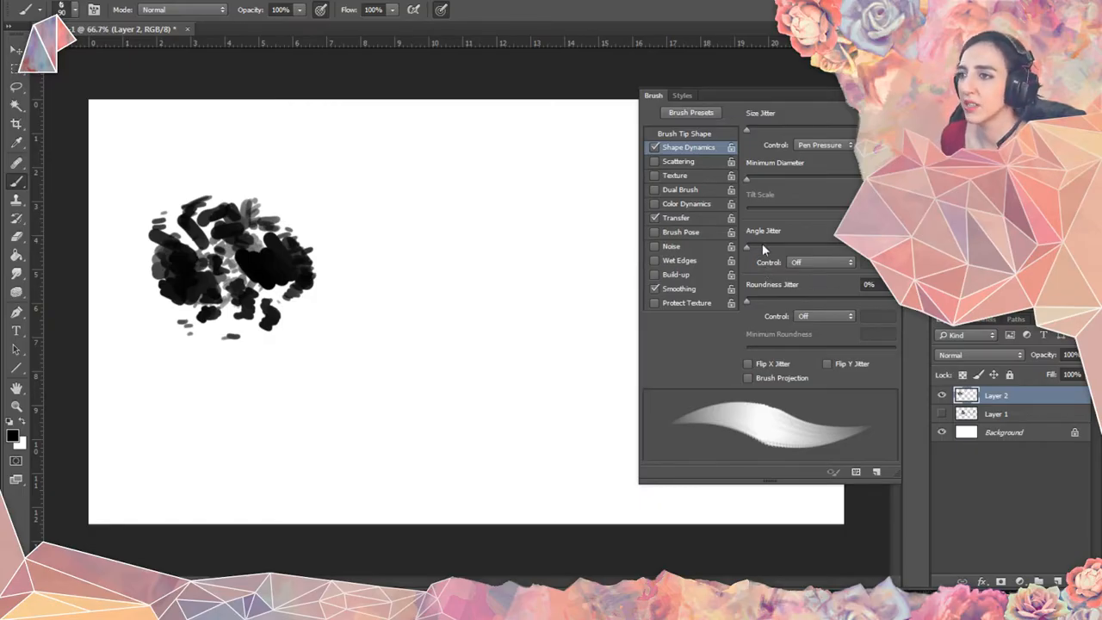
# Raise Angle Jitter to about two-thirds and try three long curved strokes beside the blotch, undoing each one.
pyautogui.moveTo(768, 244); pyautogui.dragTo(846, 247)
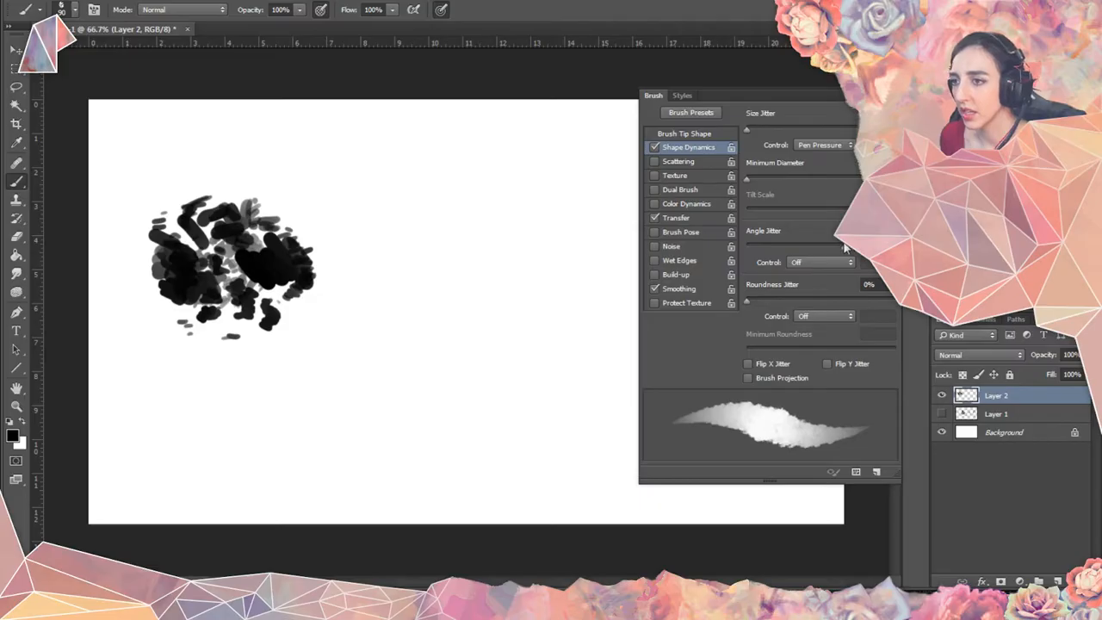
pyautogui.moveTo(367, 136)
pyautogui.mouseDown()
pyautogui.moveTo(374, 296)
pyautogui.moveTo(344, 391)
pyautogui.mouseUp()
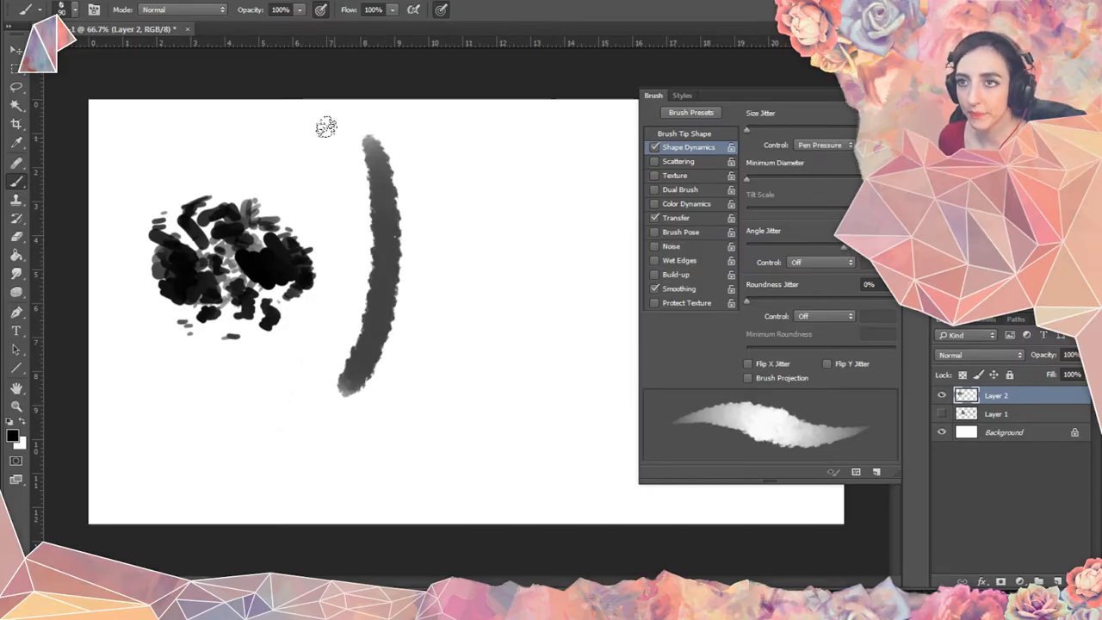
pyautogui.hotkey('ctrl', 'z')
pyautogui.moveTo(333, 145)
pyautogui.mouseDown()
pyautogui.moveTo(370, 314)
pyautogui.moveTo(338, 443)
pyautogui.mouseUp()
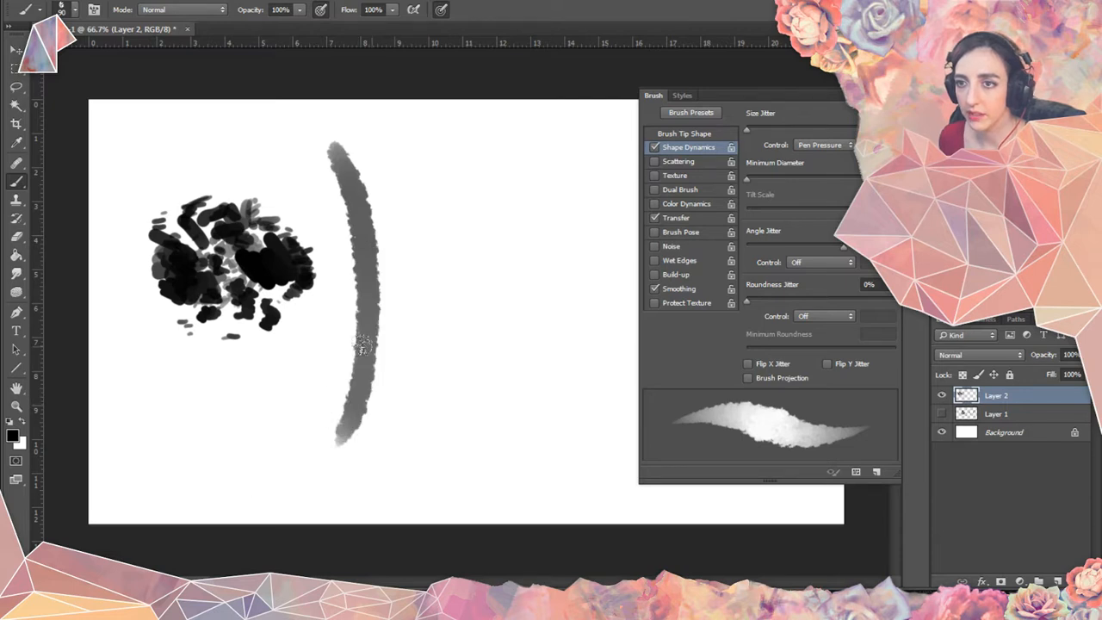
pyautogui.hotkey('ctrl', 'z')
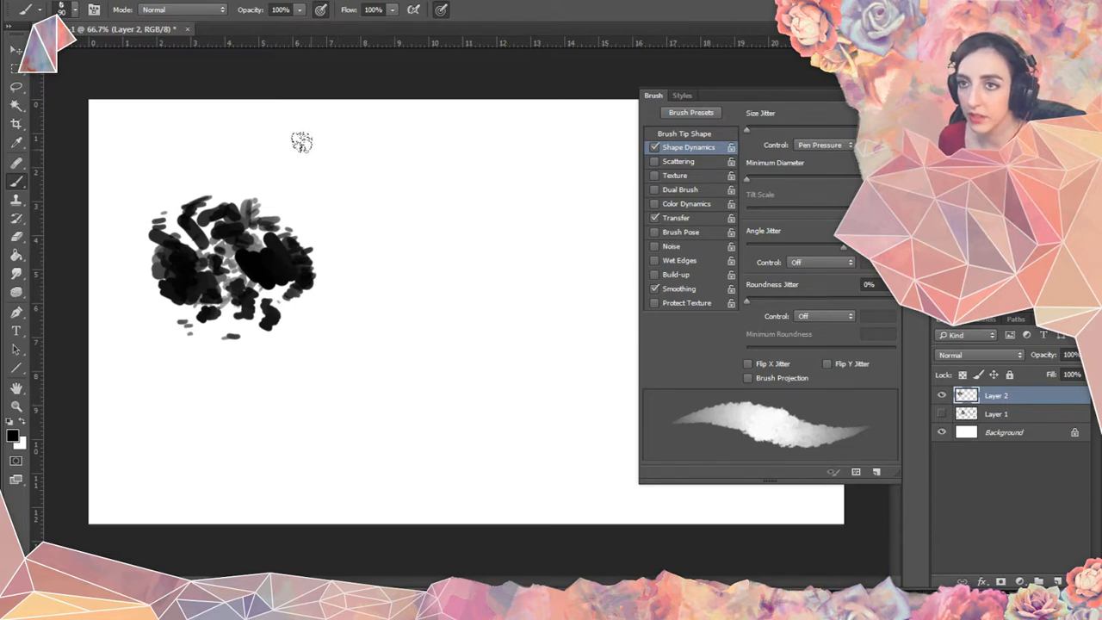
pyautogui.moveTo(312, 142)
pyautogui.mouseDown()
pyautogui.moveTo(344, 182)
pyautogui.moveTo(338, 344)
pyautogui.mouseUp()
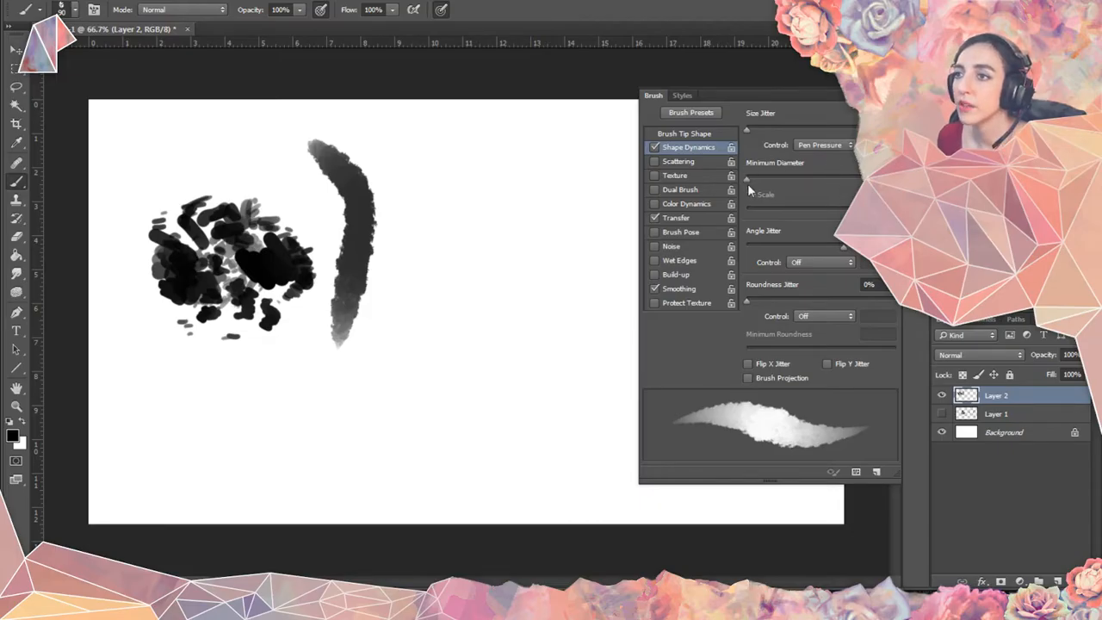
pyautogui.hotkey('ctrl', 'z')
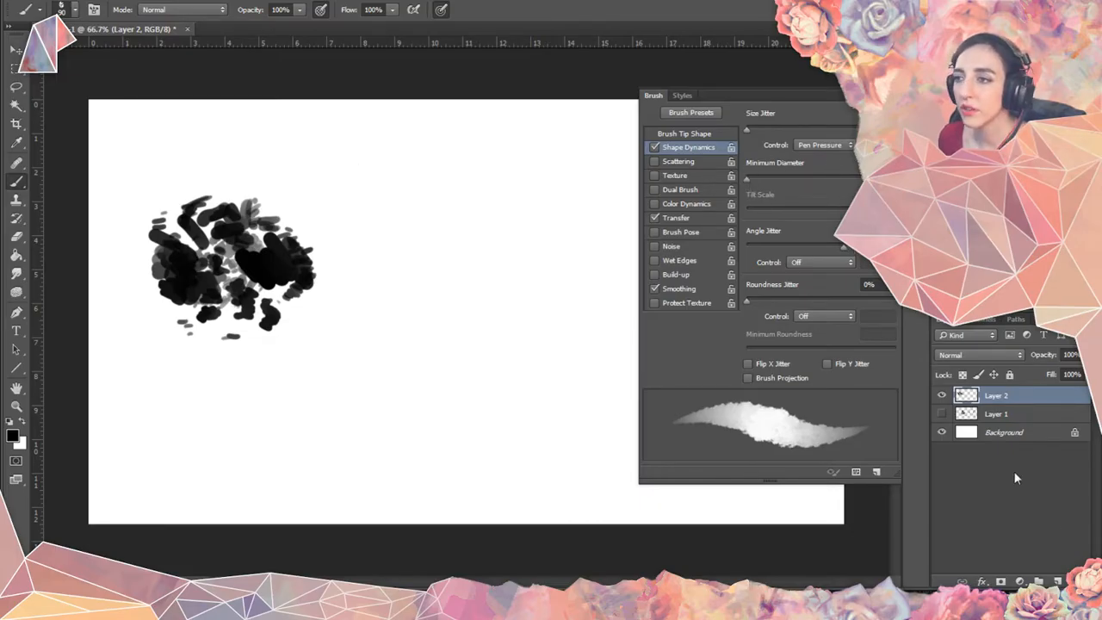
# Add a new layer and paint a short vertical stroke below the blotch with Angle Jitter at its minimum.
pyautogui.click(1058, 582)
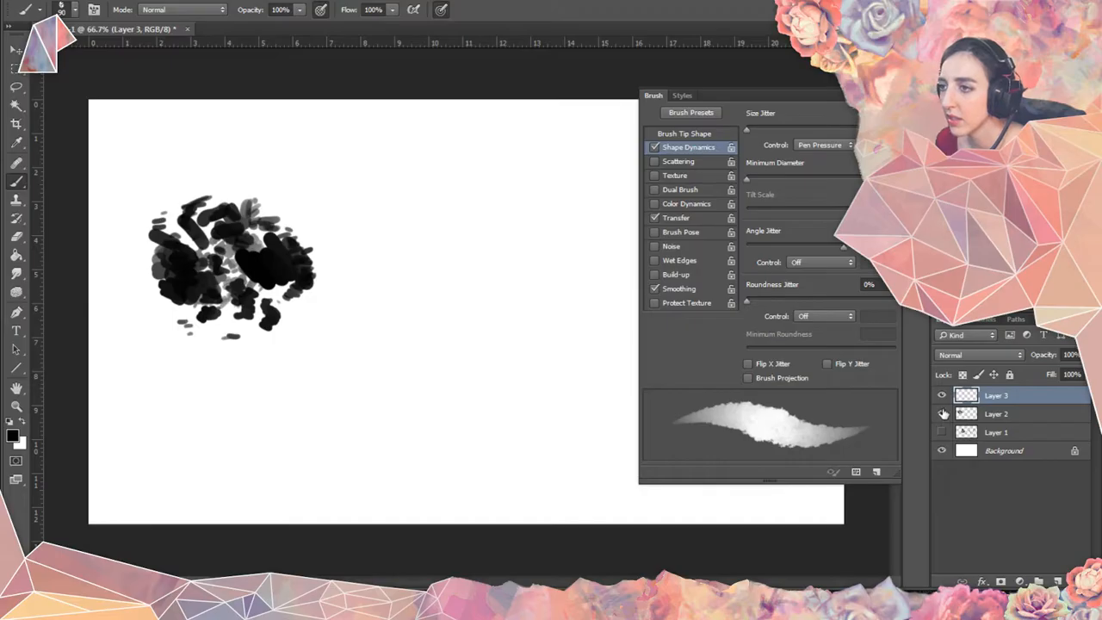
pyautogui.moveTo(842, 247); pyautogui.dragTo(747, 248)
pyautogui.moveTo(134, 378); pyautogui.dragTo(143, 504)
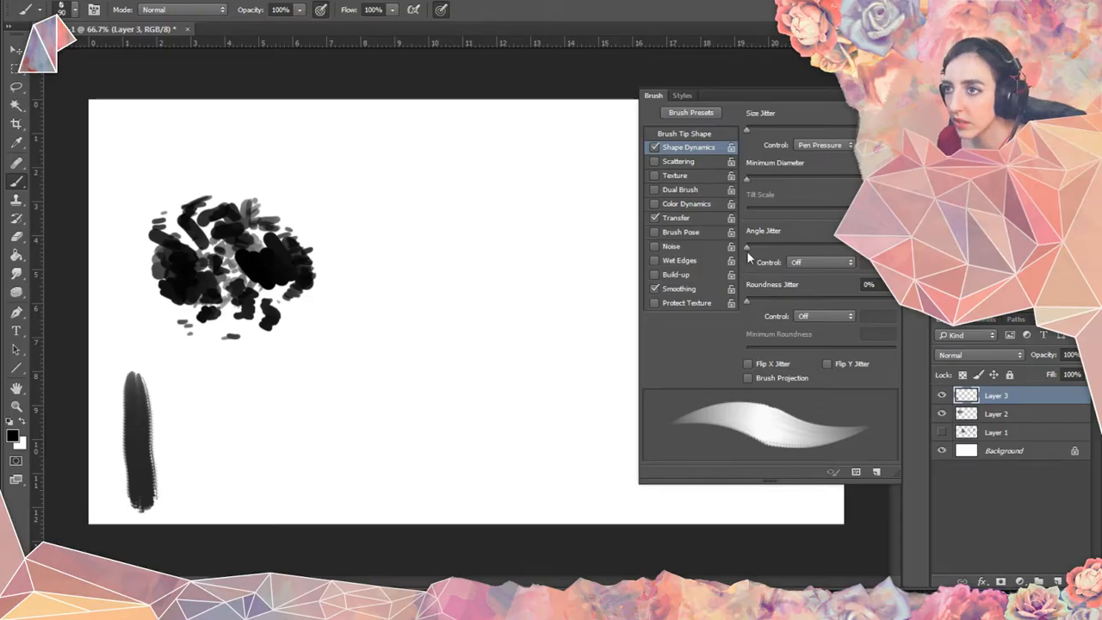
# Raise Angle Jitter to about two-thirds and paint a second vertical stroke beside the first for comparison.
pyautogui.moveTo(747, 248); pyautogui.dragTo(844, 247)
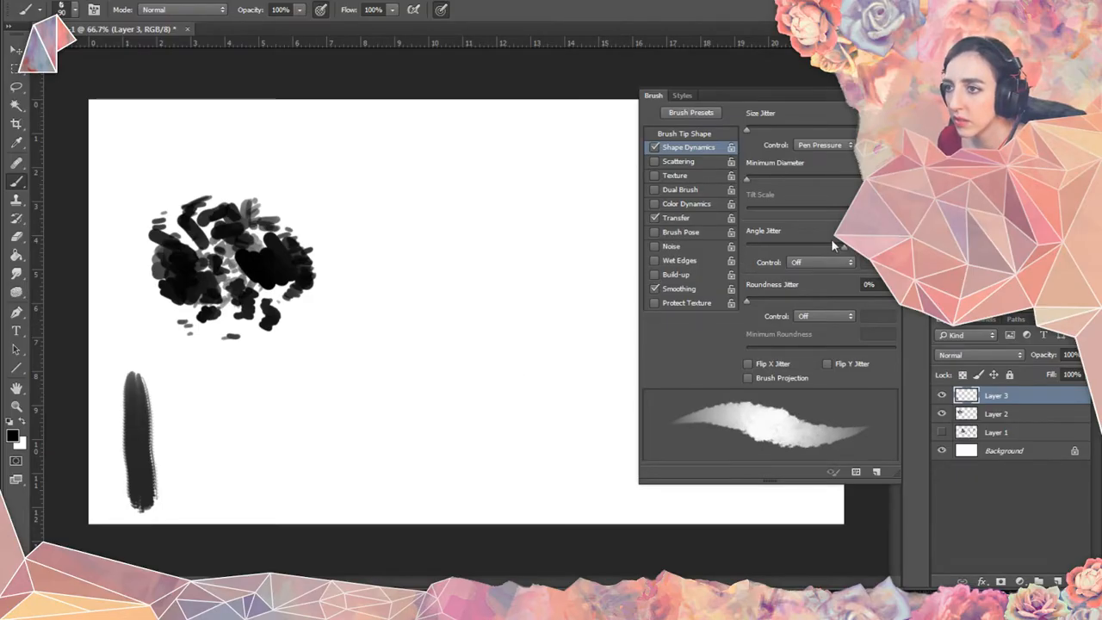
pyautogui.moveTo(176, 372)
pyautogui.mouseDown()
pyautogui.moveTo(202, 482)
pyautogui.moveTo(200, 366)
pyautogui.moveTo(172, 450)
pyautogui.moveTo(169, 425)
pyautogui.moveTo(179, 486)
pyautogui.moveTo(177, 438)
pyautogui.mouseUp()
pyautogui.hotkey('ctrl', 'z')
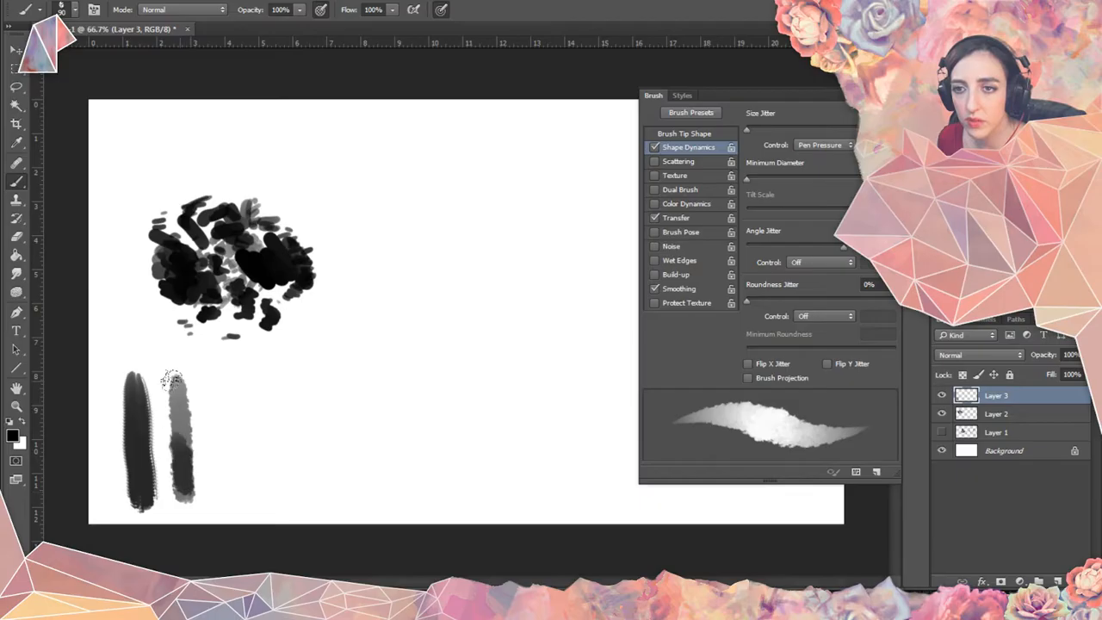
# Enable Scattering, test it with a stroke that is undone, and raise Scatter to about a quarter and Size Jitter to about 40%.
pyautogui.click(691, 162)
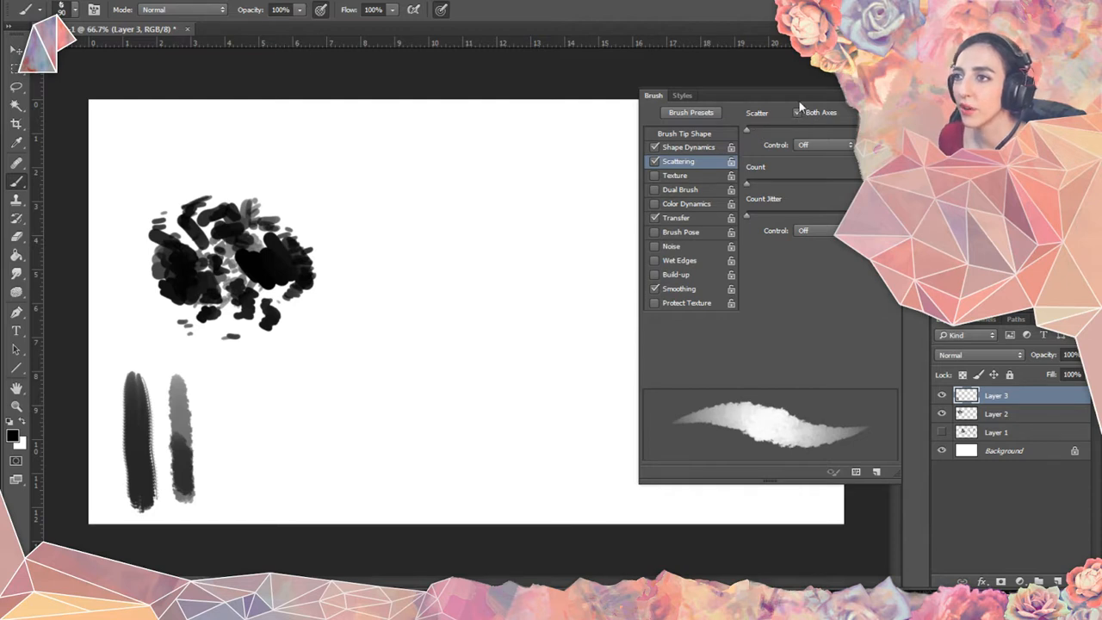
pyautogui.moveTo(748, 130)
pyautogui.mouseDown()
pyautogui.moveTo(808, 124)
pyautogui.moveTo(751, 129)
pyautogui.moveTo(790, 127)
pyautogui.moveTo(756, 135)
pyautogui.moveTo(787, 134)
pyautogui.moveTo(770, 136)
pyautogui.mouseUp()
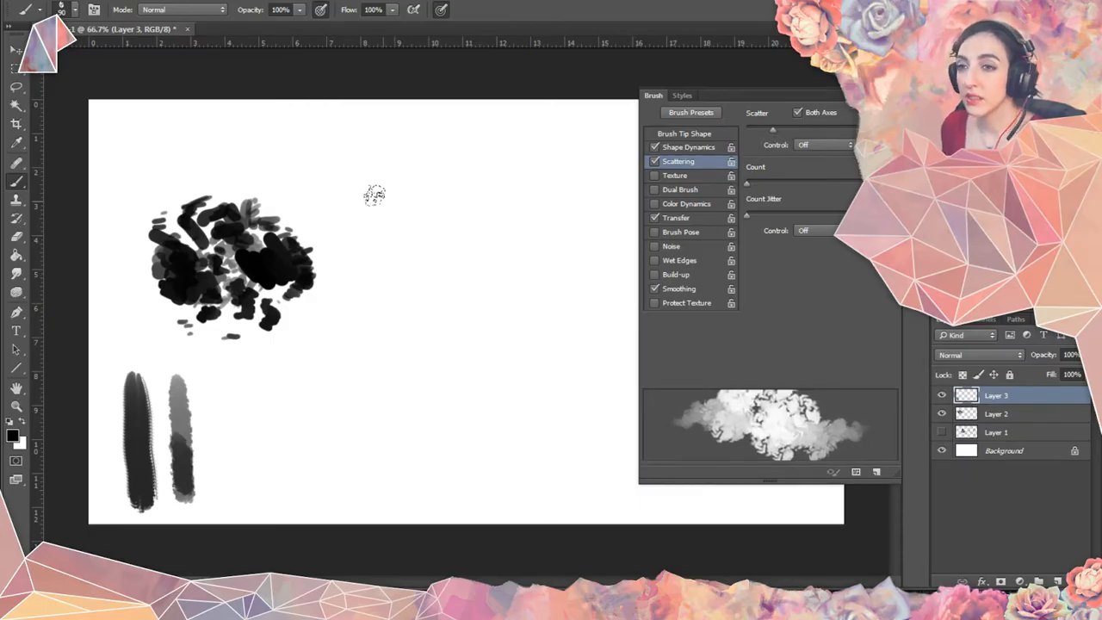
pyautogui.moveTo(394, 209)
pyautogui.mouseDown()
pyautogui.moveTo(405, 236)
pyautogui.moveTo(380, 327)
pyautogui.mouseUp()
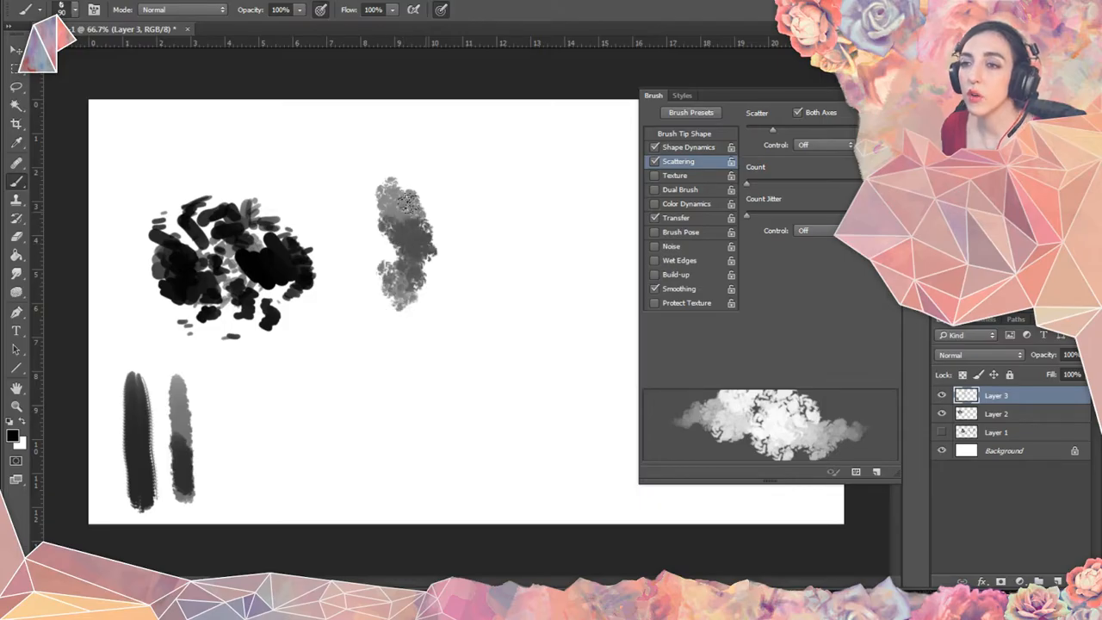
pyautogui.hotkey('ctrl', 'z')
pyautogui.moveTo(775, 130)
pyautogui.mouseDown()
pyautogui.moveTo(838, 130)
pyautogui.moveTo(805, 130)
pyautogui.mouseUp()
pyautogui.click(685, 147)
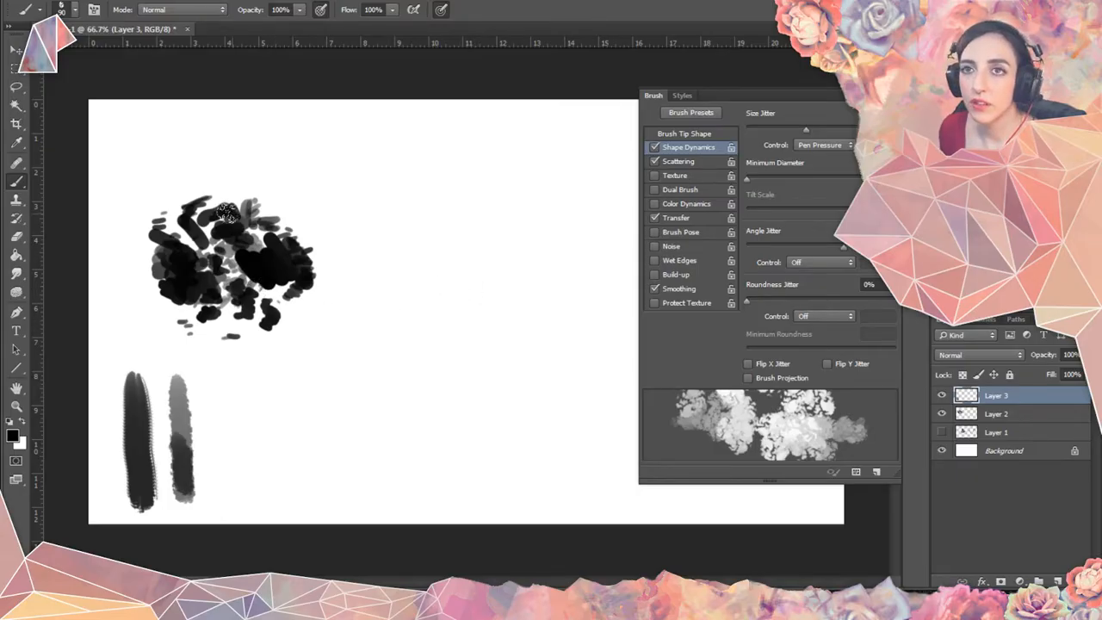
# Sample white from the canvas and paint scattered white texture over the middle of the dark blotch.
pyautogui.keyDown('alt'); pyautogui.click(308, 378); pyautogui.keyUp('alt')
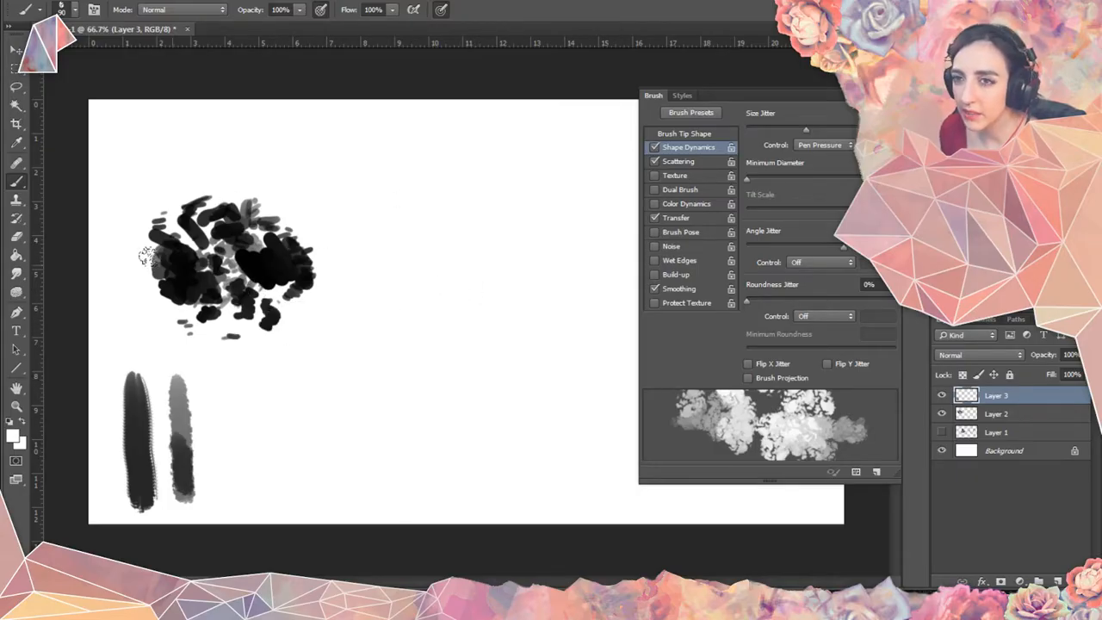
pyautogui.moveTo(175, 265)
pyautogui.mouseDown()
pyautogui.moveTo(232, 258)
pyautogui.moveTo(230, 248)
pyautogui.moveTo(256, 252)
pyautogui.moveTo(262, 231)
pyautogui.moveTo(243, 257)
pyautogui.moveTo(193, 263)
pyautogui.mouseUp()
pyautogui.moveTo(250, 232)
pyautogui.mouseDown()
pyautogui.moveTo(279, 263)
pyautogui.moveTo(258, 292)
pyautogui.mouseUp()
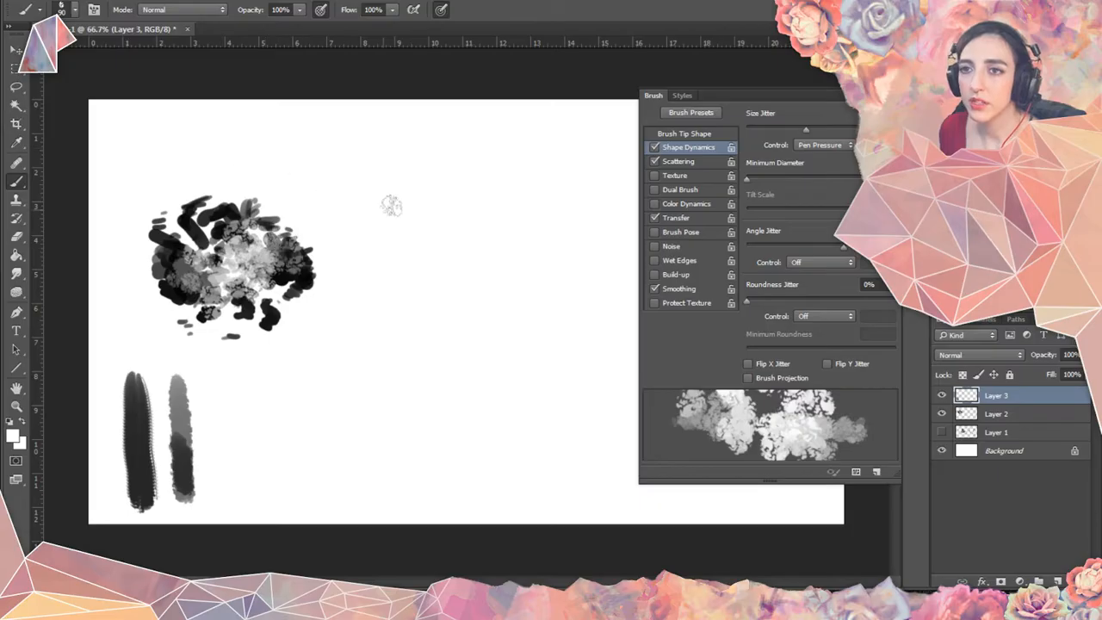
# Return to the Scattering settings and try adjusting the Count amount.
pyautogui.click(685, 161)
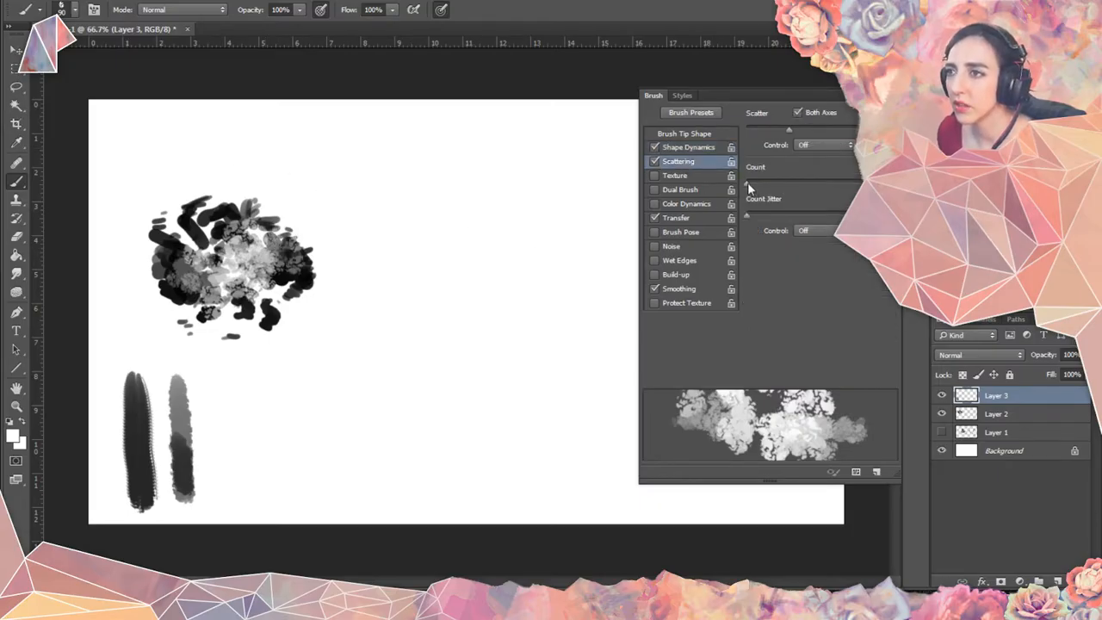
pyautogui.moveTo(752, 183)
pyautogui.mouseDown()
pyautogui.moveTo(770, 182)
pyautogui.moveTo(744, 193)
pyautogui.mouseUp()
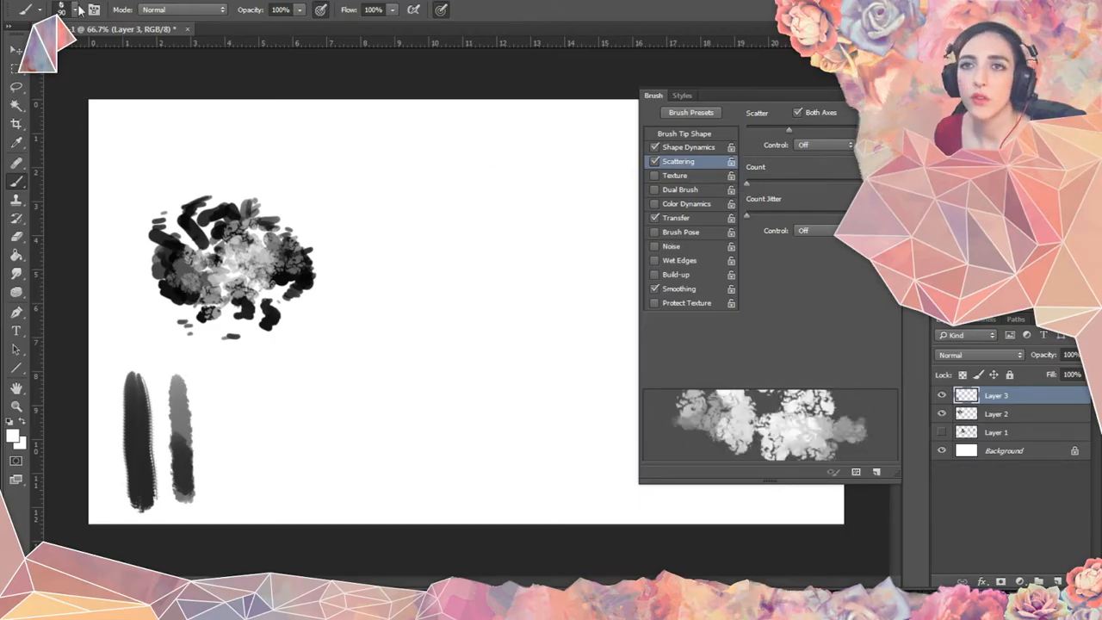
# Save the current 90 px brush as a new preset named "speckly", with its size captured.
pyautogui.rightClick(222, 38)
pyautogui.click(206, 62)
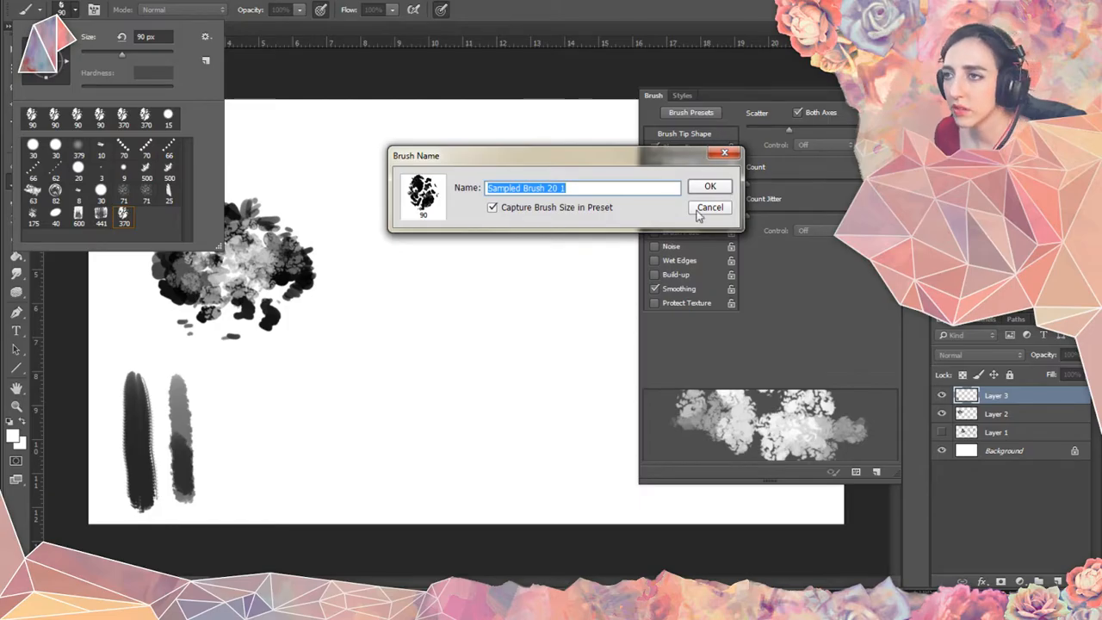
pyautogui.write('speckly')
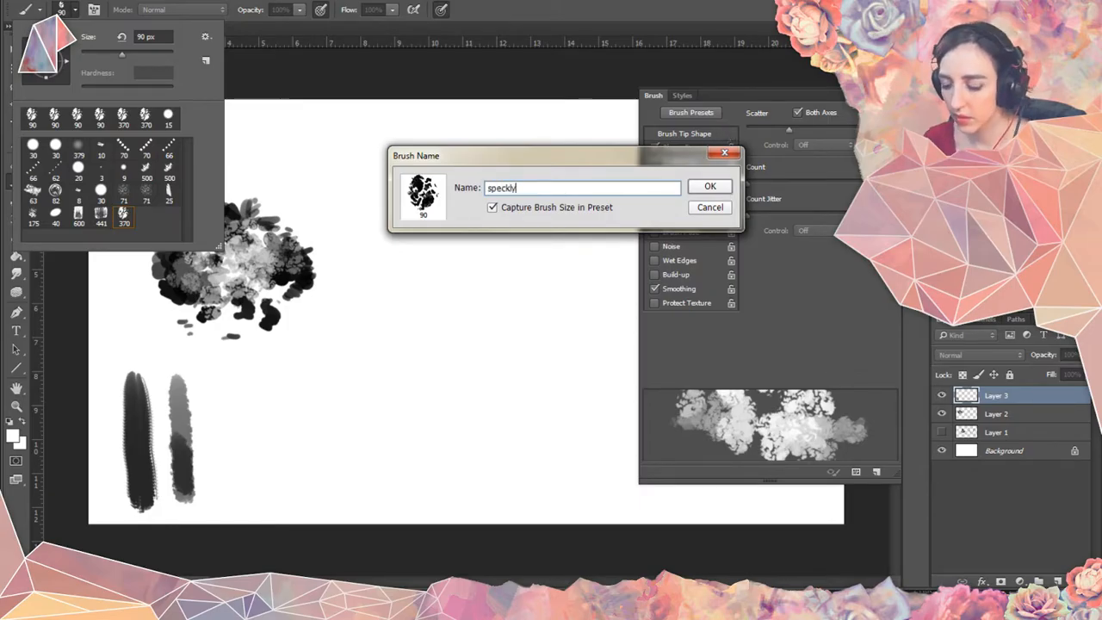
pyautogui.press('Return')
pyautogui.click(60, 9)
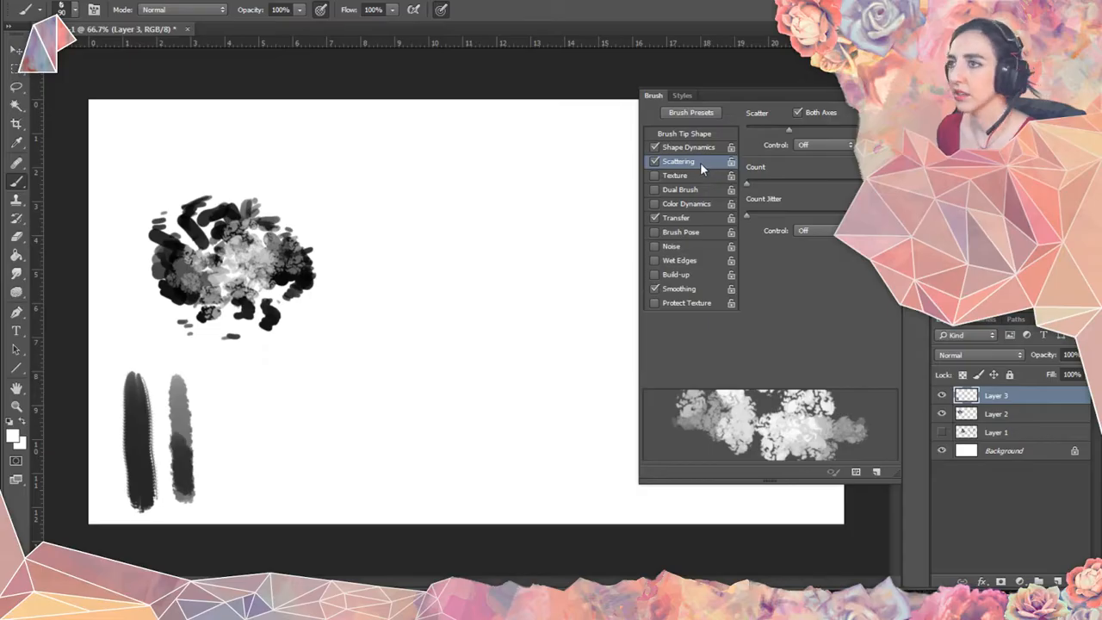
# Lower the Scatter amount slightly and raise the Count in the brush's Scattering settings, keeping the Count Jitter control Off.
pyautogui.moveTo(786, 135)
pyautogui.mouseDown()
pyautogui.moveTo(775, 138)
pyautogui.moveTo(782, 134)
pyautogui.mouseUp()
pyautogui.moveTo(746, 183); pyautogui.dragTo(770, 181)
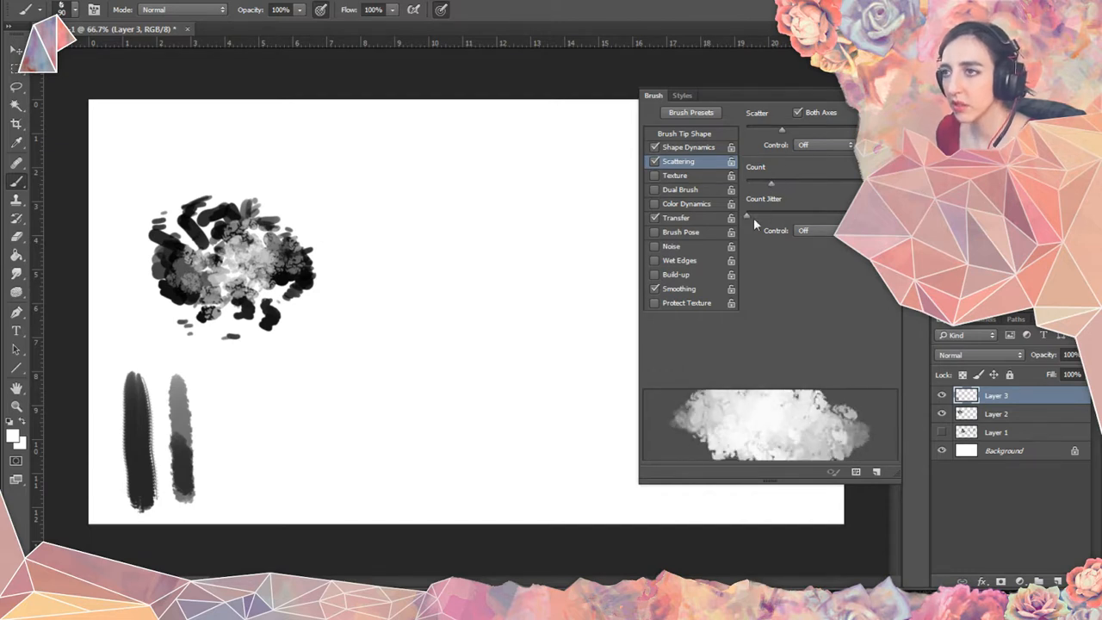
pyautogui.click(814, 232)
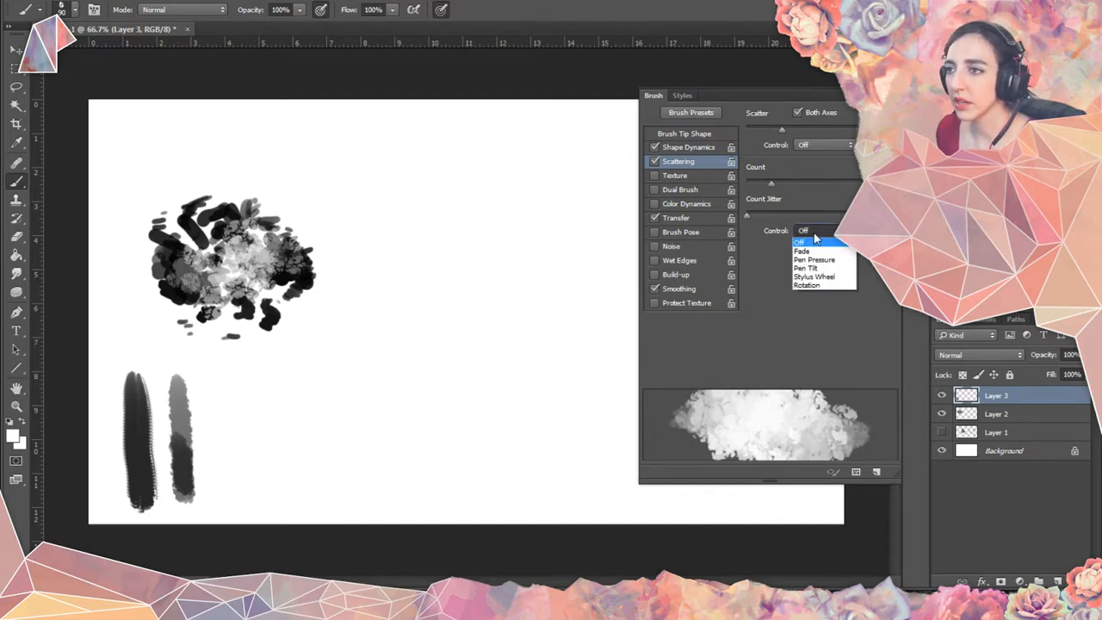
pyautogui.click(813, 237)
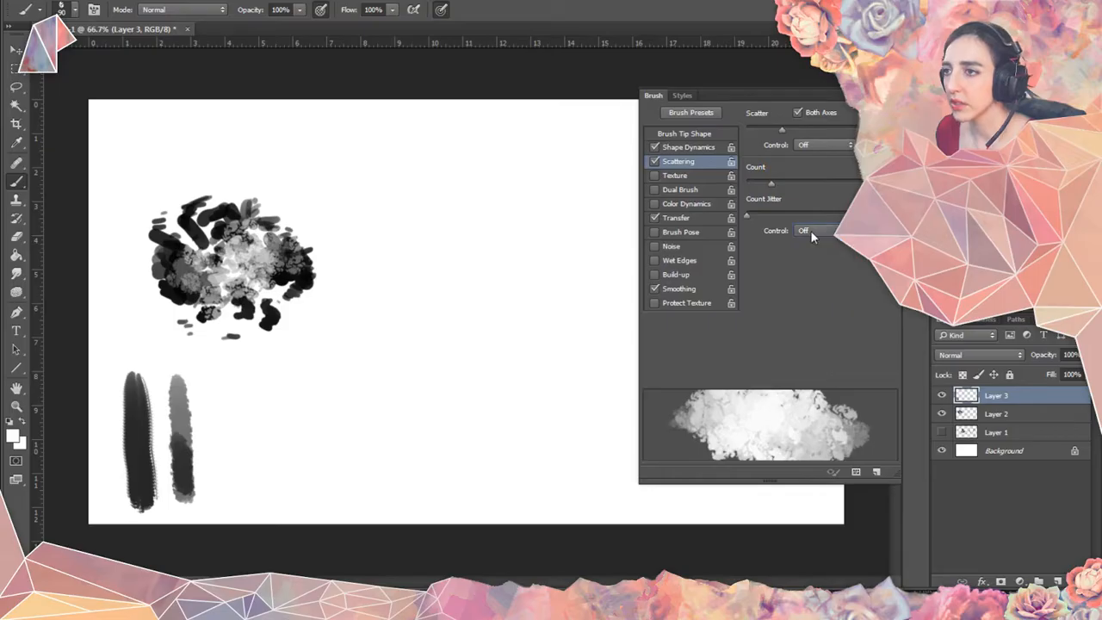
# Enable Texture for the brush and set its texture mode to Multiply.
pyautogui.click(688, 176)
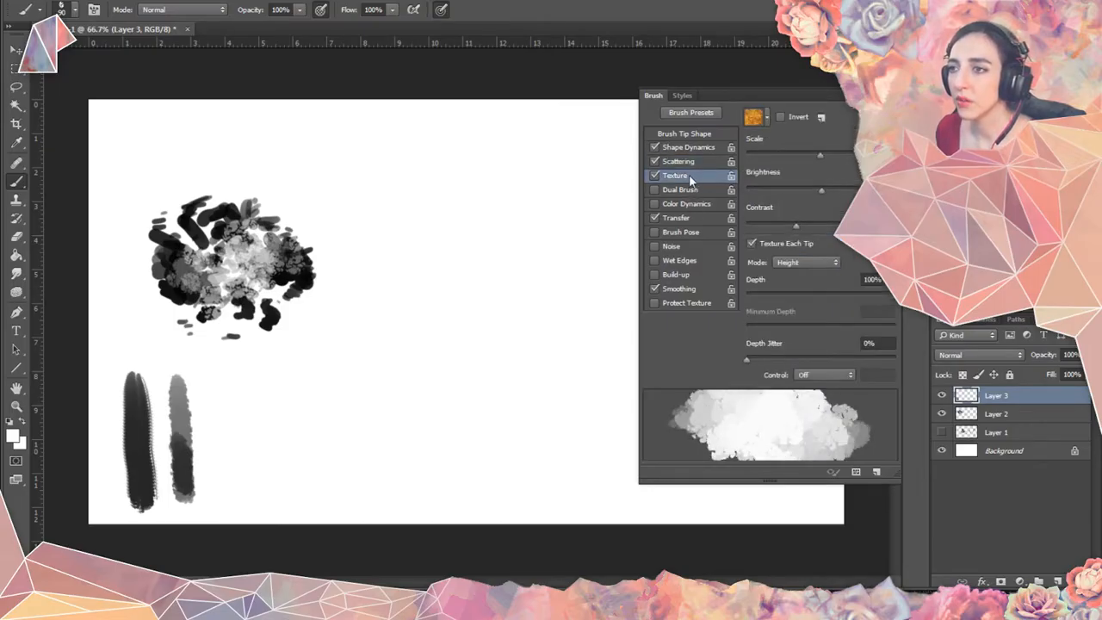
pyautogui.click(796, 263)
pyautogui.click(795, 272)
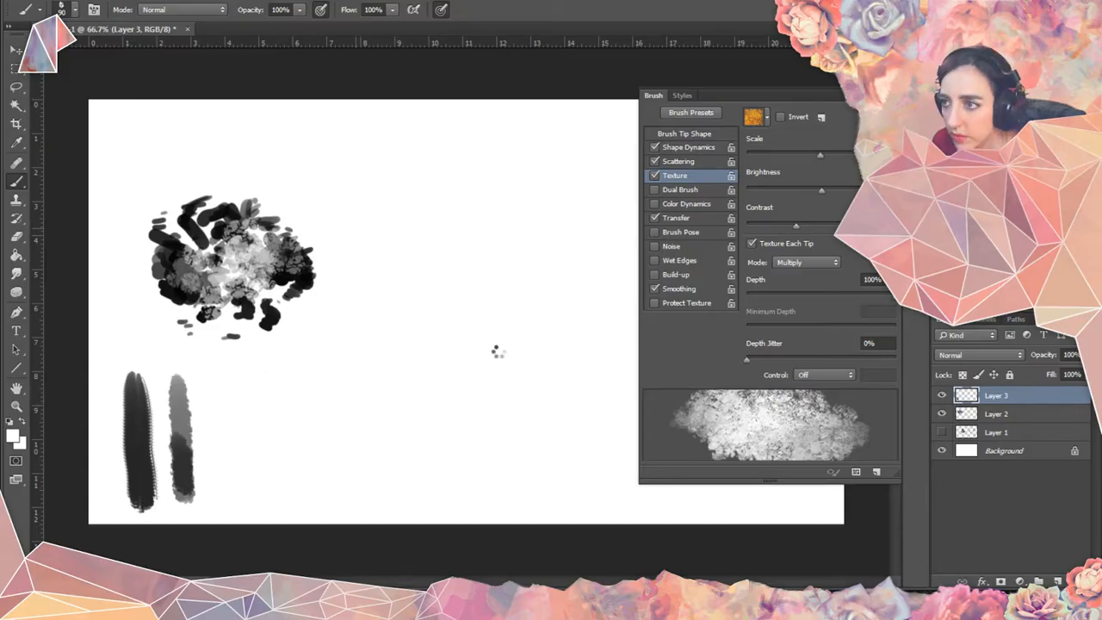
# Add a new layer above Layer 2 and paint a black test blotch with the textured brush in the upper middle of the canvas.
pyautogui.click(1029, 419)
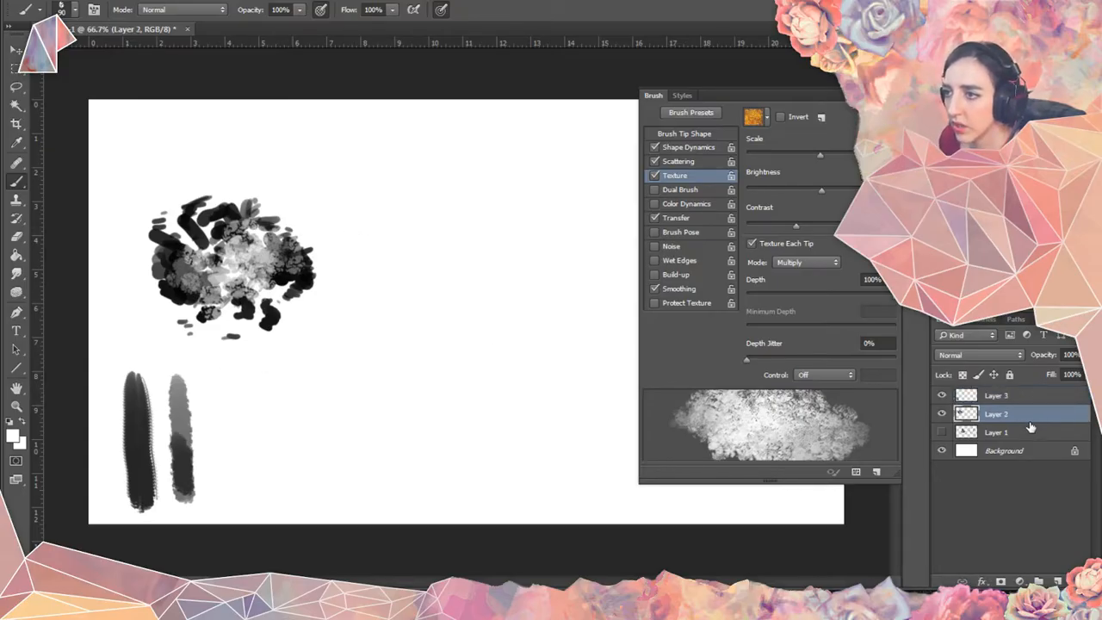
pyautogui.click(1057, 582)
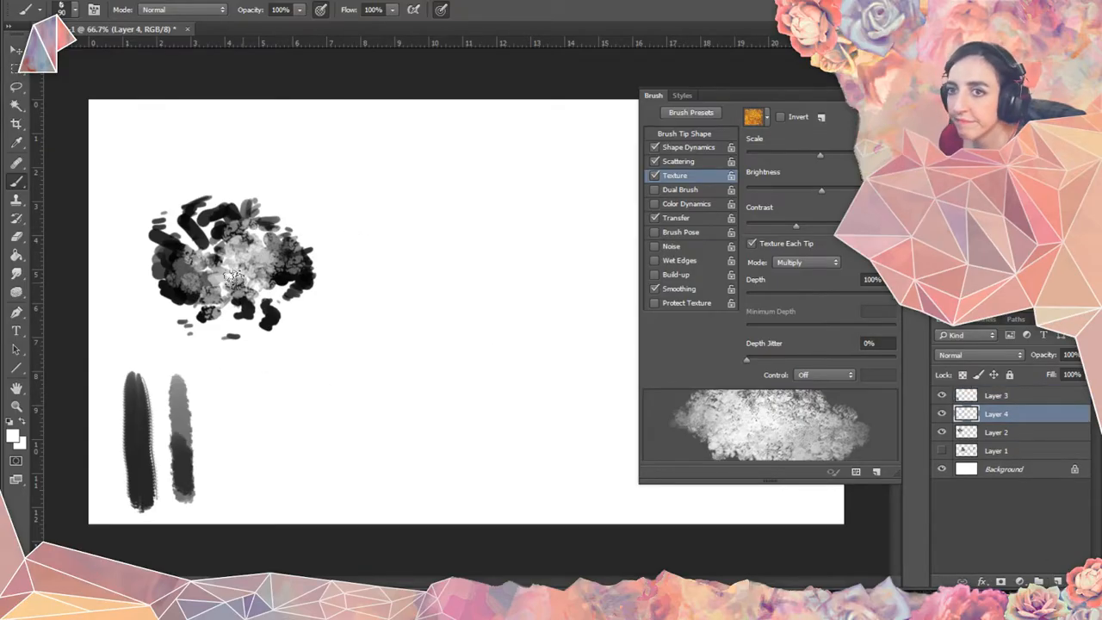
pyautogui.moveTo(376, 180)
pyautogui.mouseDown()
pyautogui.moveTo(398, 214)
pyautogui.moveTo(385, 197)
pyautogui.moveTo(426, 209)
pyautogui.mouseUp()
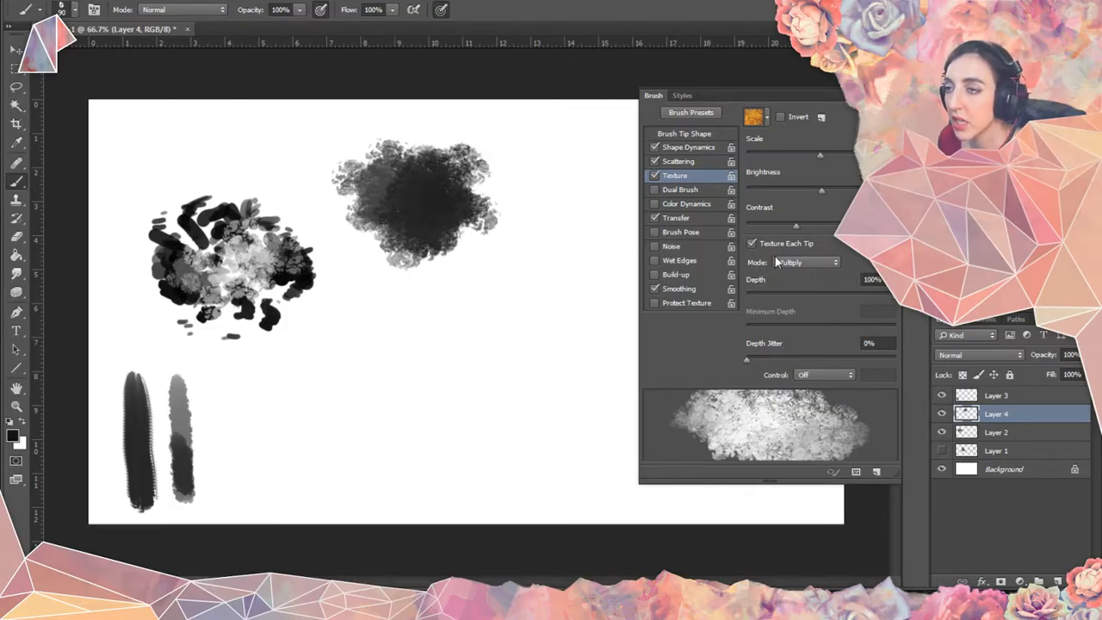
# Compare the texture modes through Height, settle on Subtract, and test it with a dark blotch that is undone.
pyautogui.click(794, 264)
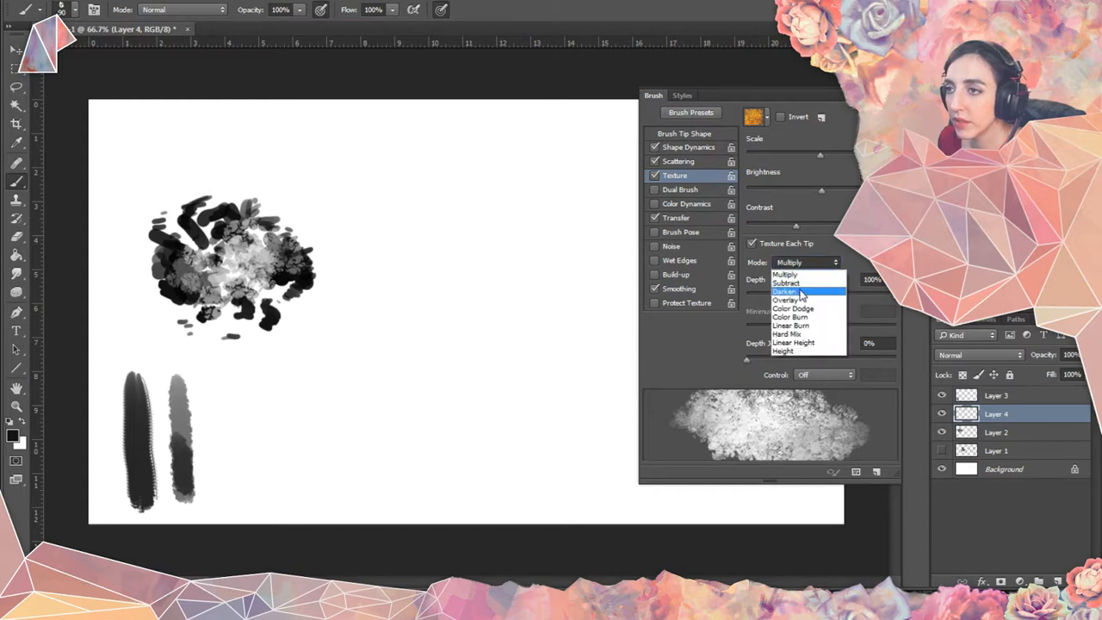
pyautogui.click(805, 271)
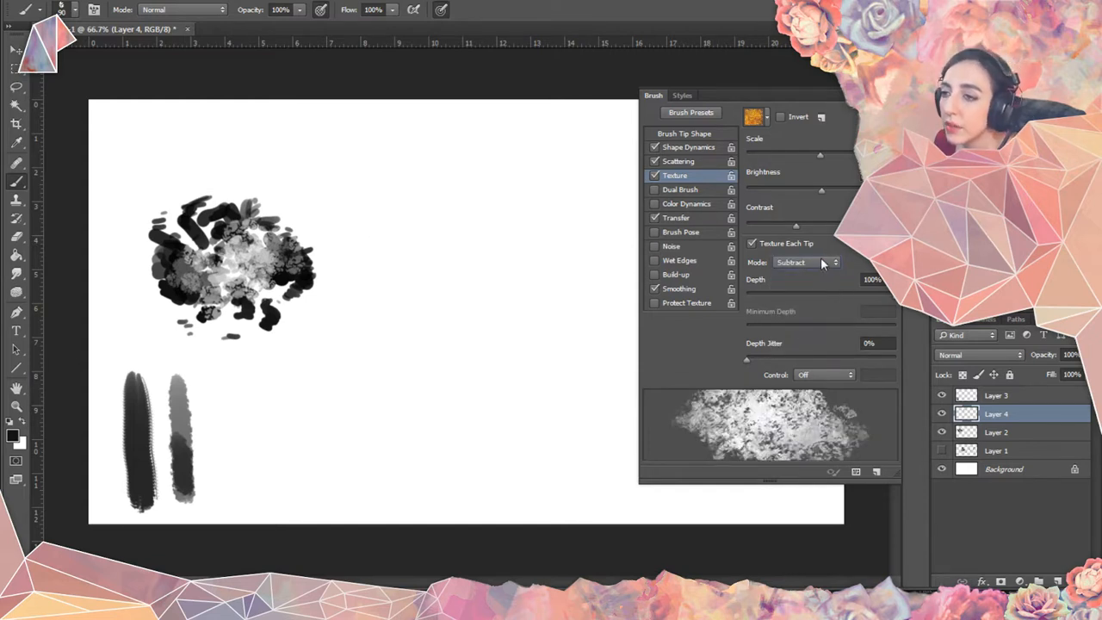
pyautogui.scroll(-1, 821, 264)
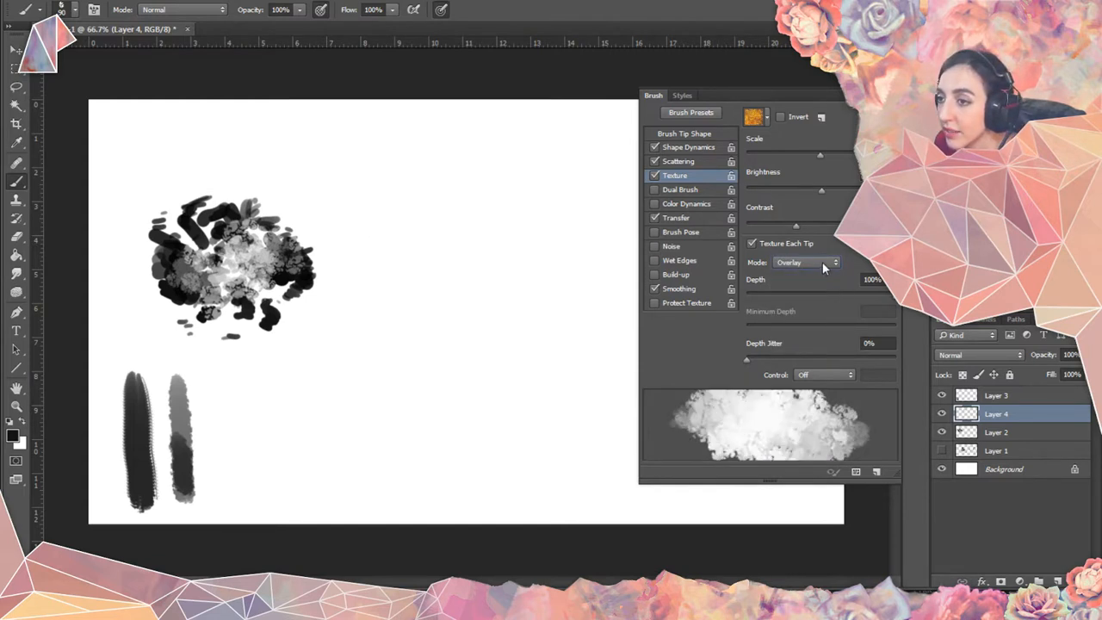
pyautogui.scroll(-2, 822, 262)
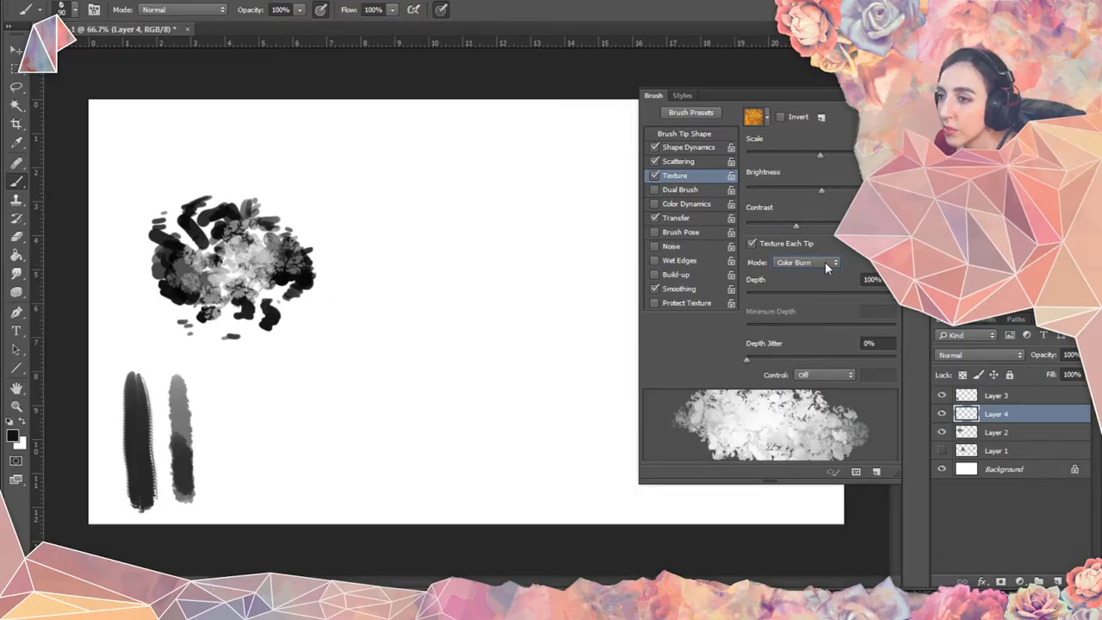
pyautogui.scroll(-2, 822, 263)
pyautogui.scroll(-2, 825, 263)
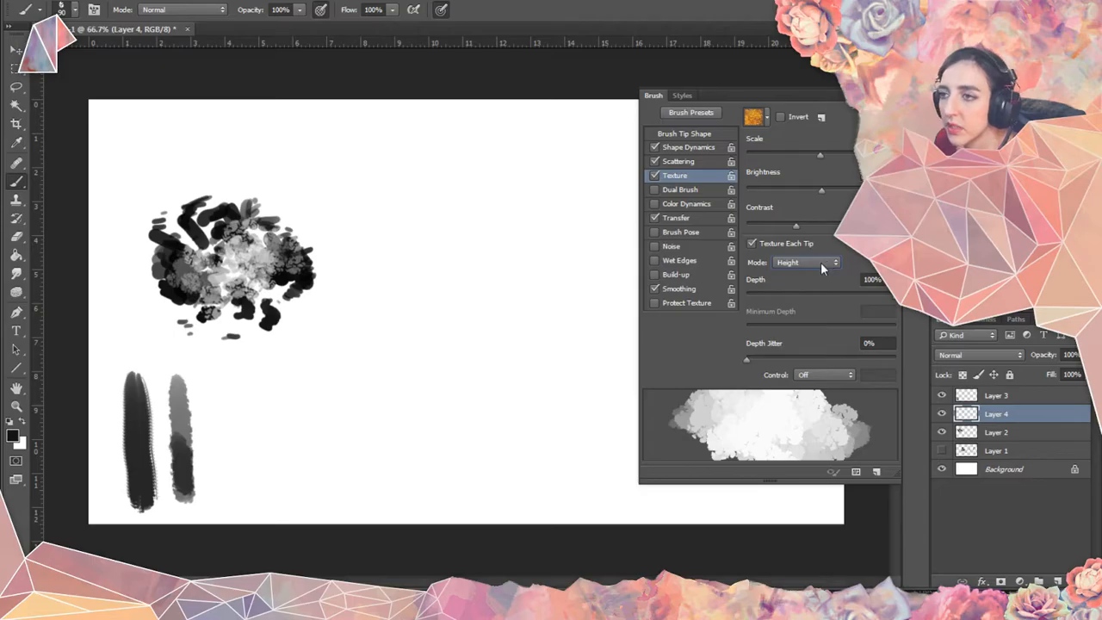
pyautogui.scroll(5, 826, 265)
pyautogui.scroll(3, 828, 266)
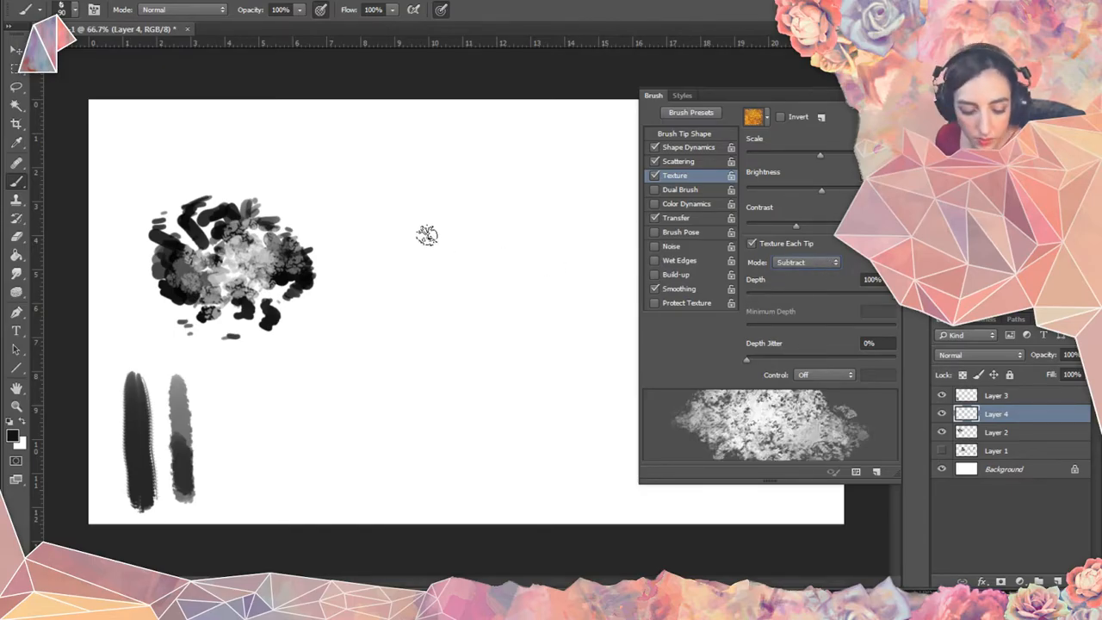
pyautogui.moveTo(327, 190)
pyautogui.mouseDown()
pyautogui.moveTo(352, 184)
pyautogui.moveTo(362, 199)
pyautogui.moveTo(353, 211)
pyautogui.moveTo(339, 186)
pyautogui.moveTo(366, 202)
pyautogui.moveTo(341, 132)
pyautogui.mouseUp()
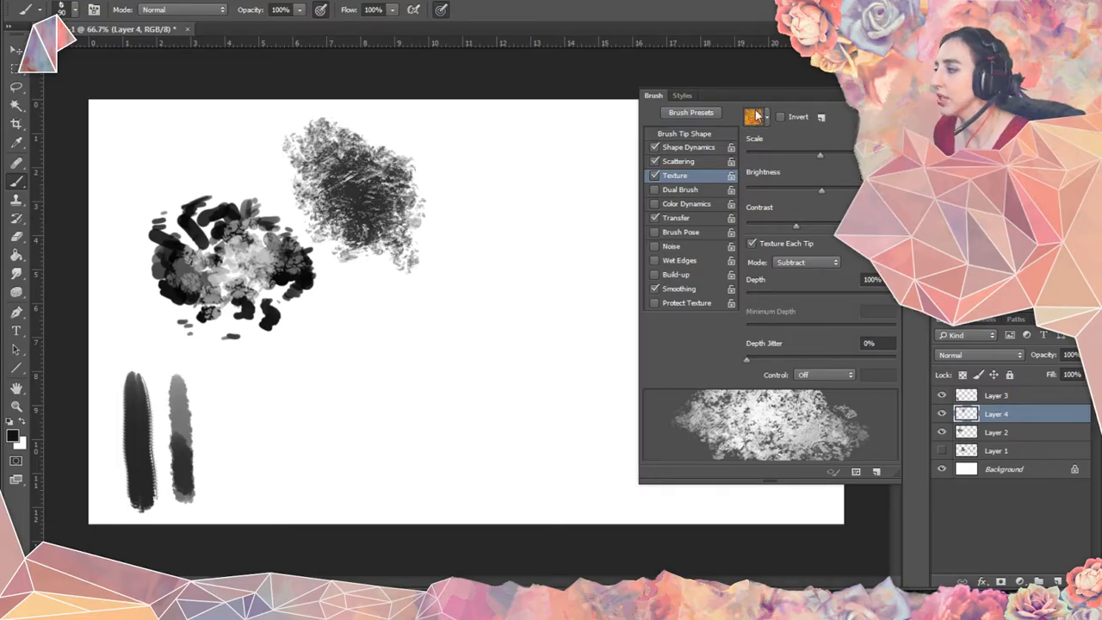
pyautogui.hotkey('ctrl', 'z')
# Browse and try several texture patterns for the brush, and settle on the pastel multicoloured one.
pyautogui.click(766, 119)
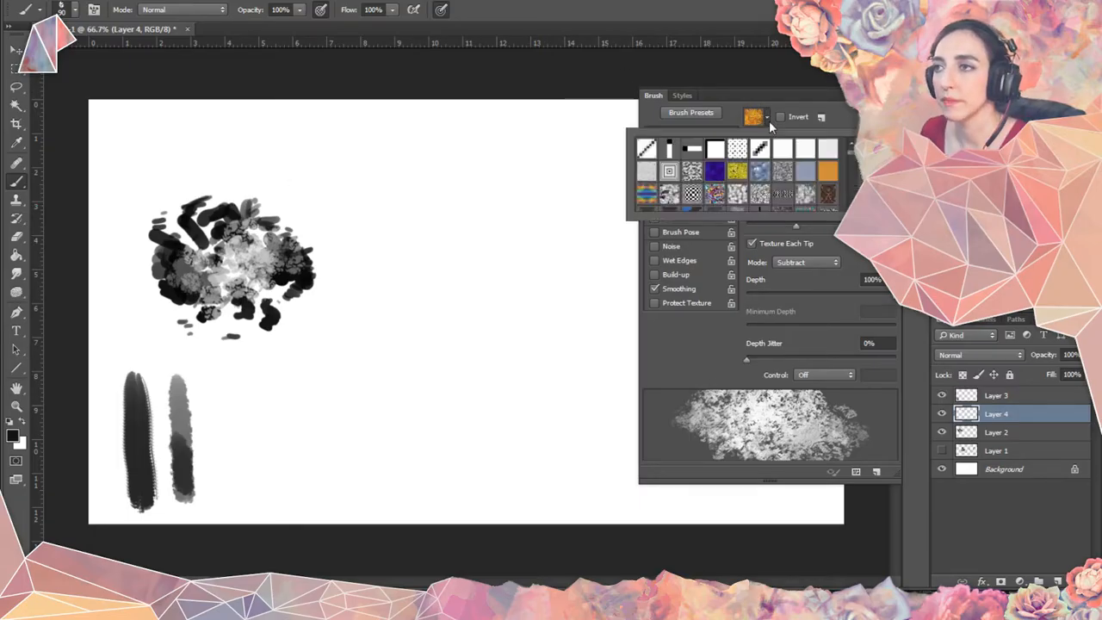
pyautogui.scroll(-6, 852, 168)
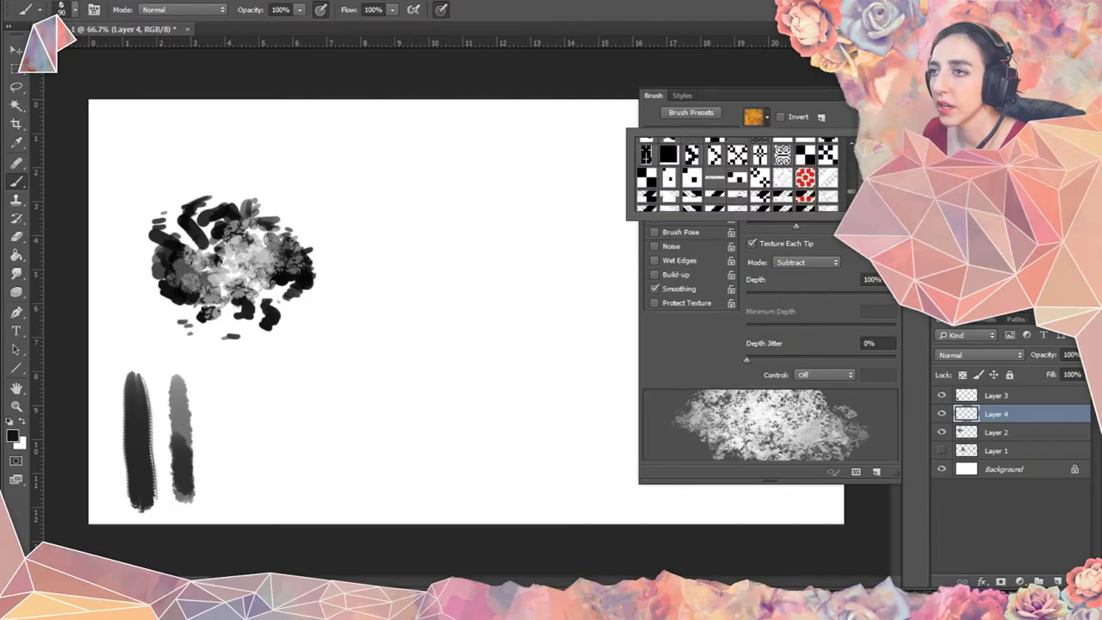
pyautogui.scroll(8, 852, 172)
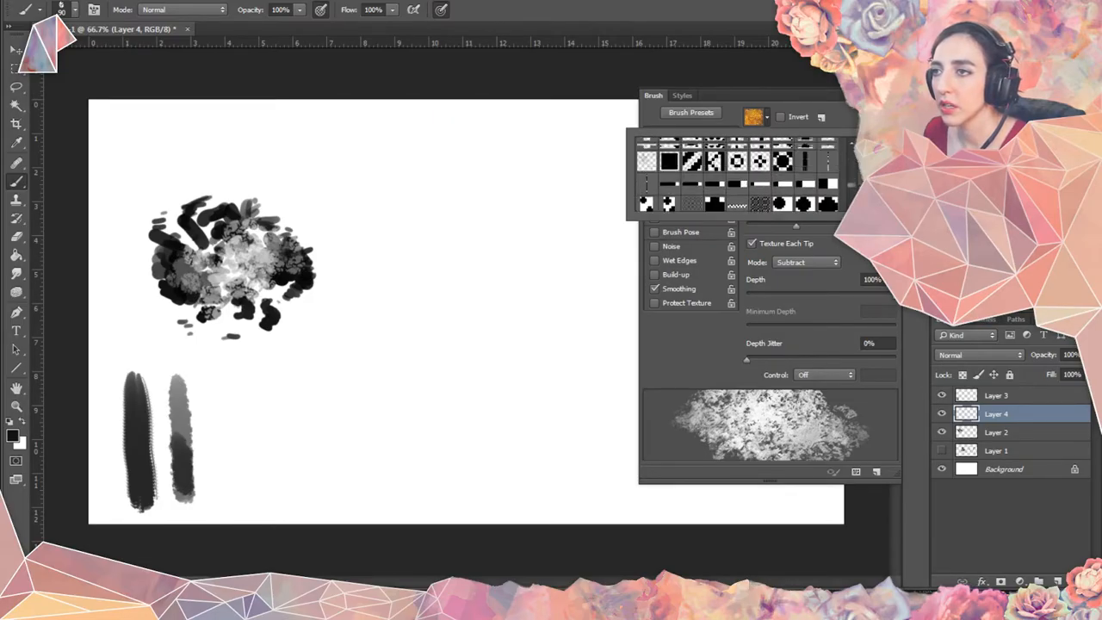
pyautogui.moveTo(857, 176); pyautogui.dragTo(851, 179)
pyautogui.click(671, 185)
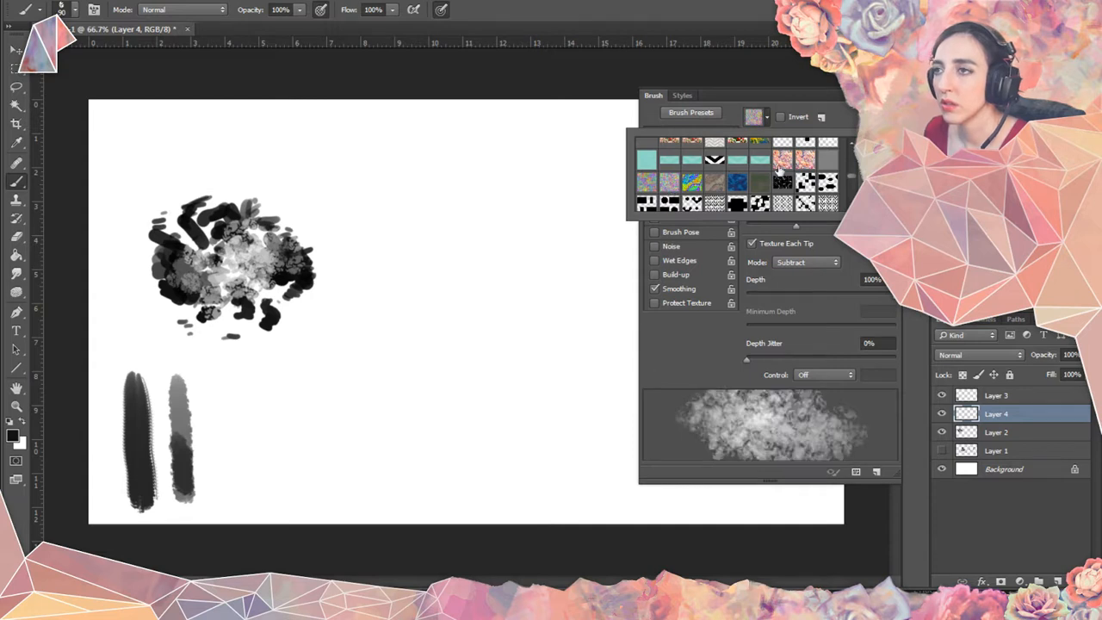
pyautogui.click(809, 162)
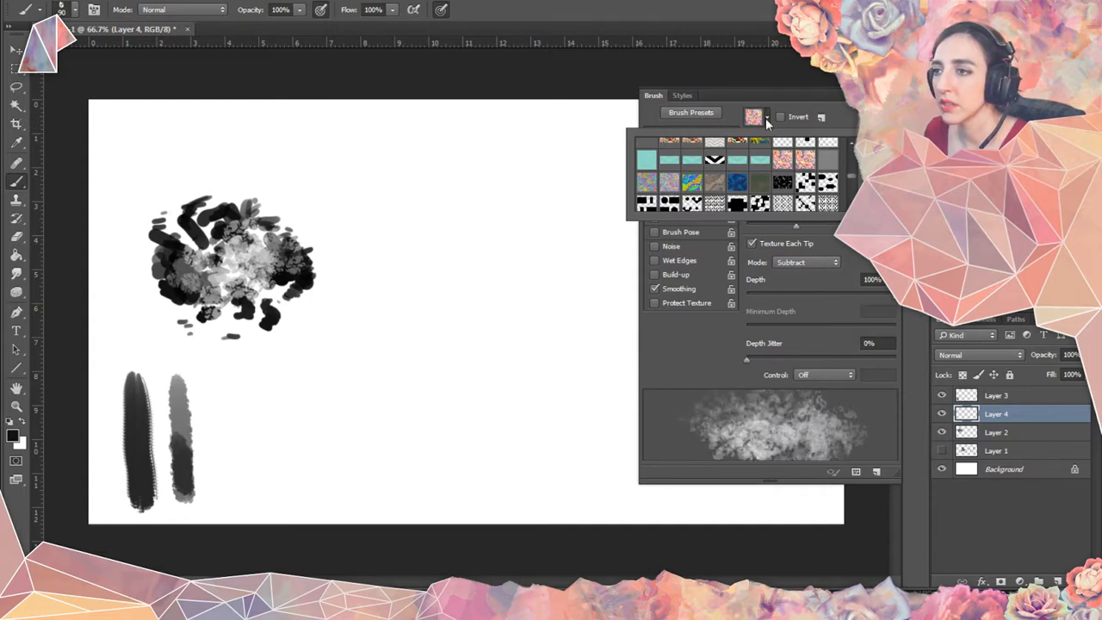
pyautogui.click(737, 184)
pyautogui.click(671, 184)
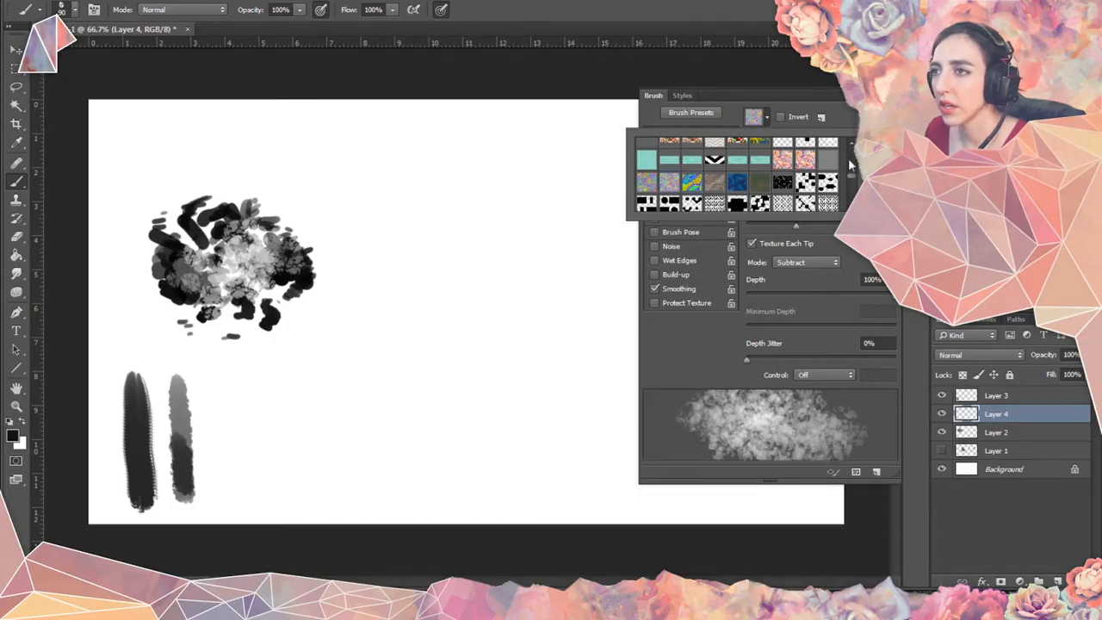
pyautogui.click(767, 115)
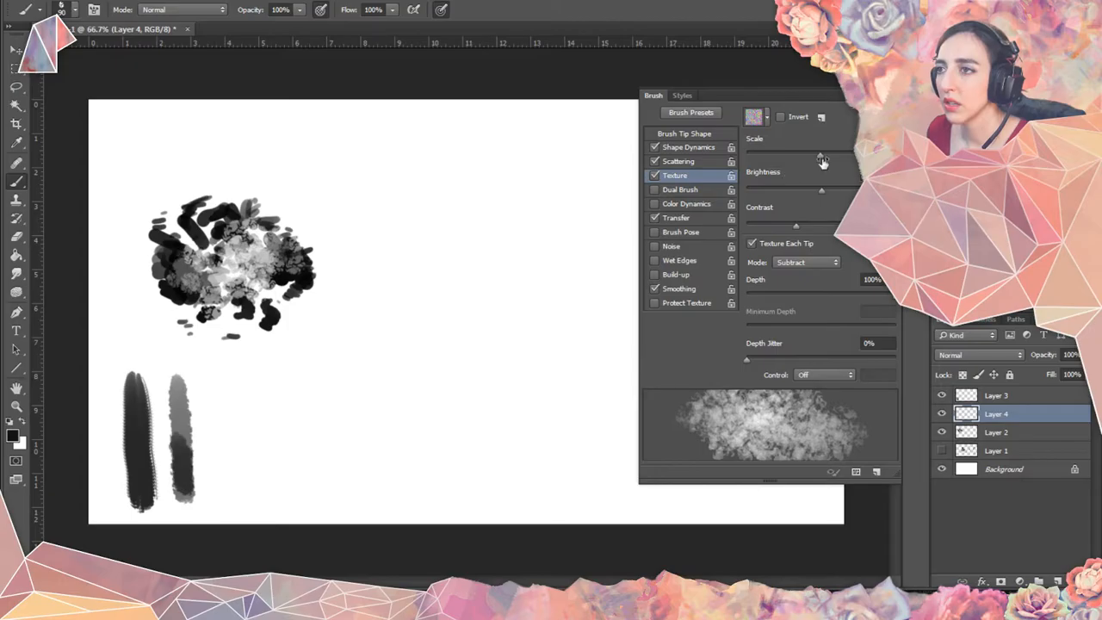
# Raise the texture's Scale slightly, lower its Brightness and increase its Contrast, and reduce the brush's Scatter a little.
pyautogui.moveTo(829, 155)
pyautogui.mouseDown()
pyautogui.moveTo(833, 190)
pyautogui.moveTo(822, 189)
pyautogui.mouseUp()
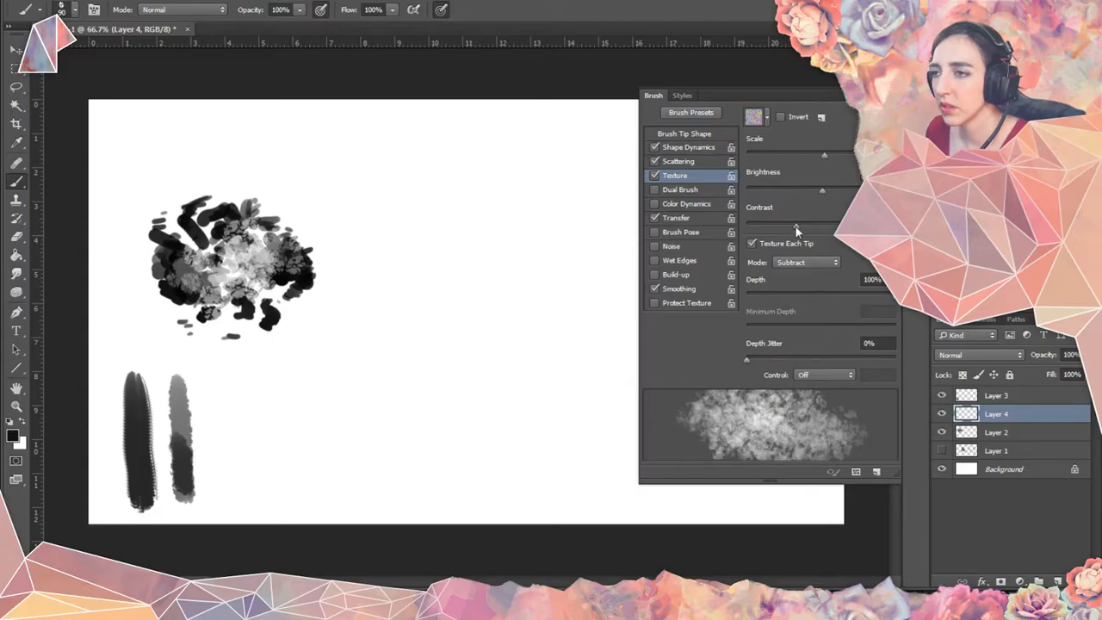
pyautogui.moveTo(810, 226); pyautogui.dragTo(815, 227)
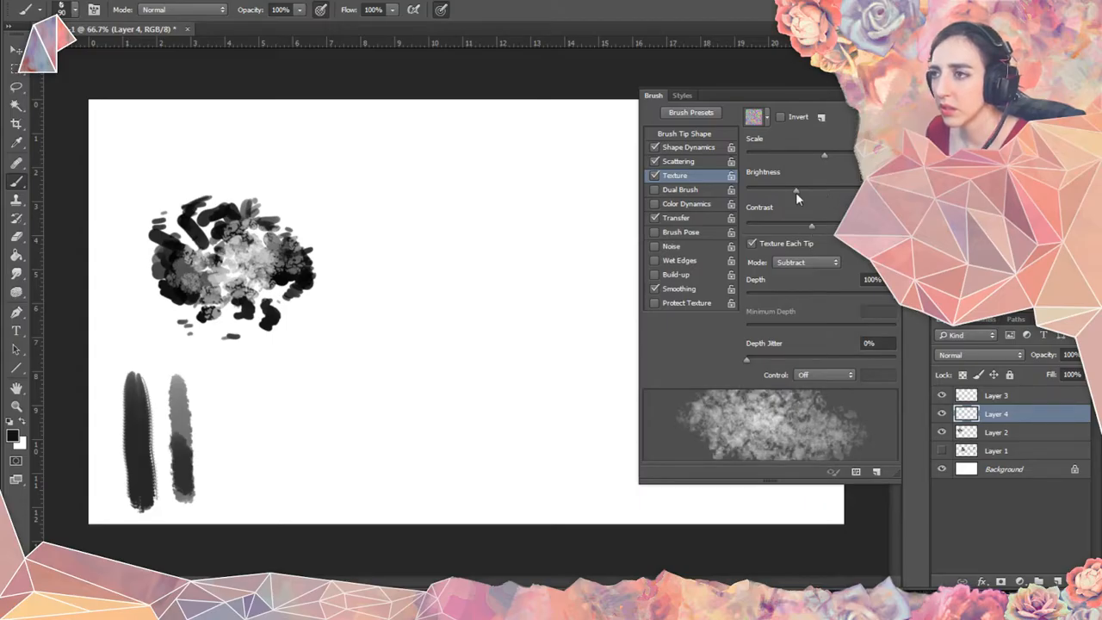
pyautogui.click(678, 161)
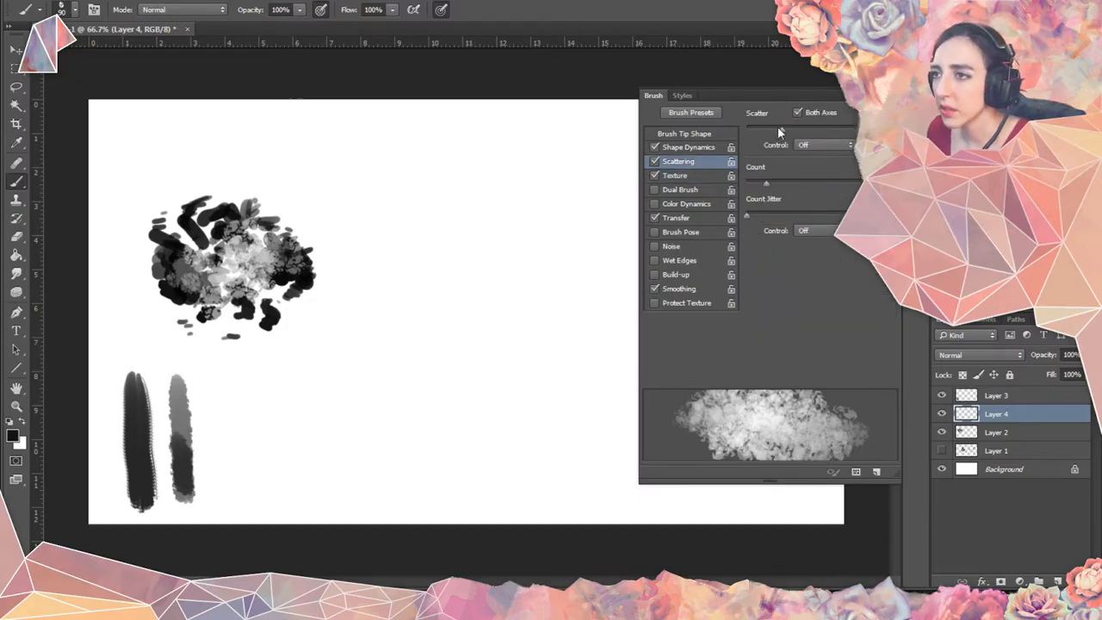
pyautogui.moveTo(779, 128); pyautogui.dragTo(772, 134)
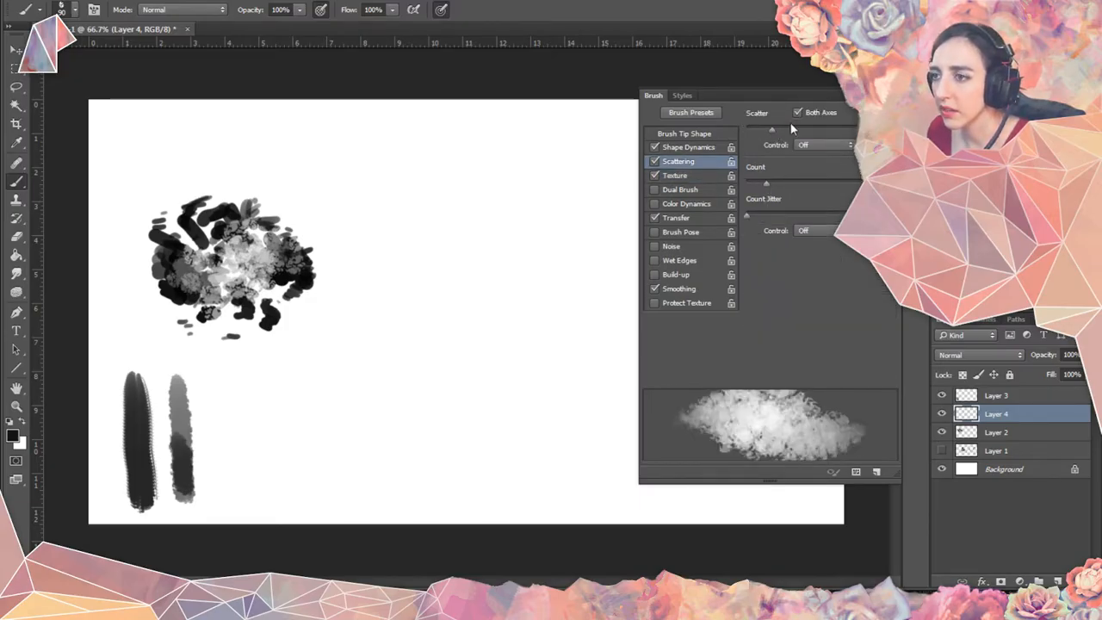
# Enable Dual Brush in Color Burn mode and browse the available secondary brush tips.
pyautogui.click(696, 188)
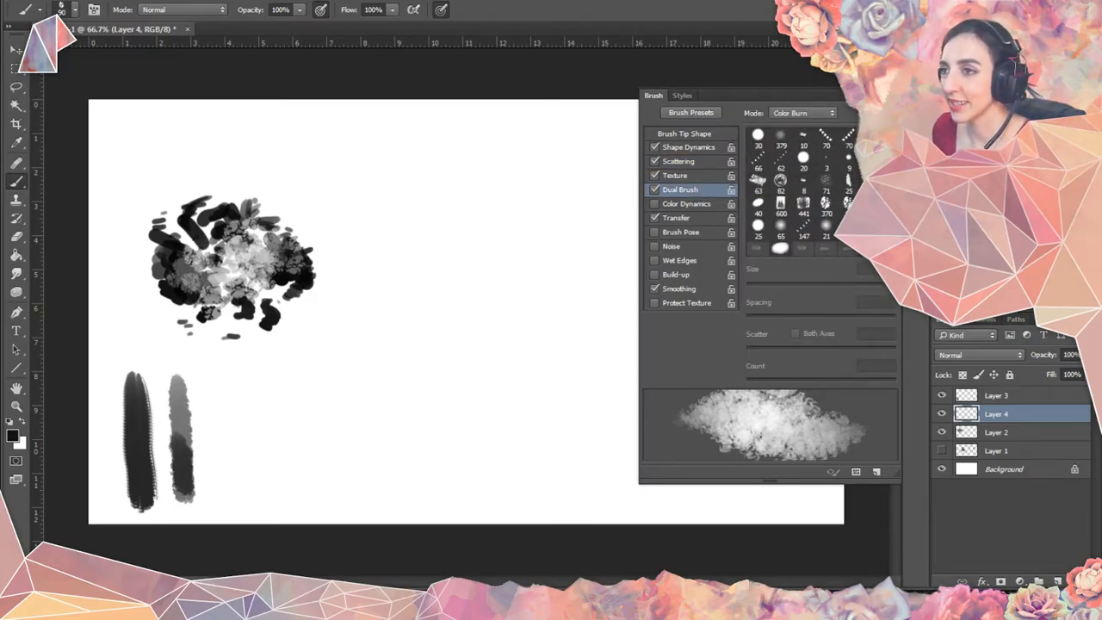
pyautogui.scroll(-5, 802, 191)
pyautogui.scroll(-8, 802, 191)
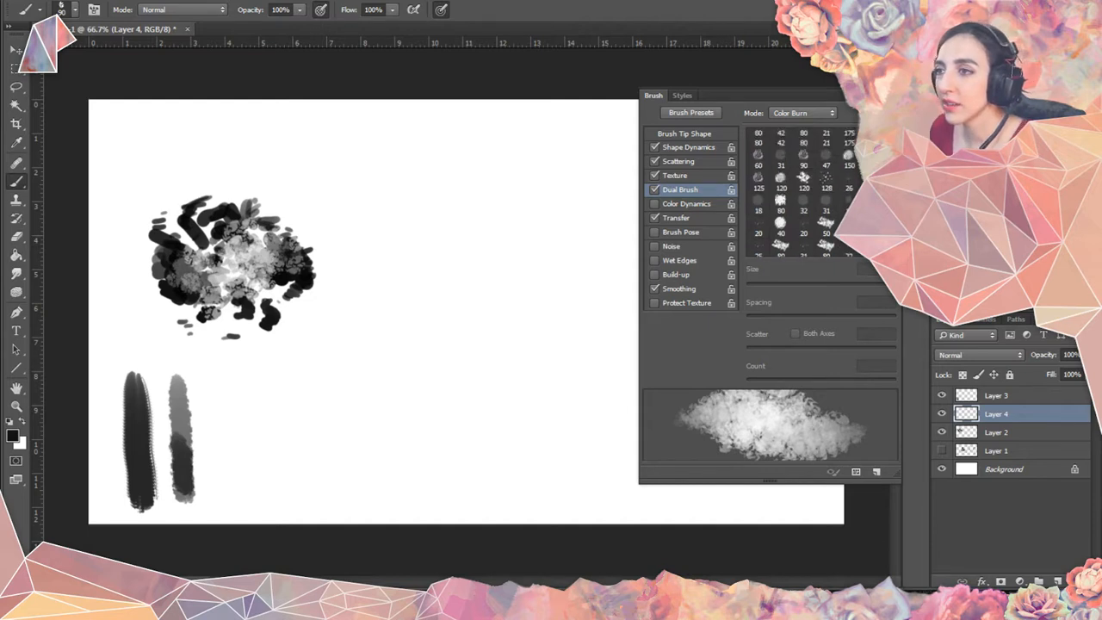
pyautogui.scroll(-8, 802, 191)
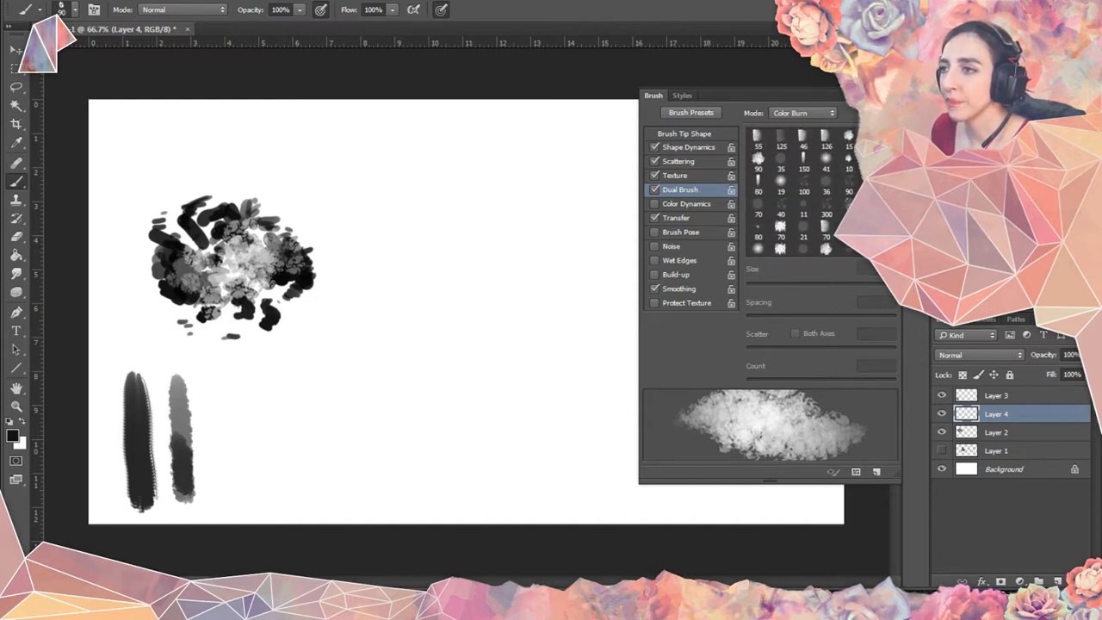
pyautogui.scroll(5, 802, 191)
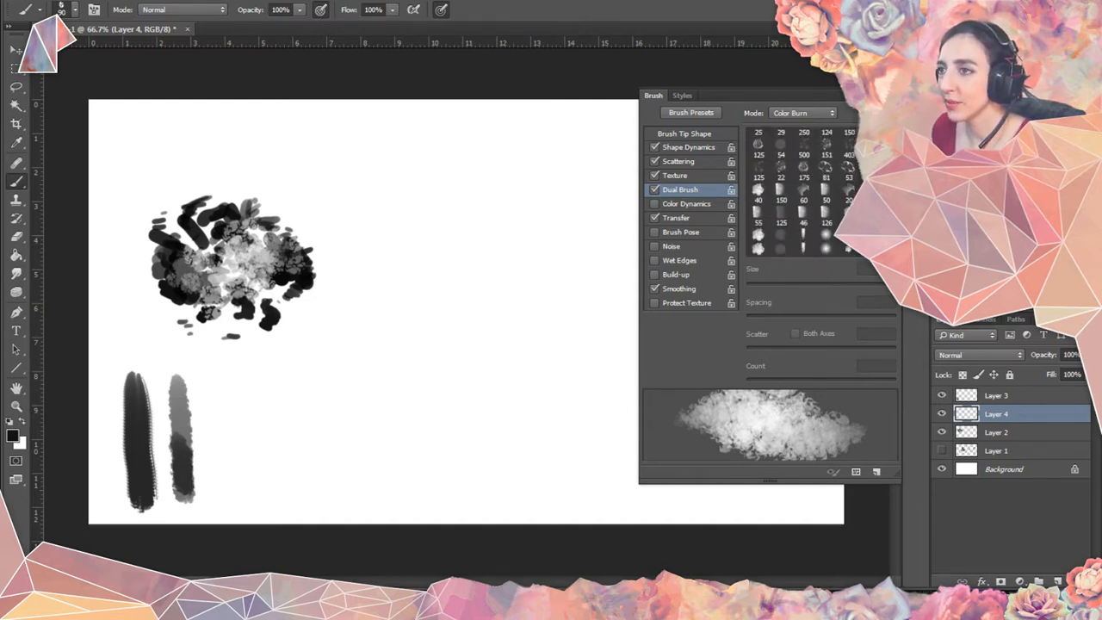
pyautogui.scroll(6, 802, 191)
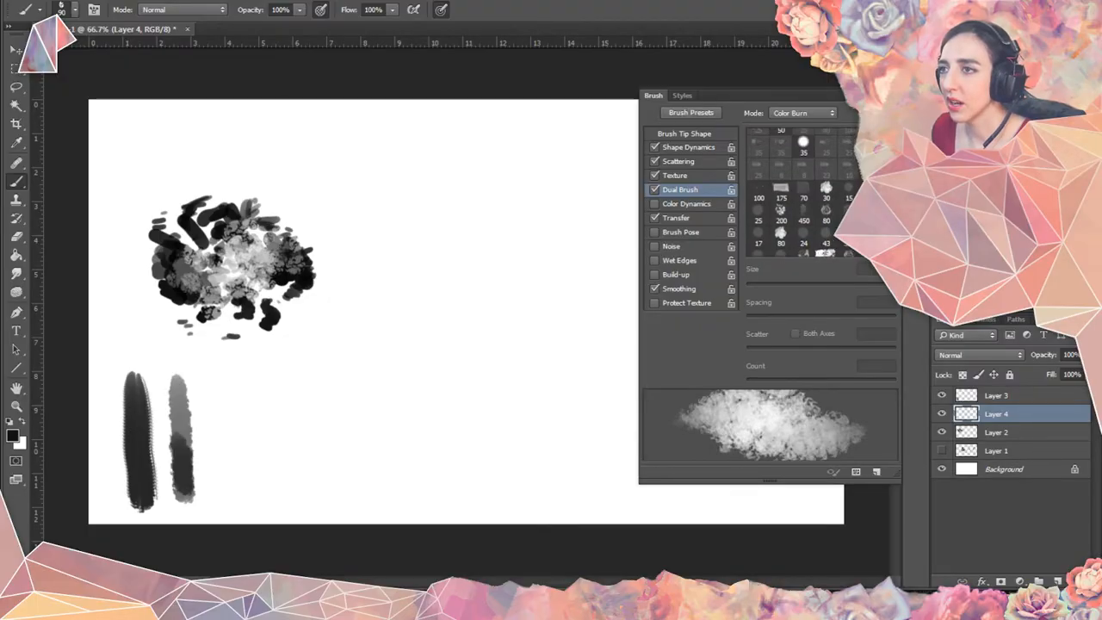
pyautogui.scroll(1, 802, 191)
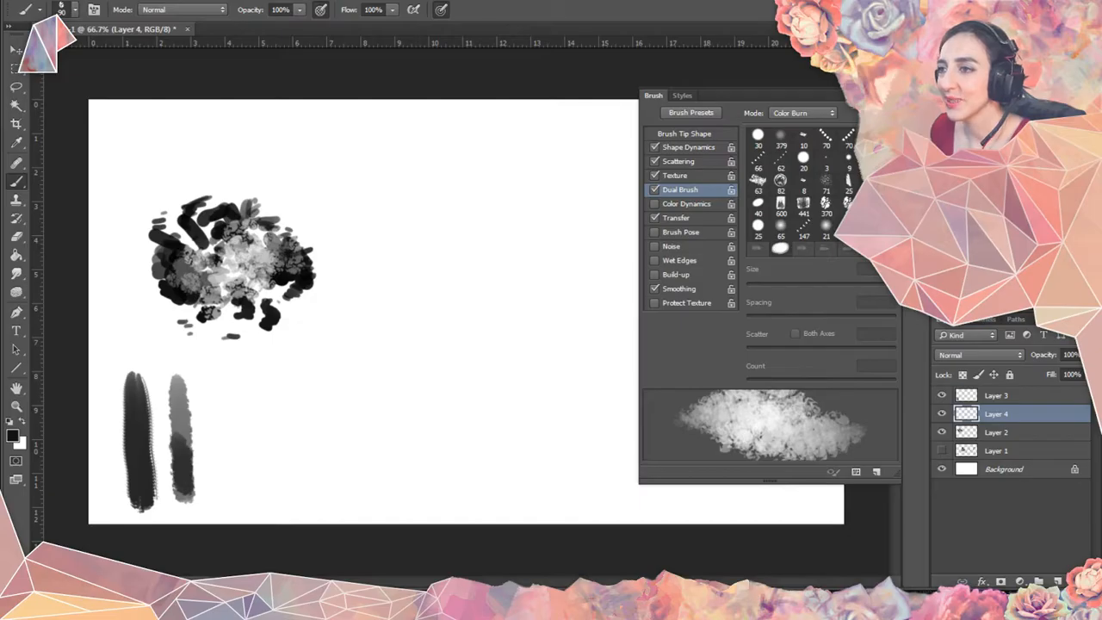
# Try a secondary tip at 101 px with 1% spacing, and replace it with the 441 px tip sized to 59 px.
pyautogui.click(845, 205)
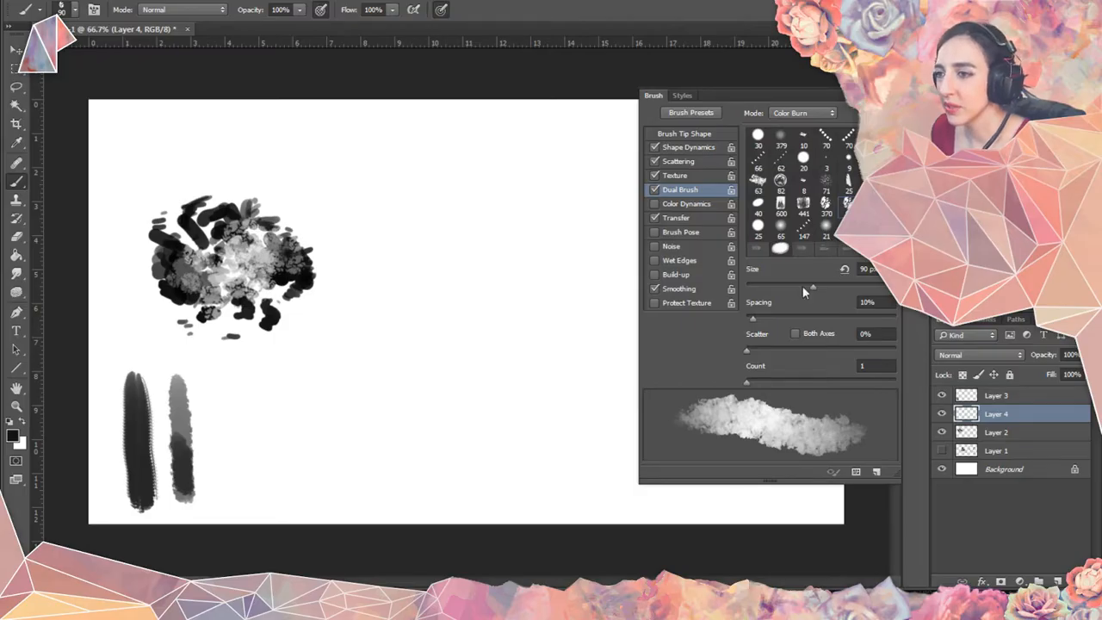
pyautogui.moveTo(812, 286)
pyautogui.mouseDown()
pyautogui.moveTo(788, 287)
pyautogui.moveTo(833, 284)
pyautogui.moveTo(747, 325)
pyautogui.mouseUp()
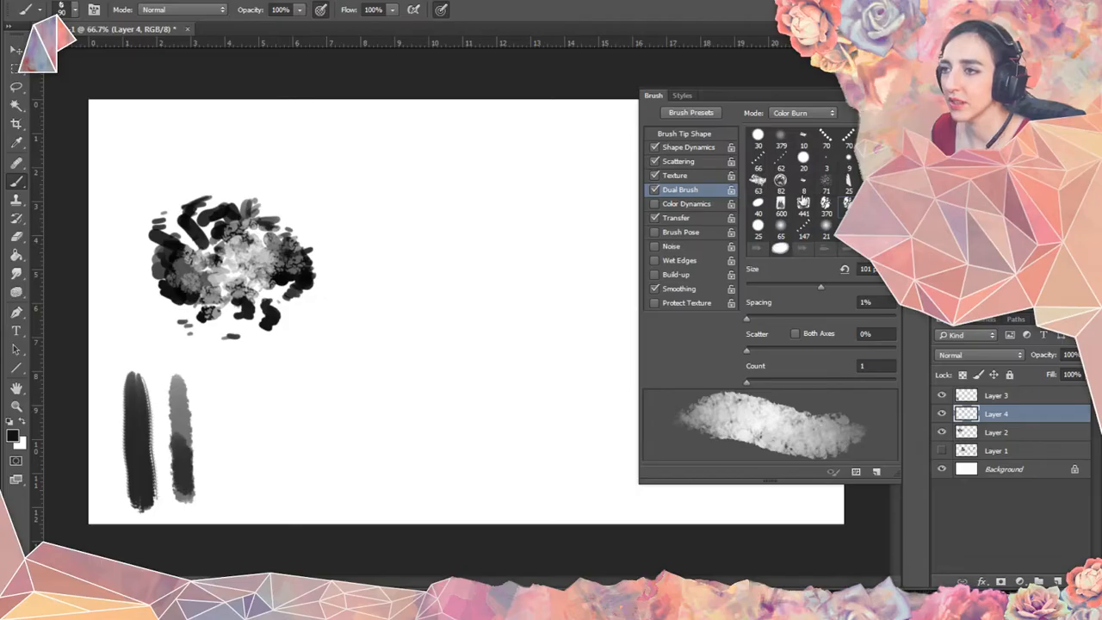
pyautogui.click(803, 205)
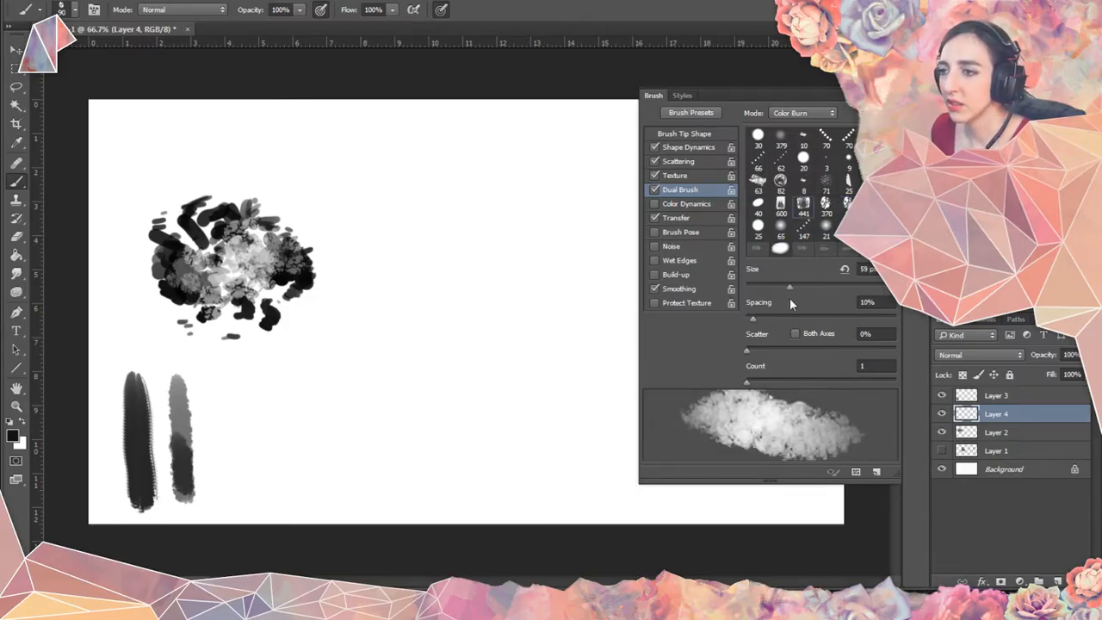
# Set the secondary tip to 118 px with 29% spacing and 118% scatter, and paint a layered test cloud beside the textured sample.
pyautogui.moveTo(828, 289)
pyautogui.mouseDown()
pyautogui.moveTo(787, 297)
pyautogui.moveTo(827, 290)
pyautogui.mouseUp()
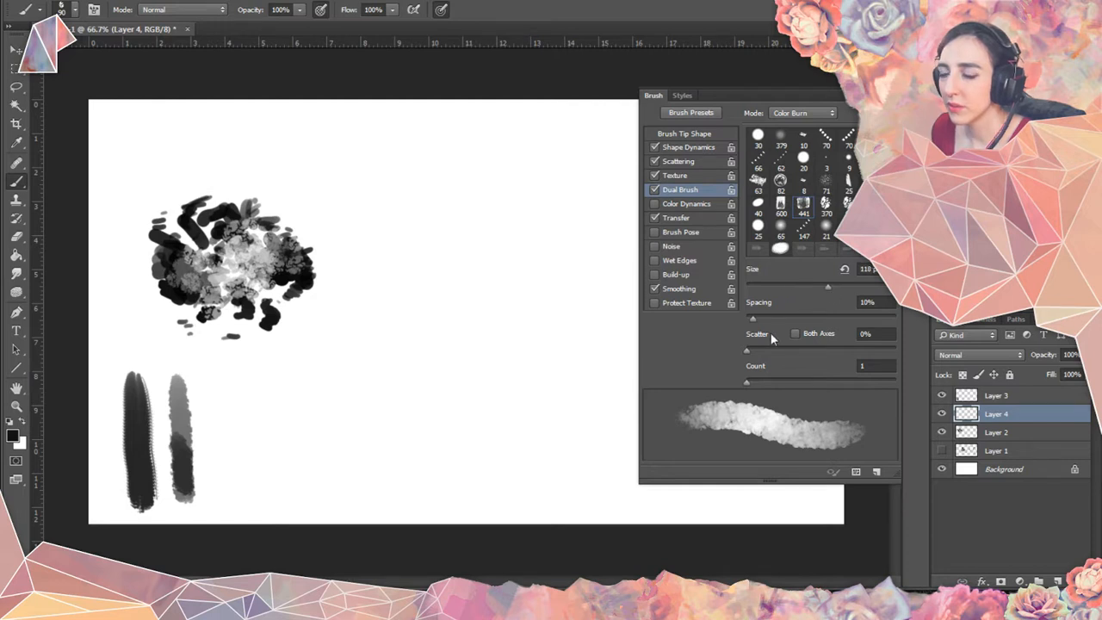
pyautogui.moveTo(746, 350); pyautogui.dragTo(764, 347)
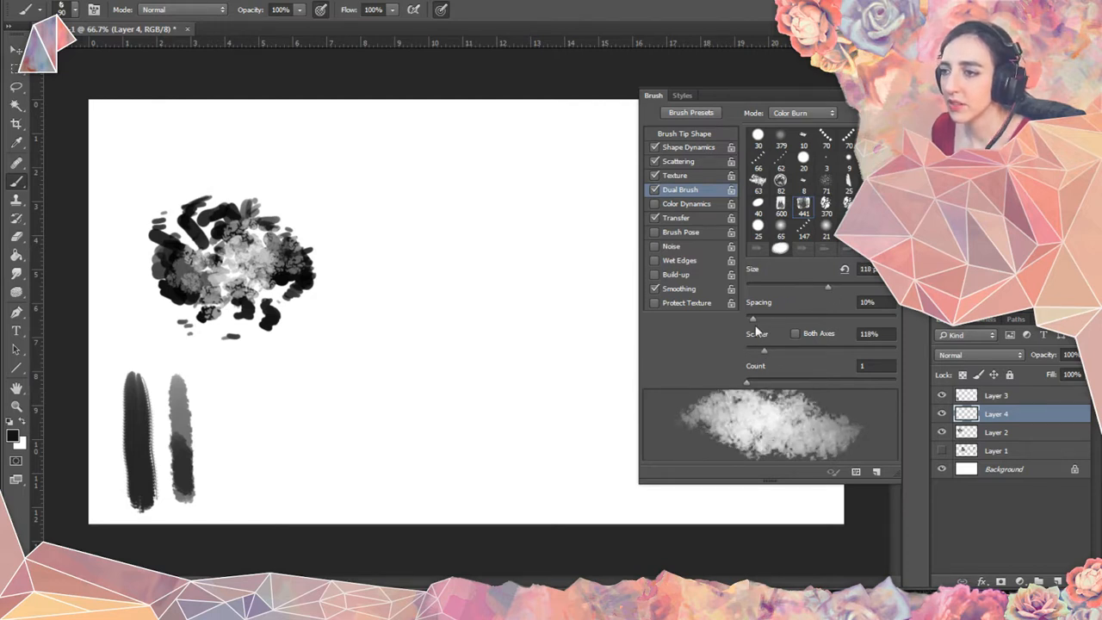
pyautogui.moveTo(767, 317); pyautogui.dragTo(768, 318)
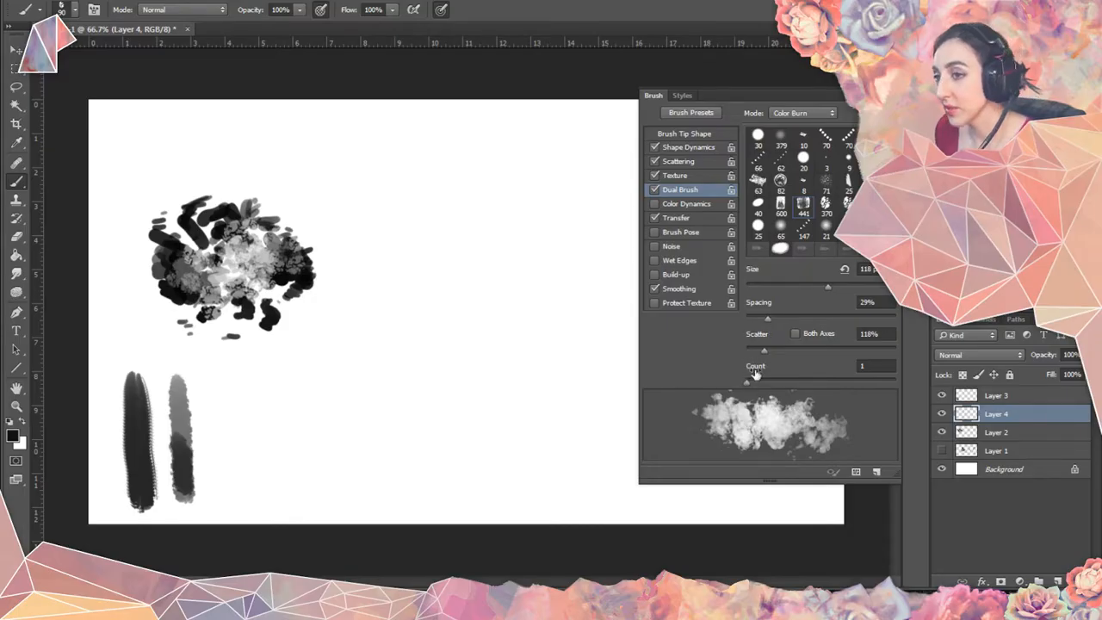
pyautogui.moveTo(749, 384); pyautogui.dragTo(750, 389)
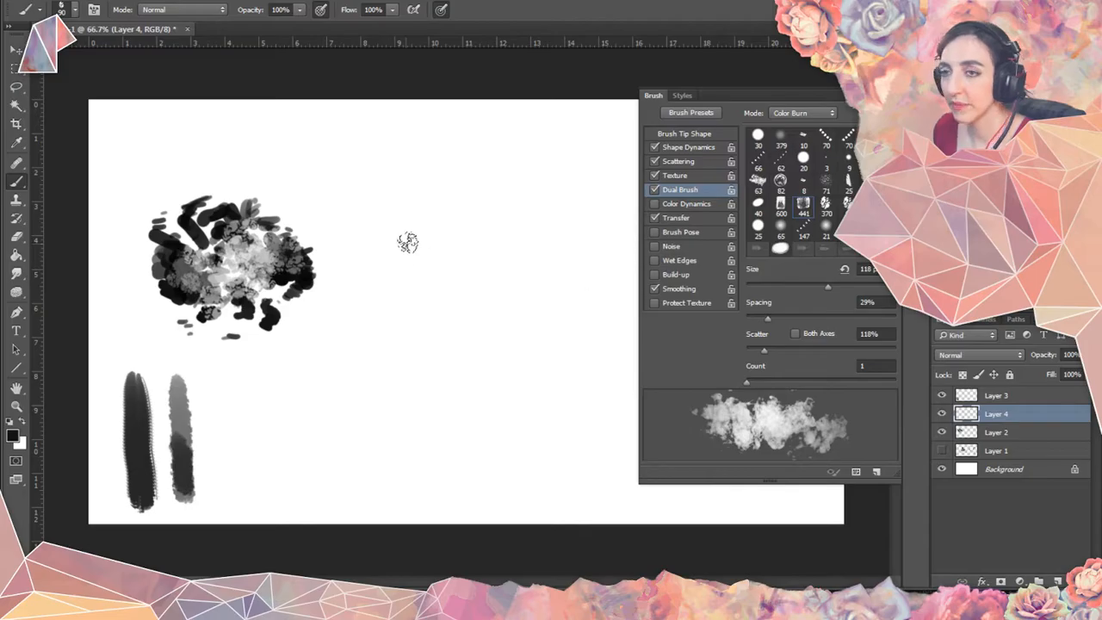
pyautogui.moveTo(368, 225)
pyautogui.mouseDown()
pyautogui.moveTo(557, 221)
pyautogui.moveTo(465, 178)
pyautogui.moveTo(451, 239)
pyautogui.mouseUp()
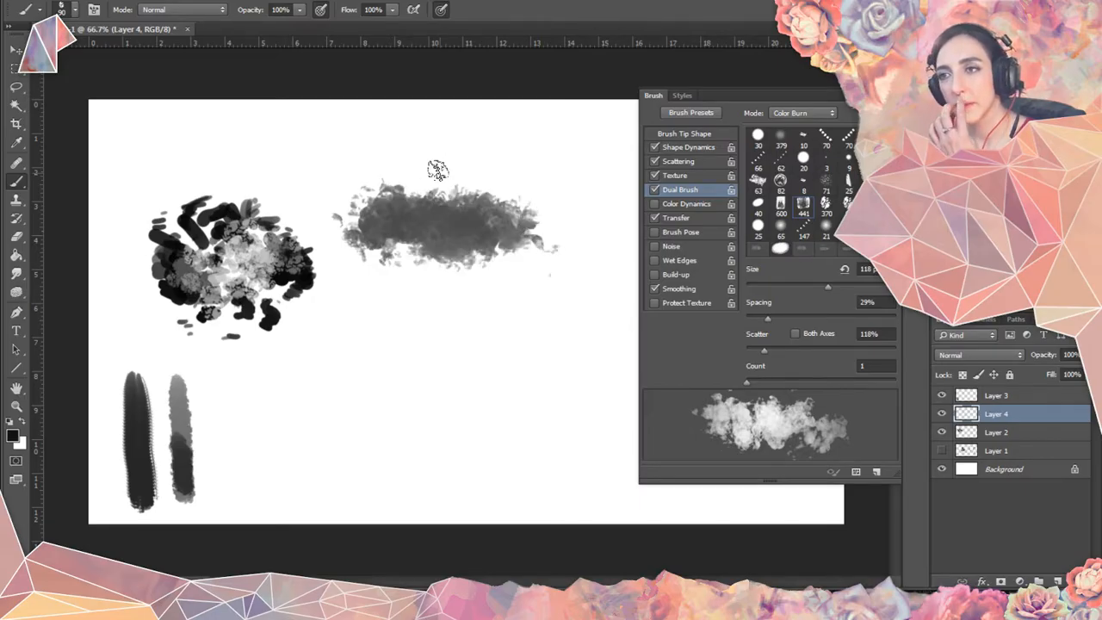
pyautogui.moveTo(413, 200)
pyautogui.mouseDown()
pyautogui.moveTo(439, 201)
pyautogui.moveTo(416, 188)
pyautogui.moveTo(391, 197)
pyautogui.moveTo(433, 166)
pyautogui.moveTo(425, 185)
pyautogui.moveTo(474, 216)
pyautogui.moveTo(472, 179)
pyautogui.mouseUp()
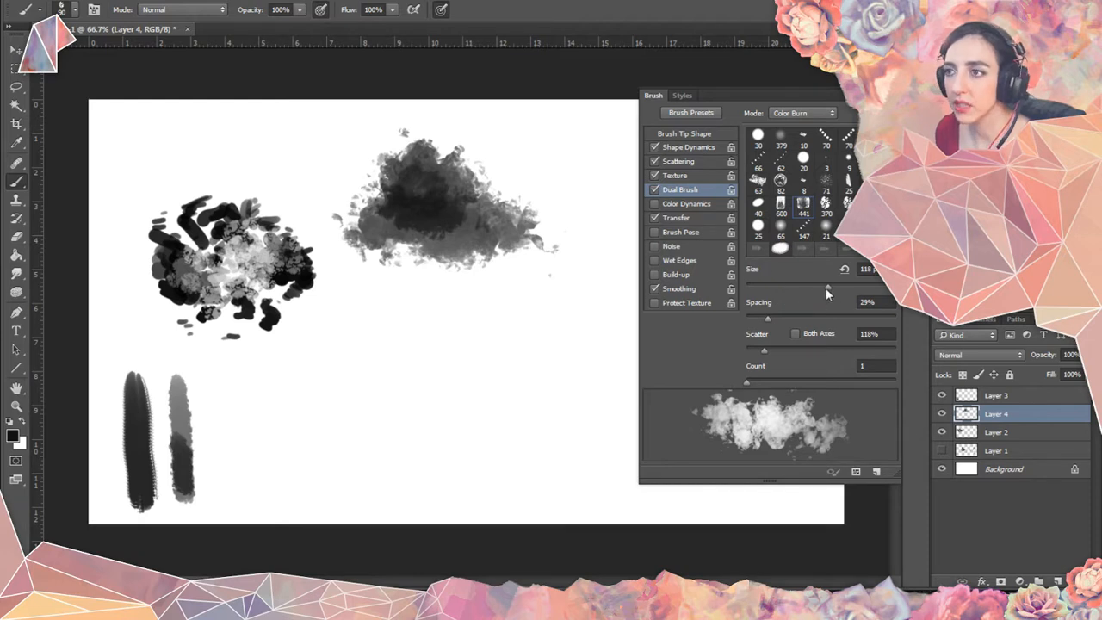
# Try smaller sizes for the secondary dual-brush tip and settle on 78 px.
pyautogui.moveTo(830, 285); pyautogui.dragTo(792, 288)
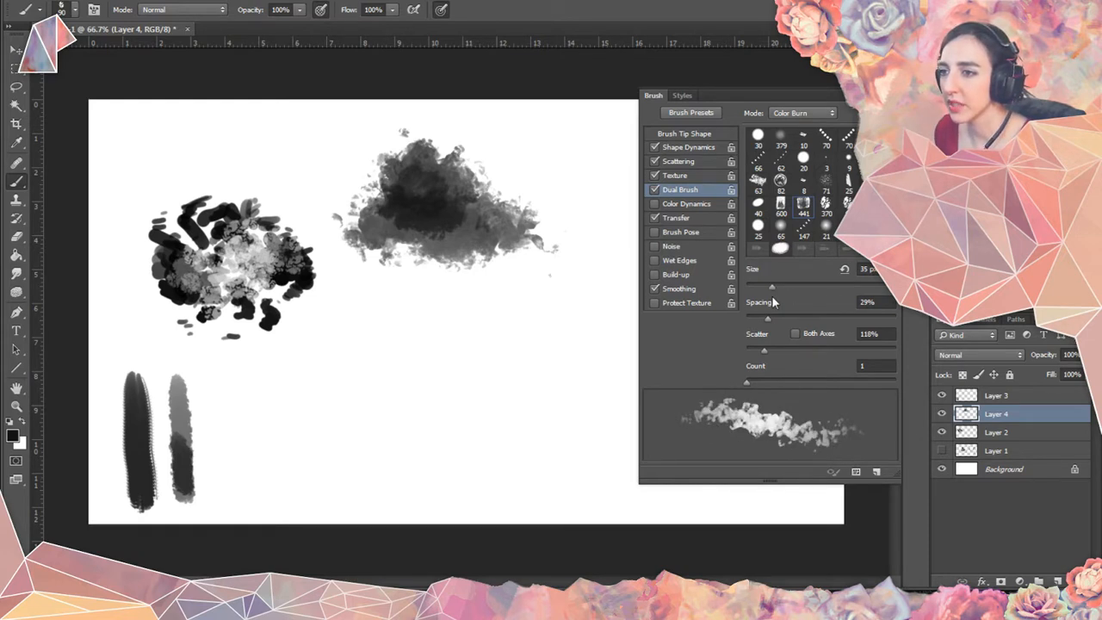
pyautogui.moveTo(849, 289); pyautogui.dragTo(779, 286)
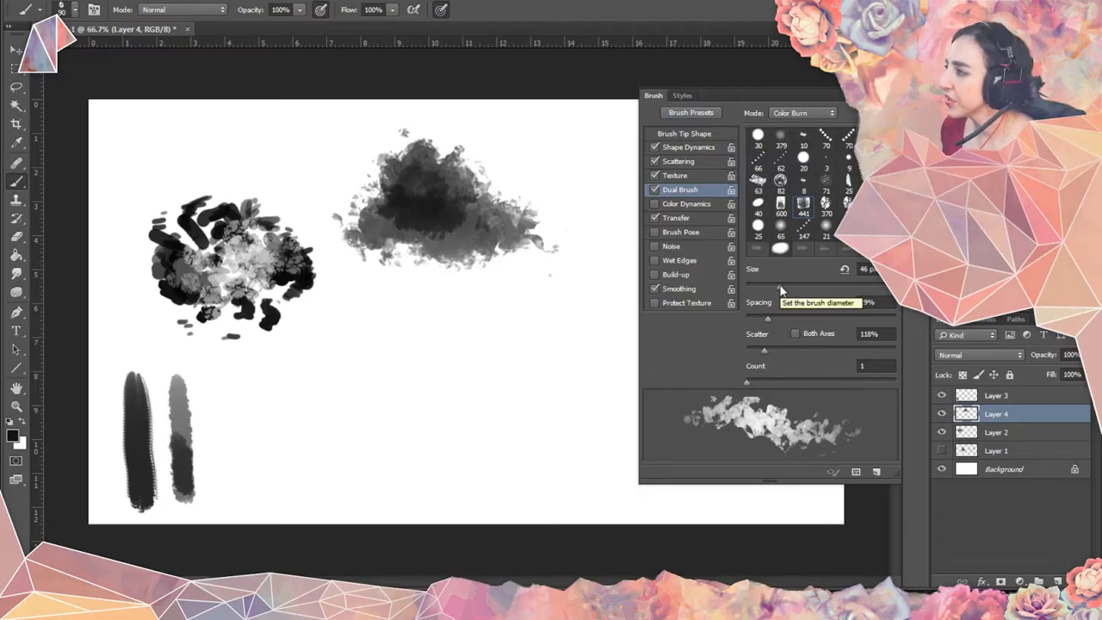
pyautogui.moveTo(782, 285); pyautogui.dragTo(803, 280)
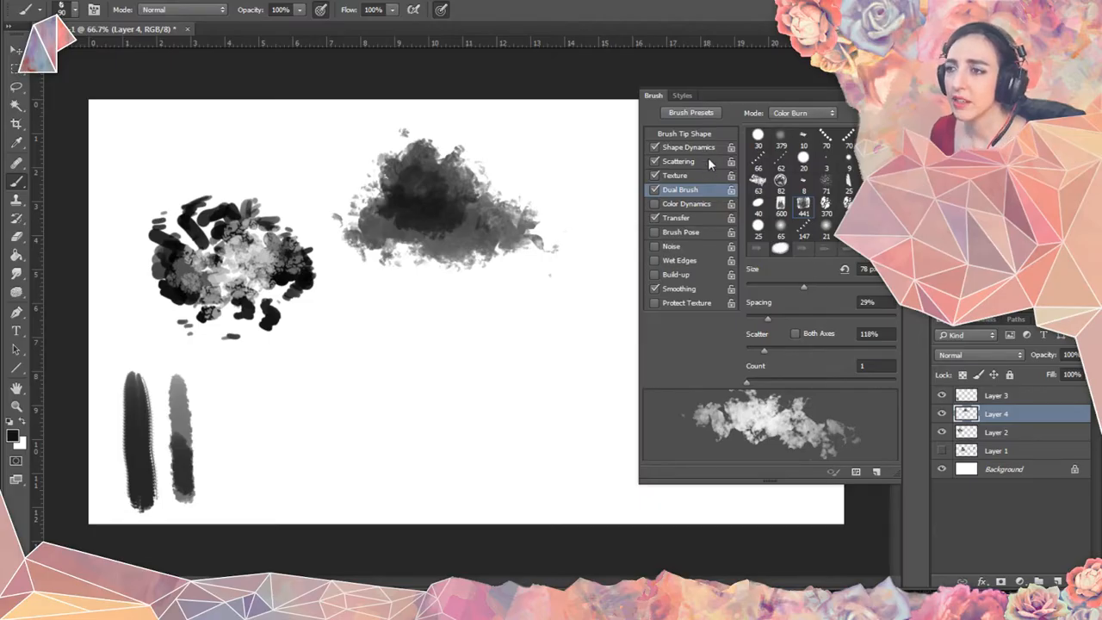
# Disable Dual Brush and Texture for the brush, and slightly lower its scattering Count and Scatter amounts.
pyautogui.click(655, 189)
pyautogui.click(655, 175)
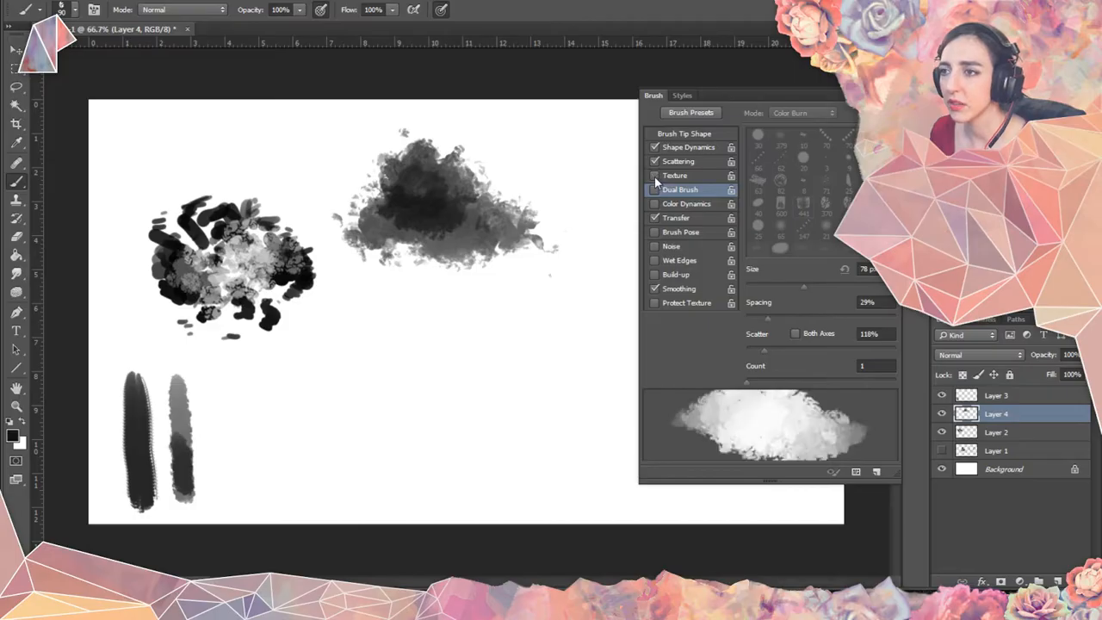
pyautogui.click(688, 162)
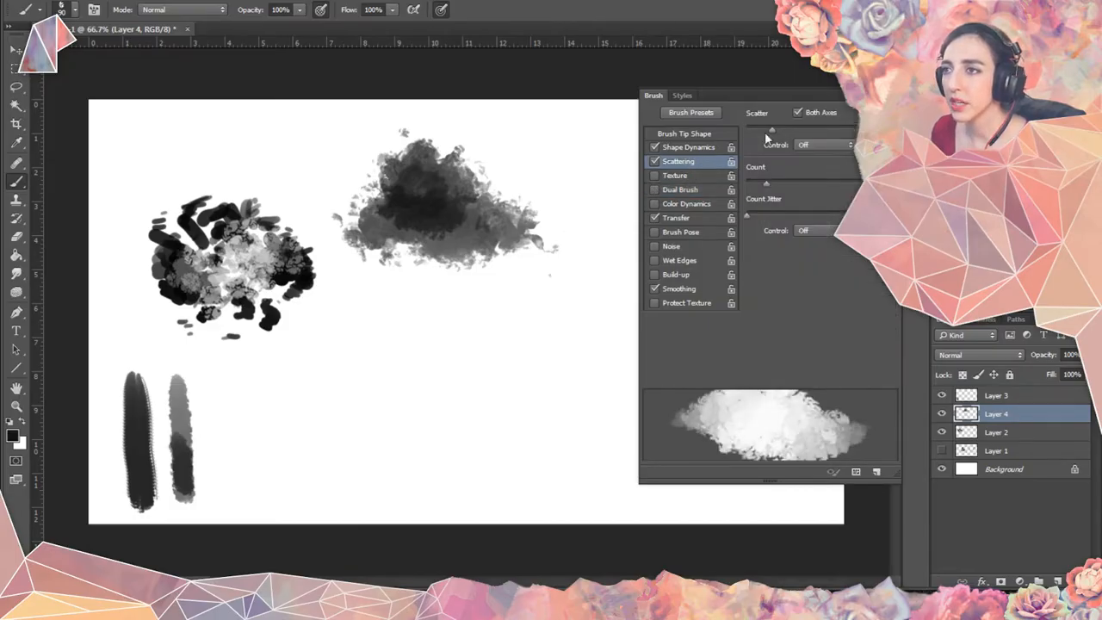
pyautogui.moveTo(762, 184); pyautogui.dragTo(763, 183)
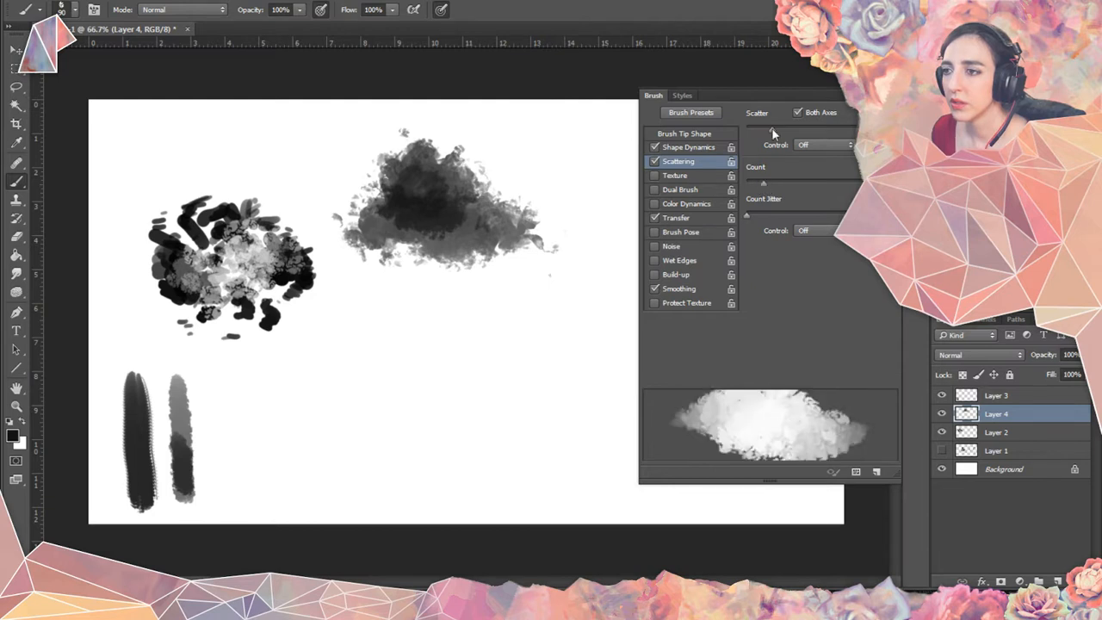
pyautogui.moveTo(770, 127); pyautogui.dragTo(769, 128)
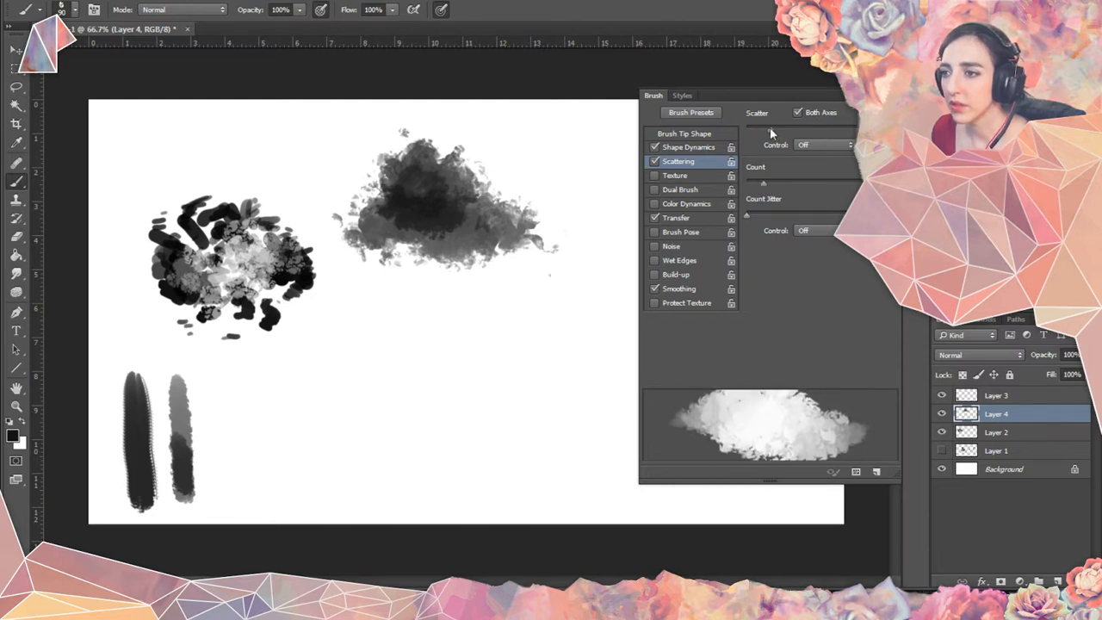
# Raise the brush's Size Jitter in Shape Dynamics, and try different Roundness Jitter amounts before returning it to 0%.
pyautogui.click(697, 146)
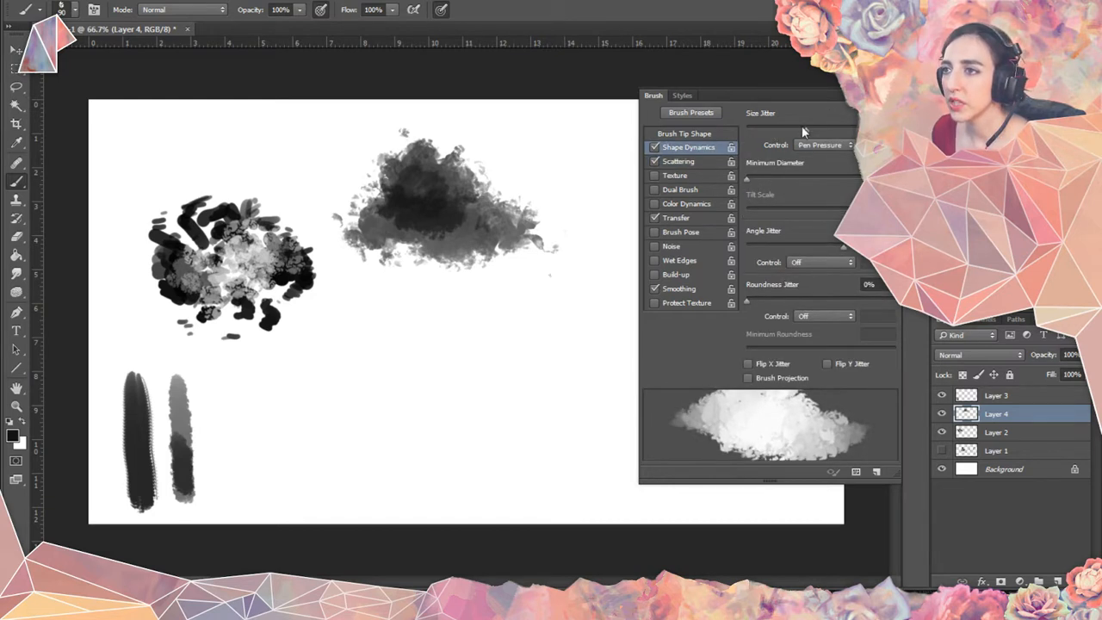
pyautogui.moveTo(801, 125); pyautogui.dragTo(836, 121)
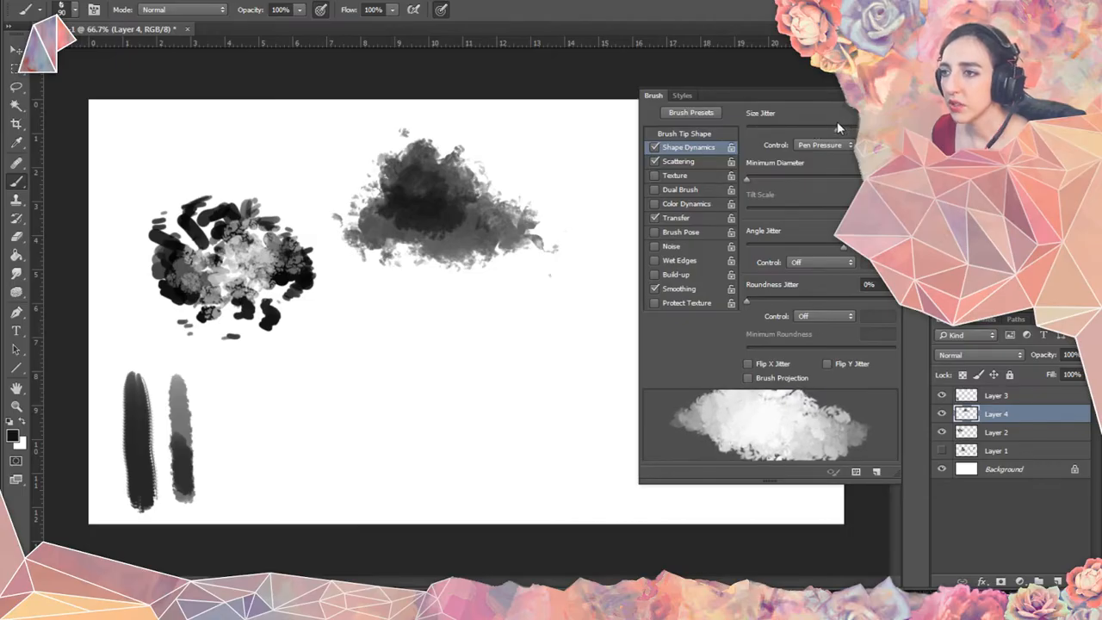
pyautogui.moveTo(779, 295)
pyautogui.mouseDown()
pyautogui.moveTo(749, 297)
pyautogui.moveTo(899, 299)
pyautogui.mouseUp()
pyautogui.moveTo(796, 300)
pyautogui.mouseDown()
pyautogui.moveTo(807, 303)
pyautogui.moveTo(746, 303)
pyautogui.mouseUp()
# Paint a grey test ring around the textured sample and undo it.
pyautogui.moveTo(294, 203)
pyautogui.mouseDown()
pyautogui.moveTo(177, 194)
pyautogui.moveTo(138, 323)
pyautogui.moveTo(284, 362)
pyautogui.moveTo(276, 166)
pyautogui.mouseUp()
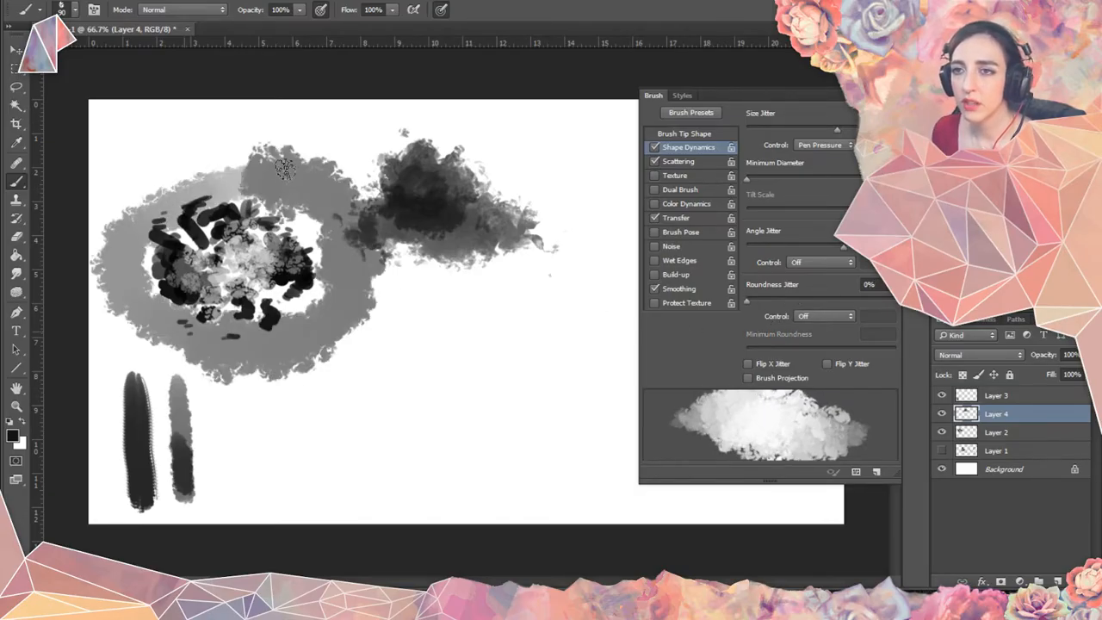
pyautogui.hotkey('ctrl', 'z')
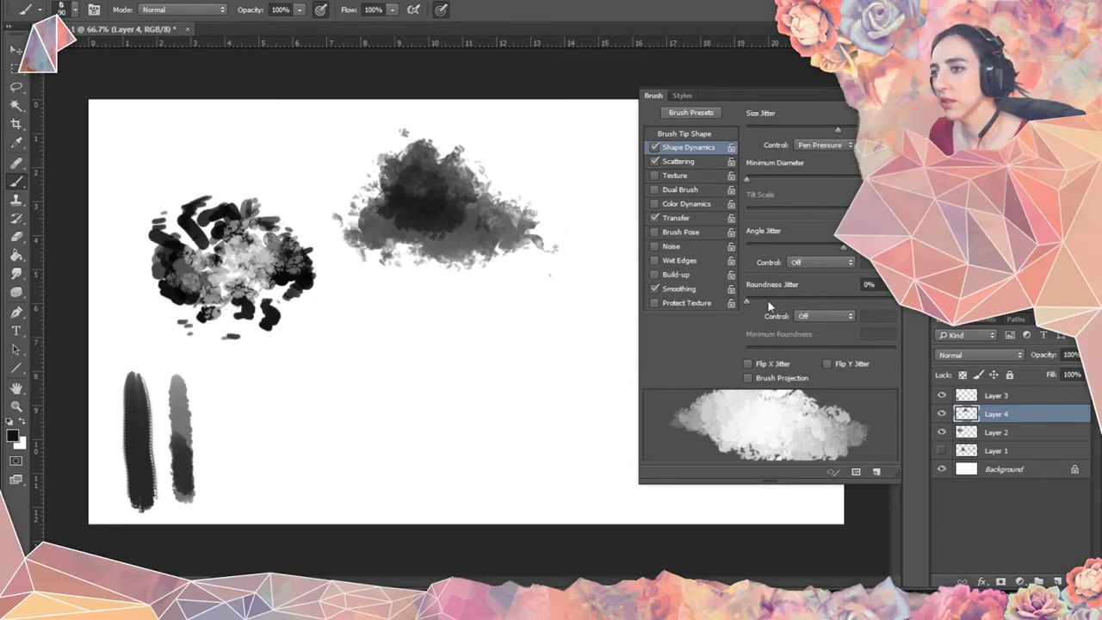
# Set Roundness Jitter to 21%, and enable Brush Projection, Flip X Jitter and Flip Y Jitter.
pyautogui.moveTo(753, 303); pyautogui.dragTo(778, 299)
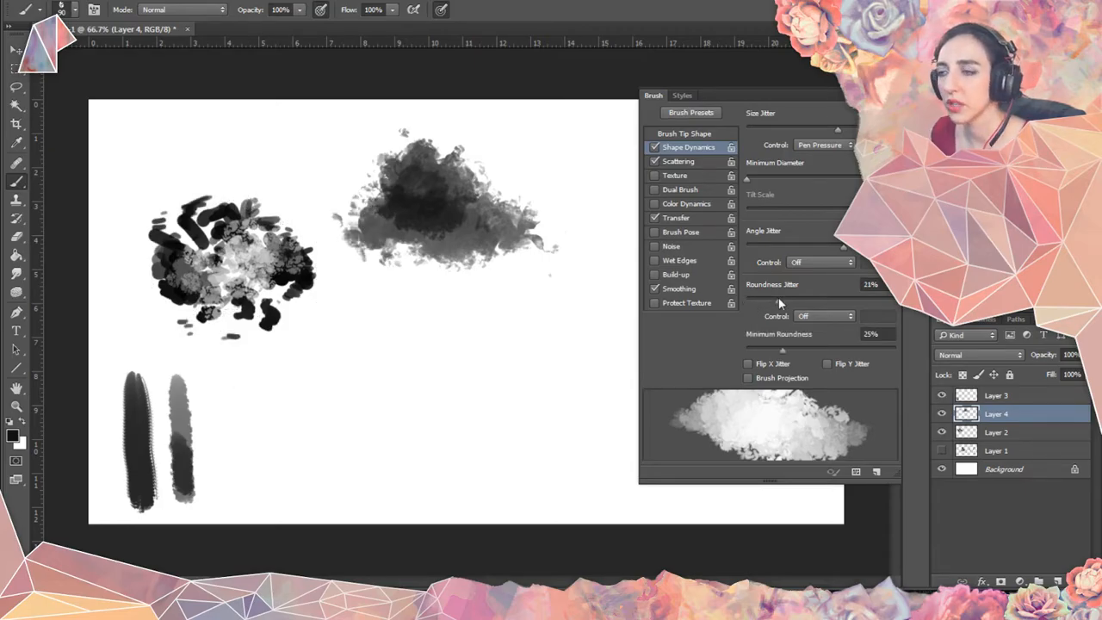
pyautogui.click(755, 378)
pyautogui.click(747, 364)
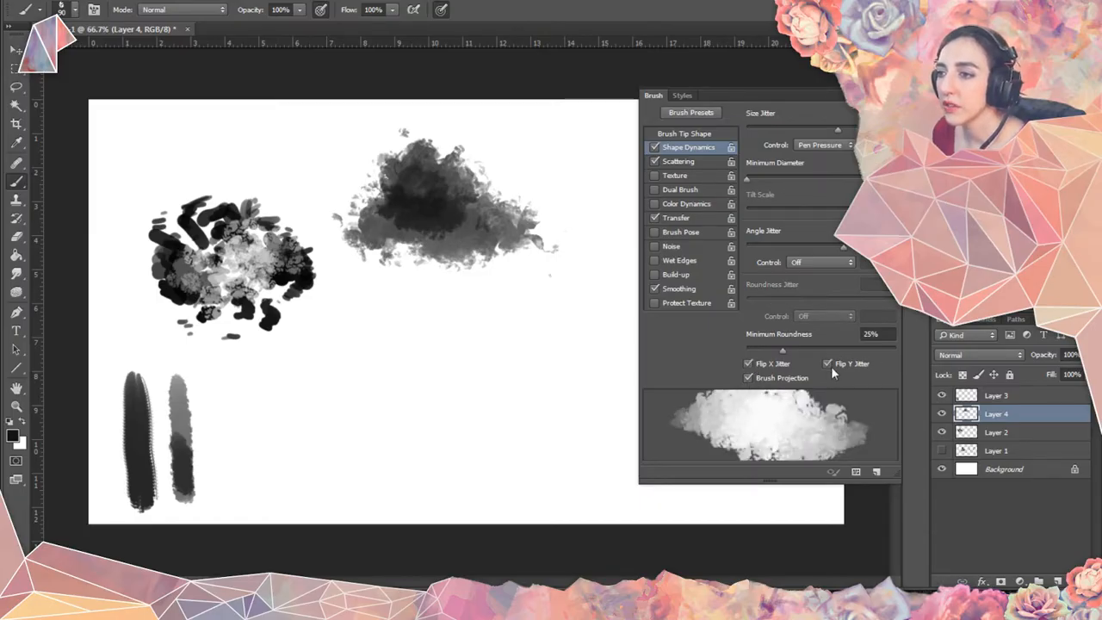
pyautogui.click(829, 364)
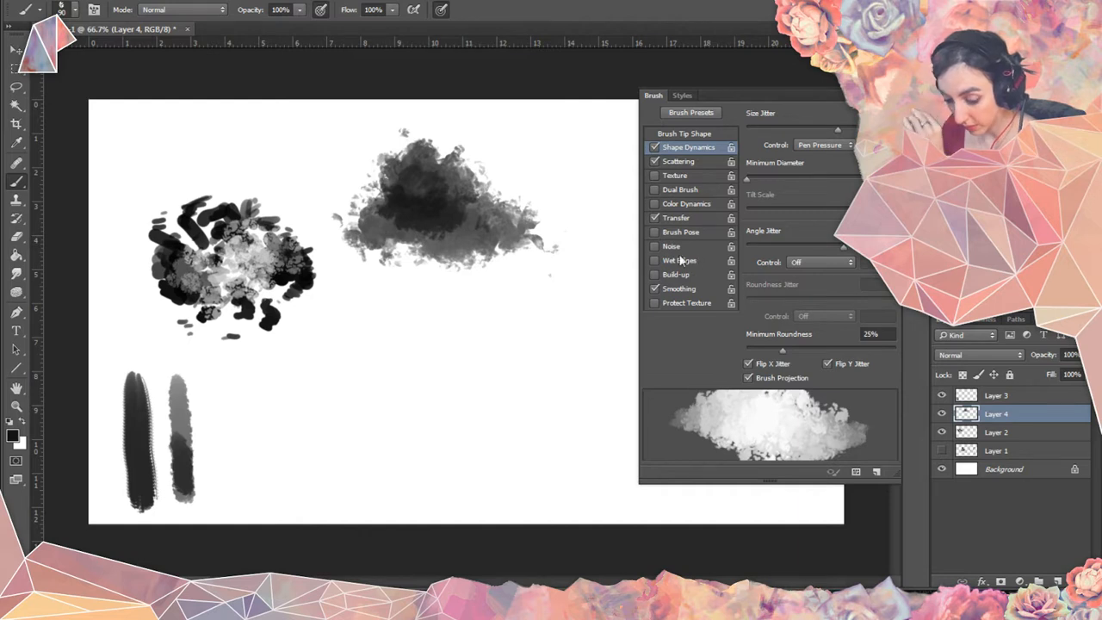
# Paint dark test patches with the adjusted brush beside the two vertical strokes and in the canvas's upper right area.
pyautogui.press('F5')
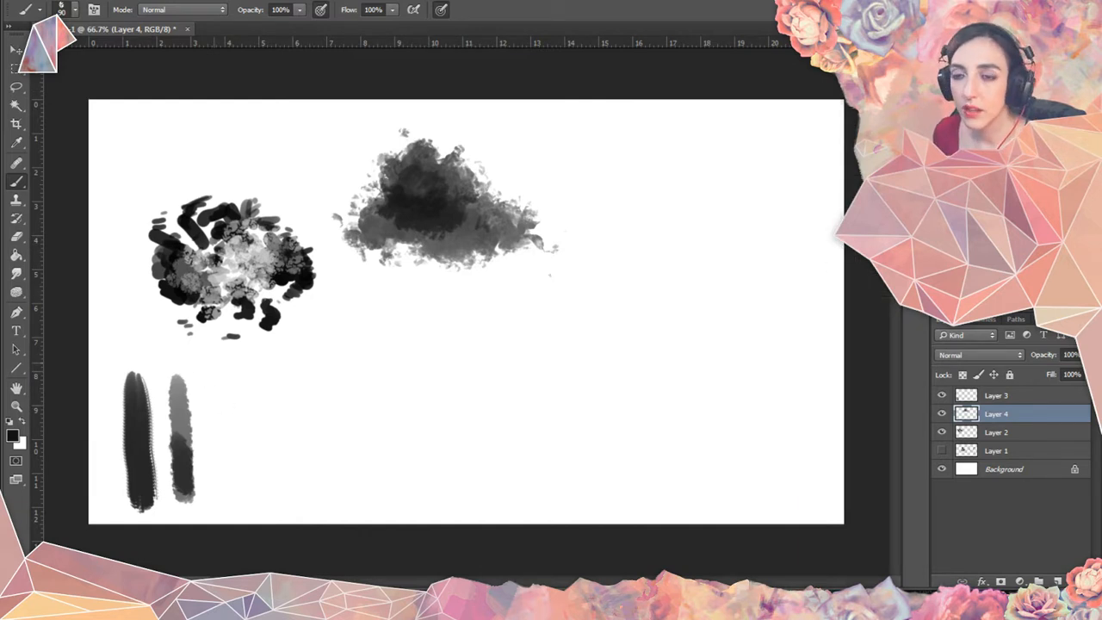
pyautogui.moveTo(213, 379)
pyautogui.mouseDown()
pyautogui.moveTo(222, 472)
pyautogui.moveTo(241, 508)
pyautogui.moveTo(254, 486)
pyautogui.moveTo(229, 446)
pyautogui.moveTo(236, 465)
pyautogui.moveTo(222, 362)
pyautogui.mouseUp()
pyautogui.moveTo(235, 478); pyautogui.dragTo(218, 419)
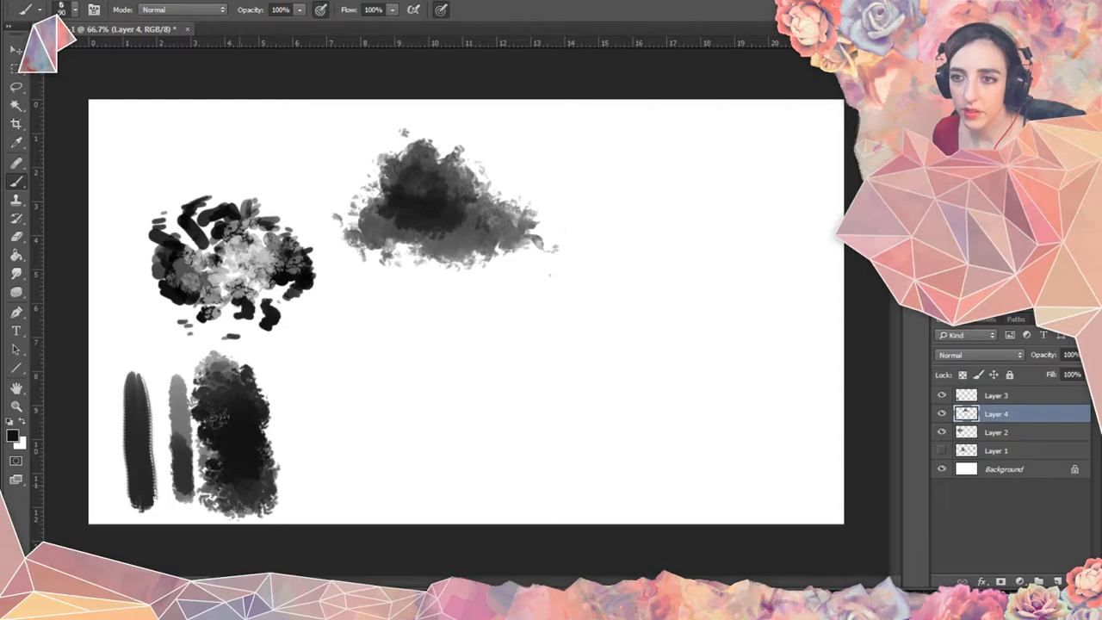
pyautogui.moveTo(735, 158)
pyautogui.mouseDown()
pyautogui.moveTo(737, 149)
pyautogui.moveTo(717, 157)
pyautogui.moveTo(762, 186)
pyautogui.moveTo(740, 200)
pyautogui.moveTo(768, 222)
pyautogui.moveTo(774, 206)
pyautogui.moveTo(651, 146)
pyautogui.moveTo(618, 153)
pyautogui.mouseUp()
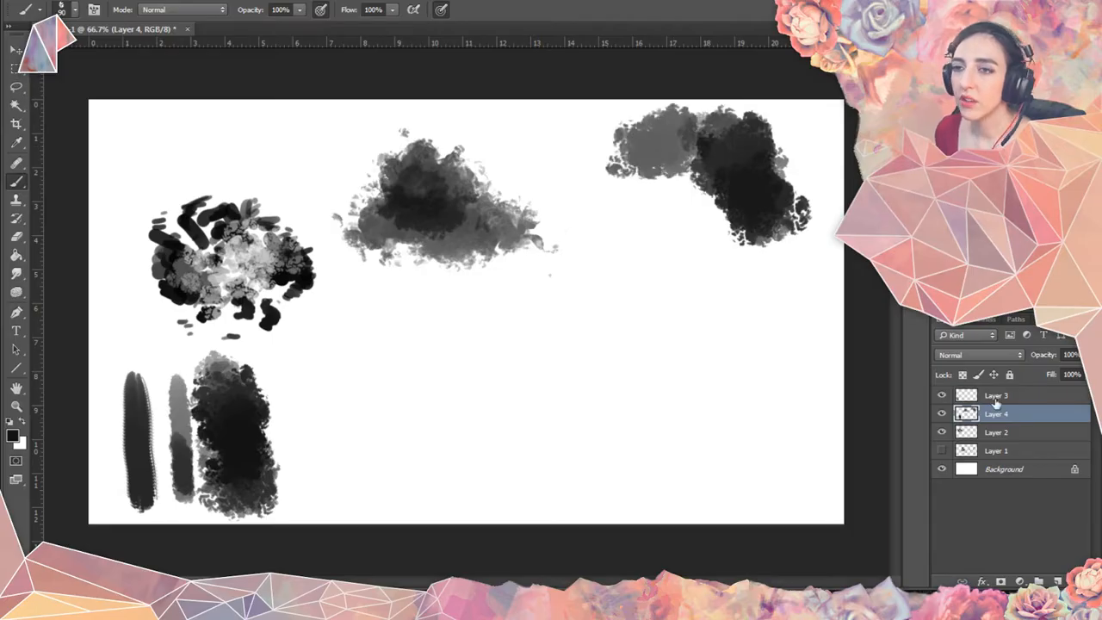
# Create a layer group above Layer 3, move Layers 1 to 4 into it, and make Layer 3 active.
pyautogui.click(1038, 581)
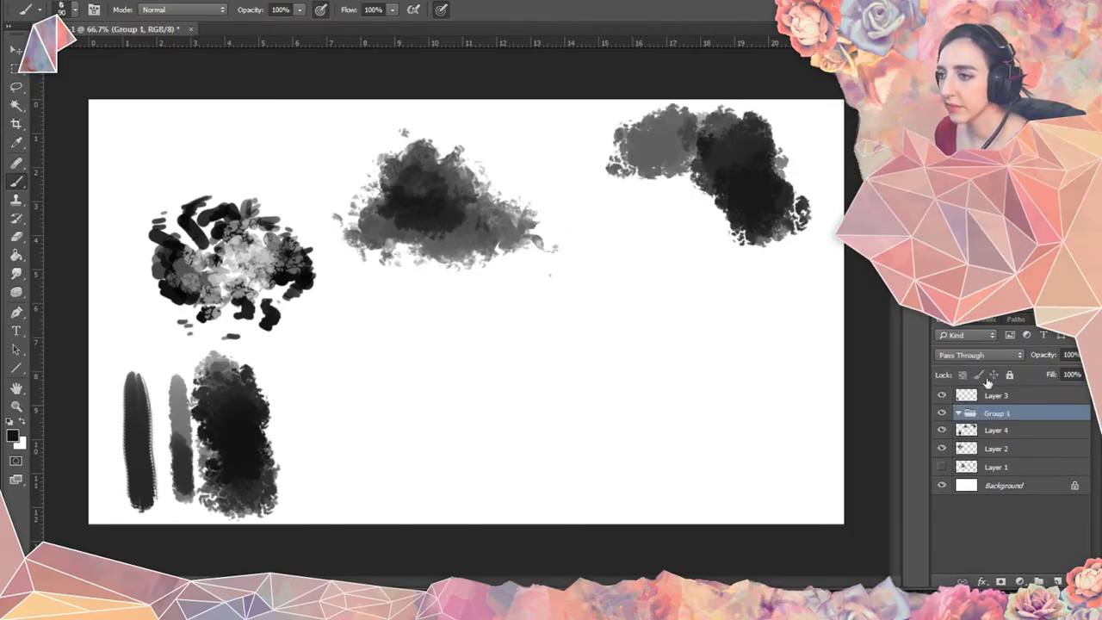
pyautogui.moveTo(978, 415); pyautogui.dragTo(985, 387)
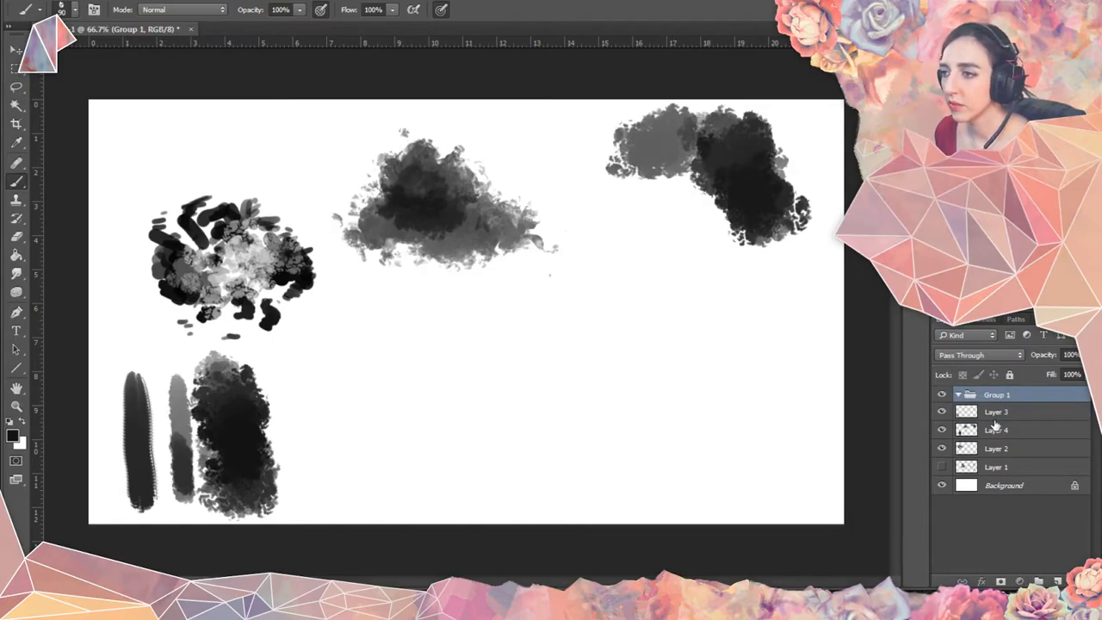
pyautogui.click(994, 416)
pyautogui.keyDown('shift'); pyautogui.click(994, 448); pyautogui.keyUp('shift')
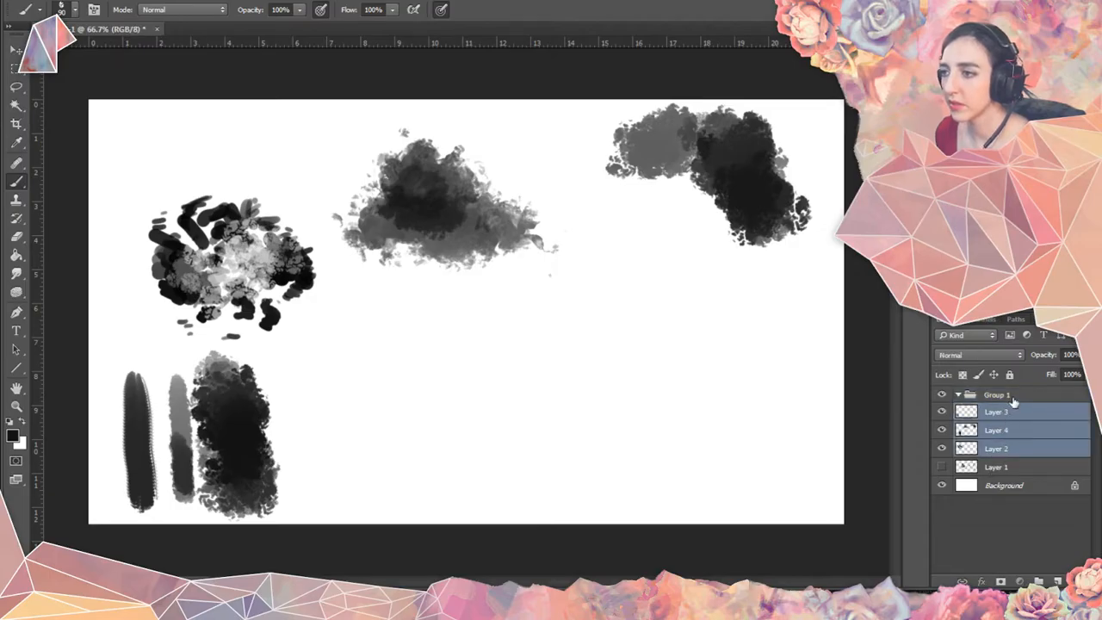
pyautogui.keyDown('shift'); pyautogui.click(994, 468); pyautogui.keyUp('shift')
pyautogui.moveTo(1001, 423); pyautogui.dragTo(1000, 396)
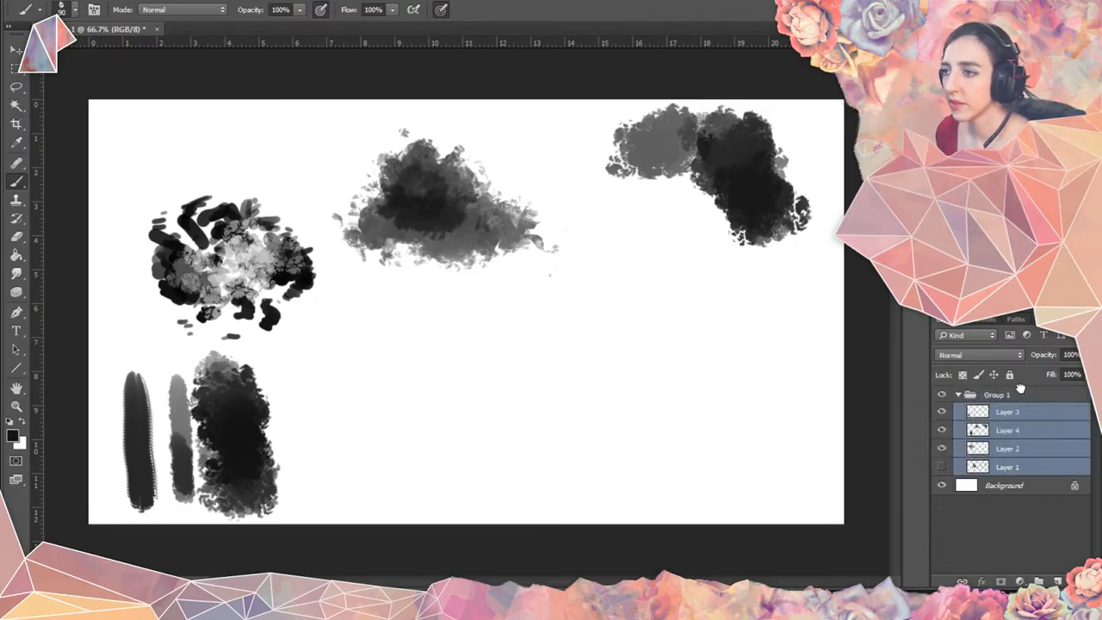
pyautogui.click(986, 415)
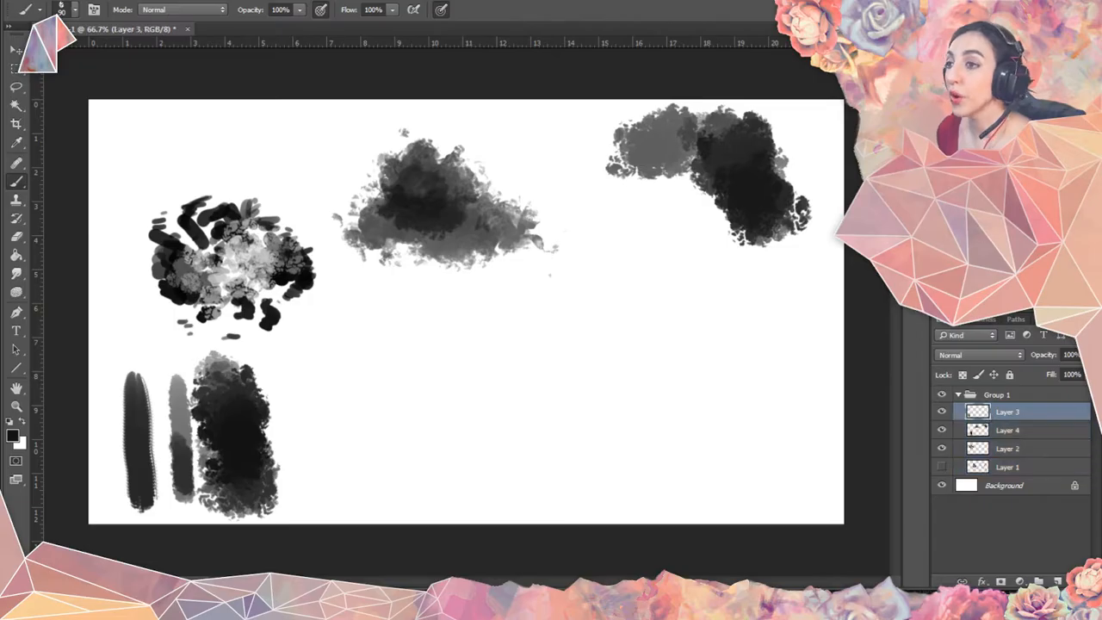
# Enable Color Dynamics for the brush, turn off Apply Per Tip, and keep Pen Pressure as the Foreground/Background Jitter control.
pyautogui.press('F5')
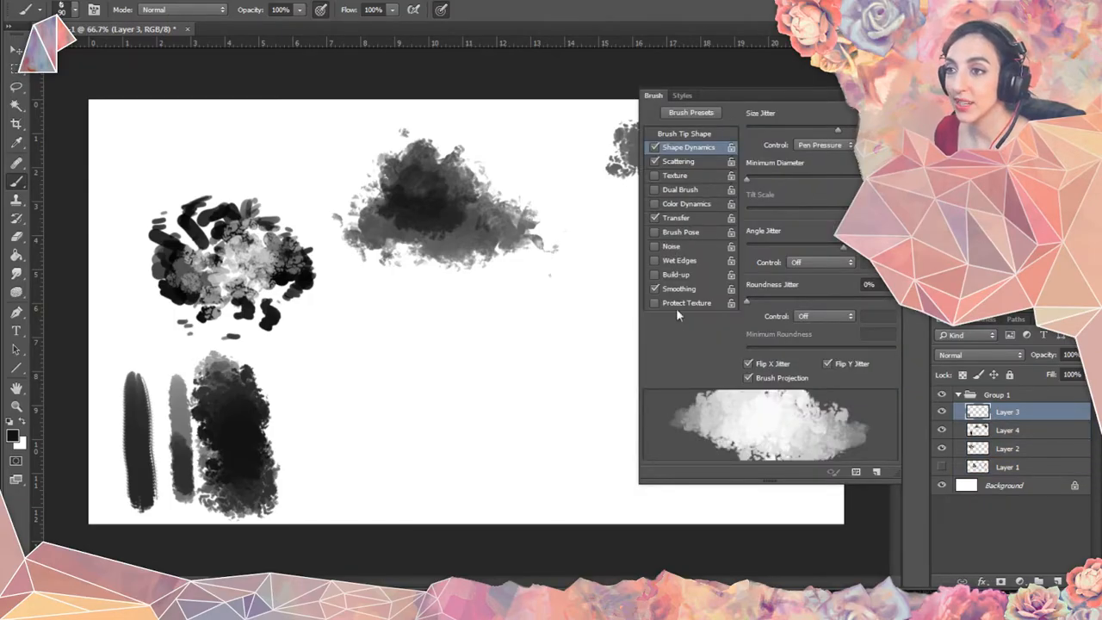
pyautogui.click(668, 203)
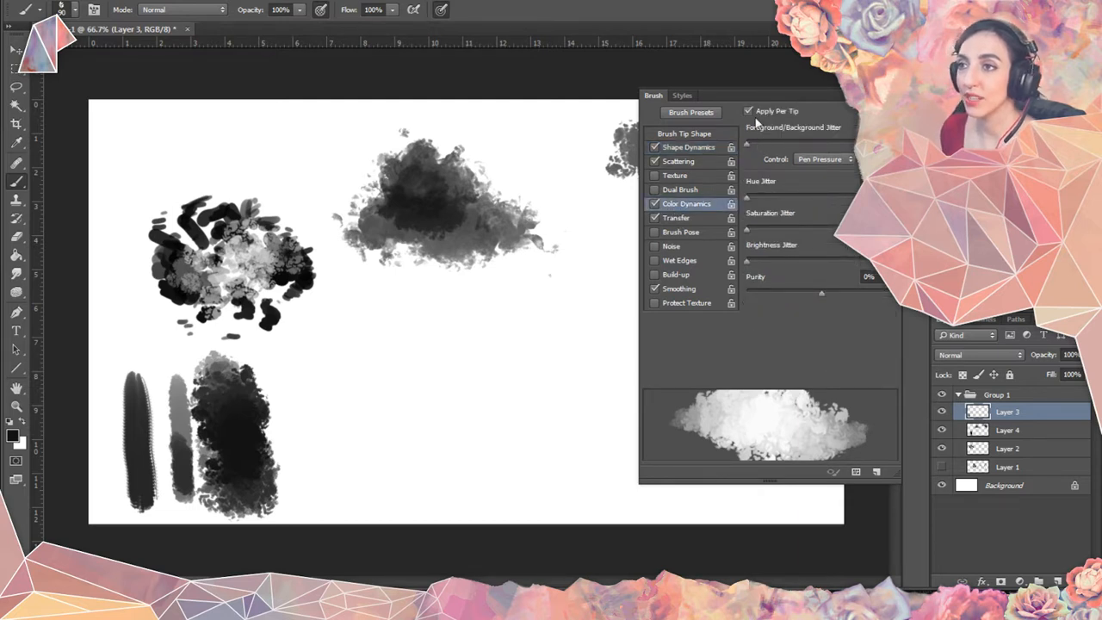
pyautogui.click(749, 112)
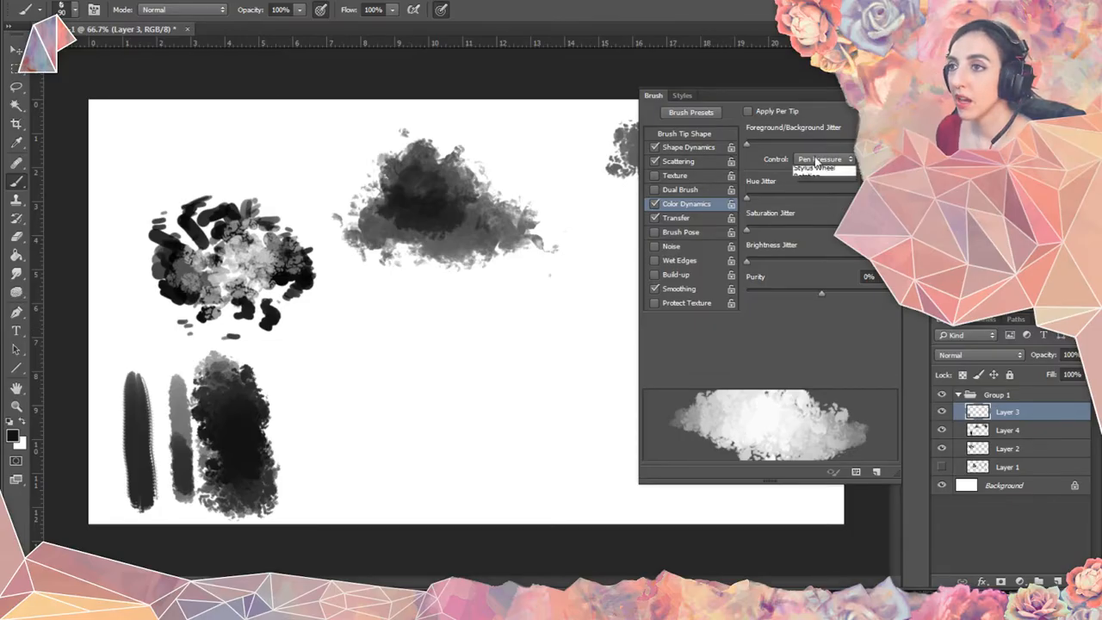
pyautogui.click(827, 160)
pyautogui.click(831, 159)
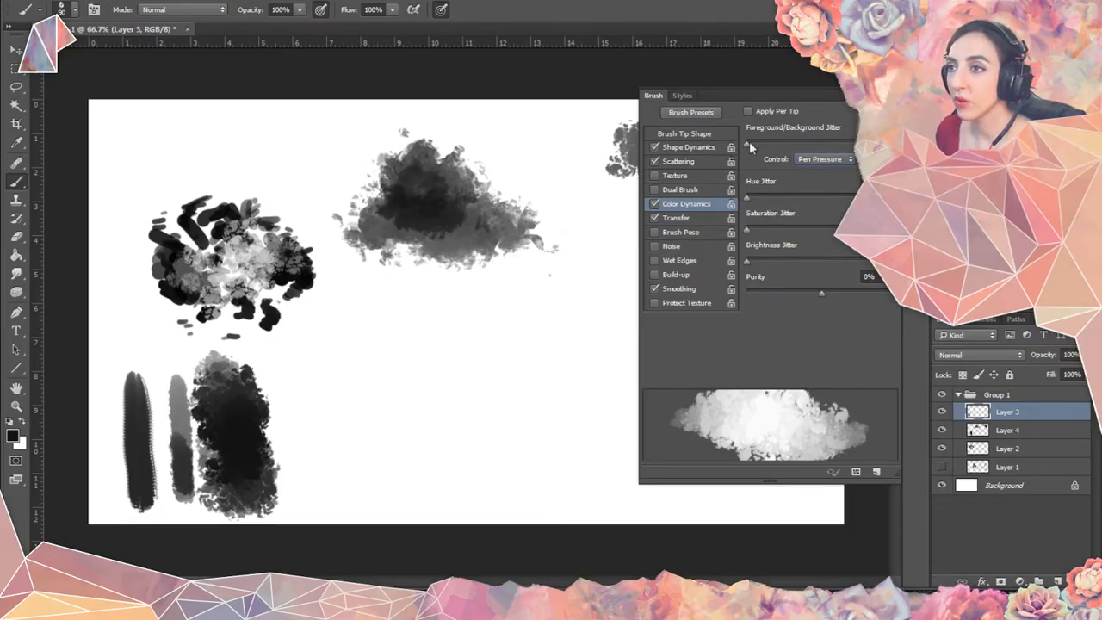
# Paint a large test patch on Layer 3 below the grey cloud with a teal foreground colour, and reopen the brush settings.
pyautogui.press('F5')
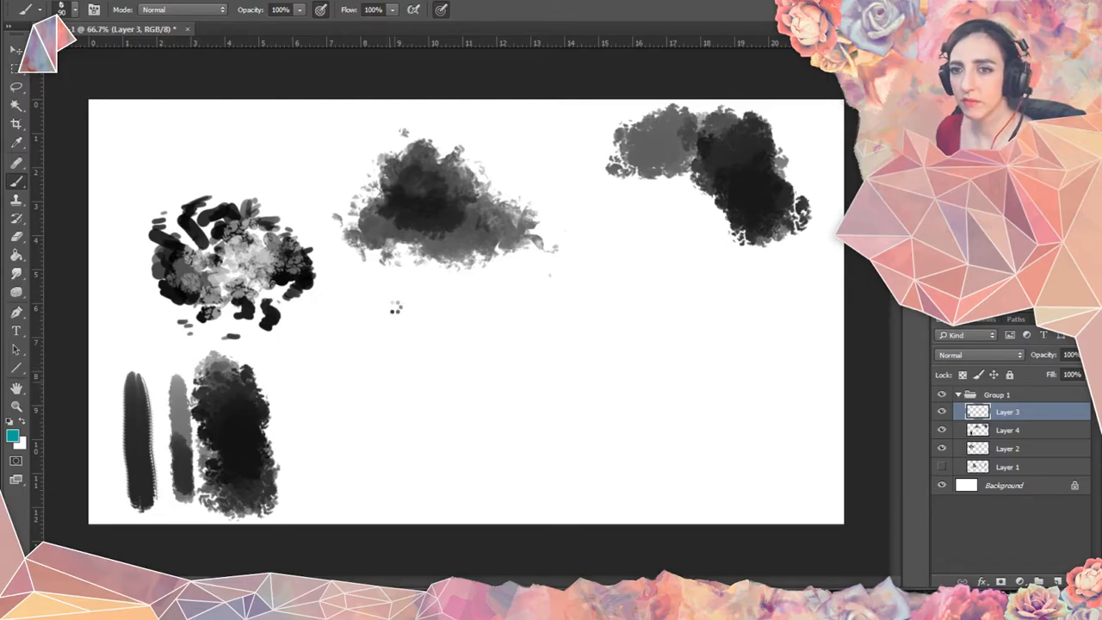
pyautogui.moveTo(393, 319)
pyautogui.mouseDown()
pyautogui.moveTo(419, 426)
pyautogui.moveTo(390, 346)
pyautogui.moveTo(433, 392)
pyautogui.moveTo(438, 371)
pyautogui.moveTo(404, 315)
pyautogui.moveTo(459, 410)
pyautogui.moveTo(497, 421)
pyautogui.moveTo(474, 340)
pyautogui.moveTo(442, 294)
pyautogui.moveTo(505, 357)
pyautogui.moveTo(487, 350)
pyautogui.moveTo(505, 334)
pyautogui.moveTo(566, 428)
pyautogui.moveTo(538, 408)
pyautogui.moveTo(544, 446)
pyautogui.moveTo(520, 385)
pyautogui.moveTo(441, 405)
pyautogui.moveTo(399, 389)
pyautogui.moveTo(440, 423)
pyautogui.moveTo(434, 408)
pyautogui.moveTo(436, 425)
pyautogui.moveTo(433, 408)
pyautogui.moveTo(454, 405)
pyautogui.moveTo(446, 331)
pyautogui.moveTo(458, 299)
pyautogui.moveTo(525, 404)
pyautogui.moveTo(510, 395)
pyautogui.moveTo(514, 370)
pyautogui.moveTo(545, 438)
pyautogui.mouseUp()
pyautogui.moveTo(560, 381)
pyautogui.mouseDown()
pyautogui.moveTo(557, 426)
pyautogui.moveTo(578, 439)
pyautogui.moveTo(551, 464)
pyautogui.mouseUp()
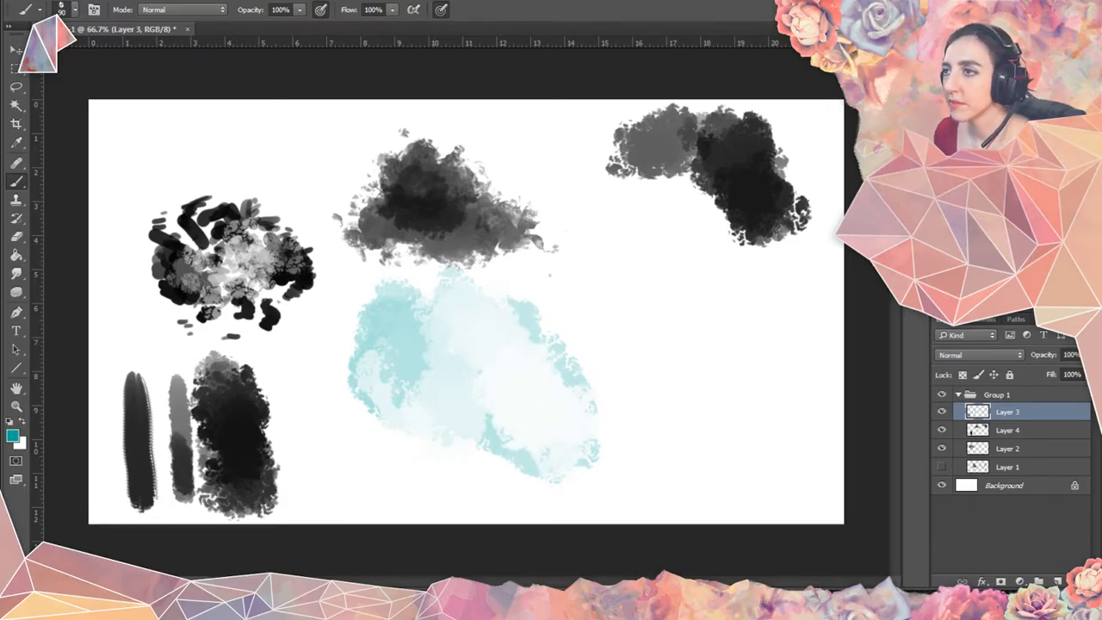
pyautogui.press('F5')
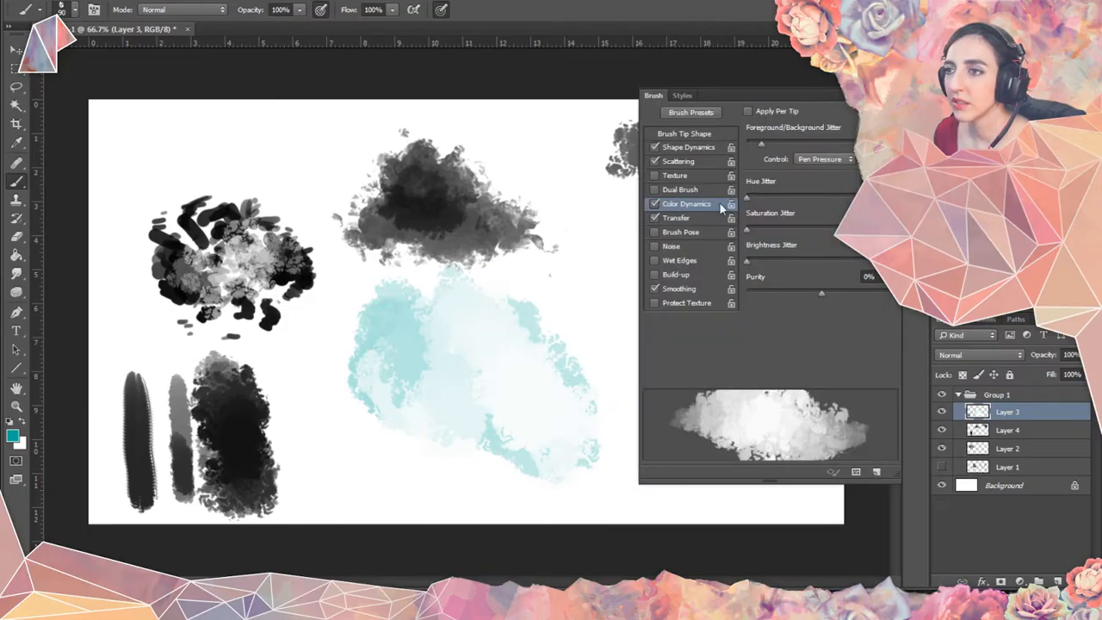
# Lower Foreground/Background Jitter to its minimum, slightly raise Hue, Saturation and Brightness Jitter, and test the brush in teal and orange over the teal patch.
pyautogui.moveTo(762, 144); pyautogui.dragTo(738, 153)
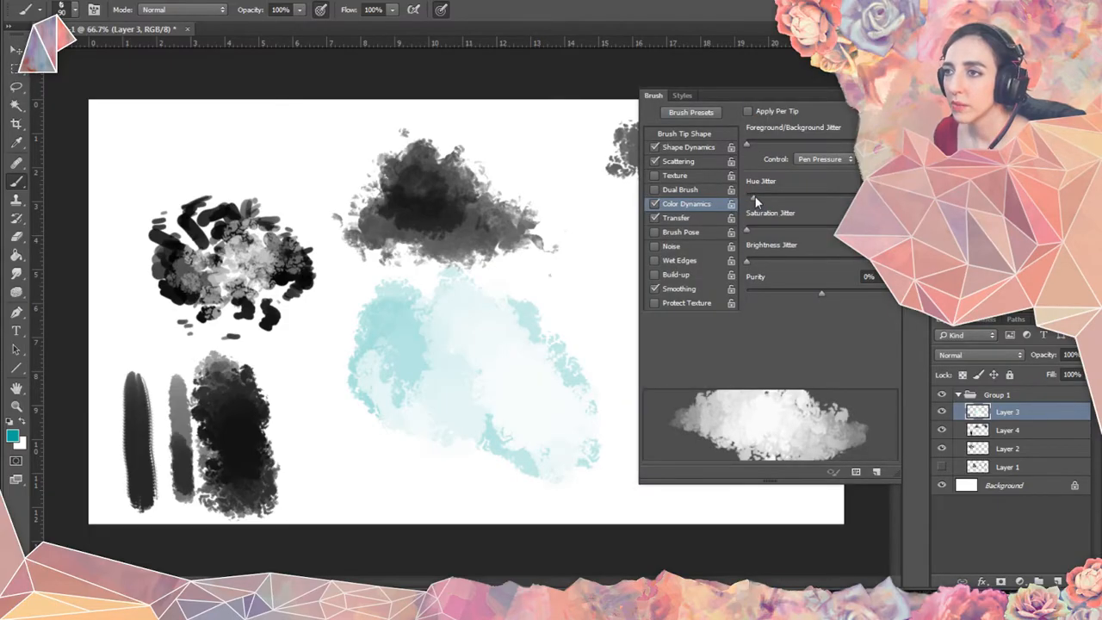
pyautogui.moveTo(754, 196); pyautogui.dragTo(752, 197)
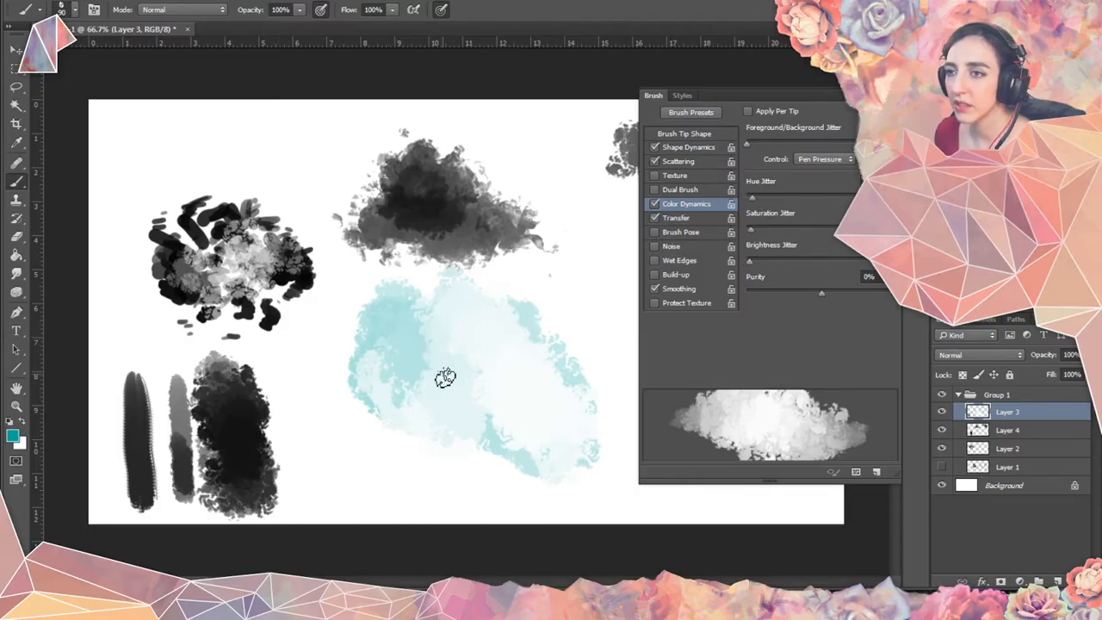
pyautogui.moveTo(472, 378)
pyautogui.mouseDown()
pyautogui.moveTo(507, 395)
pyautogui.moveTo(522, 435)
pyautogui.moveTo(496, 332)
pyautogui.moveTo(504, 309)
pyautogui.moveTo(519, 369)
pyautogui.moveTo(491, 300)
pyautogui.moveTo(486, 319)
pyautogui.moveTo(510, 383)
pyautogui.mouseUp()
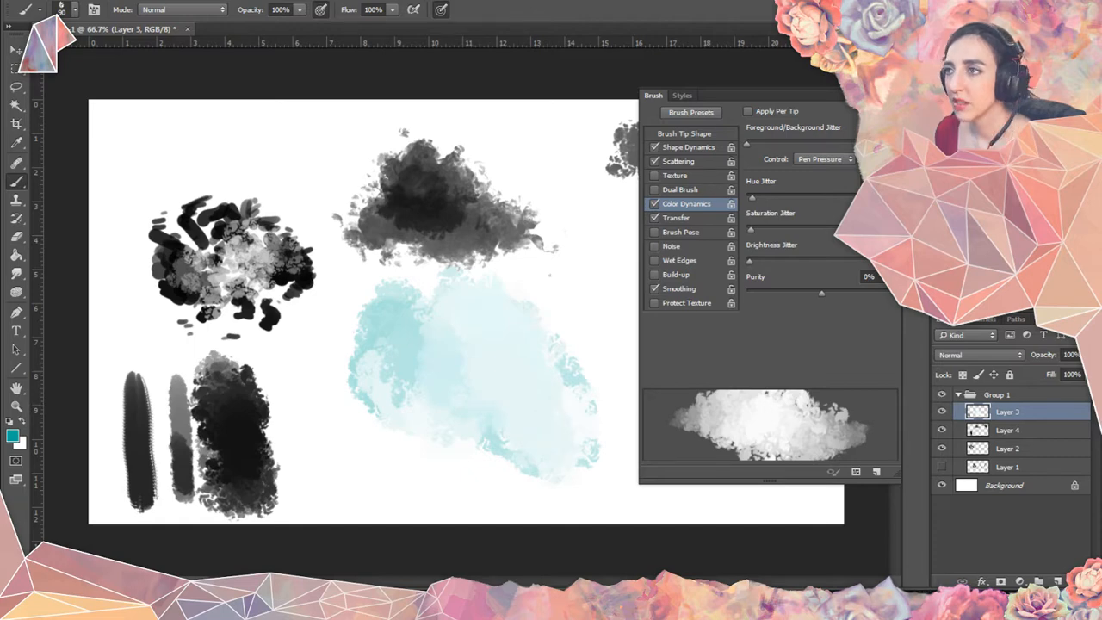
pyautogui.moveTo(442, 374)
pyautogui.mouseDown()
pyautogui.moveTo(416, 386)
pyautogui.moveTo(471, 459)
pyautogui.moveTo(462, 434)
pyautogui.moveTo(478, 440)
pyautogui.moveTo(456, 409)
pyautogui.moveTo(500, 422)
pyautogui.mouseUp()
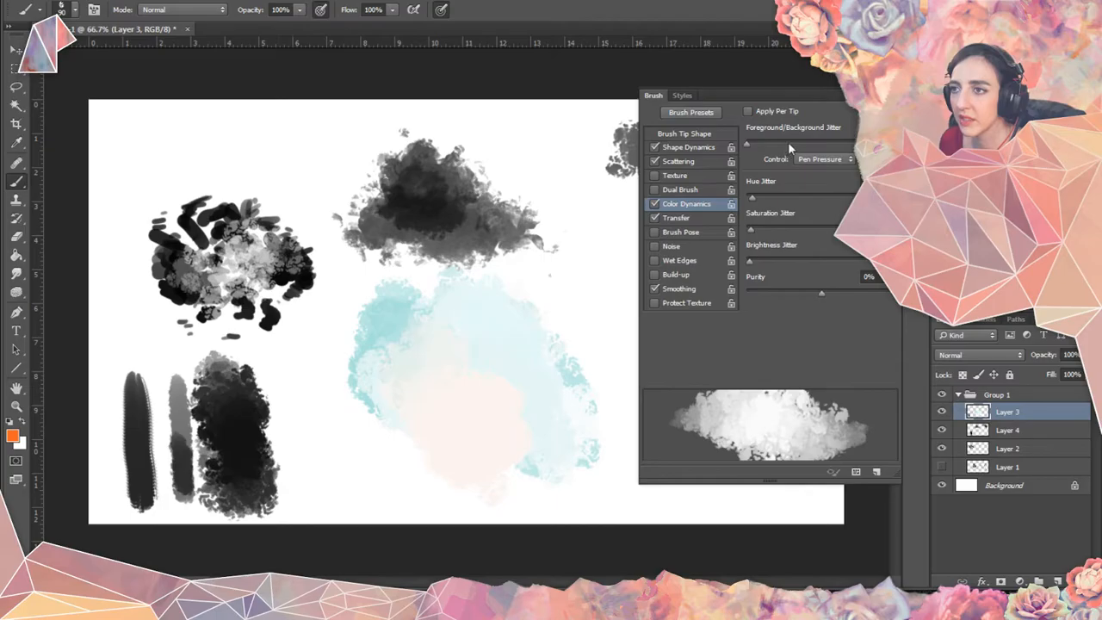
# Turn off the Foreground/Background Jitter control, and paint orange and sampled grey-green test patches over the pale area on Layer 3.
pyautogui.click(816, 158)
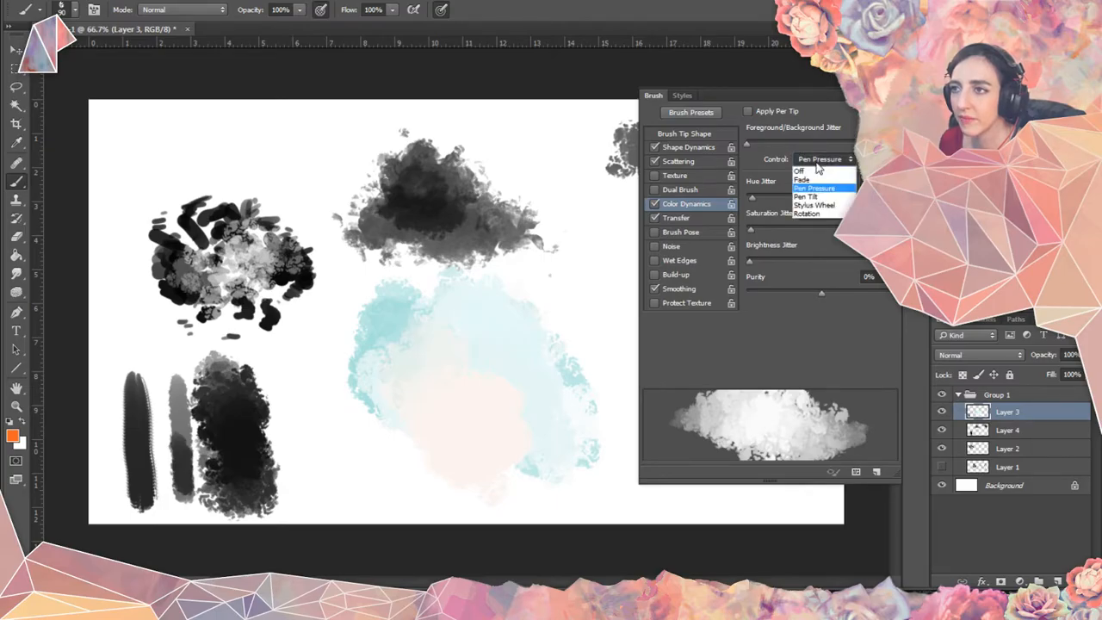
pyautogui.click(810, 164)
pyautogui.moveTo(463, 420)
pyautogui.mouseDown()
pyautogui.moveTo(463, 391)
pyautogui.moveTo(467, 451)
pyautogui.moveTo(512, 421)
pyautogui.mouseUp()
pyautogui.moveTo(485, 353)
pyautogui.mouseDown()
pyautogui.moveTo(450, 369)
pyautogui.moveTo(485, 436)
pyautogui.moveTo(480, 462)
pyautogui.moveTo(503, 357)
pyautogui.mouseUp()
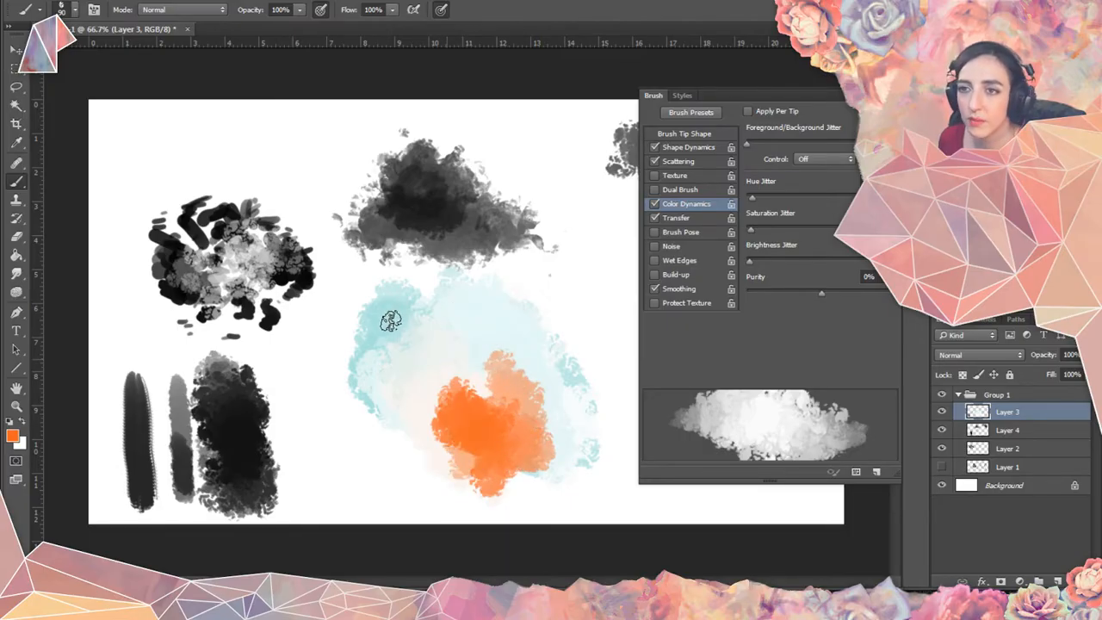
pyautogui.keyDown('alt'); pyautogui.click(394, 313); pyautogui.keyUp('alt')
pyautogui.moveTo(487, 403)
pyautogui.mouseDown()
pyautogui.moveTo(487, 388)
pyautogui.moveTo(467, 376)
pyautogui.moveTo(499, 401)
pyautogui.moveTo(504, 422)
pyautogui.moveTo(488, 423)
pyautogui.moveTo(484, 401)
pyautogui.moveTo(494, 418)
pyautogui.moveTo(503, 326)
pyautogui.moveTo(522, 417)
pyautogui.moveTo(506, 422)
pyautogui.mouseUp()
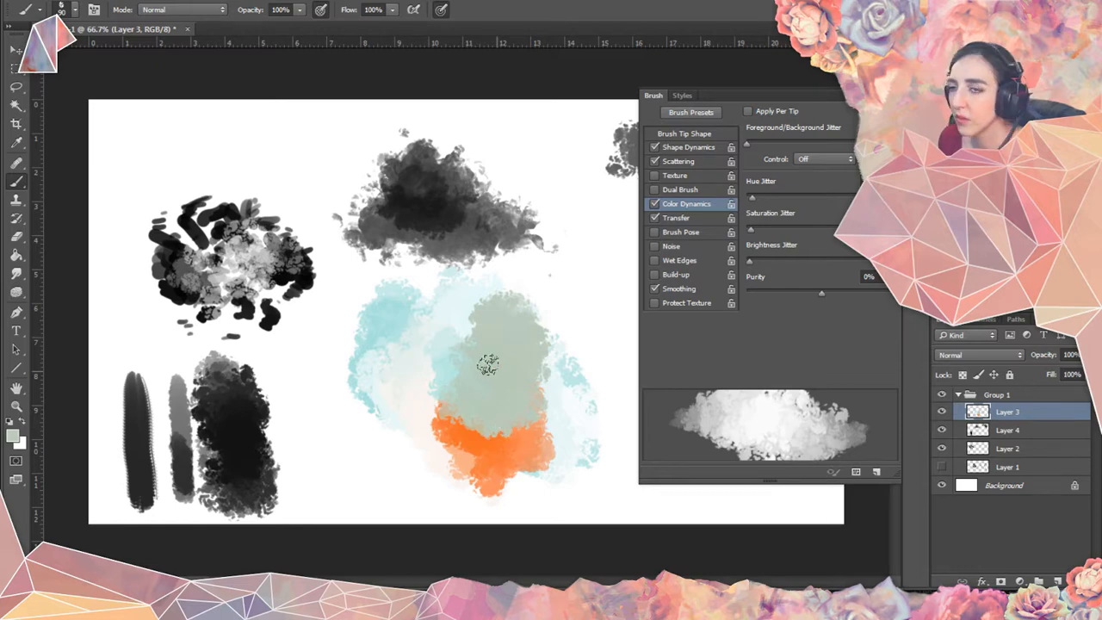
# Close the brush settings, collapse and hide Group 1, and create a new group above it containing an empty layer.
pyautogui.click(881, 94)
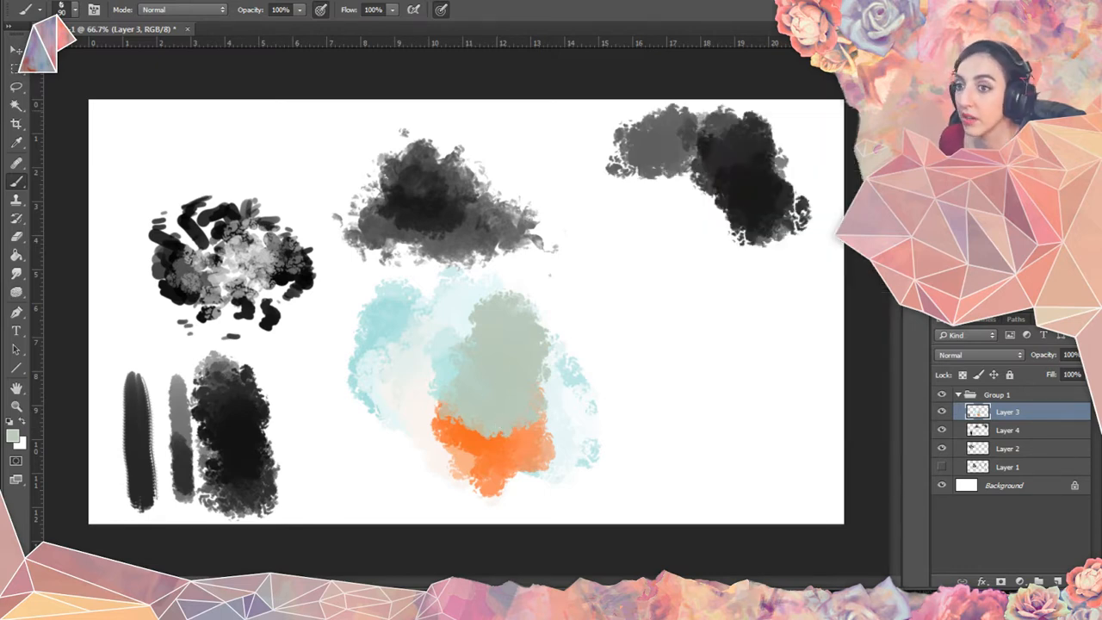
pyautogui.click(958, 398)
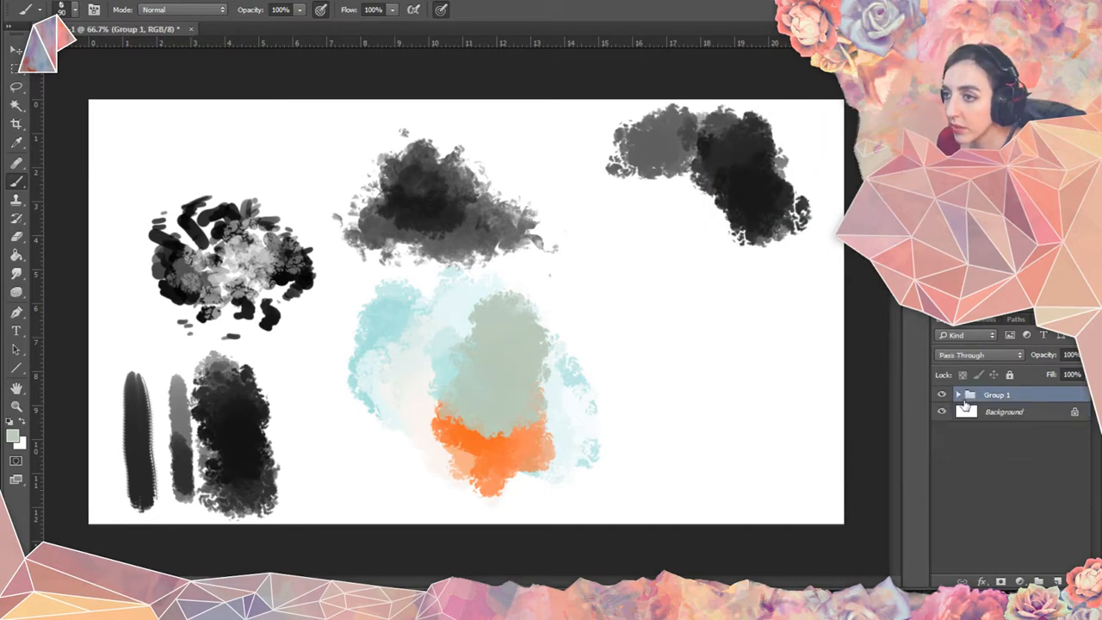
pyautogui.click(942, 394)
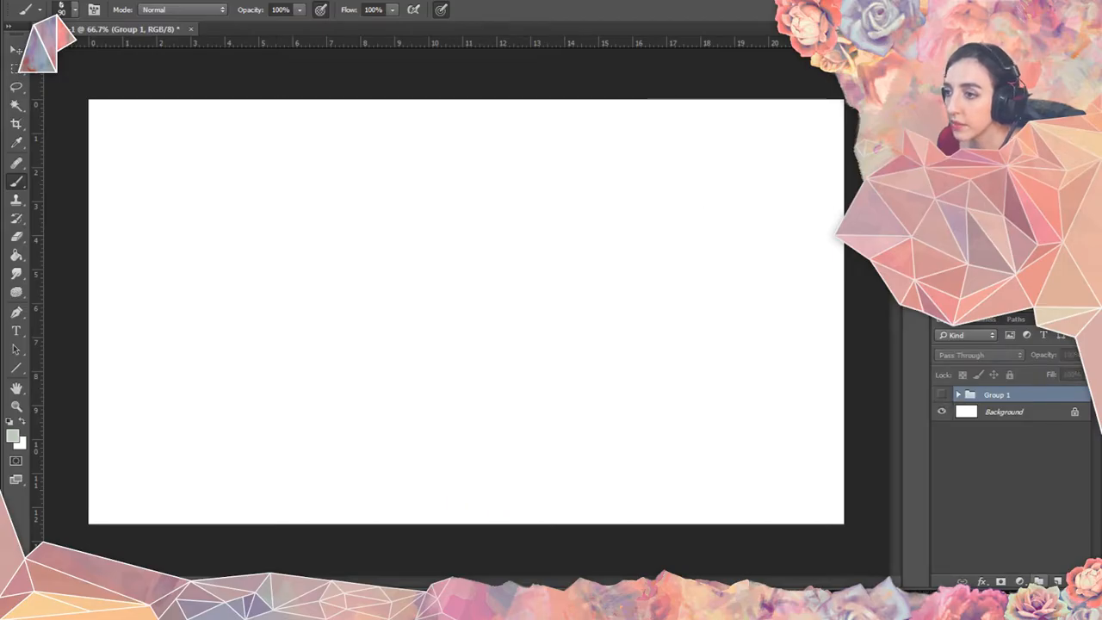
pyautogui.click(1037, 582)
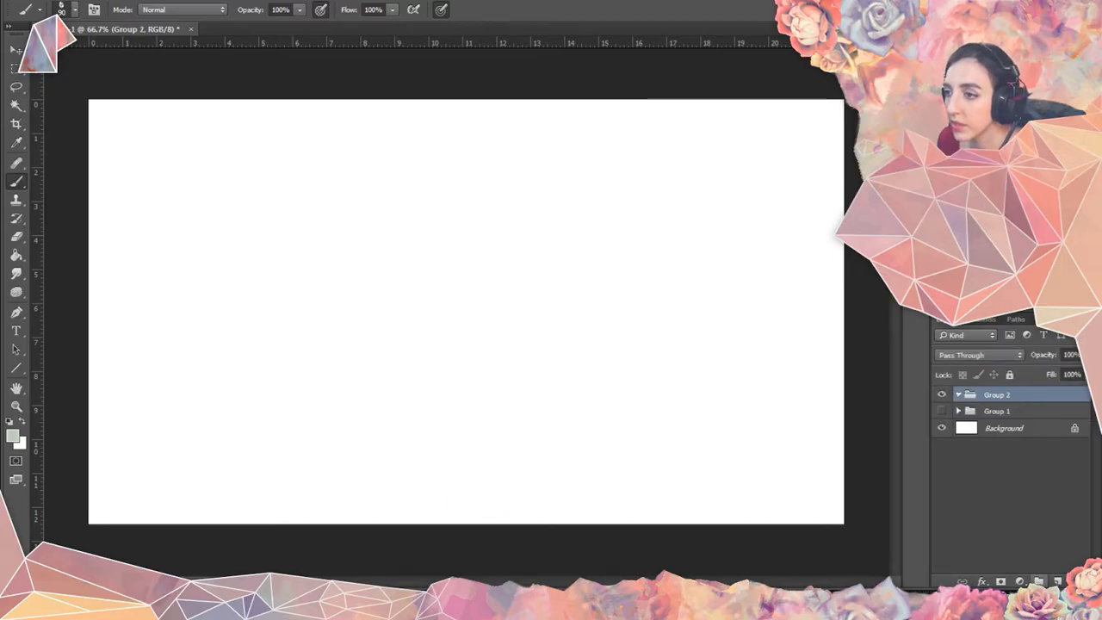
pyautogui.click(1058, 582)
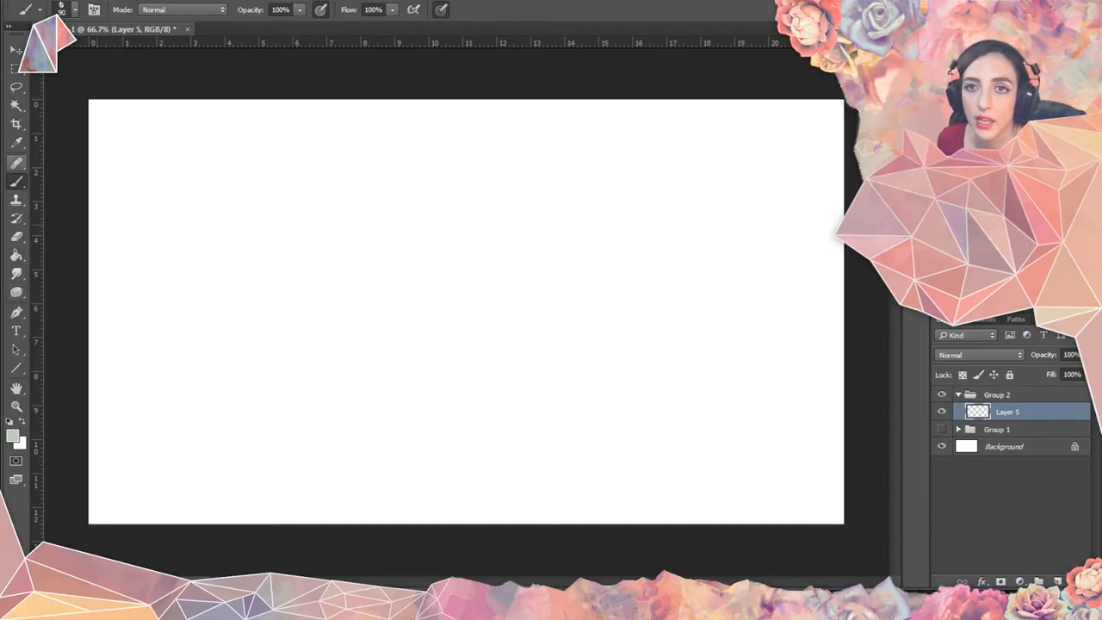
# Reset the colours to the default black and white, and choose the 10 px textured brush preset.
pyautogui.press('d')
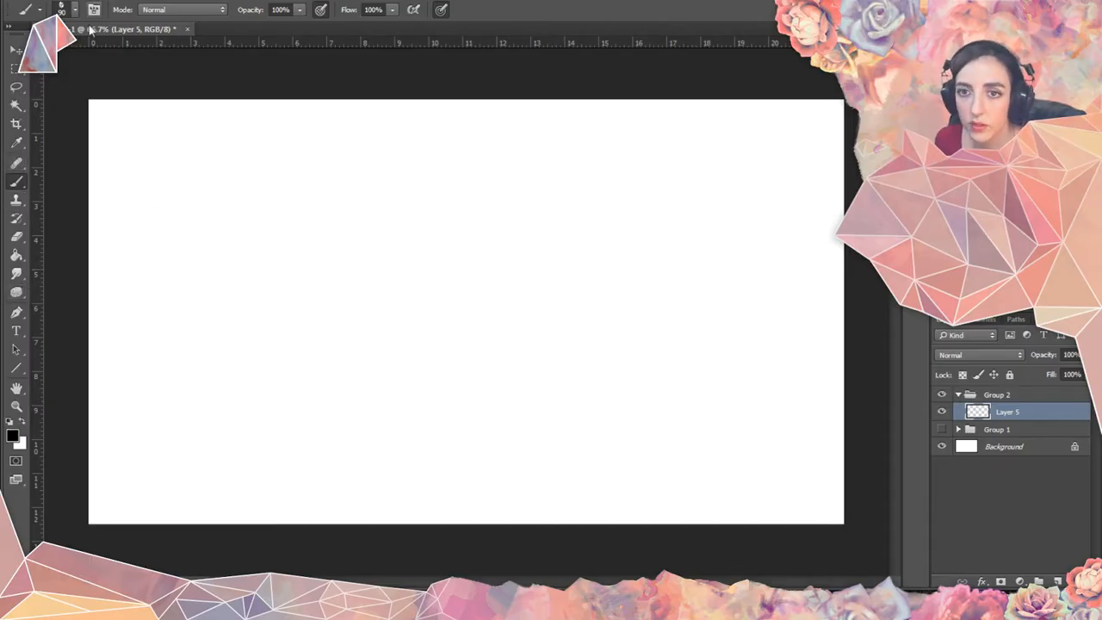
pyautogui.click(77, 9)
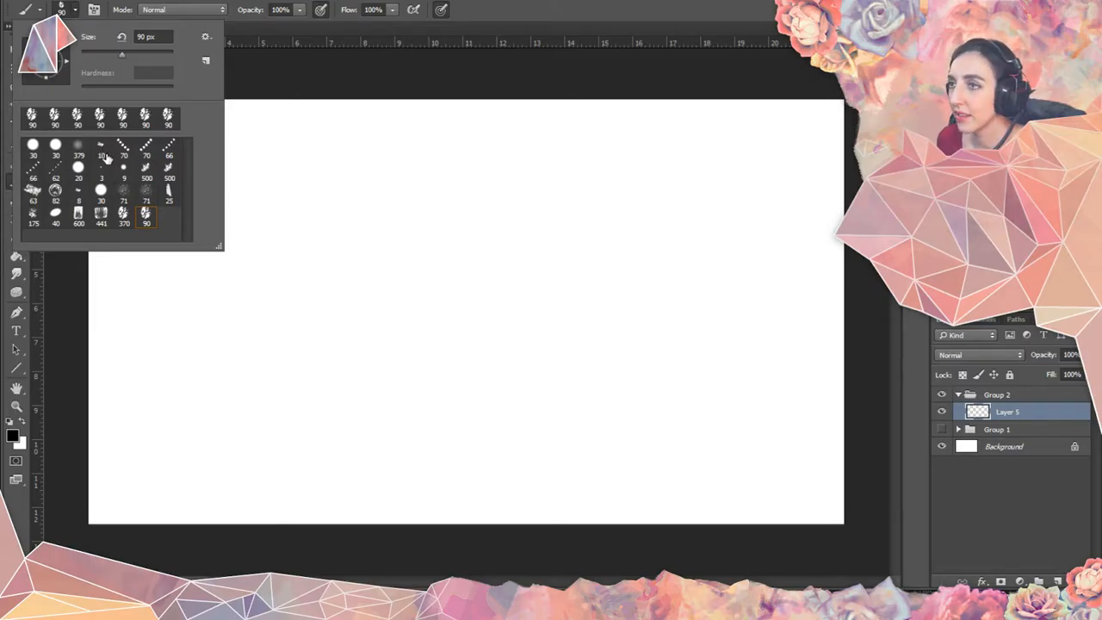
pyautogui.click(102, 148)
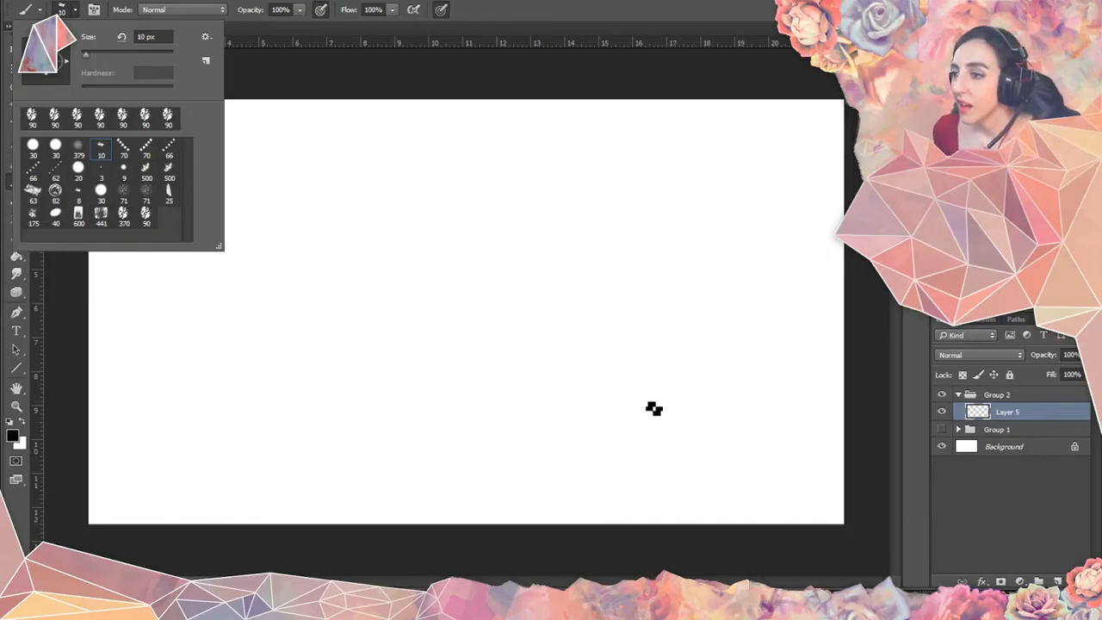
pyautogui.click(291, 89)
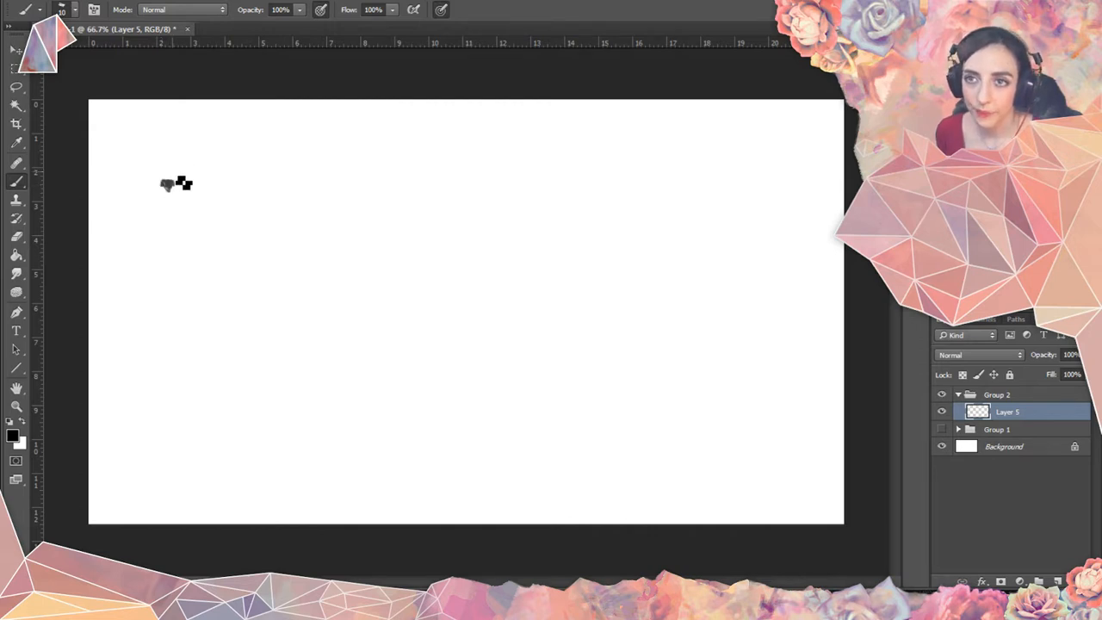
# Paint a roughly circular cluster of small, irregular, spaced-out black marks in the upper left area of the canvas on Layer 5.
pyautogui.click(172, 172)
pyautogui.moveTo(185, 164); pyautogui.dragTo(183, 172)
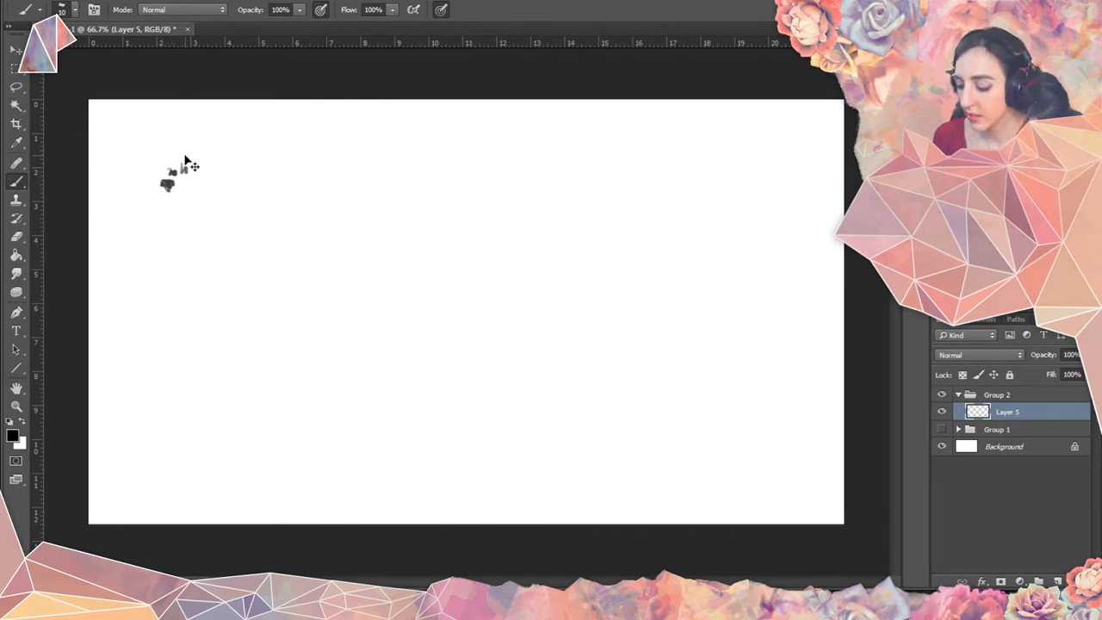
pyautogui.hotkey('ctrl', '1')
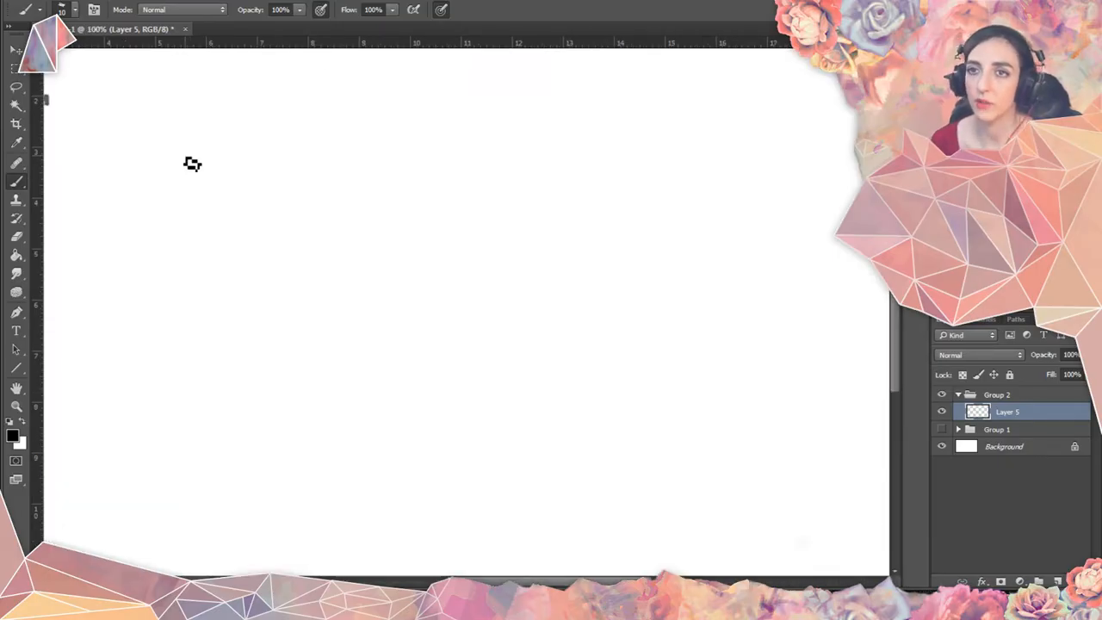
pyautogui.moveTo(108, 152); pyautogui.dragTo(280, 261)
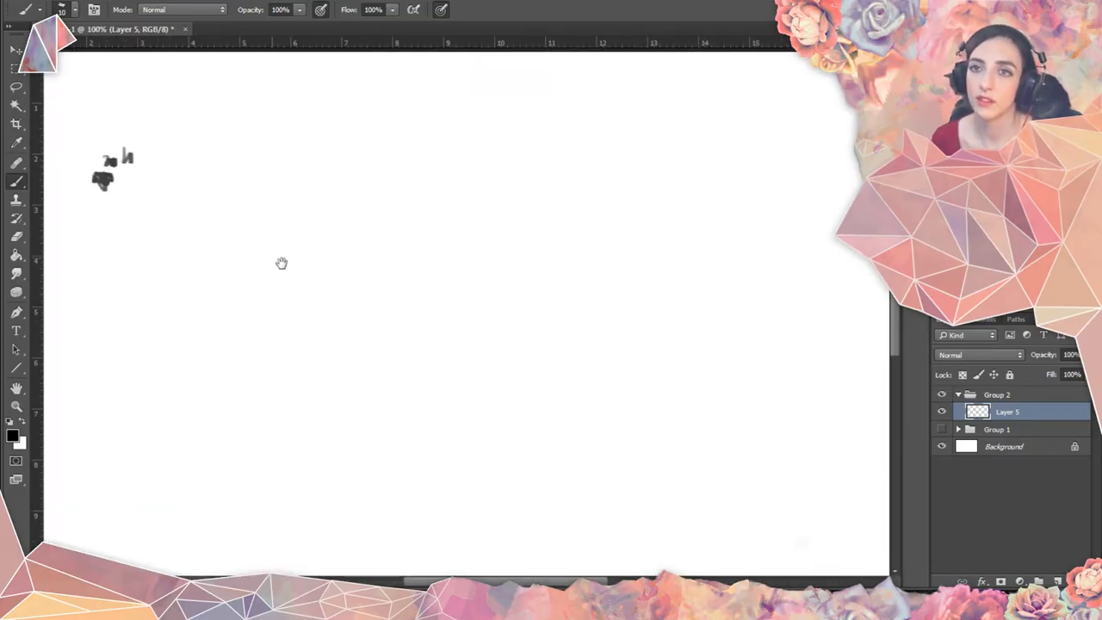
pyautogui.click(207, 268)
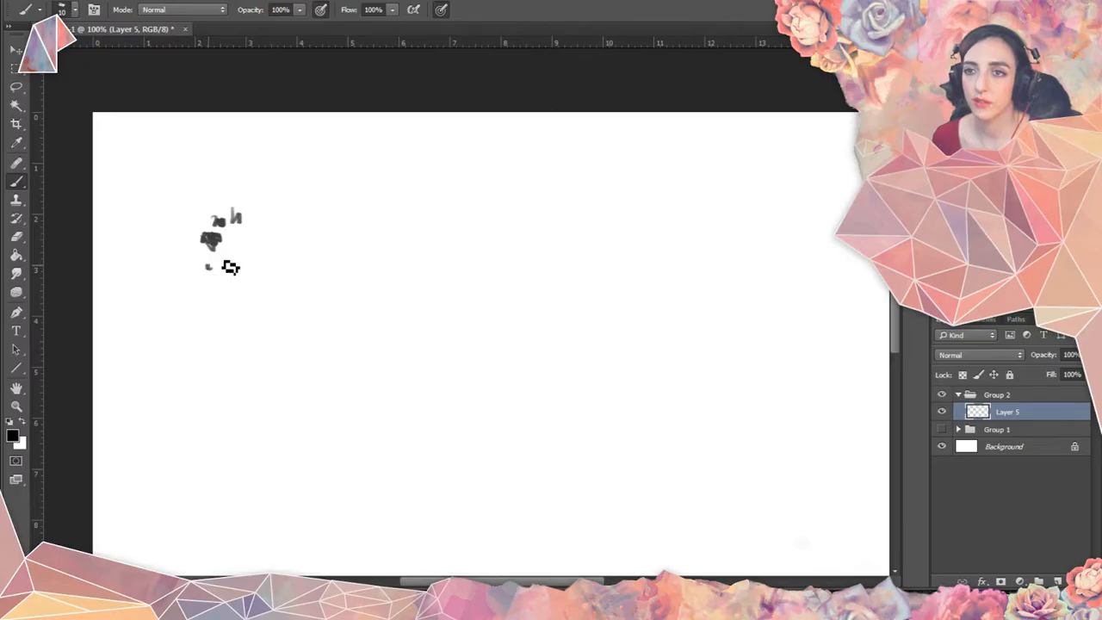
pyautogui.click(229, 266)
pyautogui.moveTo(221, 290); pyautogui.dragTo(300, 295)
pyautogui.click(241, 289)
pyautogui.click(246, 312)
pyautogui.click(288, 297)
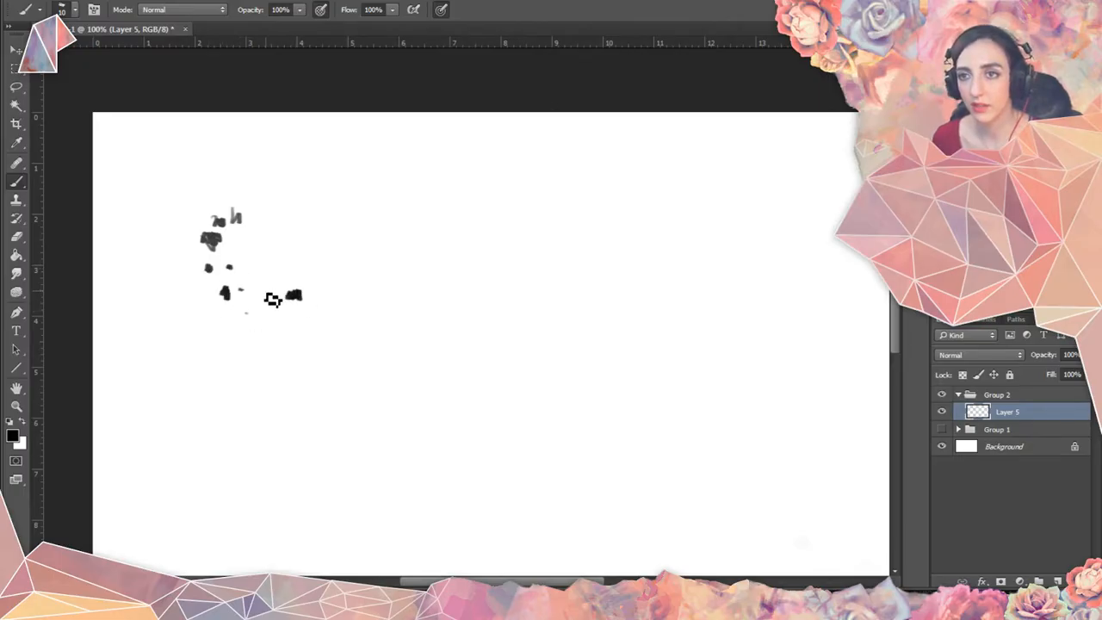
pyautogui.click(266, 293)
pyautogui.moveTo(239, 314)
pyautogui.mouseDown()
pyautogui.moveTo(258, 275)
pyautogui.moveTo(264, 284)
pyautogui.moveTo(278, 275)
pyautogui.moveTo(269, 247)
pyautogui.moveTo(250, 246)
pyautogui.moveTo(247, 264)
pyautogui.moveTo(251, 253)
pyautogui.moveTo(235, 257)
pyautogui.moveTo(244, 237)
pyautogui.moveTo(257, 251)
pyautogui.moveTo(248, 297)
pyautogui.moveTo(250, 285)
pyautogui.moveTo(258, 295)
pyautogui.moveTo(311, 268)
pyautogui.mouseUp()
pyautogui.click(265, 318)
pyautogui.click(268, 294)
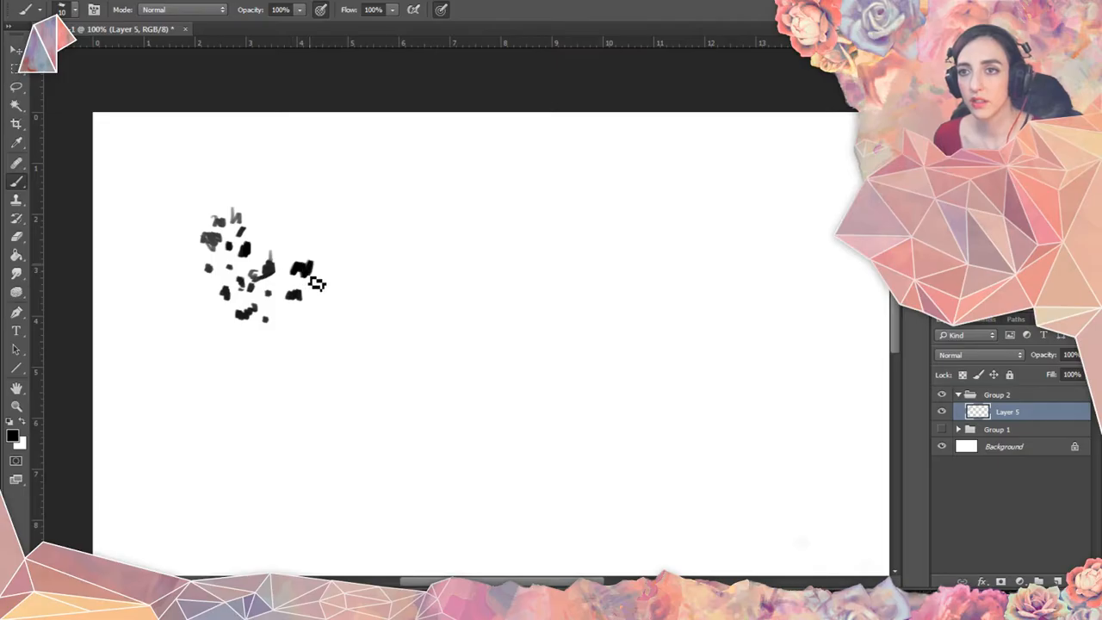
pyautogui.click(325, 273)
pyautogui.click(285, 315)
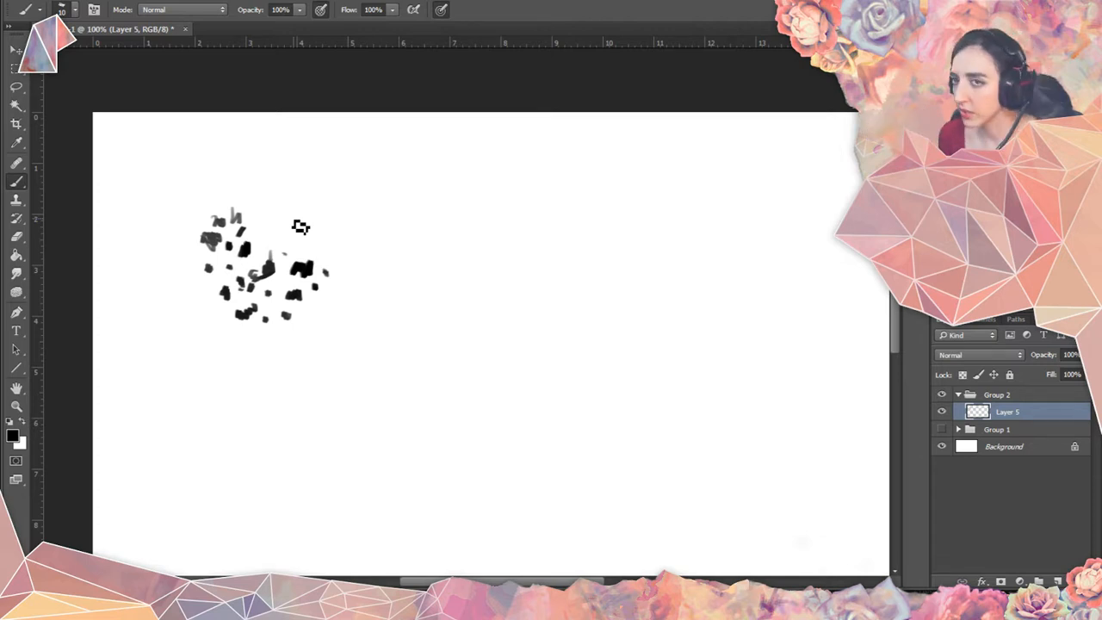
pyautogui.click(267, 235)
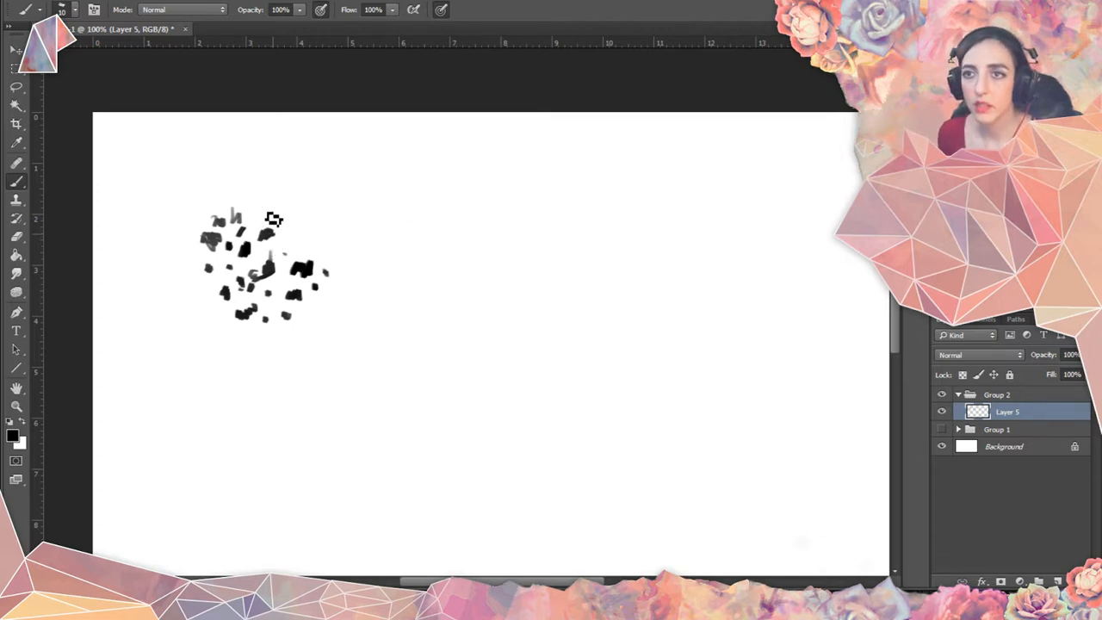
pyautogui.click(254, 225)
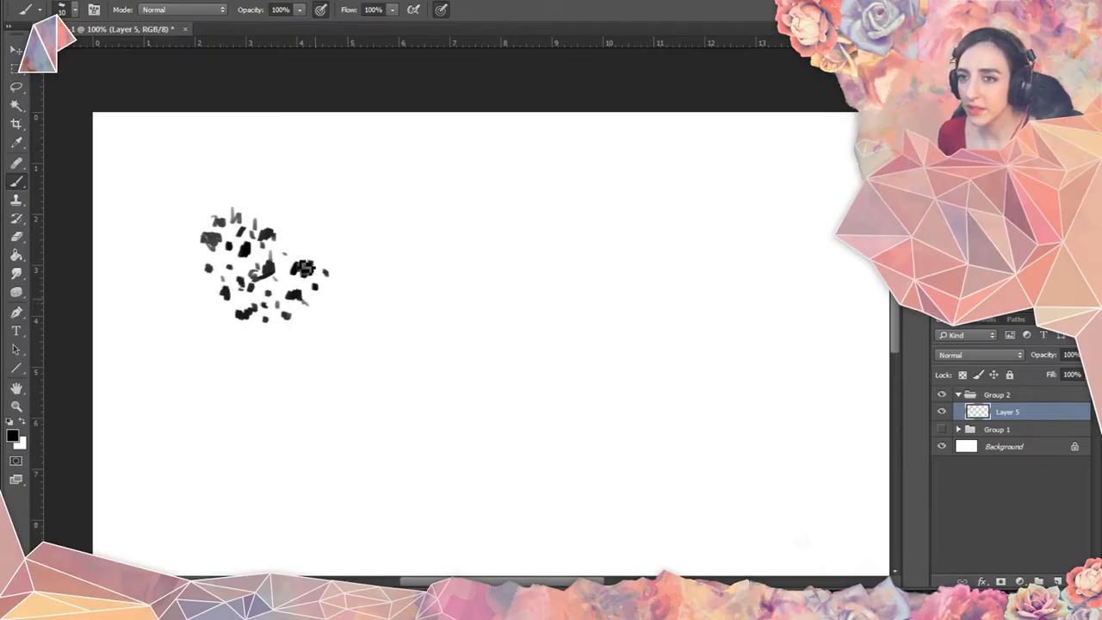
pyautogui.click(284, 215)
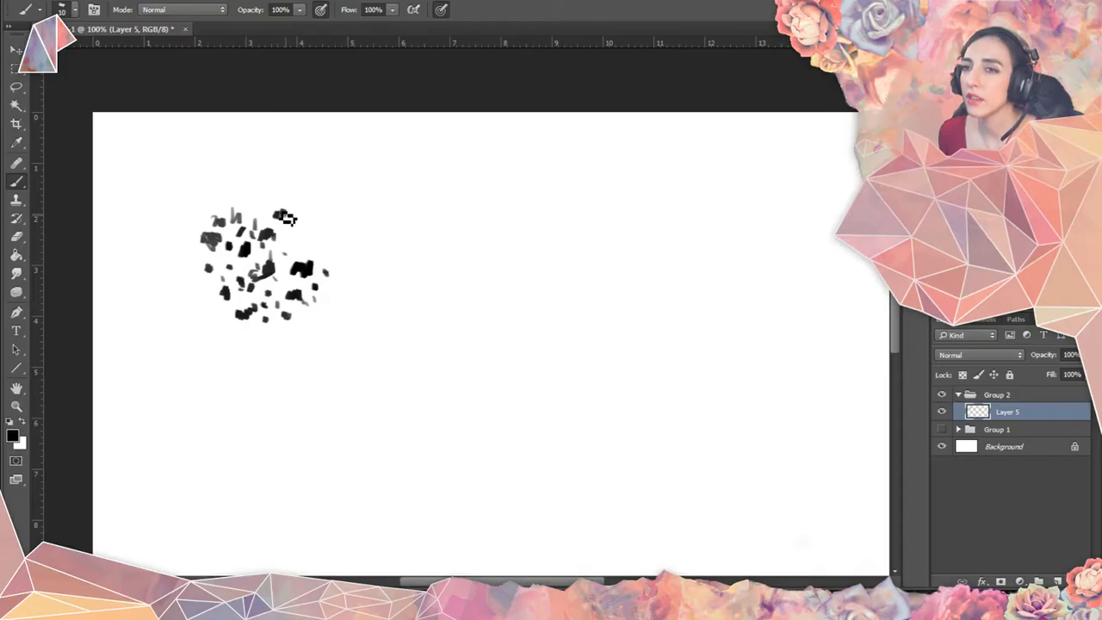
pyautogui.click(269, 209)
pyautogui.click(261, 209)
pyautogui.click(274, 204)
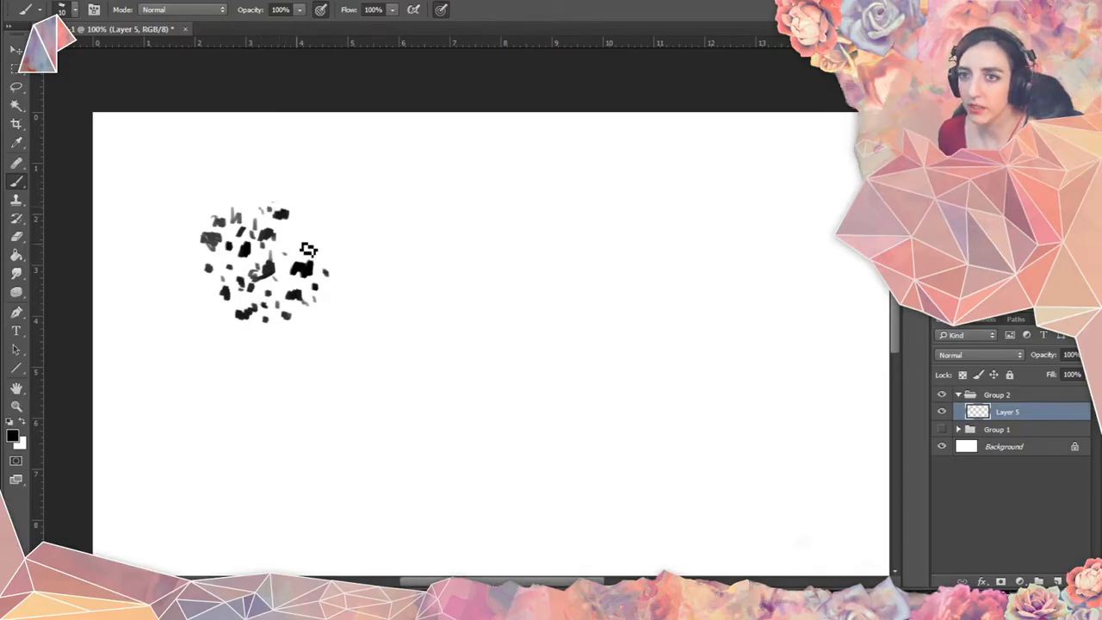
pyautogui.click(296, 236)
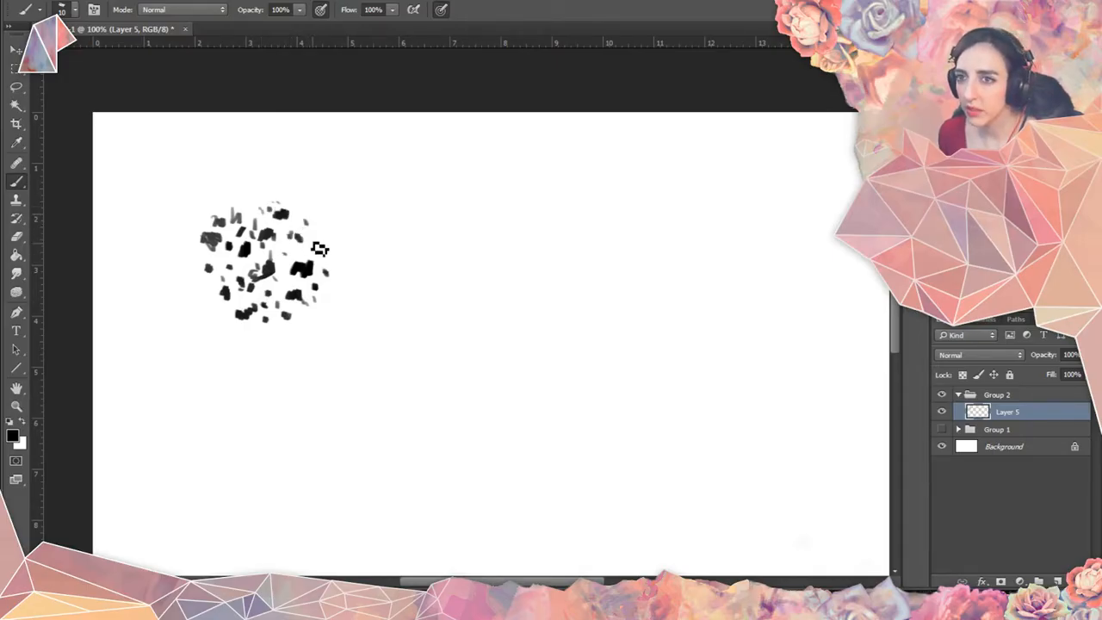
pyautogui.click(305, 220)
pyautogui.click(313, 242)
pyautogui.click(220, 316)
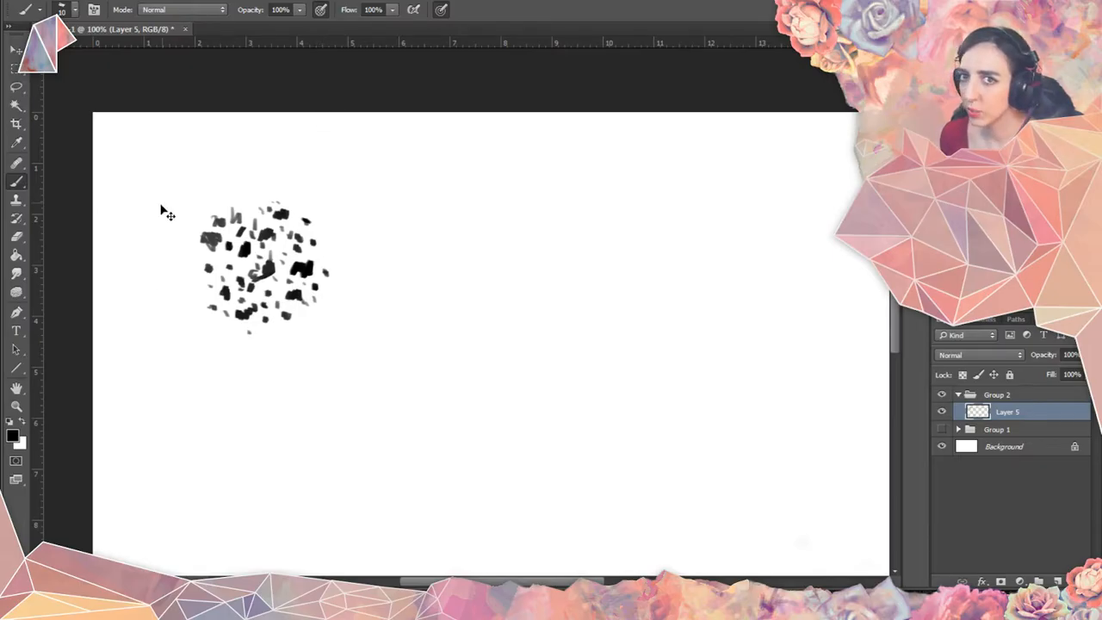
# Select the whole canvas and define the cluster of marks as a new brush preset, keeping the suggested name.
pyautogui.hotkey('ctrl', 'a')
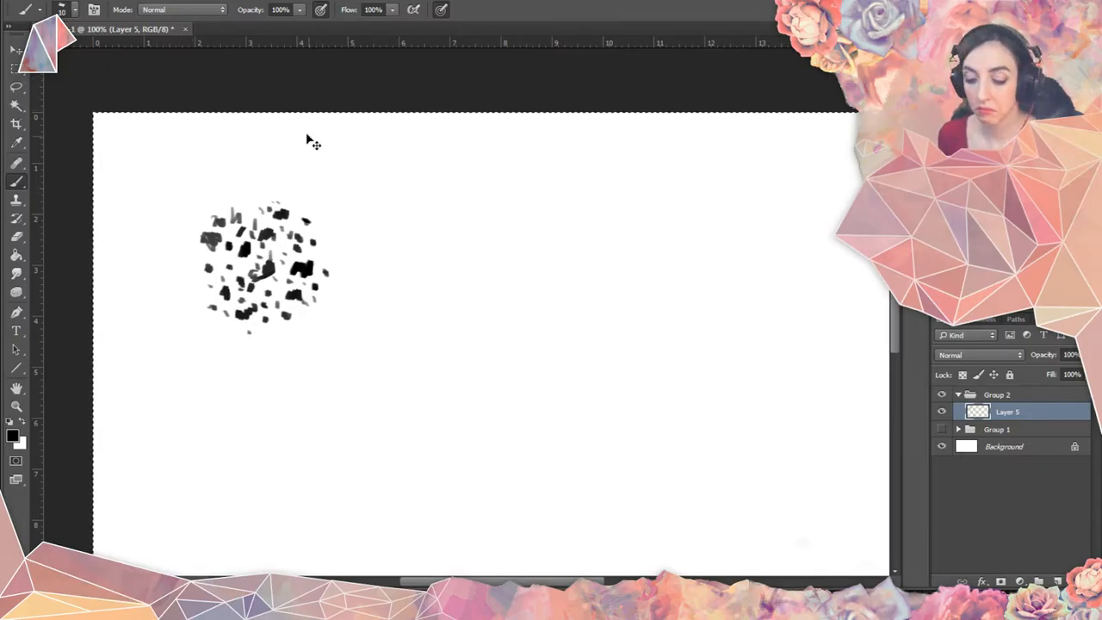
pyautogui.click(68, 2)
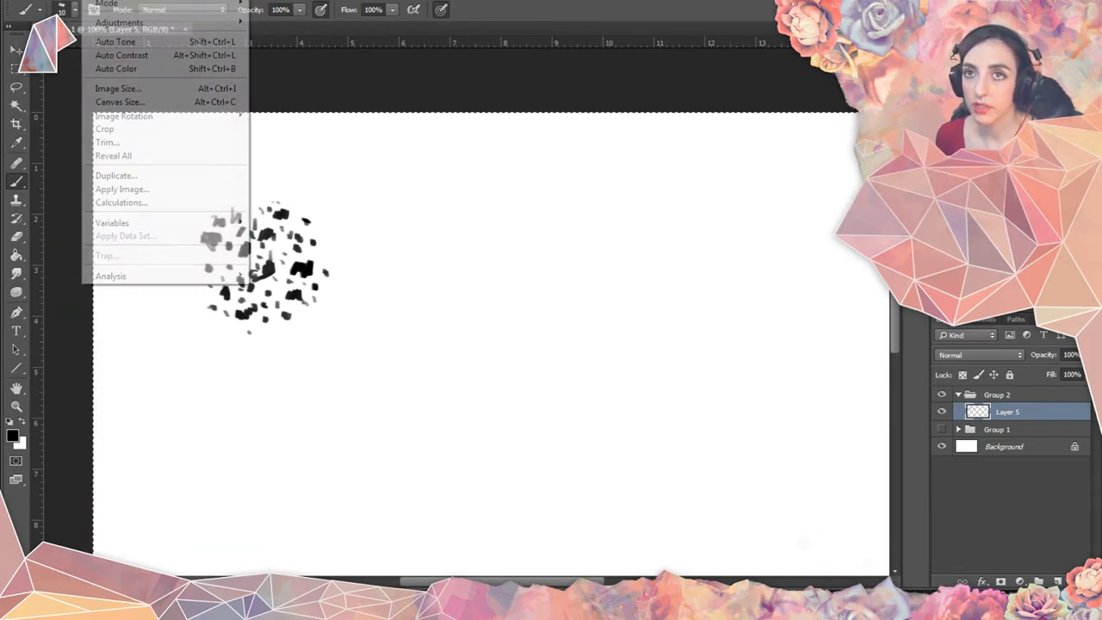
pyautogui.click(95, 2)
pyautogui.click(69, 2)
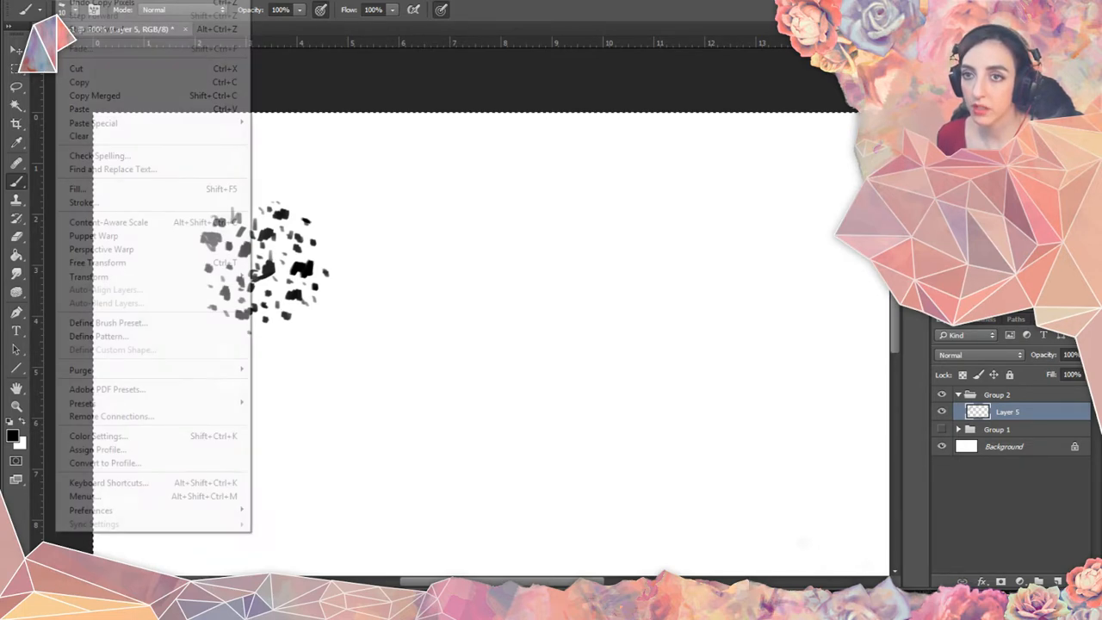
pyautogui.click(133, 325)
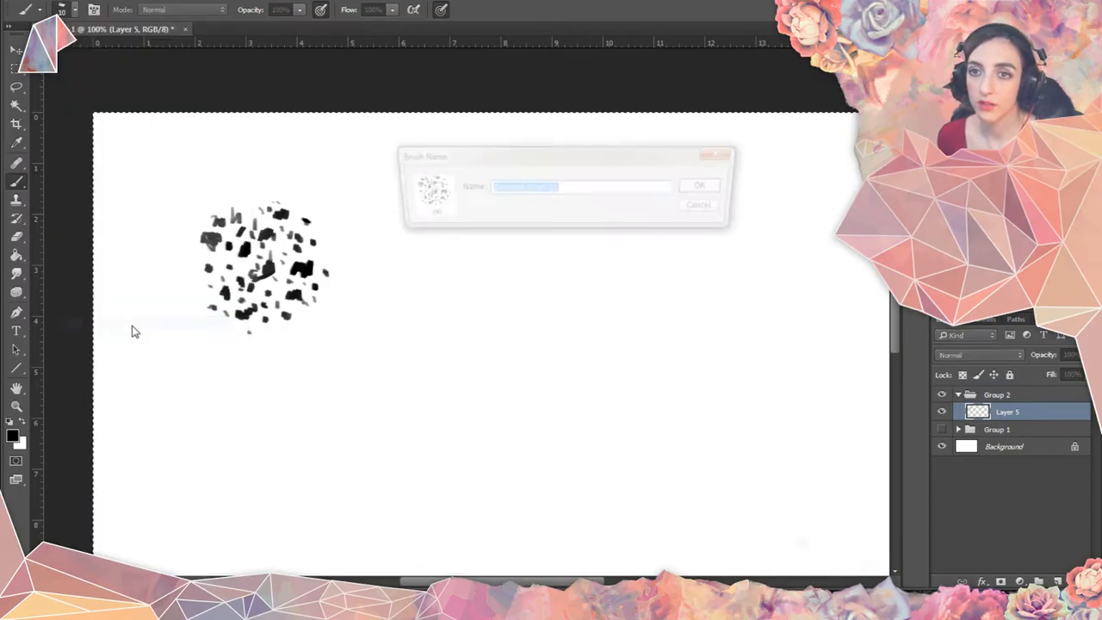
pyautogui.click(717, 188)
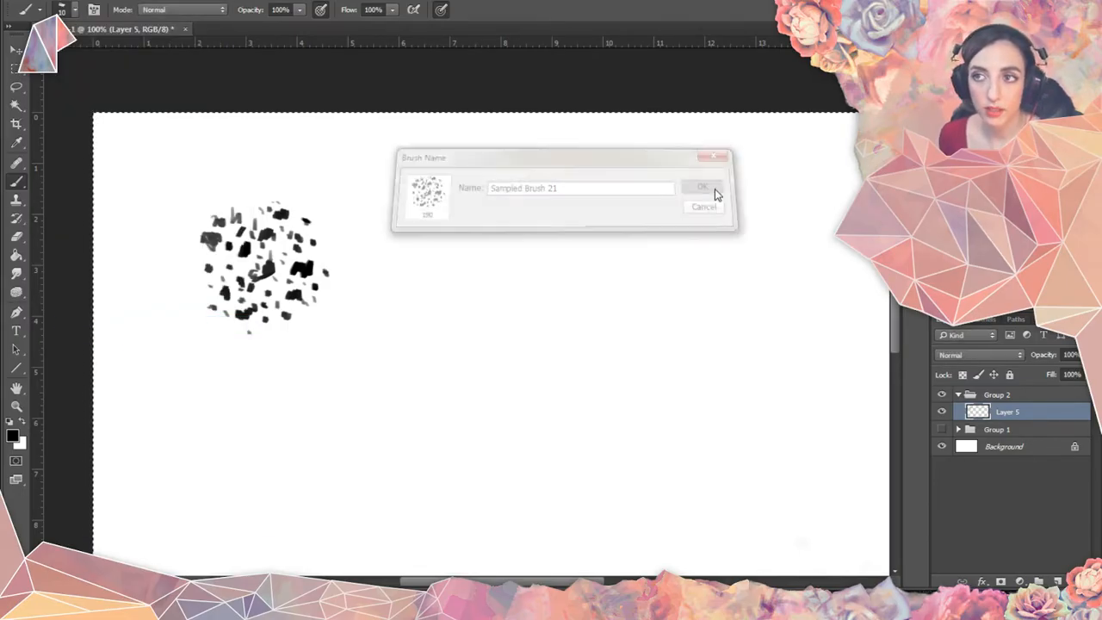
# Add a new layer above Layer 5 and paint a long wavy test stroke with the new speckled brush beside the cluster of marks.
pyautogui.click(1058, 581)
pyautogui.moveTo(340, 191)
pyautogui.mouseDown()
pyautogui.moveTo(288, 381)
pyautogui.moveTo(256, 412)
pyautogui.moveTo(259, 438)
pyautogui.moveTo(275, 388)
pyautogui.mouseUp()
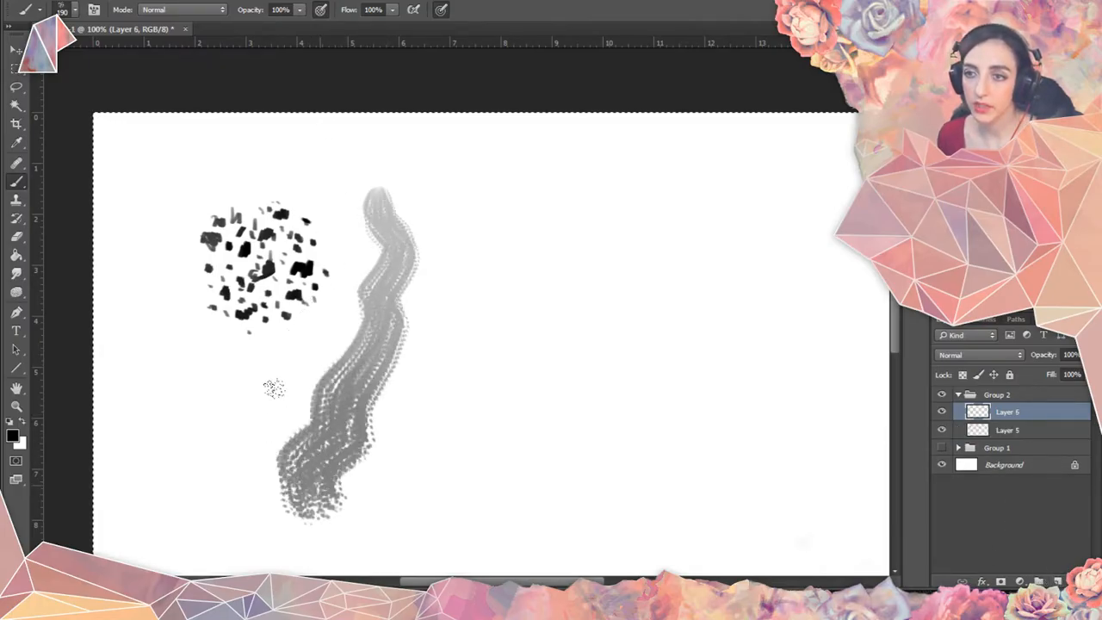
# Undo the wavy test stroke, and try long curved strokes with the speckled brush beside the cluster of marks, undoing each one.
pyautogui.hotkey('ctrl', 'z')
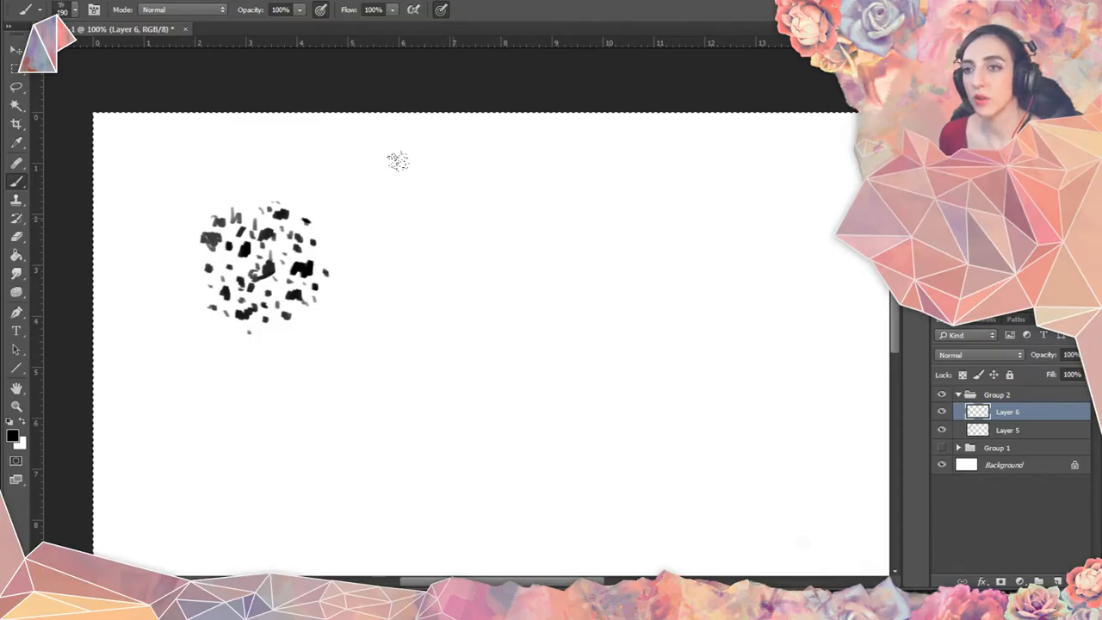
pyautogui.moveTo(439, 187)
pyautogui.mouseDown()
pyautogui.moveTo(451, 310)
pyautogui.moveTo(280, 475)
pyautogui.mouseUp()
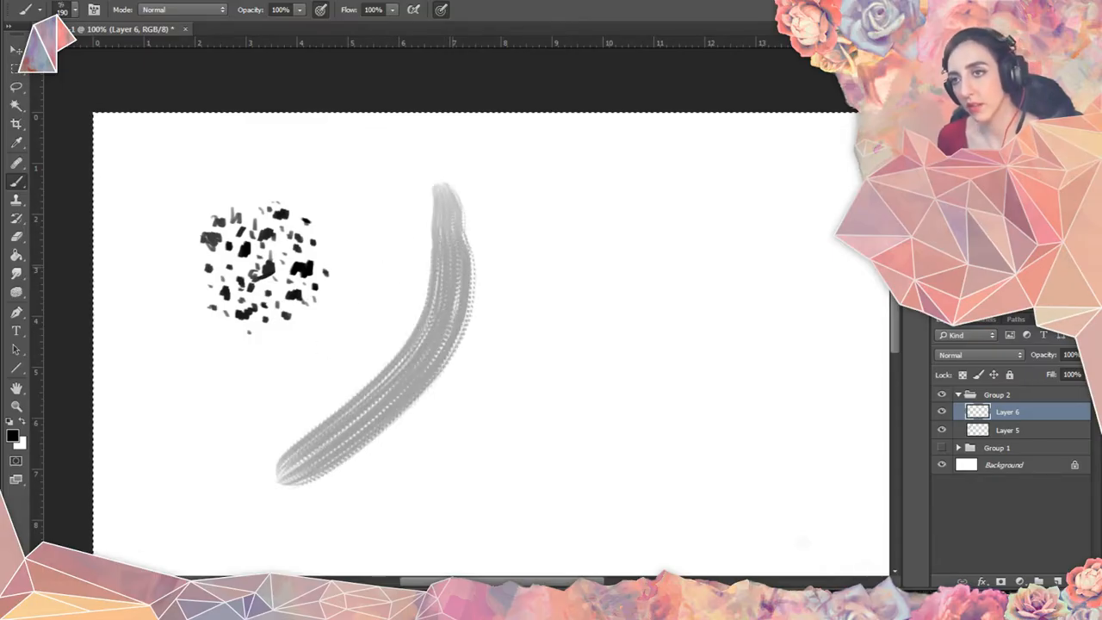
pyautogui.hotkey('ctrl', 'z')
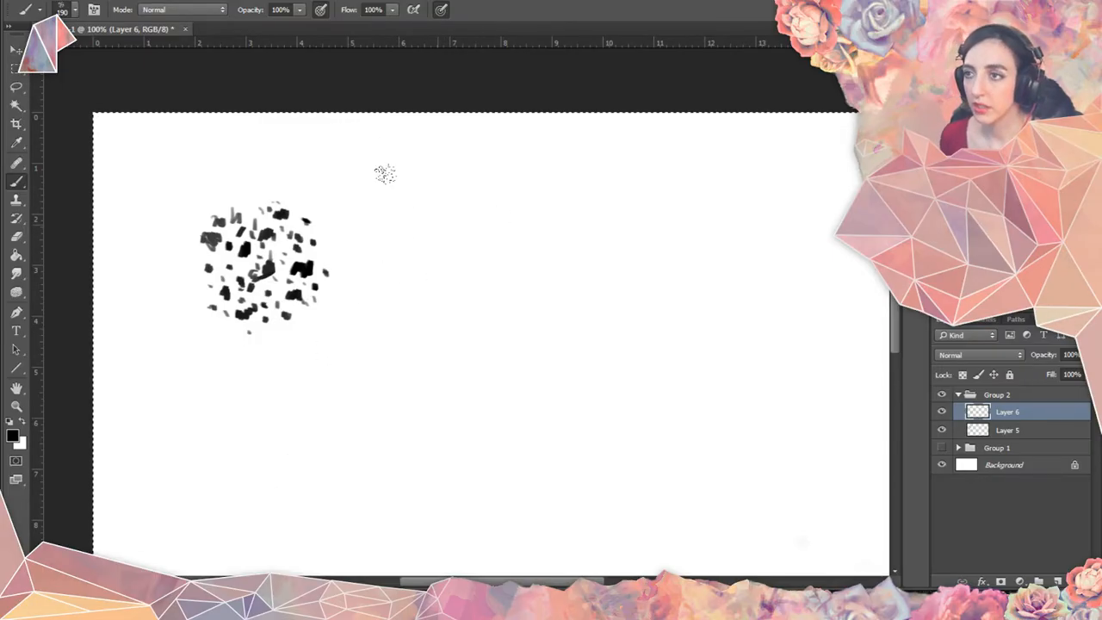
pyautogui.moveTo(386, 172)
pyautogui.mouseDown()
pyautogui.moveTo(389, 245)
pyautogui.moveTo(351, 331)
pyautogui.moveTo(202, 441)
pyautogui.mouseUp()
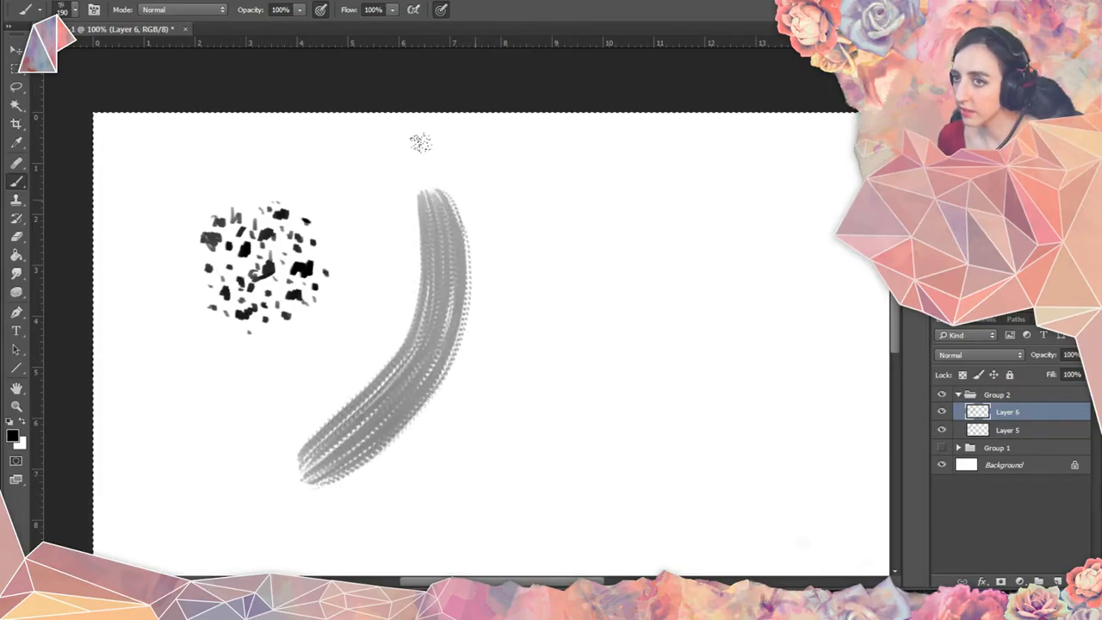
pyautogui.hotkey('ctrl', 'z')
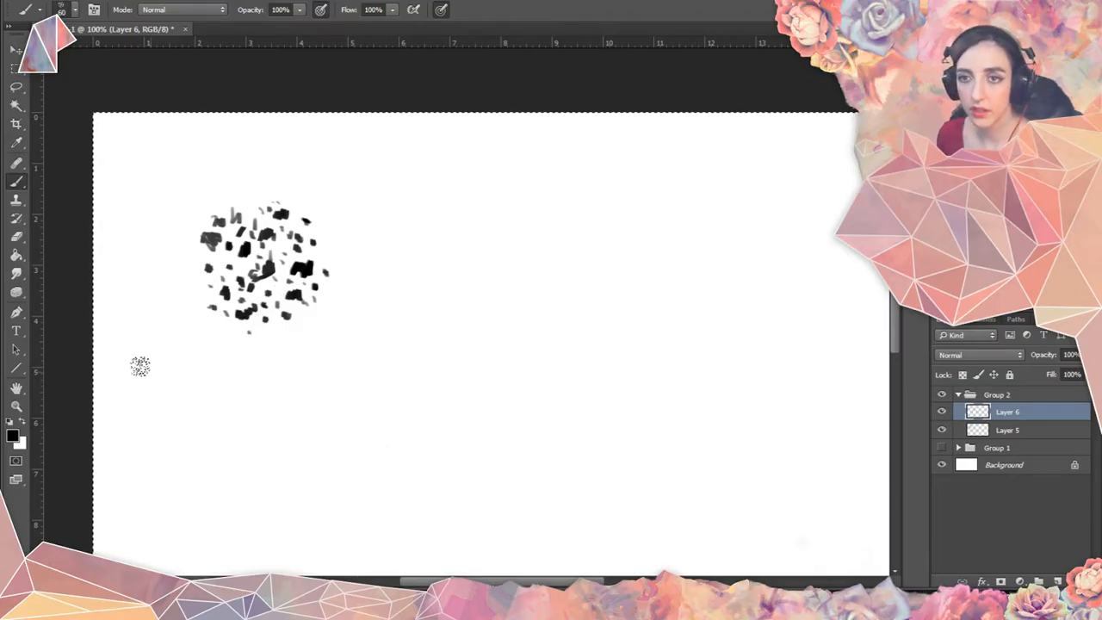
# Reduce the brush size to 60 px and paint a slightly curved vertical test stroke near the canvas's left edge, undoing the first tries.
pyautogui.moveTo(142, 446); pyautogui.dragTo(144, 329)
pyautogui.hotkey('ctrl', 'z')
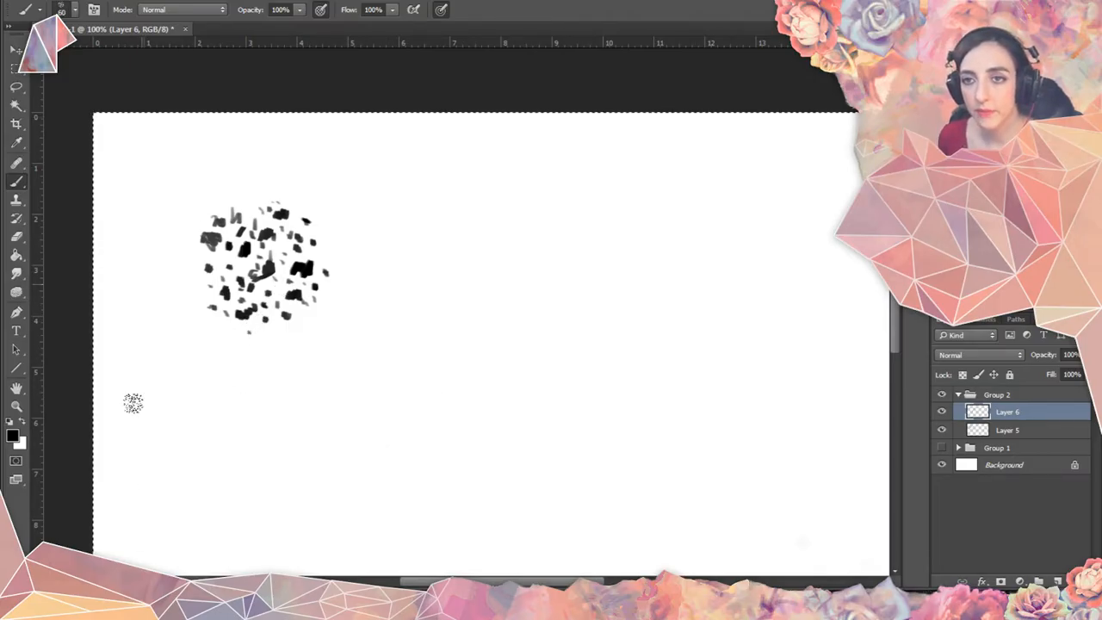
pyautogui.moveTo(142, 284); pyautogui.dragTo(143, 447)
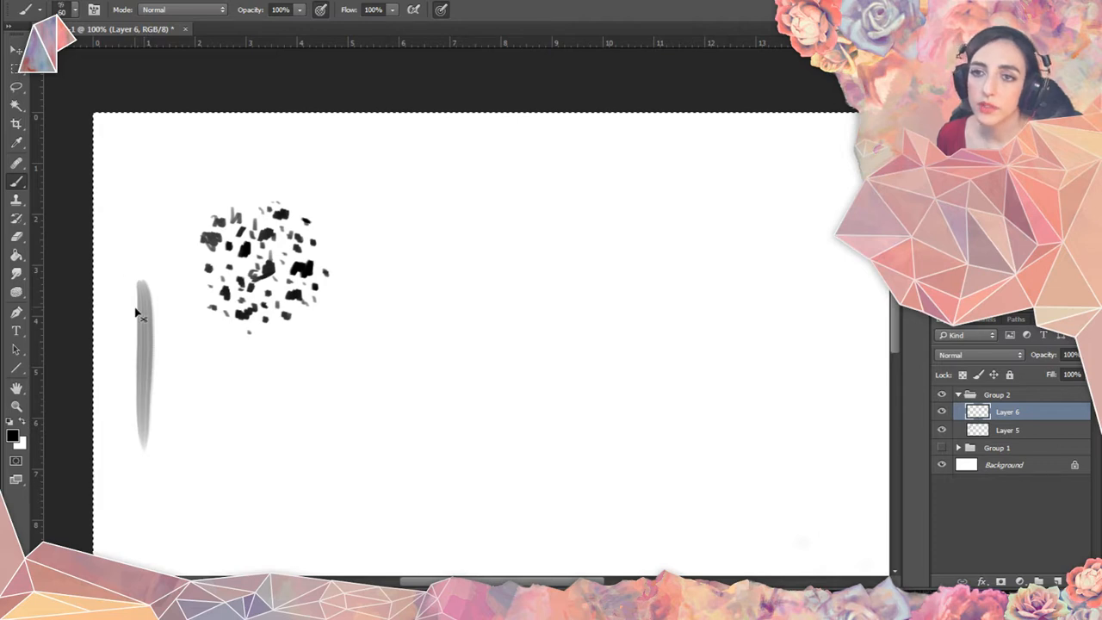
pyautogui.hotkey('ctrl', 'z')
pyautogui.moveTo(142, 262); pyautogui.dragTo(120, 512)
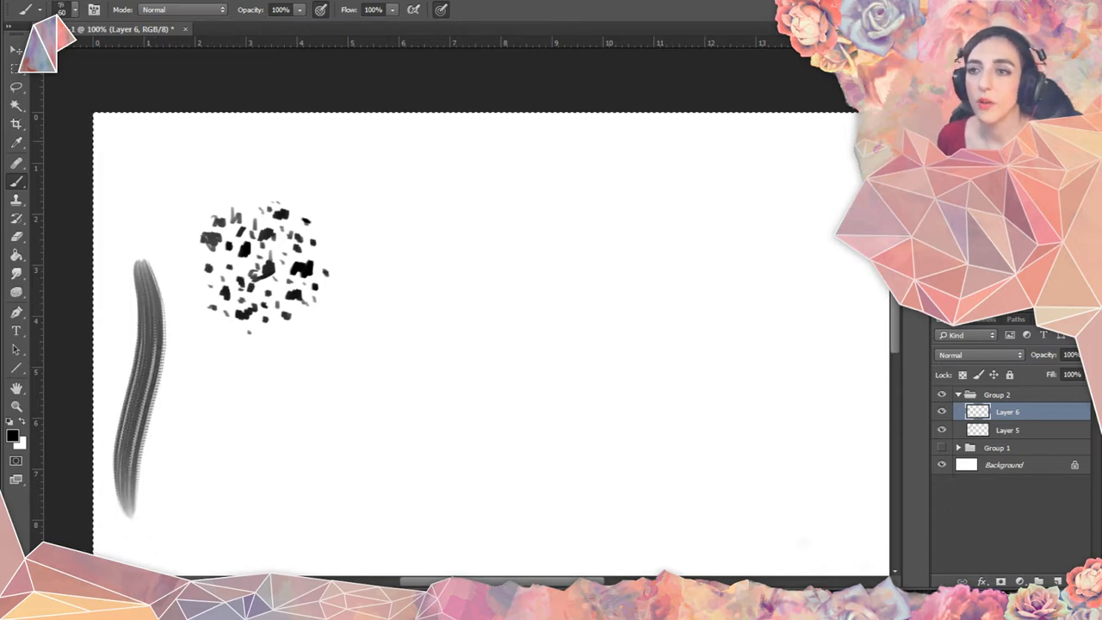
# Open the brush settings, try wider tip spacings of about 50 to 56%, and set the spacing to 5%.
pyautogui.press('F5')
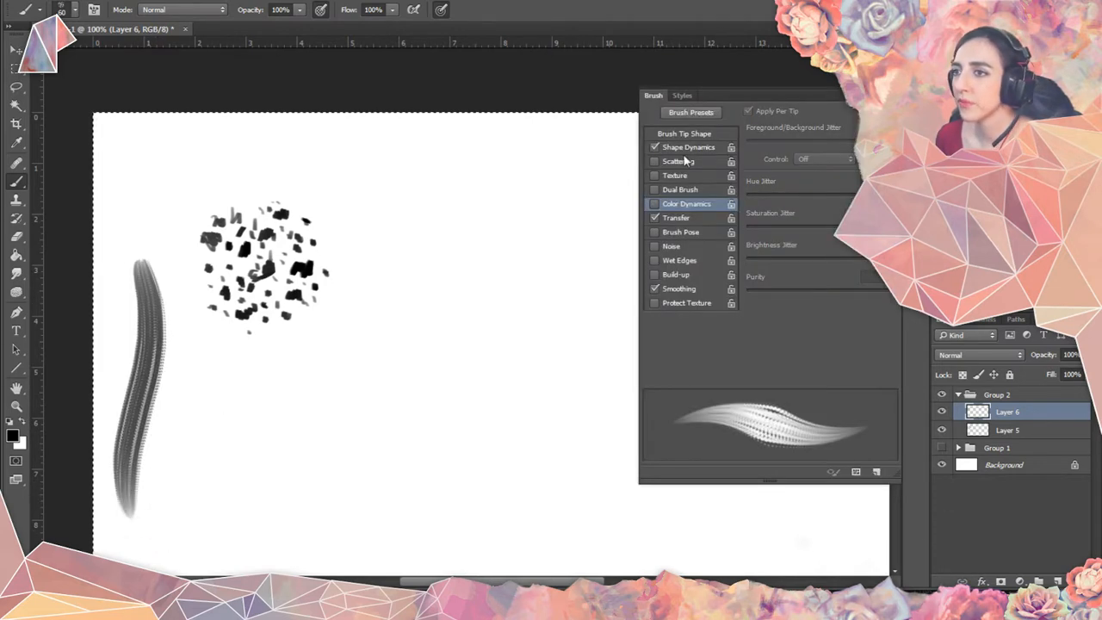
pyautogui.click(689, 146)
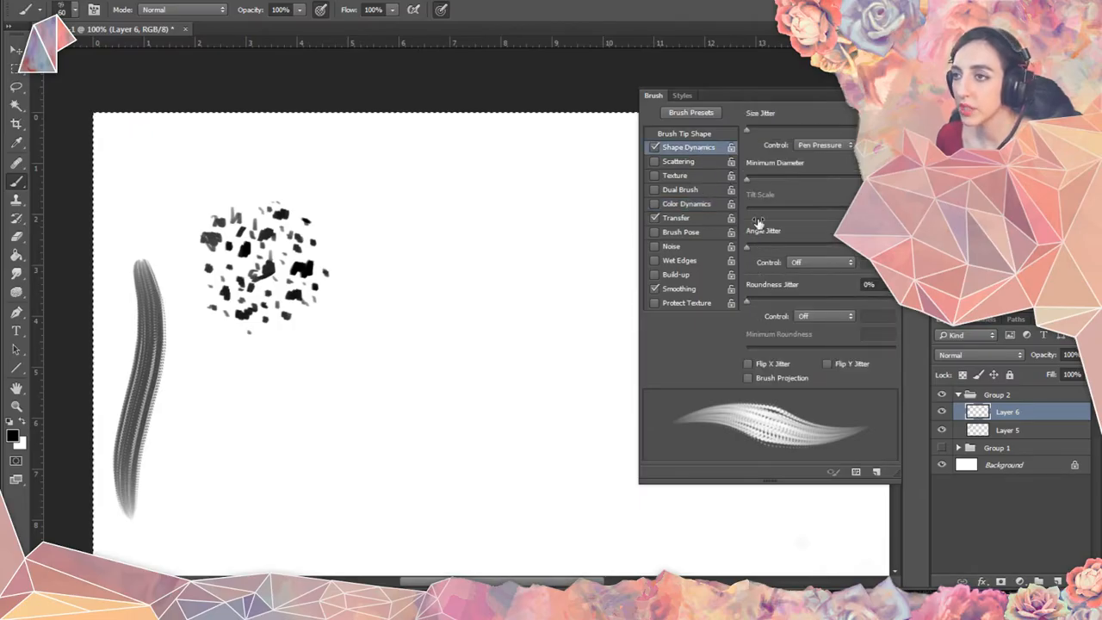
pyautogui.click(701, 136)
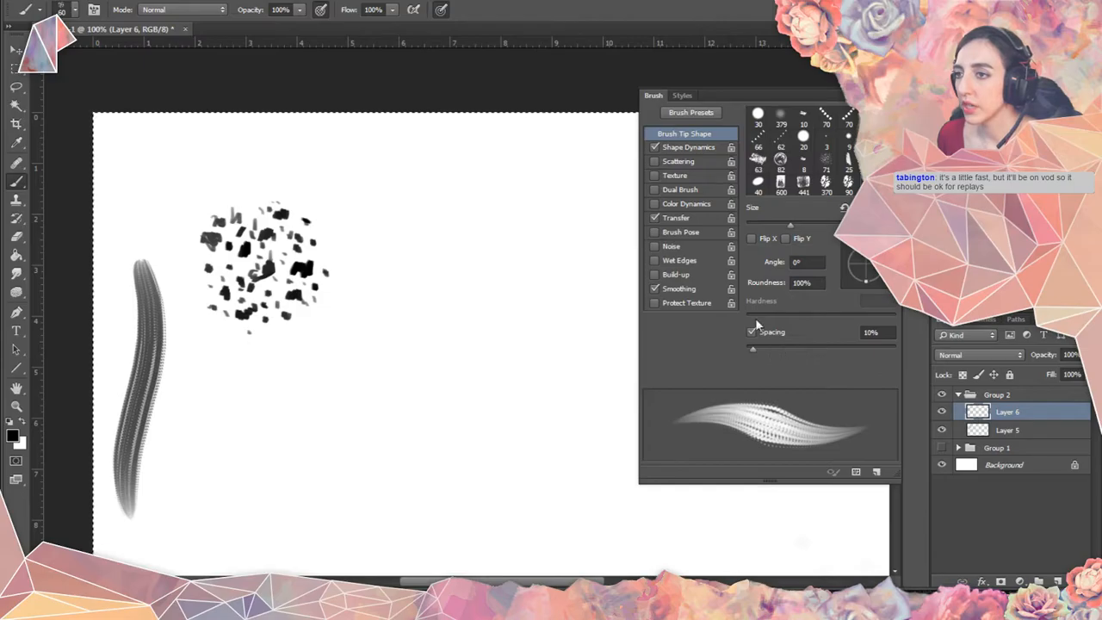
pyautogui.moveTo(754, 347)
pyautogui.mouseDown()
pyautogui.moveTo(796, 351)
pyautogui.moveTo(786, 351)
pyautogui.mouseUp()
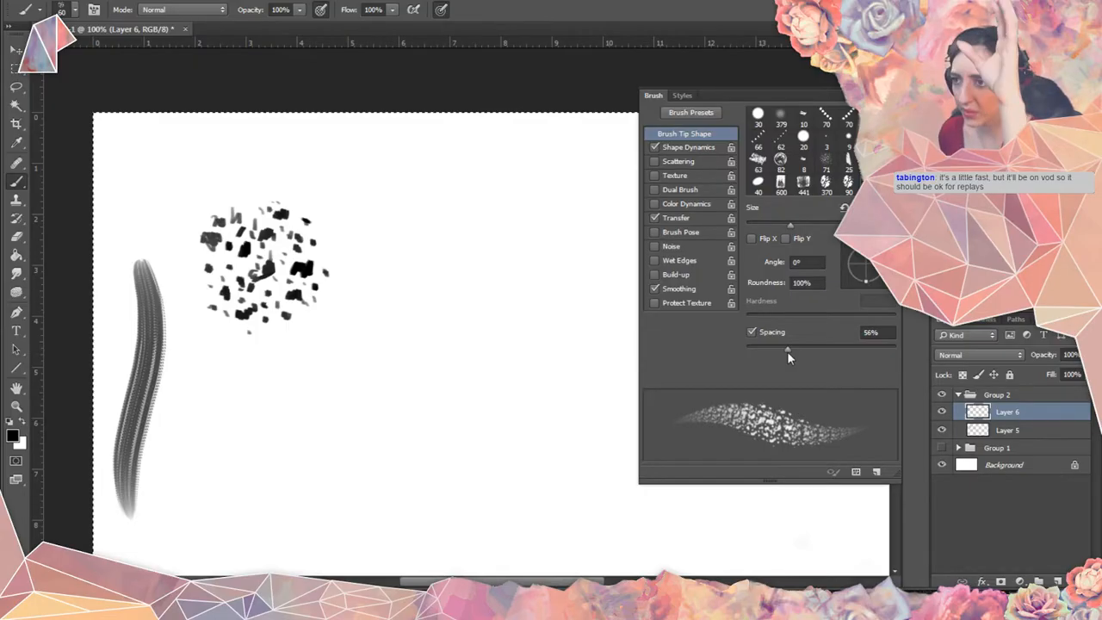
pyautogui.moveTo(787, 351)
pyautogui.mouseDown()
pyautogui.moveTo(806, 349)
pyautogui.moveTo(786, 351)
pyautogui.mouseUp()
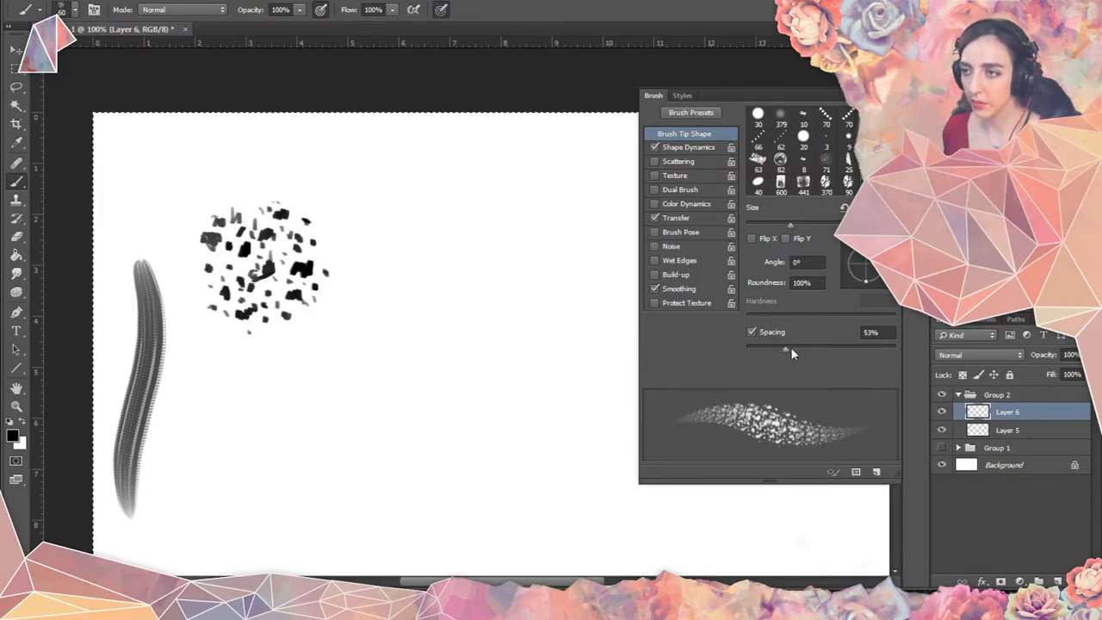
pyautogui.moveTo(786, 348); pyautogui.dragTo(749, 355)
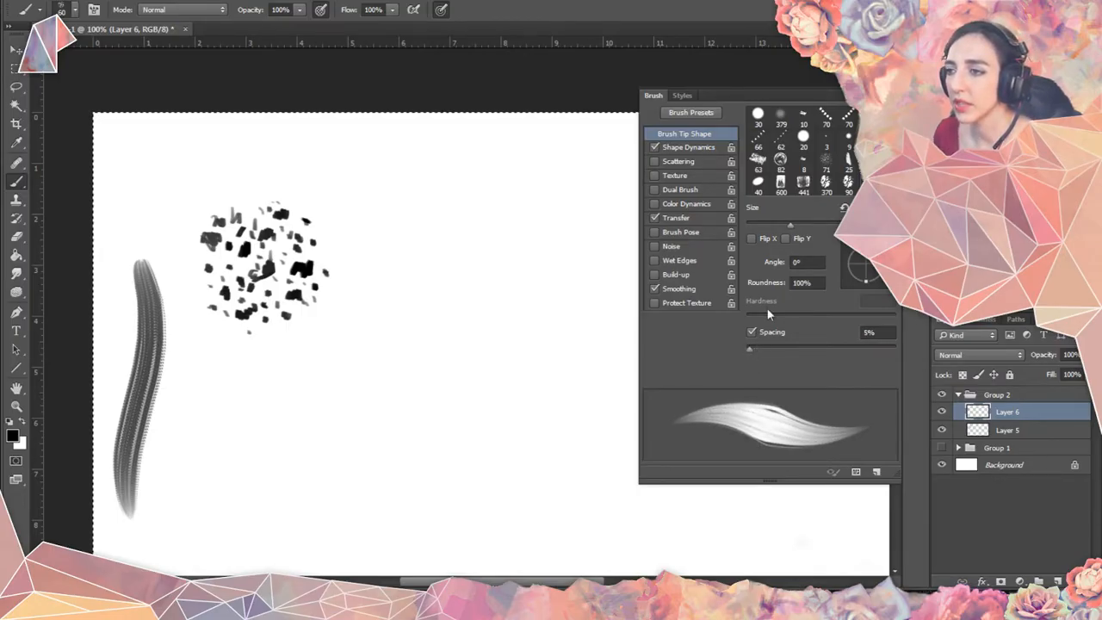
# In the Shape Dynamics settings, keep the size control on Pen Pressure and set the angle jitter control to Direction.
pyautogui.click(684, 148)
pyautogui.click(842, 146)
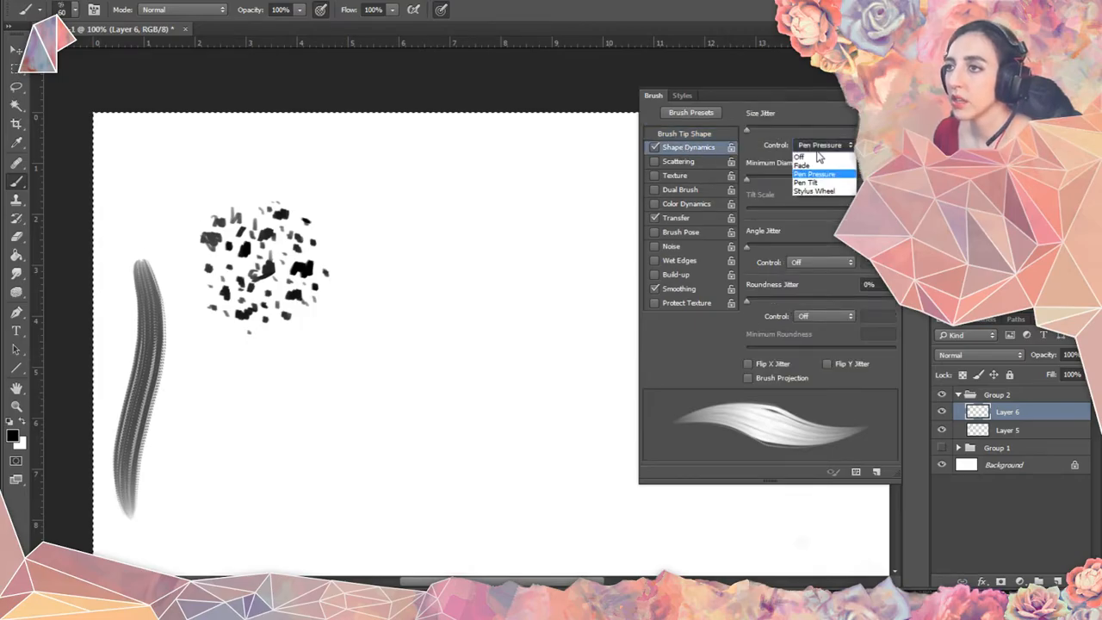
pyautogui.click(826, 123)
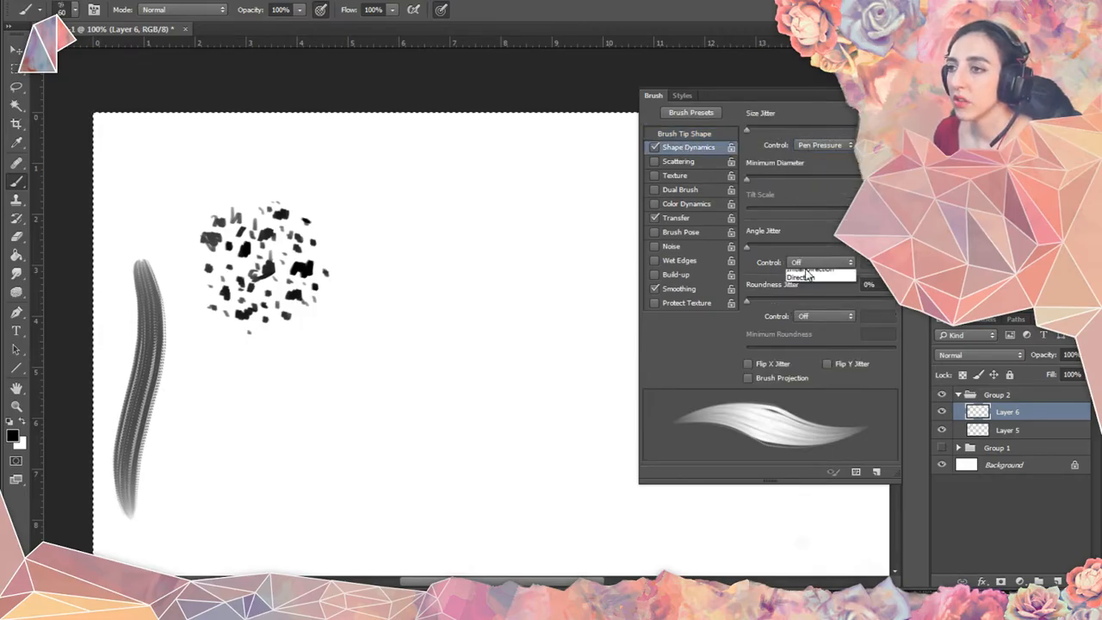
pyautogui.click(841, 263)
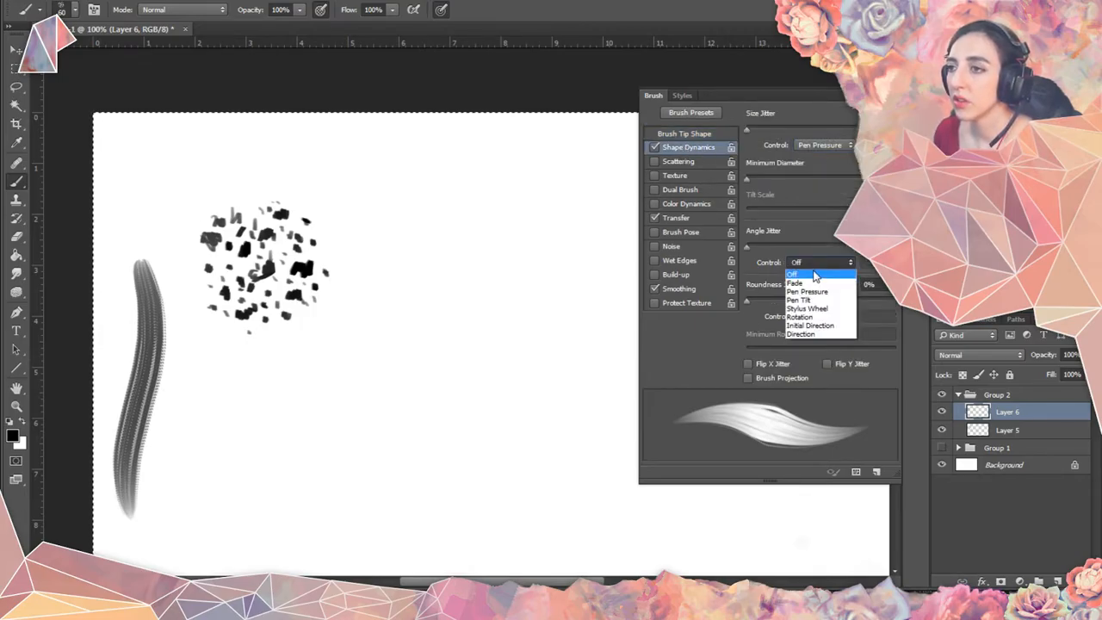
pyautogui.click(816, 334)
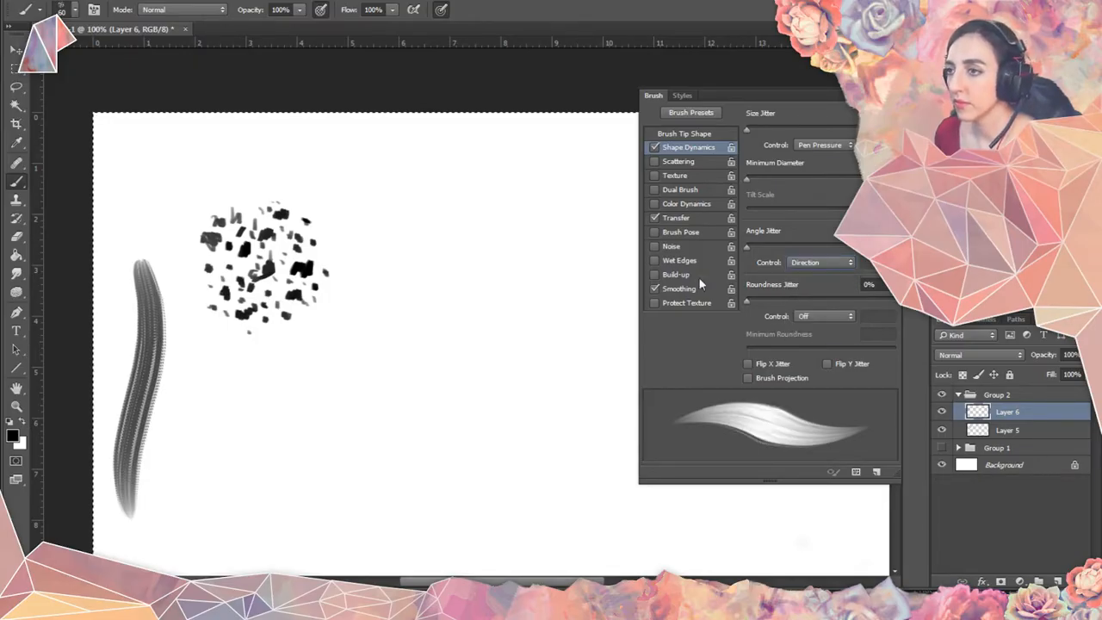
# Try the direction-controlled brush with several long curved strokes to the right of the cluster of marks, undoing each one.
pyautogui.moveTo(379, 138)
pyautogui.mouseDown()
pyautogui.moveTo(435, 226)
pyautogui.moveTo(452, 374)
pyautogui.moveTo(465, 378)
pyautogui.moveTo(400, 422)
pyautogui.mouseUp()
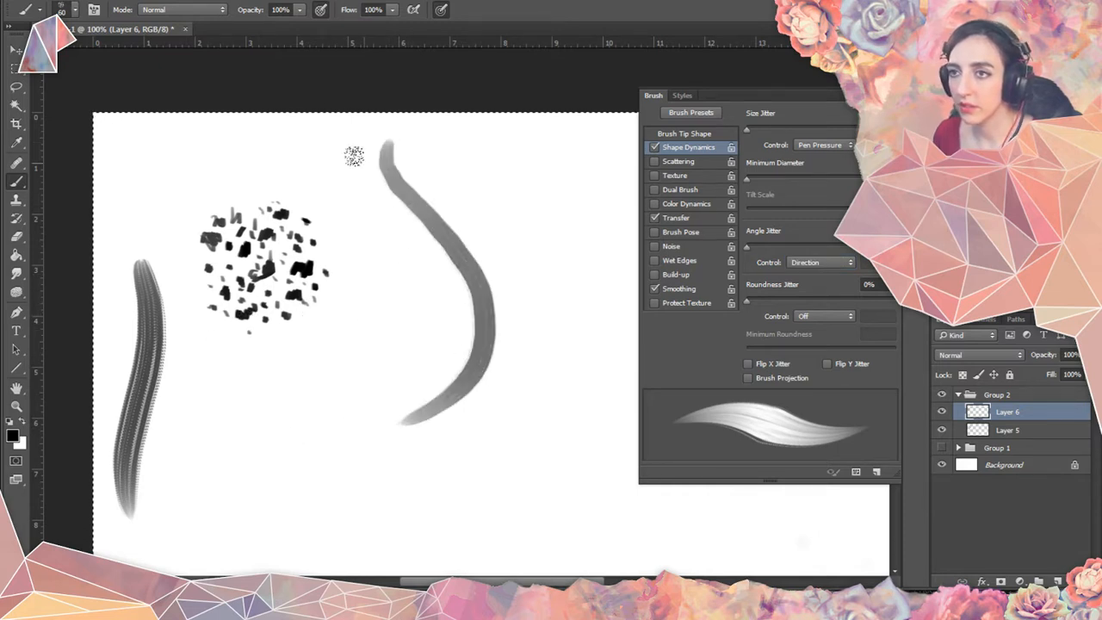
pyautogui.hotkey('ctrl', 'z')
pyautogui.moveTo(366, 152); pyautogui.dragTo(270, 487)
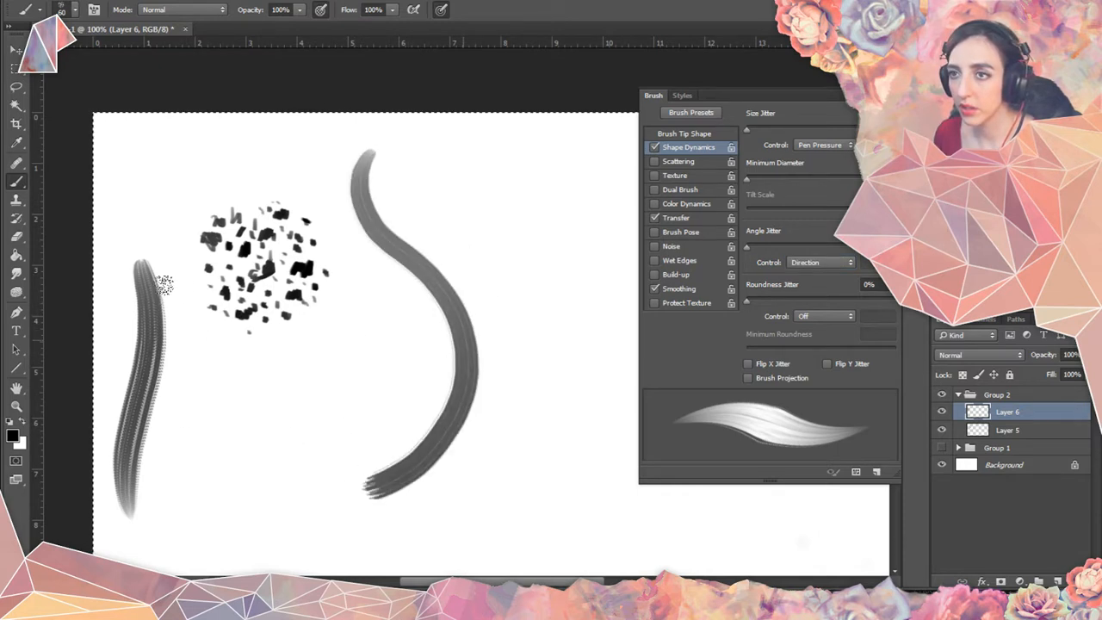
pyautogui.hotkey('ctrl', 'z')
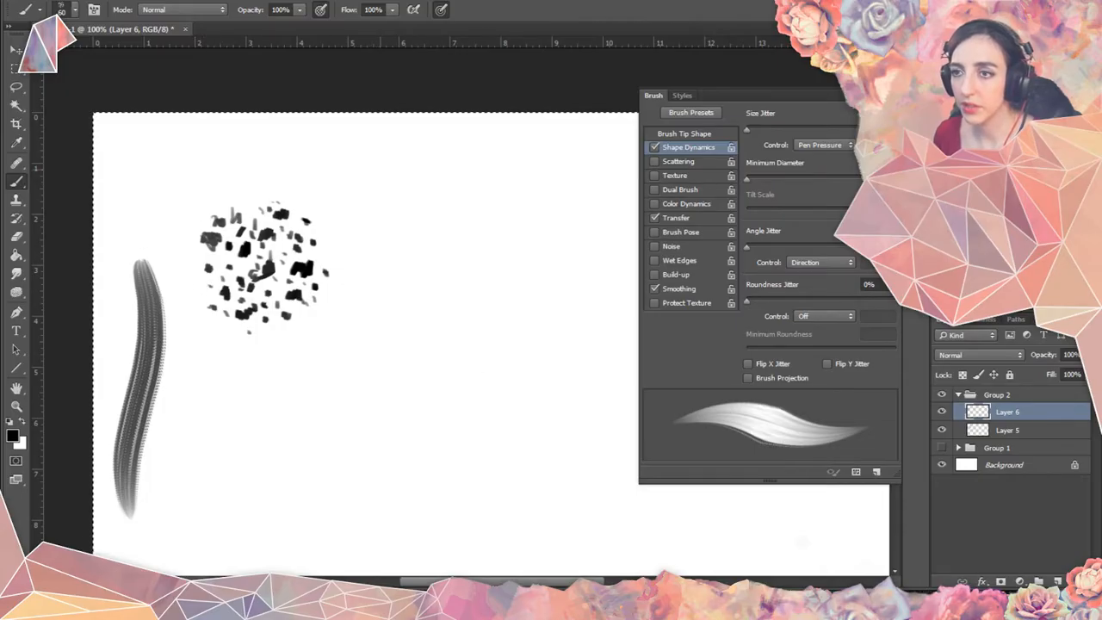
pyautogui.moveTo(370, 168)
pyautogui.mouseDown()
pyautogui.moveTo(381, 418)
pyautogui.moveTo(327, 504)
pyautogui.mouseUp()
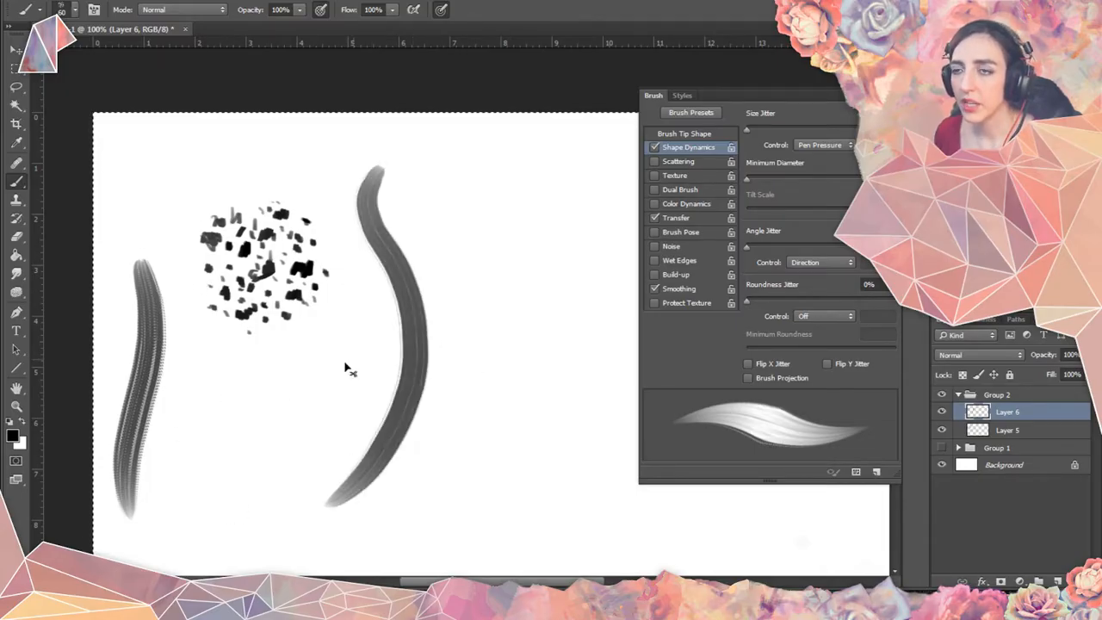
pyautogui.hotkey('ctrl', 'z')
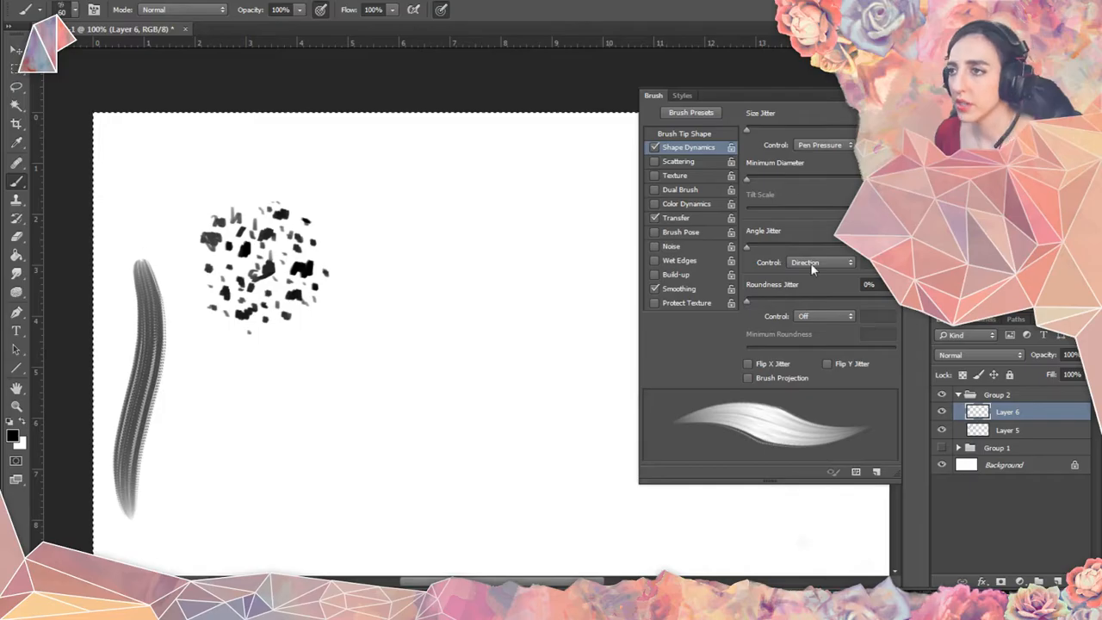
# Set the angle jitter control to Off and paint a comparison stroke just right of the first vertical stroke, undoing the first try.
pyautogui.click(809, 262)
pyautogui.click(809, 273)
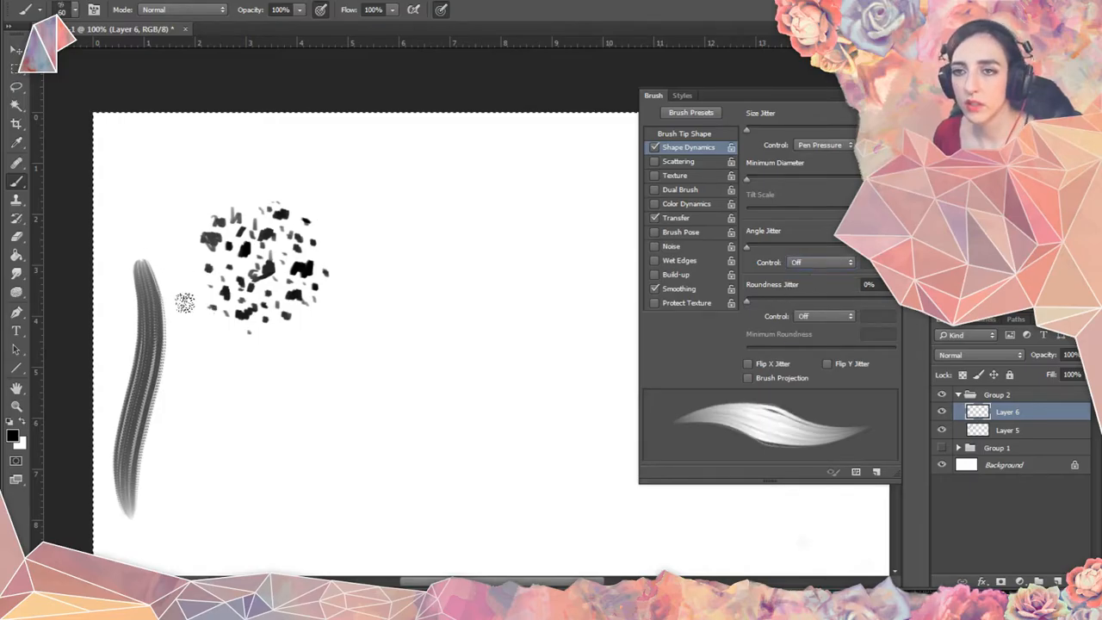
pyautogui.moveTo(188, 282)
pyautogui.mouseDown()
pyautogui.moveTo(192, 439)
pyautogui.moveTo(239, 568)
pyautogui.moveTo(212, 525)
pyautogui.mouseUp()
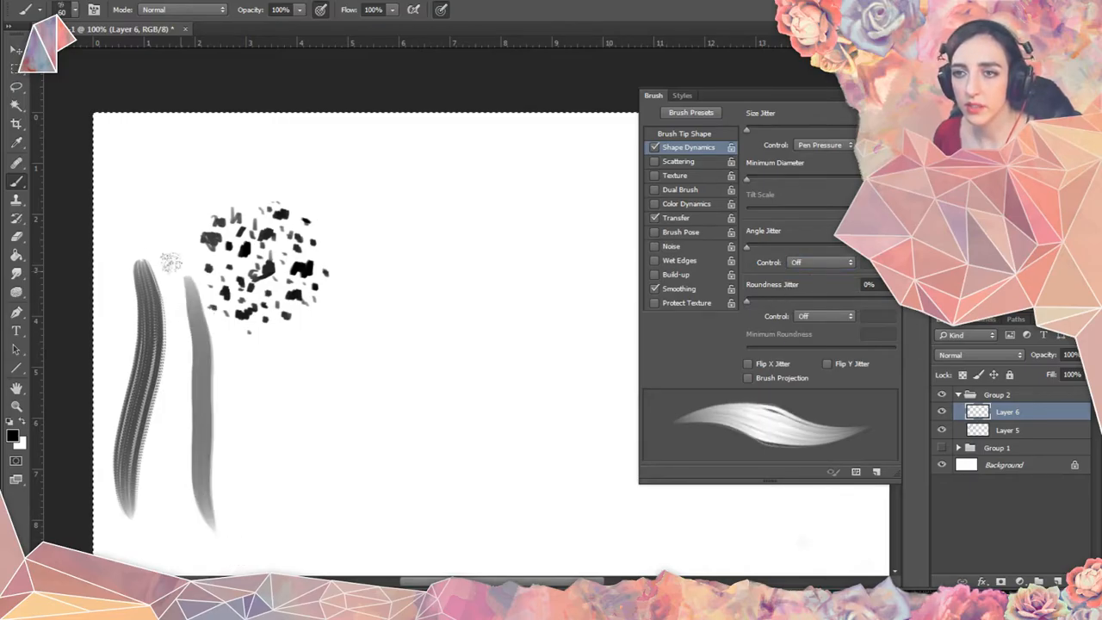
pyautogui.hotkey('ctrl', 'z')
pyautogui.moveTo(182, 270); pyautogui.dragTo(171, 517)
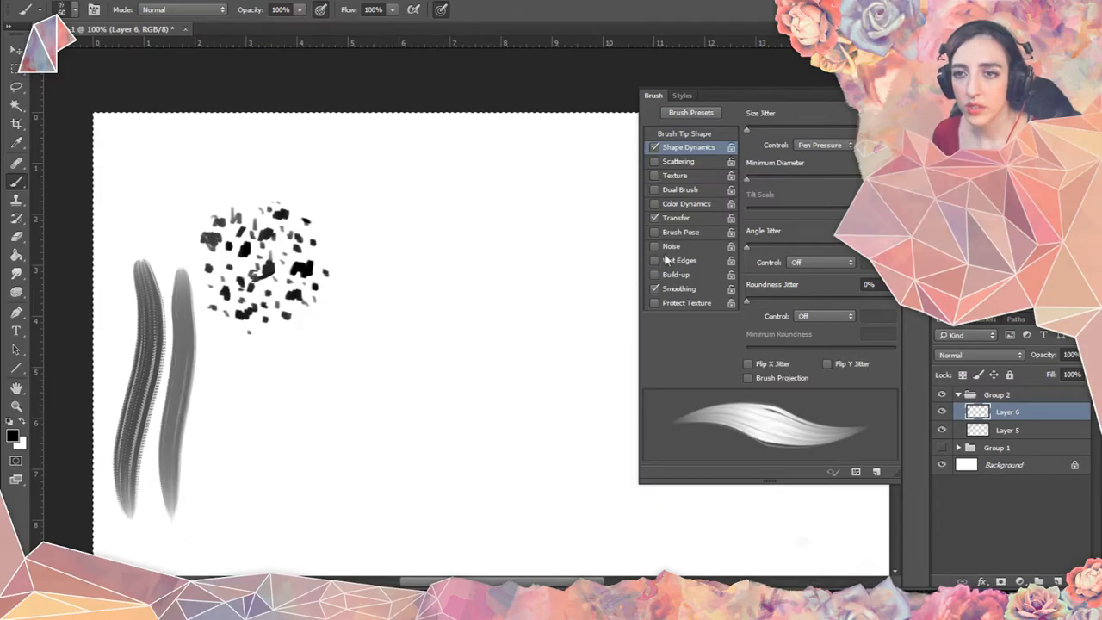
# Set the angle jitter control to Direction and paint a third vertical stroke directly below the cluster of marks.
pyautogui.click(809, 264)
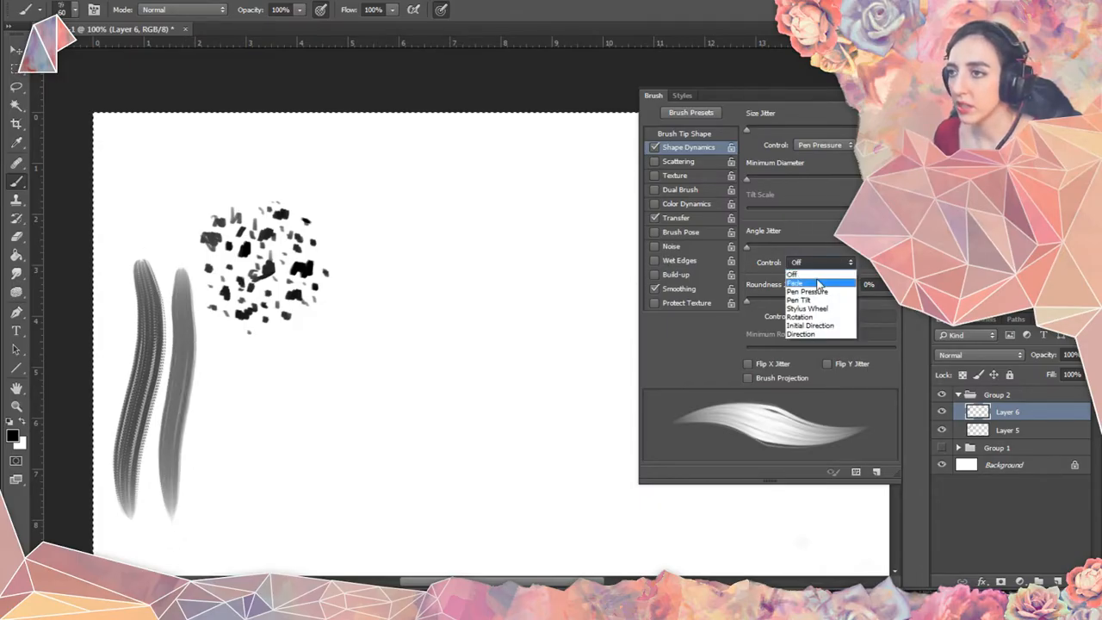
pyautogui.click(824, 332)
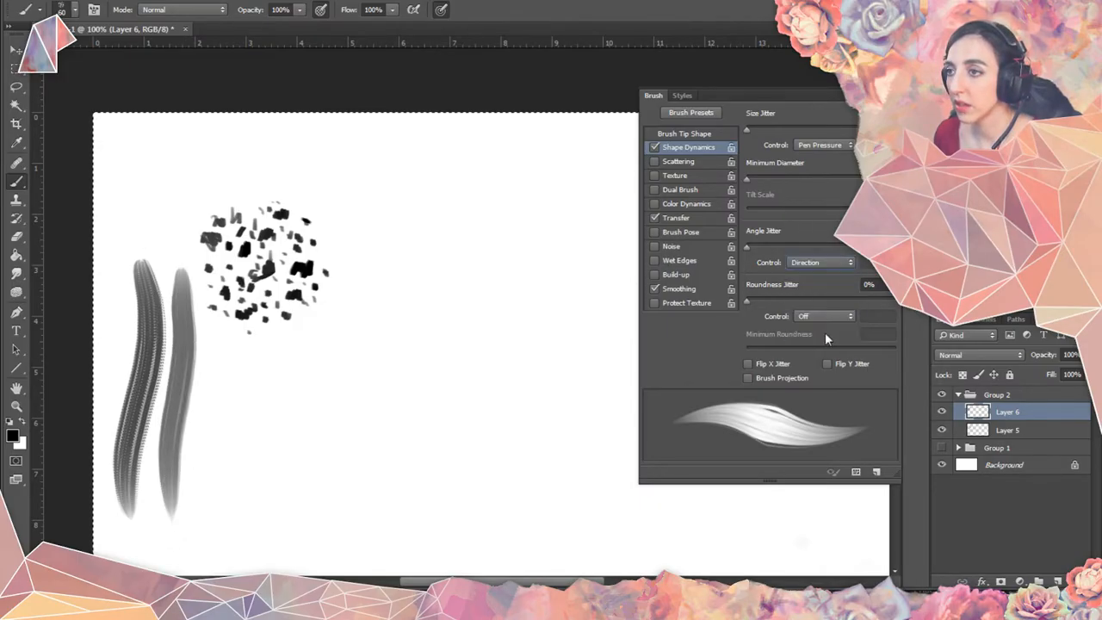
pyautogui.moveTo(232, 329); pyautogui.dragTo(234, 542)
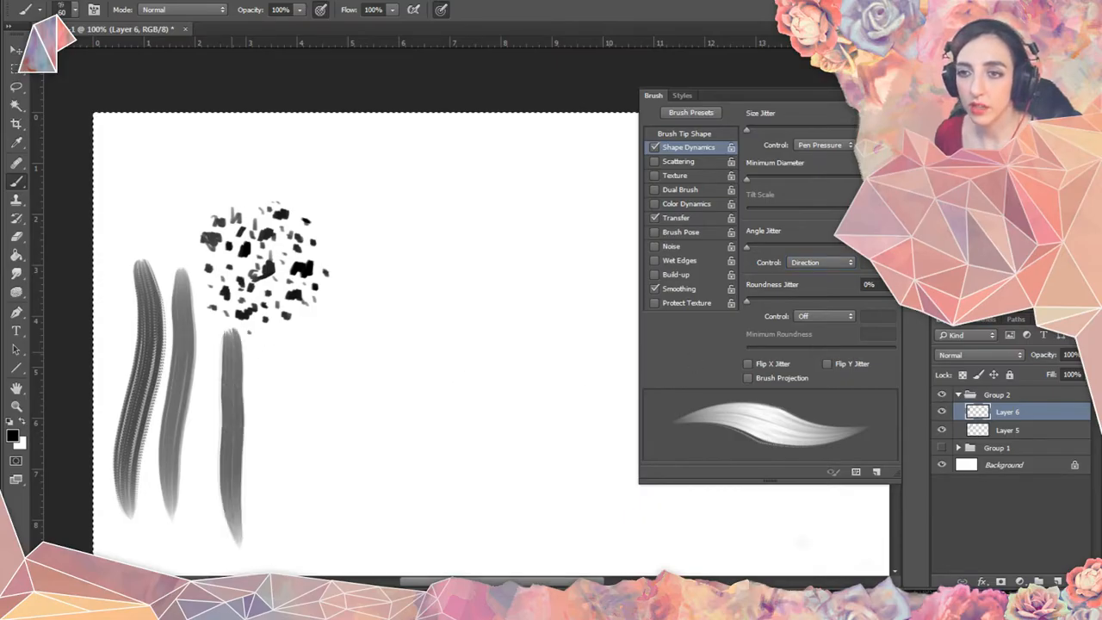
# Paint a fourth vertical stroke just right of the third one, undoing the long diagonal stroke and the other rejected tries.
pyautogui.moveTo(430, 222)
pyautogui.mouseDown()
pyautogui.moveTo(323, 354)
pyautogui.moveTo(387, 304)
pyautogui.moveTo(247, 462)
pyautogui.moveTo(228, 521)
pyautogui.mouseUp()
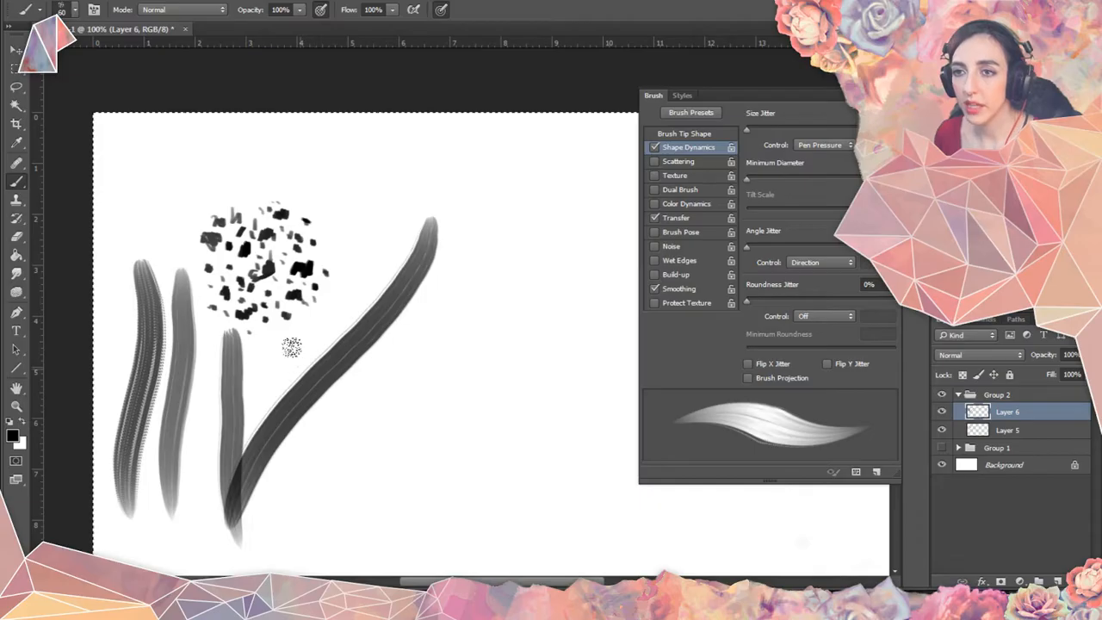
pyautogui.hotkey('ctrl', 'z')
pyautogui.moveTo(291, 340); pyautogui.dragTo(300, 526)
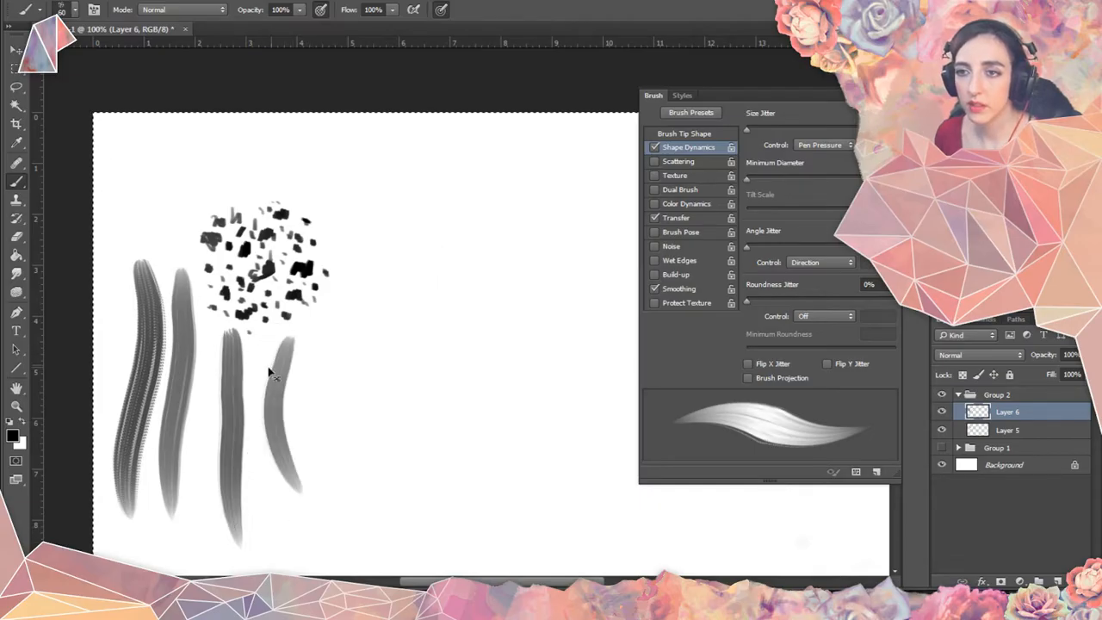
pyautogui.hotkey('ctrl', 'z')
pyautogui.moveTo(274, 340)
pyautogui.mouseDown()
pyautogui.moveTo(258, 506)
pyautogui.moveTo(267, 516)
pyautogui.mouseUp()
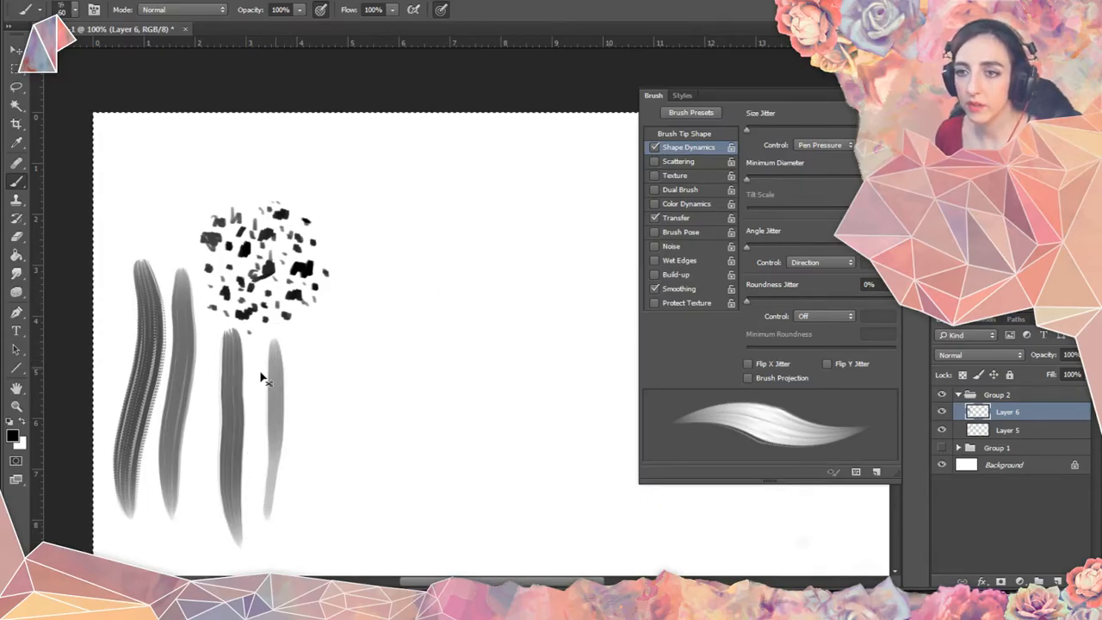
pyautogui.hotkey('ctrl', 'z')
pyautogui.moveTo(269, 337); pyautogui.dragTo(267, 514)
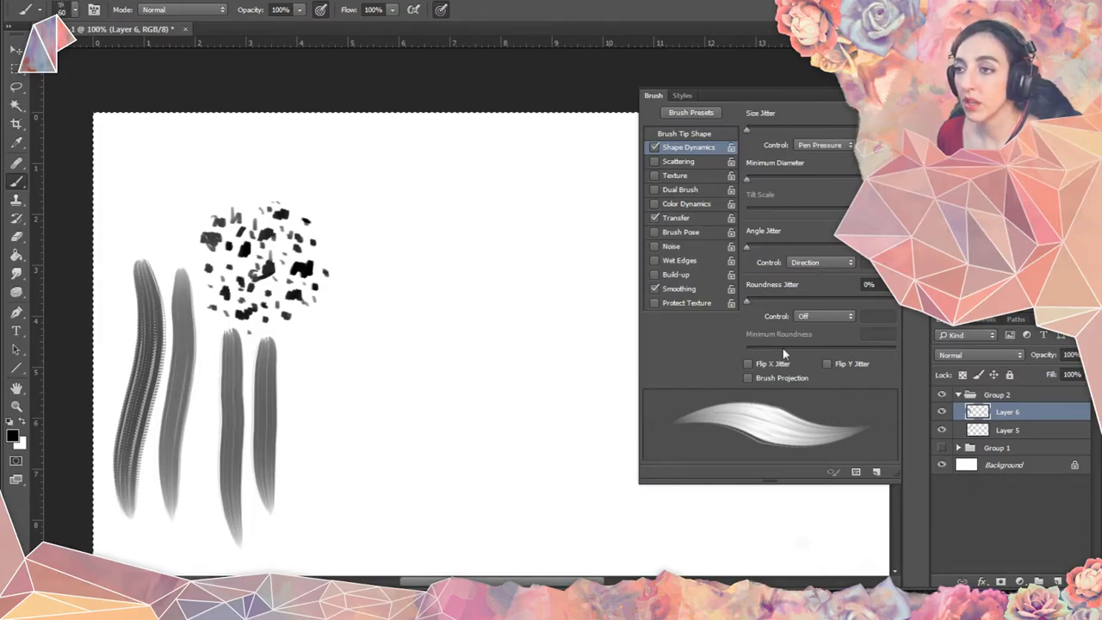
# Enable Brush Projection for the brush, and try it with a long stroke right of the cluster of marks before undoing that stroke.
pyautogui.click(748, 378)
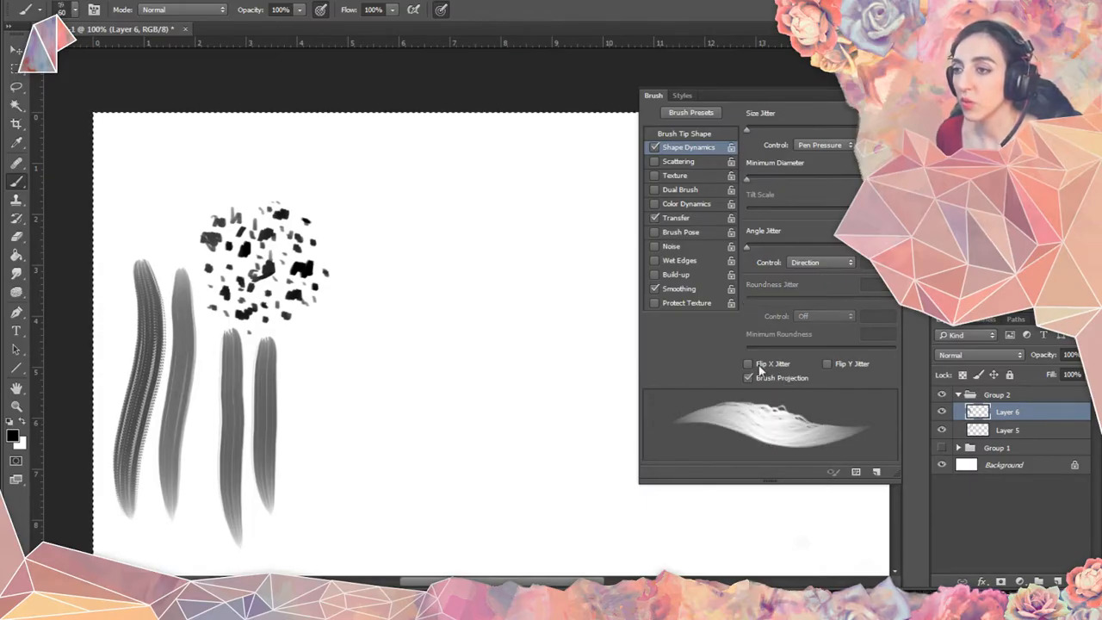
pyautogui.moveTo(378, 187)
pyautogui.mouseDown()
pyautogui.moveTo(393, 238)
pyautogui.moveTo(359, 318)
pyautogui.moveTo(321, 352)
pyautogui.moveTo(321, 443)
pyautogui.moveTo(353, 486)
pyautogui.mouseUp()
pyautogui.hotkey('ctrl', 'z')
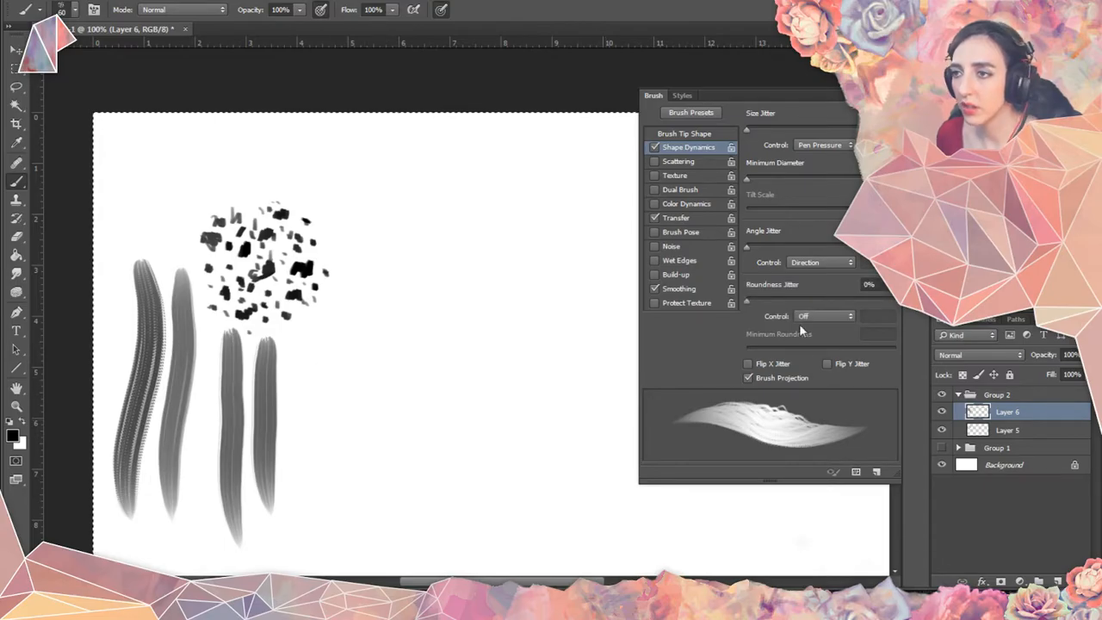
# Set the angle jitter control to Off and paint one long curved stroke right of the cluster of marks, undoing the extra tries.
pyautogui.click(816, 260)
pyautogui.click(815, 260)
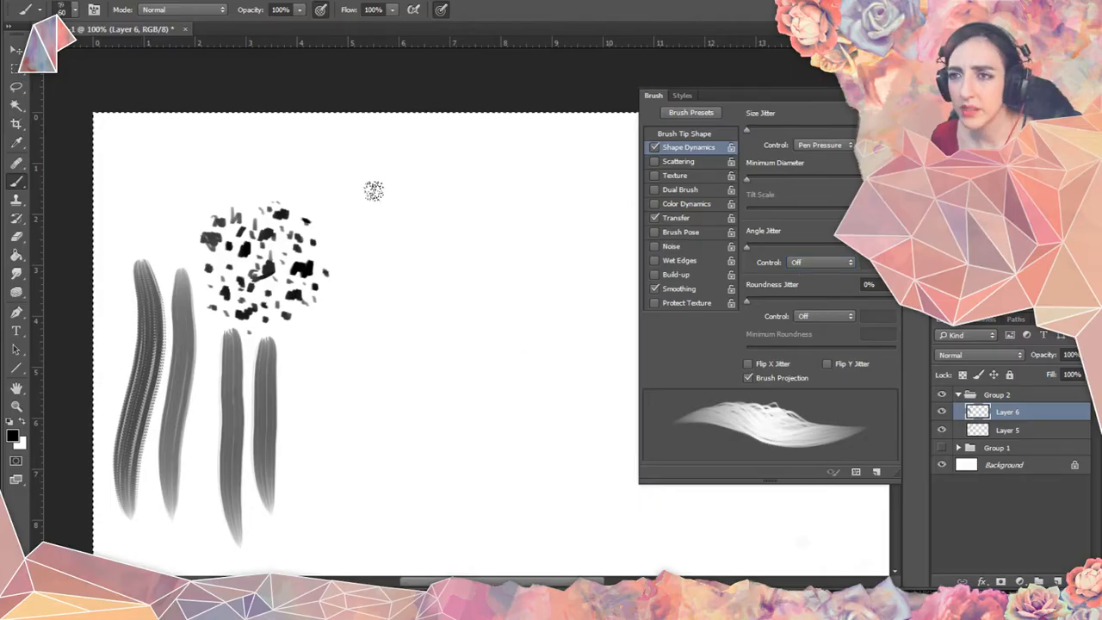
pyautogui.moveTo(372, 190)
pyautogui.mouseDown()
pyautogui.moveTo(459, 288)
pyautogui.moveTo(448, 349)
pyautogui.moveTo(361, 390)
pyautogui.moveTo(352, 533)
pyautogui.moveTo(387, 542)
pyautogui.mouseUp()
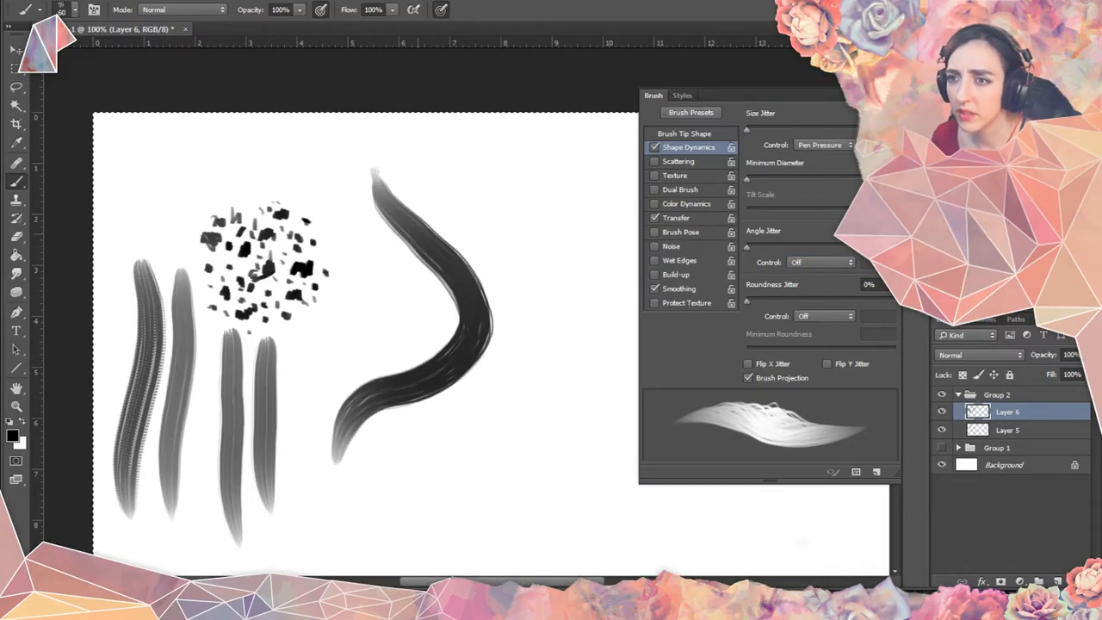
pyautogui.moveTo(387, 211)
pyautogui.mouseDown()
pyautogui.moveTo(406, 295)
pyautogui.moveTo(338, 386)
pyautogui.moveTo(347, 474)
pyautogui.mouseUp()
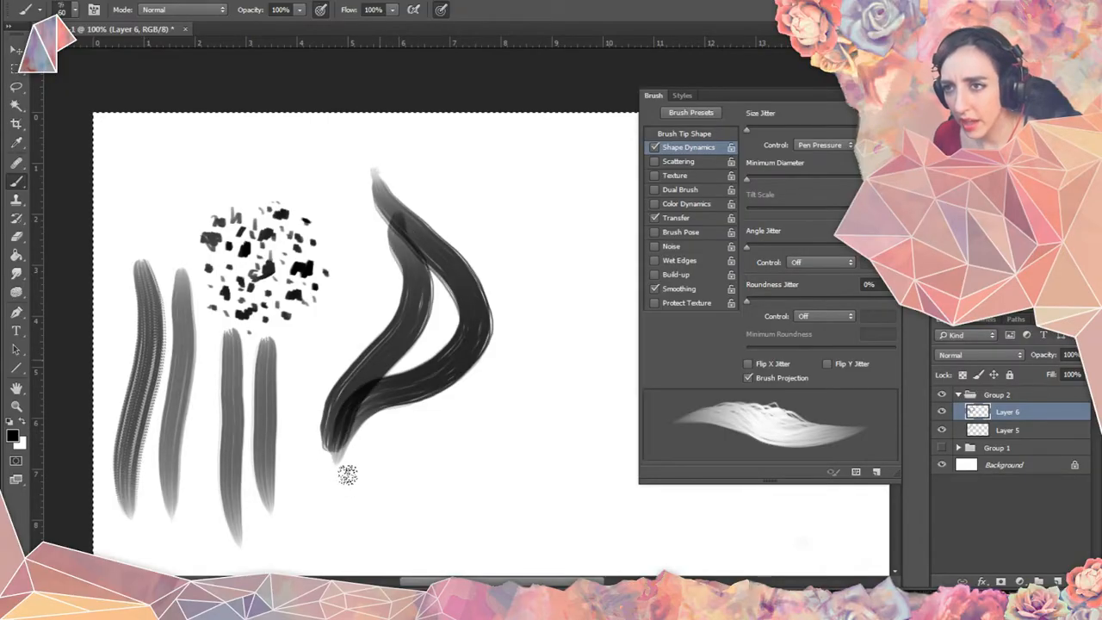
pyautogui.hotkey('ctrl', 'z')
pyautogui.moveTo(392, 288)
pyautogui.mouseDown()
pyautogui.moveTo(314, 396)
pyautogui.moveTo(311, 479)
pyautogui.moveTo(379, 443)
pyautogui.mouseUp()
pyautogui.hotkey('ctrl', 'z')
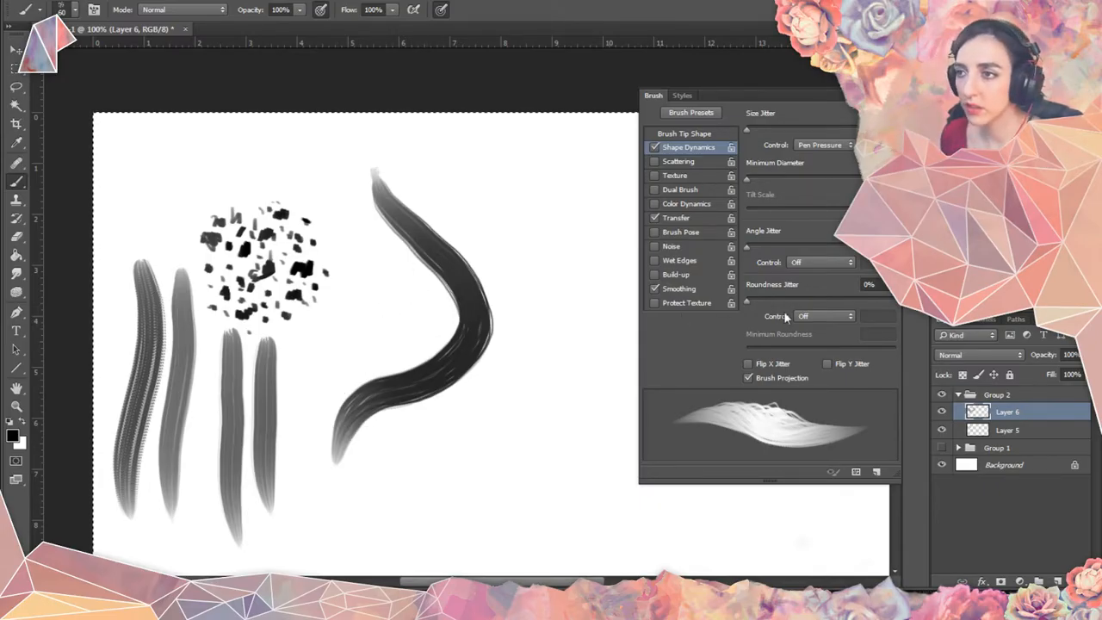
# Disable Brush Projection, hide the brush settings, and block in a black eyebrow and eye shape right of the curved stroke.
pyautogui.click(748, 377)
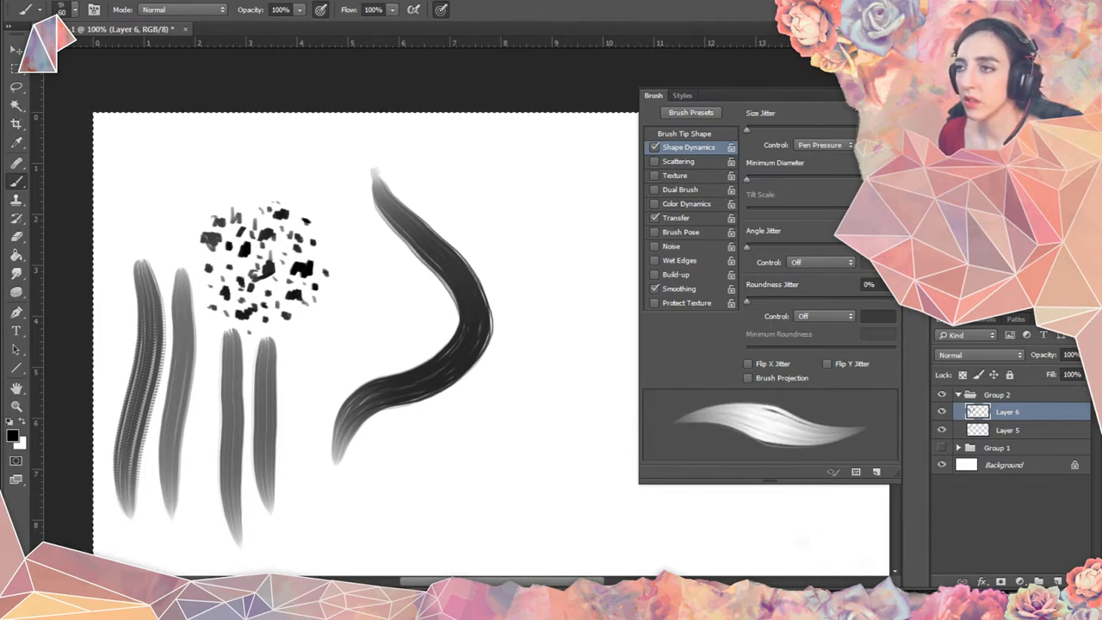
pyautogui.press('F5')
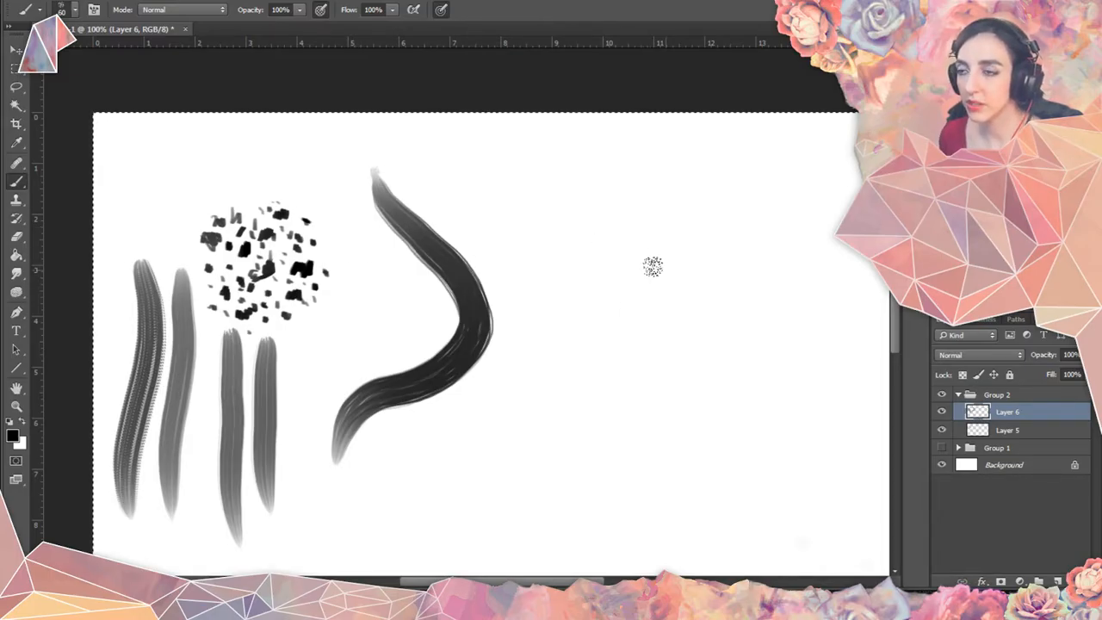
pyautogui.moveTo(620, 296)
pyautogui.mouseDown()
pyautogui.moveTo(637, 275)
pyautogui.moveTo(713, 245)
pyautogui.mouseUp()
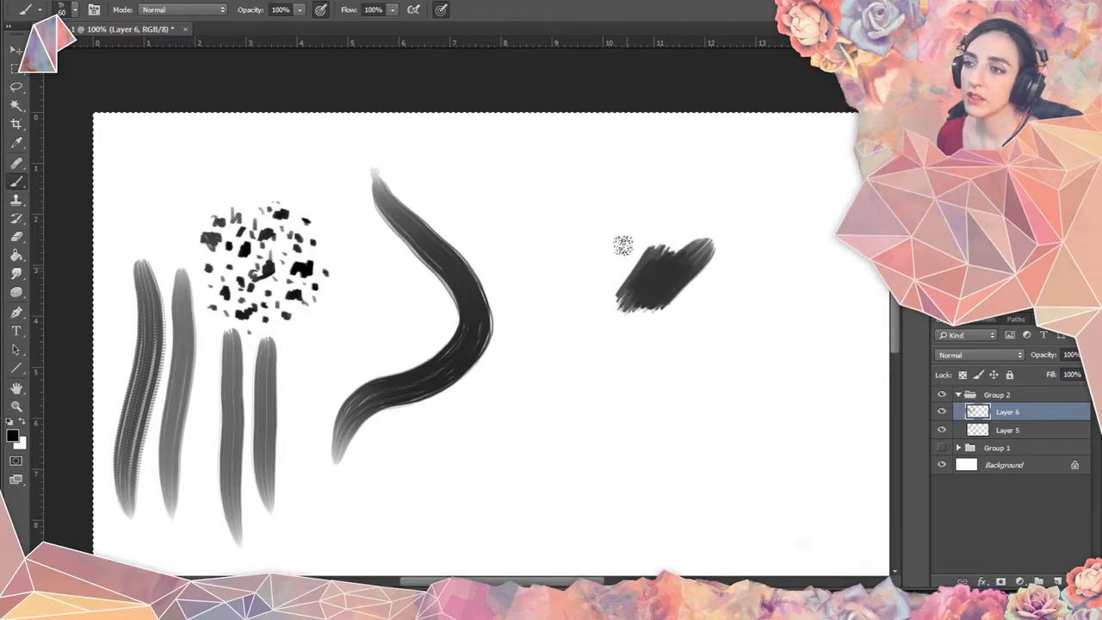
pyautogui.moveTo(622, 246)
pyautogui.mouseDown()
pyautogui.moveTo(602, 290)
pyautogui.moveTo(613, 244)
pyautogui.moveTo(654, 242)
pyautogui.moveTo(698, 205)
pyautogui.mouseUp()
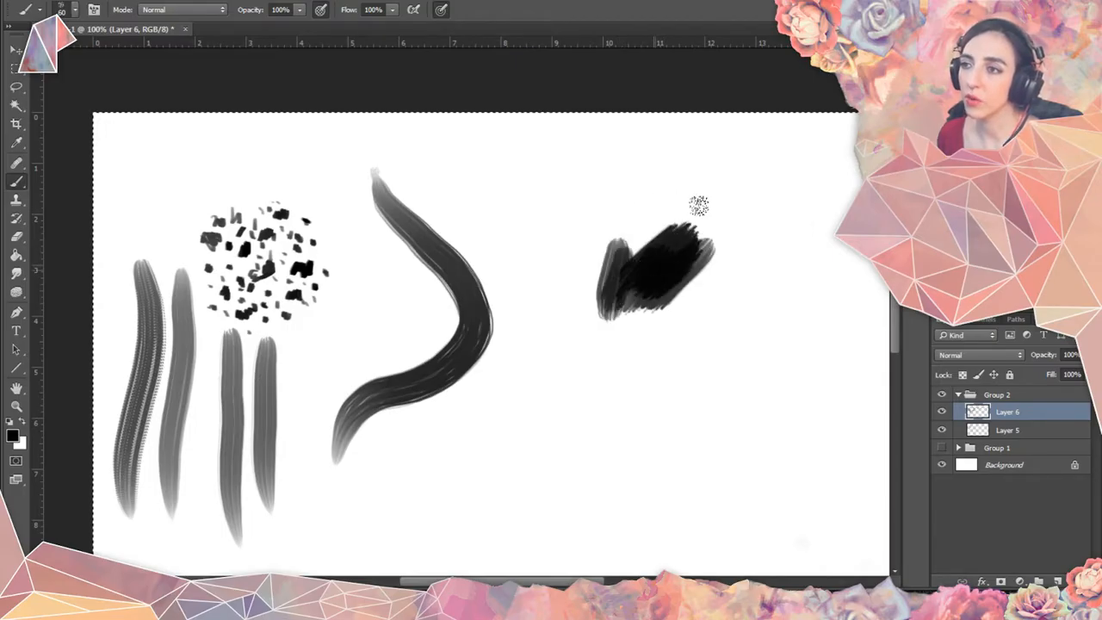
pyautogui.moveTo(589, 196)
pyautogui.mouseDown()
pyautogui.moveTo(556, 211)
pyautogui.moveTo(656, 178)
pyautogui.moveTo(575, 203)
pyautogui.moveTo(598, 191)
pyautogui.moveTo(573, 198)
pyautogui.moveTo(586, 182)
pyautogui.moveTo(561, 202)
pyautogui.moveTo(628, 176)
pyautogui.moveTo(663, 178)
pyautogui.moveTo(648, 172)
pyautogui.moveTo(669, 167)
pyautogui.moveTo(738, 175)
pyautogui.moveTo(668, 183)
pyautogui.moveTo(746, 196)
pyautogui.moveTo(665, 189)
pyautogui.moveTo(741, 163)
pyautogui.moveTo(565, 183)
pyautogui.moveTo(678, 156)
pyautogui.mouseUp()
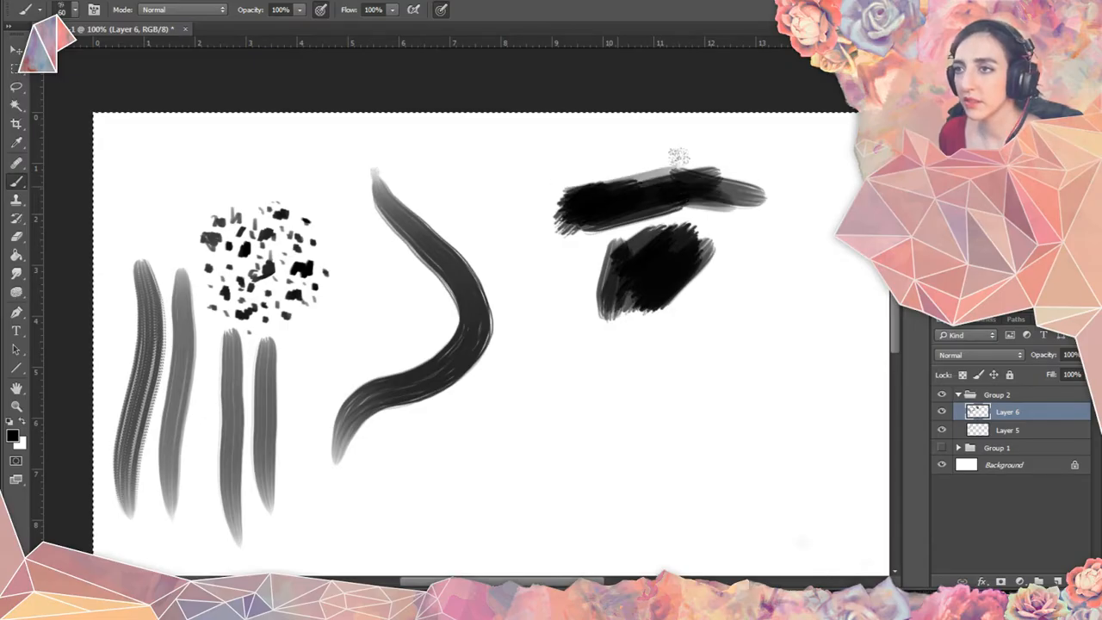
pyautogui.moveTo(723, 193)
pyautogui.mouseDown()
pyautogui.moveTo(722, 227)
pyautogui.moveTo(686, 247)
pyautogui.moveTo(688, 279)
pyautogui.moveTo(720, 249)
pyautogui.moveTo(681, 286)
pyautogui.moveTo(588, 266)
pyautogui.moveTo(589, 256)
pyautogui.moveTo(598, 248)
pyautogui.moveTo(581, 276)
pyautogui.moveTo(641, 297)
pyautogui.mouseUp()
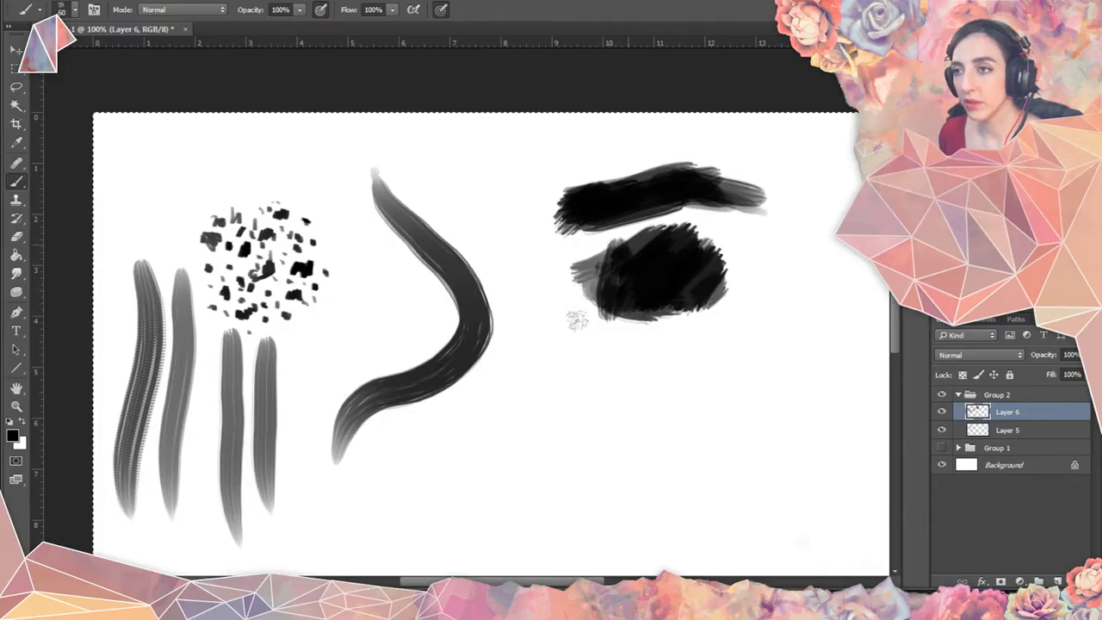
# Pick a dark gray and paint the upper eyelid and the shading around both sides of the black eye shape.
pyautogui.keyDown('alt'); pyautogui.click(387, 368); pyautogui.keyUp('alt')
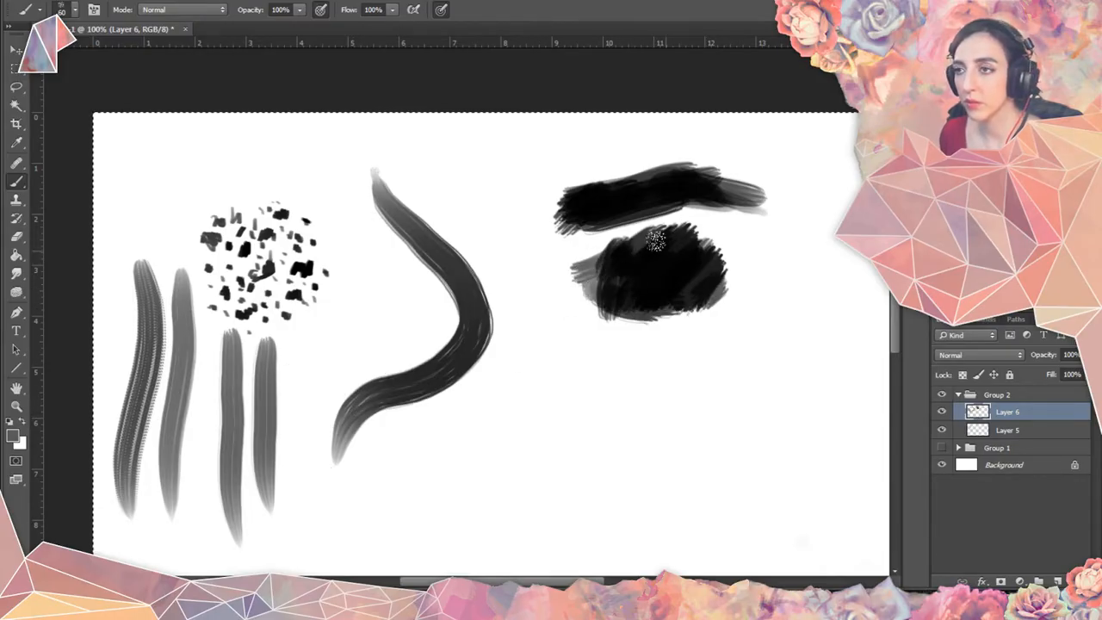
pyautogui.moveTo(656, 242); pyautogui.dragTo(688, 255)
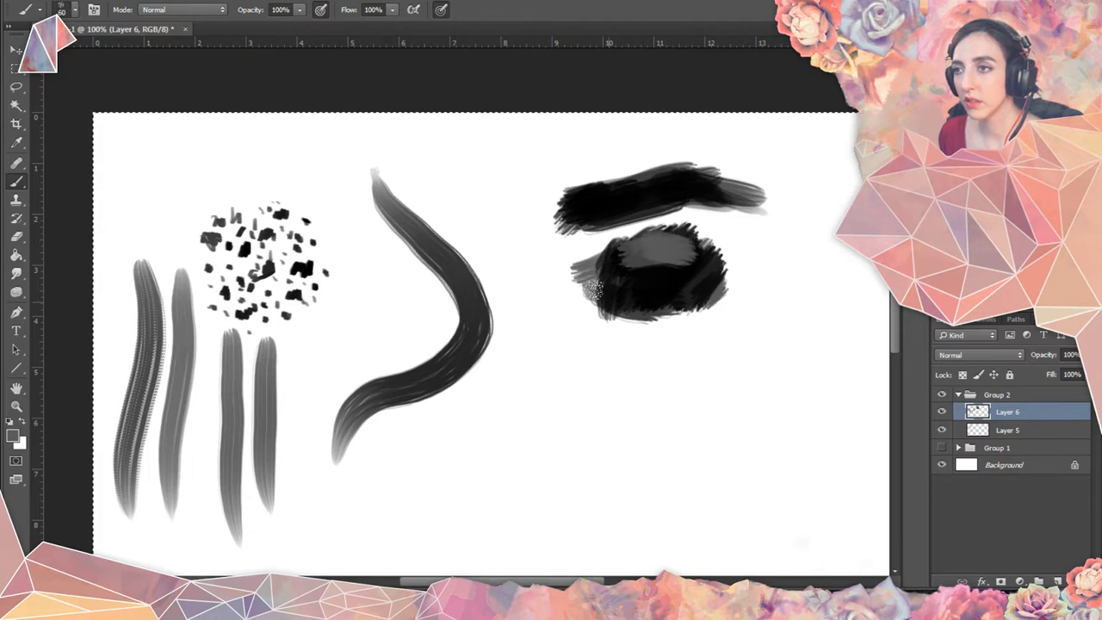
pyautogui.moveTo(586, 291); pyautogui.dragTo(652, 323)
pyautogui.moveTo(544, 244)
pyautogui.mouseDown()
pyautogui.moveTo(587, 239)
pyautogui.moveTo(573, 261)
pyautogui.mouseUp()
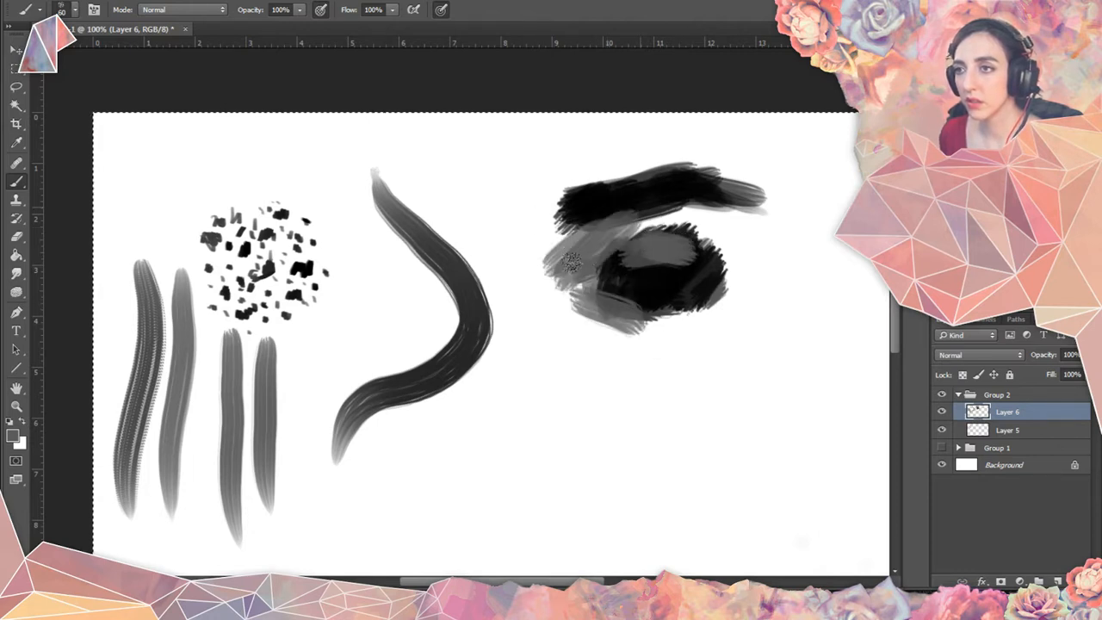
pyautogui.moveTo(647, 221)
pyautogui.mouseDown()
pyautogui.moveTo(762, 259)
pyautogui.moveTo(704, 327)
pyautogui.mouseUp()
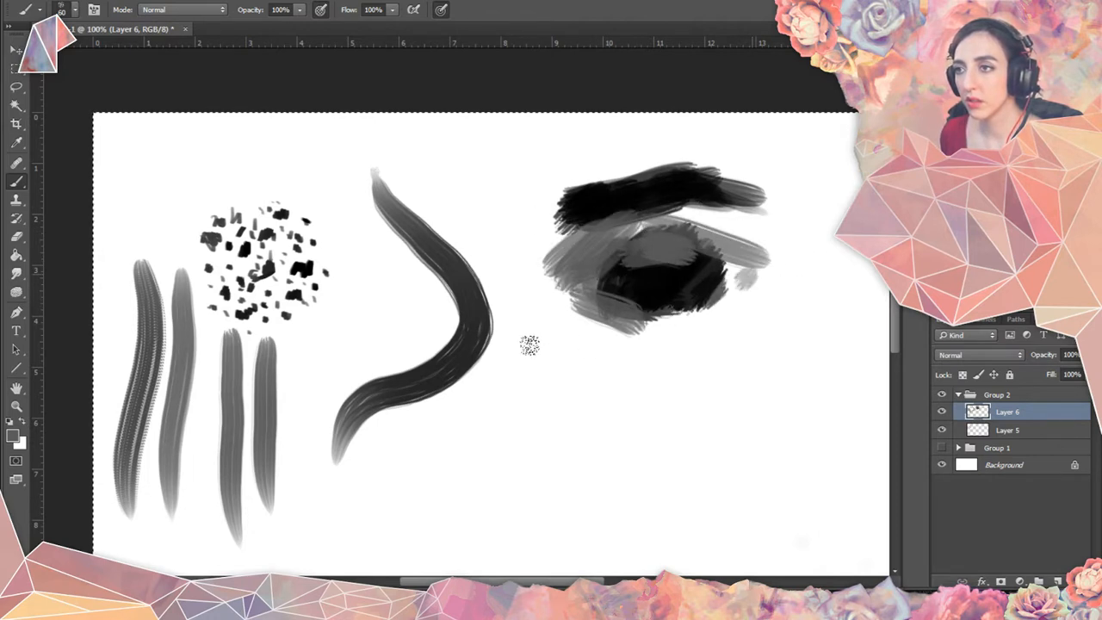
# Pick white, reduce the brush size, and paint the whites of the eye, undoing the rejected stroke.
pyautogui.keyDown('alt'); pyautogui.click(628, 401); pyautogui.keyUp('alt')
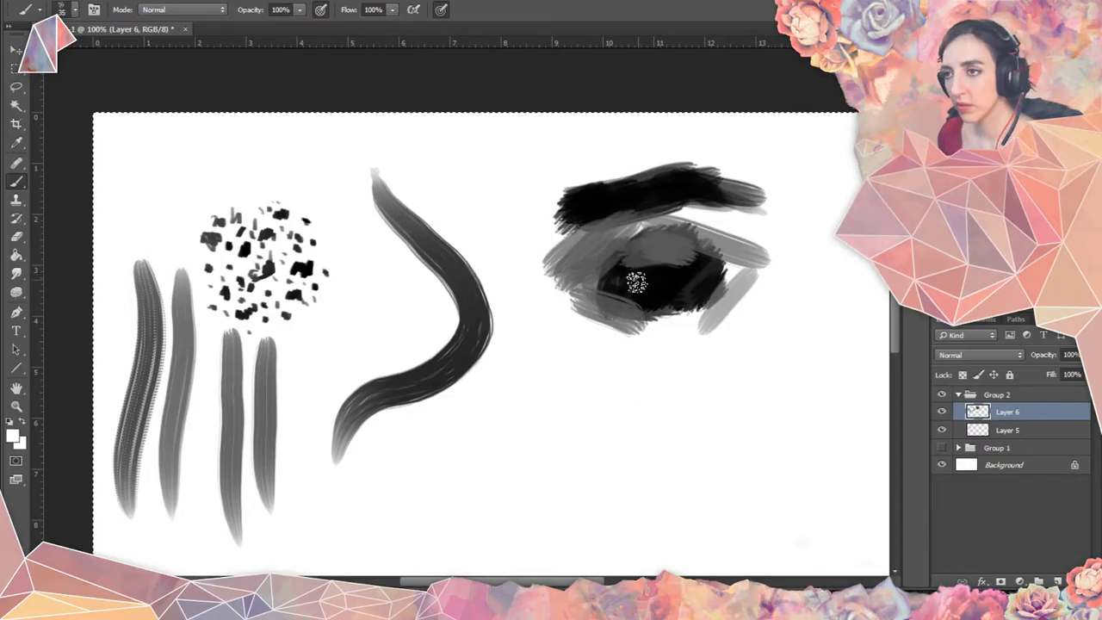
pyautogui.moveTo(616, 291)
pyautogui.mouseDown()
pyautogui.moveTo(713, 272)
pyautogui.moveTo(649, 292)
pyautogui.moveTo(706, 287)
pyautogui.moveTo(653, 288)
pyautogui.moveTo(688, 283)
pyautogui.mouseUp()
pyautogui.hotkey('ctrl', 'z')
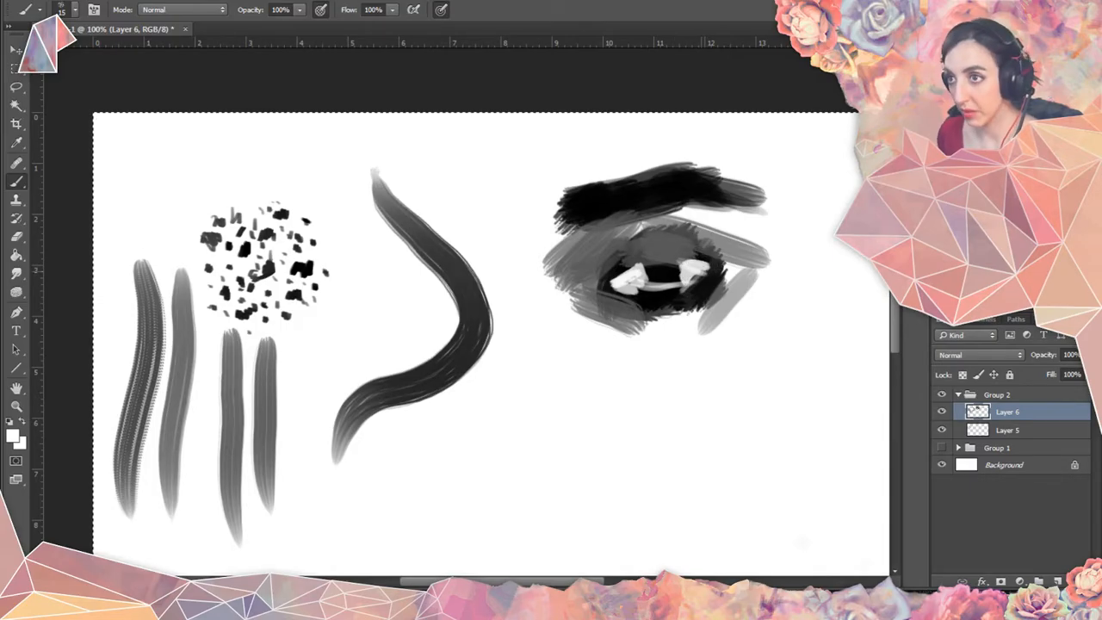
pyautogui.moveTo(703, 285); pyautogui.dragTo(693, 289)
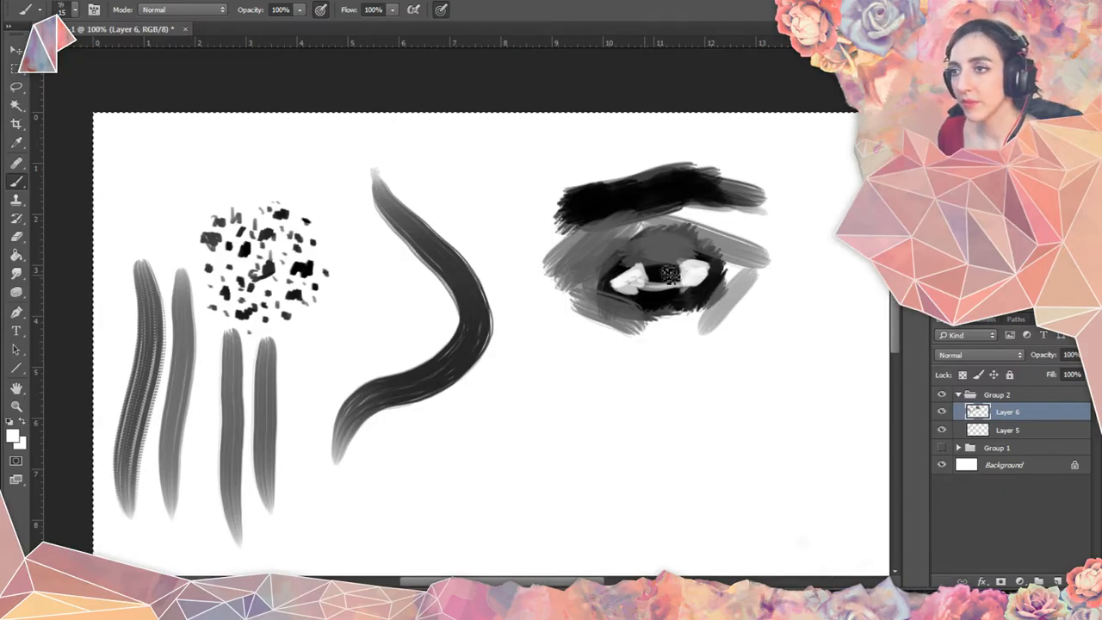
# Pick black from the eyebrow, outline the eyelids around the whites, and define the iris and pupil.
pyautogui.keyDown('alt'); pyautogui.click(616, 194); pyautogui.keyUp('alt')
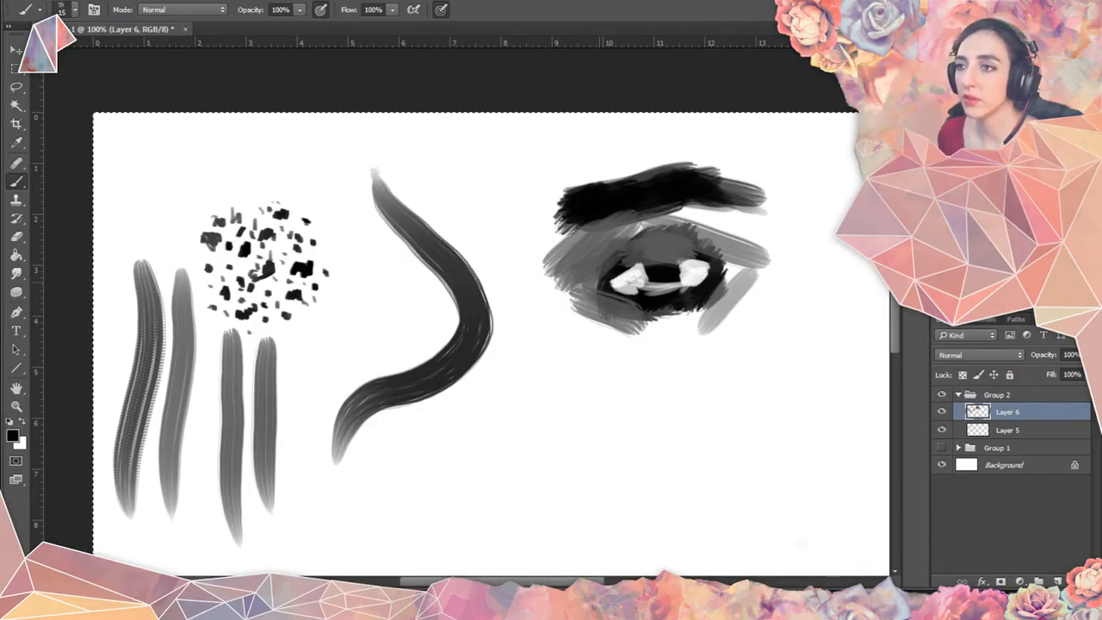
pyautogui.moveTo(633, 277)
pyautogui.mouseDown()
pyautogui.moveTo(678, 263)
pyautogui.moveTo(663, 267)
pyautogui.moveTo(744, 267)
pyautogui.mouseUp()
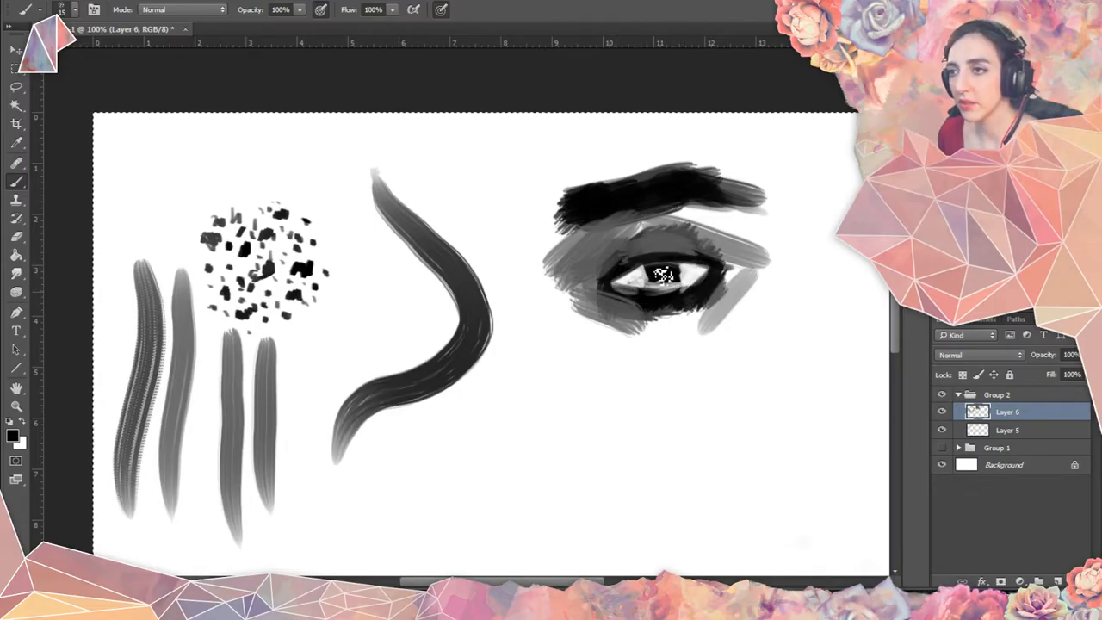
pyautogui.moveTo(669, 291)
pyautogui.mouseDown()
pyautogui.moveTo(678, 268)
pyautogui.moveTo(660, 266)
pyautogui.moveTo(662, 284)
pyautogui.mouseUp()
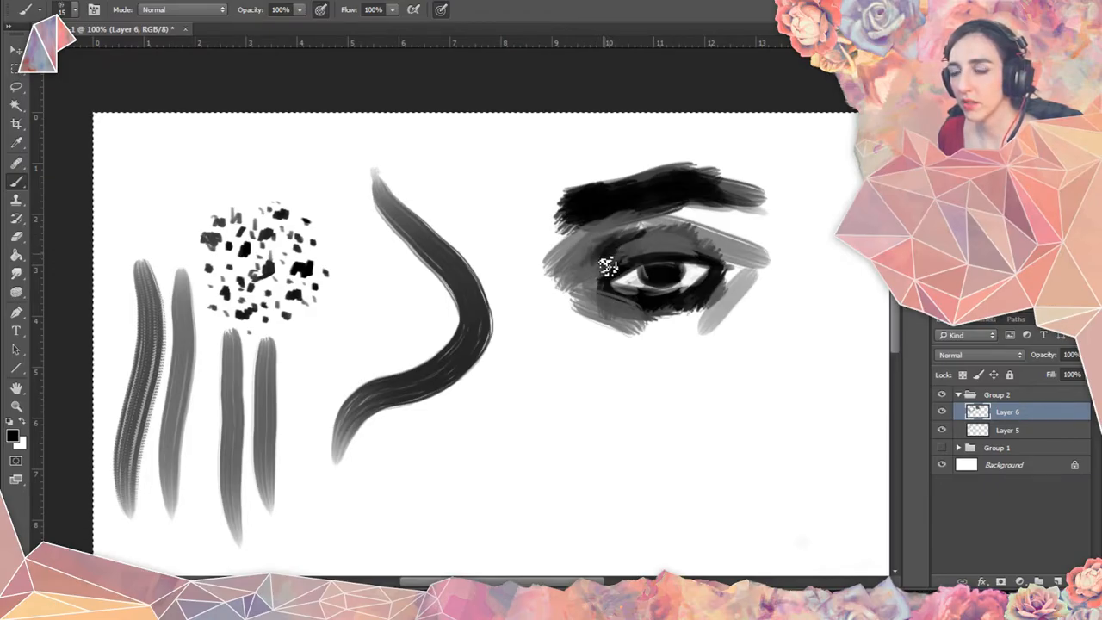
# Add dark strokes to the shading around the eye, and paint a black vertical test mark with a short foot below it.
pyautogui.moveTo(590, 273)
pyautogui.mouseDown()
pyautogui.moveTo(566, 287)
pyautogui.moveTo(598, 251)
pyautogui.mouseUp()
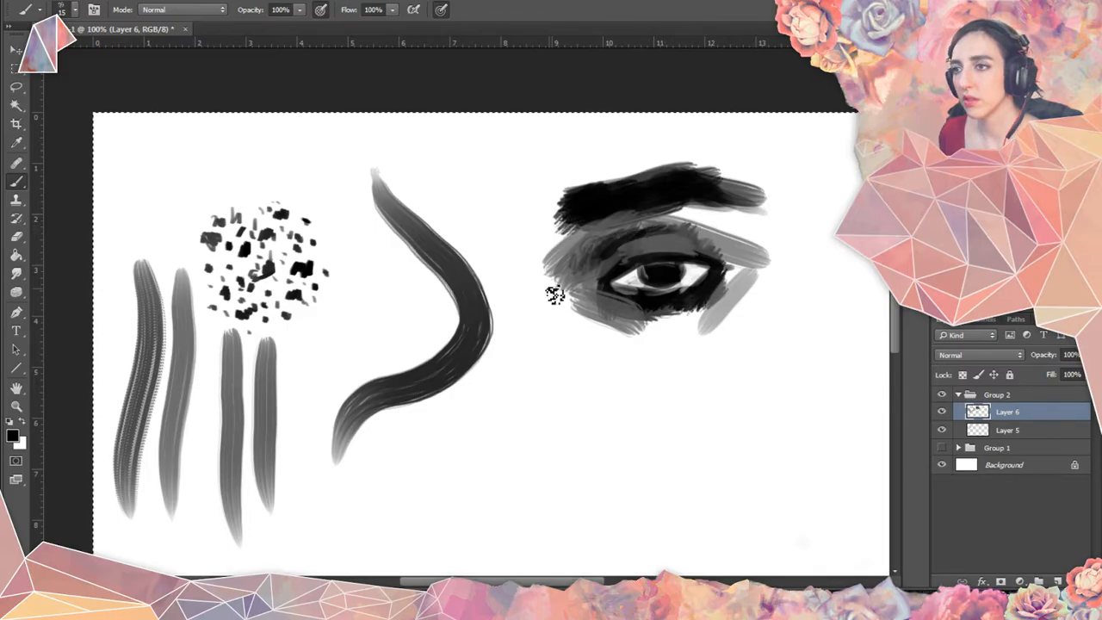
pyautogui.moveTo(737, 246)
pyautogui.mouseDown()
pyautogui.moveTo(714, 251)
pyautogui.moveTo(731, 258)
pyautogui.moveTo(727, 243)
pyautogui.mouseUp()
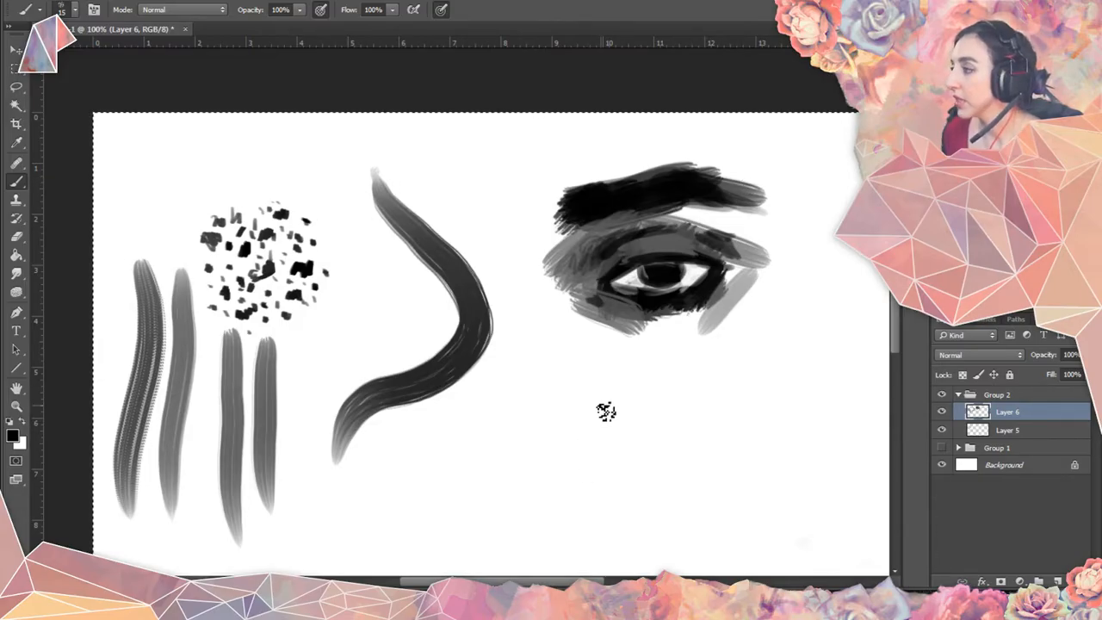
pyautogui.moveTo(605, 429)
pyautogui.mouseDown()
pyautogui.moveTo(607, 492)
pyautogui.moveTo(596, 390)
pyautogui.moveTo(596, 500)
pyautogui.moveTo(606, 492)
pyautogui.moveTo(600, 467)
pyautogui.moveTo(594, 494)
pyautogui.moveTo(601, 439)
pyautogui.moveTo(588, 508)
pyautogui.mouseUp()
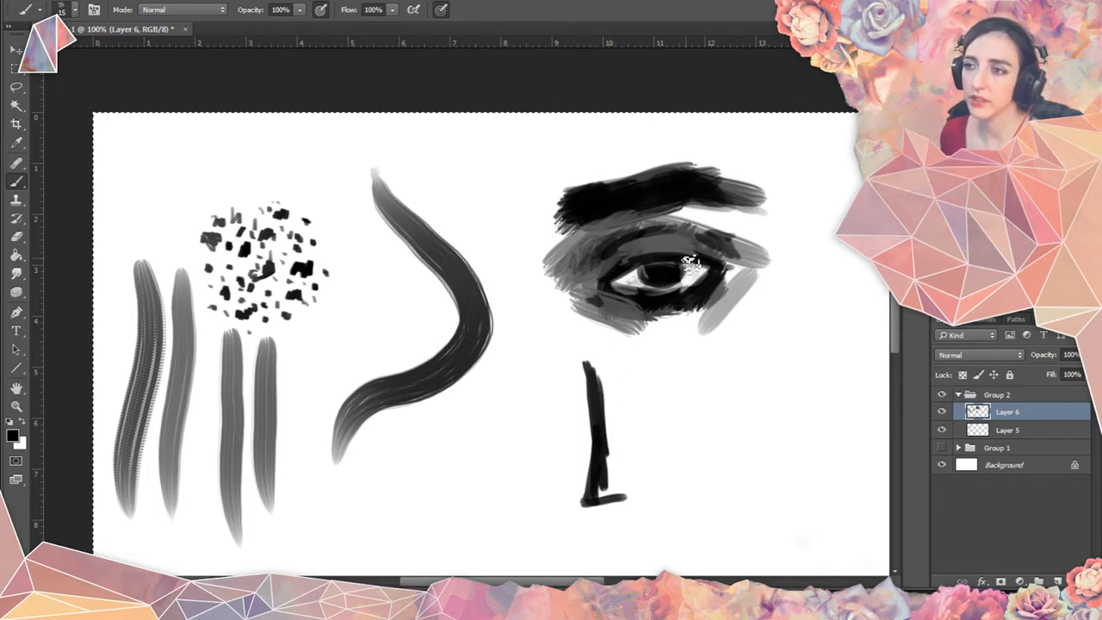
# Collapse Group 2 and hide it to clear the canvas.
pyautogui.click(958, 396)
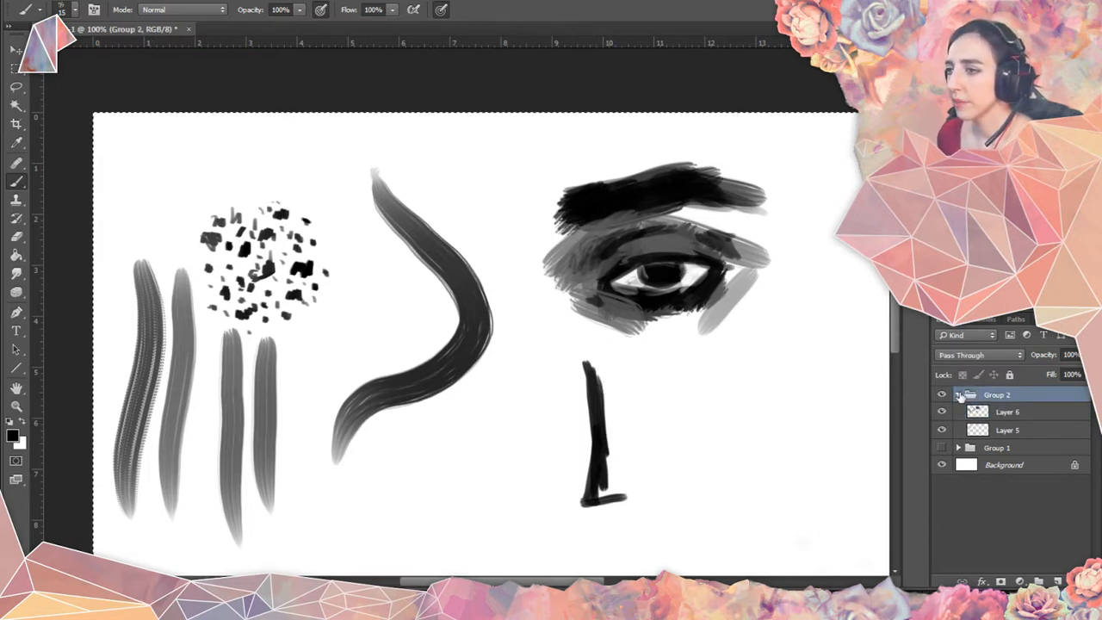
pyautogui.click(958, 394)
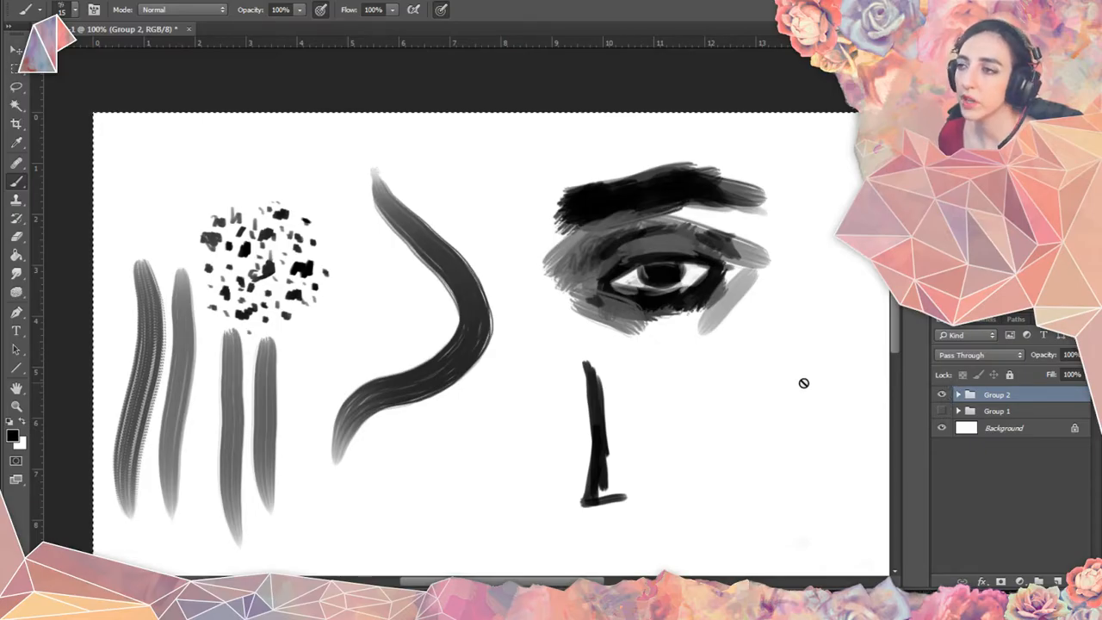
pyautogui.click(940, 395)
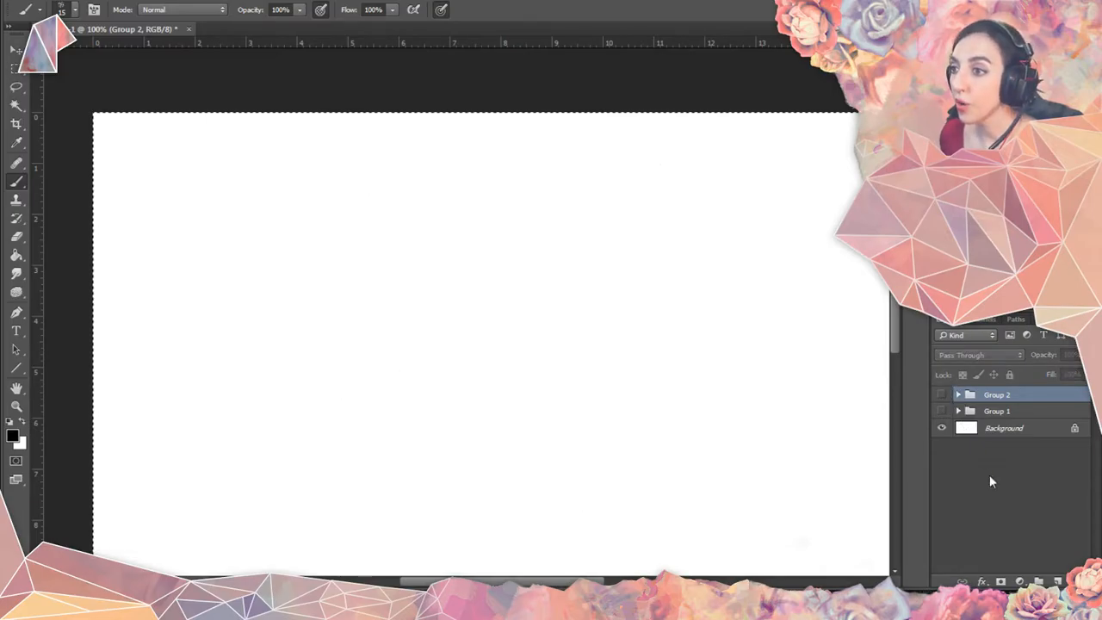
# Undo the stray new layer, create a new layer group above Group 2, clear the selection, and add an empty layer inside the group.
pyautogui.click(1058, 581)
pyautogui.hotkey('ctrl', 'z')
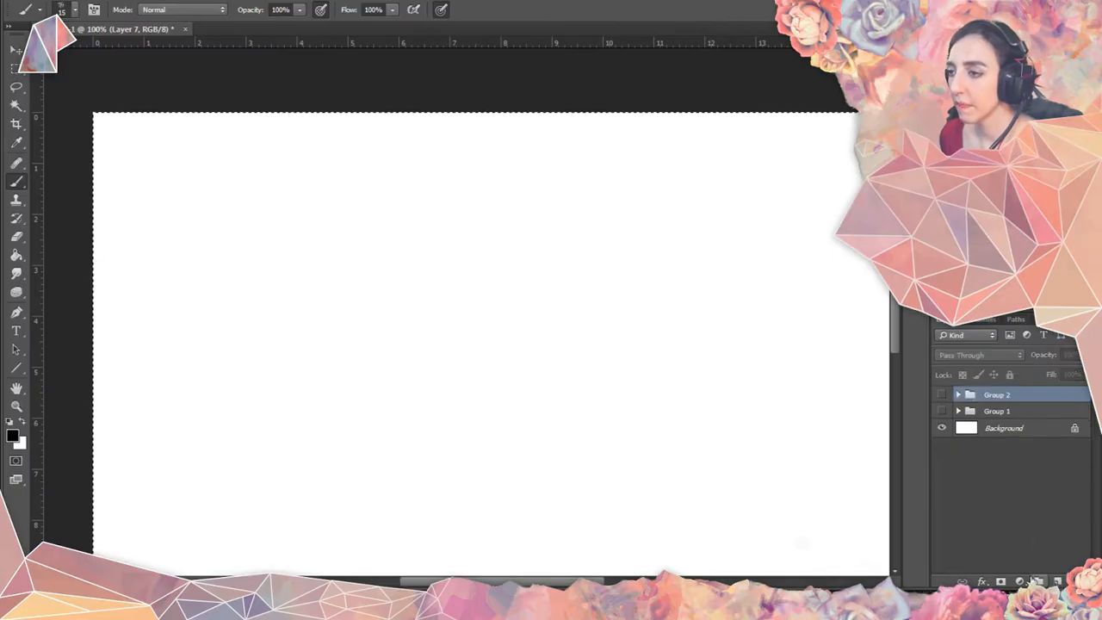
pyautogui.click(1039, 581)
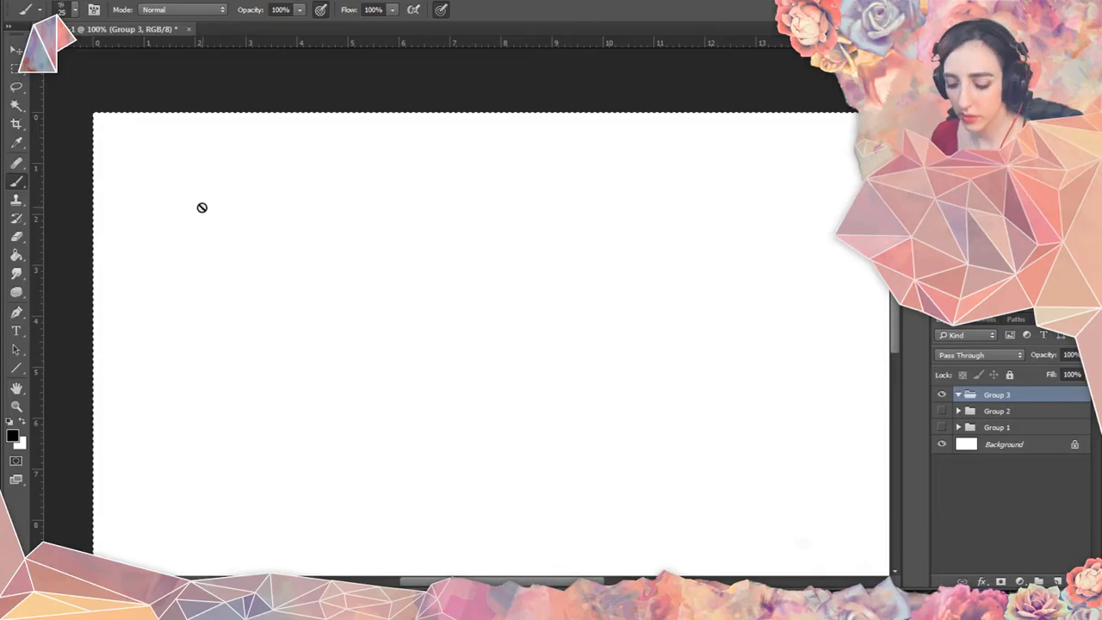
pyautogui.hotkey('ctrl', 'd')
pyautogui.click(1058, 582)
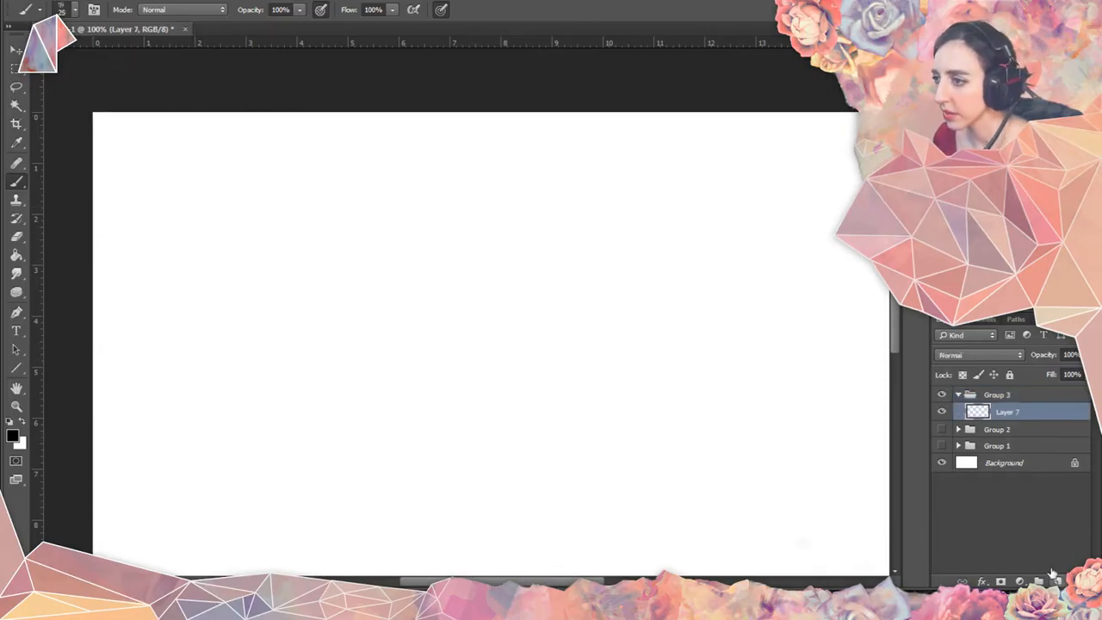
# Increase the brush size to 45 and paint a solid black irregular blob in the upper-left area of the canvas.
pyautogui.press(']')
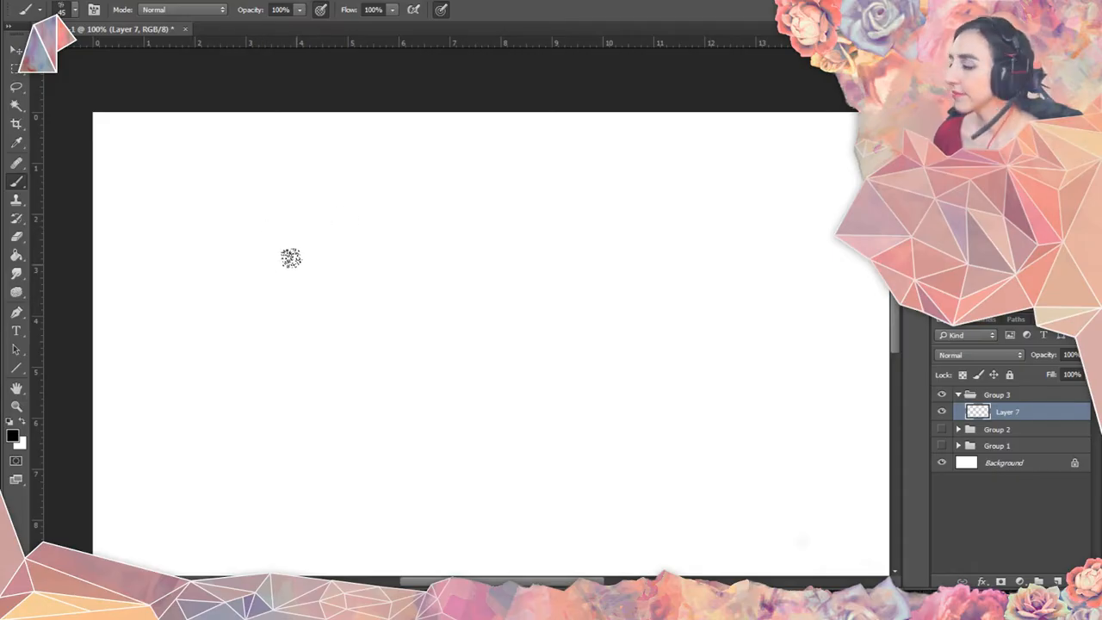
pyautogui.moveTo(222, 238)
pyautogui.mouseDown()
pyautogui.moveTo(224, 280)
pyautogui.moveTo(250, 292)
pyautogui.moveTo(263, 280)
pyautogui.moveTo(244, 260)
pyautogui.moveTo(262, 224)
pyautogui.moveTo(230, 232)
pyautogui.moveTo(268, 222)
pyautogui.moveTo(287, 239)
pyautogui.moveTo(284, 228)
pyautogui.moveTo(276, 232)
pyautogui.moveTo(288, 263)
pyautogui.moveTo(277, 248)
pyautogui.moveTo(267, 291)
pyautogui.moveTo(245, 273)
pyautogui.moveTo(244, 297)
pyautogui.moveTo(281, 288)
pyautogui.mouseUp()
pyautogui.moveTo(291, 259)
pyautogui.mouseDown()
pyautogui.moveTo(227, 244)
pyautogui.moveTo(263, 232)
pyautogui.moveTo(247, 227)
pyautogui.moveTo(233, 234)
pyautogui.moveTo(278, 223)
pyautogui.moveTo(299, 254)
pyautogui.moveTo(299, 284)
pyautogui.moveTo(245, 308)
pyautogui.moveTo(211, 287)
pyautogui.moveTo(229, 296)
pyautogui.moveTo(215, 269)
pyautogui.moveTo(232, 230)
pyautogui.moveTo(283, 232)
pyautogui.moveTo(297, 268)
pyautogui.moveTo(281, 302)
pyautogui.moveTo(300, 284)
pyautogui.mouseUp()
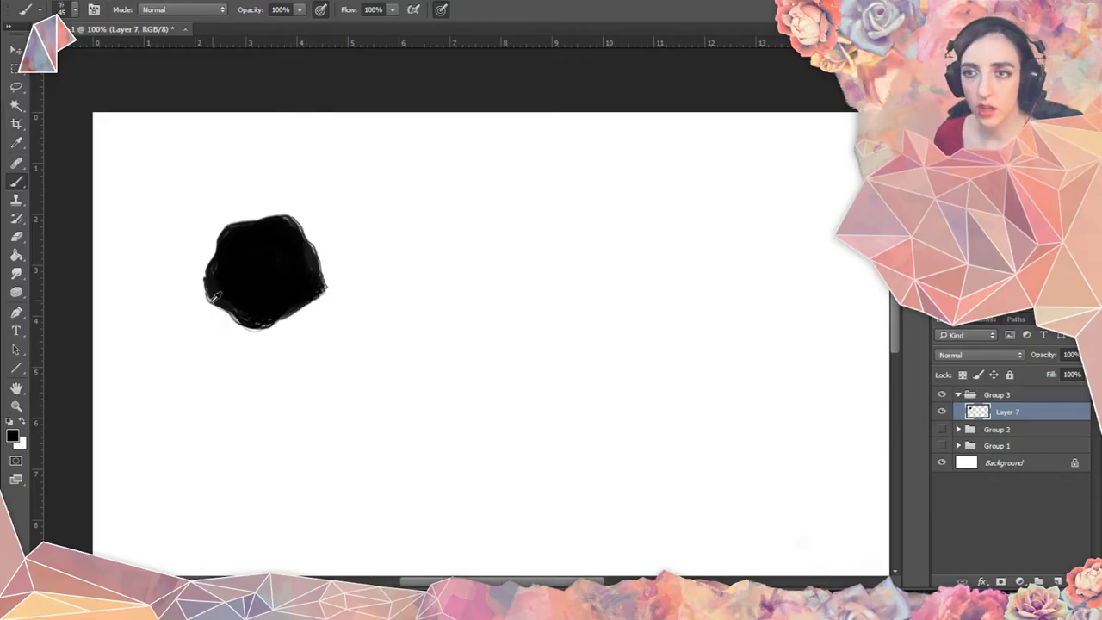
# Pick a dark gray and paint soft lighter patches inside the black blob.
pyautogui.keyDown('alt'); pyautogui.click(240, 316); pyautogui.keyUp('alt')
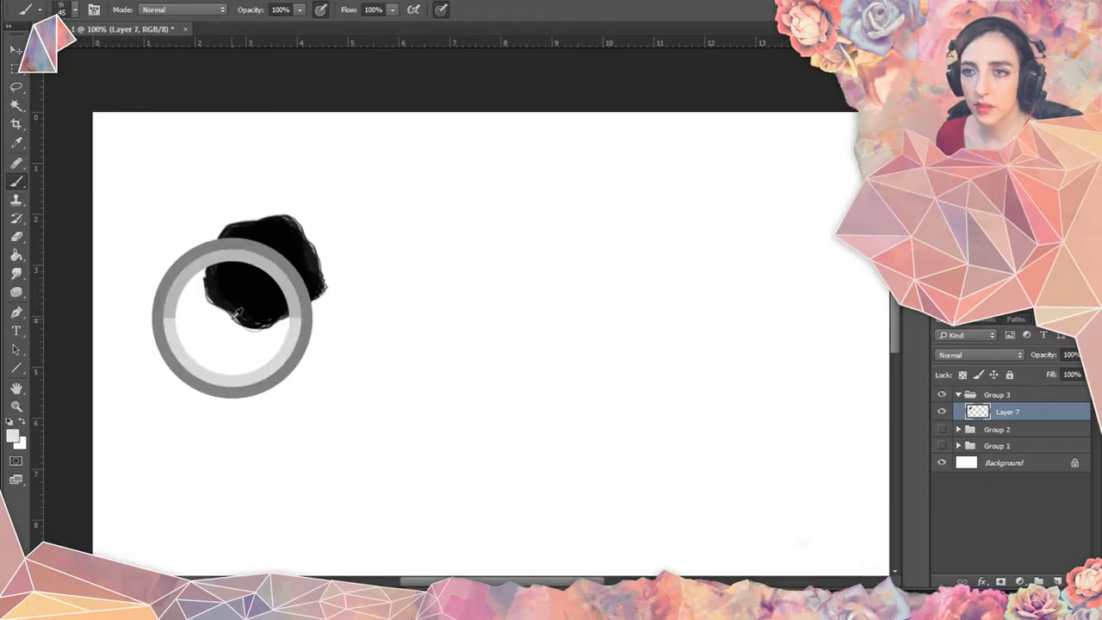
pyautogui.keyDown('alt'); pyautogui.click(237, 313); pyautogui.keyUp('alt')
pyautogui.keyDown('alt'); pyautogui.click(238, 312); pyautogui.keyUp('alt')
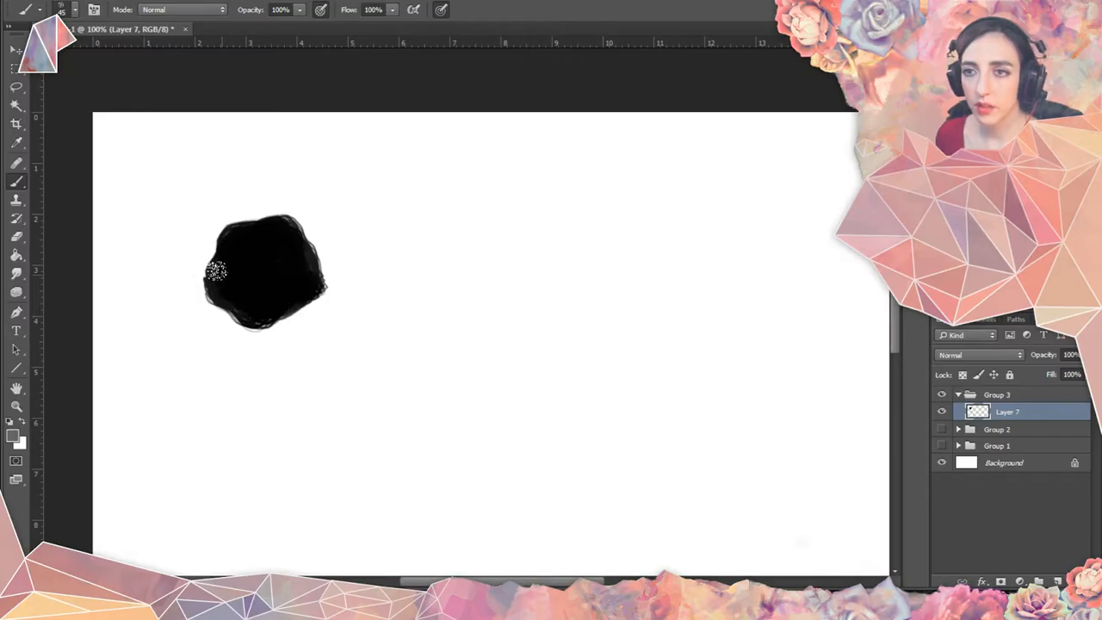
pyautogui.moveTo(221, 264)
pyautogui.mouseDown()
pyautogui.moveTo(224, 282)
pyautogui.moveTo(228, 273)
pyautogui.moveTo(238, 284)
pyautogui.mouseUp()
pyautogui.click(255, 303)
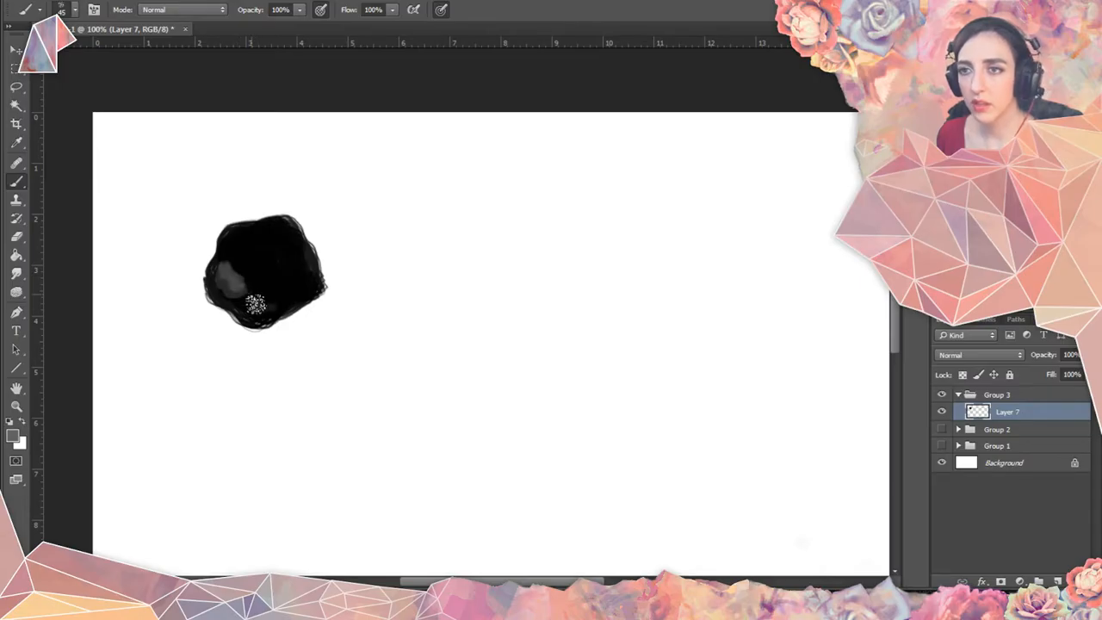
pyautogui.moveTo(253, 236)
pyautogui.mouseDown()
pyautogui.moveTo(289, 262)
pyautogui.moveTo(271, 248)
pyautogui.moveTo(294, 252)
pyautogui.moveTo(289, 287)
pyautogui.mouseUp()
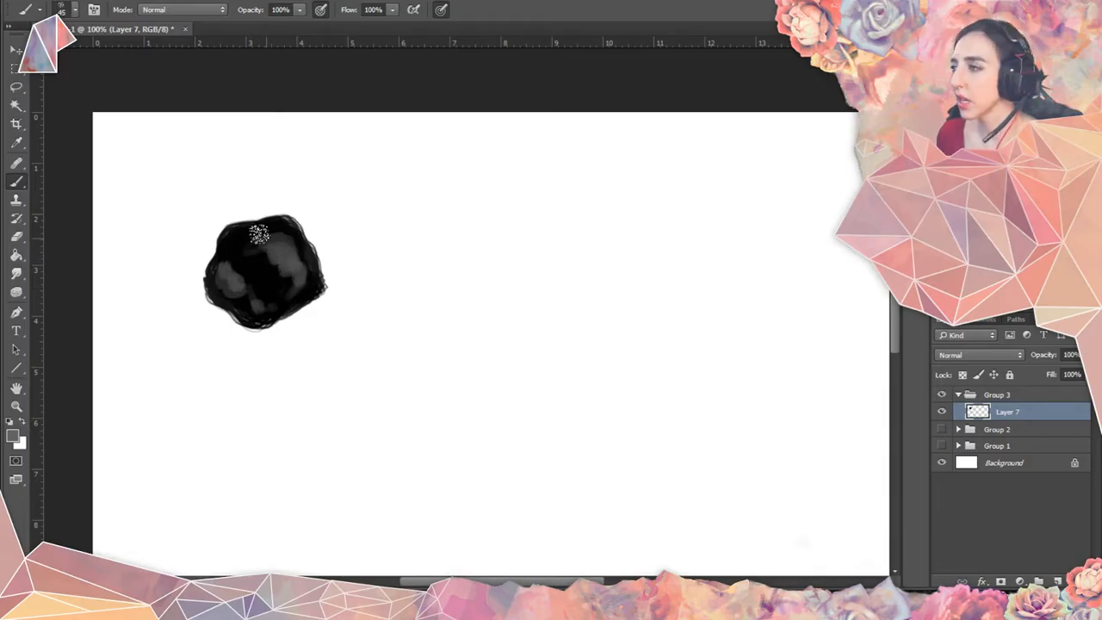
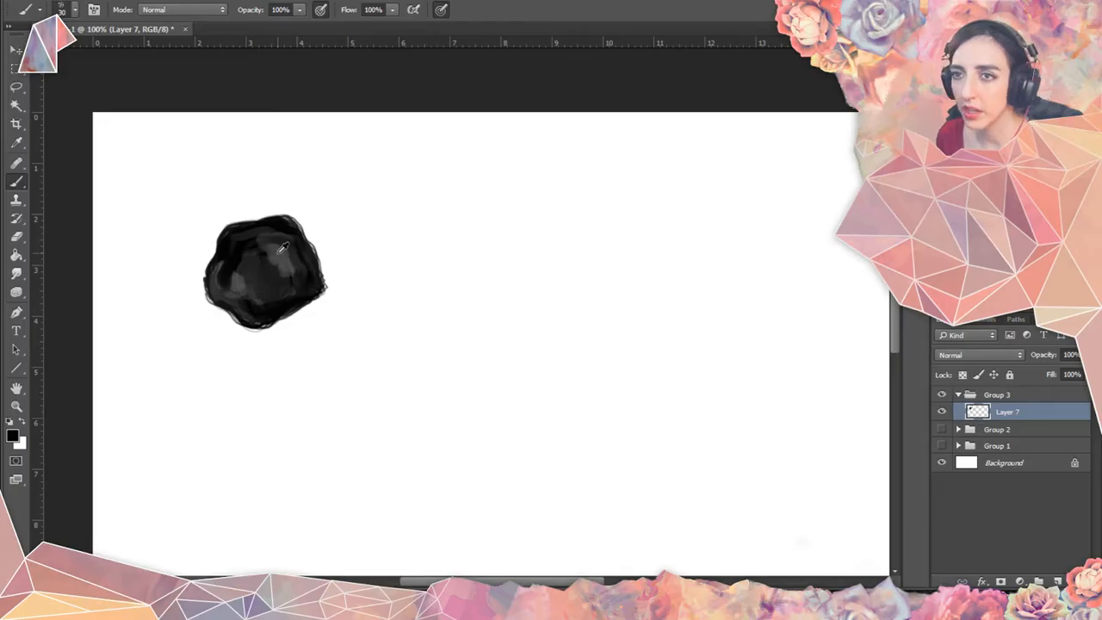
# Sample gray tones from the blob and blend its inner shading with small strokes at brush size 10.
pyautogui.keyDown('alt'); pyautogui.click(278, 254); pyautogui.keyUp('alt')
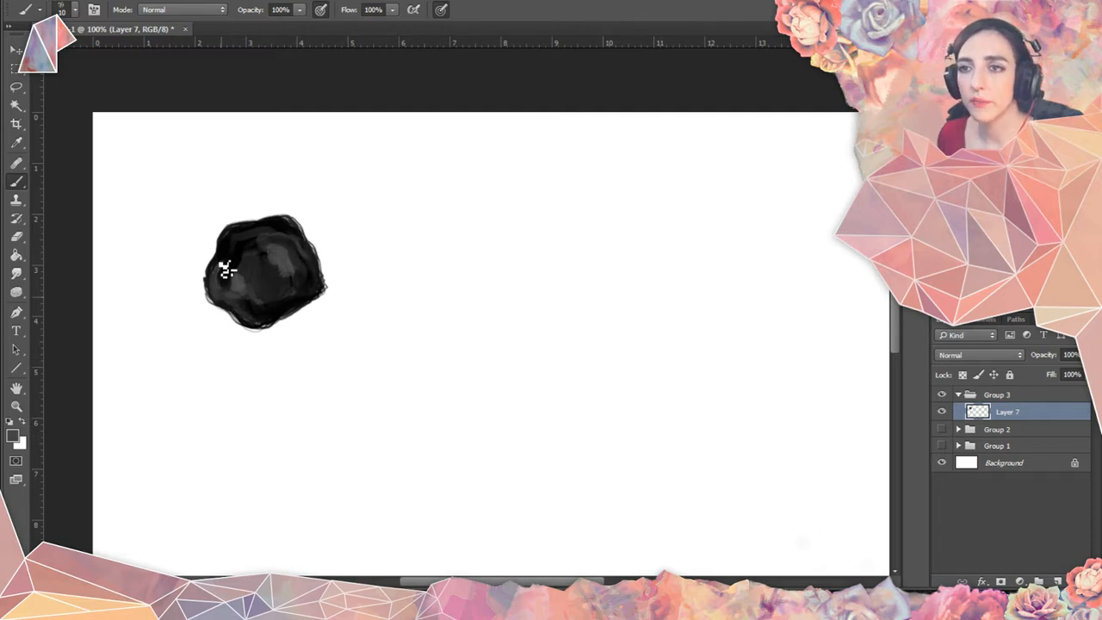
pyautogui.keyDown('alt'); pyautogui.click(232, 261); pyautogui.keyUp('alt')
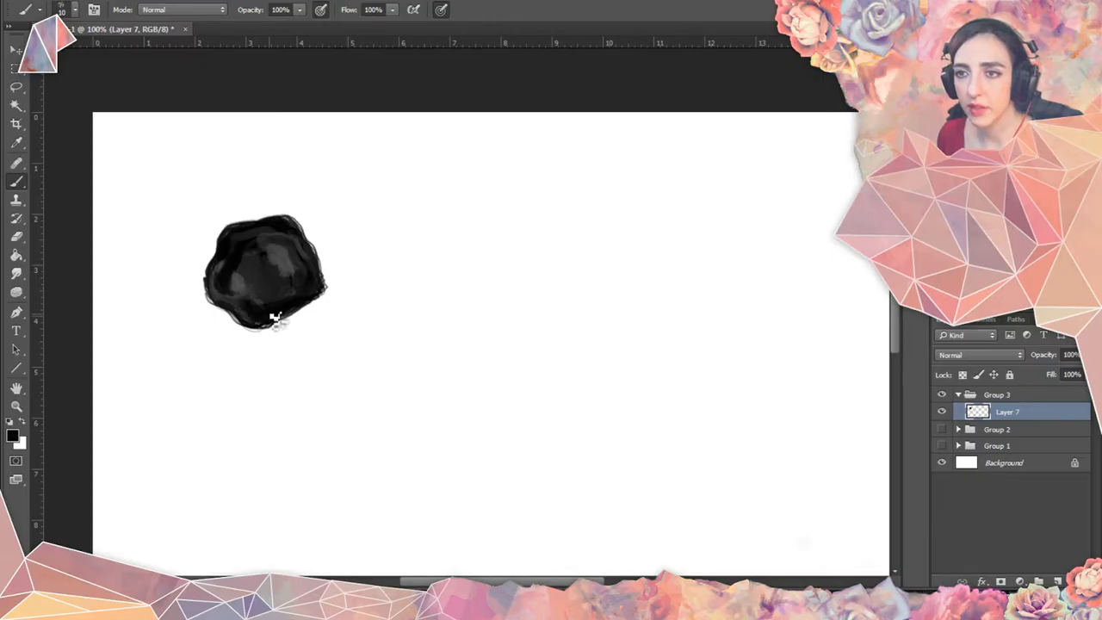
pyautogui.keyDown('alt'); pyautogui.click(249, 307); pyautogui.keyUp('alt')
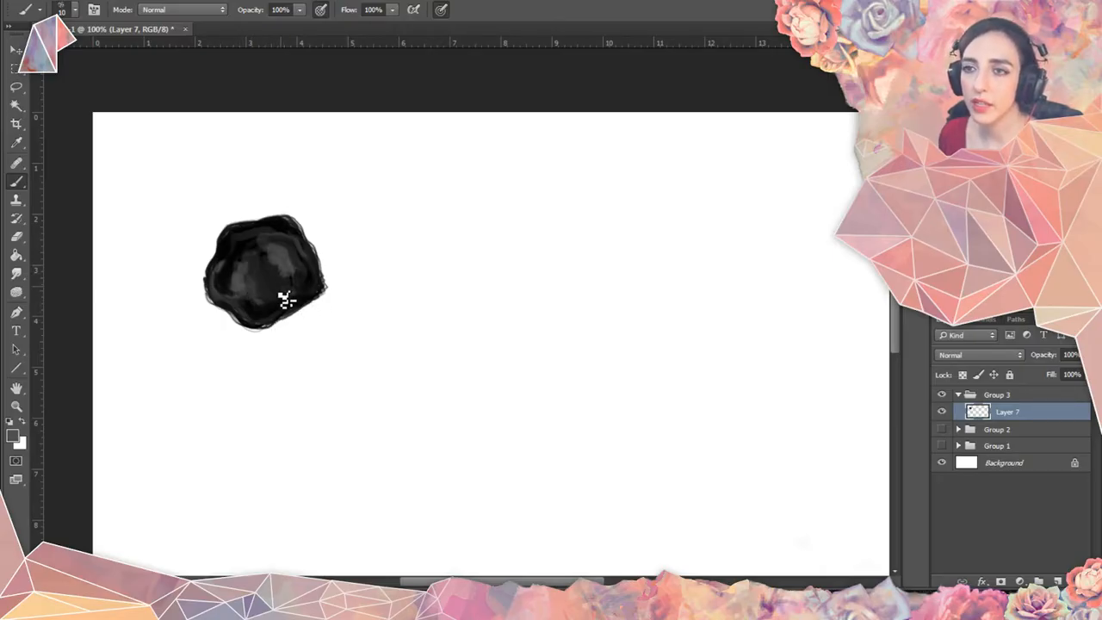
pyautogui.keyDown('alt'); pyautogui.click(284, 261); pyautogui.keyUp('alt')
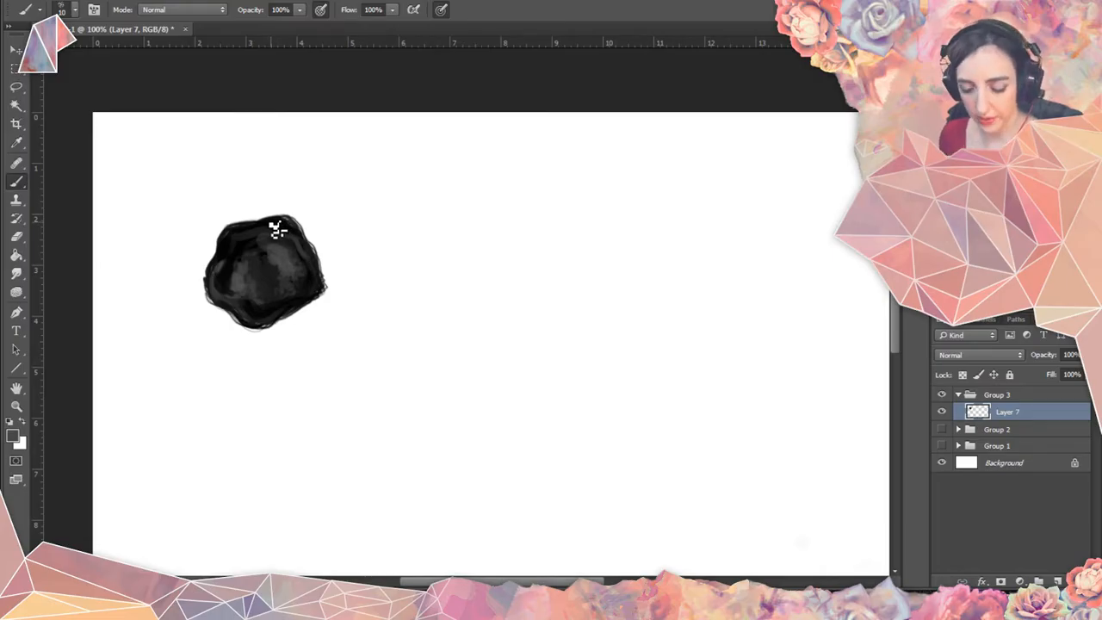
# Select the whole canvas and define the painted blob as a new brush preset under the suggested name.
pyautogui.hotkey('ctrl', 'a')
pyautogui.click(76, 1)
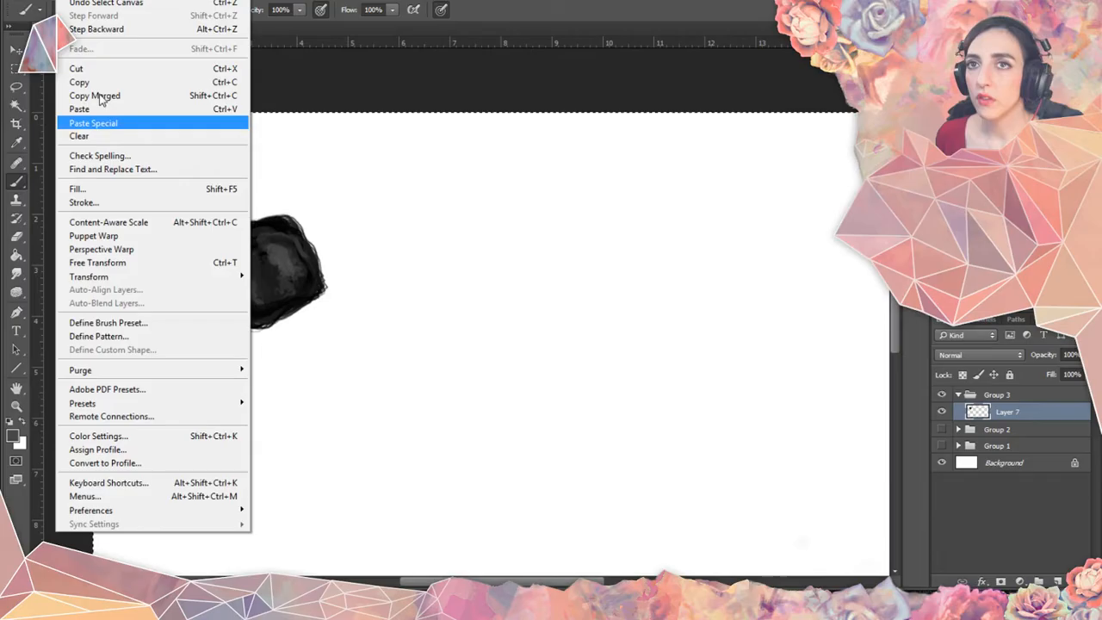
pyautogui.click(146, 320)
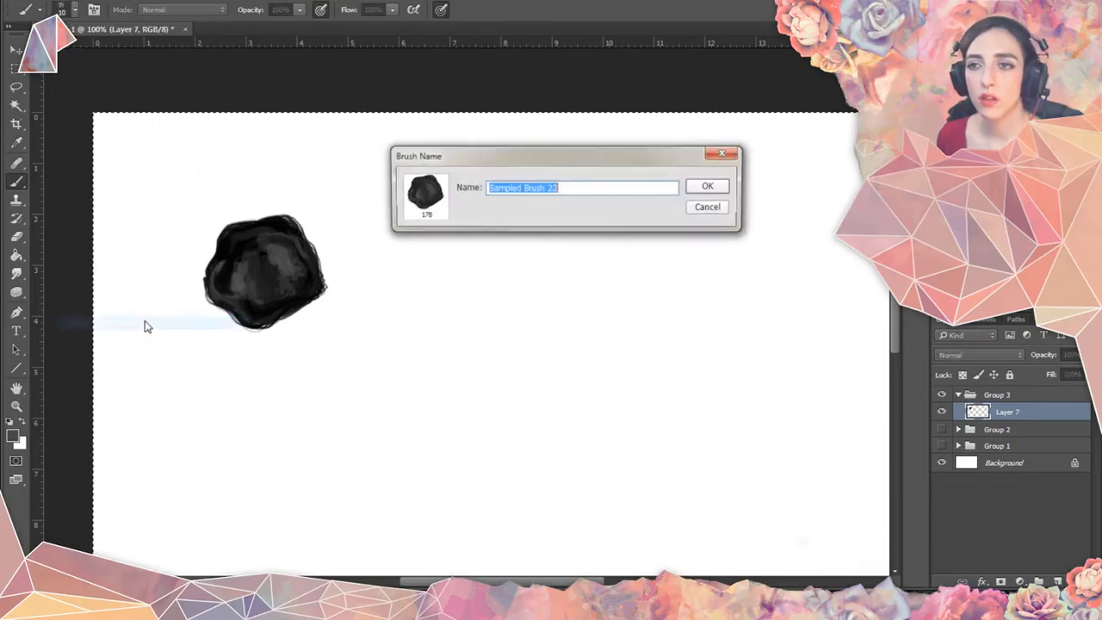
pyautogui.click(711, 187)
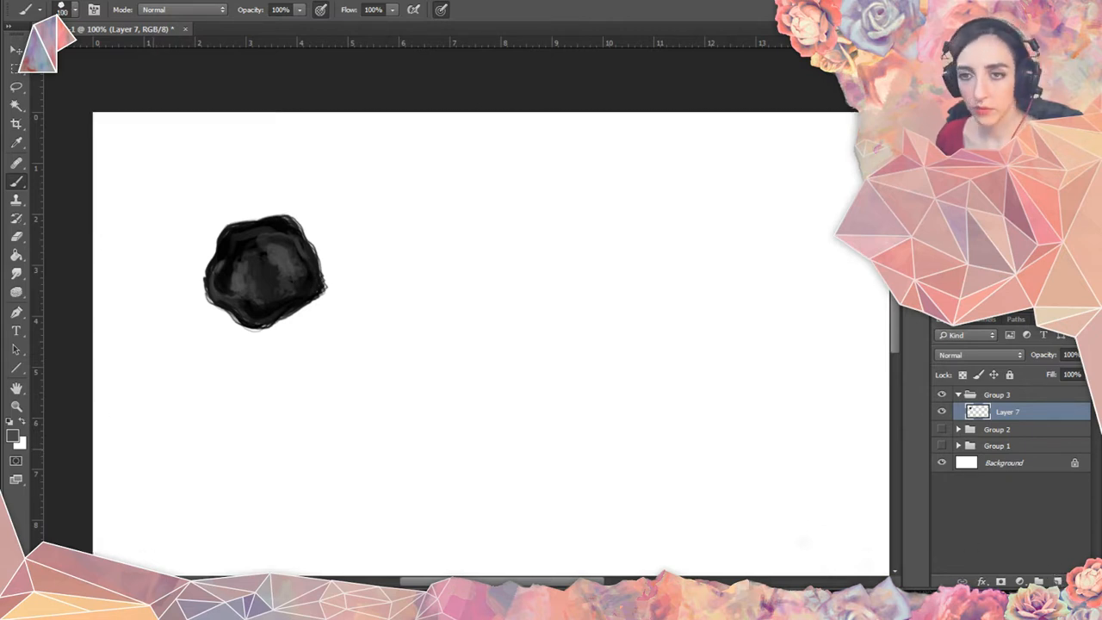
# Paint overlapping vertical gray test strokes beside the blob with the new brush and display its Brush Tip Shape settings.
pyautogui.moveTo(128, 331)
pyautogui.mouseDown()
pyautogui.moveTo(130, 523)
pyautogui.moveTo(119, 287)
pyautogui.moveTo(111, 409)
pyautogui.moveTo(128, 534)
pyautogui.mouseUp()
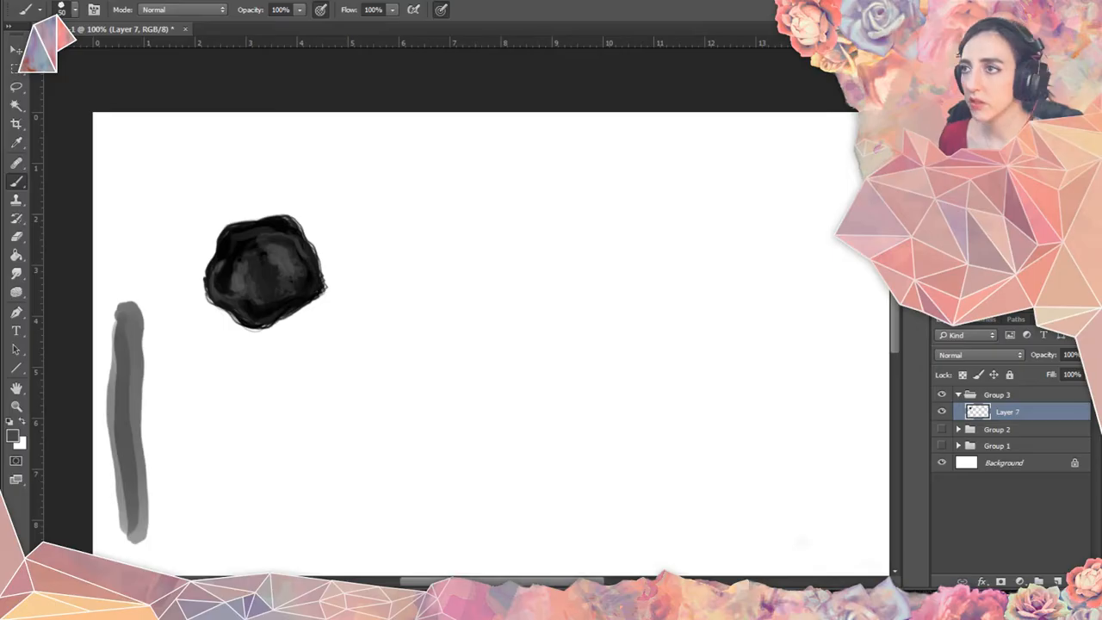
pyautogui.press('F5')
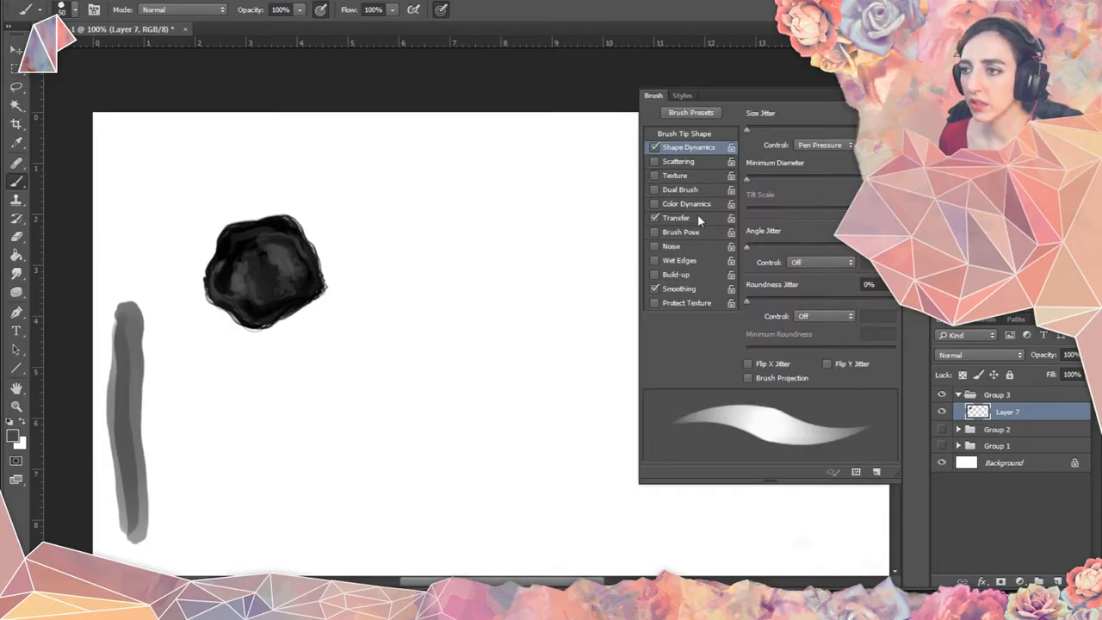
pyautogui.click(689, 134)
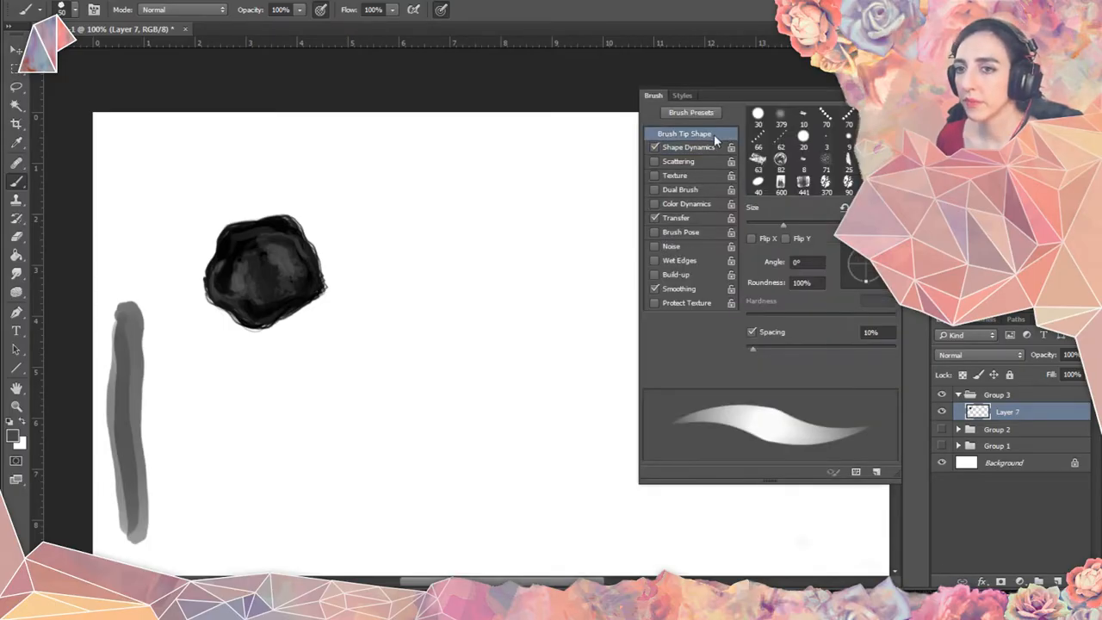
# Examine the edges and overlaps of the gray test stroke up close, and return to 100% magnification.
pyautogui.hotkey('ctrl', '+')
pyautogui.hotkey('ctrl', '+')
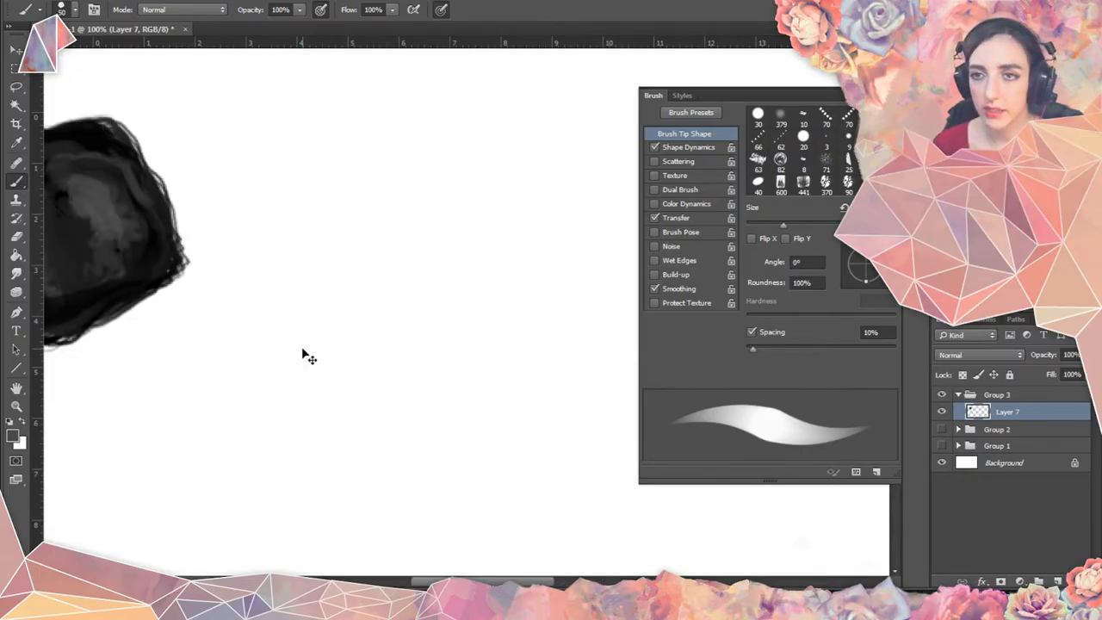
pyautogui.moveTo(163, 399); pyautogui.dragTo(580, 379)
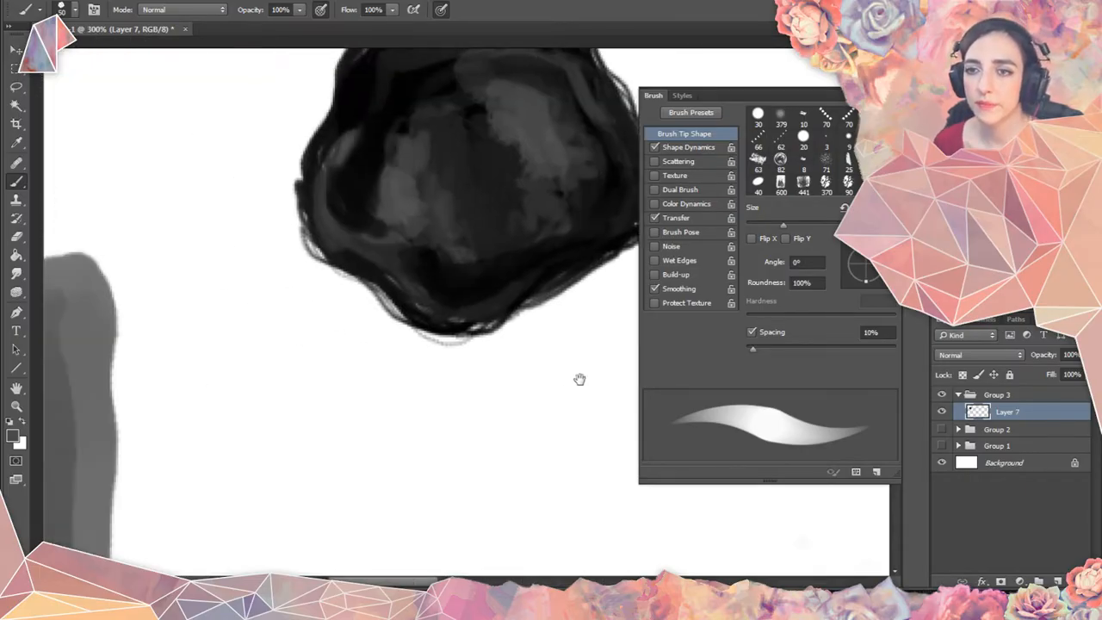
pyautogui.moveTo(317, 404); pyautogui.dragTo(279, 387)
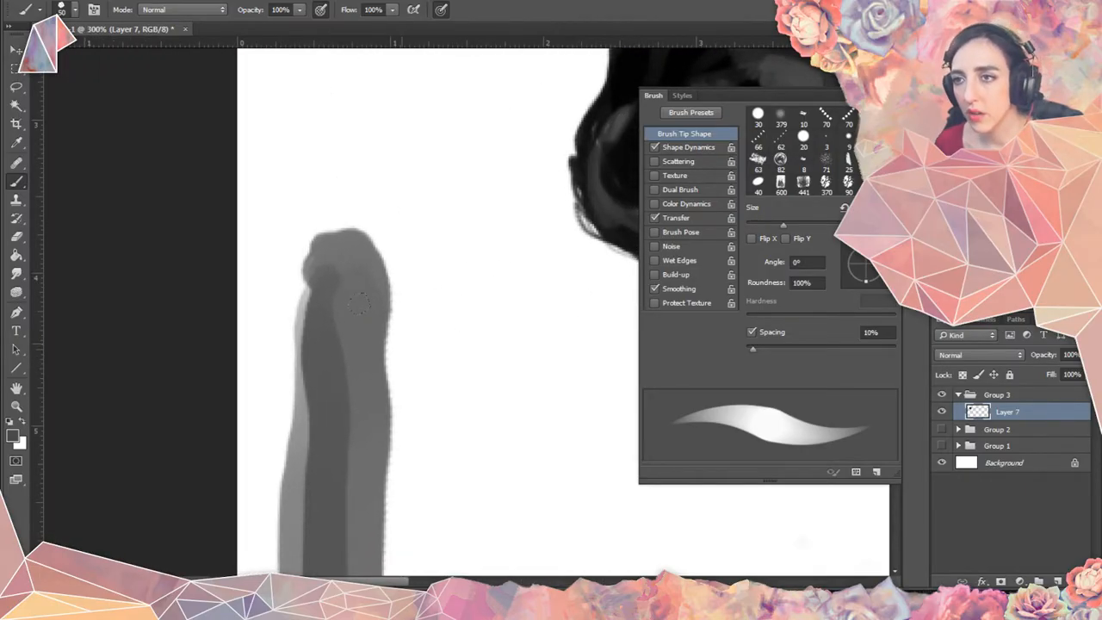
pyautogui.hotkey('ctrl', '+')
pyautogui.hotkey('ctrl', '+')
pyautogui.hotkey('ctrl', '+')
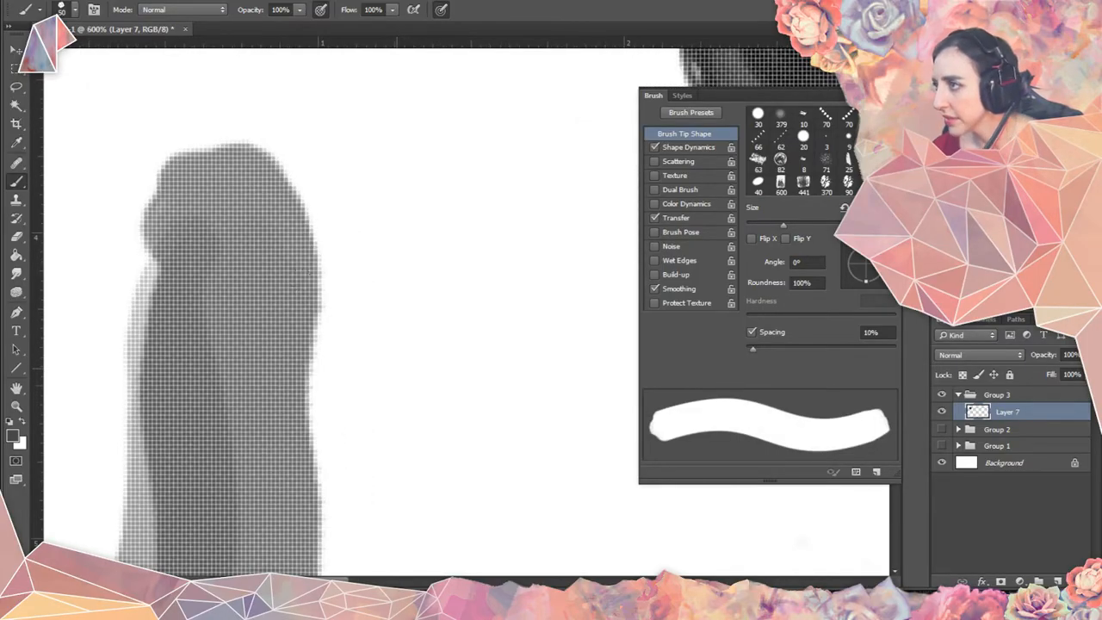
pyautogui.hotkey('ctrl', '-')
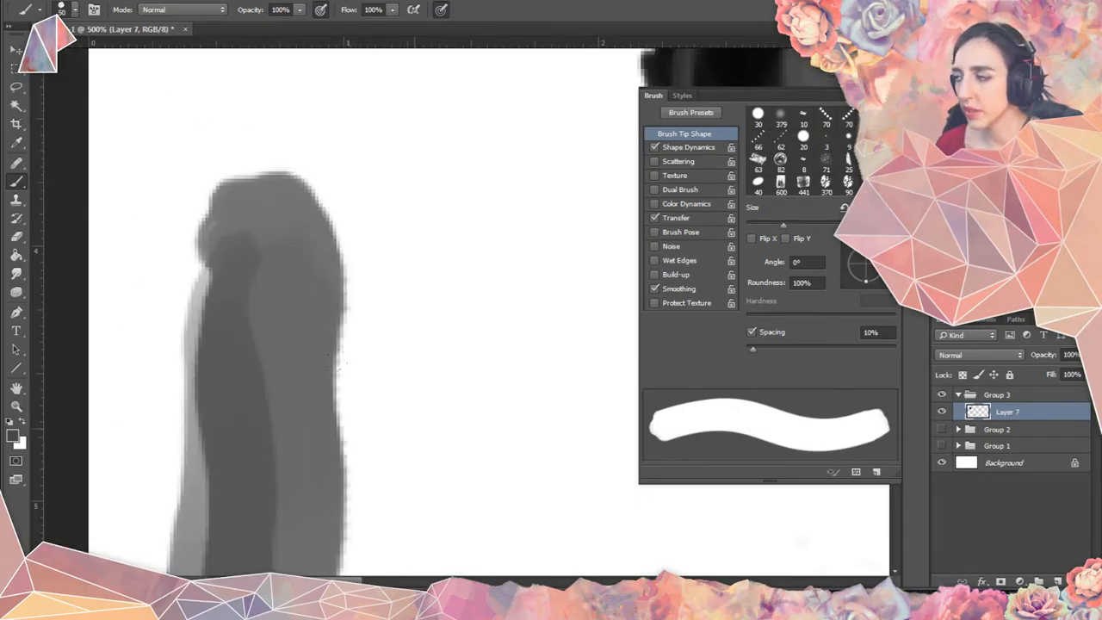
pyautogui.hotkey('ctrl', '-')
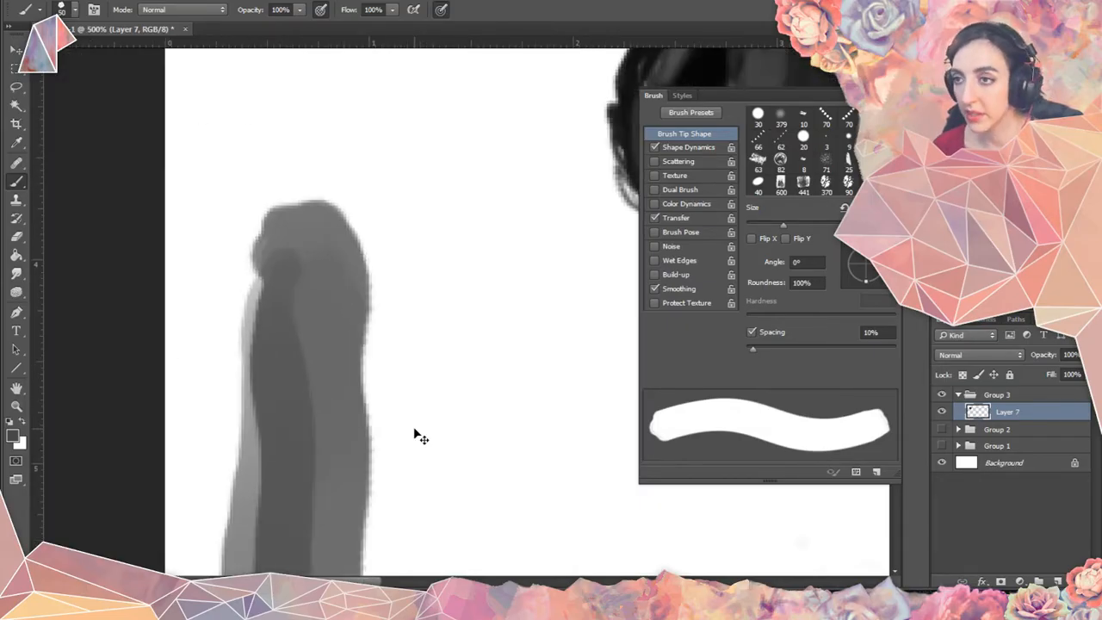
pyautogui.hotkey('ctrl', '-')
pyautogui.hotkey('ctrl', '-')
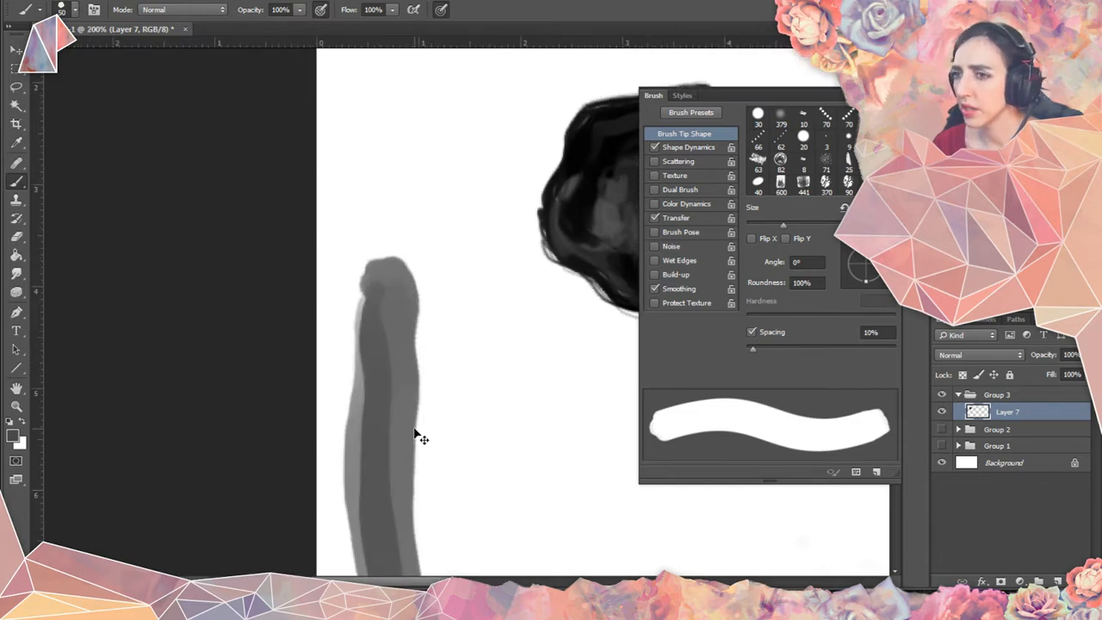
pyautogui.hotkey('ctrl', '-')
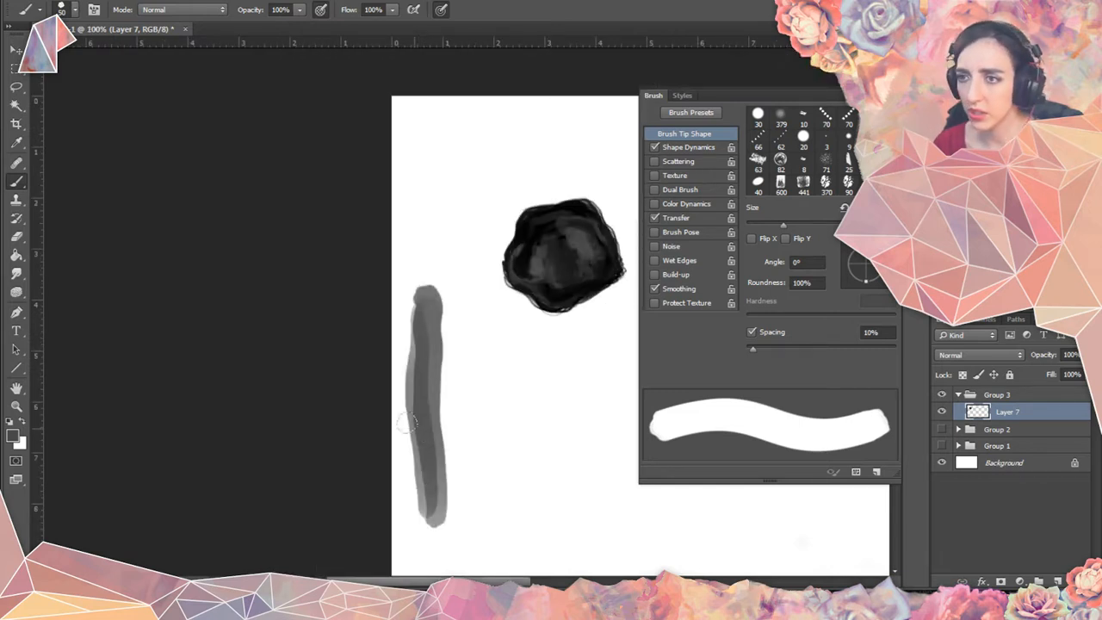
pyautogui.moveTo(469, 249)
pyautogui.mouseDown()
pyautogui.moveTo(352, 362)
pyautogui.moveTo(164, 347)
pyautogui.moveTo(216, 327)
pyautogui.moveTo(160, 288)
pyautogui.mouseUp()
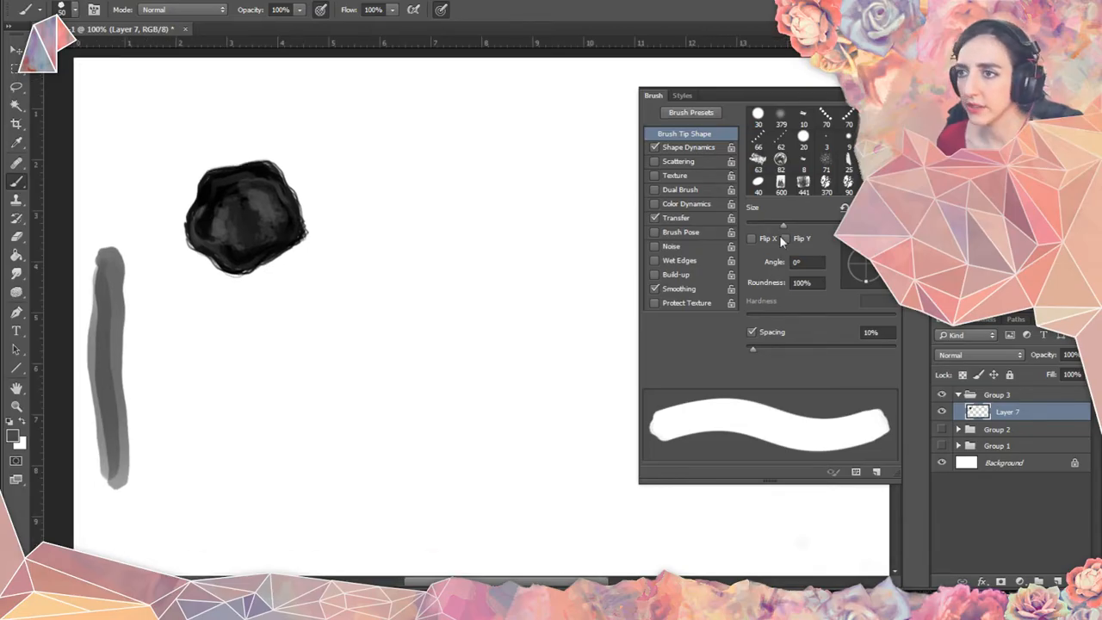
# Enlarge the brush tip slightly with 5% spacing, and set the Shape Dynamics angle control to Direction.
pyautogui.moveTo(781, 222)
pyautogui.mouseDown()
pyautogui.moveTo(771, 223)
pyautogui.moveTo(787, 221)
pyautogui.mouseUp()
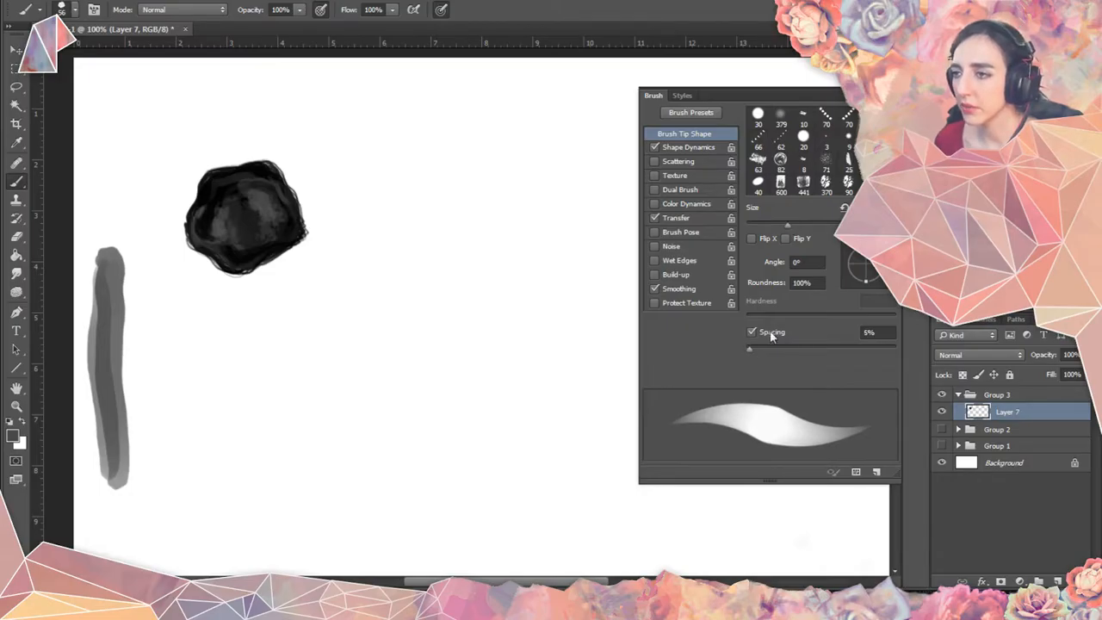
pyautogui.click(691, 150)
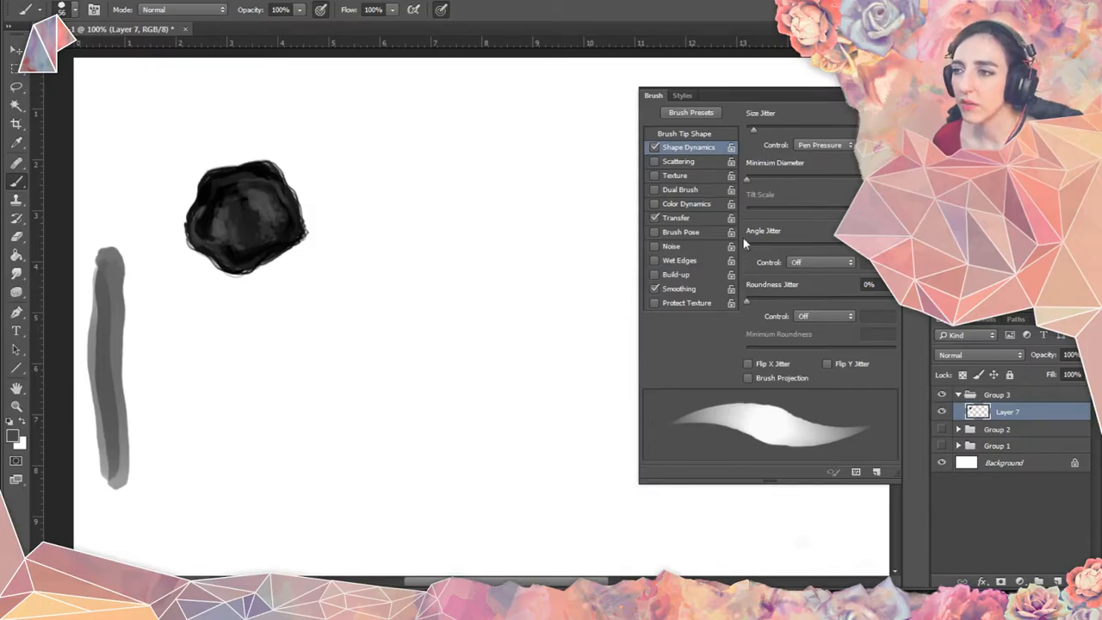
pyautogui.moveTo(747, 246)
pyautogui.mouseDown()
pyautogui.moveTo(856, 246)
pyautogui.moveTo(724, 250)
pyautogui.mouseUp()
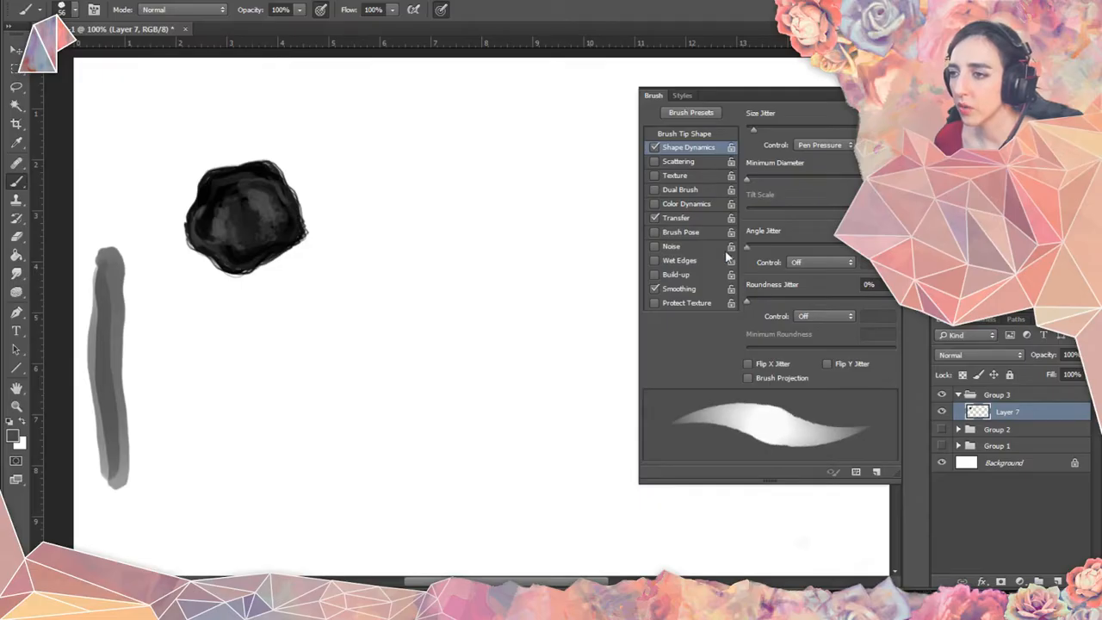
pyautogui.click(791, 260)
pyautogui.click(811, 334)
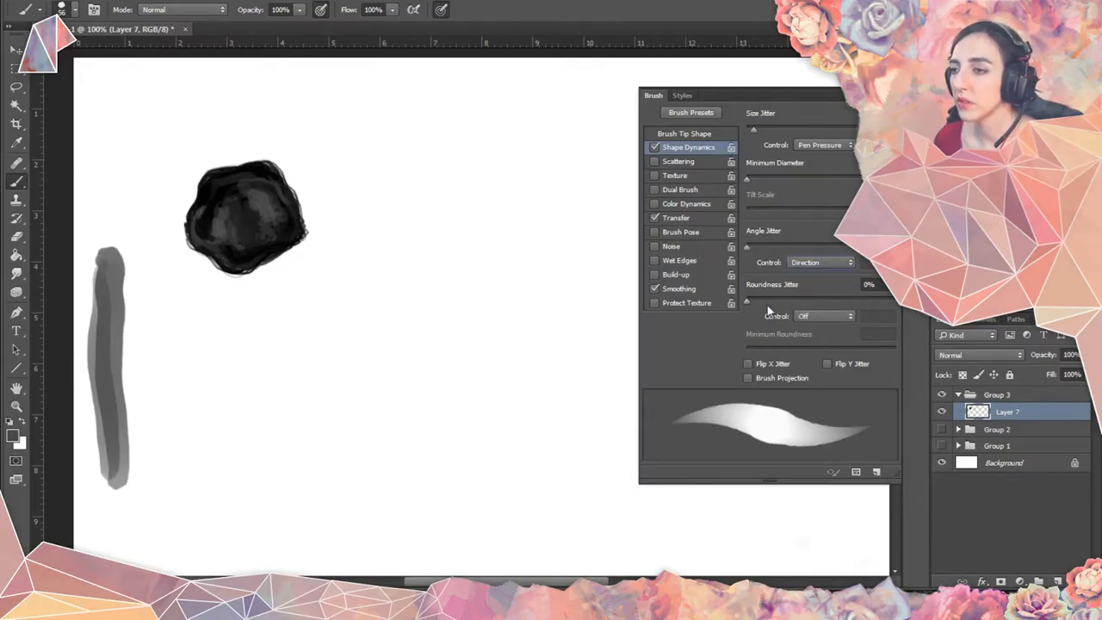
# Paint overlapping vertical gray strokes just below the blob, beside the first test stroke, to test the direction-controlled brush.
pyautogui.moveTo(166, 271); pyautogui.dragTo(169, 485)
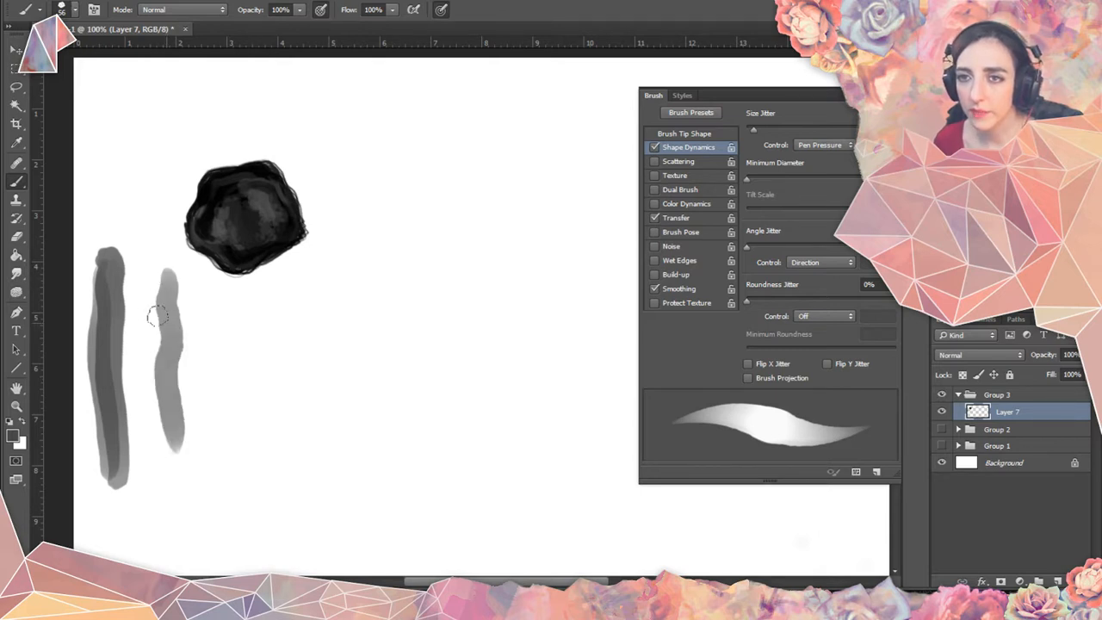
pyautogui.moveTo(156, 316); pyautogui.dragTo(170, 531)
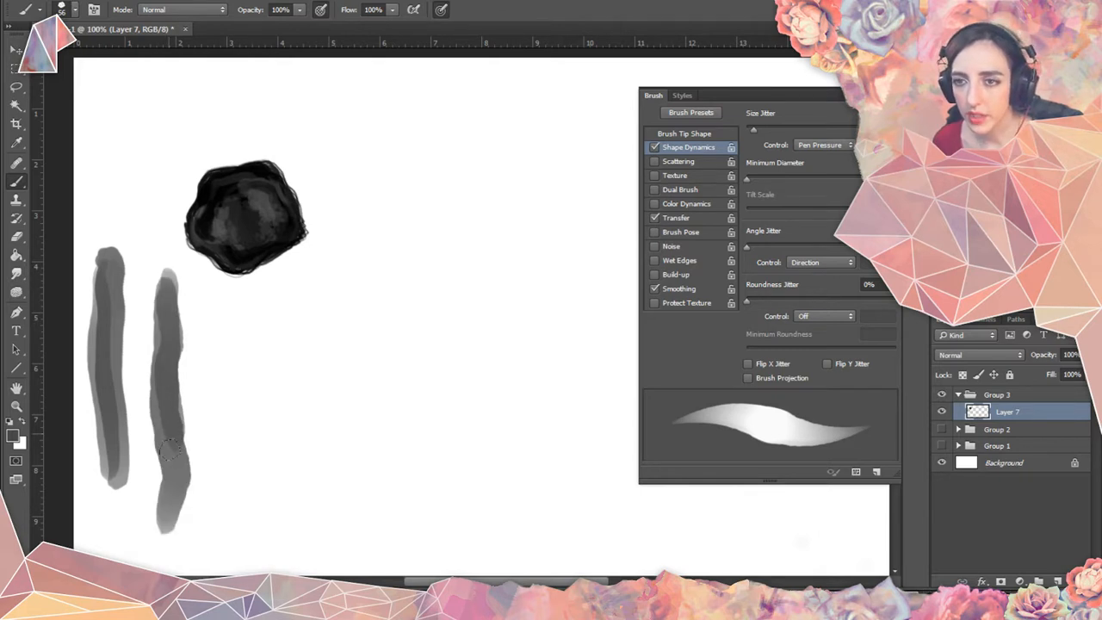
pyautogui.moveTo(168, 386)
pyautogui.mouseDown()
pyautogui.moveTo(178, 404)
pyautogui.moveTo(167, 357)
pyautogui.mouseUp()
pyautogui.moveTo(165, 274); pyautogui.dragTo(155, 325)
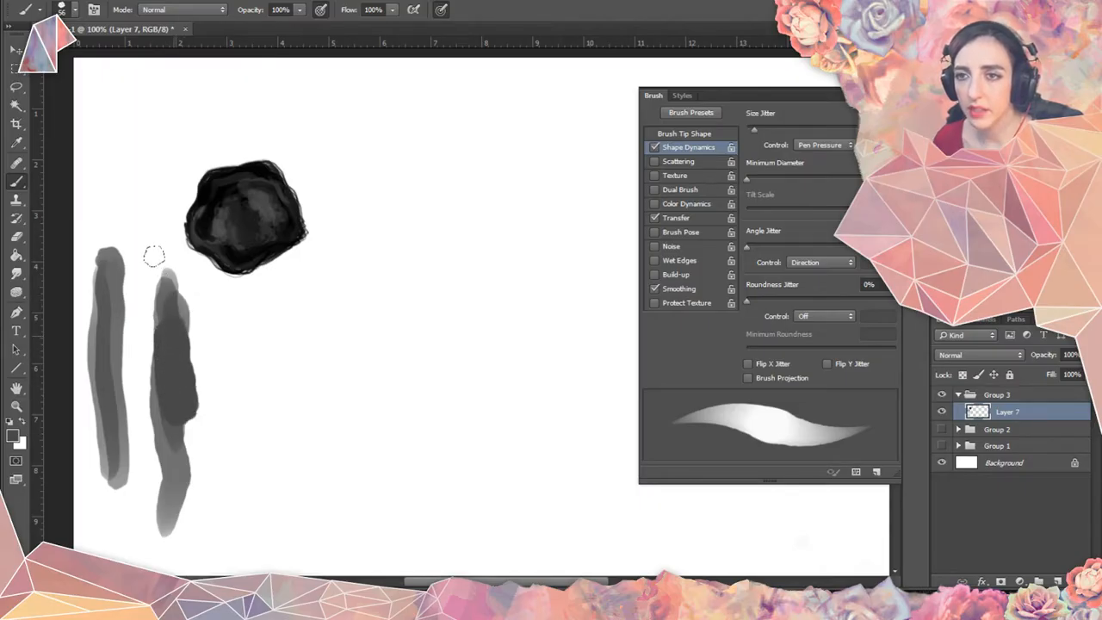
pyautogui.moveTo(153, 255)
pyautogui.mouseDown()
pyautogui.moveTo(189, 362)
pyautogui.moveTo(172, 482)
pyautogui.moveTo(169, 444)
pyautogui.mouseUp()
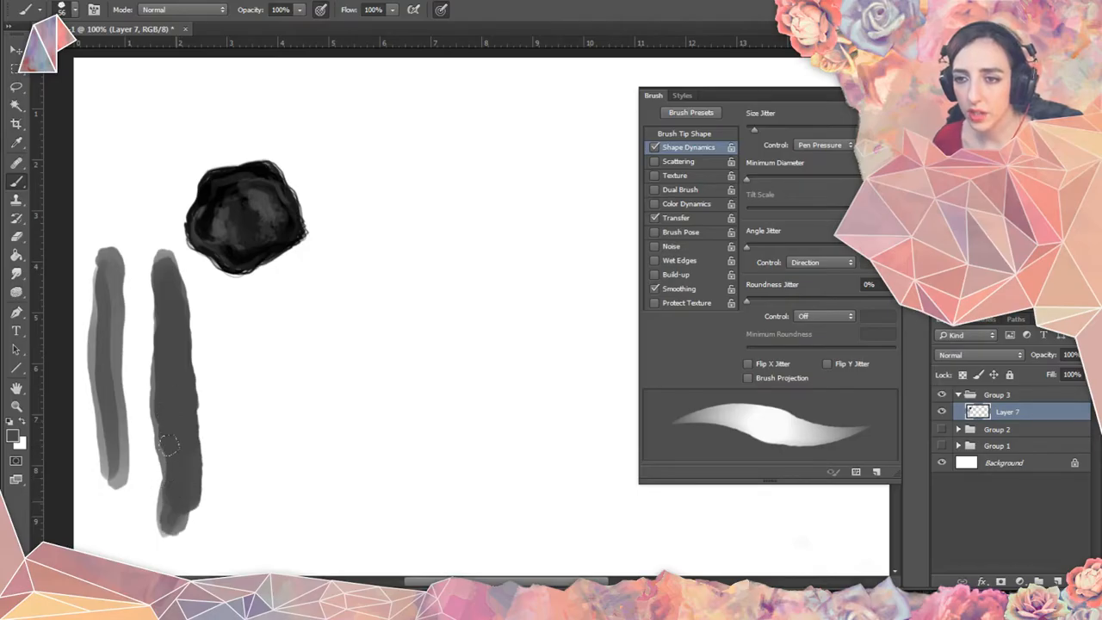
pyautogui.moveTo(157, 526)
pyautogui.mouseDown()
pyautogui.moveTo(164, 482)
pyautogui.moveTo(141, 375)
pyautogui.mouseUp()
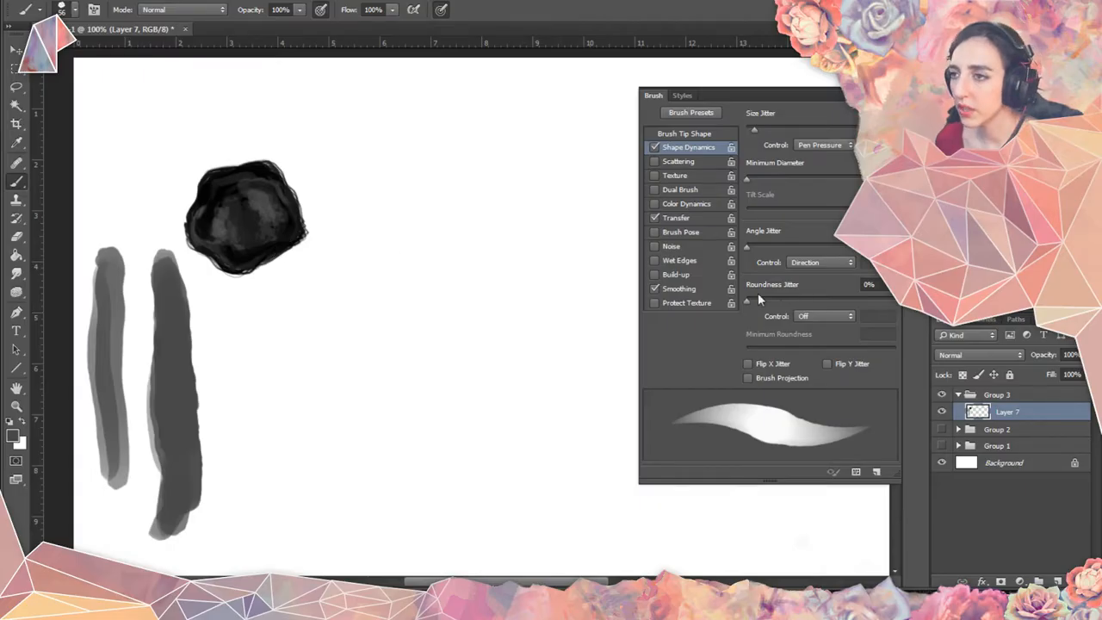
pyautogui.moveTo(748, 302)
pyautogui.mouseDown()
pyautogui.moveTo(824, 297)
pyautogui.moveTo(746, 308)
pyautogui.mouseUp()
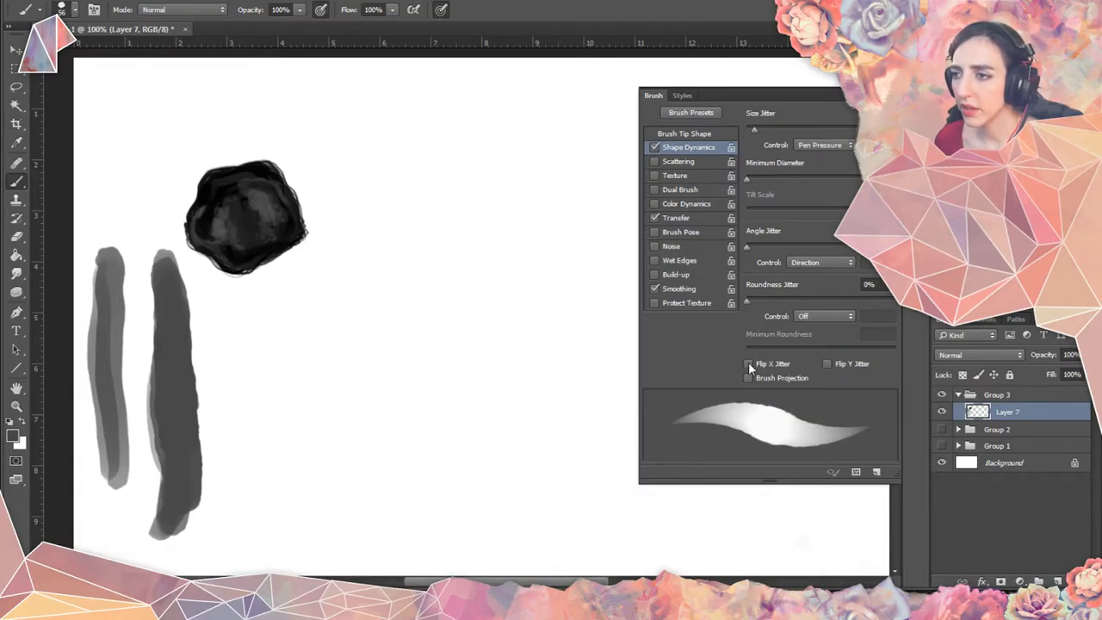
pyautogui.click(826, 364)
pyautogui.click(826, 365)
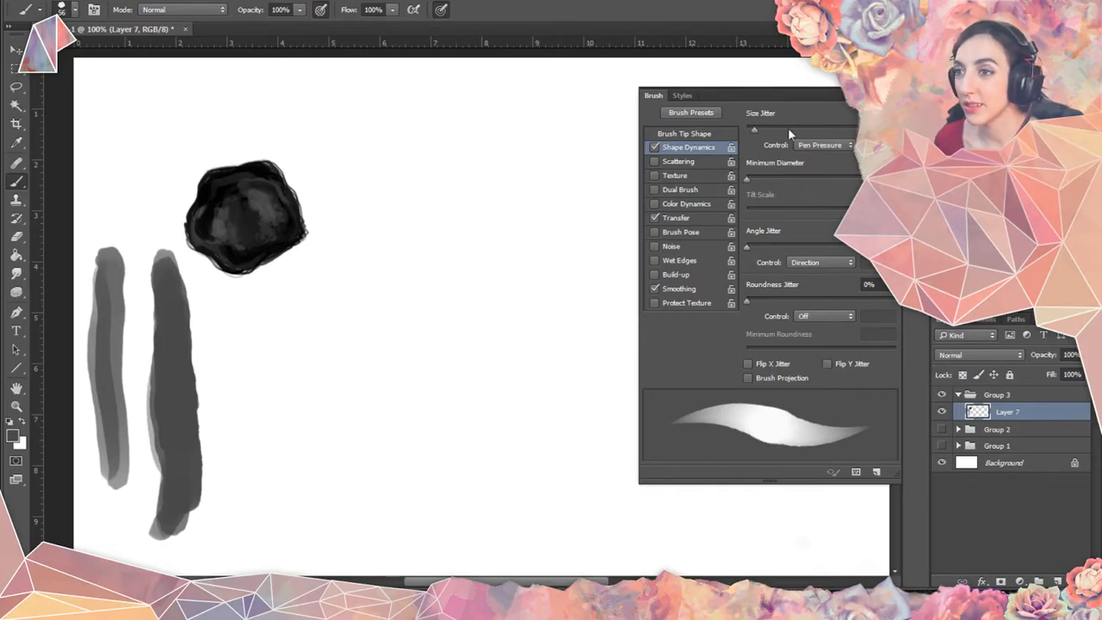
# Enable Color Dynamics, try strokes below the blob with Apply Per Tip on, and undo both the strokes and that option.
pyautogui.click(702, 203)
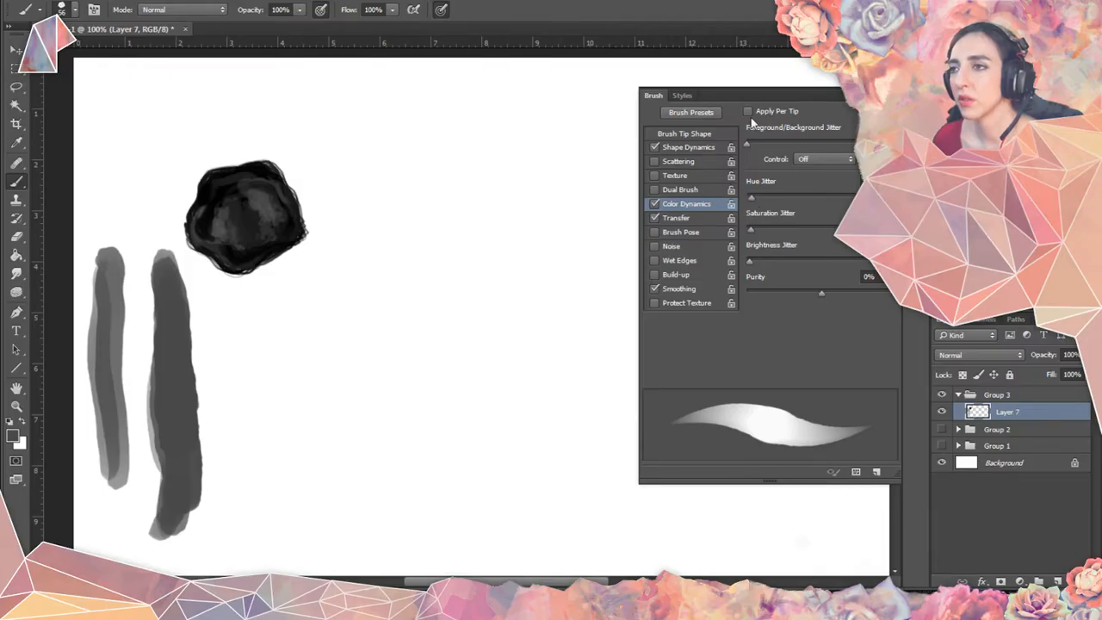
pyautogui.moveTo(228, 308); pyautogui.dragTo(226, 442)
pyautogui.moveTo(233, 474)
pyautogui.mouseDown()
pyautogui.moveTo(220, 339)
pyautogui.moveTo(229, 364)
pyautogui.moveTo(230, 314)
pyautogui.mouseUp()
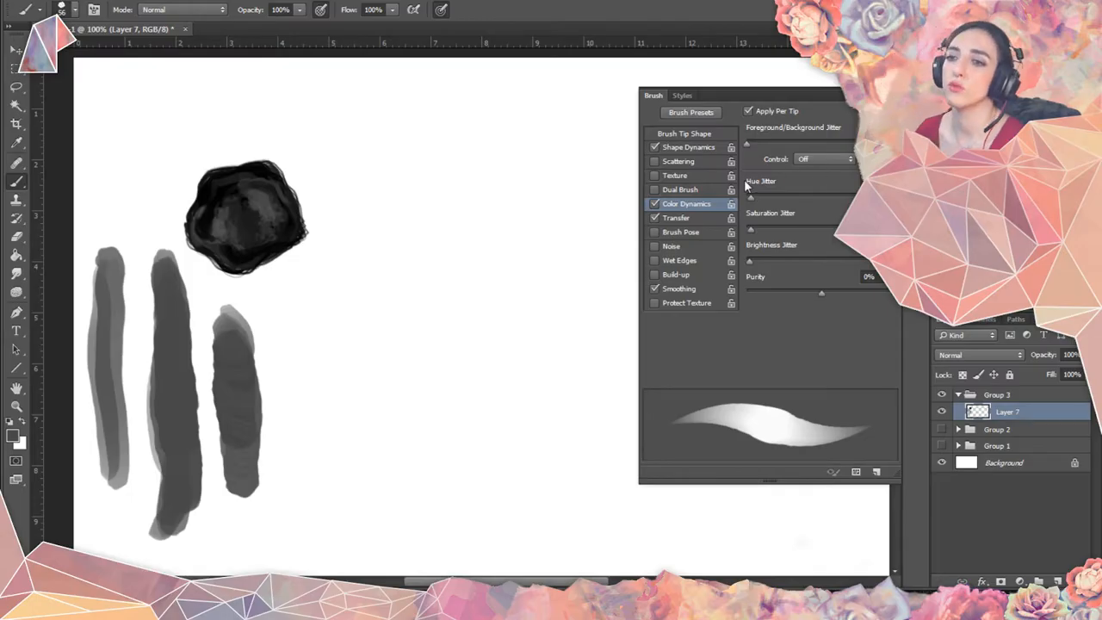
pyautogui.hotkey('ctrl', 'z')
pyautogui.click(751, 111)
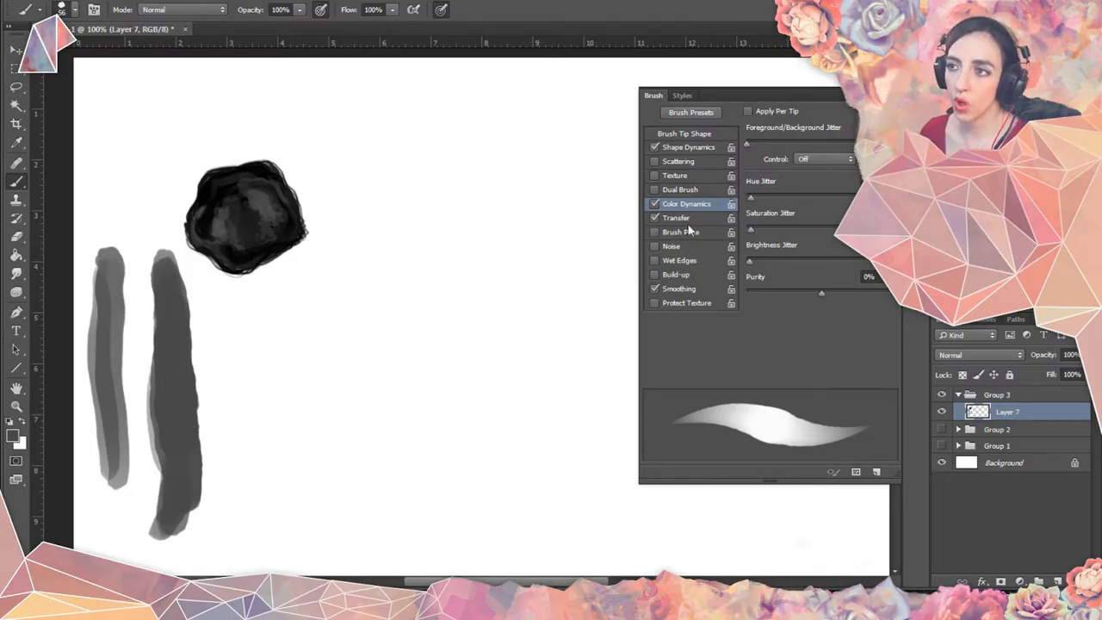
pyautogui.click(654, 218)
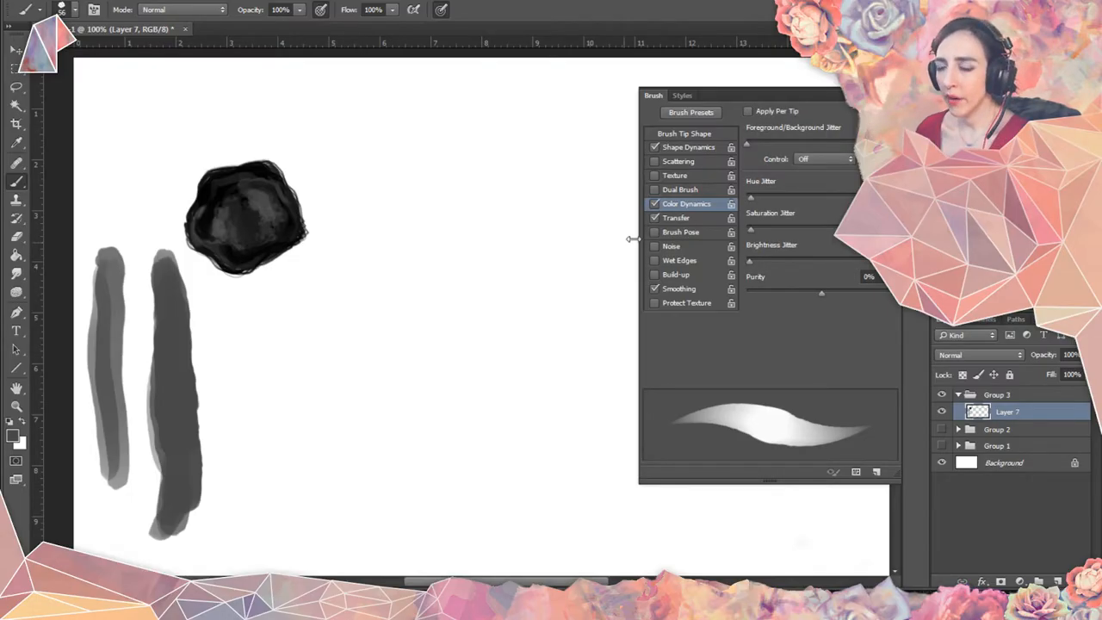
# Set the Transfer flow control to Pen Pressure and paint a vertical test stroke below the black blob.
pyautogui.moveTo(210, 306)
pyautogui.mouseDown()
pyautogui.moveTo(225, 422)
pyautogui.moveTo(212, 522)
pyautogui.moveTo(225, 558)
pyautogui.mouseUp()
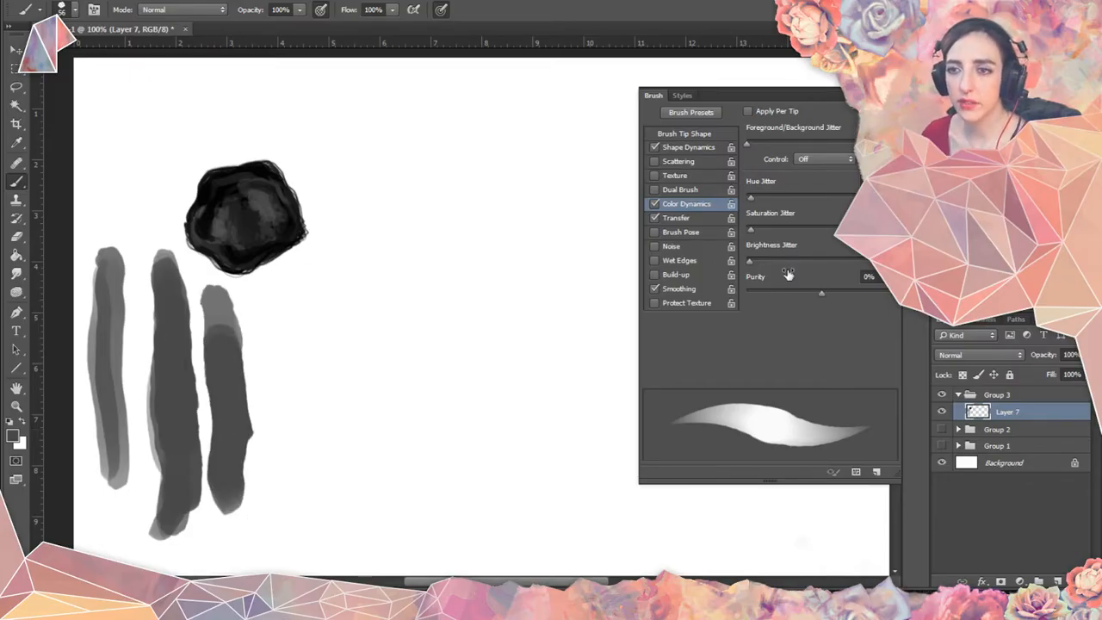
pyautogui.hotkey('ctrl', 'z')
pyautogui.click(684, 219)
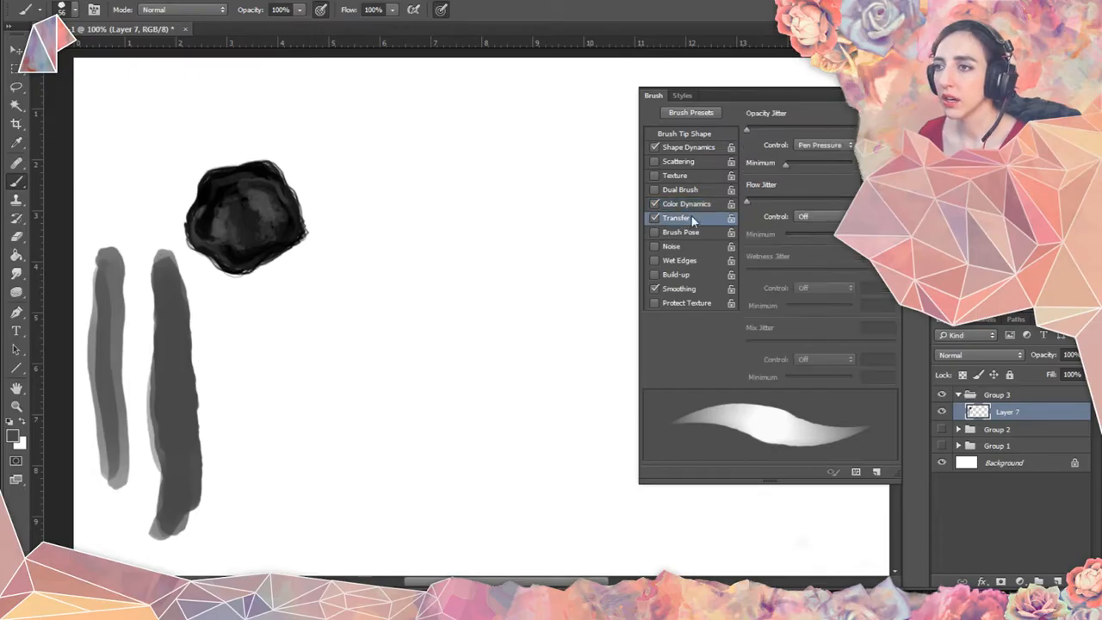
pyautogui.click(805, 216)
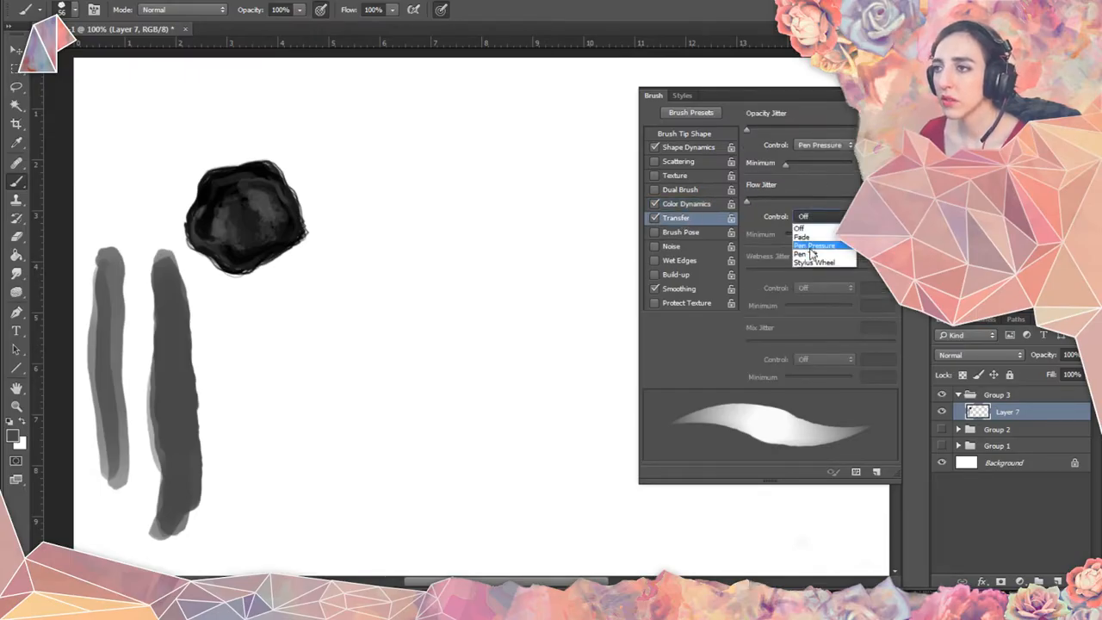
pyautogui.click(811, 246)
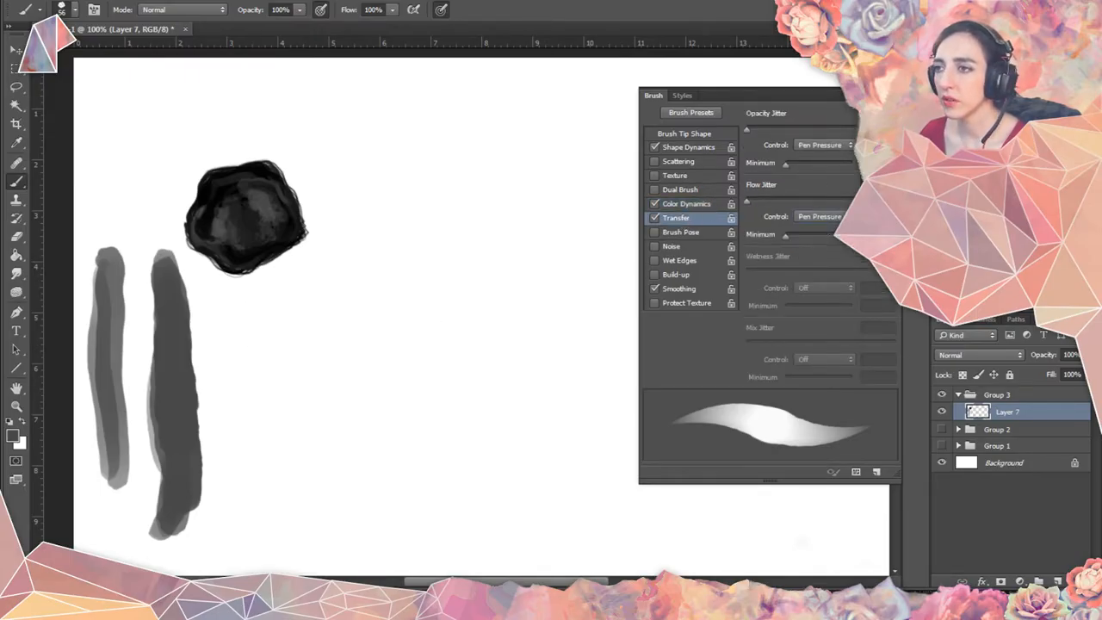
pyautogui.moveTo(263, 320)
pyautogui.mouseDown()
pyautogui.moveTo(241, 393)
pyautogui.moveTo(249, 540)
pyautogui.mouseUp()
pyautogui.moveTo(247, 469); pyautogui.dragTo(258, 569)
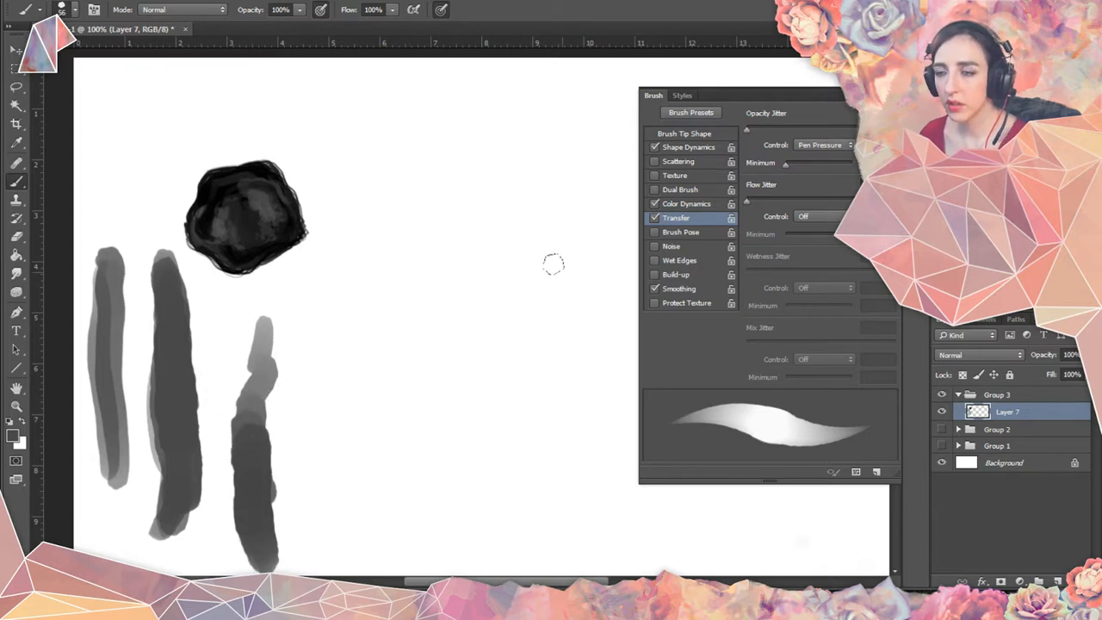
pyautogui.click(696, 234)
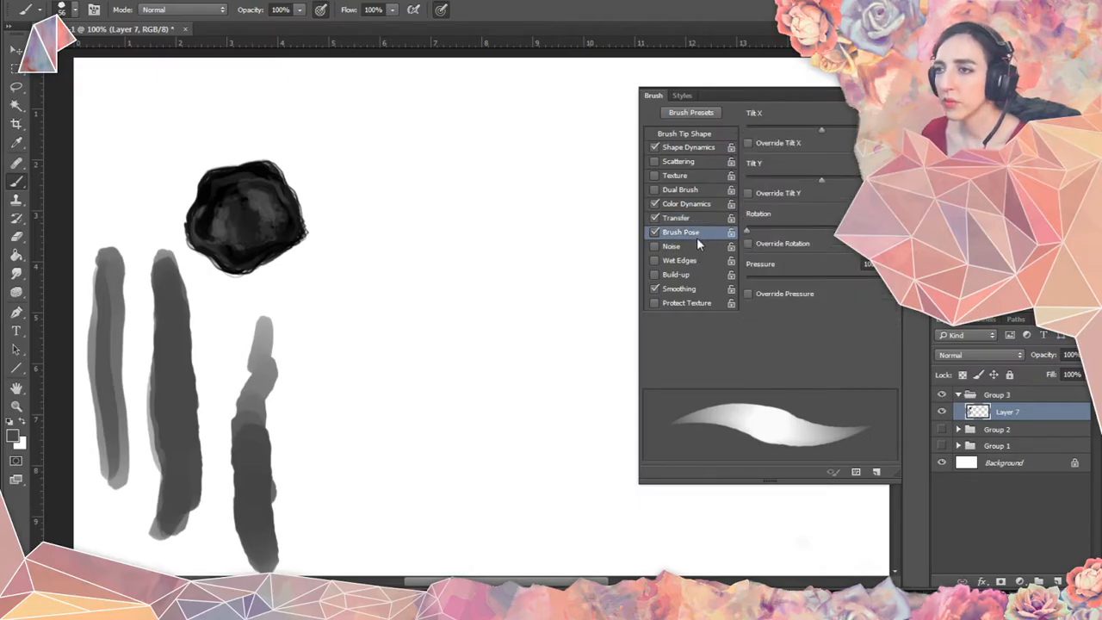
pyautogui.click(656, 232)
pyautogui.click(655, 246)
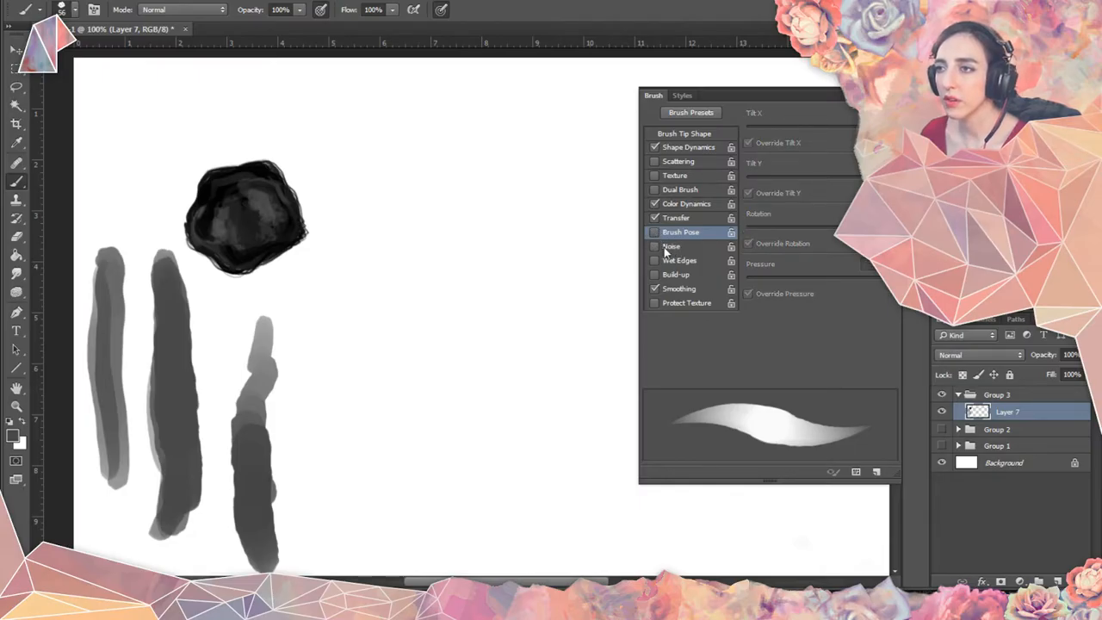
pyautogui.click(688, 218)
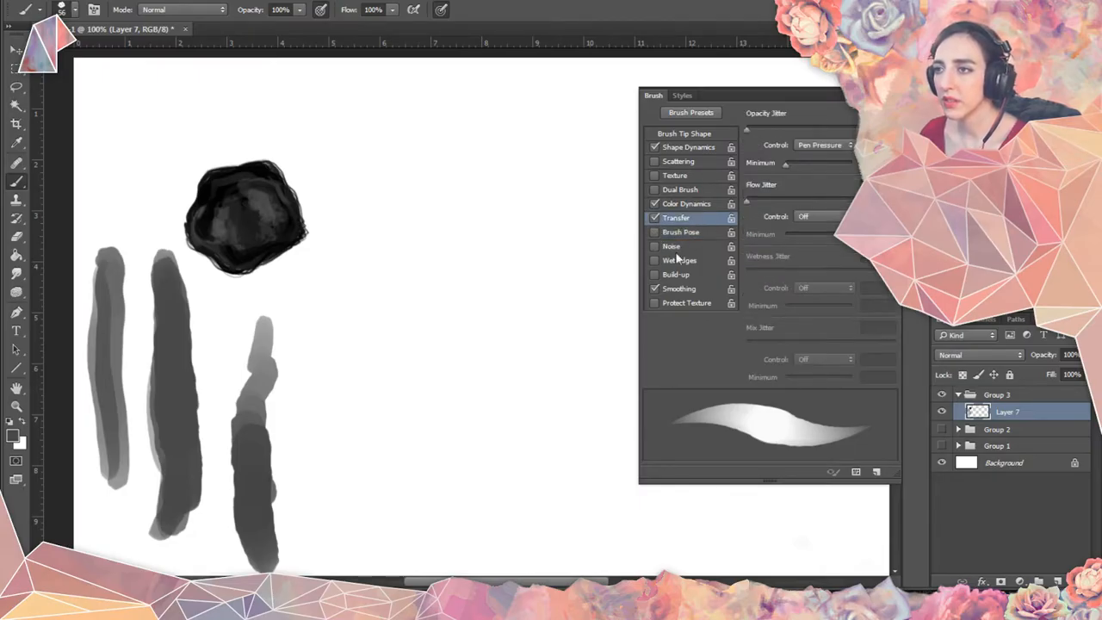
pyautogui.click(698, 248)
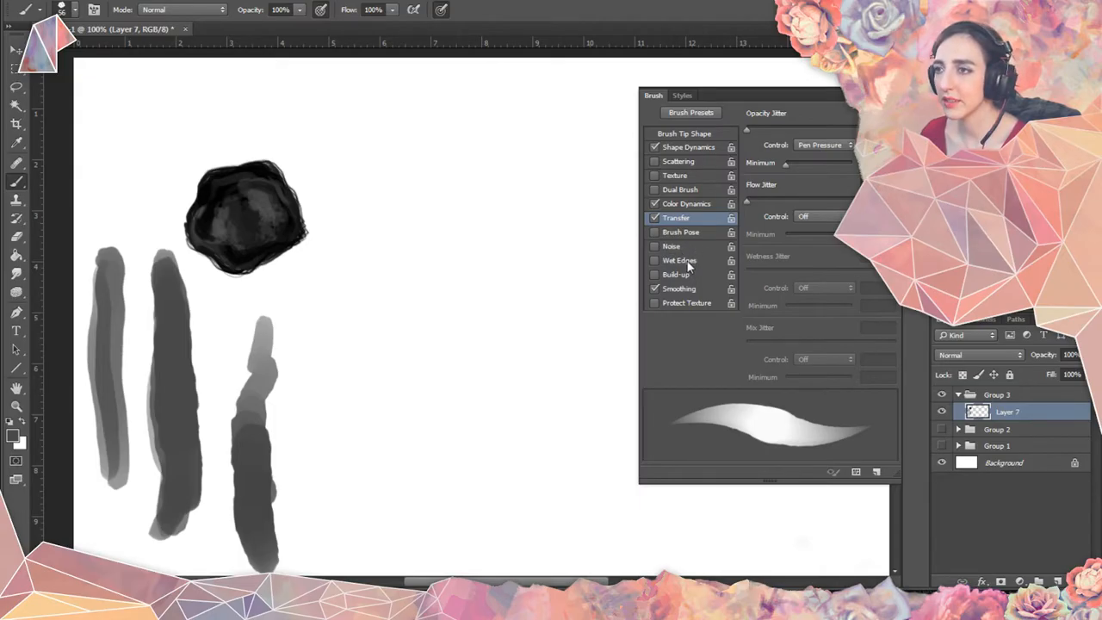
# Paint an arched test stroke beside the blob with Wet Edges on, and a looping stroke below it with Wet Edges off.
pyautogui.click(687, 263)
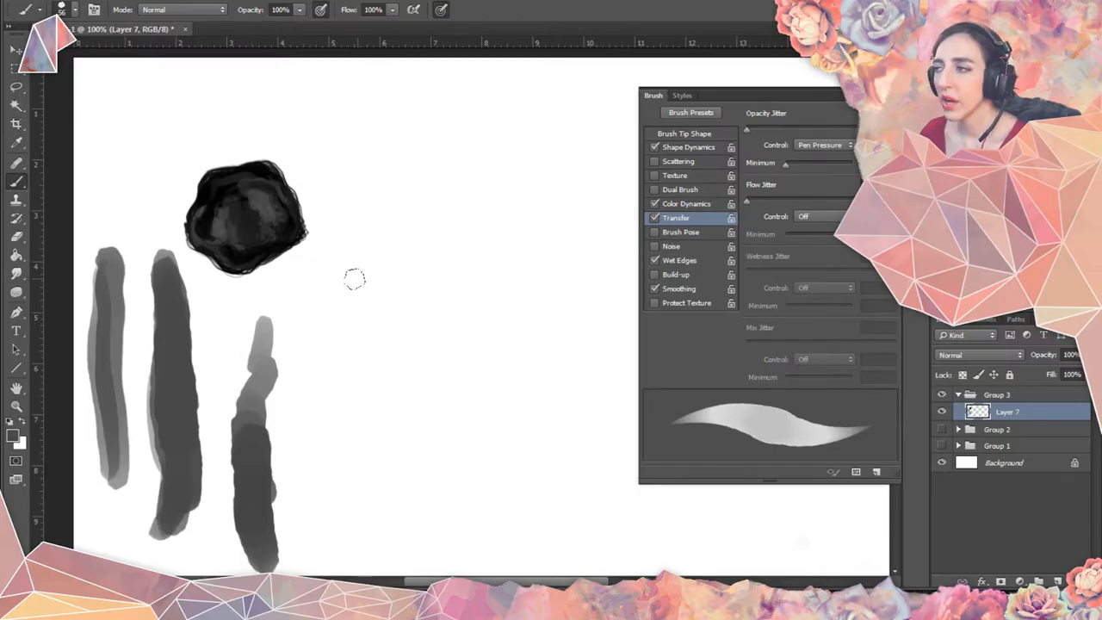
pyautogui.moveTo(364, 208)
pyautogui.mouseDown()
pyautogui.moveTo(352, 238)
pyautogui.moveTo(362, 274)
pyautogui.moveTo(345, 315)
pyautogui.moveTo(360, 340)
pyautogui.moveTo(368, 320)
pyautogui.moveTo(339, 286)
pyautogui.moveTo(366, 232)
pyautogui.moveTo(361, 195)
pyautogui.moveTo(378, 153)
pyautogui.moveTo(421, 156)
pyautogui.moveTo(439, 177)
pyautogui.moveTo(477, 271)
pyautogui.moveTo(440, 204)
pyautogui.moveTo(392, 167)
pyautogui.moveTo(384, 187)
pyautogui.mouseUp()
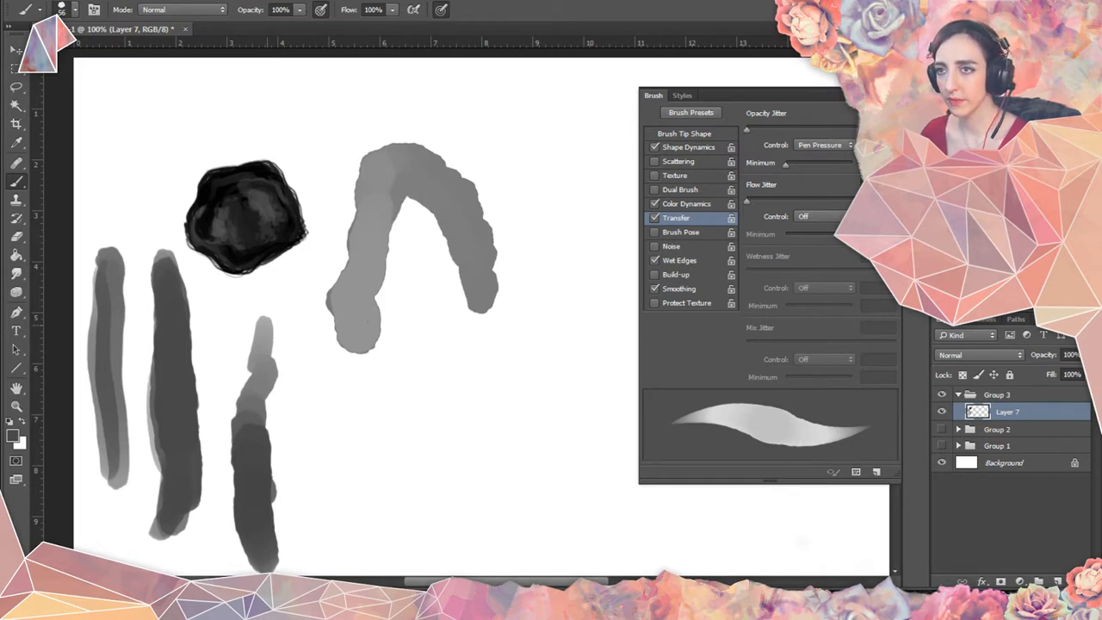
pyautogui.click(654, 260)
pyautogui.moveTo(394, 356)
pyautogui.mouseDown()
pyautogui.moveTo(373, 443)
pyautogui.moveTo(389, 465)
pyautogui.moveTo(432, 483)
pyautogui.moveTo(456, 463)
pyautogui.moveTo(457, 445)
pyautogui.moveTo(435, 422)
pyautogui.moveTo(405, 408)
pyautogui.moveTo(308, 401)
pyautogui.moveTo(380, 401)
pyautogui.moveTo(430, 412)
pyautogui.moveTo(458, 430)
pyautogui.mouseUp()
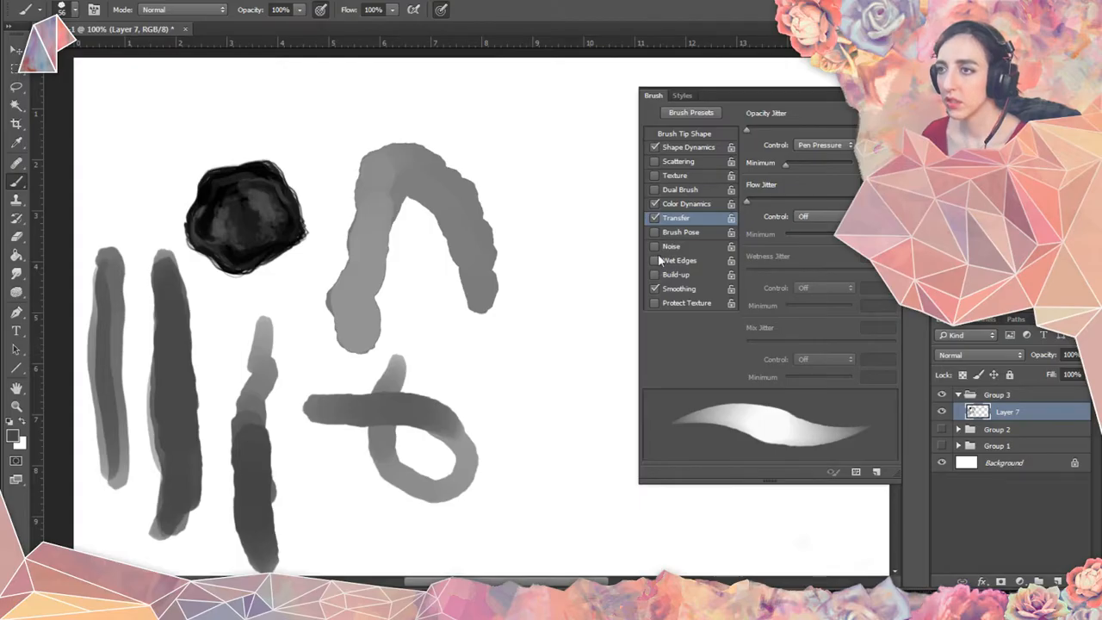
# Turn Wet Edges on again and paint a thick winding stroke beside the arch and overlapping patches below it.
pyautogui.click(654, 260)
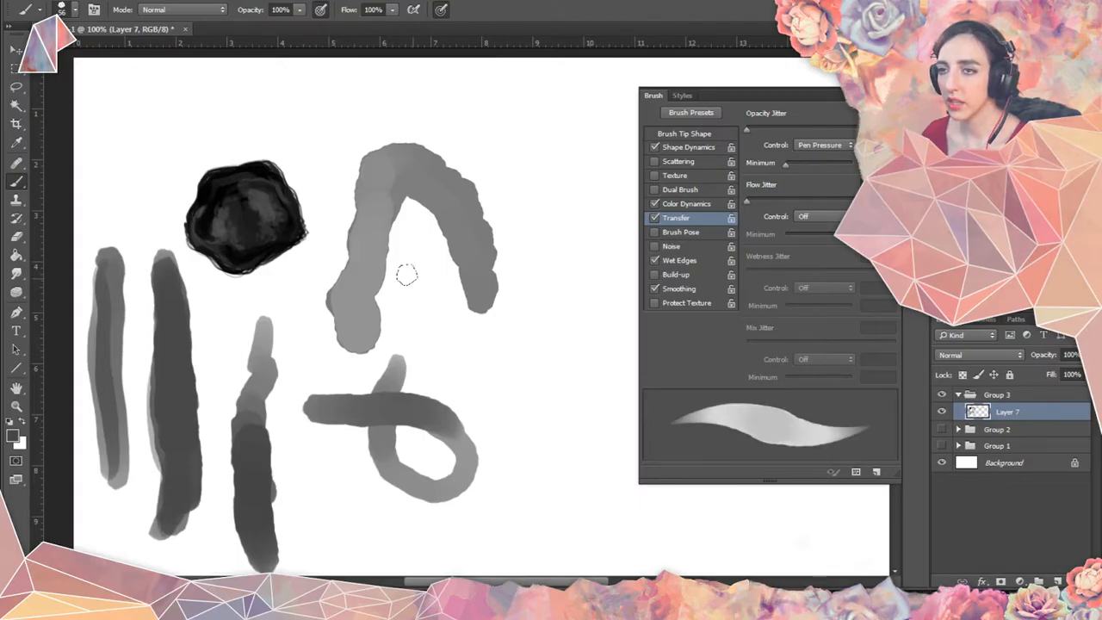
pyautogui.moveTo(406, 272)
pyautogui.mouseDown()
pyautogui.moveTo(435, 324)
pyautogui.moveTo(471, 345)
pyautogui.moveTo(488, 329)
pyautogui.moveTo(497, 292)
pyautogui.moveTo(514, 283)
pyautogui.moveTo(495, 254)
pyautogui.moveTo(542, 156)
pyautogui.moveTo(531, 203)
pyautogui.moveTo(511, 226)
pyautogui.moveTo(511, 146)
pyautogui.moveTo(516, 157)
pyautogui.moveTo(514, 177)
pyautogui.moveTo(511, 148)
pyautogui.moveTo(494, 137)
pyautogui.moveTo(487, 160)
pyautogui.moveTo(472, 155)
pyautogui.moveTo(515, 140)
pyautogui.moveTo(559, 196)
pyautogui.moveTo(556, 250)
pyautogui.moveTo(526, 258)
pyautogui.mouseUp()
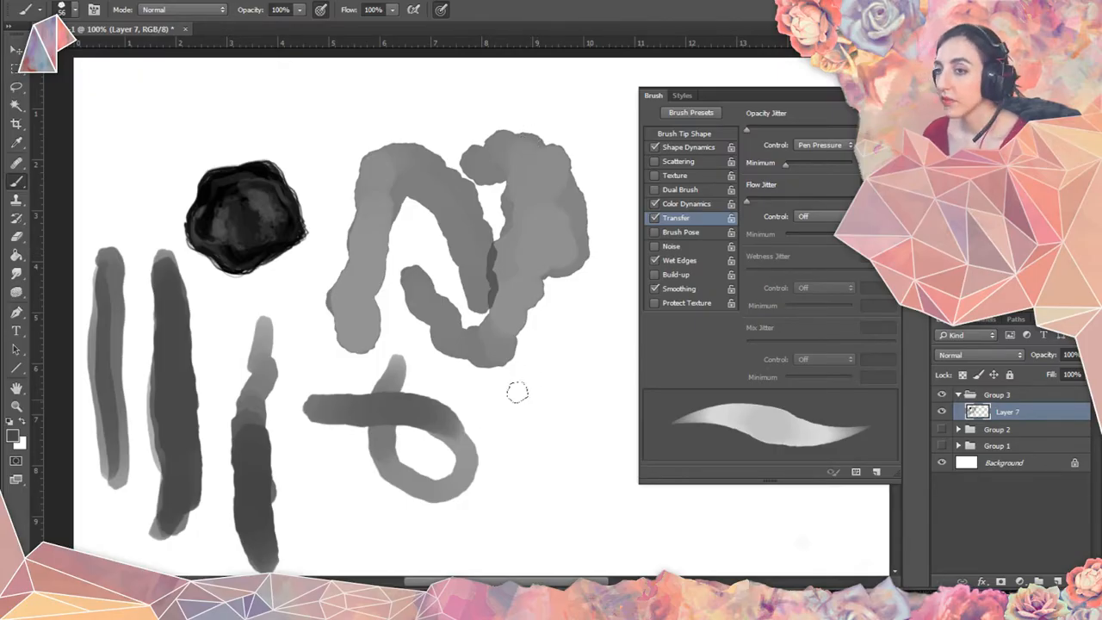
pyautogui.moveTo(519, 391)
pyautogui.mouseDown()
pyautogui.moveTo(502, 413)
pyautogui.moveTo(508, 450)
pyautogui.moveTo(551, 522)
pyautogui.mouseUp()
pyautogui.moveTo(528, 458)
pyautogui.mouseDown()
pyautogui.moveTo(534, 376)
pyautogui.moveTo(548, 393)
pyautogui.moveTo(529, 409)
pyautogui.moveTo(533, 420)
pyautogui.mouseUp()
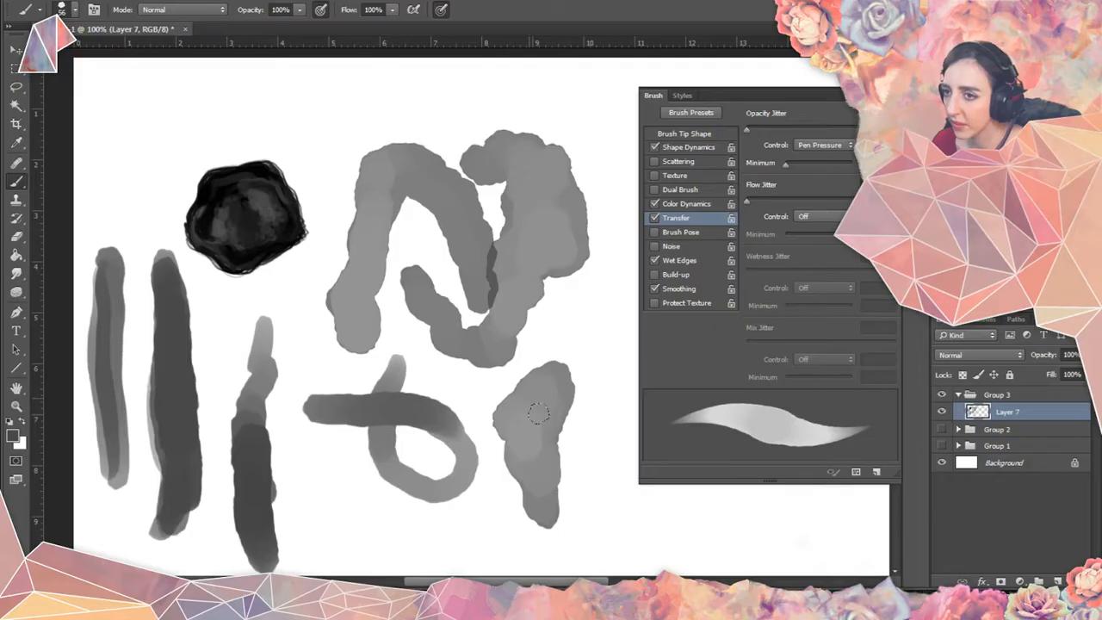
pyautogui.moveTo(539, 460)
pyautogui.mouseDown()
pyautogui.moveTo(542, 449)
pyautogui.moveTo(528, 462)
pyautogui.moveTo(537, 425)
pyautogui.moveTo(526, 406)
pyautogui.moveTo(509, 430)
pyautogui.moveTo(500, 410)
pyautogui.moveTo(525, 383)
pyautogui.moveTo(504, 456)
pyautogui.moveTo(515, 430)
pyautogui.moveTo(519, 438)
pyautogui.moveTo(493, 438)
pyautogui.moveTo(526, 473)
pyautogui.mouseUp()
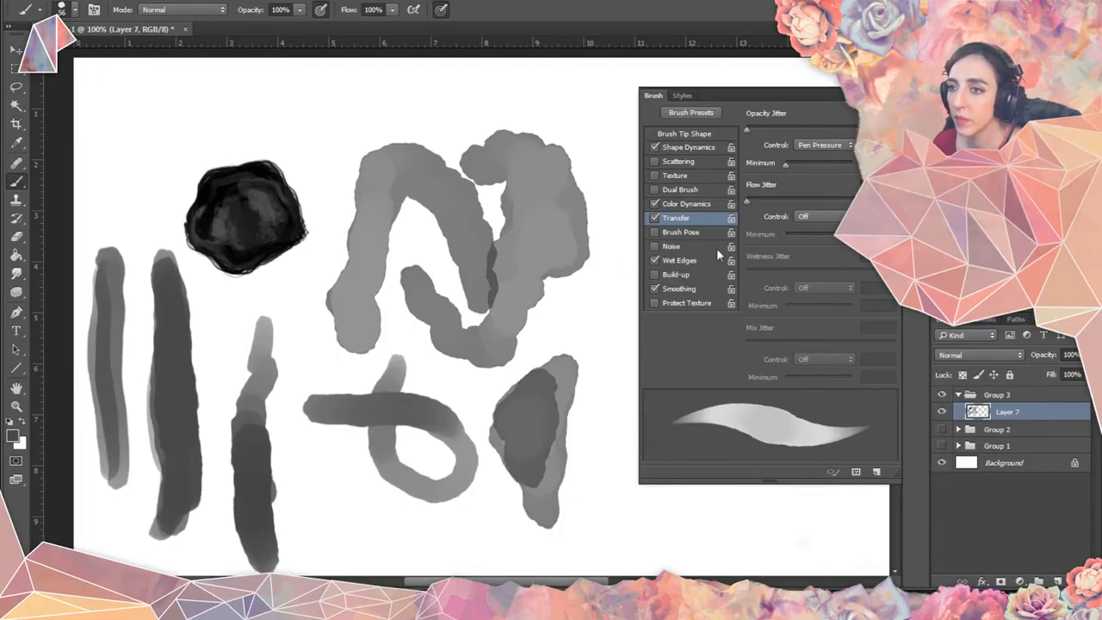
# Turn Wet Edges off and set the Transfer flow jitter control to Pen Pressure.
pyautogui.click(654, 259)
pyautogui.click(655, 203)
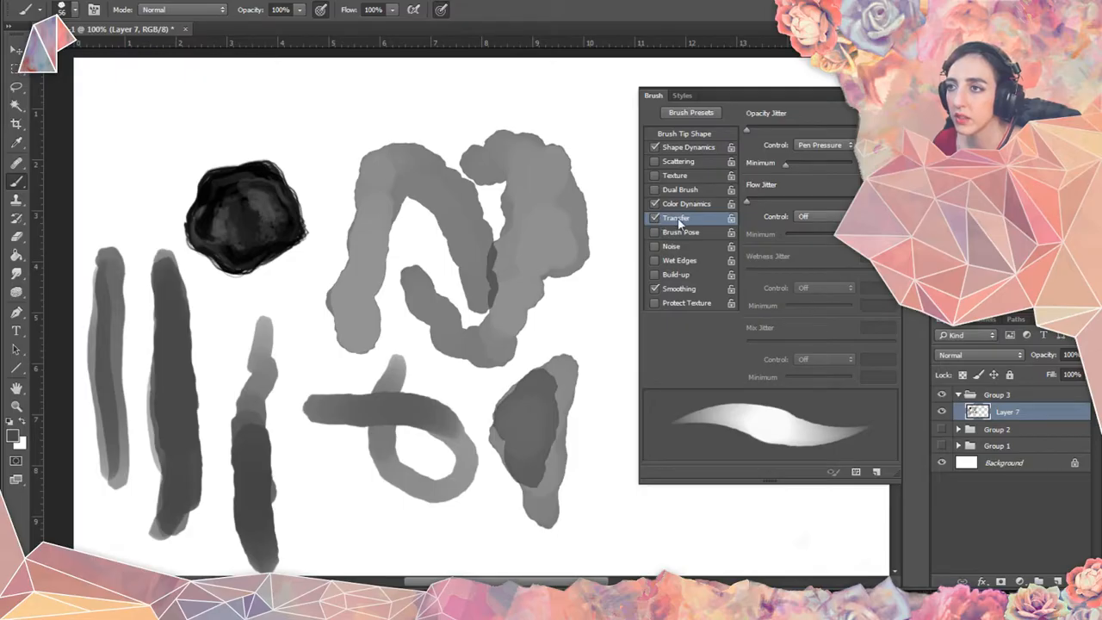
pyautogui.click(824, 217)
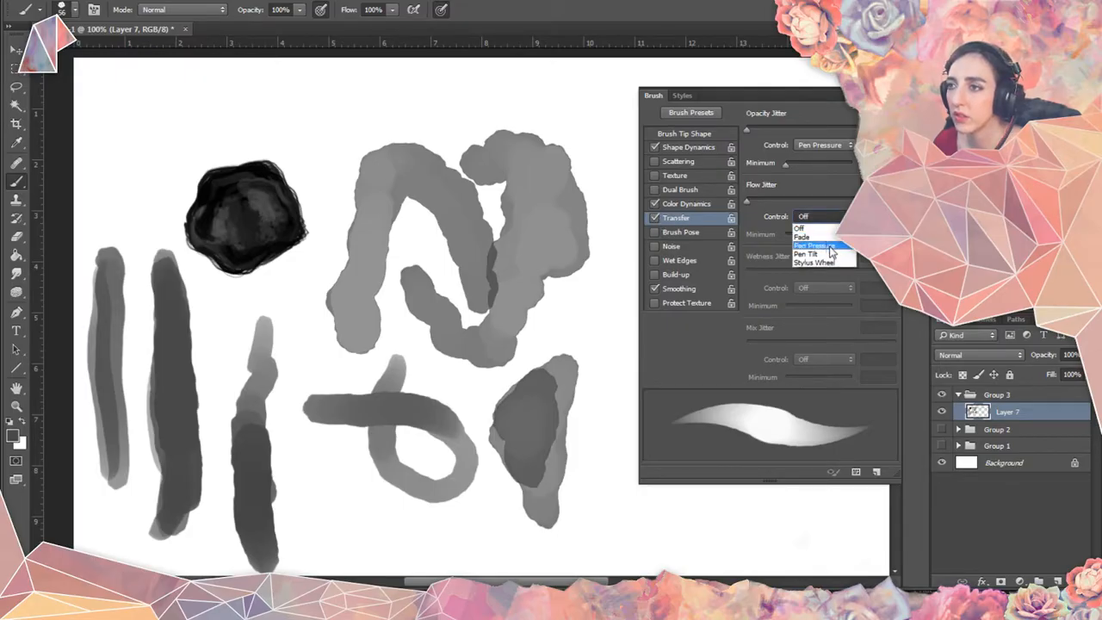
pyautogui.click(826, 242)
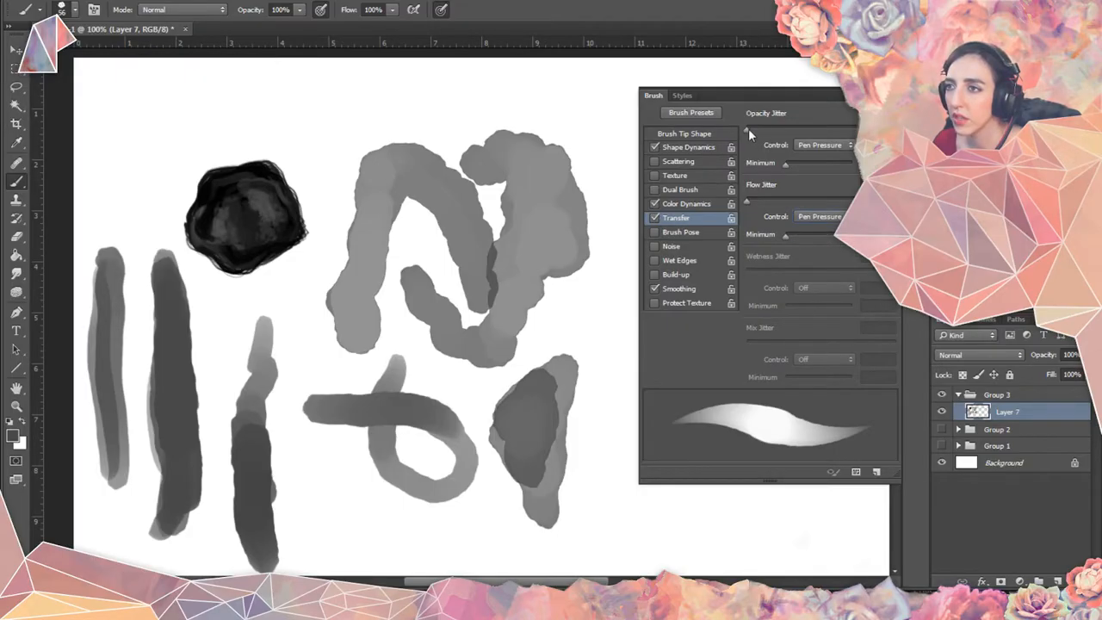
# Enable Dual Brush and choose a textured secondary tip of 175 px with 18% spacing.
pyautogui.click(692, 190)
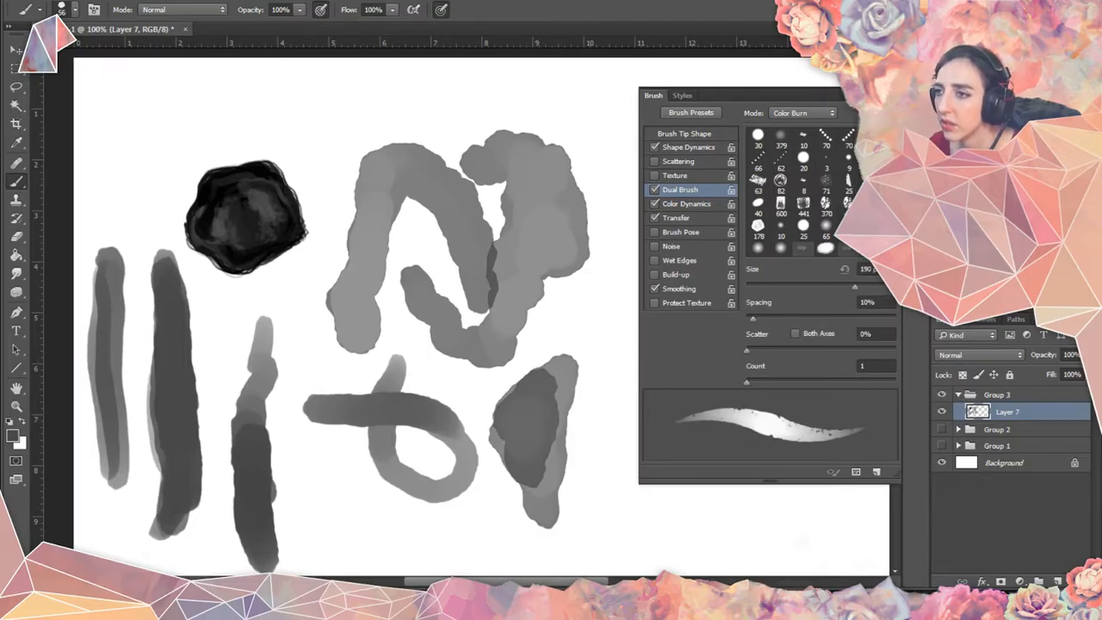
pyautogui.click(823, 208)
pyautogui.click(803, 206)
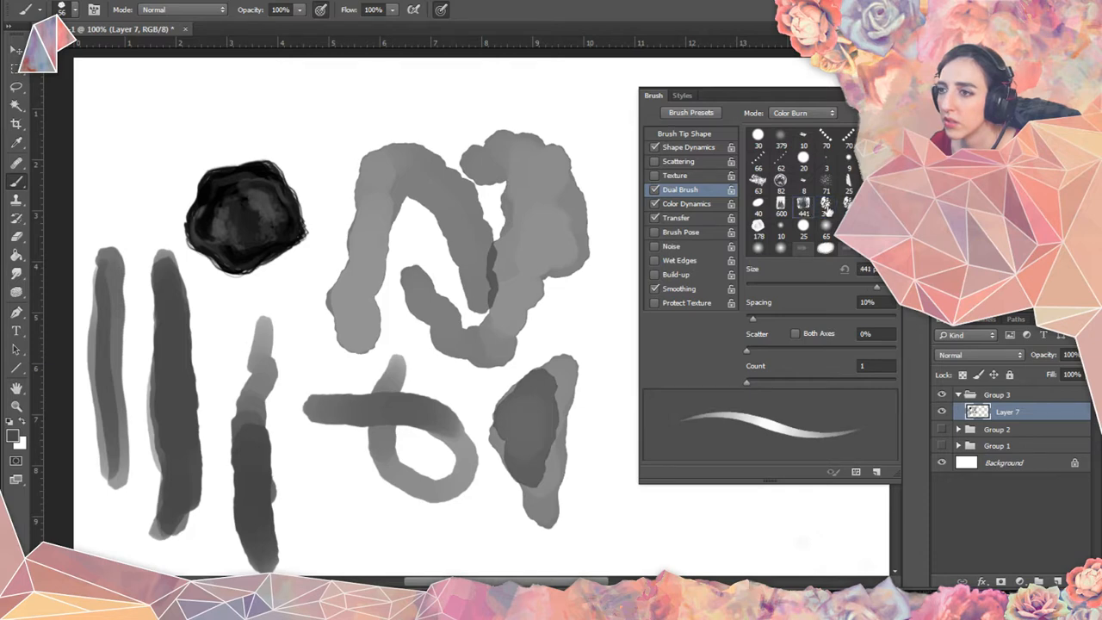
pyautogui.click(825, 205)
pyautogui.moveTo(871, 287); pyautogui.dragTo(854, 286)
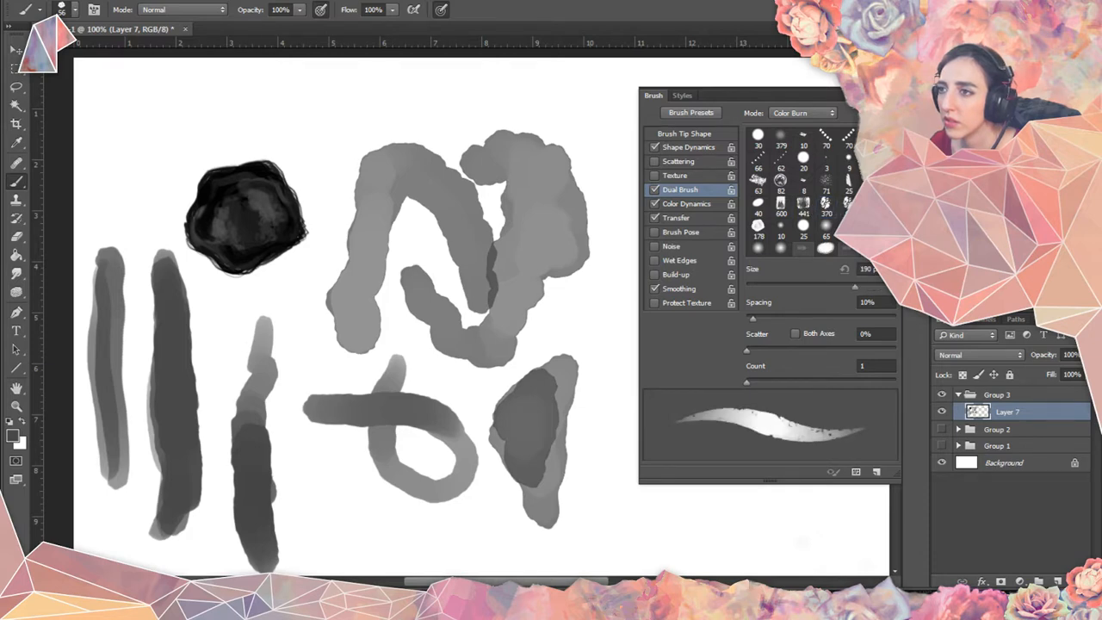
pyautogui.click(869, 204)
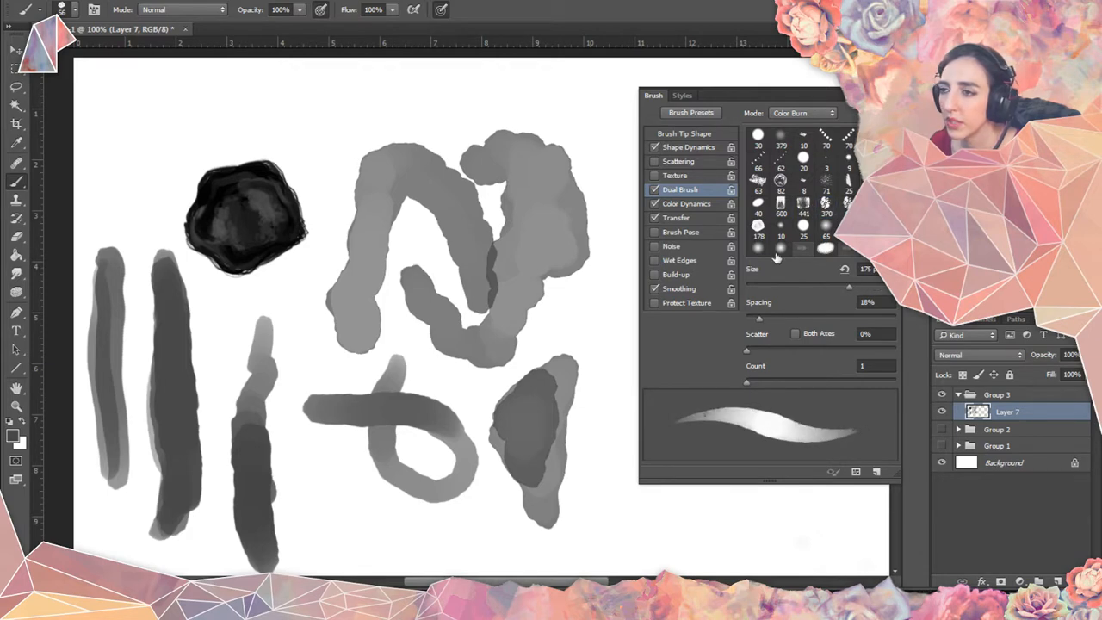
# Paint a vertical test stroke across the start of the looping stroke, and save the dual brush as a new preset.
pyautogui.moveTo(292, 368)
pyautogui.mouseDown()
pyautogui.moveTo(299, 391)
pyautogui.moveTo(301, 331)
pyautogui.moveTo(298, 427)
pyautogui.moveTo(314, 487)
pyautogui.moveTo(351, 547)
pyautogui.mouseUp()
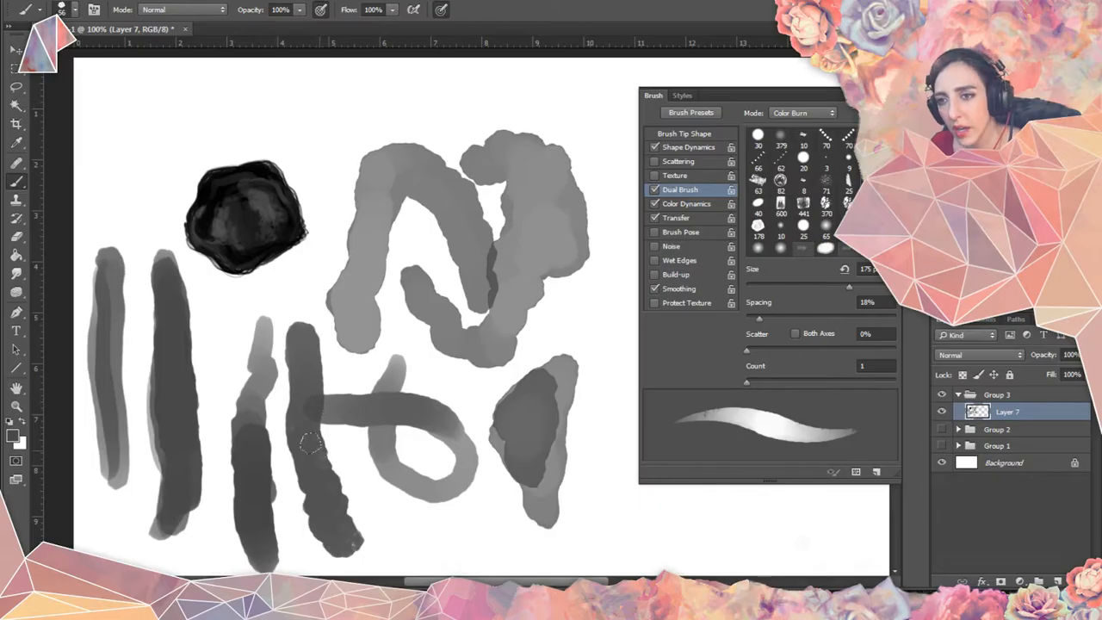
pyautogui.hotkey('ctrl', 'z')
pyautogui.moveTo(303, 371)
pyautogui.mouseDown()
pyautogui.moveTo(290, 418)
pyautogui.moveTo(309, 512)
pyautogui.moveTo(327, 526)
pyautogui.moveTo(334, 508)
pyautogui.moveTo(316, 480)
pyautogui.mouseUp()
pyautogui.click(875, 473)
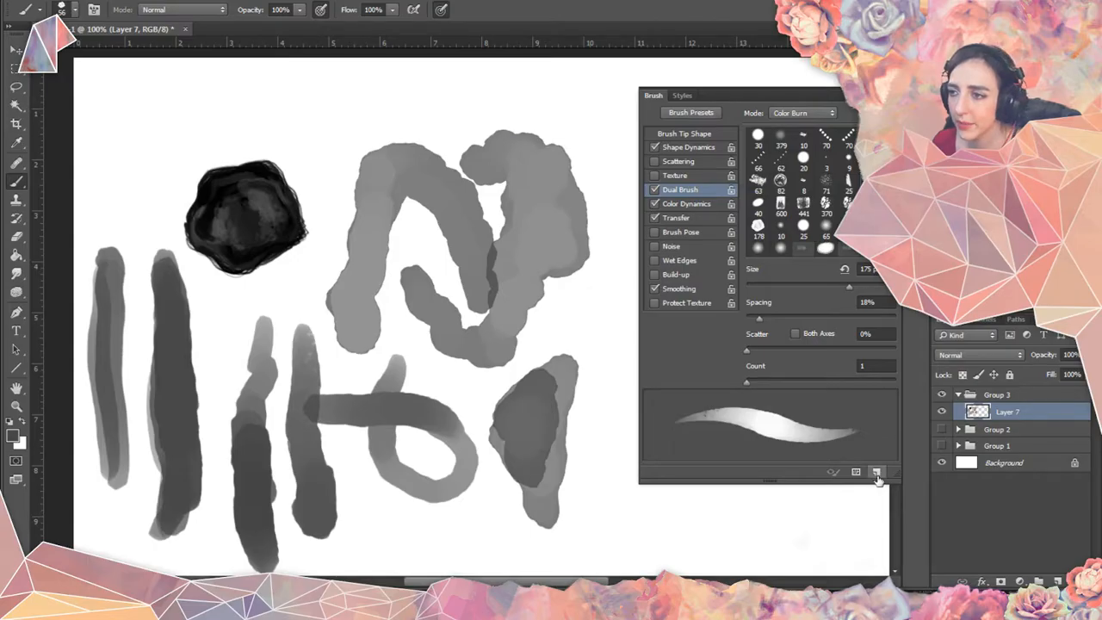
pyautogui.click(708, 185)
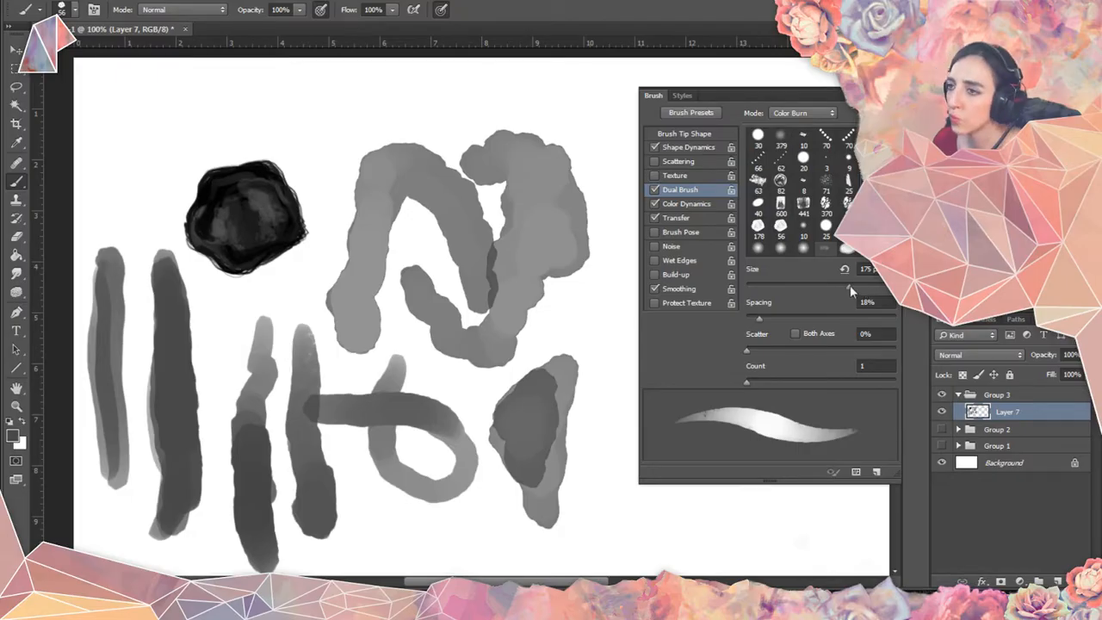
# Set the dual brush size to 90 px and spacing to 14%, and paint overlapping vertical test strokes beside the gray patches.
pyautogui.moveTo(844, 288)
pyautogui.mouseDown()
pyautogui.moveTo(771, 296)
pyautogui.moveTo(834, 303)
pyautogui.moveTo(814, 290)
pyautogui.mouseUp()
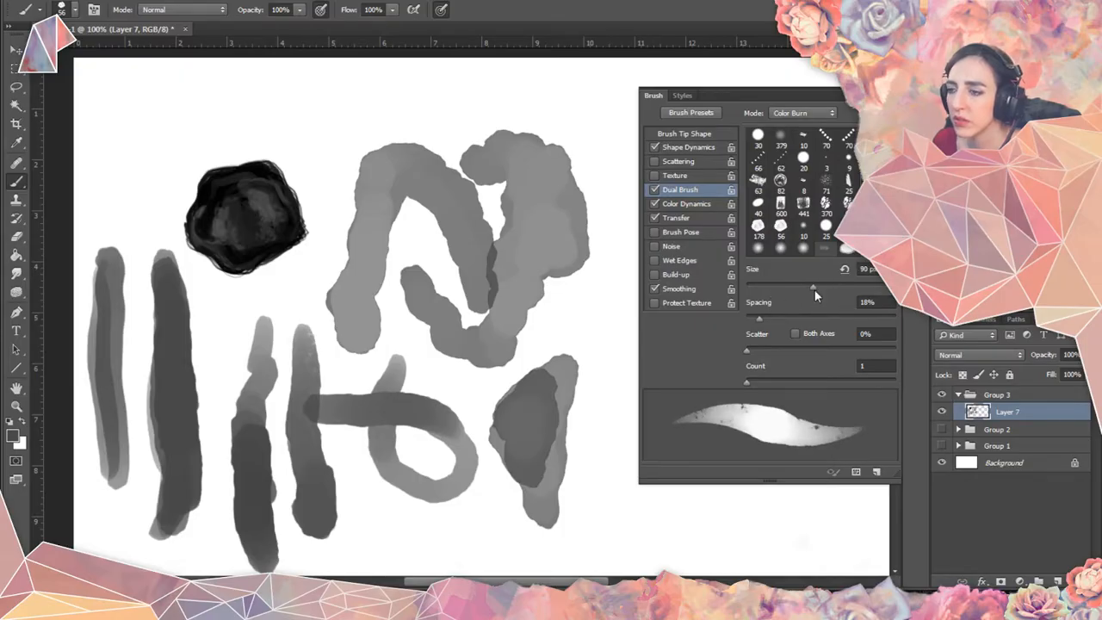
pyautogui.moveTo(759, 325)
pyautogui.mouseDown()
pyautogui.moveTo(783, 320)
pyautogui.moveTo(757, 327)
pyautogui.mouseUp()
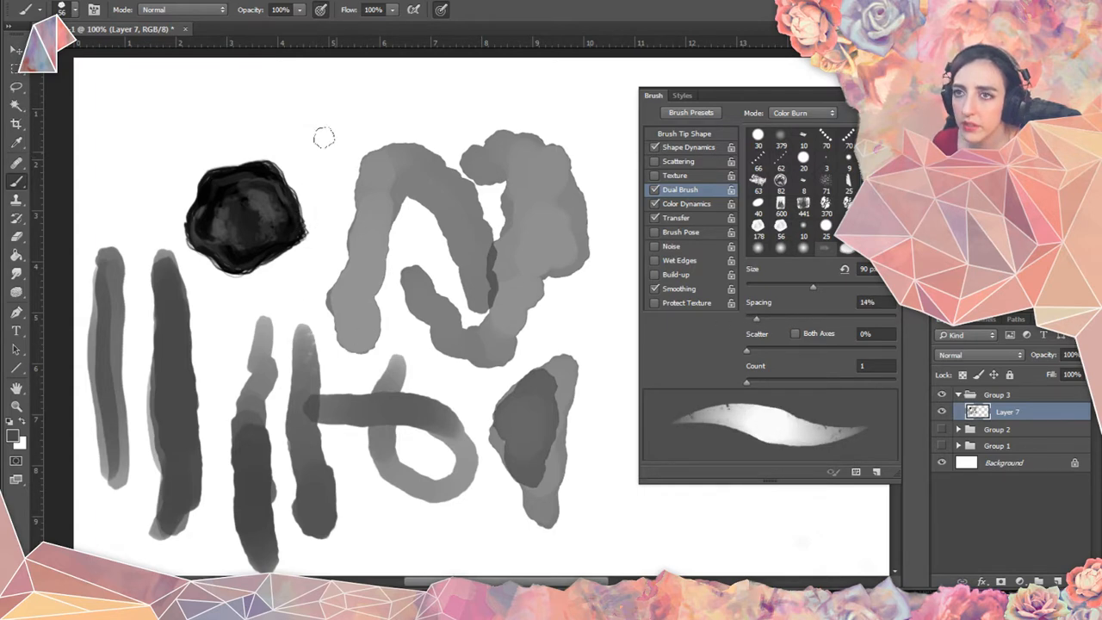
pyautogui.moveTo(604, 297)
pyautogui.mouseDown()
pyautogui.moveTo(583, 393)
pyautogui.moveTo(605, 559)
pyautogui.moveTo(618, 564)
pyautogui.mouseUp()
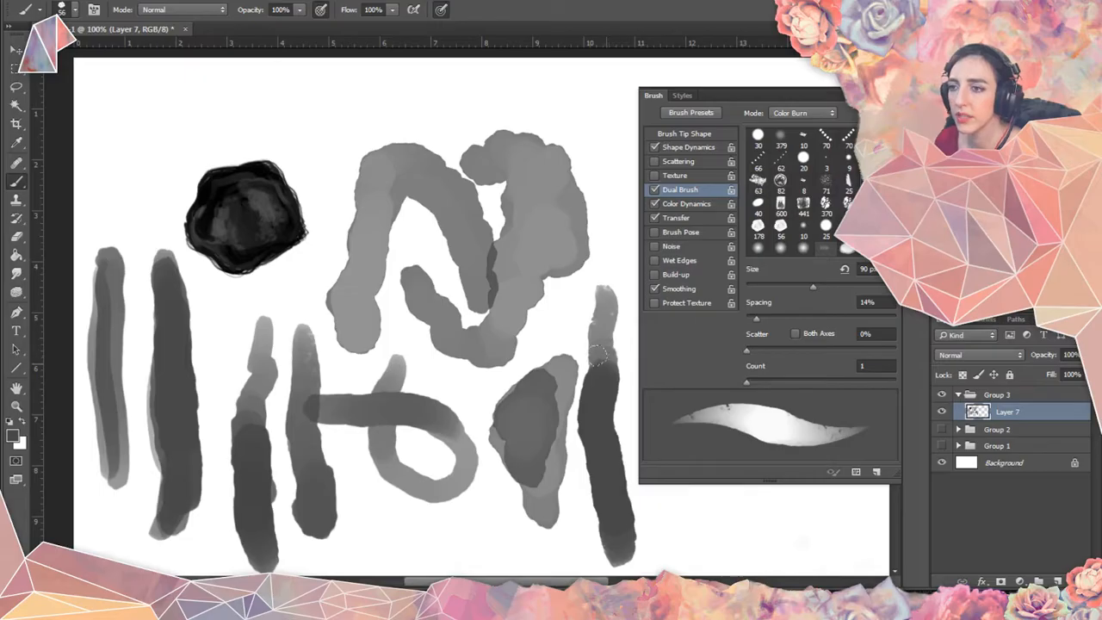
pyautogui.moveTo(601, 327); pyautogui.dragTo(606, 311)
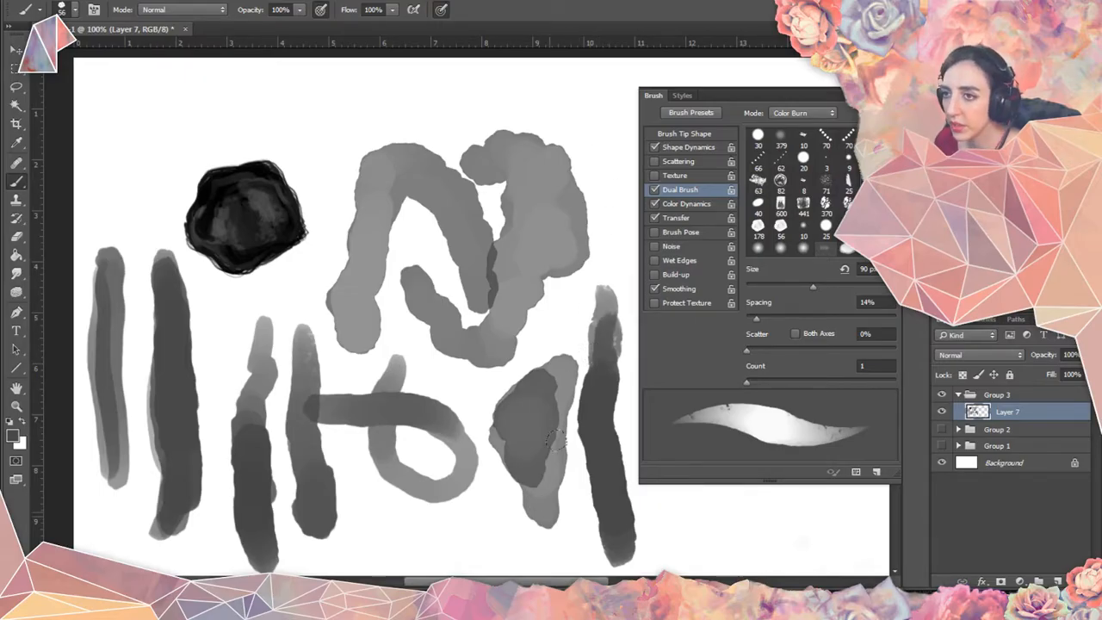
pyautogui.moveTo(555, 439)
pyautogui.mouseDown()
pyautogui.moveTo(616, 293)
pyautogui.moveTo(613, 262)
pyautogui.mouseUp()
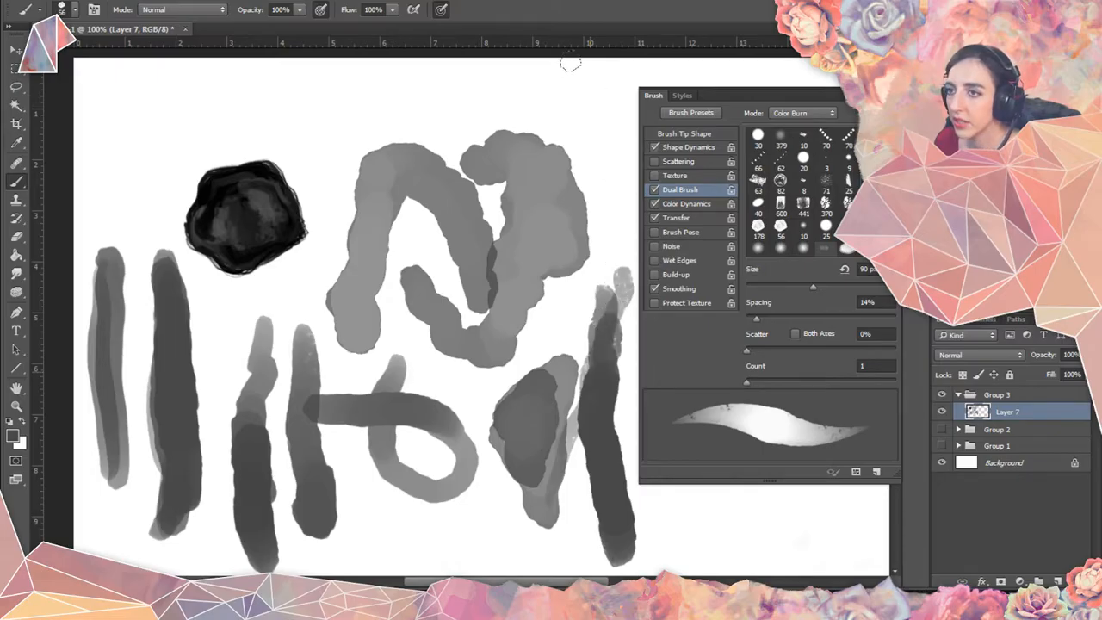
pyautogui.moveTo(613, 265); pyautogui.dragTo(621, 231)
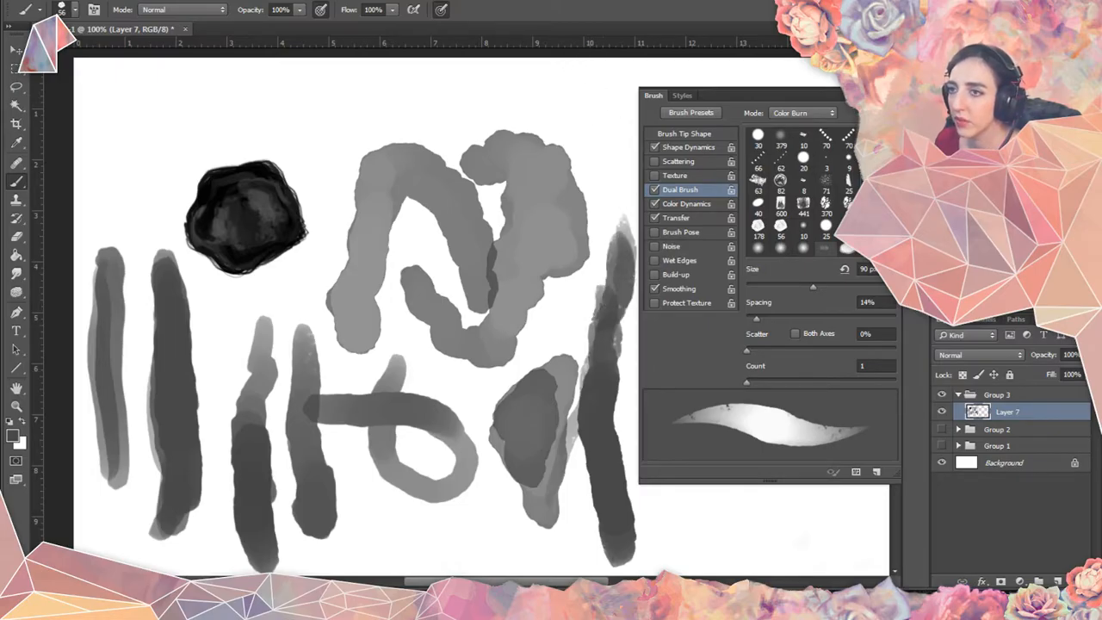
pyautogui.moveTo(606, 297)
pyautogui.mouseDown()
pyautogui.moveTo(599, 353)
pyautogui.moveTo(608, 352)
pyautogui.mouseUp()
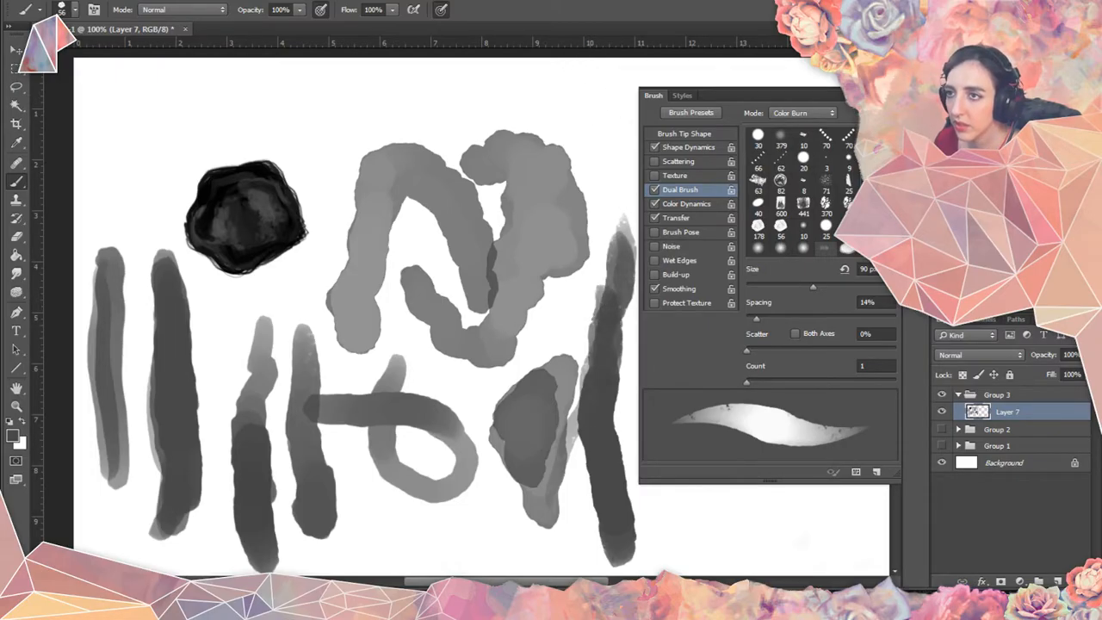
# Close the brush settings, then collapse and hide Group 3 to clear the canvas.
pyautogui.press('F5')
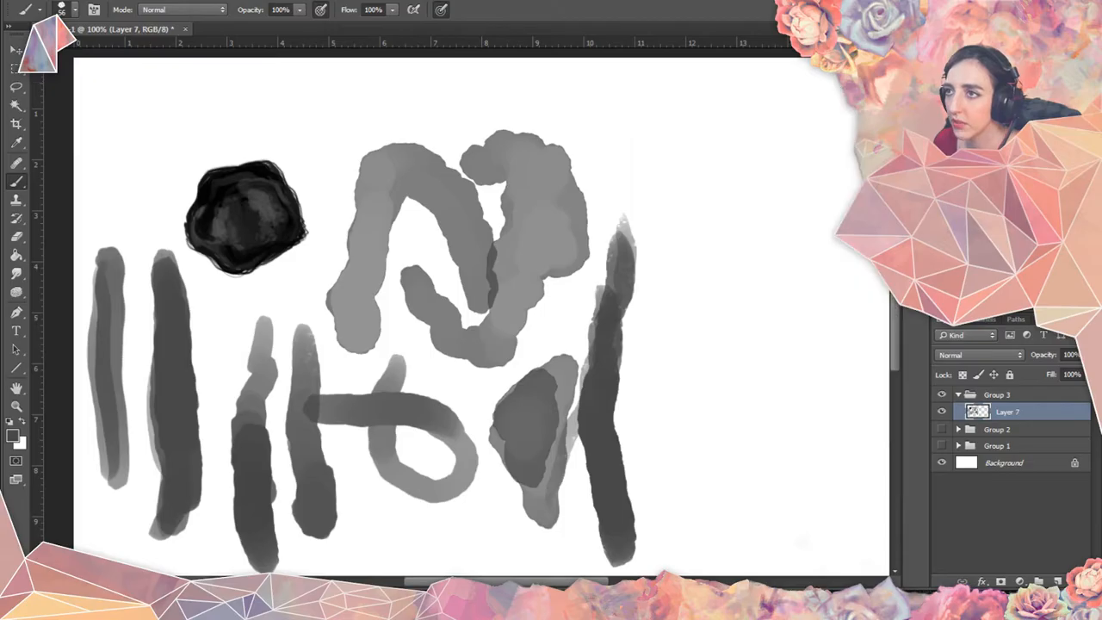
pyautogui.click(958, 395)
pyautogui.click(941, 394)
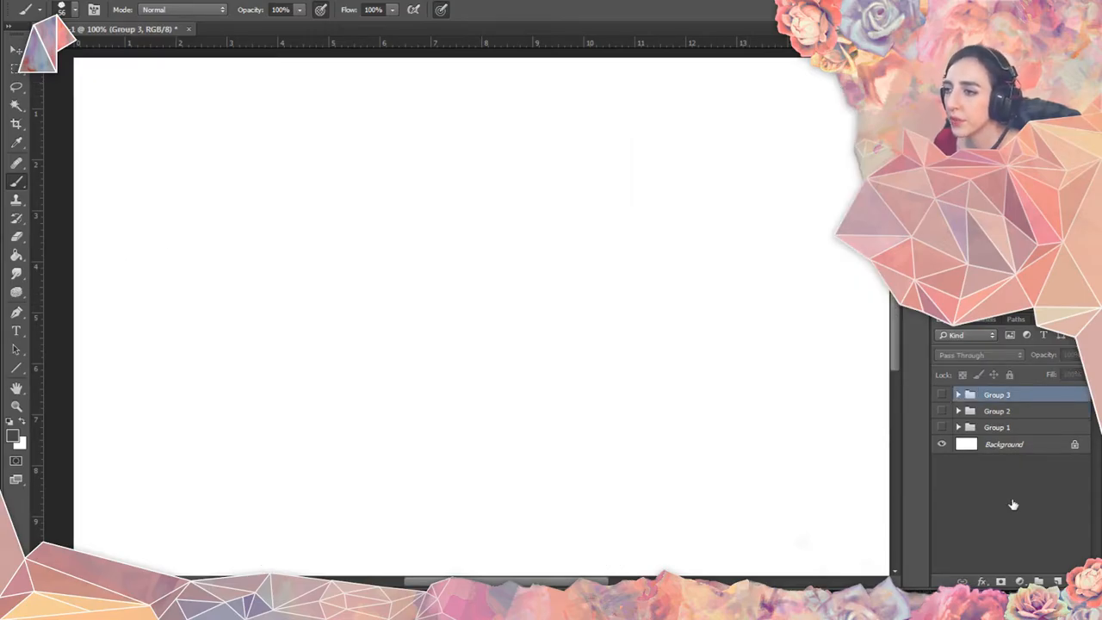
# Create a new layer group above Group 3 and add an empty layer inside it.
pyautogui.click(1039, 582)
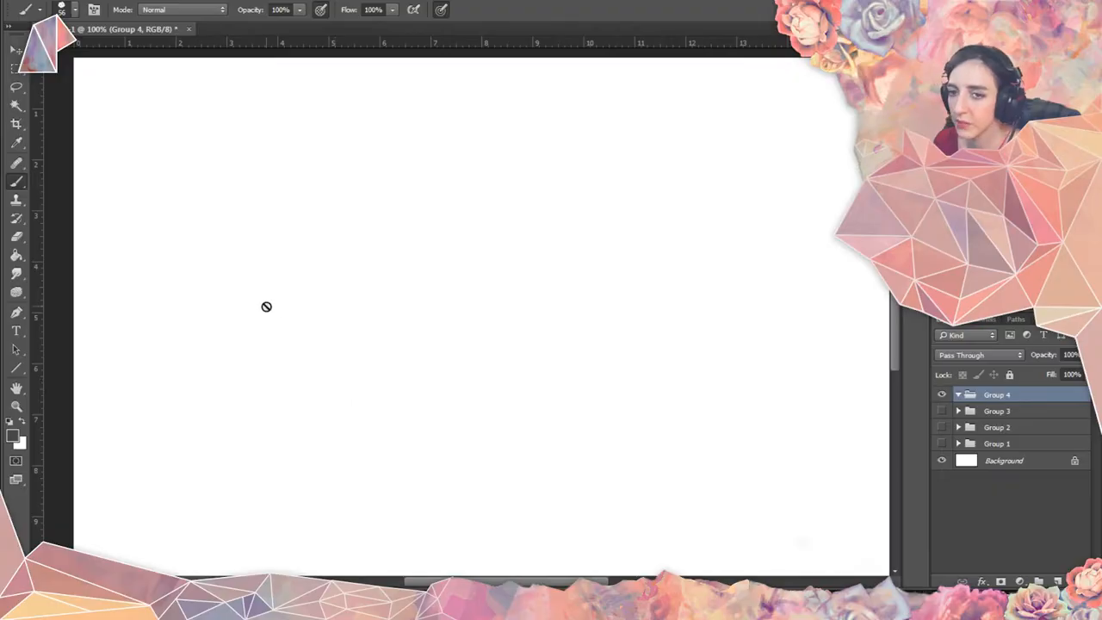
pyautogui.click(1057, 582)
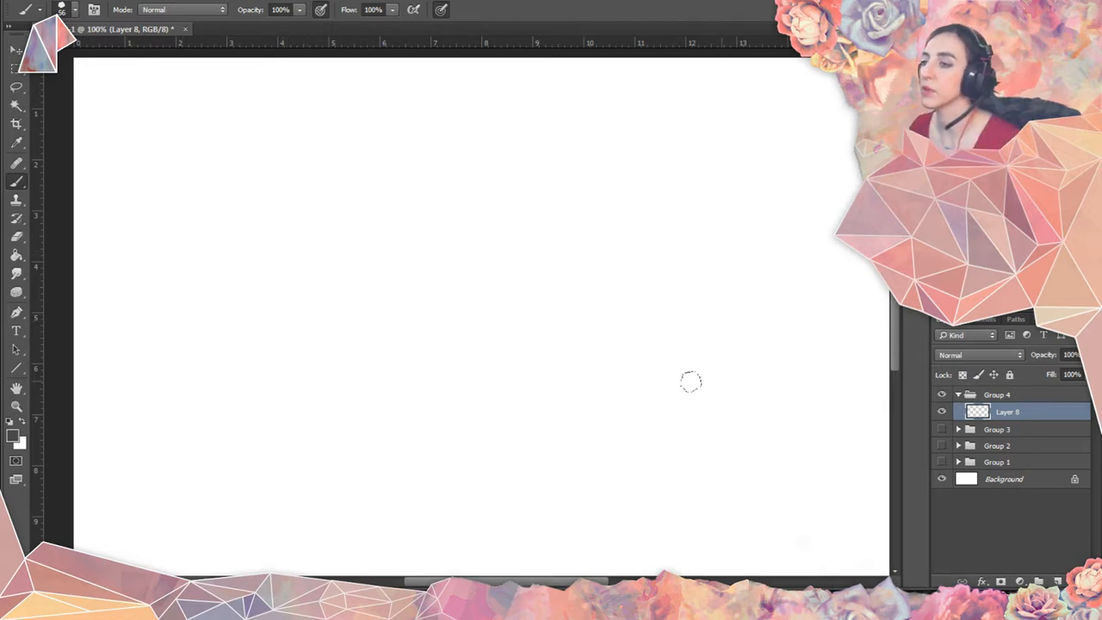
# Choose the 370 px textured brush, scribble a test patch on the canvas, and undo it.
pyautogui.click(75, 11)
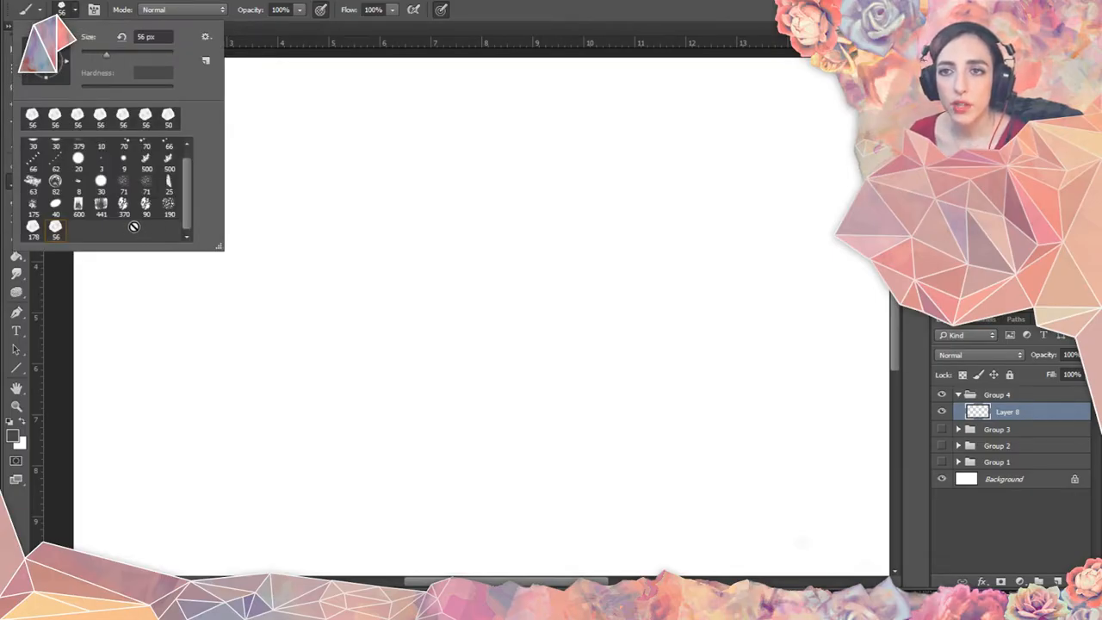
pyautogui.click(124, 205)
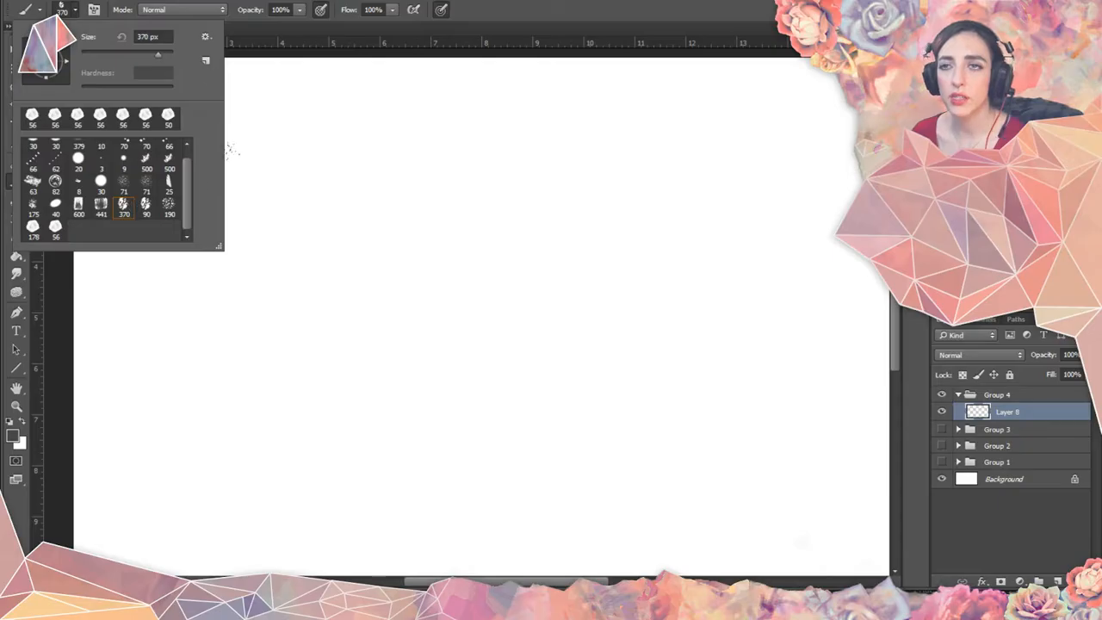
pyautogui.moveTo(327, 241); pyautogui.dragTo(413, 310)
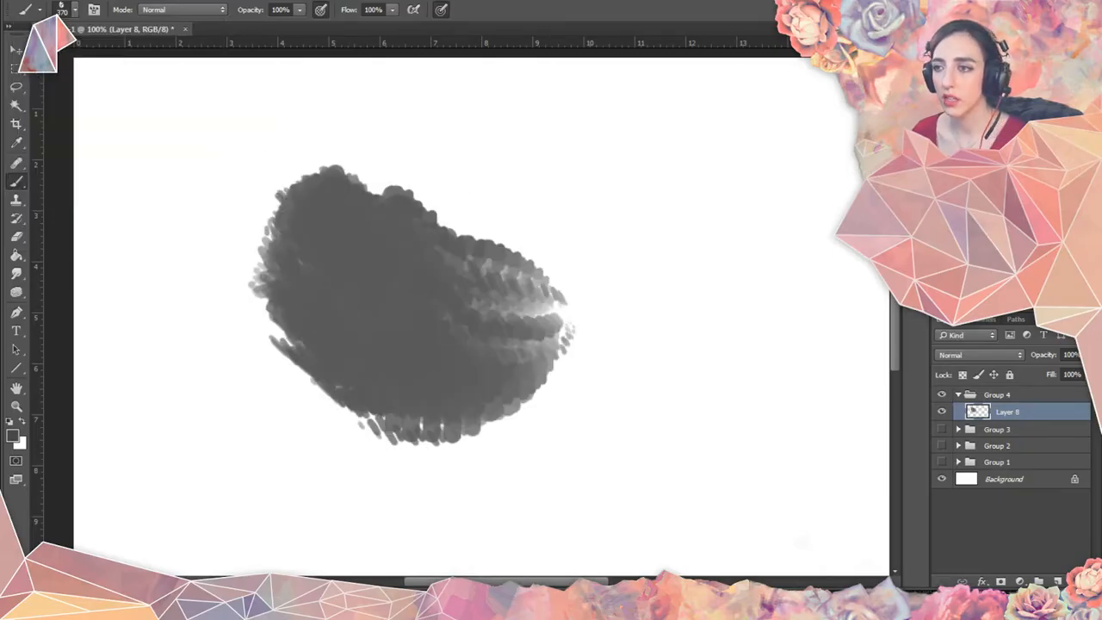
pyautogui.hotkey('ctrl', 'z')
# Raise the brush's size jitter to about half, and enable Scattering with slightly increased scatter and count.
pyautogui.press('F5')
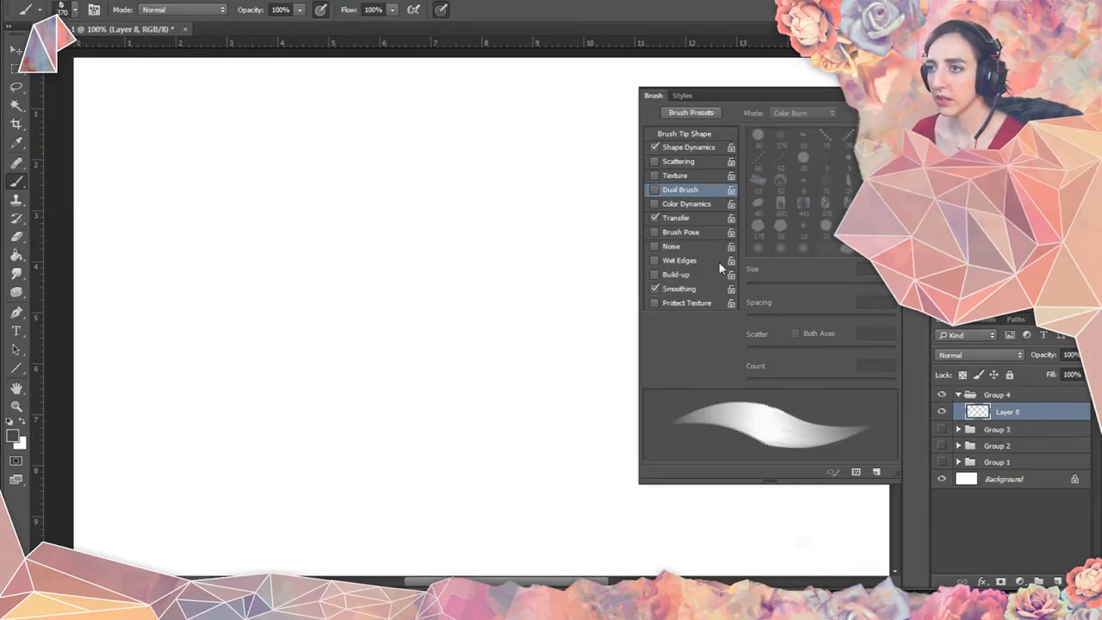
pyautogui.click(693, 148)
pyautogui.moveTo(754, 129)
pyautogui.mouseDown()
pyautogui.moveTo(836, 129)
pyautogui.moveTo(808, 129)
pyautogui.moveTo(822, 127)
pyautogui.mouseUp()
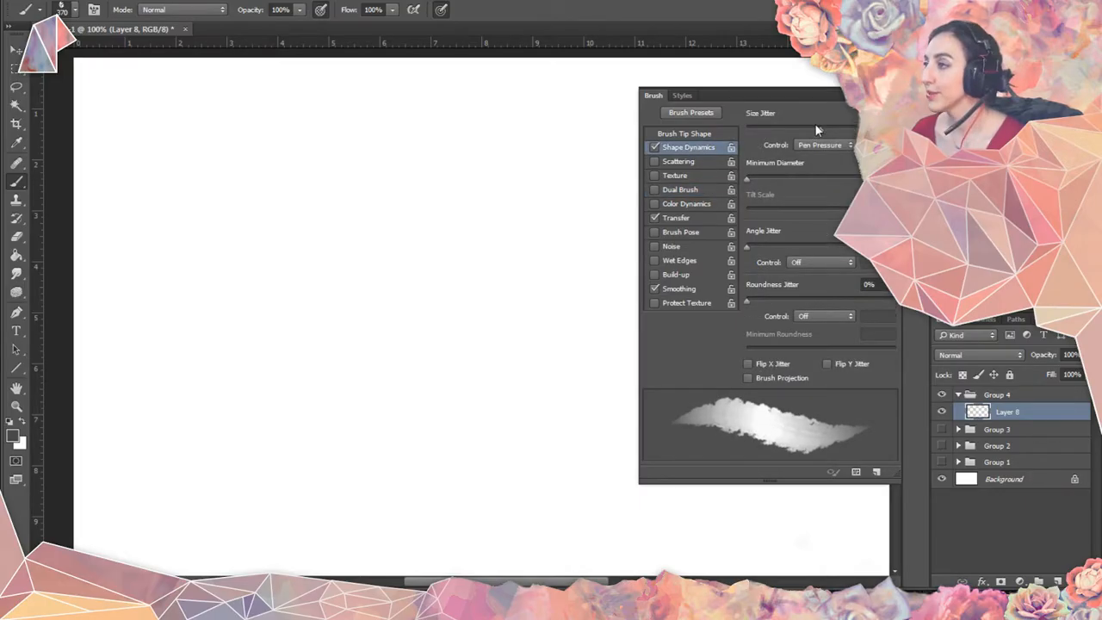
pyautogui.click(694, 161)
pyautogui.moveTo(747, 129); pyautogui.dragTo(760, 127)
pyautogui.moveTo(749, 179); pyautogui.dragTo(755, 182)
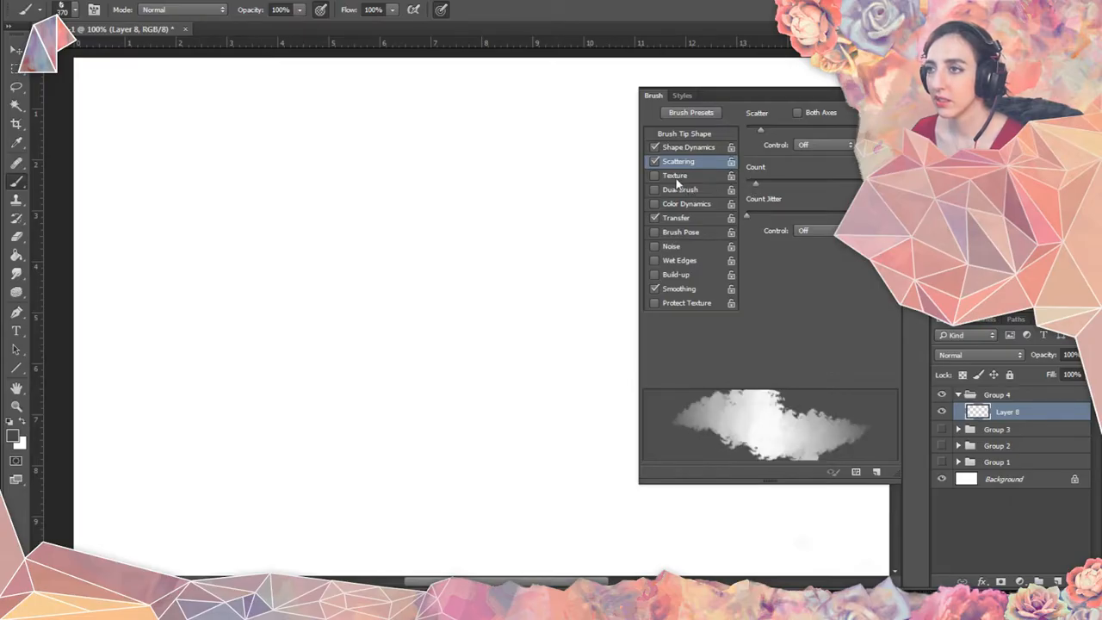
# Enable Flip X Jitter, Flip Y Jitter and Brush Projection in the brush's Shape Dynamics.
pyautogui.click(700, 148)
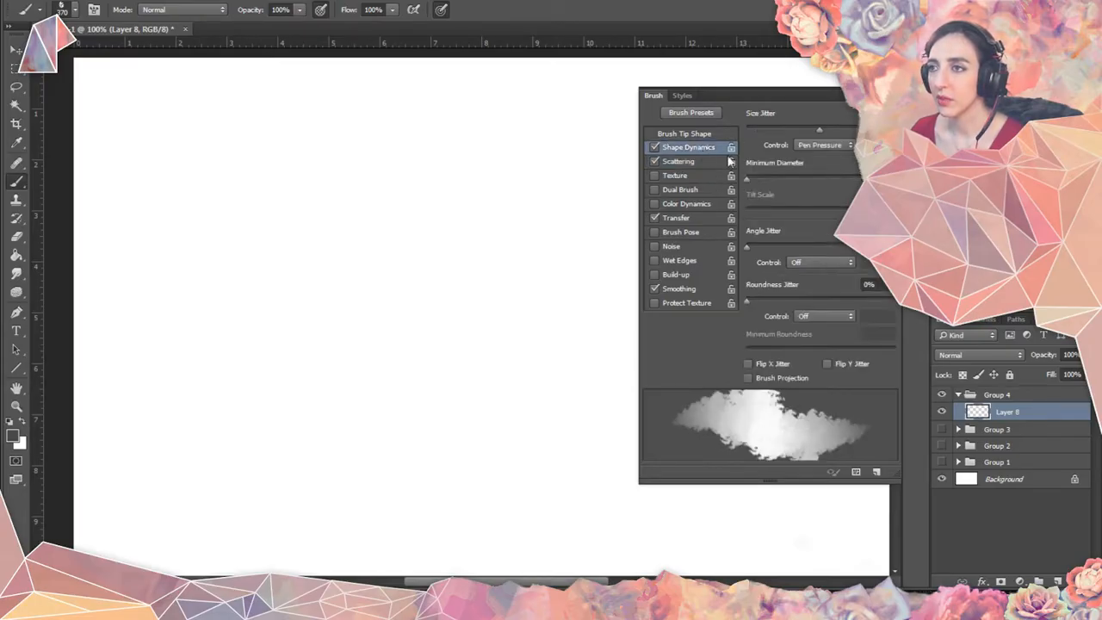
pyautogui.click(805, 262)
pyautogui.click(800, 262)
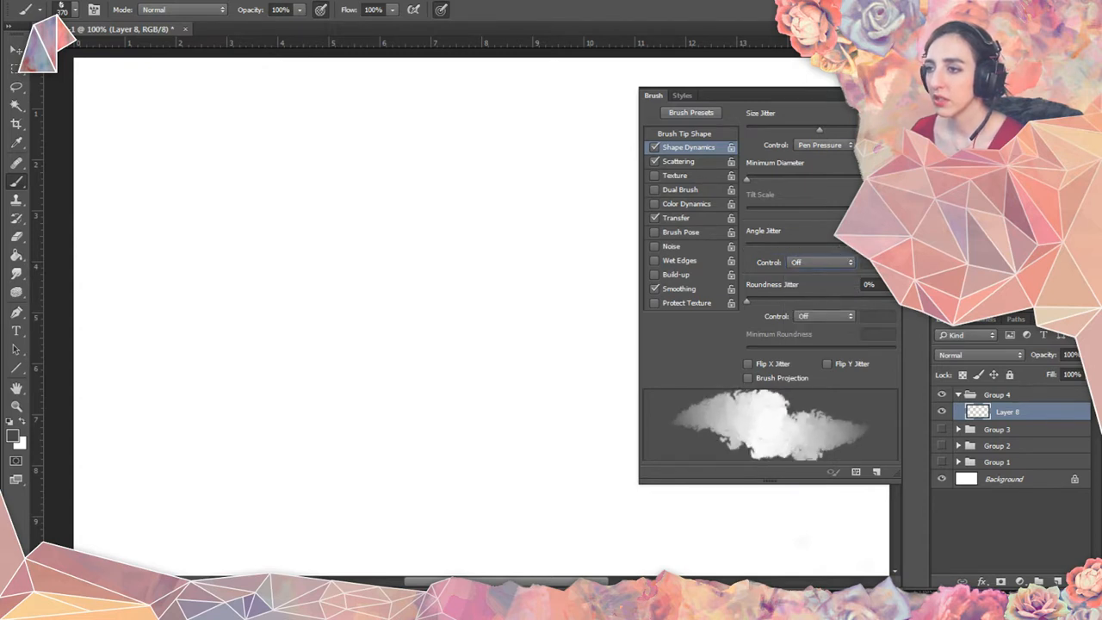
pyautogui.click(747, 363)
pyautogui.click(749, 378)
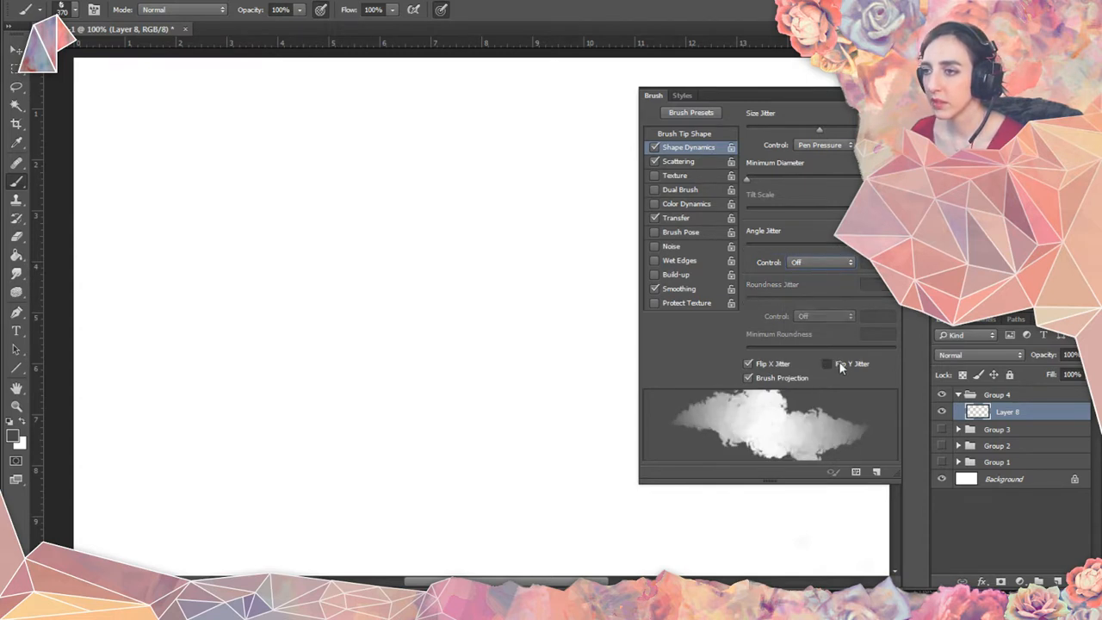
pyautogui.click(833, 363)
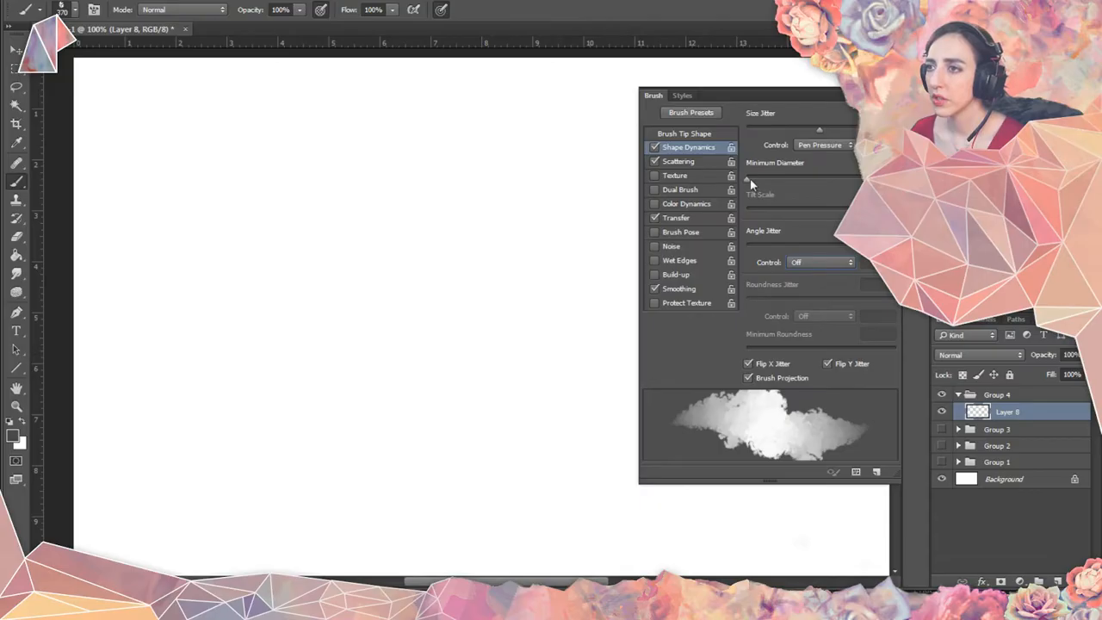
# Scatter the brush on both axes and set roundness jitter to 17%, then paint and clear a test patch.
pyautogui.click(710, 162)
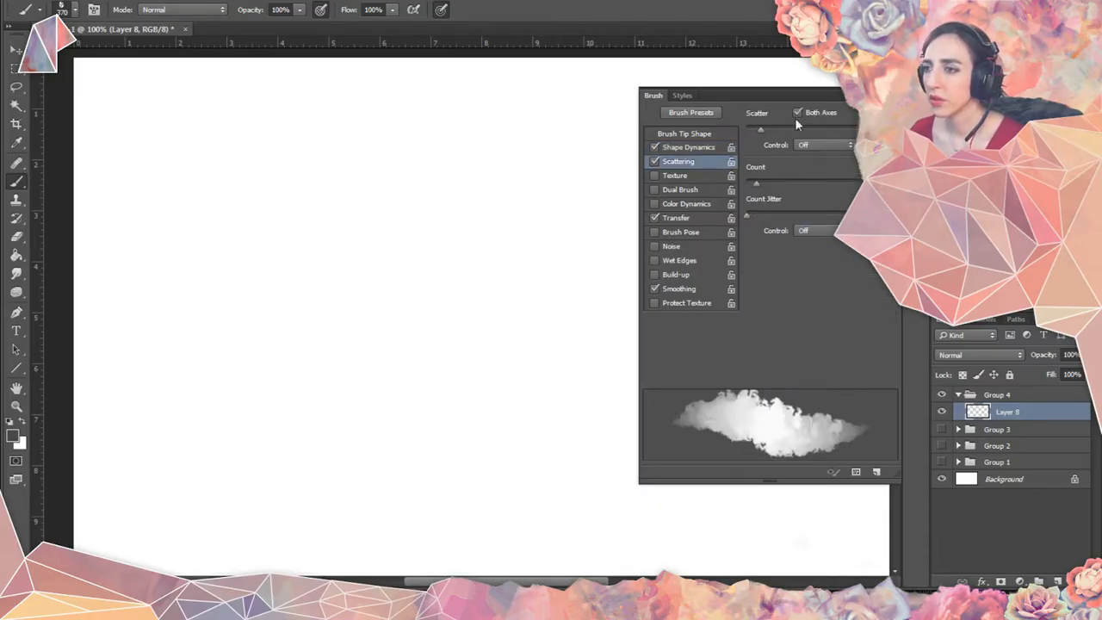
pyautogui.click(691, 148)
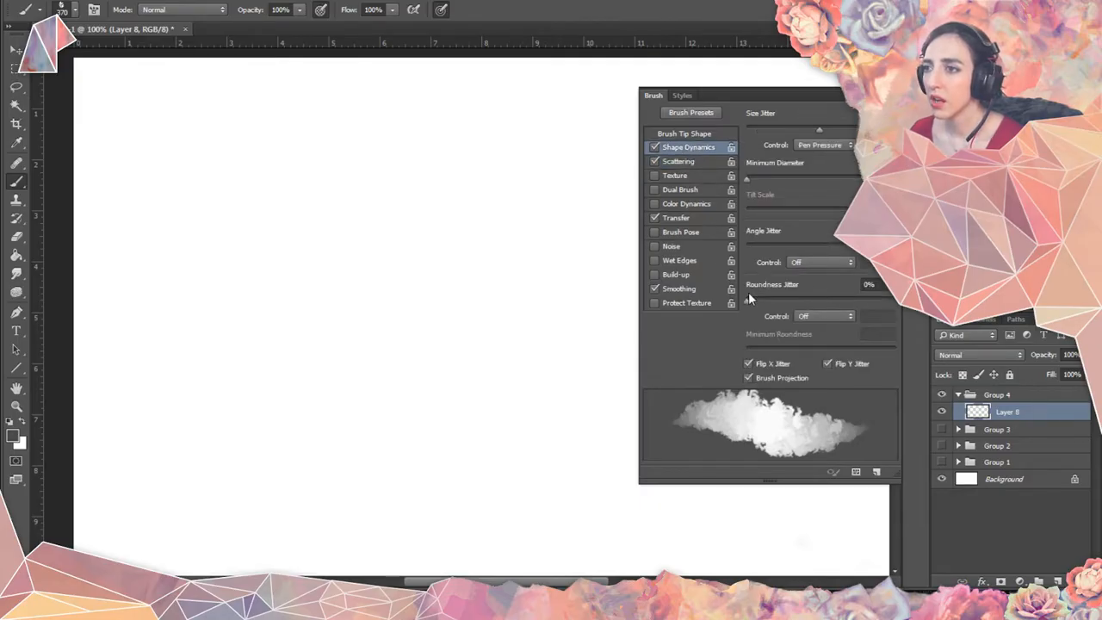
pyautogui.moveTo(748, 297); pyautogui.dragTo(775, 293)
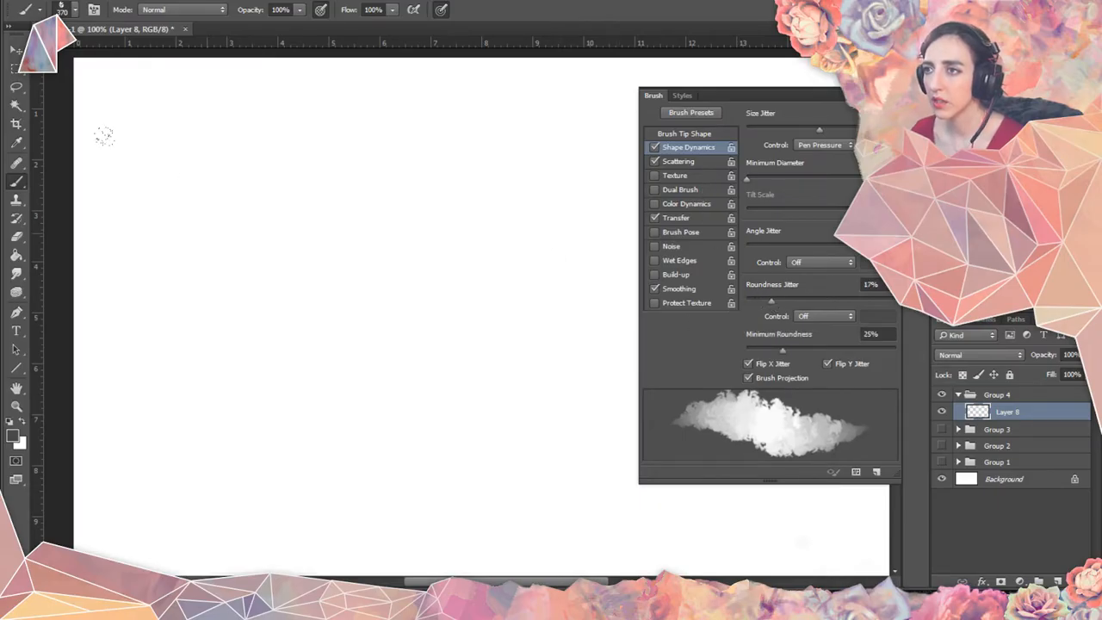
pyautogui.moveTo(104, 136)
pyautogui.mouseDown()
pyautogui.moveTo(172, 258)
pyautogui.moveTo(259, 361)
pyautogui.moveTo(404, 327)
pyautogui.moveTo(287, 191)
pyautogui.moveTo(344, 172)
pyautogui.moveTo(275, 206)
pyautogui.moveTo(228, 257)
pyautogui.moveTo(198, 361)
pyautogui.mouseUp()
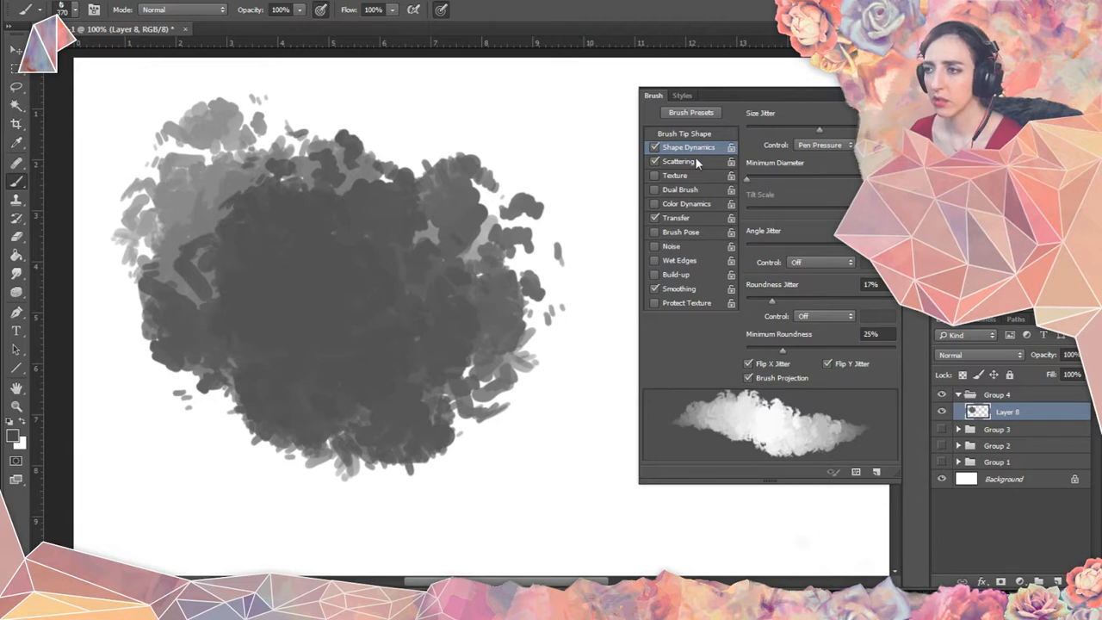
pyautogui.press('Delete')
# Set the brush tip spacing to 4%, then scribble a test patch and undo it.
pyautogui.click(694, 135)
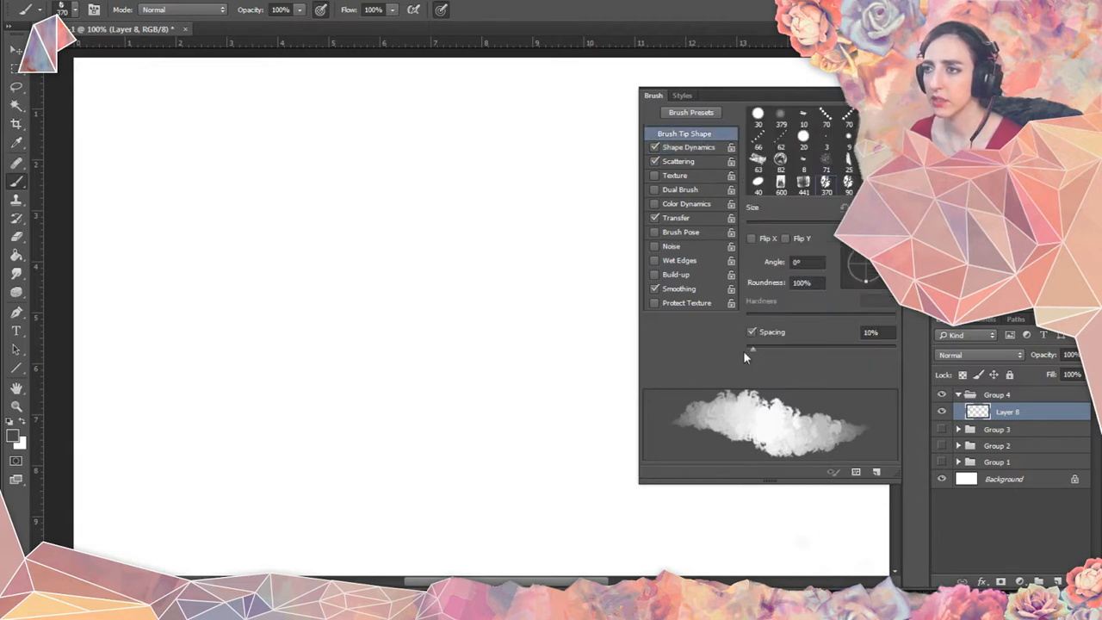
pyautogui.moveTo(751, 349); pyautogui.dragTo(748, 349)
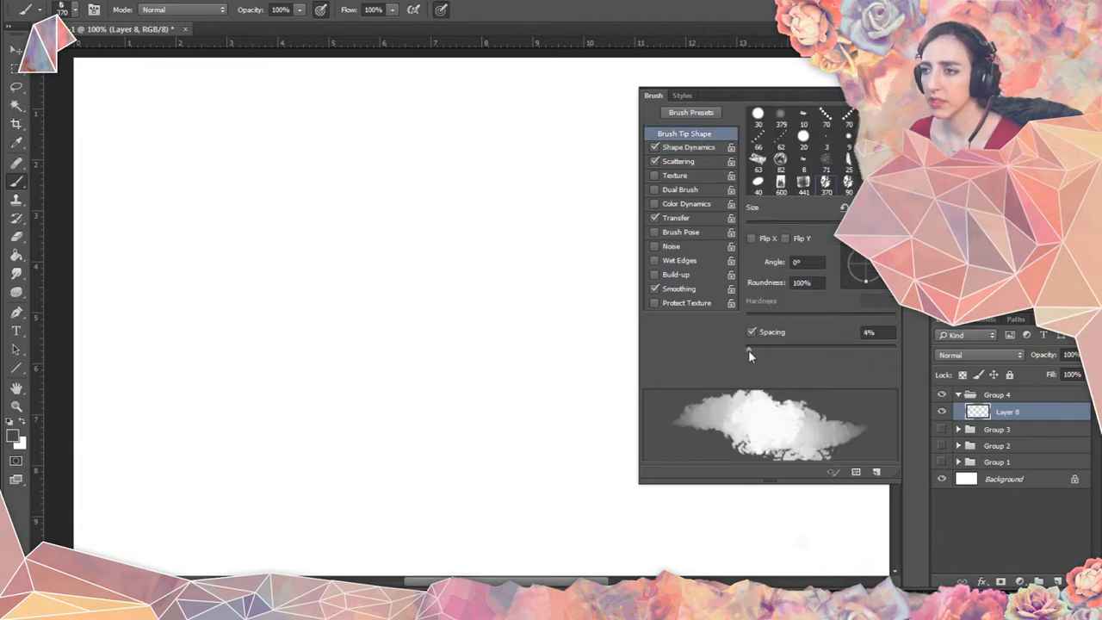
pyautogui.moveTo(226, 203)
pyautogui.mouseDown()
pyautogui.moveTo(112, 220)
pyautogui.moveTo(125, 204)
pyautogui.moveTo(215, 284)
pyautogui.moveTo(436, 165)
pyautogui.mouseUp()
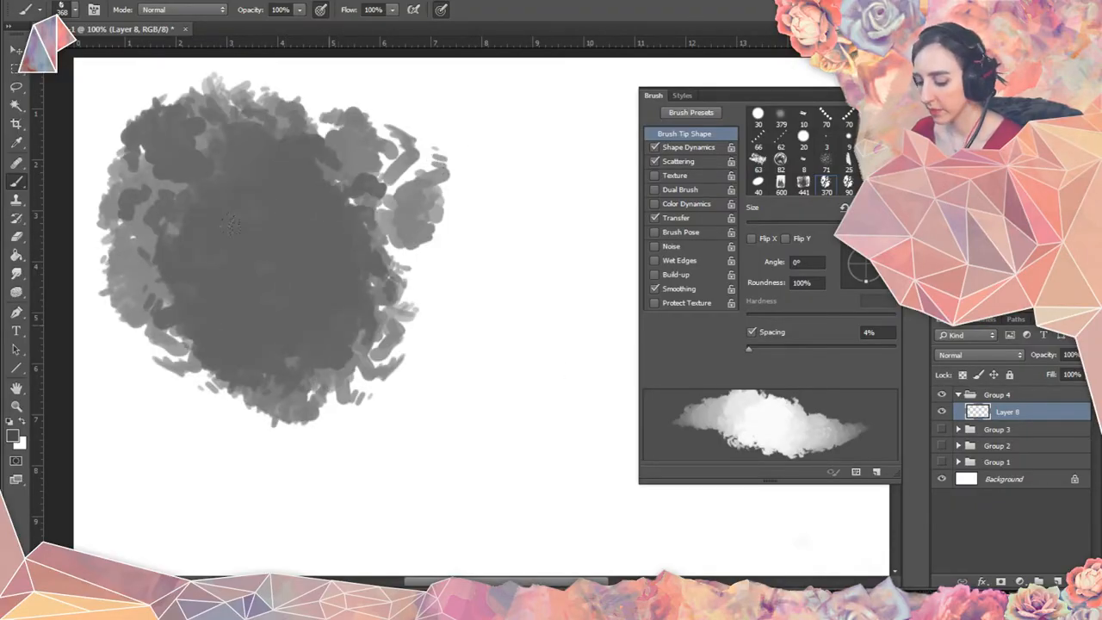
pyautogui.hotkey('ctrl', 'z')
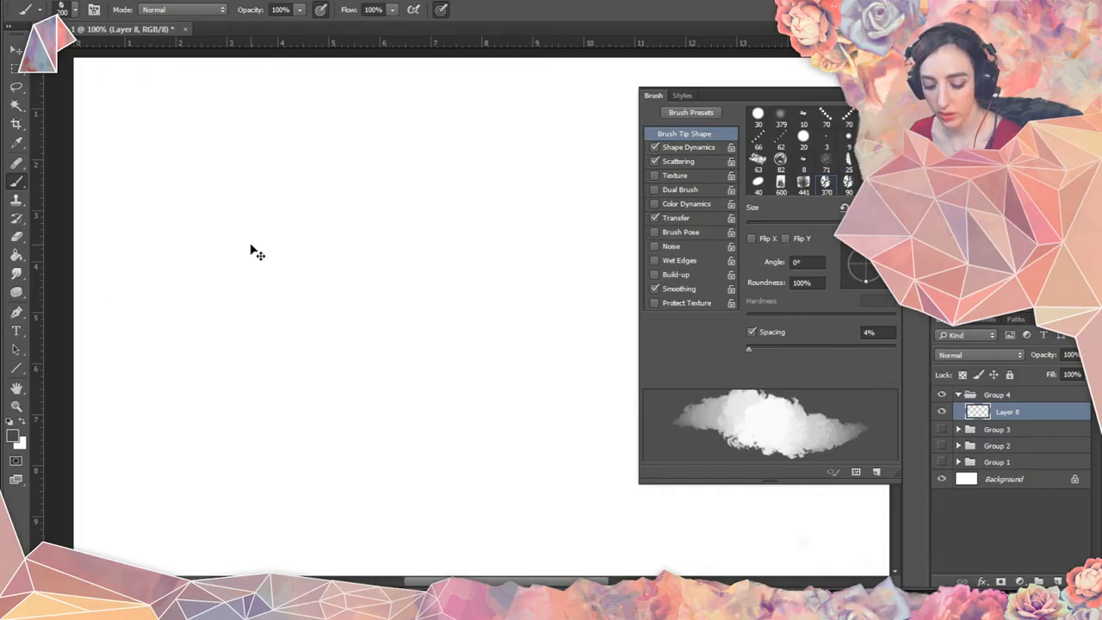
# Reduce the brush size to 200 px, paint overlapping test patches, and undo them.
pyautogui.moveTo(148, 155)
pyautogui.mouseDown()
pyautogui.moveTo(215, 275)
pyautogui.moveTo(284, 241)
pyautogui.moveTo(362, 327)
pyautogui.mouseUp()
pyautogui.moveTo(211, 353); pyautogui.dragTo(284, 426)
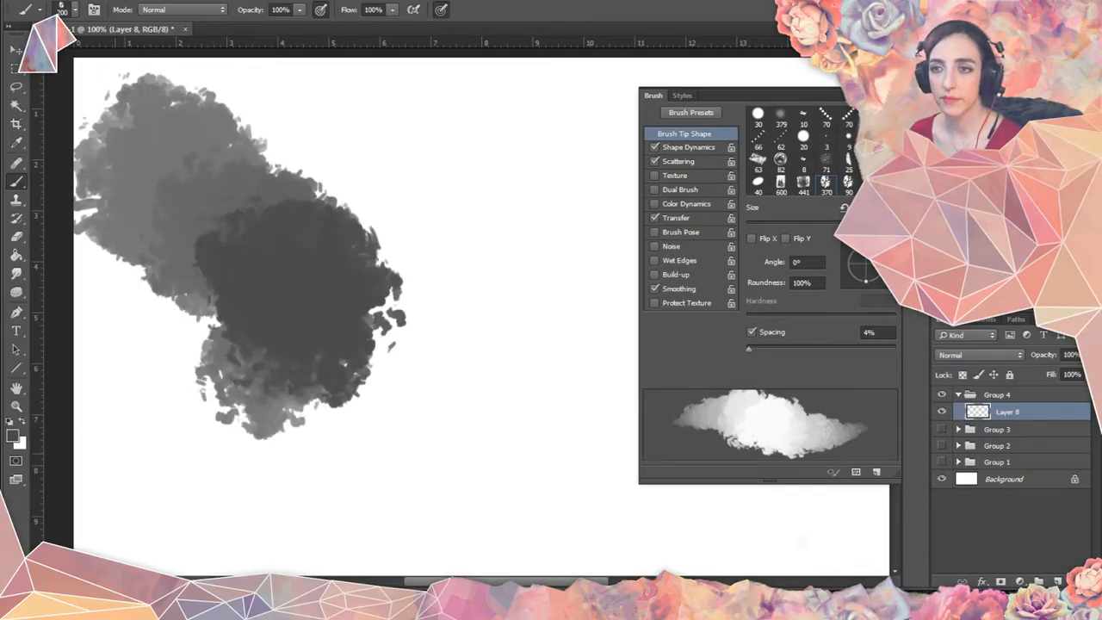
pyautogui.hotkey('ctrl', 'z')
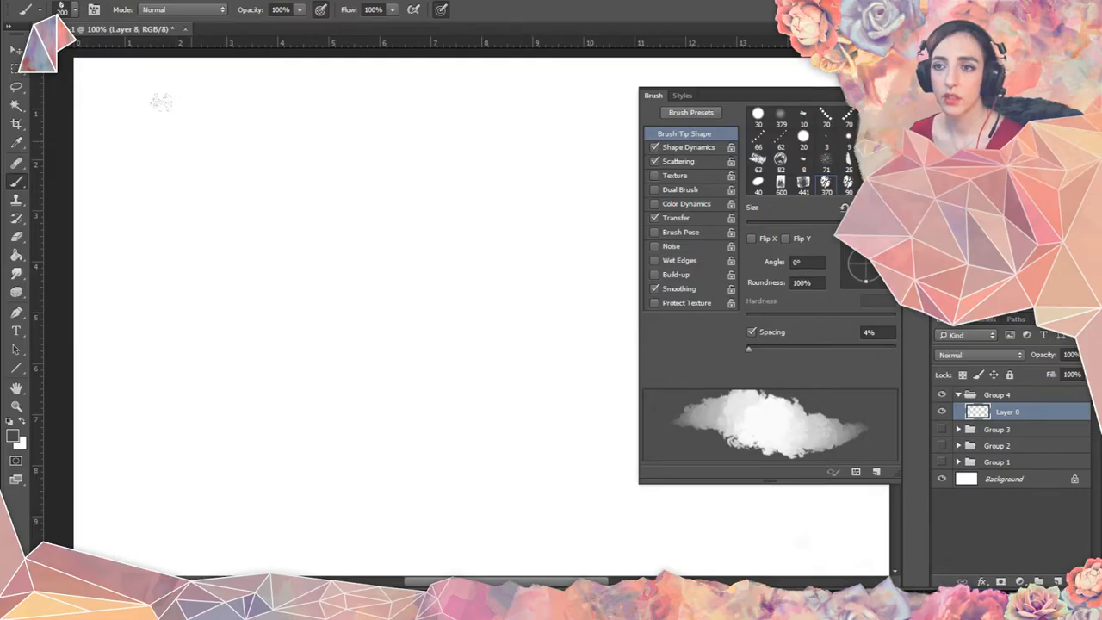
# Save the 200 px scattered brush as a new preset under the suggested name, and close the brush settings.
pyautogui.click(74, 10)
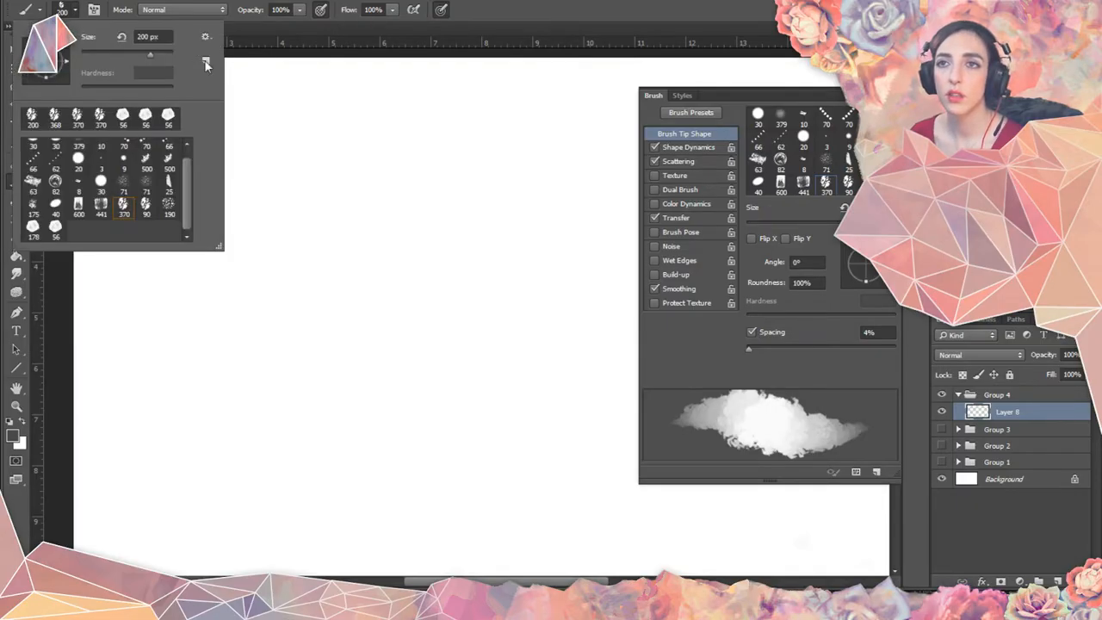
pyautogui.click(206, 62)
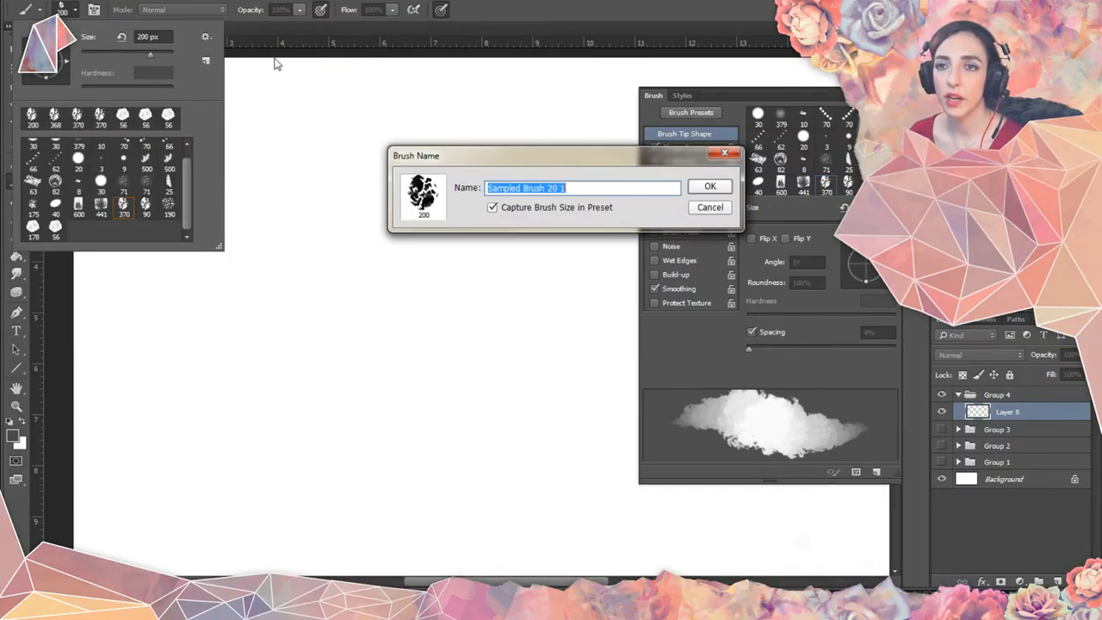
pyautogui.click(725, 191)
pyautogui.click(94, 10)
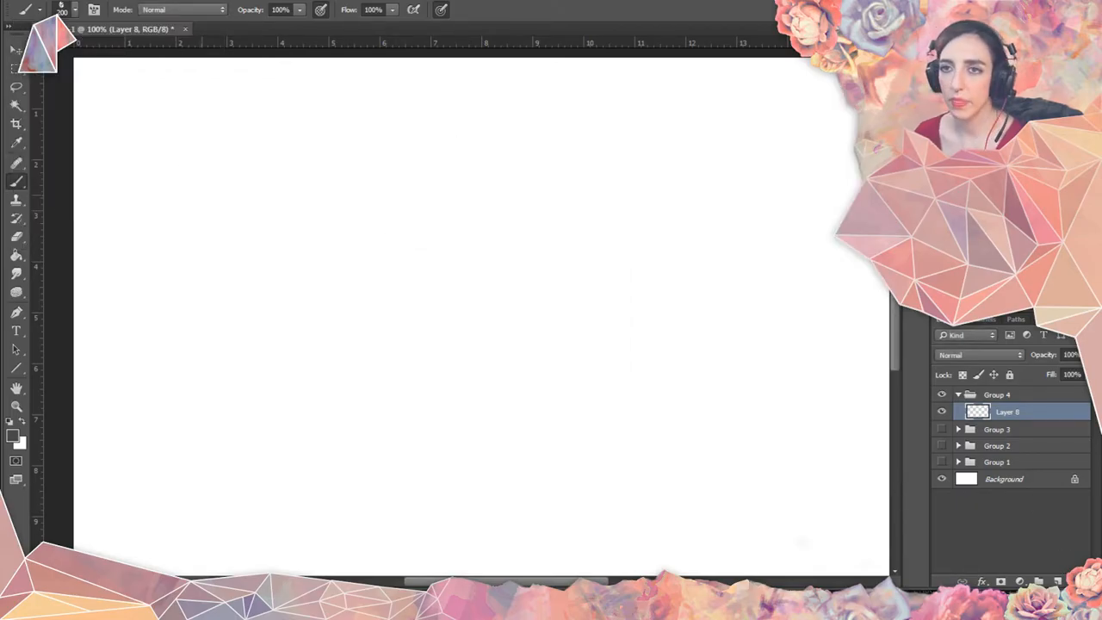
# Undo a trial patch at 200 px, then paint overlapping gray patches in the canvas's upper left with a 100 px brush.
pyautogui.moveTo(154, 175)
pyautogui.mouseDown()
pyautogui.moveTo(258, 233)
pyautogui.moveTo(177, 241)
pyautogui.moveTo(164, 306)
pyautogui.mouseUp()
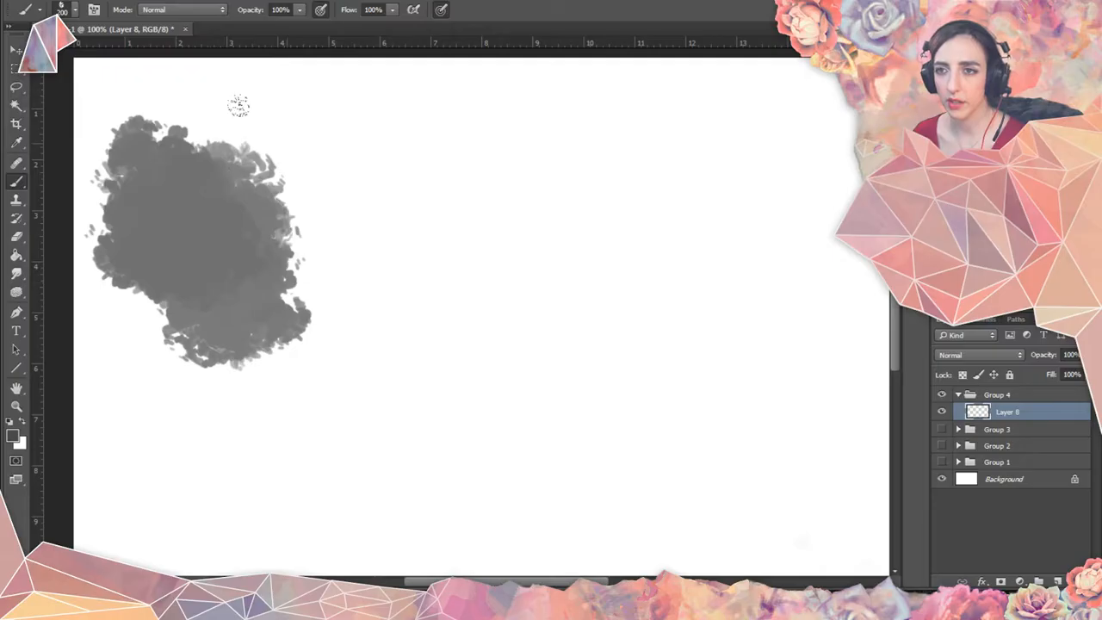
pyautogui.hotkey('ctrl', 'z')
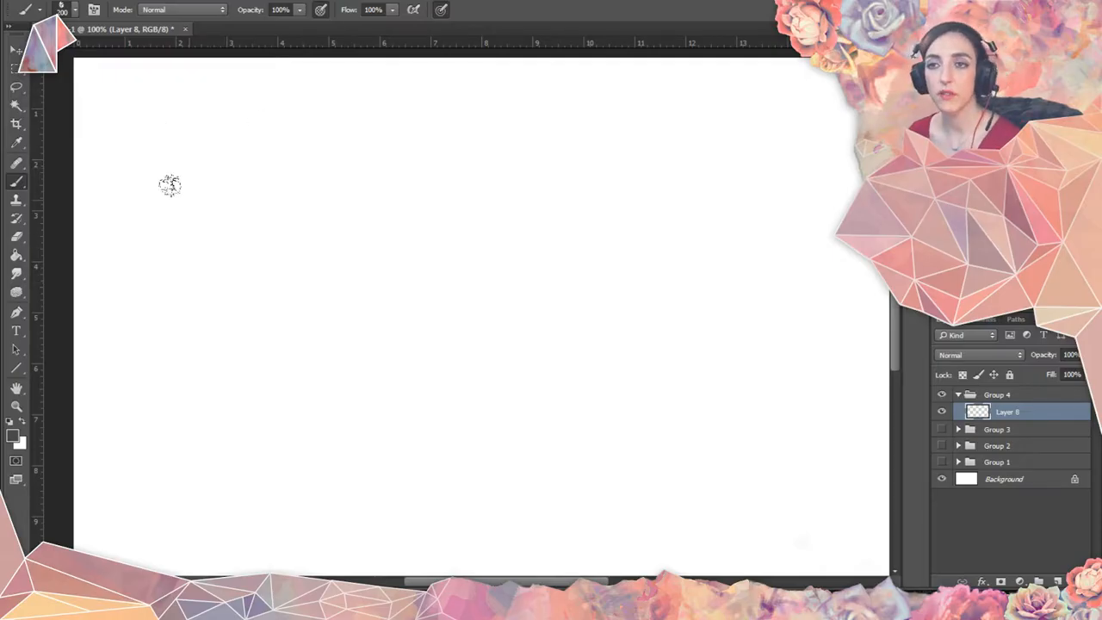
pyautogui.press('[')
pyautogui.press('[')
pyautogui.press('[')
pyautogui.press('[')
pyautogui.moveTo(177, 172)
pyautogui.mouseDown()
pyautogui.moveTo(155, 197)
pyautogui.moveTo(152, 233)
pyautogui.moveTo(188, 274)
pyautogui.mouseUp()
pyautogui.moveTo(220, 177)
pyautogui.mouseDown()
pyautogui.moveTo(246, 194)
pyautogui.moveTo(235, 162)
pyautogui.mouseUp()
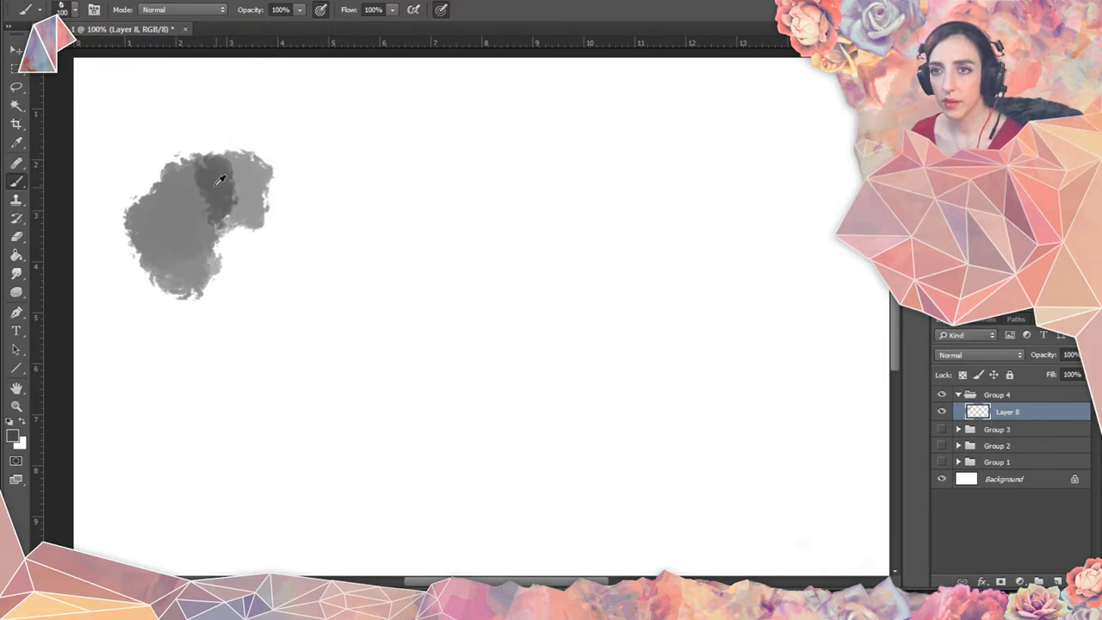
# Sample the patch's gray, extend the large patch, and paint smaller patches beside and below it with a 60 px brush.
pyautogui.hotkey('ctrl', 'z')
pyautogui.moveTo(209, 166)
pyautogui.mouseDown()
pyautogui.moveTo(179, 187)
pyautogui.moveTo(173, 221)
pyautogui.moveTo(201, 115)
pyautogui.moveTo(226, 130)
pyautogui.mouseUp()
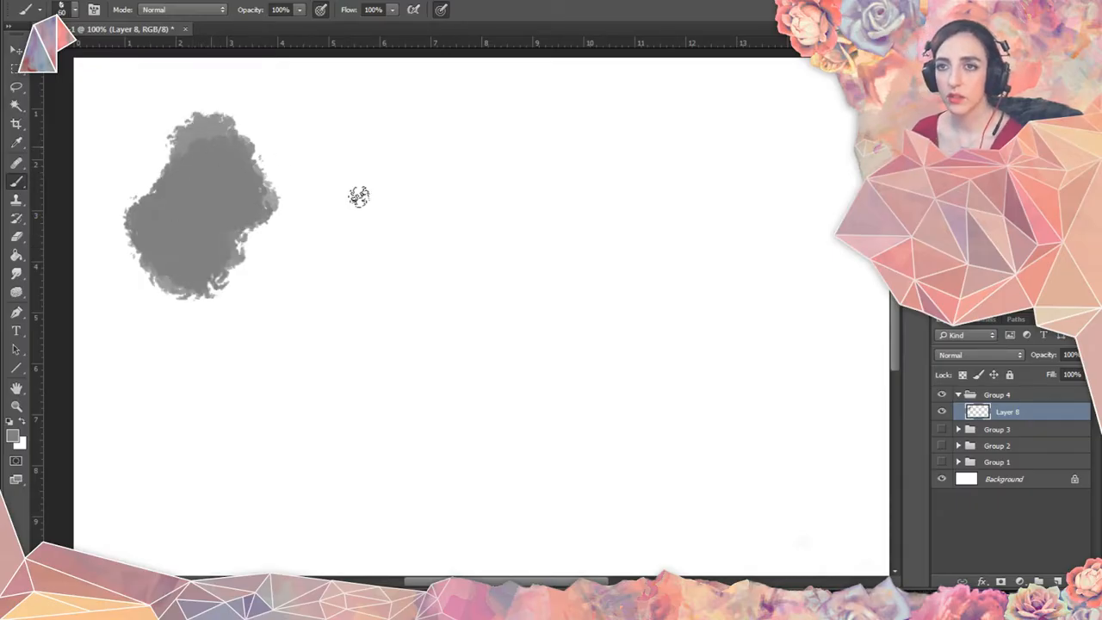
pyautogui.moveTo(300, 180)
pyautogui.mouseDown()
pyautogui.moveTo(278, 123)
pyautogui.moveTo(307, 172)
pyautogui.moveTo(343, 187)
pyautogui.moveTo(365, 179)
pyautogui.mouseUp()
pyautogui.moveTo(230, 321); pyautogui.dragTo(207, 319)
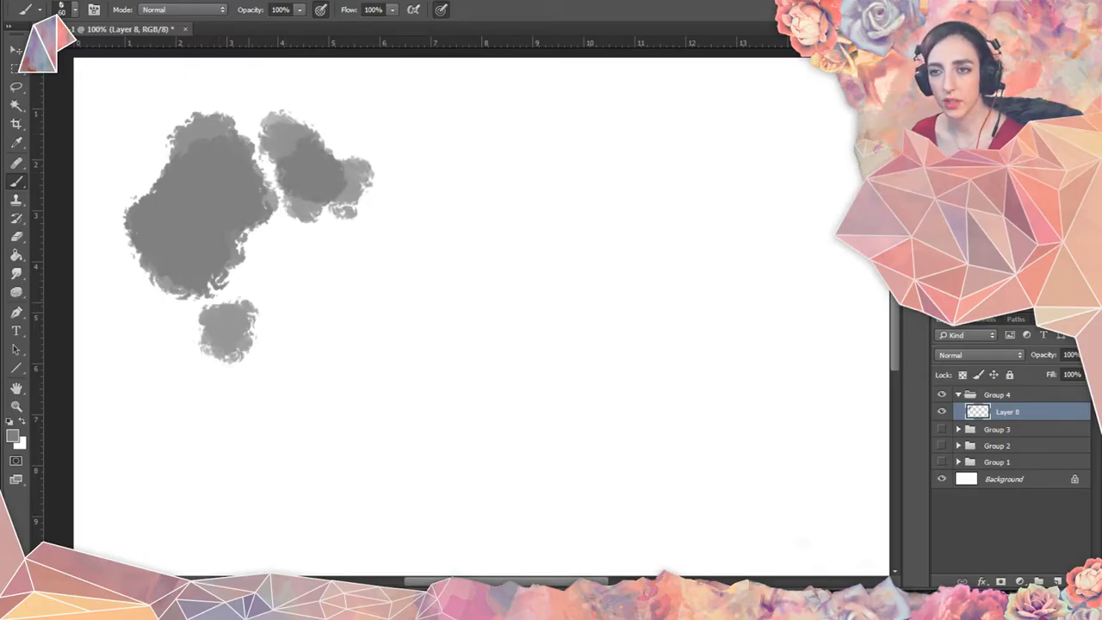
pyautogui.moveTo(278, 284)
pyautogui.mouseDown()
pyautogui.moveTo(274, 317)
pyautogui.moveTo(295, 307)
pyautogui.moveTo(315, 253)
pyautogui.moveTo(345, 249)
pyautogui.moveTo(344, 353)
pyautogui.mouseUp()
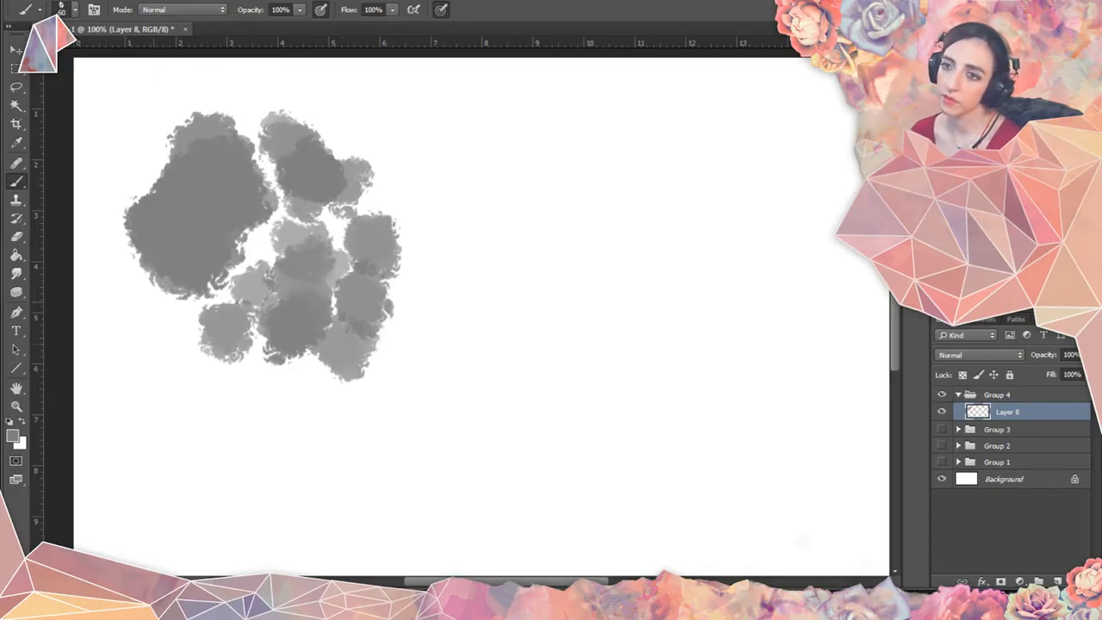
# Dab lighter gray patches around the cluster's outer edges, and darken its lower-right patch with a smaller brush.
pyautogui.moveTo(122, 285)
pyautogui.mouseDown()
pyautogui.moveTo(151, 318)
pyautogui.moveTo(120, 243)
pyautogui.mouseUp()
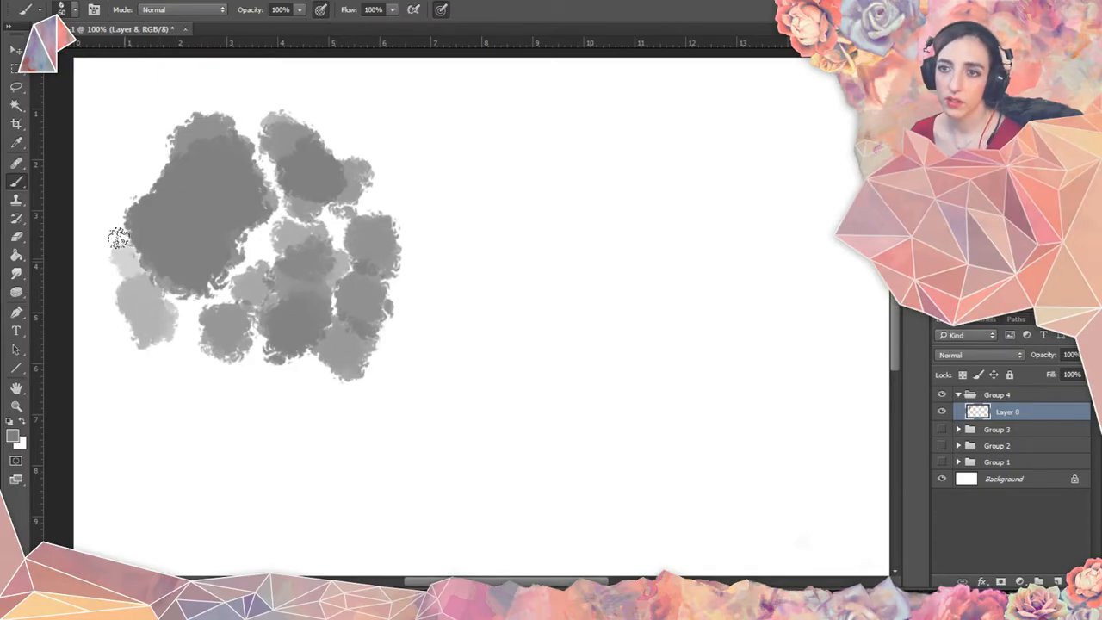
pyautogui.click(157, 150)
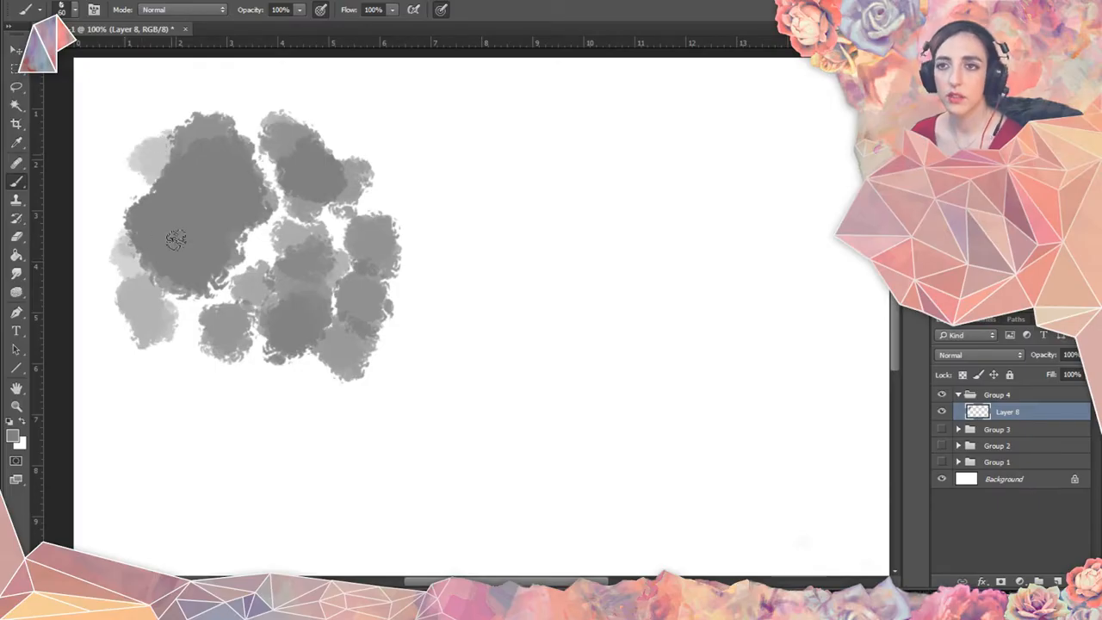
pyautogui.click(254, 378)
pyautogui.moveTo(227, 373)
pyautogui.mouseDown()
pyautogui.moveTo(227, 361)
pyautogui.moveTo(277, 381)
pyautogui.moveTo(209, 369)
pyautogui.moveTo(262, 383)
pyautogui.mouseUp()
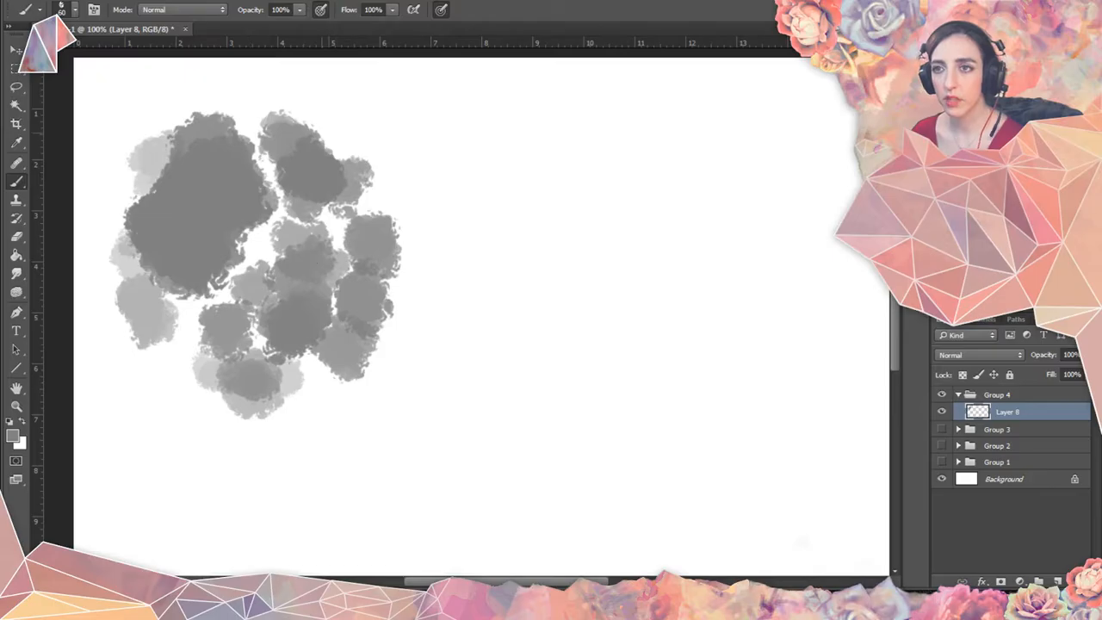
pyautogui.moveTo(345, 139)
pyautogui.mouseDown()
pyautogui.moveTo(381, 197)
pyautogui.moveTo(391, 322)
pyautogui.moveTo(365, 368)
pyautogui.moveTo(370, 336)
pyautogui.moveTo(356, 320)
pyautogui.mouseUp()
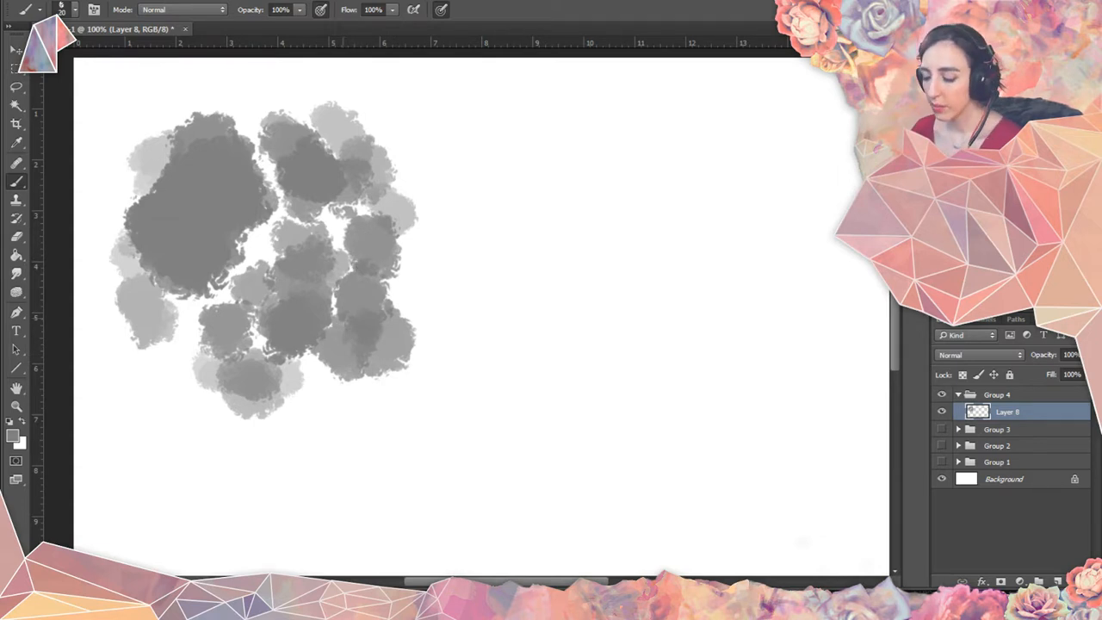
pyautogui.moveTo(344, 372)
pyautogui.mouseDown()
pyautogui.moveTo(382, 353)
pyautogui.moveTo(379, 308)
pyautogui.mouseUp()
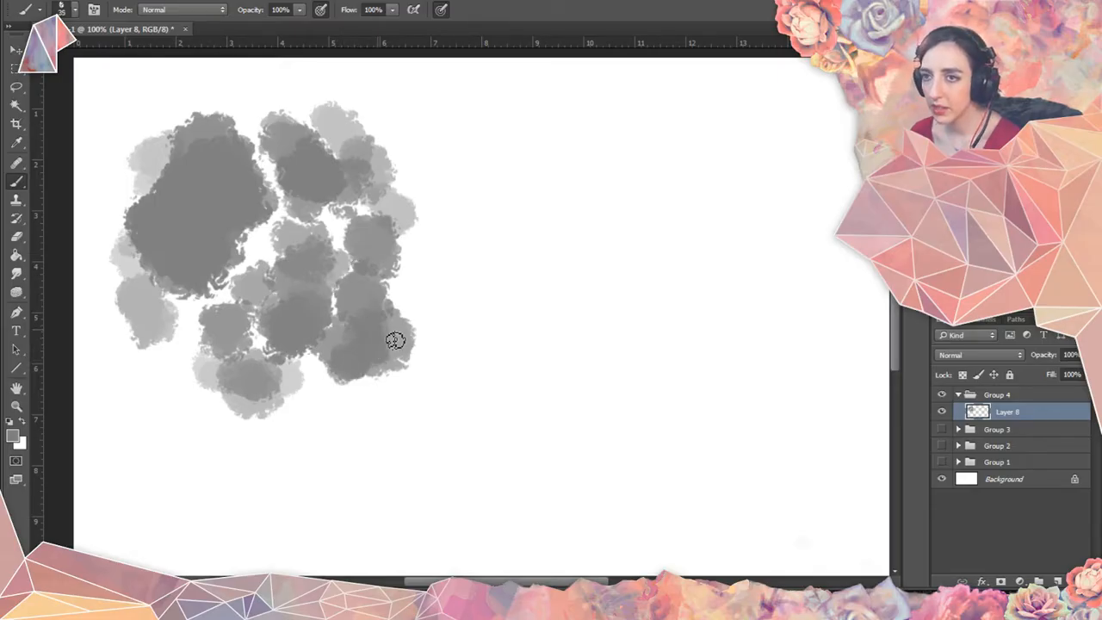
# Finish the grey blob cluster, reset the foreground colour to black and paint darker overlapping dabs across it.
pyautogui.moveTo(342, 367); pyautogui.dragTo(319, 372)
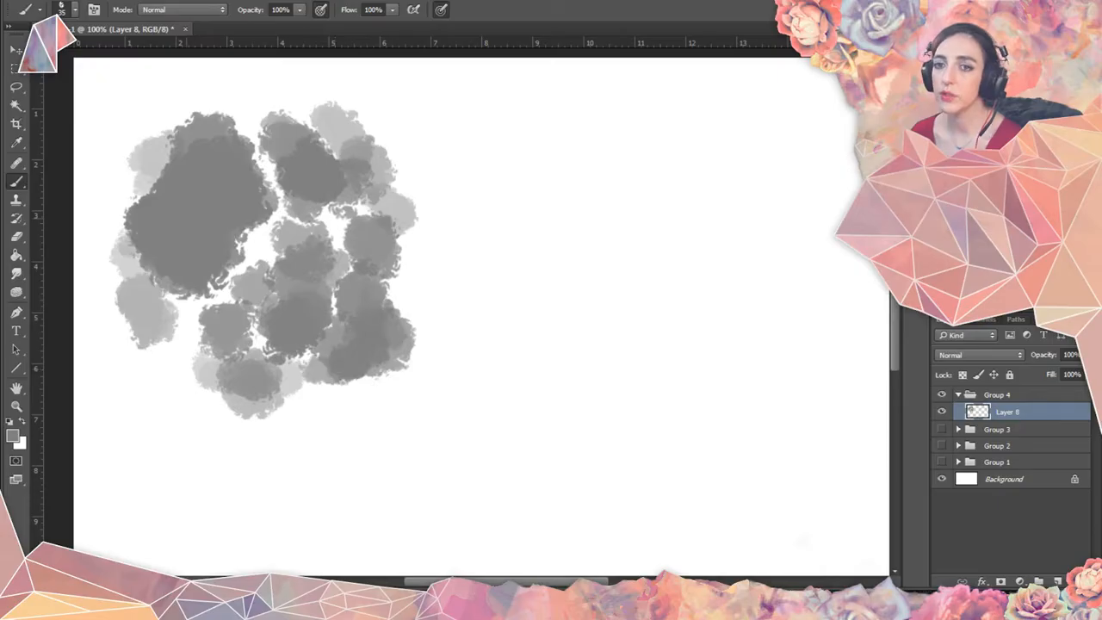
pyautogui.press('d')
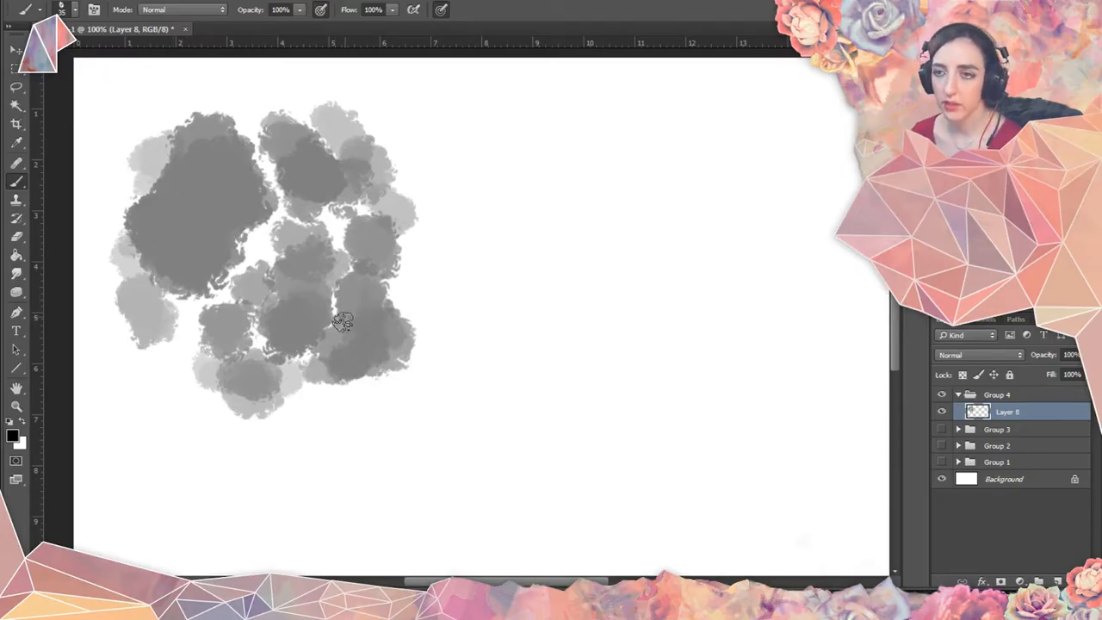
pyautogui.moveTo(359, 353); pyautogui.dragTo(360, 306)
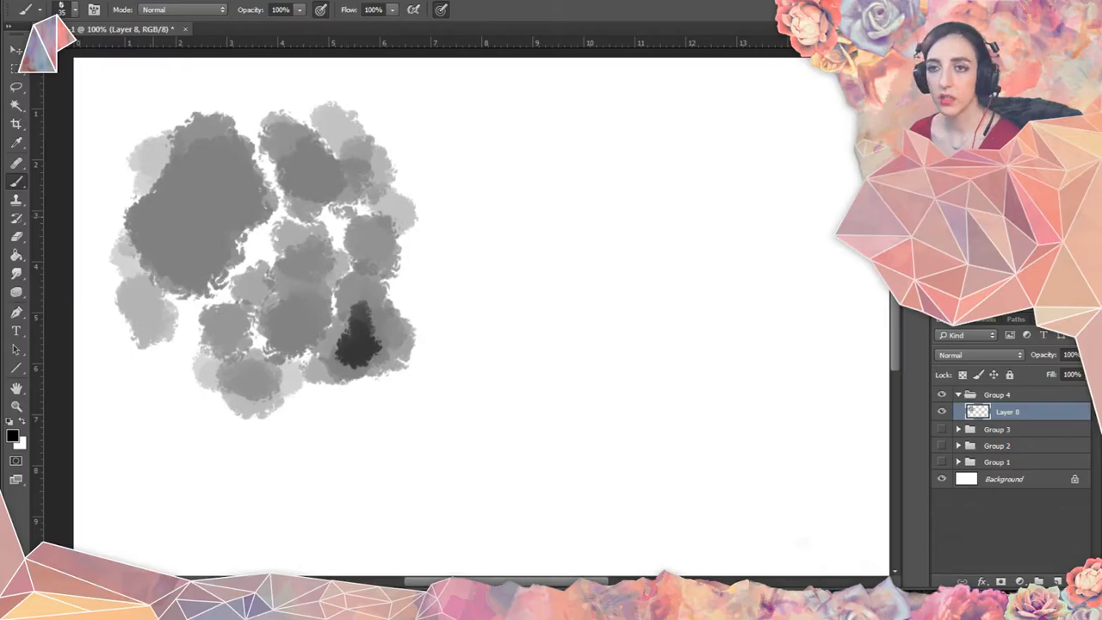
pyautogui.moveTo(144, 214)
pyautogui.mouseDown()
pyautogui.moveTo(180, 267)
pyautogui.moveTo(197, 247)
pyautogui.moveTo(171, 198)
pyautogui.moveTo(194, 159)
pyautogui.moveTo(179, 167)
pyautogui.moveTo(175, 221)
pyautogui.moveTo(168, 204)
pyautogui.moveTo(157, 222)
pyautogui.moveTo(159, 181)
pyautogui.moveTo(203, 163)
pyautogui.moveTo(163, 213)
pyautogui.moveTo(151, 208)
pyautogui.moveTo(163, 250)
pyautogui.moveTo(166, 234)
pyautogui.moveTo(164, 277)
pyautogui.moveTo(147, 314)
pyautogui.mouseUp()
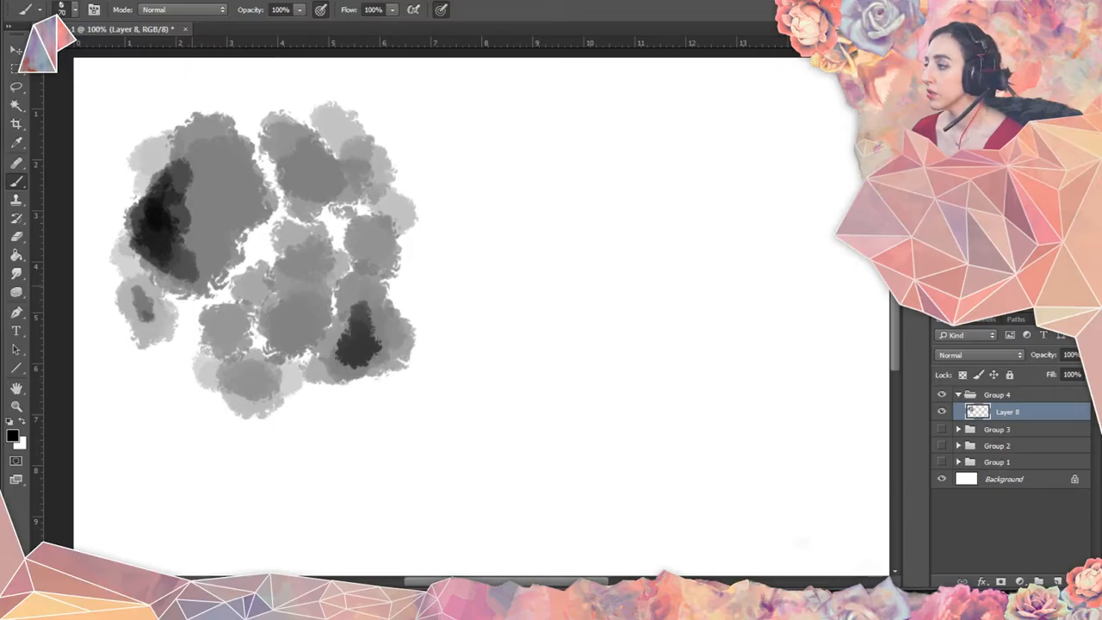
pyautogui.moveTo(136, 270)
pyautogui.mouseDown()
pyautogui.moveTo(171, 310)
pyautogui.moveTo(226, 293)
pyautogui.moveTo(258, 333)
pyautogui.moveTo(220, 316)
pyautogui.moveTo(260, 284)
pyautogui.mouseUp()
pyautogui.moveTo(176, 155)
pyautogui.mouseDown()
pyautogui.moveTo(213, 182)
pyautogui.moveTo(179, 111)
pyautogui.moveTo(203, 111)
pyautogui.moveTo(214, 199)
pyautogui.moveTo(242, 248)
pyautogui.mouseUp()
pyautogui.moveTo(277, 129)
pyautogui.mouseDown()
pyautogui.moveTo(344, 198)
pyautogui.moveTo(370, 250)
pyautogui.moveTo(296, 131)
pyautogui.moveTo(267, 129)
pyautogui.moveTo(343, 163)
pyautogui.moveTo(271, 185)
pyautogui.mouseUp()
pyautogui.moveTo(170, 294)
pyautogui.mouseDown()
pyautogui.moveTo(228, 346)
pyautogui.moveTo(190, 313)
pyautogui.mouseUp()
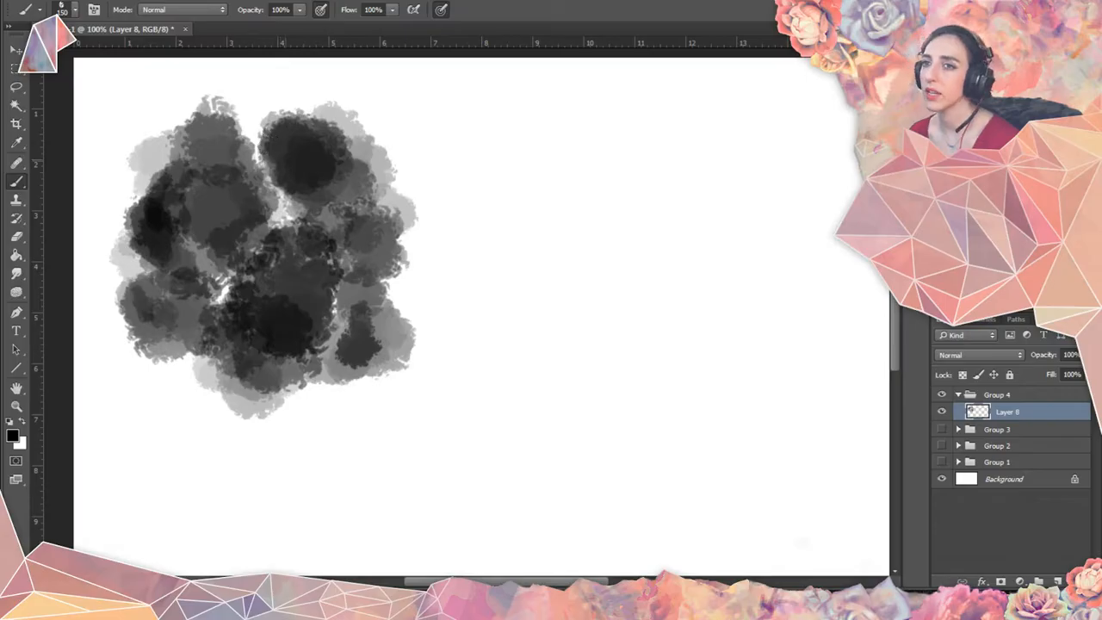
pyautogui.moveTo(296, 160)
pyautogui.mouseDown()
pyautogui.moveTo(311, 186)
pyautogui.moveTo(284, 183)
pyautogui.moveTo(271, 136)
pyautogui.mouseUp()
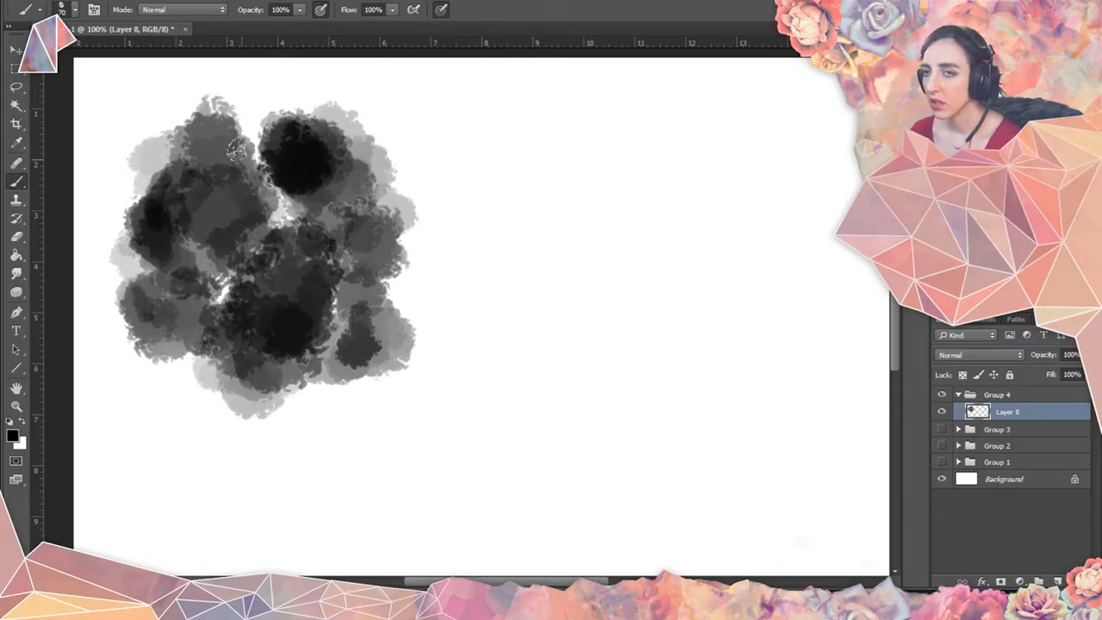
# Select the whole canvas and define the painted blob cluster as a brush preset with the default name.
pyautogui.hotkey('ctrl', 'a')
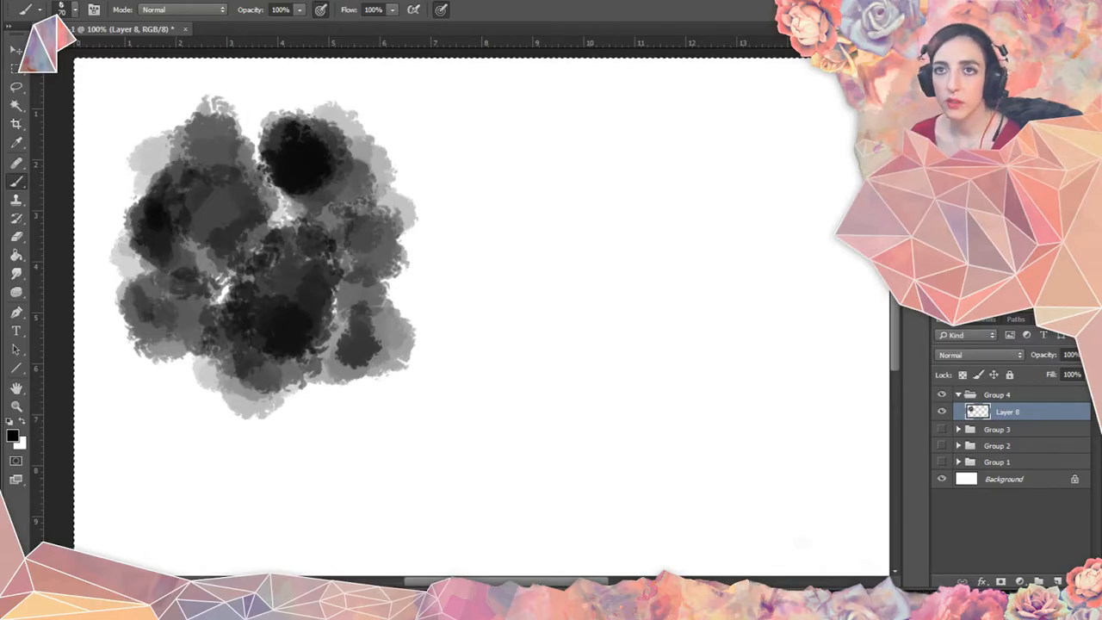
pyautogui.click(67, 1)
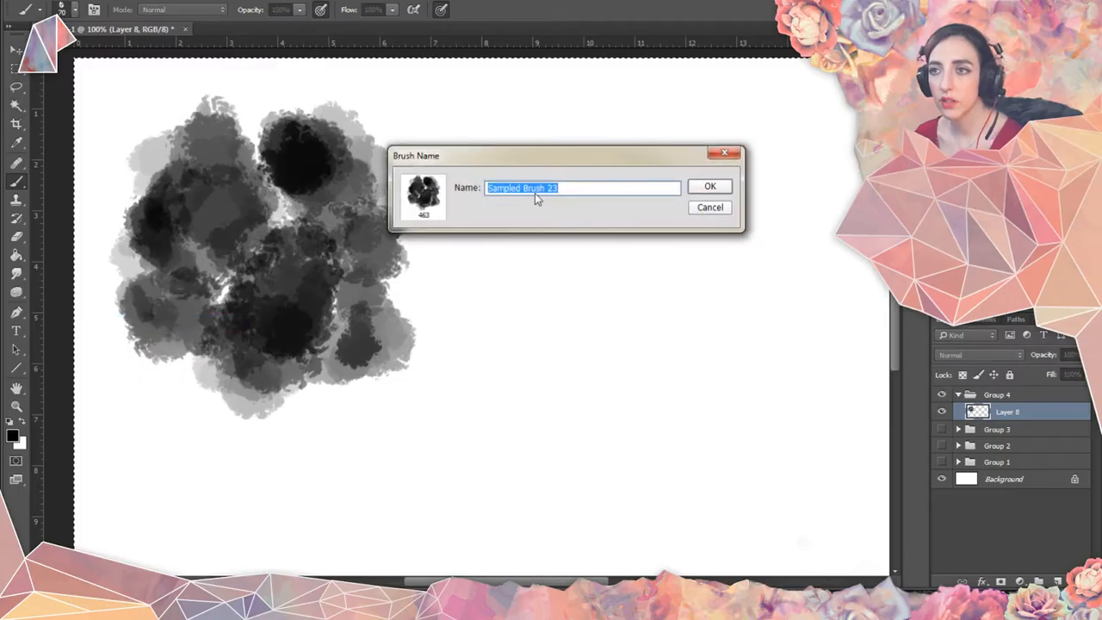
pyautogui.click(701, 185)
# Open the brush settings, hide Layer 8 and add a new empty layer above it in Group 4.
pyautogui.press('F5')
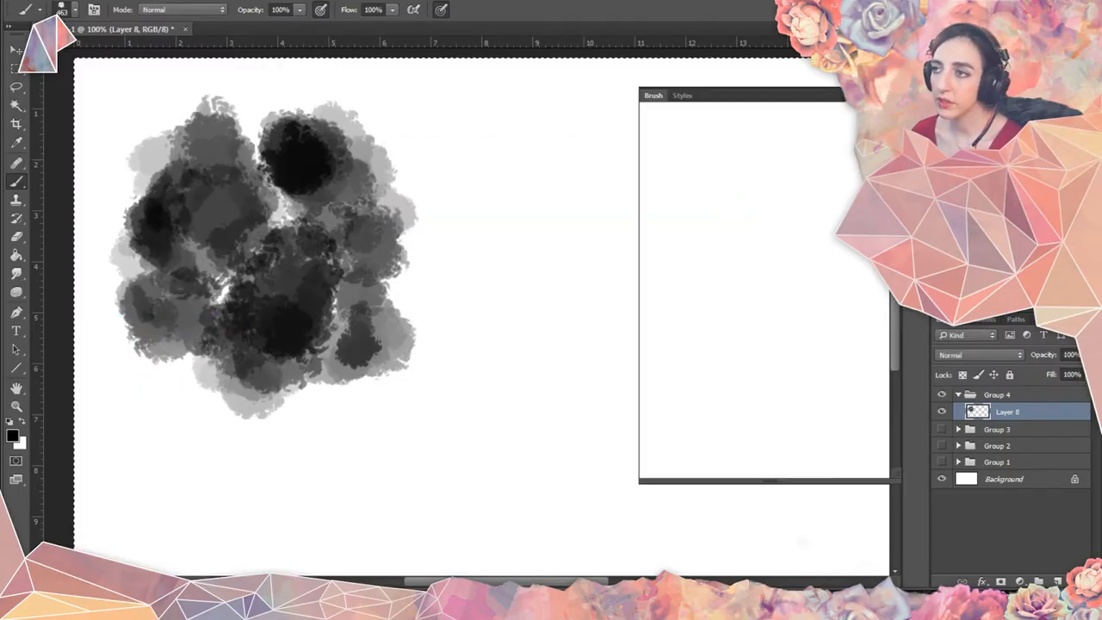
pyautogui.click(941, 411)
pyautogui.click(1056, 581)
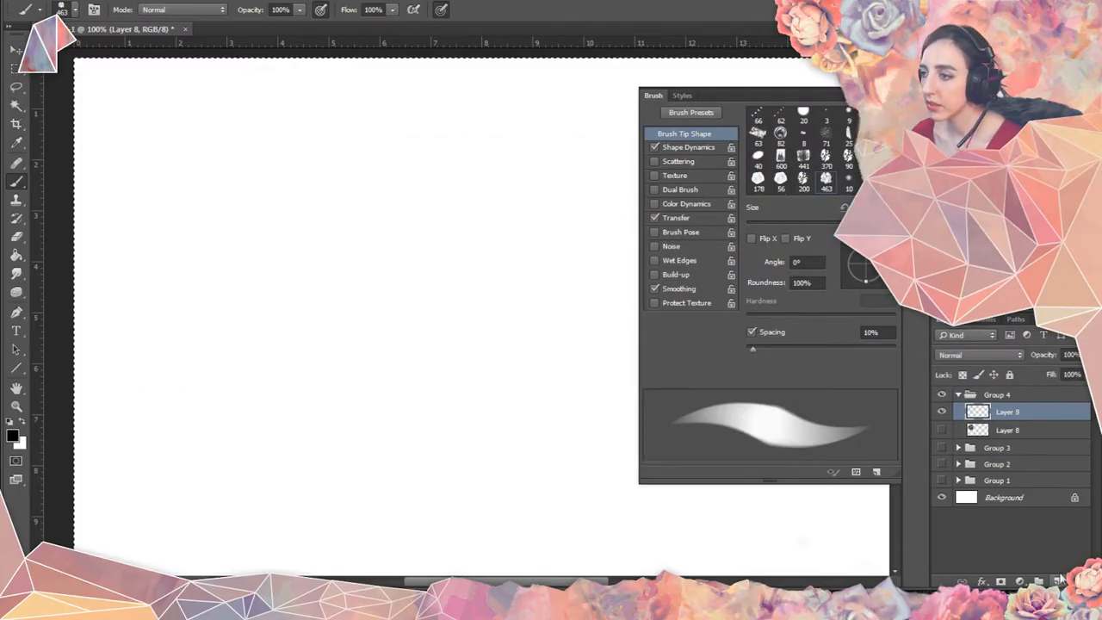
# Raise the brush's Size Jitter moderately and enable Scattering on Both Axes with slightly raised Scatter, Count and Count Jitter.
pyautogui.click(688, 147)
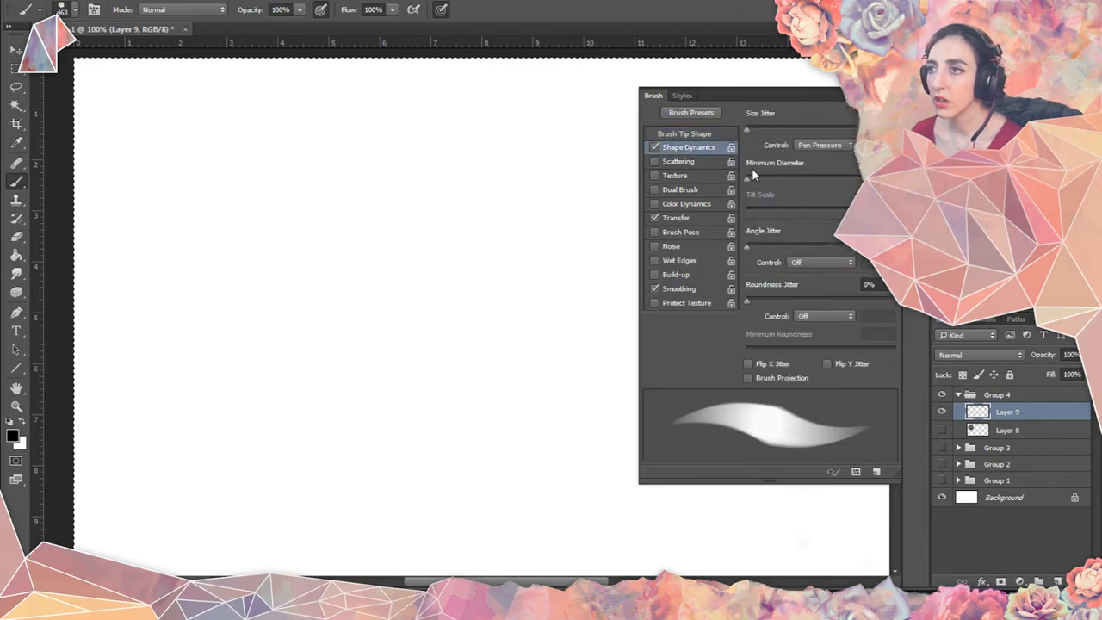
pyautogui.moveTo(762, 130); pyautogui.dragTo(791, 131)
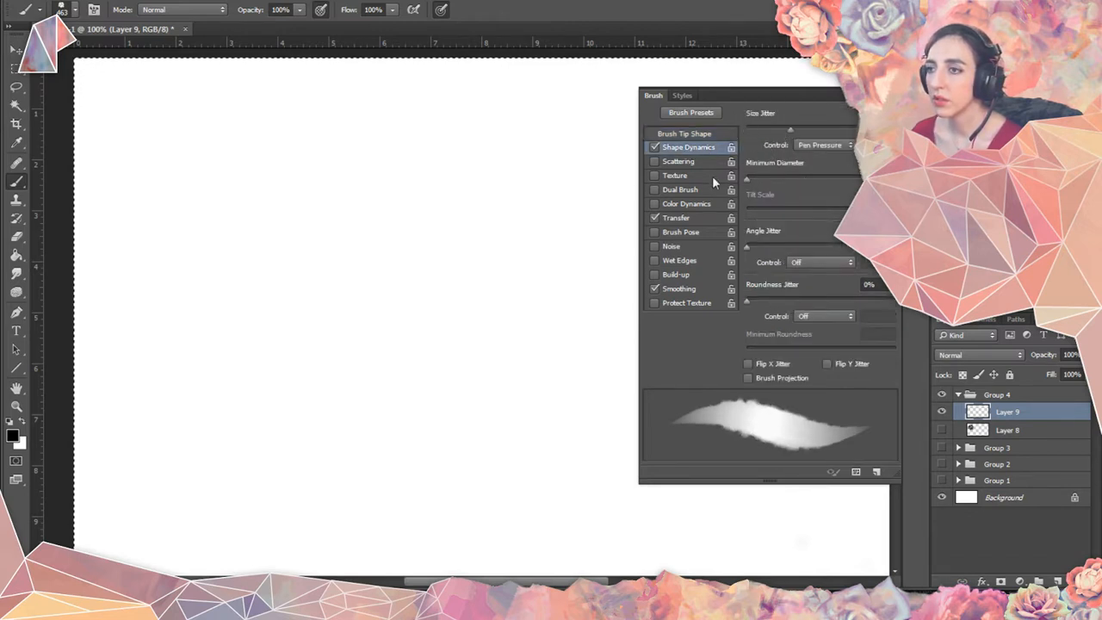
pyautogui.click(688, 161)
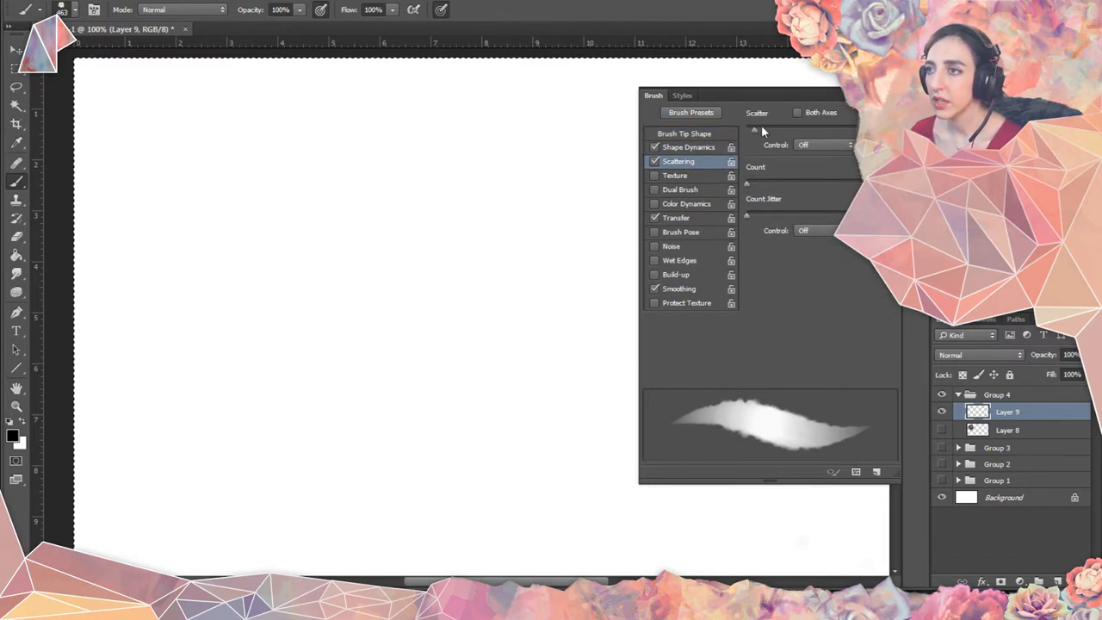
pyautogui.moveTo(761, 129); pyautogui.dragTo(779, 128)
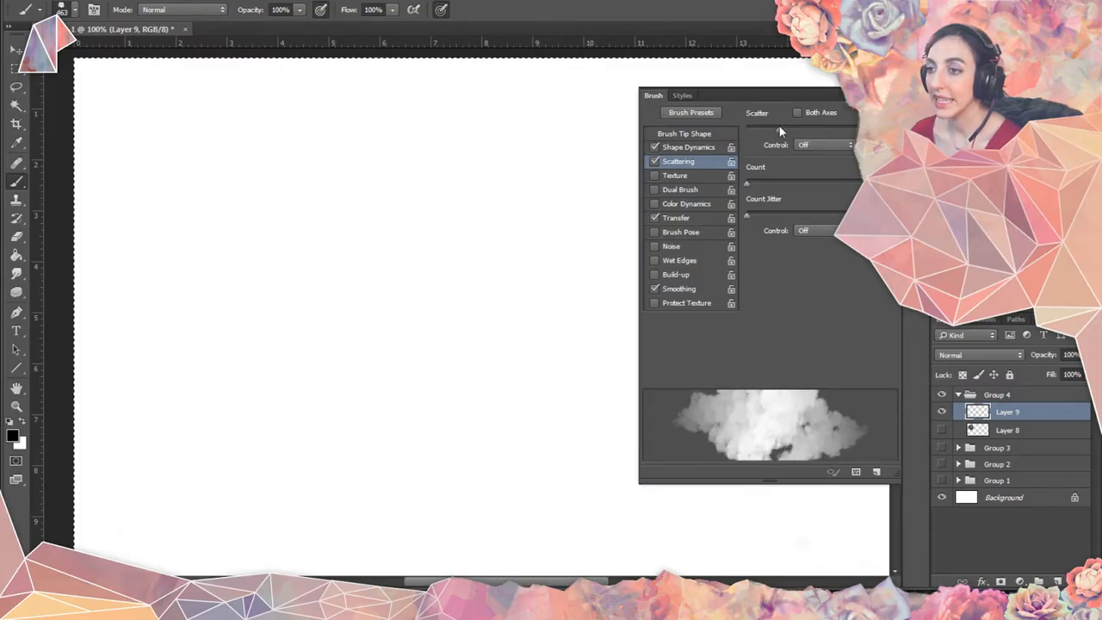
pyautogui.moveTo(763, 181)
pyautogui.mouseDown()
pyautogui.moveTo(753, 212)
pyautogui.moveTo(771, 214)
pyautogui.mouseUp()
pyautogui.click(796, 113)
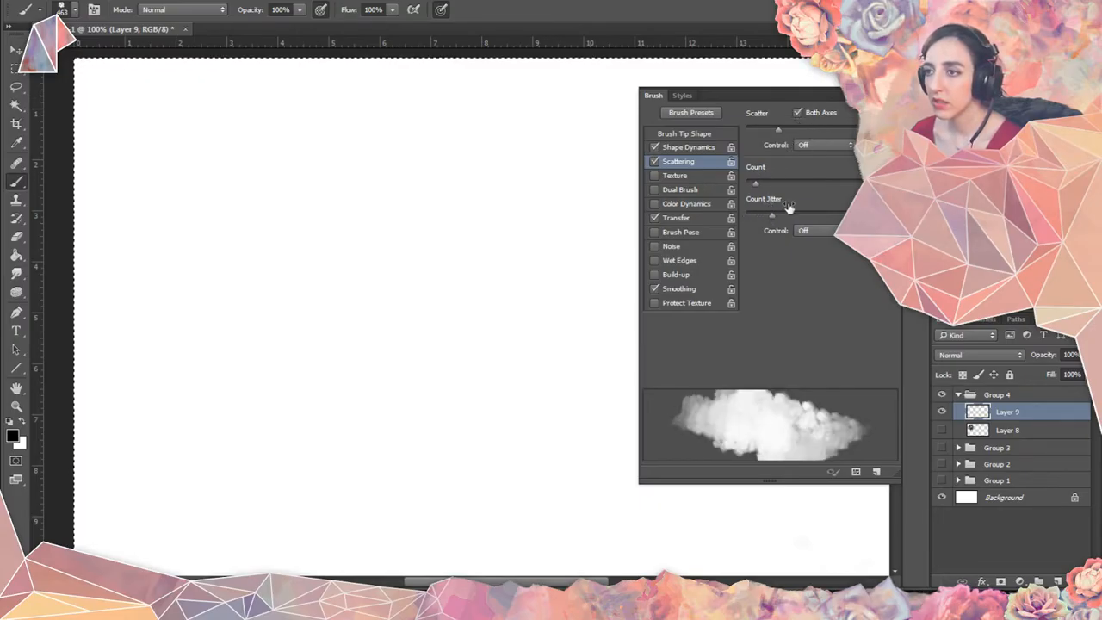
# Raise the Scattering Count Jitter to nearly its maximum.
pyautogui.click(701, 146)
pyautogui.click(706, 162)
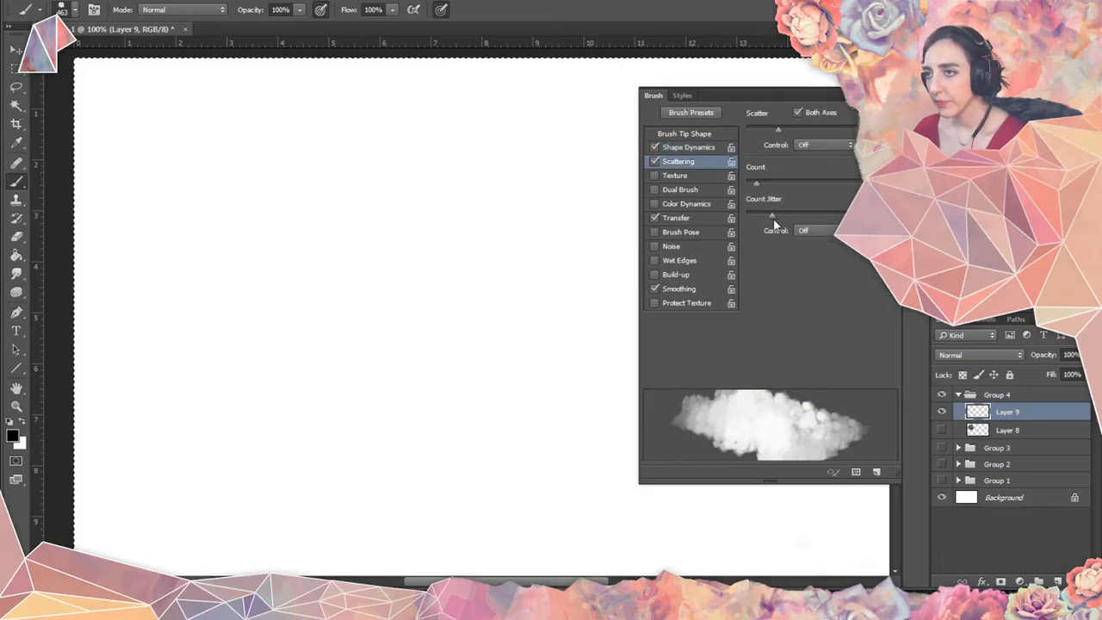
pyautogui.moveTo(772, 217); pyautogui.dragTo(886, 216)
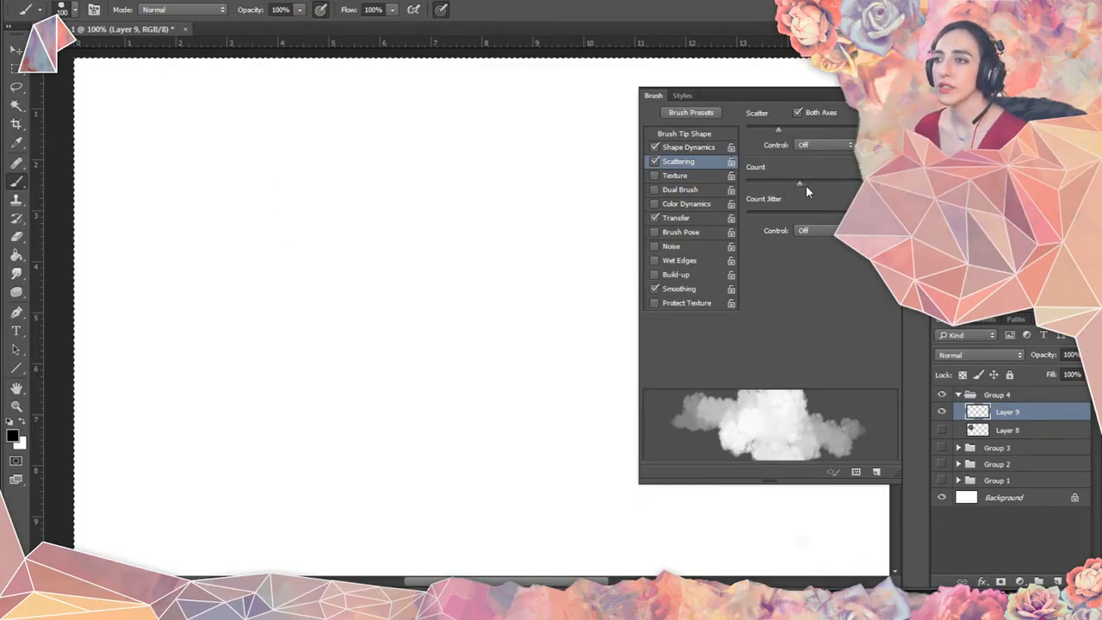
# Try a high scattering Count with a large test stroke on the new layer, and undo the stroke.
pyautogui.moveTo(806, 188); pyautogui.dragTo(859, 184)
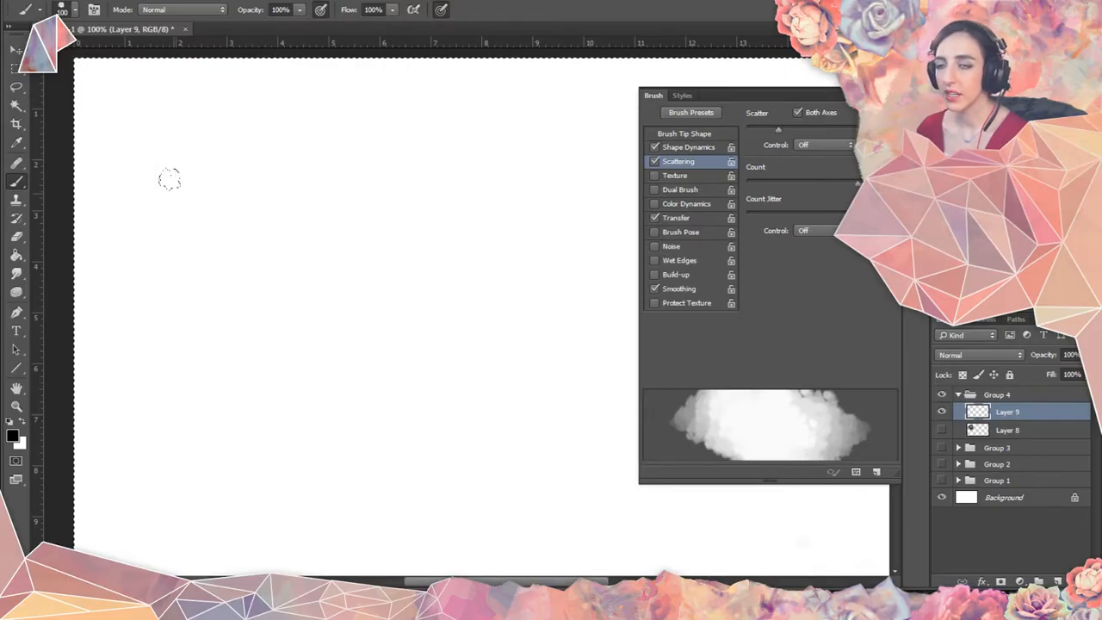
pyautogui.moveTo(169, 177)
pyautogui.mouseDown()
pyautogui.moveTo(247, 277)
pyautogui.moveTo(300, 297)
pyautogui.moveTo(380, 272)
pyautogui.moveTo(383, 233)
pyautogui.moveTo(433, 167)
pyautogui.mouseUp()
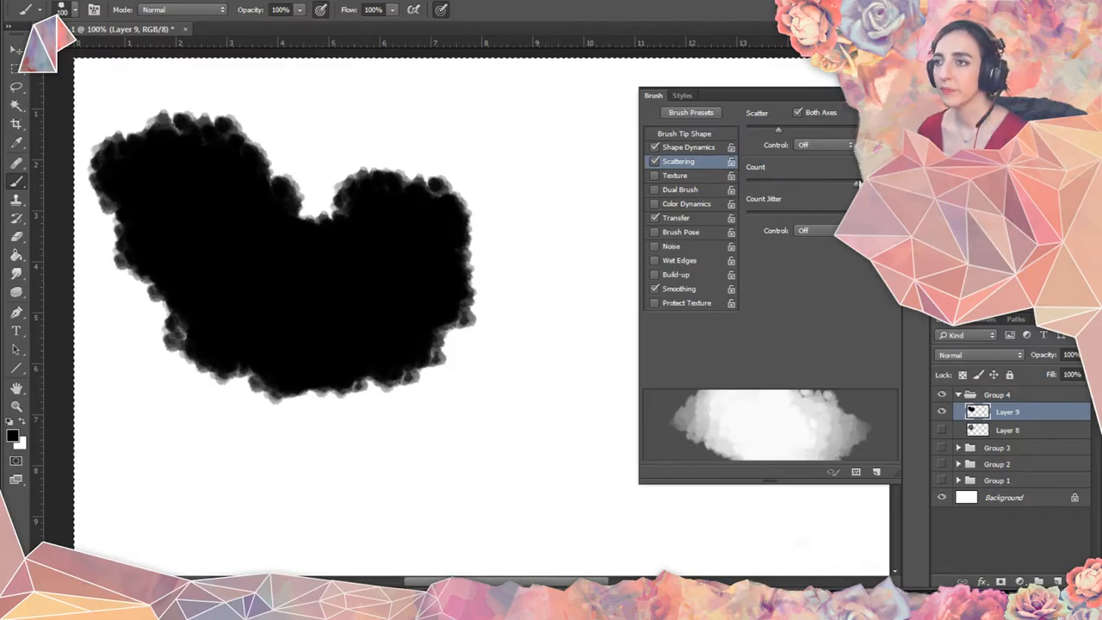
pyautogui.hotkey('ctrl', 'alt', 'z')
pyautogui.hotkey('ctrl', 'alt', 'z')
# Try the minimum scattering Count with a test stroke, and undo the test painting until the layer is empty.
pyautogui.moveTo(854, 187); pyautogui.dragTo(731, 198)
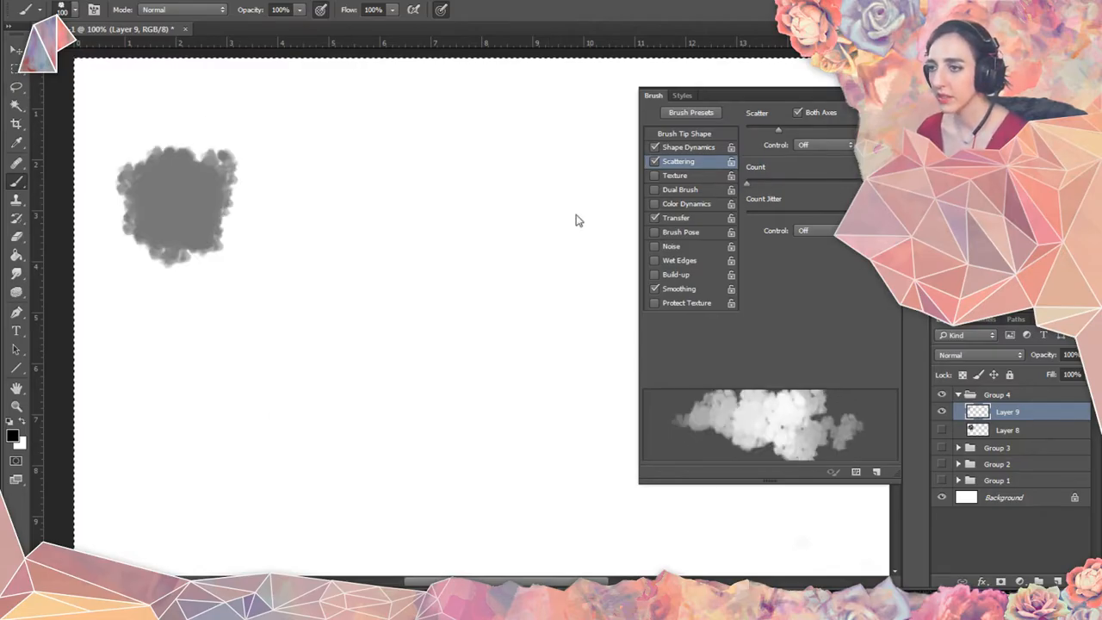
pyautogui.moveTo(245, 166)
pyautogui.mouseDown()
pyautogui.moveTo(357, 192)
pyautogui.moveTo(313, 290)
pyautogui.moveTo(314, 349)
pyautogui.mouseUp()
pyautogui.hotkey('ctrl', 'alt', 'z')
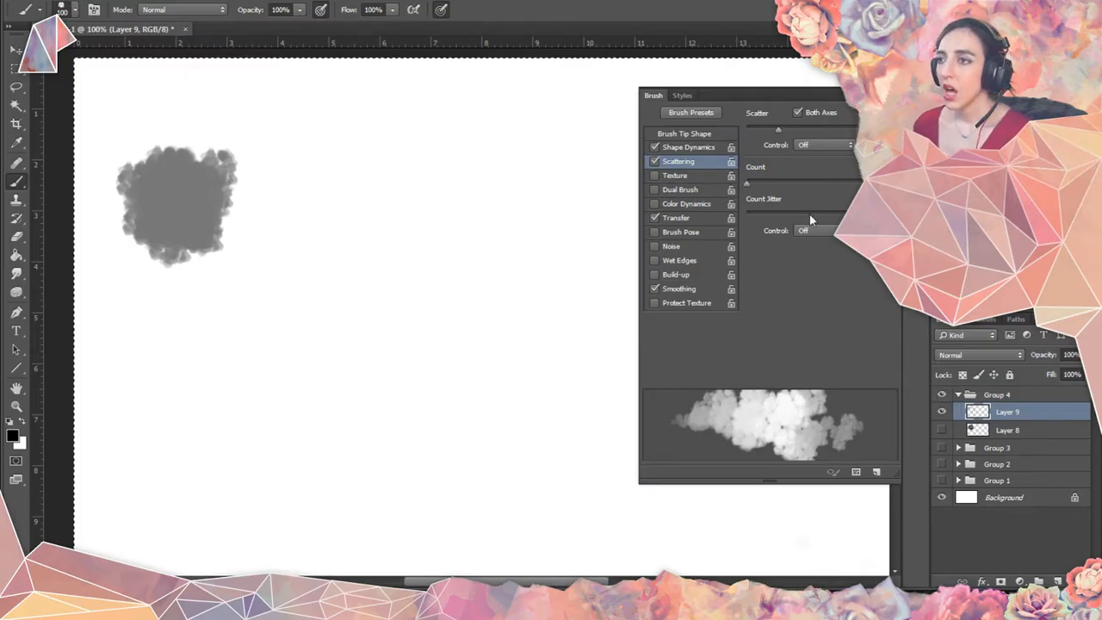
pyautogui.hotkey('ctrl', 'alt', 'z')
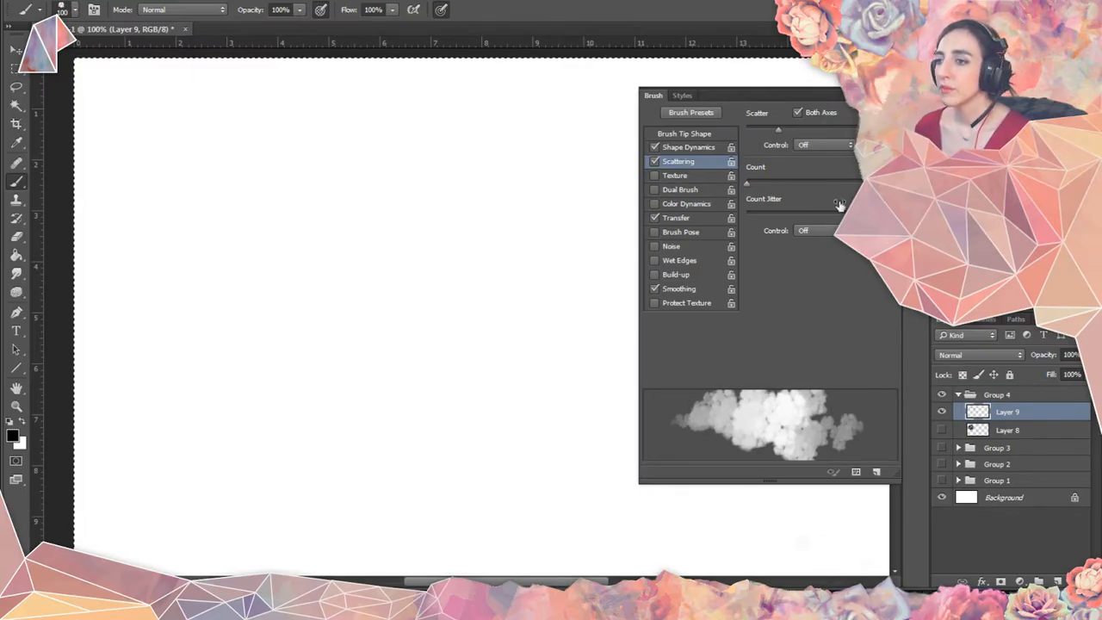
# Set the scattering Count to a low-to-moderate value, test it with a layered cloud shape and clear the layer.
pyautogui.moveTo(751, 187); pyautogui.dragTo(775, 186)
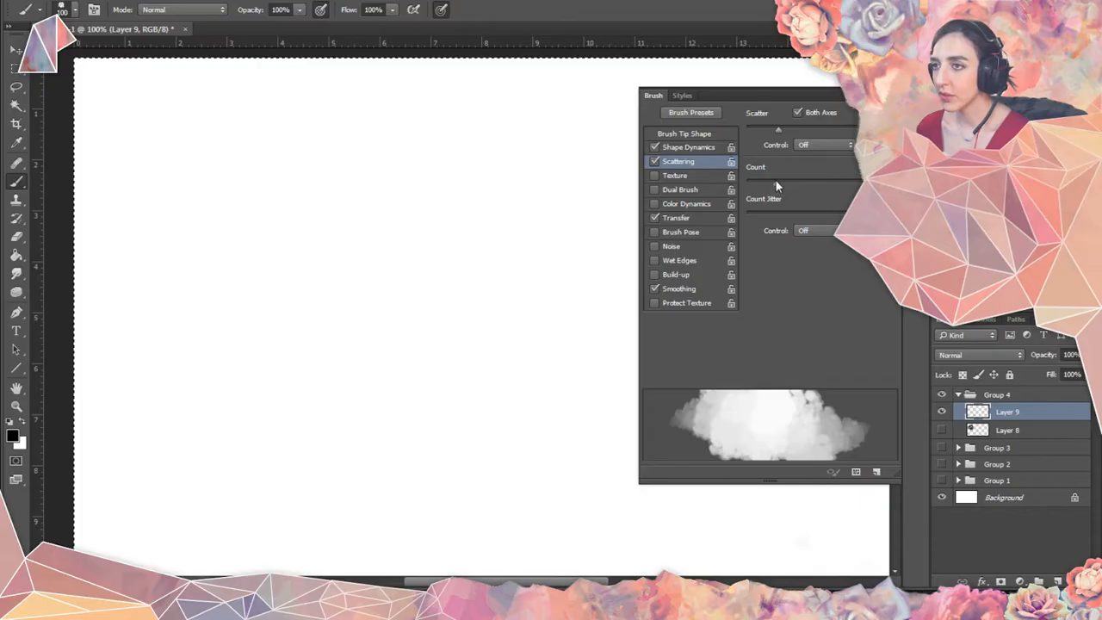
pyautogui.click(144, 177)
pyautogui.moveTo(157, 187)
pyautogui.mouseDown()
pyautogui.moveTo(245, 221)
pyautogui.moveTo(251, 260)
pyautogui.moveTo(298, 272)
pyautogui.moveTo(290, 245)
pyautogui.moveTo(179, 179)
pyautogui.moveTo(179, 150)
pyautogui.moveTo(349, 188)
pyautogui.moveTo(325, 207)
pyautogui.moveTo(371, 202)
pyautogui.moveTo(299, 239)
pyautogui.moveTo(244, 218)
pyautogui.moveTo(267, 231)
pyautogui.mouseUp()
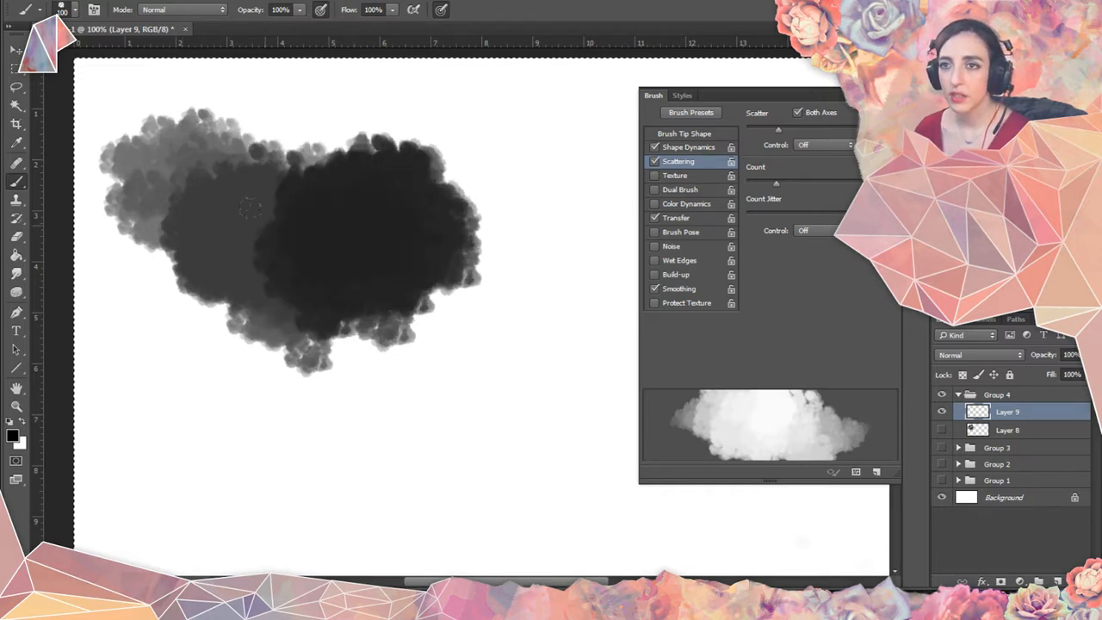
pyautogui.hotkey('ctrl', 'x')
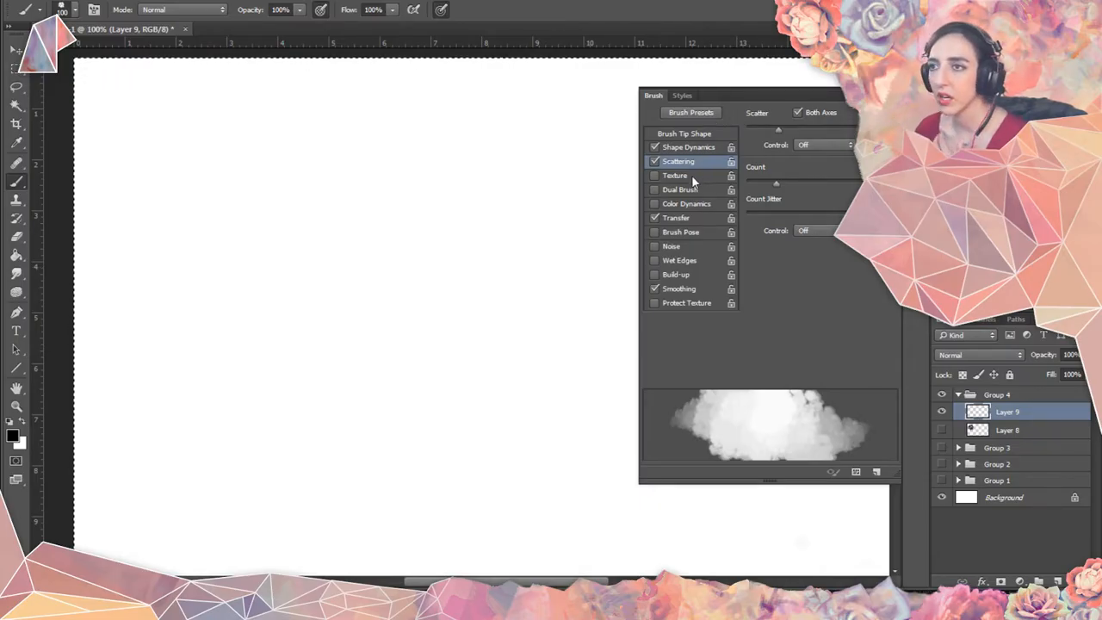
# In Shape Dynamics, raise the Angle Jitter strongly and enable Flip X Jitter, Flip Y Jitter and Brush Projection.
pyautogui.click(701, 148)
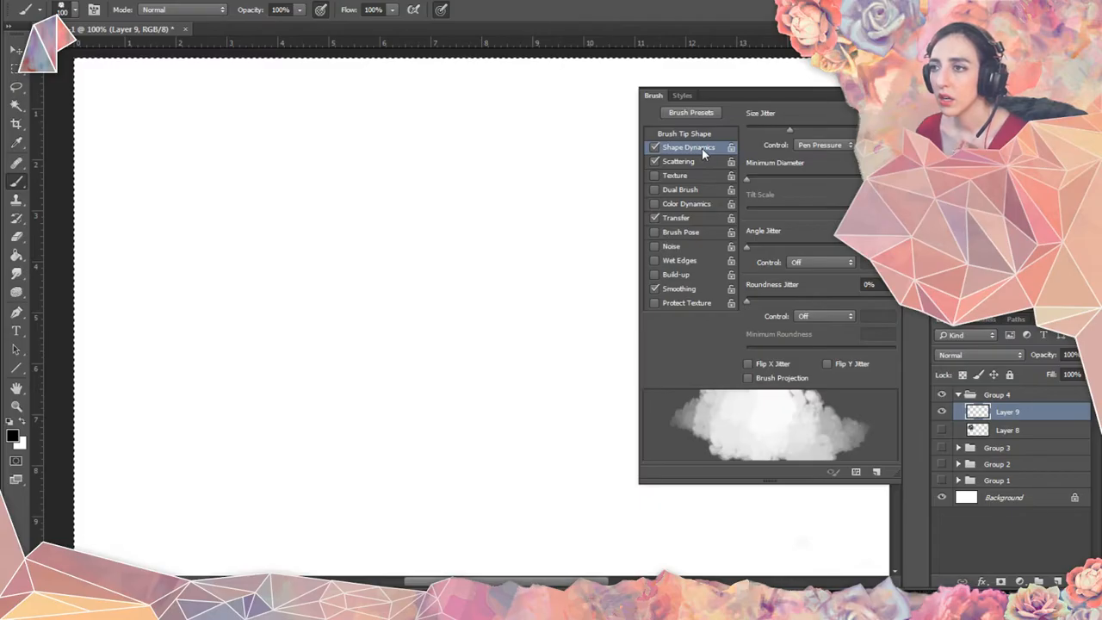
pyautogui.moveTo(747, 246)
pyautogui.mouseDown()
pyautogui.moveTo(852, 247)
pyautogui.moveTo(827, 246)
pyautogui.mouseUp()
pyautogui.moveTo(747, 300); pyautogui.dragTo(768, 299)
pyautogui.click(747, 363)
pyautogui.click(748, 378)
pyautogui.click(827, 363)
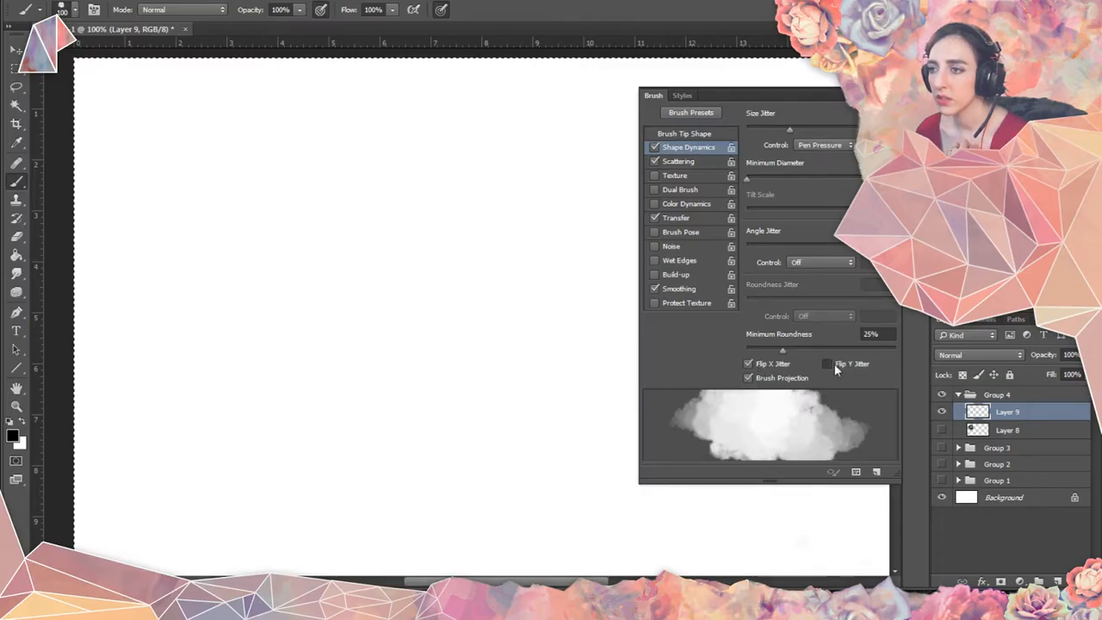
# Paint a dark test cloud and circle its right end in red with a much smaller brush, clearing the layer at the end.
pyautogui.moveTo(194, 201)
pyautogui.mouseDown()
pyautogui.moveTo(301, 319)
pyautogui.moveTo(355, 226)
pyautogui.moveTo(469, 284)
pyautogui.moveTo(517, 258)
pyautogui.mouseUp()
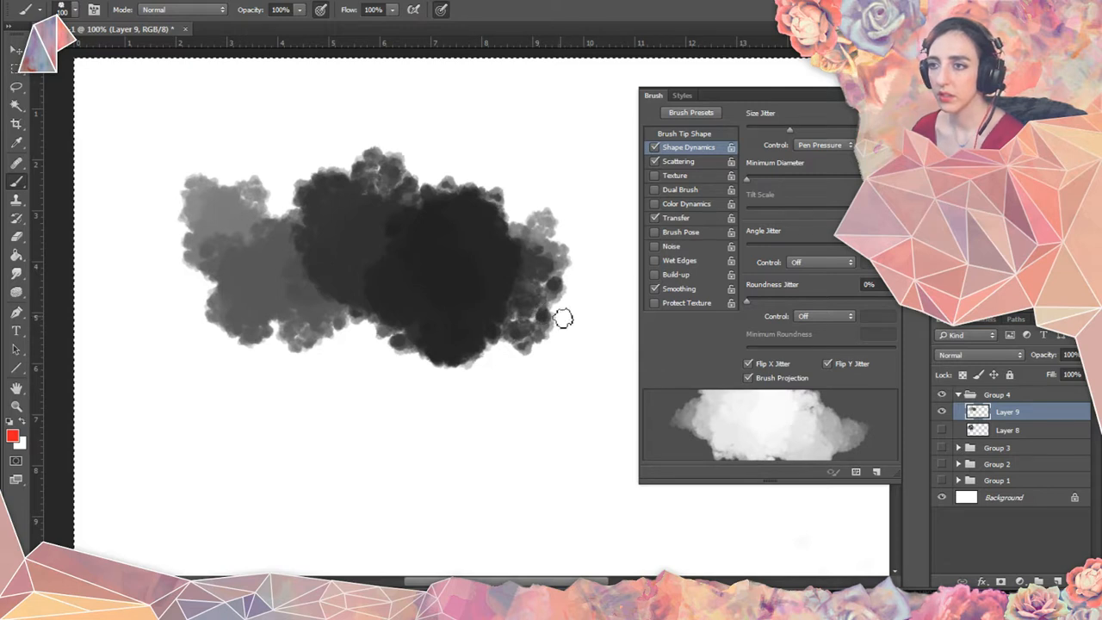
pyautogui.press('[')
pyautogui.press('[')
pyautogui.press('[')
pyautogui.press('[')
pyautogui.press('[')
pyautogui.press('[')
pyautogui.press('[')
pyautogui.press('[')
pyautogui.press('[')
pyautogui.press('[')
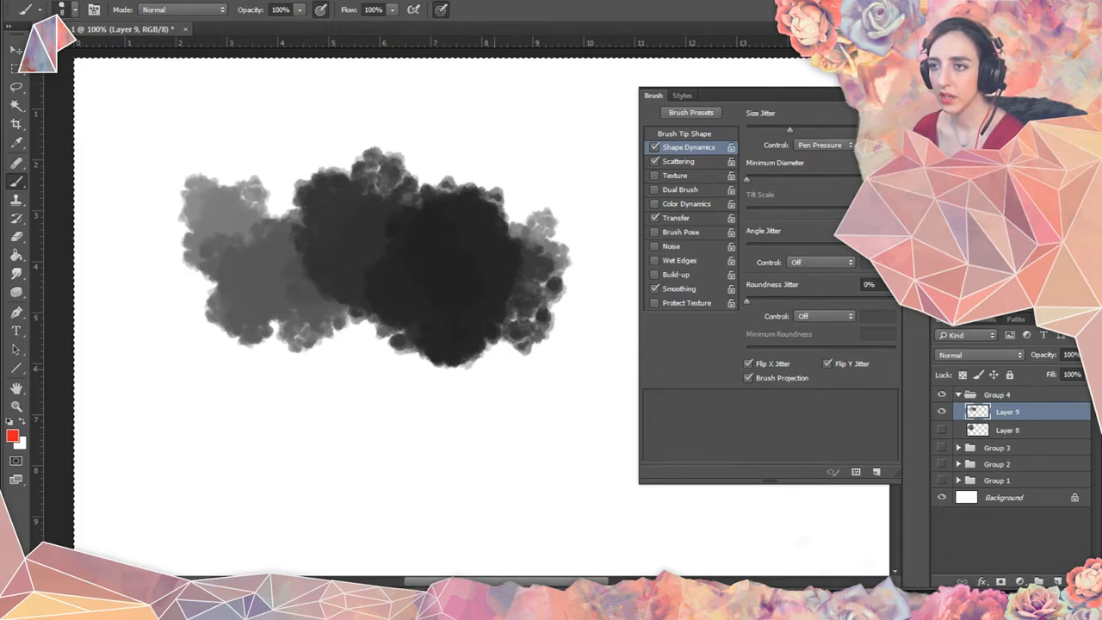
pyautogui.moveTo(588, 277)
pyautogui.mouseDown()
pyautogui.moveTo(590, 234)
pyautogui.moveTo(504, 239)
pyautogui.moveTo(468, 283)
pyautogui.moveTo(495, 353)
pyautogui.moveTo(558, 355)
pyautogui.moveTo(583, 297)
pyautogui.moveTo(587, 248)
pyautogui.mouseUp()
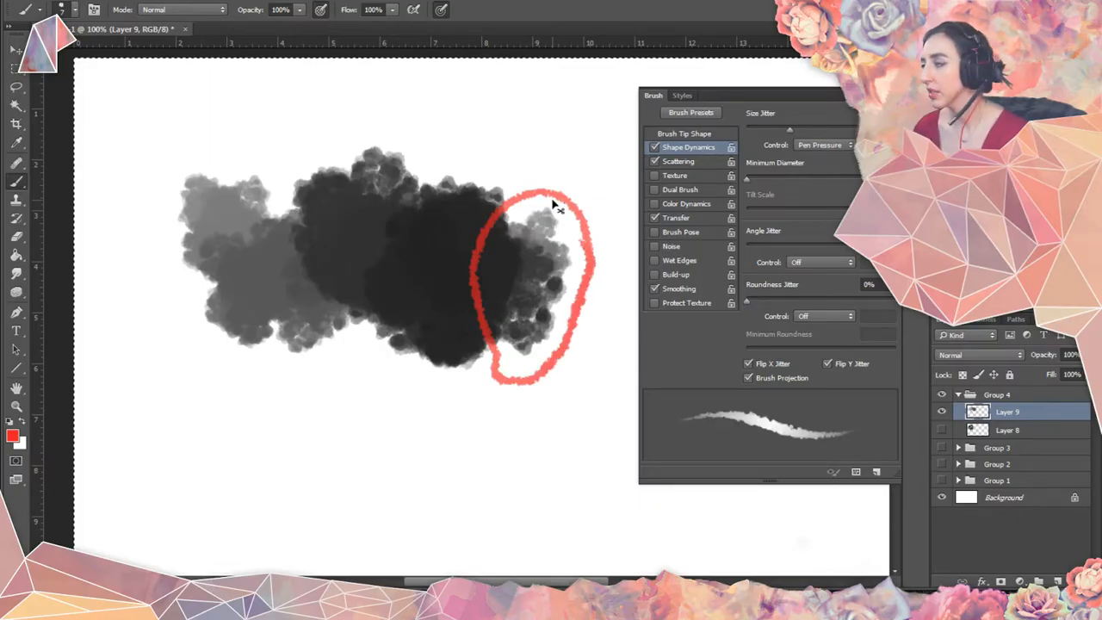
pyautogui.press('Delete')
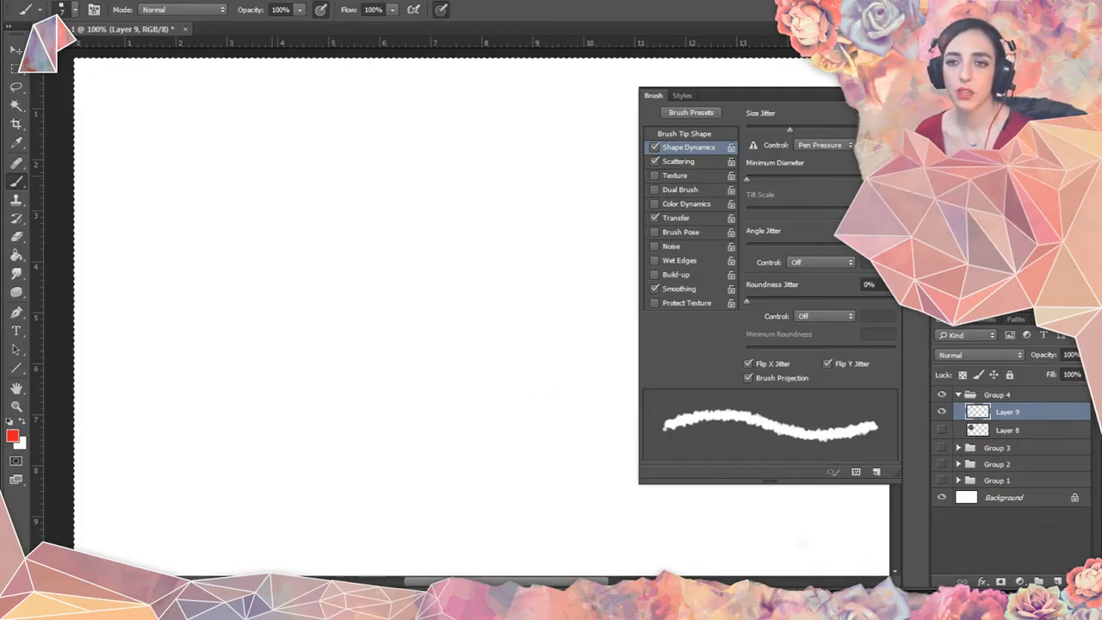
# Reset the foreground colour to black and enable Color Dynamics with slight Hue, Saturation and Brightness Jitter and -19% Purity.
pyautogui.press('d')
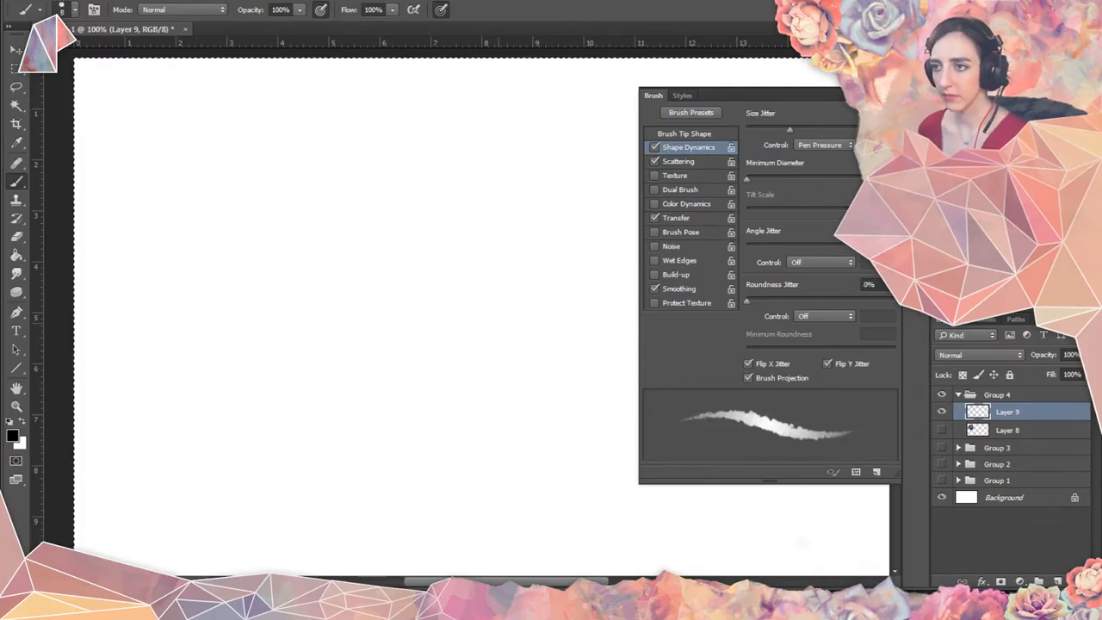
pyautogui.press('.')
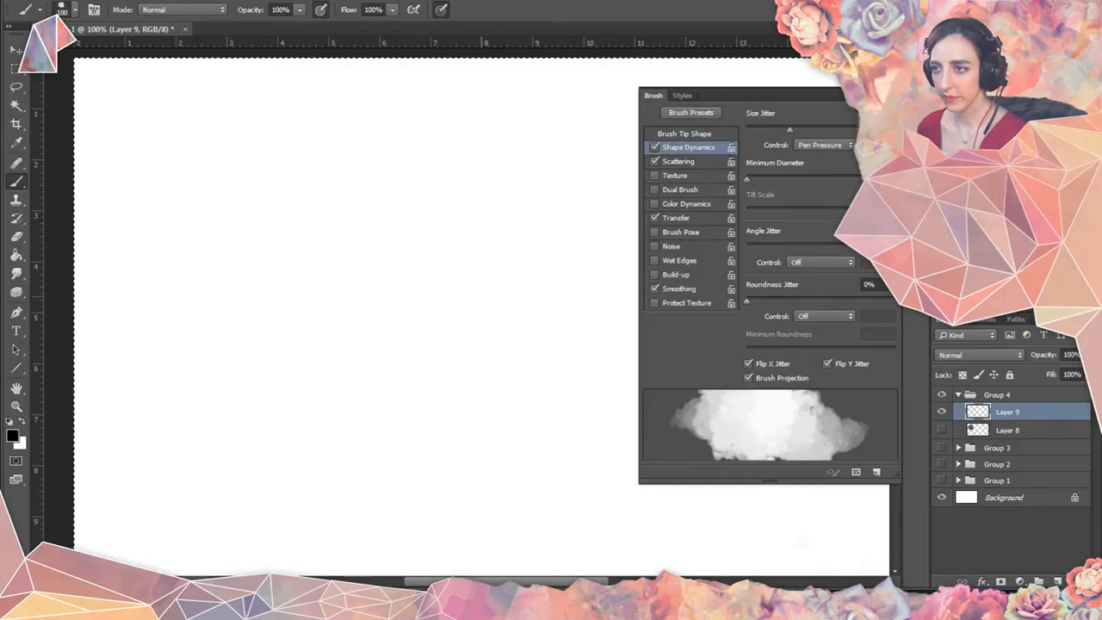
pyautogui.click(696, 204)
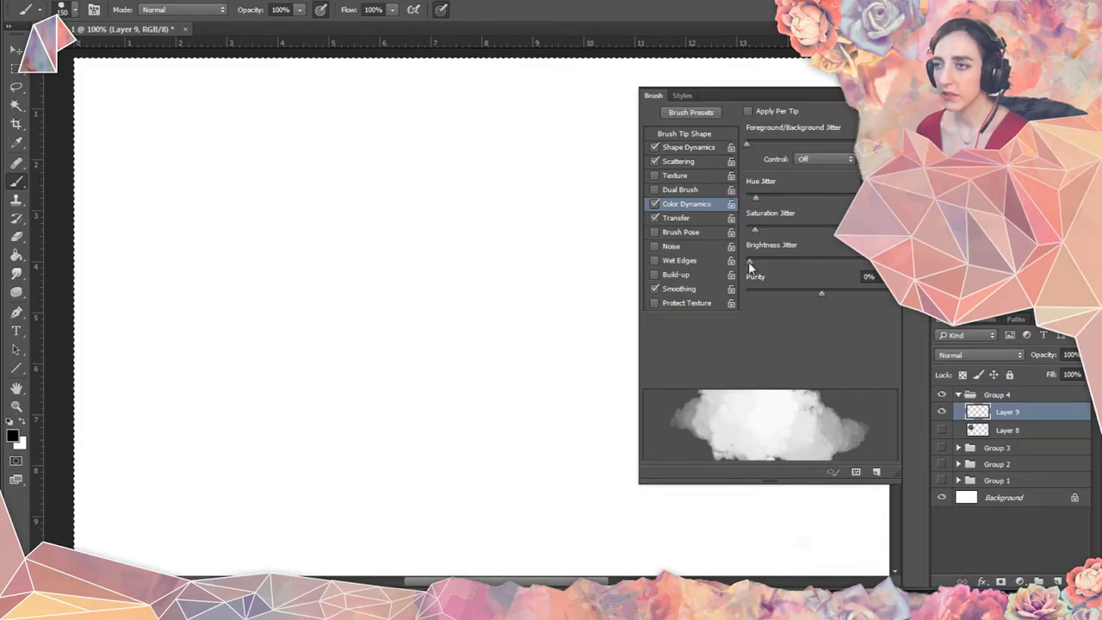
pyautogui.moveTo(825, 295); pyautogui.dragTo(806, 294)
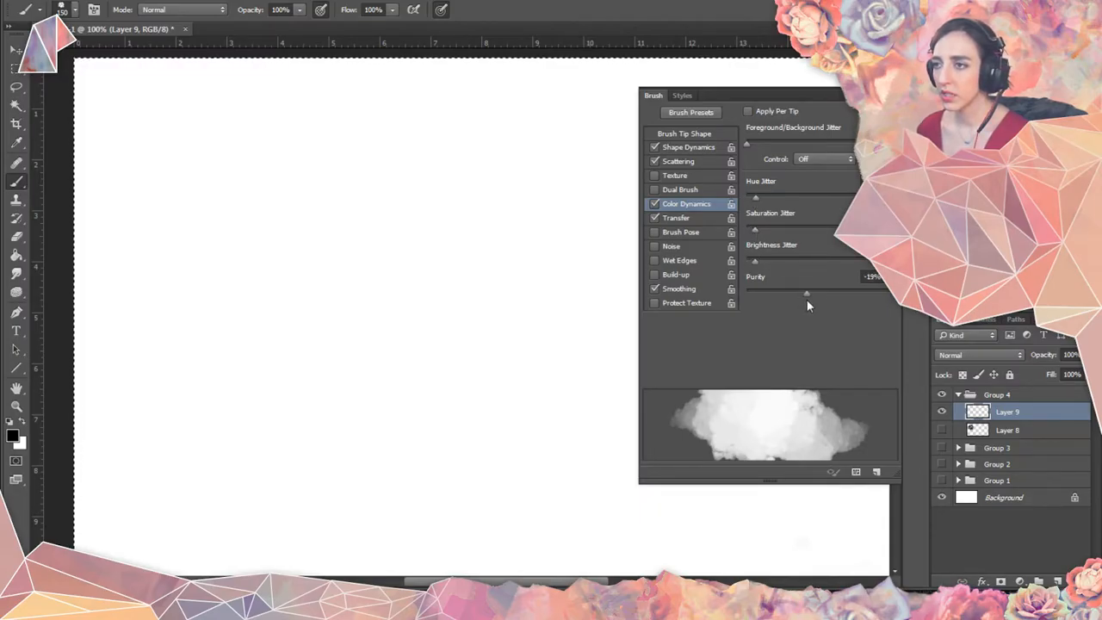
# In Shape Dynamics, raise the brush's Minimum Diameter to well over half of its range.
pyautogui.click(688, 161)
pyautogui.click(700, 148)
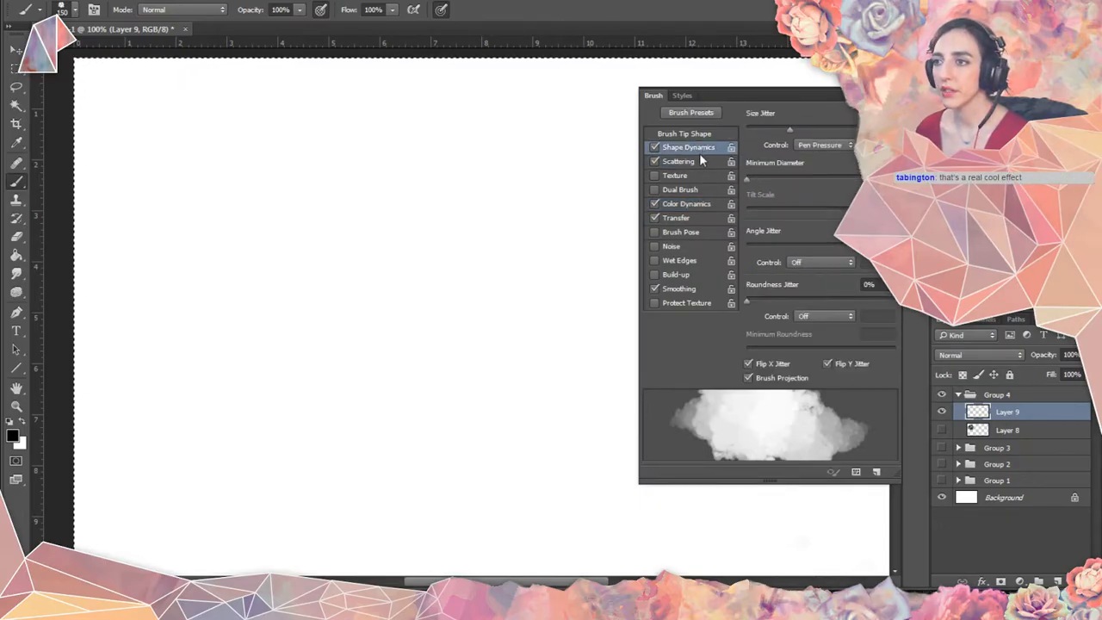
pyautogui.moveTo(763, 178); pyautogui.dragTo(839, 178)
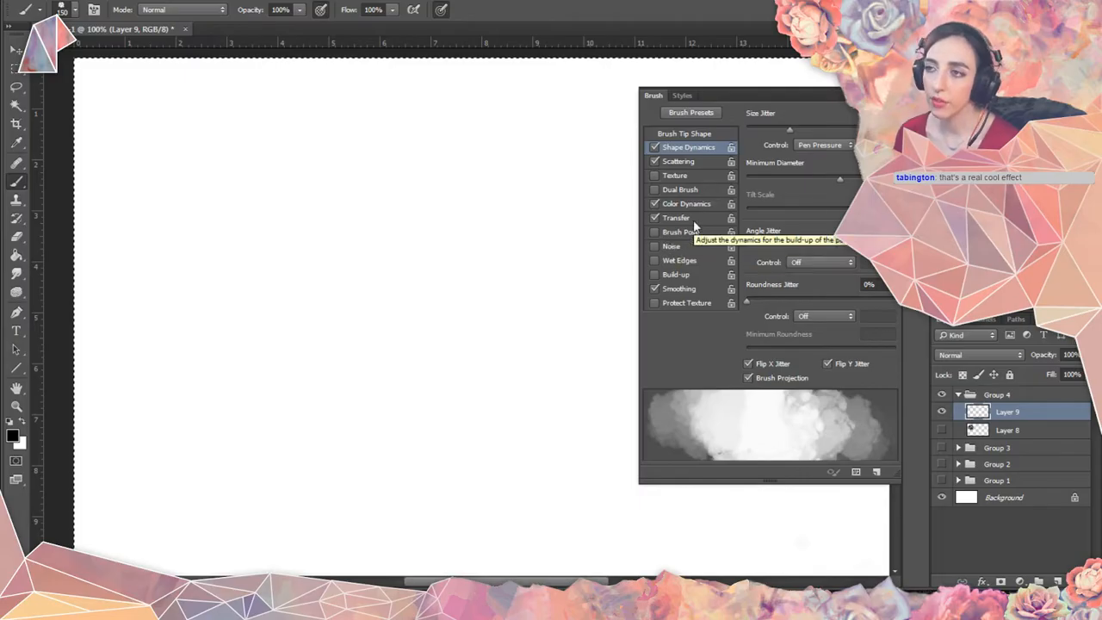
# In Transfer, try Pen Pressure as the Flow Jitter control with a test stroke, clear it and switch the control back to Off.
pyautogui.click(691, 220)
pyautogui.click(816, 216)
pyautogui.click(832, 243)
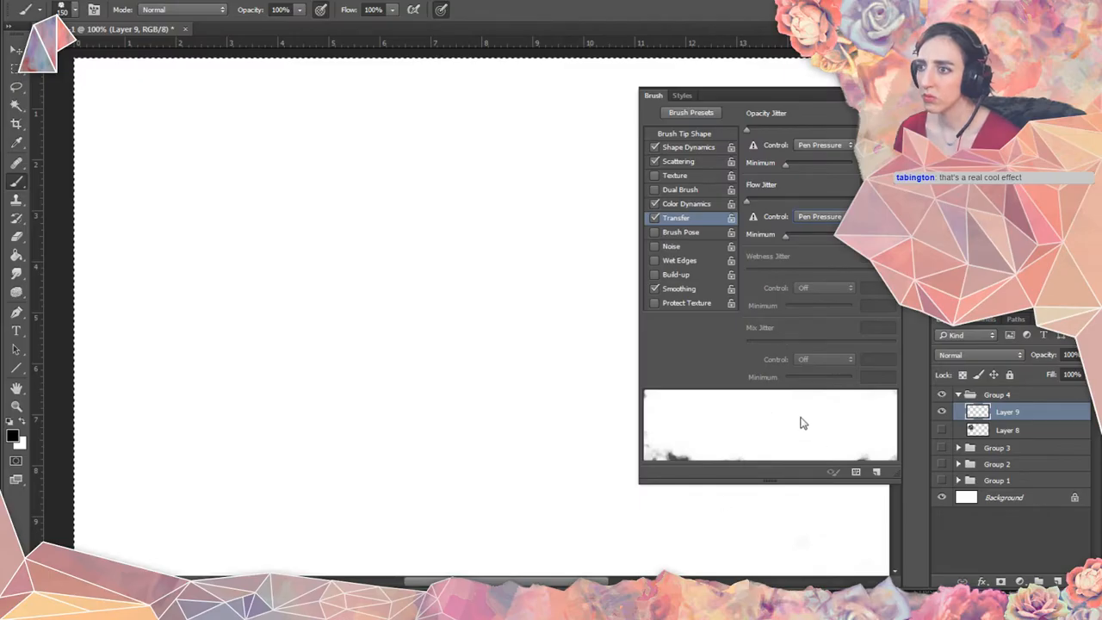
pyautogui.moveTo(276, 147)
pyautogui.mouseDown()
pyautogui.moveTo(249, 172)
pyautogui.moveTo(345, 215)
pyautogui.moveTo(284, 284)
pyautogui.moveTo(370, 318)
pyautogui.moveTo(327, 431)
pyautogui.moveTo(448, 405)
pyautogui.moveTo(471, 411)
pyautogui.moveTo(431, 516)
pyautogui.moveTo(551, 344)
pyautogui.moveTo(566, 411)
pyautogui.mouseUp()
pyautogui.press('Delete')
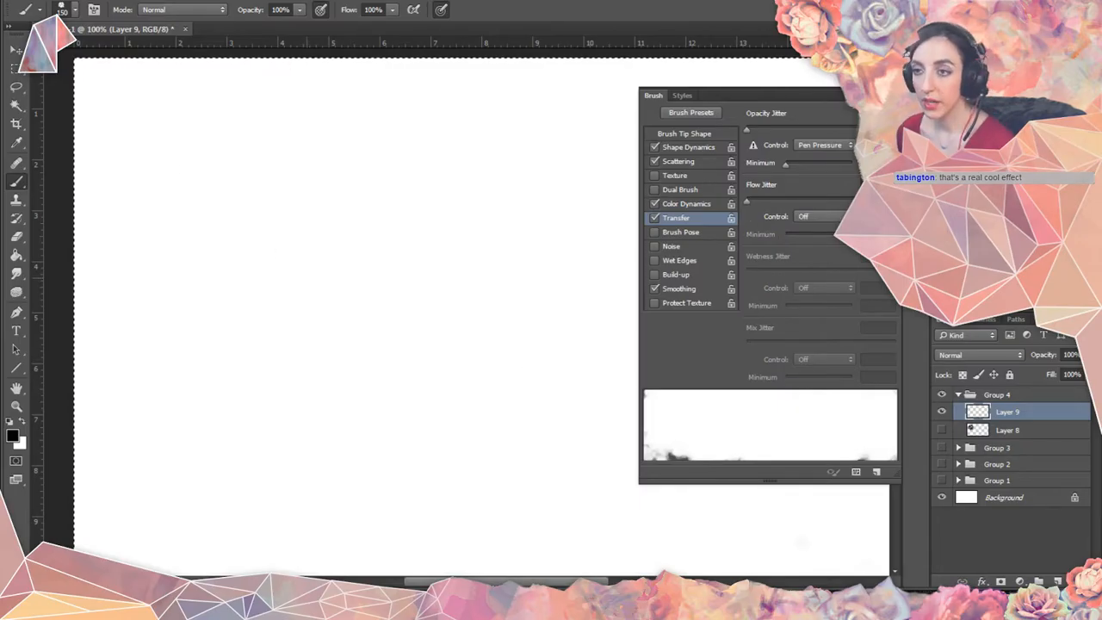
# Reduce the brush size to 50, paint a dark test stroke running down the canvas and clear the layer.
pyautogui.press('[')
pyautogui.press('[')
pyautogui.press('[')
pyautogui.press('[')
pyautogui.press('[')
pyautogui.press('[')
pyautogui.press('[')
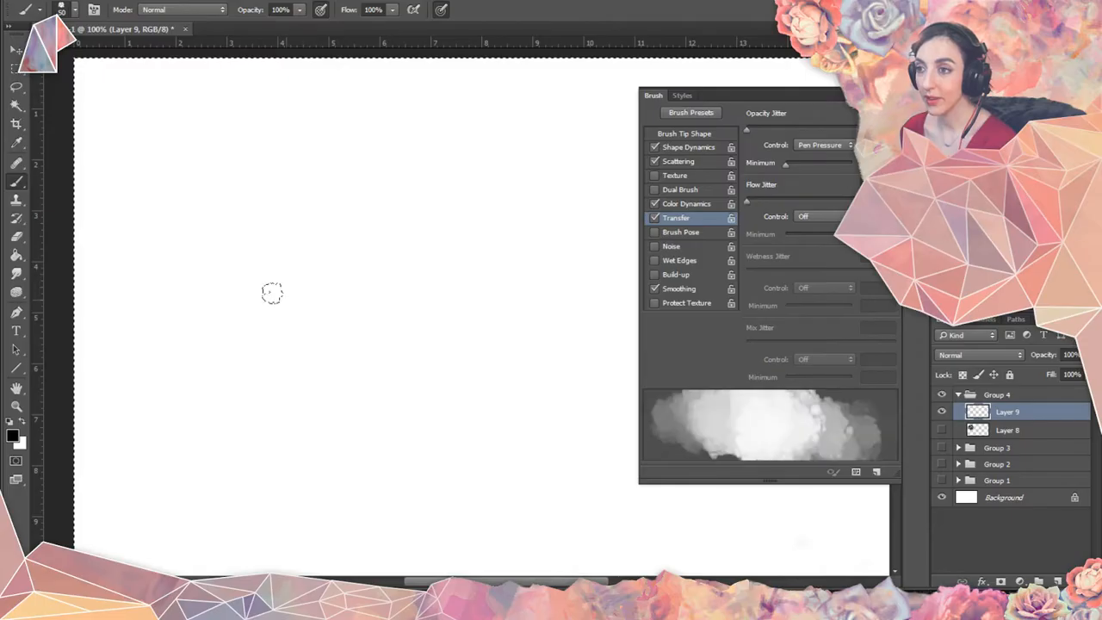
pyautogui.moveTo(199, 222)
pyautogui.mouseDown()
pyautogui.moveTo(284, 322)
pyautogui.moveTo(232, 284)
pyautogui.moveTo(288, 332)
pyautogui.mouseUp()
pyautogui.moveTo(291, 379)
pyautogui.mouseDown()
pyautogui.moveTo(292, 344)
pyautogui.moveTo(319, 370)
pyautogui.moveTo(331, 430)
pyautogui.moveTo(301, 469)
pyautogui.mouseUp()
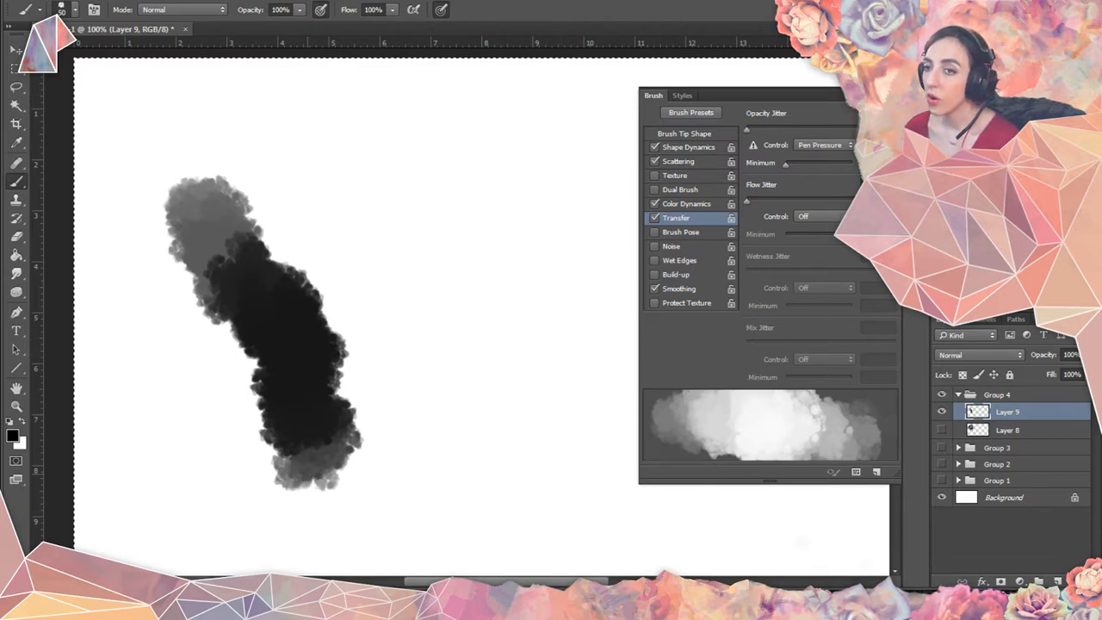
pyautogui.press('Delete')
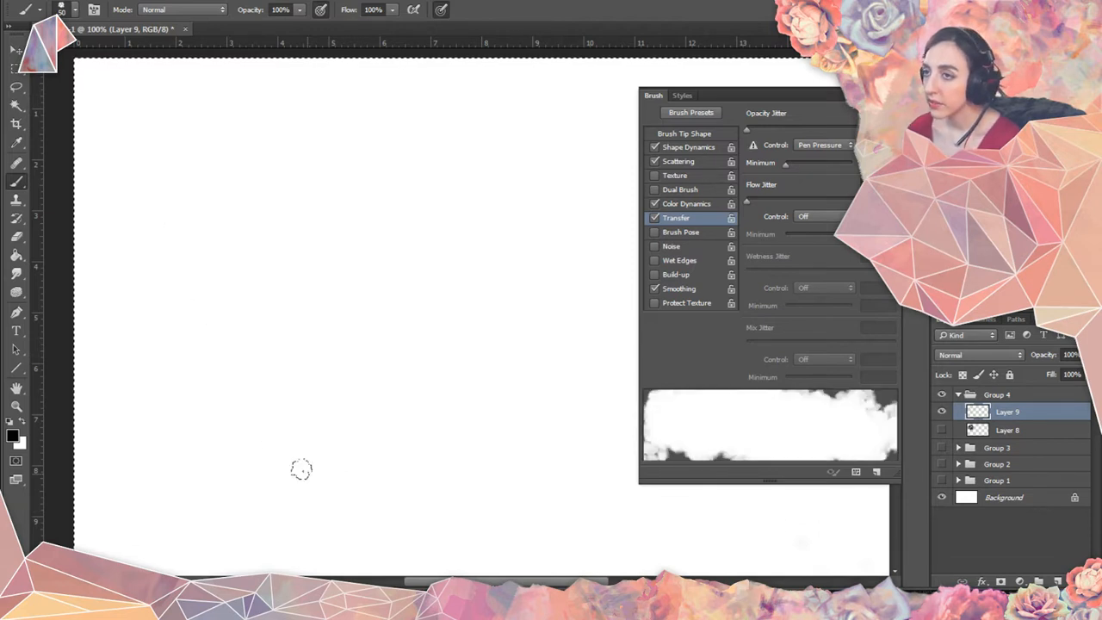
# Reopen the Shape Dynamics settings, paint a light grey diagonal test stroke and clear it from the layer.
pyautogui.click(694, 149)
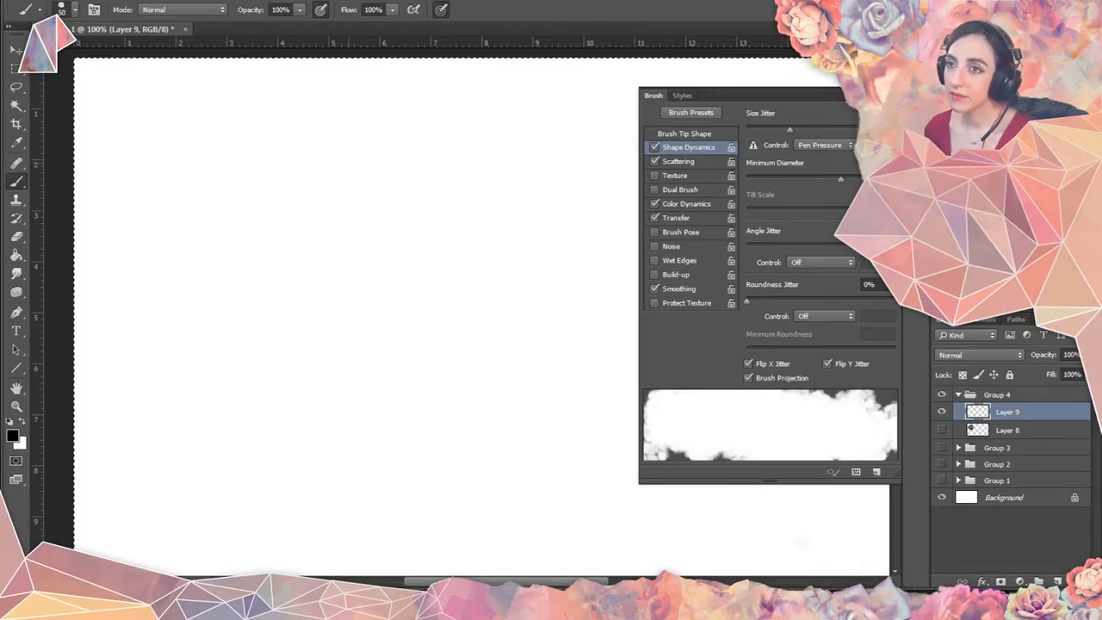
pyautogui.moveTo(353, 125); pyautogui.dragTo(210, 289)
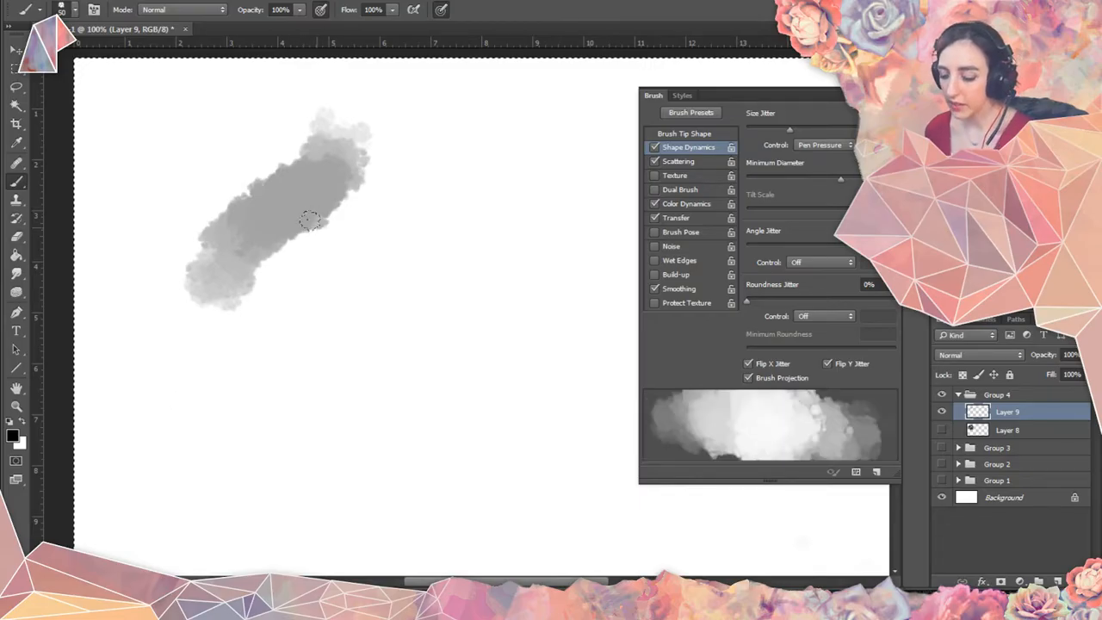
pyautogui.press('Delete')
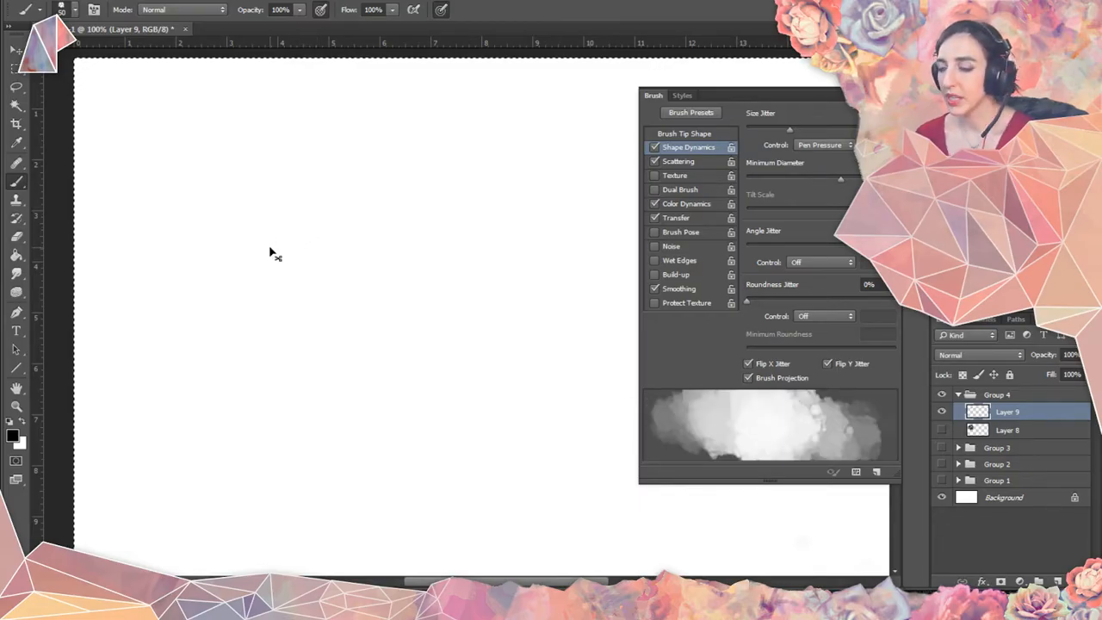
# Reduce the Minimum Diameter to its lowest value and hide the brush settings.
pyautogui.hotkey('ctrl', '-')
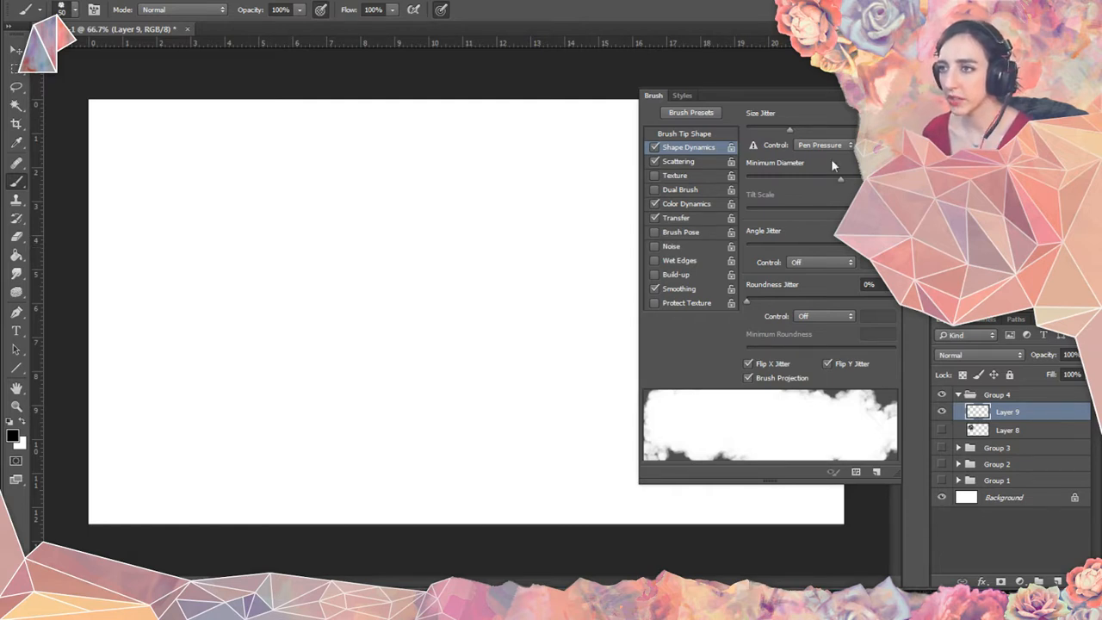
pyautogui.moveTo(842, 180); pyautogui.dragTo(739, 177)
pyautogui.press('F5')
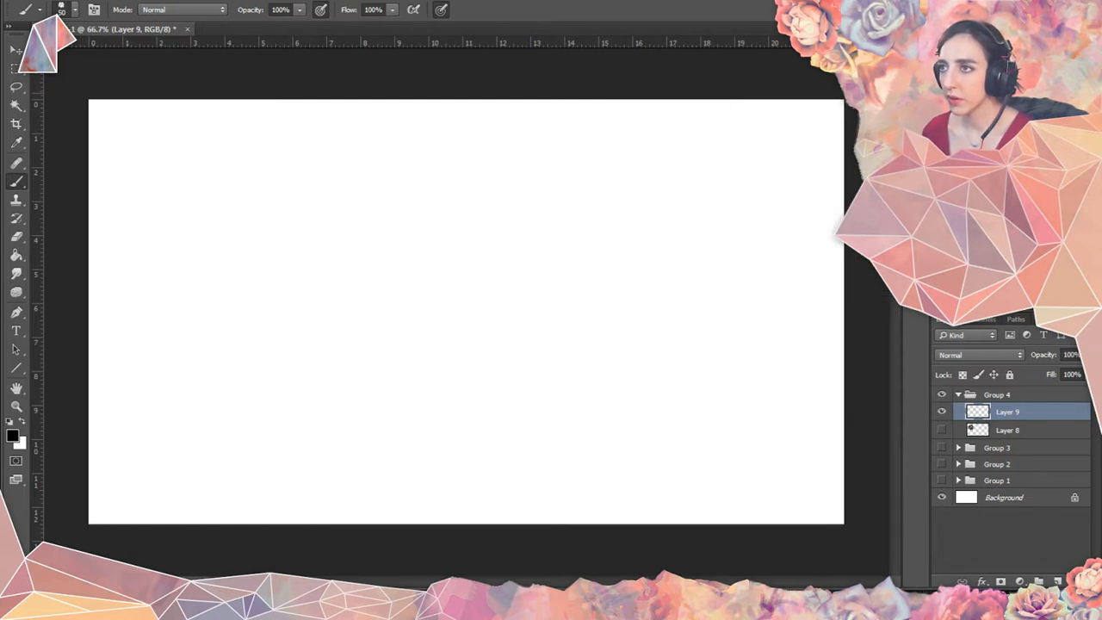
# Fill Layer 9 with a diagonal gradient preset blending muted blue-grey into beige.
pyautogui.click(15, 255)
pyautogui.click(45, 256)
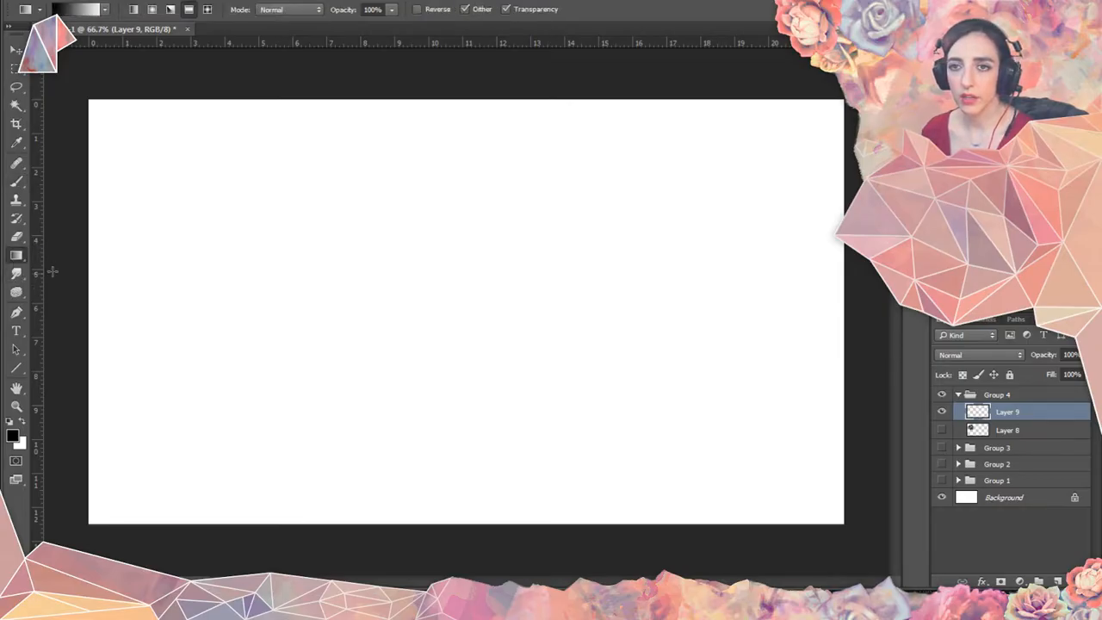
pyautogui.click(102, 10)
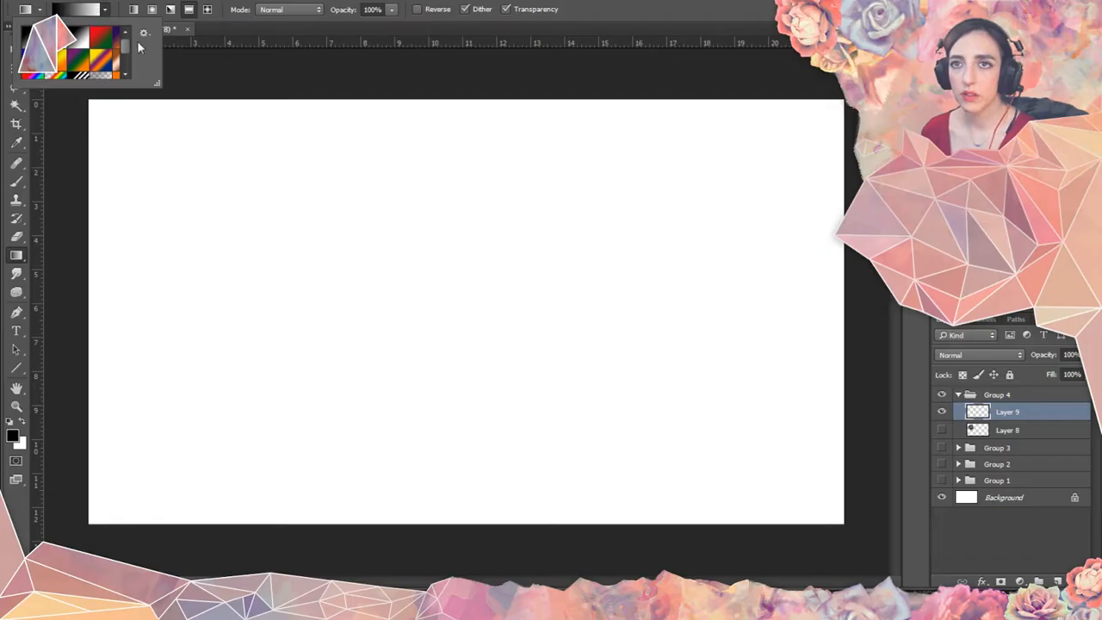
pyautogui.moveTo(126, 47); pyautogui.dragTo(126, 77)
pyautogui.click(33, 70)
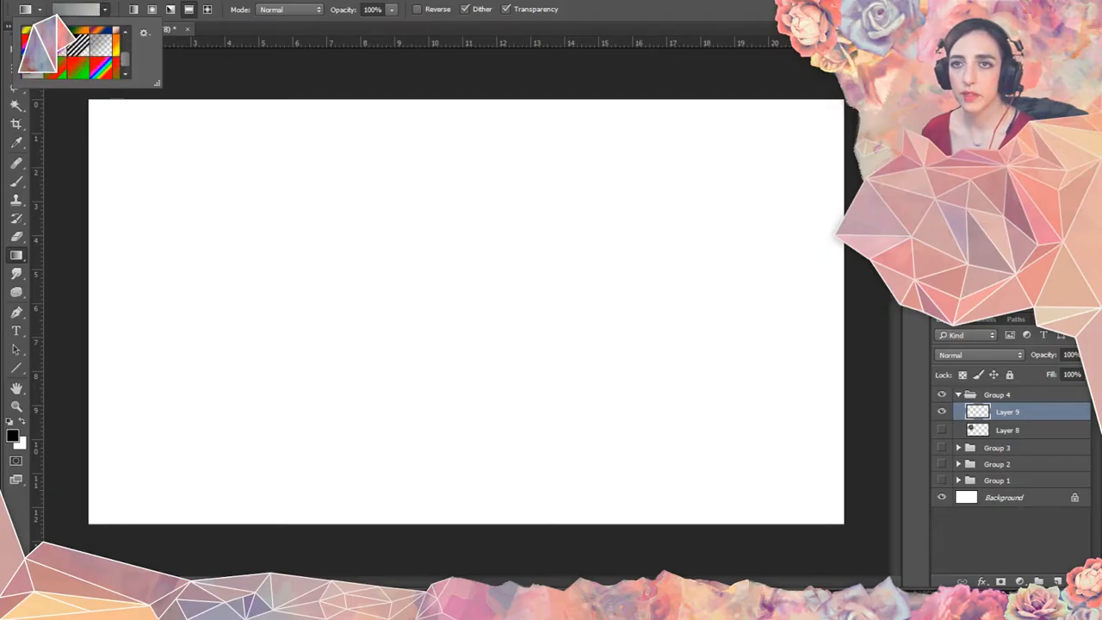
pyautogui.moveTo(384, 178); pyautogui.dragTo(628, 574)
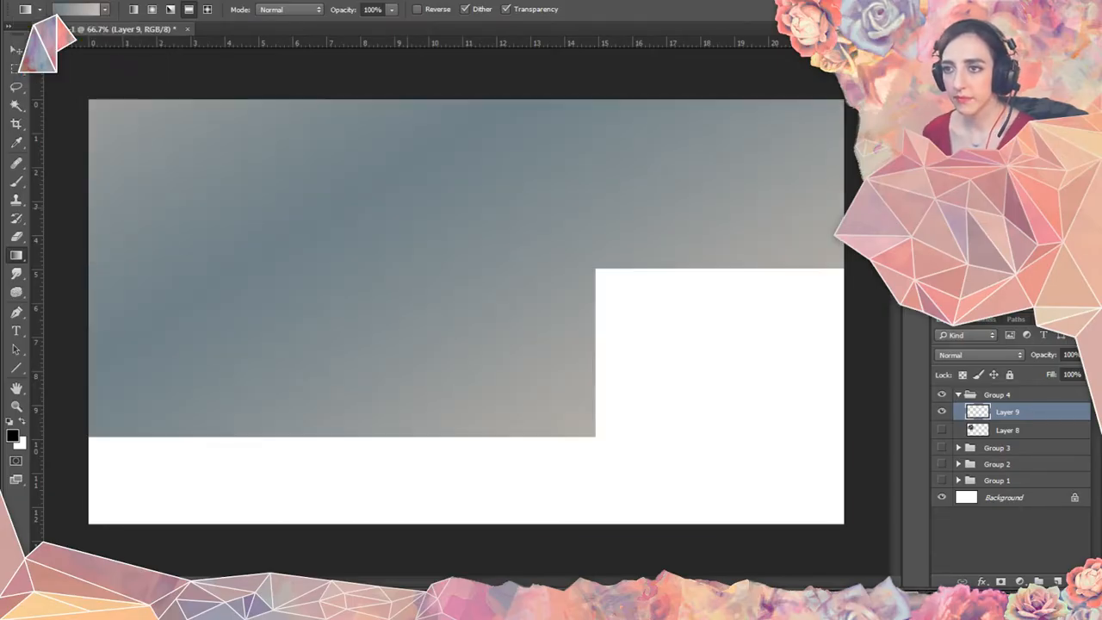
# Return to the Brush tool and set the foreground colour to a dark, muted teal.
pyautogui.click(16, 181)
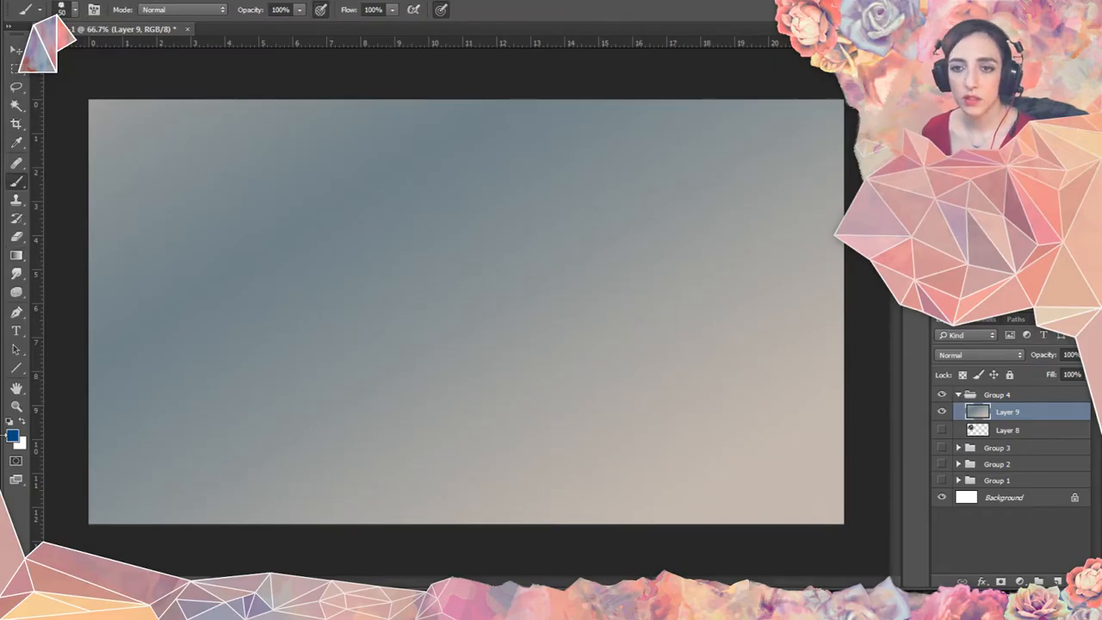
pyautogui.click(12, 436)
pyautogui.moveTo(742, 270)
pyautogui.mouseDown()
pyautogui.moveTo(707, 293)
pyautogui.moveTo(725, 281)
pyautogui.mouseUp()
pyautogui.moveTo(808, 238); pyautogui.dragTo(808, 253)
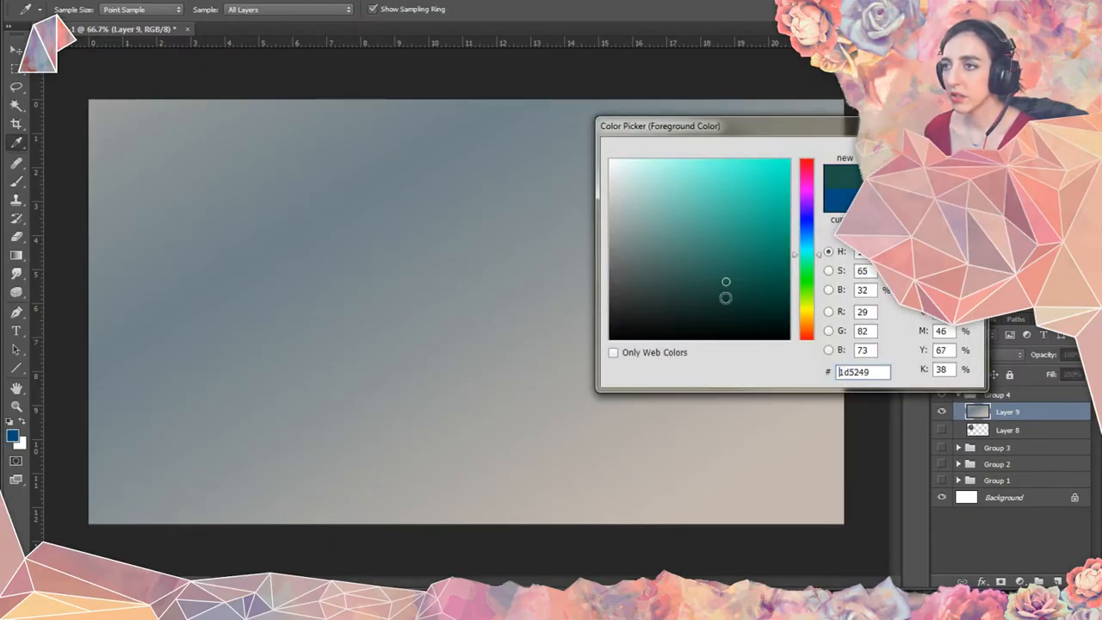
pyautogui.moveTo(726, 298); pyautogui.dragTo(706, 300)
pyautogui.press('Return')
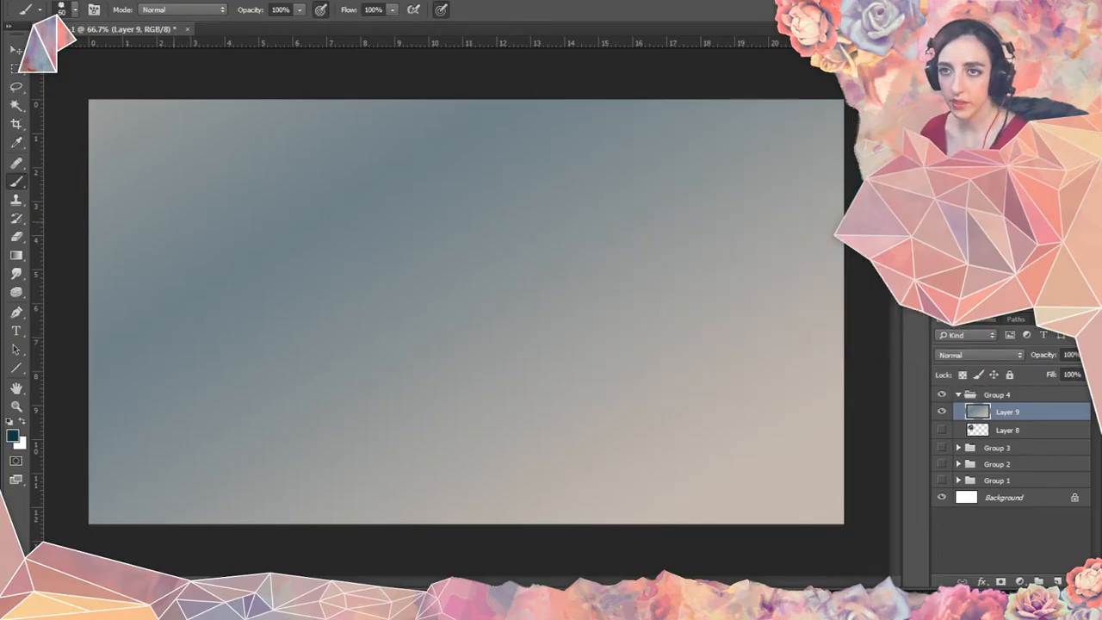
# Paint a dark teal cloud in the canvas's upper-left corner with the brush enlarged to 175, letting it taper downward.
pyautogui.moveTo(97, 87)
pyautogui.mouseDown()
pyautogui.moveTo(172, 155)
pyautogui.moveTo(121, 172)
pyautogui.moveTo(194, 129)
pyautogui.moveTo(159, 228)
pyautogui.moveTo(215, 129)
pyautogui.moveTo(180, 232)
pyautogui.moveTo(198, 275)
pyautogui.moveTo(215, 245)
pyautogui.mouseUp()
pyautogui.moveTo(185, 297); pyautogui.dragTo(181, 379)
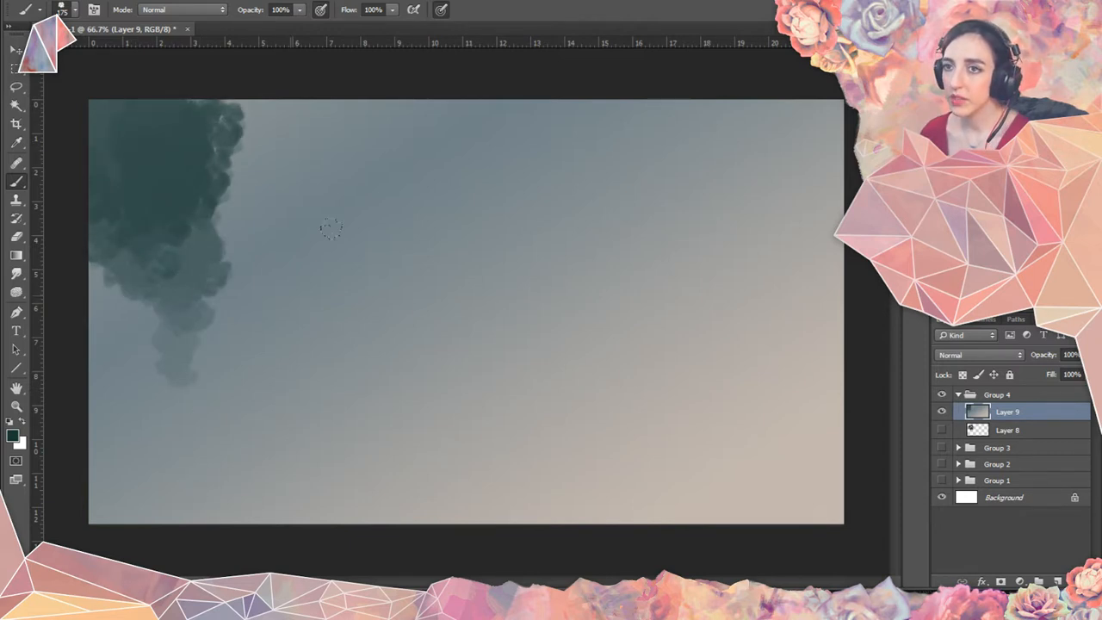
# Raise the Minimum Diameter in Shape Dynamics to about two thirds of its range and paint a darker, fuller mass over the cloud.
pyautogui.press('F5')
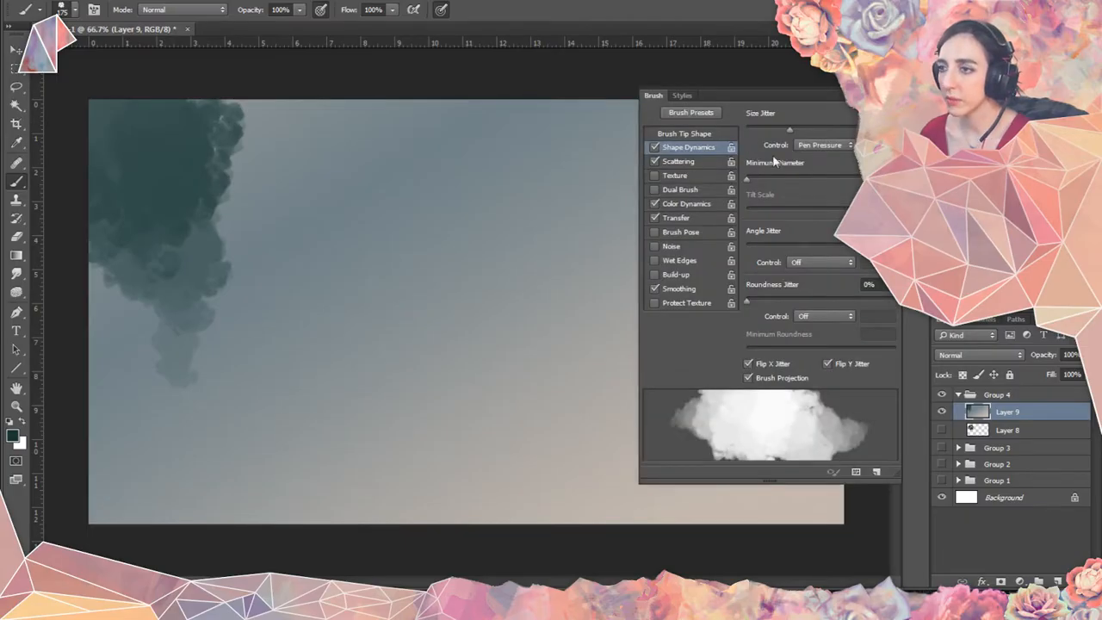
pyautogui.moveTo(746, 179); pyautogui.dragTo(849, 179)
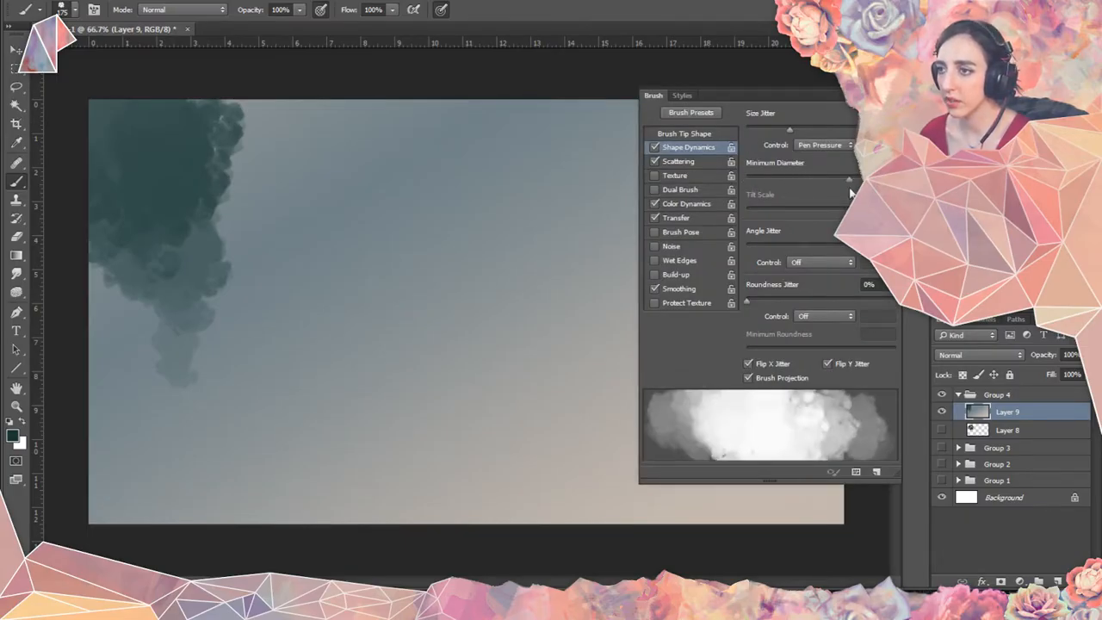
pyautogui.moveTo(257, 181)
pyautogui.mouseDown()
pyautogui.moveTo(263, 194)
pyautogui.moveTo(241, 142)
pyautogui.moveTo(185, 122)
pyautogui.moveTo(156, 126)
pyautogui.moveTo(250, 164)
pyautogui.moveTo(131, 253)
pyautogui.moveTo(147, 246)
pyautogui.mouseUp()
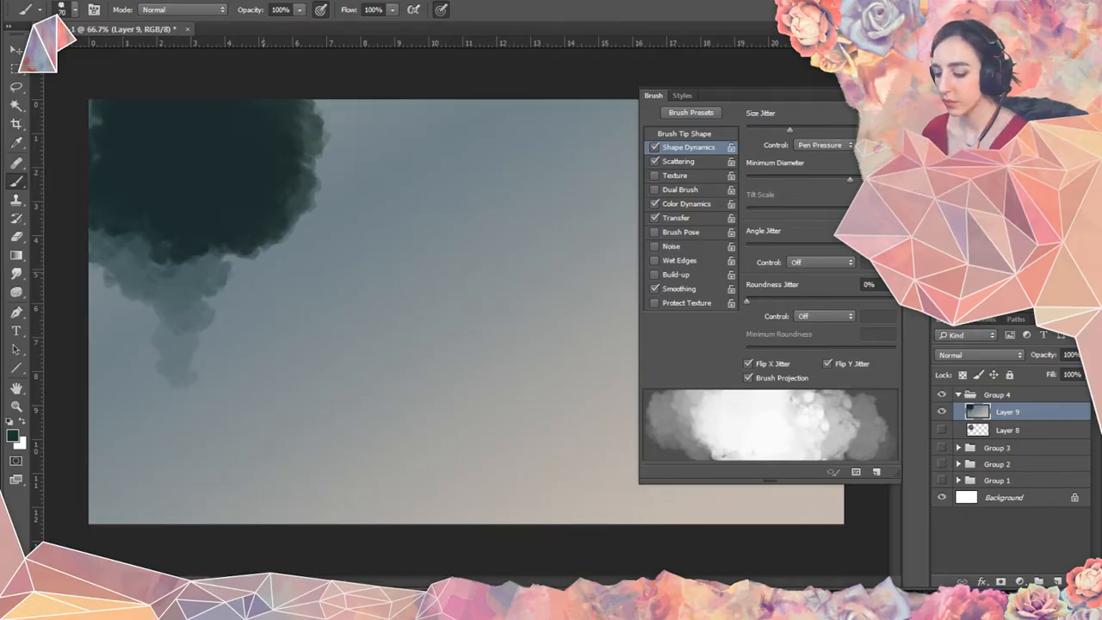
# With the brush at 60, paint sampled grey-teal and greyish puffs inside the dark cloud, undoing the light one near its top.
pyautogui.keyDown('alt'); pyautogui.click(183, 284); pyautogui.keyUp('alt')
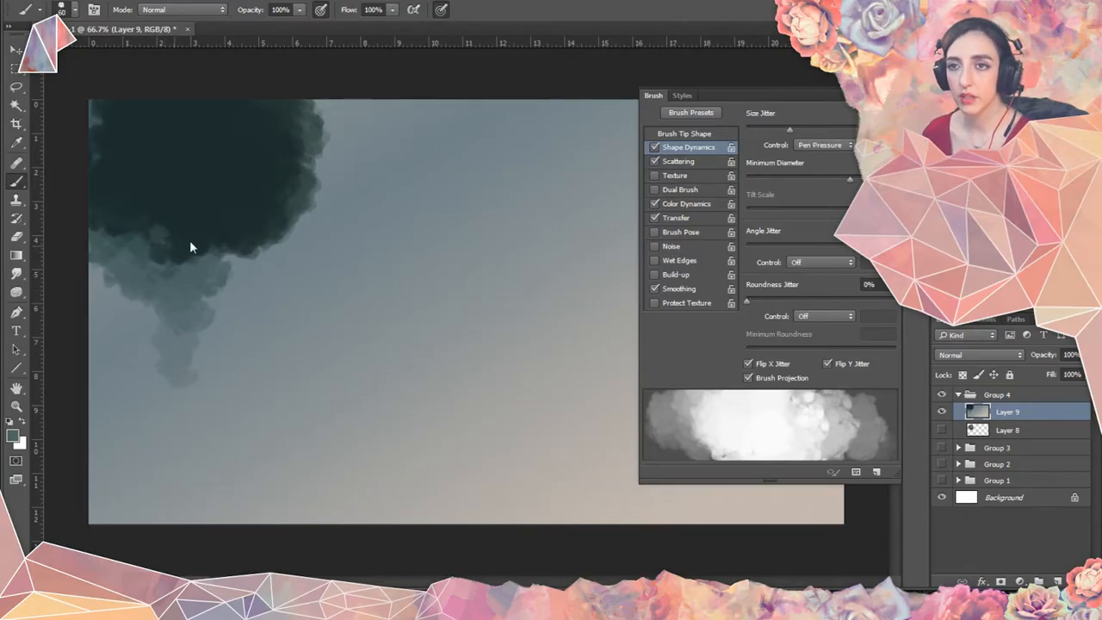
pyautogui.moveTo(142, 237); pyautogui.dragTo(223, 233)
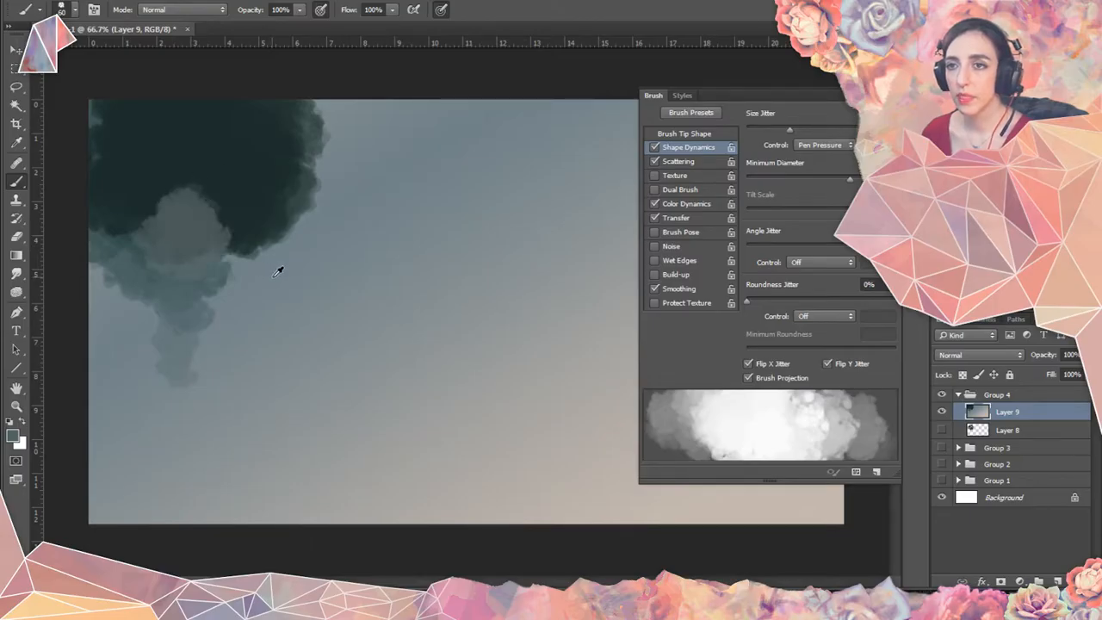
pyautogui.moveTo(283, 226); pyautogui.dragTo(292, 201)
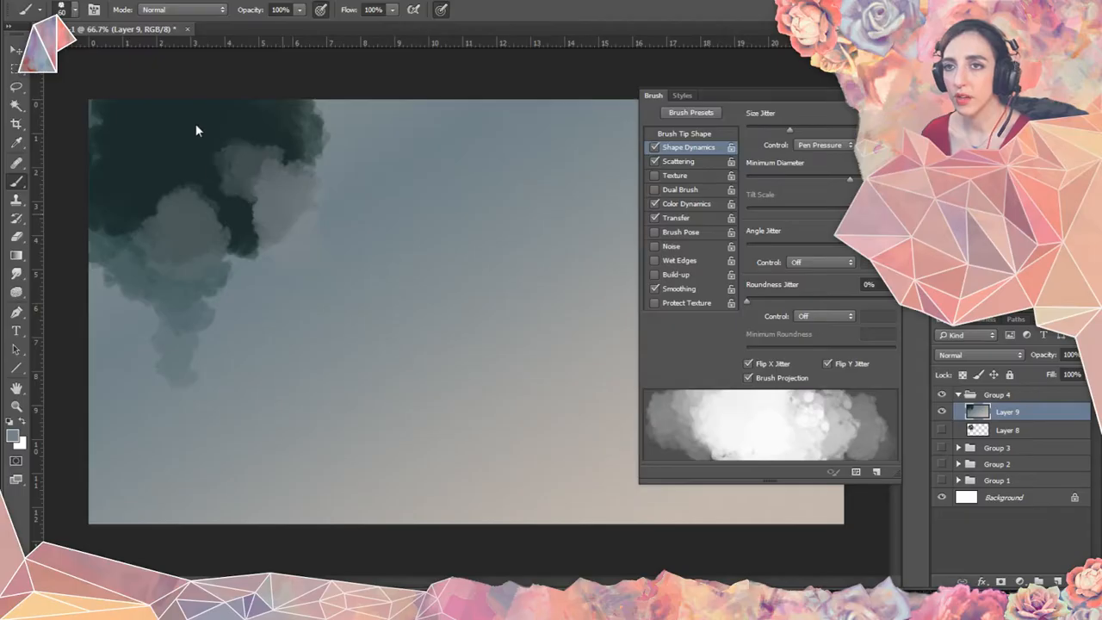
pyautogui.moveTo(196, 116); pyautogui.dragTo(176, 133)
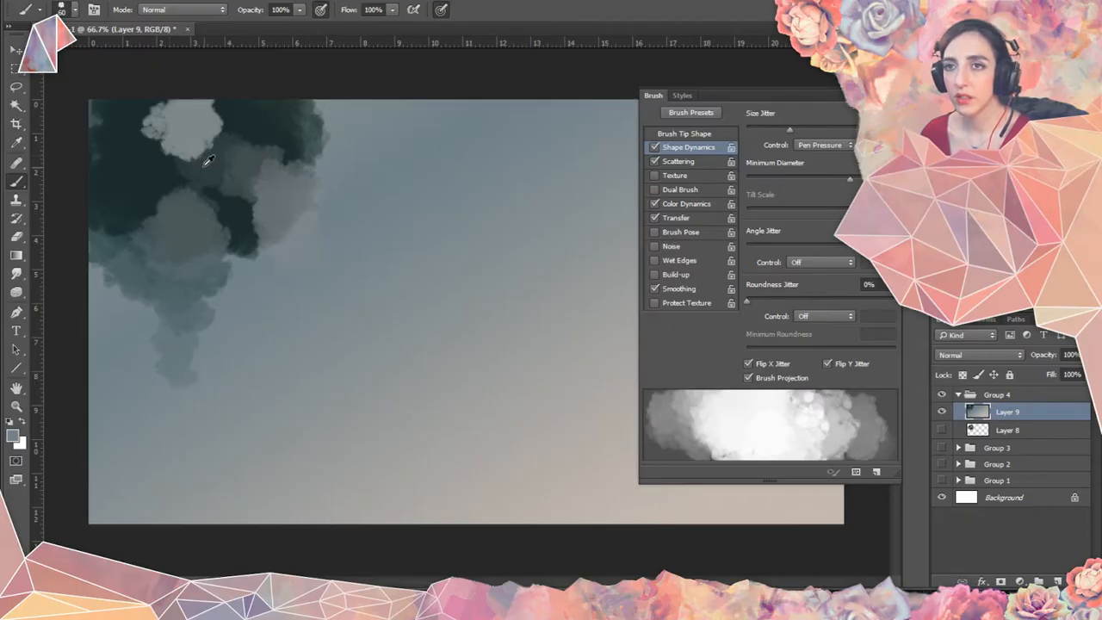
pyautogui.hotkey('ctrl', 'z')
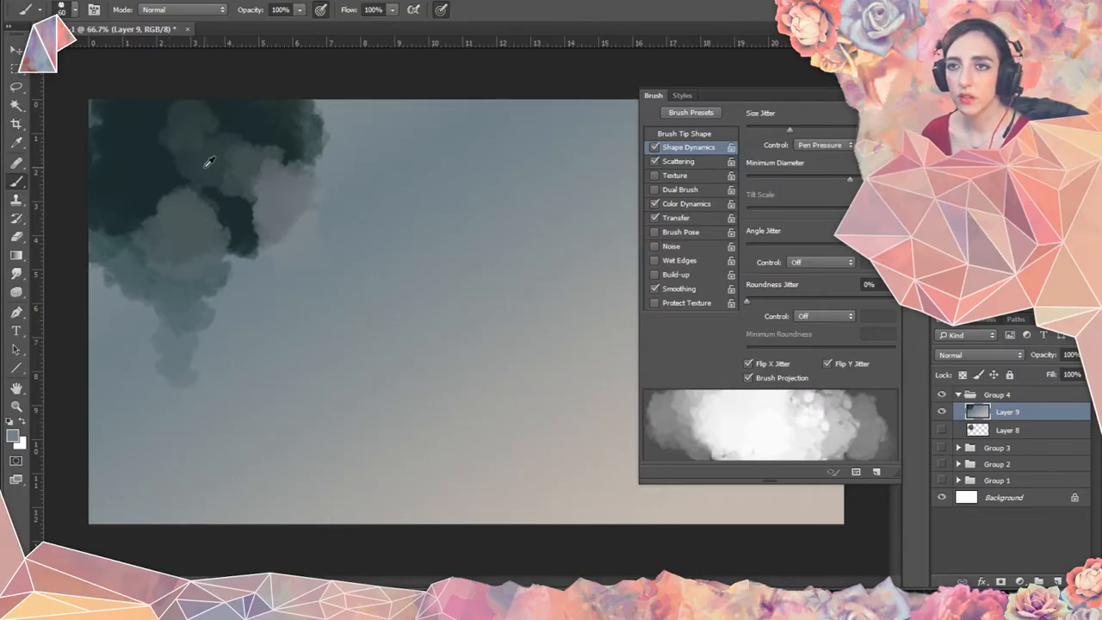
# Sample a dark tone from the cloud and paint darker puffs over its lower-left part.
pyautogui.keyDown('alt'); pyautogui.click(214, 195); pyautogui.keyUp('alt')
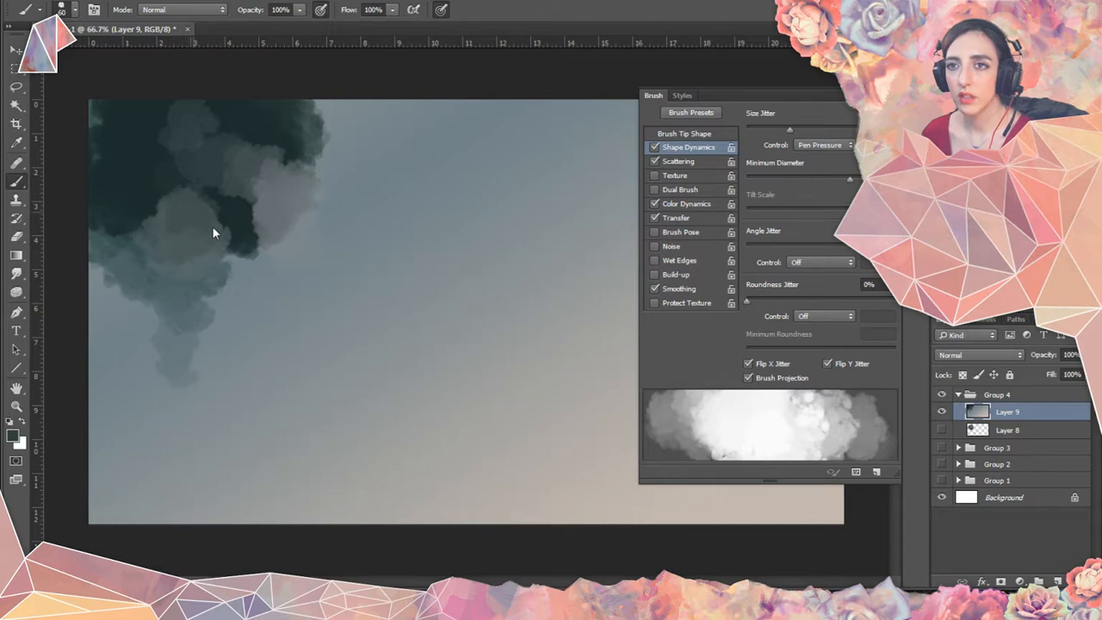
pyautogui.moveTo(147, 177)
pyautogui.mouseDown()
pyautogui.moveTo(152, 216)
pyautogui.moveTo(147, 197)
pyautogui.moveTo(138, 240)
pyautogui.mouseUp()
pyautogui.moveTo(131, 301)
pyautogui.mouseDown()
pyautogui.moveTo(121, 237)
pyautogui.moveTo(113, 251)
pyautogui.moveTo(123, 317)
pyautogui.mouseUp()
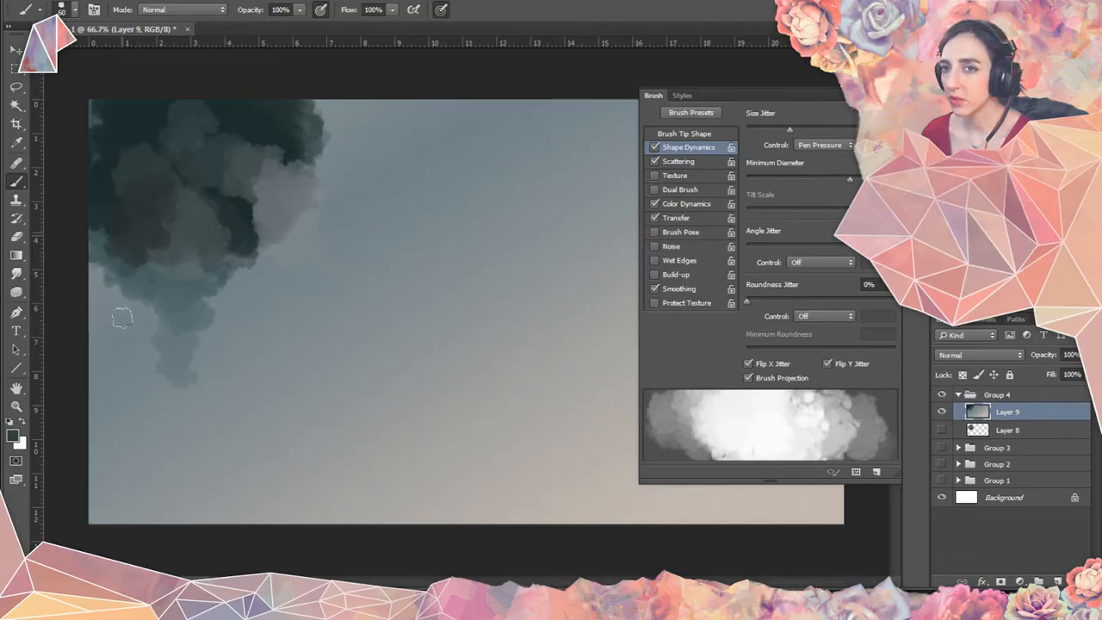
# Sample a blue-grey from the cloud's lower part and paint soft wisps trailing down the canvas's left edge.
pyautogui.keyDown('alt'); pyautogui.click(152, 285); pyautogui.keyUp('alt')
pyautogui.moveTo(124, 277); pyautogui.dragTo(114, 336)
pyautogui.moveTo(116, 427)
pyautogui.mouseDown()
pyautogui.moveTo(100, 295)
pyautogui.moveTo(93, 445)
pyautogui.moveTo(85, 315)
pyautogui.mouseUp()
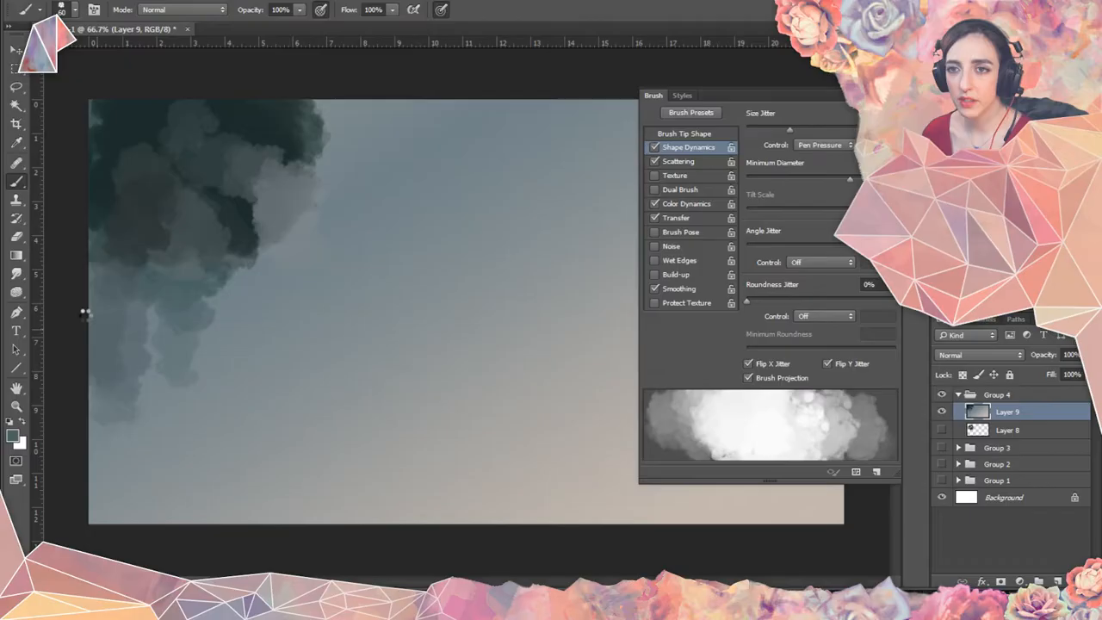
# Sample dark teal and grey tones from the cloud and paint darker puffs over the wisps along the canvas's left edge.
pyautogui.keyDown('alt'); pyautogui.click(102, 197); pyautogui.keyUp('alt')
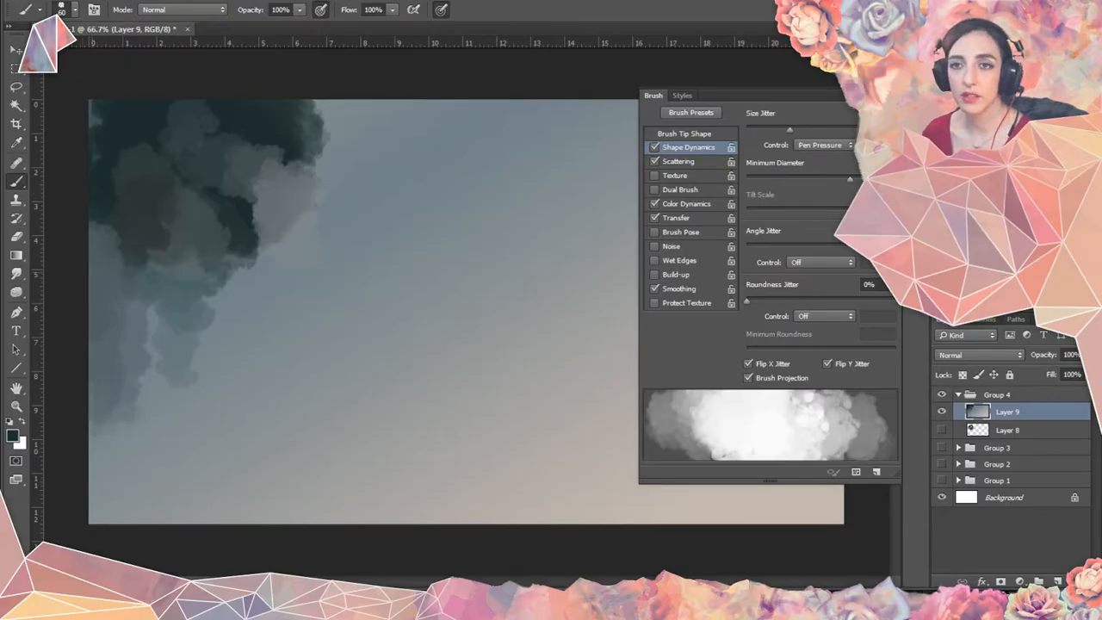
pyautogui.moveTo(94, 289)
pyautogui.mouseDown()
pyautogui.moveTo(84, 206)
pyautogui.moveTo(71, 322)
pyautogui.moveTo(75, 204)
pyautogui.moveTo(74, 274)
pyautogui.mouseUp()
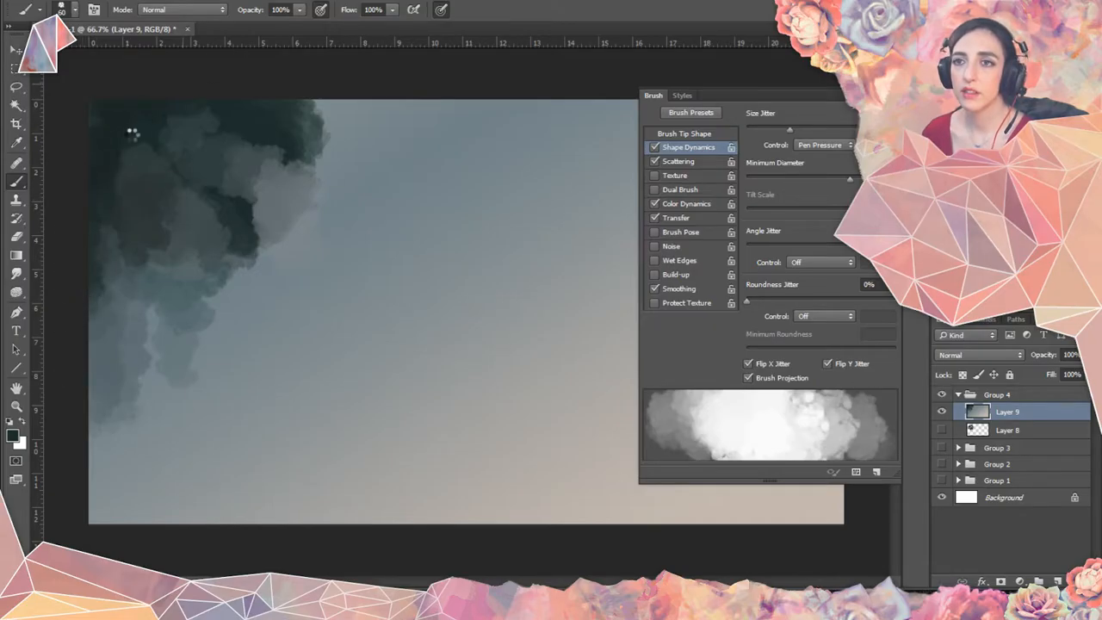
pyautogui.keyDown('alt'); pyautogui.click(137, 138); pyautogui.keyUp('alt')
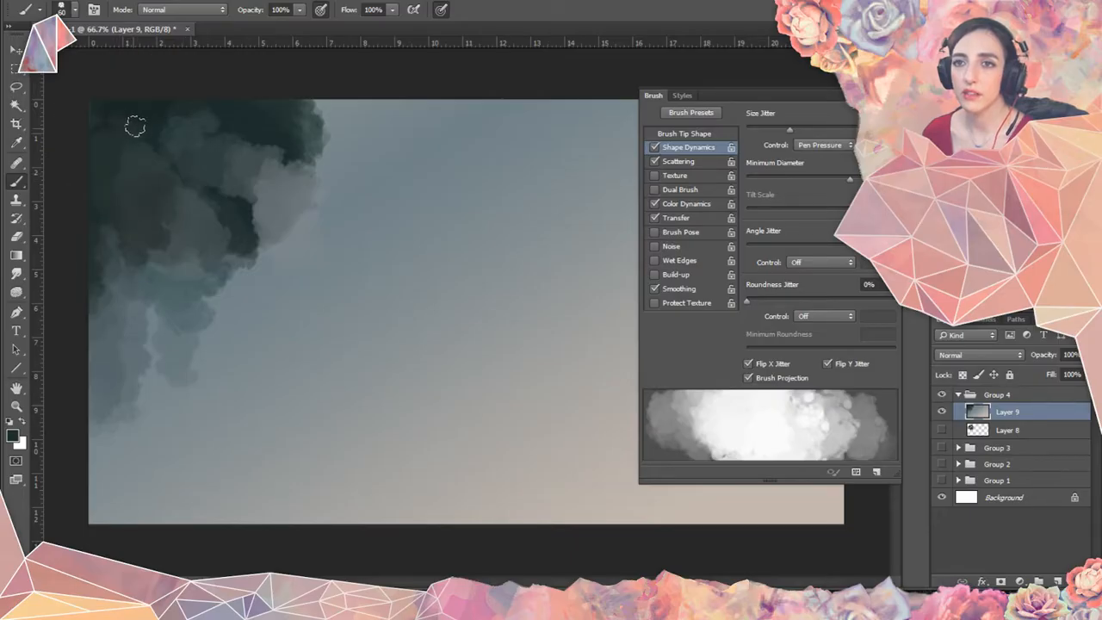
pyautogui.moveTo(134, 308)
pyautogui.mouseDown()
pyautogui.moveTo(108, 293)
pyautogui.moveTo(139, 345)
pyautogui.moveTo(140, 285)
pyautogui.mouseUp()
pyautogui.keyDown('alt'); pyautogui.click(137, 287); pyautogui.keyUp('alt')
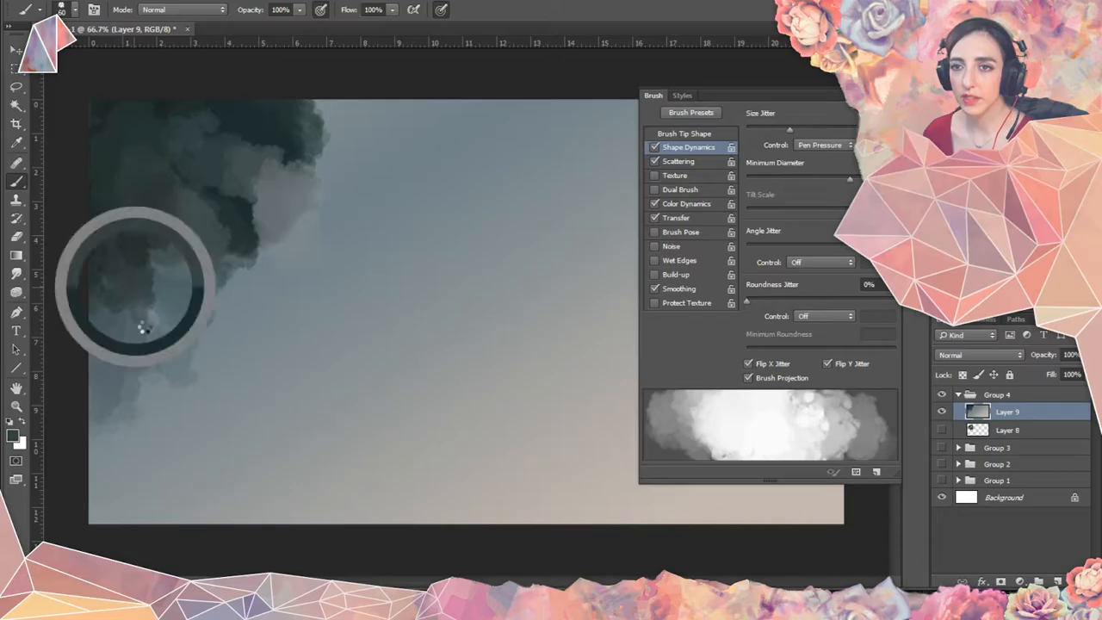
pyautogui.keyDown('alt'); pyautogui.click(174, 239); pyautogui.keyUp('alt')
pyautogui.moveTo(120, 316); pyautogui.dragTo(132, 350)
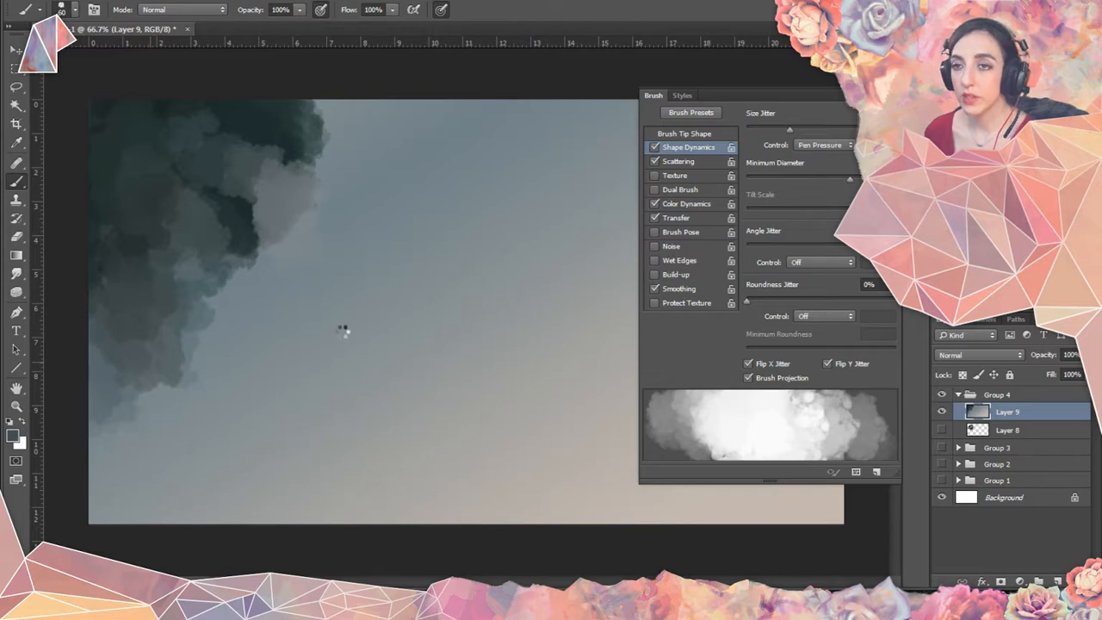
# Hide the brush settings, sample the cloud's dark tone and extend the cloud rightward along the canvas's top edge, enlarging the brush to 150.
pyautogui.press('F5')
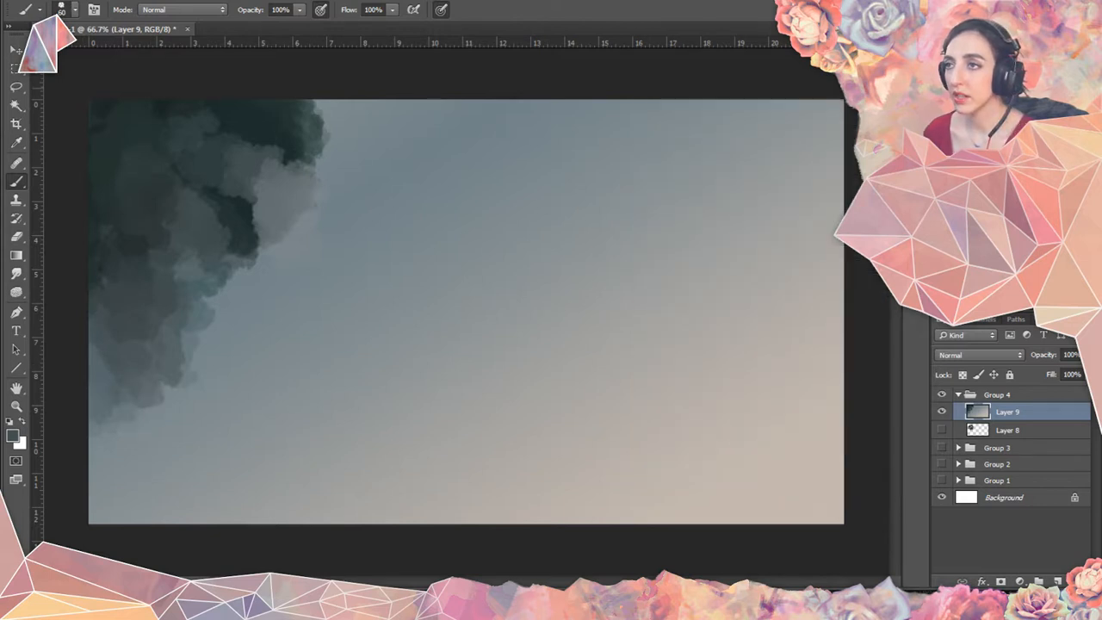
pyautogui.keyDown('alt'); pyautogui.click(242, 218); pyautogui.keyUp('alt')
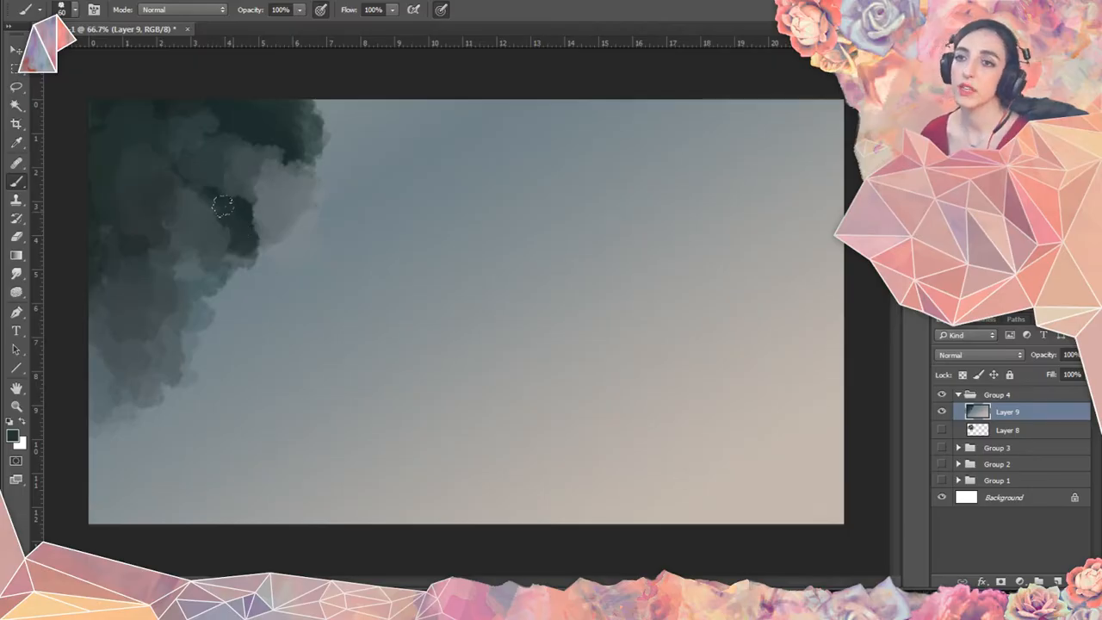
pyautogui.moveTo(223, 205)
pyautogui.mouseDown()
pyautogui.moveTo(312, 138)
pyautogui.moveTo(343, 135)
pyautogui.moveTo(357, 114)
pyautogui.moveTo(383, 109)
pyautogui.moveTo(392, 82)
pyautogui.moveTo(427, 74)
pyautogui.moveTo(303, 115)
pyautogui.moveTo(266, 111)
pyautogui.moveTo(277, 105)
pyautogui.moveTo(308, 130)
pyautogui.mouseUp()
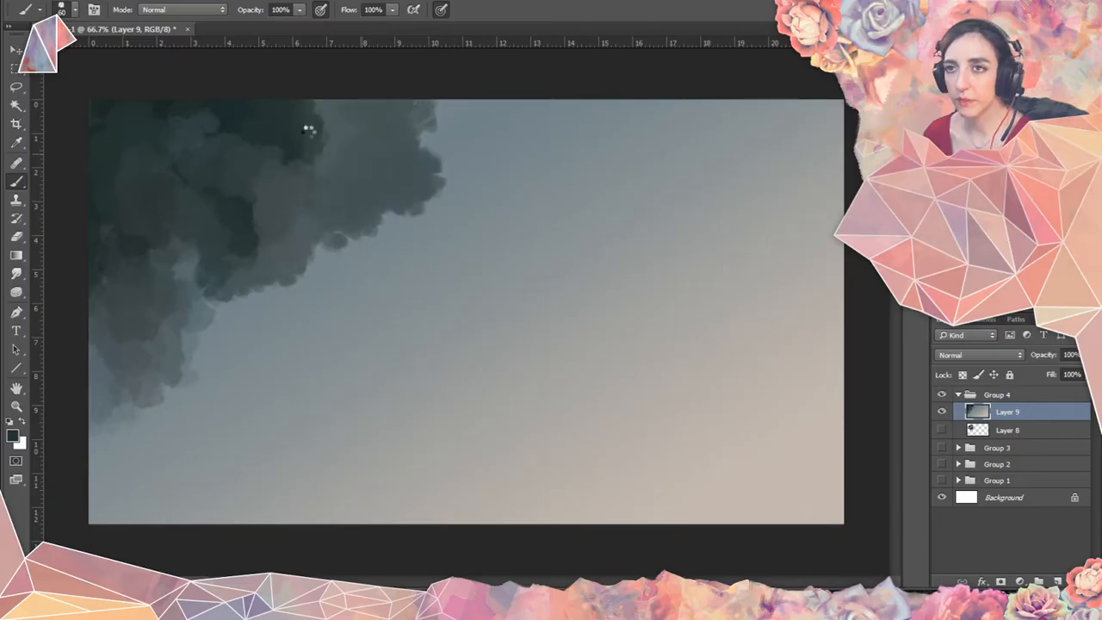
pyautogui.press(']')
pyautogui.press(']')
pyautogui.press(']')
pyautogui.press(']')
pyautogui.press(']')
pyautogui.press(']')
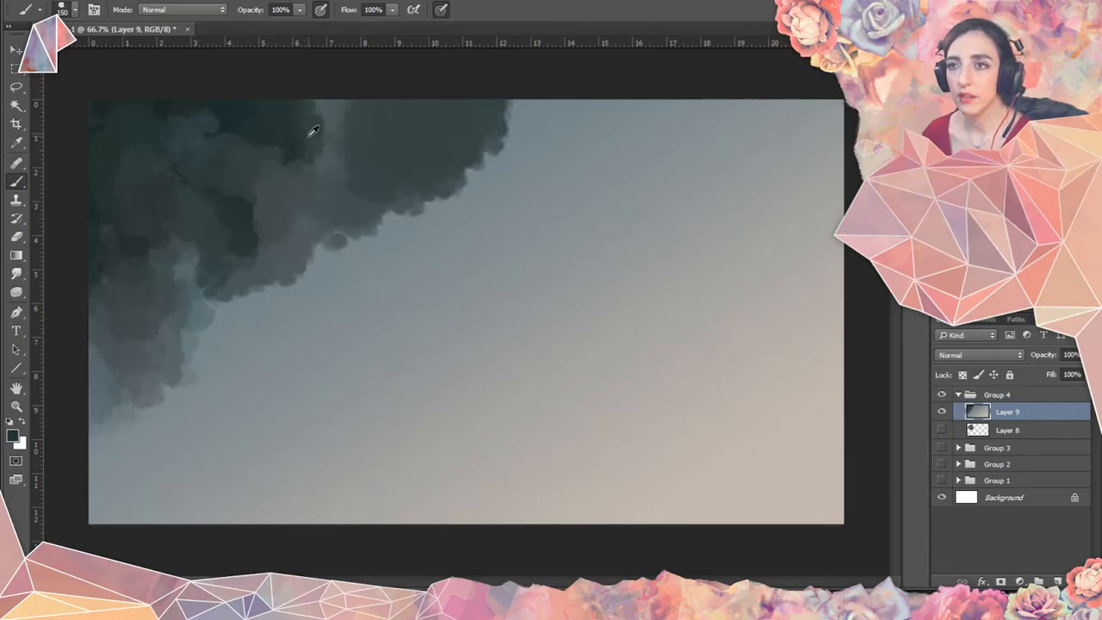
pyautogui.keyDown('alt'); pyautogui.click(311, 130); pyautogui.keyUp('alt')
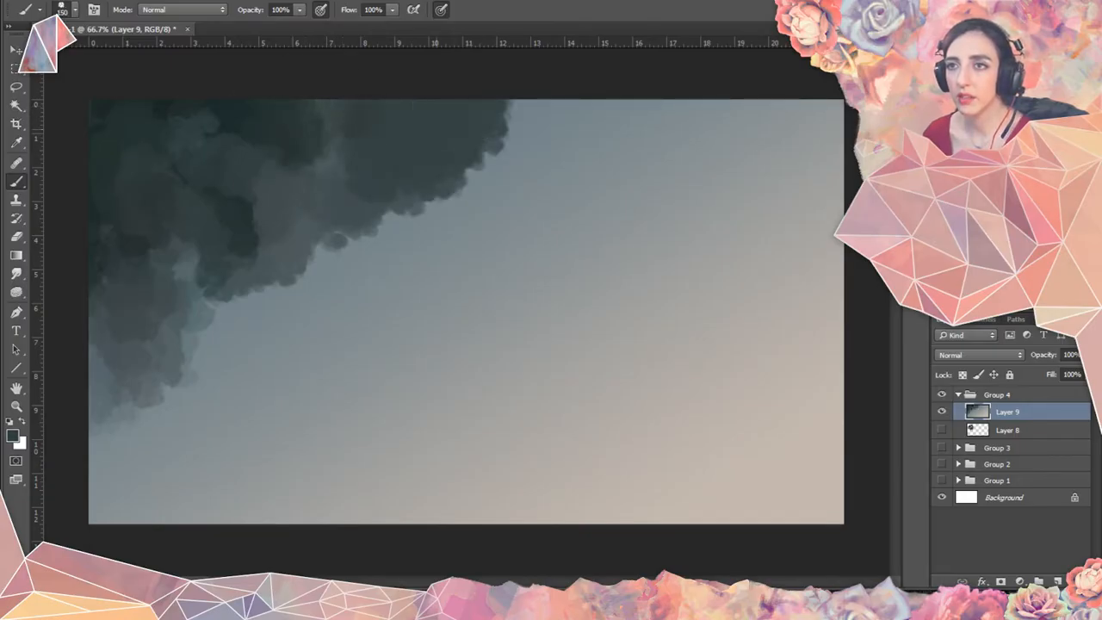
pyautogui.moveTo(261, 250); pyautogui.dragTo(301, 258)
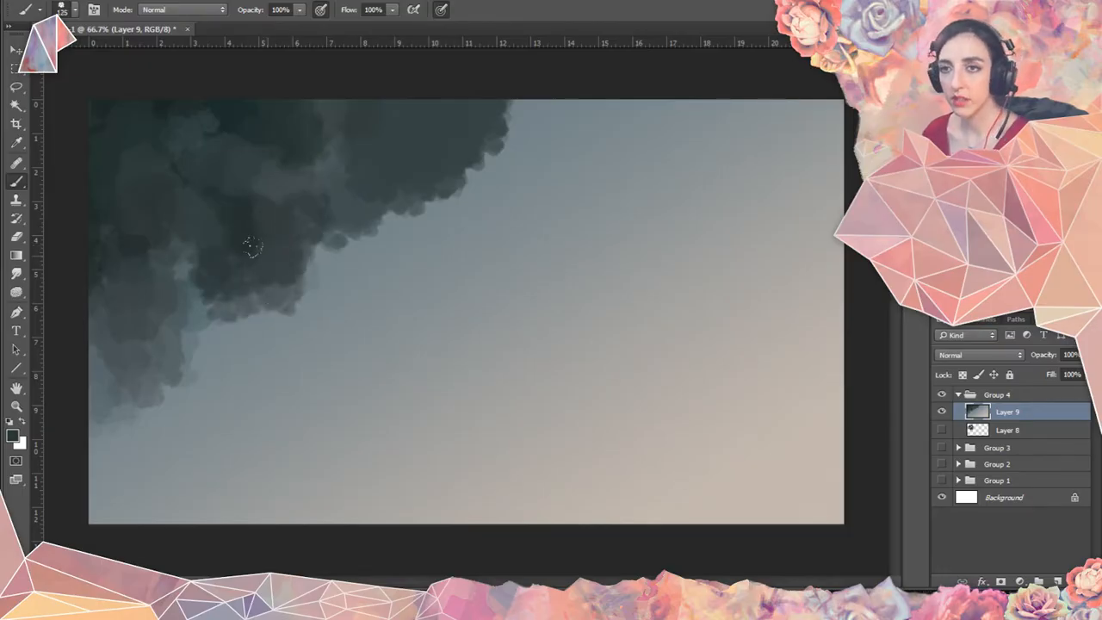
pyautogui.hotkey('ctrl', 'z')
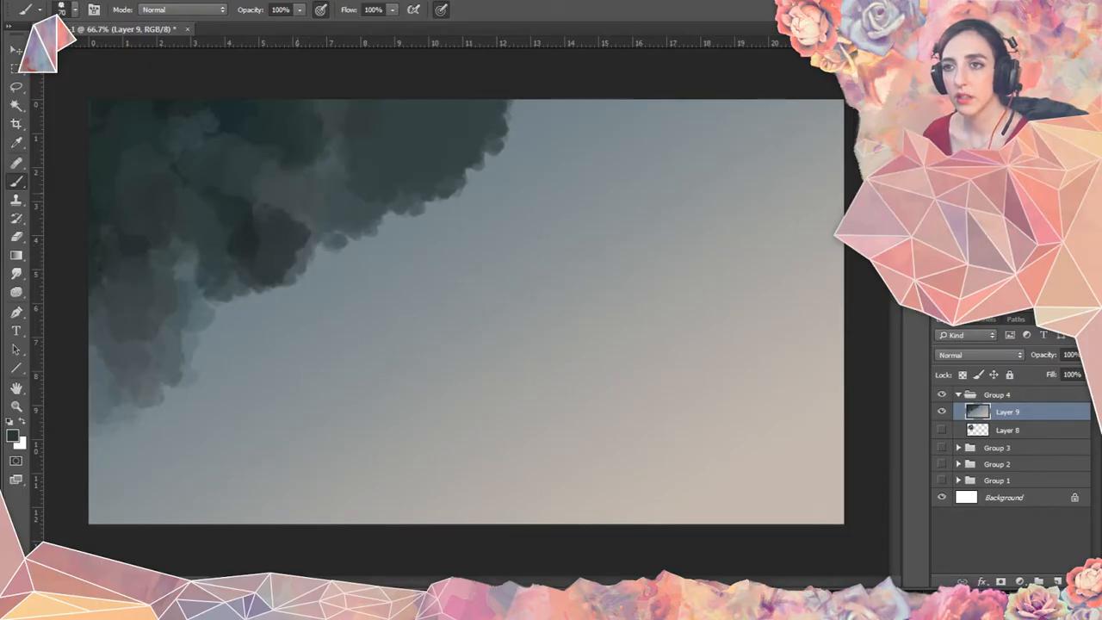
pyautogui.hotkey('ctrl', 'z')
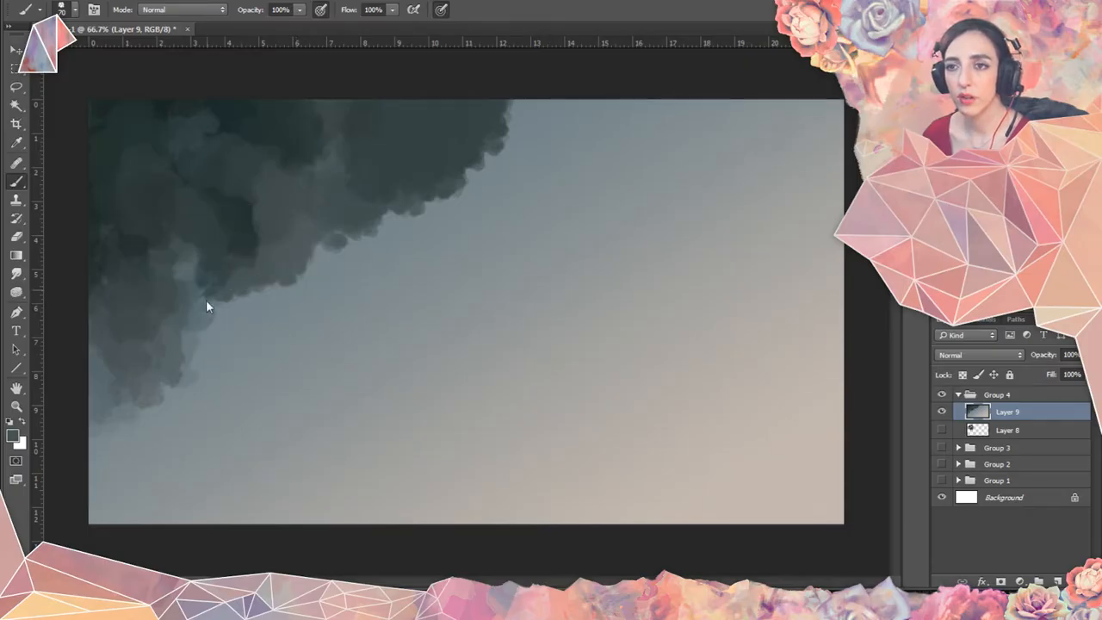
# With the brush at 70, paint sampled grey wisps down to the canvas's lower-left corner and a darker sampled tone along its left edge.
pyautogui.keyDown('alt'); pyautogui.click(182, 263); pyautogui.keyUp('alt')
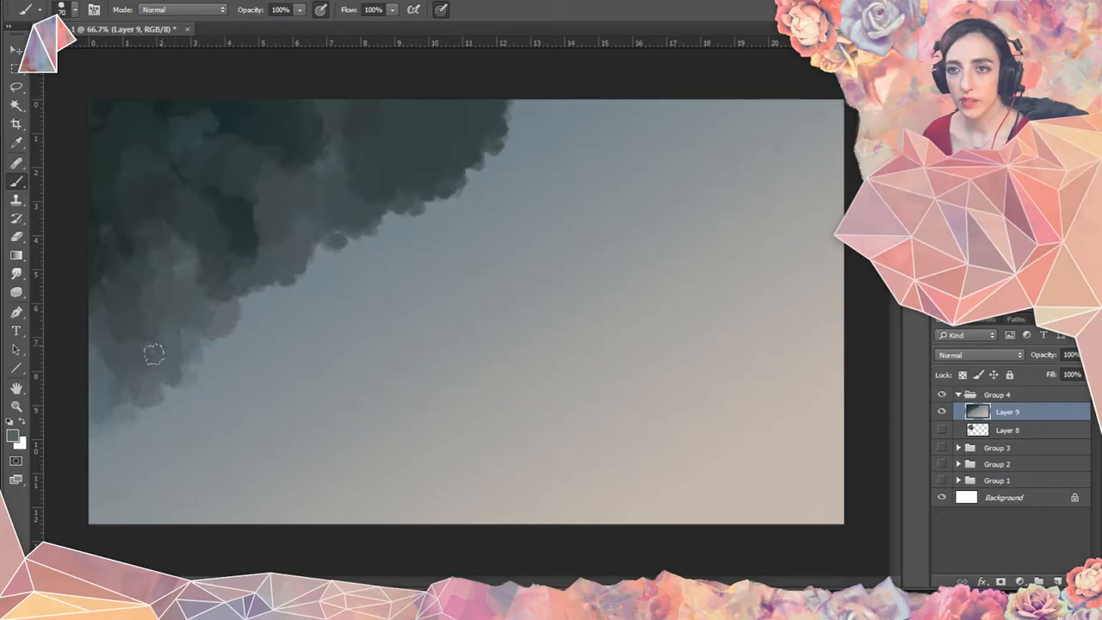
pyautogui.moveTo(95, 419)
pyautogui.mouseDown()
pyautogui.moveTo(152, 410)
pyautogui.moveTo(115, 476)
pyautogui.moveTo(92, 473)
pyautogui.moveTo(68, 518)
pyautogui.mouseUp()
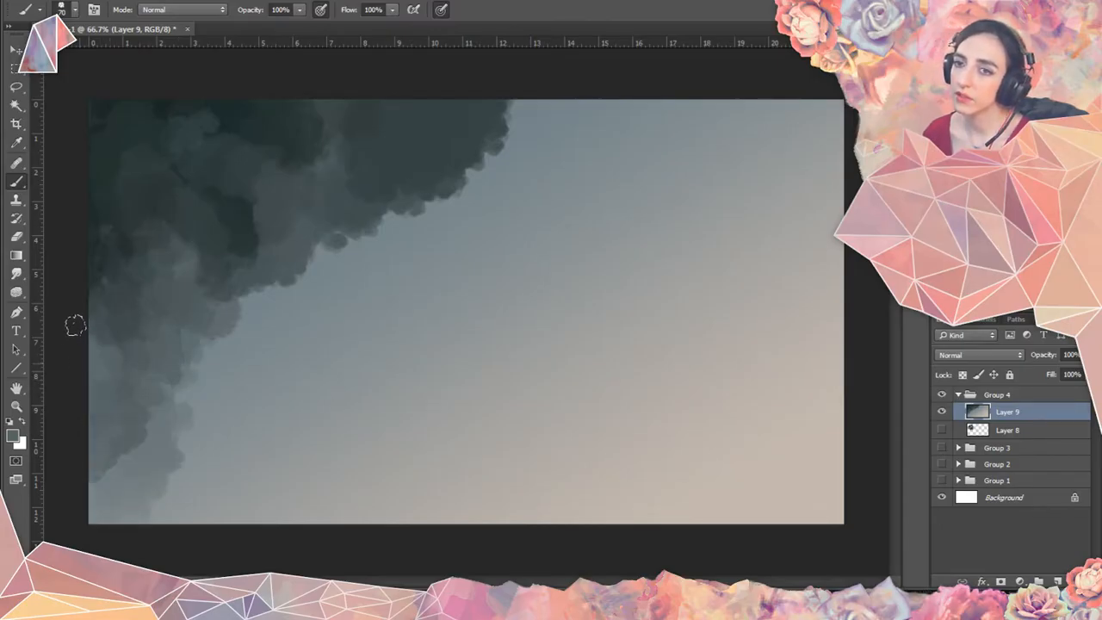
pyautogui.keyDown('alt'); pyautogui.click(96, 264); pyautogui.keyUp('alt')
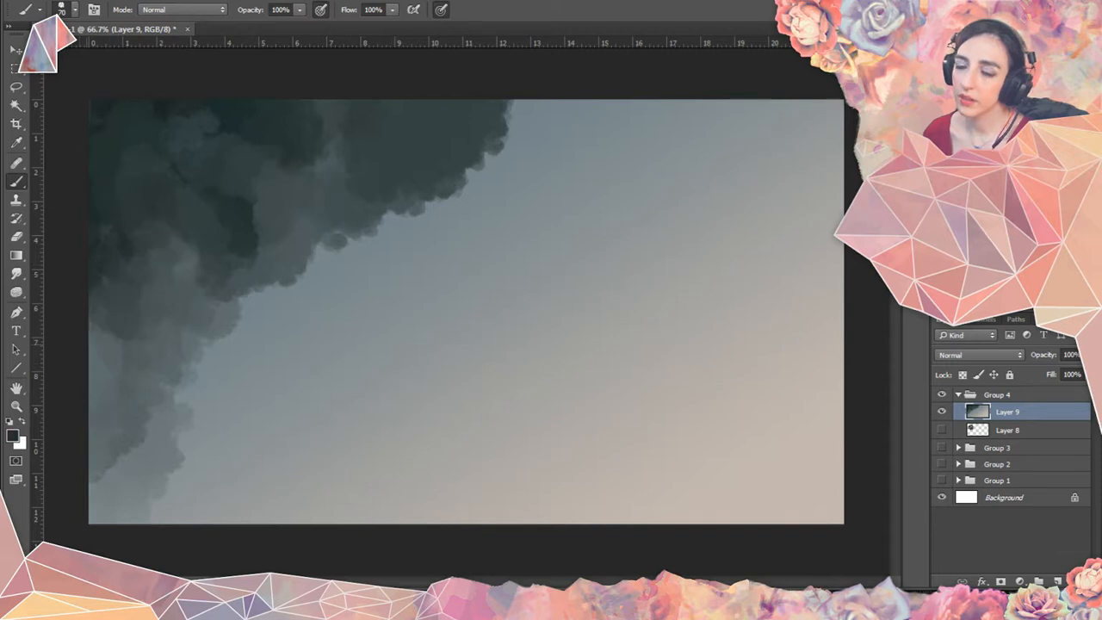
pyautogui.moveTo(81, 378)
pyautogui.mouseDown()
pyautogui.moveTo(74, 462)
pyautogui.moveTo(95, 499)
pyautogui.mouseUp()
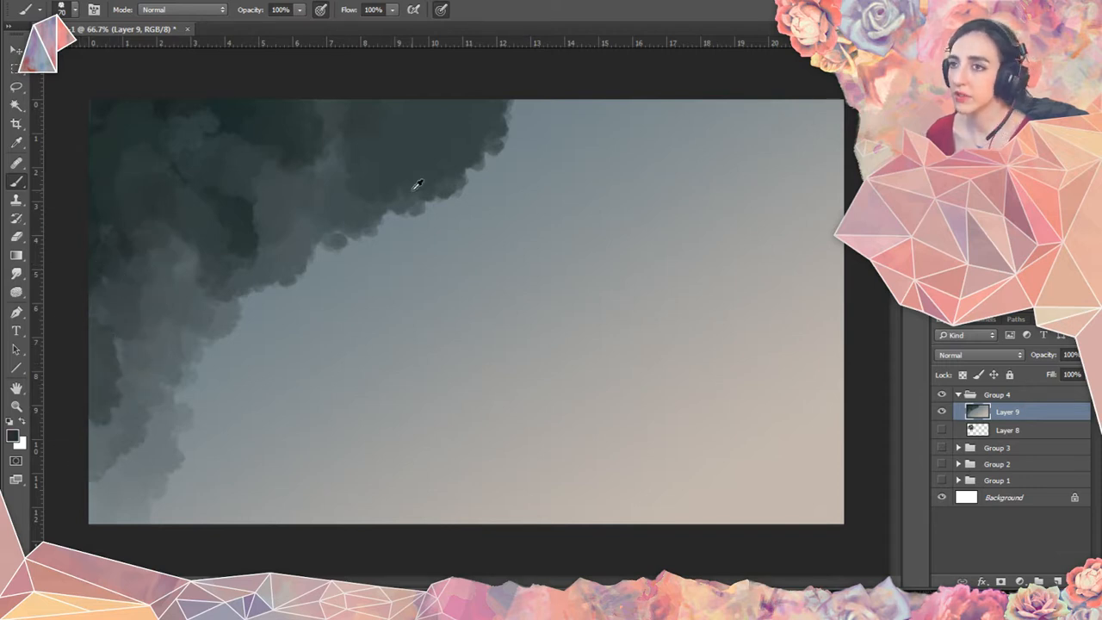
# Sample a cloud grey and paint a separate smaller cloud in the upper-right sky, layering lighter sampled puffs over its right side.
pyautogui.keyDown('alt'); pyautogui.click(342, 213); pyautogui.keyUp('alt')
pyautogui.moveTo(559, 211)
pyautogui.mouseDown()
pyautogui.moveTo(581, 163)
pyautogui.moveTo(594, 219)
pyautogui.moveTo(671, 186)
pyautogui.mouseUp()
pyautogui.moveTo(631, 280)
pyautogui.mouseDown()
pyautogui.moveTo(640, 266)
pyautogui.moveTo(620, 300)
pyautogui.moveTo(594, 310)
pyautogui.moveTo(641, 282)
pyautogui.mouseUp()
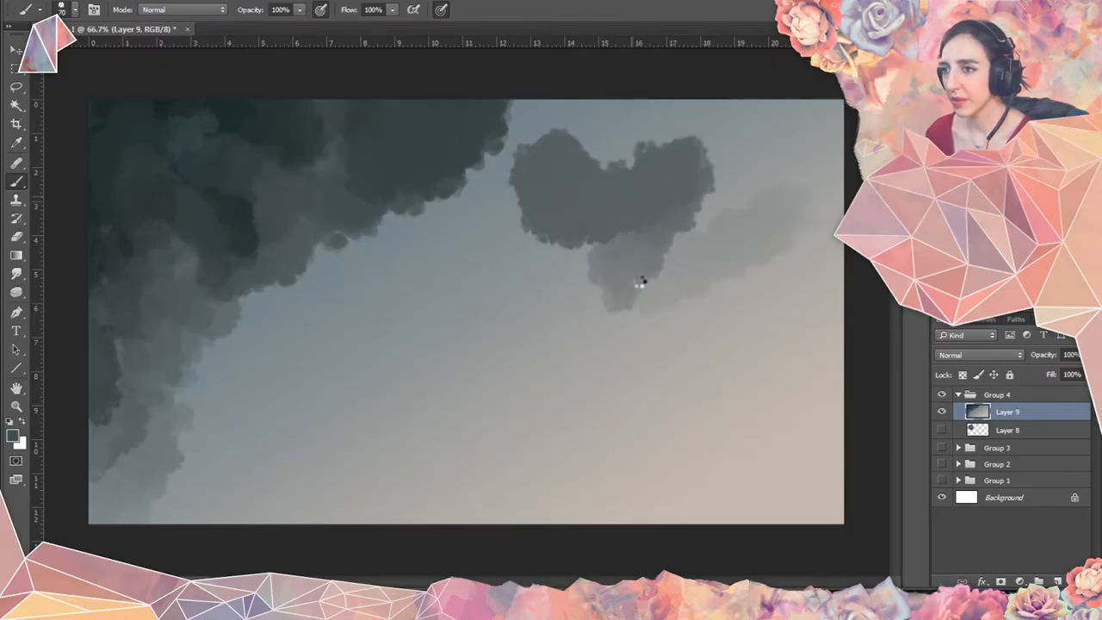
pyautogui.keyDown('alt'); pyautogui.click(634, 268); pyautogui.keyUp('alt')
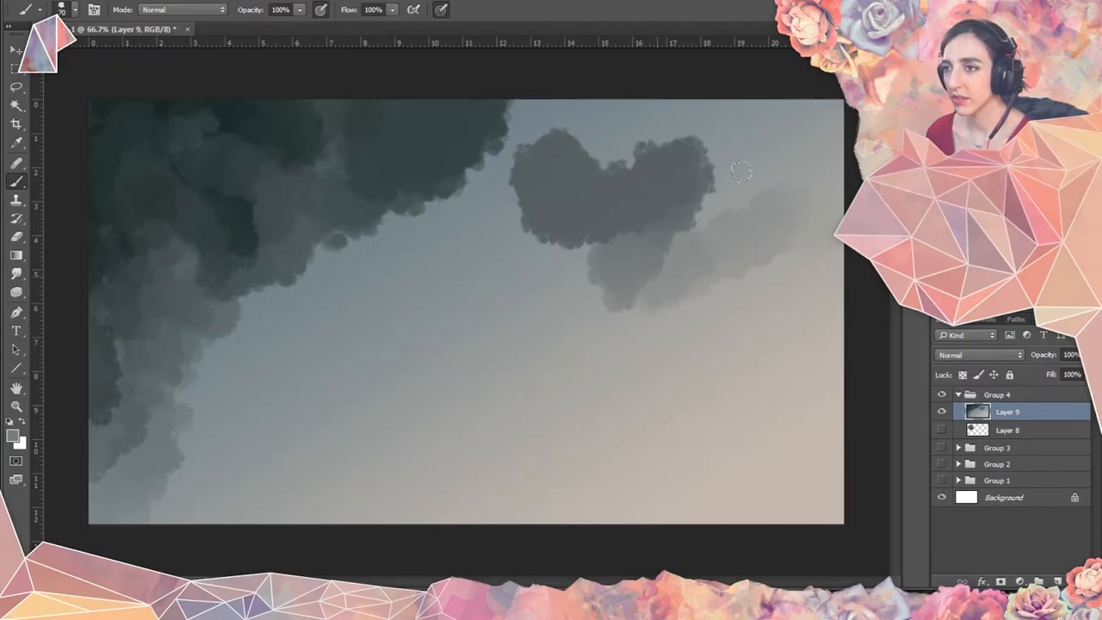
pyautogui.moveTo(694, 157); pyautogui.dragTo(680, 202)
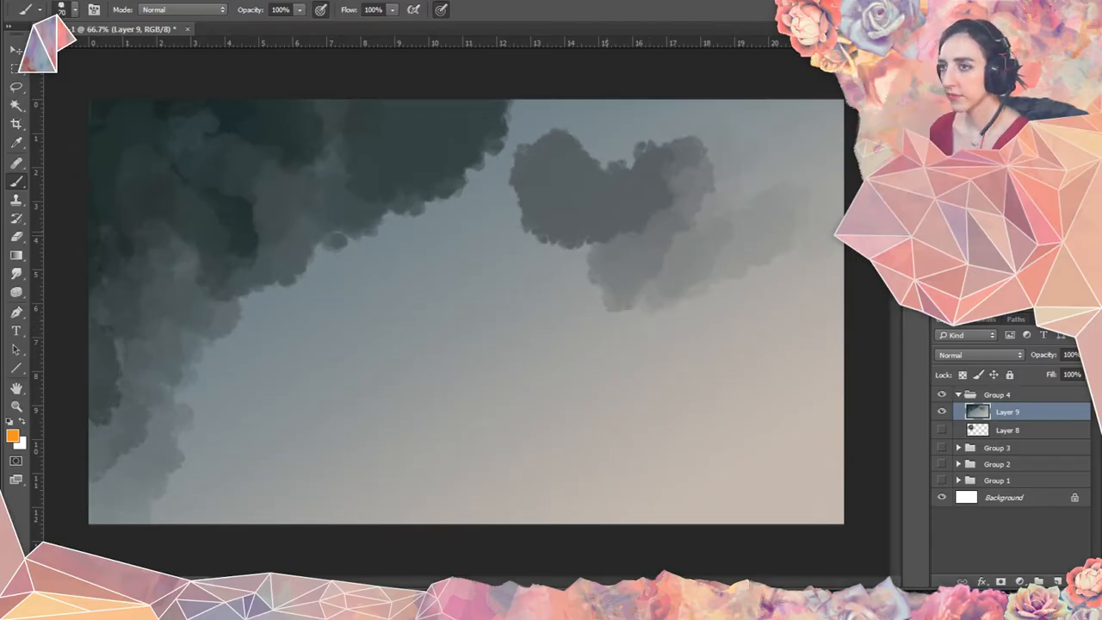
# Paint orange highlights along the smaller cloud's lower-right edge and the large cloud's lower rim, reducing the brush to 9 for the thin rim.
pyautogui.moveTo(576, 244)
pyautogui.mouseDown()
pyautogui.moveTo(630, 227)
pyautogui.moveTo(681, 153)
pyautogui.moveTo(613, 233)
pyautogui.moveTo(629, 231)
pyautogui.mouseUp()
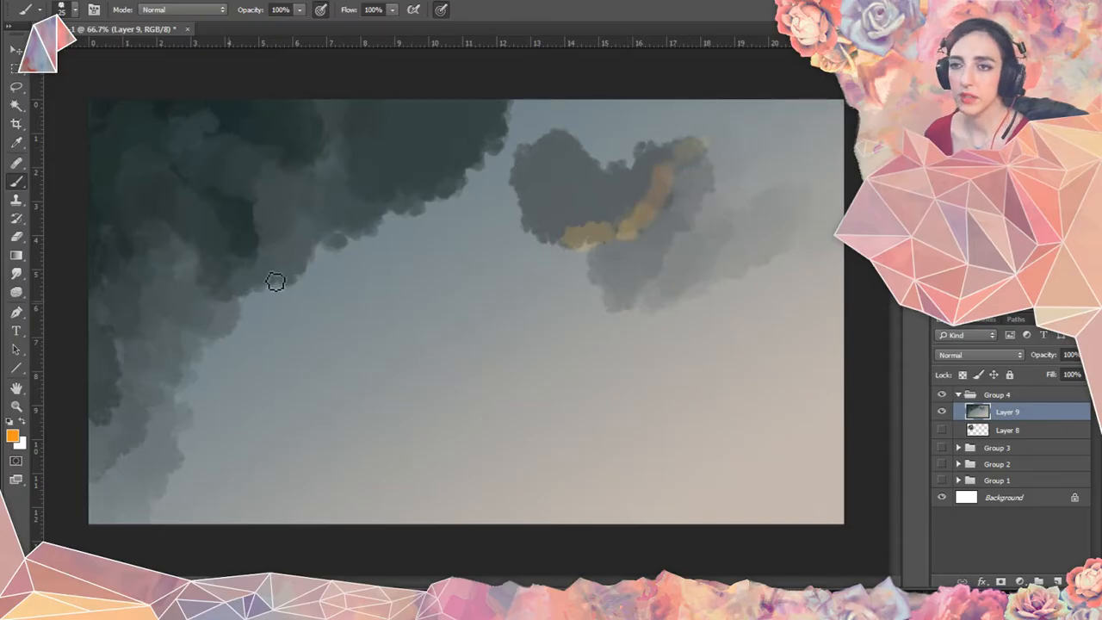
pyautogui.moveTo(268, 291); pyautogui.dragTo(300, 272)
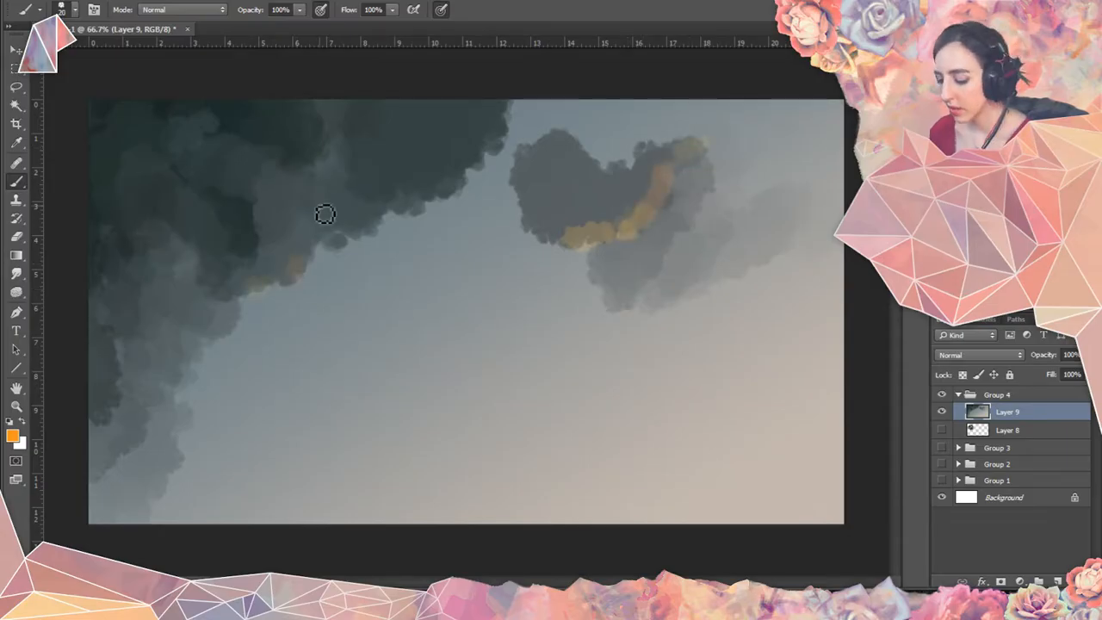
pyautogui.moveTo(222, 306); pyautogui.dragTo(298, 287)
pyautogui.press('[')
pyautogui.press('[')
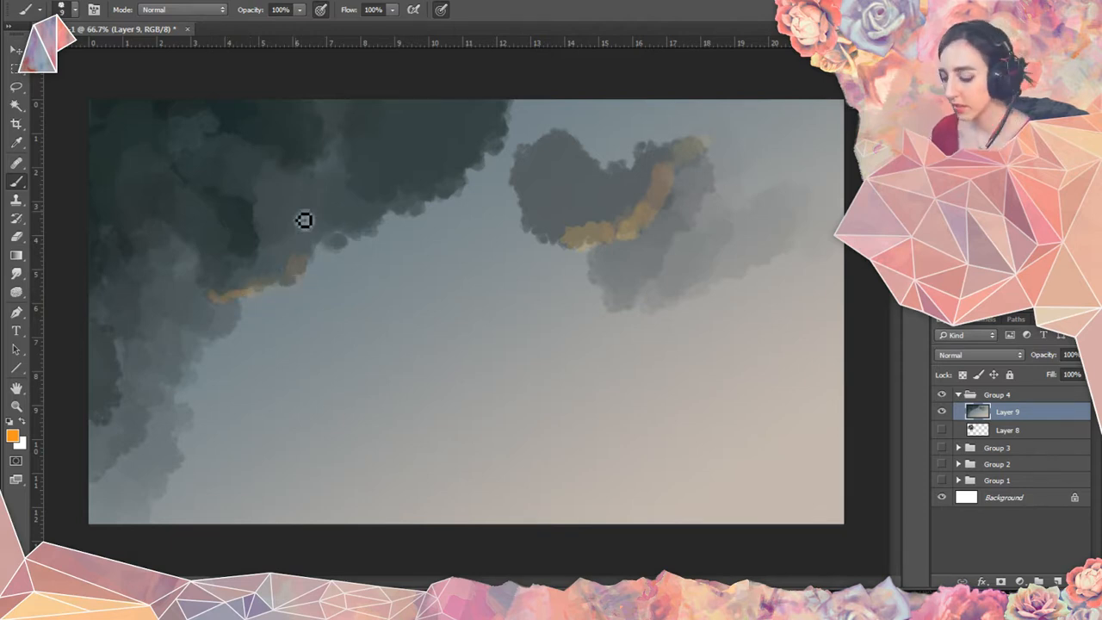
# Paint broader orange highlights in the large cloud's inner fold and along its right lobe, using brush sizes 25 and 15.
pyautogui.moveTo(258, 230)
pyautogui.mouseDown()
pyautogui.moveTo(290, 221)
pyautogui.moveTo(314, 177)
pyautogui.moveTo(304, 212)
pyautogui.moveTo(336, 181)
pyautogui.mouseUp()
pyautogui.press(']')
pyautogui.press(']')
pyautogui.moveTo(405, 194)
pyautogui.mouseDown()
pyautogui.moveTo(487, 160)
pyautogui.moveTo(499, 133)
pyautogui.mouseUp()
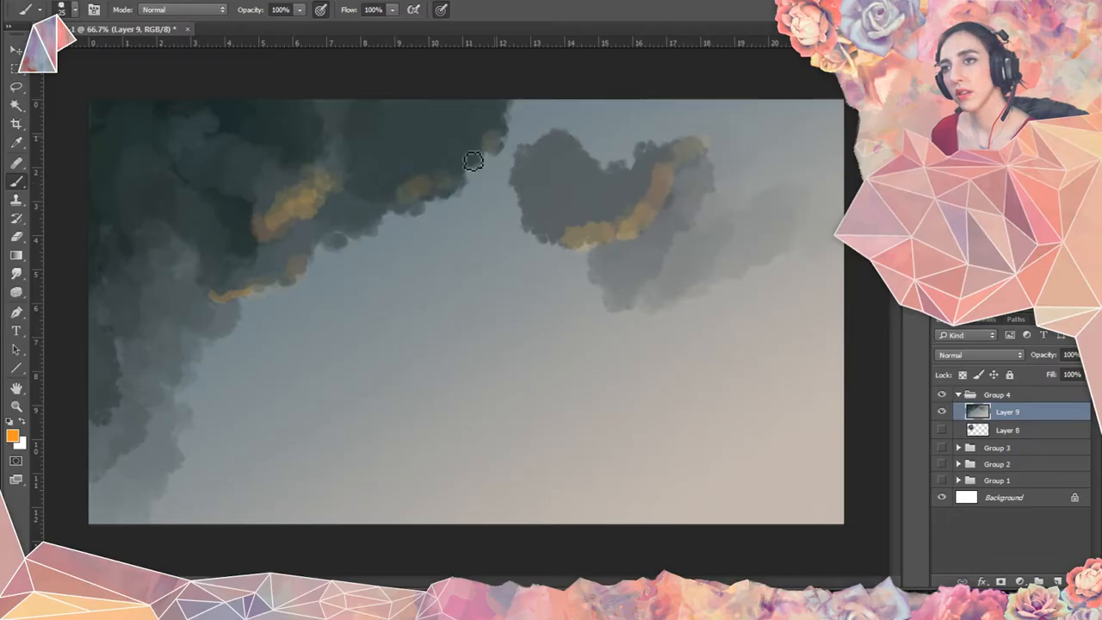
pyautogui.moveTo(457, 164)
pyautogui.mouseDown()
pyautogui.moveTo(432, 189)
pyautogui.moveTo(494, 149)
pyautogui.moveTo(482, 158)
pyautogui.moveTo(509, 98)
pyautogui.mouseUp()
pyautogui.press('[')
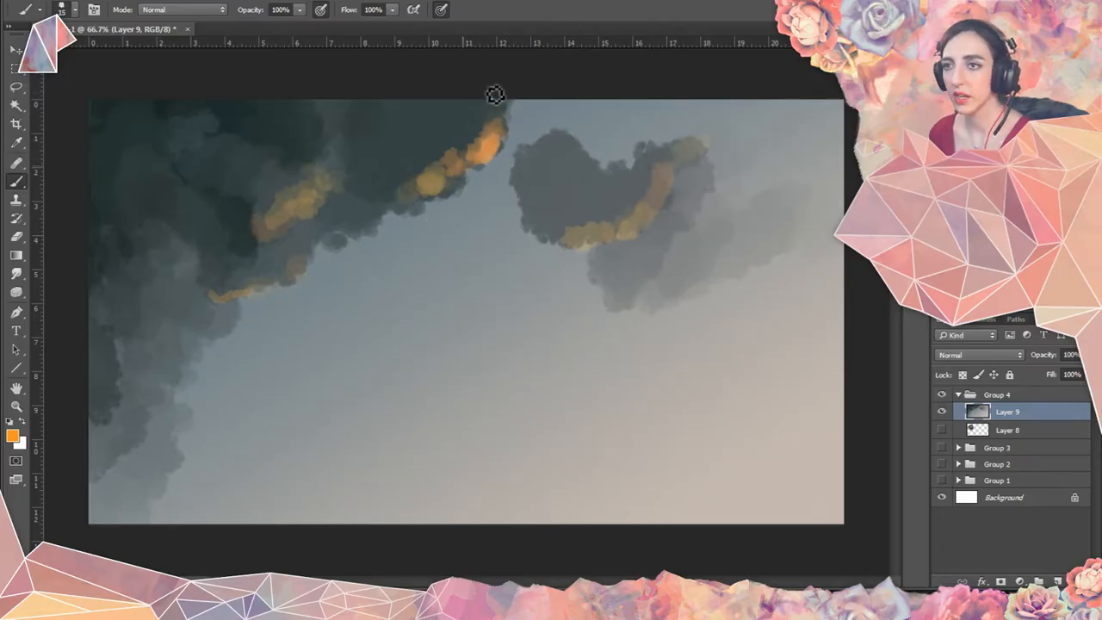
pyautogui.moveTo(437, 143); pyautogui.dragTo(444, 112)
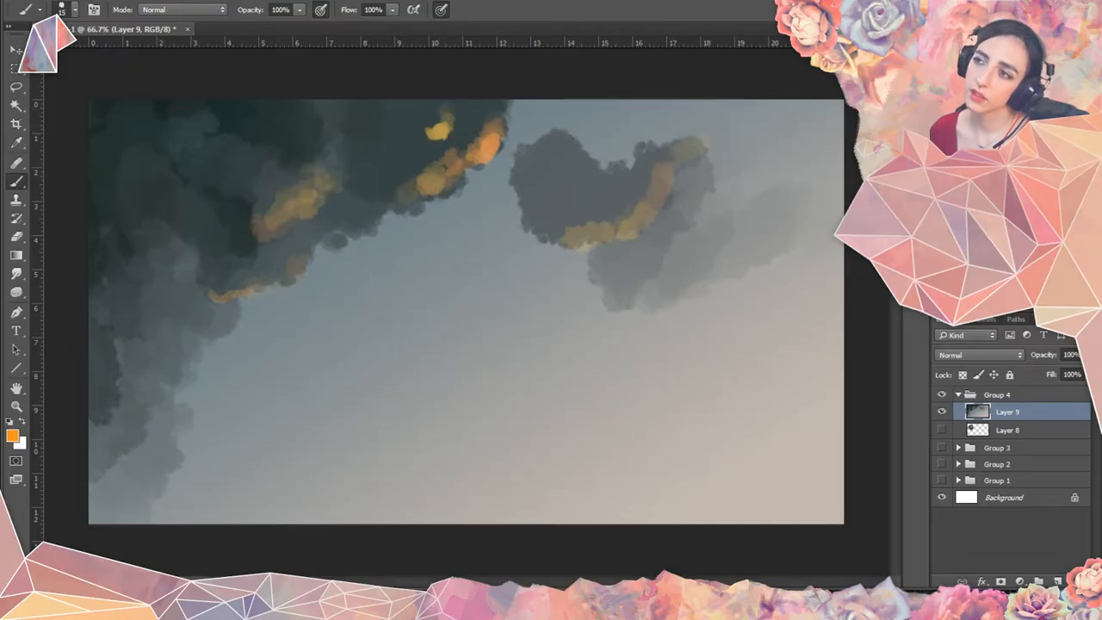
# Set the foreground colour to f7561d and paint red-orange glow around the bright spot near the top of the large cloud's right lobe.
pyautogui.click(17, 440)
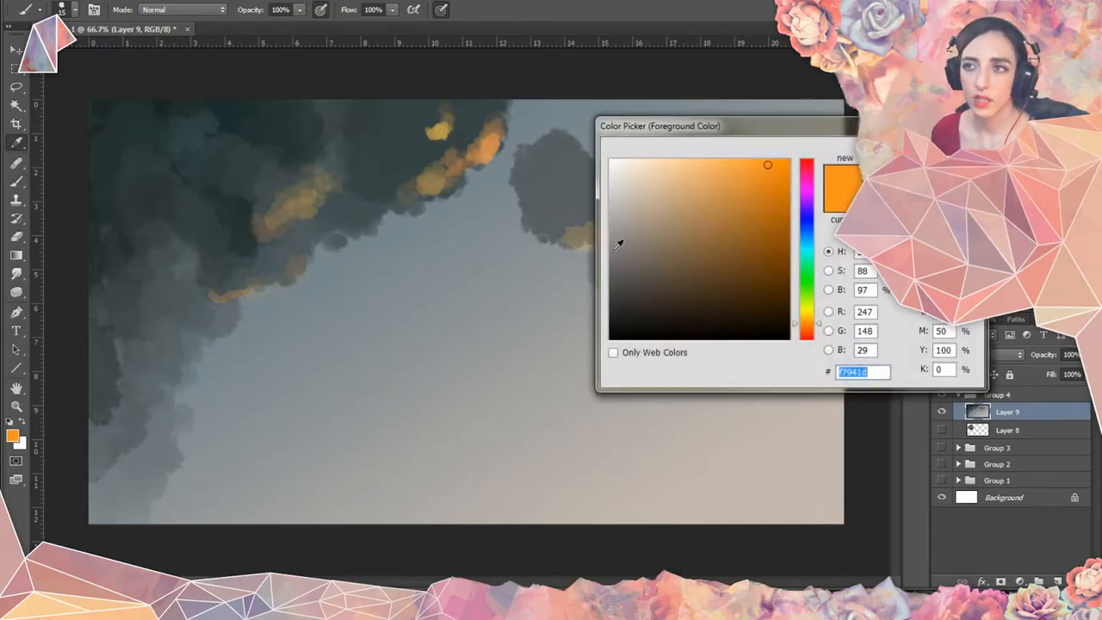
pyautogui.click(807, 332)
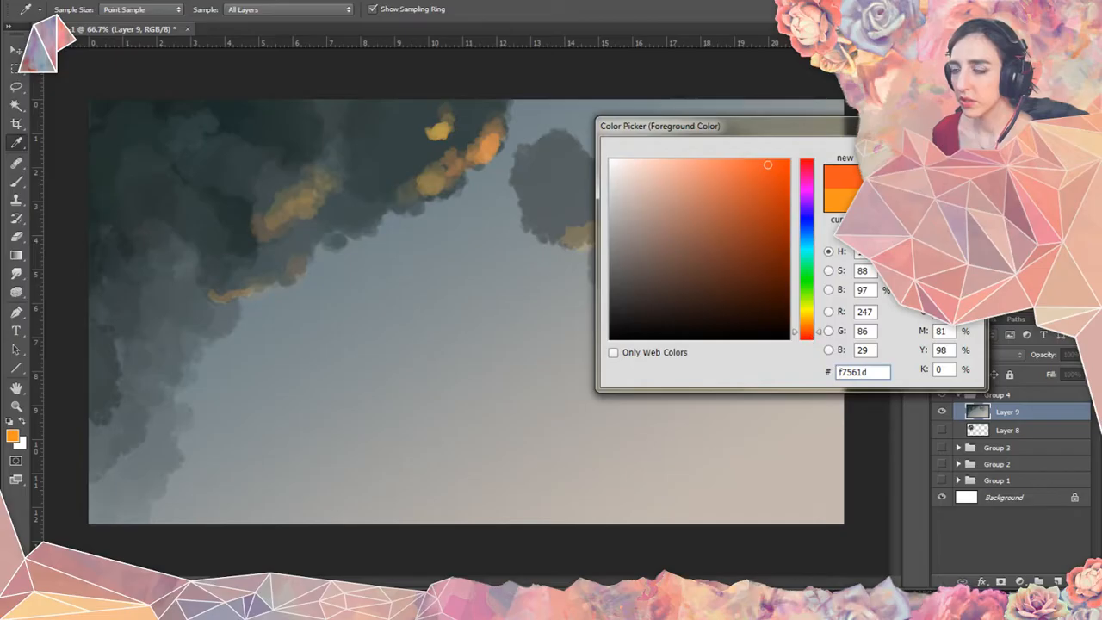
pyautogui.press('Return')
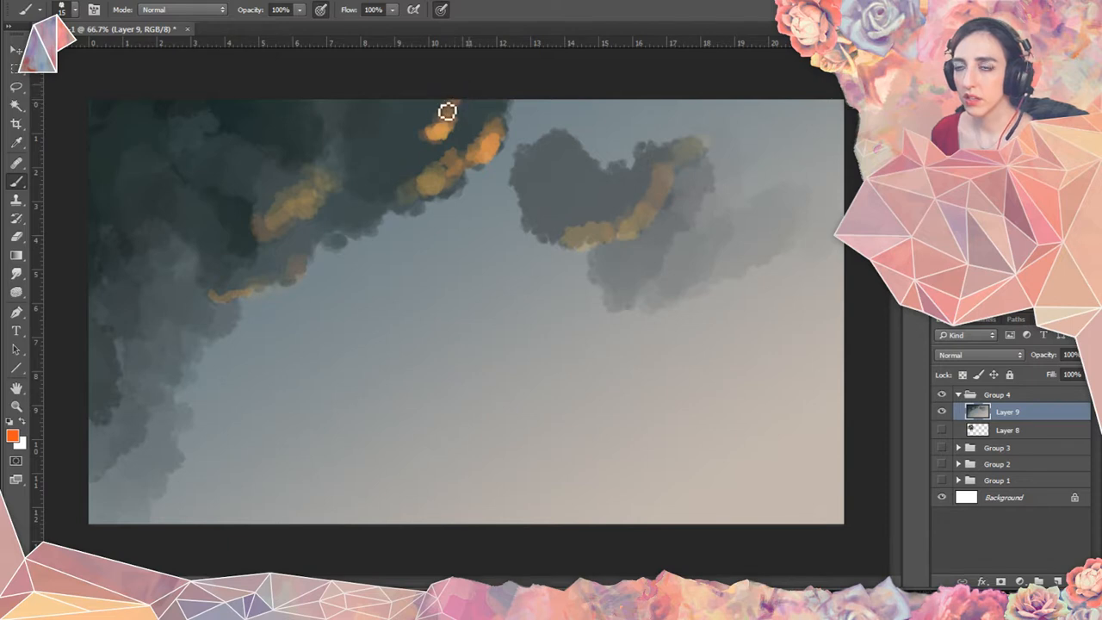
pyautogui.moveTo(447, 112); pyautogui.dragTo(441, 123)
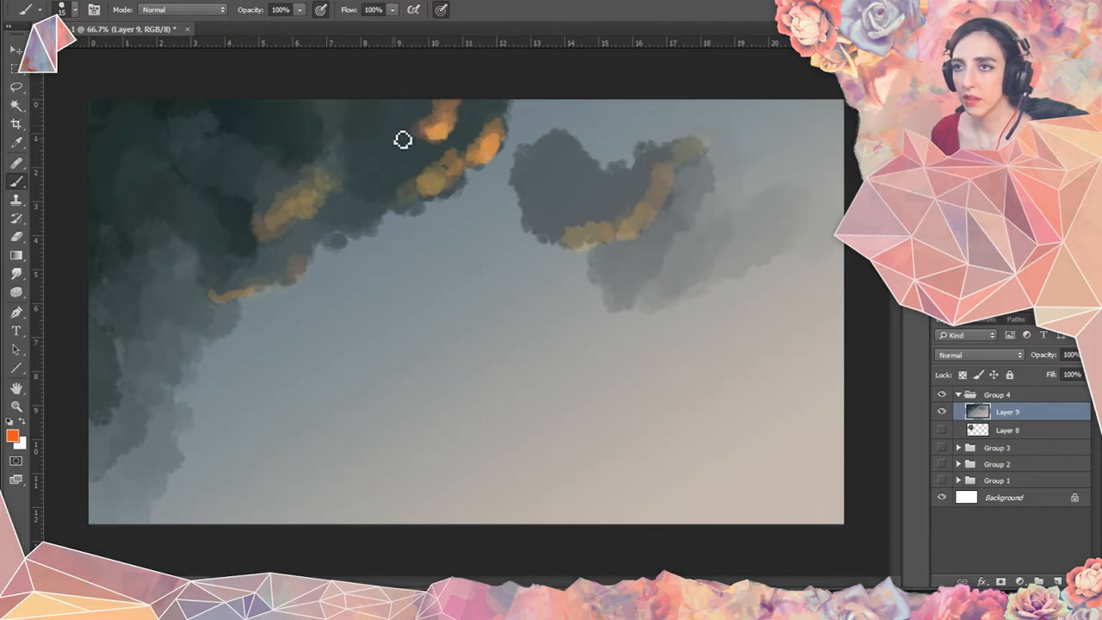
pyautogui.moveTo(395, 136); pyautogui.dragTo(420, 130)
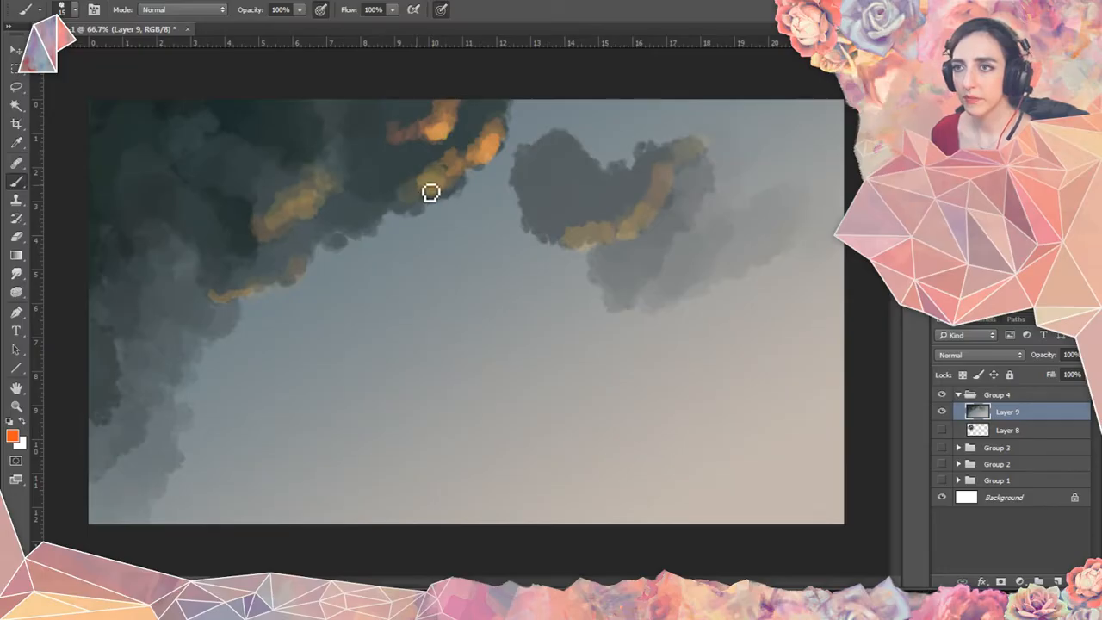
# Paint red-orange and lighter orange highlights along the lower edge of the large cloud's right lobe, undoing one stroke.
pyautogui.moveTo(431, 191)
pyautogui.mouseDown()
pyautogui.moveTo(405, 199)
pyautogui.moveTo(422, 181)
pyautogui.moveTo(402, 177)
pyautogui.moveTo(419, 184)
pyautogui.mouseUp()
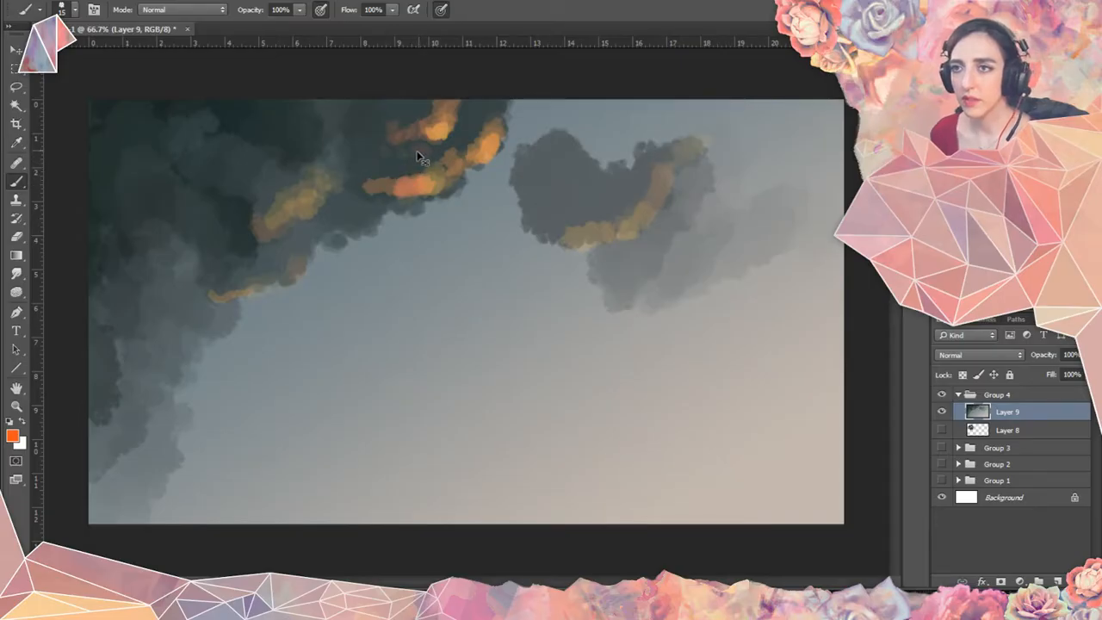
pyautogui.hotkey('ctrl', 'z')
pyautogui.moveTo(414, 186)
pyautogui.mouseDown()
pyautogui.moveTo(477, 151)
pyautogui.moveTo(445, 173)
pyautogui.moveTo(465, 165)
pyautogui.moveTo(515, 106)
pyautogui.moveTo(491, 166)
pyautogui.moveTo(462, 178)
pyautogui.moveTo(463, 160)
pyautogui.moveTo(440, 188)
pyautogui.moveTo(447, 162)
pyautogui.mouseUp()
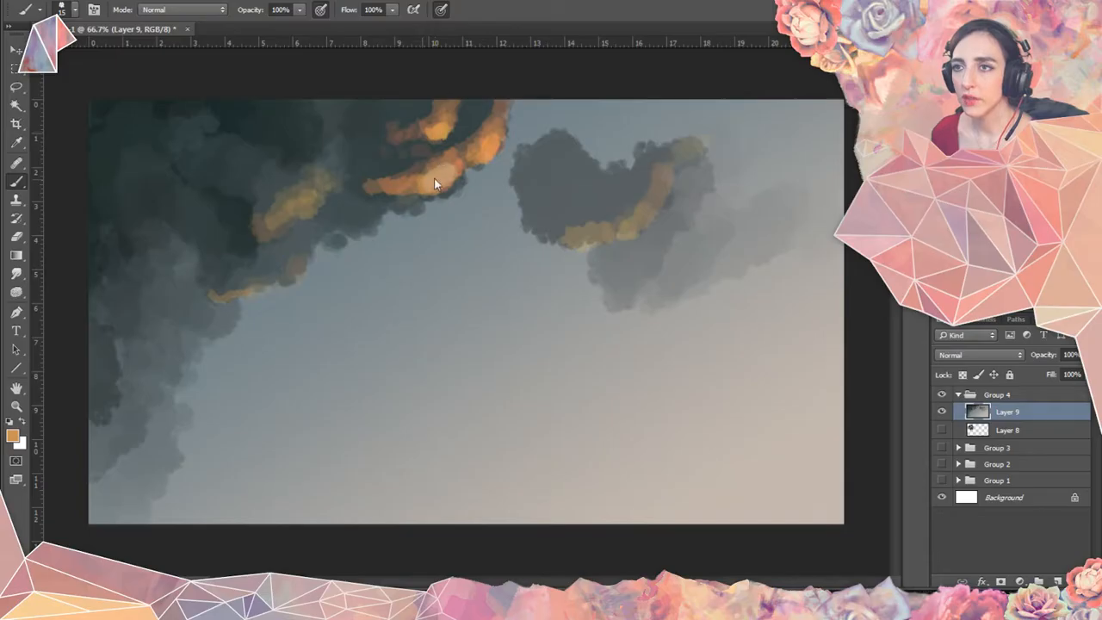
pyautogui.moveTo(491, 141)
pyautogui.mouseDown()
pyautogui.moveTo(466, 160)
pyautogui.moveTo(496, 142)
pyautogui.mouseUp()
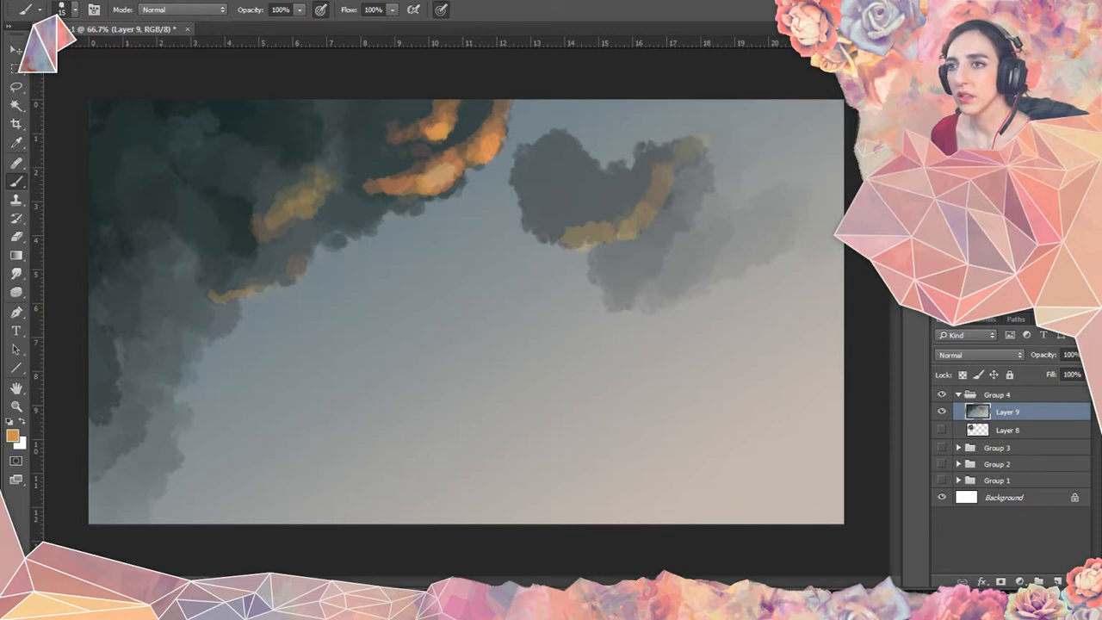
# Save the 15 px cloud brush as a new preset named Sampled Brush 23 1, with its brush size captured.
pyautogui.click(75, 11)
pyautogui.click(206, 60)
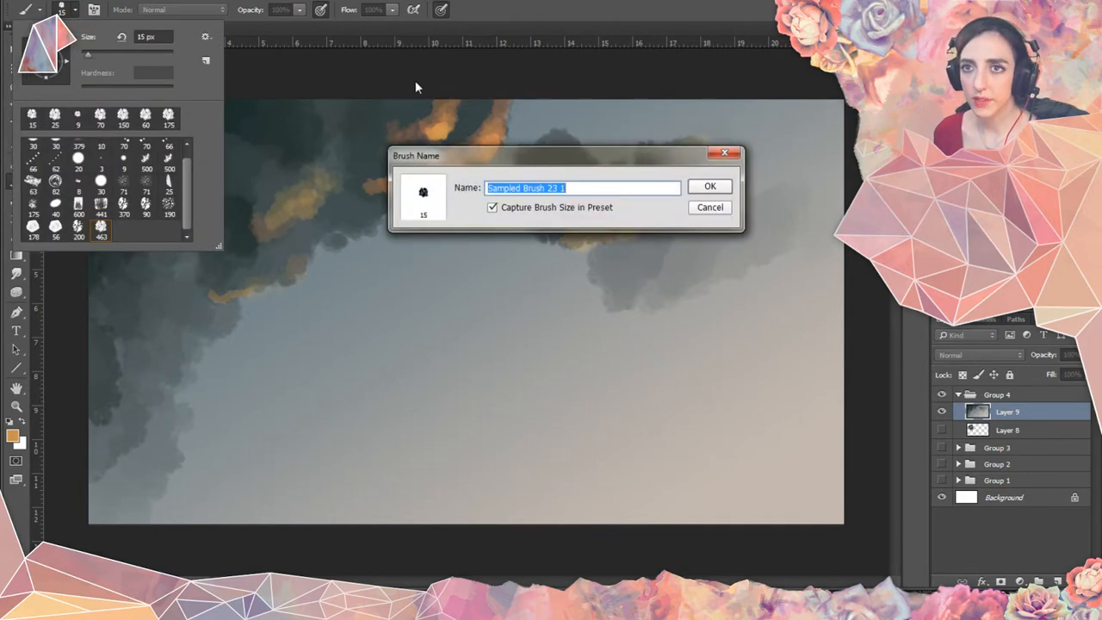
pyautogui.click(704, 186)
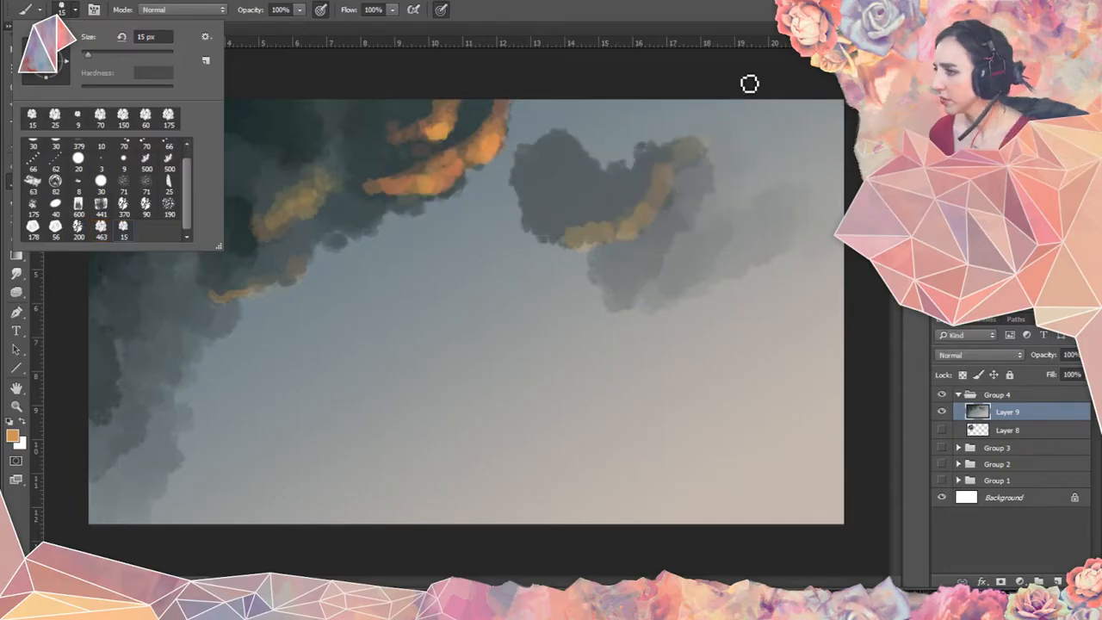
pyautogui.hotkey('alt', 'Tab')
pyautogui.hotkey('alt', 'Tab')
pyautogui.hotkey('alt', 'Tab')
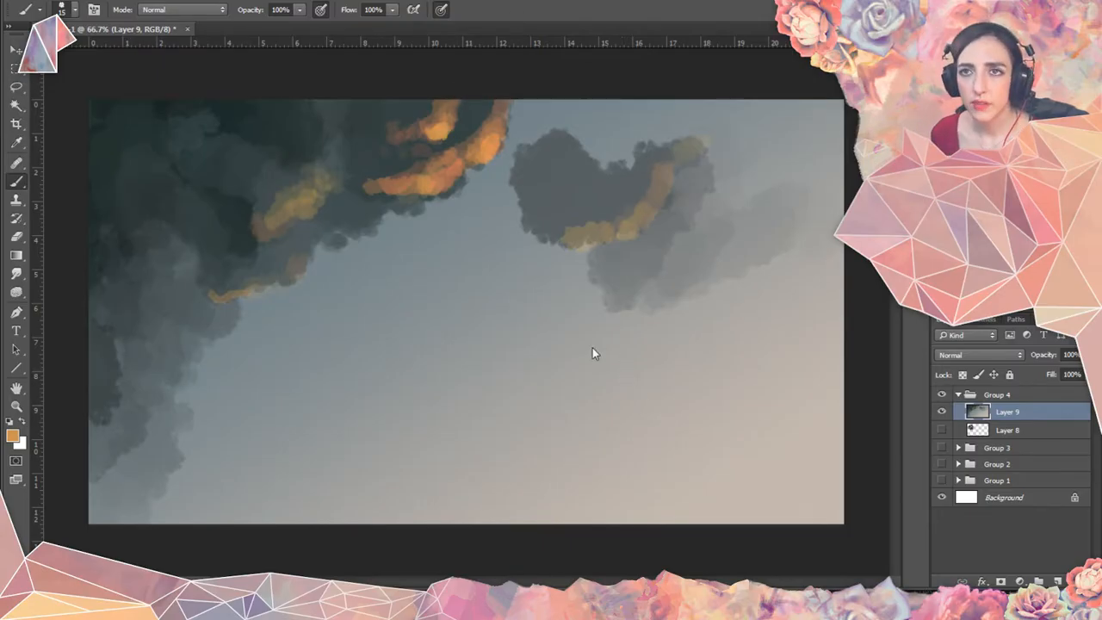
# Save the painting as a layered Photoshop file named "clouds n things" in the 2016social media folder.
pyautogui.hotkey('ctrl', 's')
pyautogui.write('c')
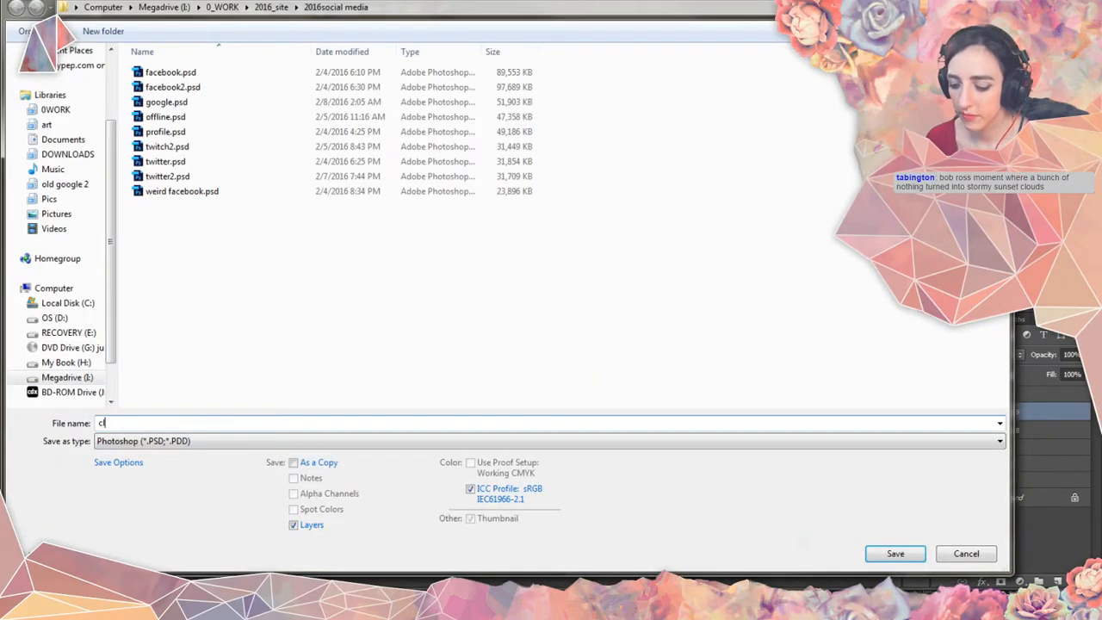
pyautogui.write('louds n things')
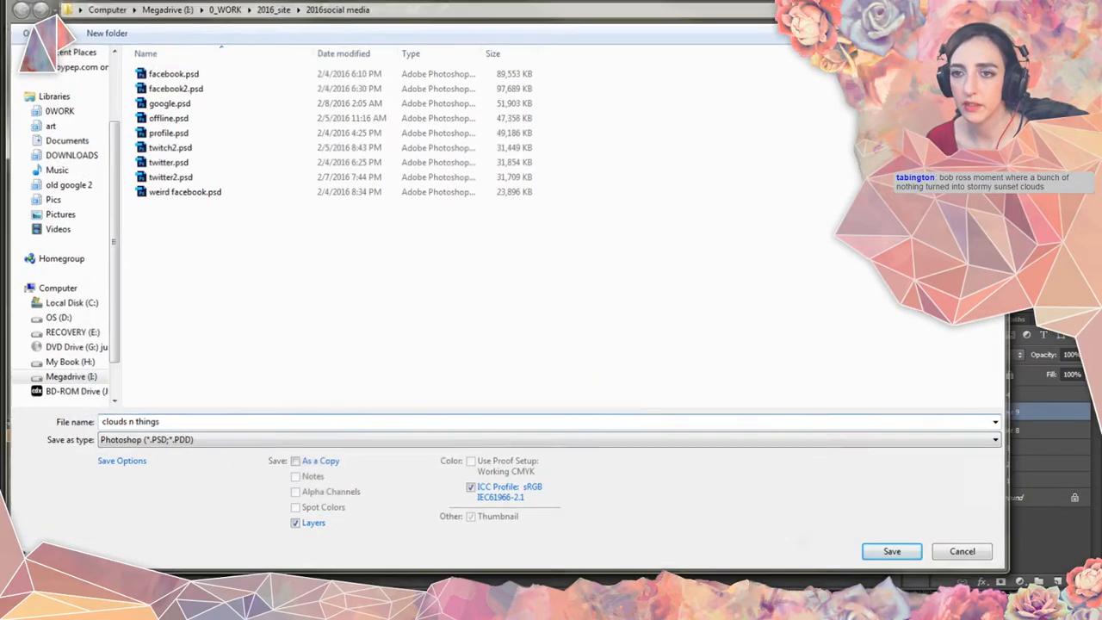
pyautogui.press('Return')
pyautogui.click(721, 163)
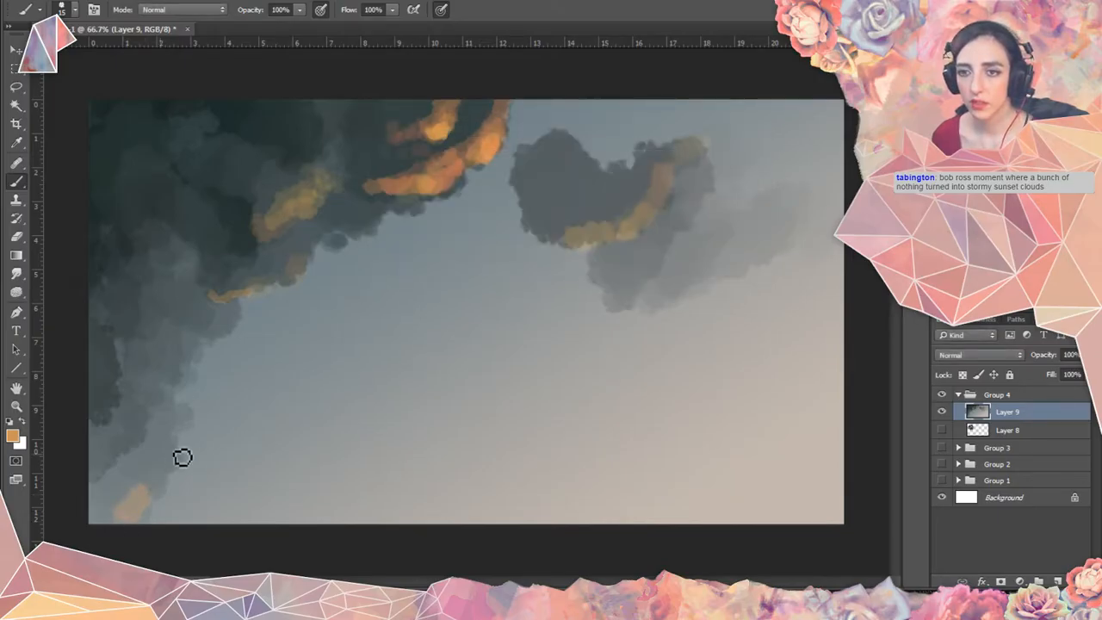
# Paint muted orange highlights with the size 15 brush up the large cloud's lower-left rim, from the canvas bottom to the middle folds.
pyautogui.moveTo(148, 493); pyautogui.dragTo(176, 449)
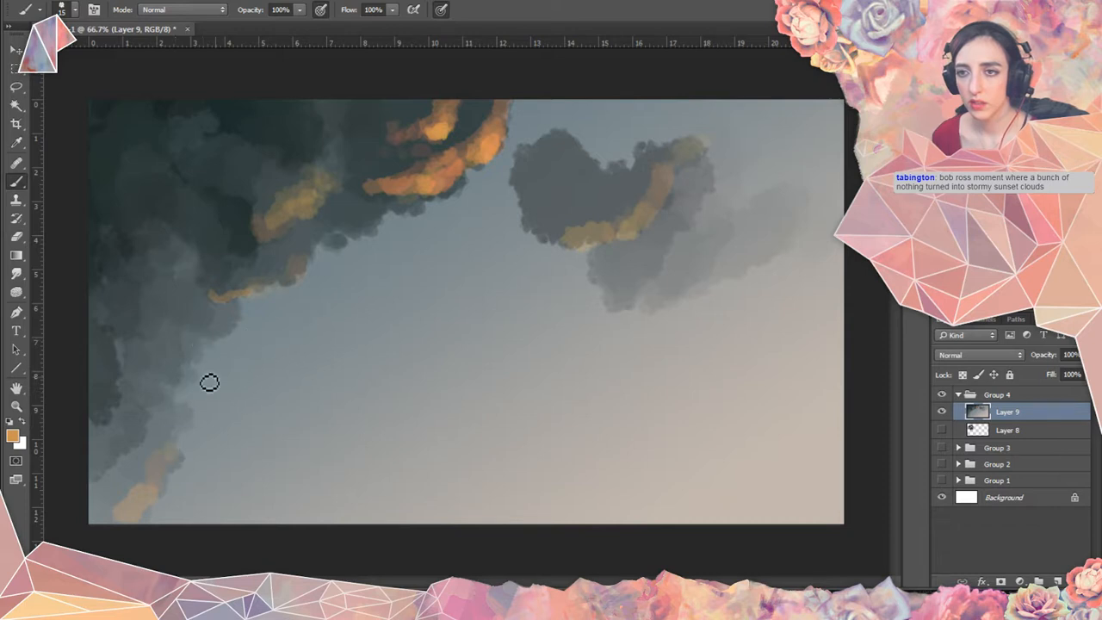
pyautogui.moveTo(216, 362)
pyautogui.mouseDown()
pyautogui.moveTo(259, 330)
pyautogui.moveTo(252, 291)
pyautogui.moveTo(233, 314)
pyautogui.moveTo(258, 284)
pyautogui.mouseUp()
pyautogui.moveTo(323, 265); pyautogui.dragTo(327, 250)
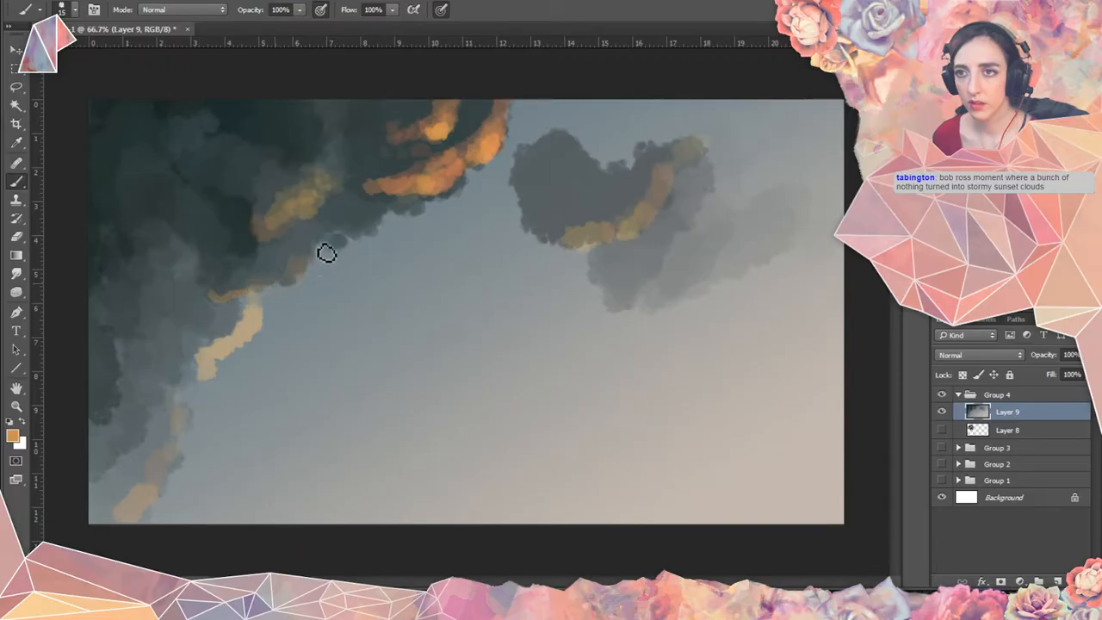
pyautogui.moveTo(174, 414)
pyautogui.mouseDown()
pyautogui.moveTo(159, 489)
pyautogui.moveTo(211, 338)
pyautogui.mouseUp()
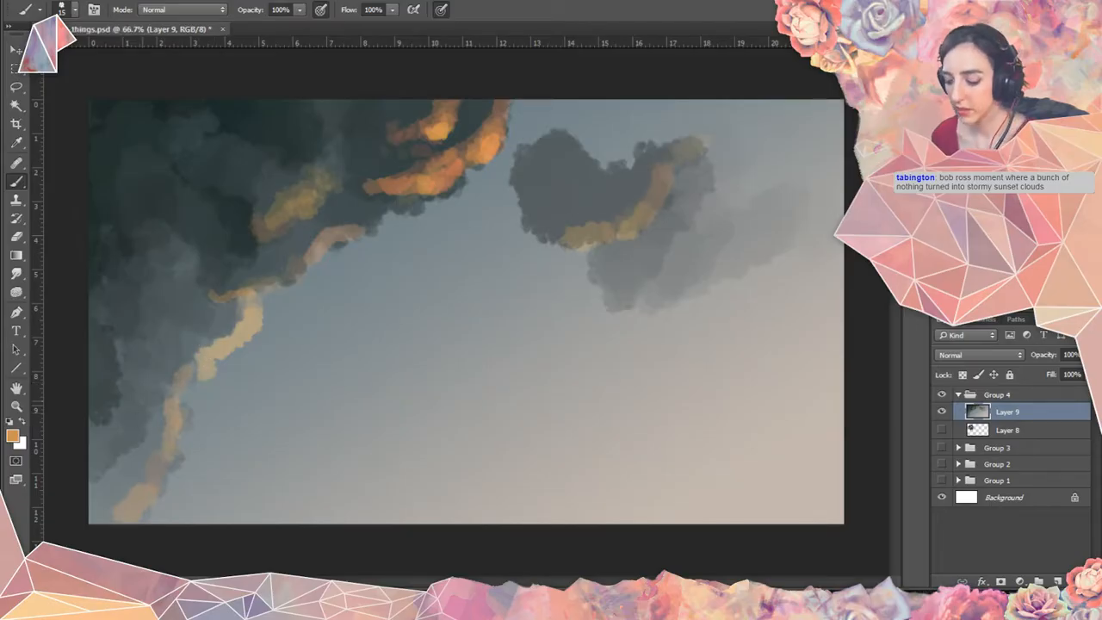
# Reduce the brush to 7 and add thin orange highlights on the lower-left rim, a second branch beside it, and the link to the right lobe.
pyautogui.moveTo(187, 410)
pyautogui.mouseDown()
pyautogui.moveTo(197, 418)
pyautogui.moveTo(172, 492)
pyautogui.moveTo(194, 381)
pyautogui.mouseUp()
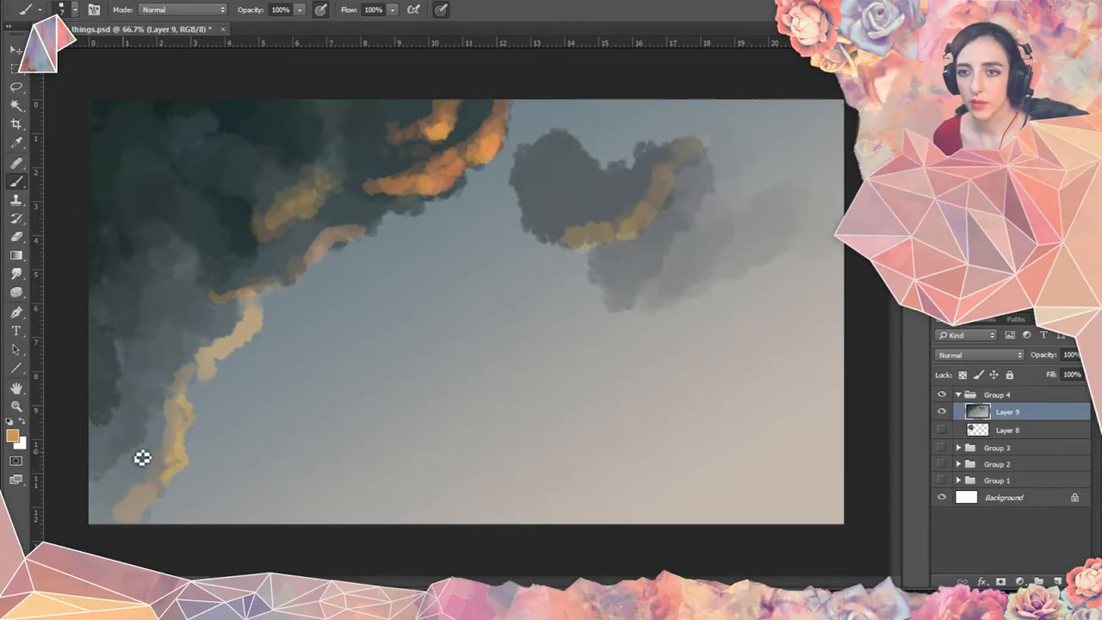
pyautogui.moveTo(142, 458)
pyautogui.mouseDown()
pyautogui.moveTo(163, 405)
pyautogui.moveTo(140, 451)
pyautogui.moveTo(116, 462)
pyautogui.moveTo(139, 444)
pyautogui.moveTo(147, 398)
pyautogui.moveTo(168, 387)
pyautogui.moveTo(163, 420)
pyautogui.moveTo(184, 376)
pyautogui.moveTo(204, 369)
pyautogui.moveTo(152, 422)
pyautogui.moveTo(160, 398)
pyautogui.moveTo(182, 388)
pyautogui.mouseUp()
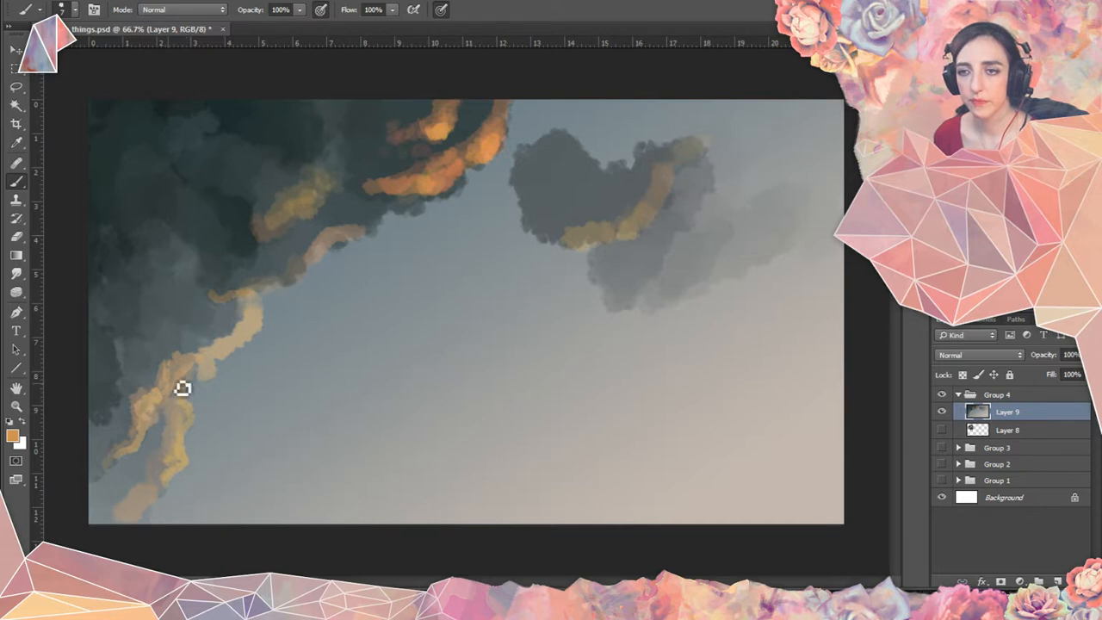
pyautogui.moveTo(327, 251)
pyautogui.mouseDown()
pyautogui.moveTo(376, 232)
pyautogui.moveTo(377, 196)
pyautogui.mouseUp()
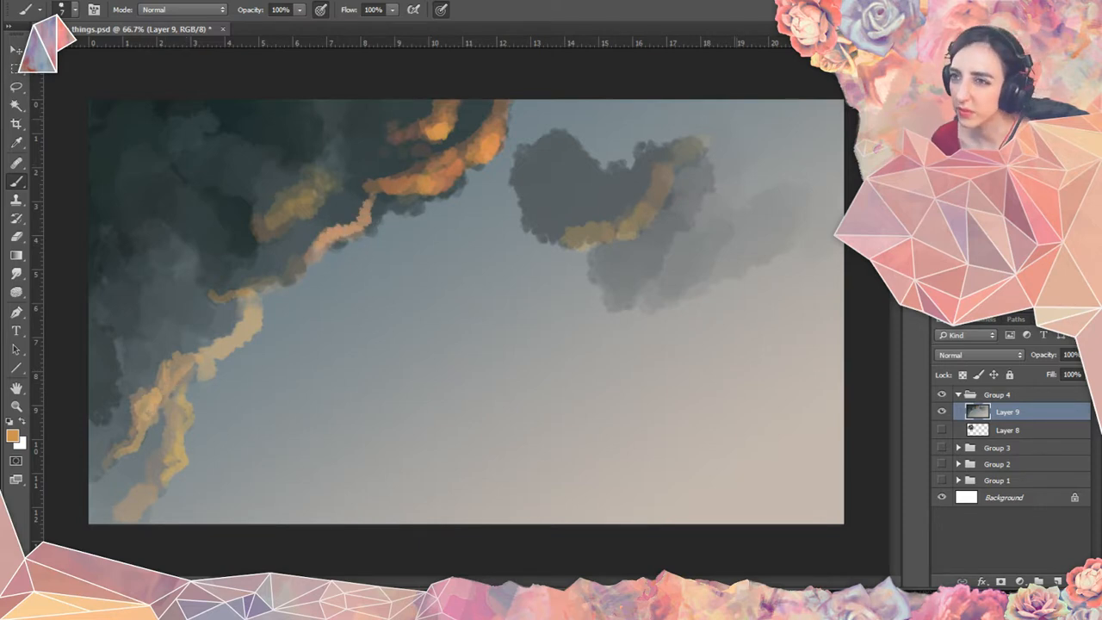
# Examine the brush's Transfer and Color Dynamics settings.
pyautogui.press('F5')
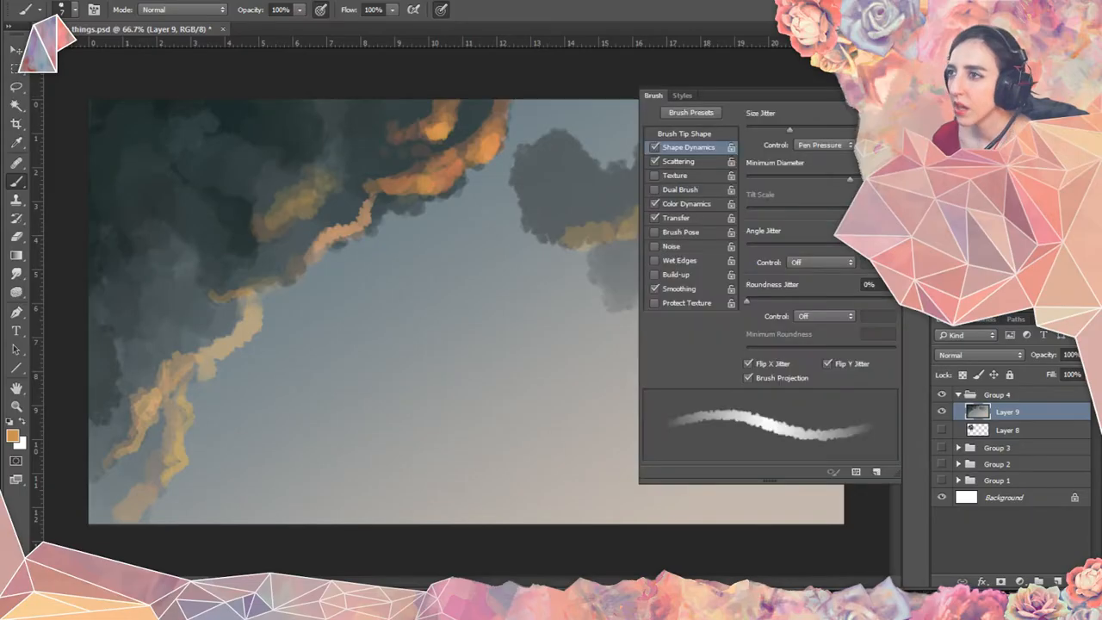
pyautogui.click(676, 219)
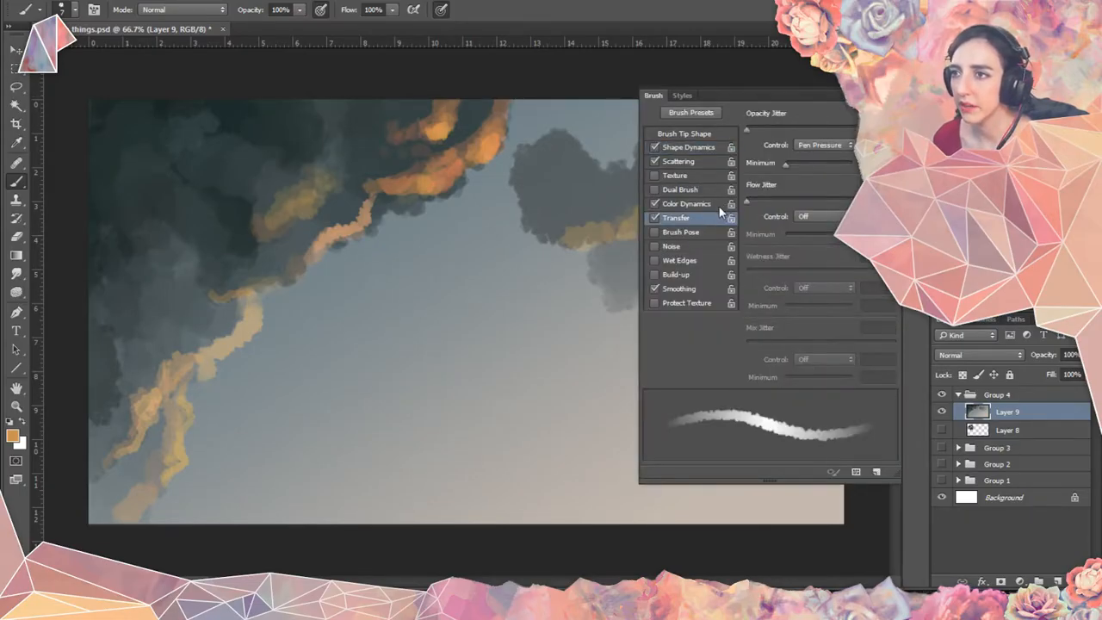
pyautogui.click(697, 204)
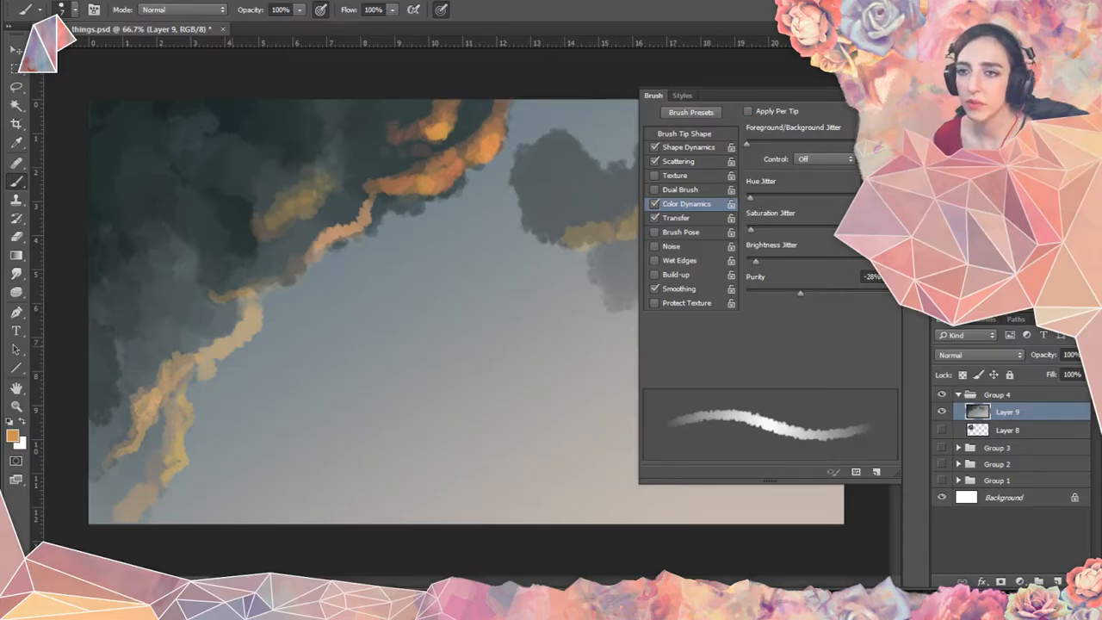
# Touch up the left rim's orange highlight, set the foreground colour to e89944, and paint the branch at the canvas's left edge.
pyautogui.moveTo(214, 363); pyautogui.dragTo(249, 325)
pyautogui.click(13, 435)
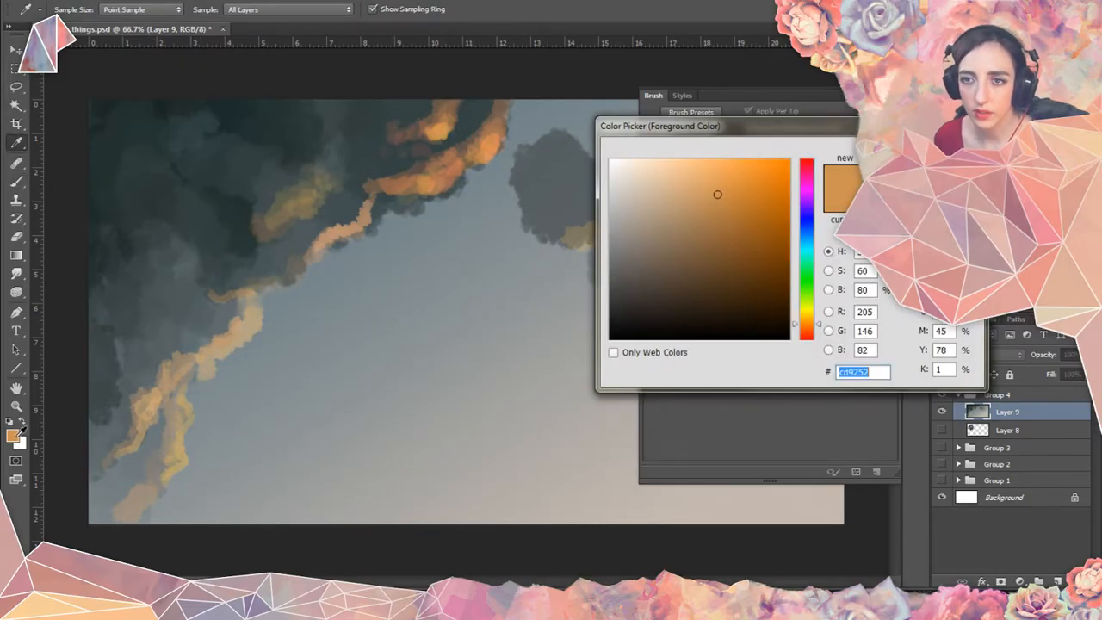
pyautogui.moveTo(731, 175); pyautogui.dragTo(736, 175)
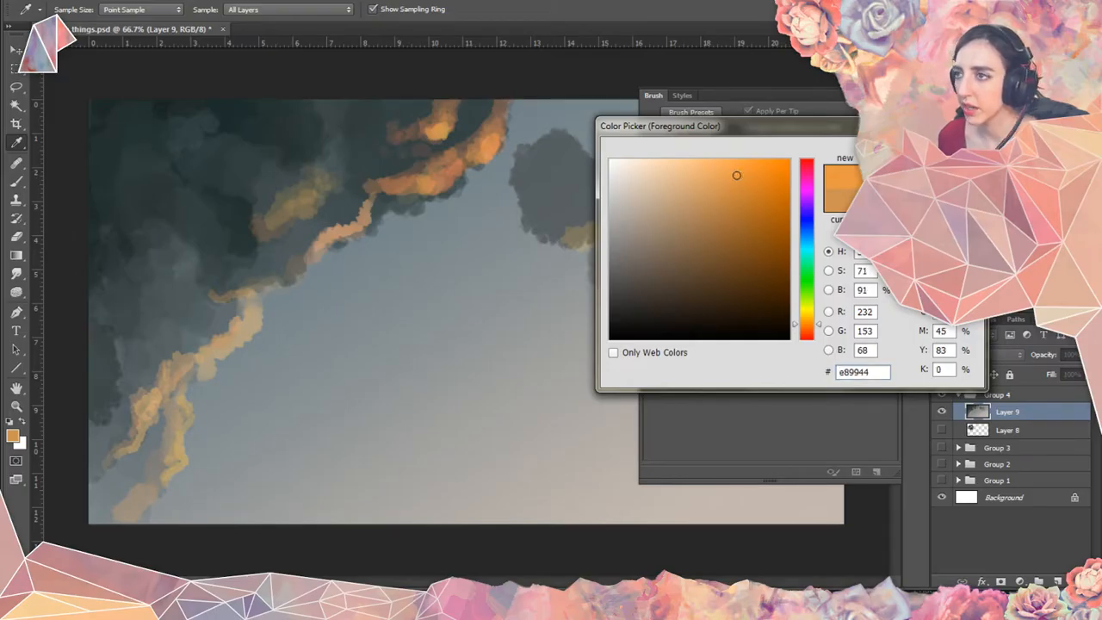
pyautogui.press('Return')
pyautogui.press('b')
pyautogui.moveTo(93, 471); pyautogui.dragTo(137, 449)
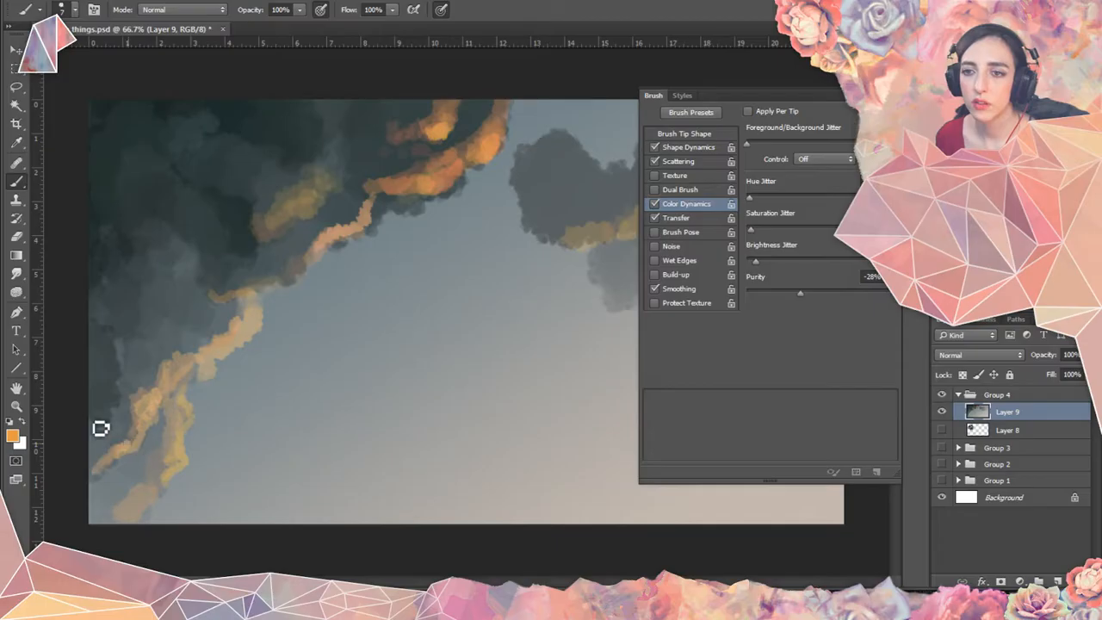
# Choose a brighter, more saturated orange foreground colour and strengthen the highlight branch at the canvas's left edge, undoing one stroke.
pyautogui.click(15, 436)
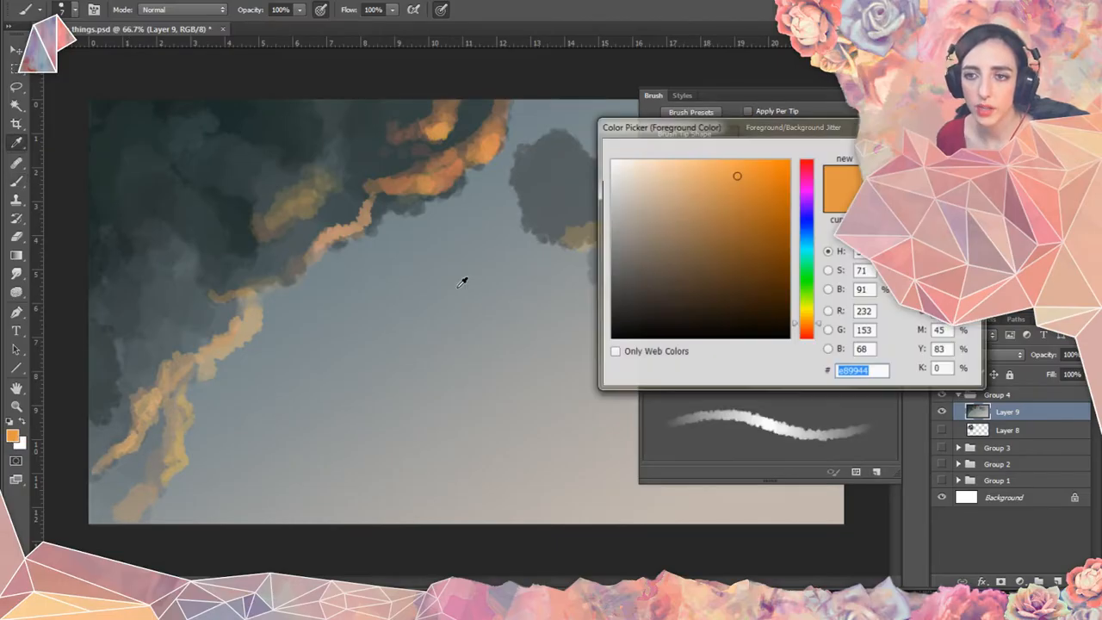
pyautogui.click(781, 190)
pyautogui.moveTo(781, 190); pyautogui.dragTo(780, 169)
pyautogui.press('Return')
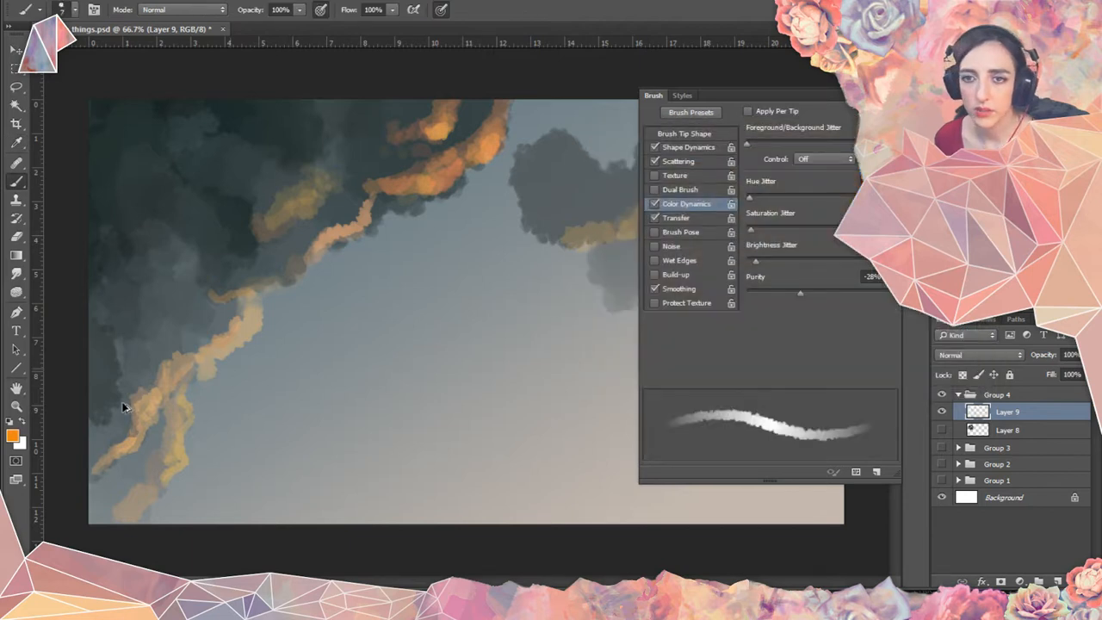
pyautogui.hotkey('ctrl', 'z')
pyautogui.moveTo(108, 473)
pyautogui.mouseDown()
pyautogui.moveTo(144, 439)
pyautogui.moveTo(142, 399)
pyautogui.moveTo(124, 469)
pyautogui.moveTo(106, 480)
pyautogui.moveTo(110, 459)
pyautogui.moveTo(101, 473)
pyautogui.moveTo(94, 445)
pyautogui.mouseUp()
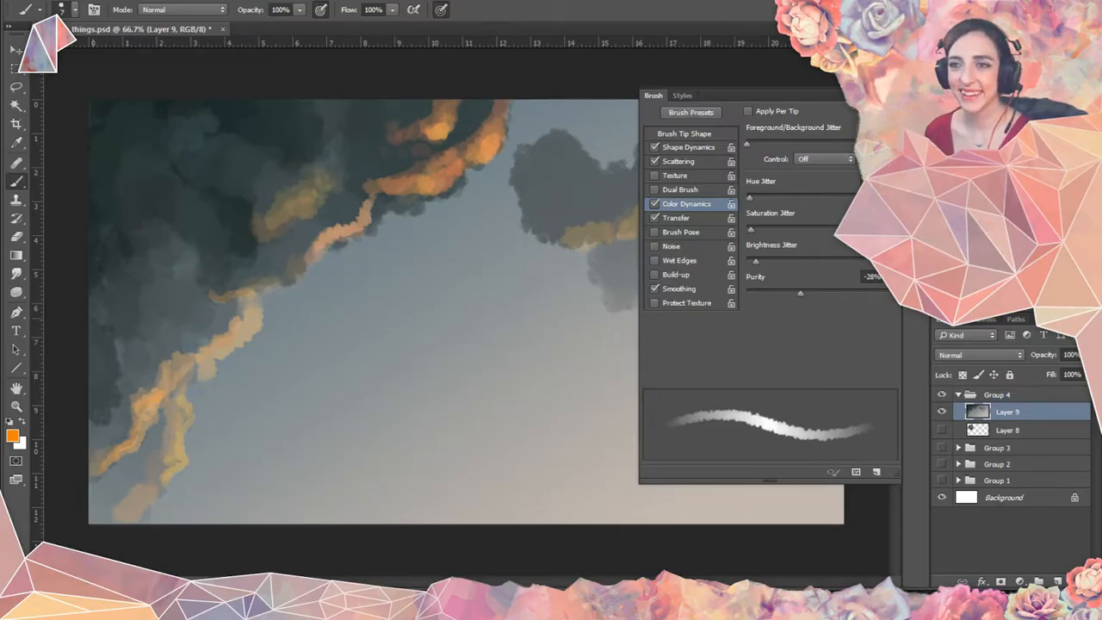
# Paint bright orange along the large cloud's lower rim and inner fold, undoing the first rim stroke, and join the fold to the right lobe in red-orange.
pyautogui.moveTo(200, 307); pyautogui.dragTo(271, 289)
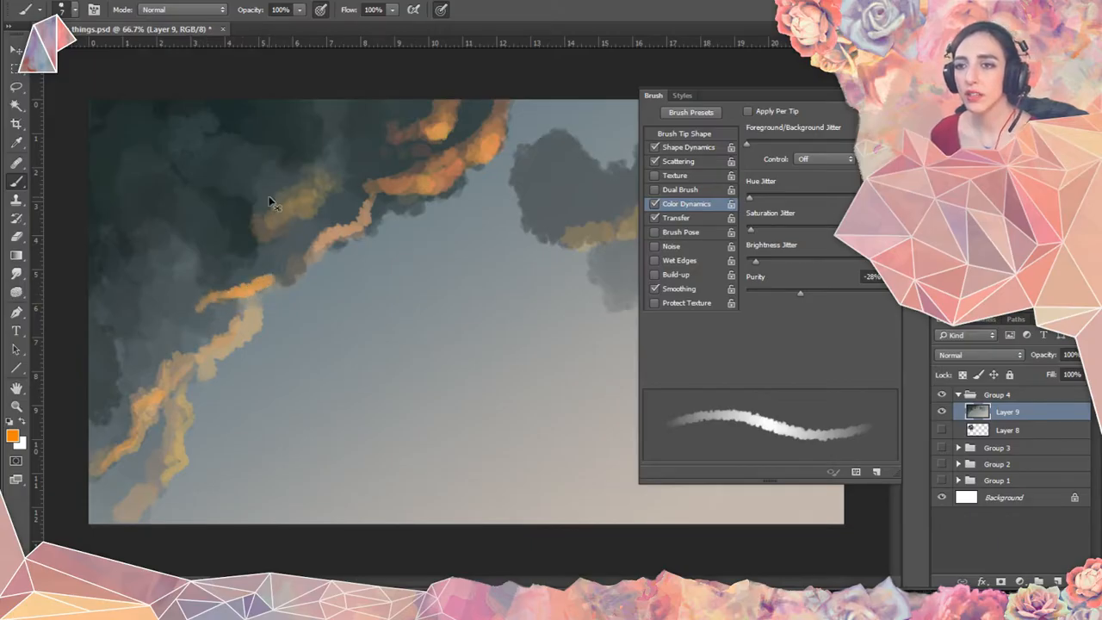
pyautogui.hotkey('ctrl', 'z')
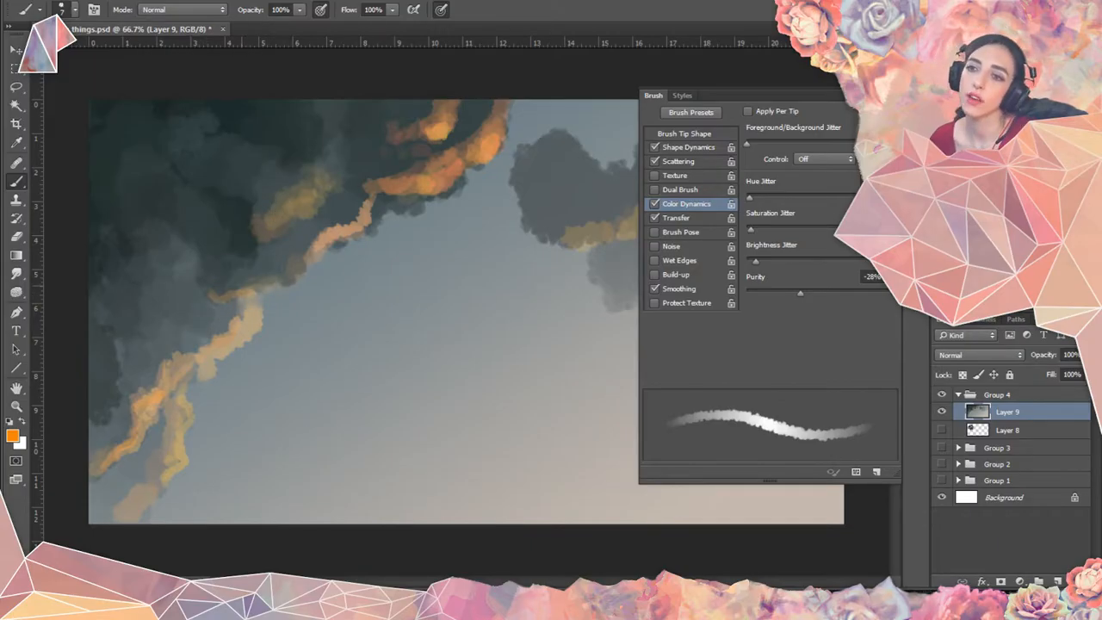
pyautogui.moveTo(245, 299)
pyautogui.mouseDown()
pyautogui.moveTo(260, 305)
pyautogui.moveTo(315, 266)
pyautogui.moveTo(320, 275)
pyautogui.moveTo(300, 278)
pyautogui.mouseUp()
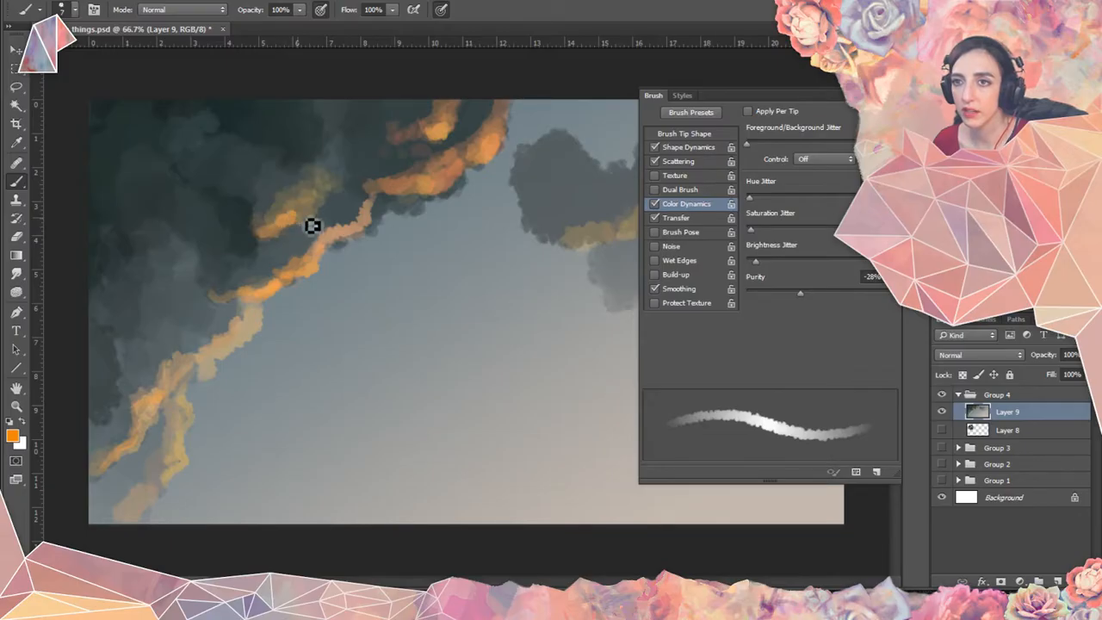
pyautogui.moveTo(312, 226)
pyautogui.mouseDown()
pyautogui.moveTo(315, 203)
pyautogui.moveTo(314, 183)
pyautogui.moveTo(326, 180)
pyautogui.moveTo(278, 220)
pyautogui.moveTo(316, 214)
pyautogui.moveTo(345, 187)
pyautogui.mouseUp()
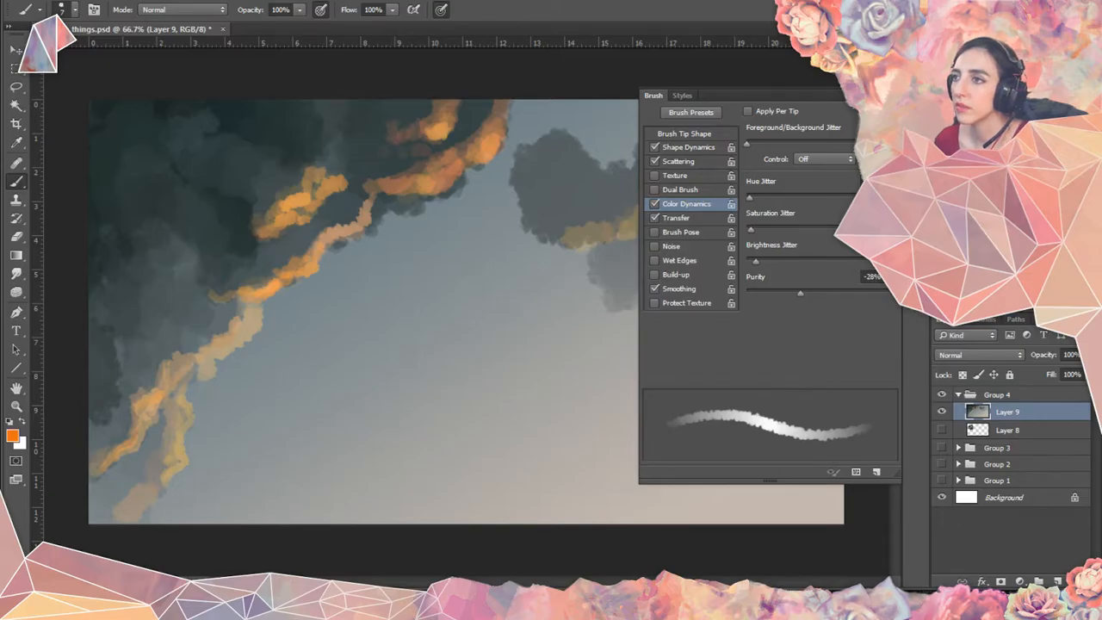
pyautogui.moveTo(344, 177)
pyautogui.mouseDown()
pyautogui.moveTo(365, 195)
pyautogui.moveTo(374, 131)
pyautogui.moveTo(374, 181)
pyautogui.moveTo(358, 175)
pyautogui.moveTo(375, 199)
pyautogui.moveTo(363, 191)
pyautogui.moveTo(344, 236)
pyautogui.moveTo(375, 181)
pyautogui.mouseUp()
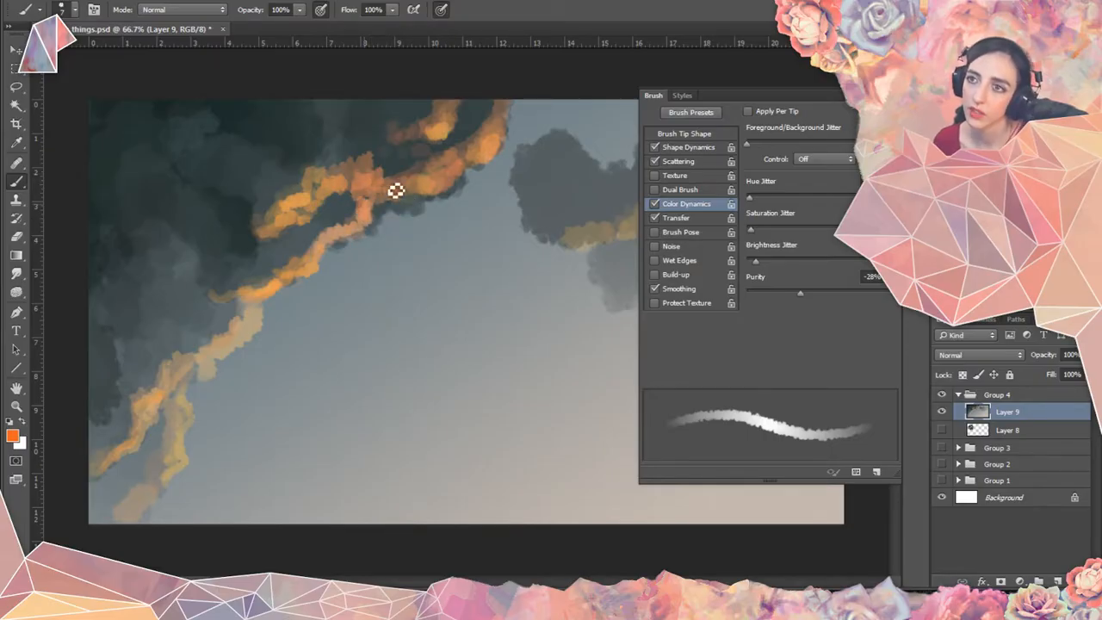
# Sample the dark cloud colour and paint shadow over the lower edge where the orange highlights meet, then close the brush settings.
pyautogui.keyDown('alt'); pyautogui.click(377, 202); pyautogui.keyUp('alt')
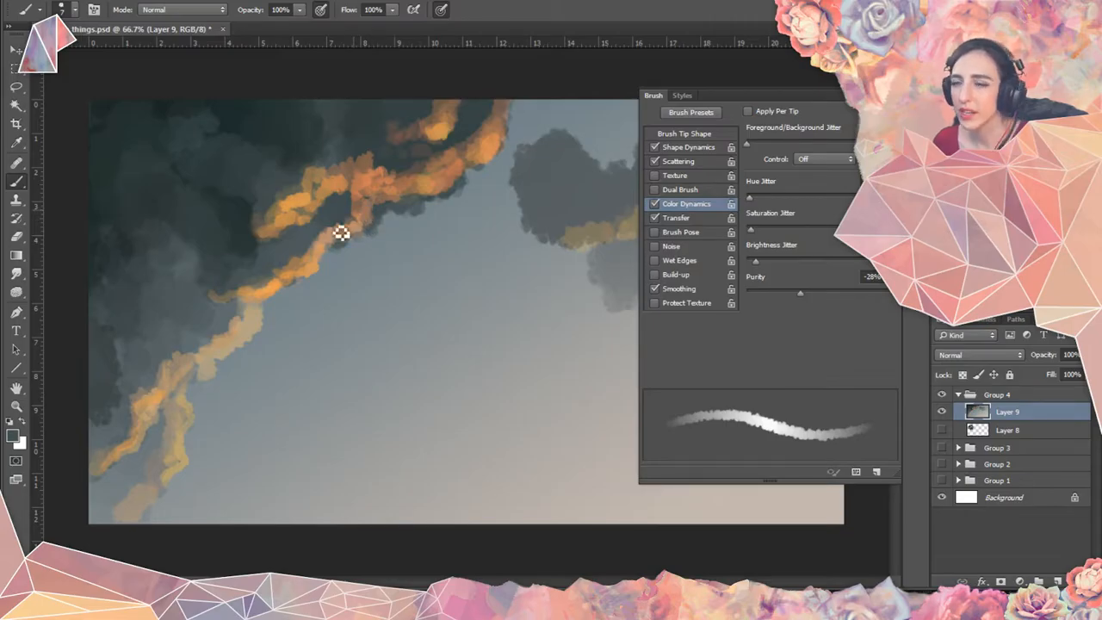
pyautogui.moveTo(346, 237)
pyautogui.mouseDown()
pyautogui.moveTo(322, 250)
pyautogui.moveTo(364, 226)
pyautogui.moveTo(354, 215)
pyautogui.mouseUp()
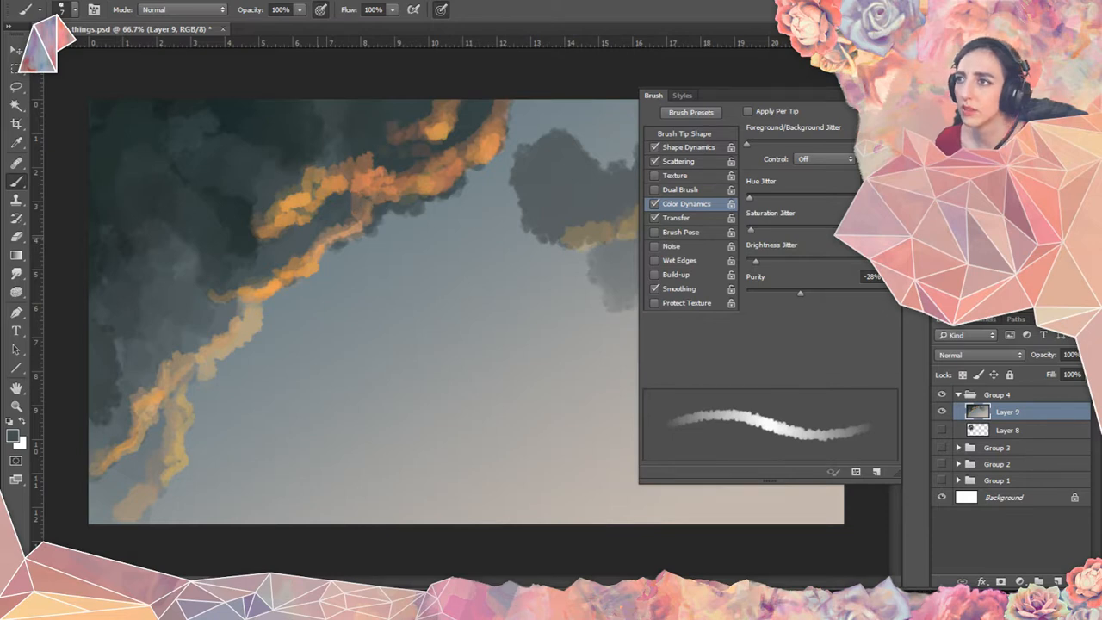
pyautogui.press('F5')
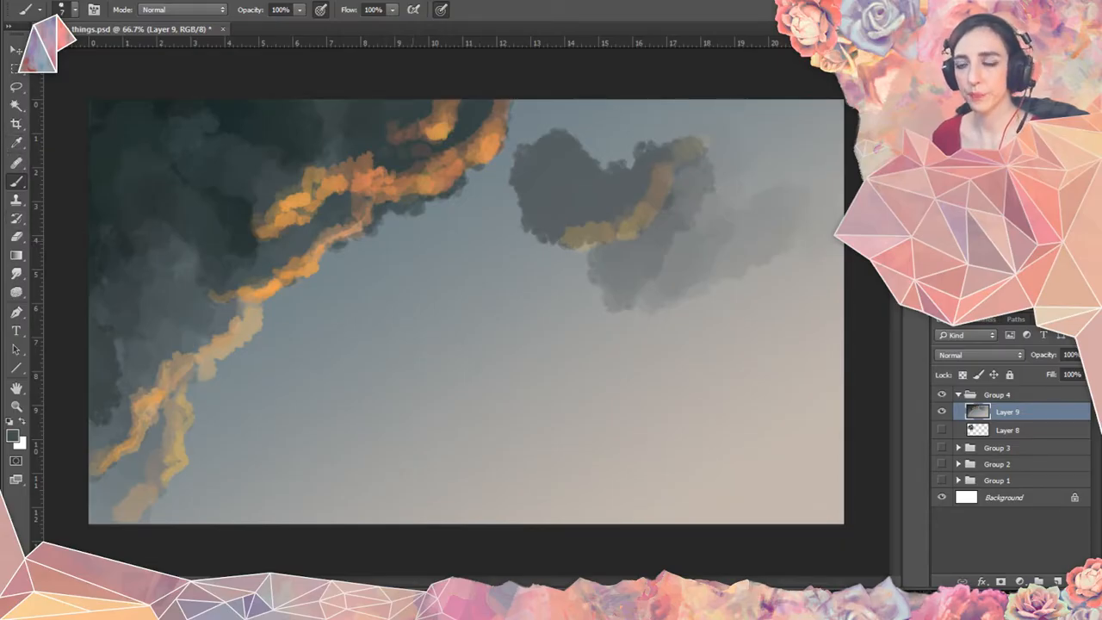
# Sample the blue-grey sky colour and paint it over the small dark cloud and the sky above it, undoing the first stroke.
pyautogui.keyDown('alt'); pyautogui.click(479, 249); pyautogui.keyUp('alt')
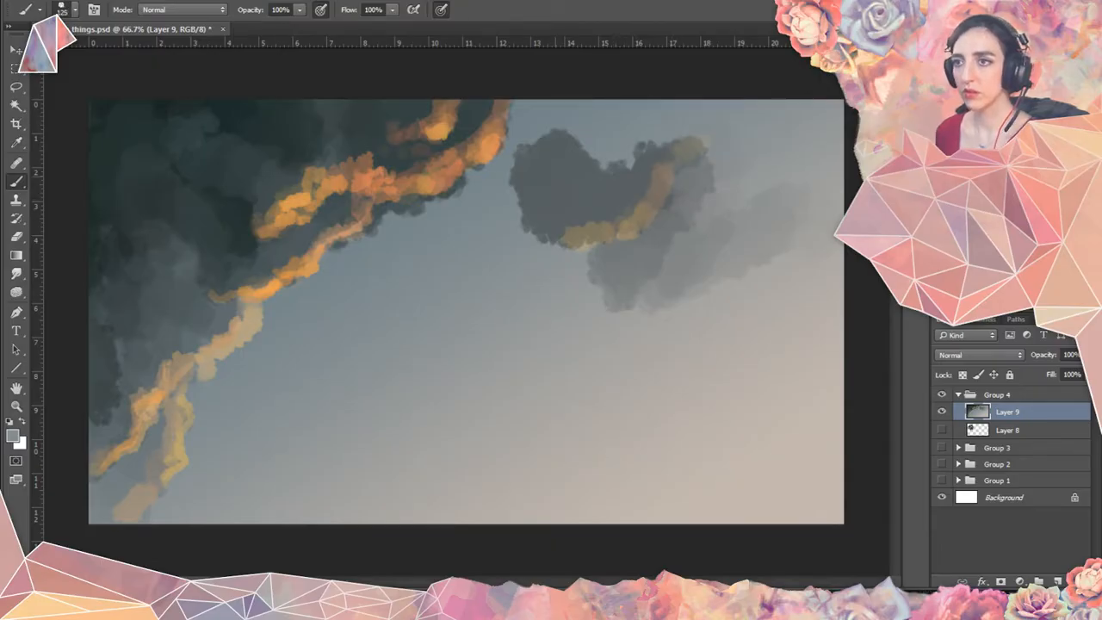
pyautogui.moveTo(516, 172)
pyautogui.mouseDown()
pyautogui.moveTo(551, 228)
pyautogui.moveTo(577, 172)
pyautogui.moveTo(627, 112)
pyautogui.moveTo(652, 164)
pyautogui.moveTo(641, 152)
pyautogui.mouseUp()
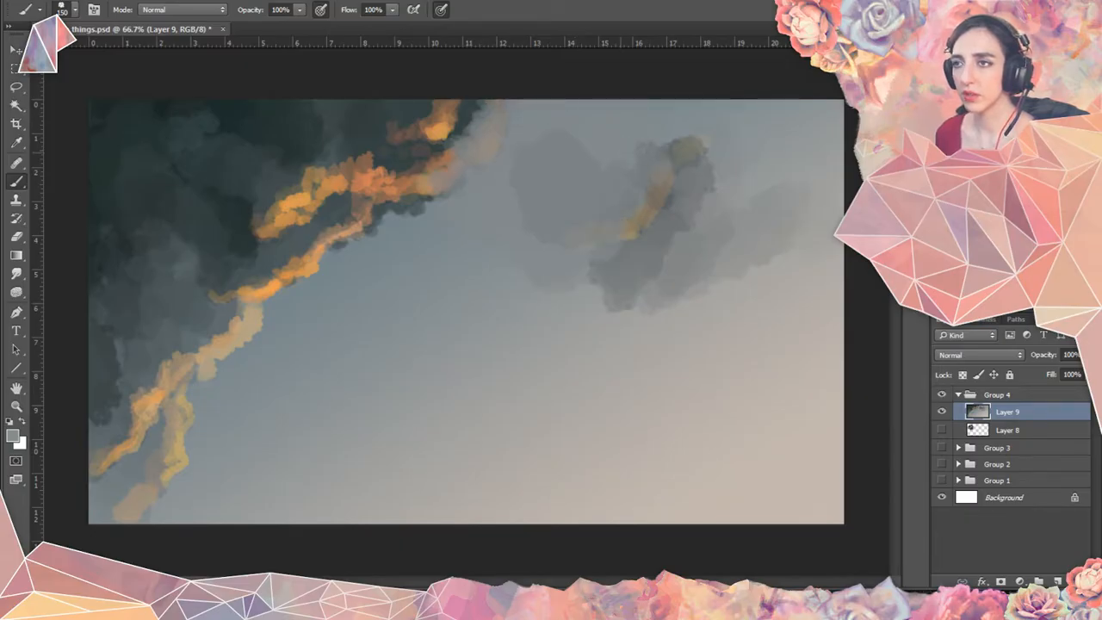
pyautogui.hotkey('ctrl', 'alt', 'z')
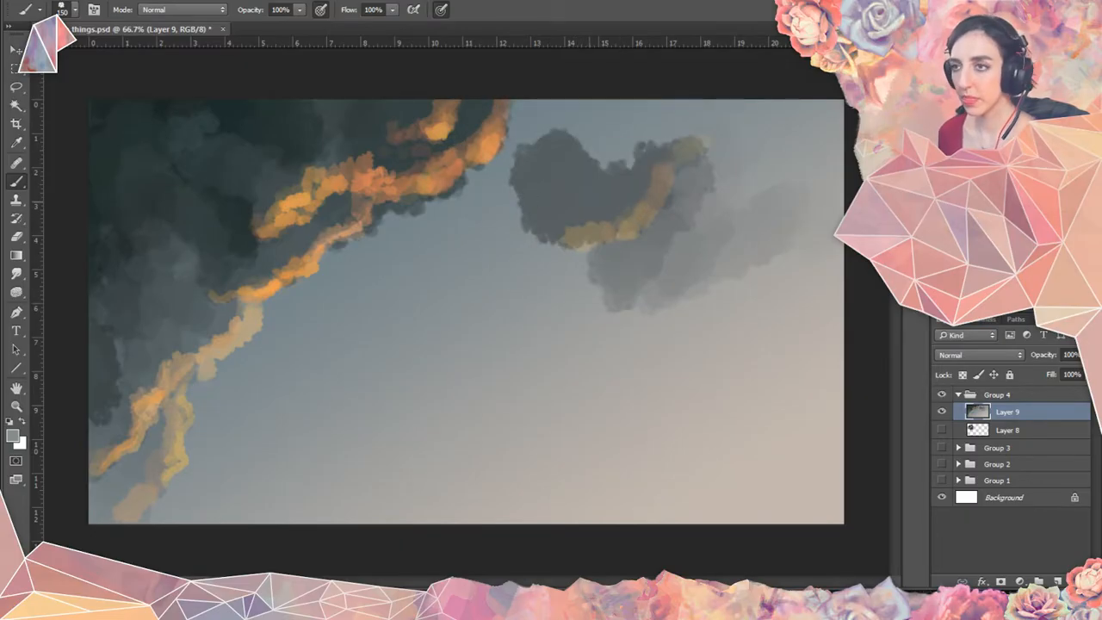
pyautogui.moveTo(552, 211)
pyautogui.mouseDown()
pyautogui.moveTo(542, 231)
pyautogui.moveTo(573, 190)
pyautogui.mouseUp()
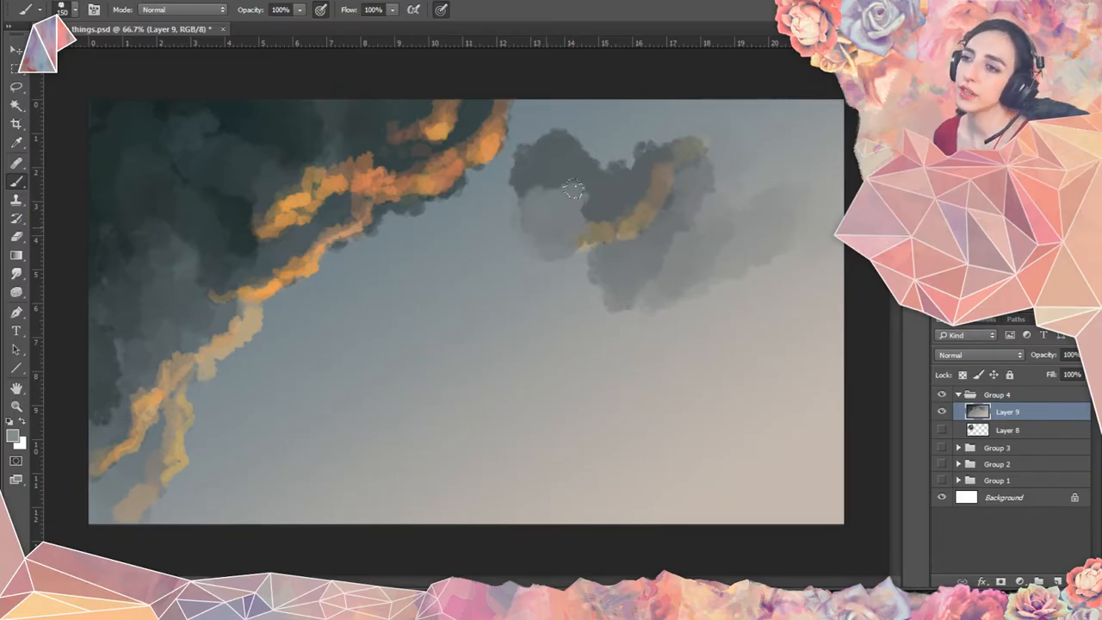
pyautogui.moveTo(582, 143)
pyautogui.mouseDown()
pyautogui.moveTo(660, 148)
pyautogui.moveTo(709, 97)
pyautogui.moveTo(685, 128)
pyautogui.moveTo(744, 93)
pyautogui.moveTo(707, 108)
pyautogui.mouseUp()
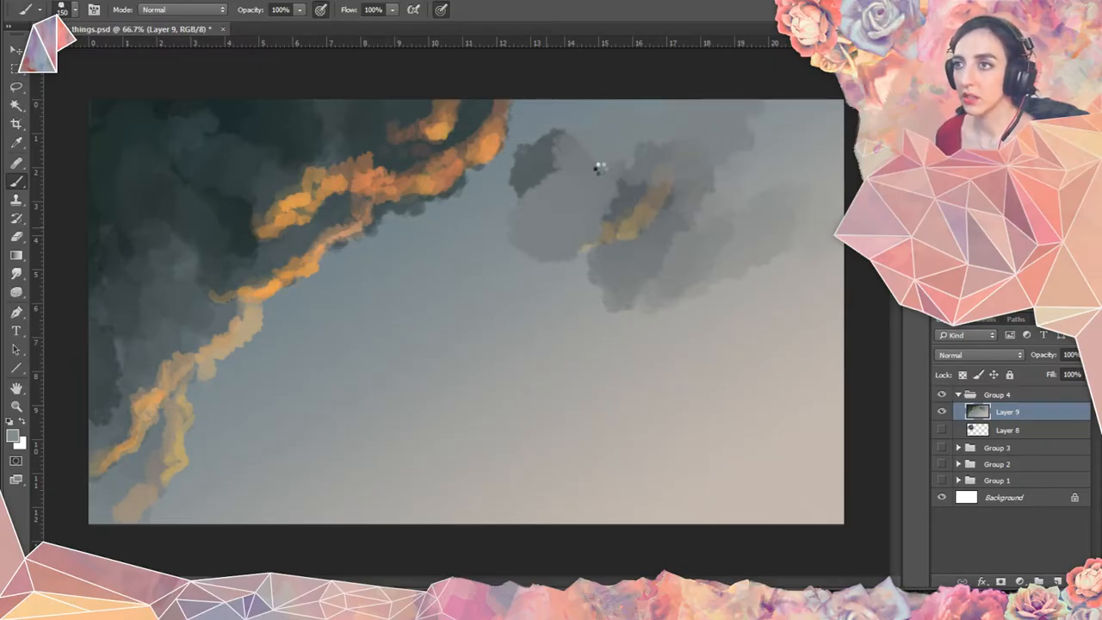
# Try a pale grey patch over the small cloud, undo it, and cover the cloud's remaining orange highlight with grey using a size 60 brush.
pyautogui.moveTo(598, 168)
pyautogui.mouseDown()
pyautogui.moveTo(633, 145)
pyautogui.moveTo(647, 115)
pyautogui.mouseUp()
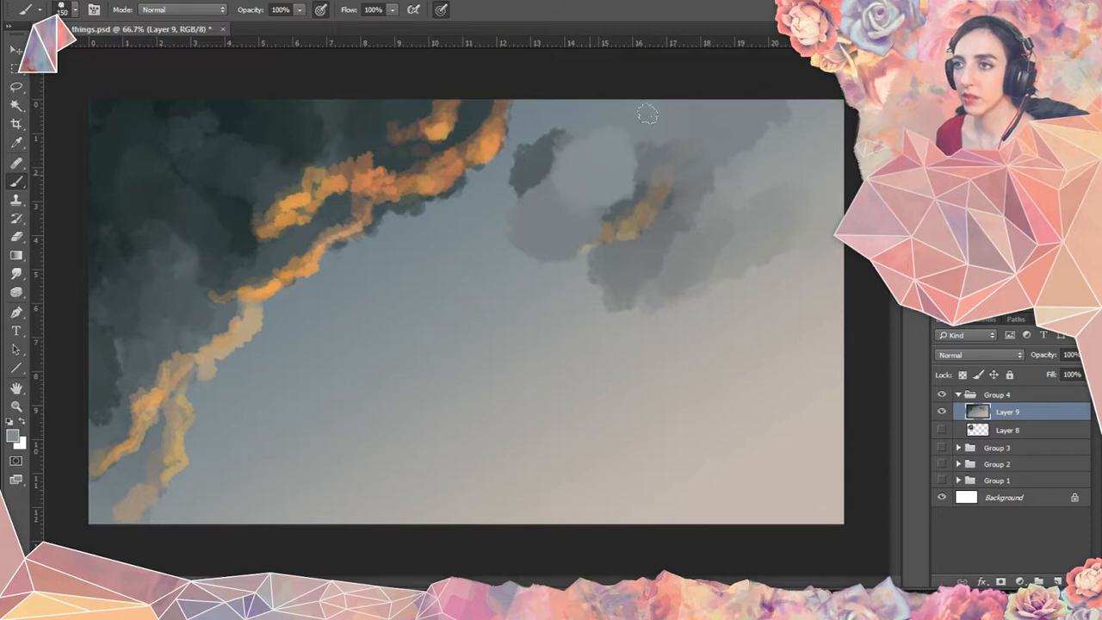
pyautogui.hotkey('ctrl', 'z')
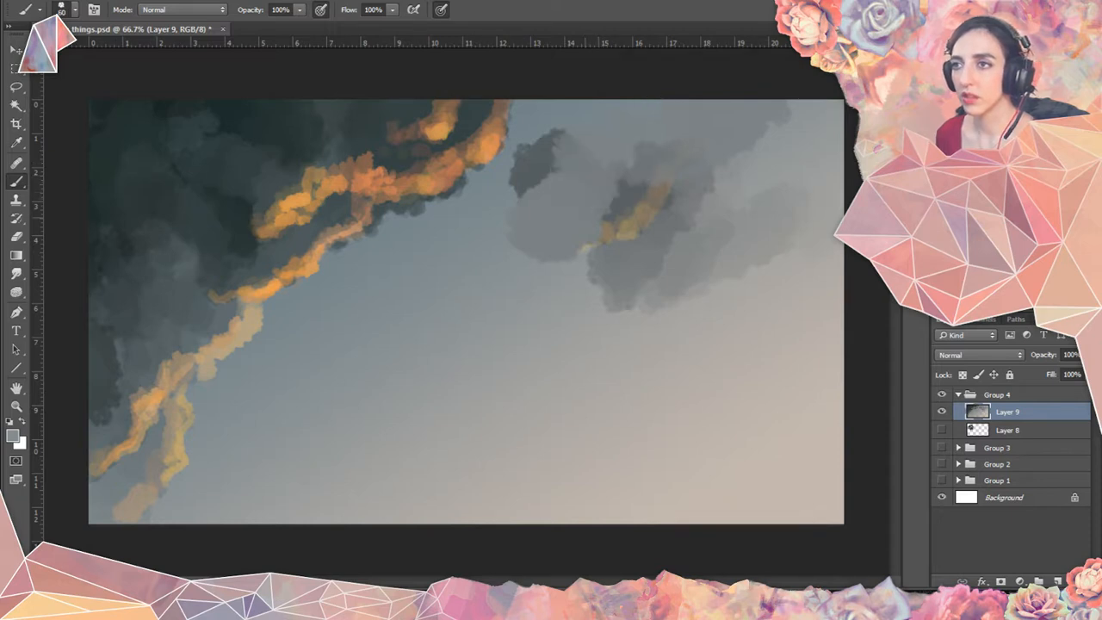
pyautogui.moveTo(588, 183)
pyautogui.mouseDown()
pyautogui.moveTo(608, 162)
pyautogui.moveTo(638, 178)
pyautogui.mouseUp()
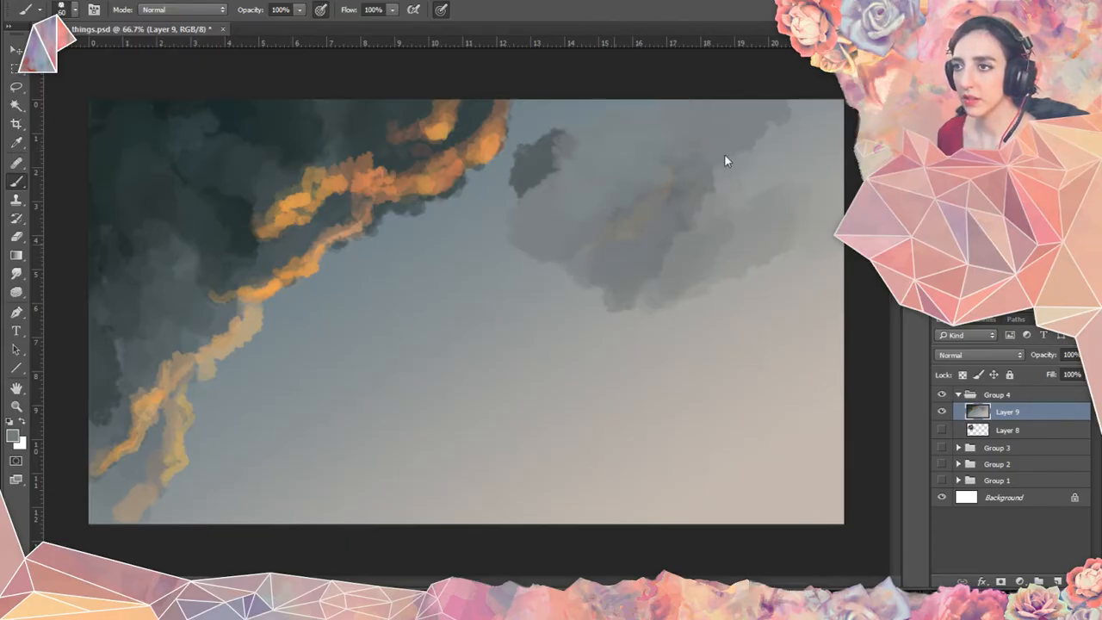
pyautogui.moveTo(623, 223)
pyautogui.mouseDown()
pyautogui.moveTo(663, 203)
pyautogui.moveTo(640, 190)
pyautogui.mouseUp()
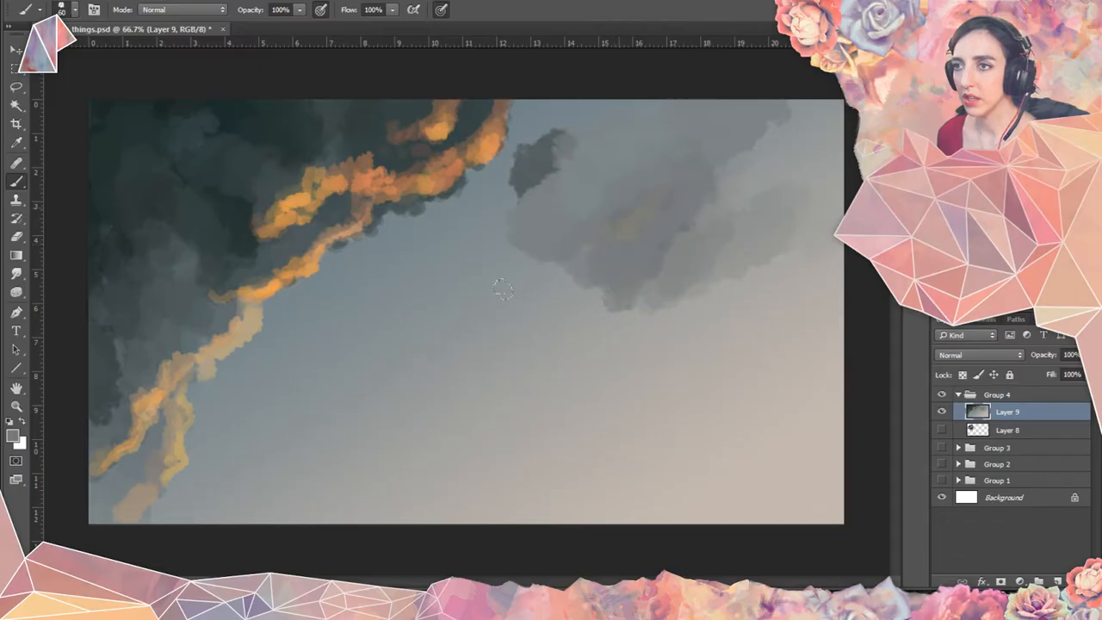
# Paint a diagonal band of grey clouds from below the small cloud down to the canvas's lower-left corner.
pyautogui.moveTo(548, 282); pyautogui.dragTo(370, 404)
pyautogui.moveTo(200, 490)
pyautogui.mouseDown()
pyautogui.moveTo(220, 472)
pyautogui.moveTo(230, 432)
pyautogui.moveTo(274, 434)
pyautogui.mouseUp()
pyautogui.moveTo(343, 377)
pyautogui.mouseDown()
pyautogui.moveTo(245, 442)
pyautogui.moveTo(319, 420)
pyautogui.moveTo(362, 369)
pyautogui.mouseUp()
pyautogui.moveTo(285, 420)
pyautogui.mouseDown()
pyautogui.moveTo(246, 505)
pyautogui.moveTo(303, 475)
pyautogui.moveTo(336, 385)
pyautogui.mouseUp()
# Sample the light blue-grey sky and soften the upper side and underside of the lower-left grey cloud band.
pyautogui.keyDown('alt'); pyautogui.click(348, 456); pyautogui.keyUp('alt')
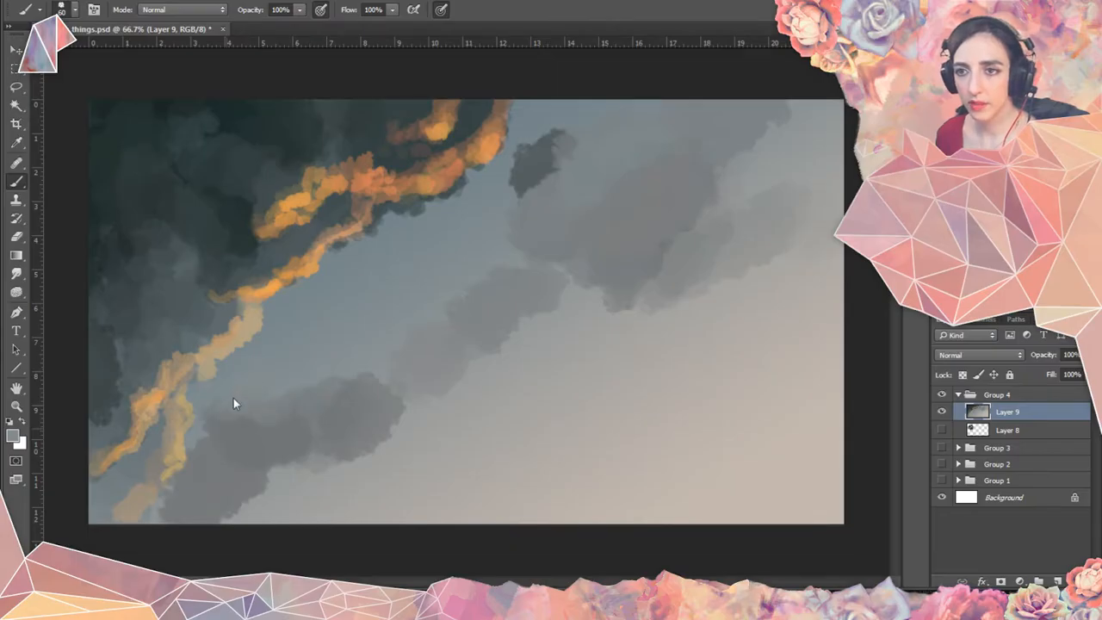
pyautogui.moveTo(209, 456); pyautogui.dragTo(172, 493)
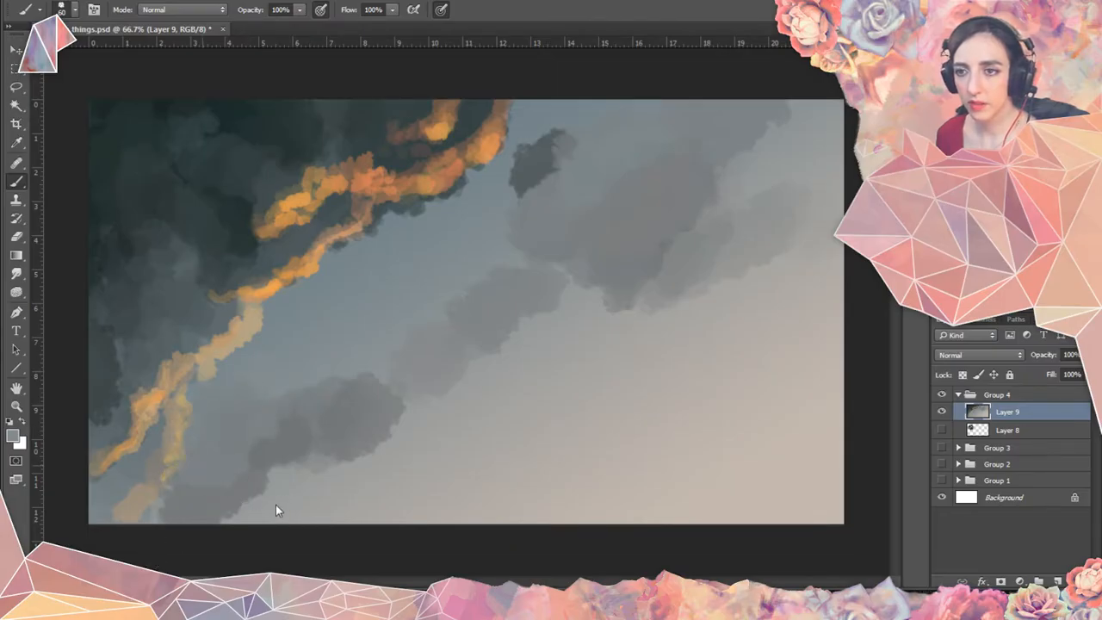
pyautogui.moveTo(276, 510)
pyautogui.mouseDown()
pyautogui.moveTo(327, 500)
pyautogui.moveTo(344, 508)
pyautogui.moveTo(387, 467)
pyautogui.moveTo(365, 516)
pyautogui.moveTo(394, 492)
pyautogui.mouseUp()
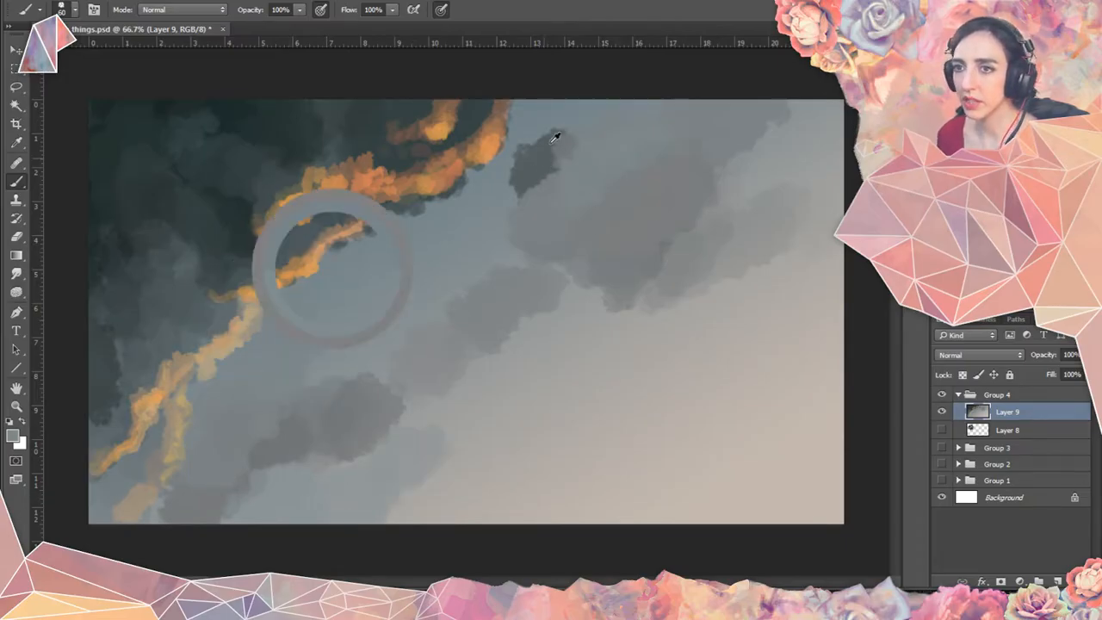
# Soften the large cloud's lower orange rim, and paint blue-grey over the gap beside the grey clouds and the leftover dark patch.
pyautogui.moveTo(325, 246); pyautogui.dragTo(346, 236)
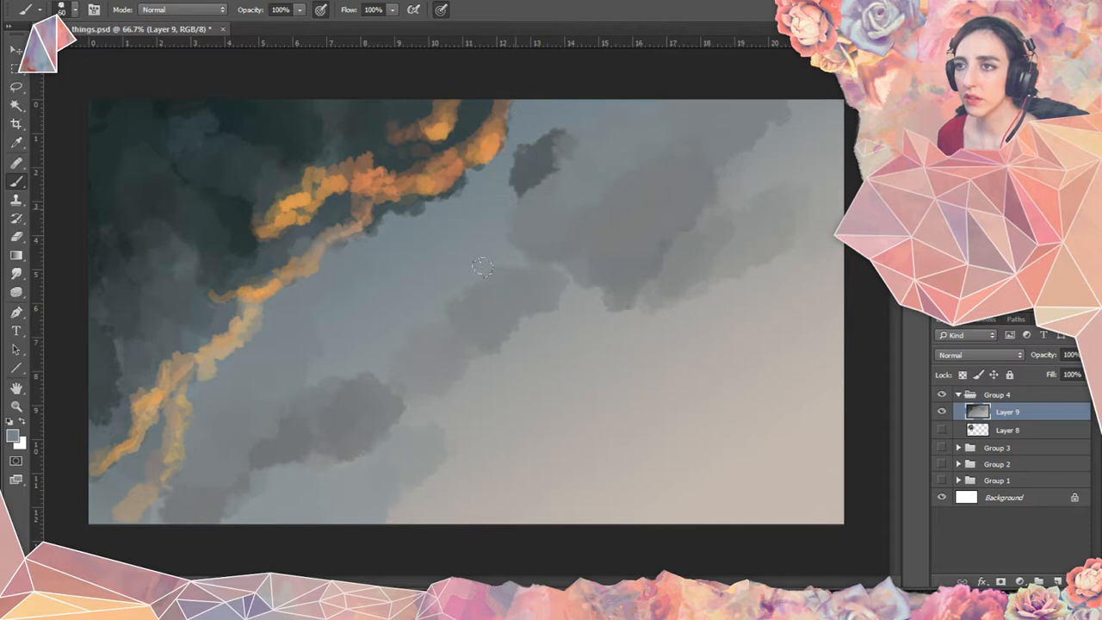
pyautogui.moveTo(517, 186)
pyautogui.mouseDown()
pyautogui.moveTo(501, 233)
pyautogui.moveTo(452, 284)
pyautogui.mouseUp()
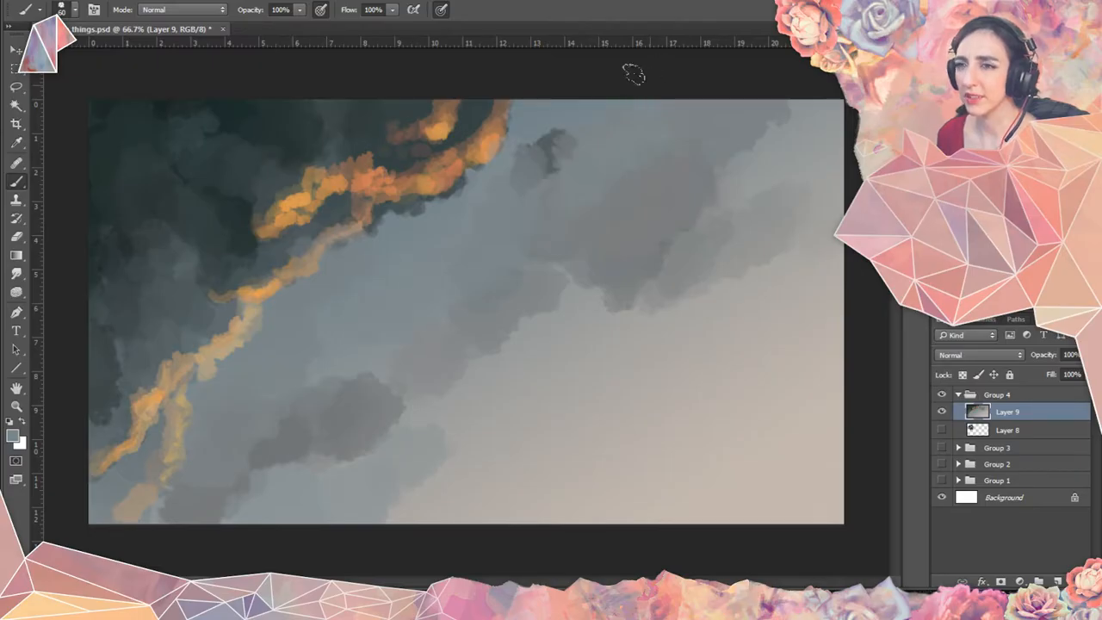
pyautogui.click(556, 139)
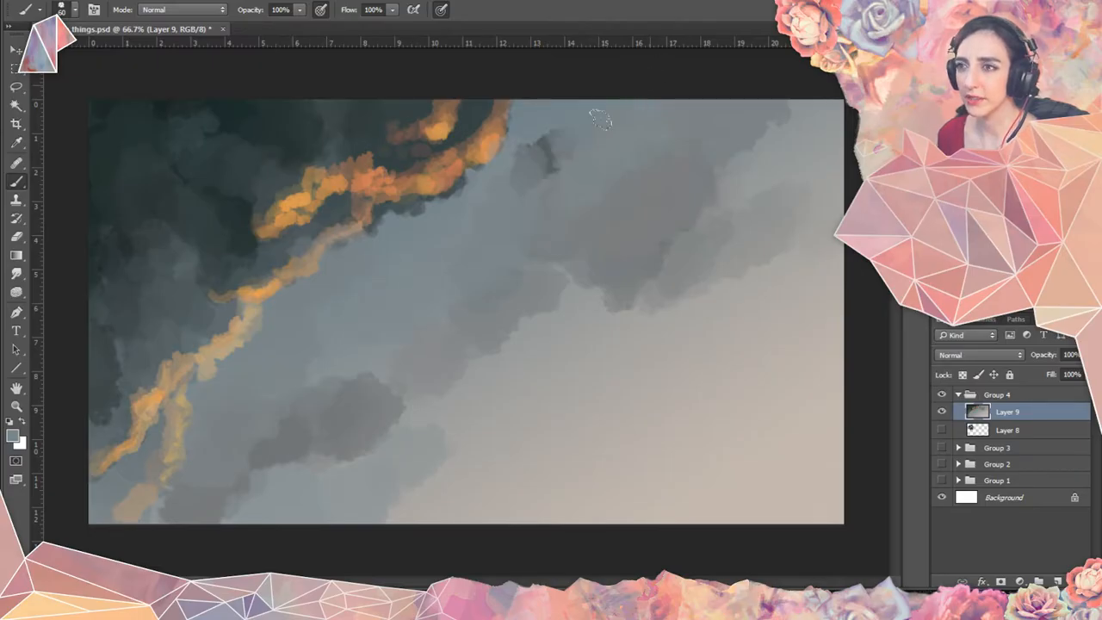
# Sample dark grey and paint darker clouds along the canvas's upper edge and upper middle, undoing a stray stroke near the lower edge.
pyautogui.keyDown('alt'); pyautogui.click(548, 144); pyautogui.keyUp('alt')
pyautogui.moveTo(536, 146)
pyautogui.mouseDown()
pyautogui.moveTo(669, 90)
pyautogui.moveTo(698, 117)
pyautogui.moveTo(631, 112)
pyautogui.moveTo(620, 133)
pyautogui.moveTo(731, 79)
pyautogui.moveTo(750, 52)
pyautogui.moveTo(740, 114)
pyautogui.mouseUp()
pyautogui.moveTo(497, 205)
pyautogui.mouseDown()
pyautogui.moveTo(533, 185)
pyautogui.moveTo(509, 181)
pyautogui.mouseUp()
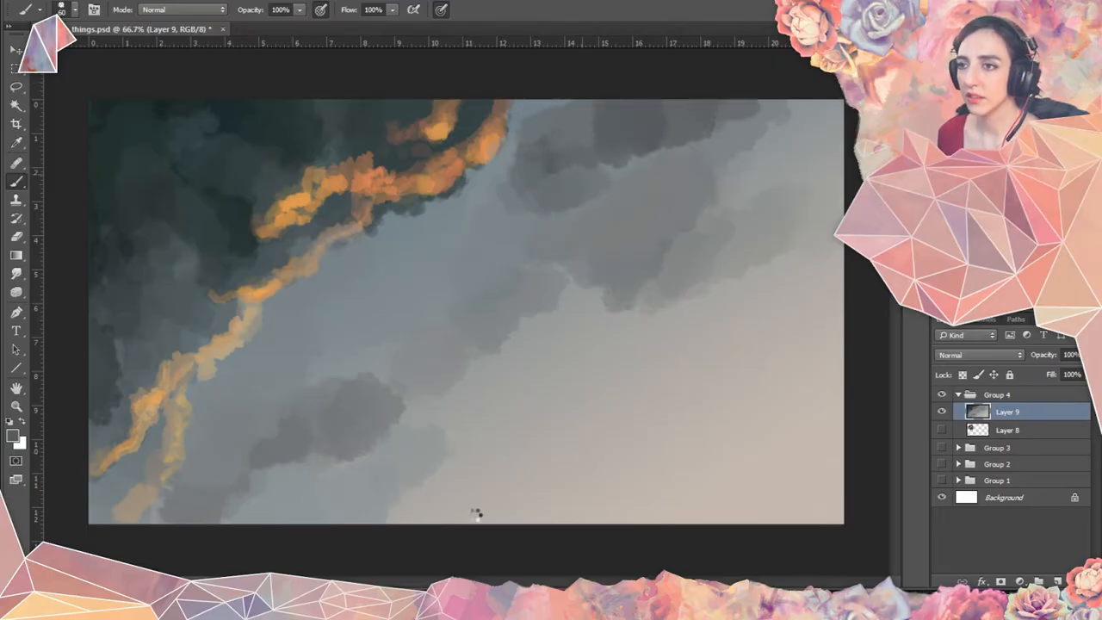
pyautogui.moveTo(453, 507); pyautogui.dragTo(472, 499)
pyautogui.hotkey('ctrl', 'z')
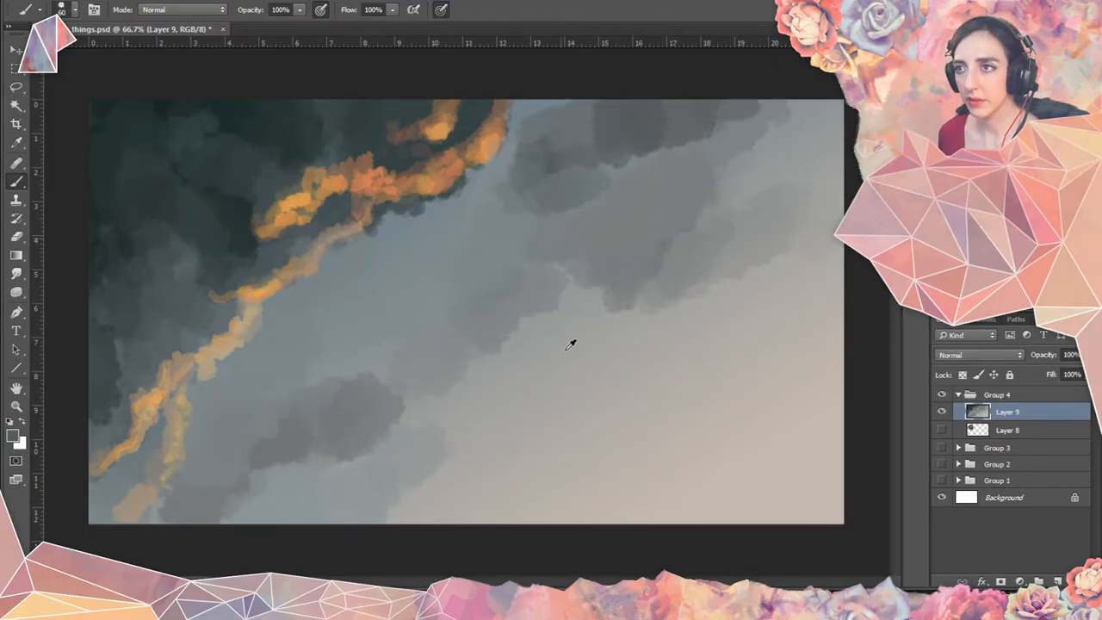
# Blend sampled blue-grey over the dark upper clouds and soften the pale lower-right sky, trying and undoing a dark cloud there.
pyautogui.keyDown('alt'); pyautogui.click(490, 227); pyautogui.keyUp('alt')
pyautogui.moveTo(564, 166)
pyautogui.mouseDown()
pyautogui.moveTo(637, 153)
pyautogui.moveTo(645, 139)
pyautogui.moveTo(656, 140)
pyautogui.moveTo(619, 153)
pyautogui.moveTo(733, 148)
pyautogui.mouseUp()
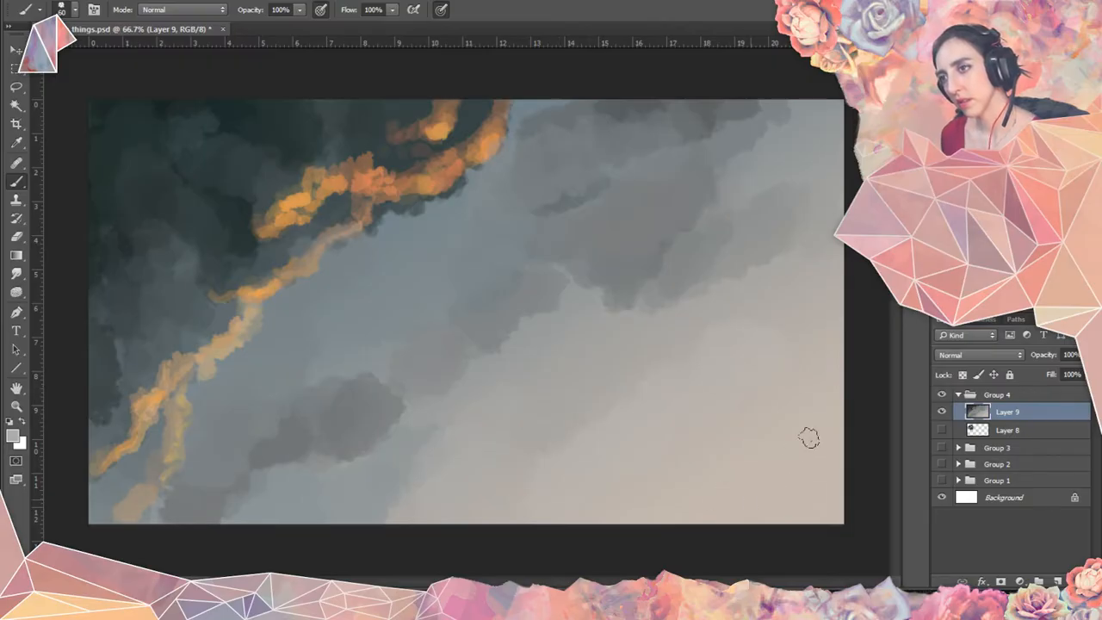
pyautogui.moveTo(716, 497); pyautogui.dragTo(846, 413)
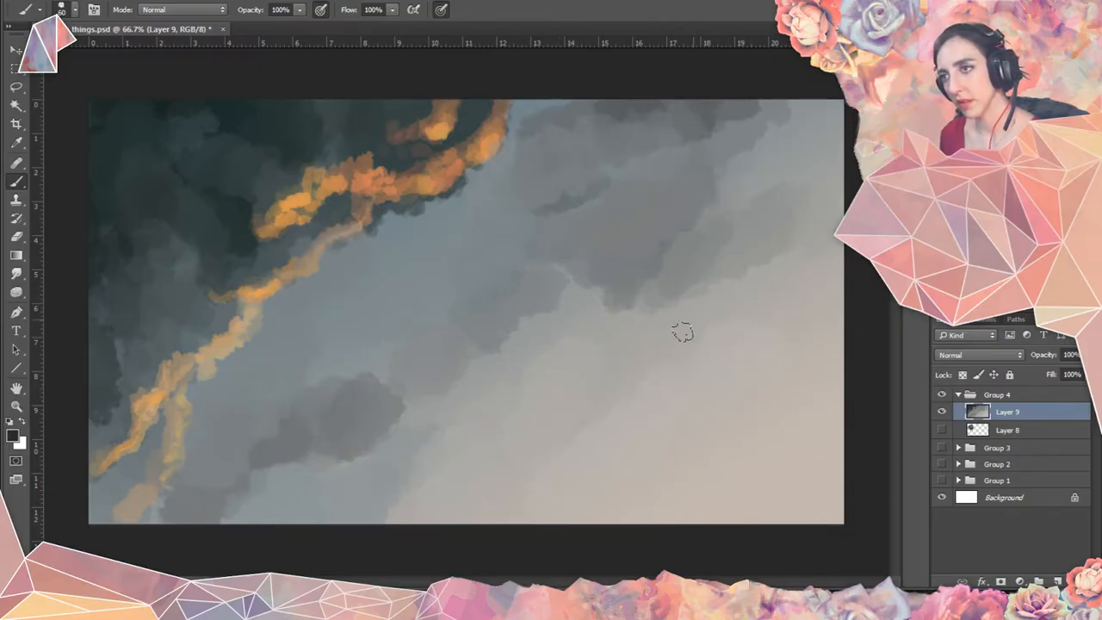
pyautogui.moveTo(681, 327)
pyautogui.mouseDown()
pyautogui.moveTo(603, 394)
pyautogui.moveTo(705, 306)
pyautogui.mouseUp()
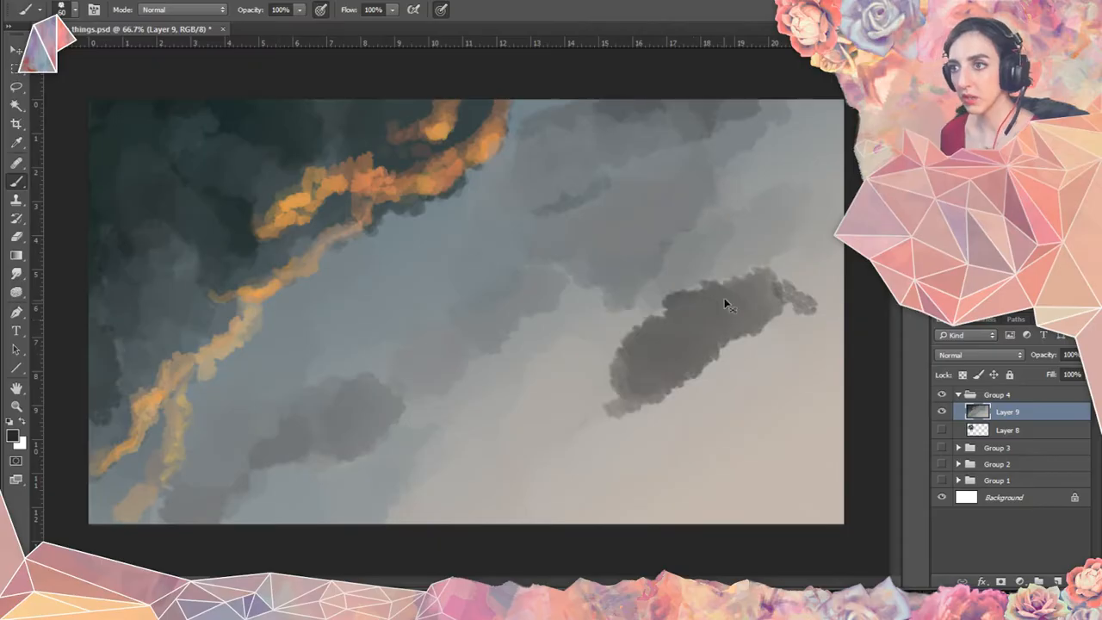
pyautogui.hotkey('ctrl', 'z')
# Paint soft bands in sampled light sky tones down the canvas's right side, undoing one stroke, and save the document.
pyautogui.keyDown('alt'); pyautogui.click(800, 297); pyautogui.keyUp('alt')
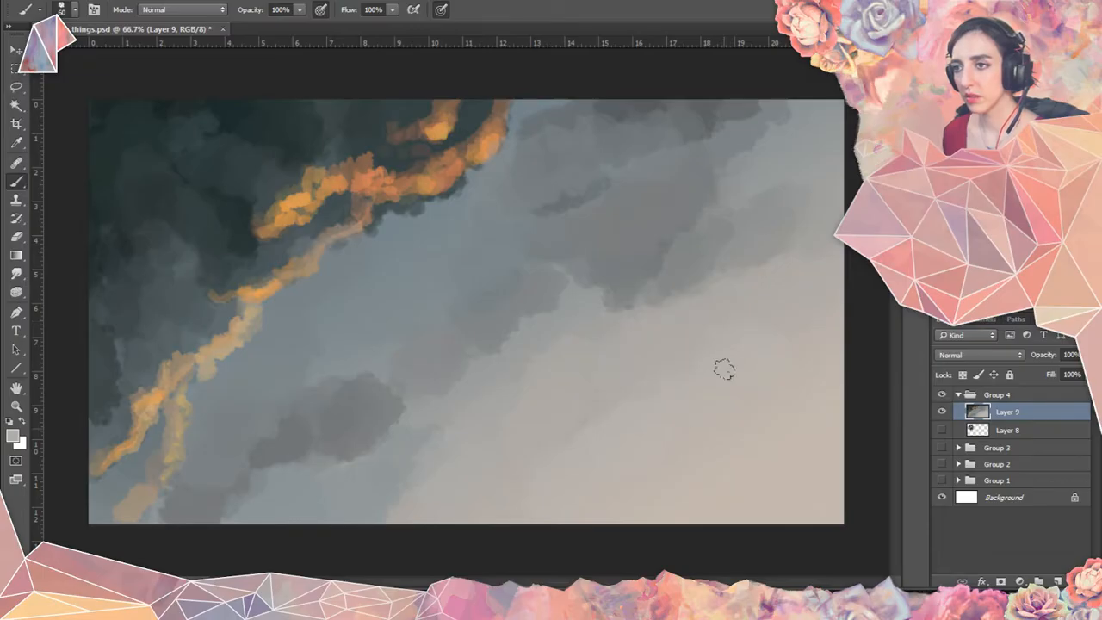
pyautogui.keyDown('alt'); pyautogui.click(827, 205); pyautogui.keyUp('alt')
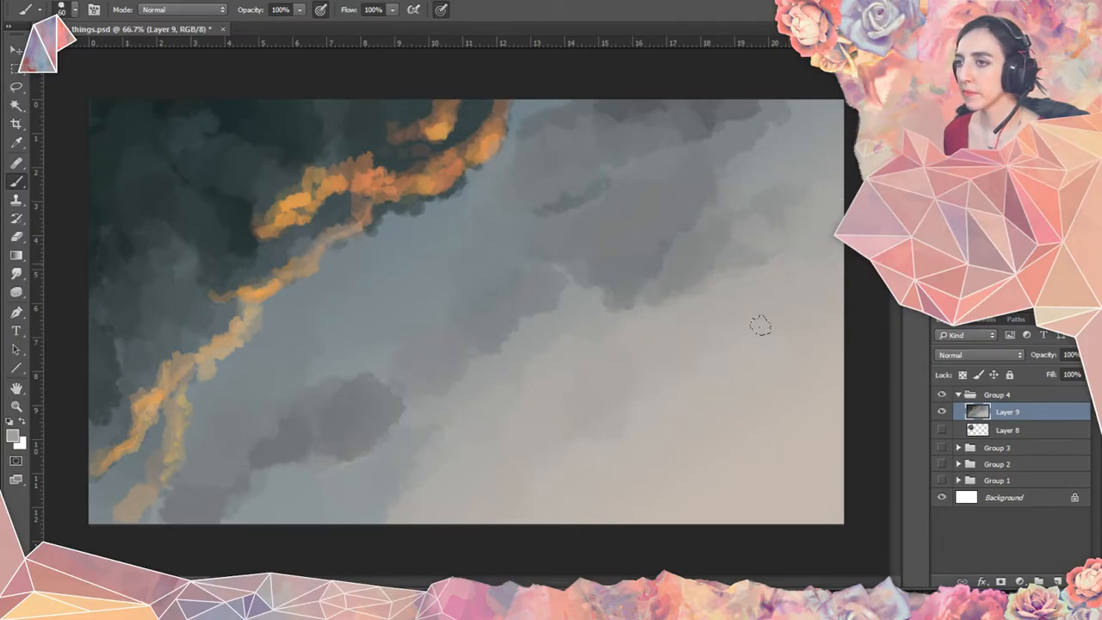
pyautogui.keyDown('alt'); pyautogui.click(809, 161); pyautogui.keyUp('alt')
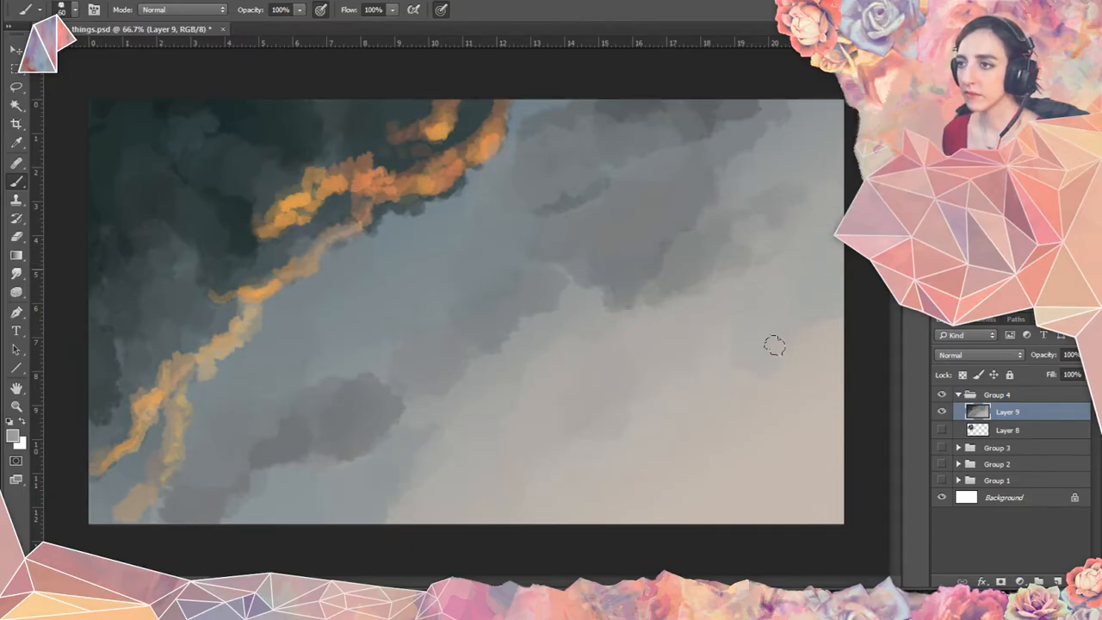
pyautogui.moveTo(774, 346); pyautogui.dragTo(725, 393)
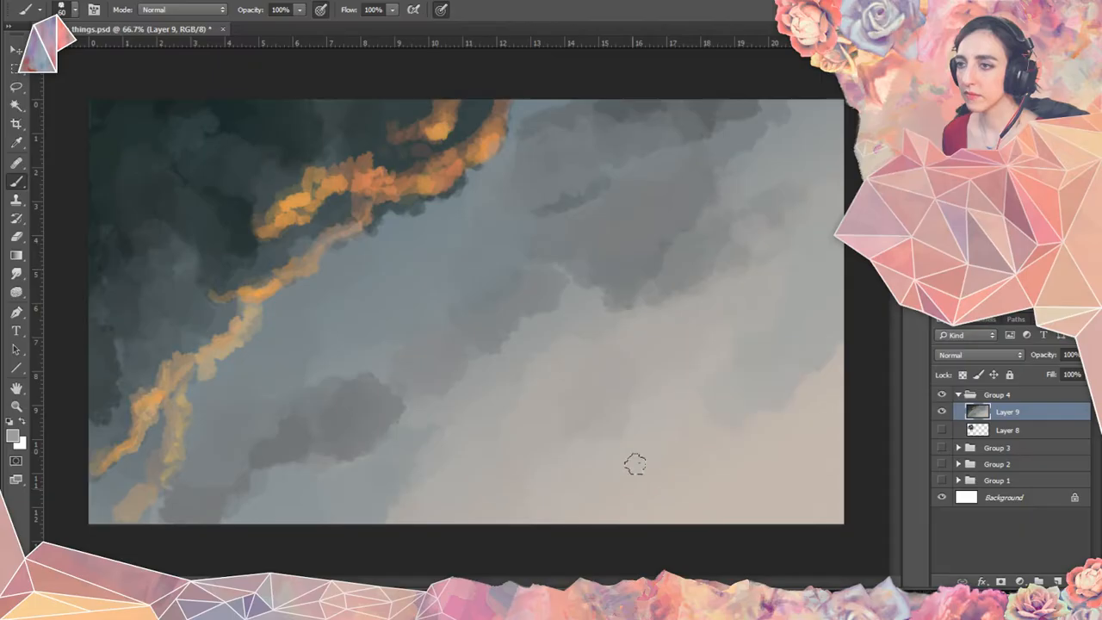
pyautogui.moveTo(705, 426)
pyautogui.mouseDown()
pyautogui.moveTo(635, 504)
pyautogui.moveTo(668, 452)
pyautogui.moveTo(638, 458)
pyautogui.moveTo(677, 397)
pyautogui.moveTo(725, 338)
pyautogui.moveTo(746, 351)
pyautogui.moveTo(735, 383)
pyautogui.mouseUp()
pyautogui.hotkey('ctrl', 'z')
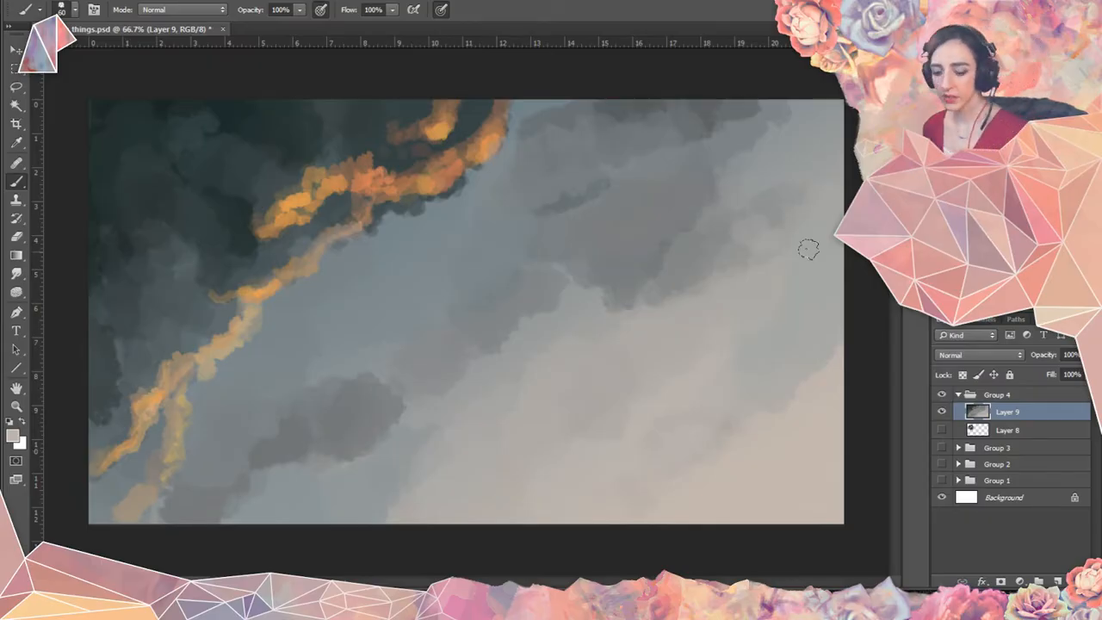
pyautogui.hotkey('ctrl', 's')
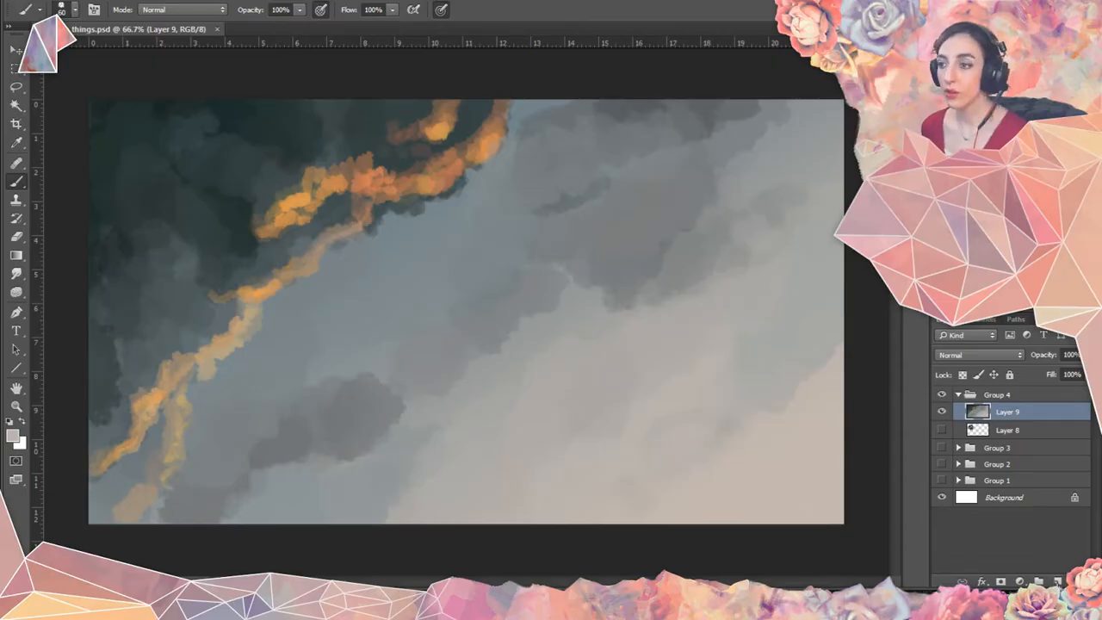
# Add a new layer and paint saturated orange over the two lower-left highlight branches, redoing the first duller stroke.
pyautogui.click(1058, 582)
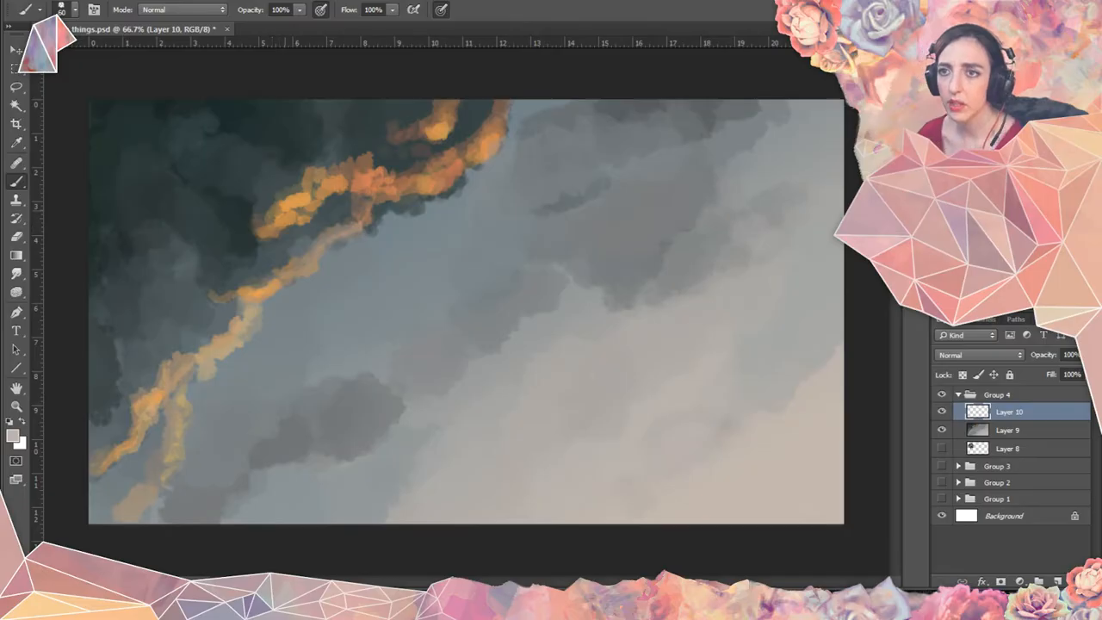
pyautogui.keyDown('alt'); pyautogui.click(362, 177); pyautogui.keyUp('alt')
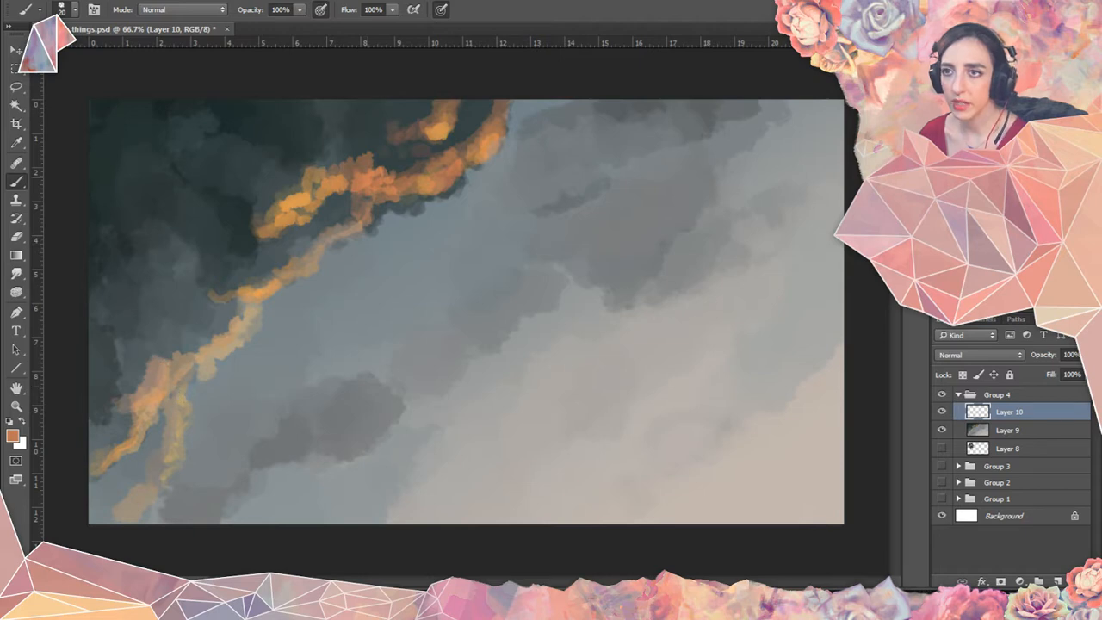
pyautogui.moveTo(125, 405); pyautogui.dragTo(163, 389)
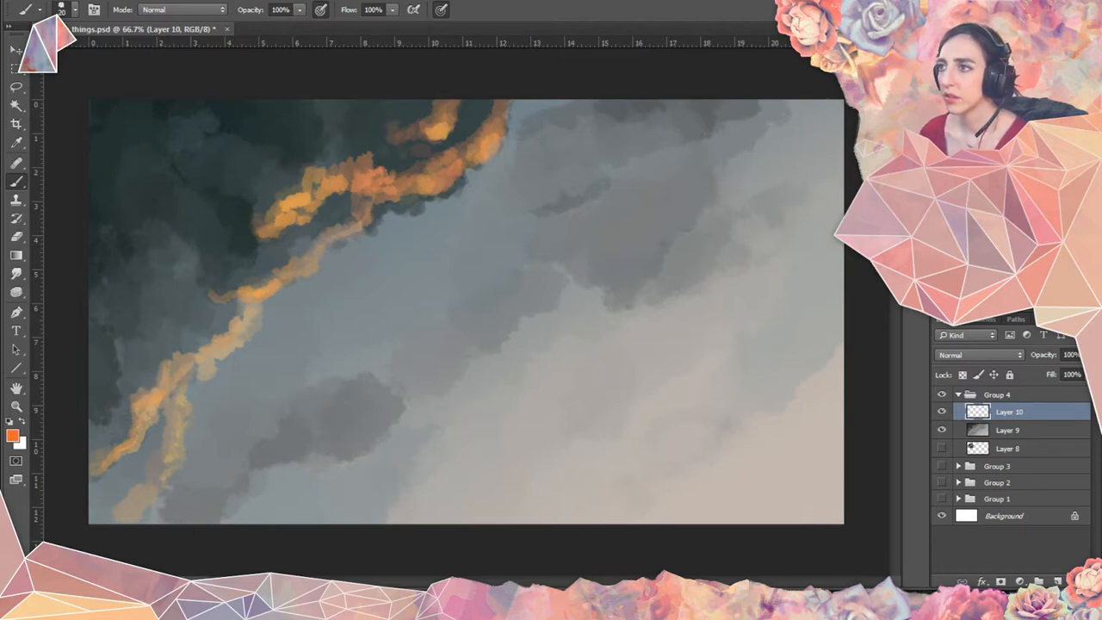
pyautogui.moveTo(137, 406)
pyautogui.mouseDown()
pyautogui.moveTo(174, 359)
pyautogui.moveTo(215, 353)
pyautogui.mouseUp()
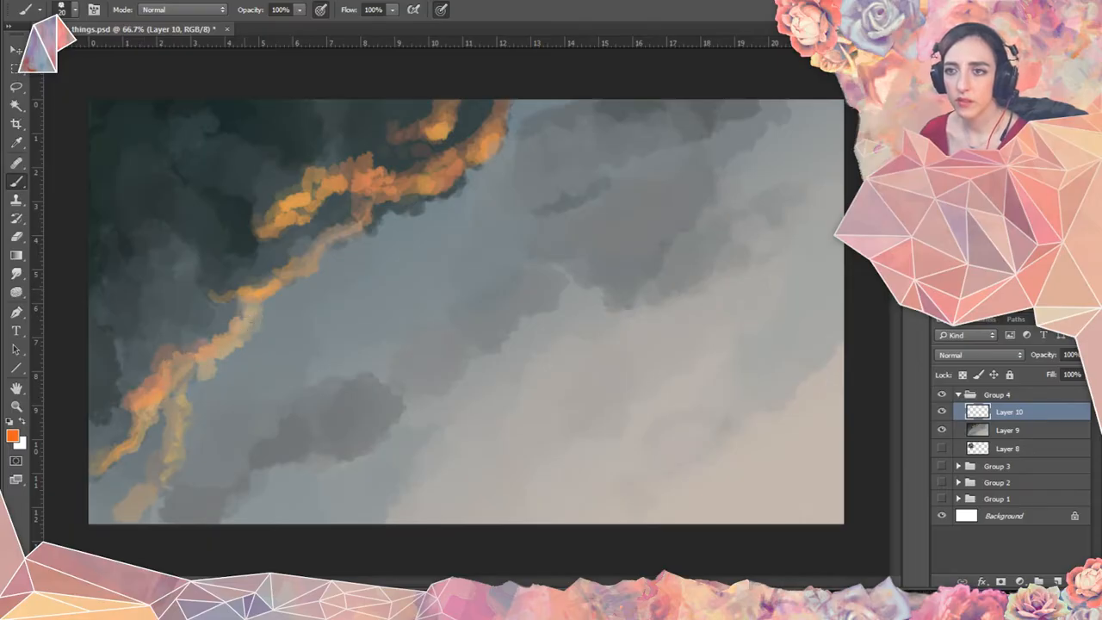
pyautogui.moveTo(158, 494); pyautogui.dragTo(123, 524)
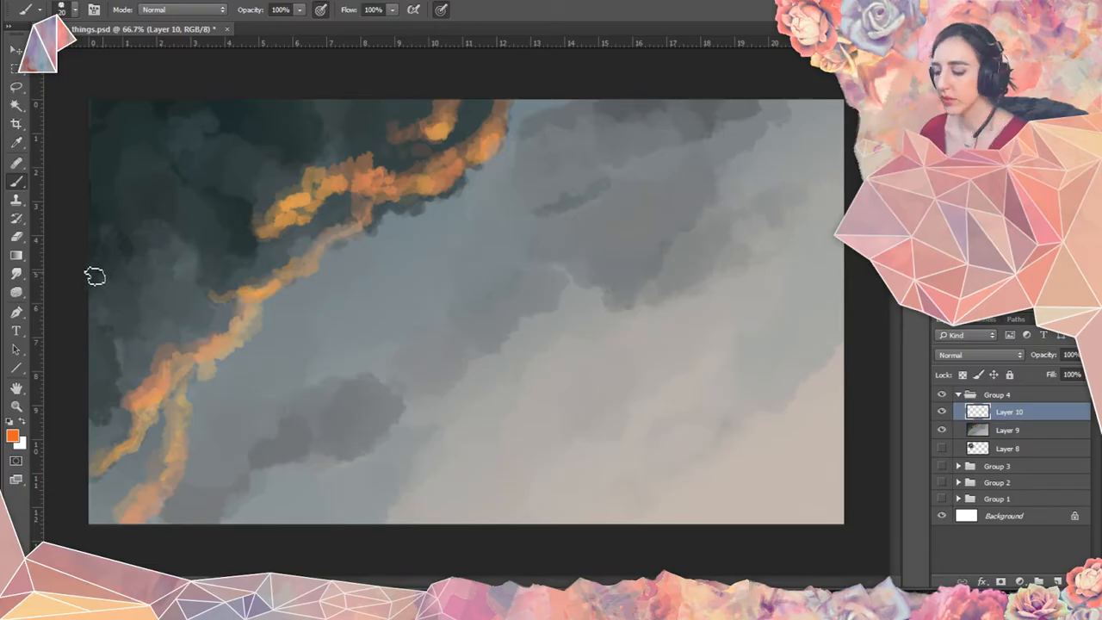
# Enlarge the brush and paint soft orange patches inside the large dark cloud and along its upper highlight fold.
pyautogui.press(']')
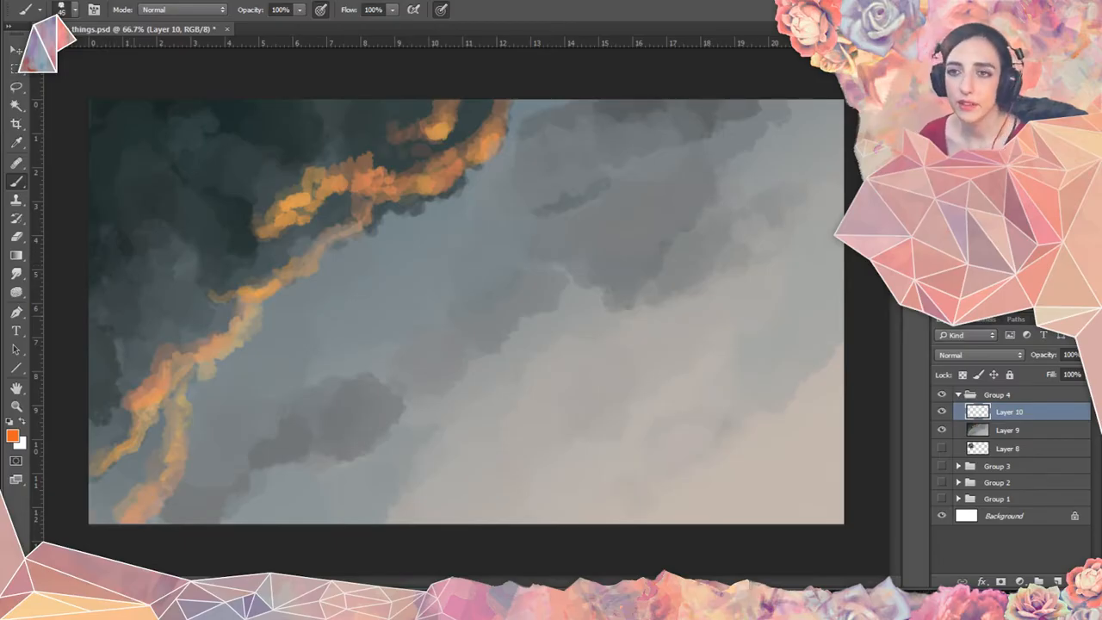
pyautogui.moveTo(139, 315)
pyautogui.mouseDown()
pyautogui.moveTo(143, 290)
pyautogui.moveTo(179, 258)
pyautogui.mouseUp()
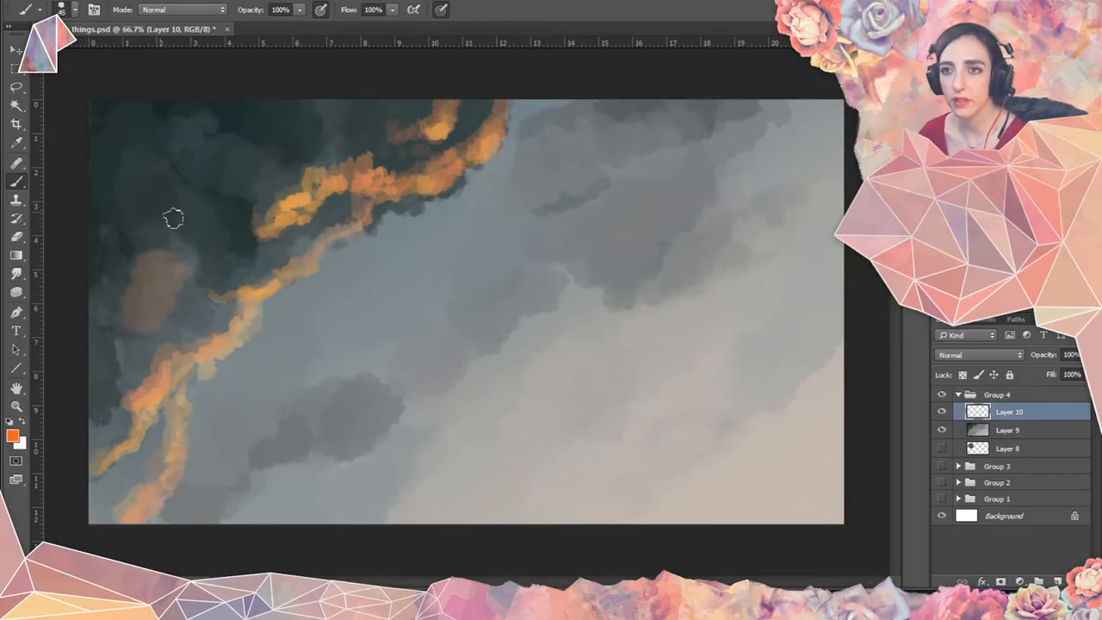
pyautogui.moveTo(173, 217)
pyautogui.mouseDown()
pyautogui.moveTo(132, 187)
pyautogui.moveTo(138, 224)
pyautogui.mouseUp()
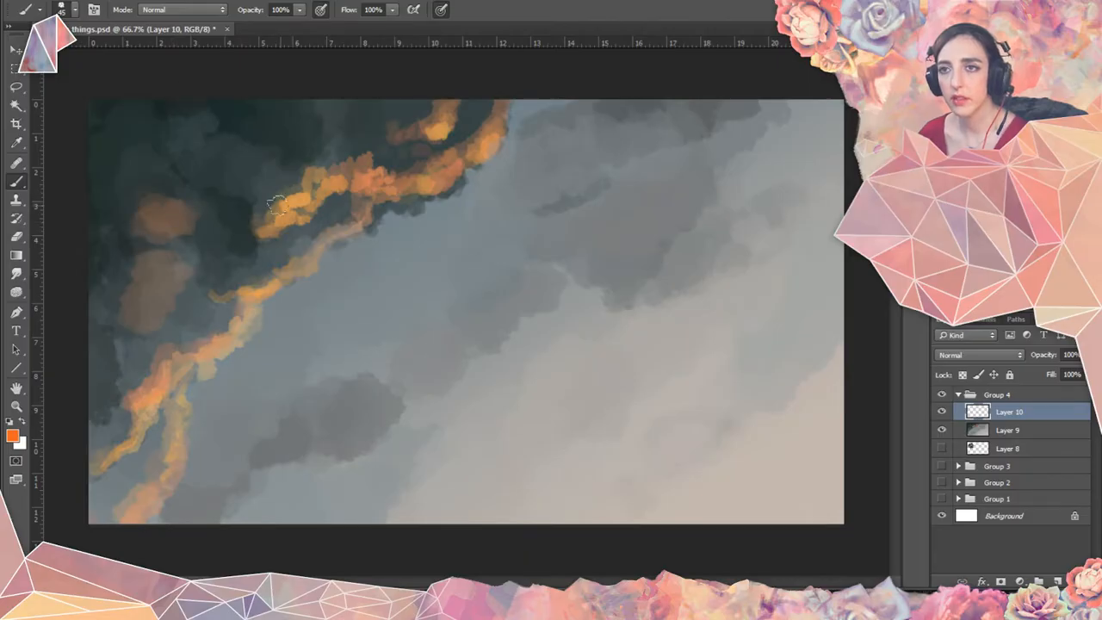
pyautogui.moveTo(276, 204)
pyautogui.mouseDown()
pyautogui.moveTo(350, 152)
pyautogui.moveTo(393, 167)
pyautogui.moveTo(361, 154)
pyautogui.moveTo(416, 159)
pyautogui.mouseUp()
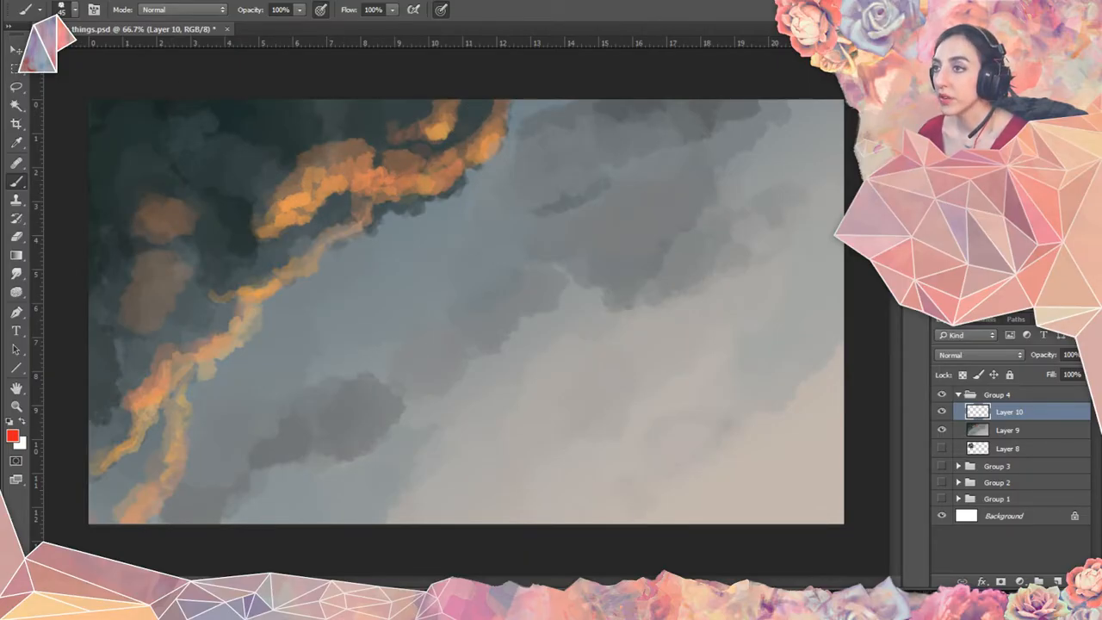
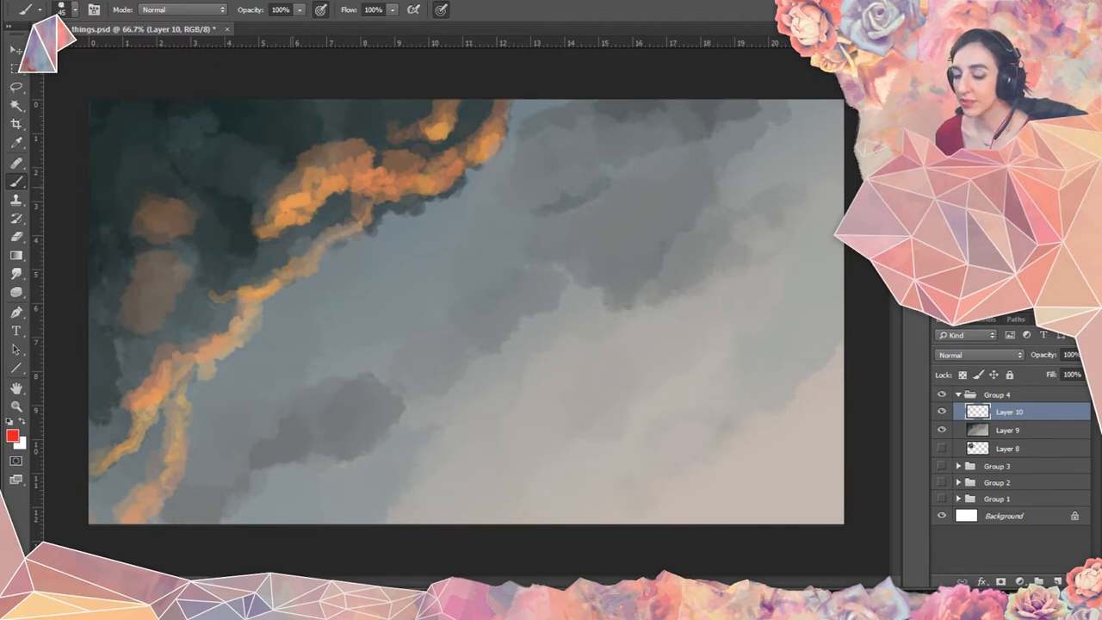
# Try a red patch inside the dark cloud, undo the last stroke, and set the foreground colour to orange #ff5400.
pyautogui.moveTo(106, 295)
pyautogui.mouseDown()
pyautogui.moveTo(128, 329)
pyautogui.moveTo(130, 296)
pyautogui.moveTo(152, 266)
pyautogui.moveTo(192, 276)
pyautogui.moveTo(212, 264)
pyautogui.moveTo(206, 233)
pyautogui.moveTo(192, 270)
pyautogui.moveTo(233, 251)
pyautogui.moveTo(226, 268)
pyautogui.mouseUp()
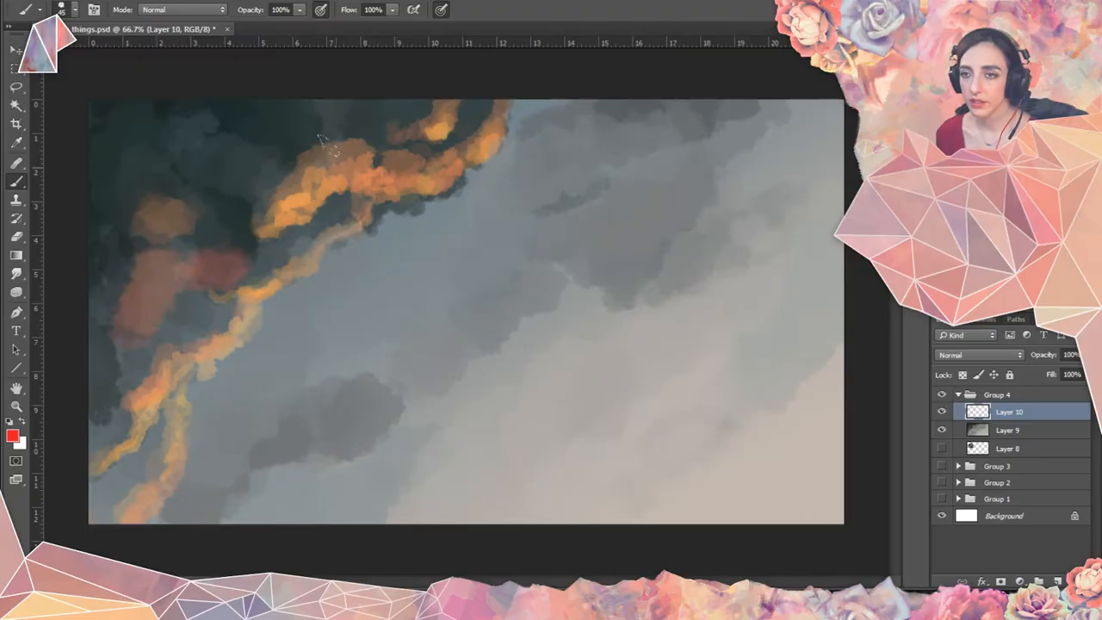
pyautogui.hotkey('ctrl', 'z')
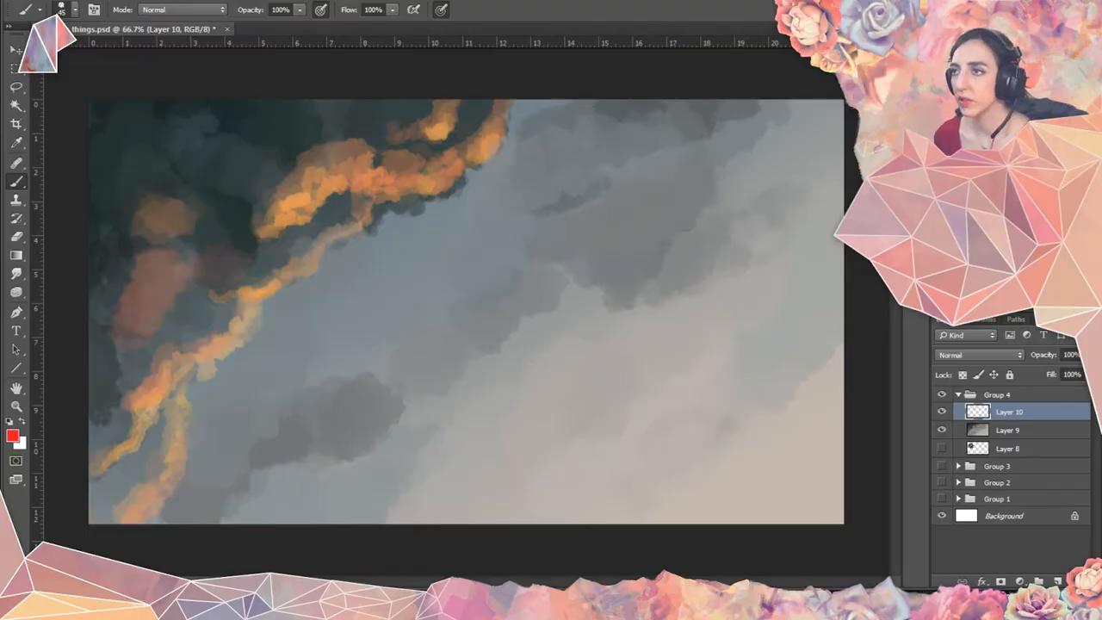
pyautogui.click(15, 436)
pyautogui.moveTo(807, 321); pyautogui.dragTo(814, 334)
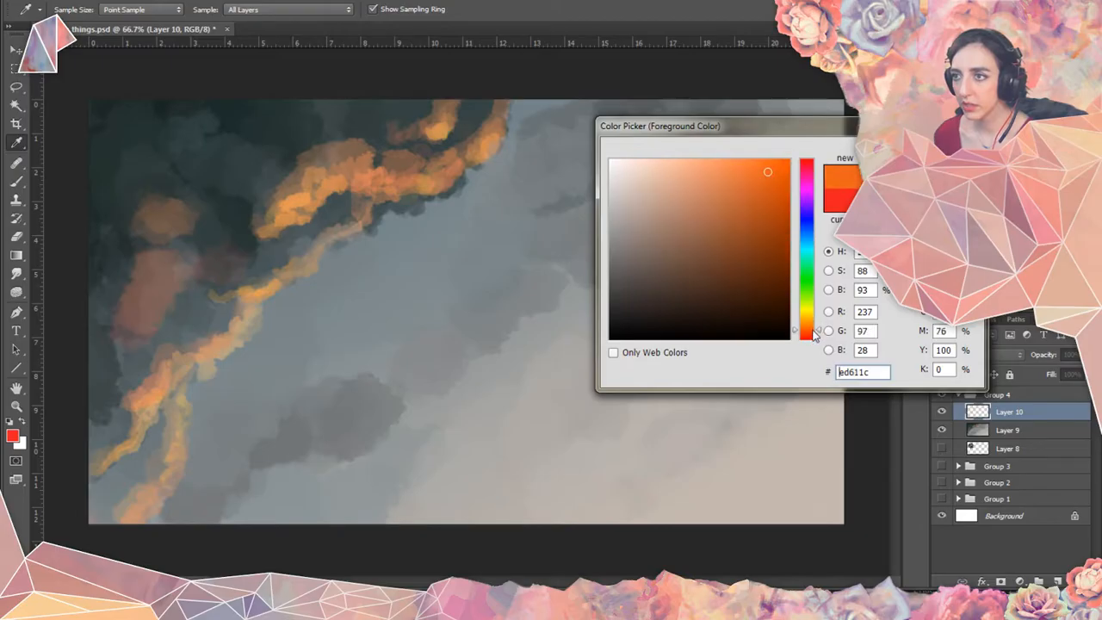
pyautogui.moveTo(776, 166); pyautogui.dragTo(789, 160)
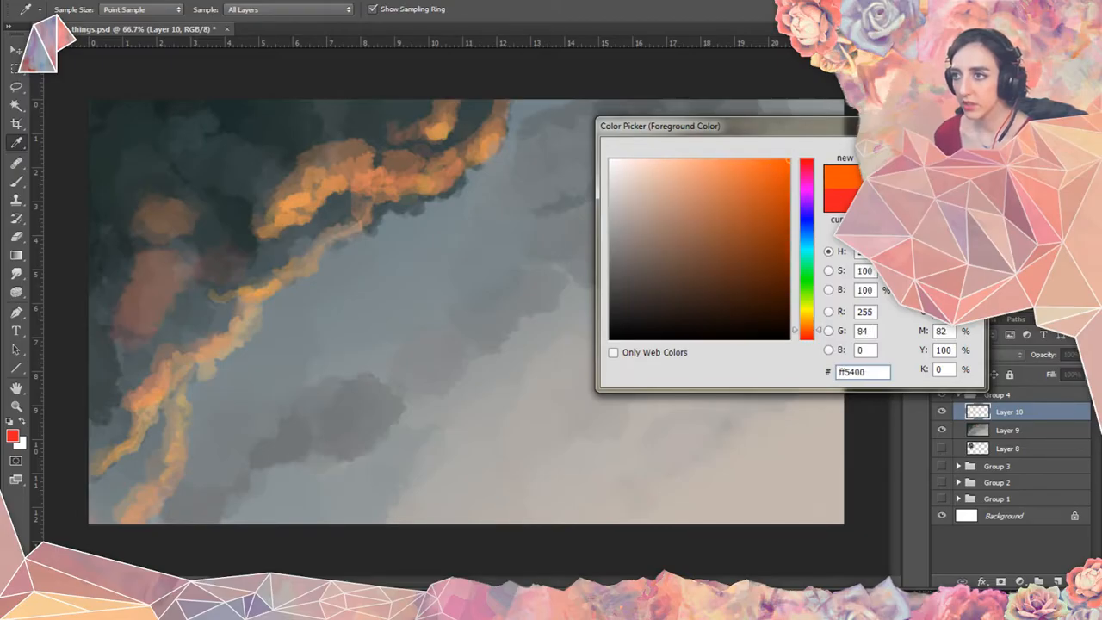
pyautogui.press('Return')
pyautogui.press('b')
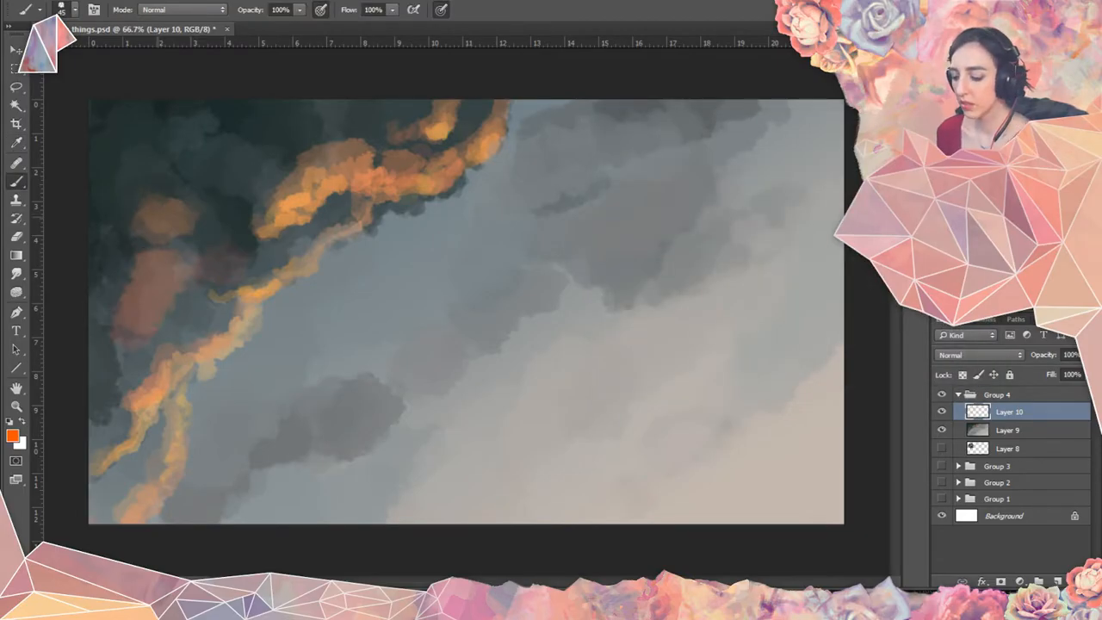
# Paint a soft orange glow across the dark cloud's lower-left part with a 100 px brush, undoing a larger first stroke.
pyautogui.press(']')
pyautogui.press(']')
pyautogui.press(']')
pyautogui.press(']')
pyautogui.press(']')
pyautogui.press(']')
pyautogui.press(']')
pyautogui.moveTo(129, 337)
pyautogui.mouseDown()
pyautogui.moveTo(91, 320)
pyautogui.moveTo(155, 332)
pyautogui.mouseUp()
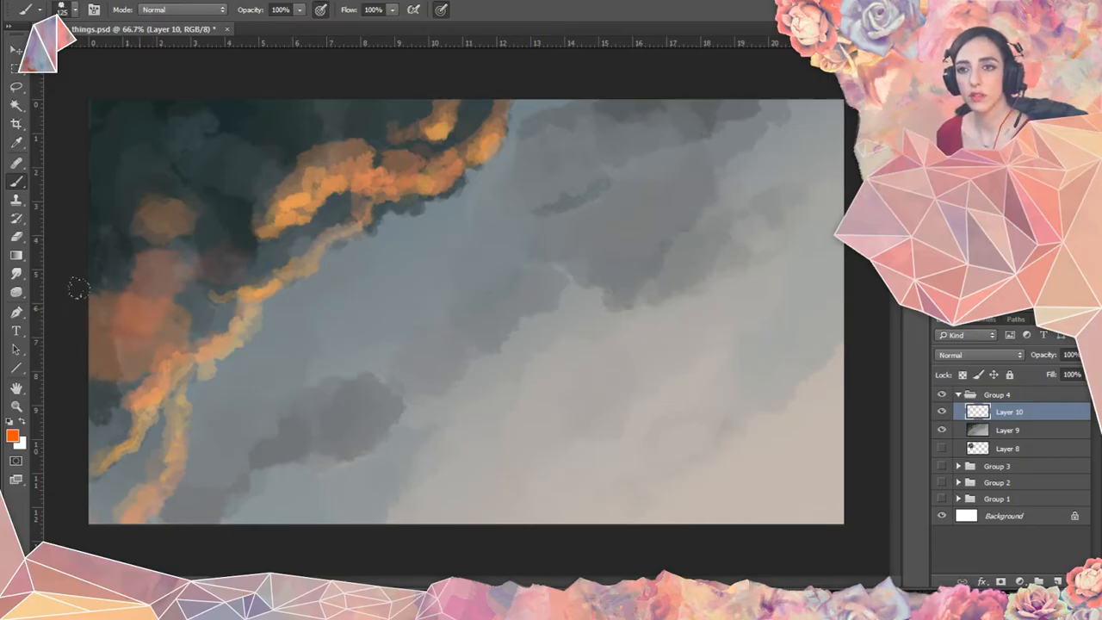
pyautogui.hotkey('ctrl', 'z')
pyautogui.press('[')
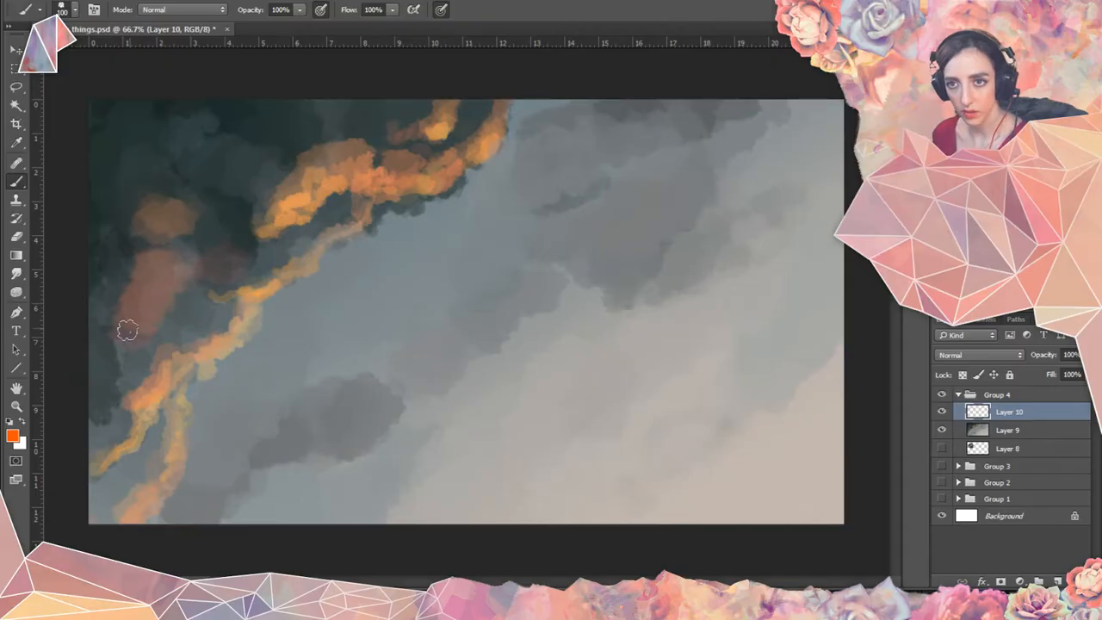
pyautogui.moveTo(127, 331)
pyautogui.mouseDown()
pyautogui.moveTo(140, 307)
pyautogui.moveTo(202, 288)
pyautogui.moveTo(189, 291)
pyautogui.mouseUp()
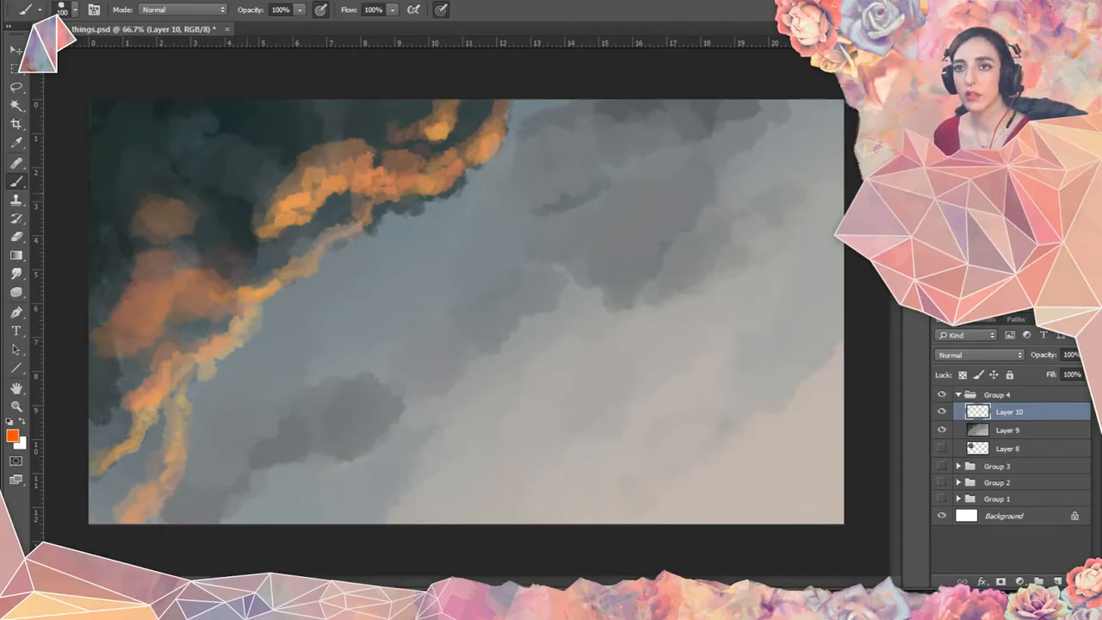
# Spread soft orange patches through the upper dark cloud, between its highlight folds, and along its lower-left edge.
pyautogui.moveTo(227, 182)
pyautogui.mouseDown()
pyautogui.moveTo(256, 208)
pyautogui.moveTo(222, 216)
pyautogui.mouseUp()
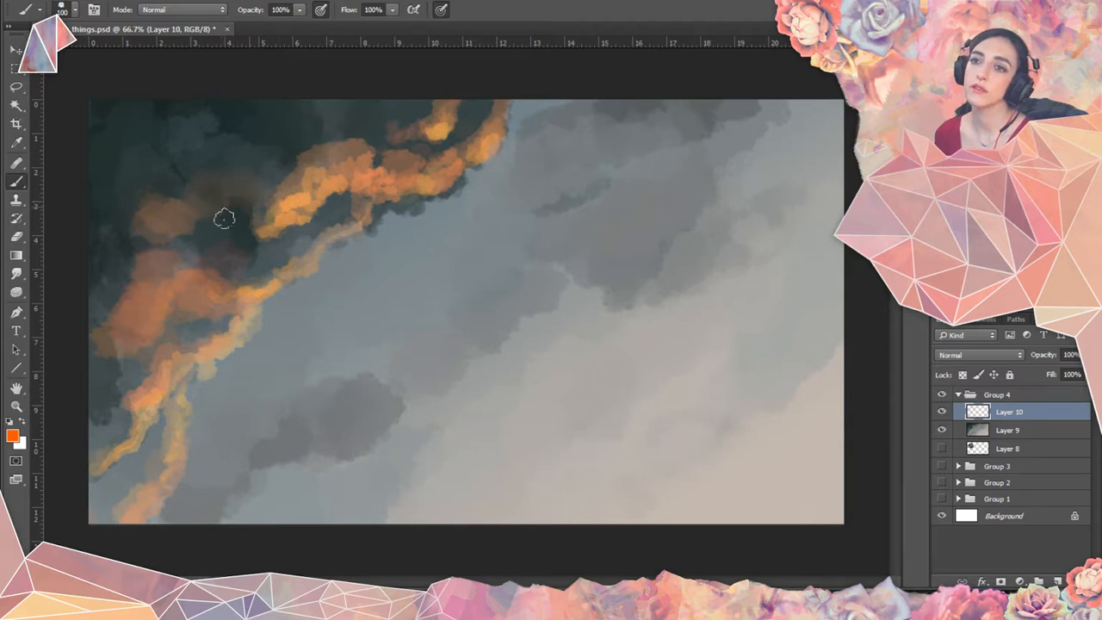
pyautogui.moveTo(398, 117); pyautogui.dragTo(349, 130)
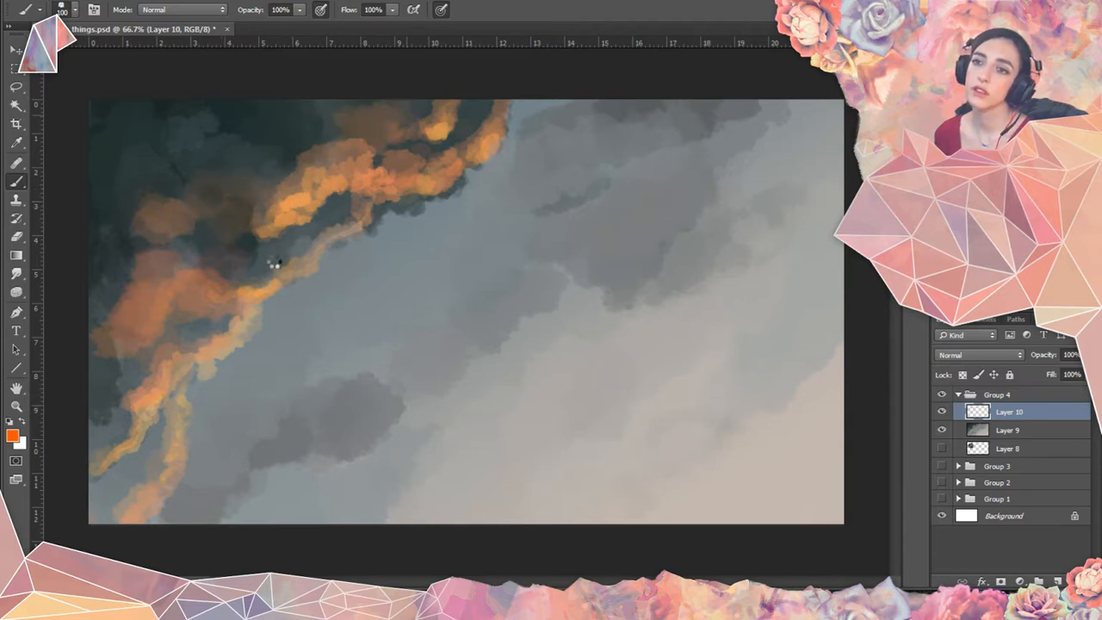
pyautogui.moveTo(314, 240); pyautogui.dragTo(362, 196)
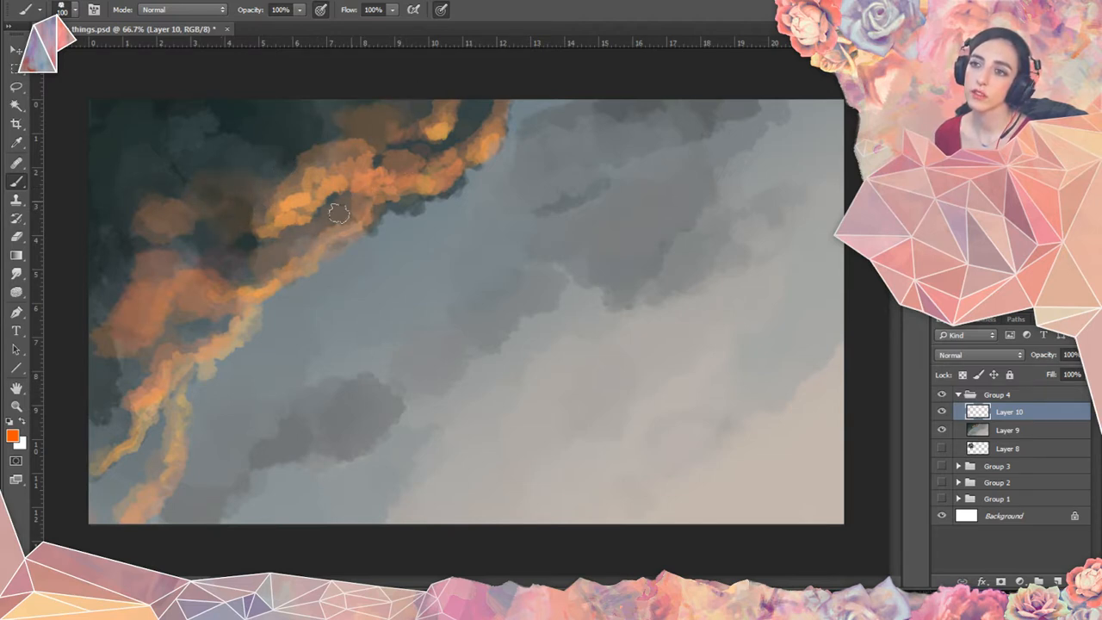
pyautogui.moveTo(242, 273); pyautogui.dragTo(213, 290)
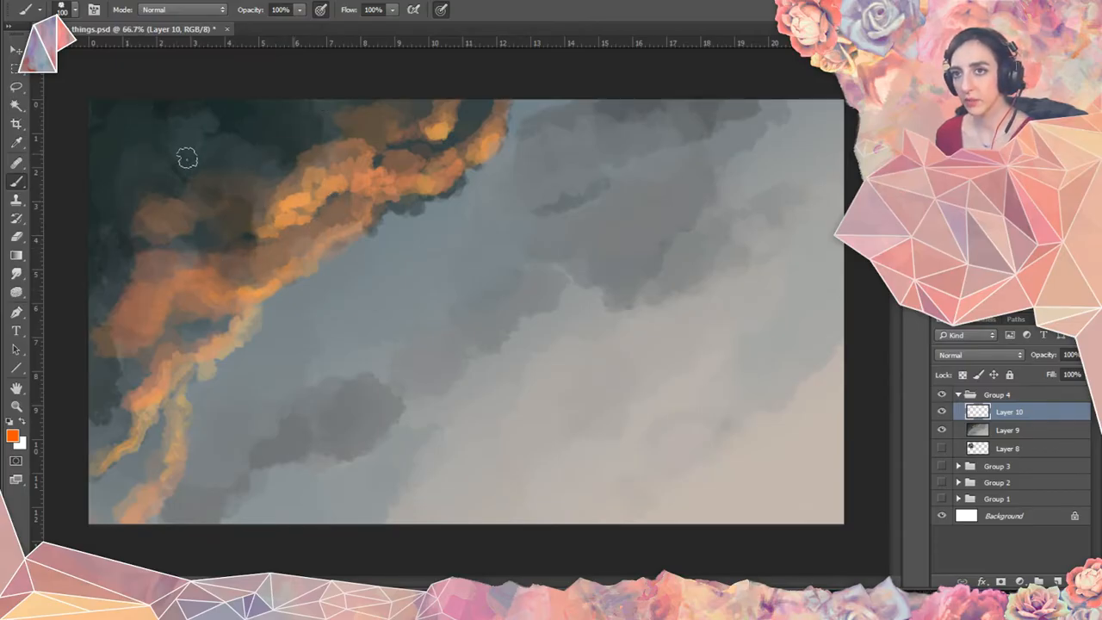
pyautogui.moveTo(186, 162); pyautogui.dragTo(201, 138)
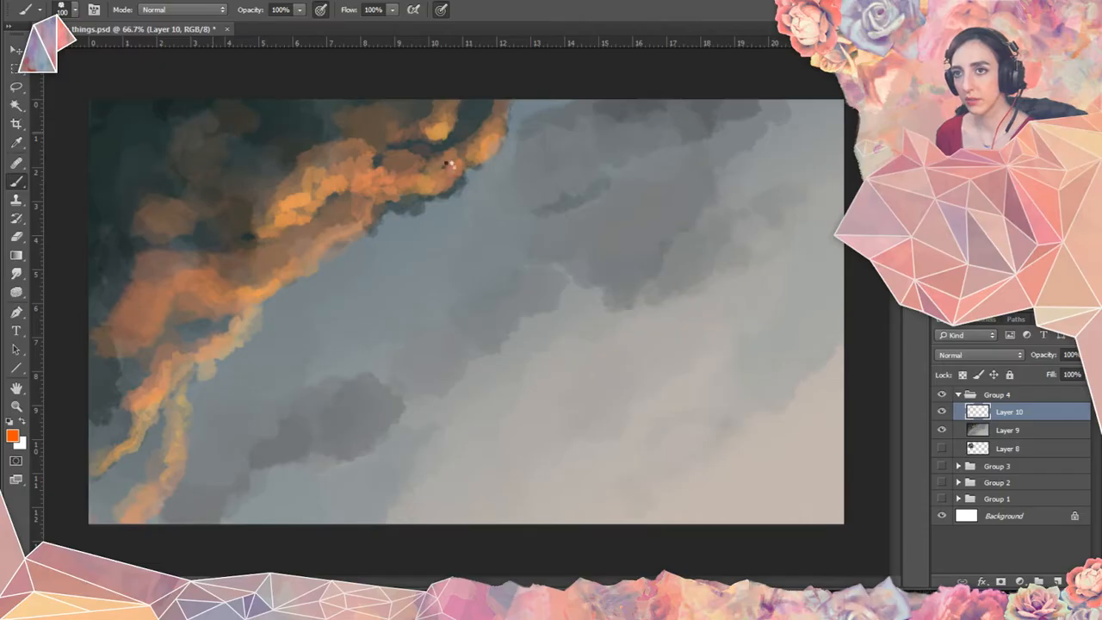
pyautogui.moveTo(116, 404); pyautogui.dragTo(74, 492)
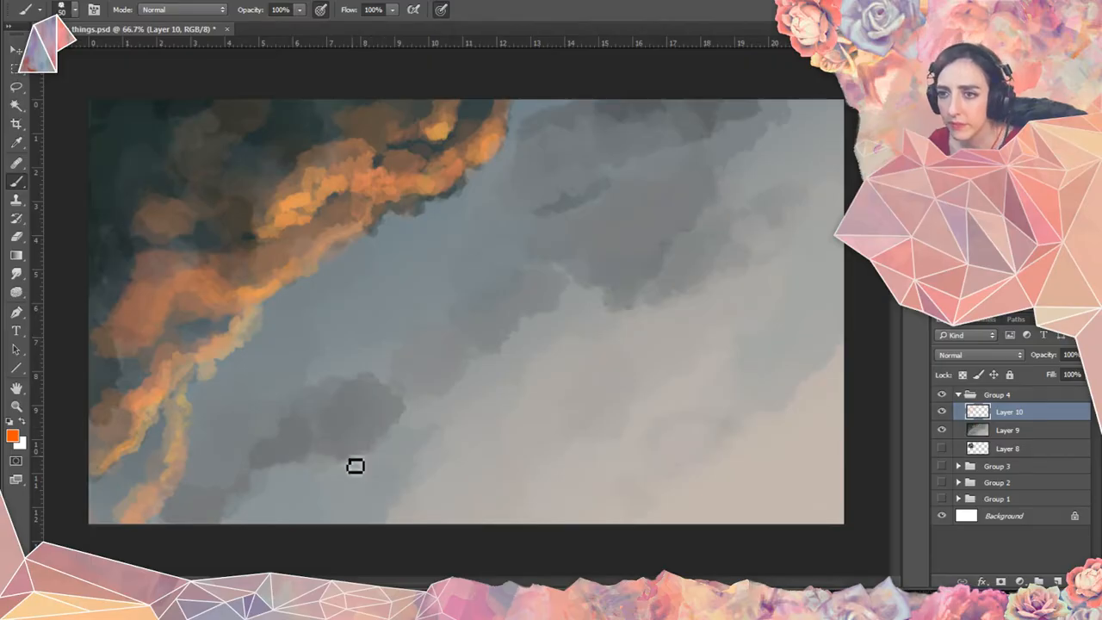
# Shrink the brush and paint thin orange rims under the two central grey clouds, undoing an extra stroke in the pale sky below.
pyautogui.press('[')
pyautogui.press('[')
pyautogui.press('[')
pyautogui.press('[')
pyautogui.press('[')
pyautogui.press('[')
pyautogui.press('[')
pyautogui.moveTo(349, 458)
pyautogui.mouseDown()
pyautogui.moveTo(401, 413)
pyautogui.moveTo(419, 408)
pyautogui.moveTo(388, 428)
pyautogui.mouseUp()
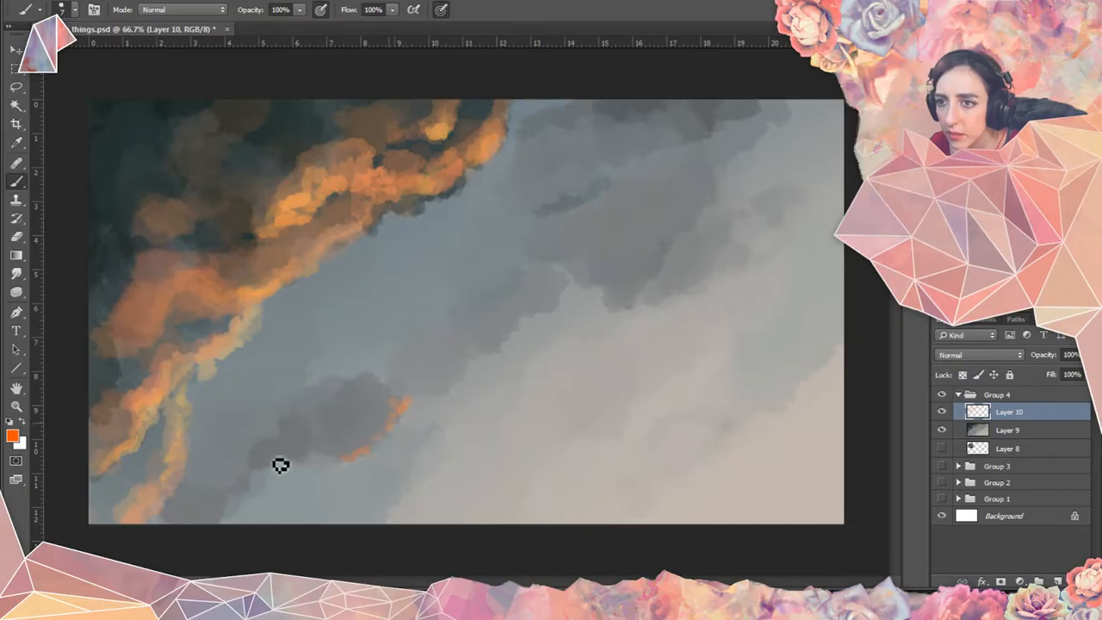
pyautogui.moveTo(292, 462); pyautogui.dragTo(230, 501)
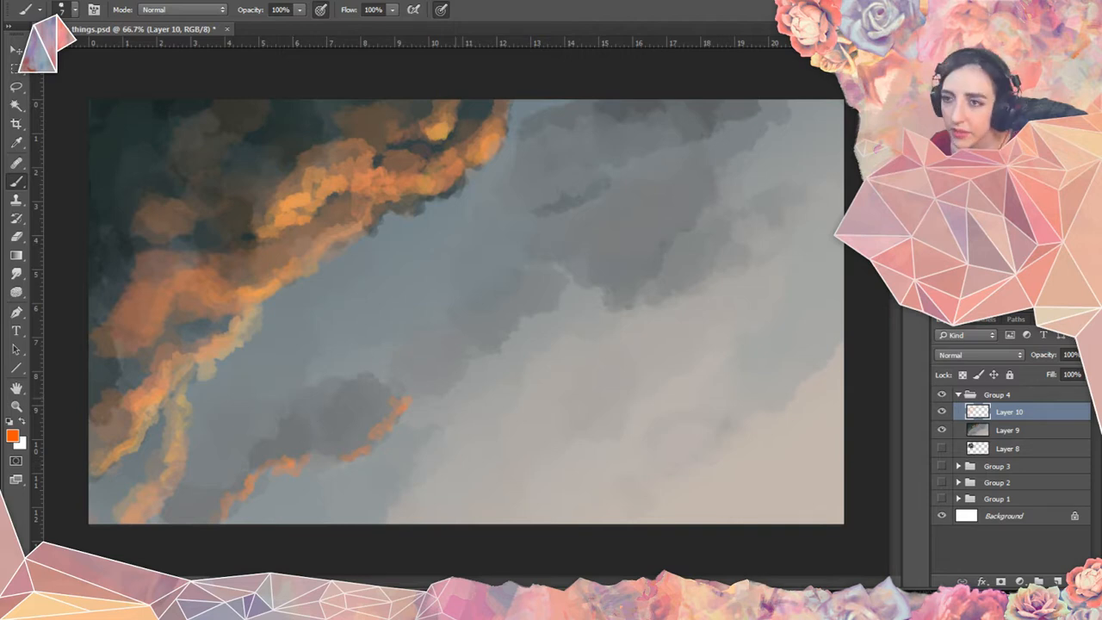
pyautogui.click(309, 454)
pyautogui.moveTo(431, 401)
pyautogui.mouseDown()
pyautogui.moveTo(468, 388)
pyautogui.moveTo(529, 322)
pyautogui.moveTo(550, 325)
pyautogui.moveTo(567, 304)
pyautogui.mouseUp()
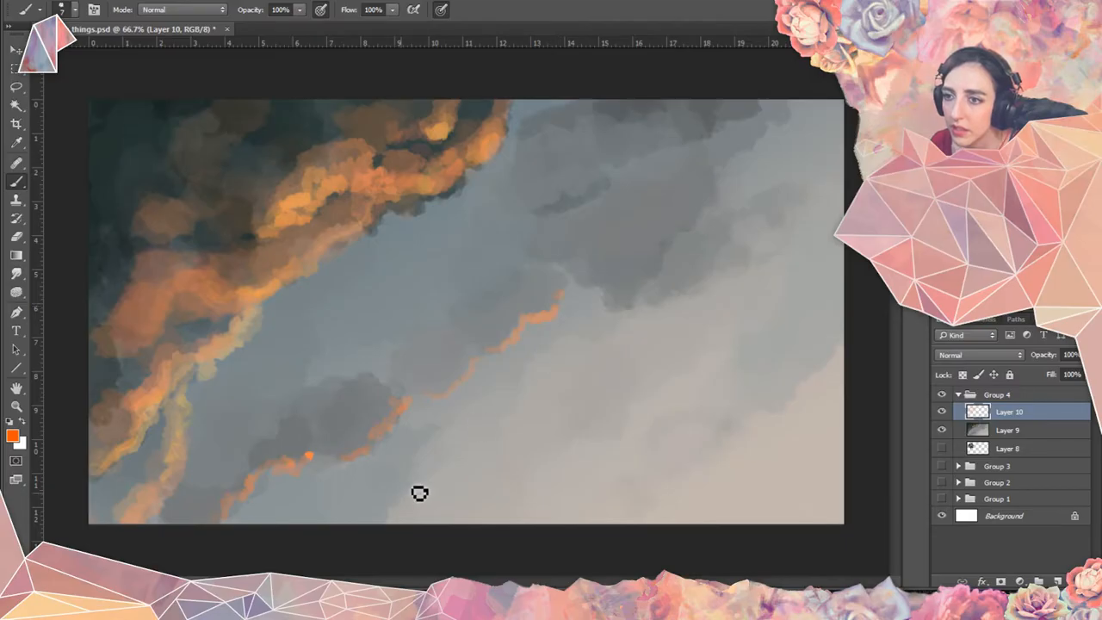
pyautogui.moveTo(425, 467); pyautogui.dragTo(438, 447)
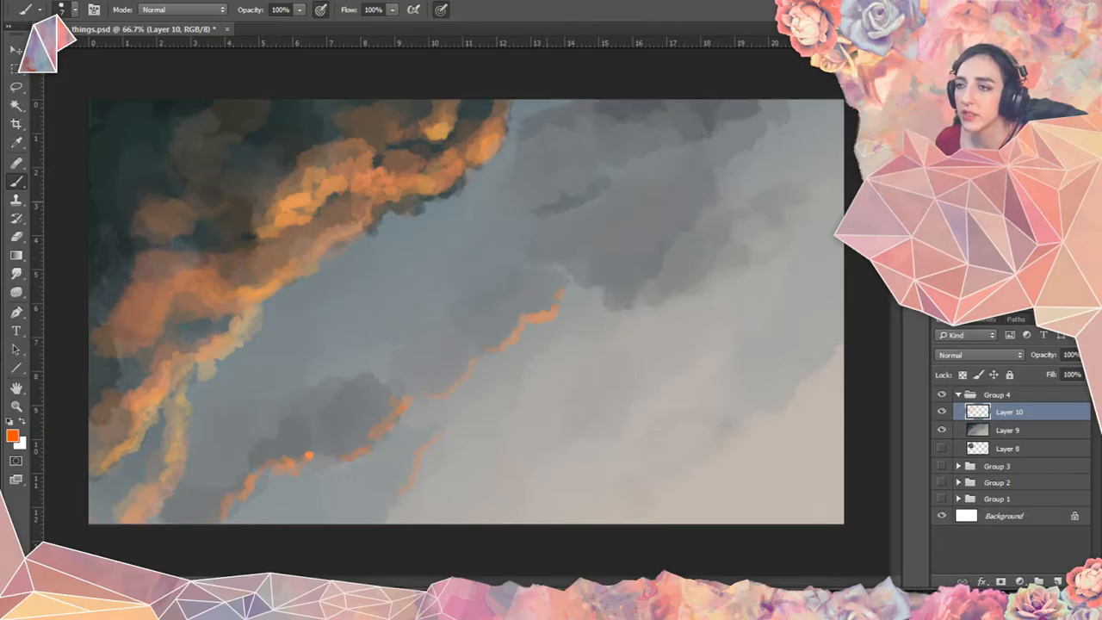
pyautogui.hotkey('ctrl', 'z')
# Paint broken orange highlight streaks diagonally across the upper-right grey cloud and faint rims along its lower edge.
pyautogui.moveTo(527, 212)
pyautogui.mouseDown()
pyautogui.moveTo(575, 199)
pyautogui.moveTo(593, 209)
pyautogui.moveTo(632, 181)
pyautogui.moveTo(620, 179)
pyautogui.moveTo(638, 157)
pyautogui.moveTo(694, 155)
pyautogui.mouseUp()
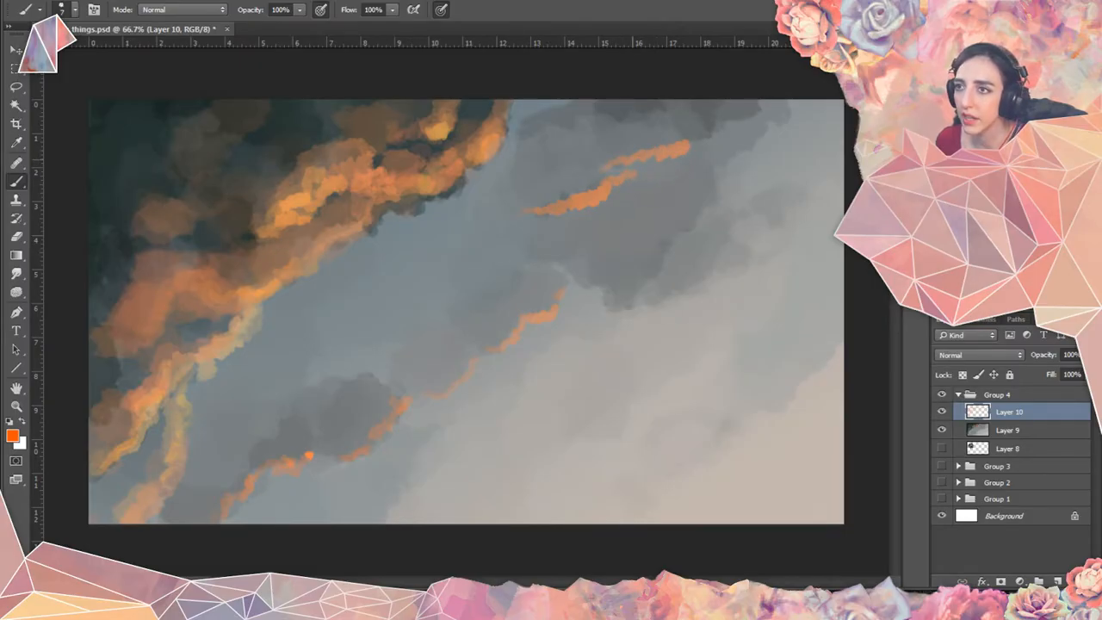
pyautogui.moveTo(676, 167)
pyautogui.mouseDown()
pyautogui.moveTo(711, 143)
pyautogui.moveTo(722, 151)
pyautogui.moveTo(769, 128)
pyautogui.moveTo(773, 115)
pyautogui.moveTo(683, 137)
pyautogui.moveTo(634, 174)
pyautogui.mouseUp()
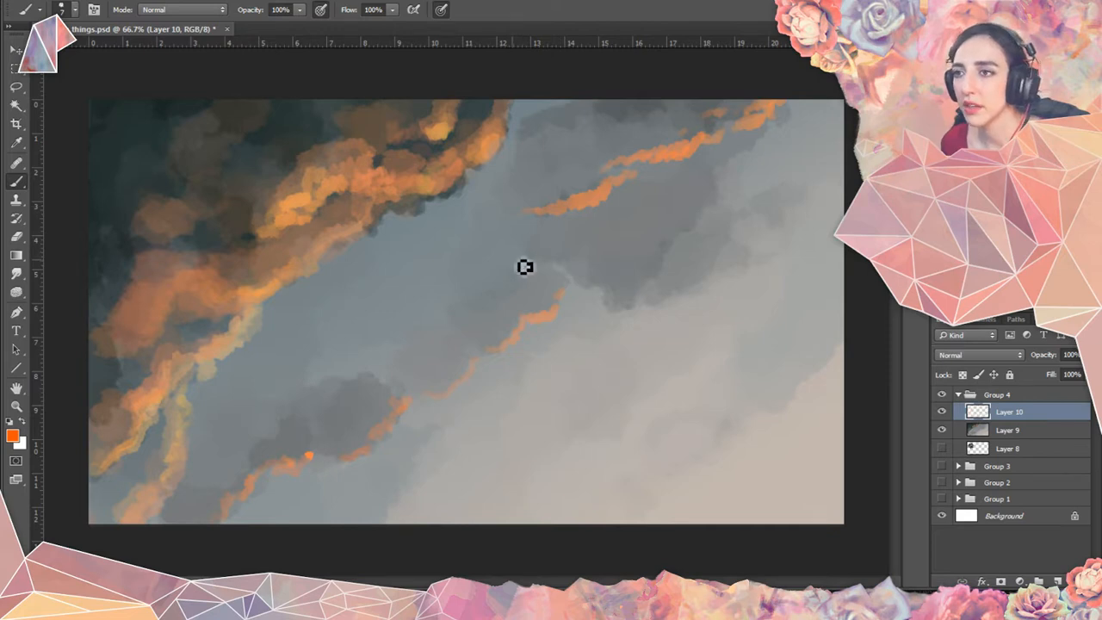
pyautogui.moveTo(523, 266)
pyautogui.mouseDown()
pyautogui.moveTo(585, 225)
pyautogui.moveTo(542, 234)
pyautogui.moveTo(515, 268)
pyautogui.moveTo(482, 267)
pyautogui.mouseUp()
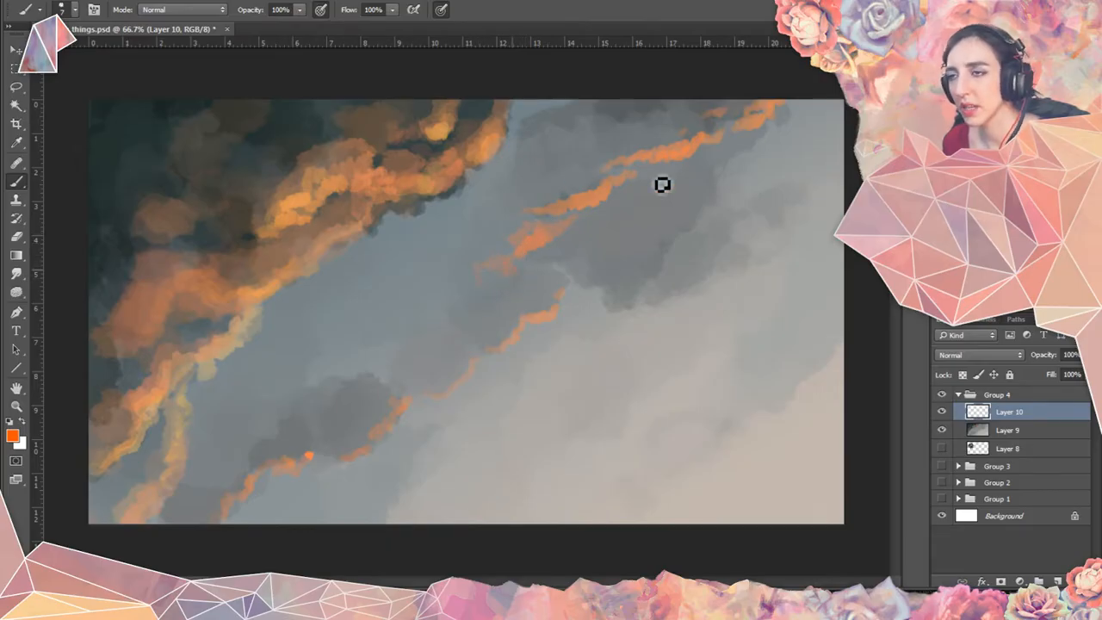
pyautogui.moveTo(600, 205); pyautogui.dragTo(642, 207)
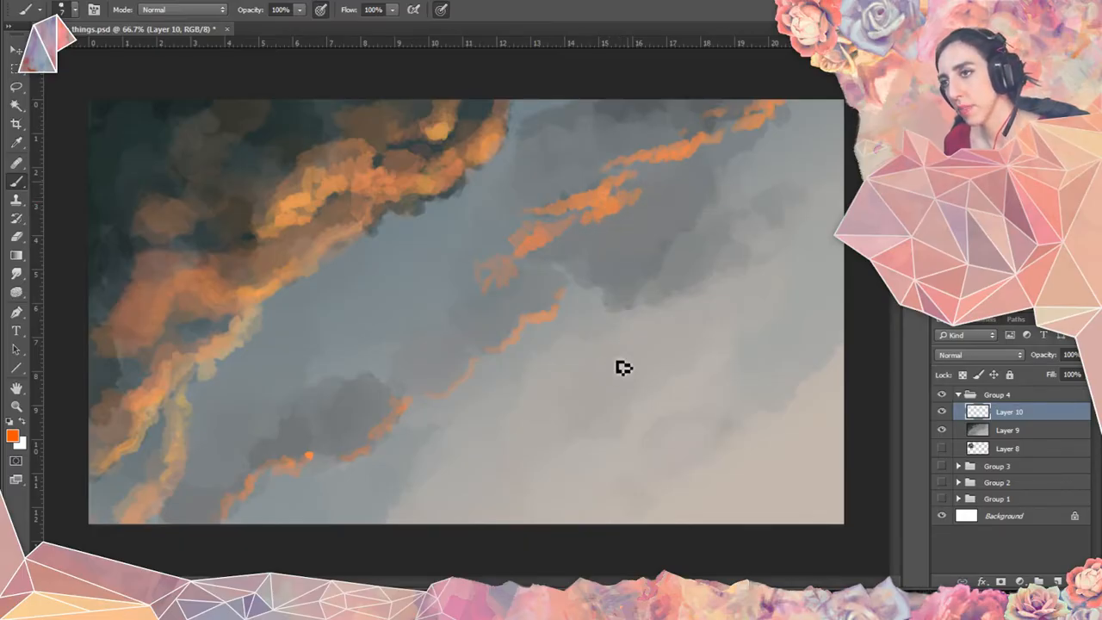
pyautogui.moveTo(621, 315)
pyautogui.mouseDown()
pyautogui.moveTo(677, 306)
pyautogui.moveTo(650, 309)
pyautogui.moveTo(723, 238)
pyautogui.moveTo(720, 280)
pyautogui.mouseUp()
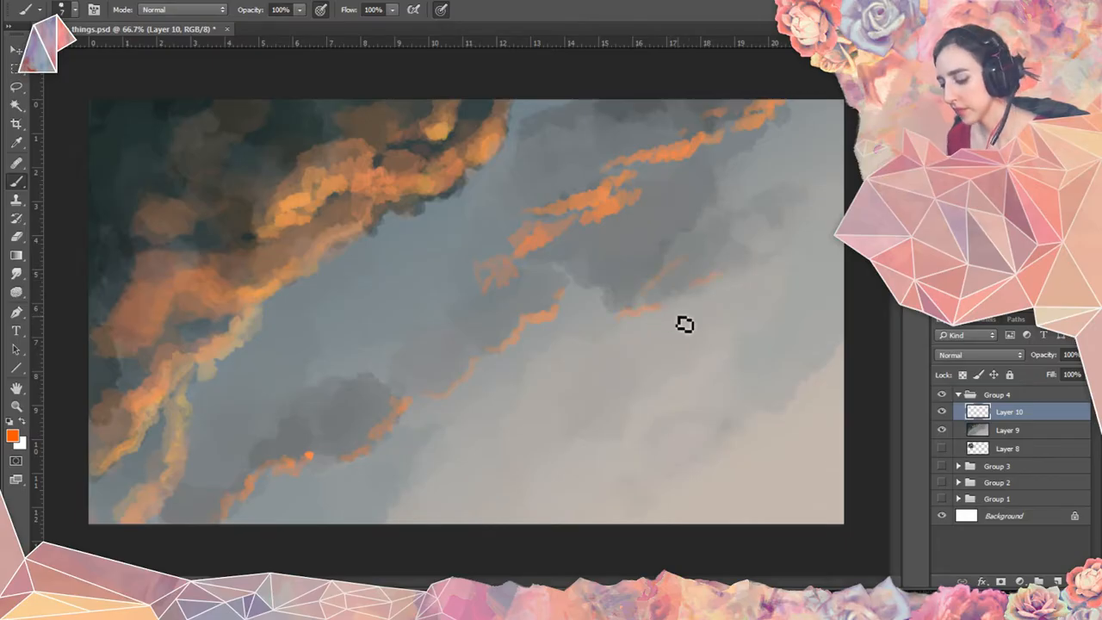
# Enlarge the brush and dab faint orange into the pale sky near the canvas's lower edge.
pyautogui.press(']')
pyautogui.press(']')
pyautogui.press(']')
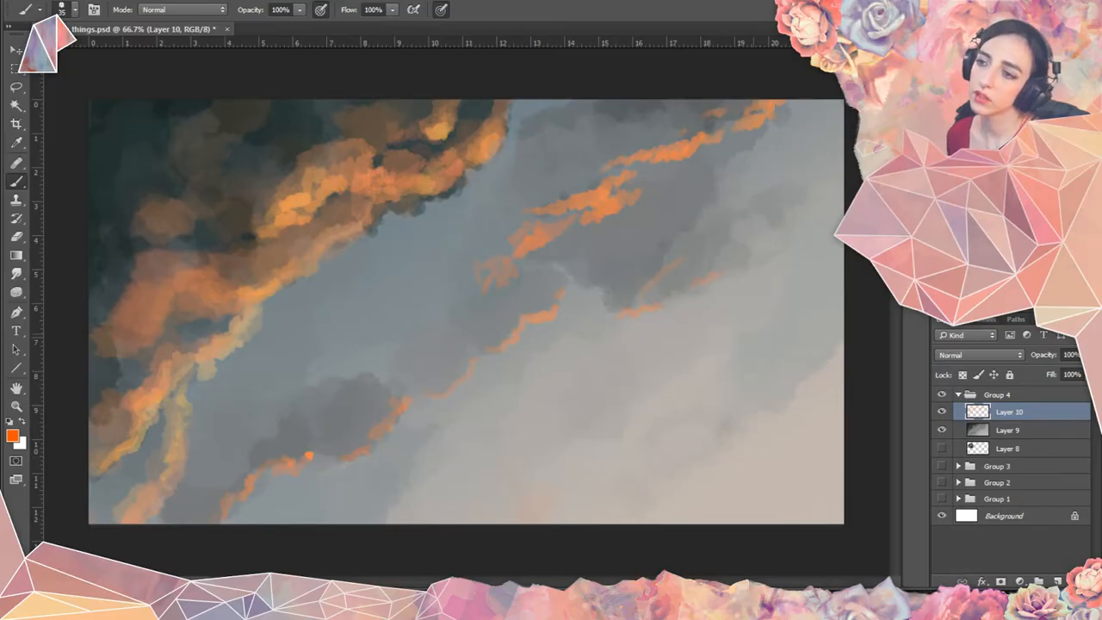
pyautogui.moveTo(749, 320)
pyautogui.mouseDown()
pyautogui.moveTo(681, 392)
pyautogui.moveTo(771, 312)
pyautogui.mouseUp()
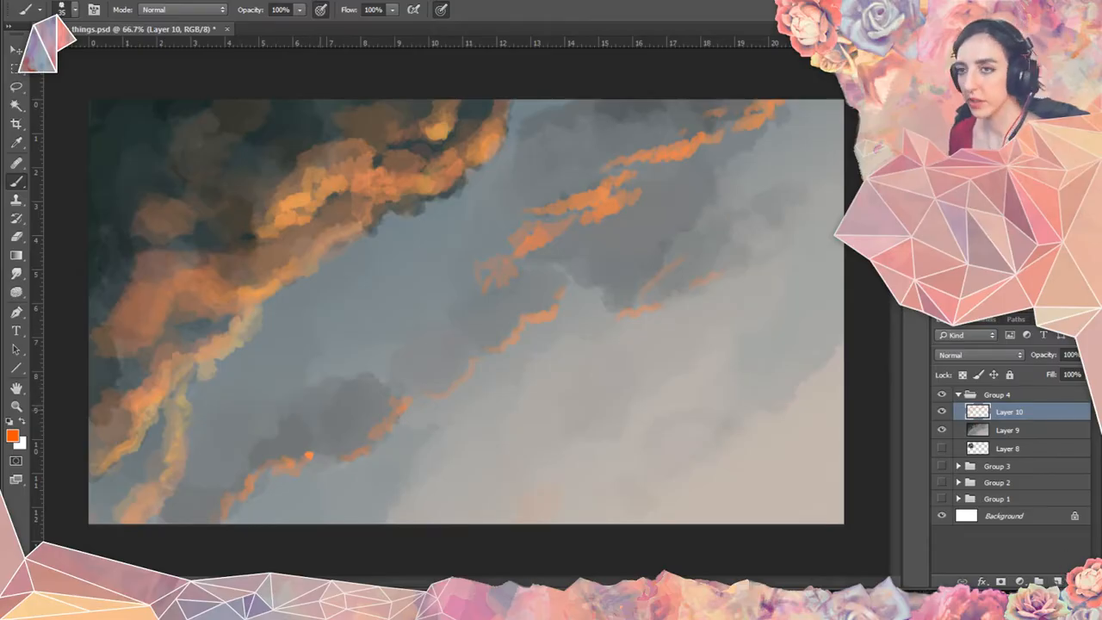
pyautogui.press('p')
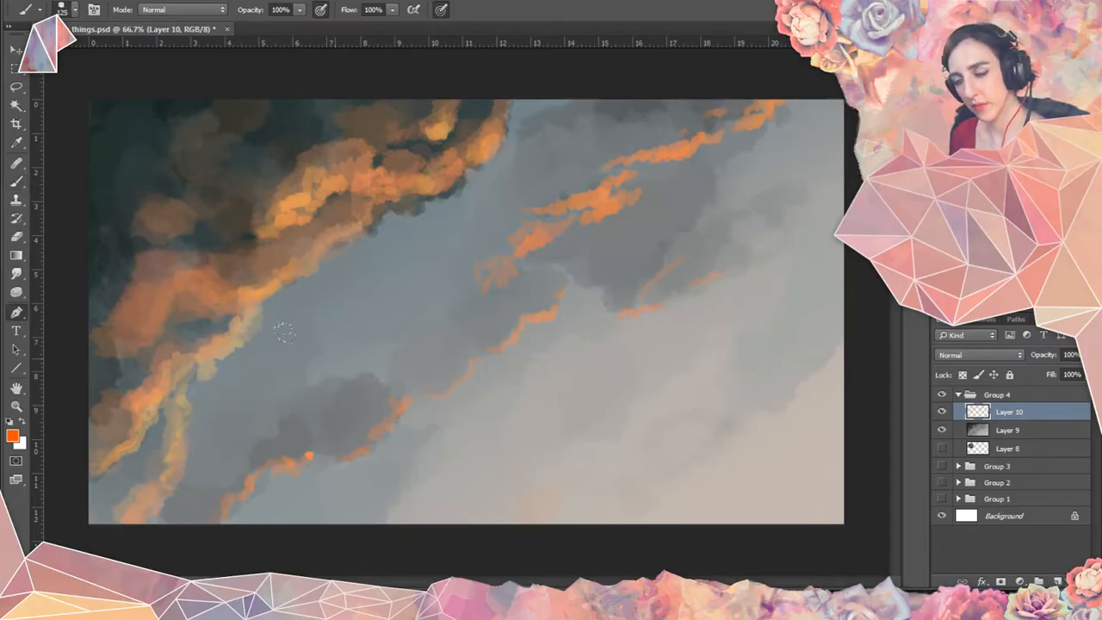
pyautogui.click(15, 182)
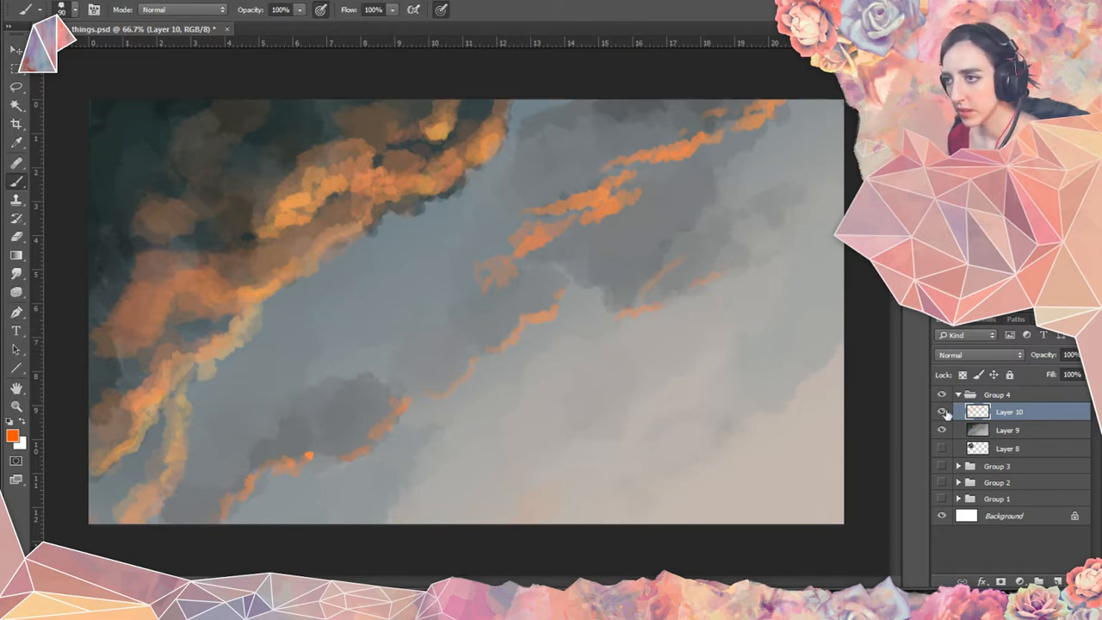
# Compare the painting with and without the orange layer, merge it into Layer 9, and add a new layer above.
pyautogui.click(941, 412)
pyautogui.click(941, 412)
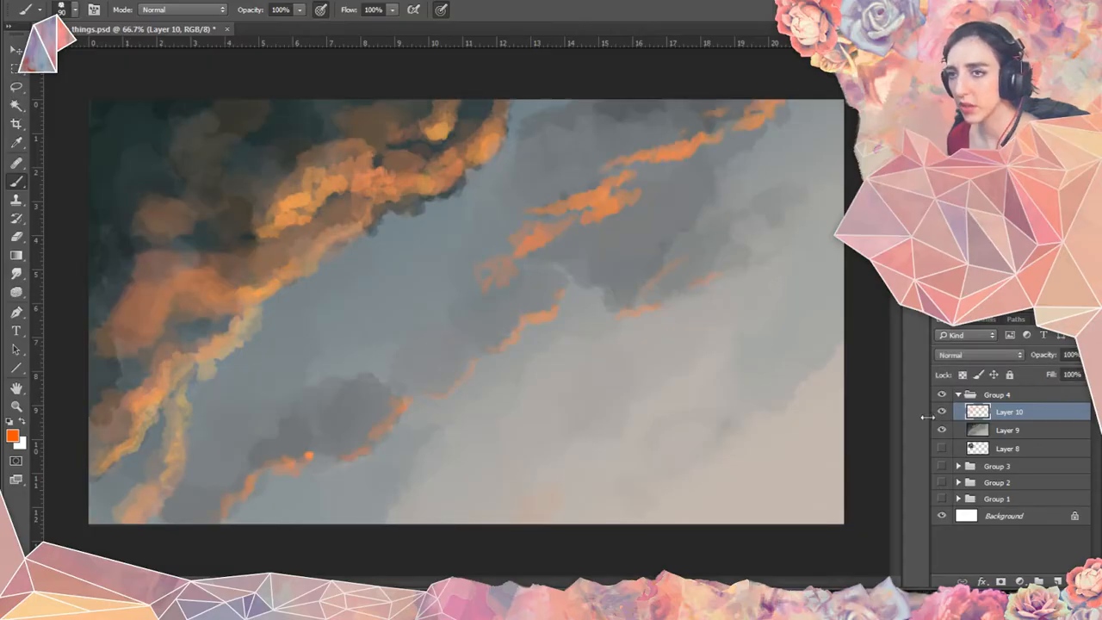
pyautogui.press('Delete')
pyautogui.click(1056, 581)
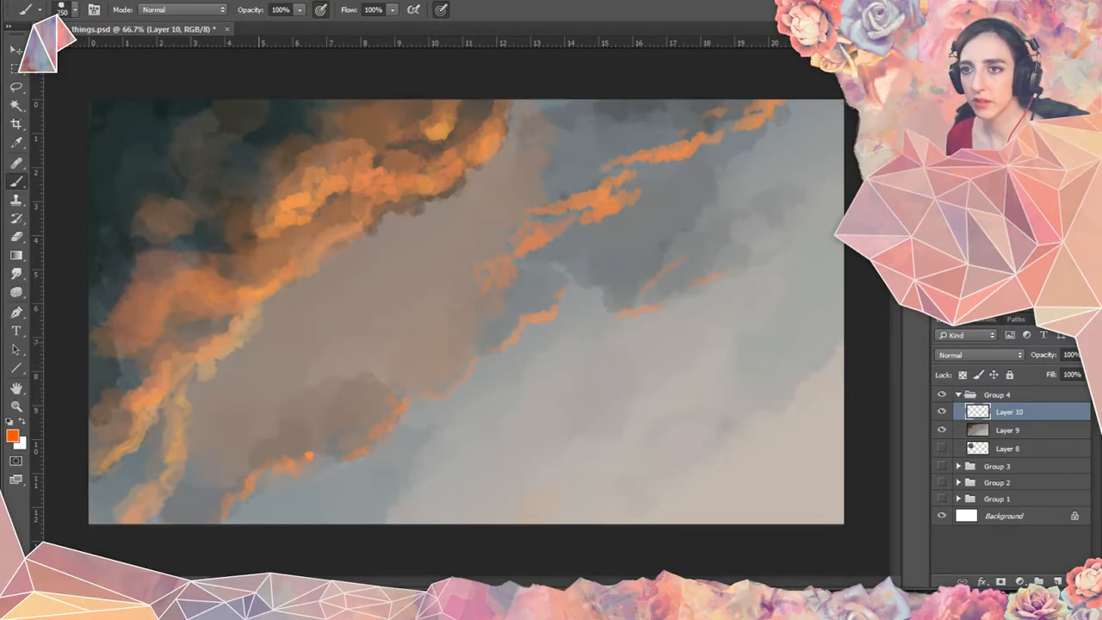
# Undo the broad orange wash and paint softer orange glows beneath the main diagonal highlight and in the canvas's lower-left corner.
pyautogui.hotkey('ctrl', 'z')
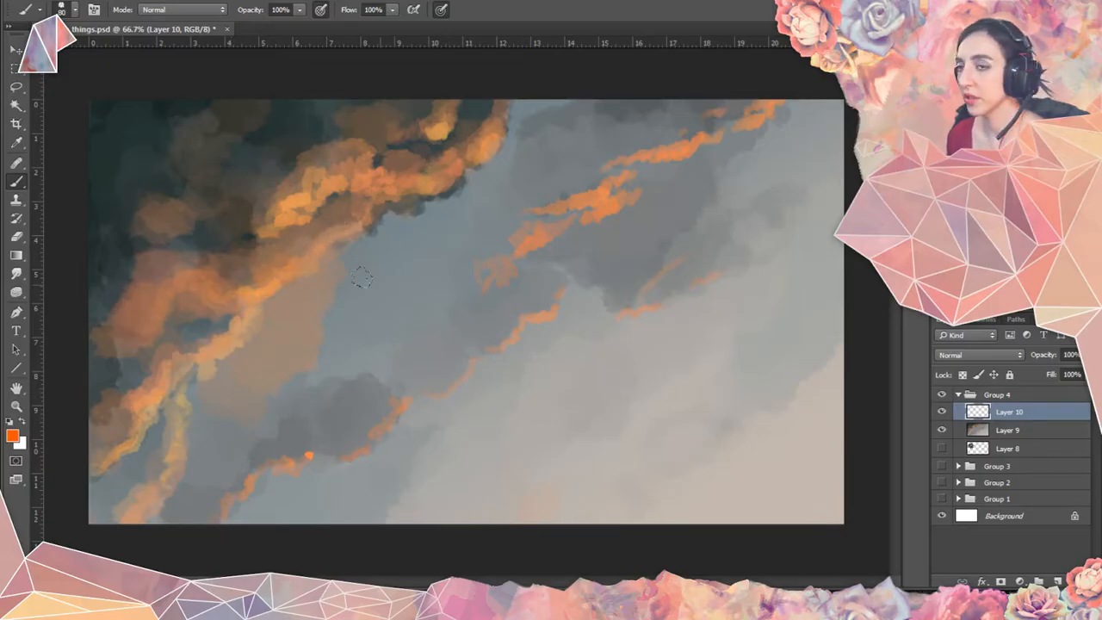
pyautogui.moveTo(476, 169)
pyautogui.mouseDown()
pyautogui.moveTo(434, 196)
pyautogui.moveTo(464, 181)
pyautogui.mouseUp()
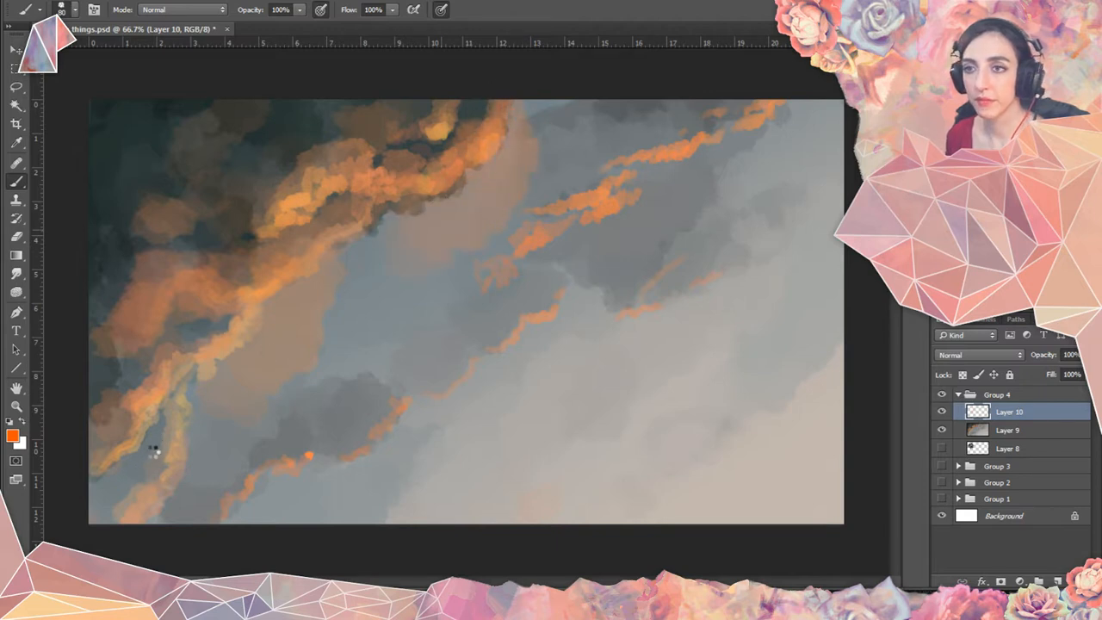
pyautogui.moveTo(112, 475); pyautogui.dragTo(133, 456)
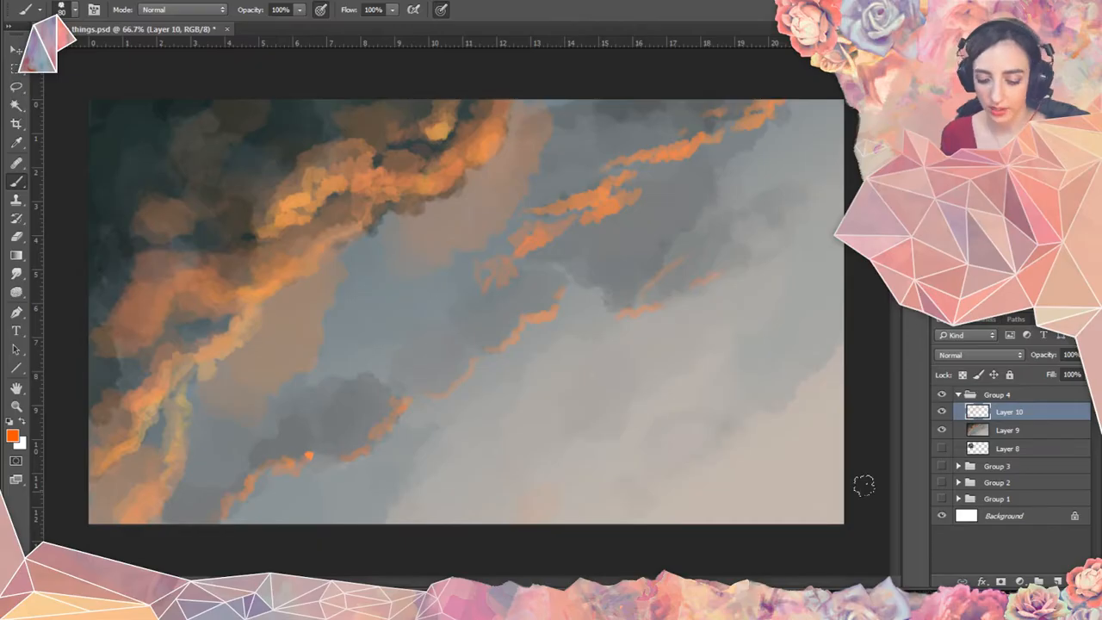
# Select the whole painting and paste it into a new document at the suggested size.
pyautogui.hotkey('ctrl', 'a')
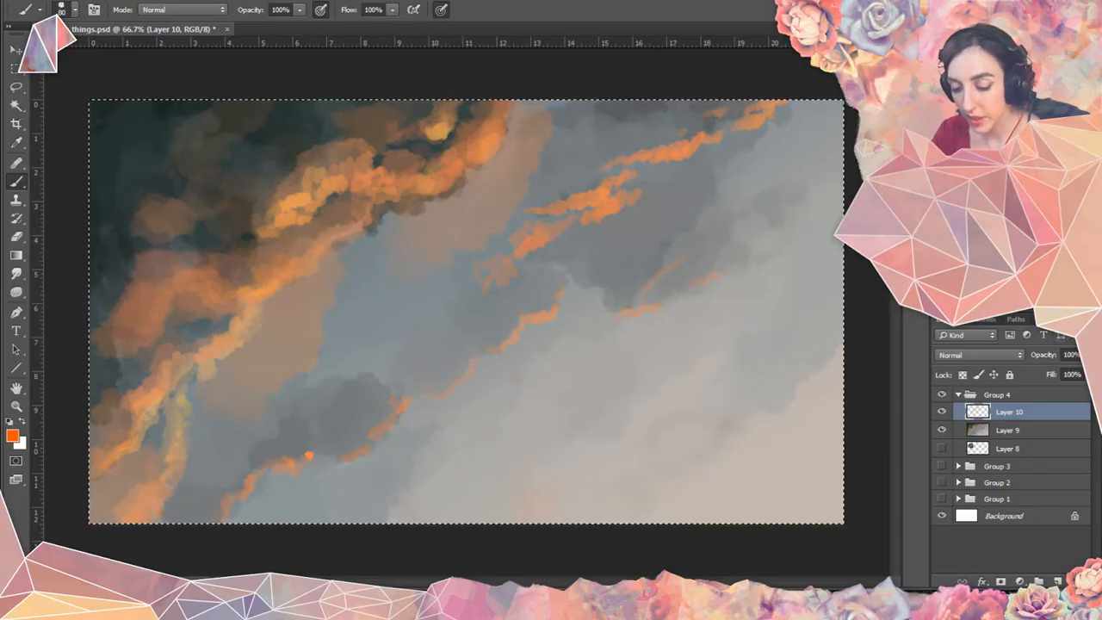
pyautogui.hotkey('ctrl', 'n')
pyautogui.press('Return')
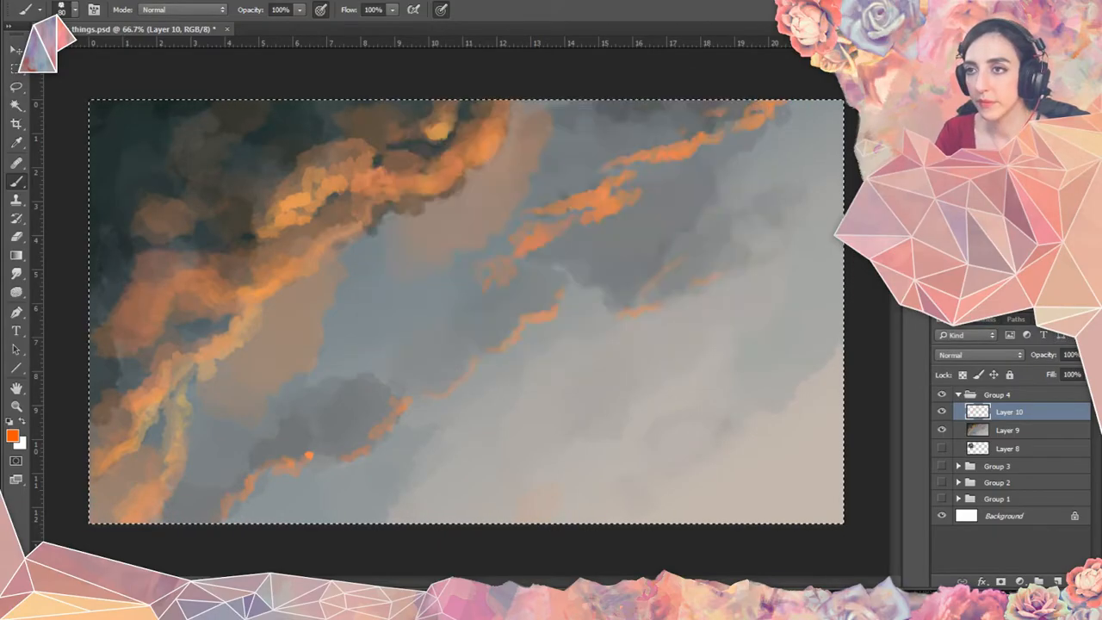
pyautogui.hotkey('ctrl', 'v')
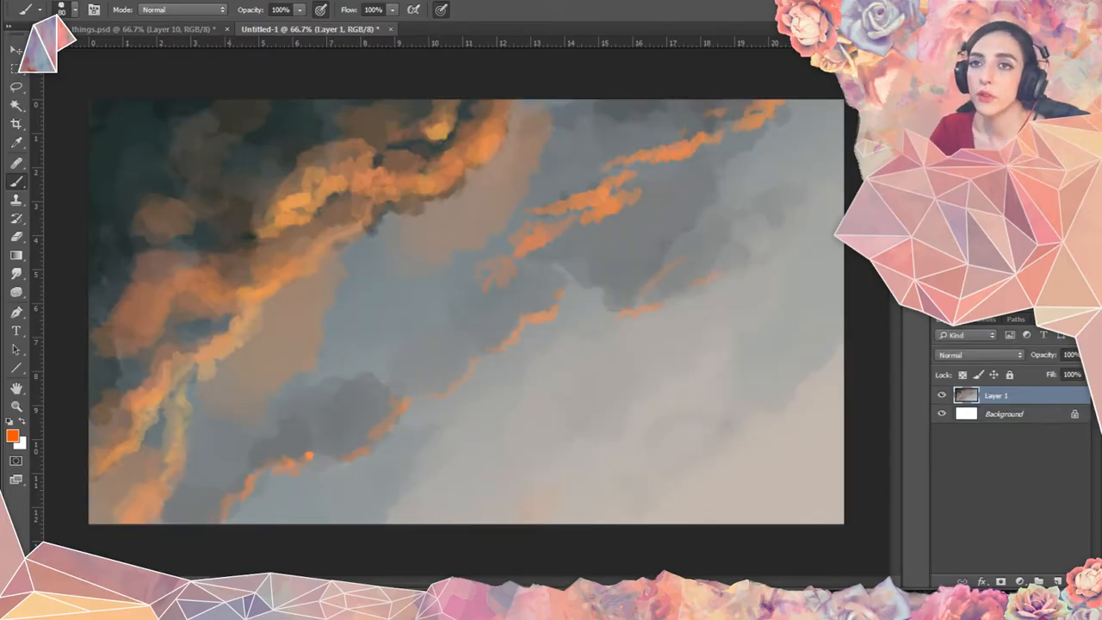
# Copy the merged painting from the original document and return to Untitled-1.
pyautogui.click(149, 26)
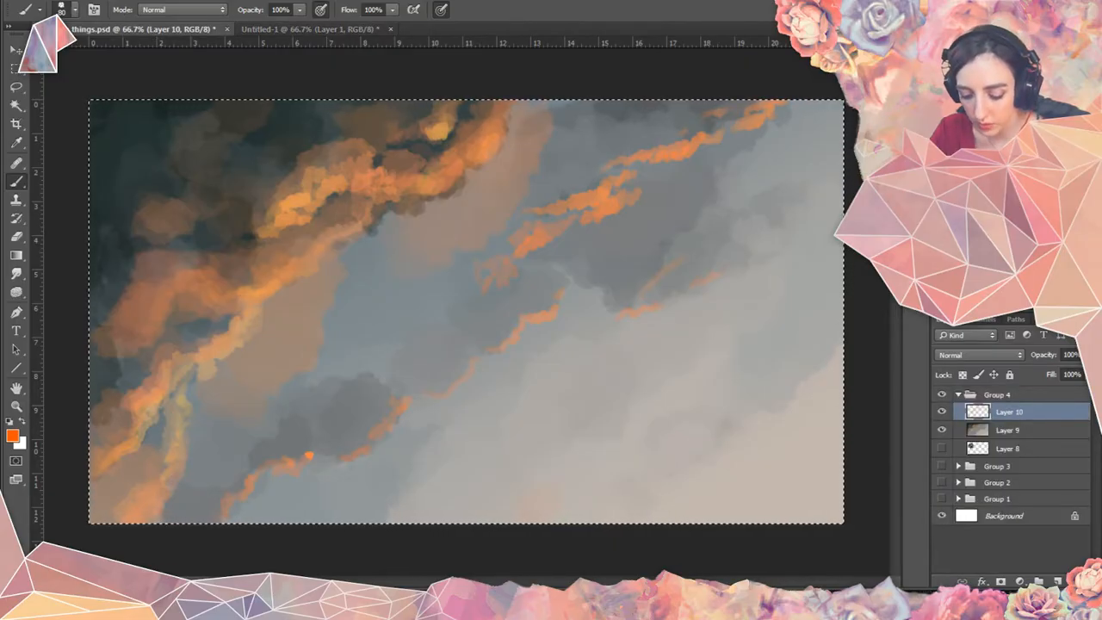
pyautogui.hotkey('alt', 'e')
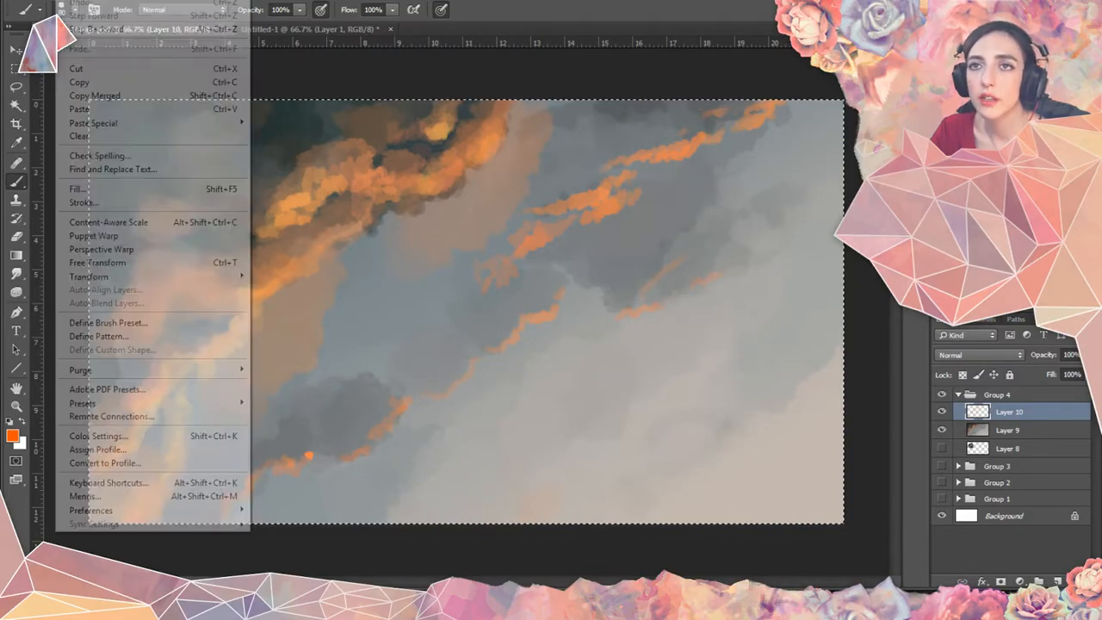
pyautogui.click(101, 95)
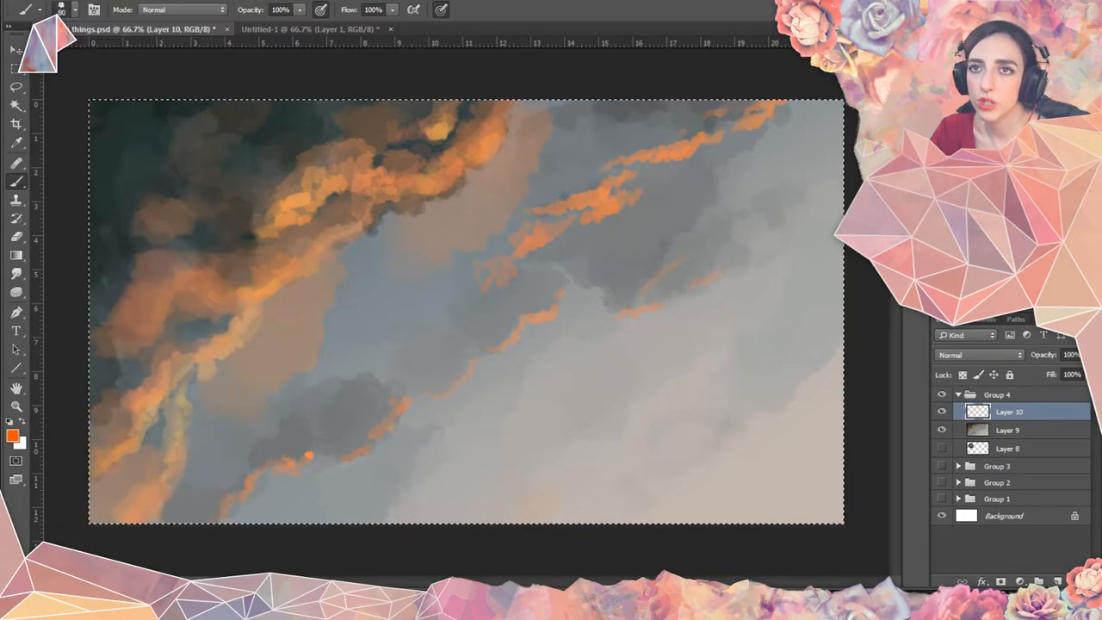
pyautogui.click(332, 27)
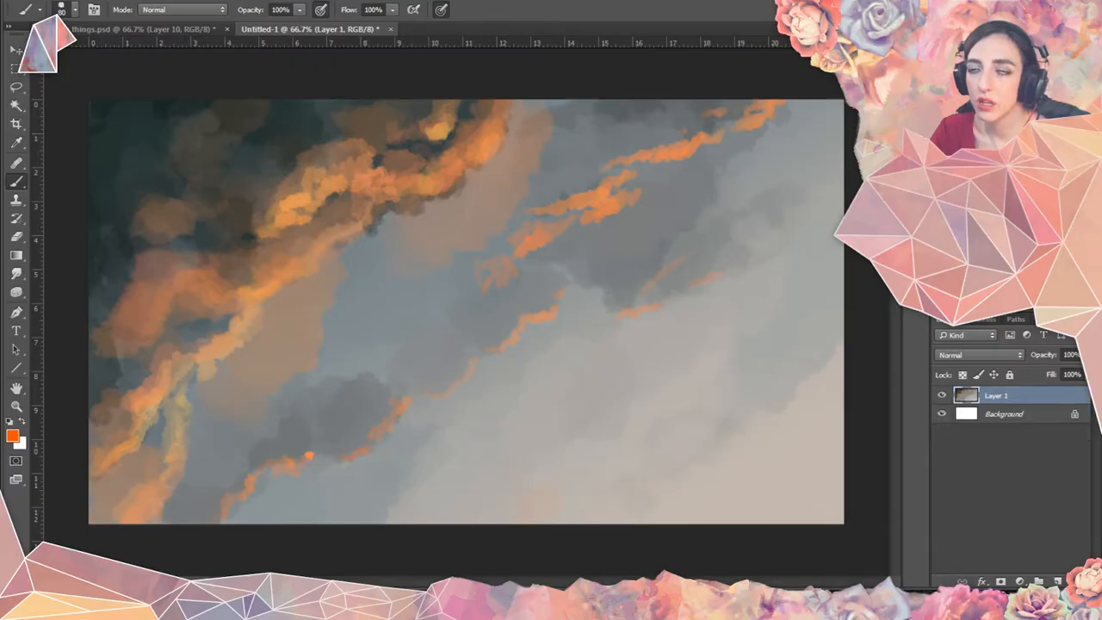
pyautogui.click(96, 0)
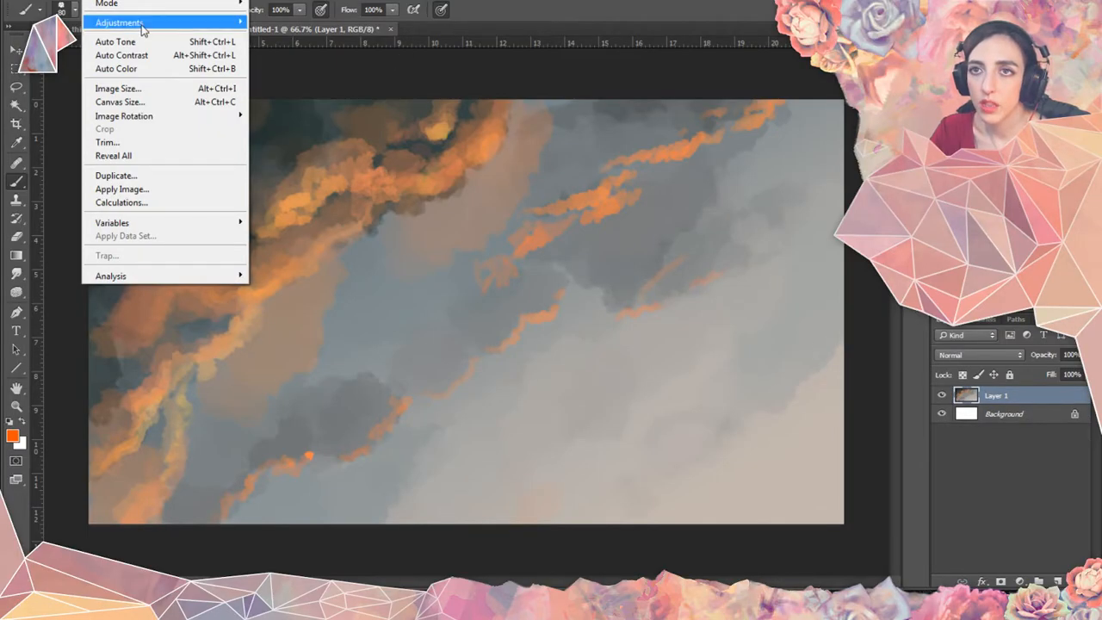
pyautogui.moveTo(146, 23)
pyautogui.press('Escape')
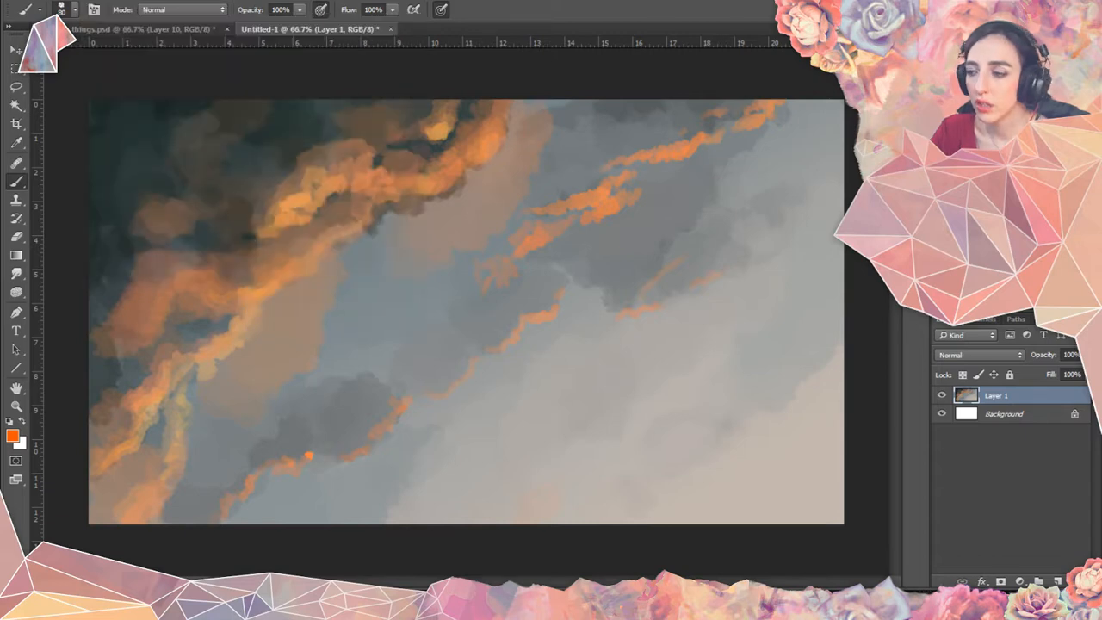
# Add a second copy of the painting as a layer above Layer 1 and desaturate it.
pyautogui.hotkey('ctrl', 'shift', 'alt', 'n')
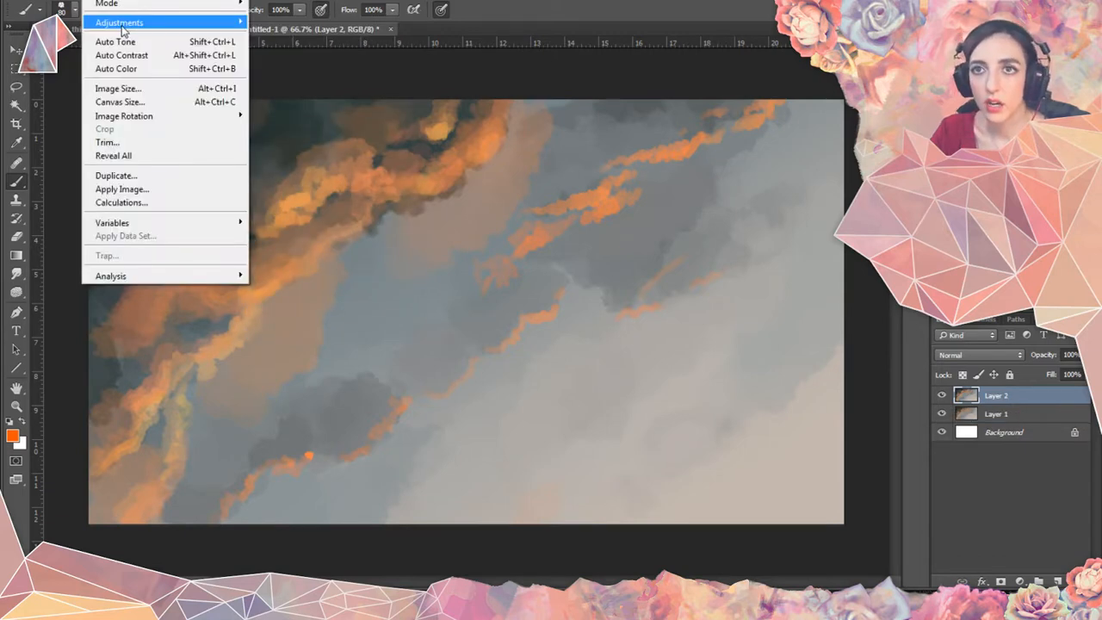
pyautogui.moveTo(126, 32)
pyautogui.click(293, 289)
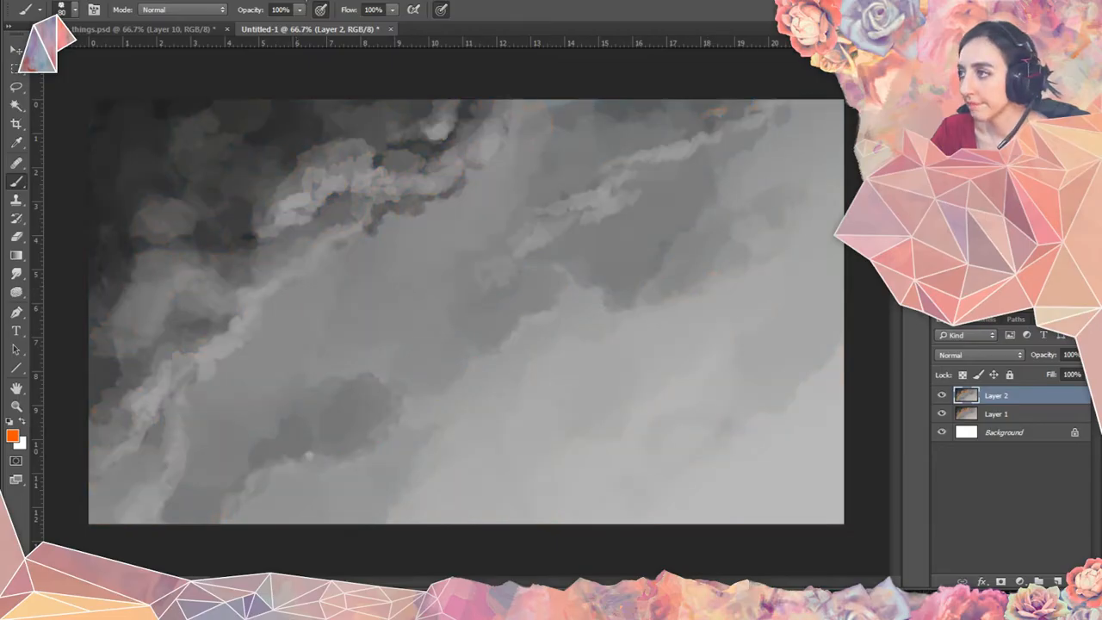
# Apply Auto Tone to the greyscale layer and boost its contrast with Levels, input black 33 and input white 240.
pyautogui.click(96, 1)
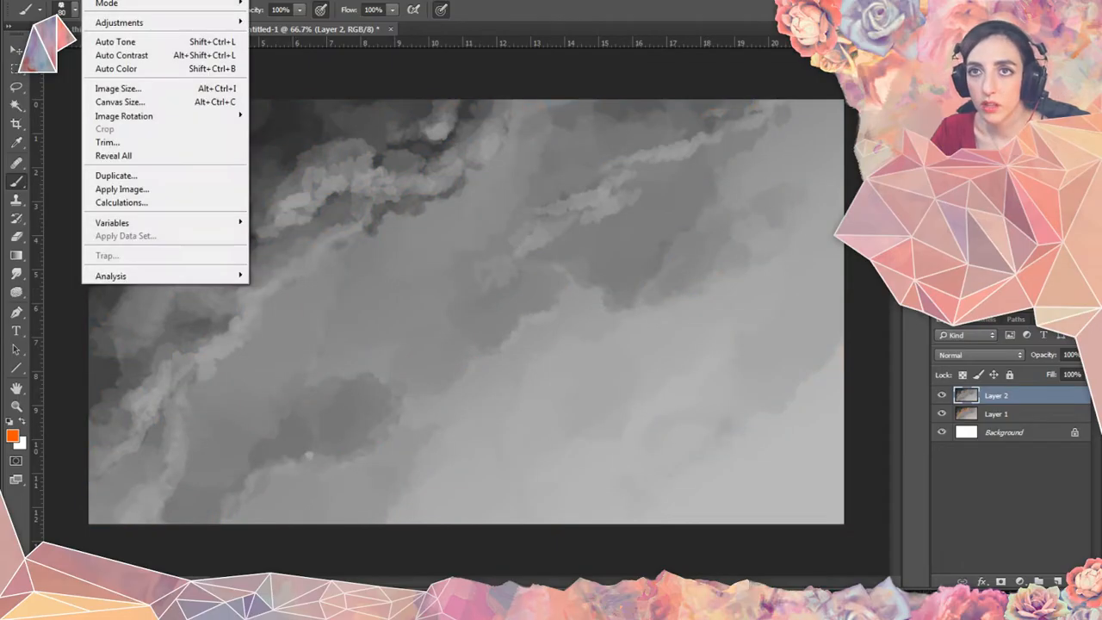
pyautogui.click(122, 45)
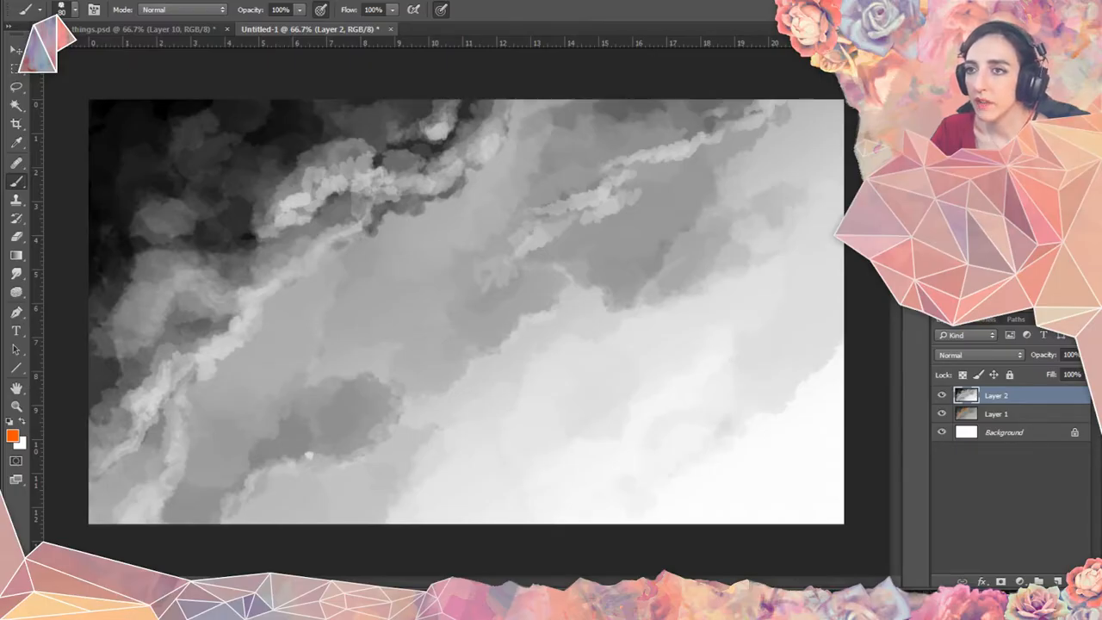
pyautogui.click(96, 1)
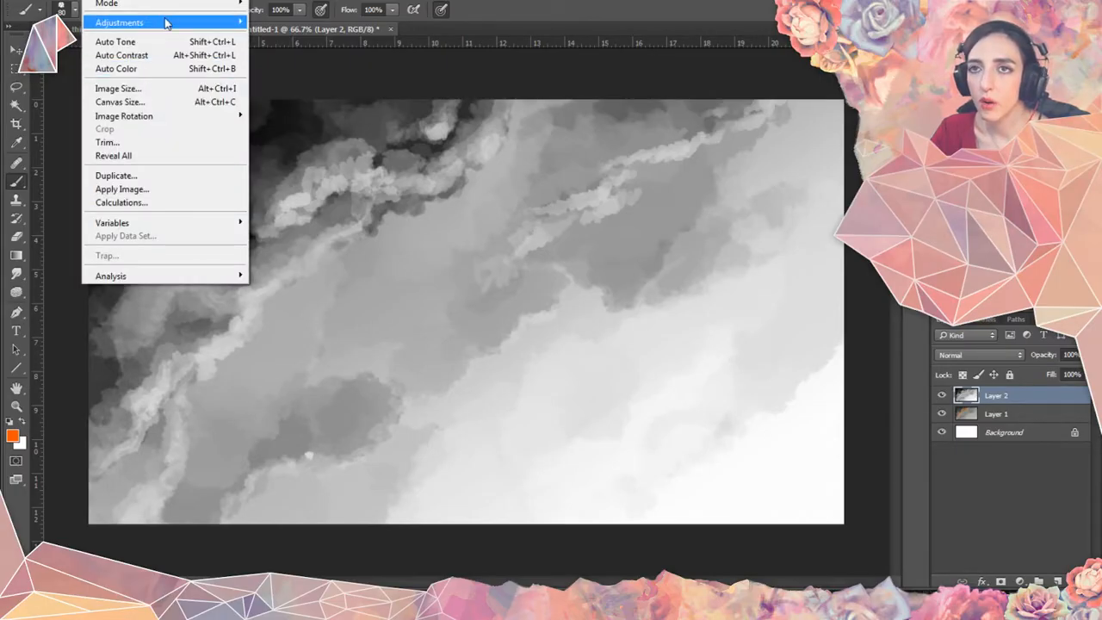
pyautogui.moveTo(170, 31)
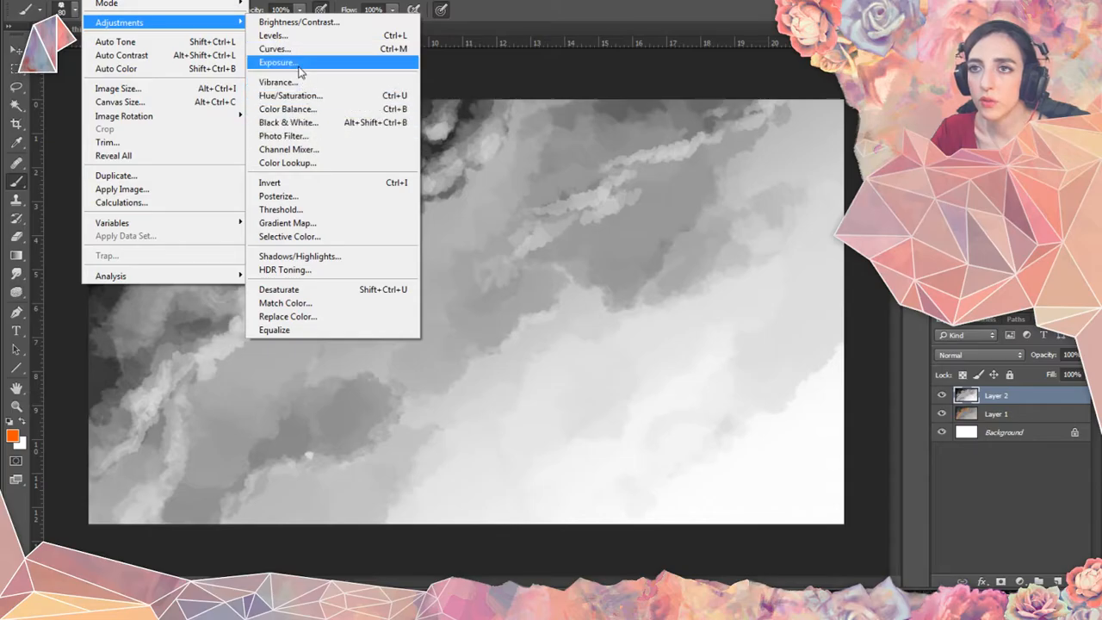
pyautogui.click(273, 36)
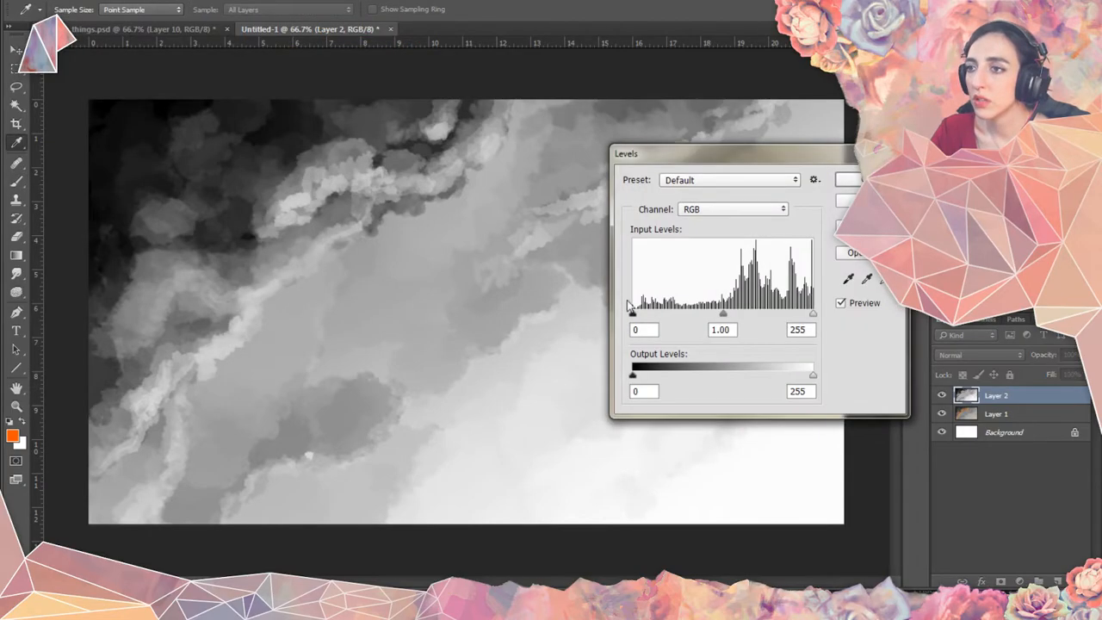
pyautogui.moveTo(632, 315); pyautogui.dragTo(656, 317)
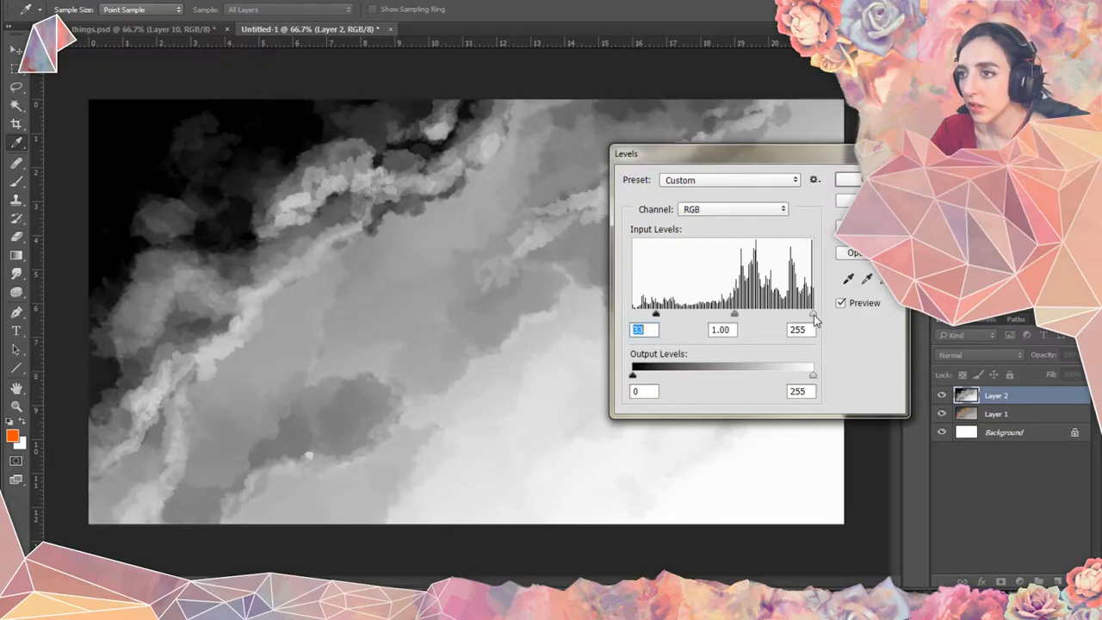
pyautogui.moveTo(813, 314); pyautogui.dragTo(802, 315)
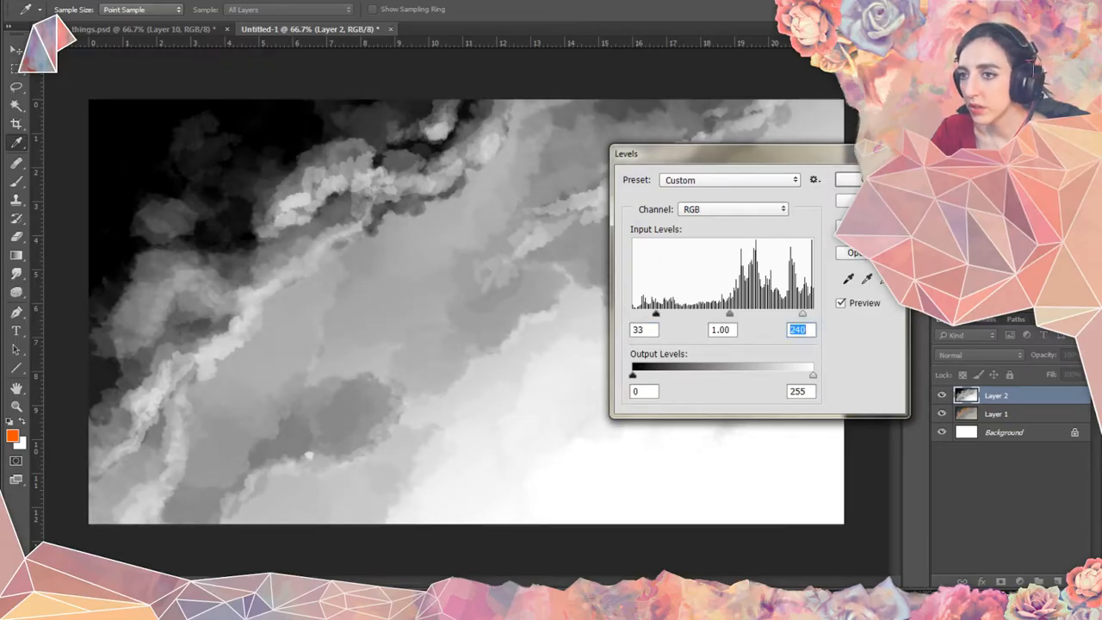
pyautogui.click(848, 179)
pyautogui.press('b')
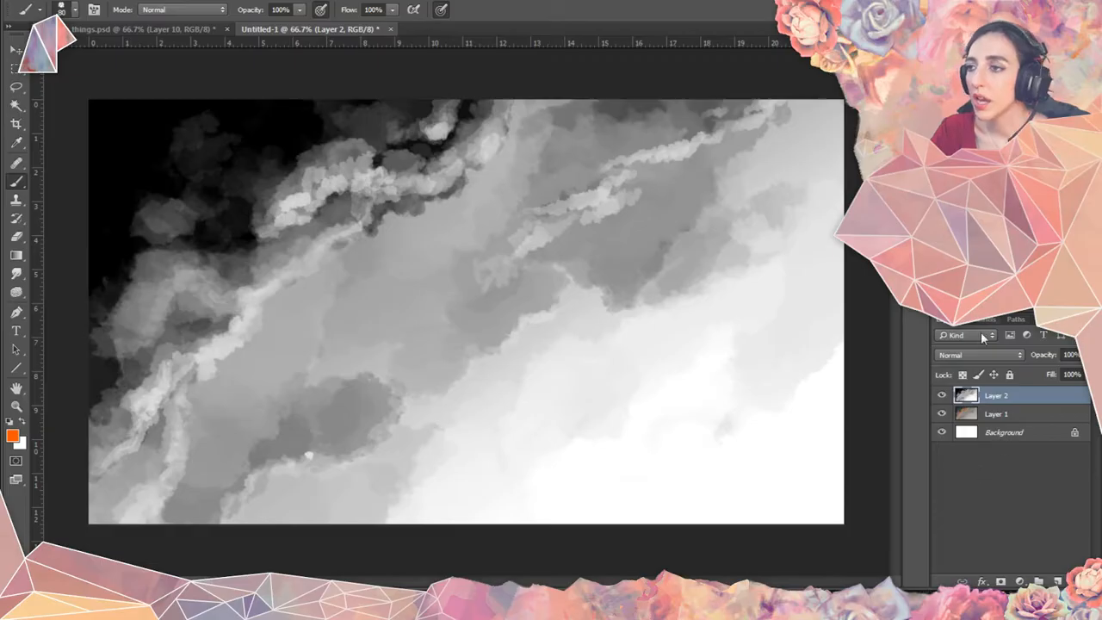
pyautogui.hotkey('alt', 'i')
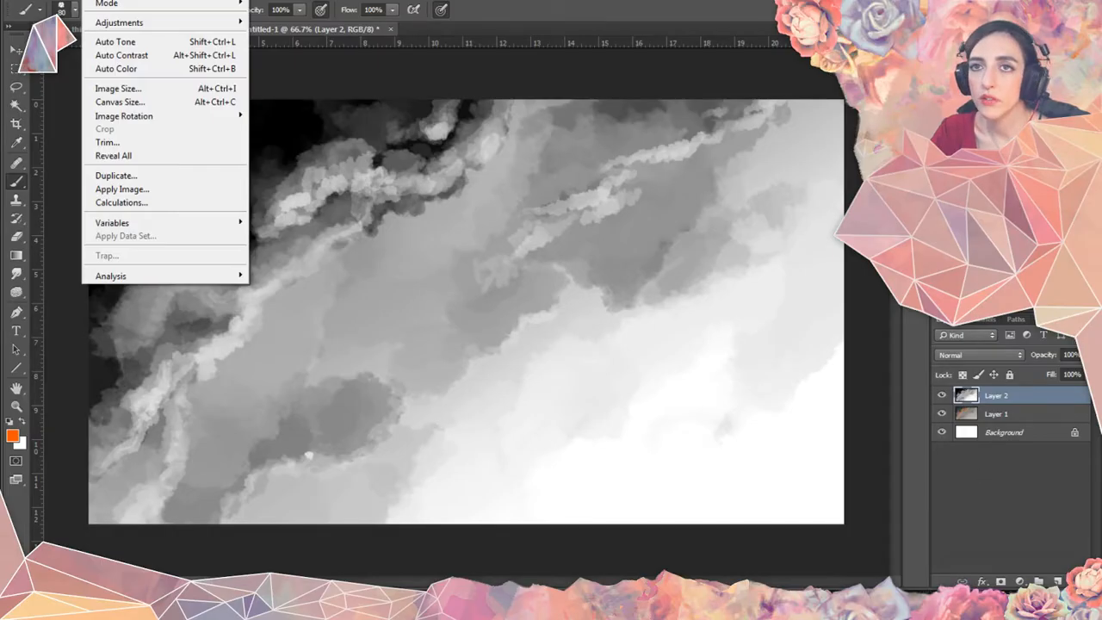
pyautogui.press('Escape')
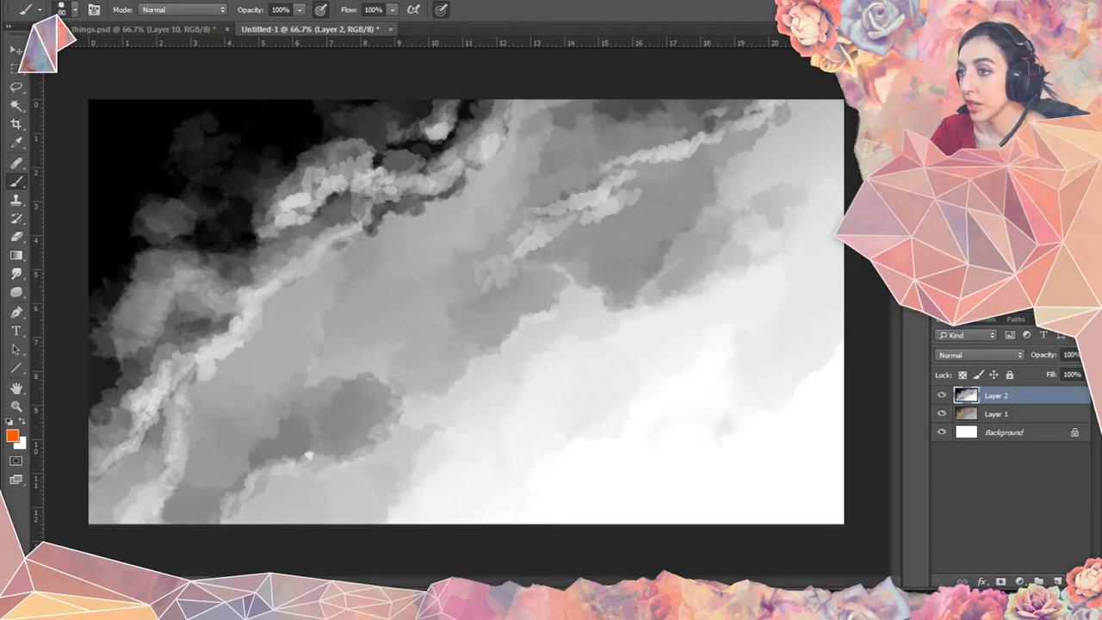
pyautogui.hotkey('alt', 'i')
pyautogui.moveTo(177, 21)
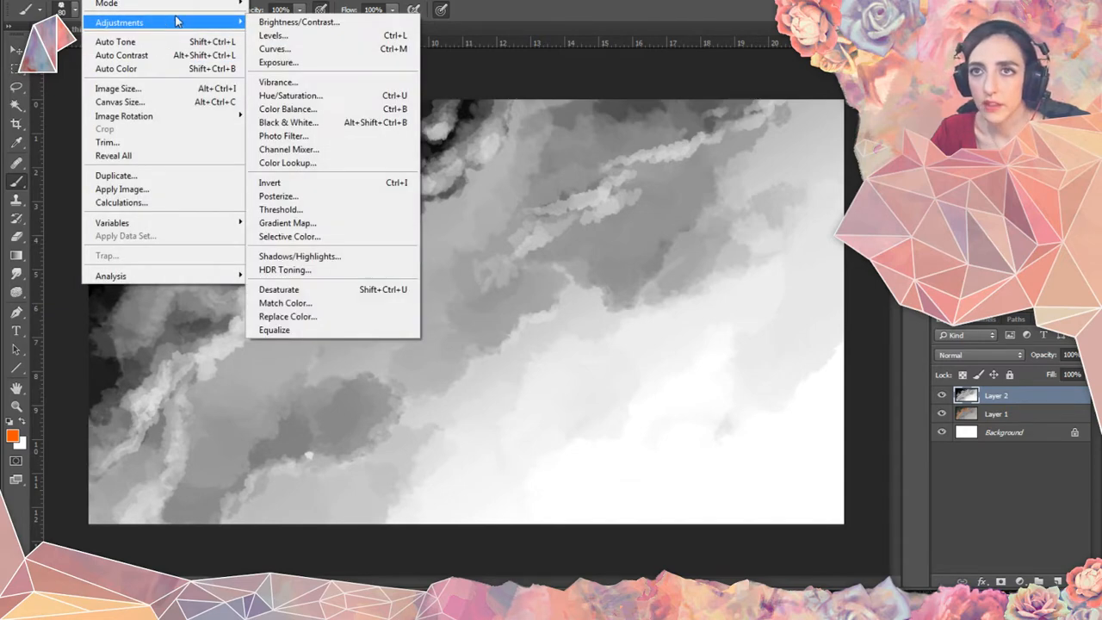
pyautogui.press('Escape')
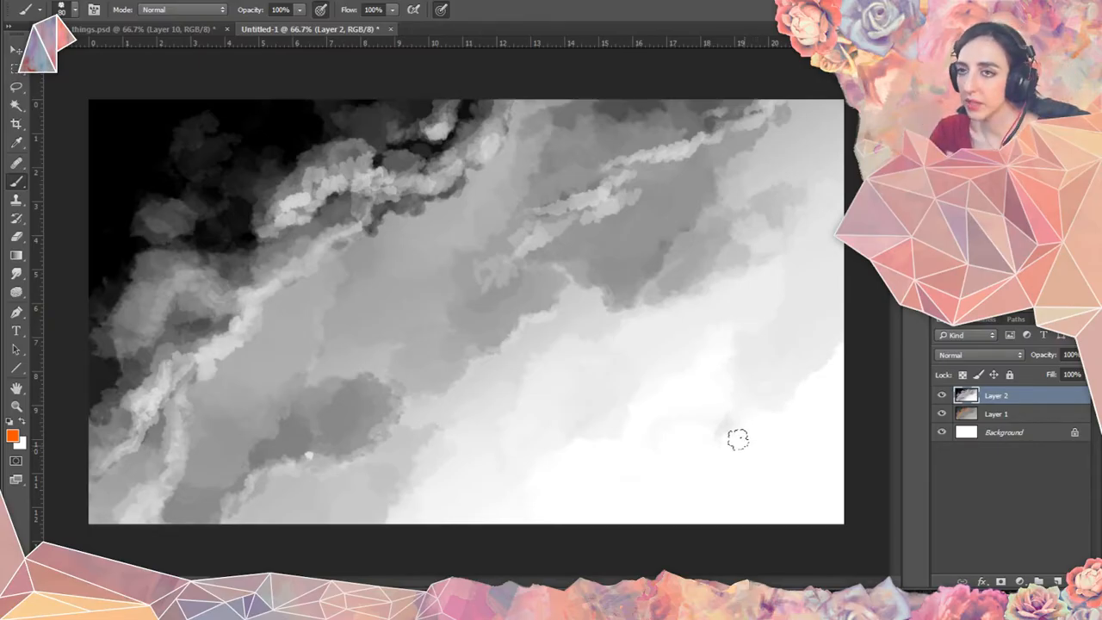
# Start a Gradient Map adjustment on Layer 2 and choose the solid red-to-green gradient preset.
pyautogui.click(129, 2)
pyautogui.moveTo(96, 2)
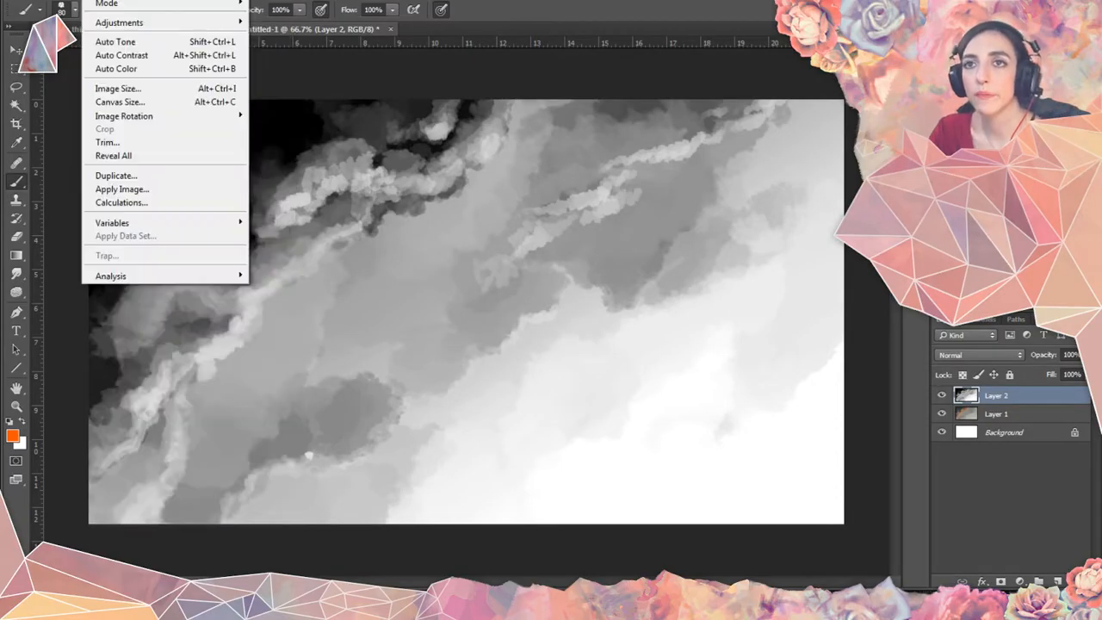
pyautogui.moveTo(134, 29)
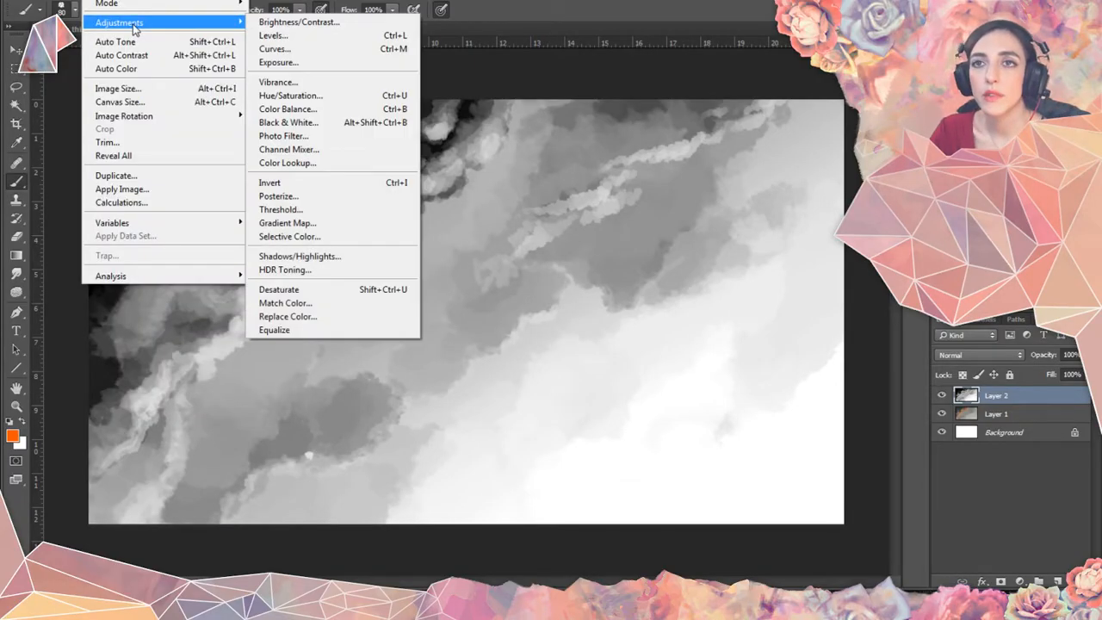
pyautogui.click(325, 222)
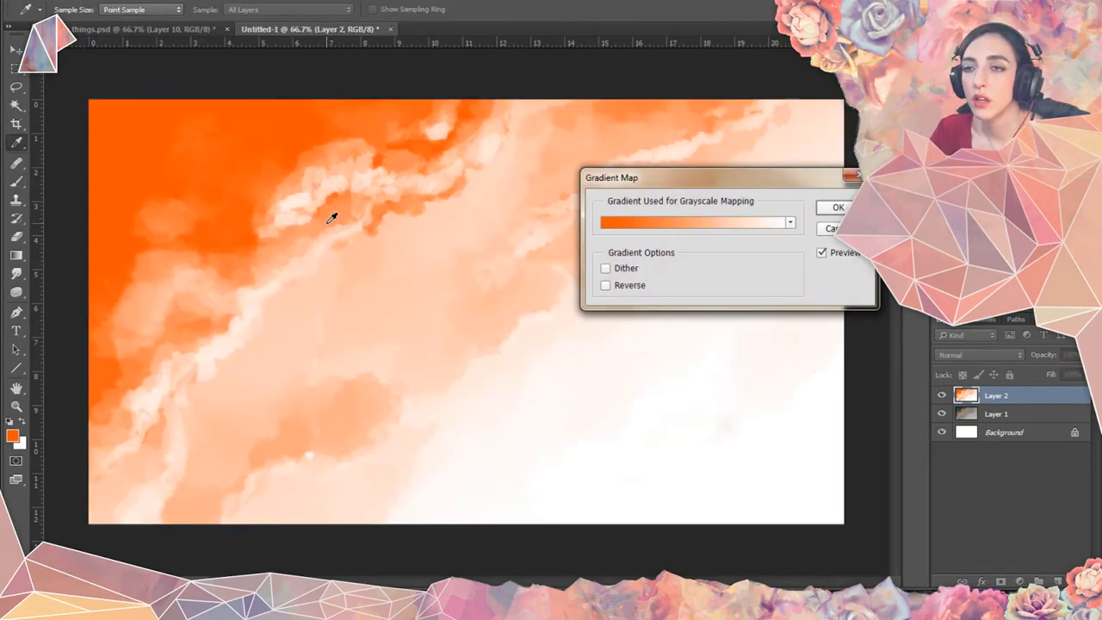
pyautogui.click(750, 223)
pyautogui.click(790, 293)
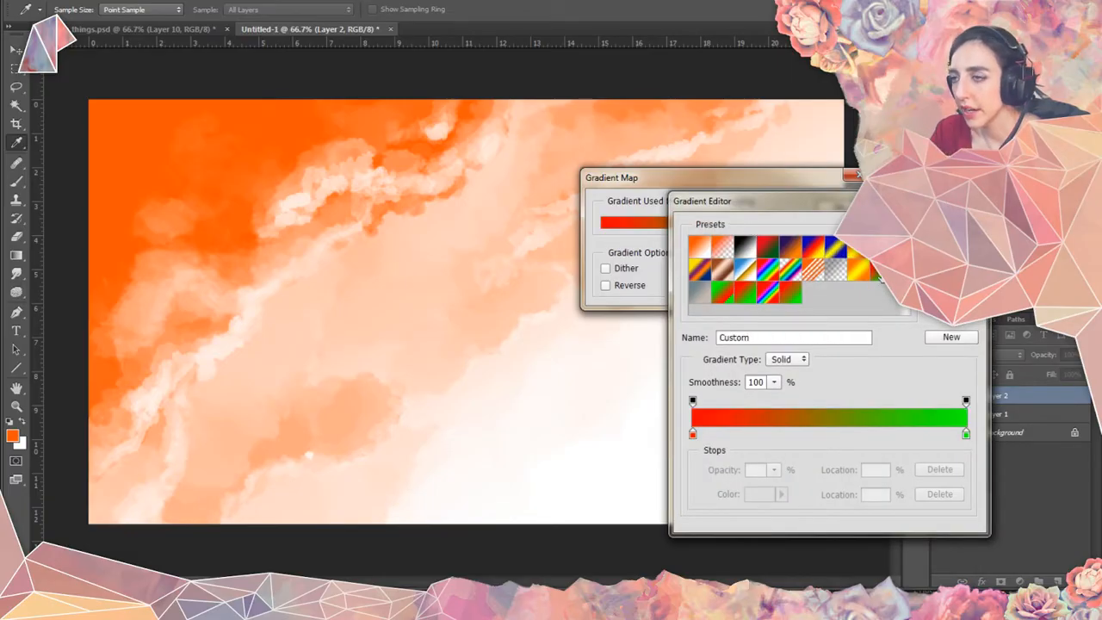
# Check the RGB colour values of the gradient's red start stop and green end stop.
pyautogui.click(693, 433)
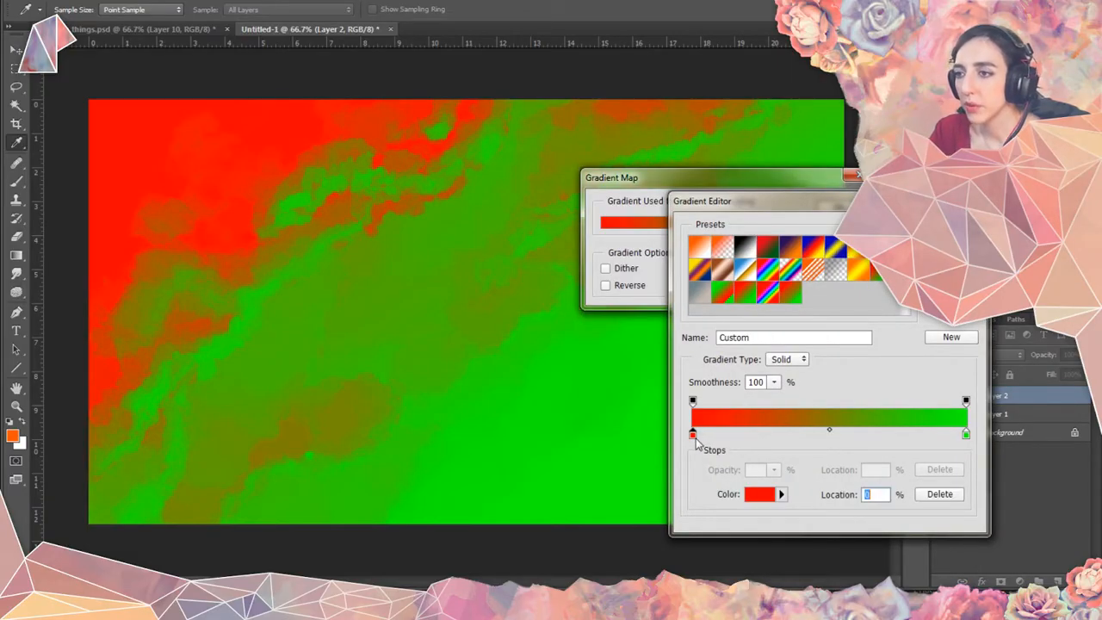
pyautogui.click(753, 497)
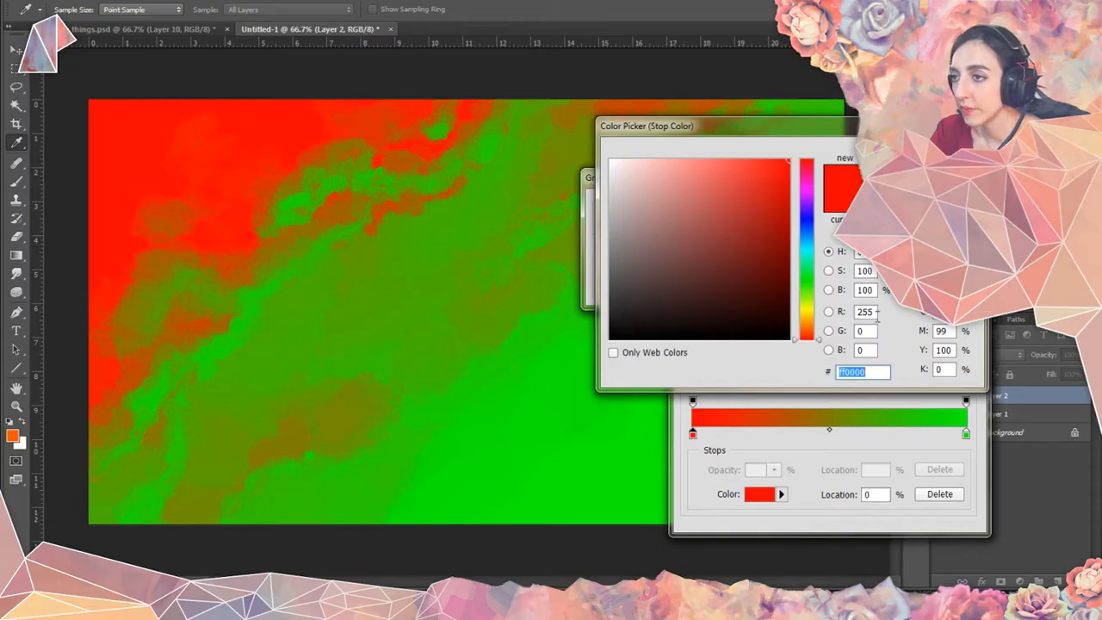
pyautogui.click(864, 312)
pyautogui.press('Return')
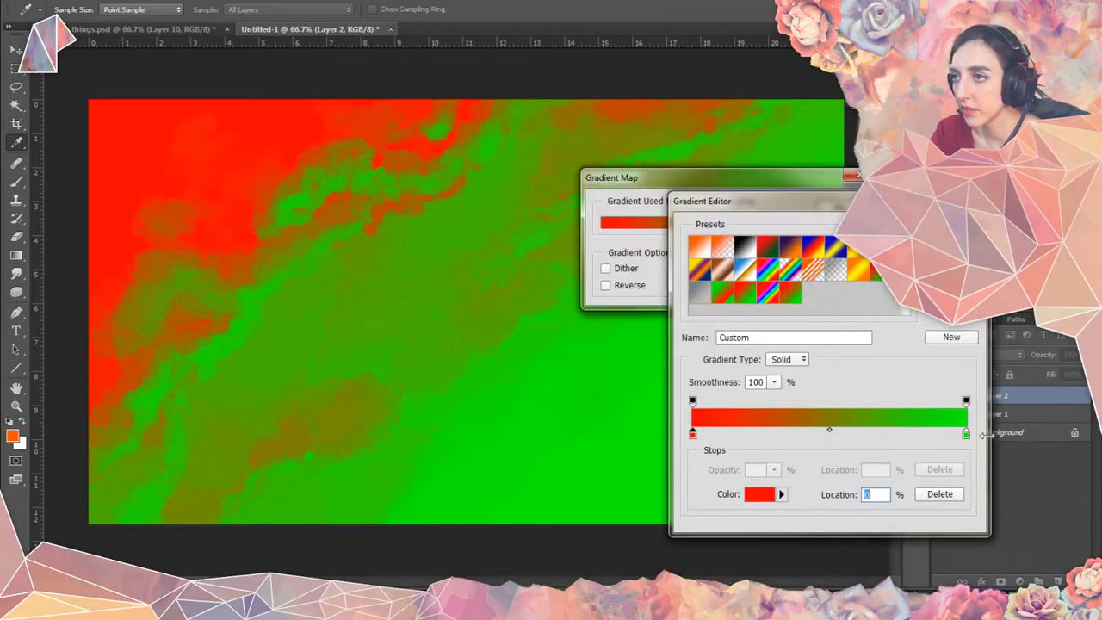
pyautogui.click(965, 434)
pyautogui.click(753, 495)
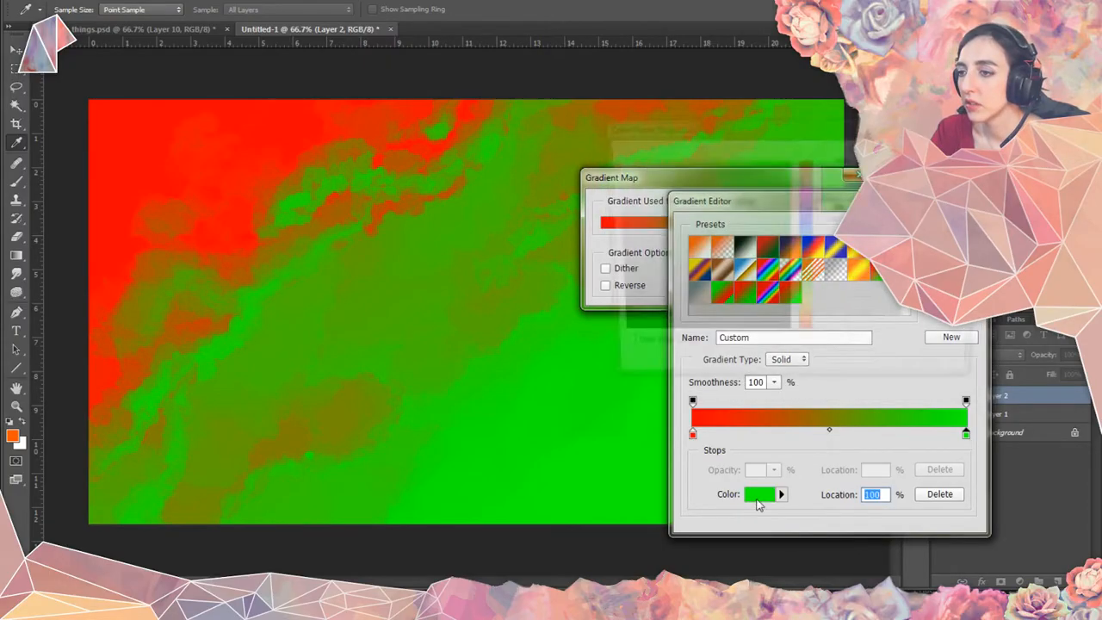
pyautogui.click(876, 330)
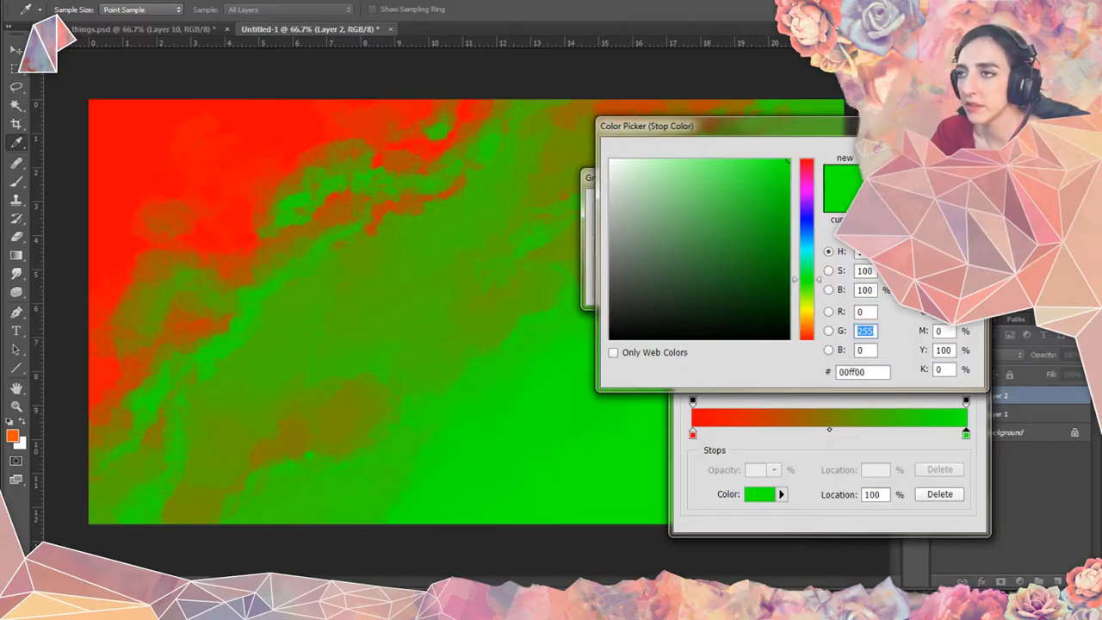
pyautogui.press('Return')
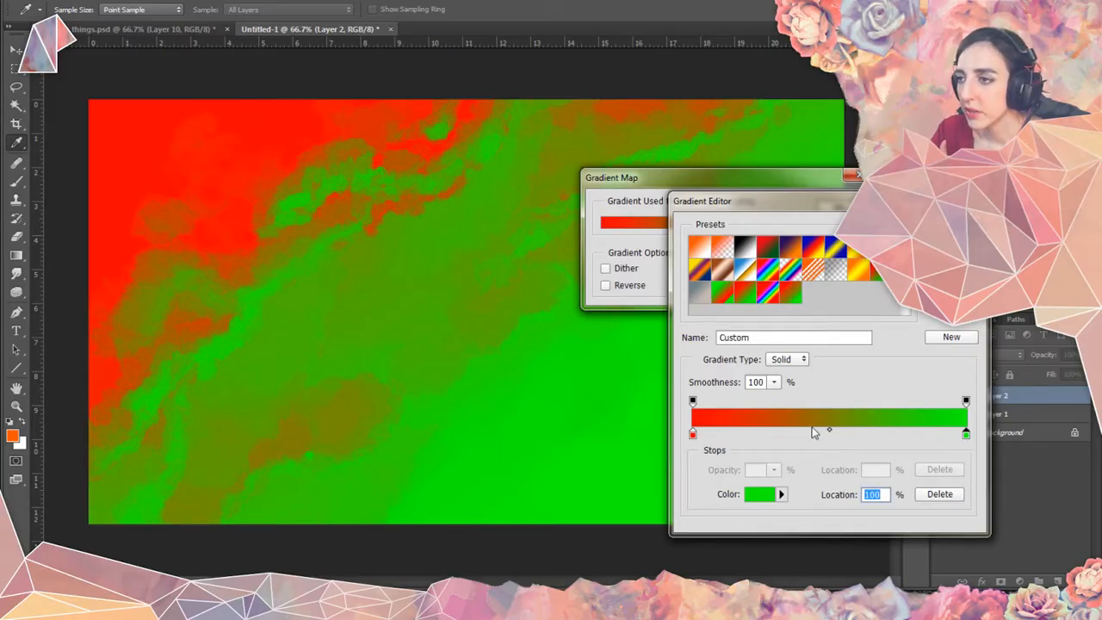
# Shift the gradient's colour midpoint slightly towards the green end and accept the edited gradient.
pyautogui.moveTo(831, 432); pyautogui.dragTo(843, 457)
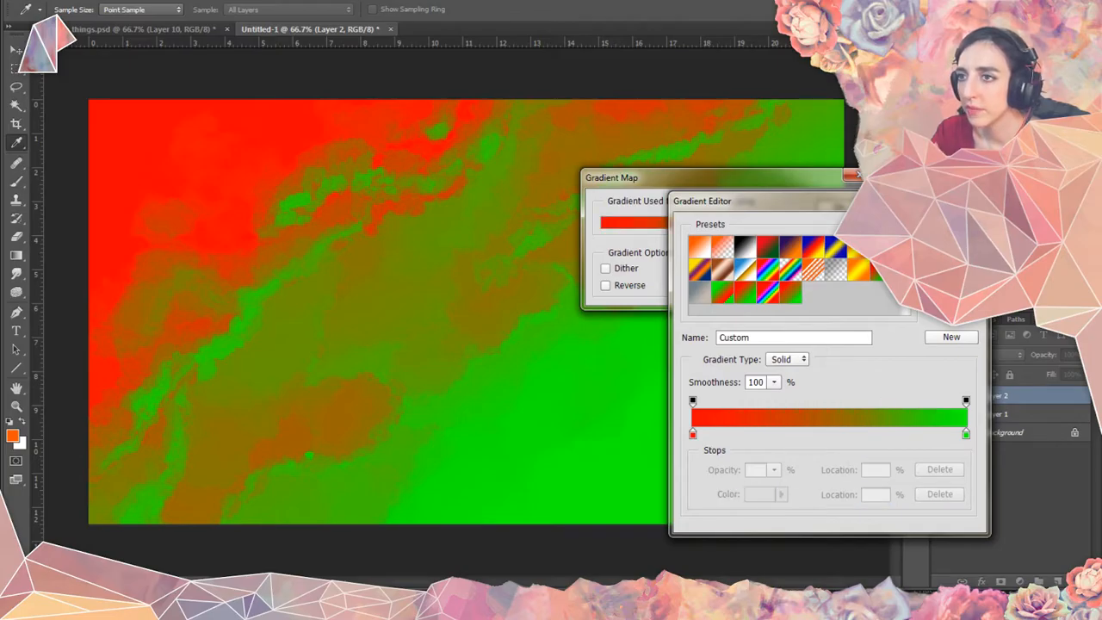
pyautogui.click(951, 225)
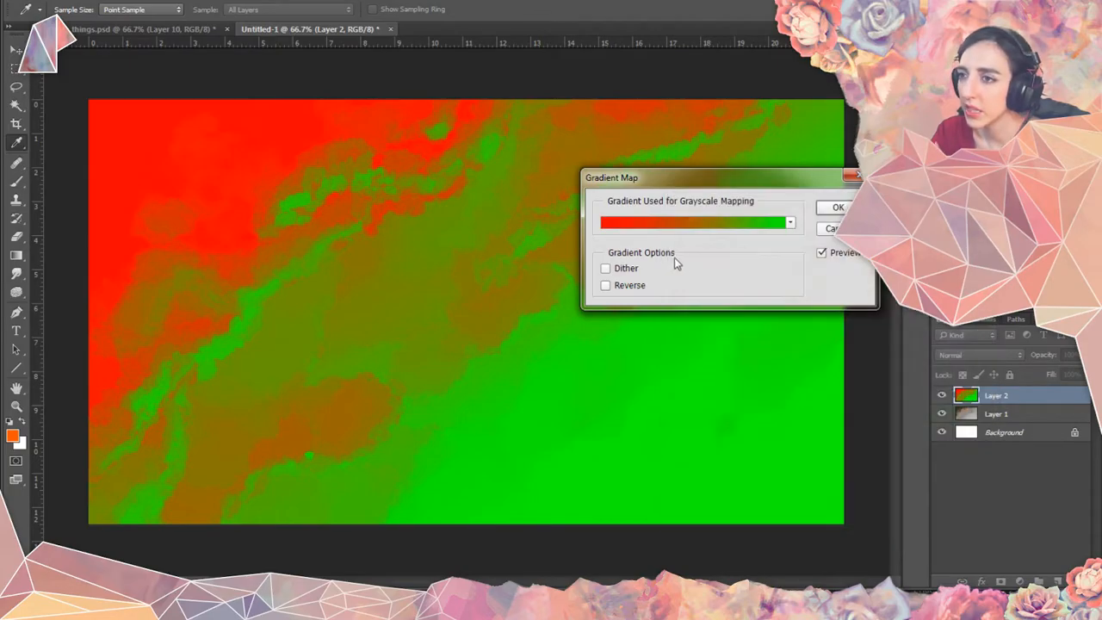
# Apply the gradient map to Layer 2, isolate its Green channel and load that channel as a selection.
pyautogui.click(831, 209)
pyautogui.press('b')
pyautogui.click(986, 320)
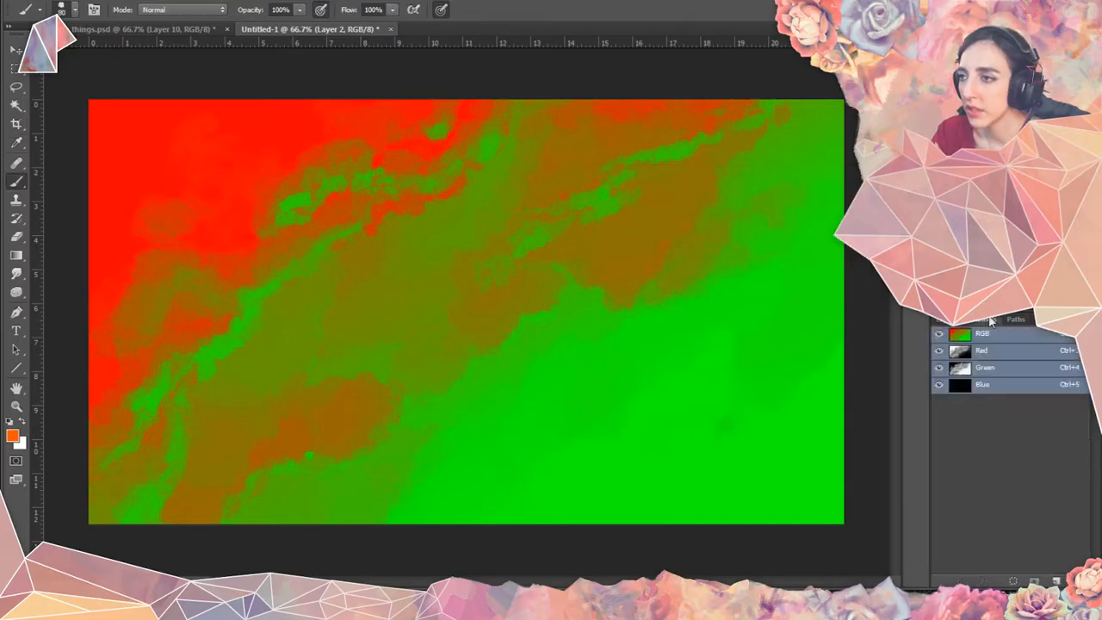
pyautogui.click(962, 367)
pyautogui.click(1010, 582)
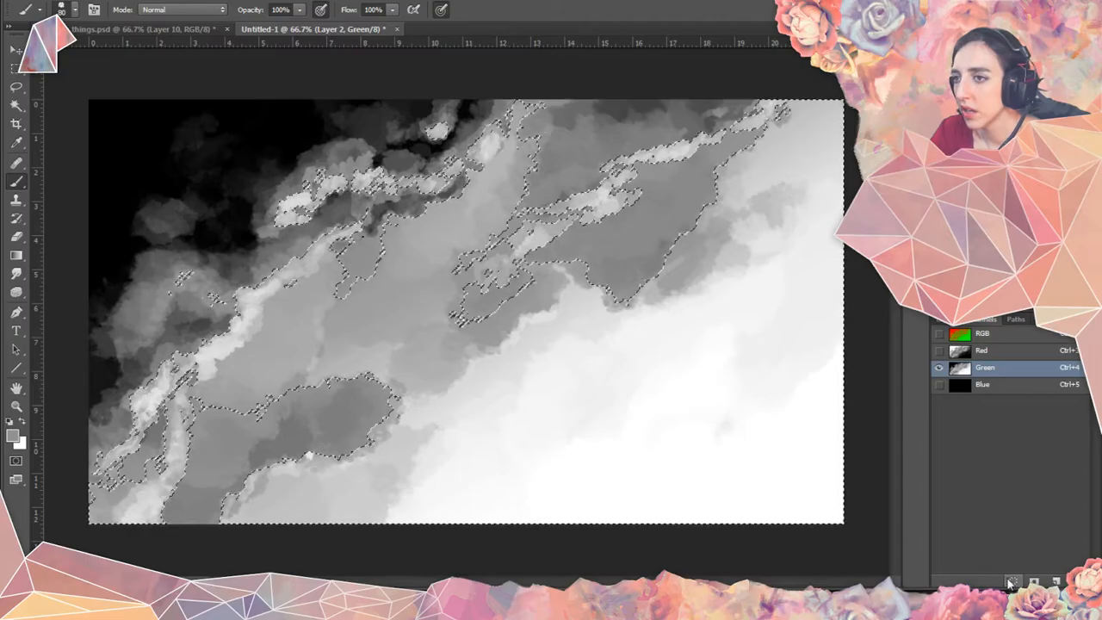
# Hide Layer 2 and place a copy of the painting's selected light areas on a new layer above it.
pyautogui.click(951, 321)
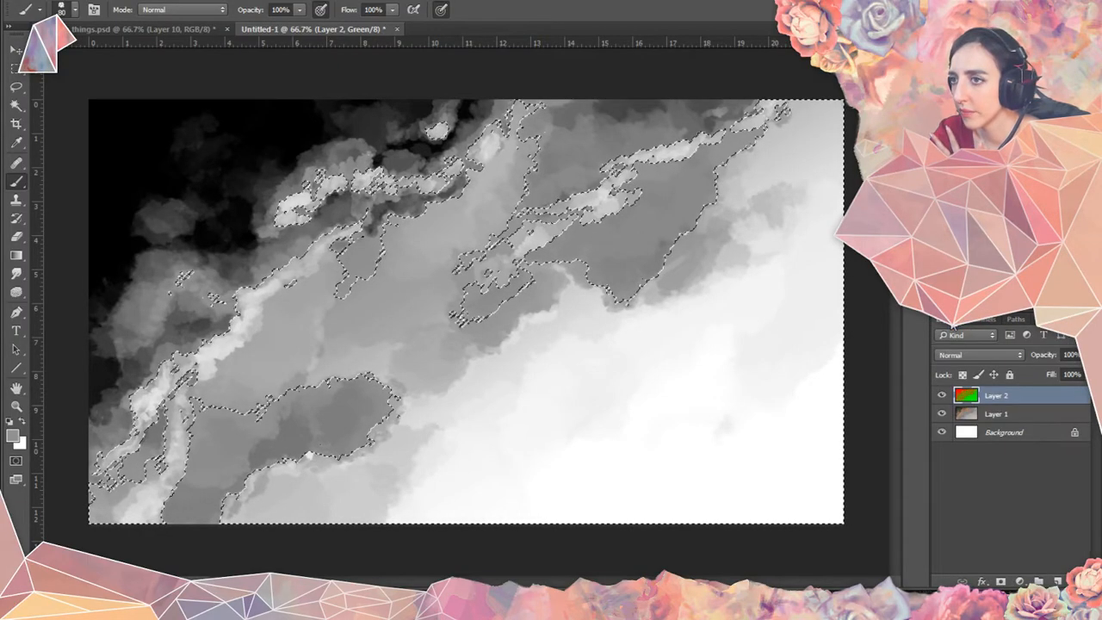
pyautogui.click(941, 395)
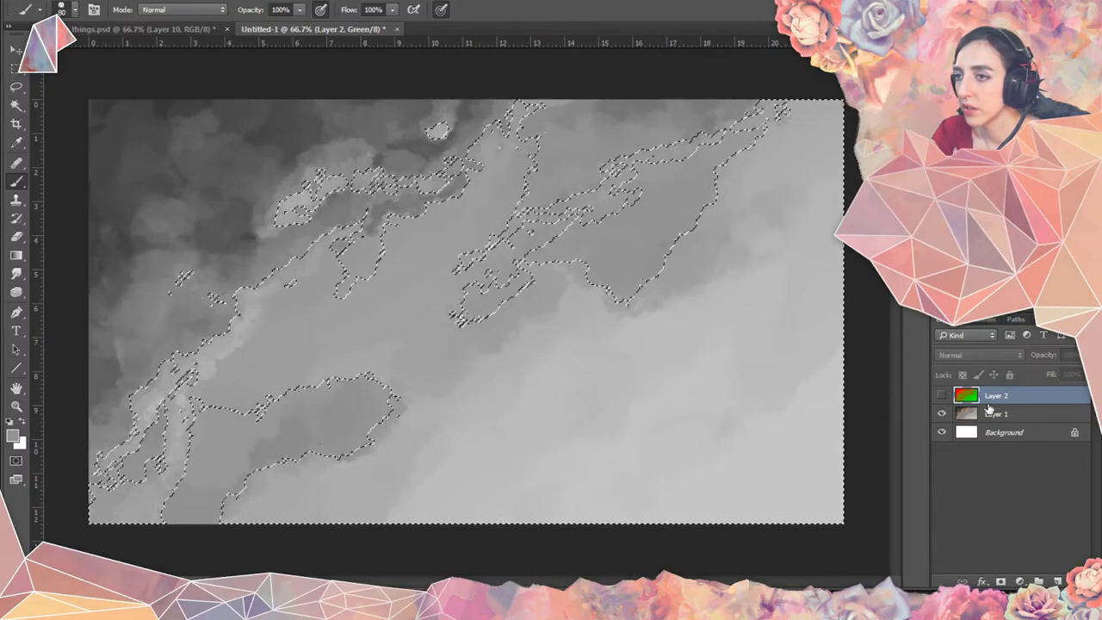
pyautogui.click(1058, 581)
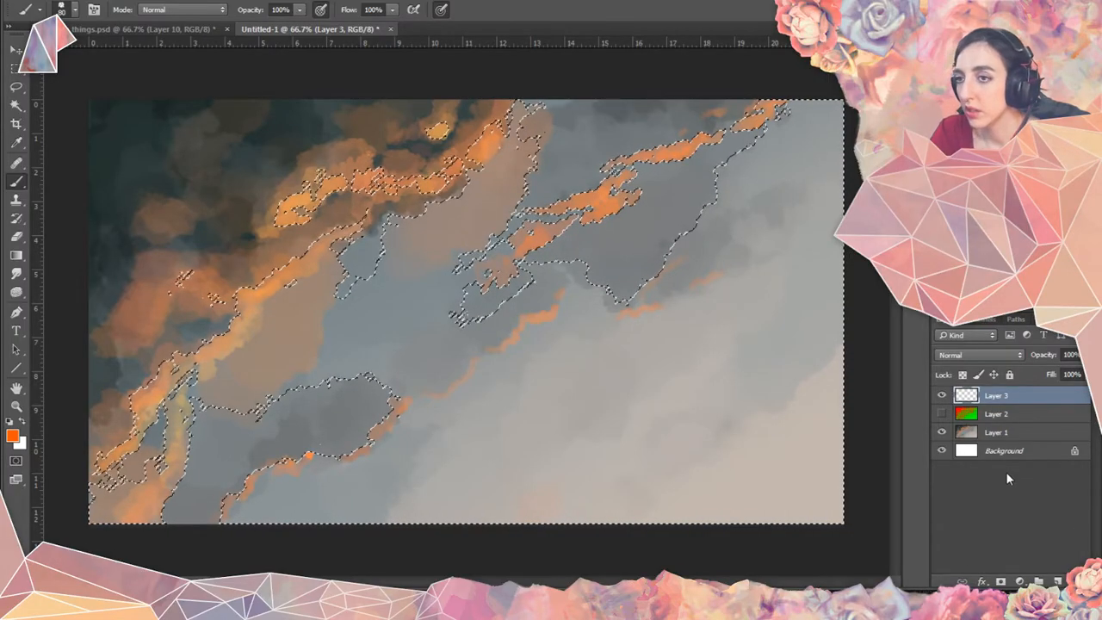
pyautogui.hotkey('ctrl', 'd')
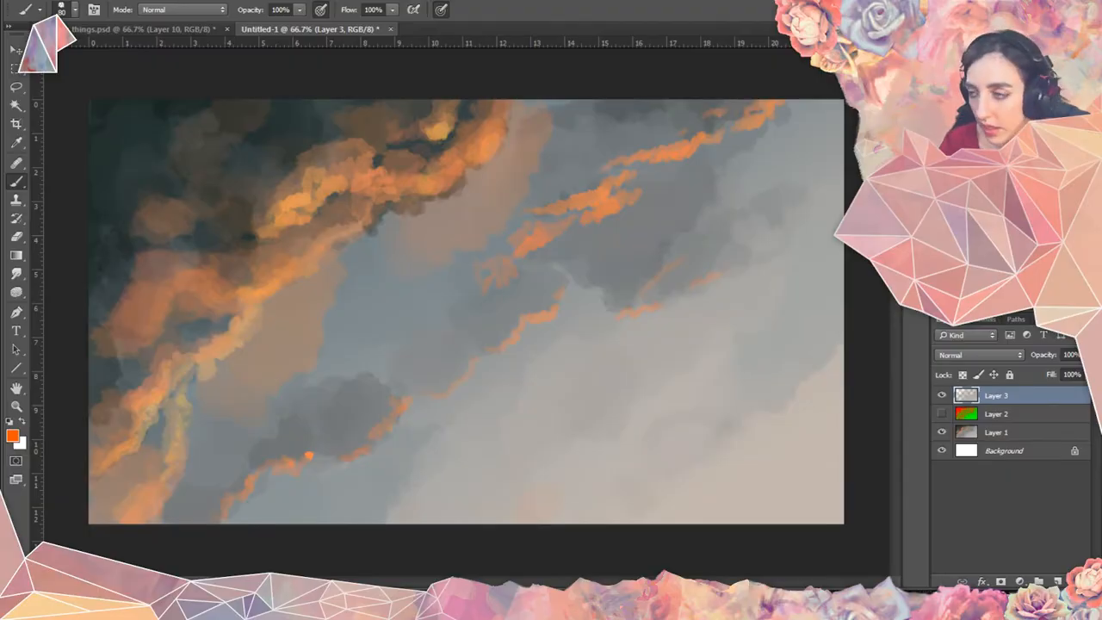
# Colorize Layer 3 with Hue/Saturation, using hue 31 and saturation 52.
pyautogui.hotkey('ctrl', 'u')
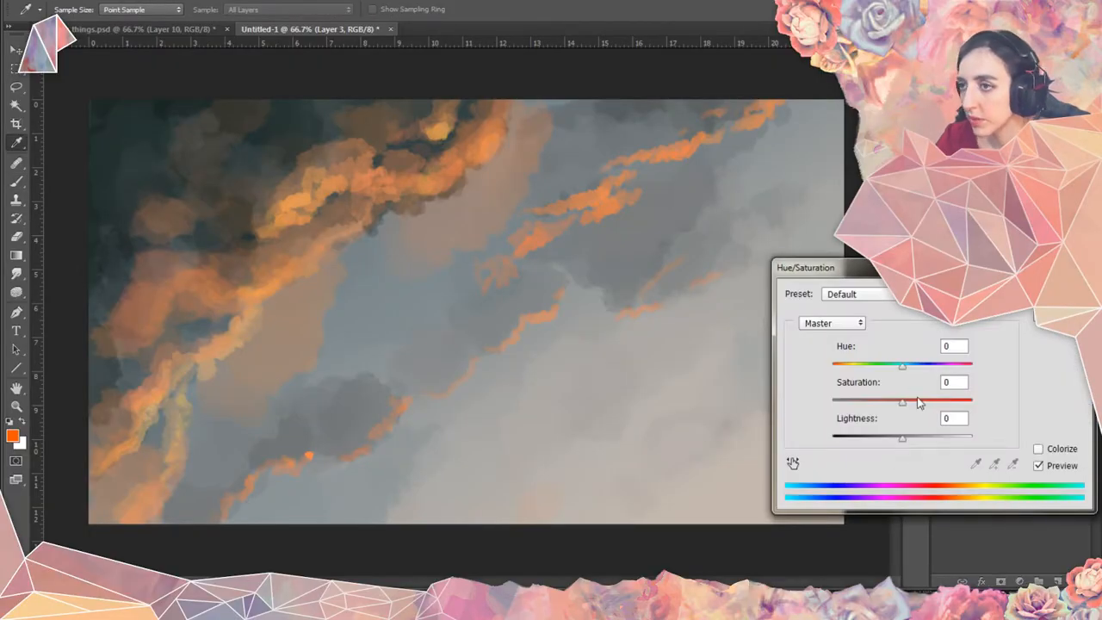
pyautogui.moveTo(918, 401); pyautogui.dragTo(943, 414)
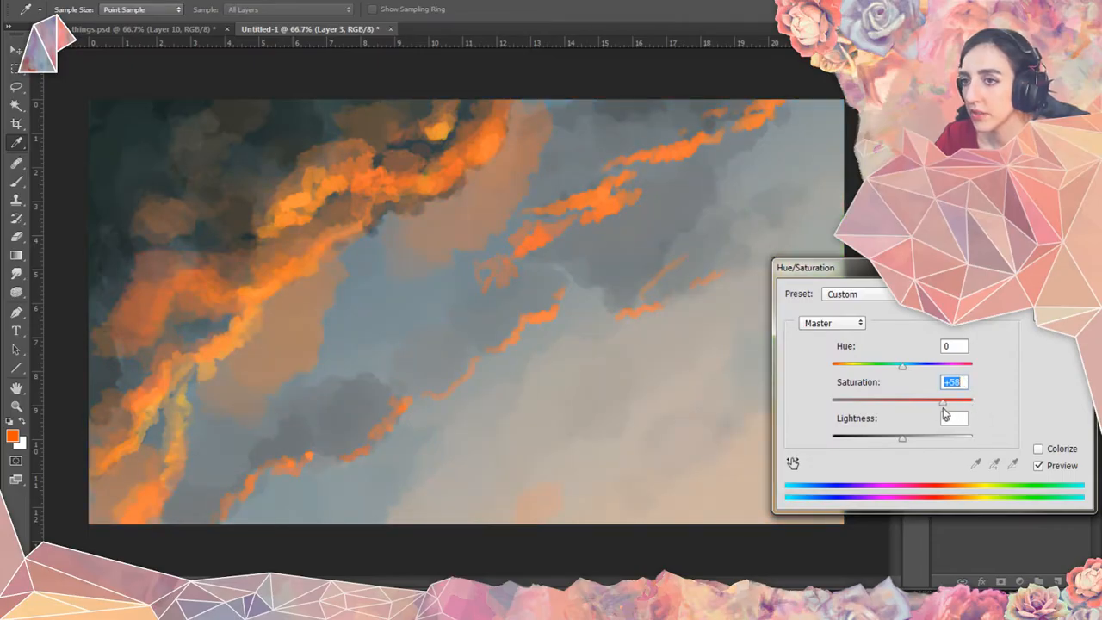
pyautogui.click(1038, 448)
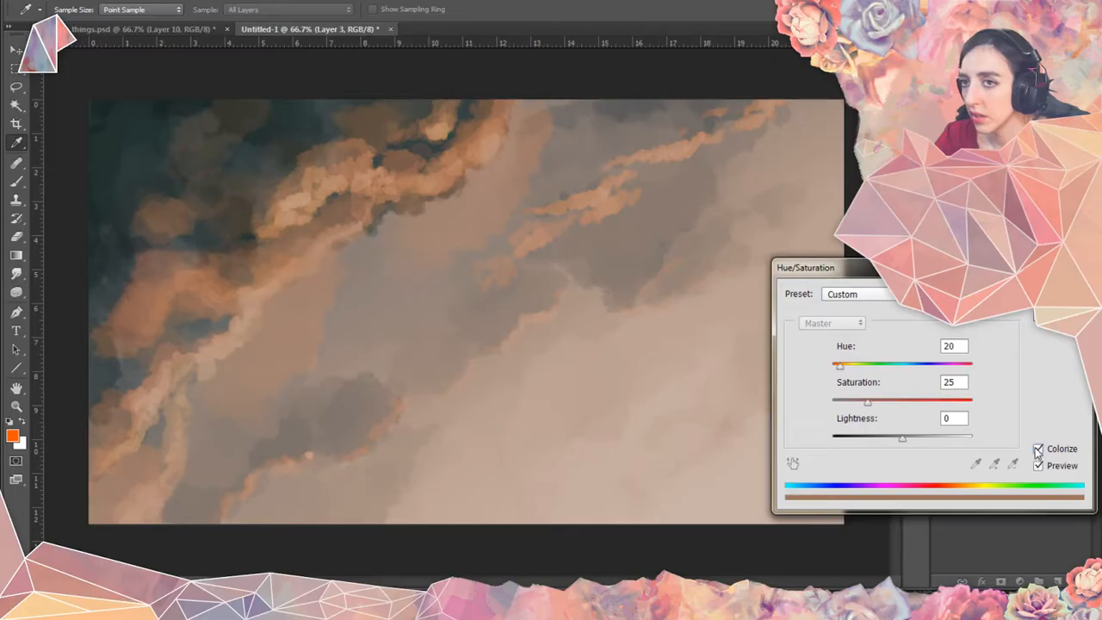
pyautogui.moveTo(861, 404); pyautogui.dragTo(897, 404)
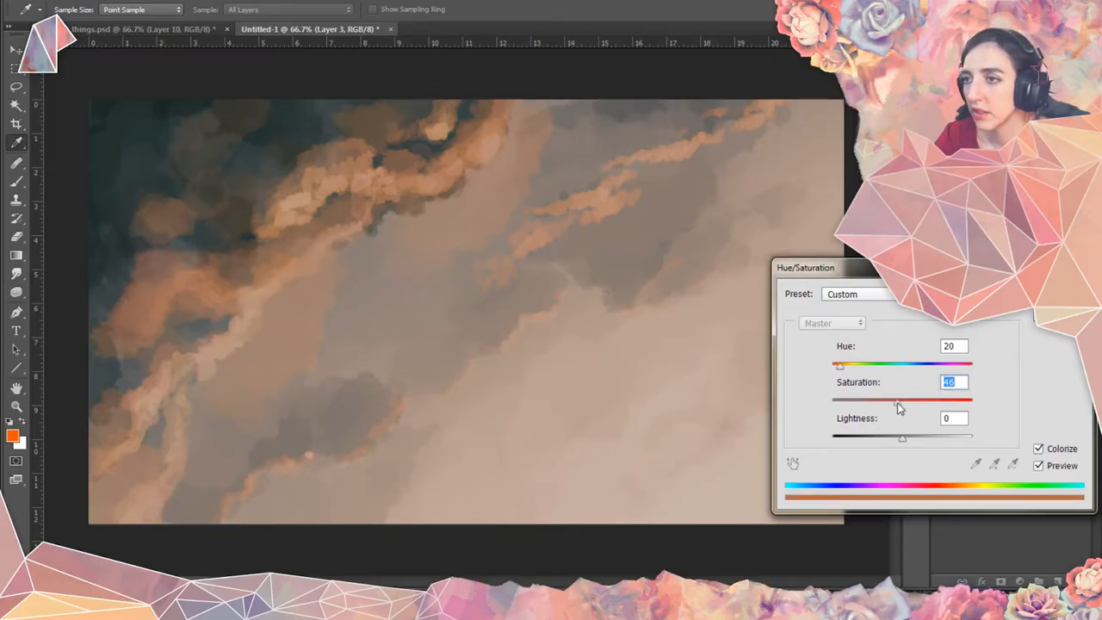
pyautogui.click(859, 368)
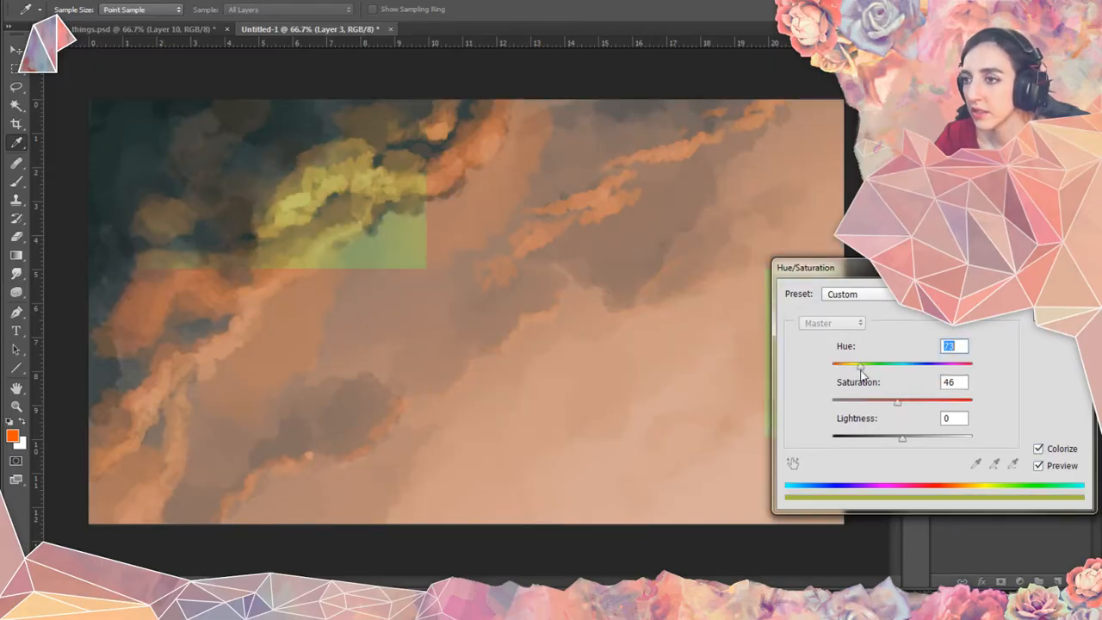
pyautogui.moveTo(855, 370); pyautogui.dragTo(844, 375)
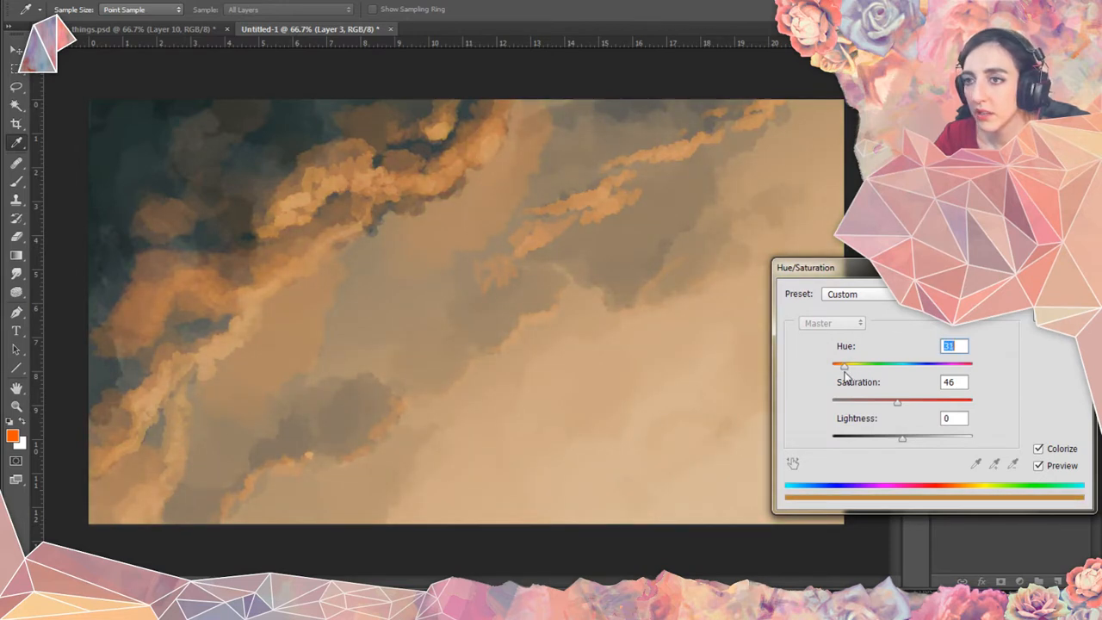
pyautogui.moveTo(904, 410); pyautogui.dragTo(906, 411)
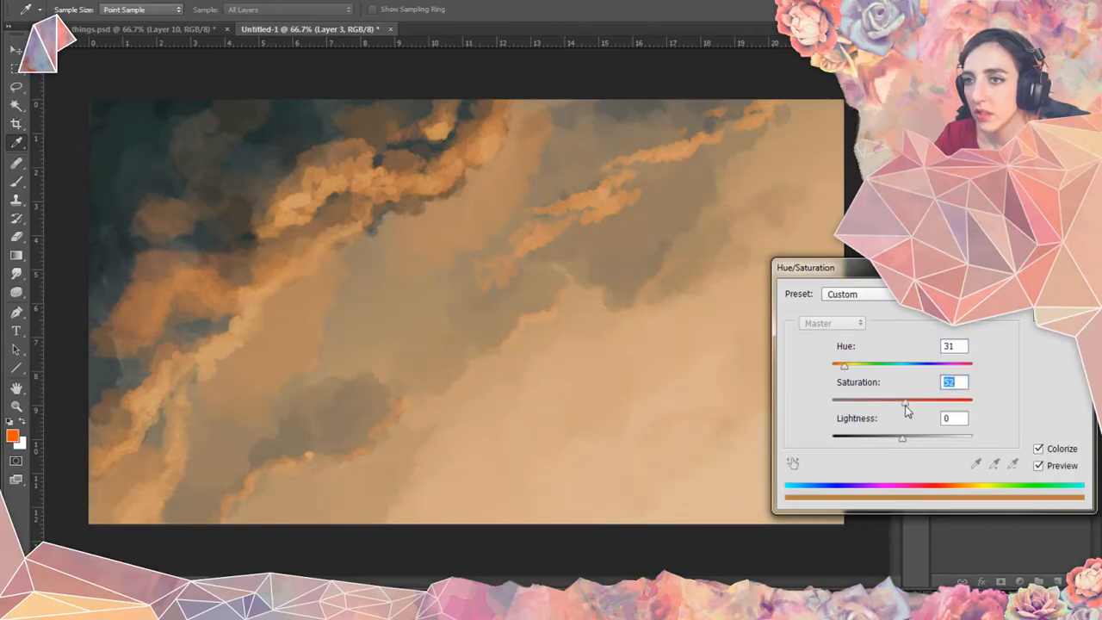
pyautogui.click(1055, 294)
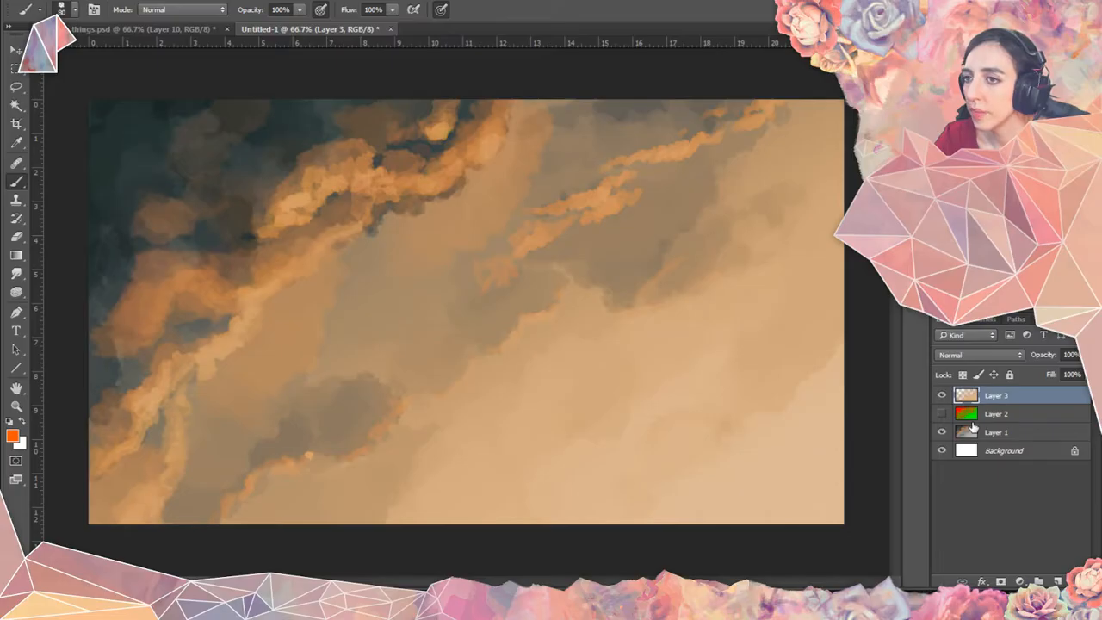
# Hide Layer 3, load its contents as a selection, and add a new layer with a masked Gradient Map adjustment layer above it.
pyautogui.click(940, 394)
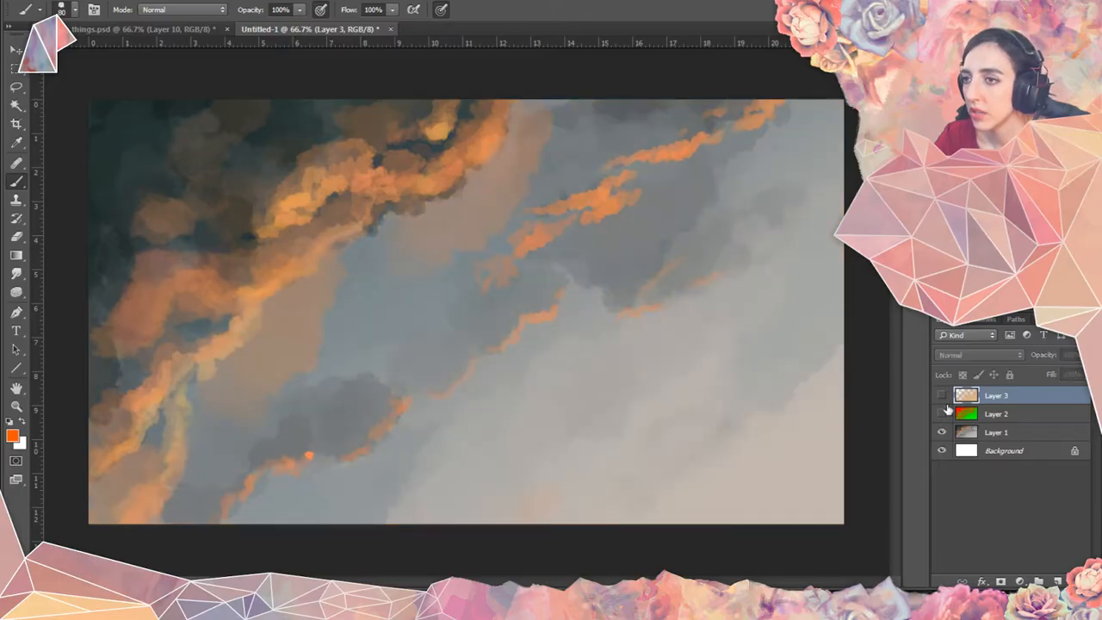
pyautogui.keyDown('ctrl'); pyautogui.click(967, 395); pyautogui.keyUp('ctrl')
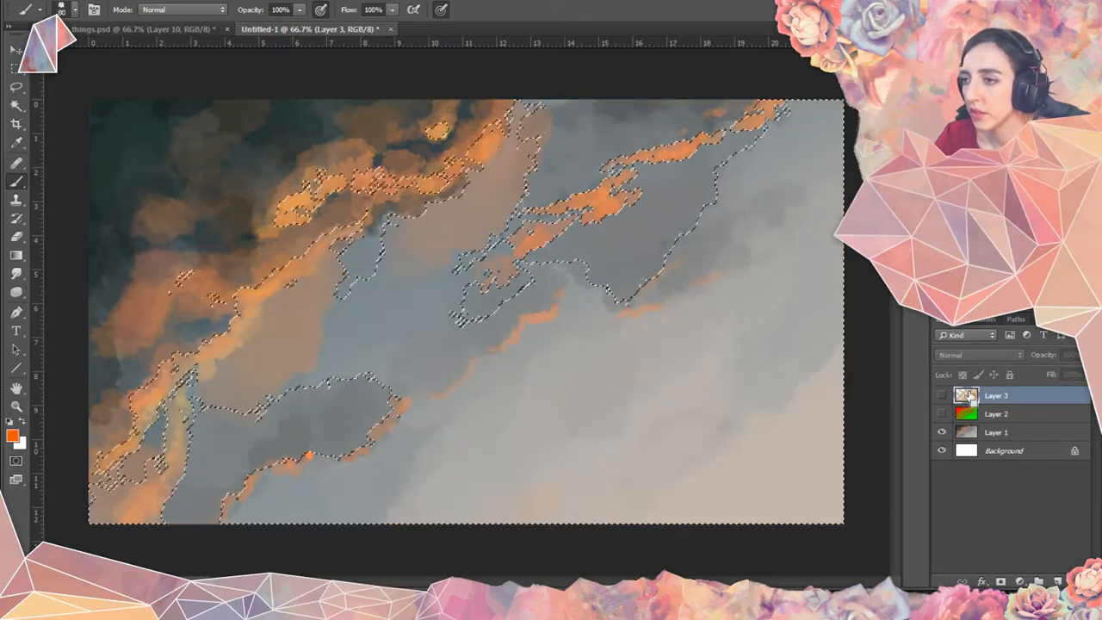
pyautogui.click(1057, 582)
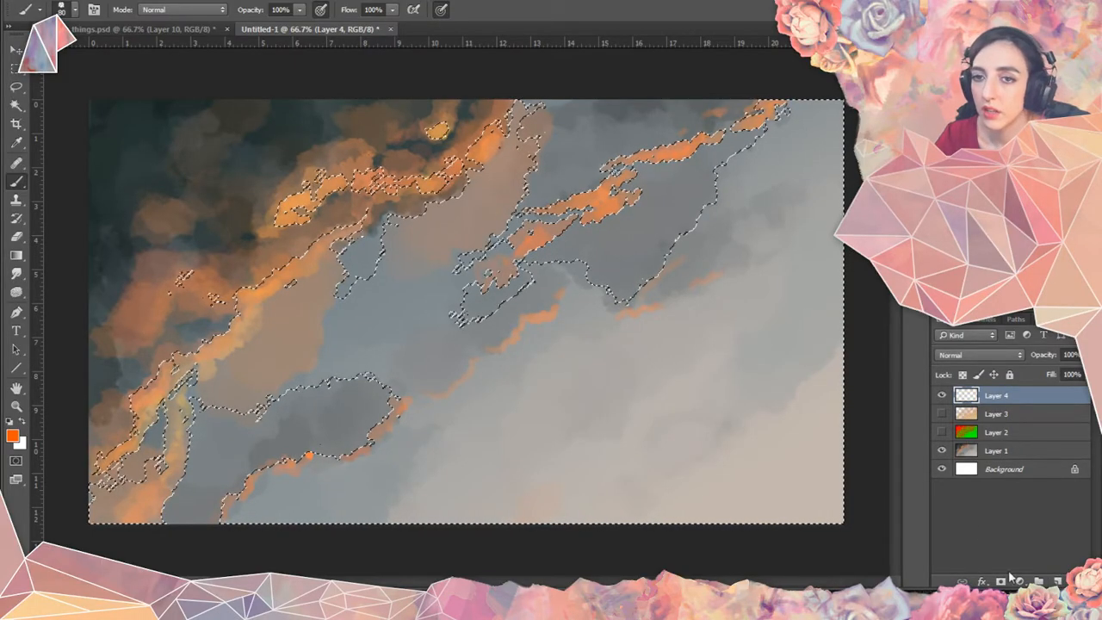
pyautogui.click(1018, 582)
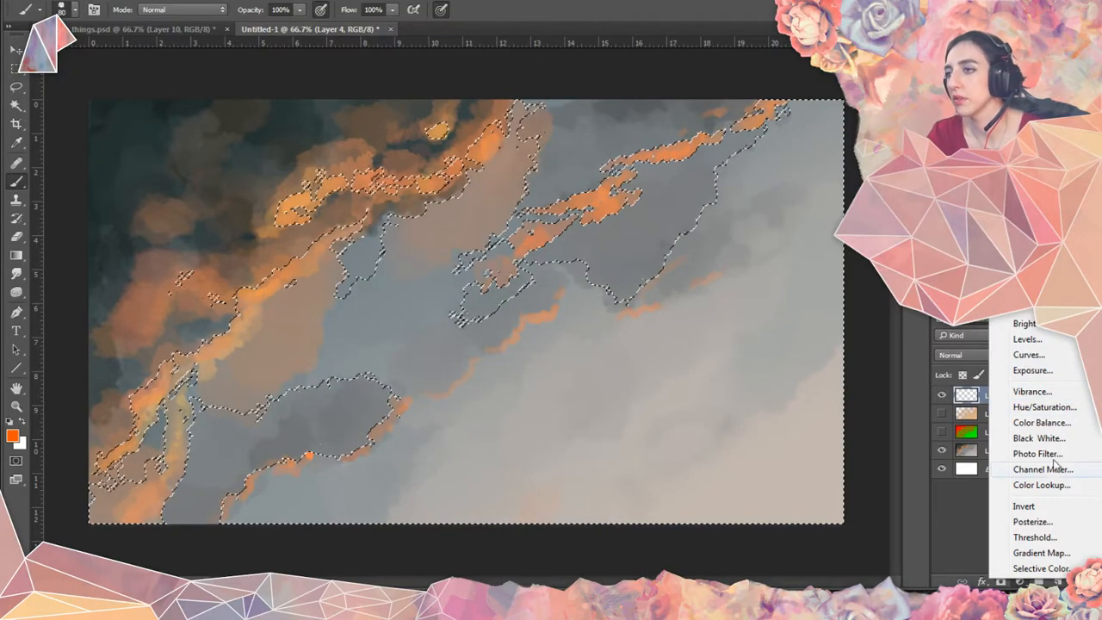
pyautogui.click(1042, 552)
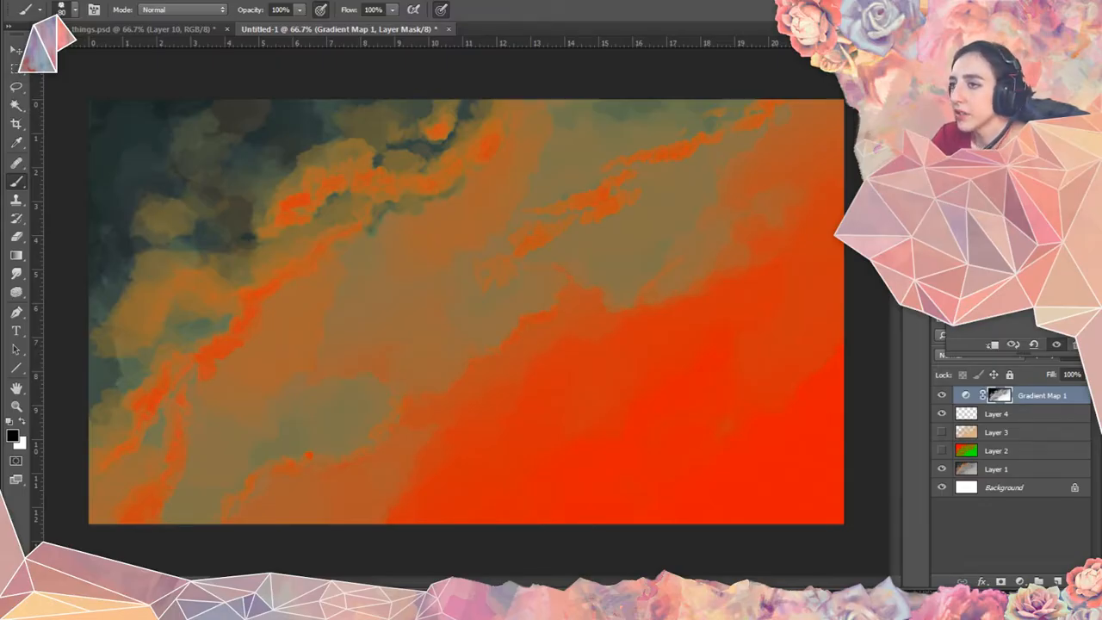
# Set the Gradient Map 1 layer to Color blend mode at 22% opacity, with Layer 3 shown again beneath it.
pyautogui.hotkey('ctrl', 'z')
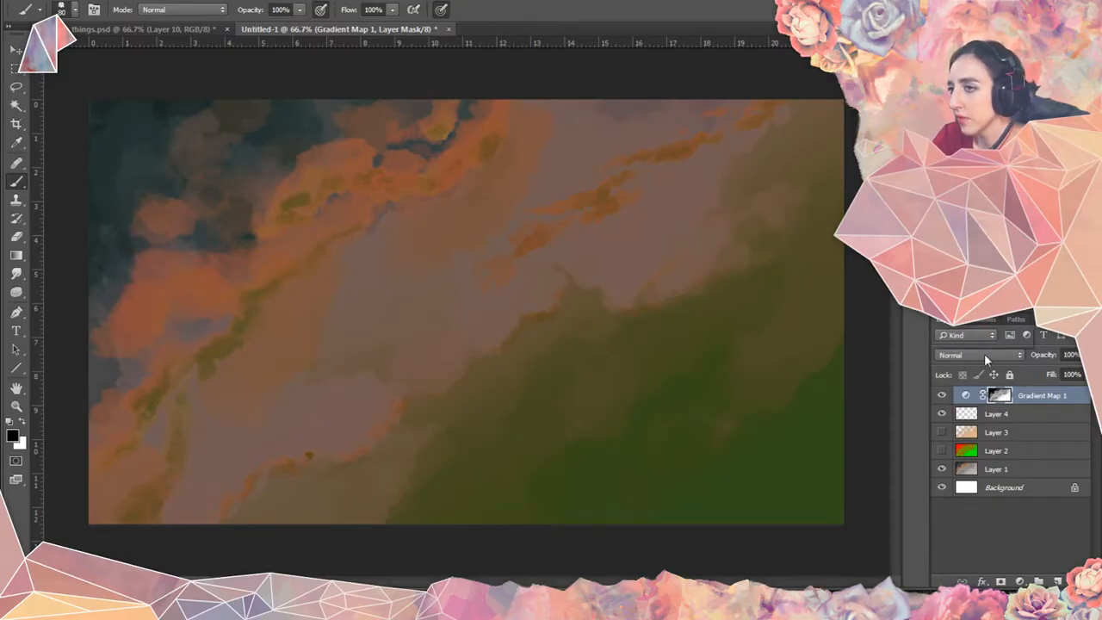
pyautogui.click(984, 353)
pyautogui.click(965, 333)
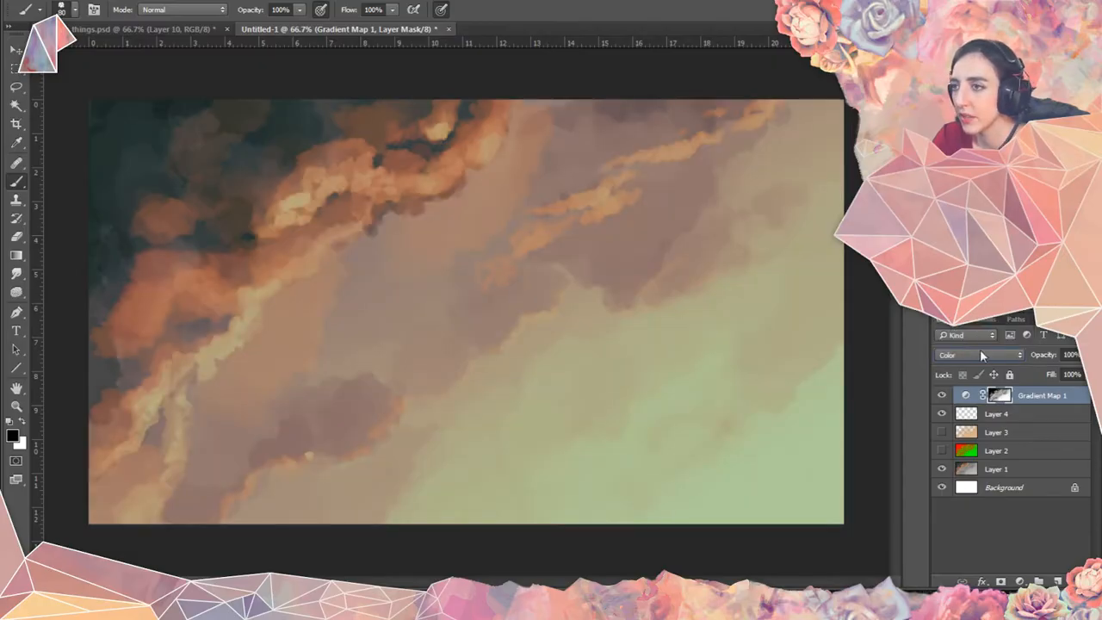
pyautogui.click(1081, 355)
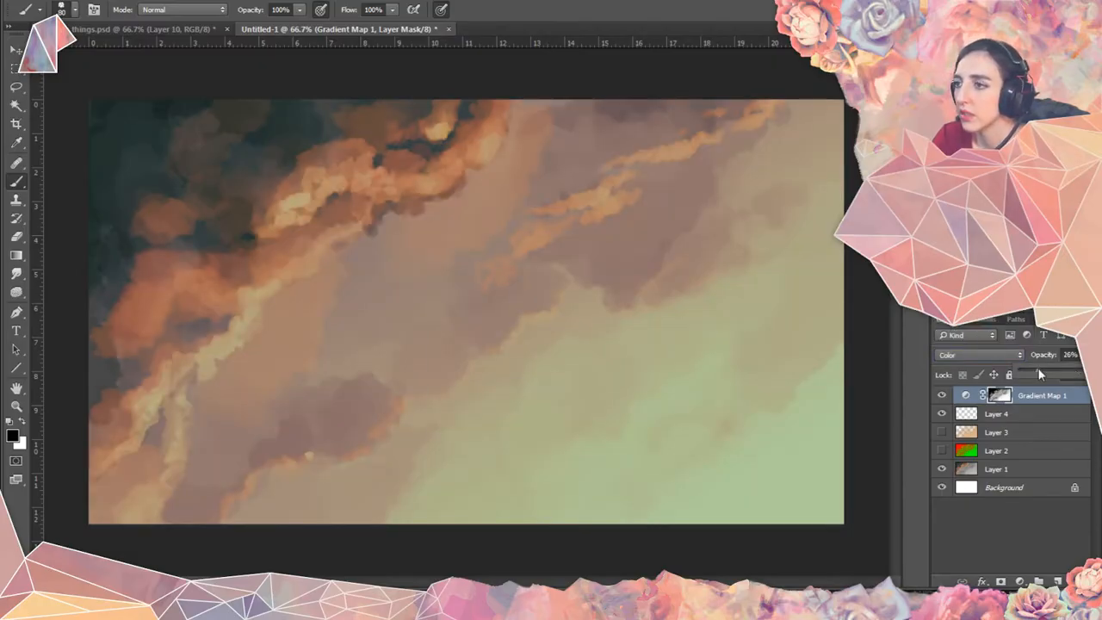
pyautogui.click(942, 432)
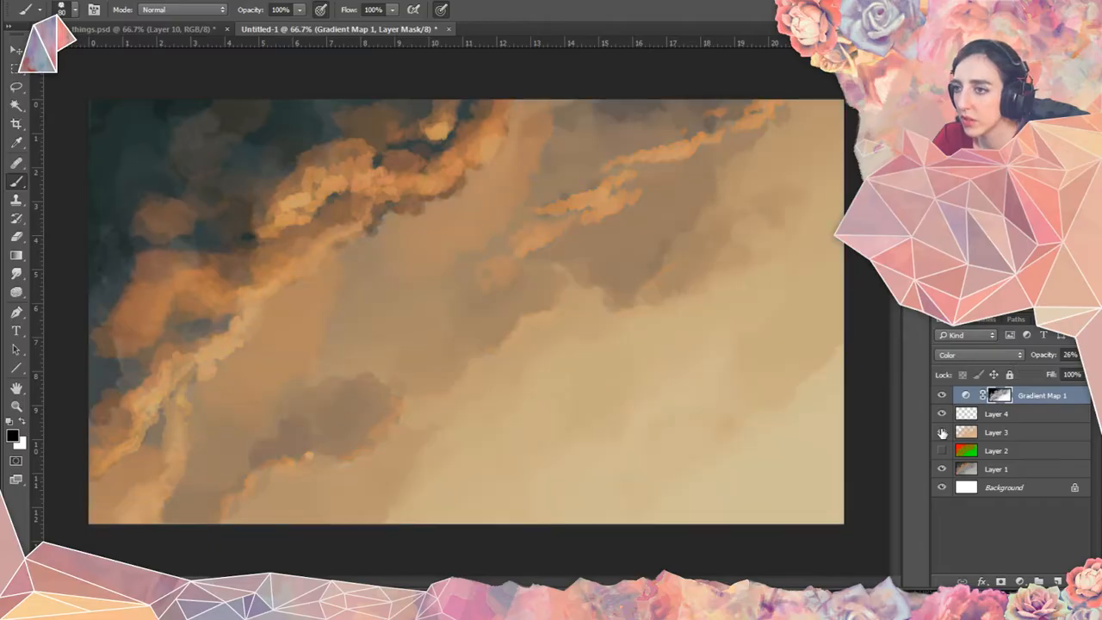
pyautogui.click(1081, 354)
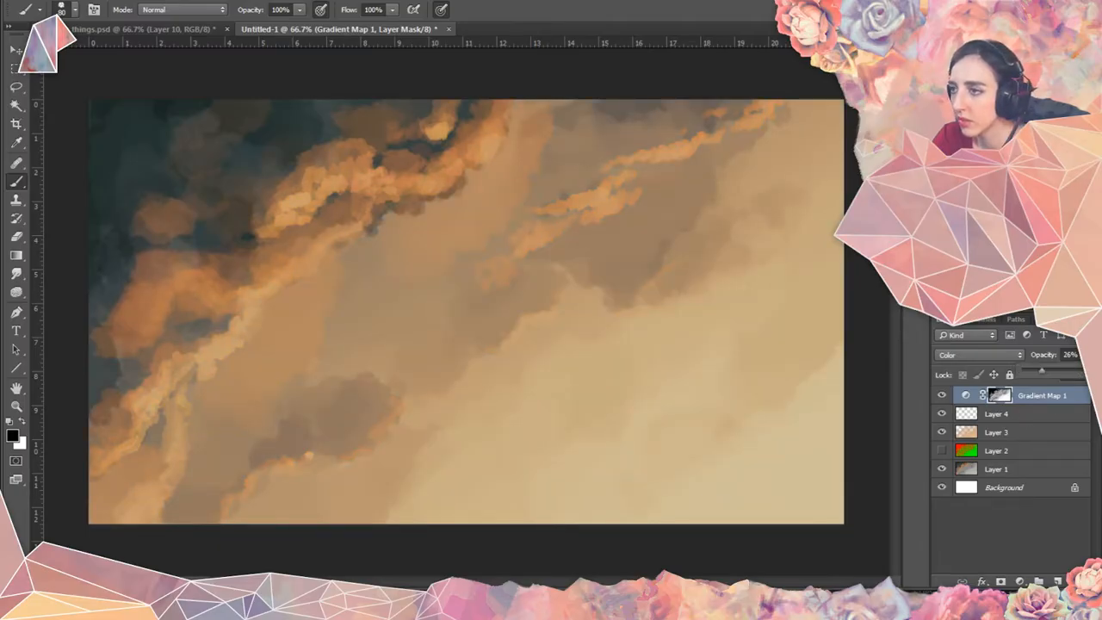
pyautogui.moveTo(1062, 374); pyautogui.dragTo(1058, 373)
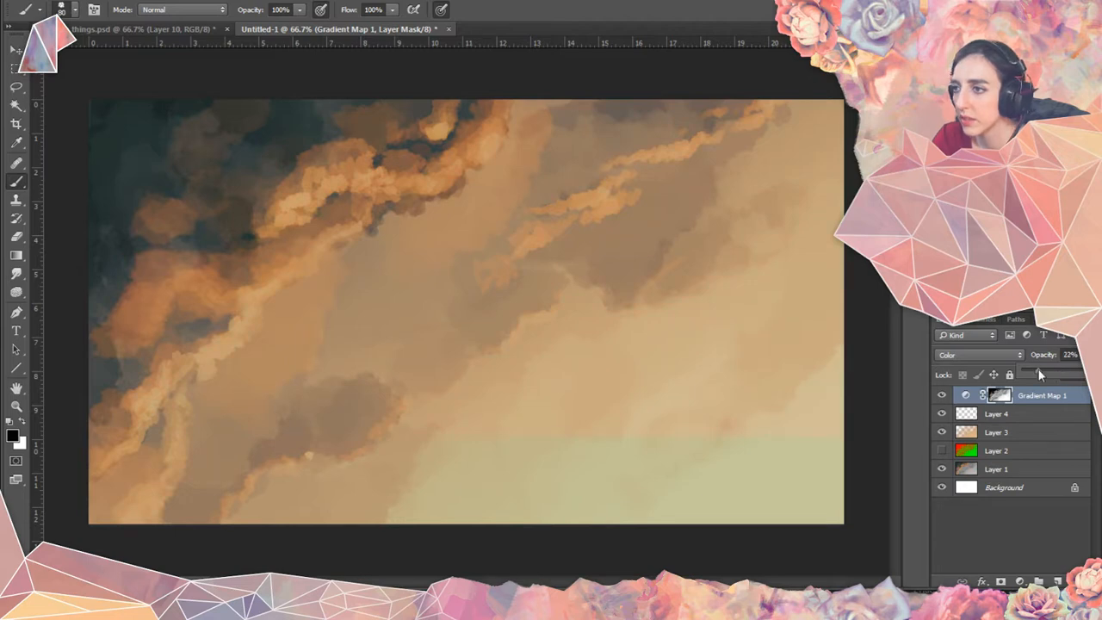
# Hide the Gradient Map 1 layer and paste a merged copy of the whole visible painting into Layer 4.
pyautogui.click(941, 395)
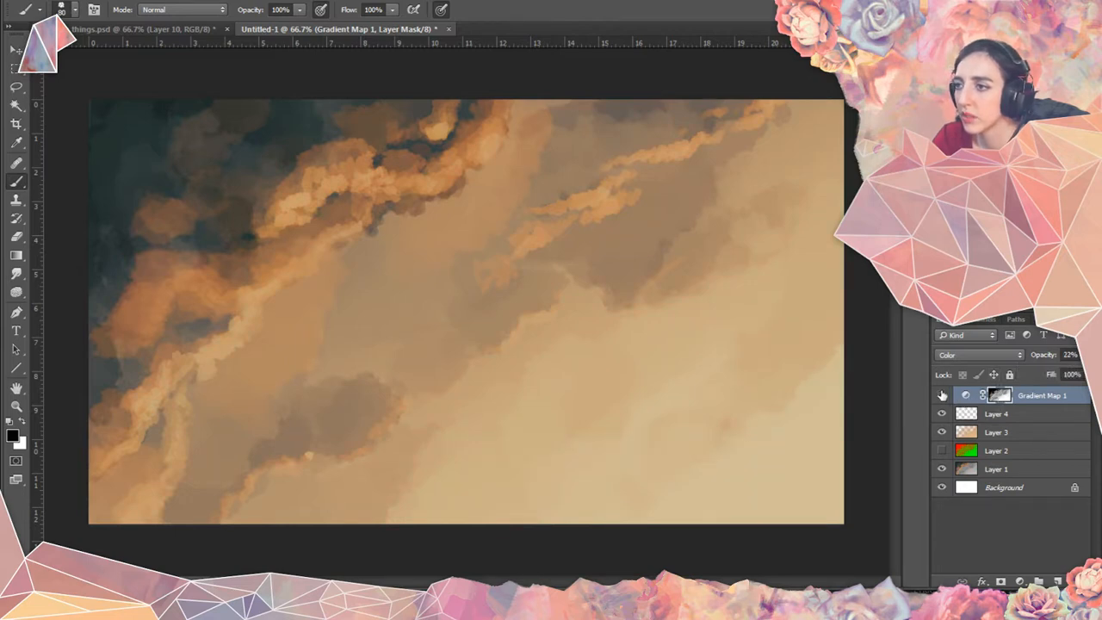
pyautogui.click(941, 394)
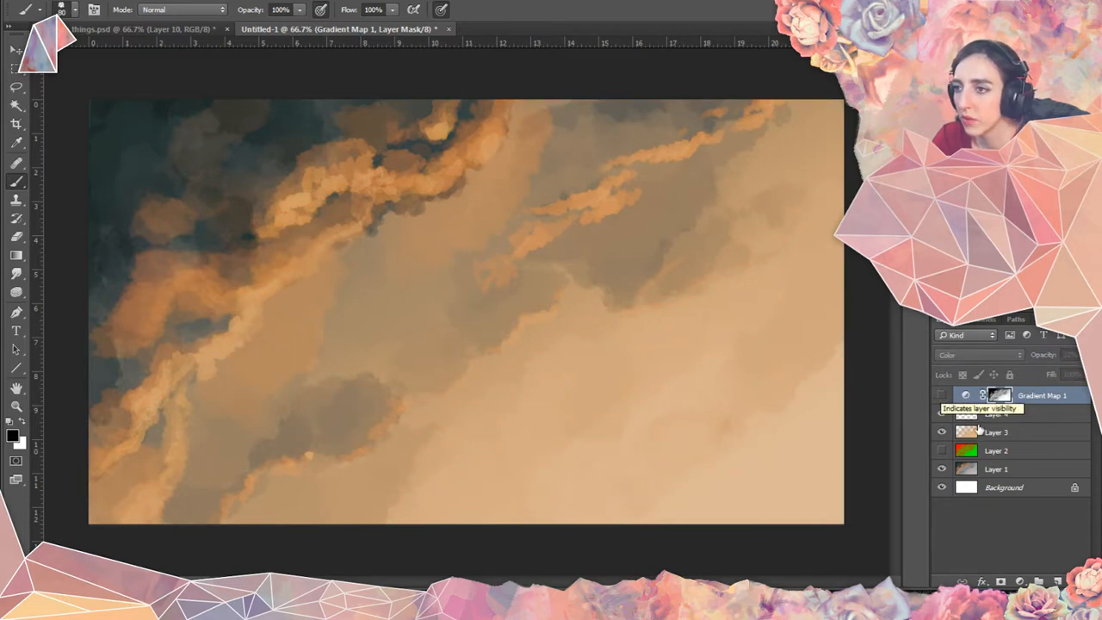
pyautogui.click(970, 469)
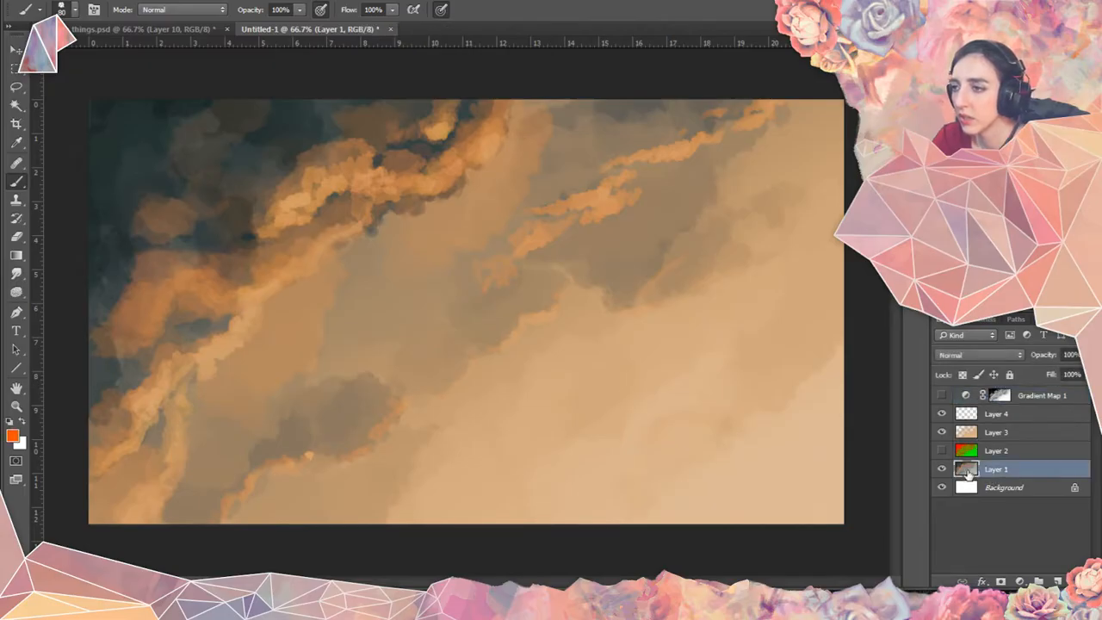
pyautogui.keyDown('ctrl'); pyautogui.click(966, 469); pyautogui.keyUp('ctrl')
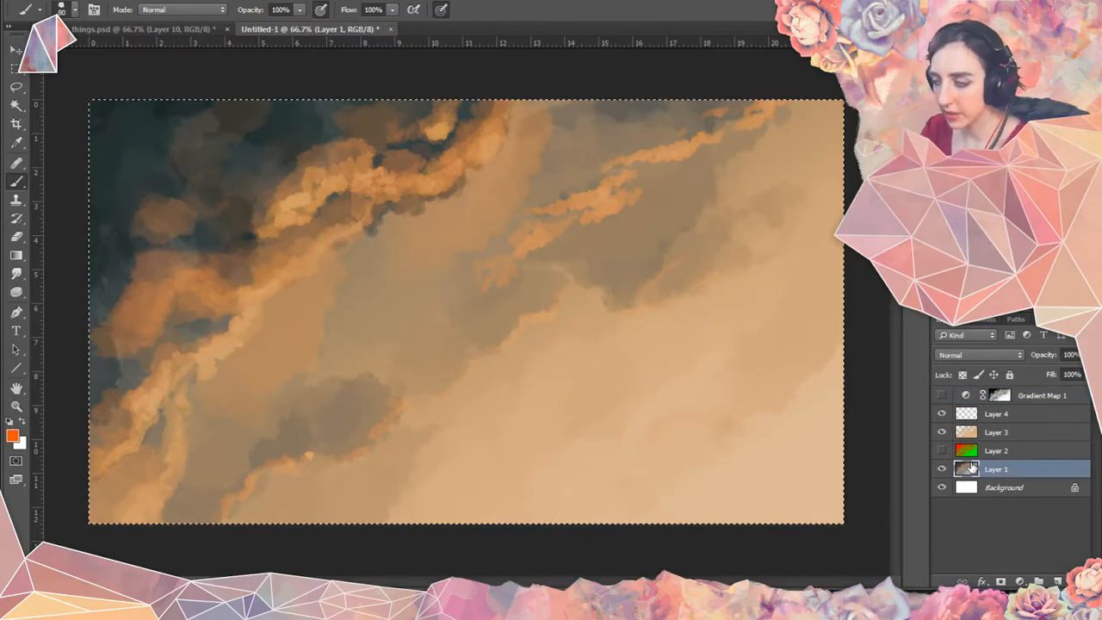
pyautogui.click(1022, 414)
pyautogui.hotkey('ctrl', 'v')
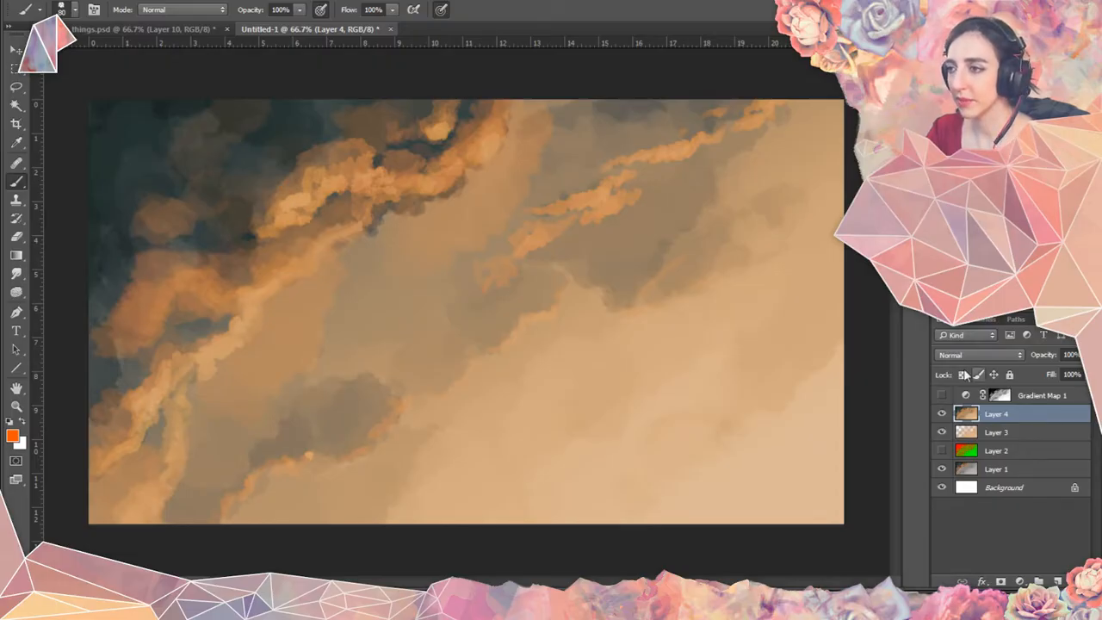
# Desaturate Layer 4 and apply Auto Tone to it.
pyautogui.click(120, 3)
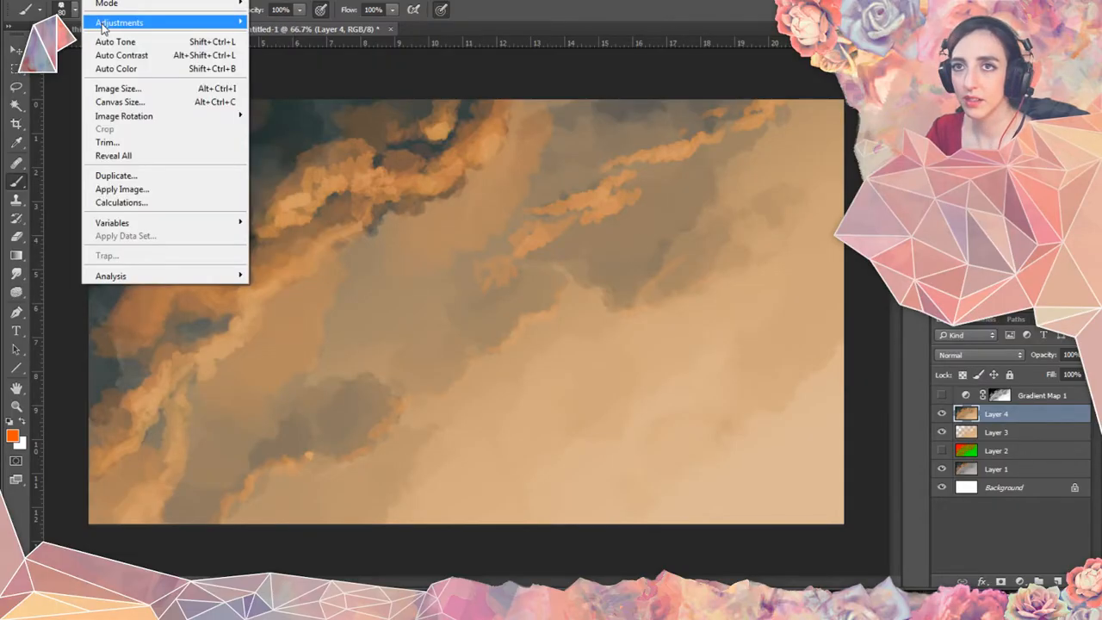
pyautogui.moveTo(105, 23)
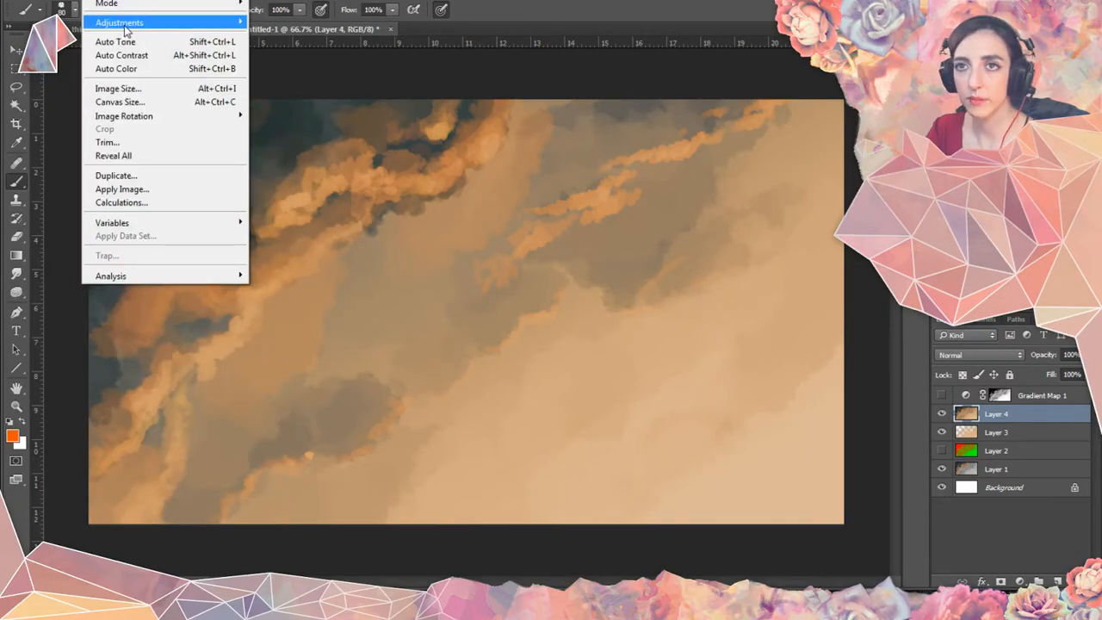
pyautogui.click(315, 290)
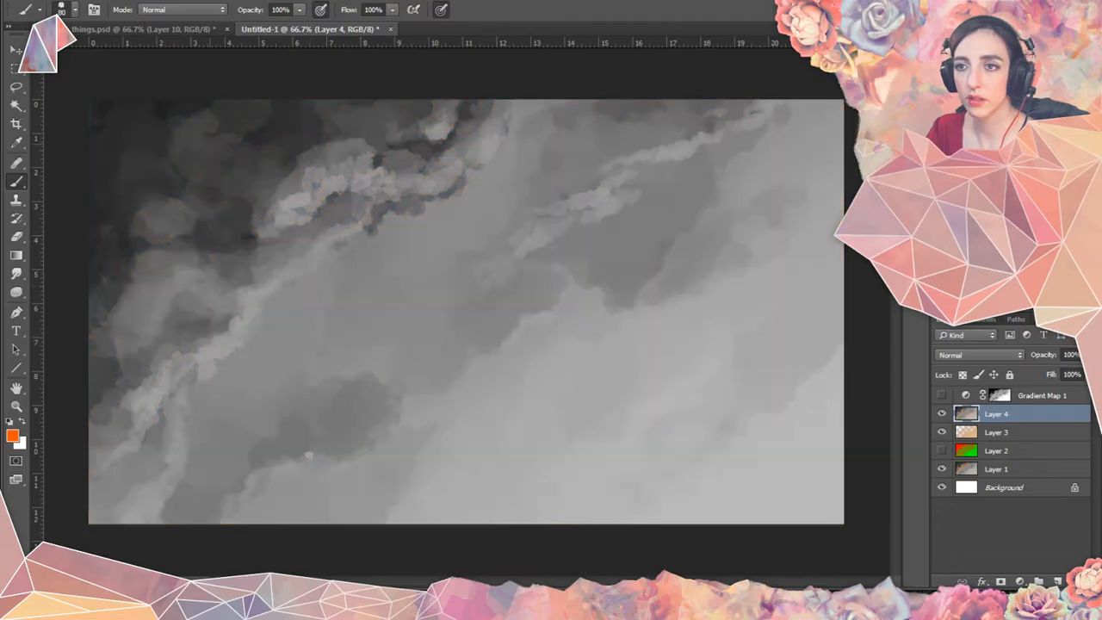
pyautogui.click(113, 2)
pyautogui.click(112, 40)
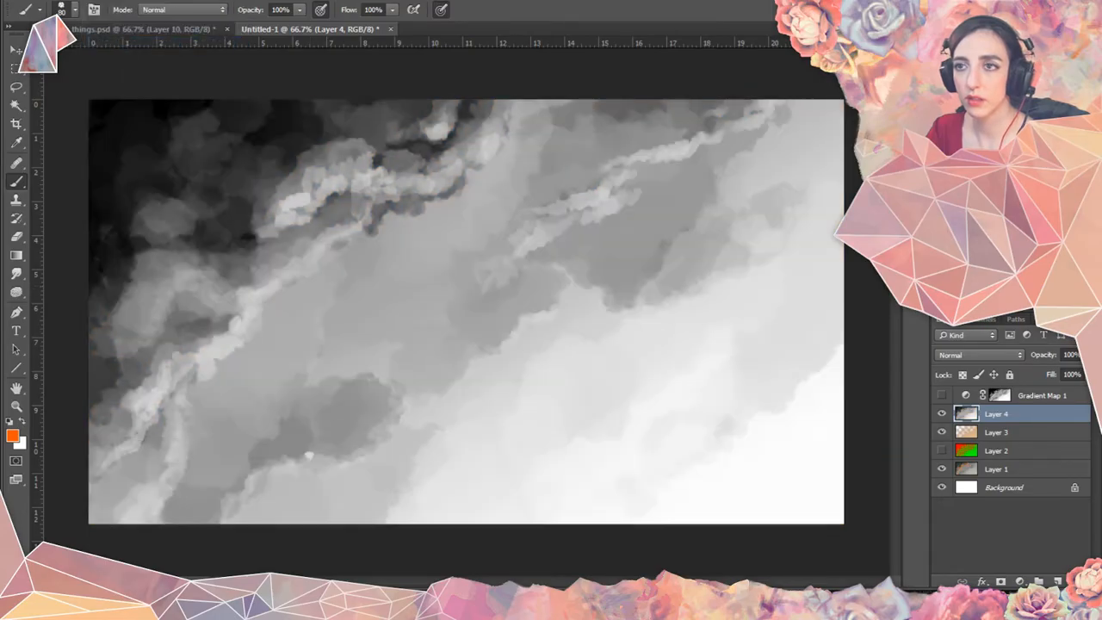
pyautogui.click(133, 2)
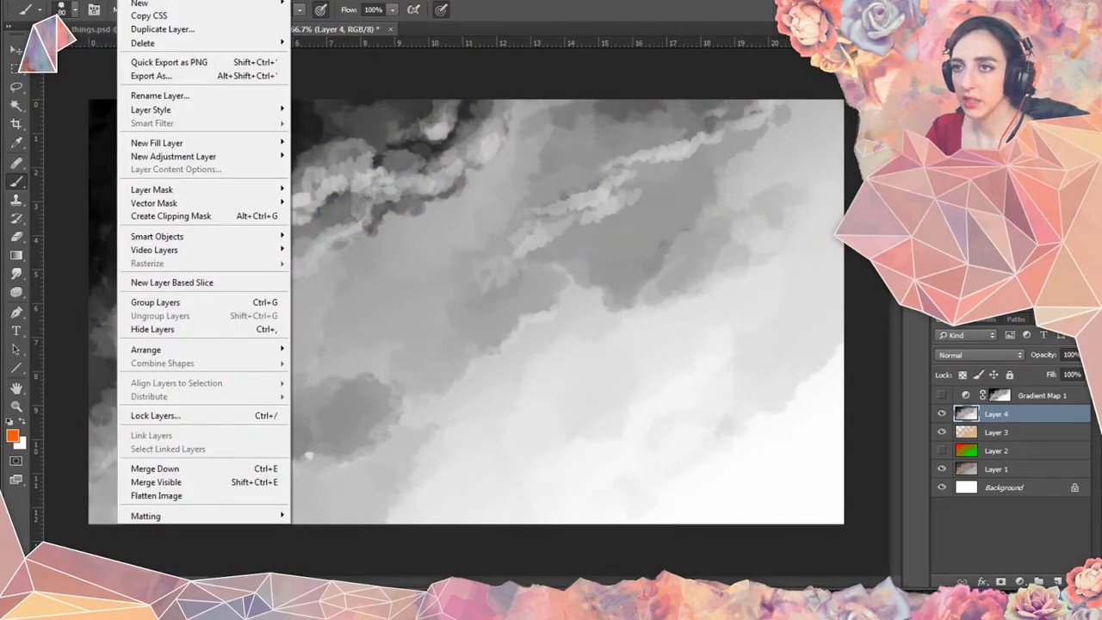
# Darken the desaturated Layer 4 with a Levels adjustment, setting the black input level to 163.
pyautogui.moveTo(113, 2)
pyautogui.moveTo(189, 24)
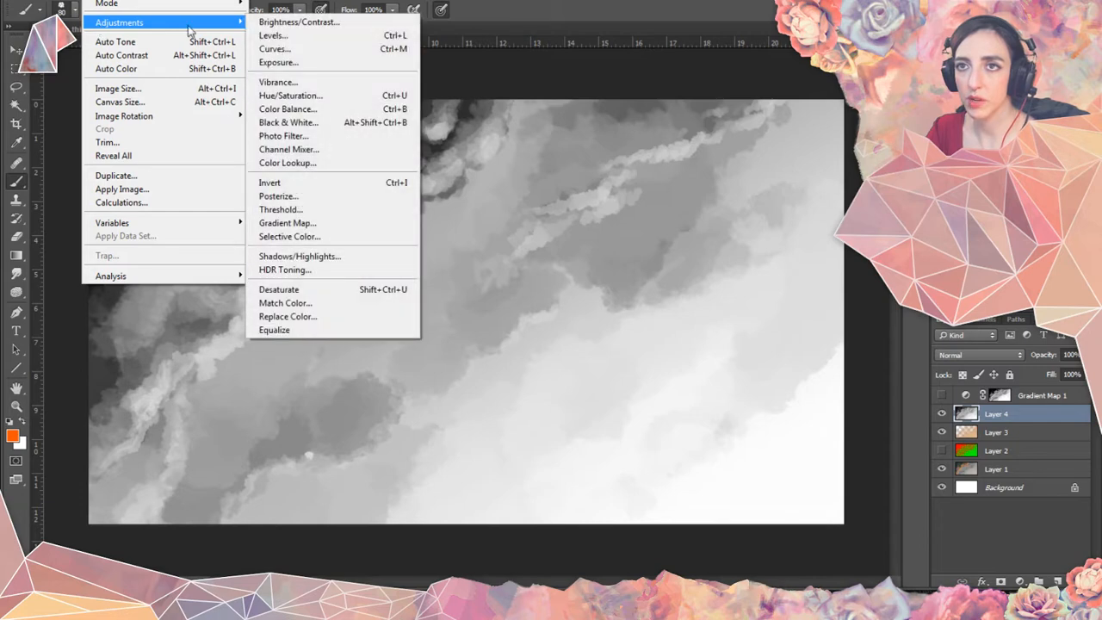
pyautogui.click(277, 38)
pyautogui.moveTo(634, 315); pyautogui.dragTo(749, 317)
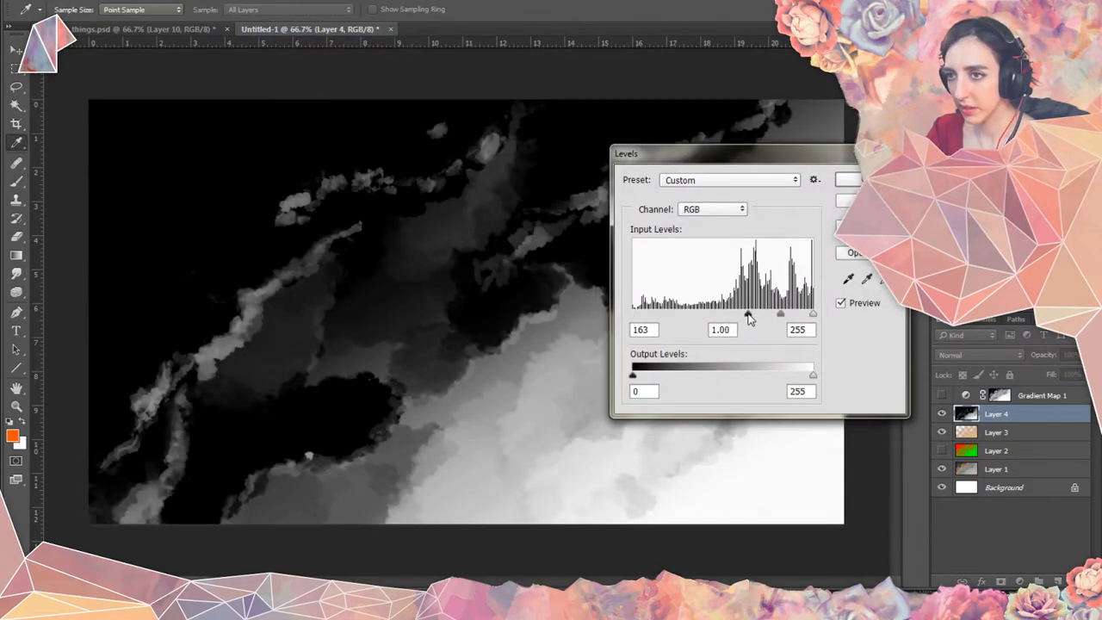
pyautogui.click(847, 180)
pyautogui.press('b')
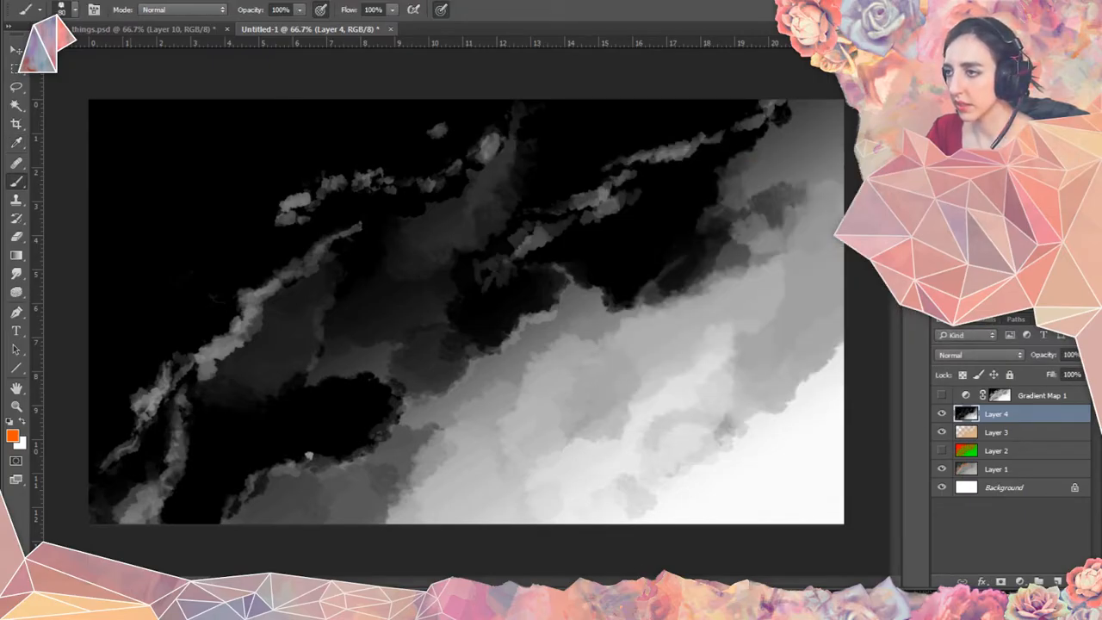
pyautogui.hotkey('alt', 'i')
pyautogui.press('Escape')
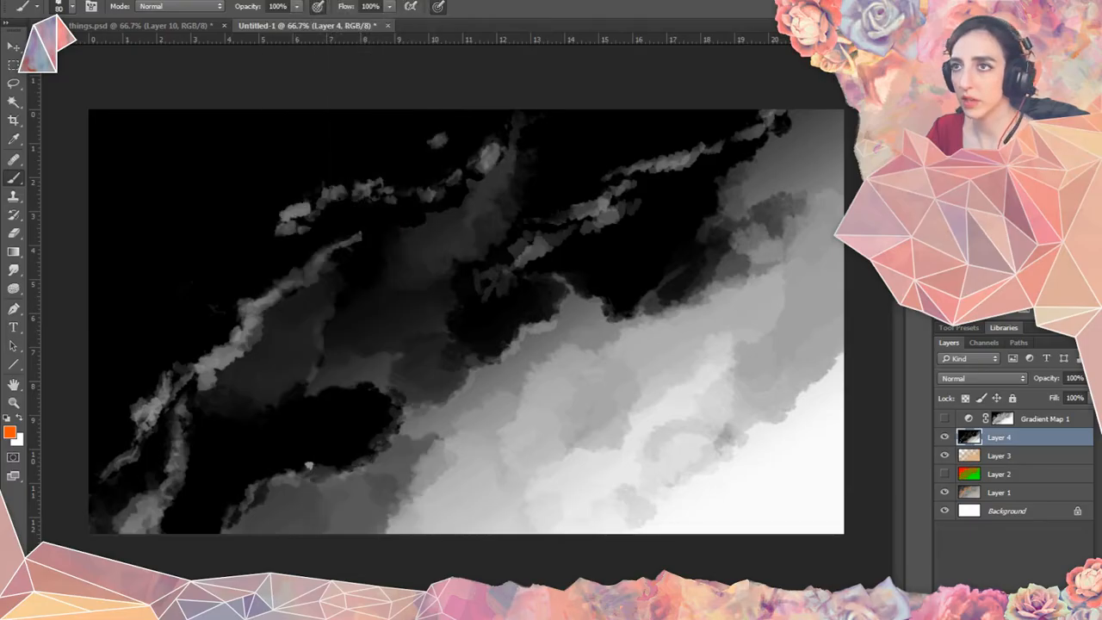
# Apply a red-to-green Gradient Map adjustment directly to Layer 4.
pyautogui.hotkey('alt', 'i')
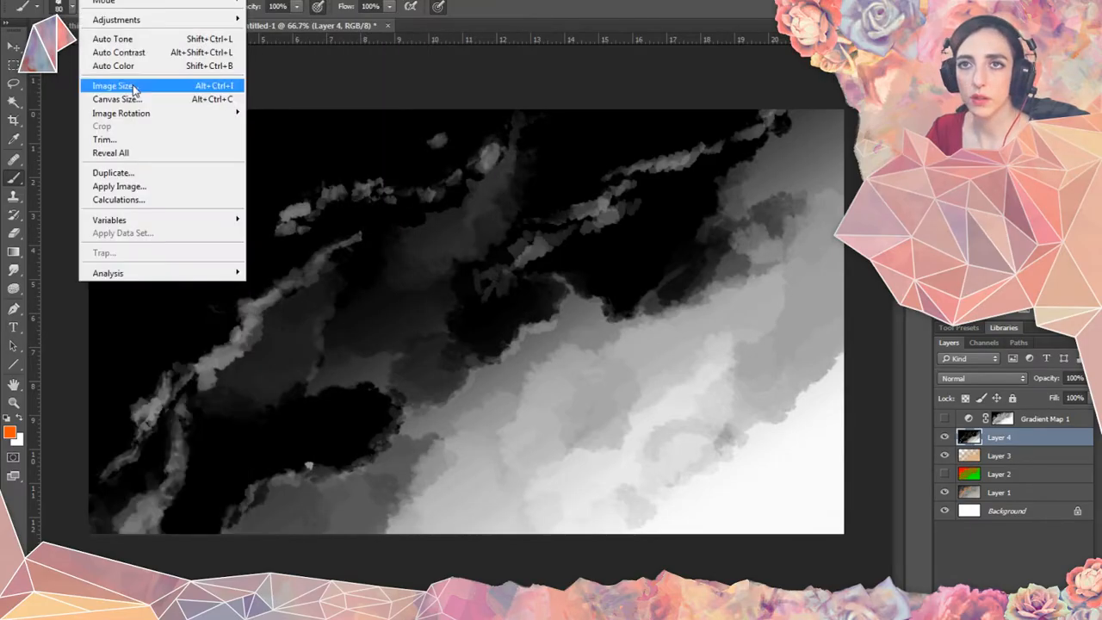
pyautogui.moveTo(116, 19)
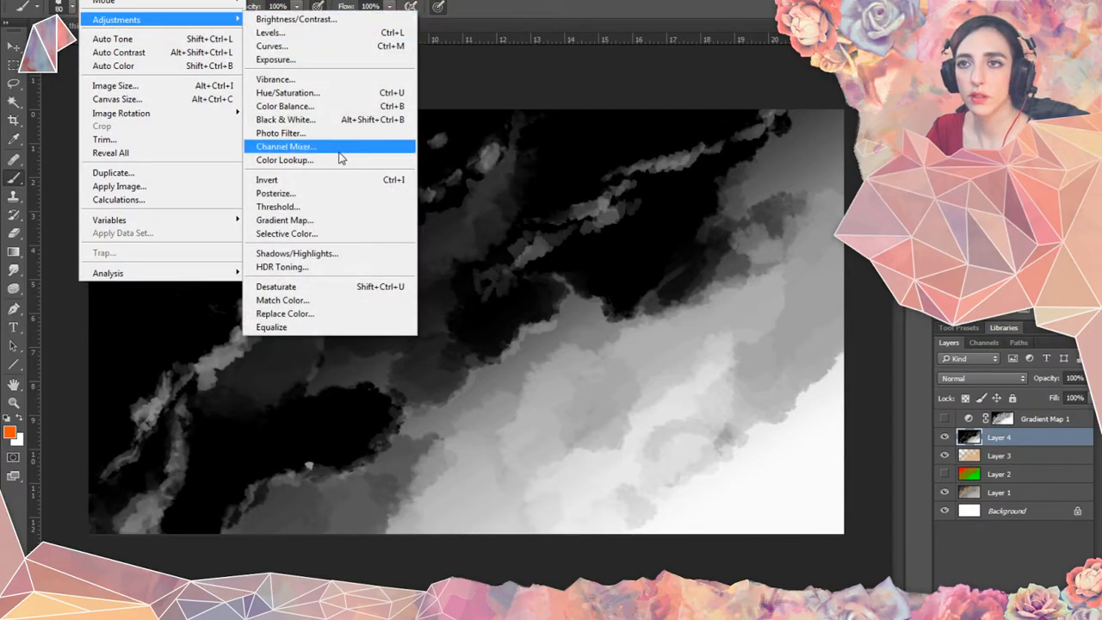
pyautogui.click(308, 220)
pyautogui.click(790, 222)
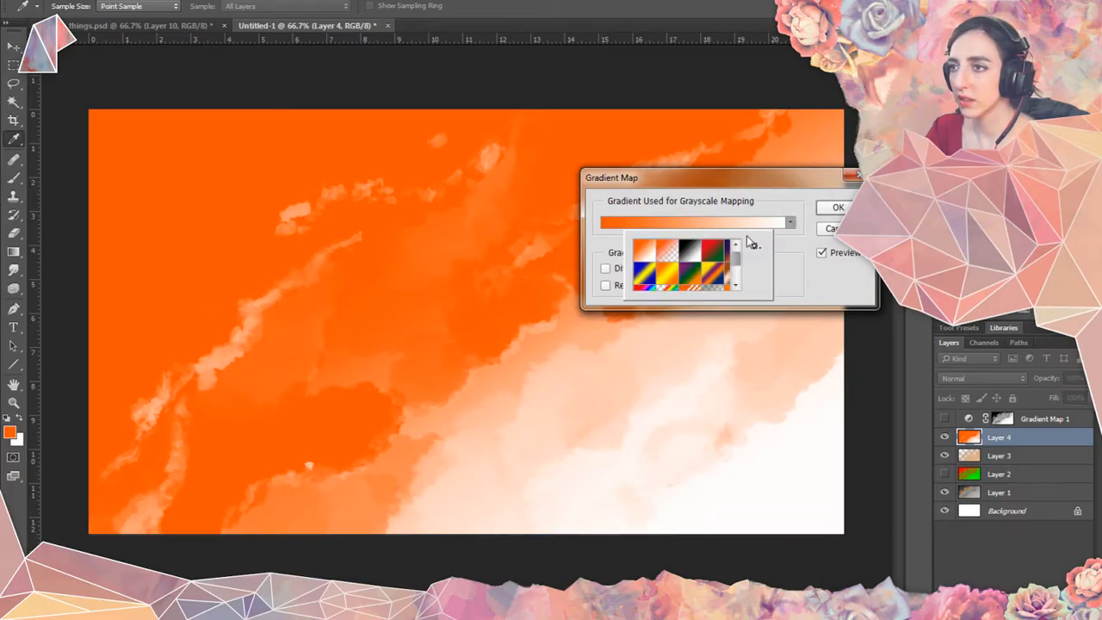
pyautogui.click(737, 284)
pyautogui.click(697, 289)
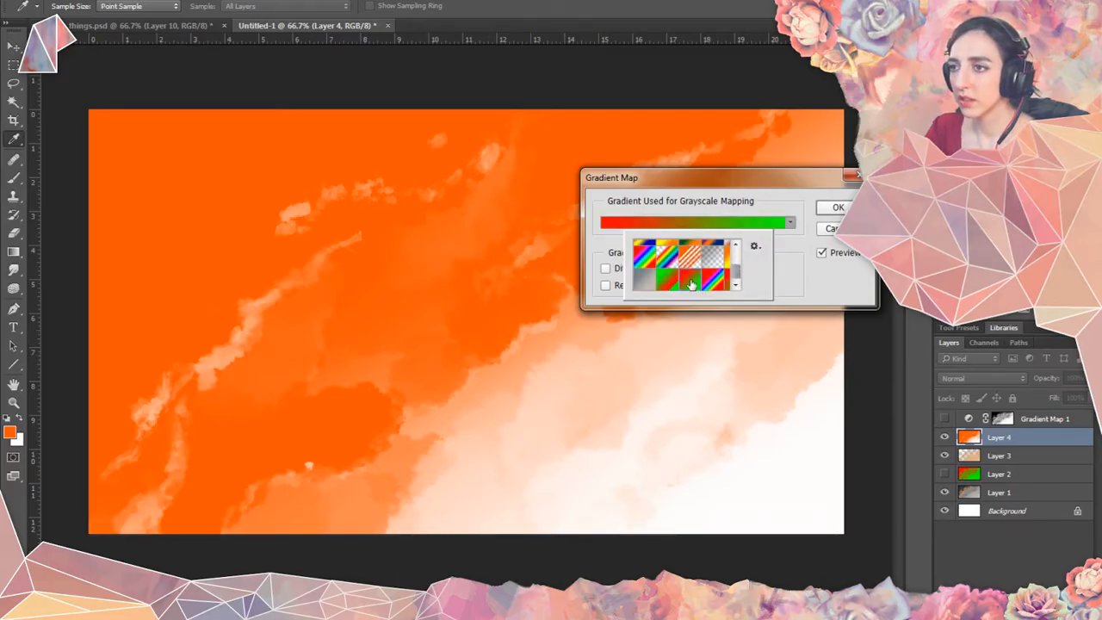
pyautogui.click(837, 208)
# Load the Green channel of the red-and-green image as a selection.
pyautogui.click(984, 342)
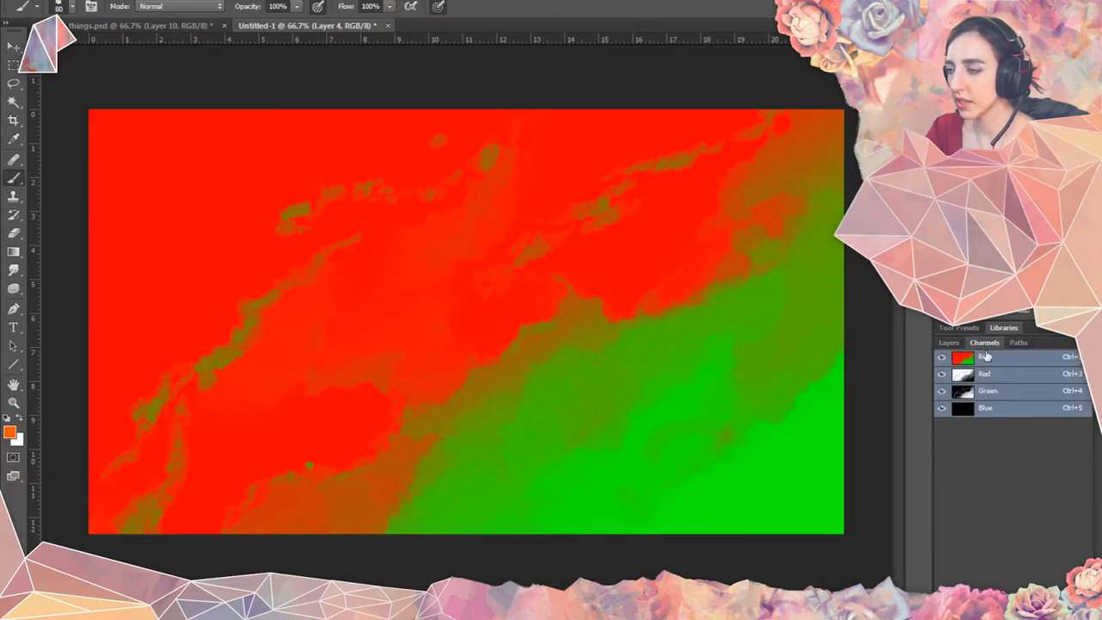
pyautogui.click(1034, 394)
pyautogui.hotkey('ctrl', 'alt', '4')
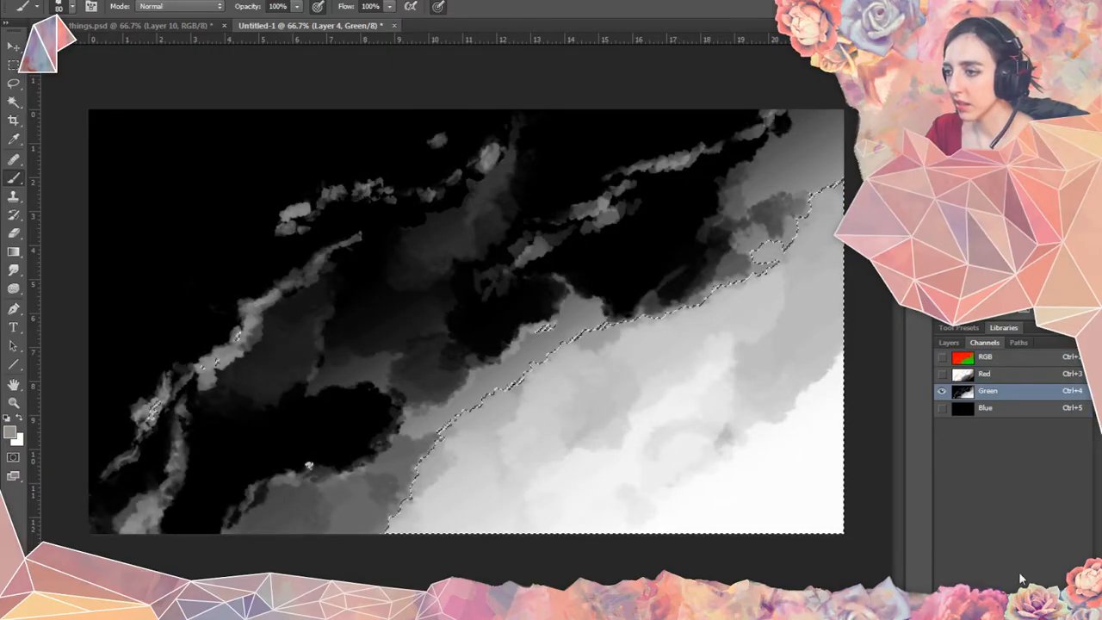
# Hide Layer 4 and copy the selected light areas of Layer 3 to a new layer.
pyautogui.press('F7')
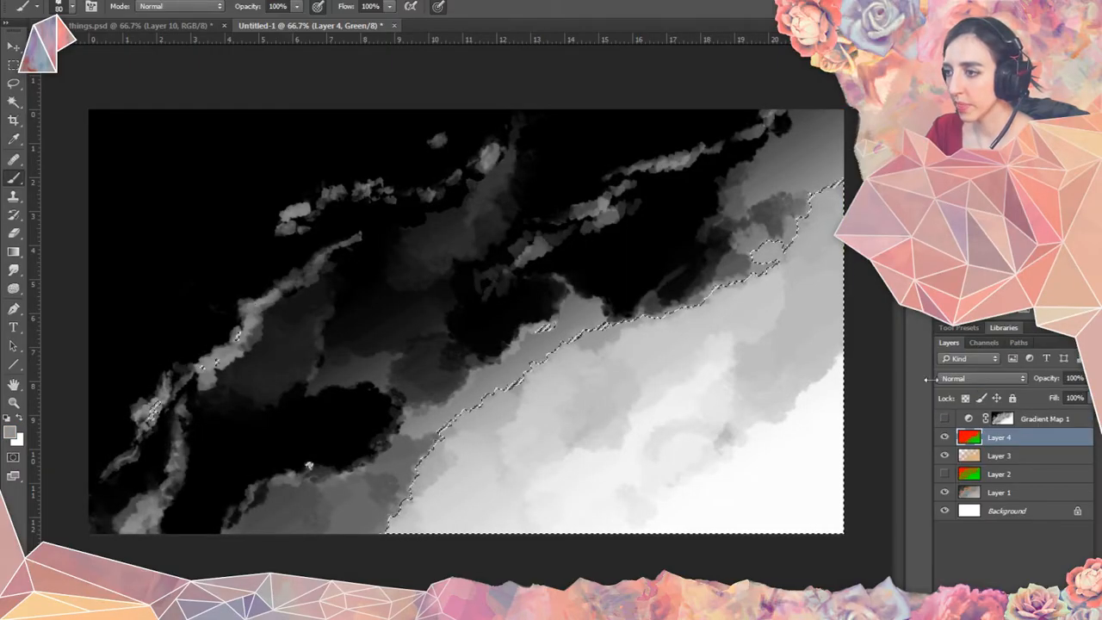
pyautogui.click(944, 437)
pyautogui.click(998, 456)
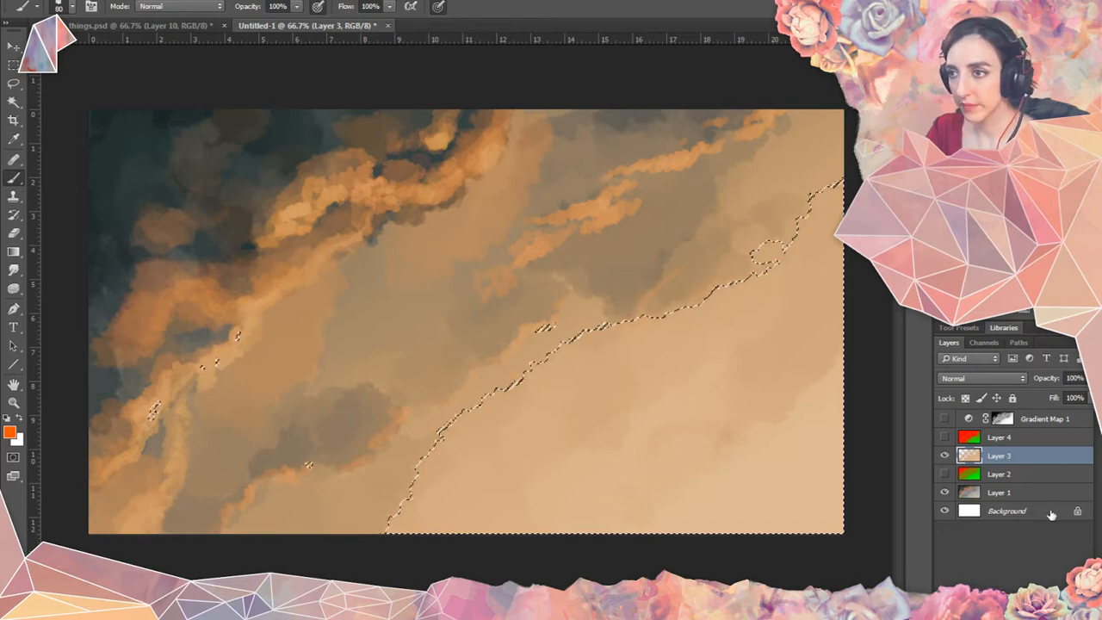
pyautogui.hotkey('ctrl', 'j')
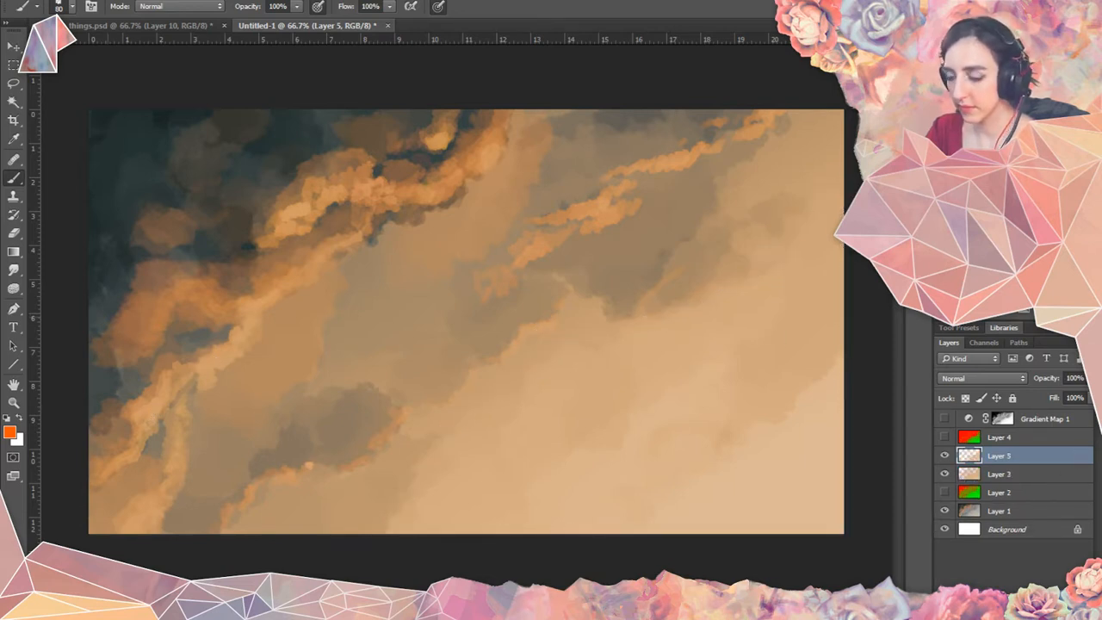
# Colorize Layer 5 with Hue/Saturation, using hue 31 and saturation 100.
pyautogui.hotkey('ctrl', 'u')
pyautogui.click(1038, 450)
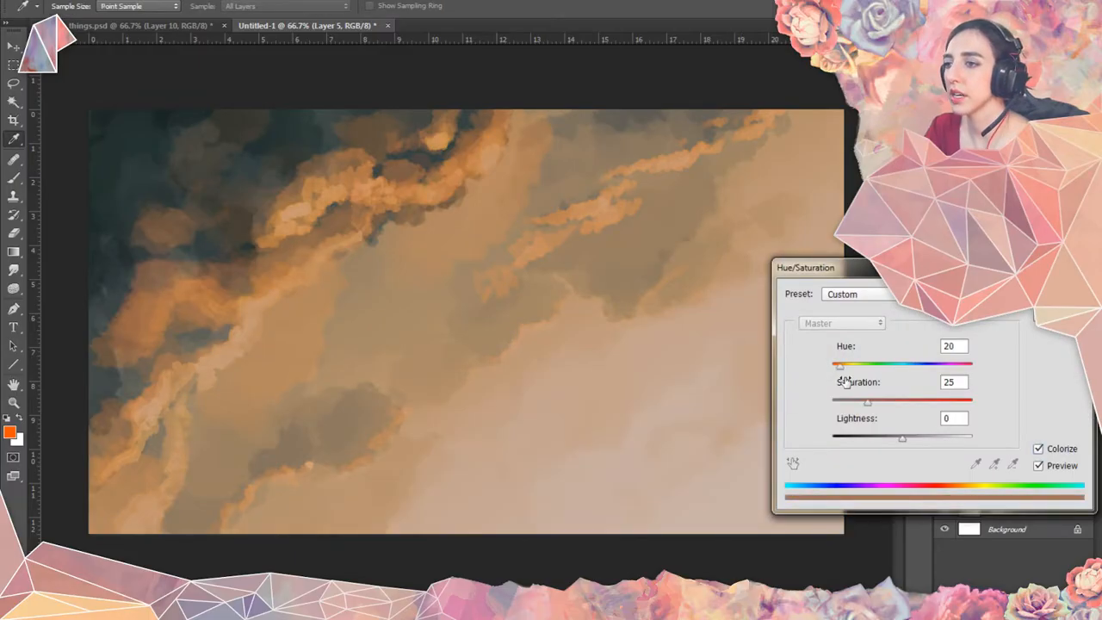
pyautogui.click(914, 400)
pyautogui.moveTo(914, 409); pyautogui.dragTo(952, 406)
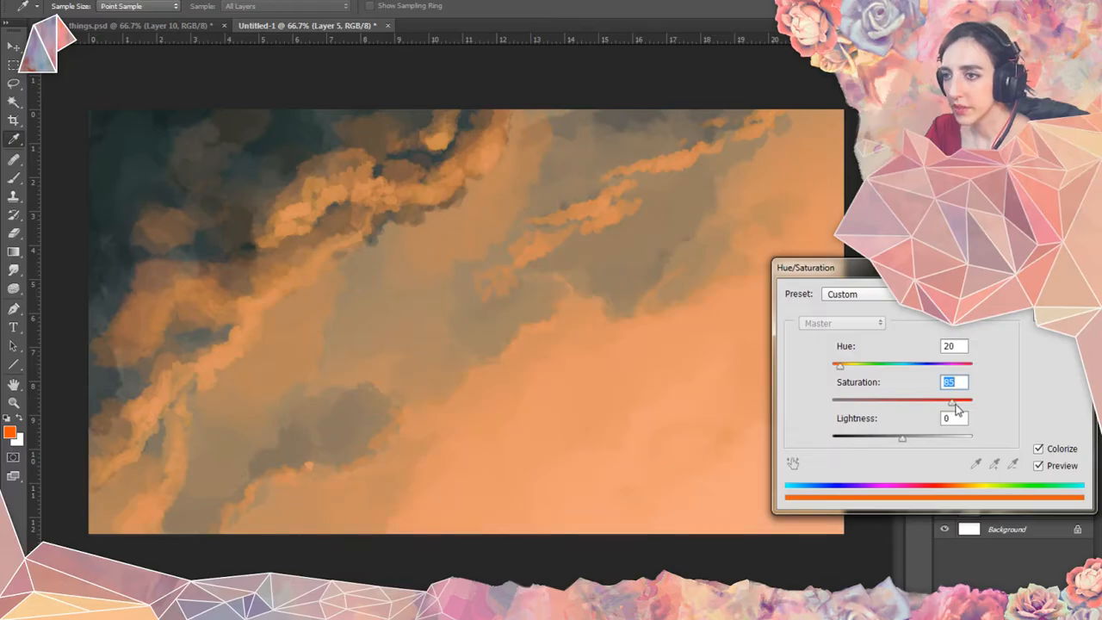
pyautogui.click(850, 366)
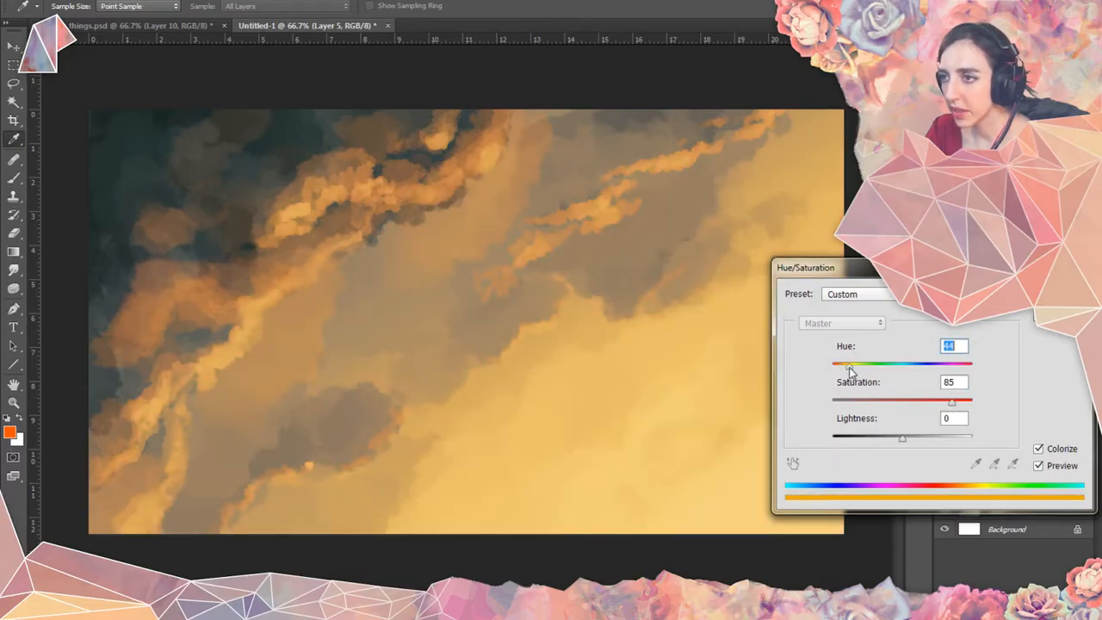
pyautogui.moveTo(848, 369); pyautogui.dragTo(845, 369)
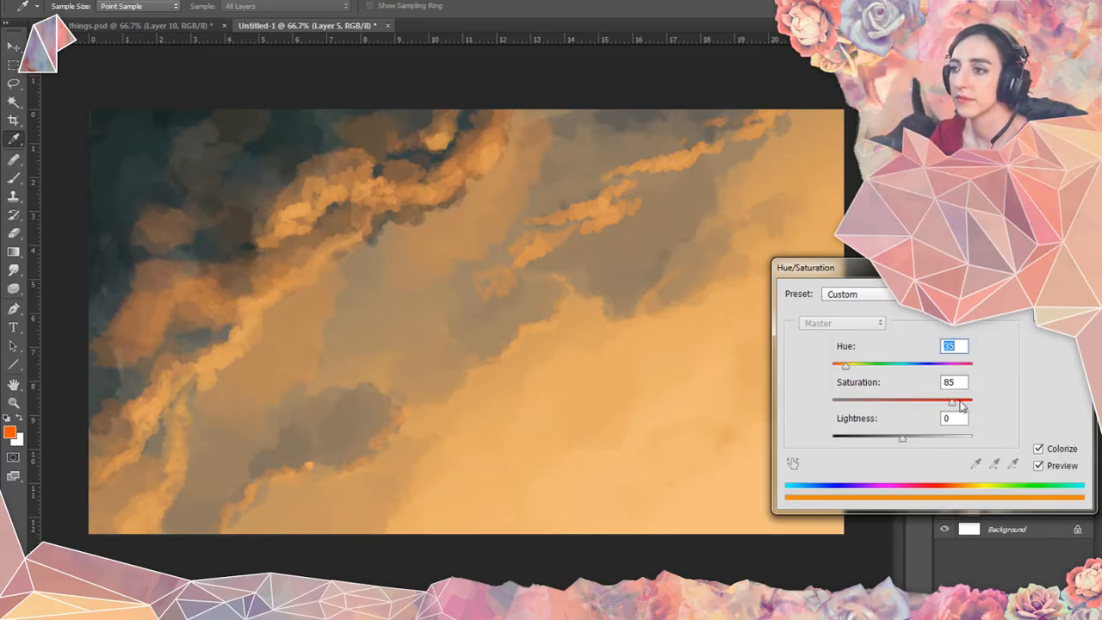
pyautogui.click(962, 404)
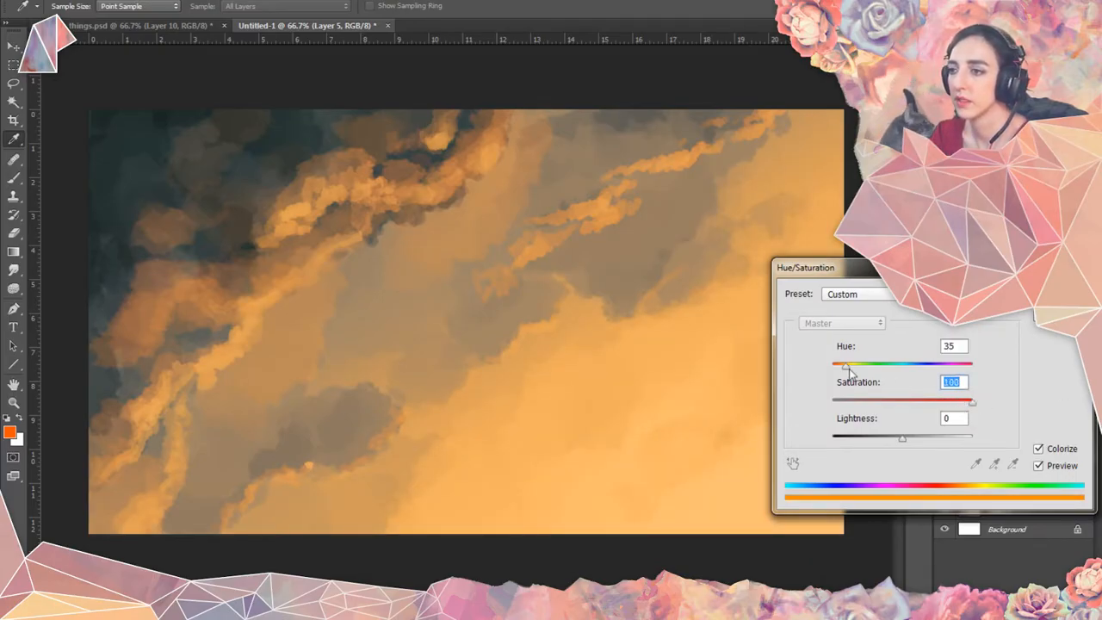
pyautogui.moveTo(846, 365); pyautogui.dragTo(844, 372)
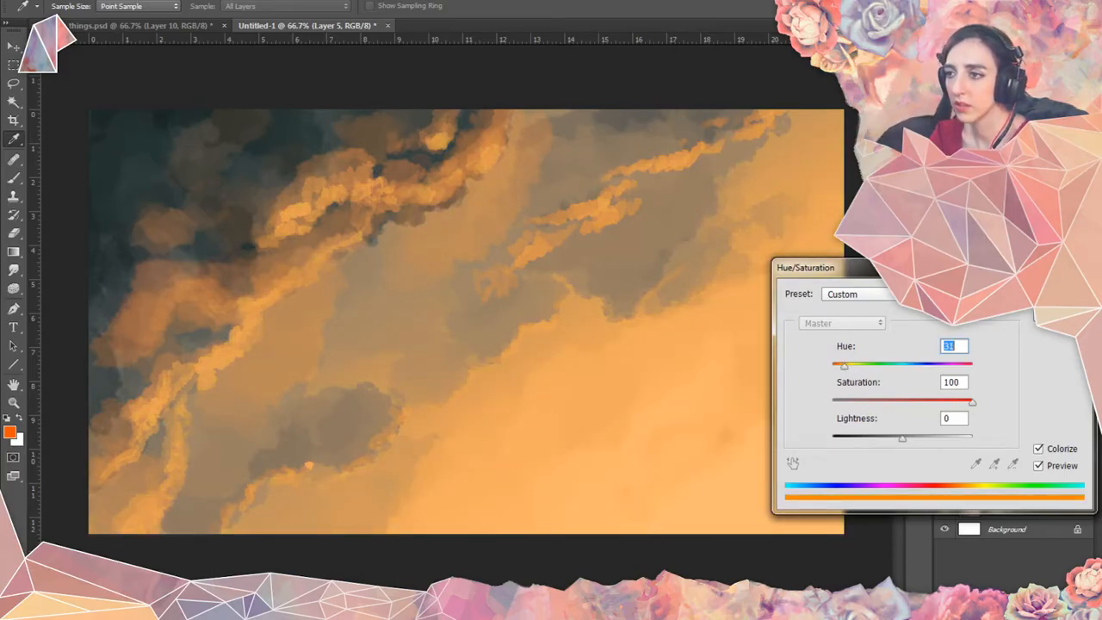
pyautogui.press('Return')
pyautogui.press('b')
# Add a layer mask that reveals all of Layer 5.
pyautogui.click(130, 2)
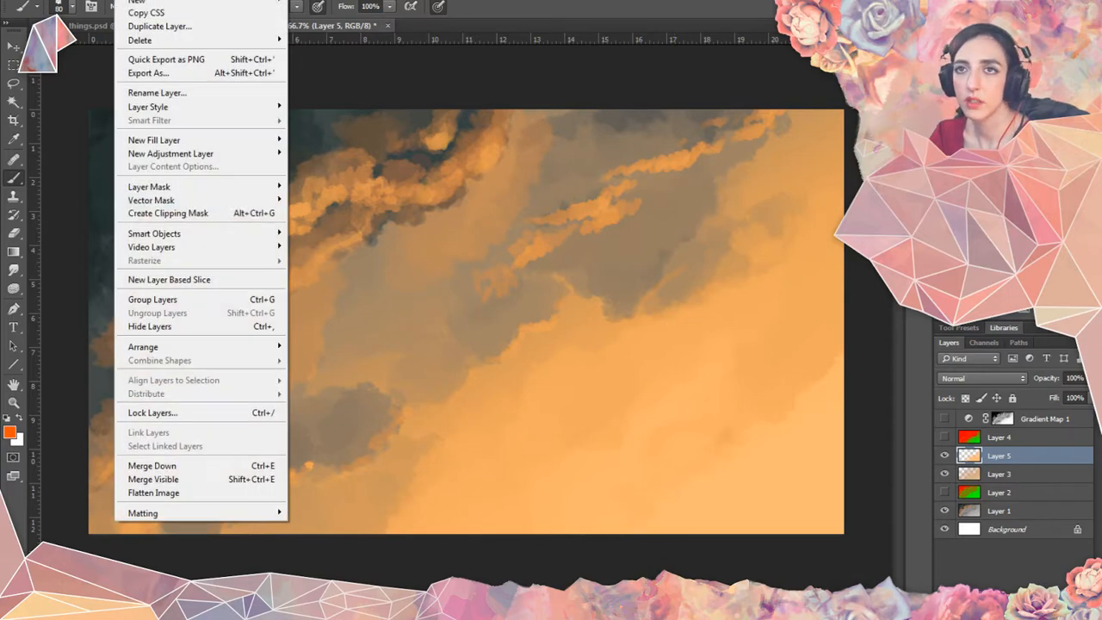
pyautogui.moveTo(205, 189)
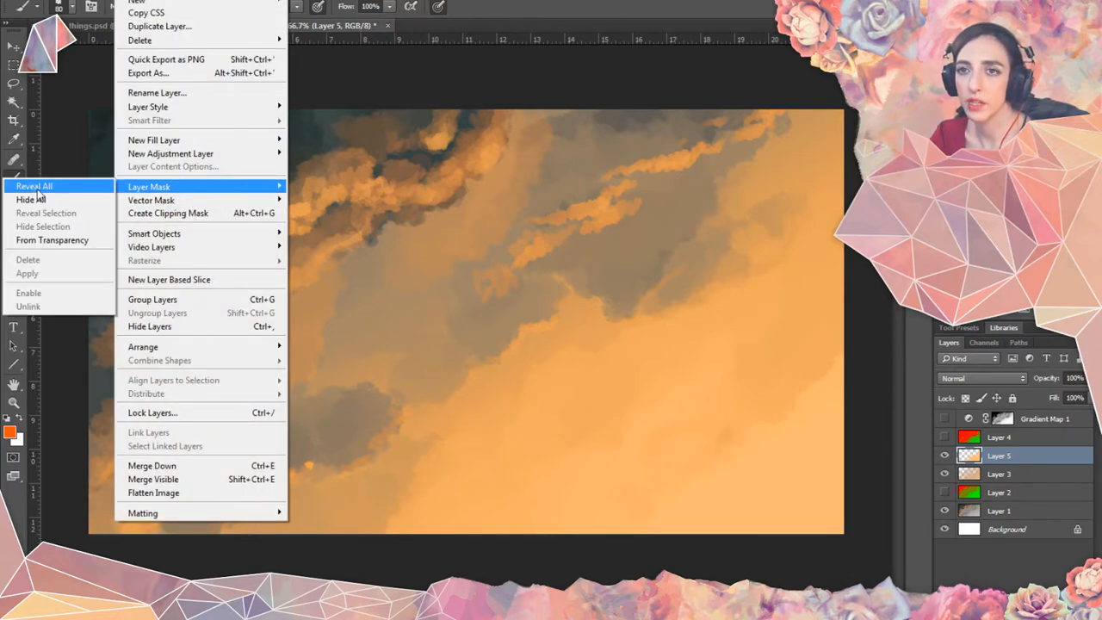
pyautogui.click(38, 187)
# Fade Layer 5's mask with a black-to-transparent gradient running diagonally from beyond the canvas's upper-left corner past its lower-right corner.
pyautogui.click(12, 252)
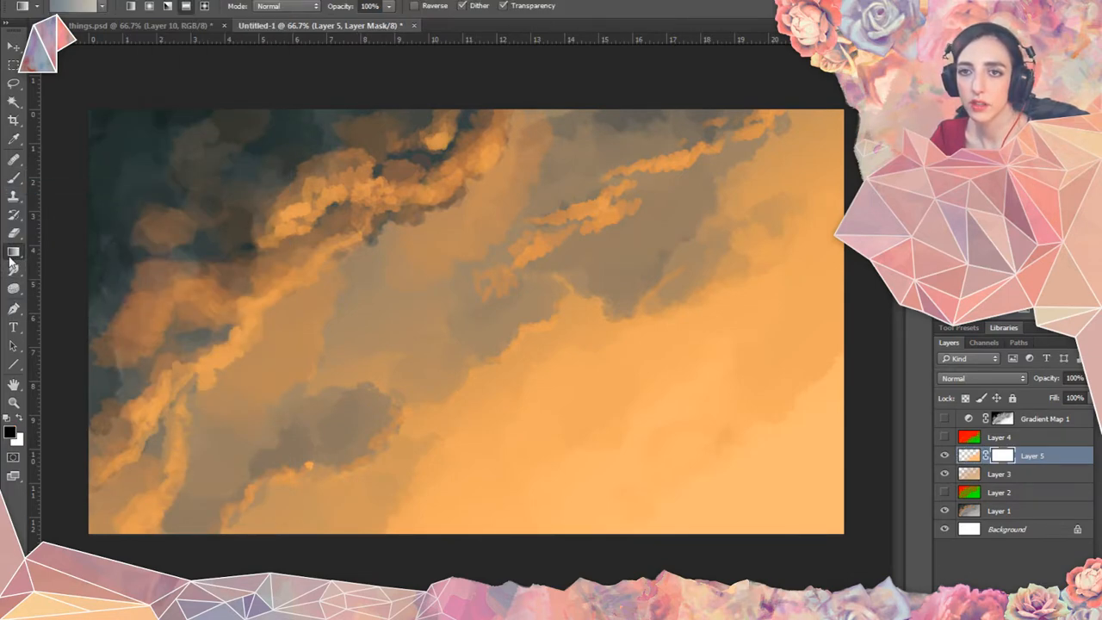
pyautogui.click(100, 7)
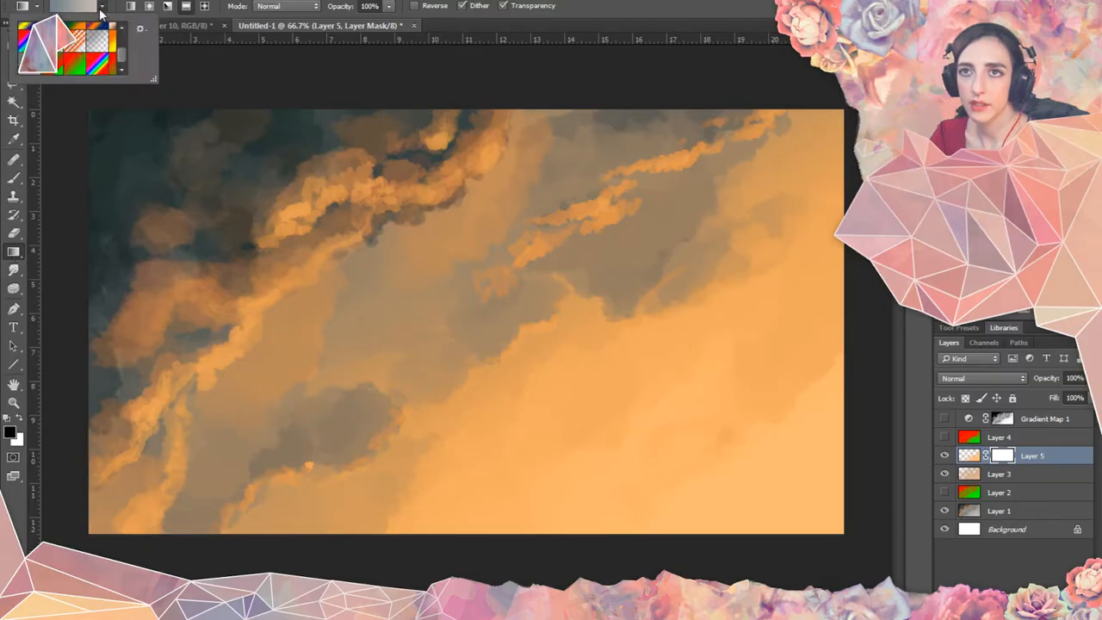
pyautogui.scroll(2, 77, 64)
pyautogui.click(76, 36)
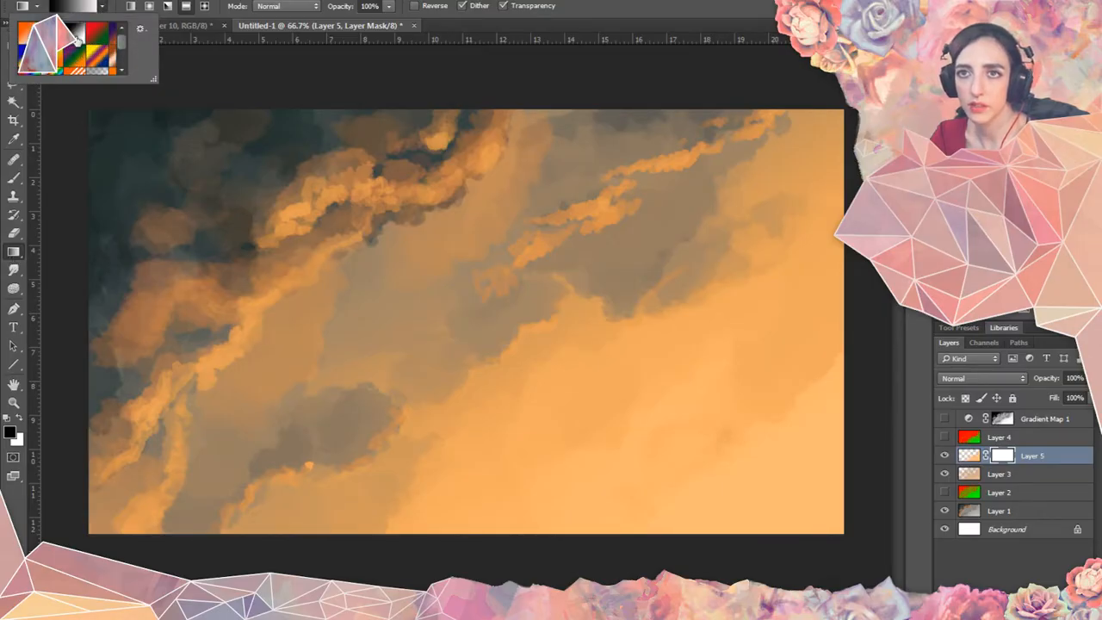
pyautogui.click(53, 35)
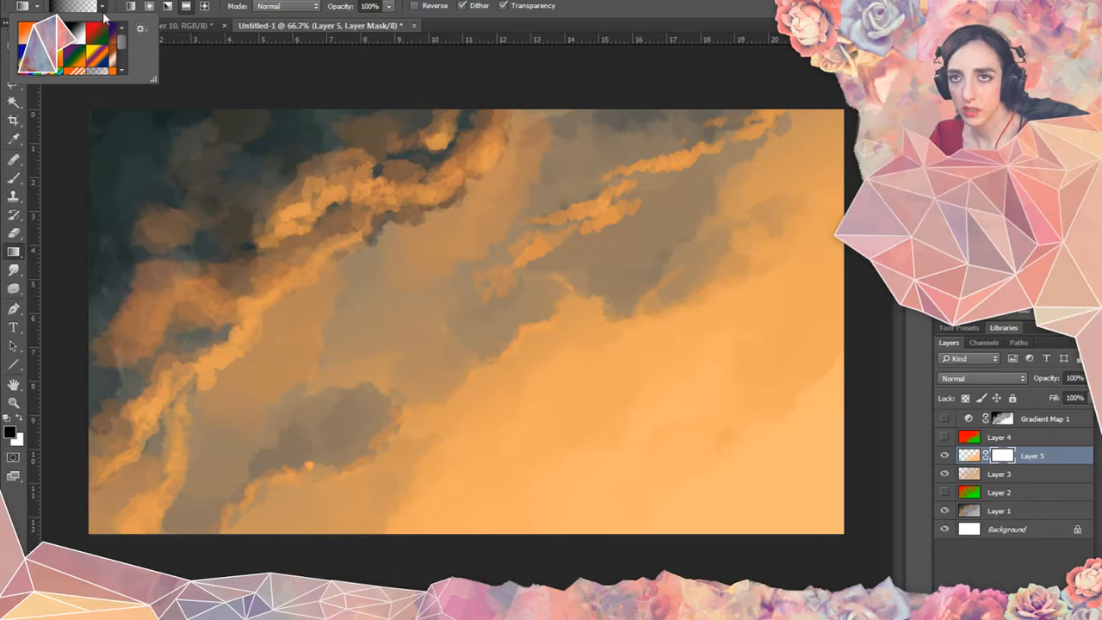
pyautogui.click(103, 7)
pyautogui.press('x')
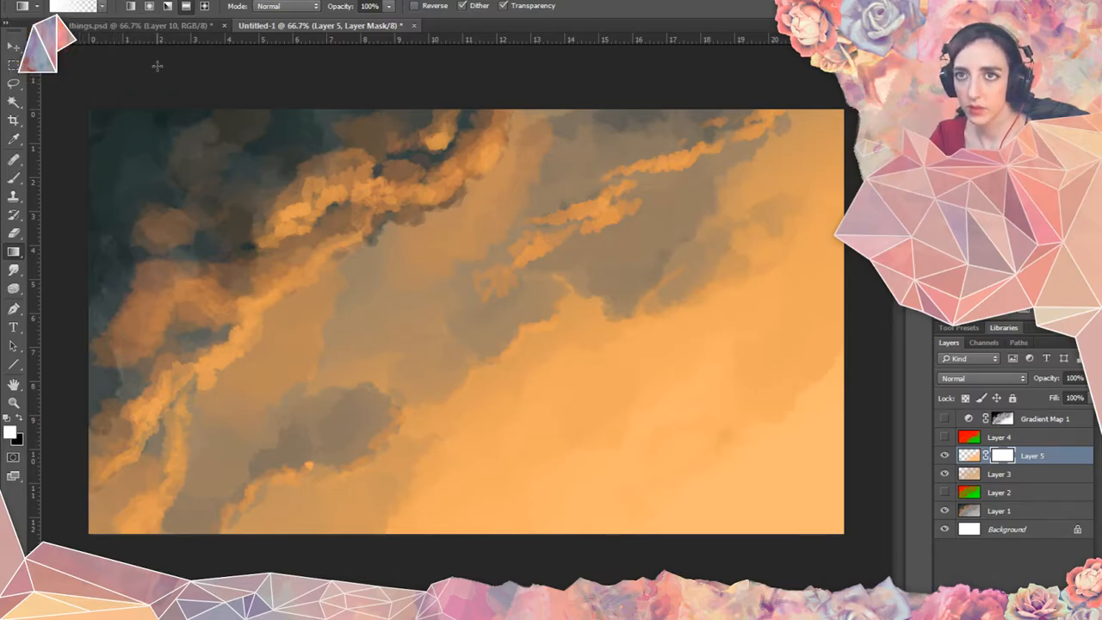
pyautogui.press('x')
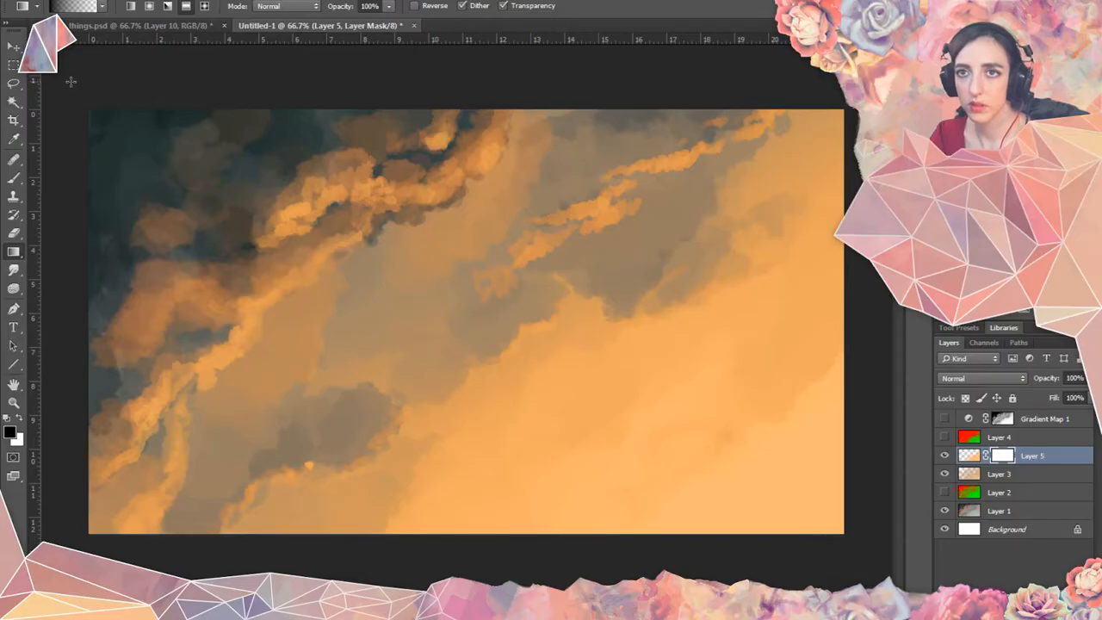
pyautogui.moveTo(70, 82); pyautogui.dragTo(893, 578)
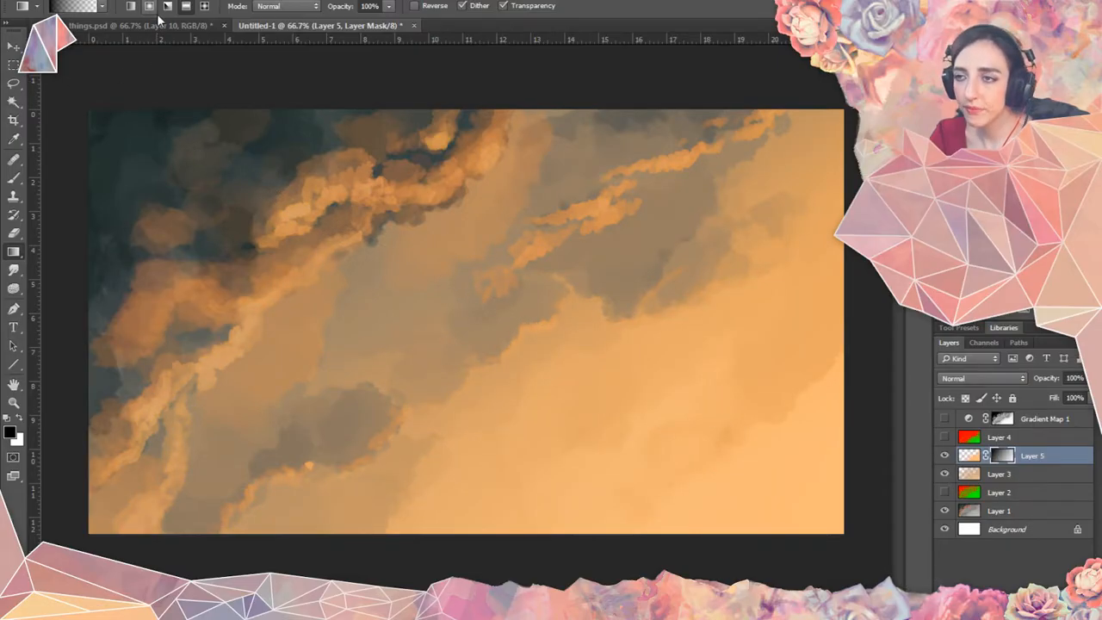
# Paste a merged copy of the whole painting into things.psd above Layer 10, and toggle its visibility to compare it with the earlier version.
pyautogui.hotkey('ctrl', 'a')
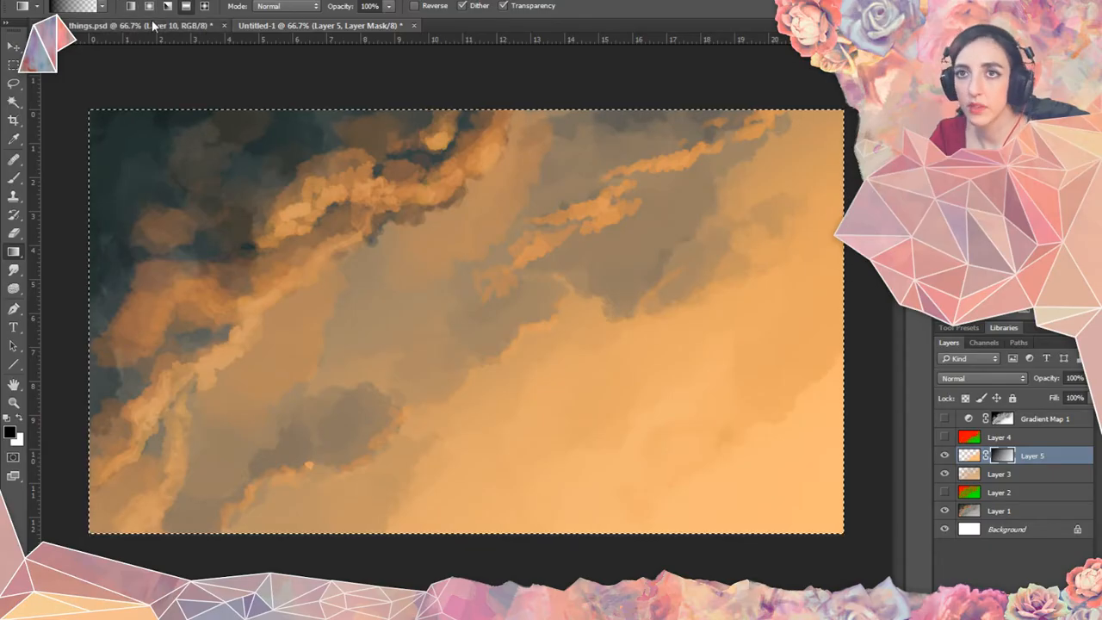
pyautogui.click(151, 20)
pyautogui.hotkey('ctrl', 'v')
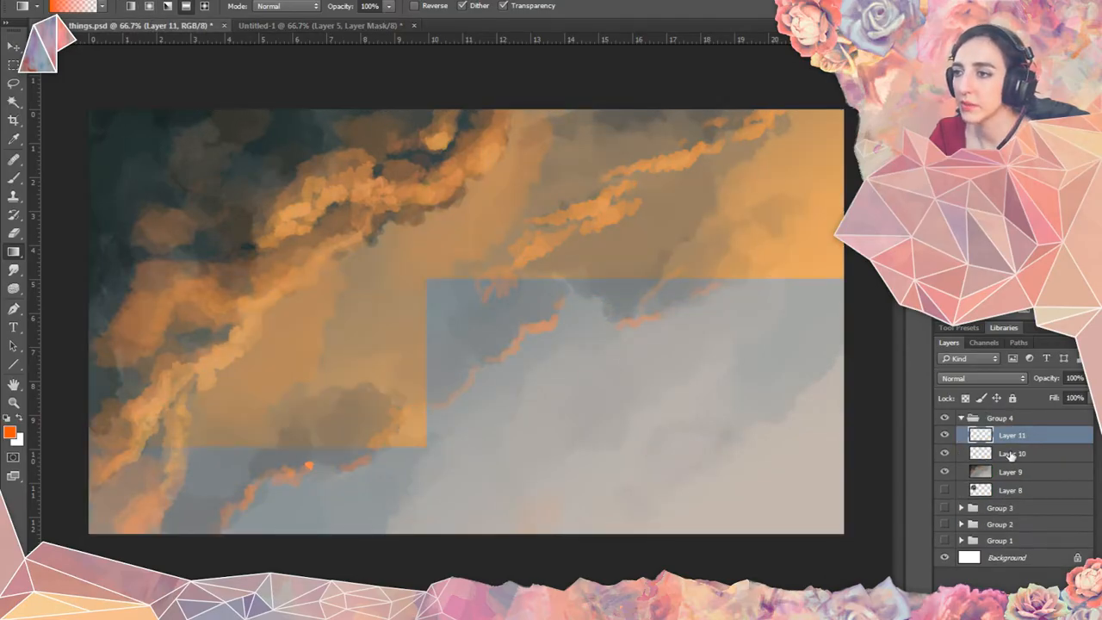
pyautogui.click(944, 435)
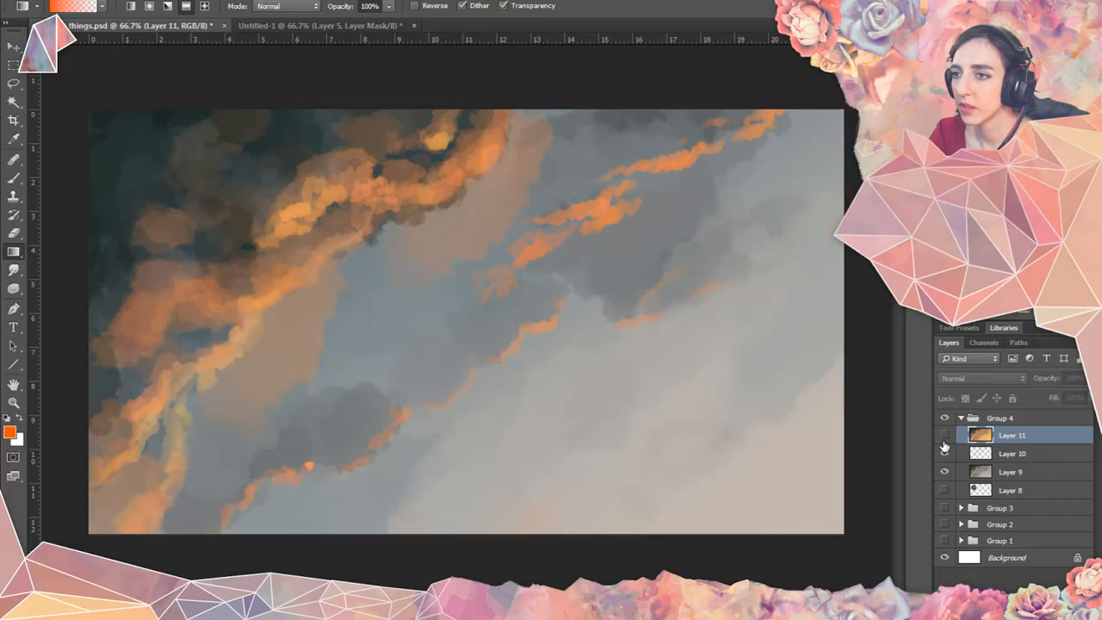
pyautogui.click(944, 435)
pyautogui.click(944, 435)
pyautogui.click(944, 435)
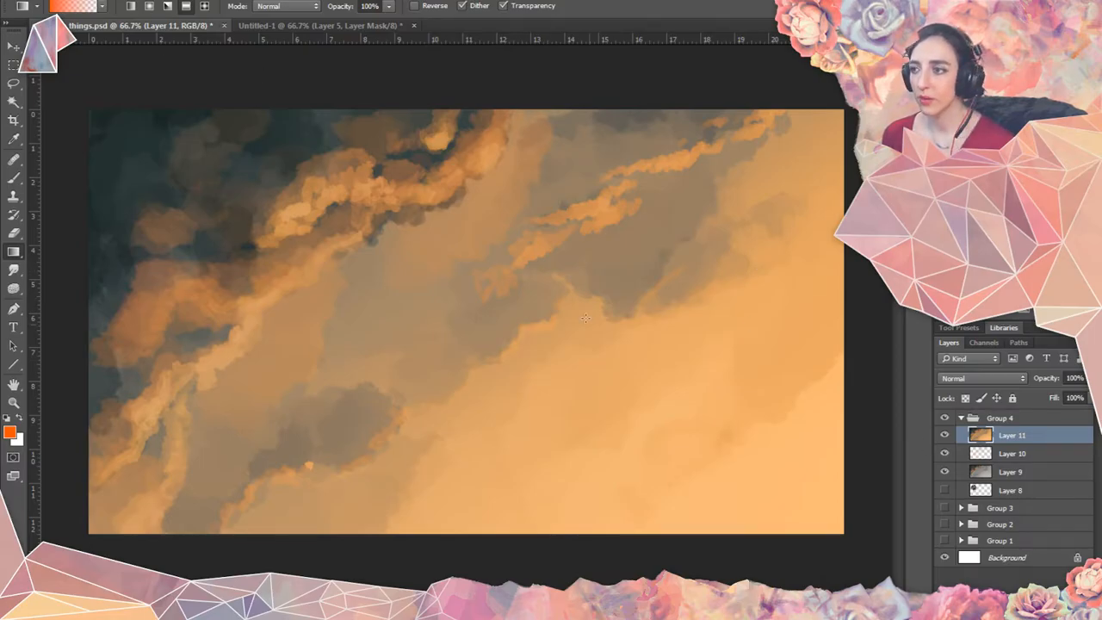
# Save things.psd, then create a new layer group and place it above Group 4.
pyautogui.hotkey('ctrl', 's')
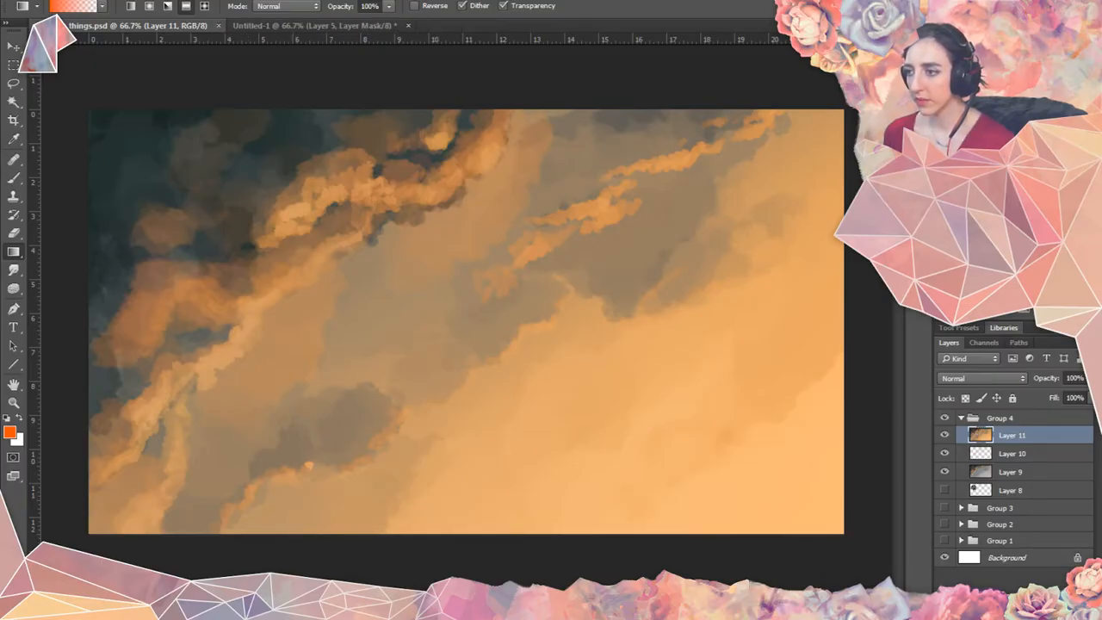
pyautogui.click(1033, 586)
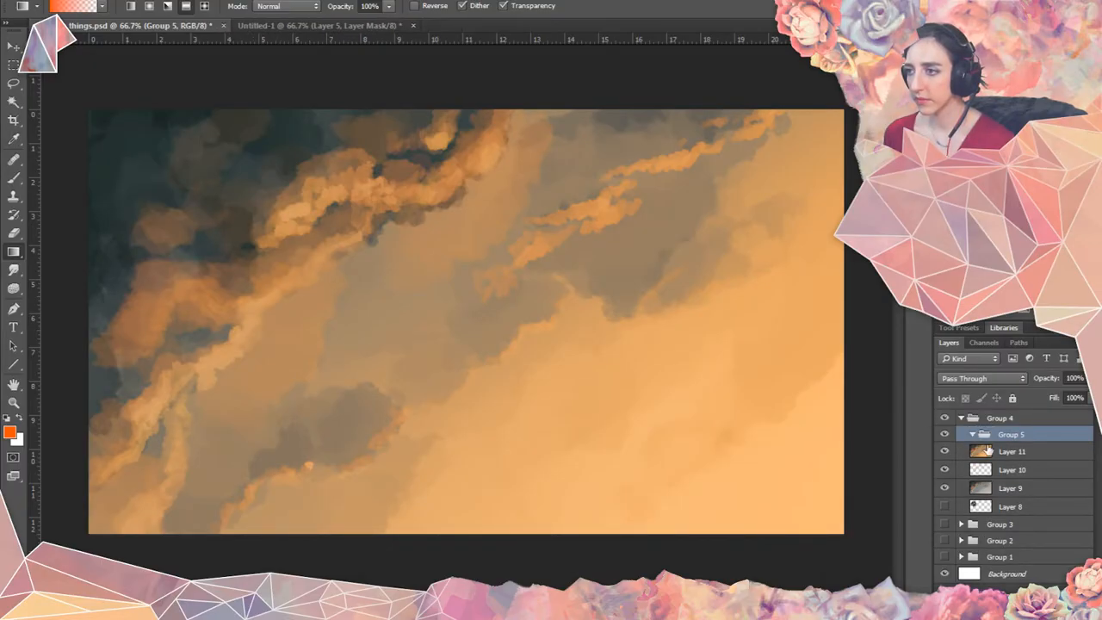
pyautogui.moveTo(990, 437); pyautogui.dragTo(965, 413)
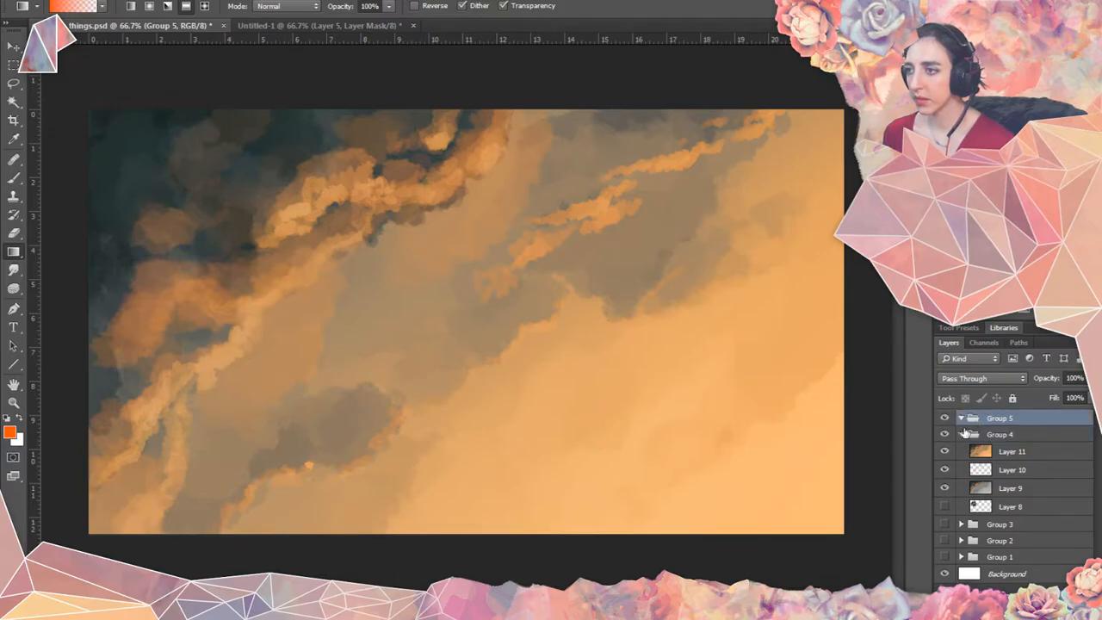
# Collapse and hide Group 4, and reset the foreground and background colours to black and white.
pyautogui.click(962, 435)
pyautogui.click(944, 437)
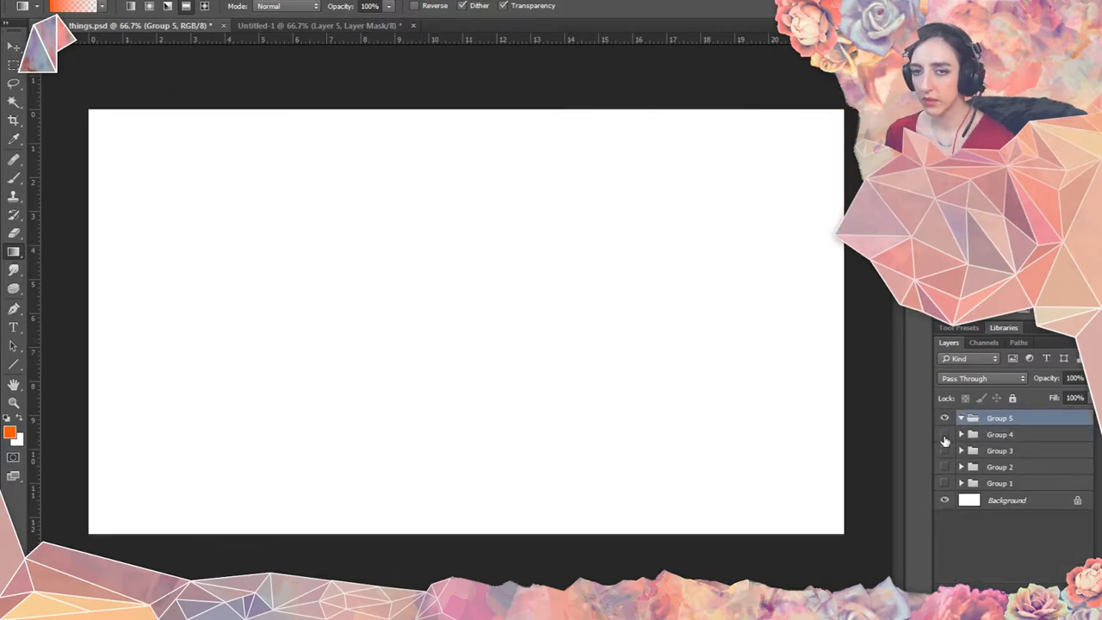
pyautogui.press('d')
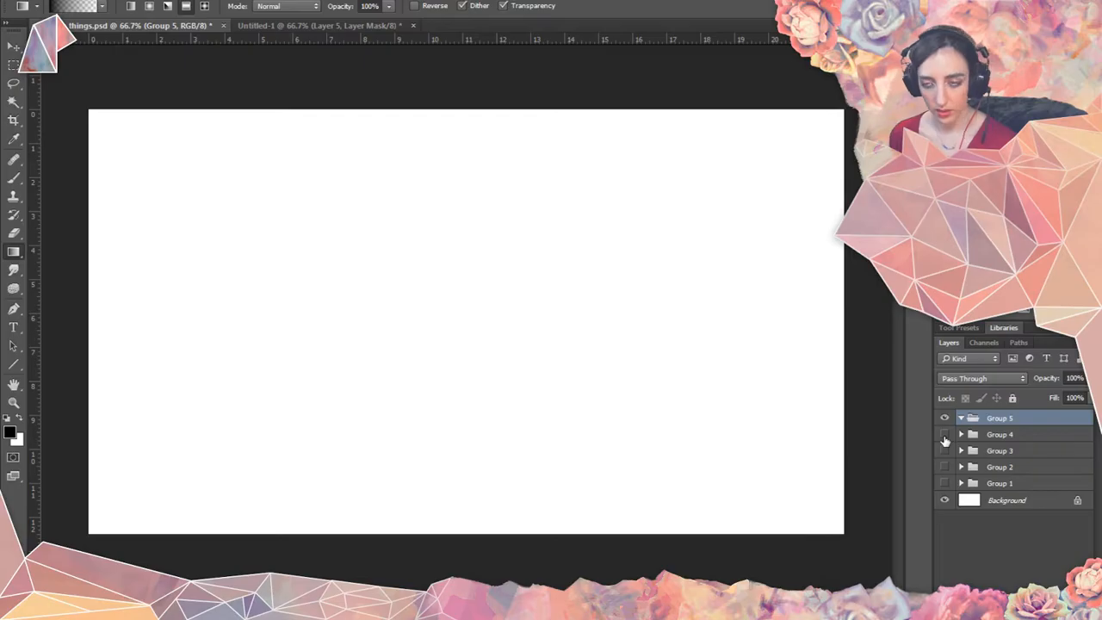
pyautogui.hotkey('ctrl', '1')
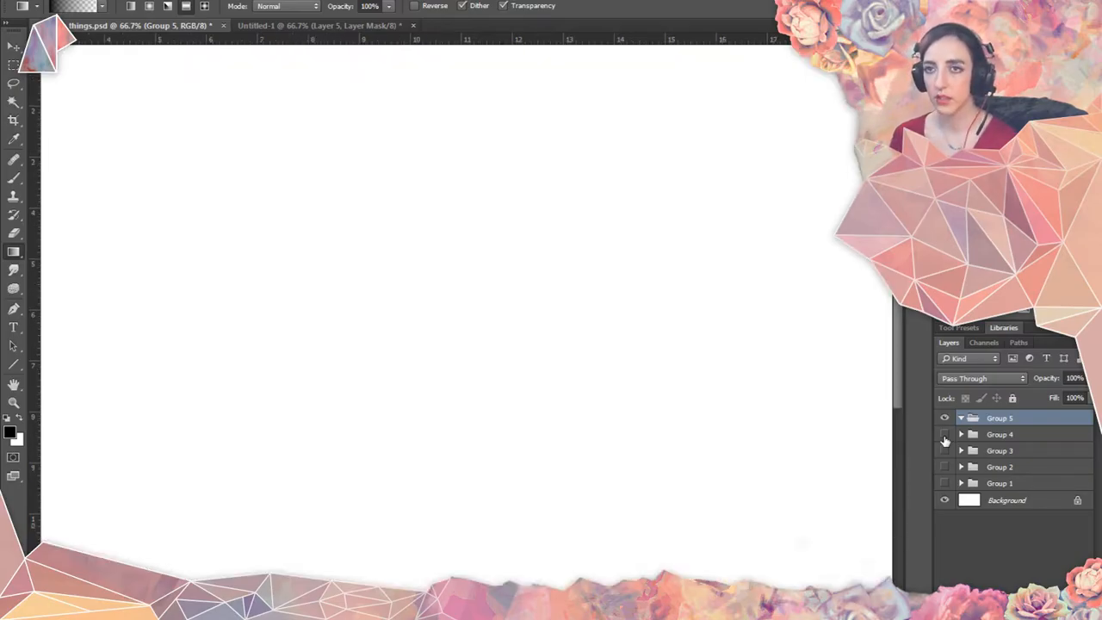
# Create a new layer inside Group 5 and try one stroke on it with the 80 px brush.
pyautogui.click(15, 178)
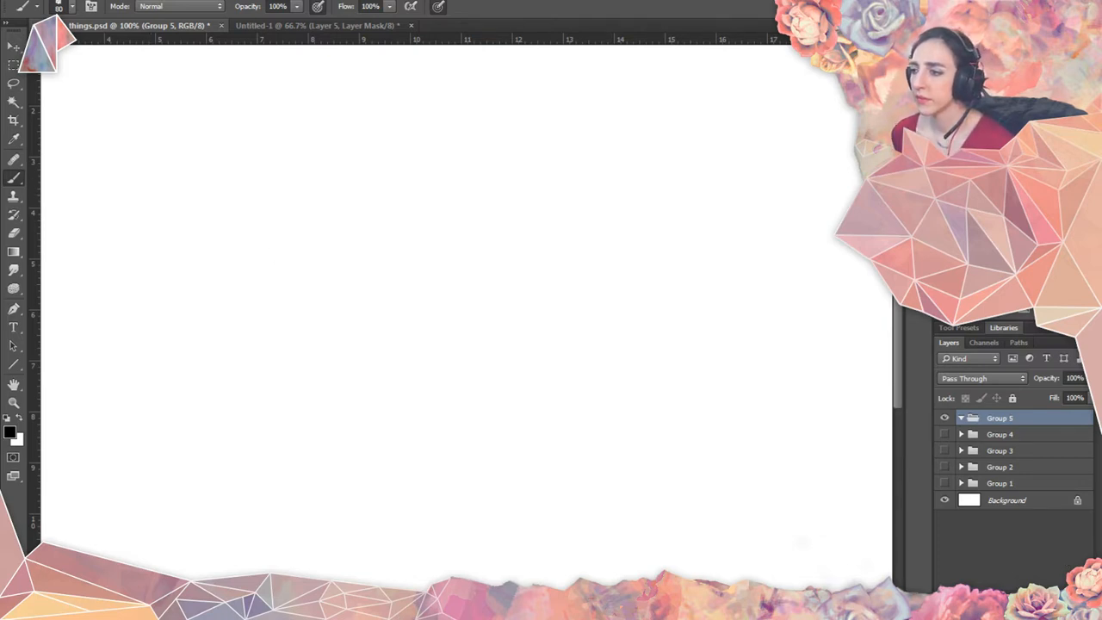
pyautogui.hotkey('ctrl', 'shift', 'alt', 'n')
pyautogui.moveTo(98, 159)
pyautogui.mouseDown()
pyautogui.moveTo(114, 157)
pyautogui.moveTo(137, 284)
pyautogui.mouseUp()
pyautogui.hotkey('ctrl', 'z')
# Save the current 80 px brush as preset Sampled Brush 23 2 with its size captured, and switch to the 9 px hard round brush.
pyautogui.click(74, 7)
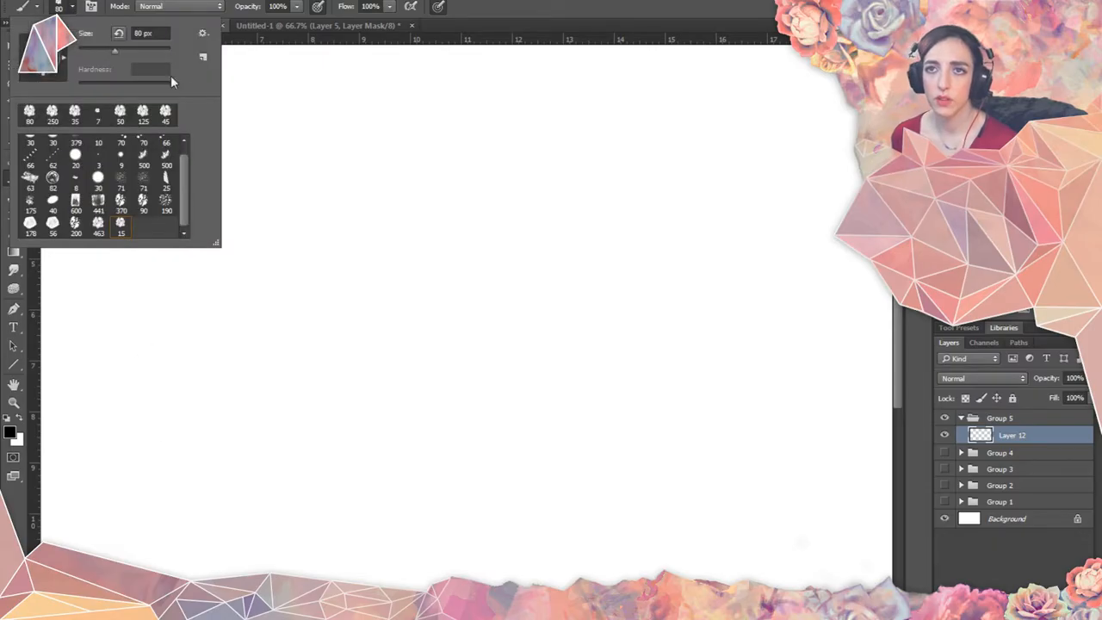
pyautogui.click(203, 58)
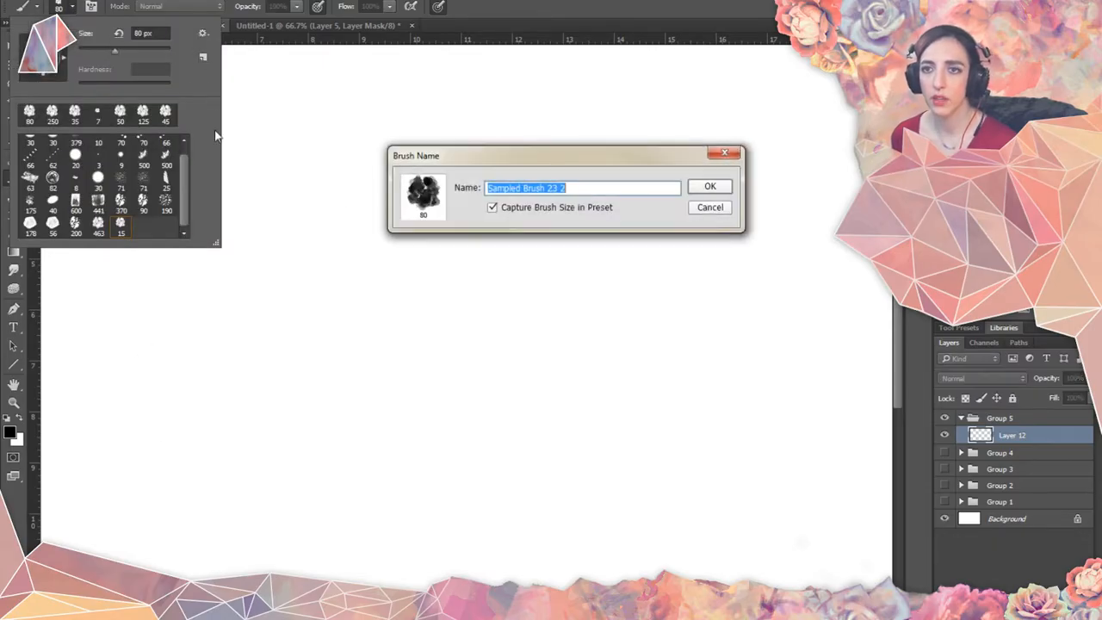
pyautogui.click(709, 186)
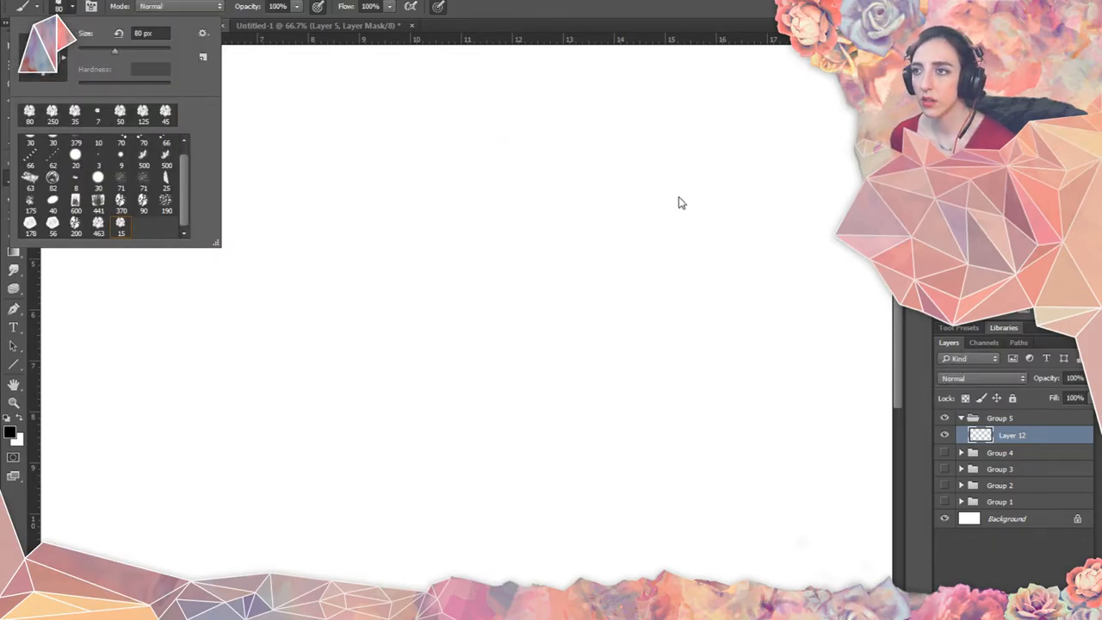
pyautogui.click(121, 159)
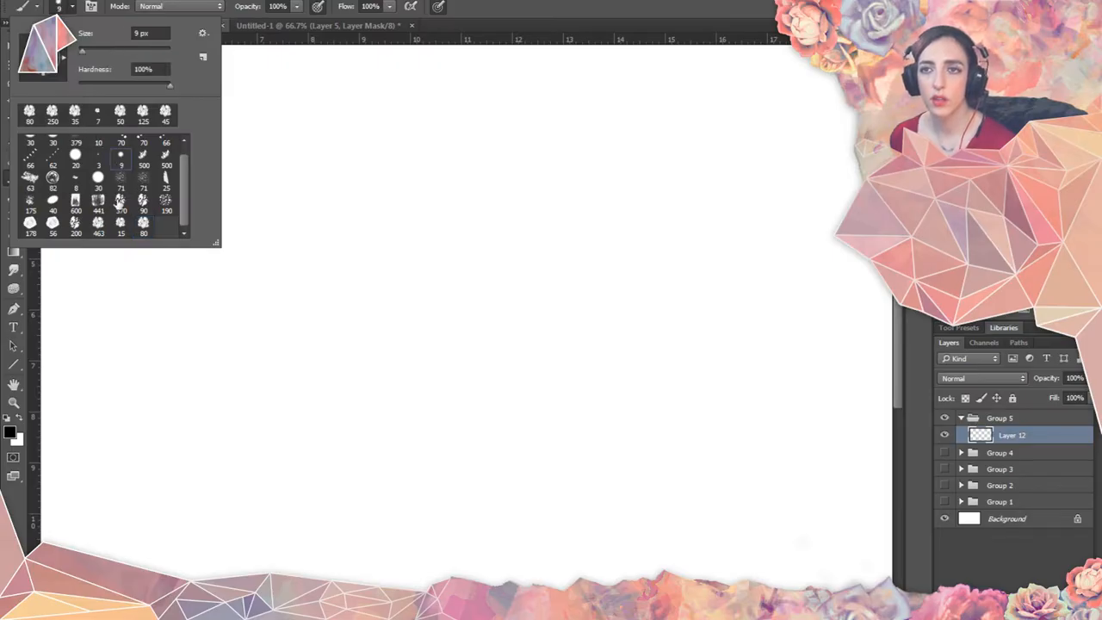
pyautogui.click(156, 311)
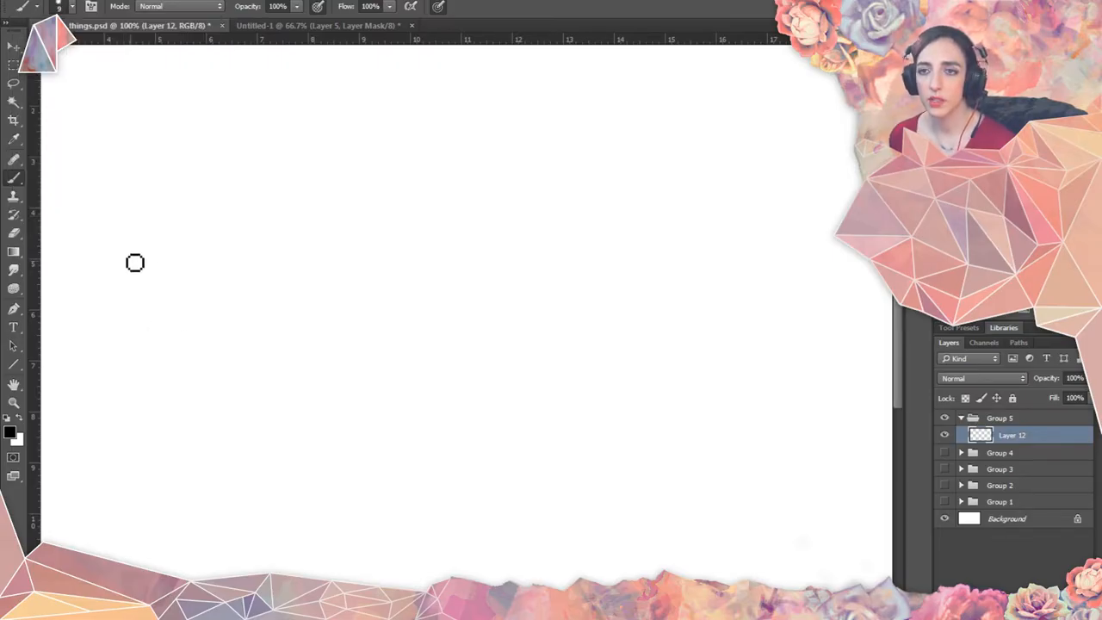
# Try several thin diagonal strokes of varying pressure on Layer 12 with the 9 px brush.
pyautogui.moveTo(136, 191)
pyautogui.mouseDown()
pyautogui.moveTo(124, 181)
pyautogui.moveTo(237, 349)
pyautogui.mouseUp()
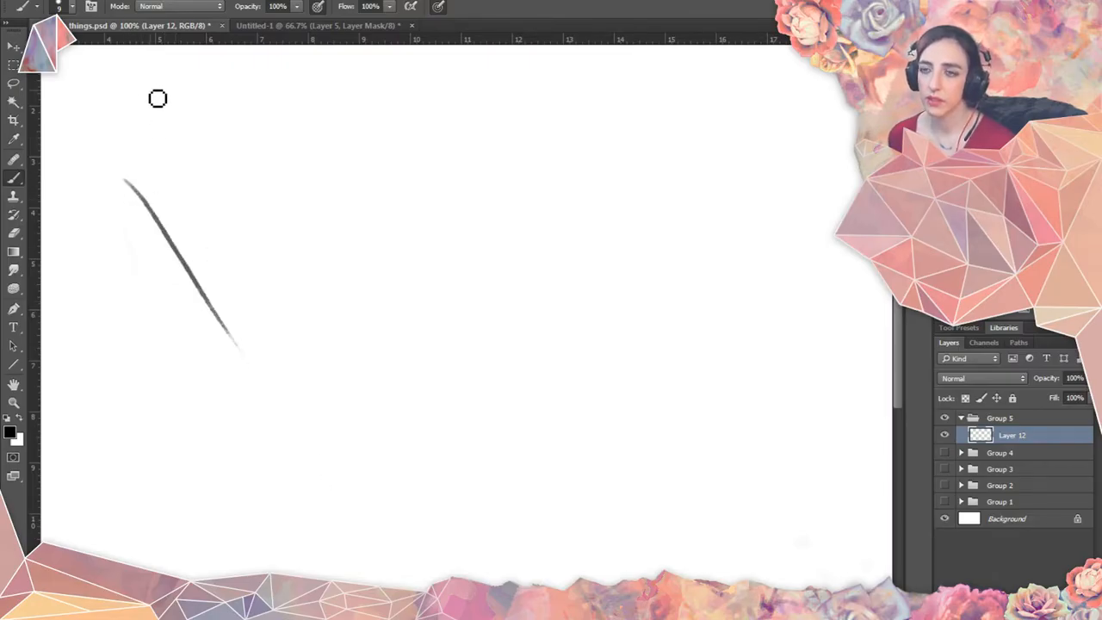
pyautogui.moveTo(153, 93); pyautogui.dragTo(205, 194)
pyautogui.moveTo(118, 262); pyautogui.dragTo(180, 361)
pyautogui.moveTo(267, 215)
pyautogui.mouseDown()
pyautogui.moveTo(320, 314)
pyautogui.moveTo(318, 409)
pyautogui.mouseUp()
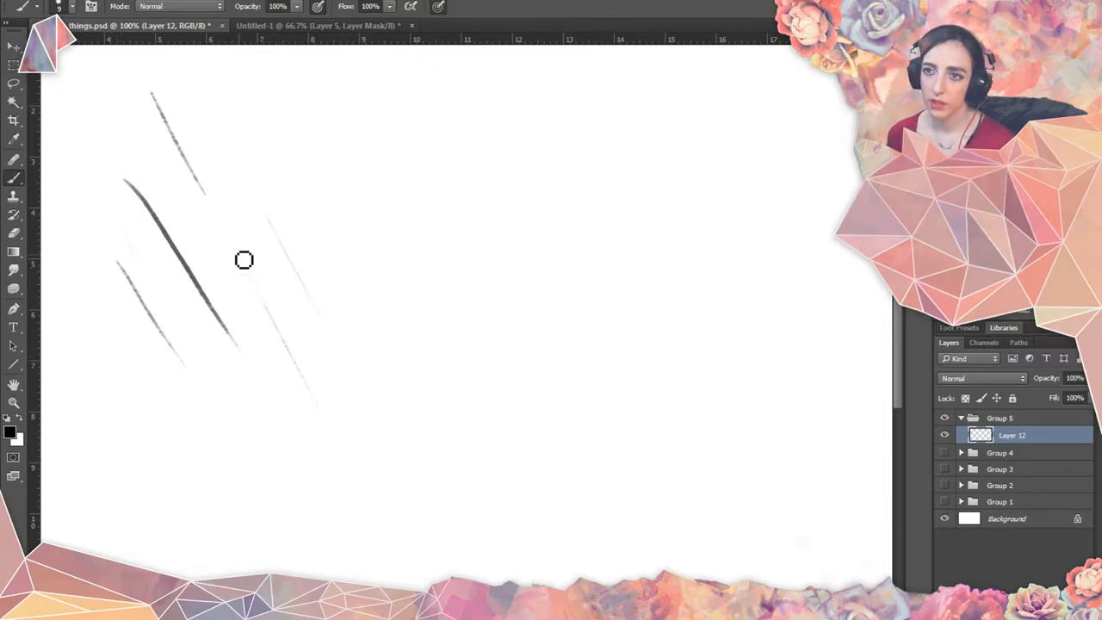
pyautogui.moveTo(236, 254); pyautogui.dragTo(265, 320)
pyautogui.moveTo(246, 130); pyautogui.dragTo(290, 198)
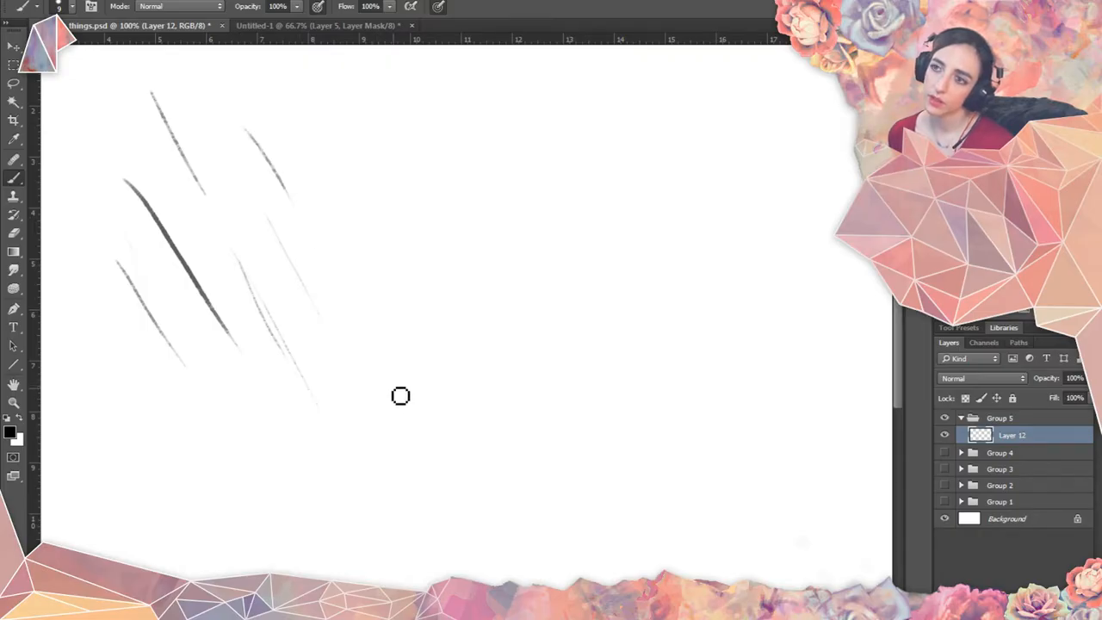
# Undo all the diagonal test strokes on Layer 12.
pyautogui.hotkey('ctrl', 'alt', 'z')
pyautogui.hotkey('ctrl', 'alt', 'z')
pyautogui.hotkey('ctrl', 'alt', 'z')
pyautogui.hotkey('ctrl', 'alt', 'z')
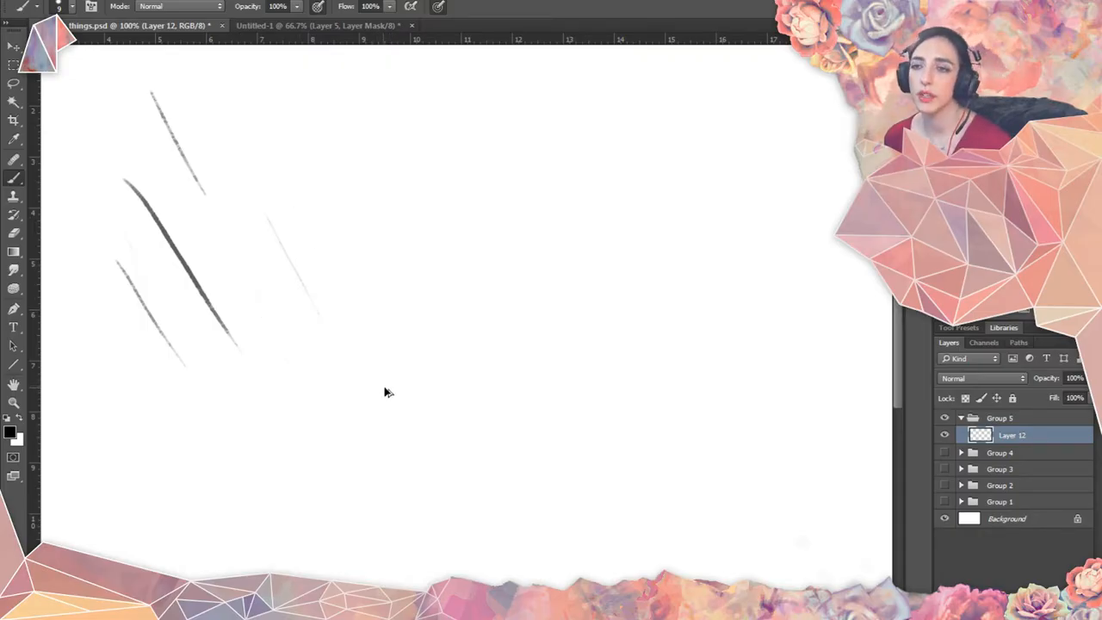
pyautogui.hotkey('ctrl', 'alt', 'z')
pyautogui.hotkey('ctrl', 'alt', 'z')
pyautogui.hotkey('ctrl', 'alt', 'z')
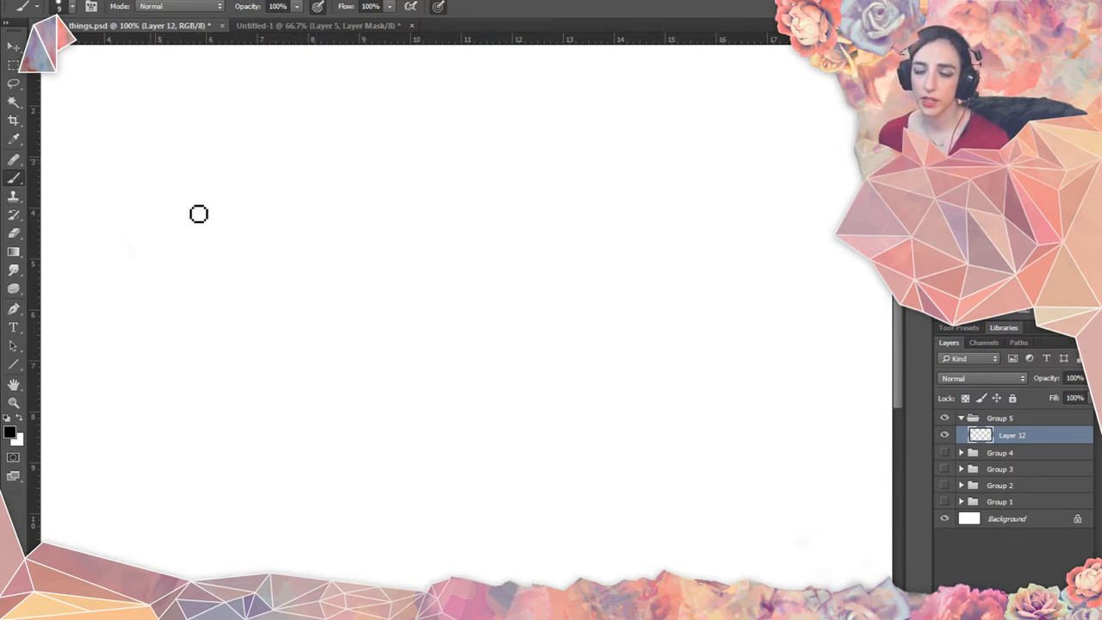
# Draw one long tapered diagonal stroke on Layer 12 and rotate it 180°.
pyautogui.moveTo(142, 151); pyautogui.dragTo(294, 339)
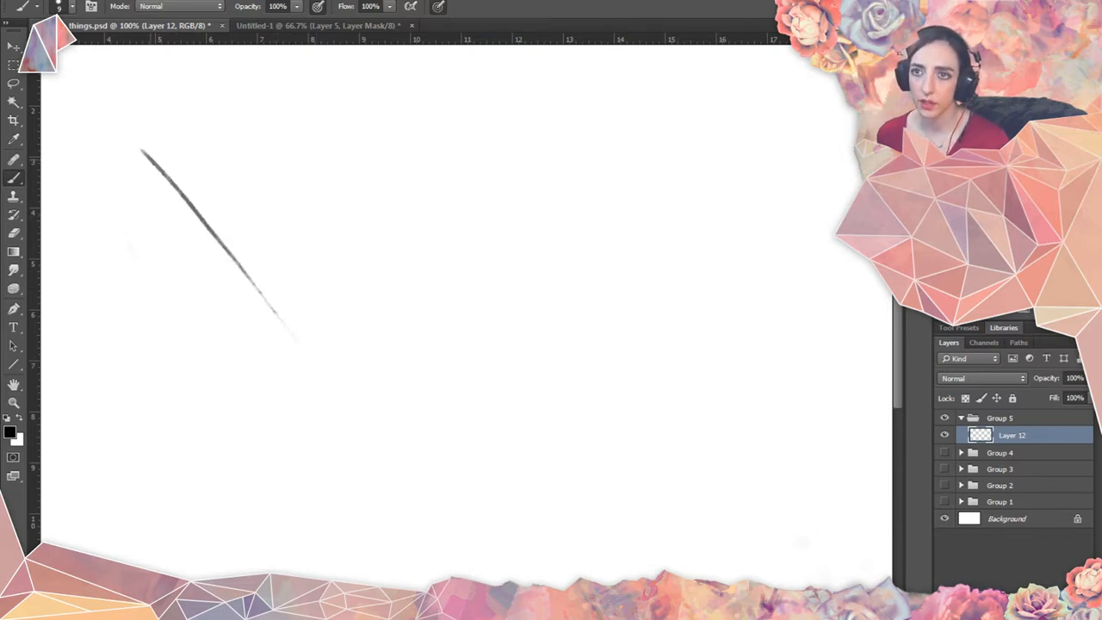
pyautogui.click(67, 0)
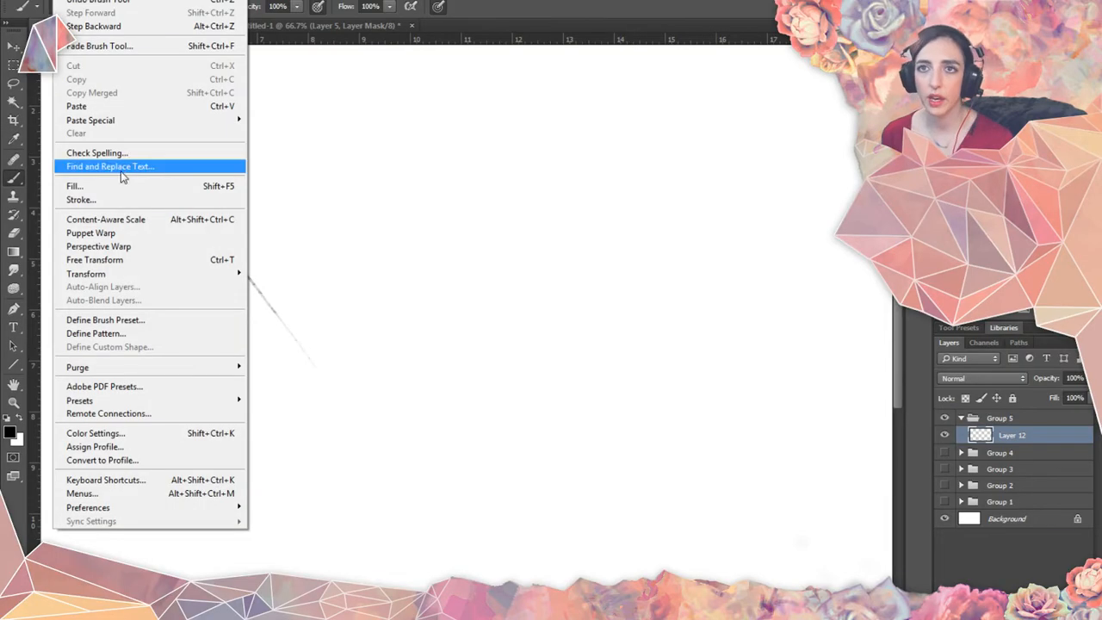
pyautogui.moveTo(245, 276)
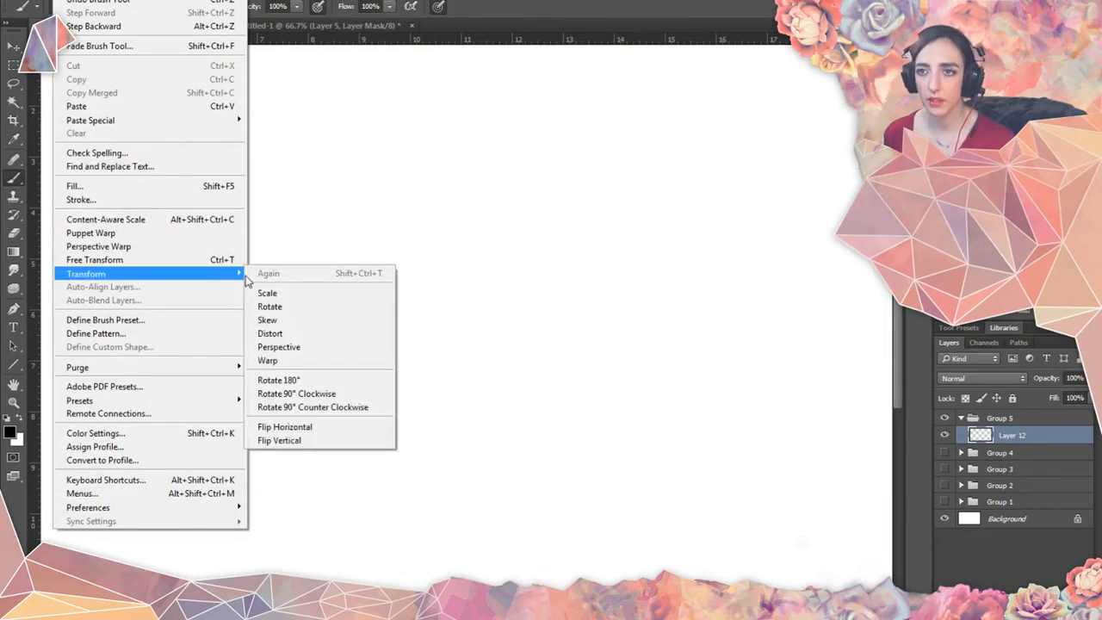
pyautogui.click(336, 380)
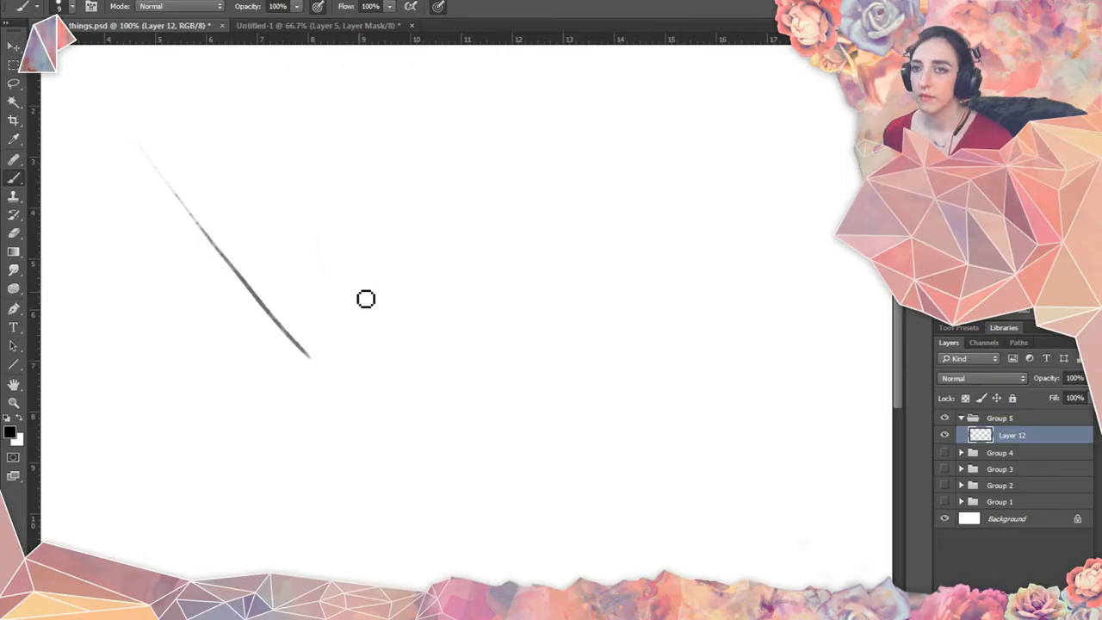
# Define the rotated stroke as a brush preset named clouds n things.psd.
pyautogui.click(65, 1)
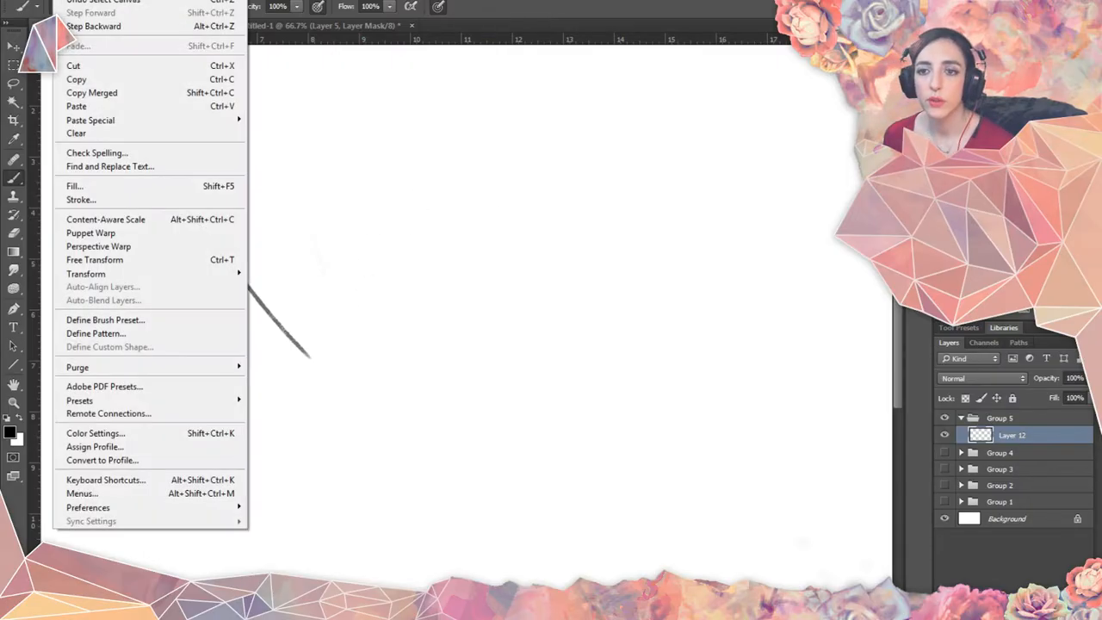
pyautogui.click(97, 321)
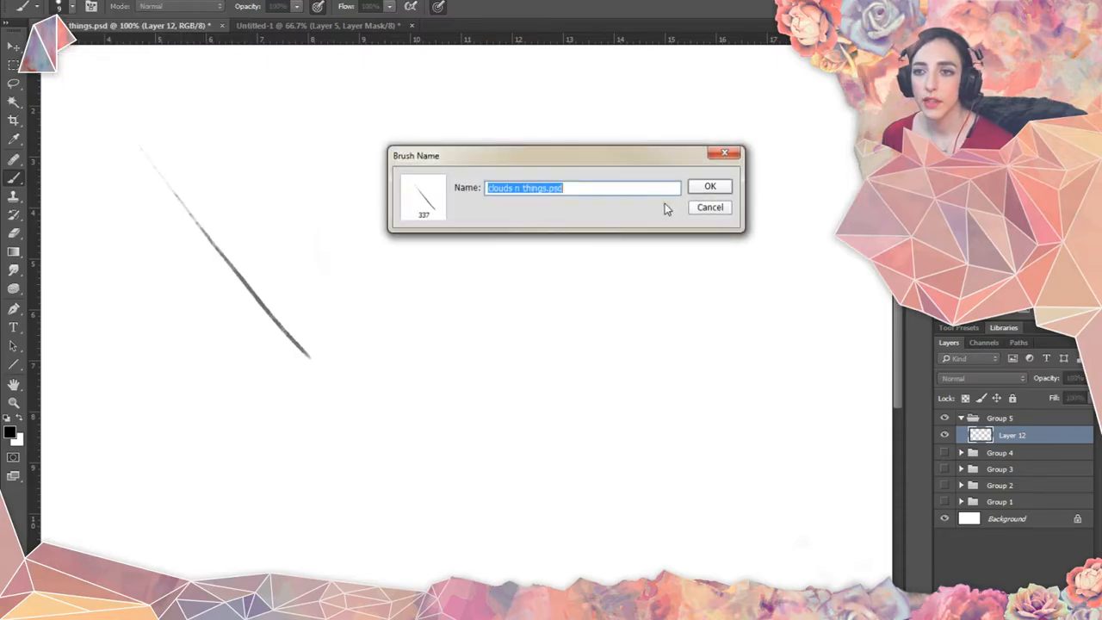
pyautogui.click(706, 187)
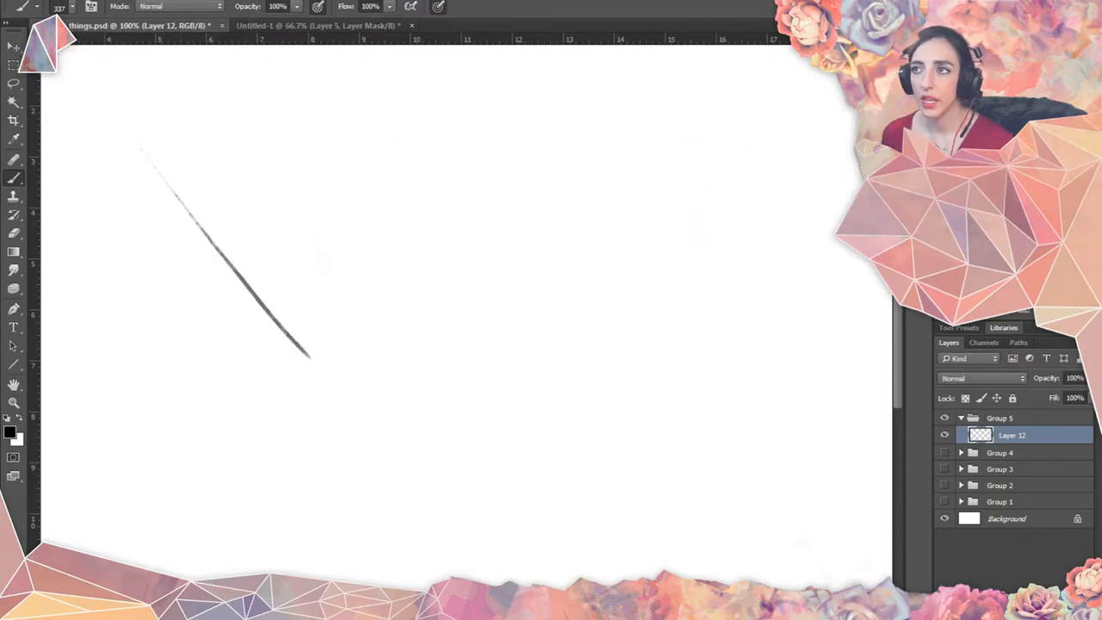
# Enable Scattering on both axes for the stroke brush, with strong scatter, high count jitter and a slightly raised count.
pyautogui.press('F5')
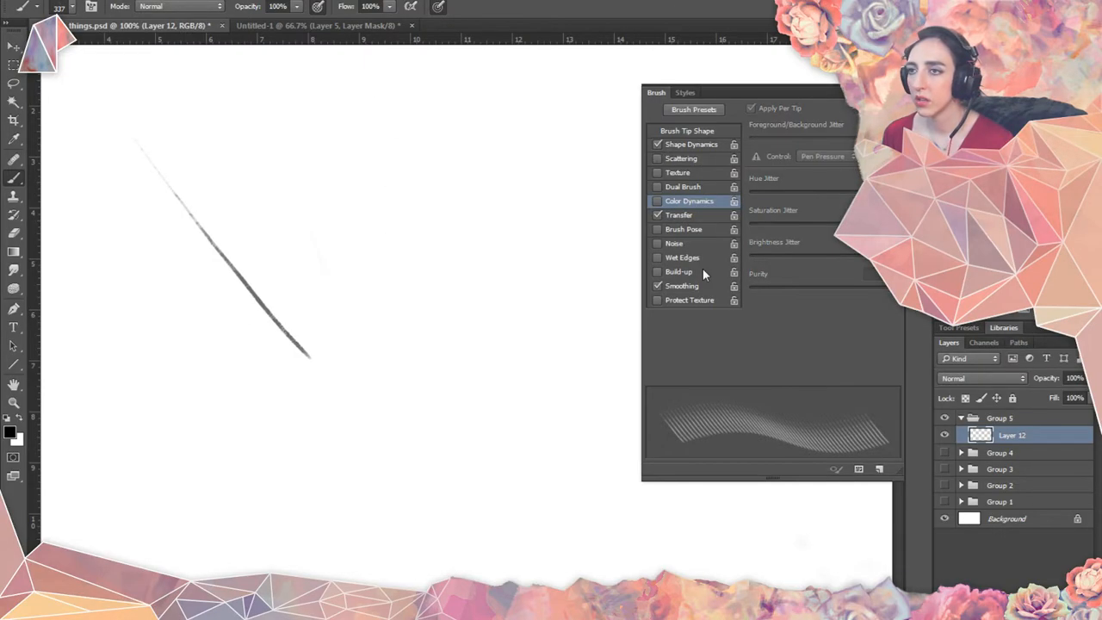
pyautogui.click(691, 156)
pyautogui.moveTo(817, 130); pyautogui.dragTo(834, 122)
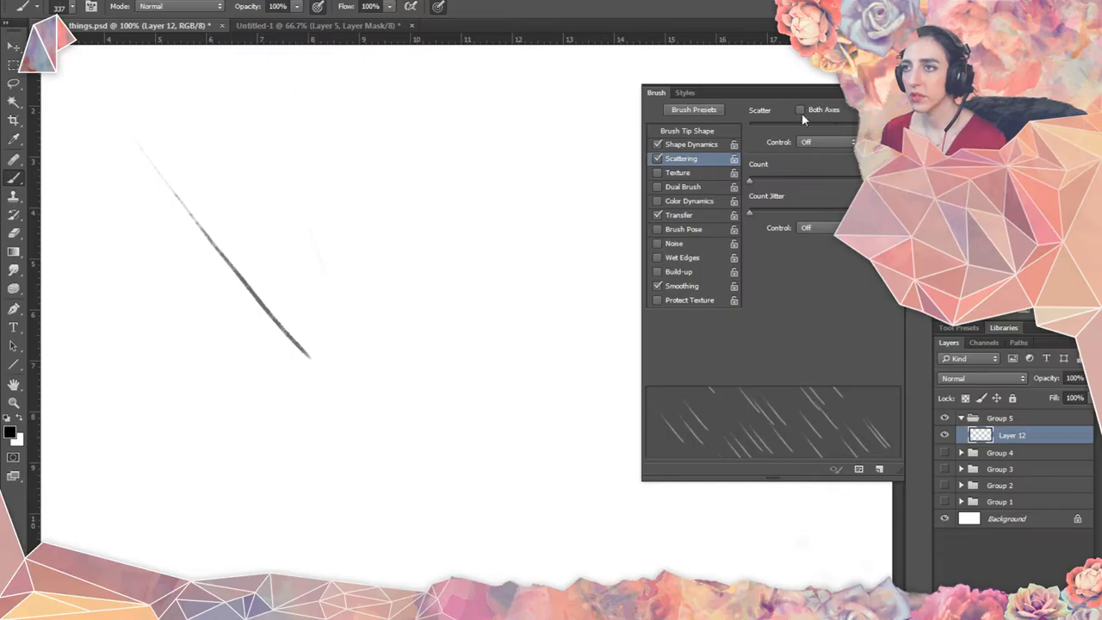
pyautogui.click(799, 110)
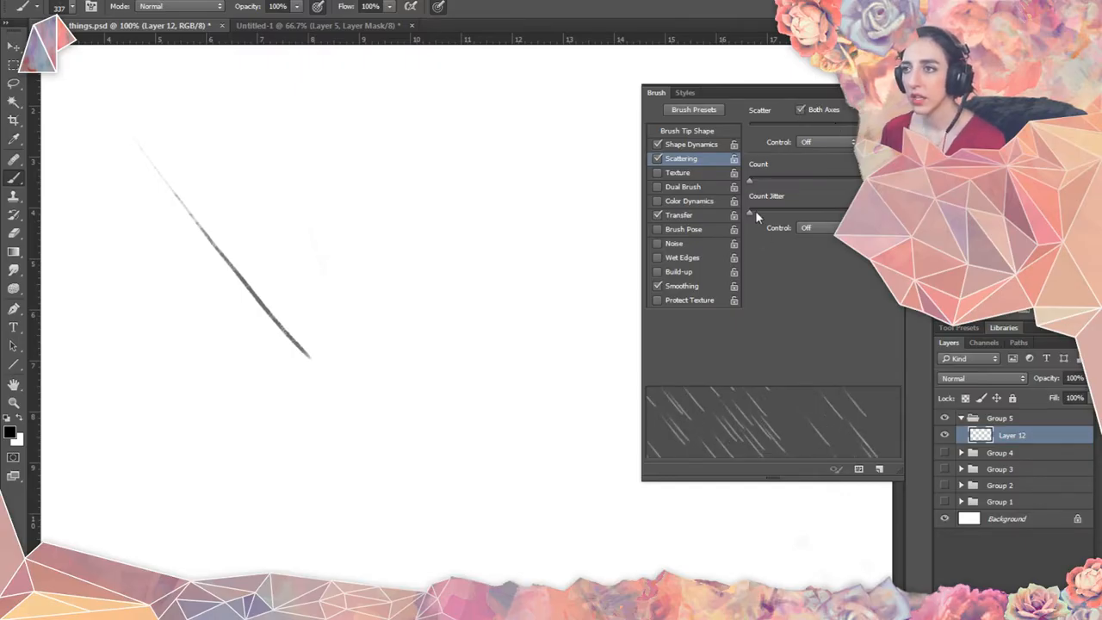
pyautogui.moveTo(749, 211); pyautogui.dragTo(865, 213)
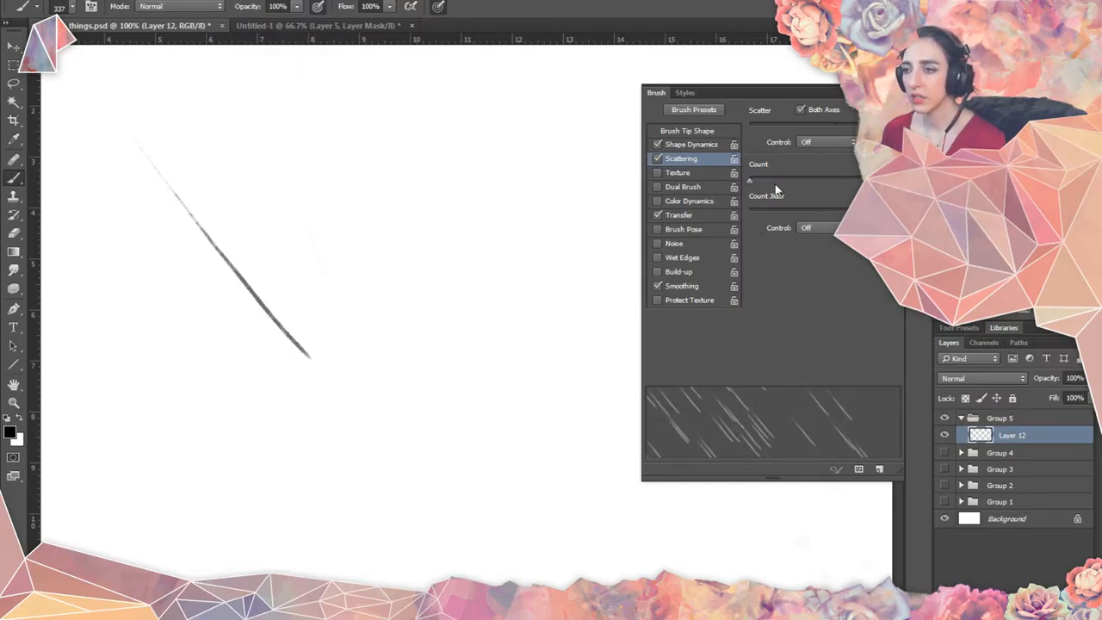
pyautogui.moveTo(748, 182); pyautogui.dragTo(758, 185)
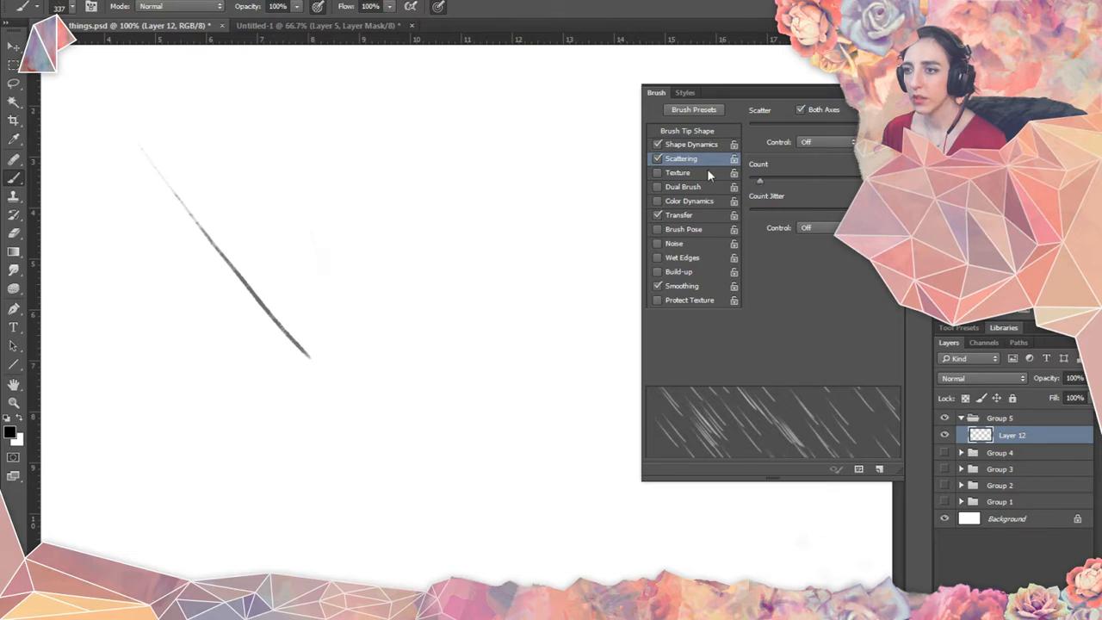
# Set the stroke brush to 340 px with 14% spacing, and raise its size jitter strongly.
pyautogui.click(693, 143)
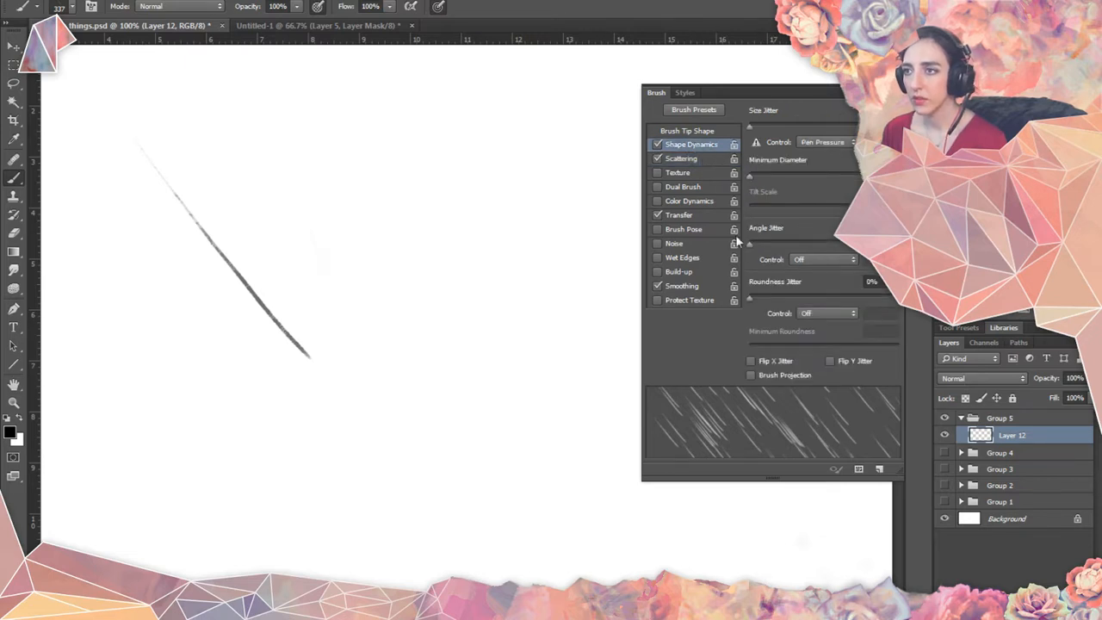
pyautogui.click(700, 132)
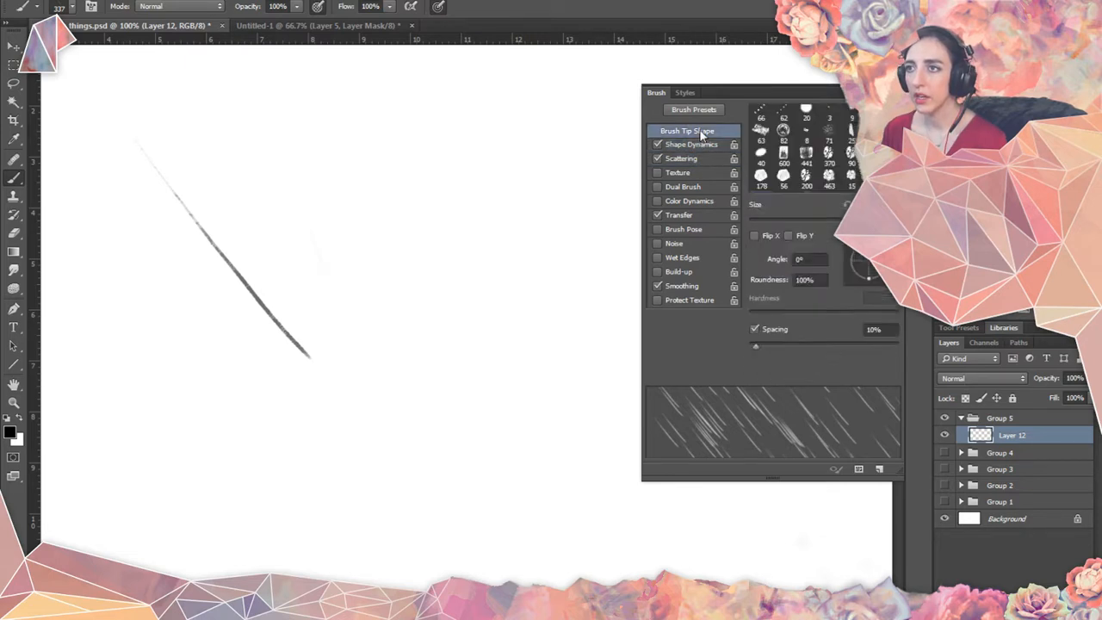
pyautogui.moveTo(755, 346)
pyautogui.mouseDown()
pyautogui.moveTo(779, 346)
pyautogui.moveTo(750, 360)
pyautogui.moveTo(828, 353)
pyautogui.moveTo(746, 348)
pyautogui.moveTo(758, 350)
pyautogui.mouseUp()
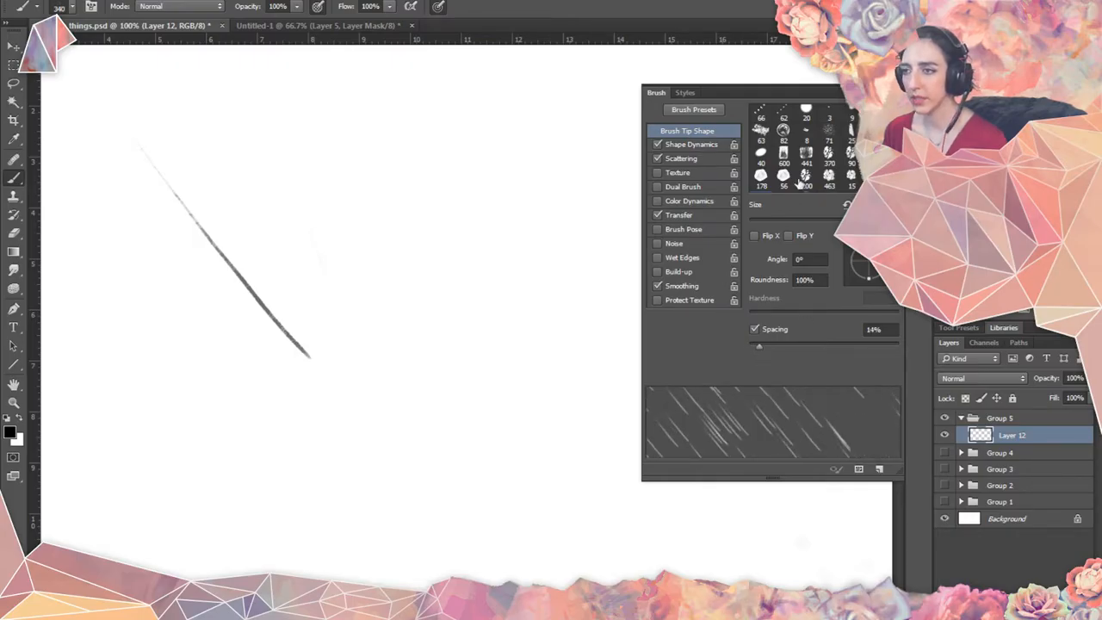
pyautogui.click(705, 145)
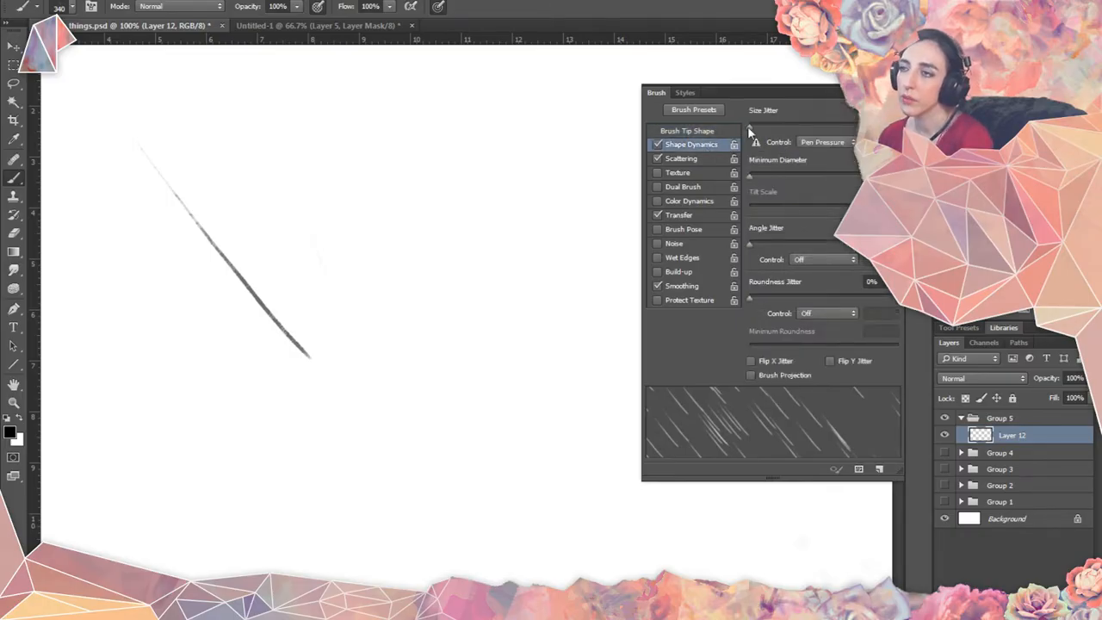
pyautogui.moveTo(748, 128); pyautogui.dragTo(886, 129)
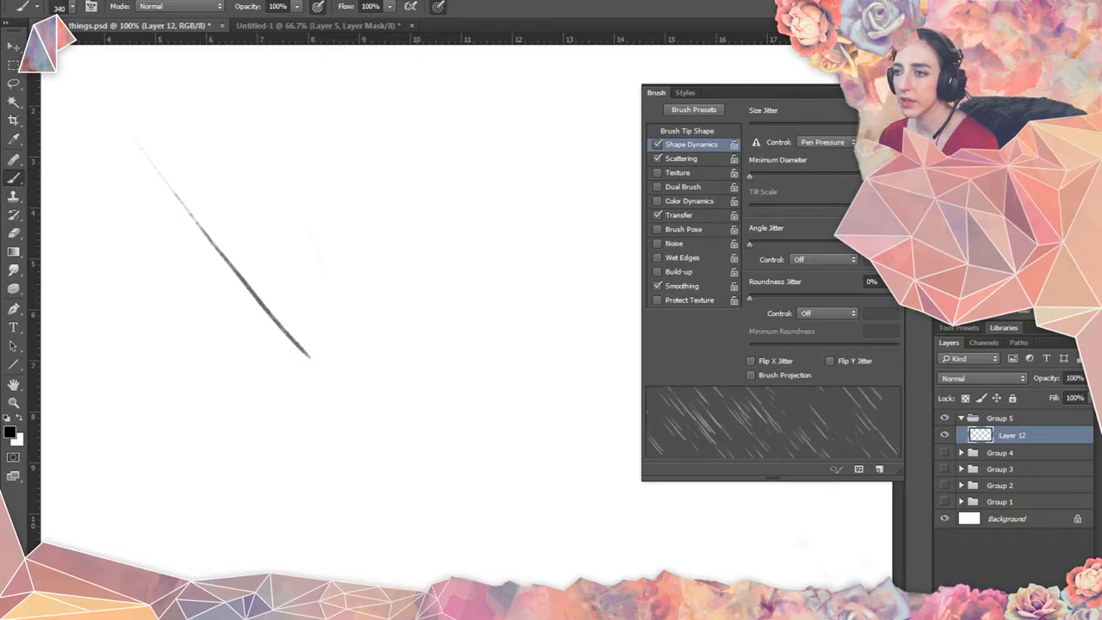
# Try roundness jitter, brush projection, flip X and flip Y jitter, and angle jitter on the stroke brush.
pyautogui.moveTo(750, 299)
pyautogui.mouseDown()
pyautogui.moveTo(826, 294)
pyautogui.moveTo(667, 298)
pyautogui.mouseUp()
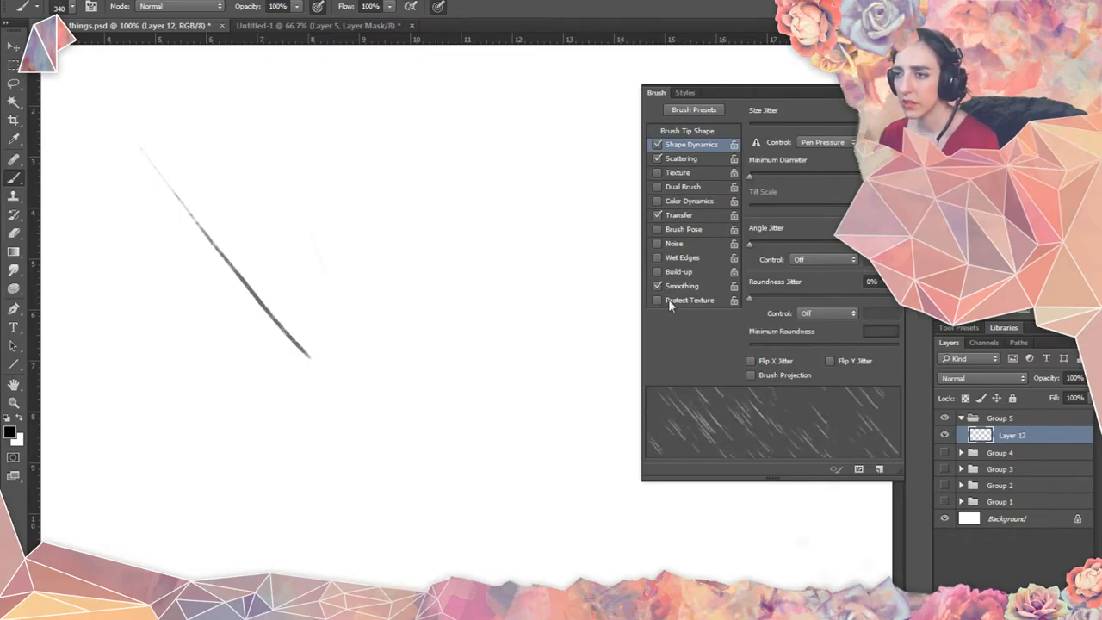
pyautogui.click(777, 378)
pyautogui.click(777, 379)
pyautogui.click(773, 363)
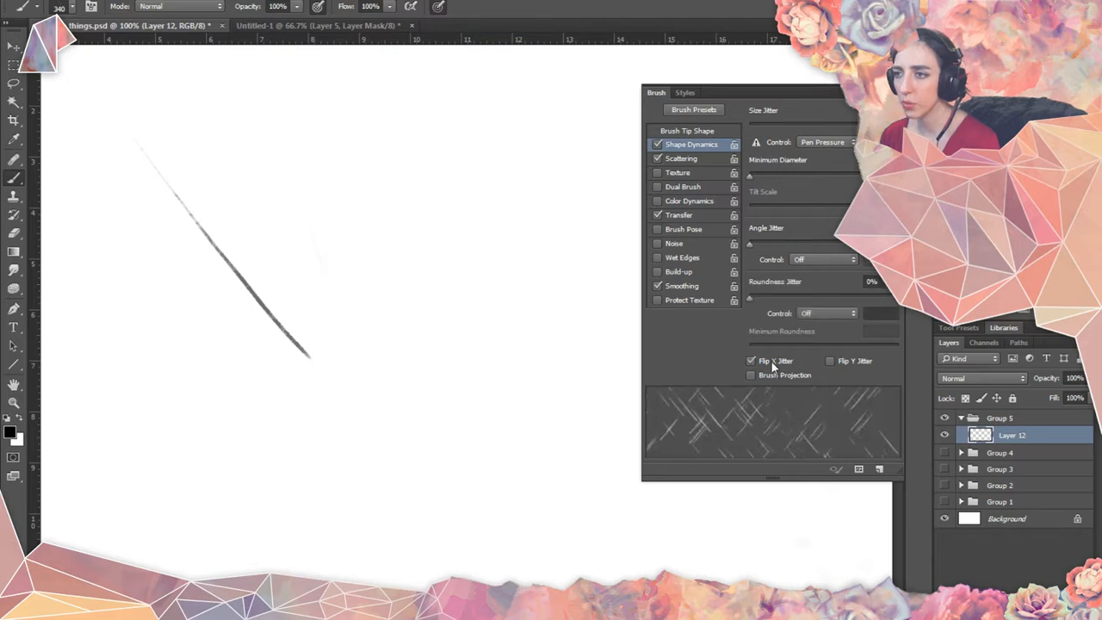
pyautogui.click(773, 363)
pyautogui.click(847, 359)
pyautogui.click(848, 359)
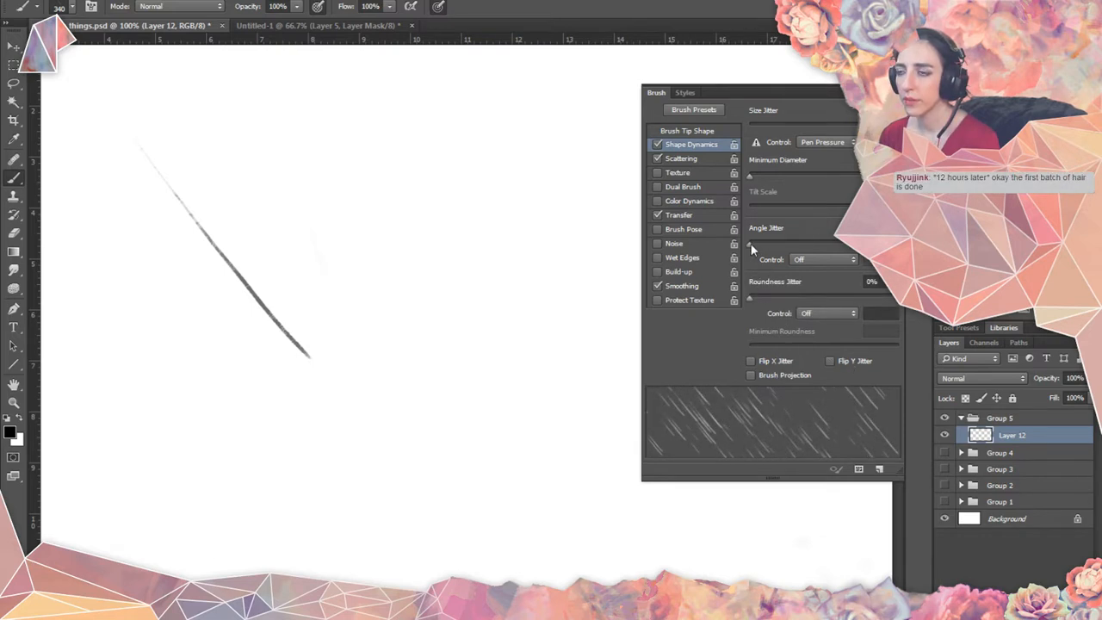
pyautogui.moveTo(749, 245)
pyautogui.mouseDown()
pyautogui.moveTo(764, 258)
pyautogui.moveTo(711, 257)
pyautogui.mouseUp()
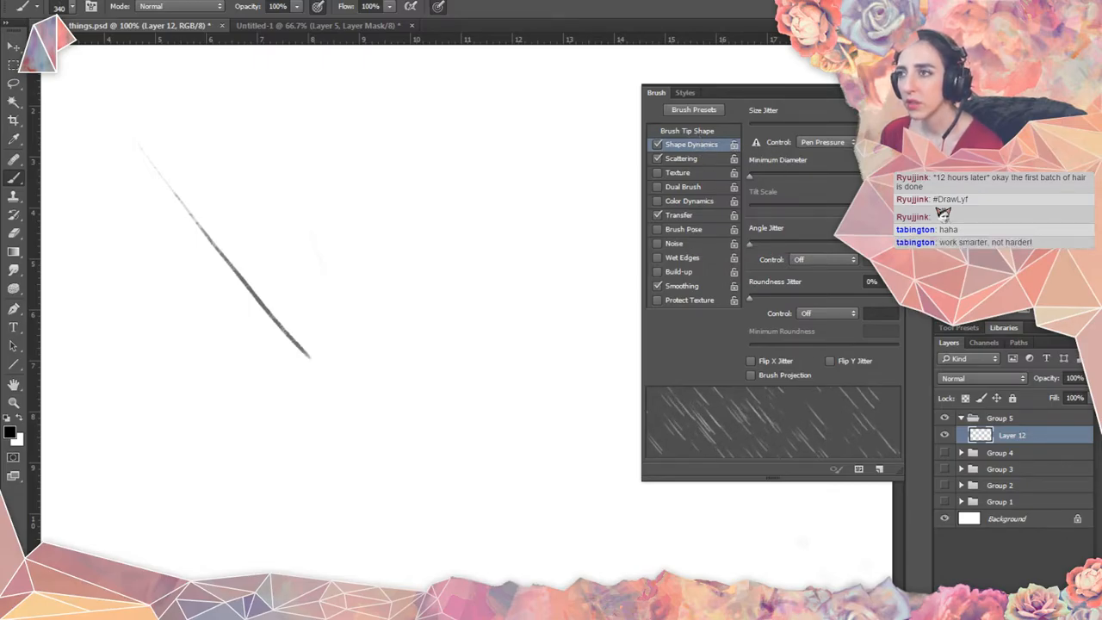
# Hide Group 5 with the single stroke and show the cloud painting in Group 4 of things.psd.
pyautogui.press('F5')
pyautogui.click(313, 27)
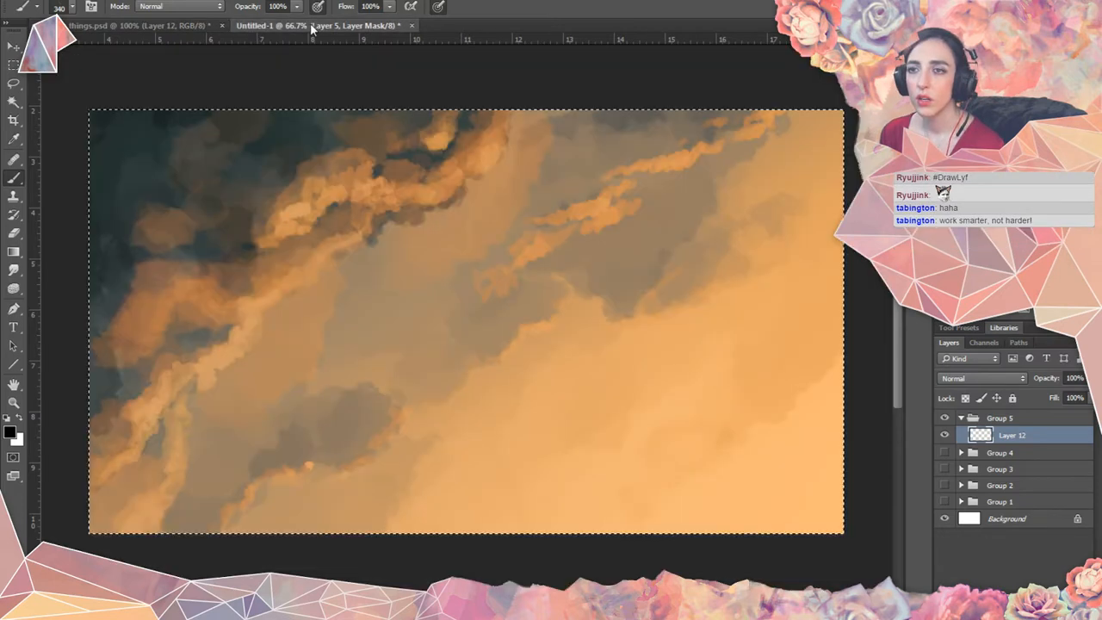
pyautogui.click(99, 25)
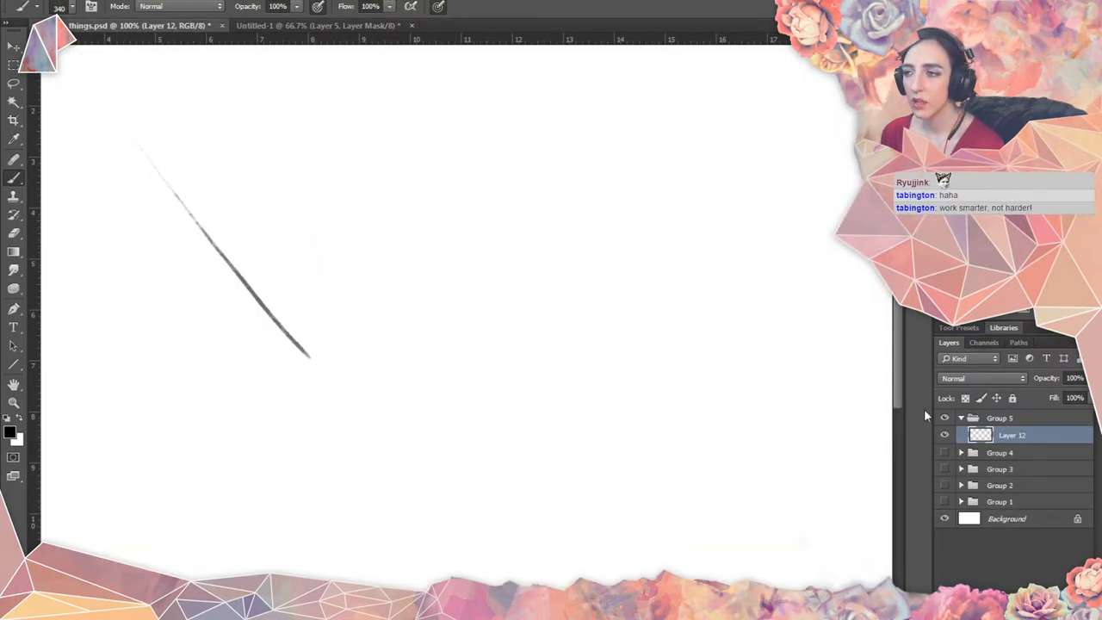
pyautogui.click(944, 417)
pyautogui.click(944, 452)
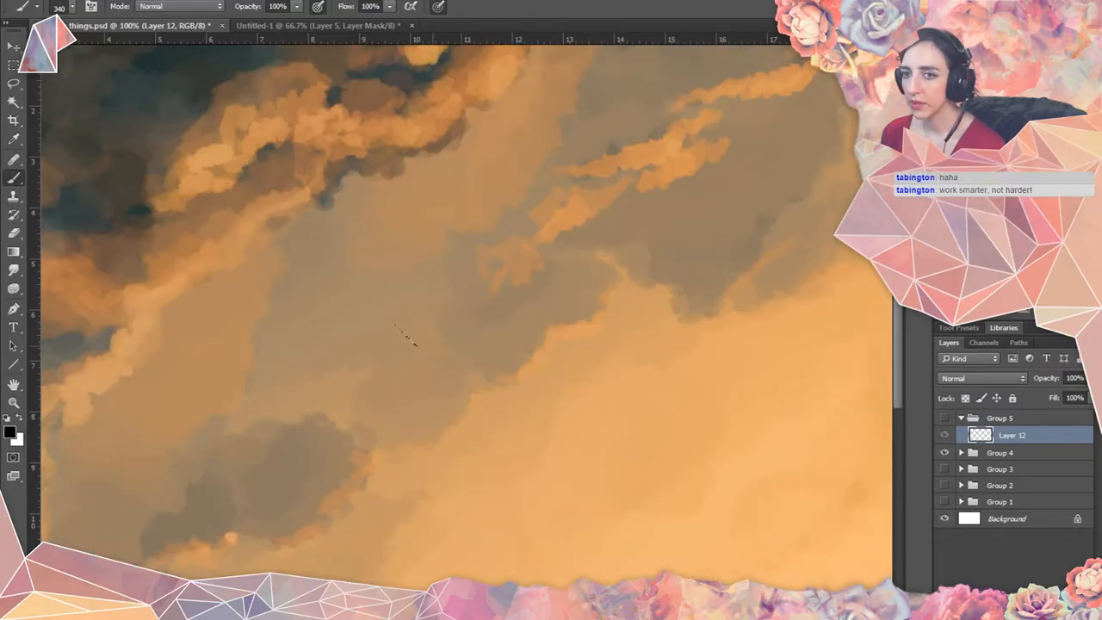
# Set the foreground colour to white and add a new layer above Group 5, outside the group.
pyautogui.press('x')
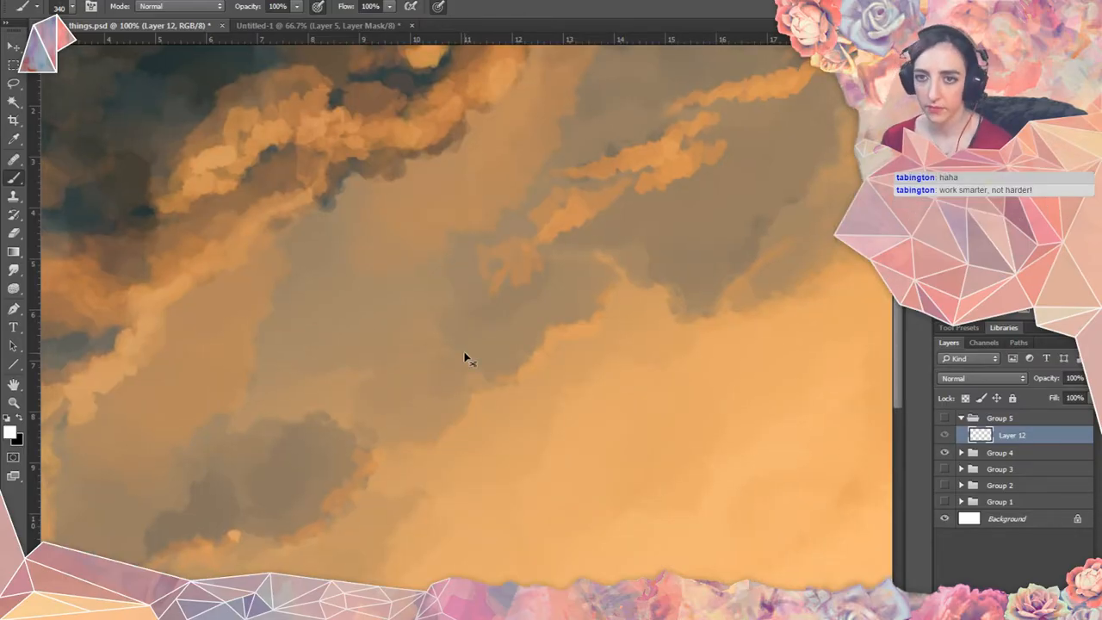
pyautogui.hotkey('ctrl', '-')
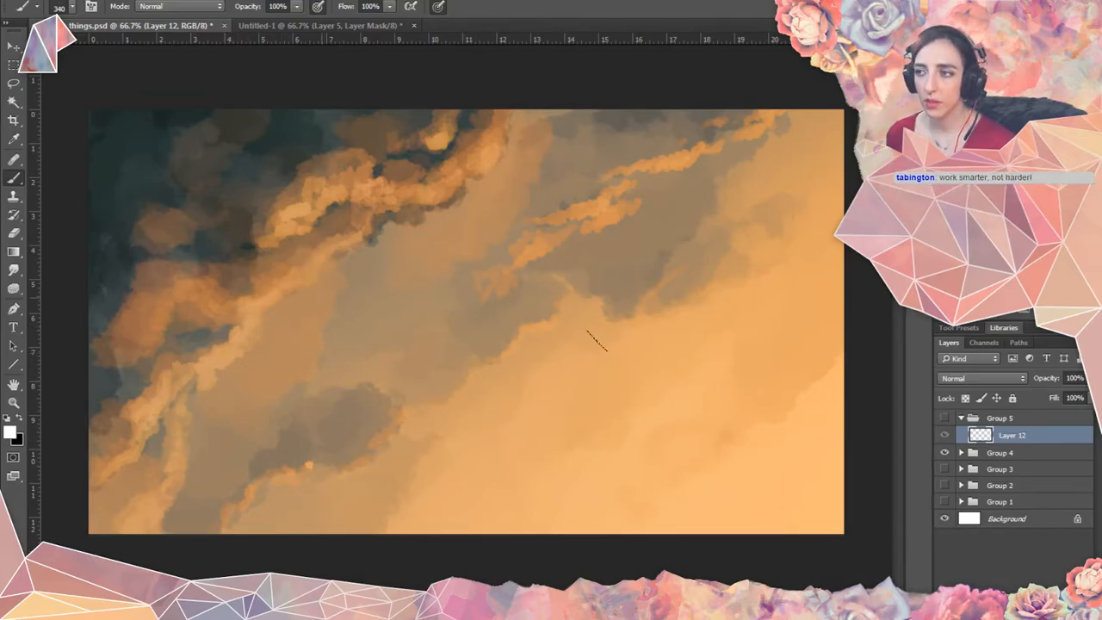
pyautogui.click(1057, 589)
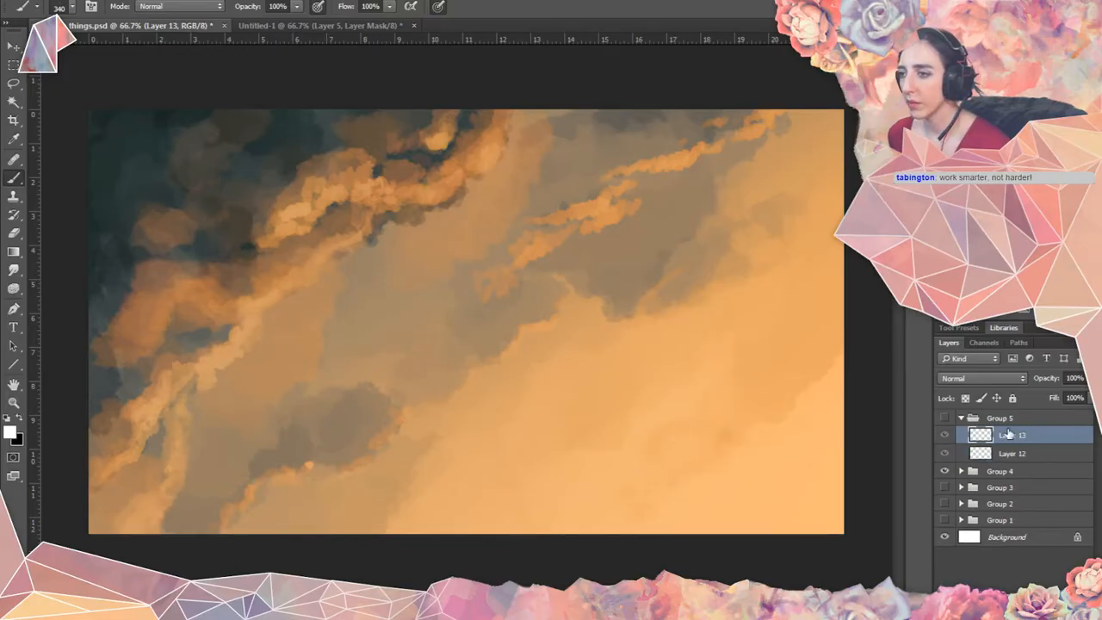
pyautogui.moveTo(985, 434); pyautogui.dragTo(986, 412)
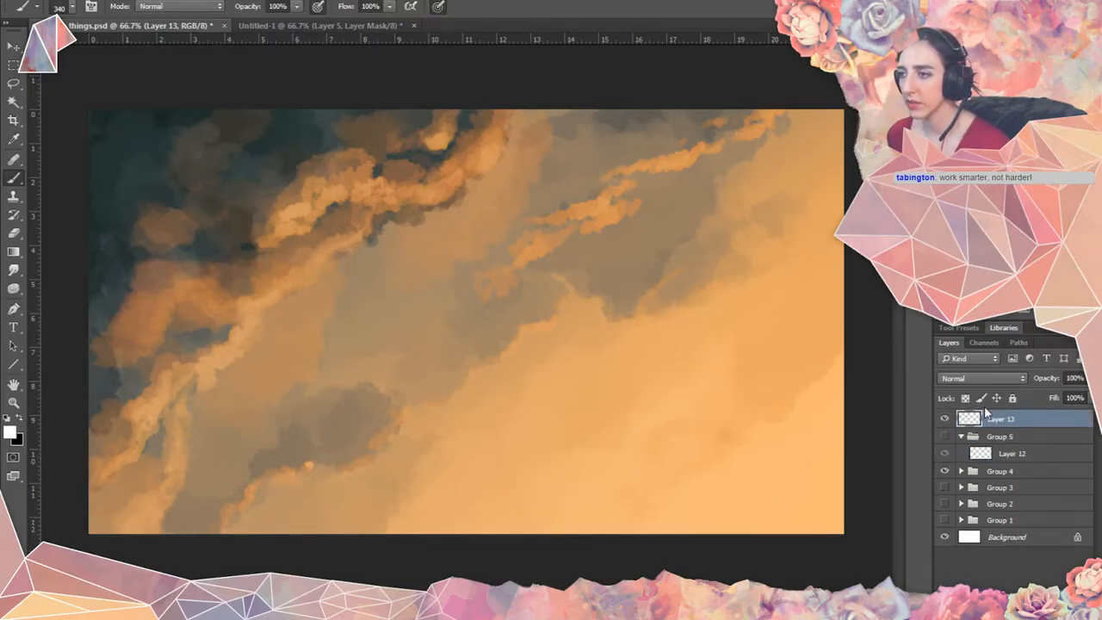
# Paint scattered white rain streaks across the clouds on Layer 13, using the stroke brush at 340 px and 175 px.
pyautogui.moveTo(223, 369)
pyautogui.mouseDown()
pyautogui.moveTo(239, 324)
pyautogui.moveTo(258, 381)
pyautogui.moveTo(330, 483)
pyautogui.moveTo(445, 519)
pyautogui.mouseUp()
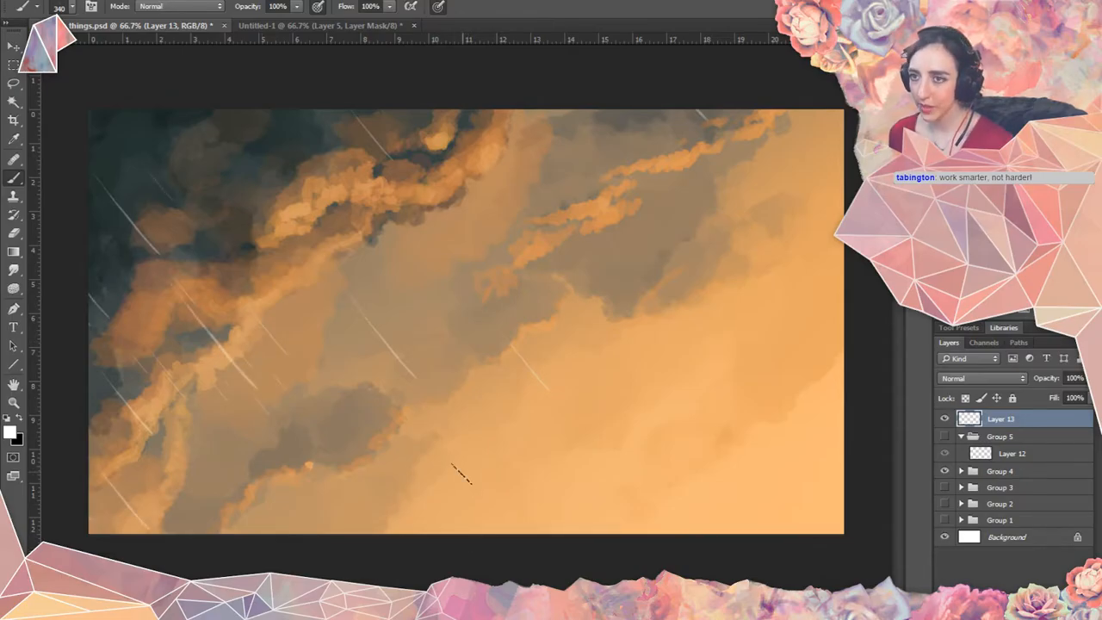
pyautogui.press('[')
pyautogui.press('[')
pyautogui.press('[')
pyautogui.press('[')
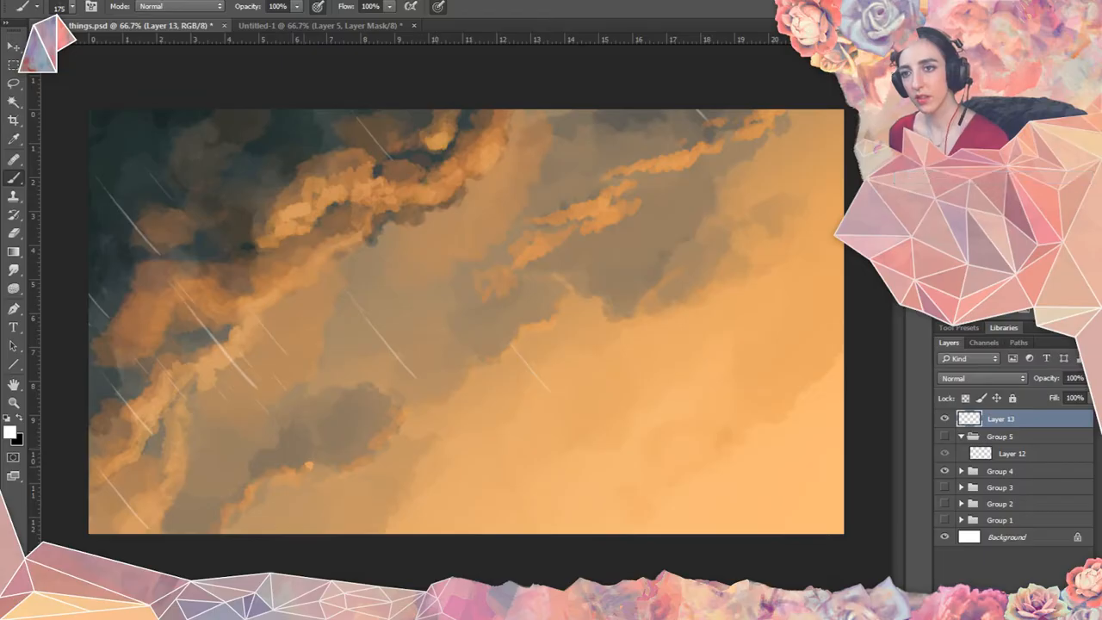
pyautogui.moveTo(461, 341); pyautogui.dragTo(487, 372)
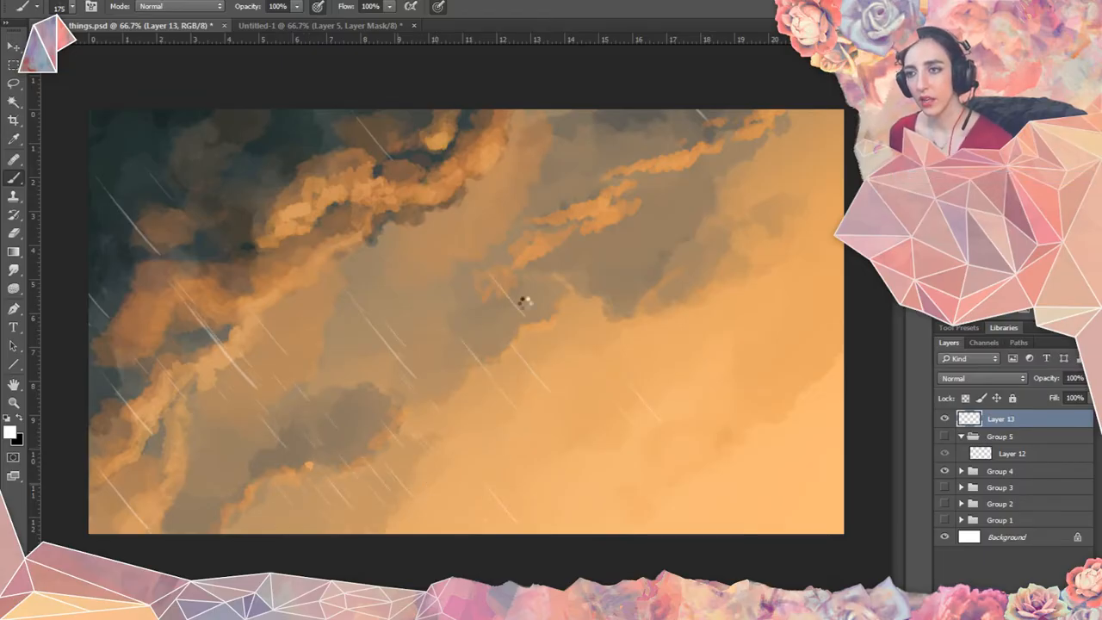
pyautogui.moveTo(463, 212); pyautogui.dragTo(492, 246)
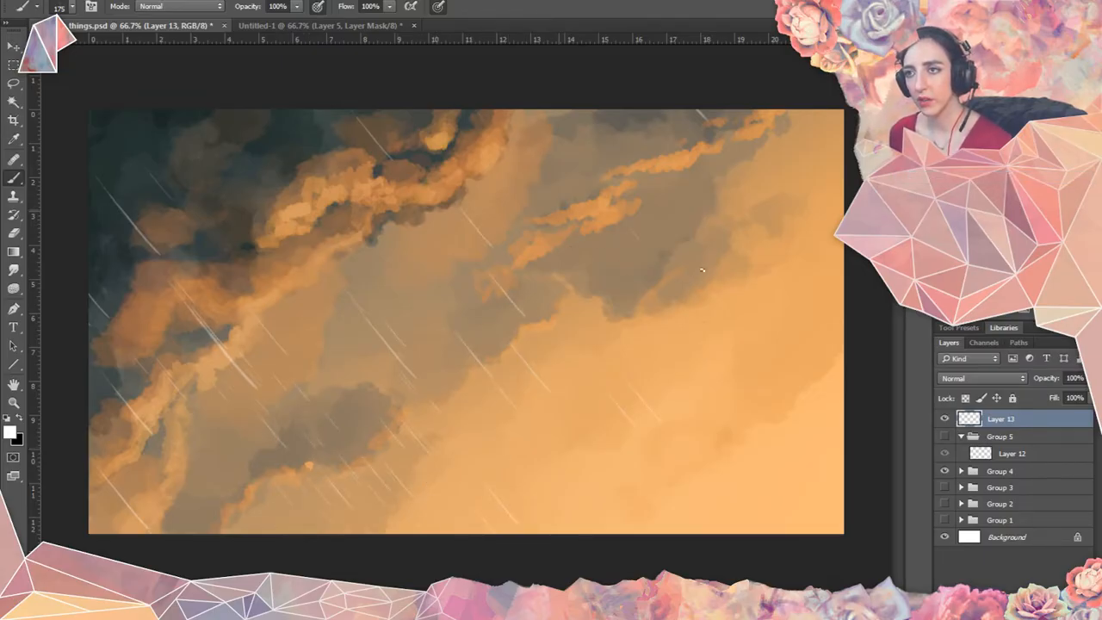
pyautogui.moveTo(615, 232); pyautogui.dragTo(652, 277)
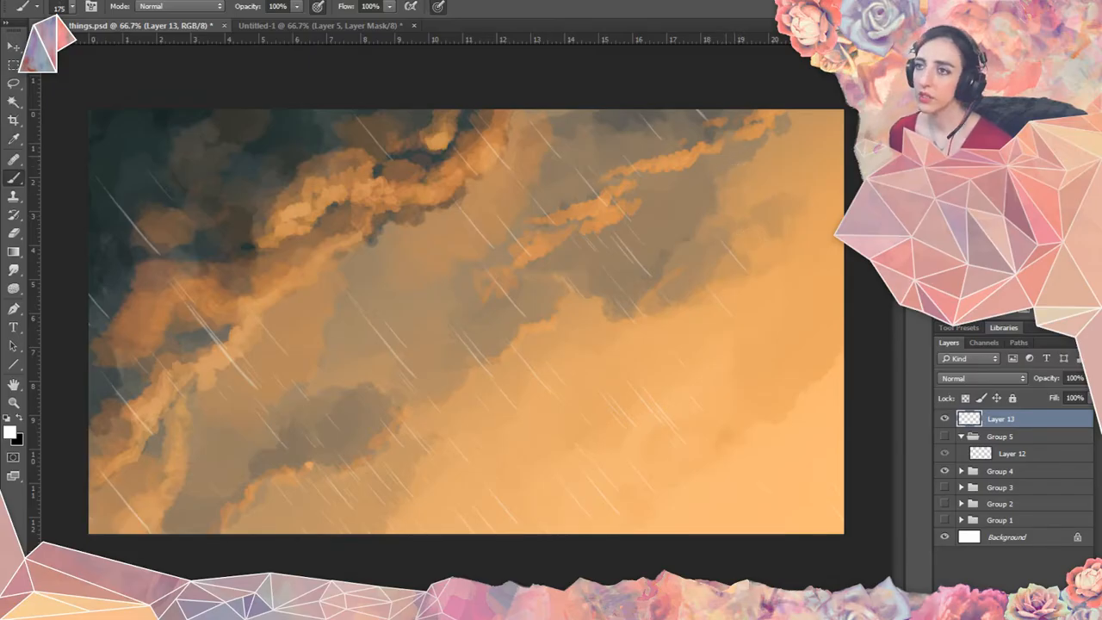
pyautogui.moveTo(756, 178); pyautogui.dragTo(771, 209)
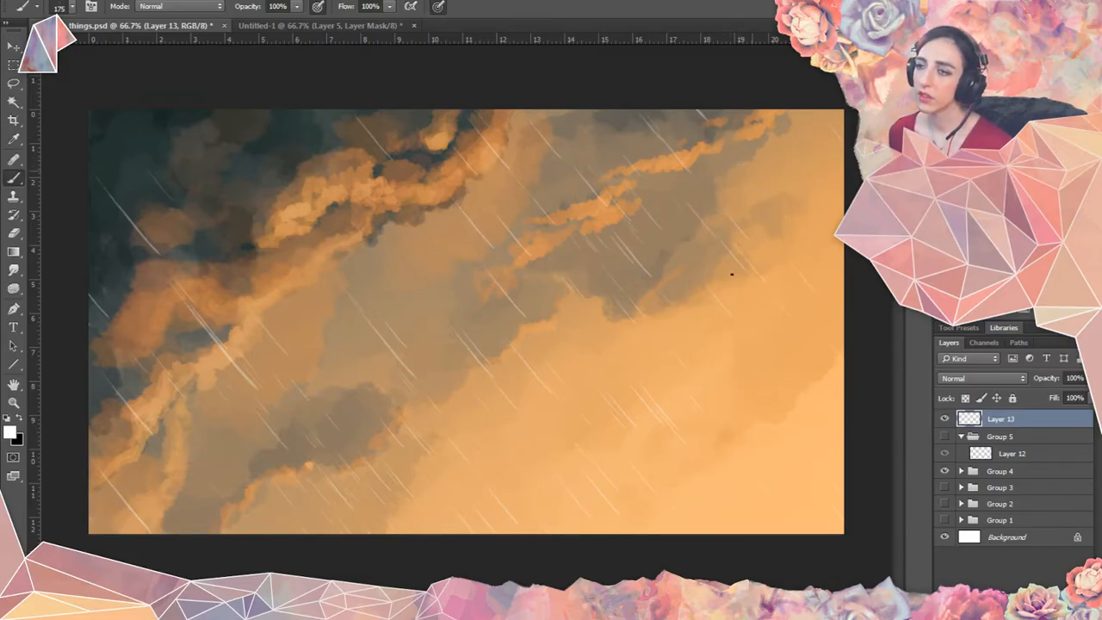
# Reduce the stroke brush to 70 px and add finer rain streaks on a new layer above Layer 13.
pyautogui.press('[')
pyautogui.press('[')
pyautogui.press('[')
pyautogui.press('[')
pyautogui.press('[')
pyautogui.press('[')
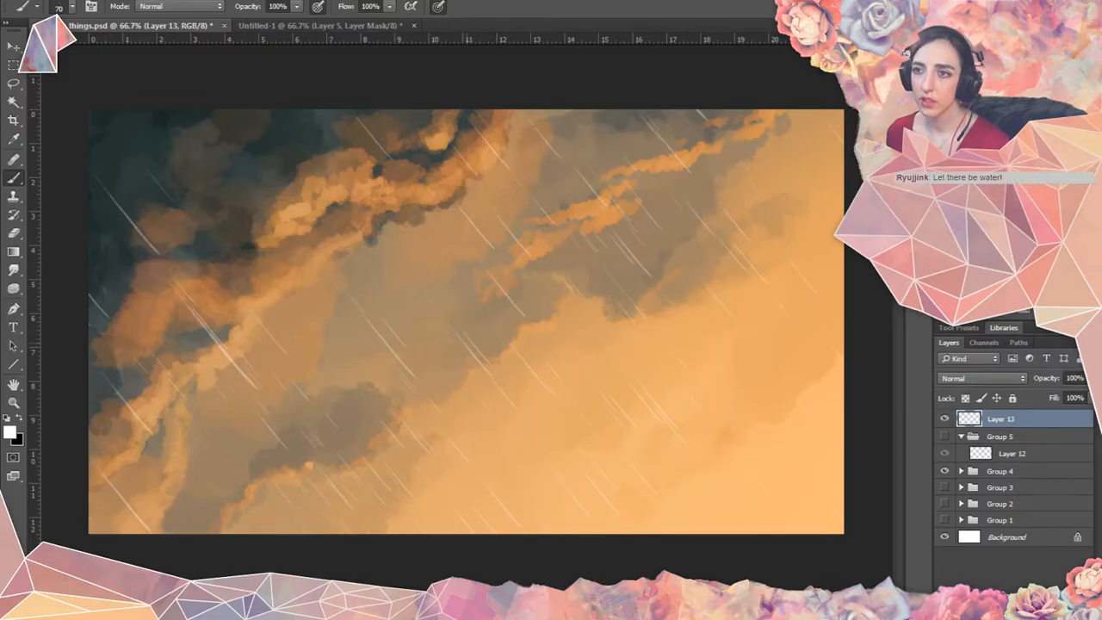
pyautogui.hotkey('ctrl', 'shift', 'alt', 'n')
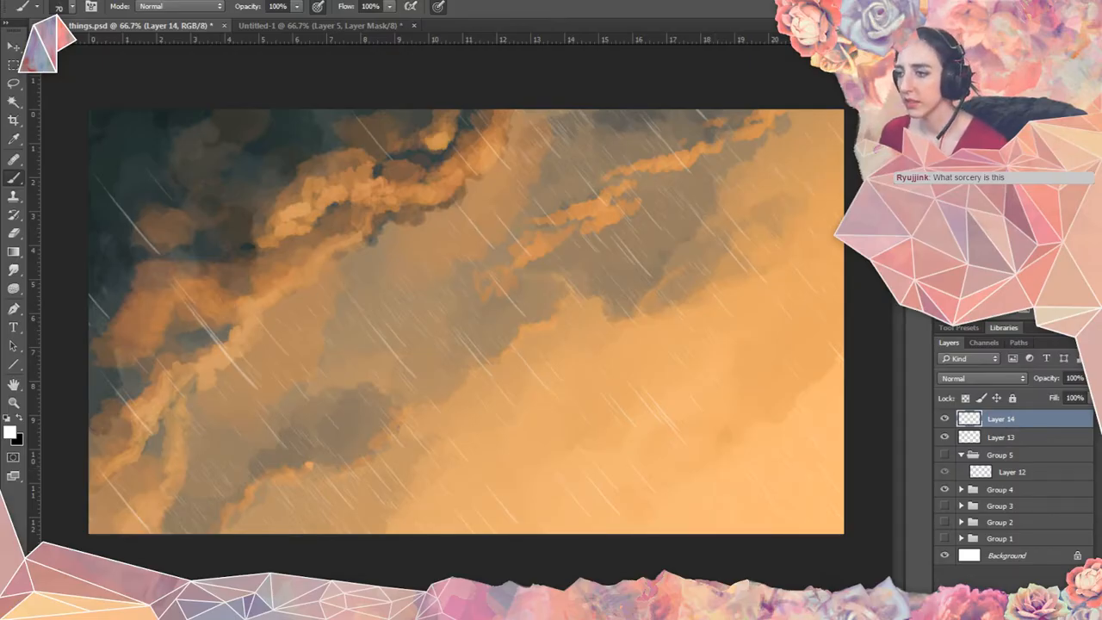
# Create a new layer group above Layer 14 and name it rain.
pyautogui.click(1038, 589)
pyautogui.click(994, 438)
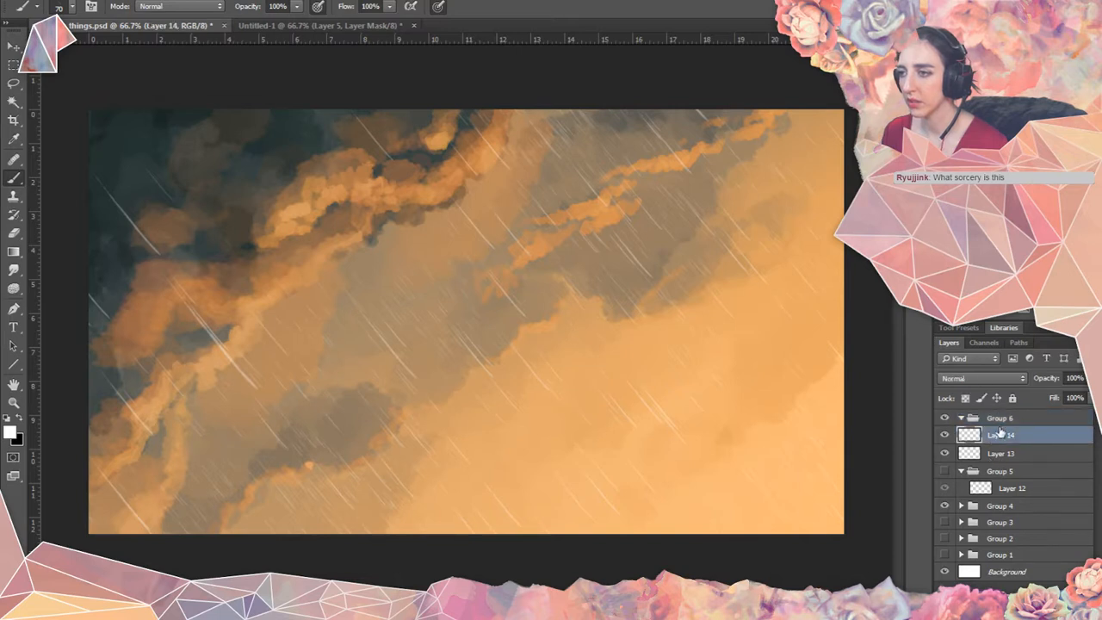
pyautogui.doubleClick(1001, 418)
pyautogui.write('rain')
pyautogui.press('Return')
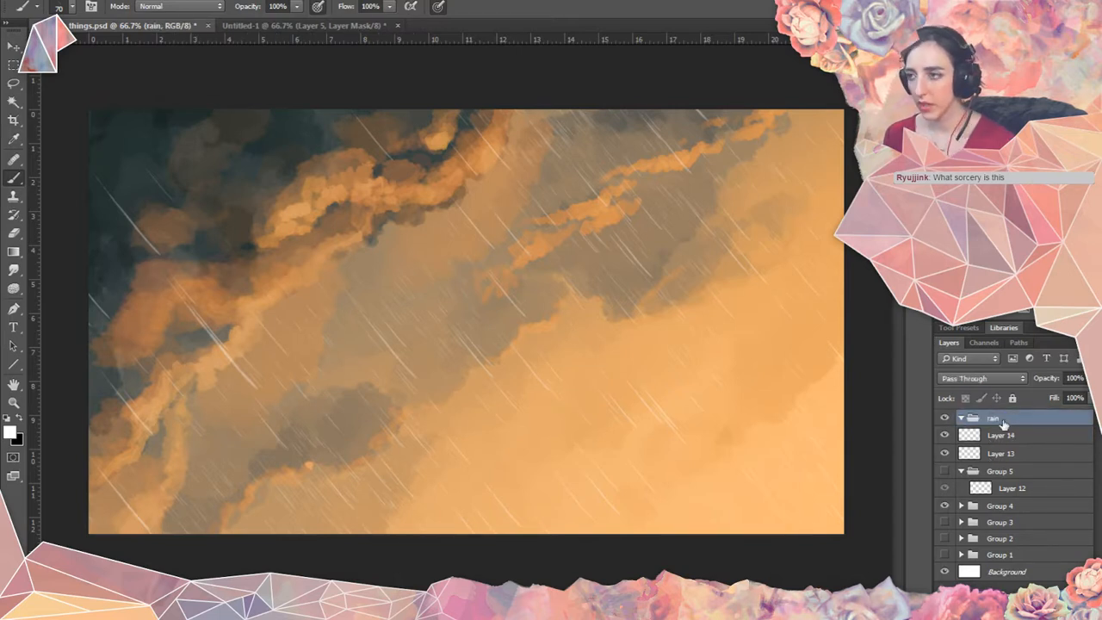
# Create a new layer group above Group 3 and name it brushes.
pyautogui.click(995, 525)
pyautogui.hotkey('ctrl', 'g')
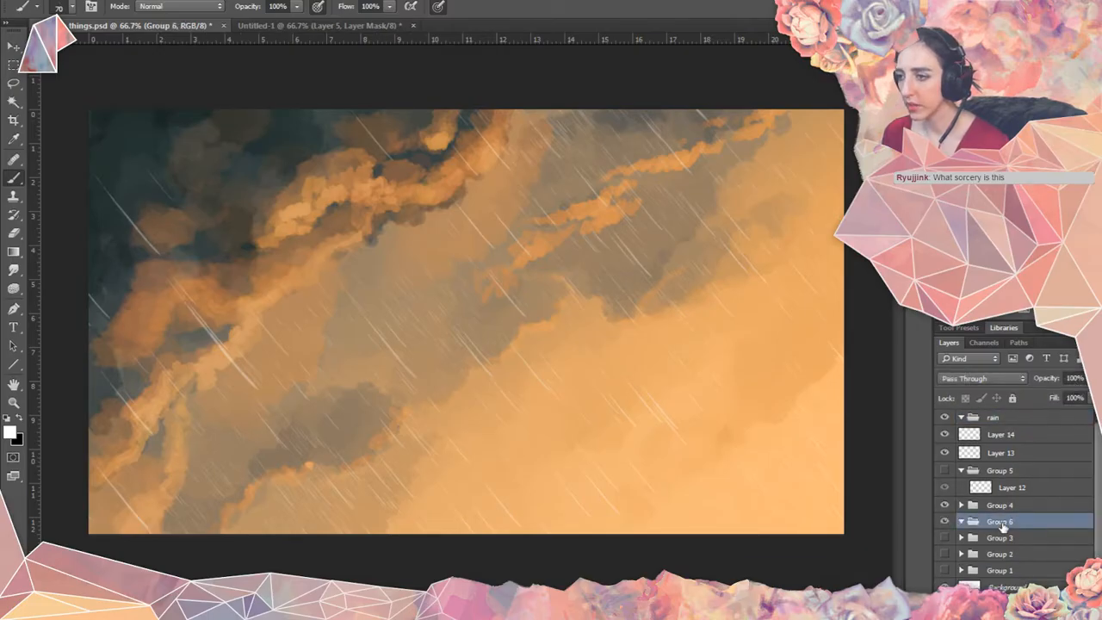
pyautogui.doubleClick(999, 522)
pyautogui.write('brushes')
pyautogui.press('Return')
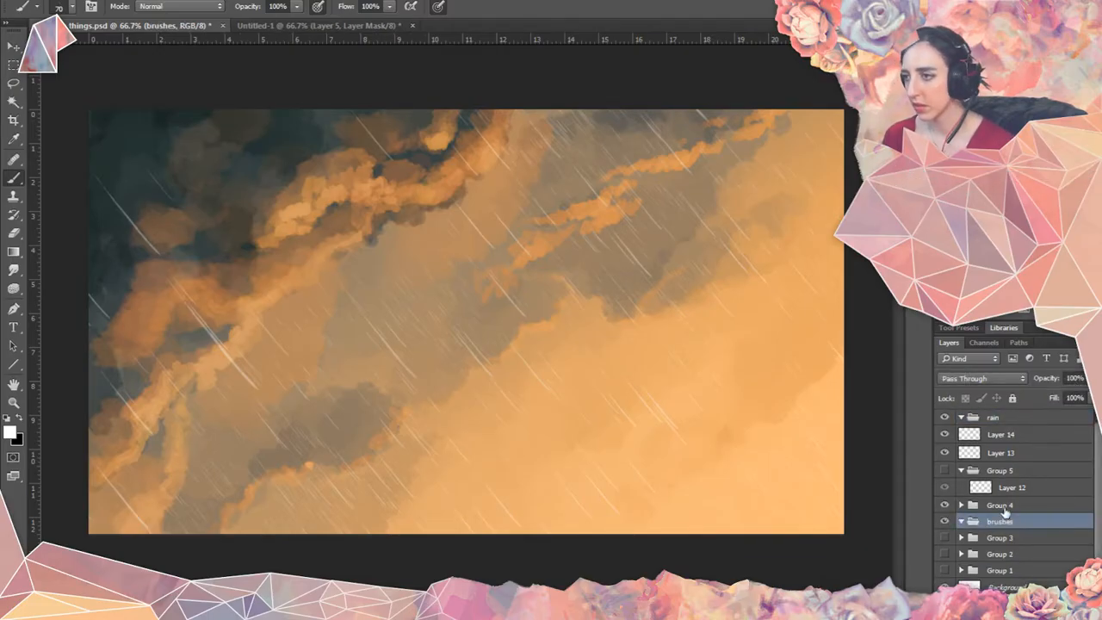
# Move Group 5 and Groups 1 to 3 into the brushes group and collapse it.
pyautogui.click(944, 471)
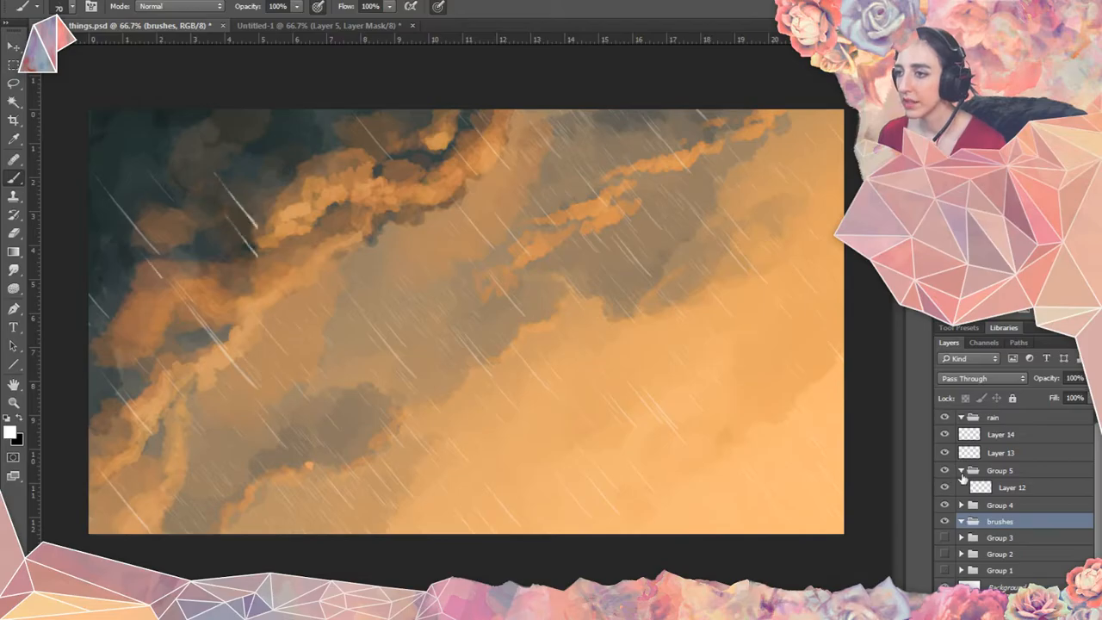
pyautogui.click(960, 472)
pyautogui.moveTo(990, 472); pyautogui.dragTo(998, 503)
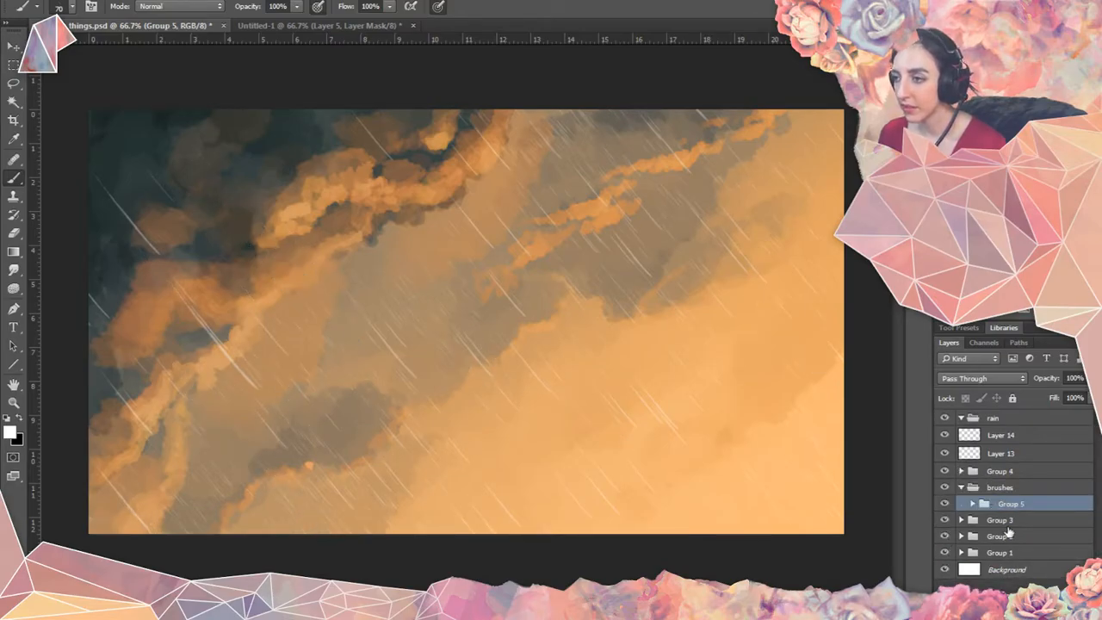
pyautogui.click(999, 520)
pyautogui.keyDown('shift'); pyautogui.click(1010, 555); pyautogui.keyUp('shift')
pyautogui.moveTo(1000, 522); pyautogui.dragTo(969, 485)
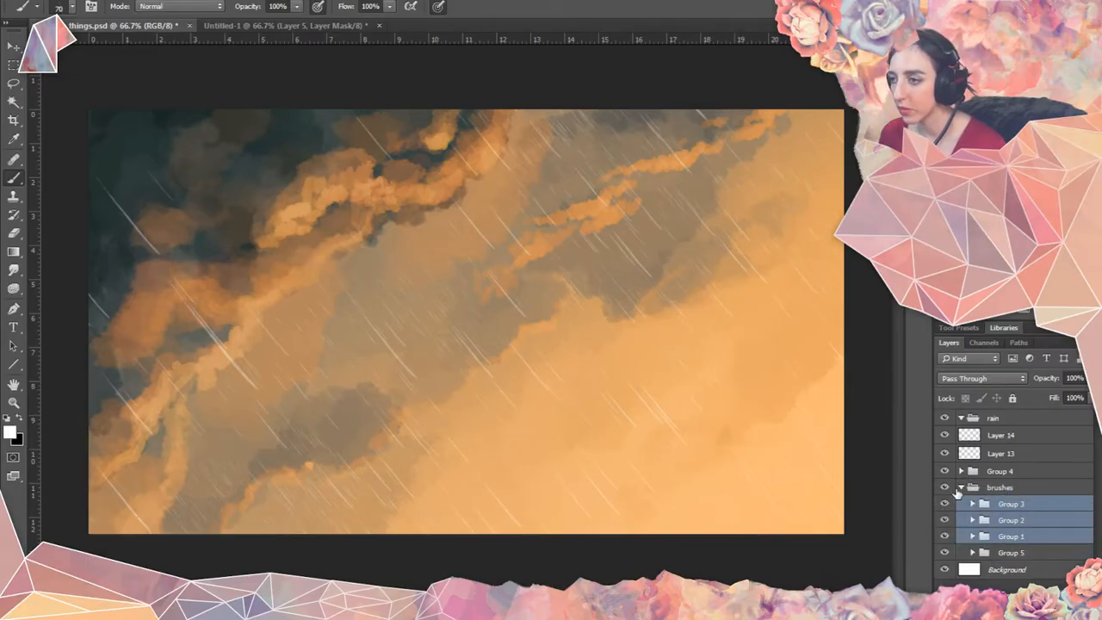
pyautogui.click(960, 488)
# Toggle the visibility of Group 4 and the brushes group to check what each one contains.
pyautogui.click(945, 471)
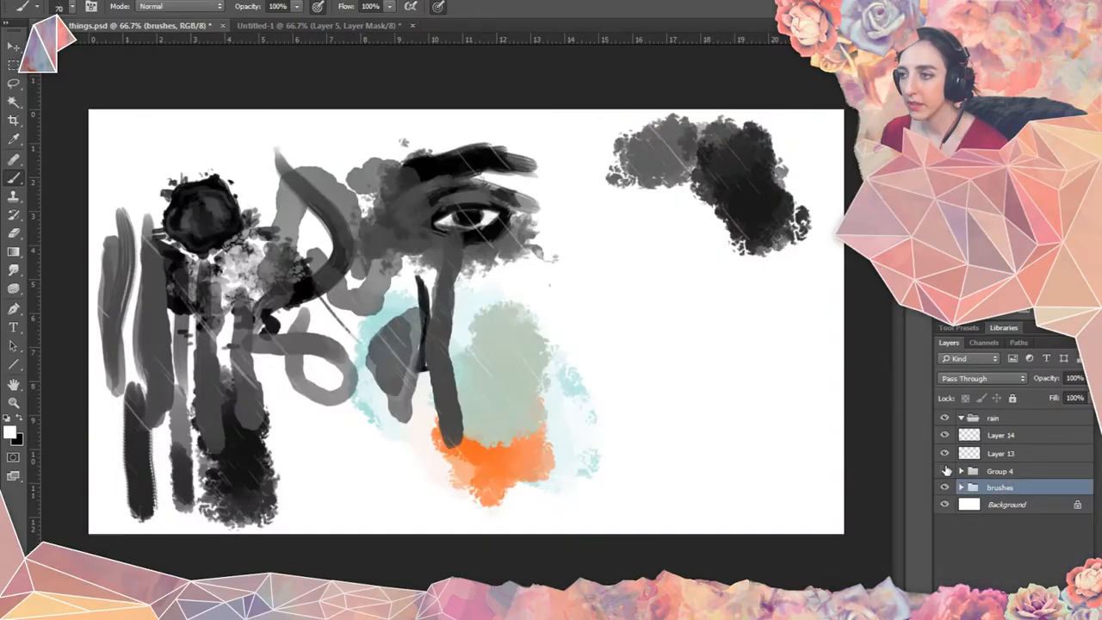
pyautogui.click(945, 471)
pyautogui.click(945, 471)
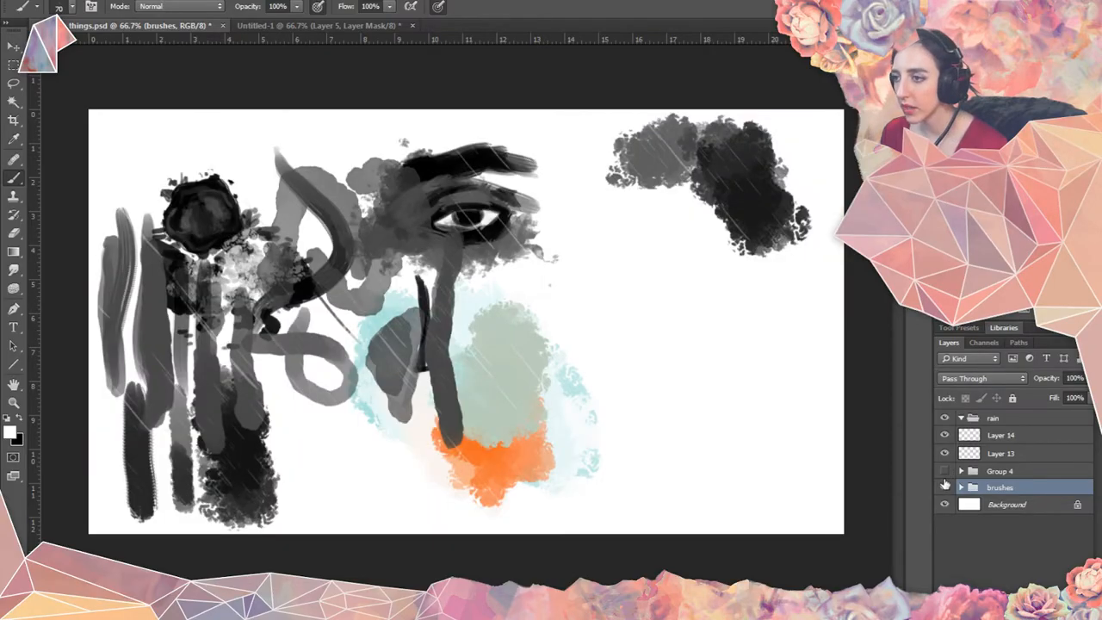
pyautogui.click(945, 486)
pyautogui.click(945, 486)
pyautogui.click(945, 486)
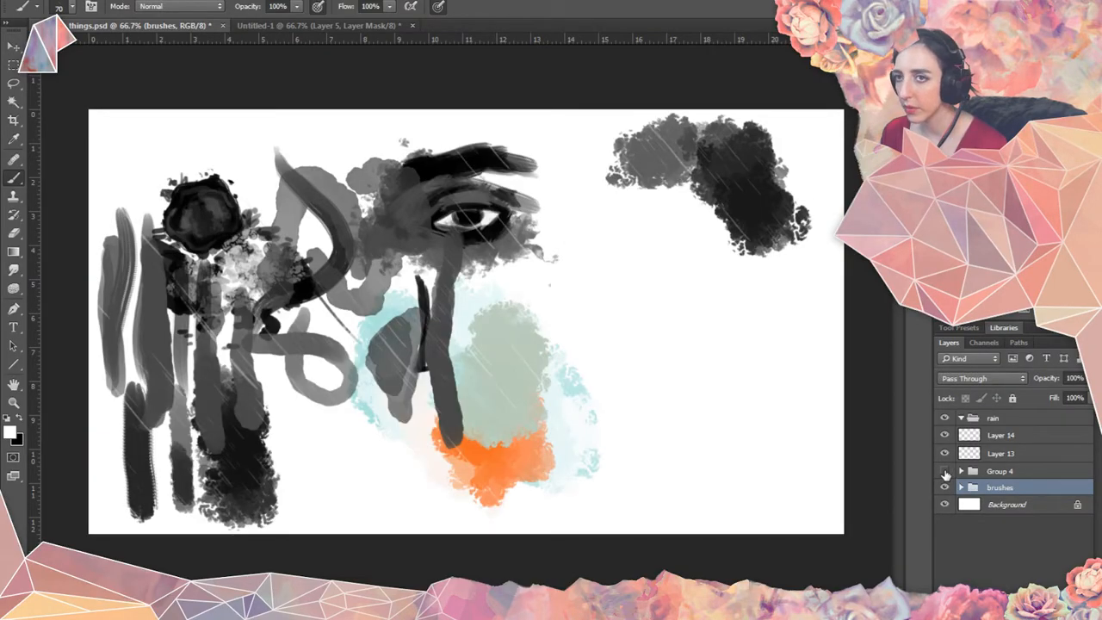
pyautogui.click(945, 471)
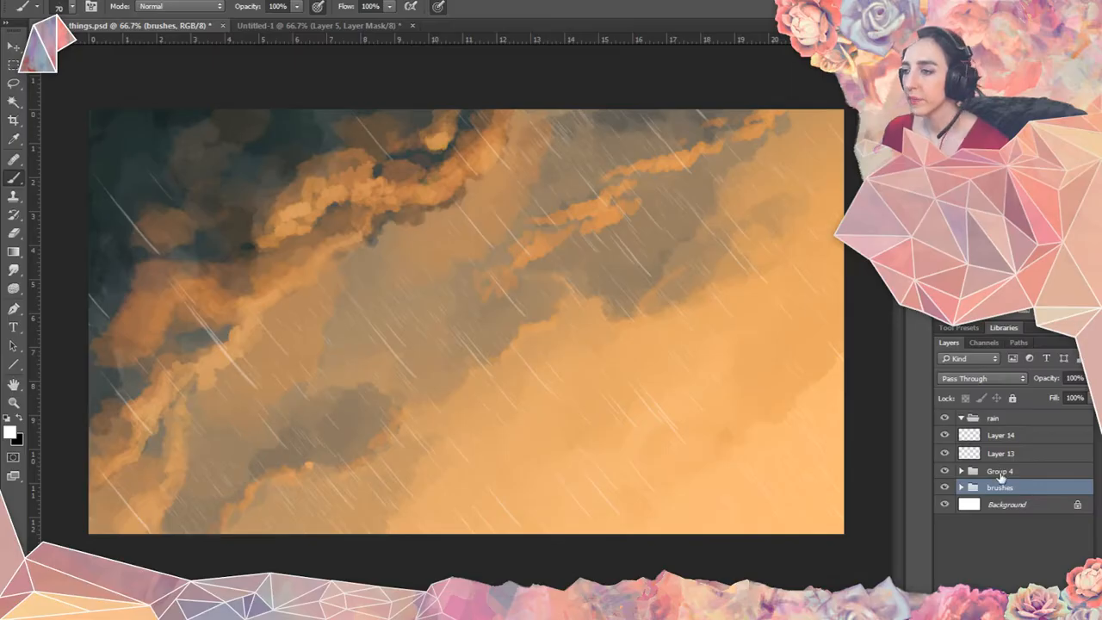
# Rename Group 4 as cloud base.
pyautogui.doubleClick(998, 470)
pyautogui.write('clou')
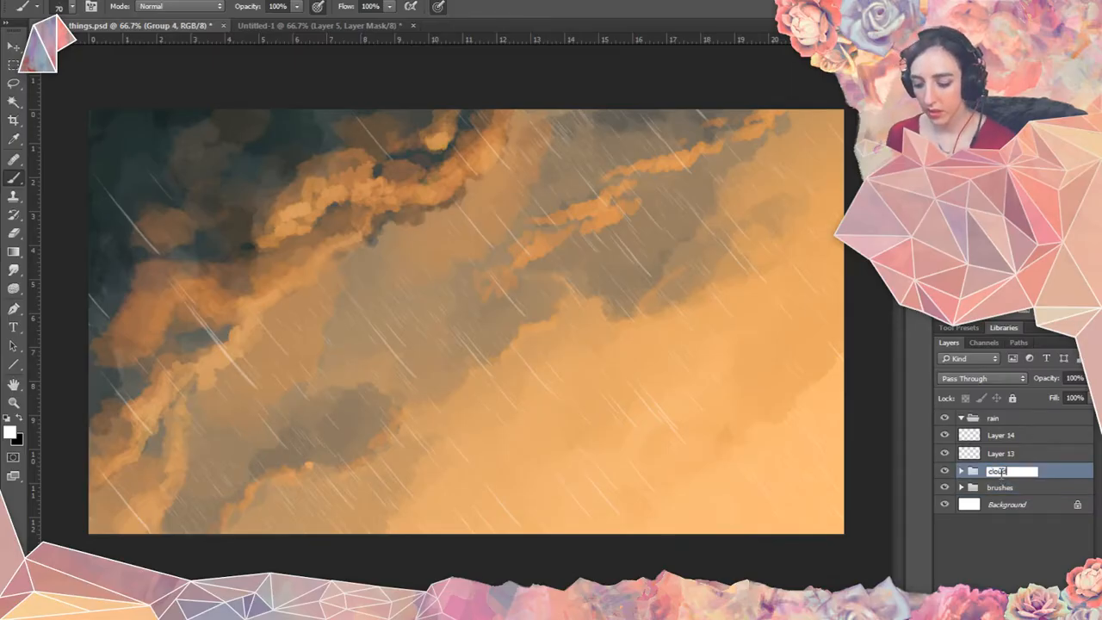
pyautogui.write('d base')
pyautogui.press('Return')
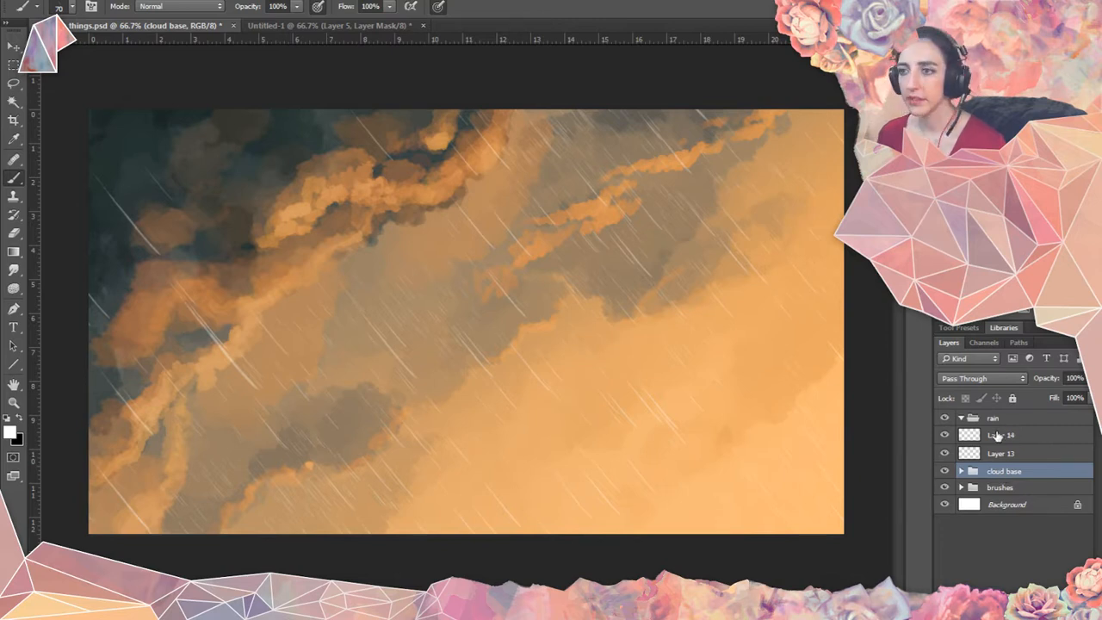
# Group Layer 14 and Layer 13 together and duplicate the resulting group.
pyautogui.click(1002, 436)
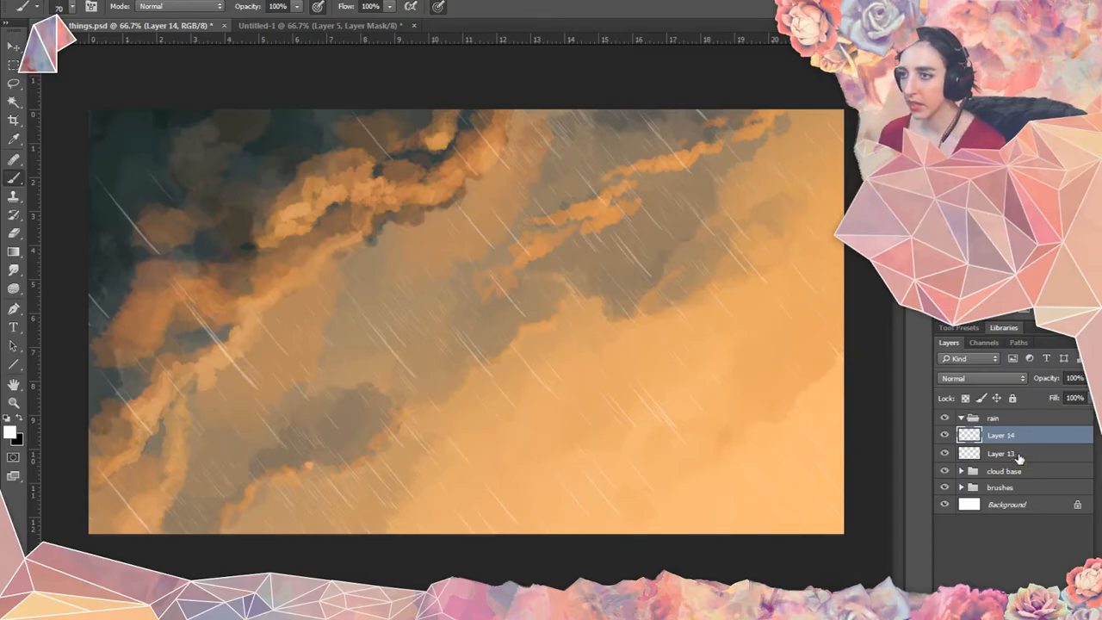
pyautogui.keyDown('shift'); pyautogui.click(1018, 458); pyautogui.keyUp('shift')
pyautogui.hotkey('ctrl', 'g')
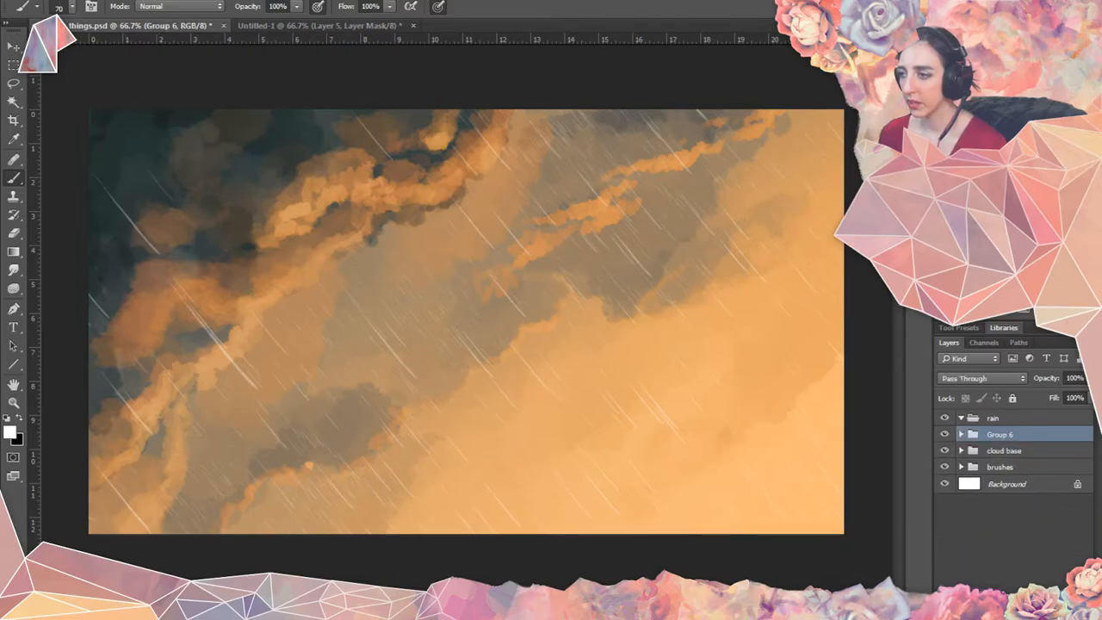
pyautogui.hotkey('ctrl', 'j')
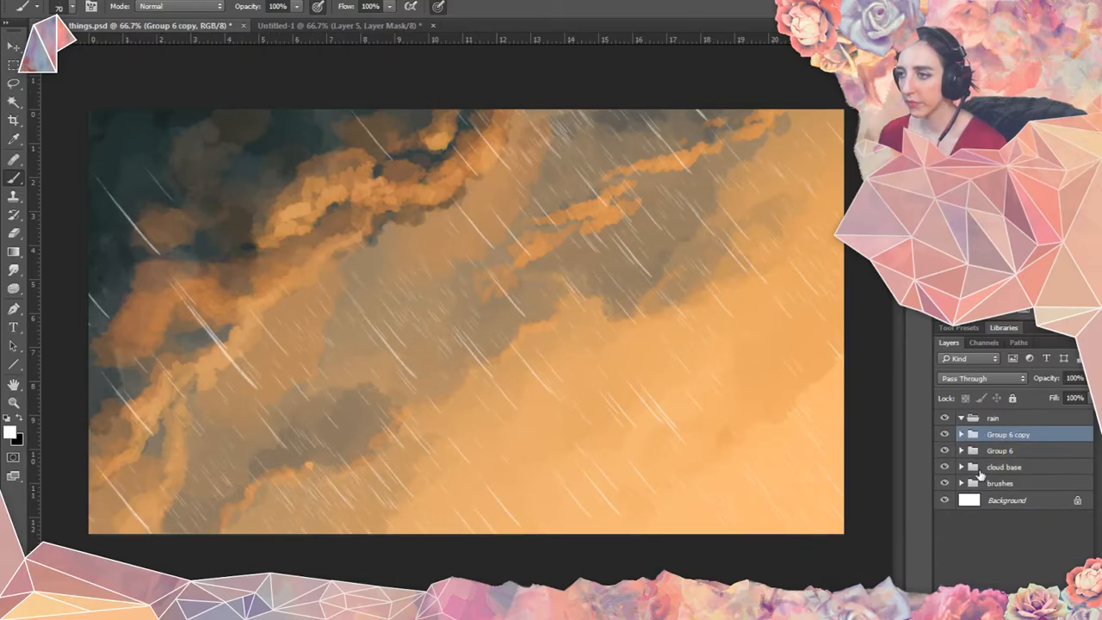
pyautogui.click(997, 470)
pyautogui.keyDown('shift'); pyautogui.click(1001, 488); pyautogui.keyUp('shift')
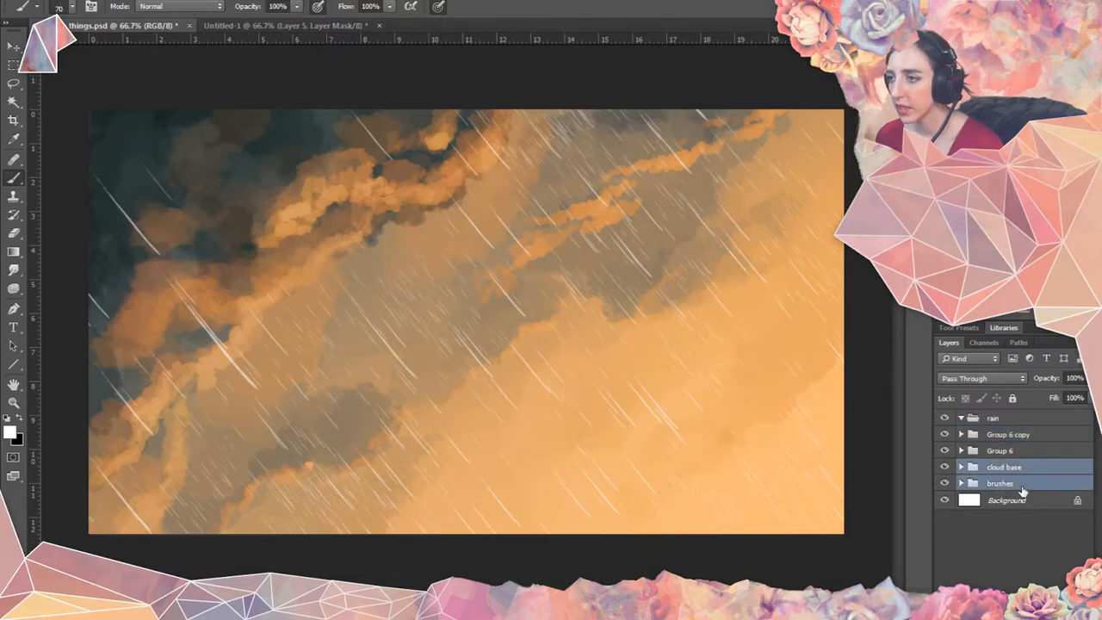
pyautogui.moveTo(1023, 490)
pyautogui.mouseDown()
pyautogui.moveTo(954, 494)
pyautogui.moveTo(966, 477)
pyautogui.mouseUp()
# Move the rain streak group and its copy into the rain group, and hide the original Group 6.
pyautogui.click(990, 438)
pyautogui.keyDown('shift'); pyautogui.click(990, 453); pyautogui.keyUp('shift')
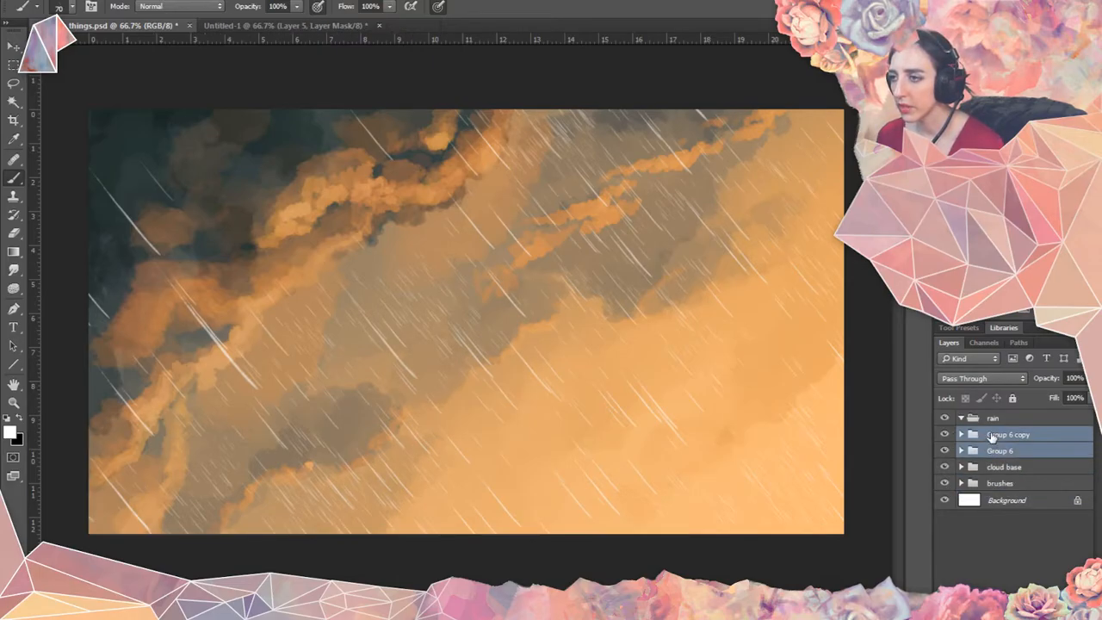
pyautogui.moveTo(992, 437); pyautogui.dragTo(996, 419)
pyautogui.click(1018, 454)
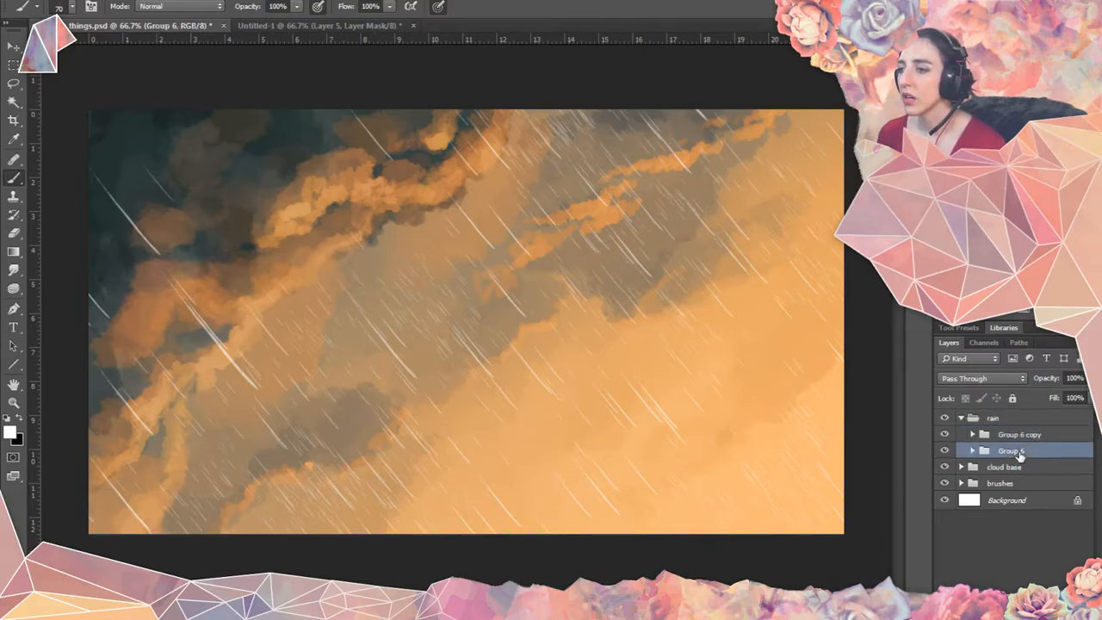
pyautogui.click(944, 450)
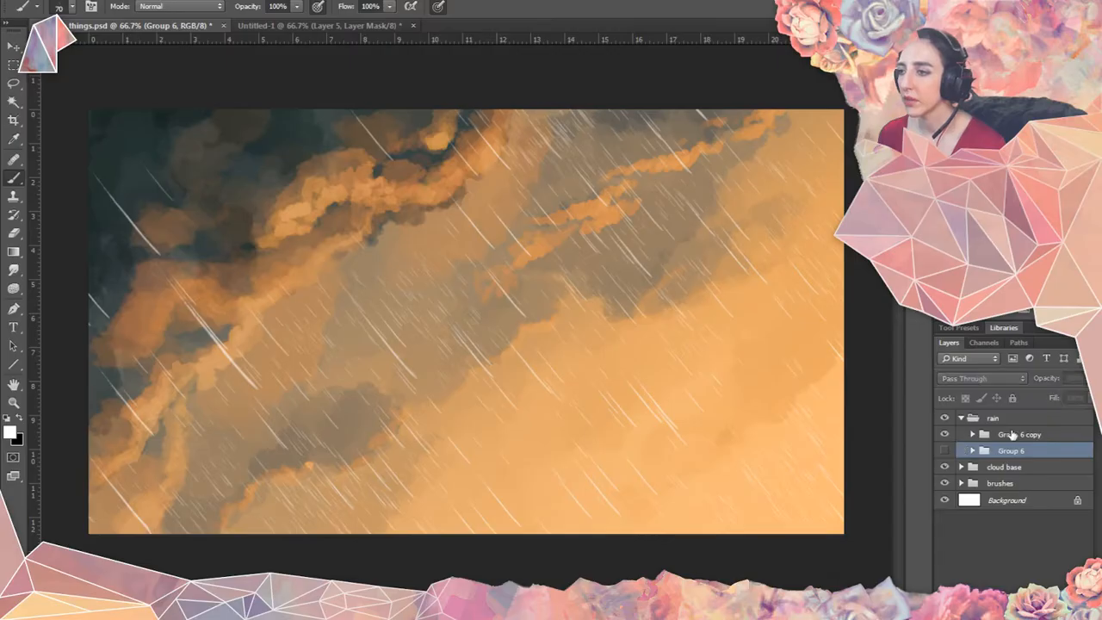
# Duplicate Layer 14 and Layer 13 inside Group 6 copy and set both copies to the Color Dodge blend mode.
pyautogui.click(1011, 434)
pyautogui.click(971, 433)
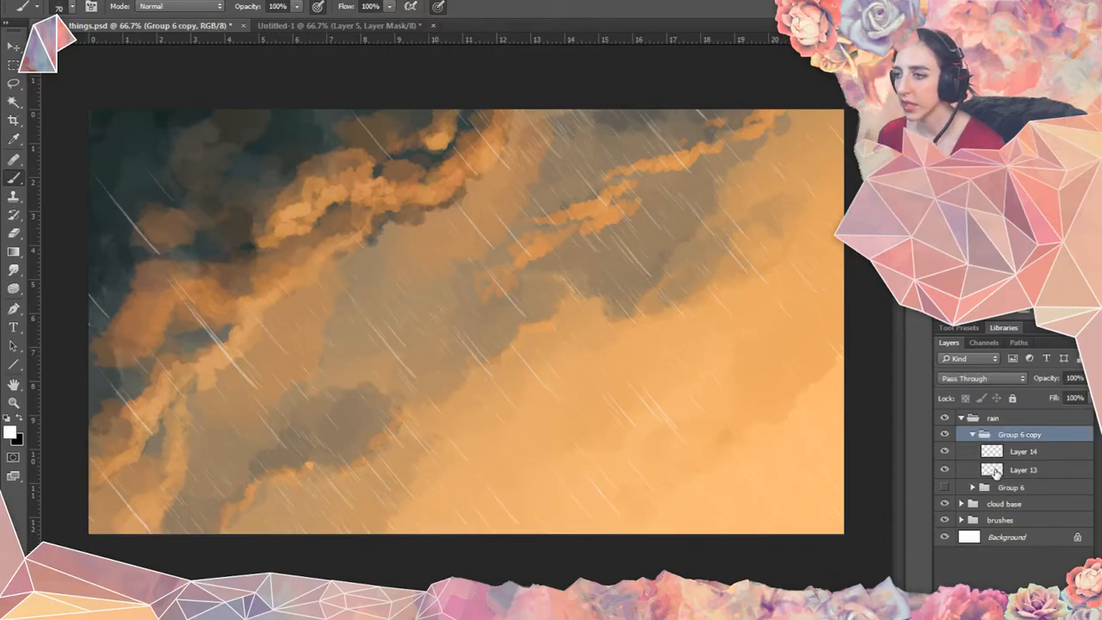
pyautogui.click(994, 472)
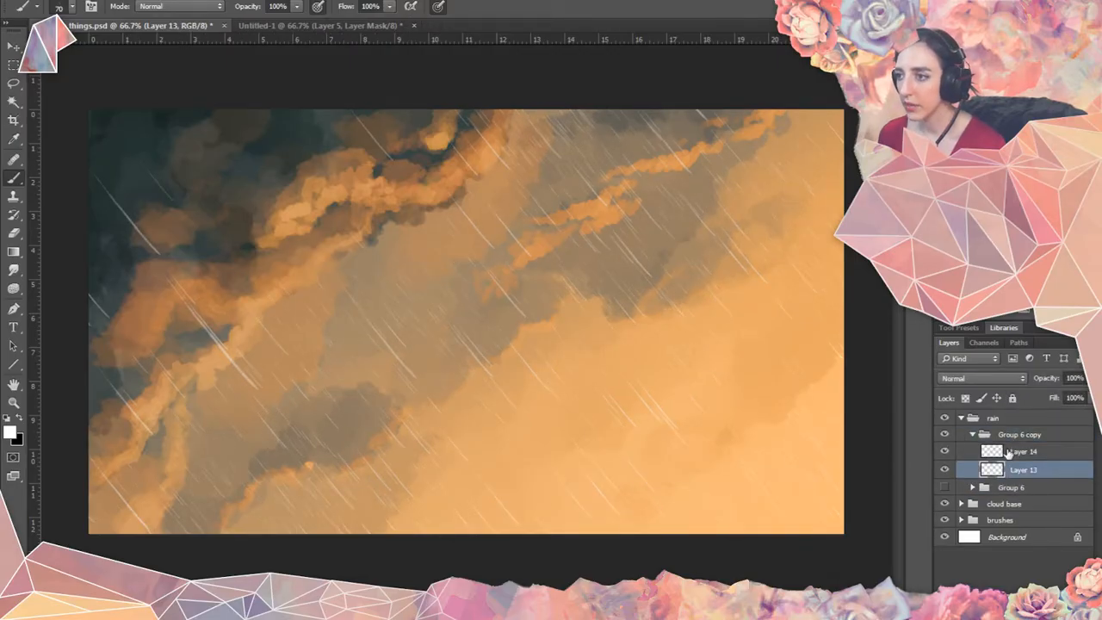
pyautogui.keyDown('shift'); pyautogui.click(1008, 453); pyautogui.keyUp('shift')
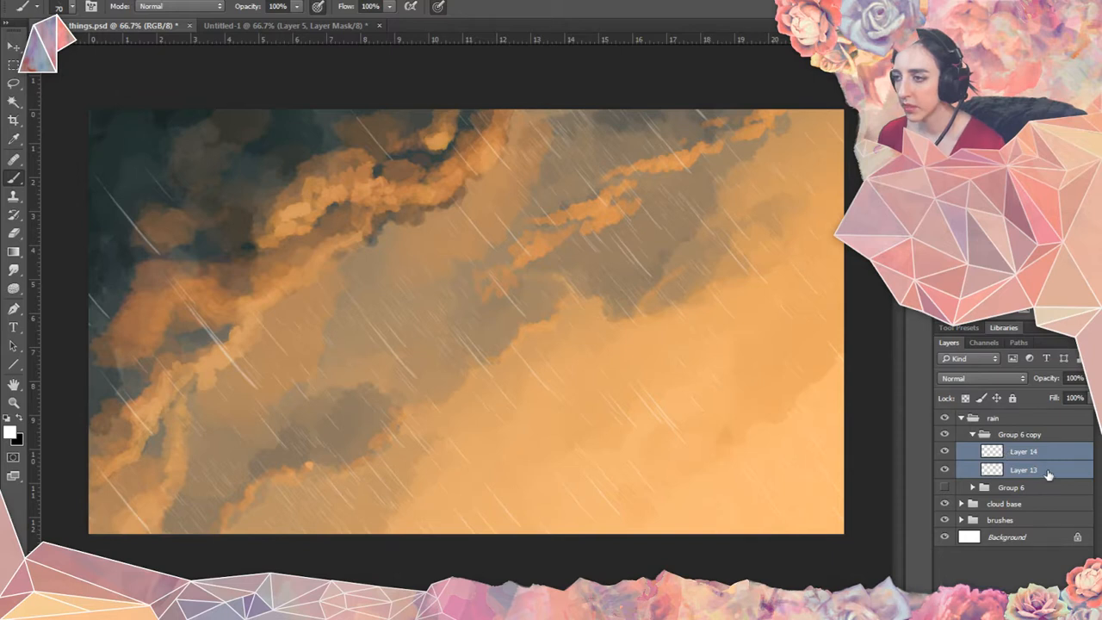
pyautogui.hotkey('ctrl', 'j')
pyautogui.click(972, 381)
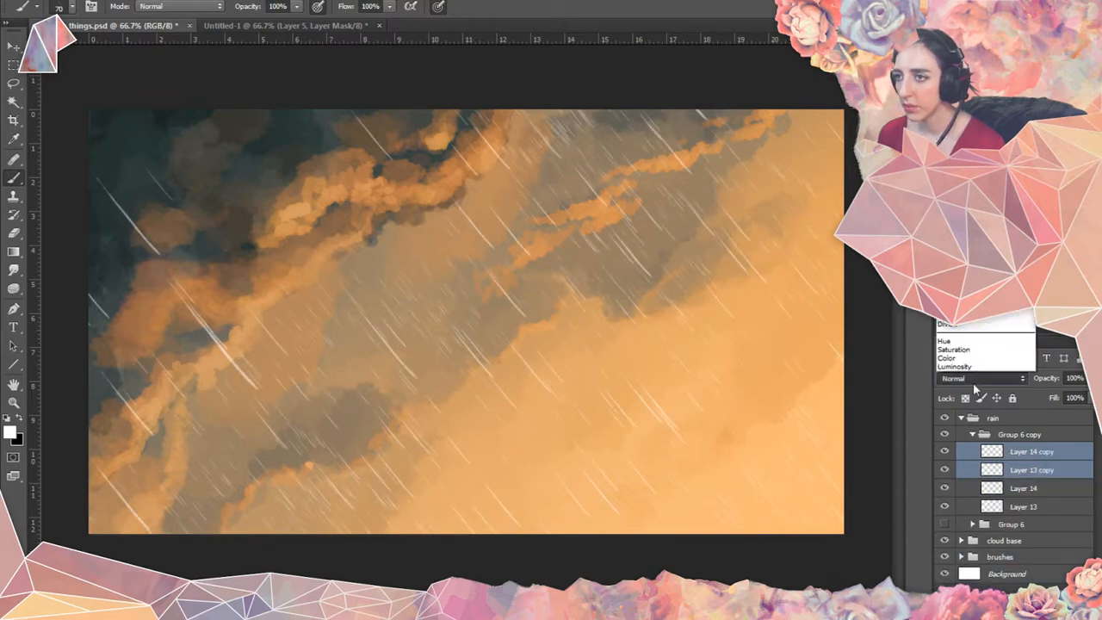
pyautogui.click(964, 195)
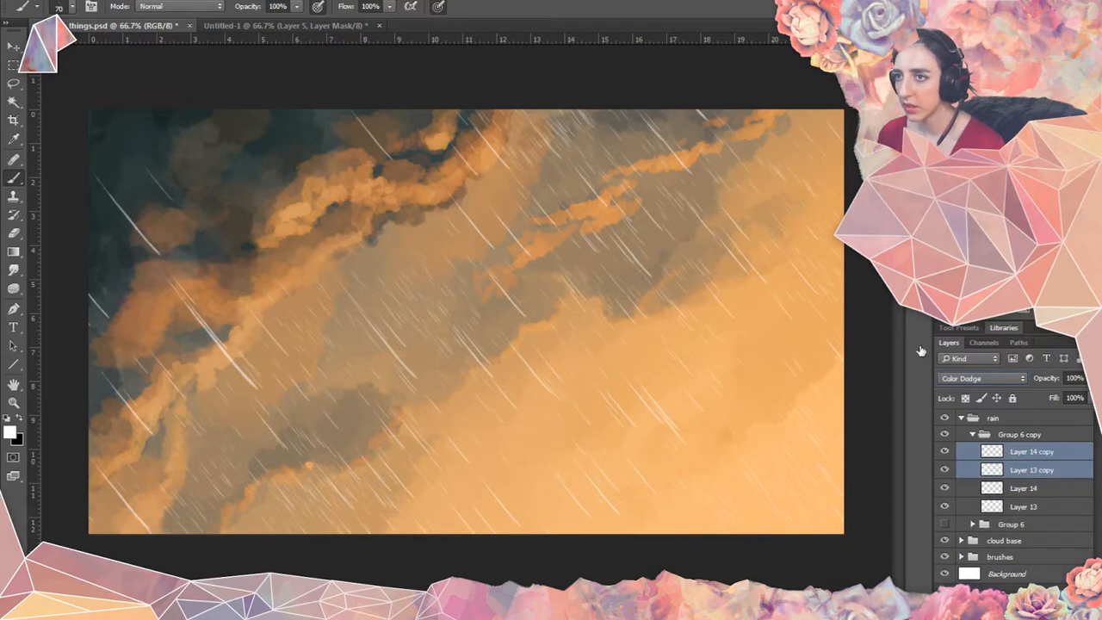
# Hide the original Layer 14 and Layer 13, and merge their two copies into a single layer.
pyautogui.moveTo(945, 488); pyautogui.dragTo(945, 523)
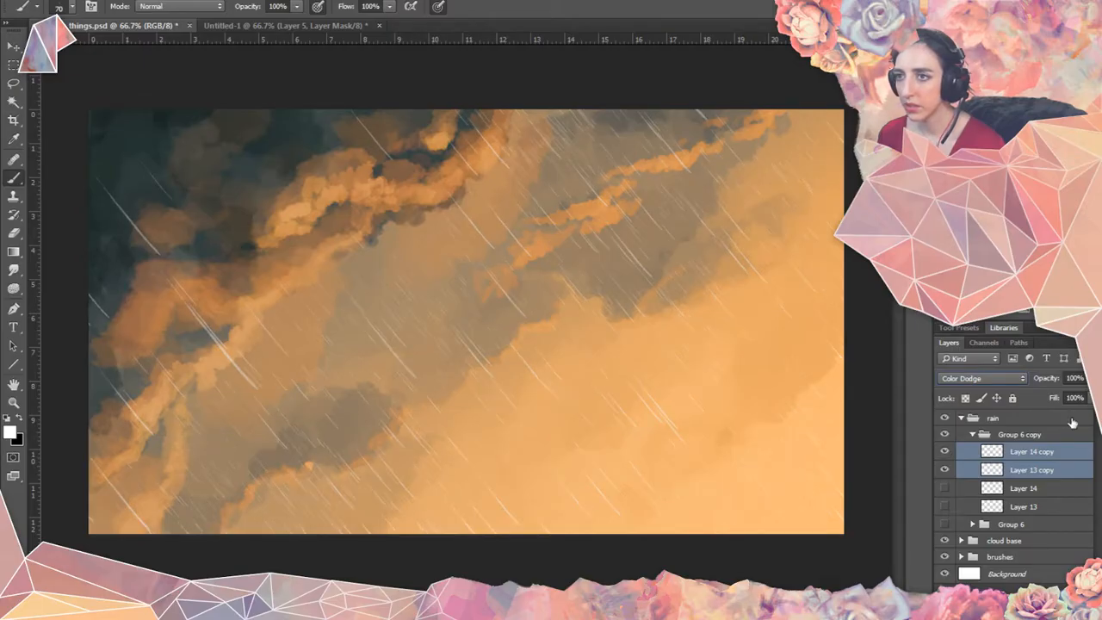
pyautogui.keyDown('ctrl'); pyautogui.click(1011, 466); pyautogui.keyUp('ctrl')
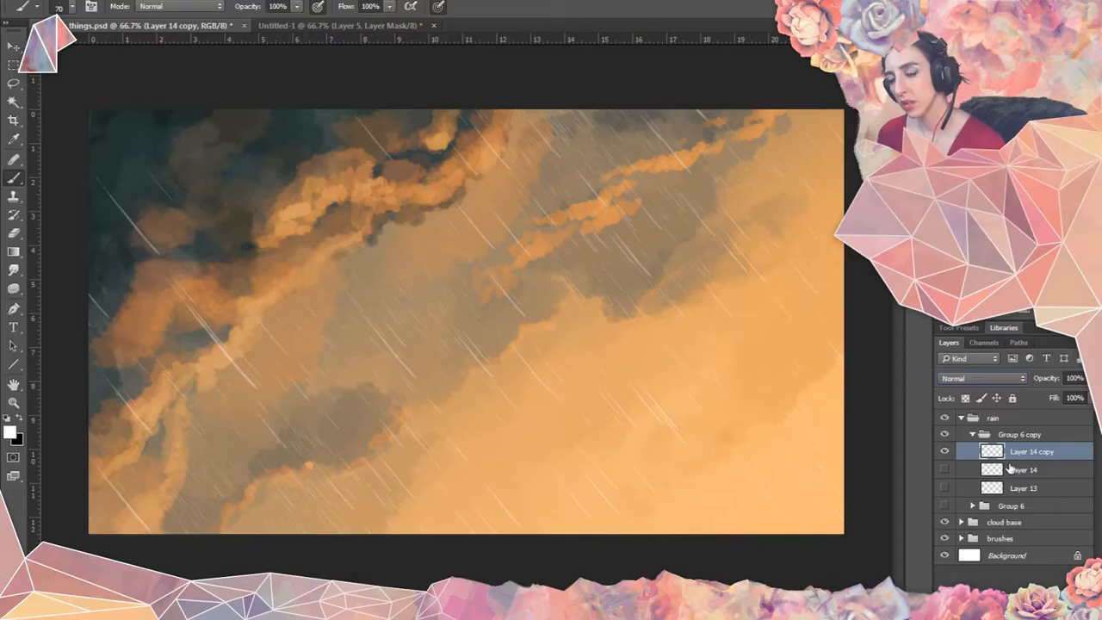
# Start a Hue/Saturation adjustment on Layer 14 copy with Colorize enabled and the lightness lowered to -19.
pyautogui.hotkey('ctrl', 'u')
pyautogui.click(1037, 449)
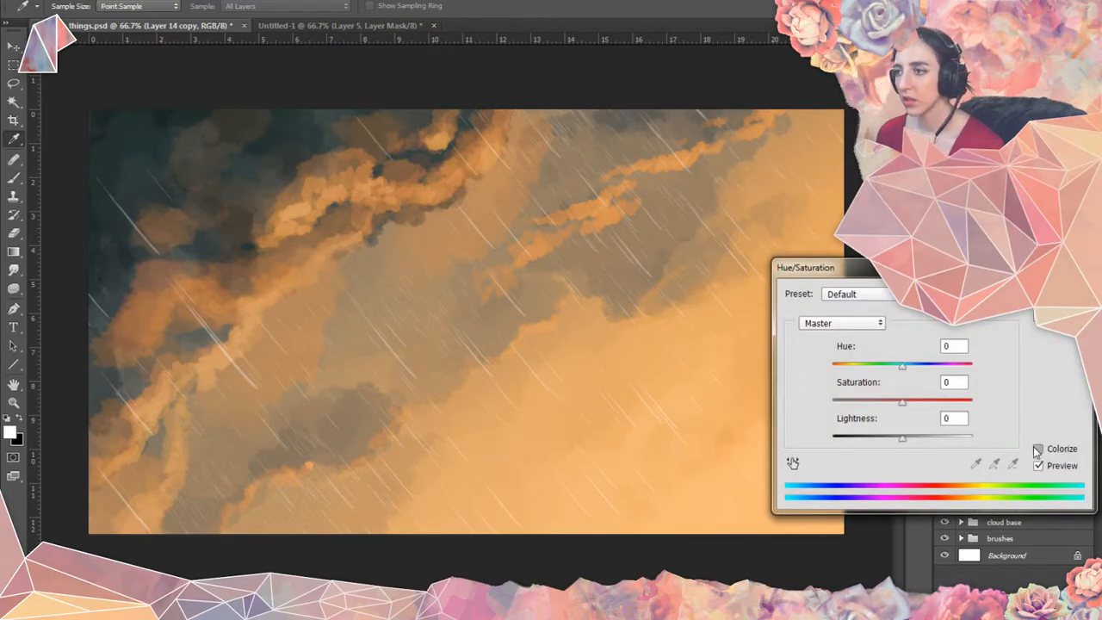
pyautogui.click(886, 437)
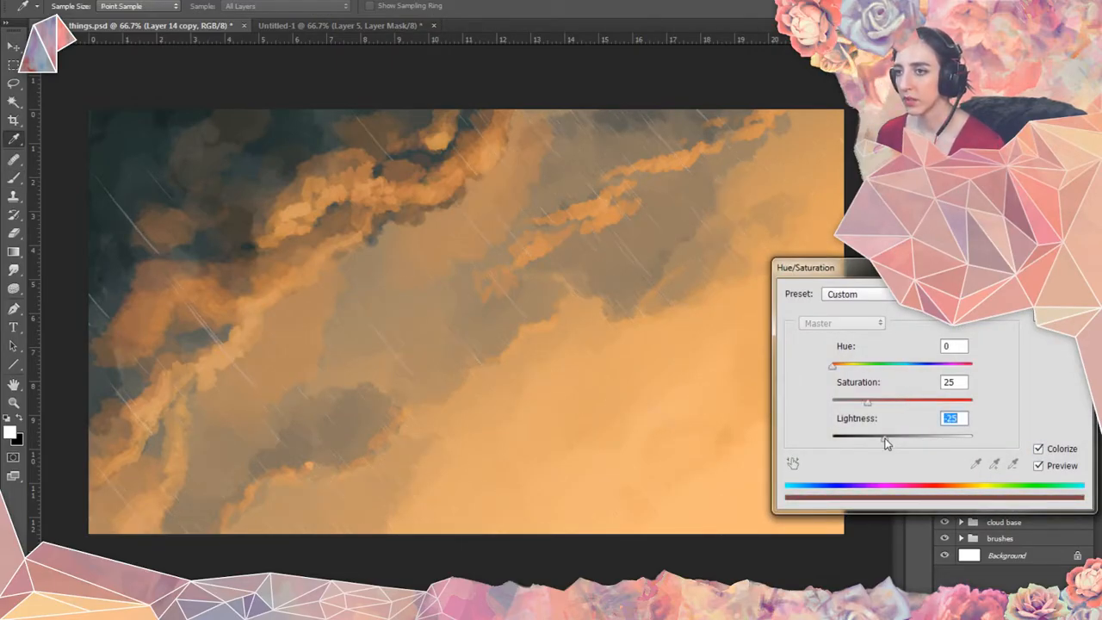
pyautogui.moveTo(885, 439); pyautogui.dragTo(889, 440)
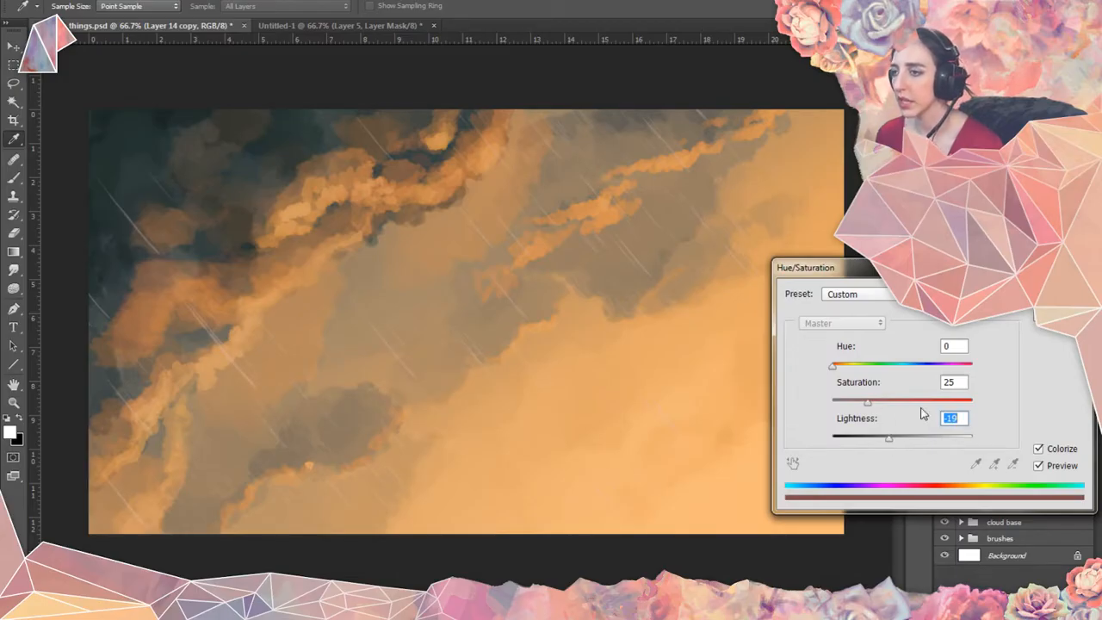
# Raise the colorized rain's saturation to 100 and darken its lightness to -22.
pyautogui.hotkey('shift', 'Tab')
pyautogui.hotkey('shift', 'Up')
pyautogui.hotkey('shift', 'Up')
pyautogui.hotkey('shift', 'Up')
pyautogui.hotkey('shift', 'Up')
pyautogui.hotkey('shift', 'Up')
pyautogui.hotkey('shift', 'Up')
pyautogui.hotkey('shift', 'Up')
pyautogui.hotkey('shift', 'Up')
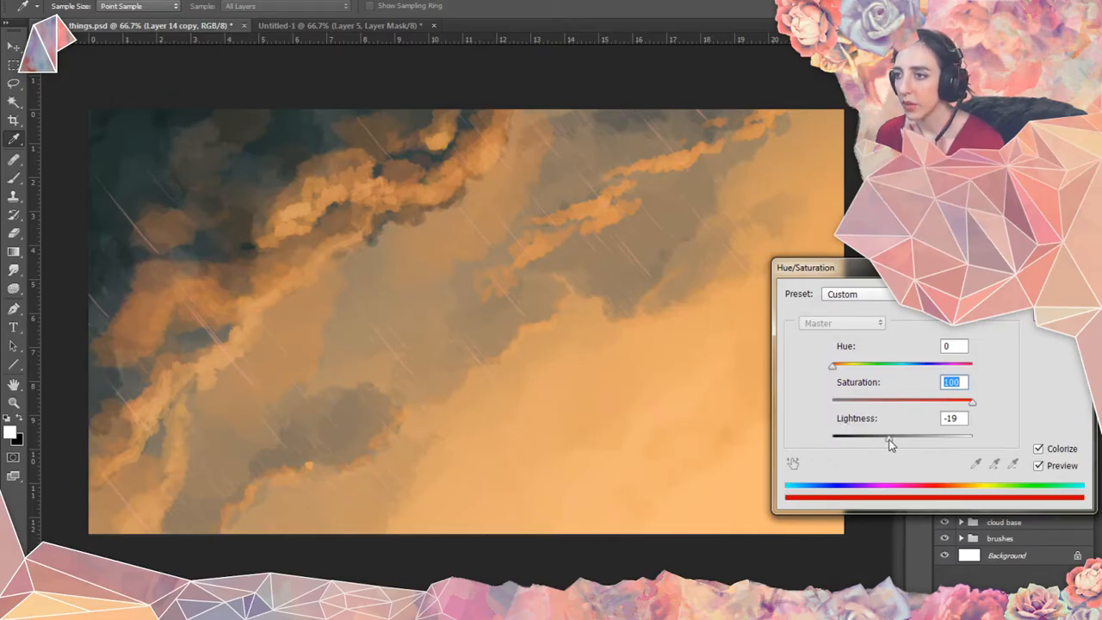
pyautogui.moveTo(889, 439); pyautogui.dragTo(880, 439)
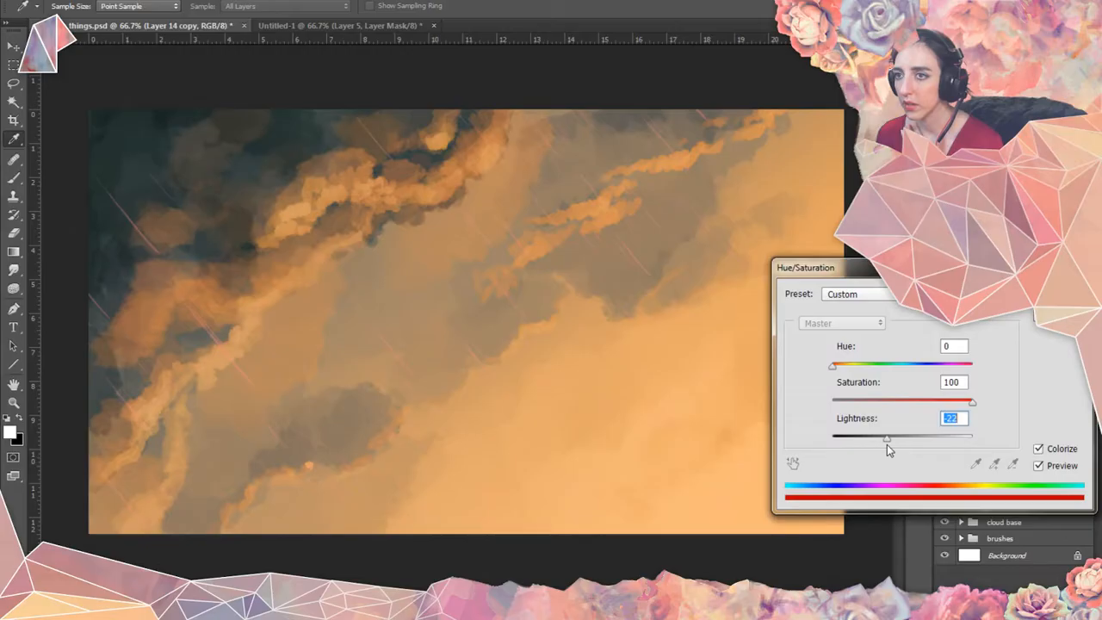
# Colorize the rain layer with hue 36, saturation 100 and lightness -12, and set its blend mode to Color Dodge.
pyautogui.moveTo(886, 445); pyautogui.dragTo(888, 444)
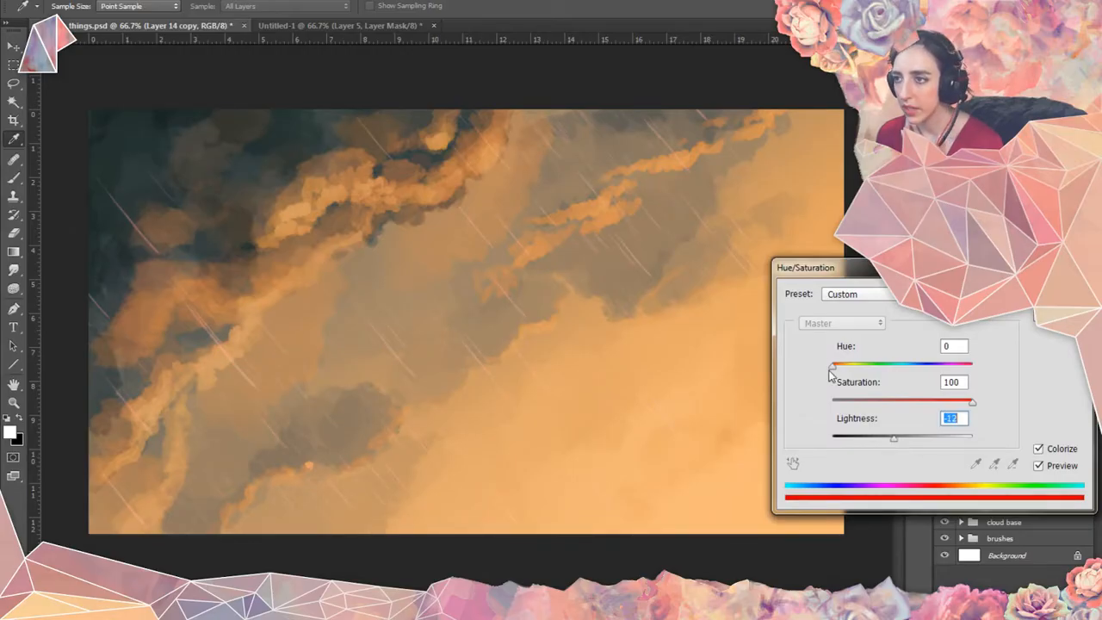
pyautogui.moveTo(832, 367); pyautogui.dragTo(850, 371)
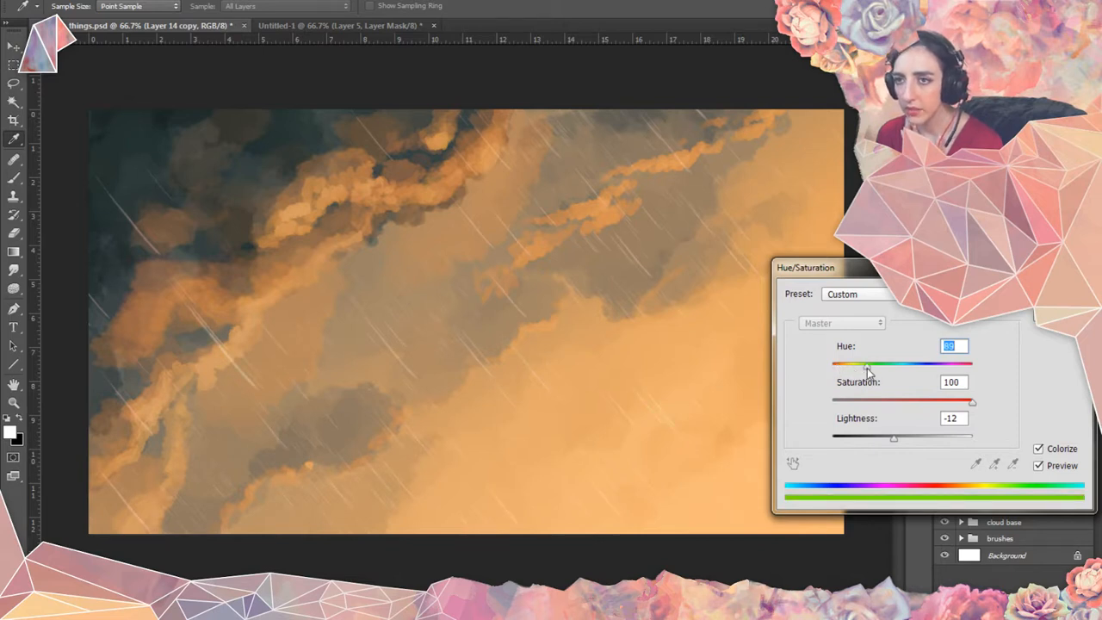
pyautogui.moveTo(867, 368); pyautogui.dragTo(848, 386)
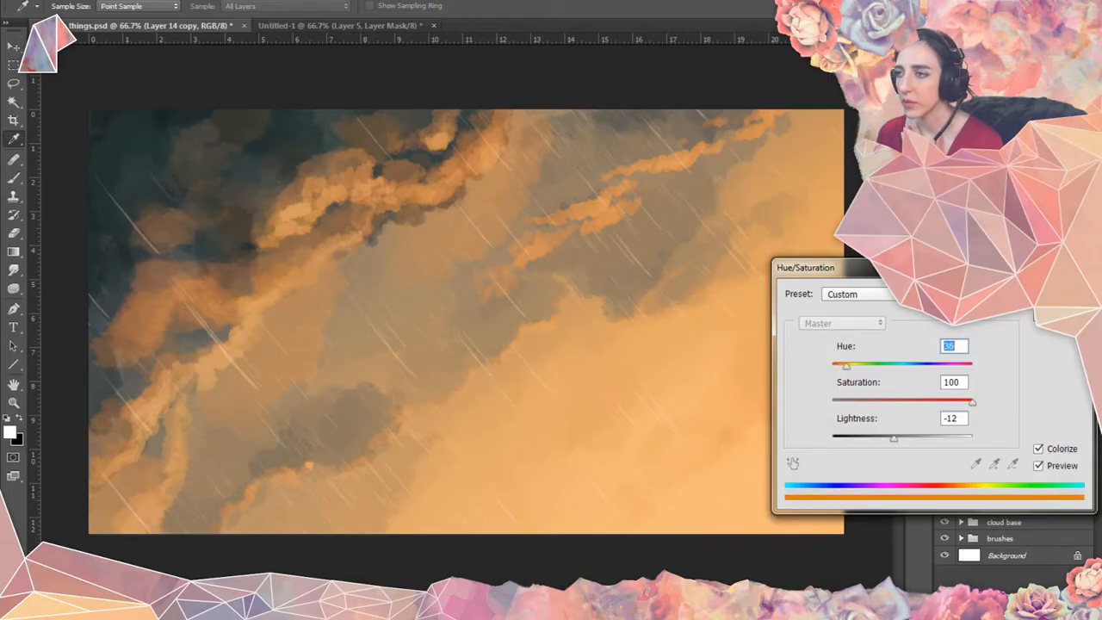
pyautogui.press('Return')
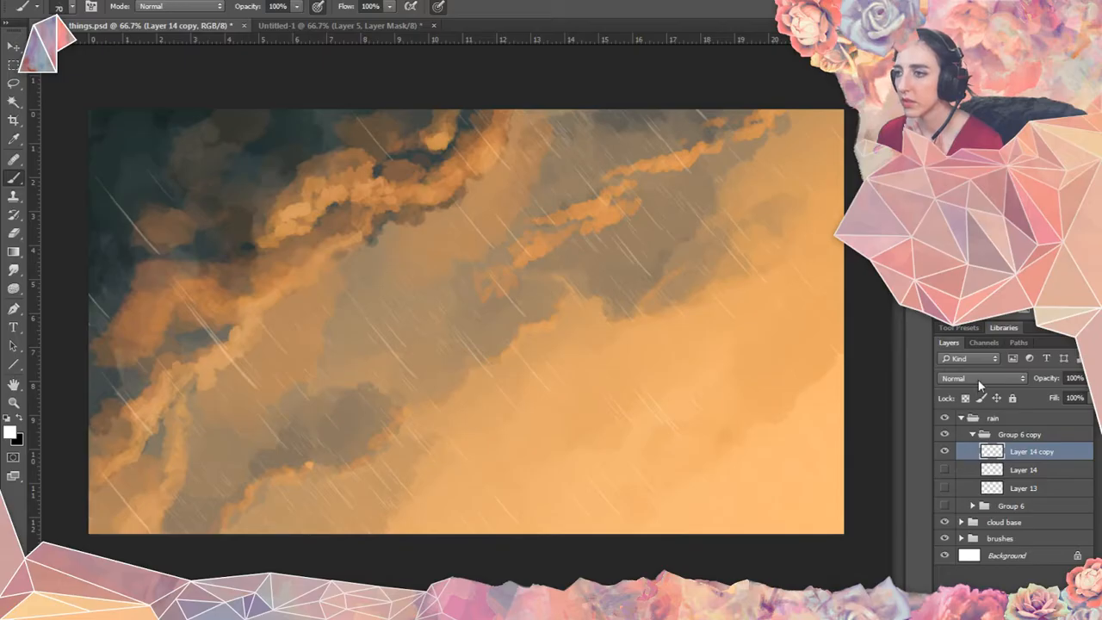
pyautogui.click(977, 379)
pyautogui.click(956, 201)
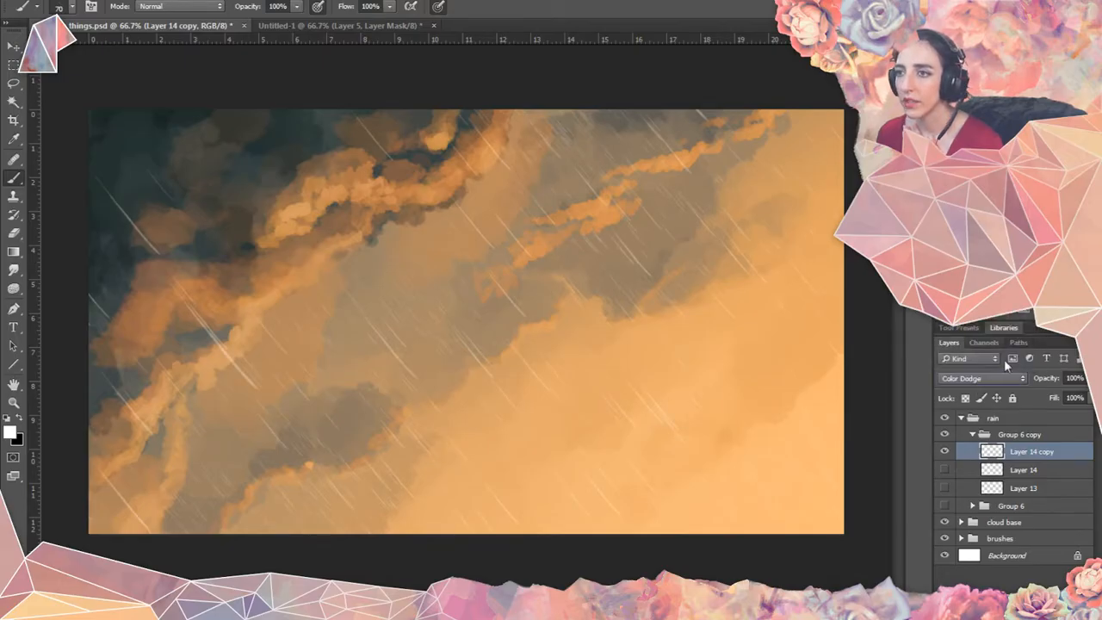
# Colorize Layer 14 copy with hue 0, saturation 100 and lightness -26, toggling the preview to compare before applying.
pyautogui.hotkey('ctrl', 'u')
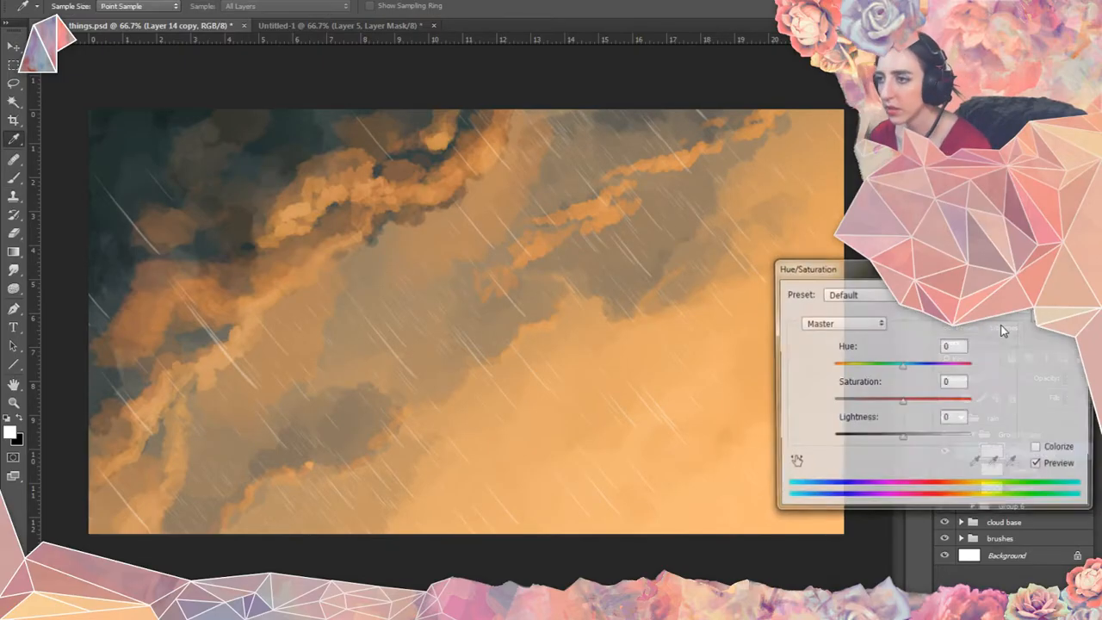
pyautogui.click(1038, 448)
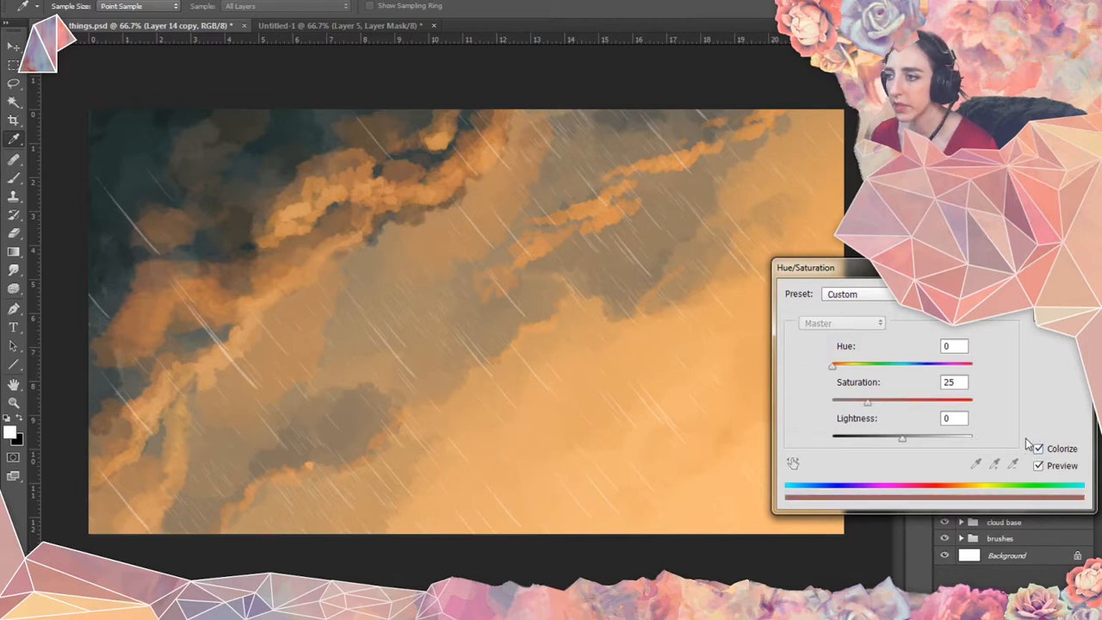
pyautogui.moveTo(912, 402); pyautogui.dragTo(954, 402)
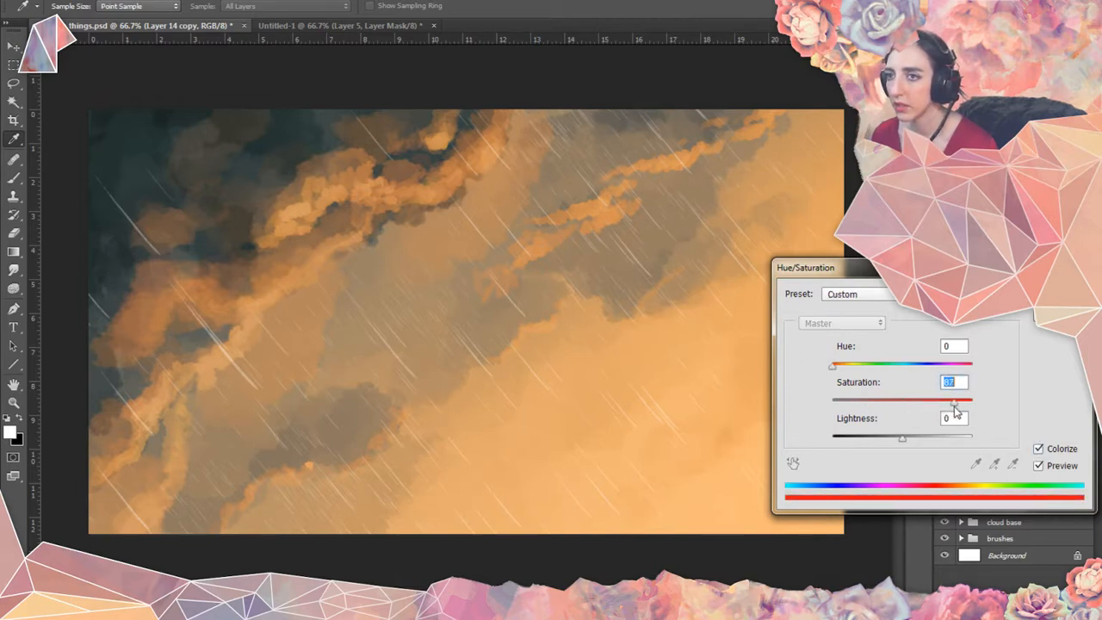
pyautogui.moveTo(899, 438)
pyautogui.mouseDown()
pyautogui.moveTo(873, 444)
pyautogui.moveTo(881, 445)
pyautogui.mouseUp()
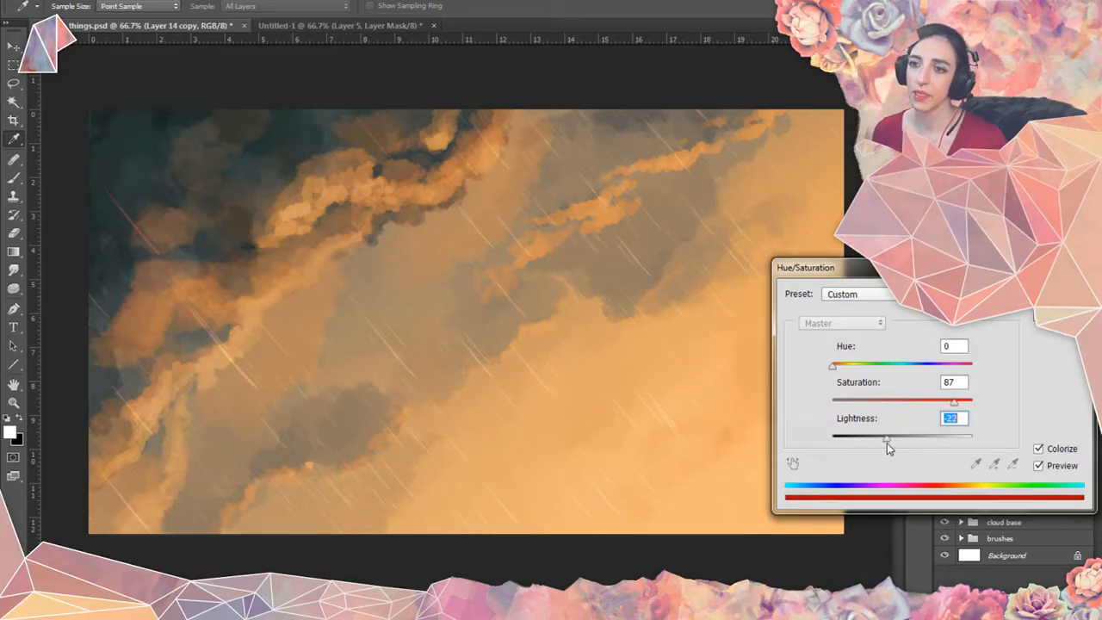
pyautogui.moveTo(884, 442); pyautogui.dragTo(883, 443)
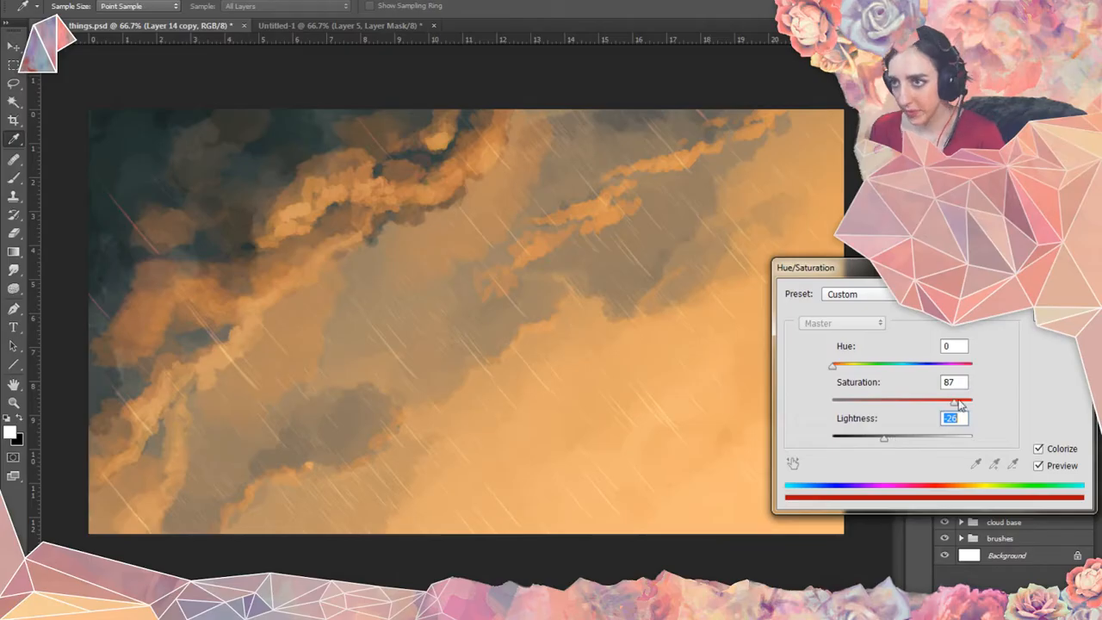
pyautogui.moveTo(953, 402); pyautogui.dragTo(991, 406)
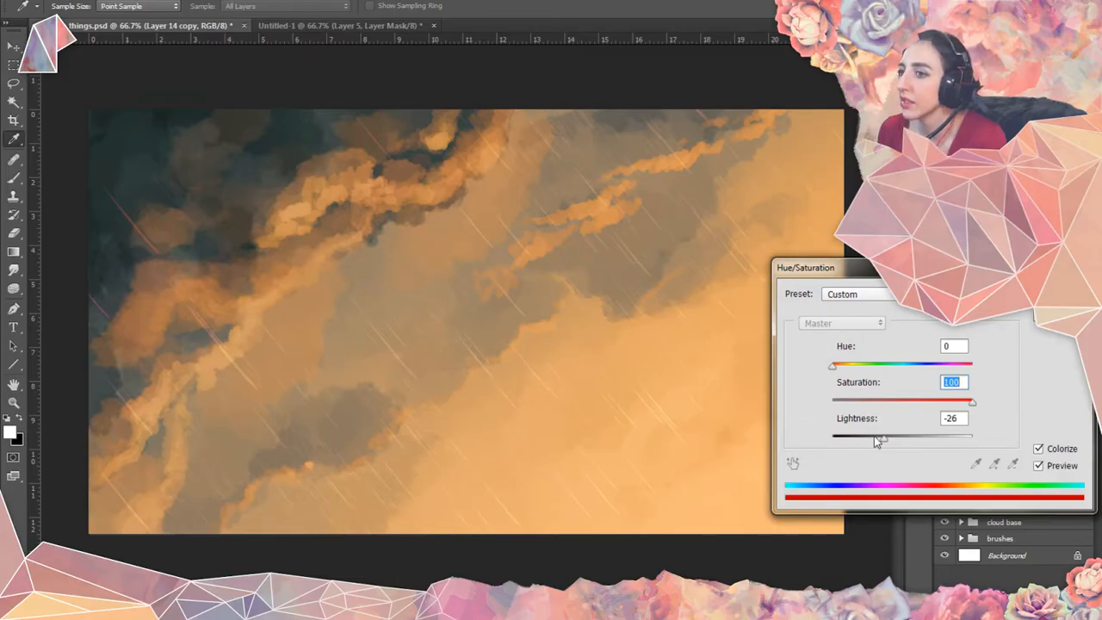
pyautogui.click(1039, 466)
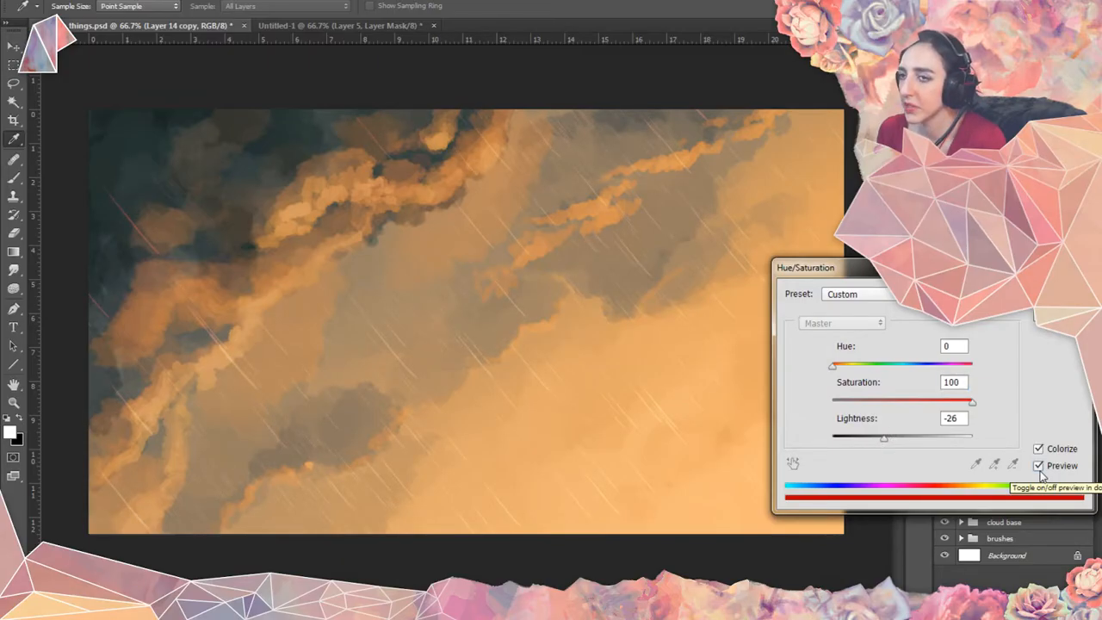
pyautogui.click(1039, 466)
pyautogui.click(1039, 466)
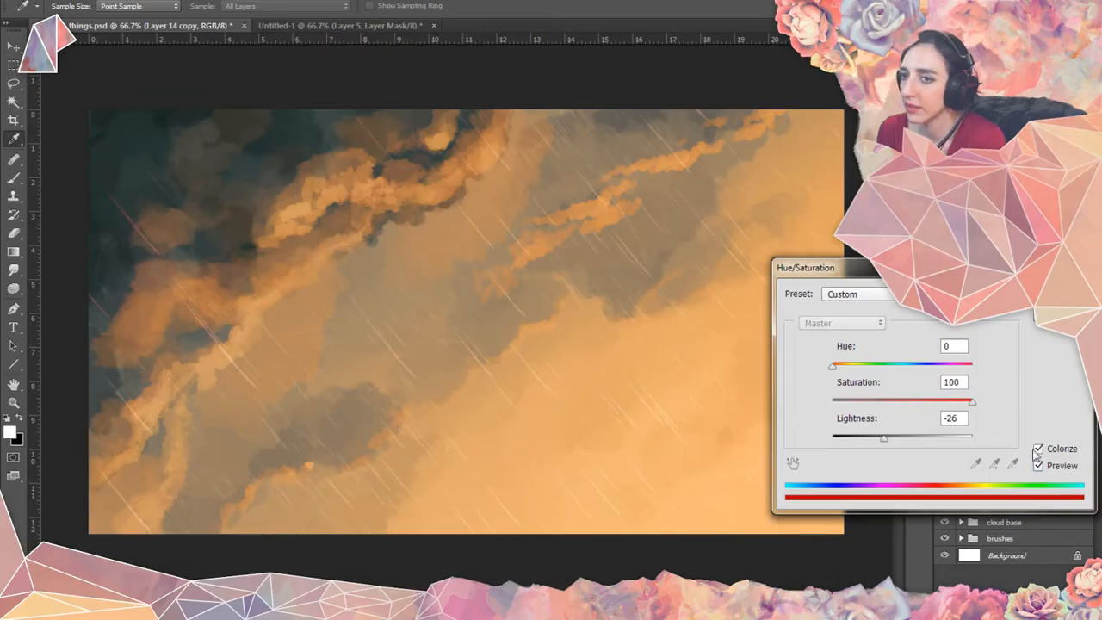
pyautogui.click(1056, 294)
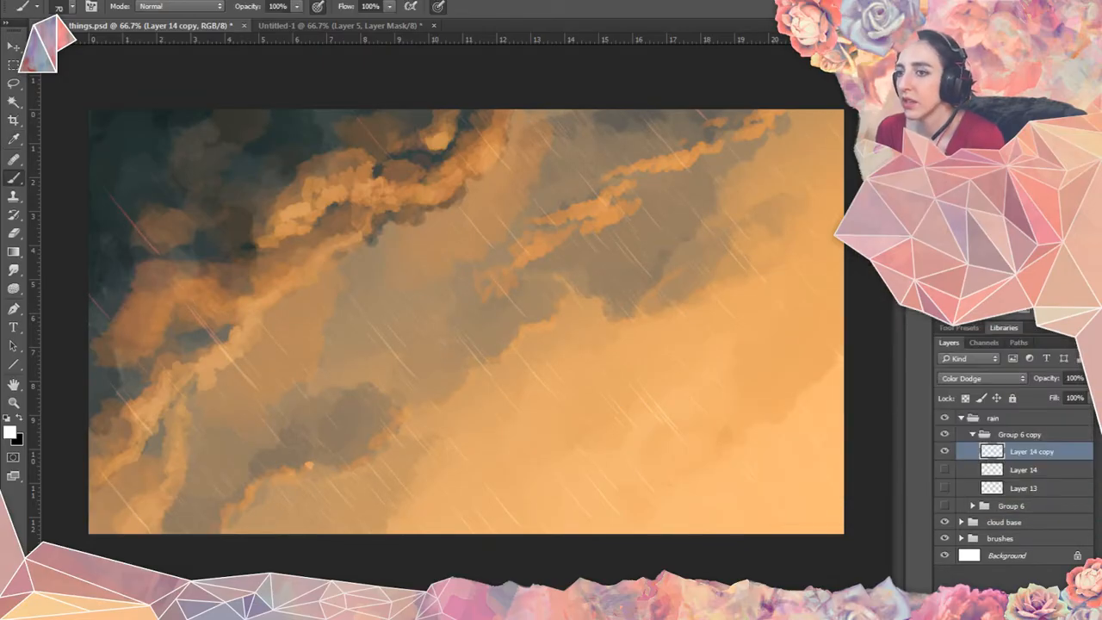
# Show the hidden Layer 14 and lower its opacity to 10%.
pyautogui.click(944, 469)
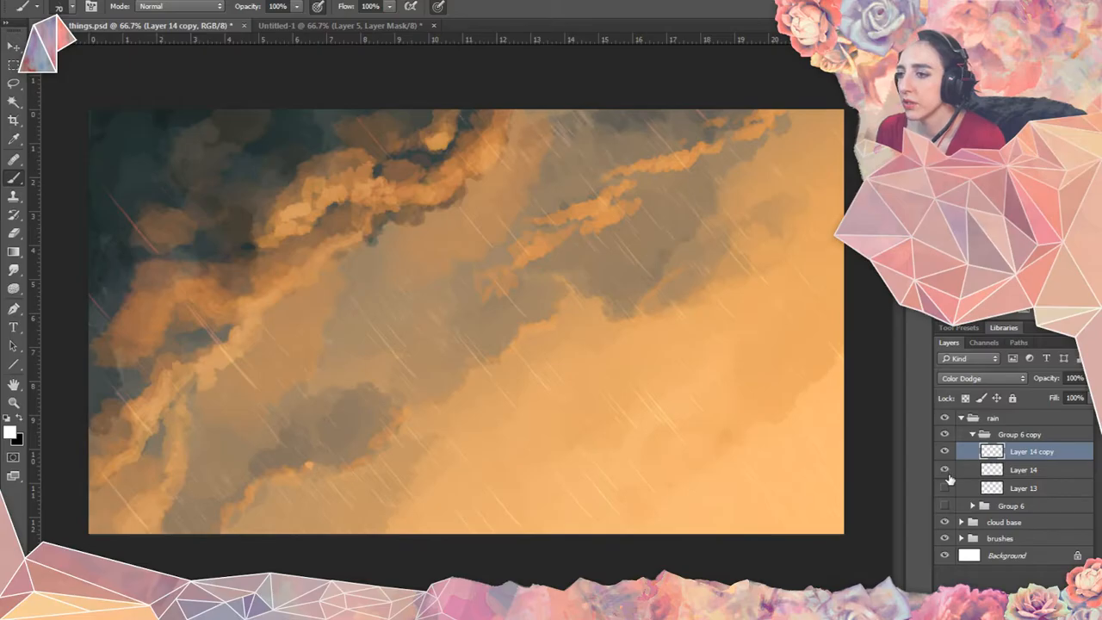
pyautogui.click(989, 469)
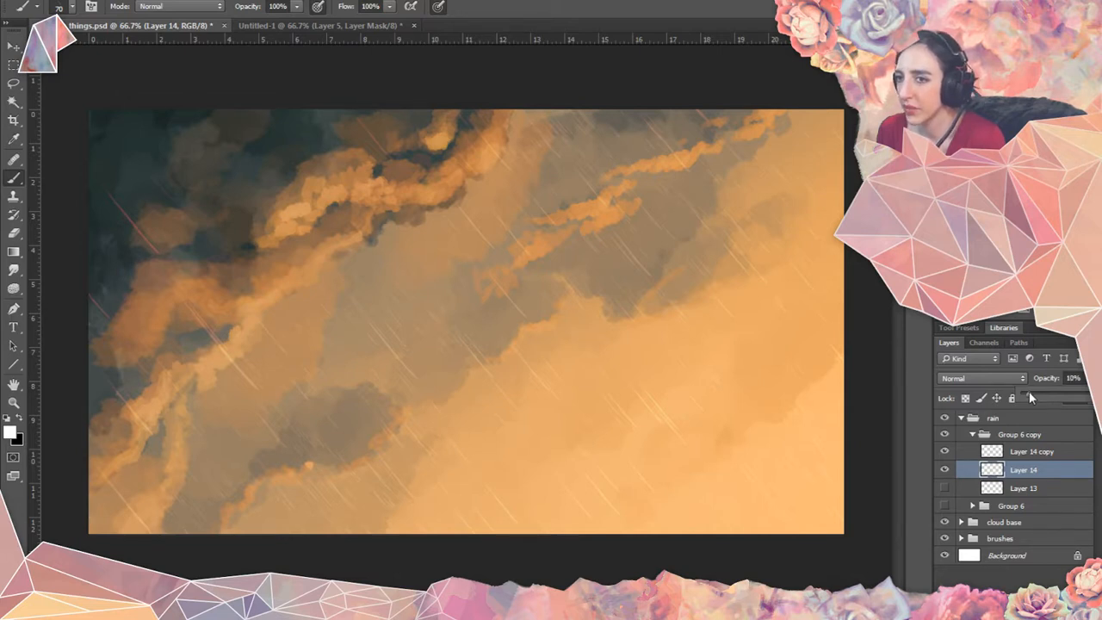
pyautogui.click(1005, 491)
# Duplicate Layer 14 copy and nudge the duplicate rain streaks up and to the right of the originals.
pyautogui.click(1003, 453)
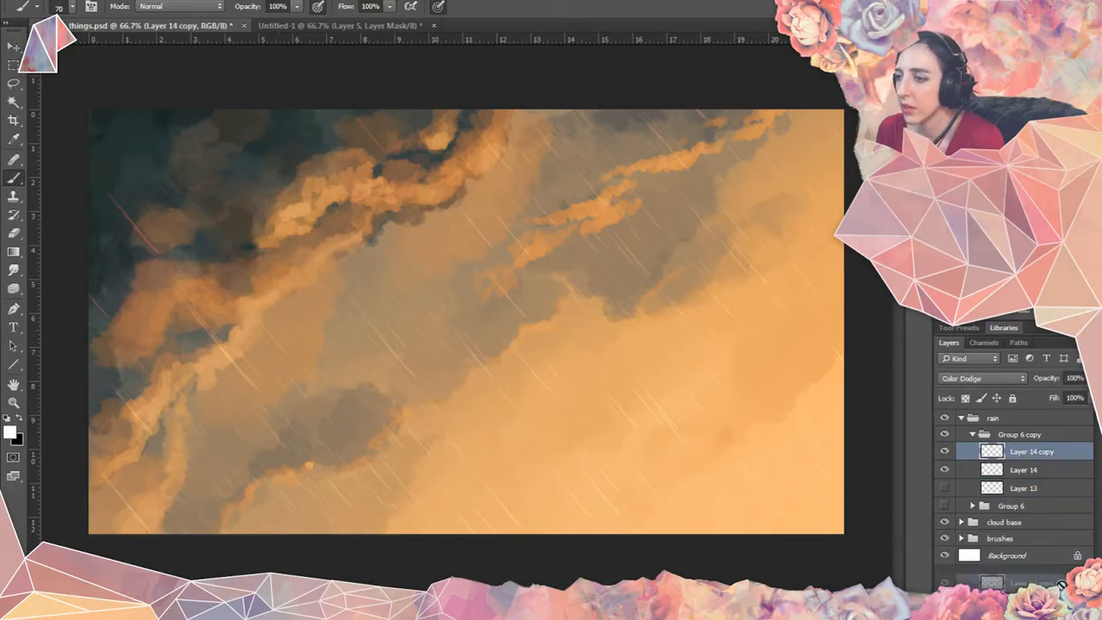
pyautogui.hotkey('ctrl', 'j')
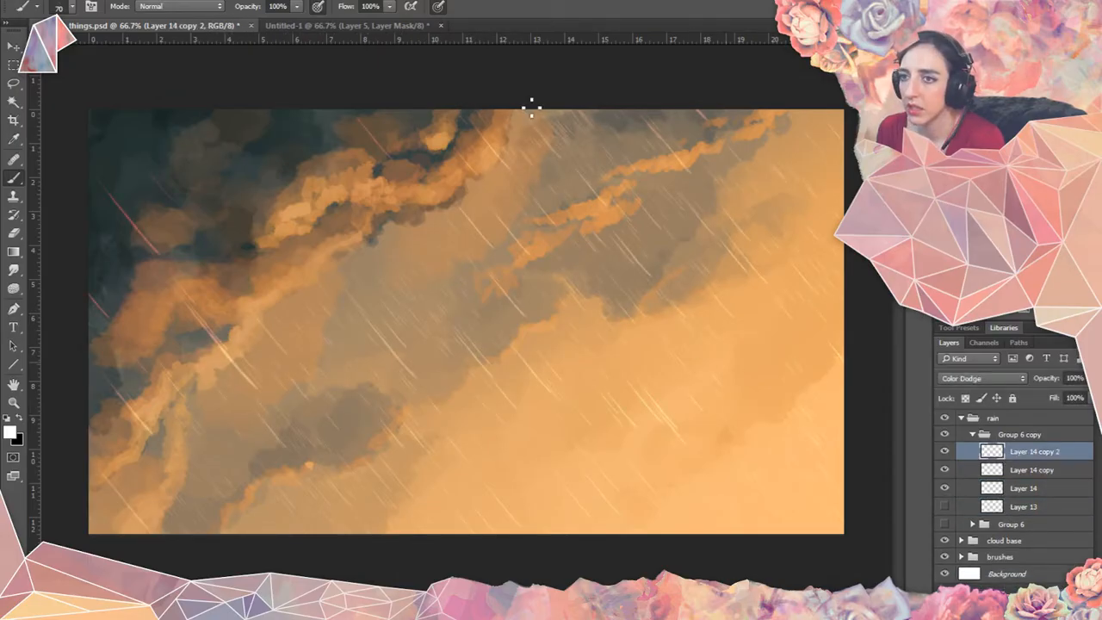
pyautogui.press('v')
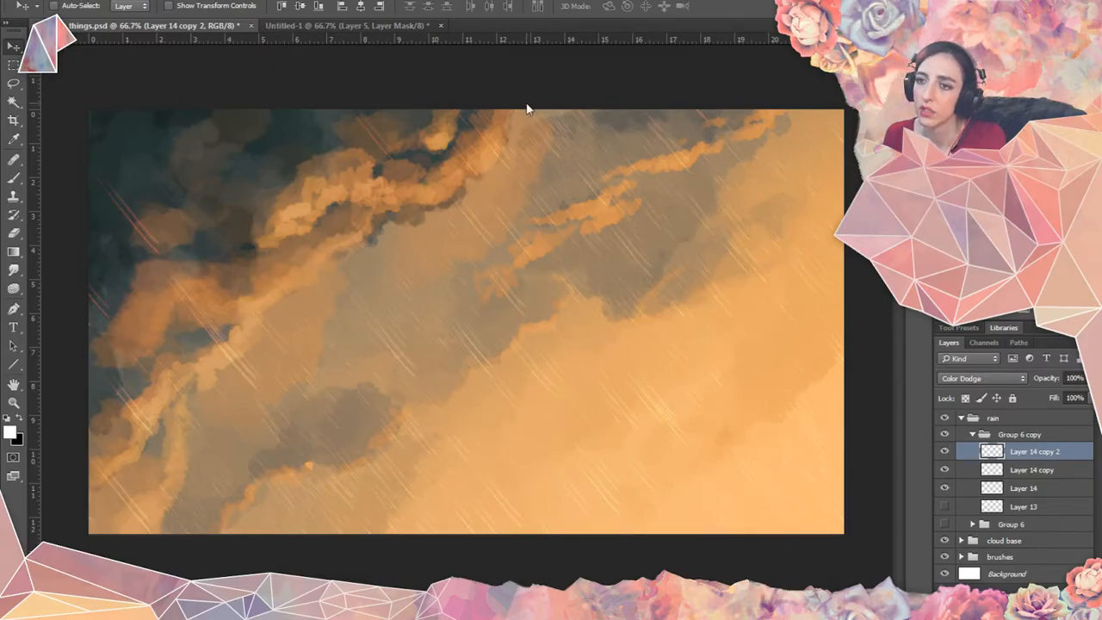
pyautogui.hotkey('shift', 'Right')
pyautogui.hotkey('shift', 'Right')
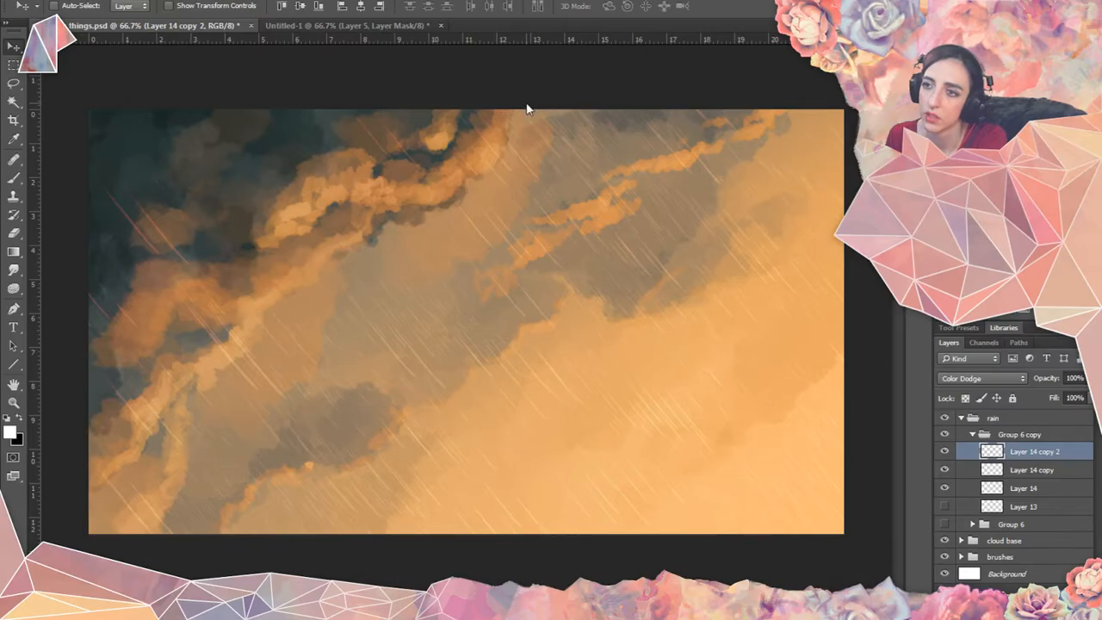
pyautogui.hotkey('shift', 'Right')
pyautogui.hotkey('shift', 'Right')
pyautogui.hotkey('shift', 'Right')
pyautogui.hotkey('shift', 'Right')
pyautogui.hotkey('shift', 'Right')
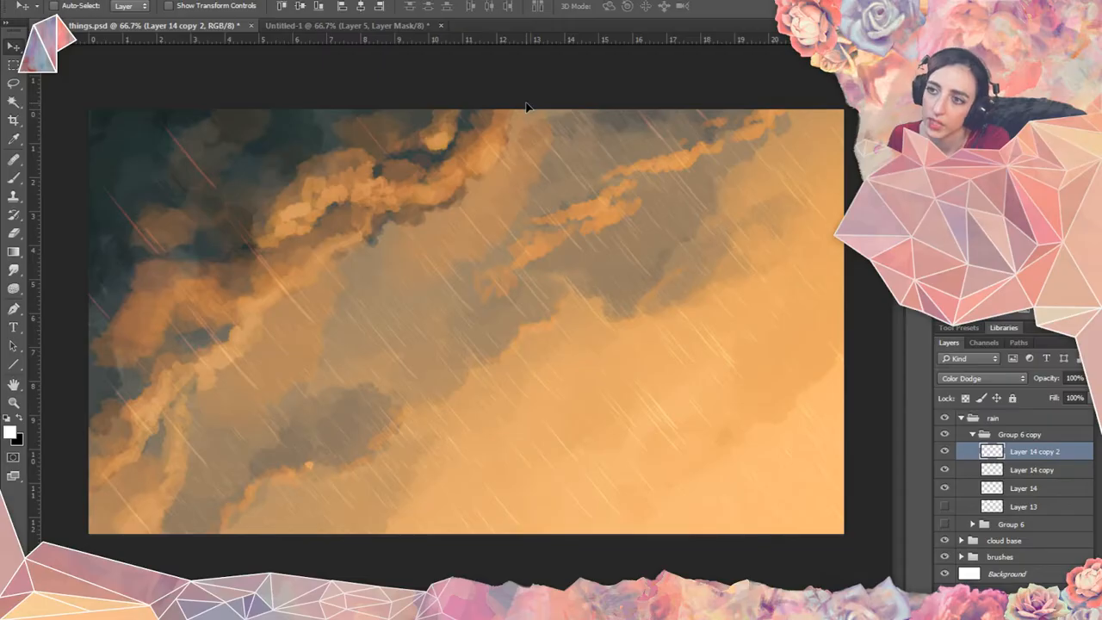
# Colorize the duplicated rain layer with hue 84, saturation 100 and lightness -76.
pyautogui.hotkey('ctrl', 'u')
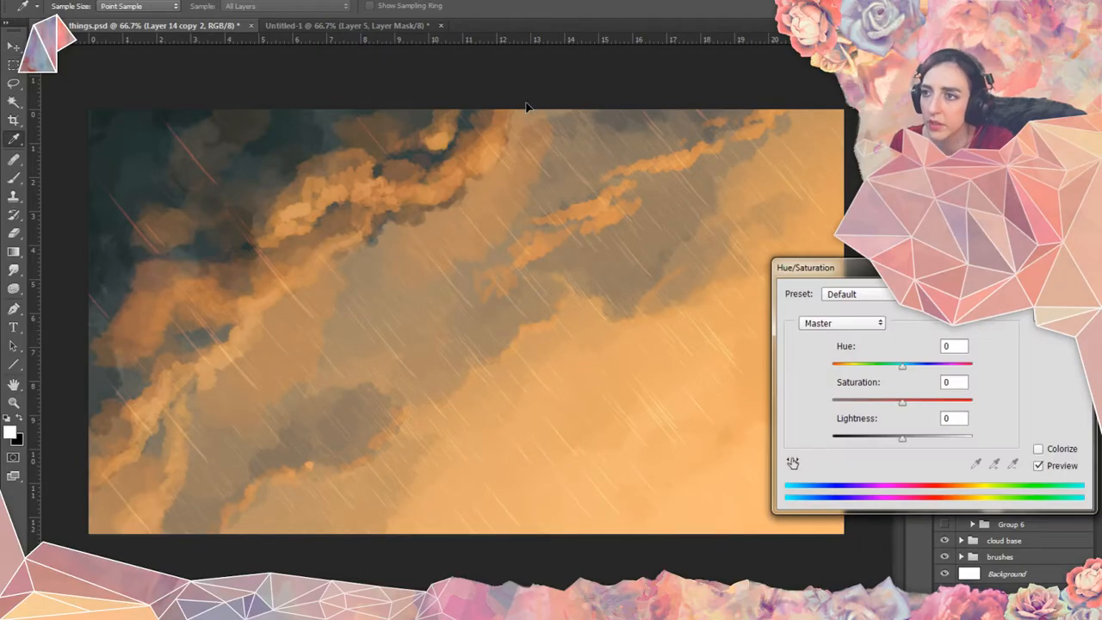
pyautogui.moveTo(878, 366); pyautogui.dragTo(926, 373)
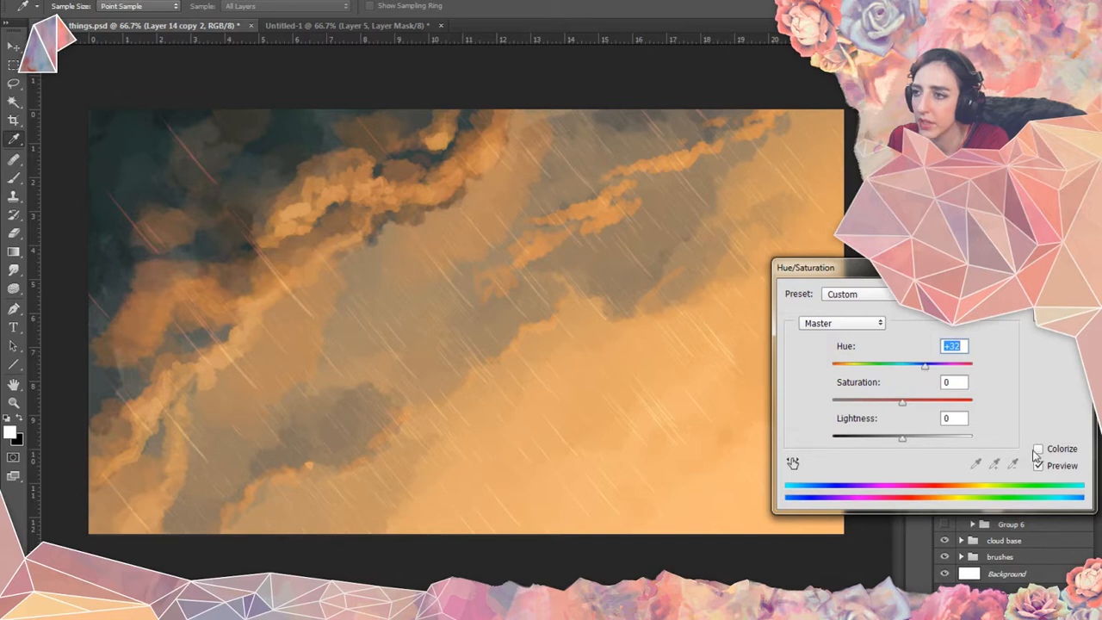
pyautogui.click(1037, 449)
pyautogui.click(901, 365)
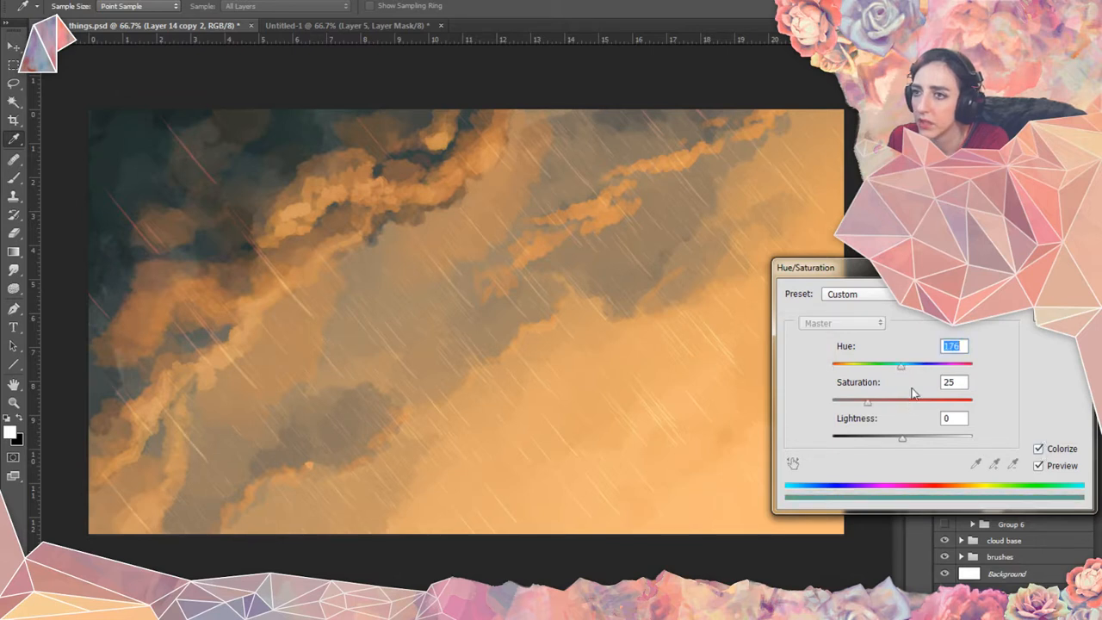
pyautogui.moveTo(917, 400); pyautogui.dragTo(972, 401)
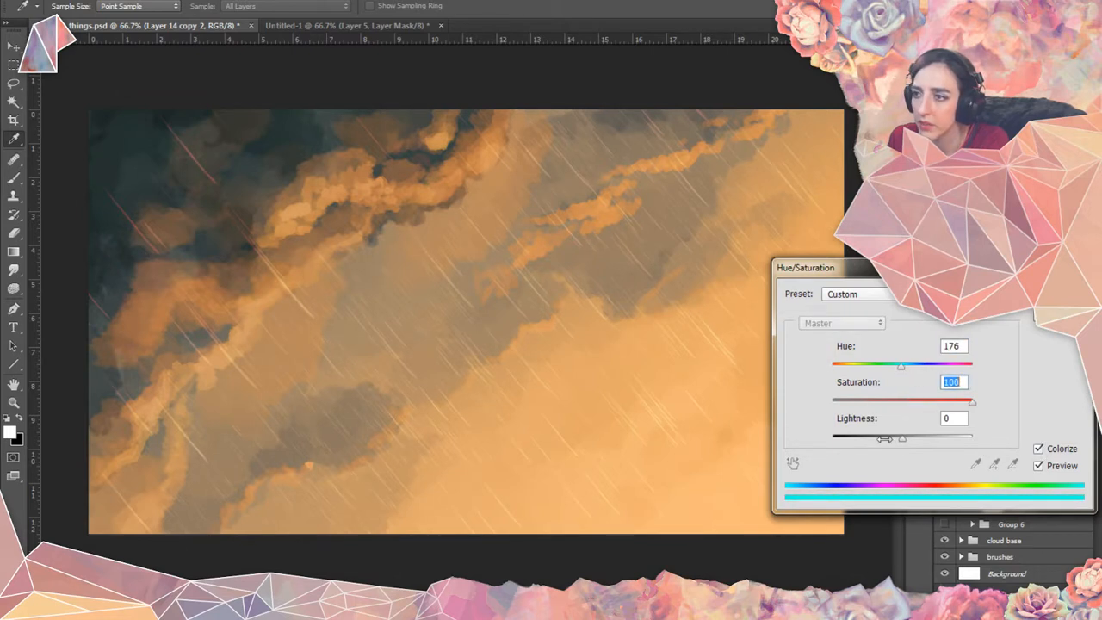
pyautogui.moveTo(901, 438); pyautogui.dragTo(848, 442)
pyautogui.moveTo(886, 363)
pyautogui.mouseDown()
pyautogui.moveTo(959, 370)
pyautogui.moveTo(833, 370)
pyautogui.moveTo(869, 368)
pyautogui.mouseUp()
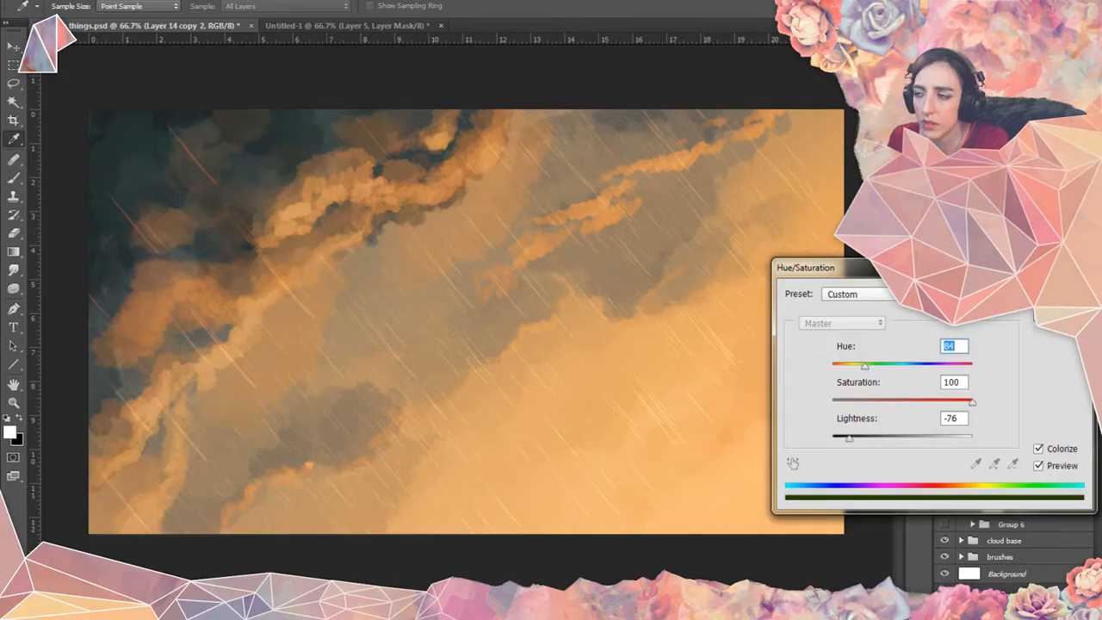
pyautogui.press('Return')
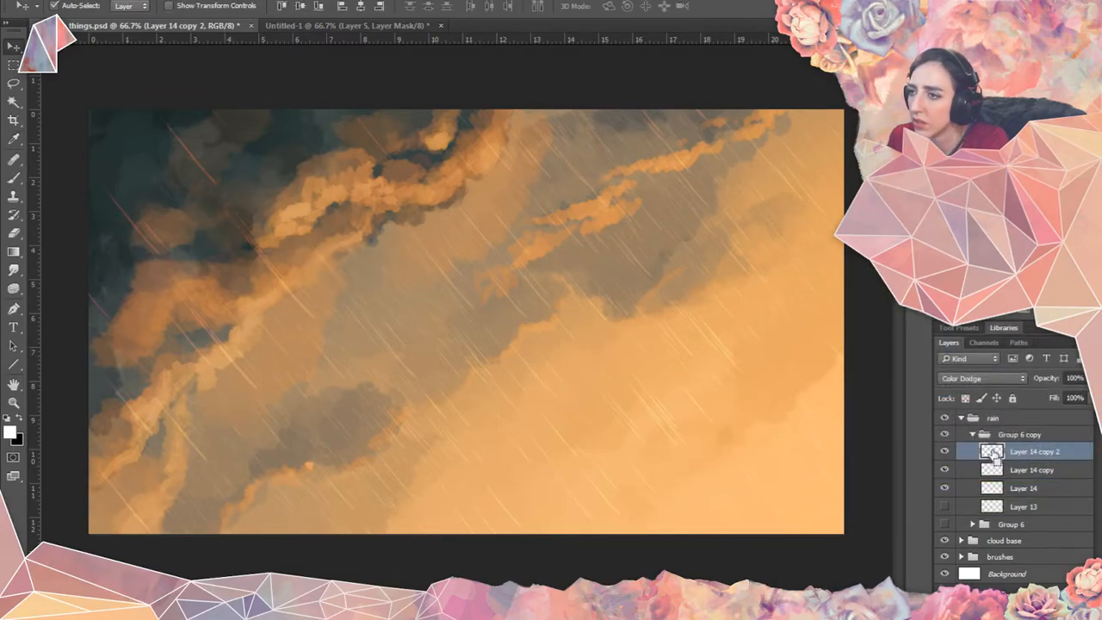
# Toggle the visibility of the duplicated rain layer to compare the painting with and without it.
pyautogui.keyDown('ctrl'); pyautogui.click(992, 455); pyautogui.keyUp('ctrl')
pyautogui.click(603, 215)
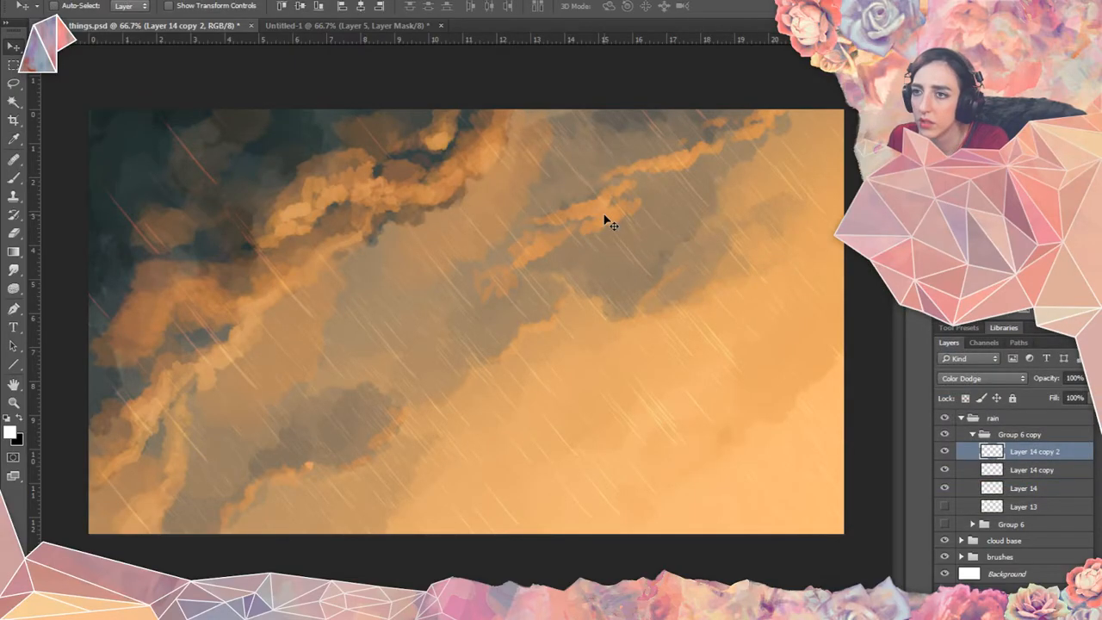
pyautogui.hotkey('ctrl', 'd')
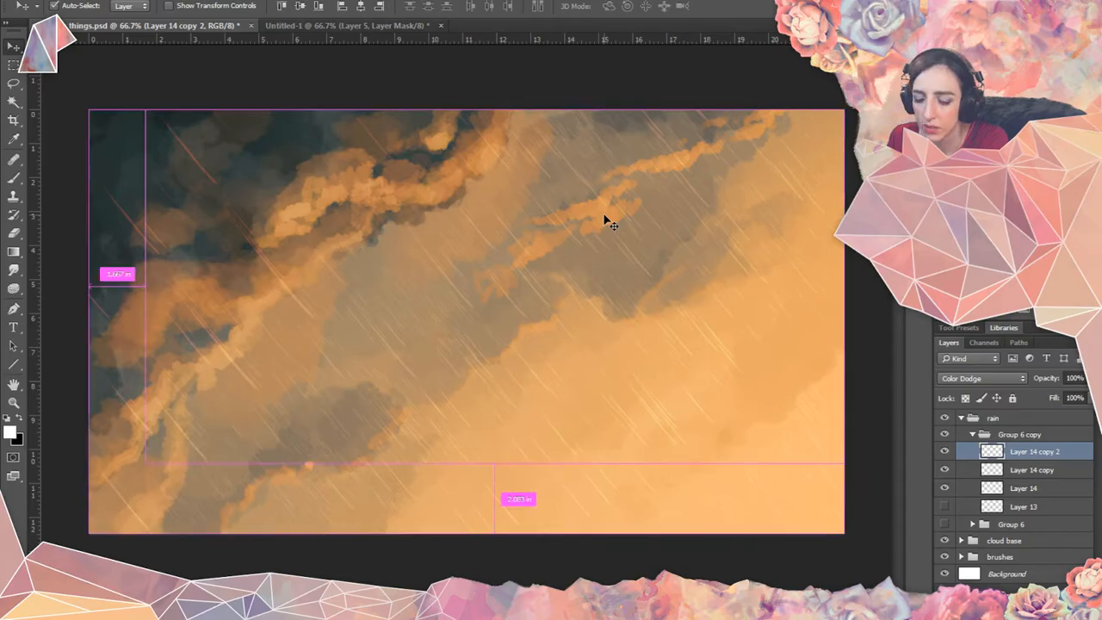
pyautogui.click(945, 470)
pyautogui.click(944, 451)
pyautogui.click(944, 451)
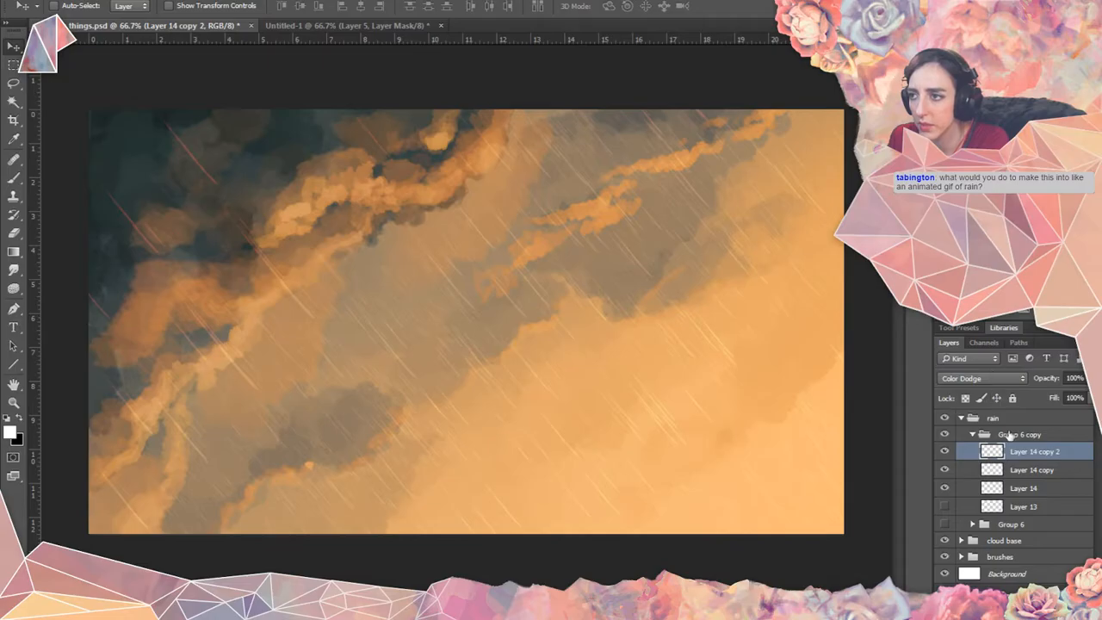
# Colorize Layer 14 copy 2 with hue 207, saturation 100 and lightness -25.
pyautogui.hotkey('ctrl', 'u')
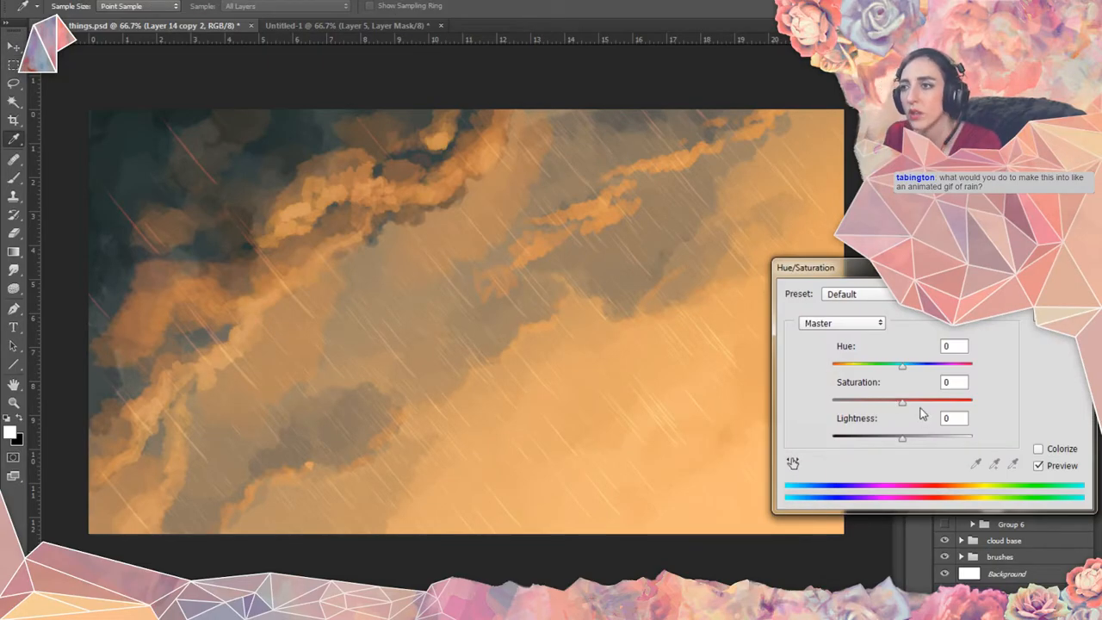
pyautogui.moveTo(919, 403); pyautogui.dragTo(974, 404)
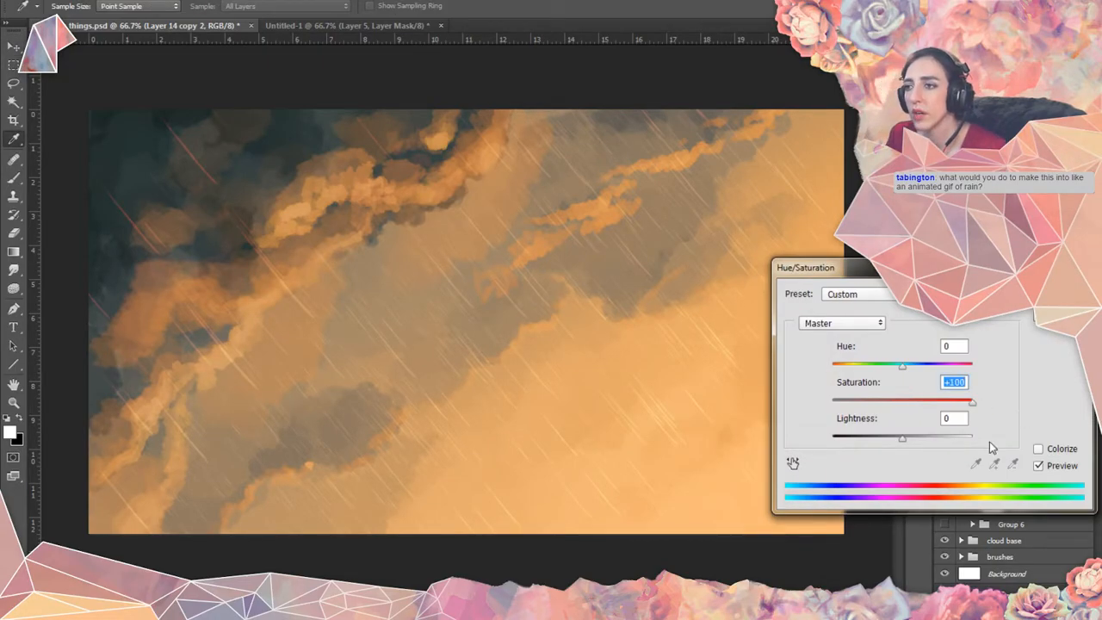
pyautogui.click(1037, 448)
pyautogui.moveTo(869, 403); pyautogui.dragTo(1044, 419)
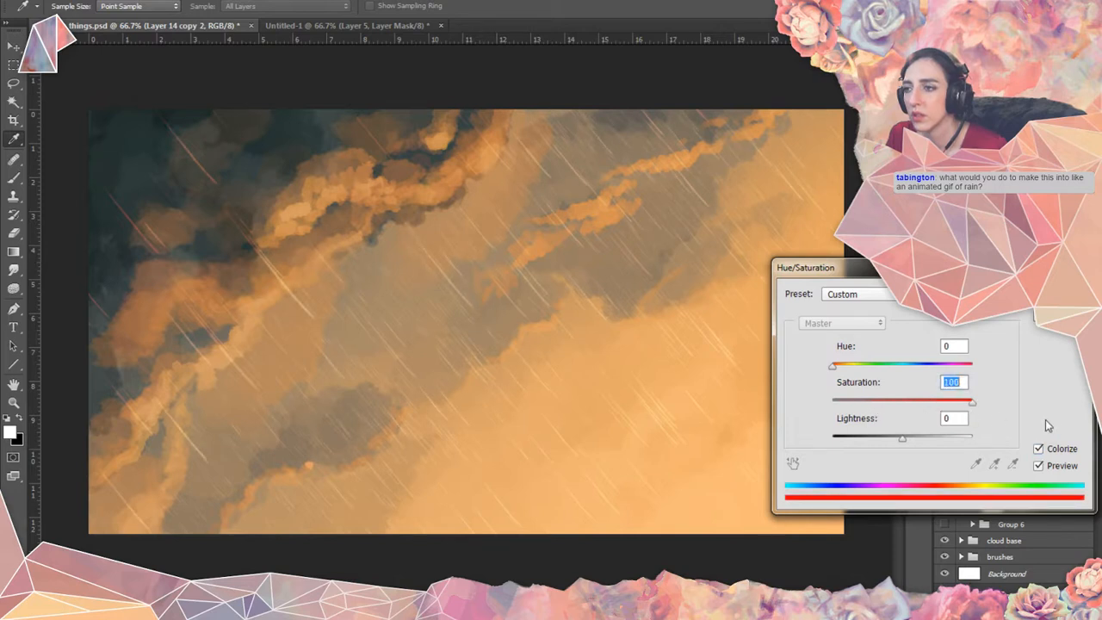
pyautogui.moveTo(901, 439); pyautogui.dragTo(900, 441)
pyautogui.moveTo(884, 440); pyautogui.dragTo(884, 440)
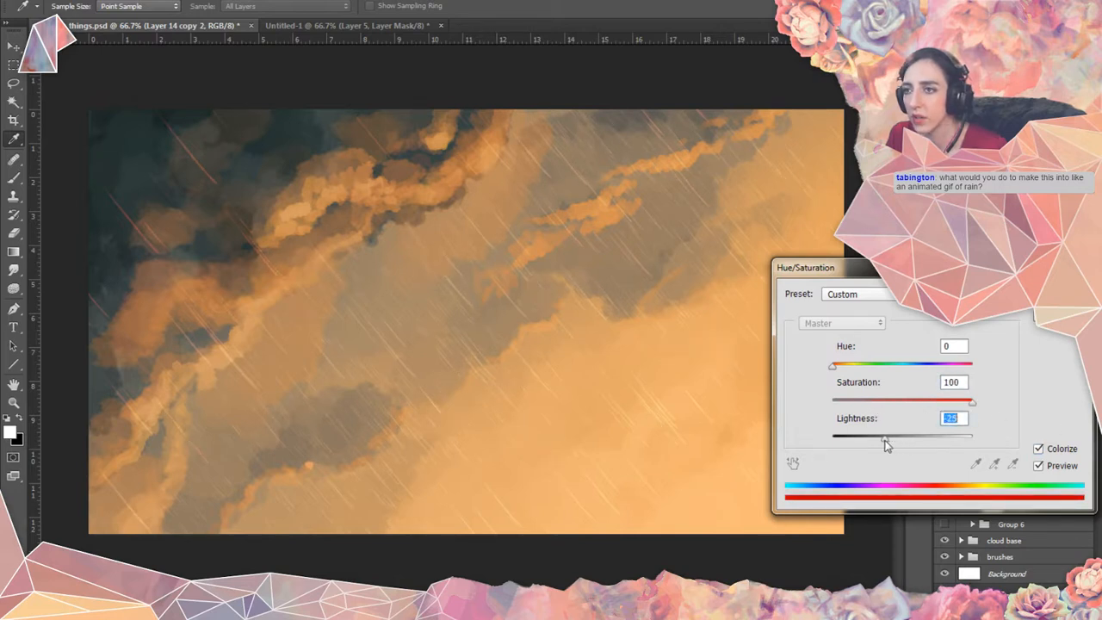
pyautogui.click(893, 367)
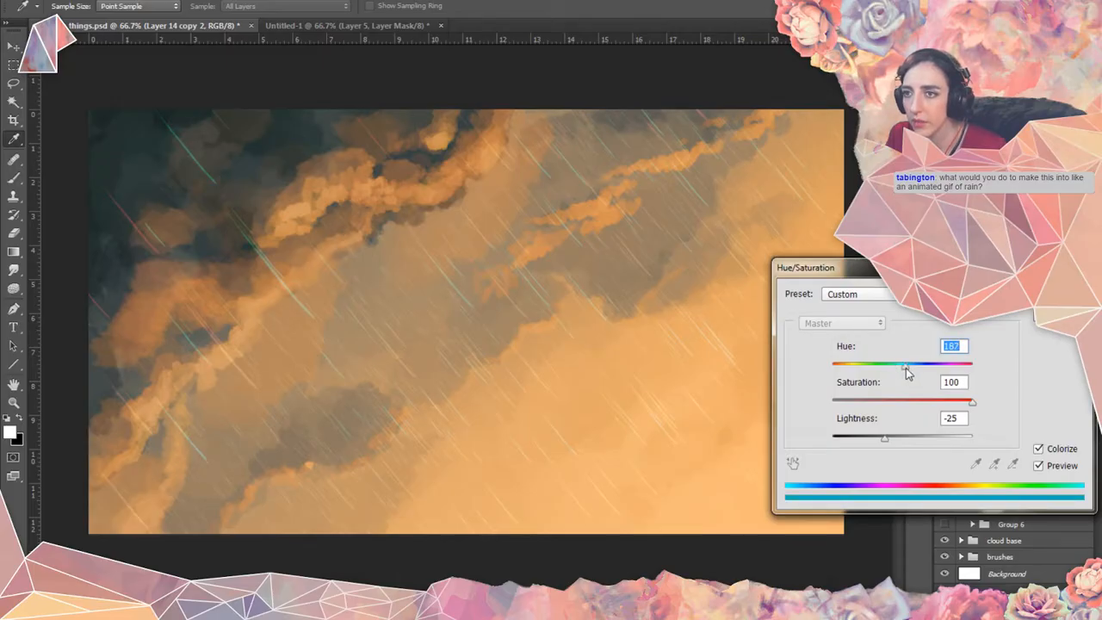
pyautogui.moveTo(905, 372); pyautogui.dragTo(914, 373)
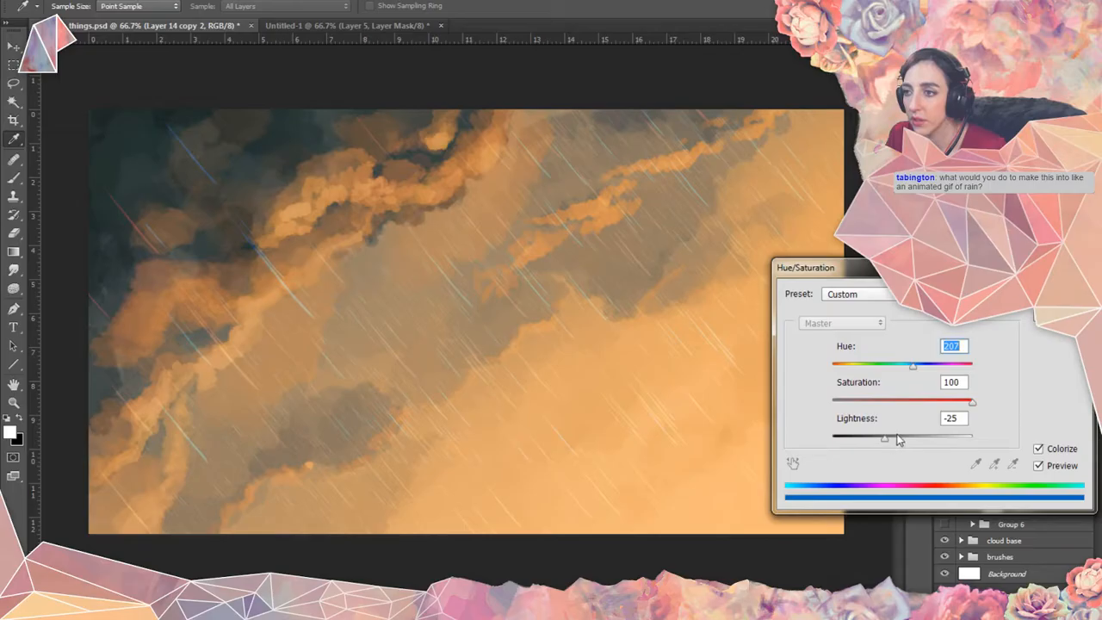
pyautogui.press('Return')
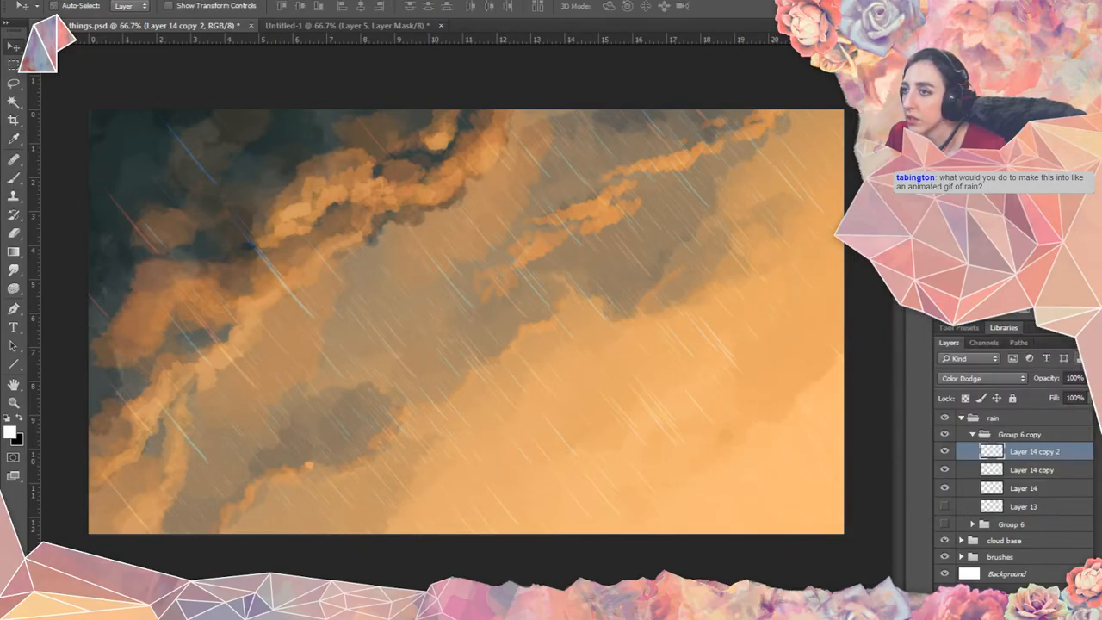
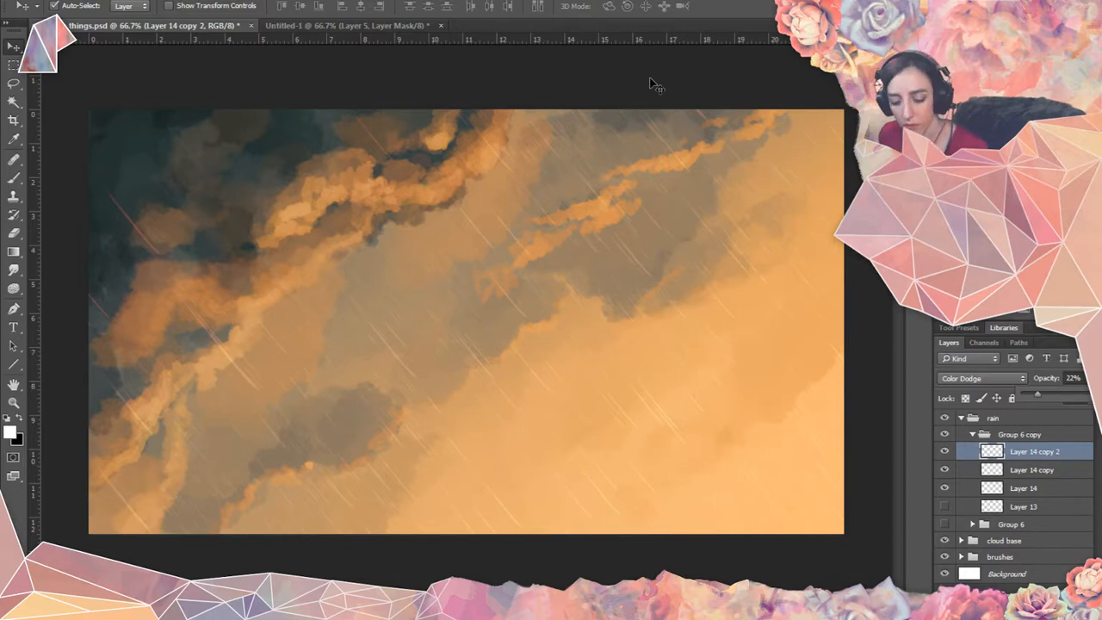
# Copy the whole merged painting and paste it into a new 1600 by 900 pixel document with a white background.
pyautogui.hotkey('ctrl', 'a')
pyautogui.hotkey('ctrl', 'n')
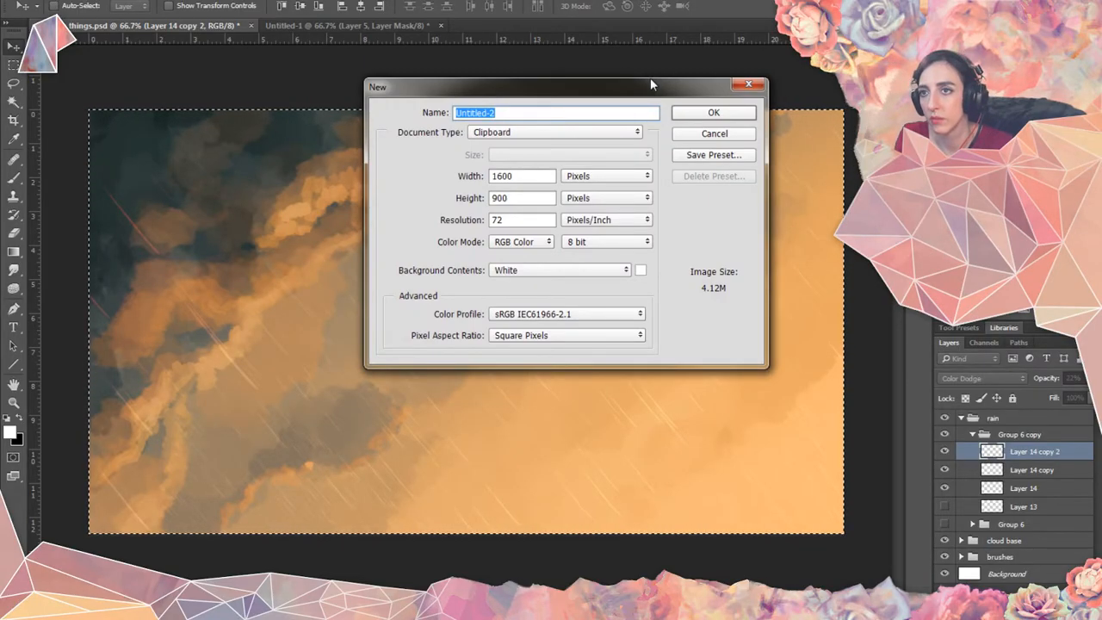
pyautogui.press('Escape')
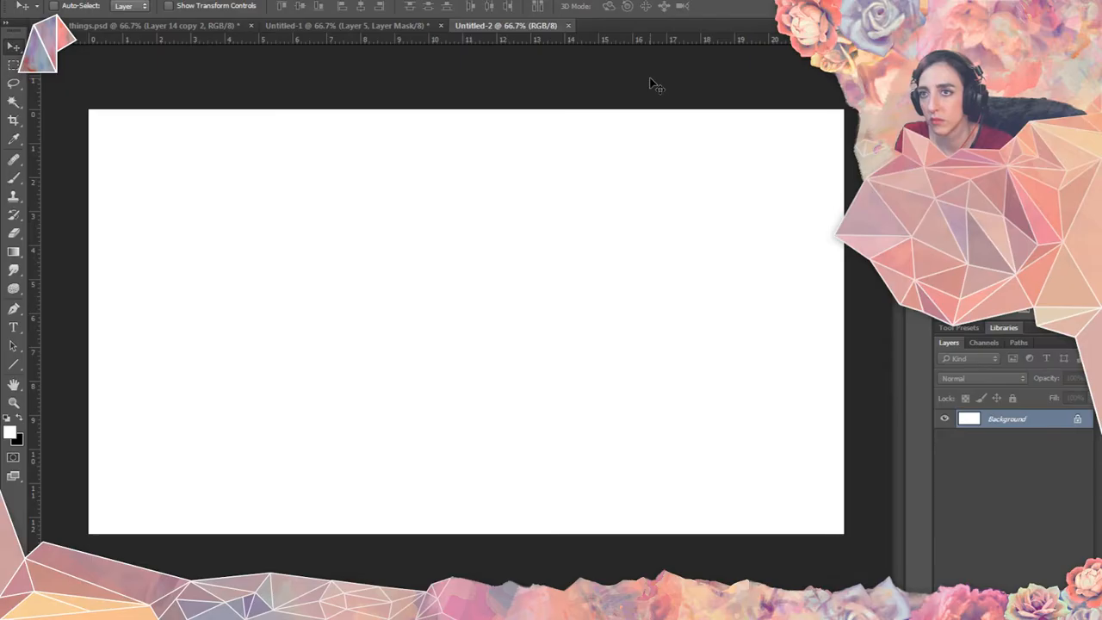
pyautogui.hotkey('ctrl', 'v')
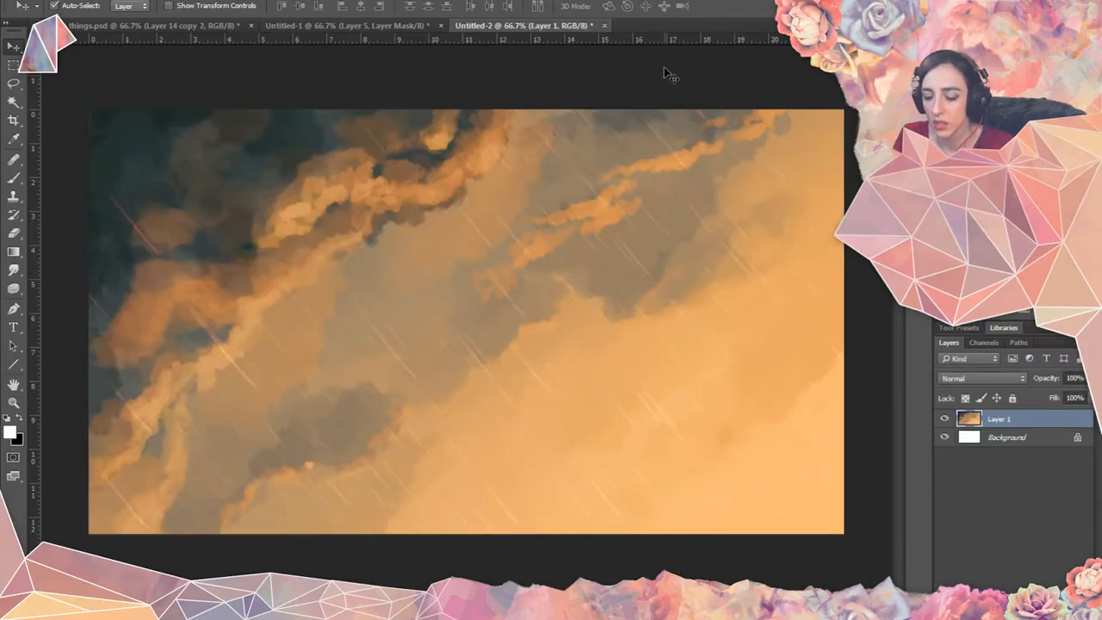
# Rotate the pasted painting by 38.86° so its rain streaks fall vertically, and apply the transformation.
pyautogui.hotkey('ctrl', 't')
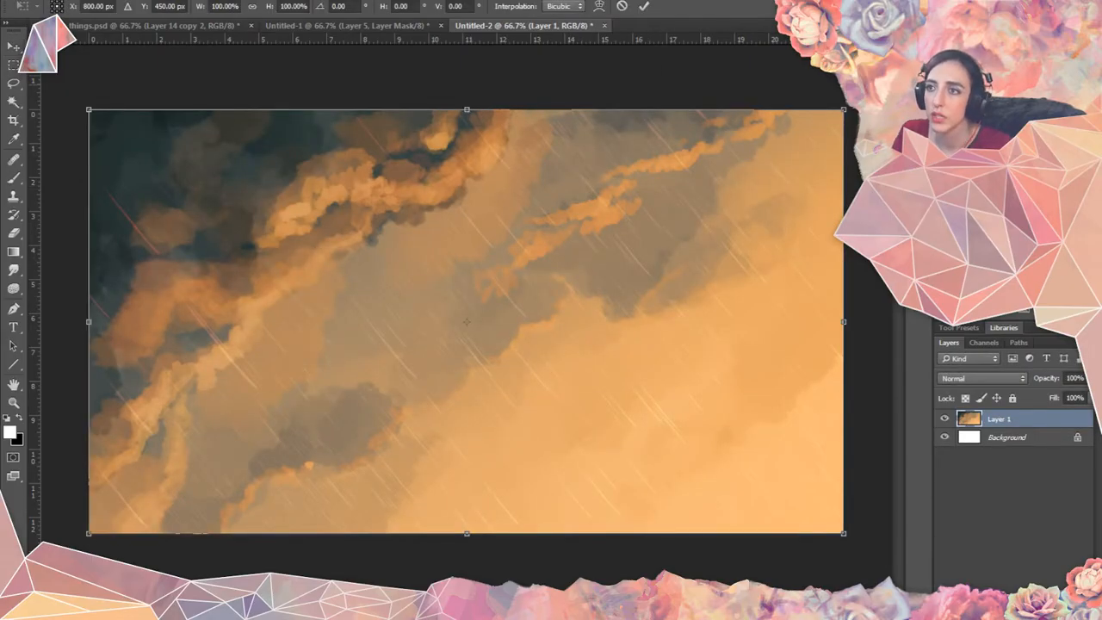
pyautogui.moveTo(840, 85); pyautogui.dragTo(907, 373)
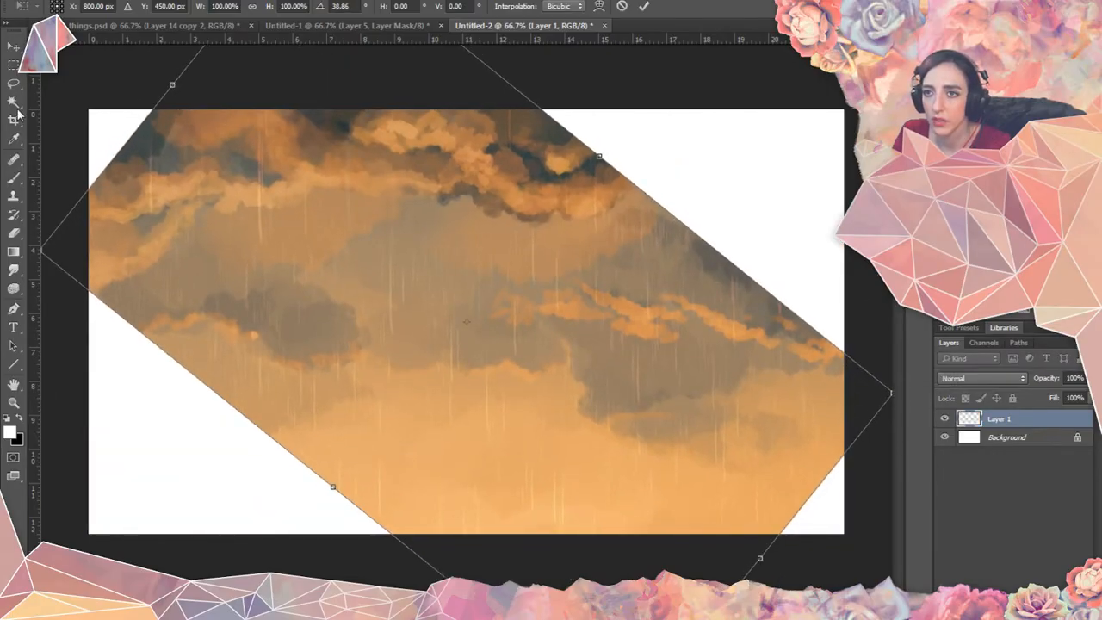
pyautogui.click(12, 47)
pyautogui.click(549, 214)
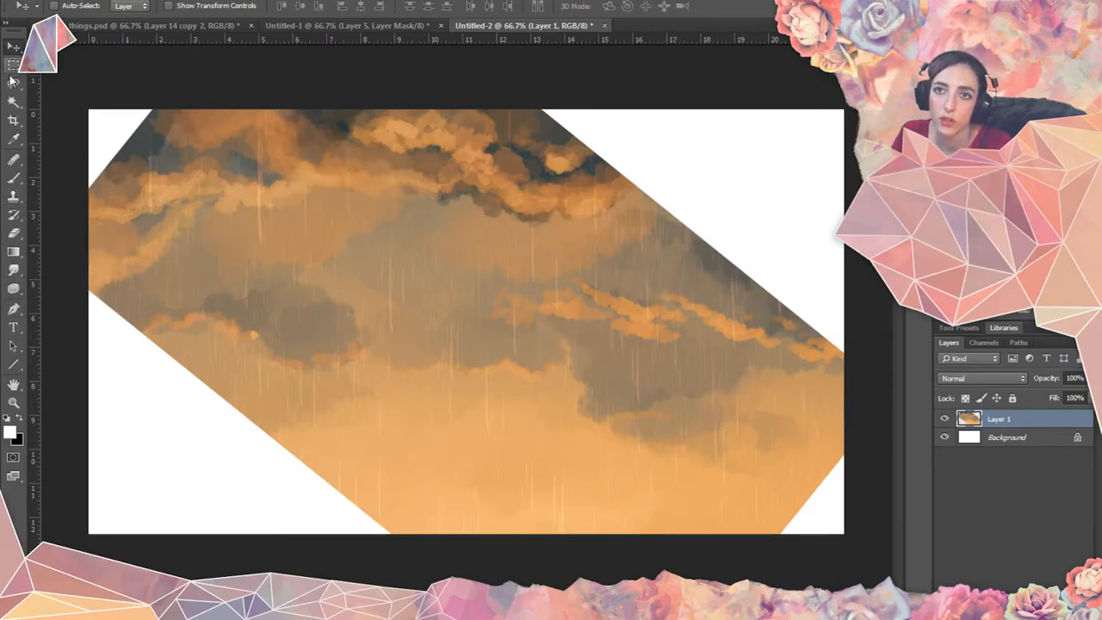
# Extend the canvas above and below the rotated painting with the Crop tool and apply the crop.
pyautogui.click(12, 121)
pyautogui.hotkey('ctrl', '-')
pyautogui.hotkey('ctrl', '-')
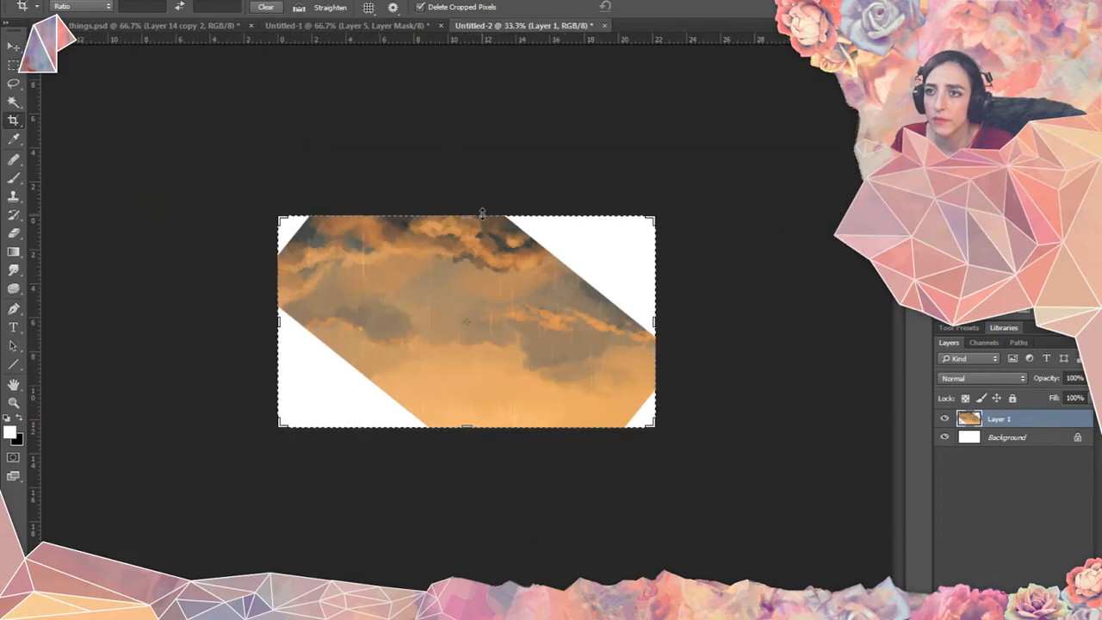
pyautogui.moveTo(472, 216); pyautogui.dragTo(476, 98)
pyautogui.moveTo(467, 539); pyautogui.dragTo(467, 619)
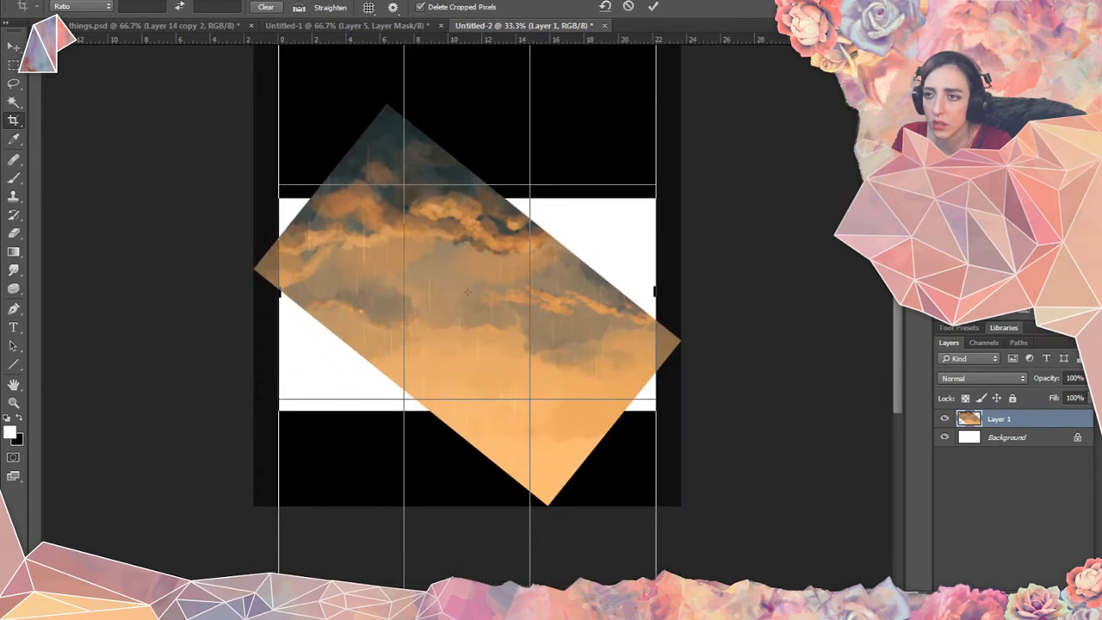
pyautogui.moveTo(897, 310); pyautogui.dragTo(897, 293)
pyautogui.press('v')
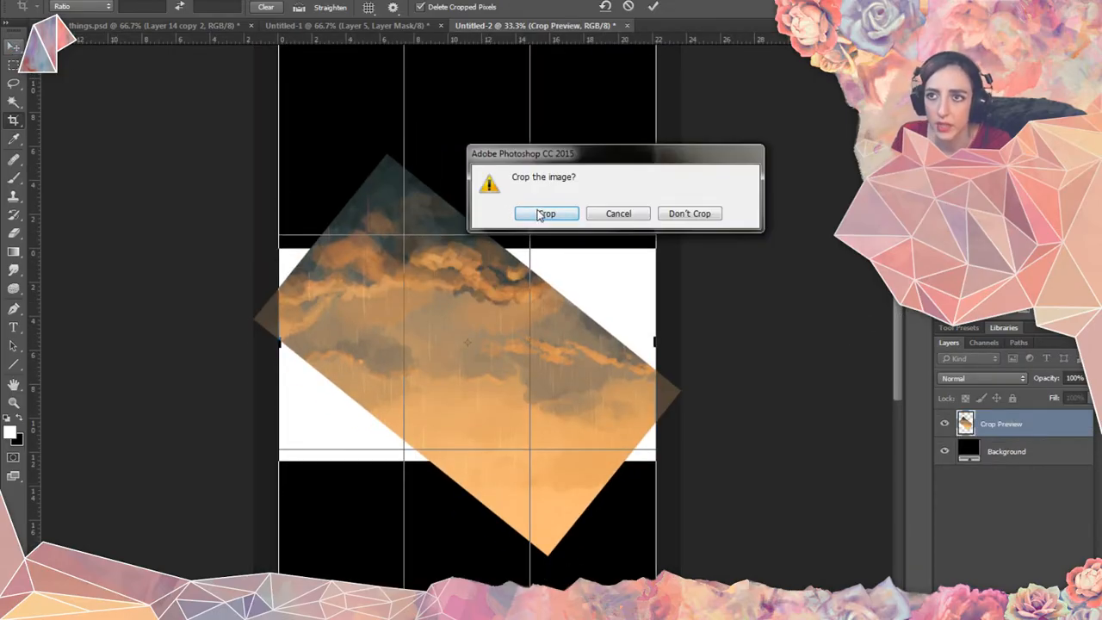
pyautogui.click(540, 212)
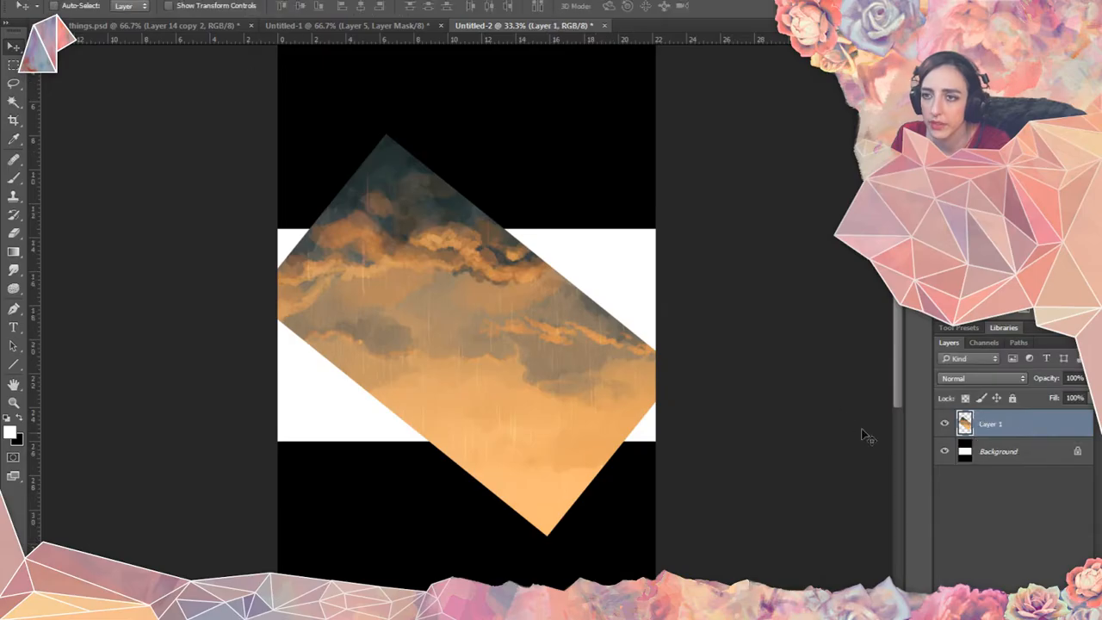
# Fill the entire Background layer with black, after trying a white fill.
pyautogui.click(1019, 454)
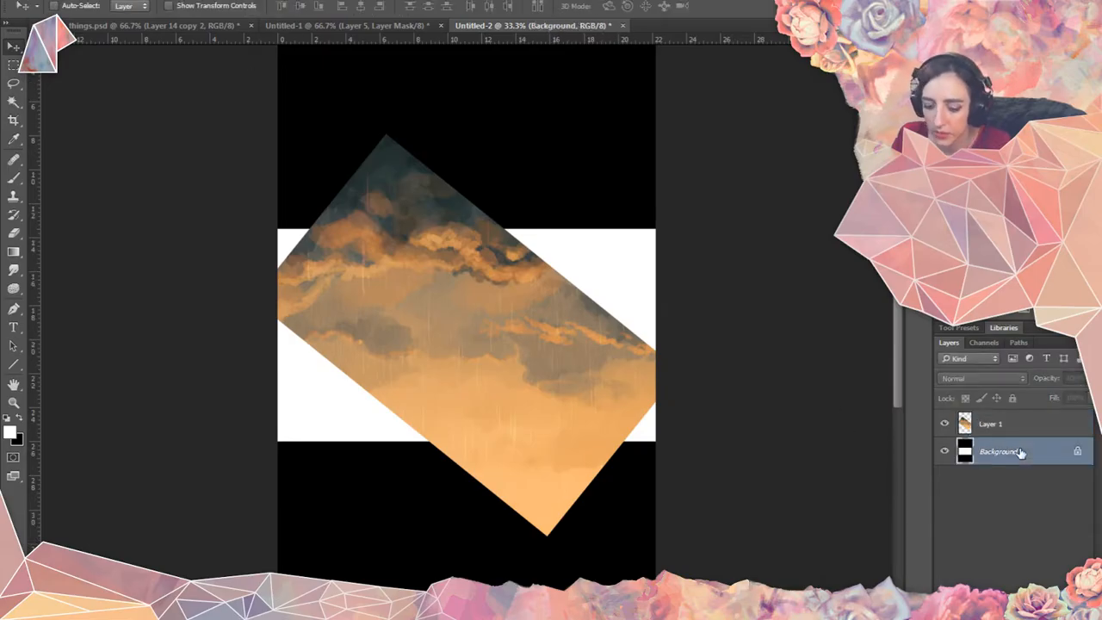
pyautogui.press('x')
pyautogui.hotkey('ctrl', 'BackSpace')
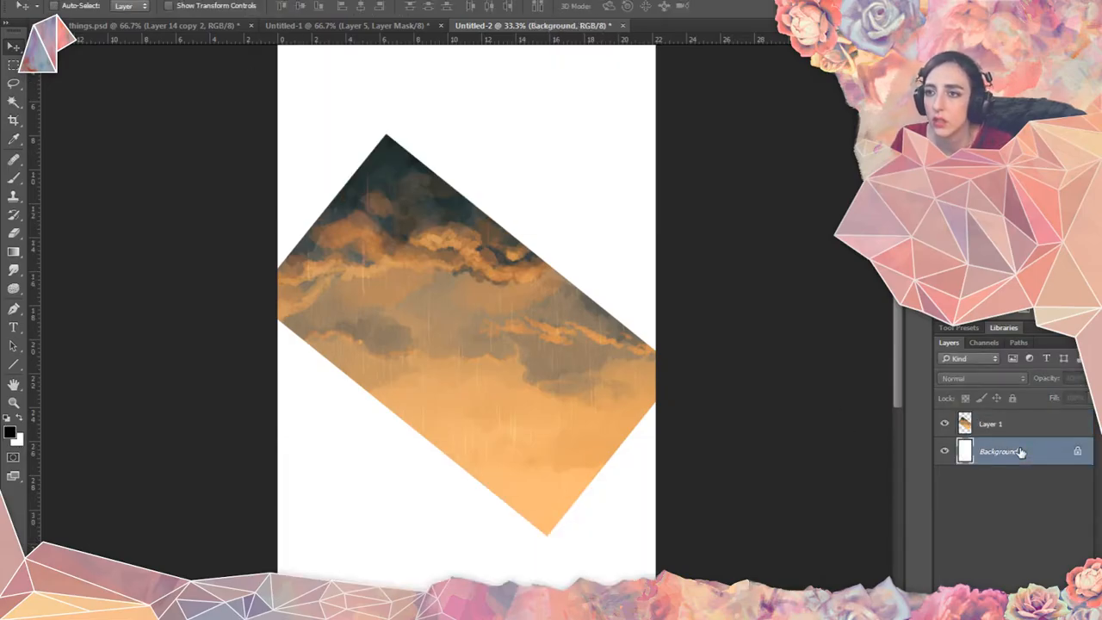
pyautogui.press('x')
pyautogui.hotkey('ctrl', 'BackSpace')
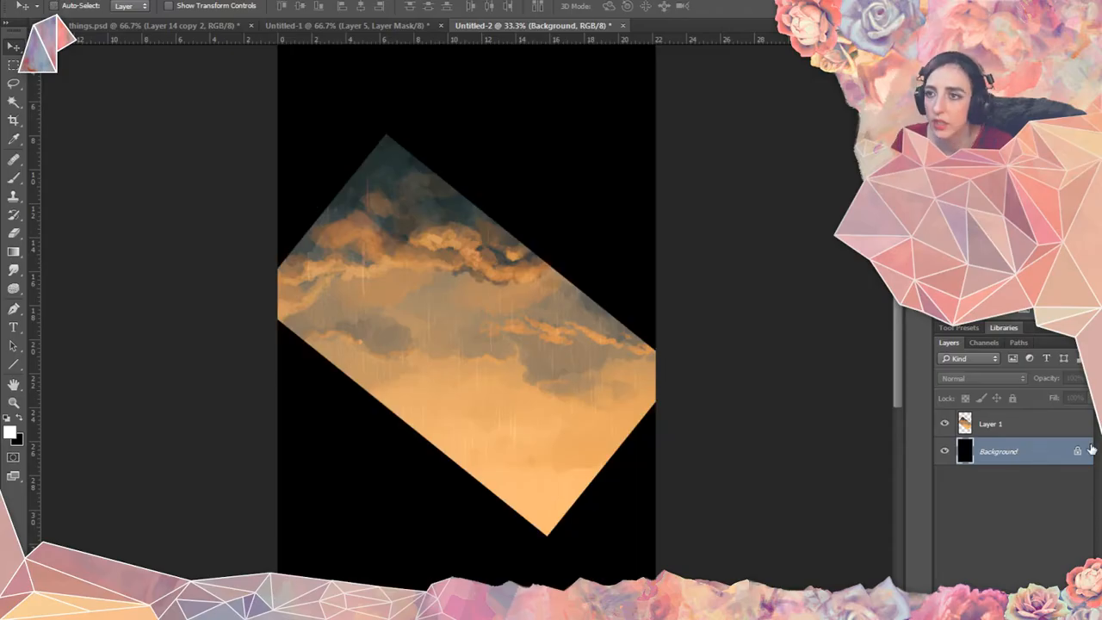
# Add an empty layer directly above the black Background and hide the painting on Layer 1.
pyautogui.hotkey('ctrl', 'shift', 'alt', 'n')
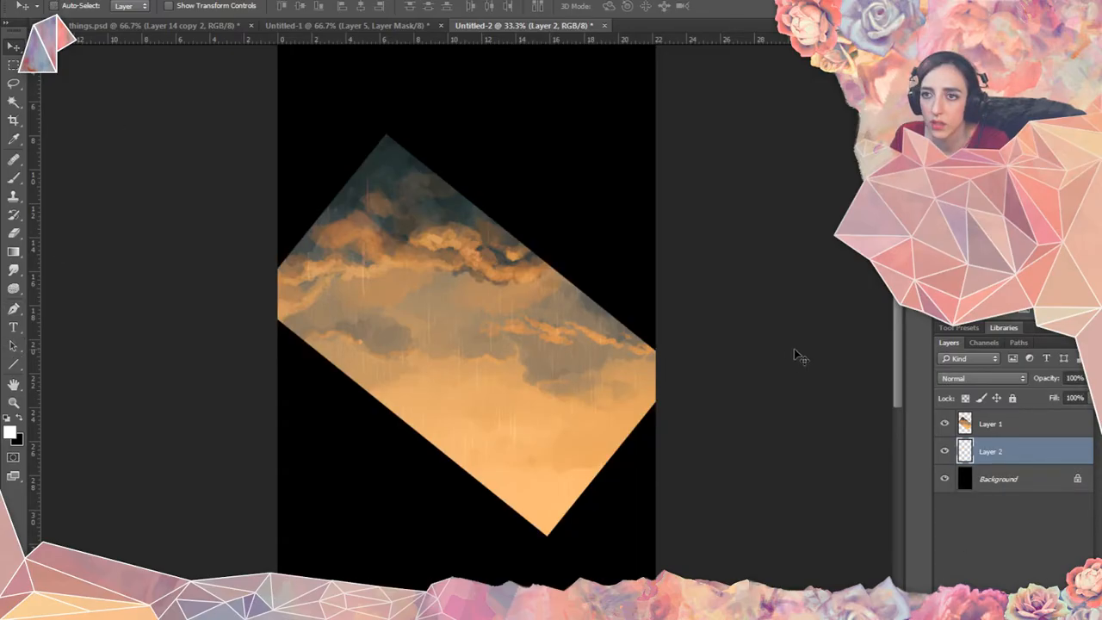
pyautogui.click(943, 424)
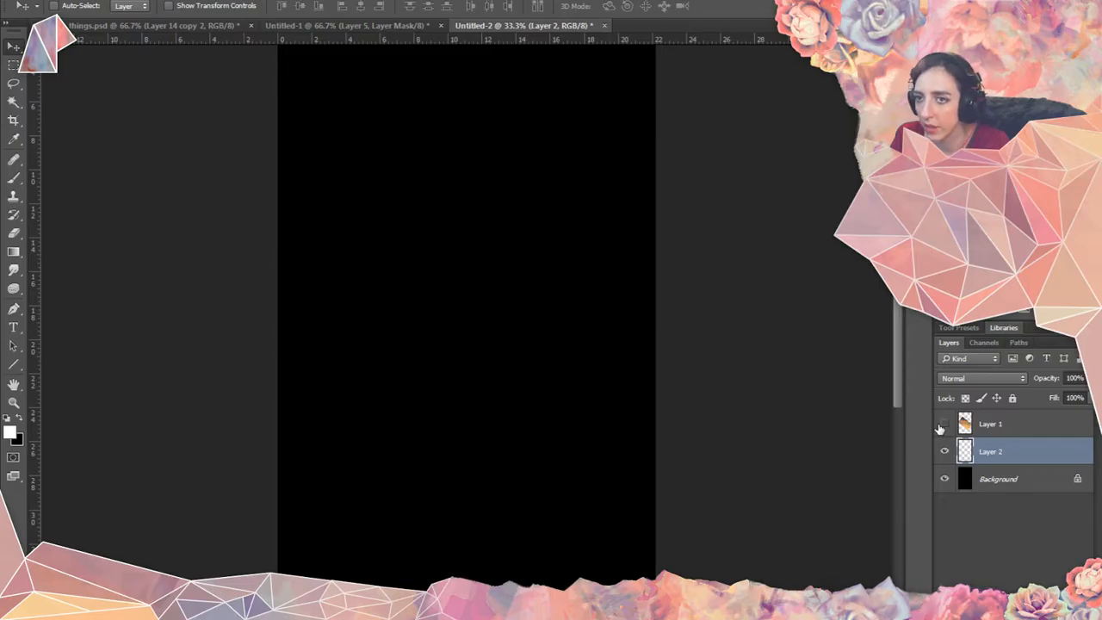
pyautogui.hotkey('ctrl', '-')
pyautogui.hotkey('ctrl', '+')
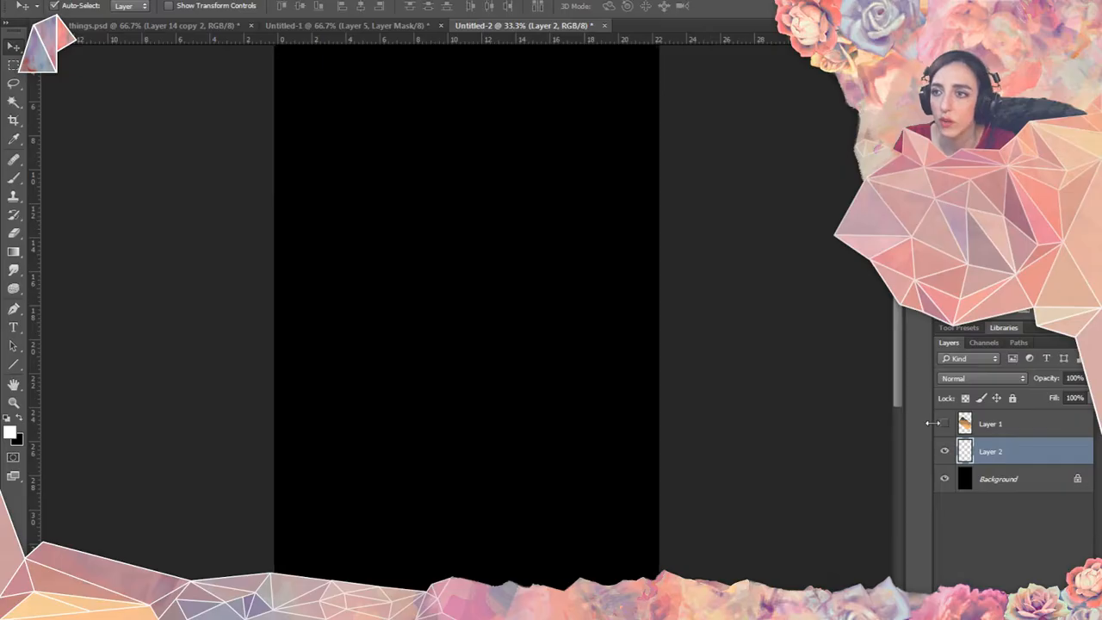
pyautogui.hotkey('ctrl', '+')
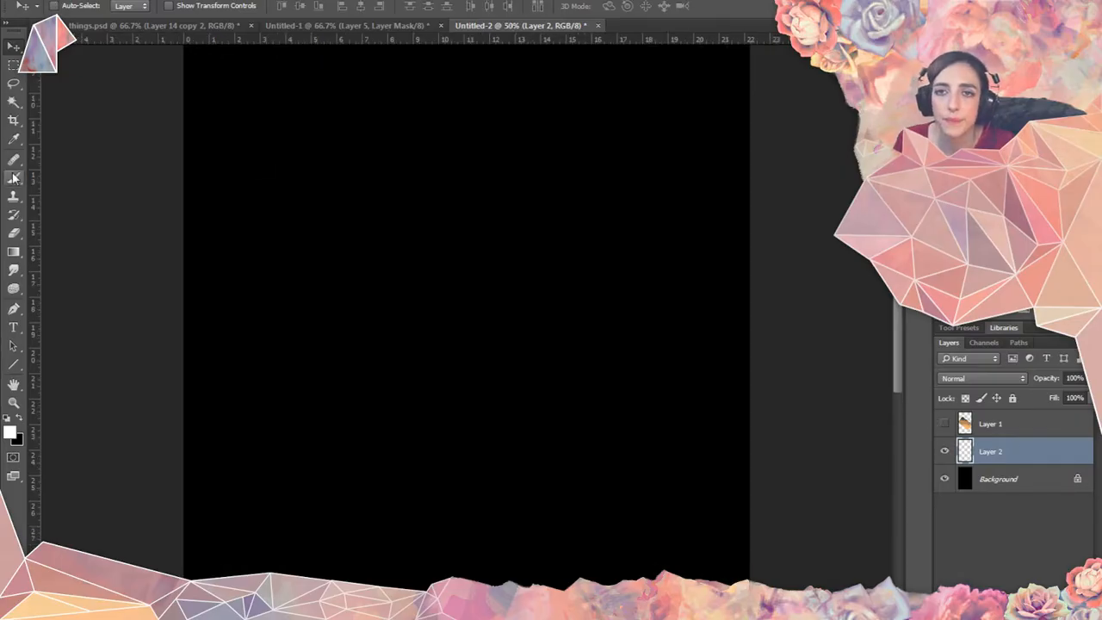
# Show Layer 1 again and test the rain brush at size 400 on the black area of Layer 2, undoing the stroke.
pyautogui.click(13, 178)
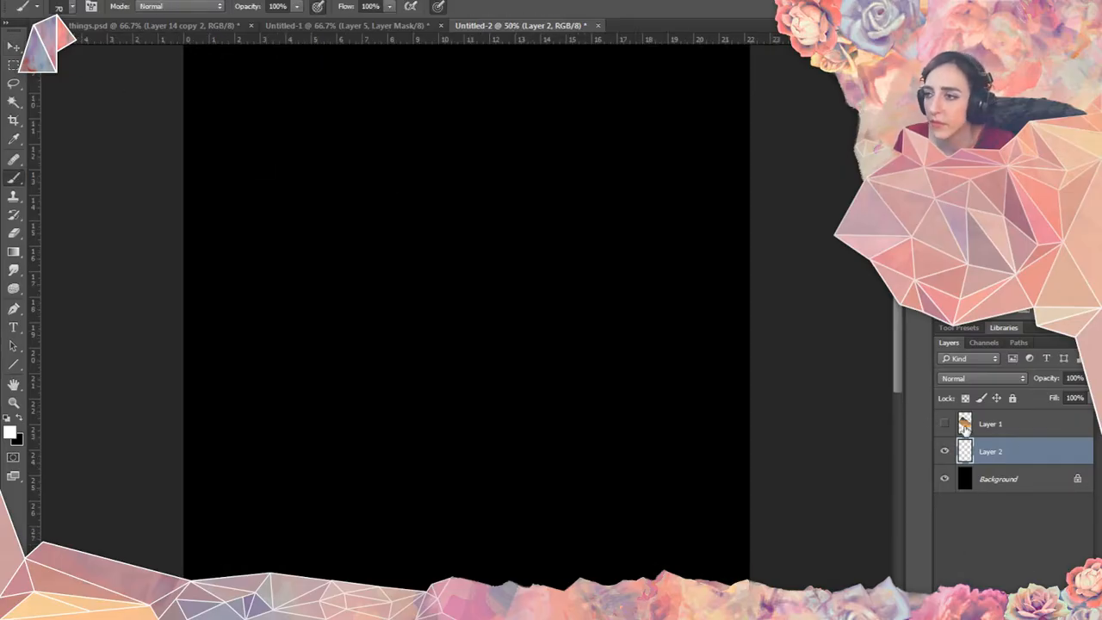
pyautogui.click(944, 423)
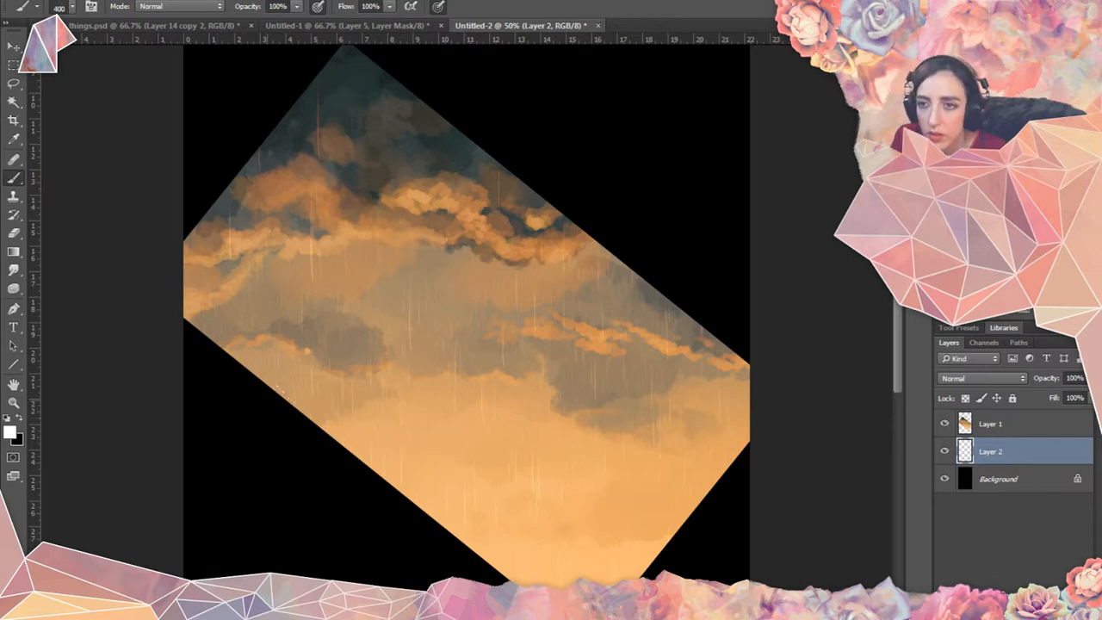
pyautogui.moveTo(272, 480)
pyautogui.mouseDown()
pyautogui.moveTo(273, 497)
pyautogui.moveTo(288, 435)
pyautogui.mouseUp()
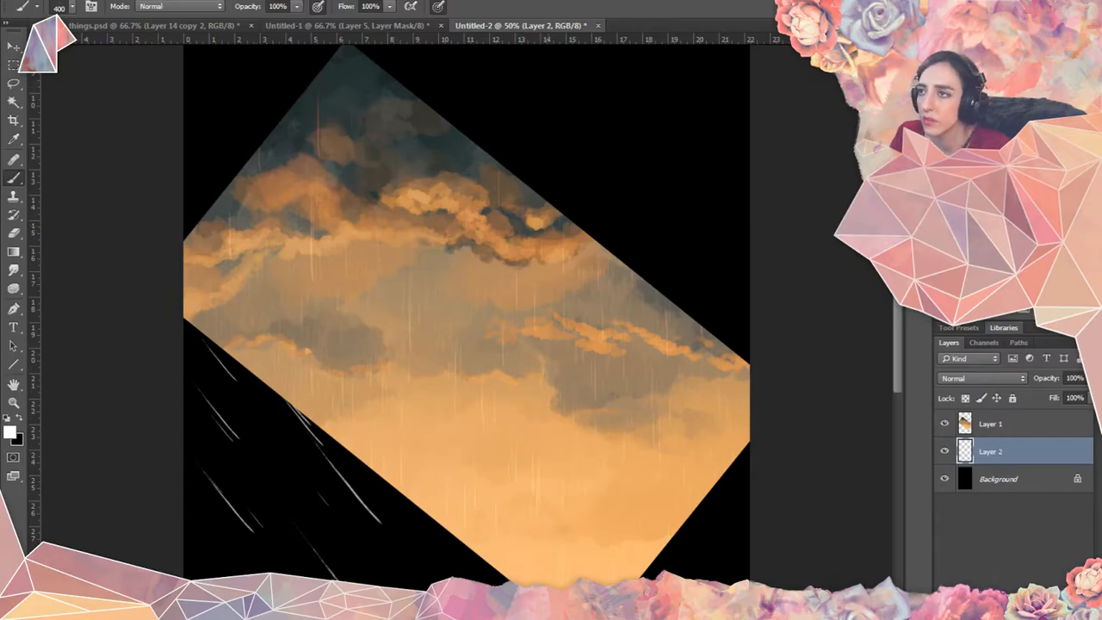
pyautogui.hotkey('ctrl', 'z')
# Save the current rain brush as a new brush preset under the suggested name.
pyautogui.press('F5')
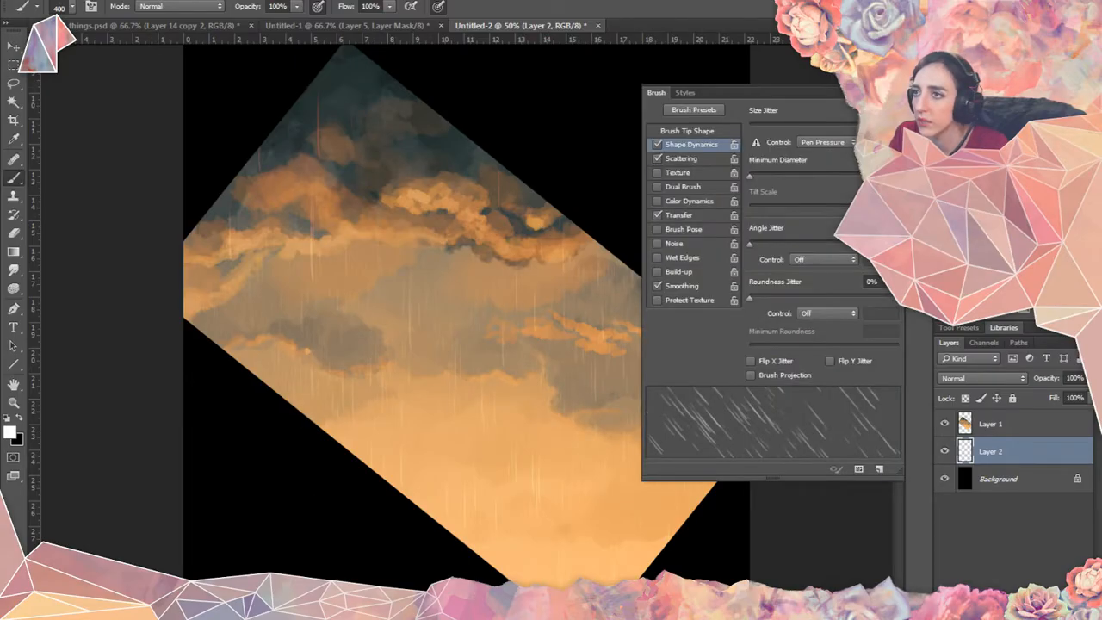
pyautogui.click(693, 132)
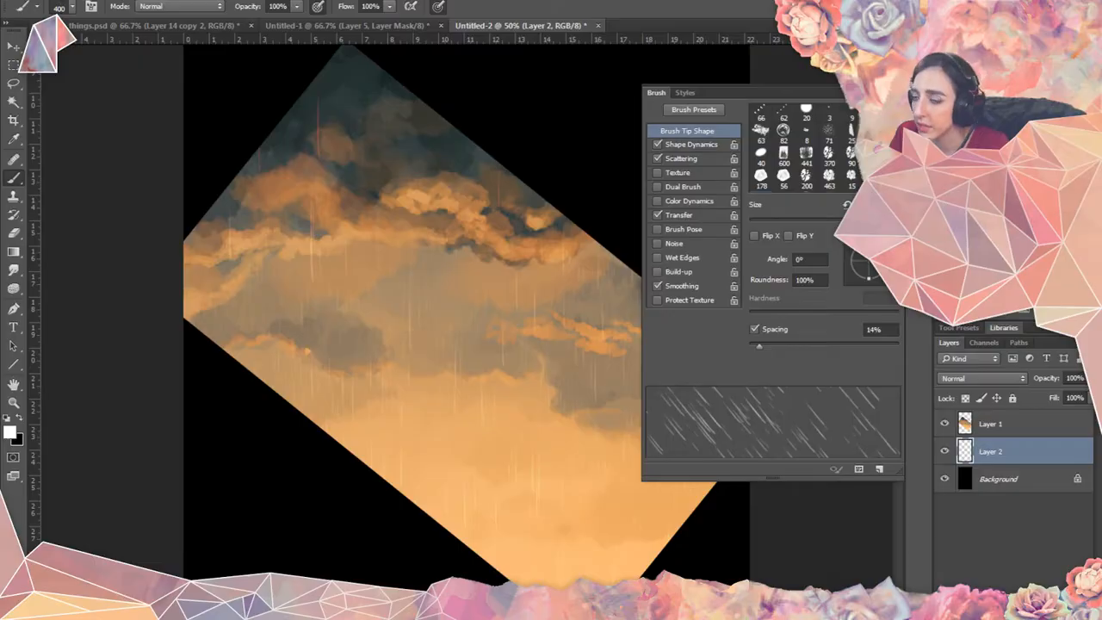
pyautogui.click(878, 468)
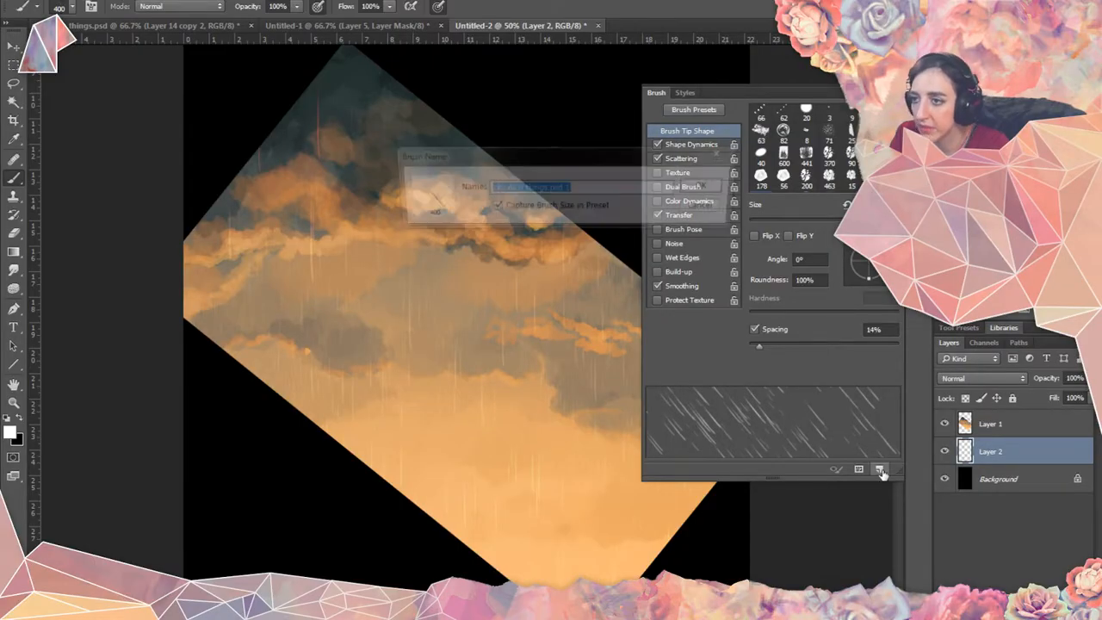
pyautogui.click(707, 186)
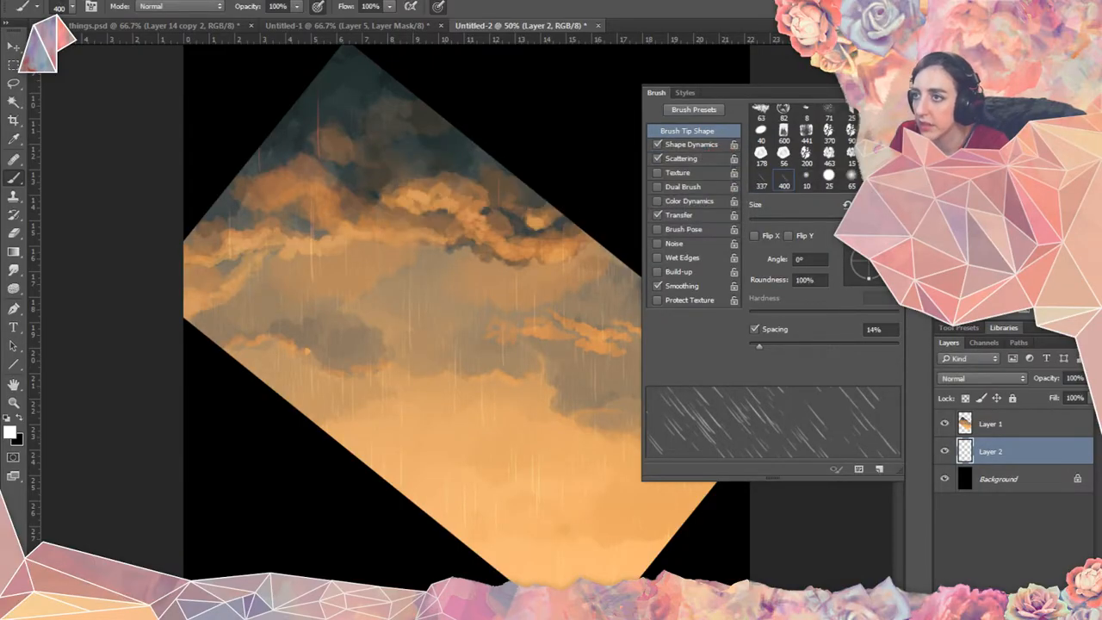
# Set the rain brush tip's angle to -39° so that its streaks run vertically.
pyautogui.moveTo(885, 263)
pyautogui.mouseDown()
pyautogui.moveTo(888, 278)
pyautogui.moveTo(873, 283)
pyautogui.moveTo(890, 283)
pyautogui.mouseUp()
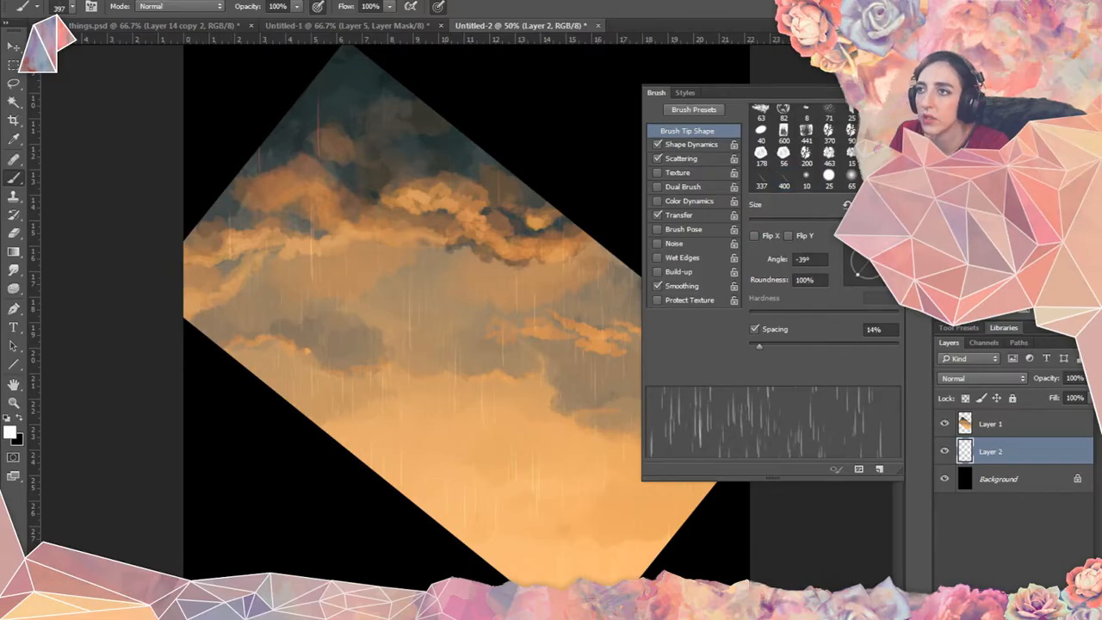
pyautogui.press('F5')
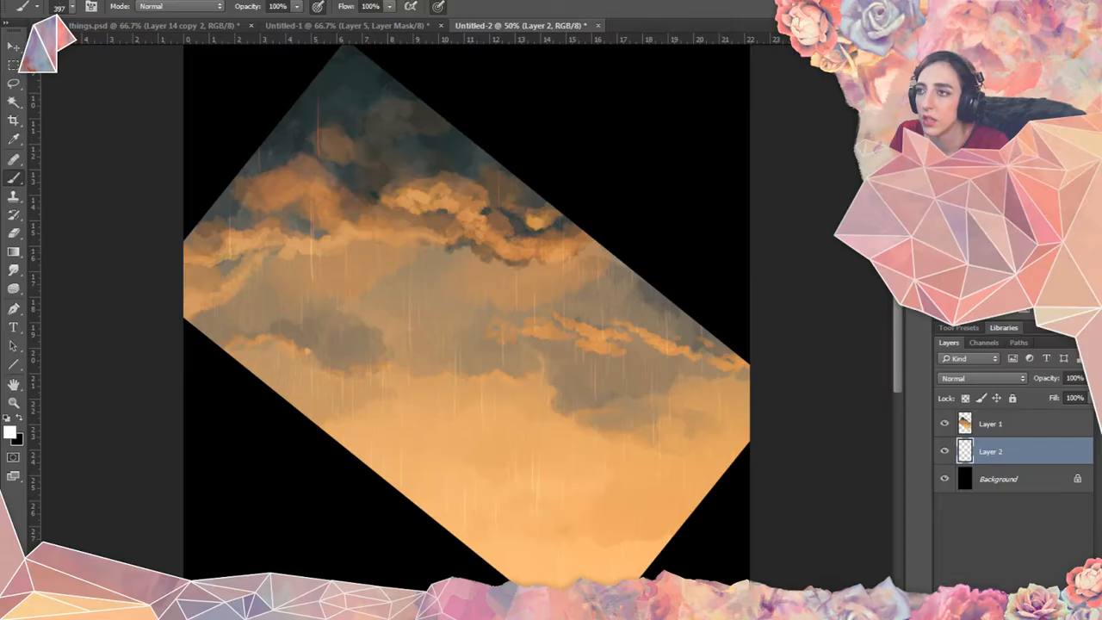
pyautogui.press('F5')
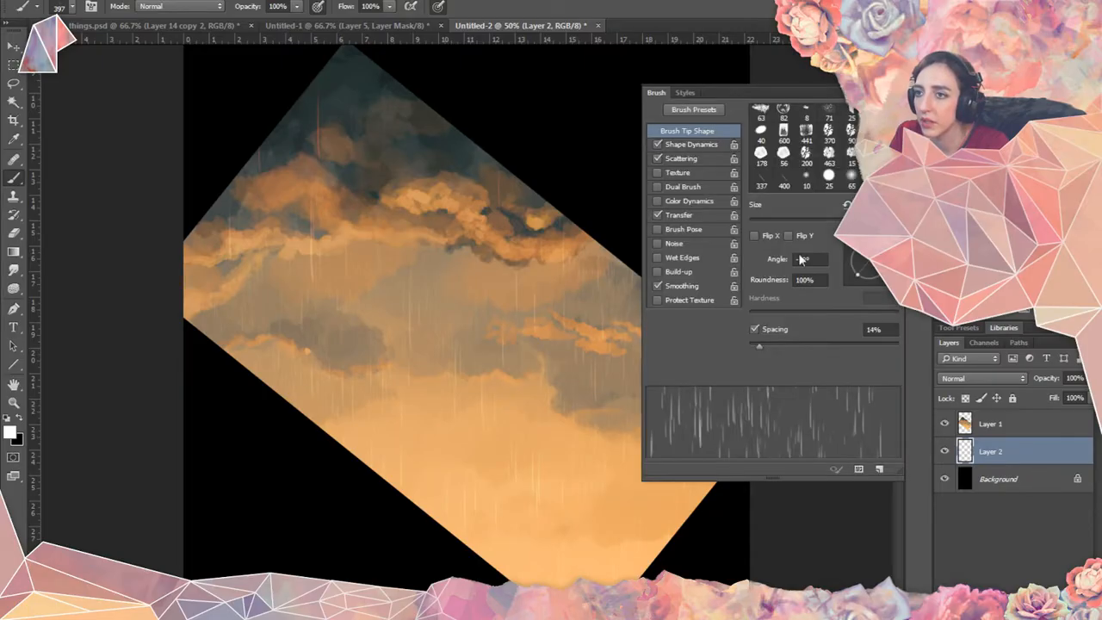
# Set the rain brush's spacing to 32% and lower its scattering count to the minimum.
pyautogui.moveTo(776, 343); pyautogui.dragTo(772, 344)
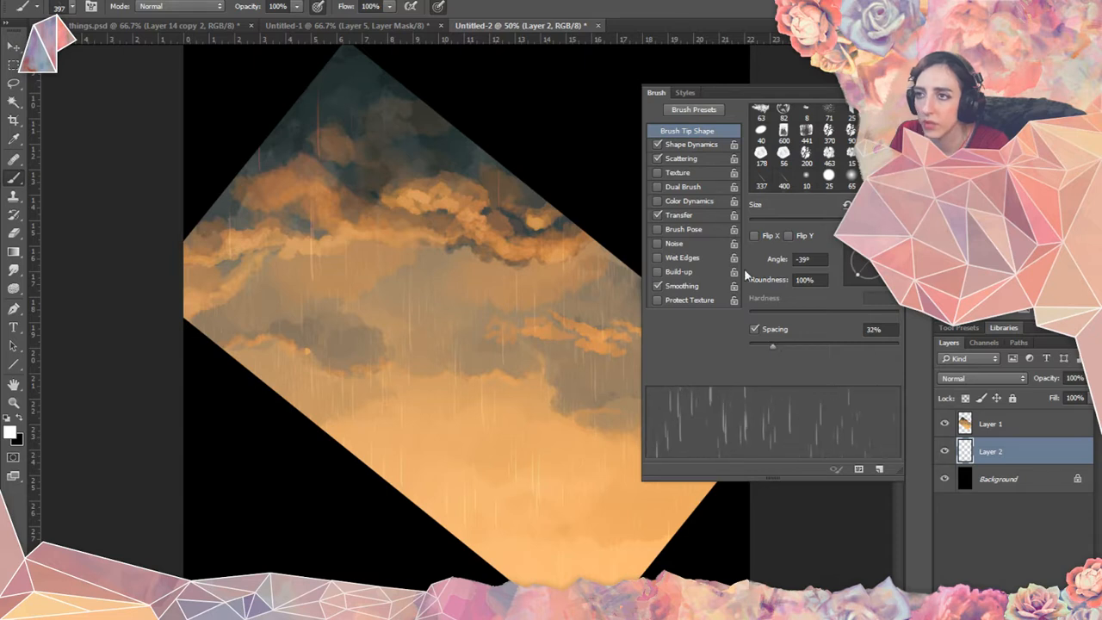
pyautogui.click(703, 157)
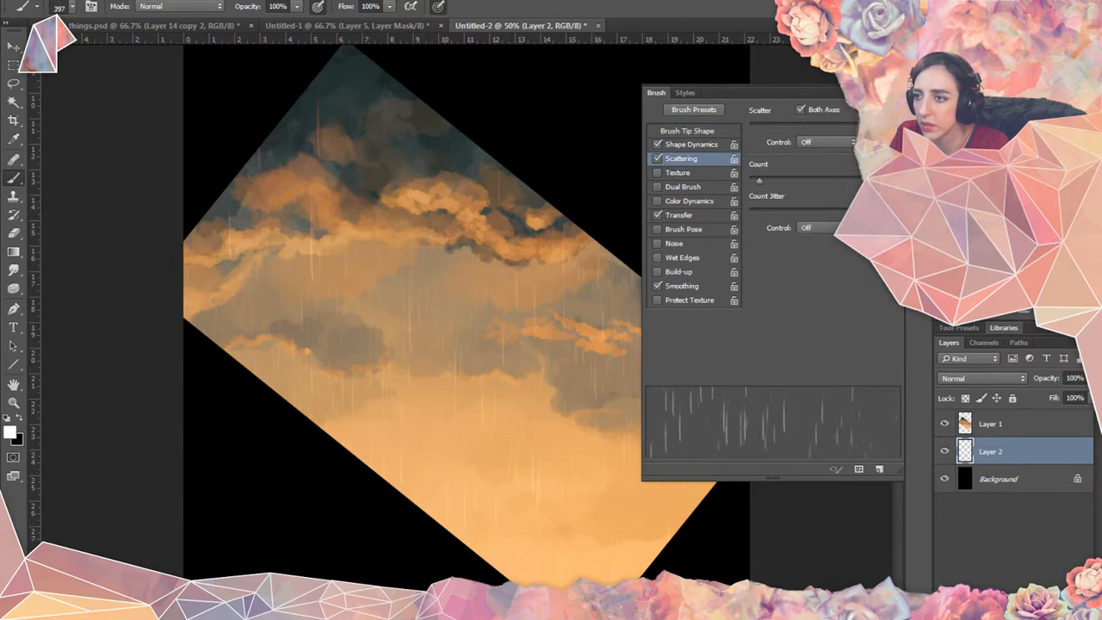
pyautogui.moveTo(761, 178); pyautogui.dragTo(758, 178)
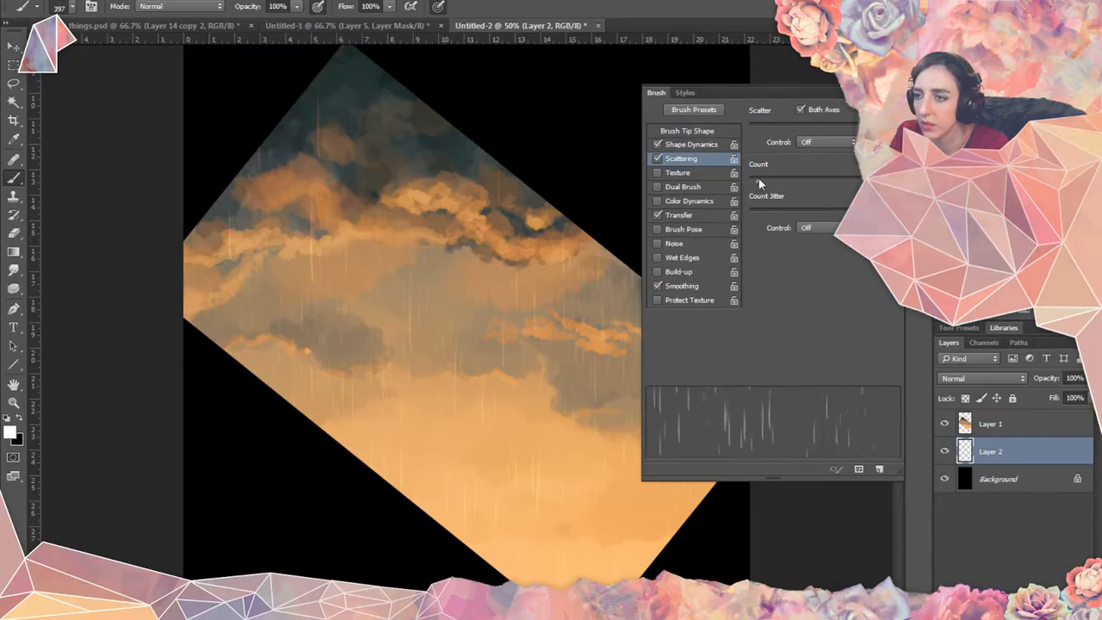
pyautogui.press('F5')
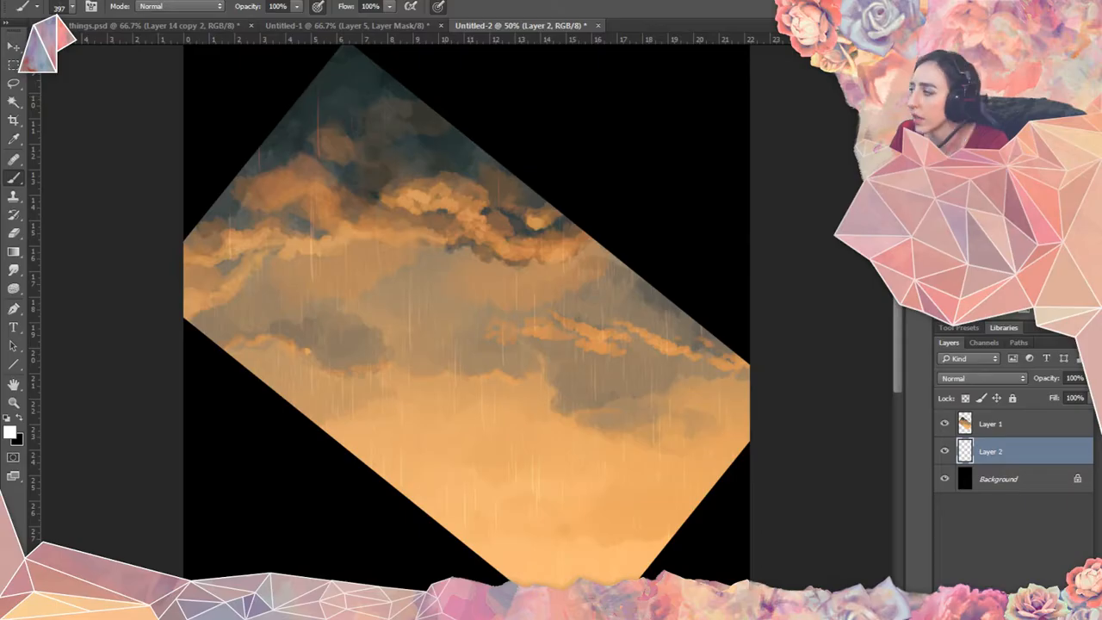
# Hide Layer 1, cover all of Layer 2 with vertical rain streaks at size 397, and reduce the brush size to 175.
pyautogui.hotkey('ctrl', '-')
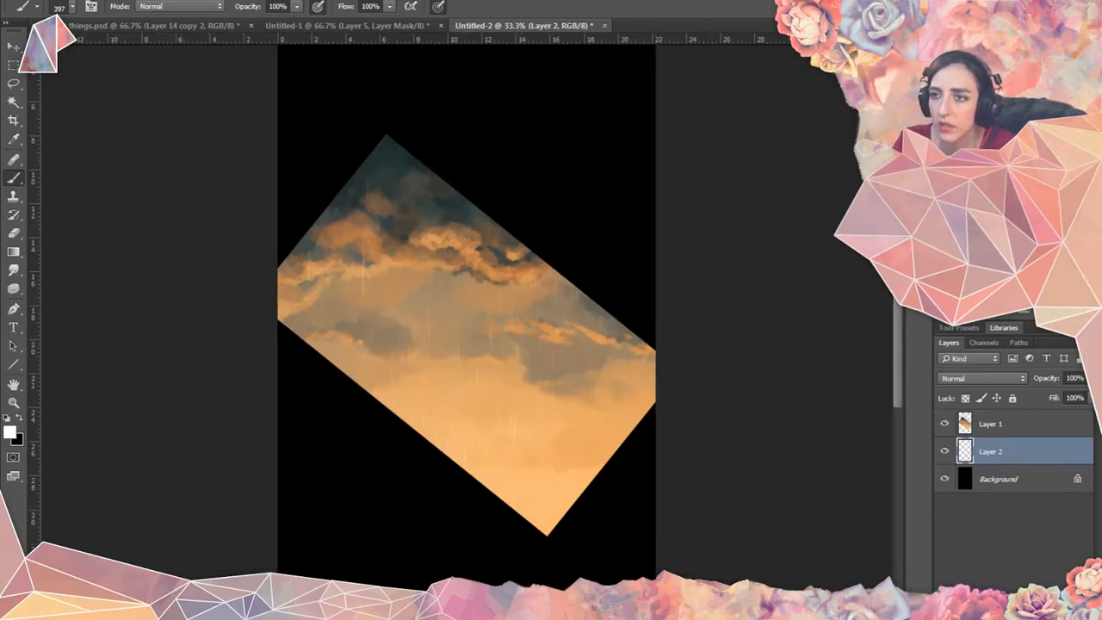
pyautogui.hotkey('ctrl', '-')
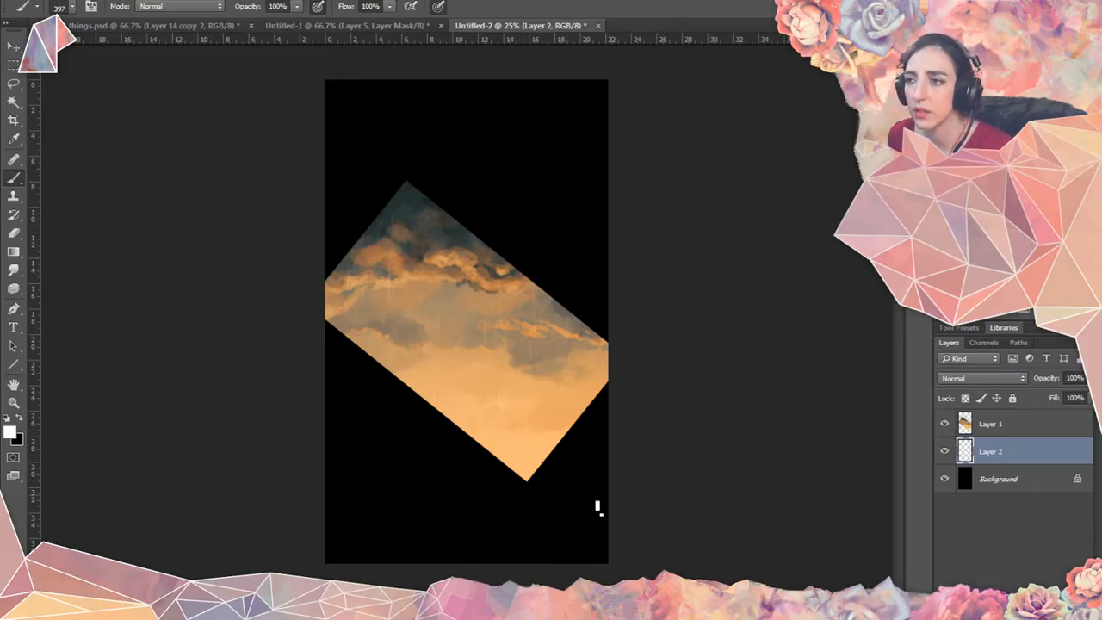
pyautogui.click(944, 423)
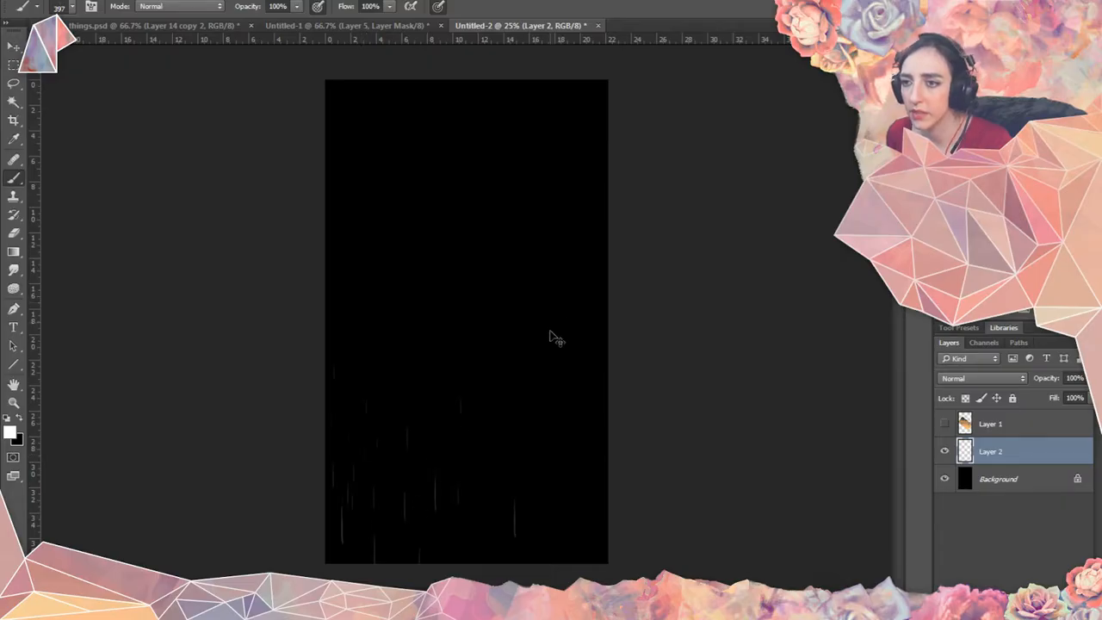
pyautogui.moveTo(557, 356); pyautogui.dragTo(547, 466)
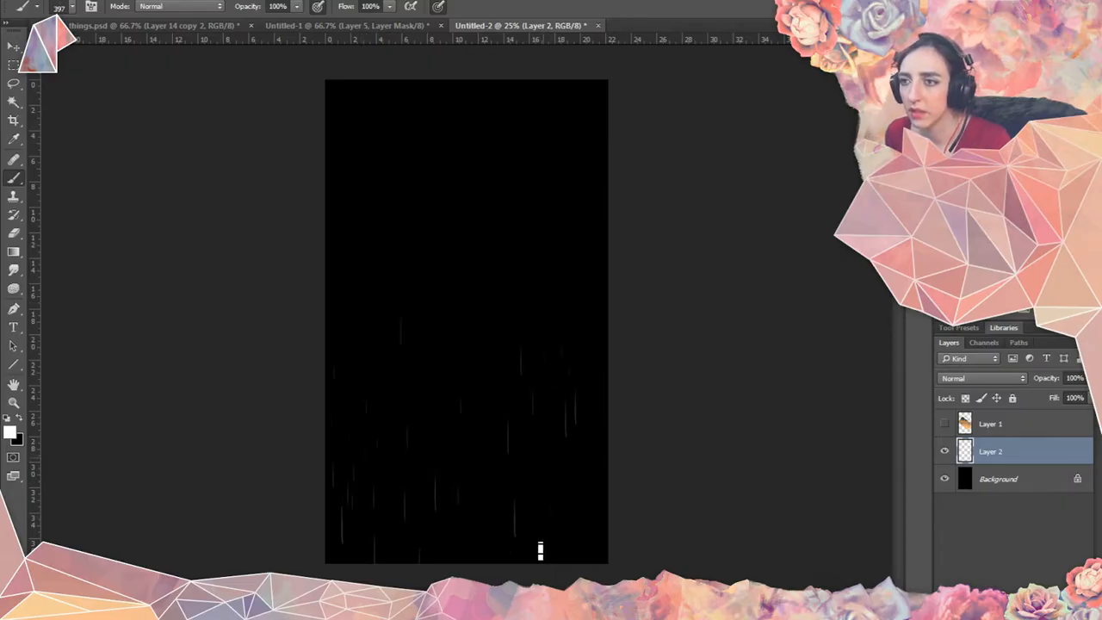
pyautogui.moveTo(560, 511); pyautogui.dragTo(568, 527)
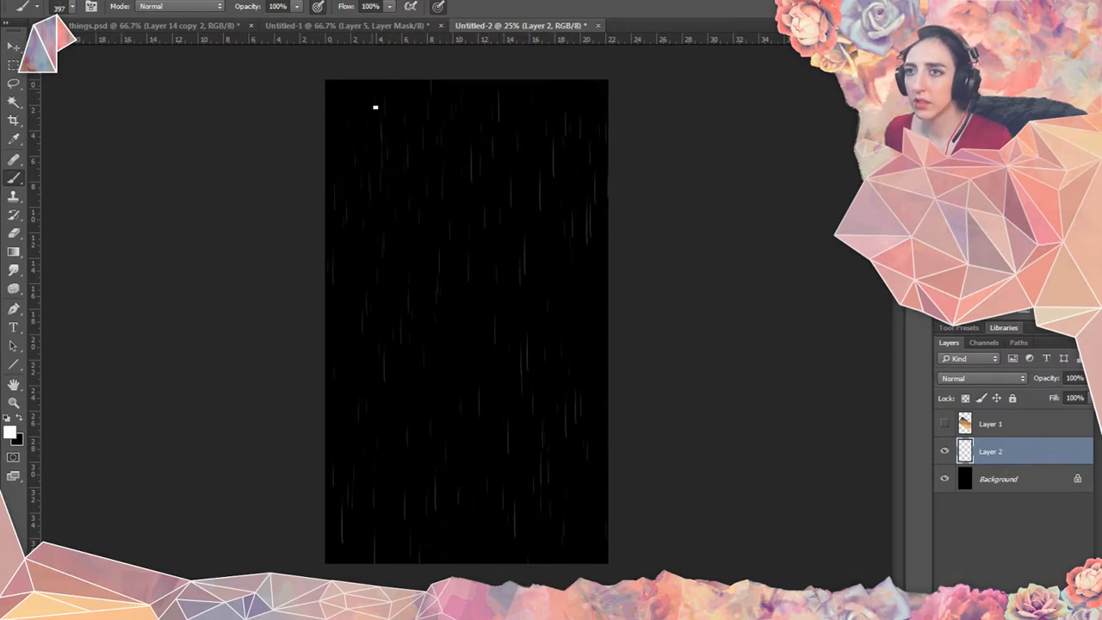
pyautogui.moveTo(375, 107); pyautogui.dragTo(371, 225)
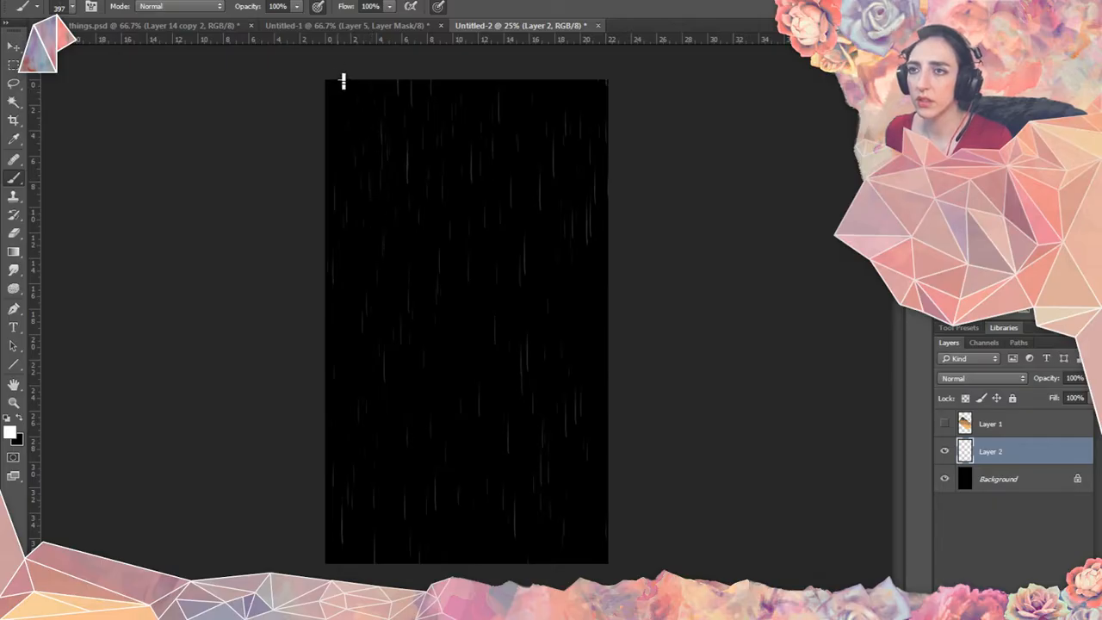
pyautogui.moveTo(341, 81); pyautogui.dragTo(347, 106)
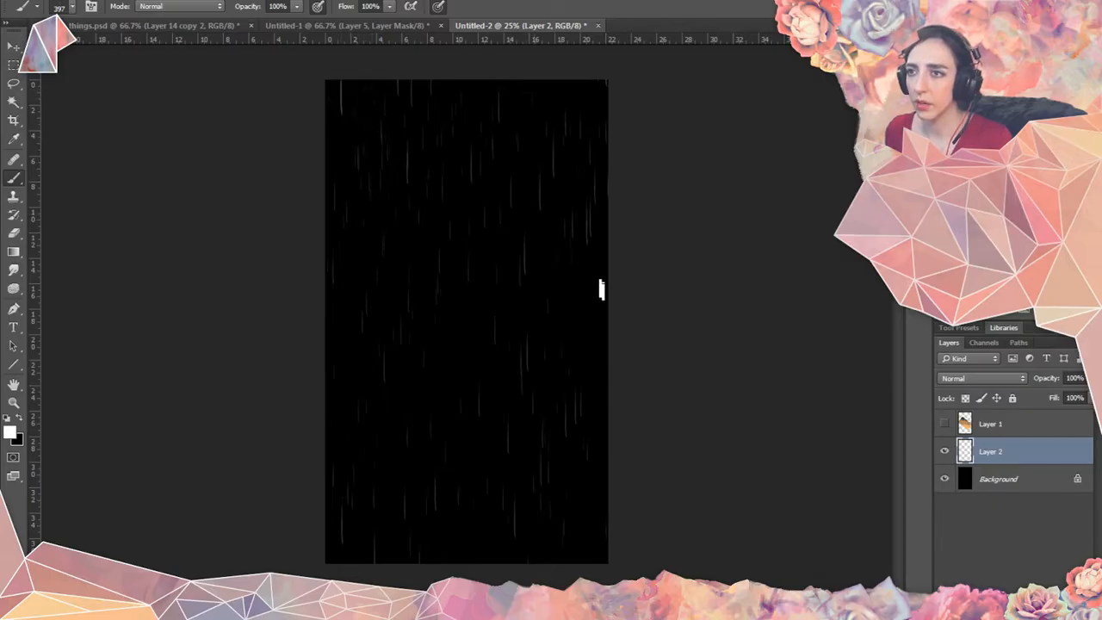
pyautogui.press('[')
pyautogui.press('[')
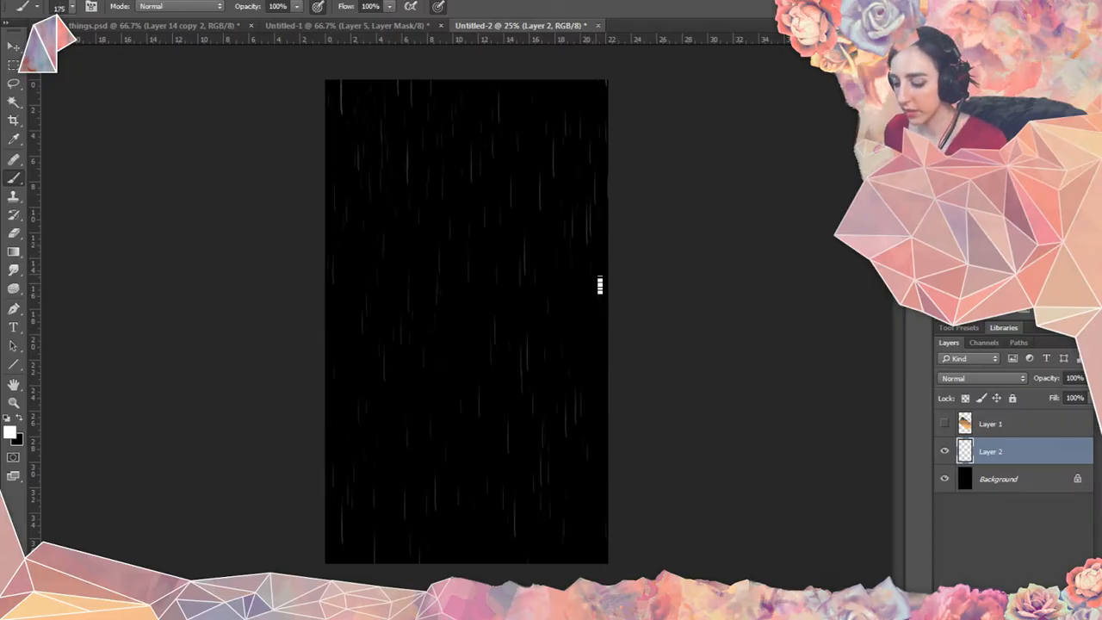
# Show Layer 1 and try moving the Layer 2 rain down behind the painting and back up to preview the falling motion.
pyautogui.click(944, 423)
pyautogui.click(962, 426)
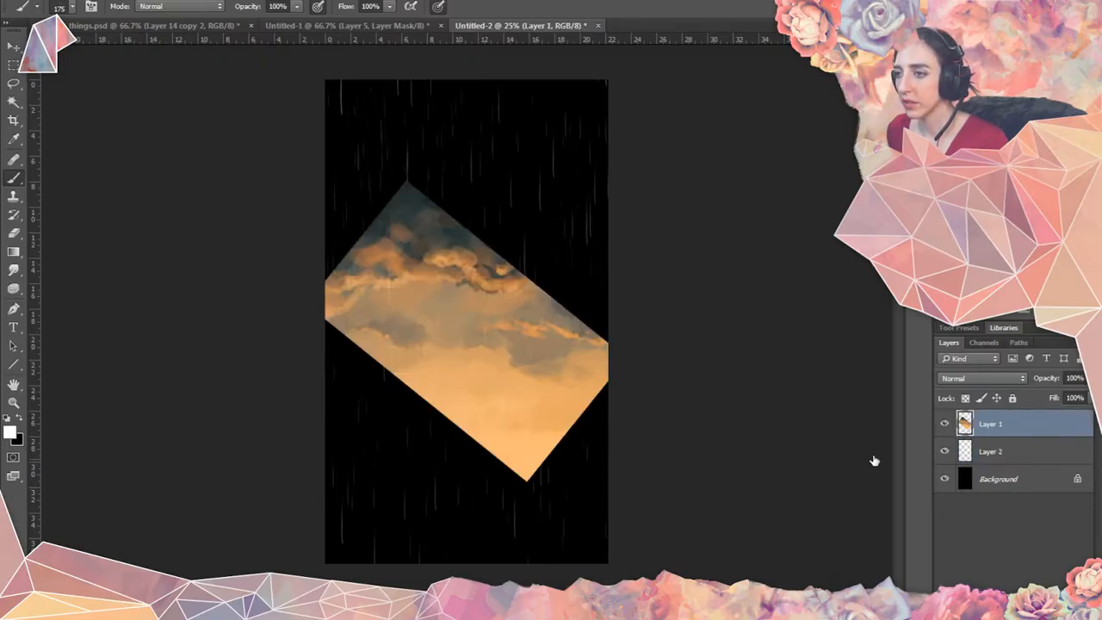
pyautogui.hotkey('alt', '[')
pyautogui.click(13, 45)
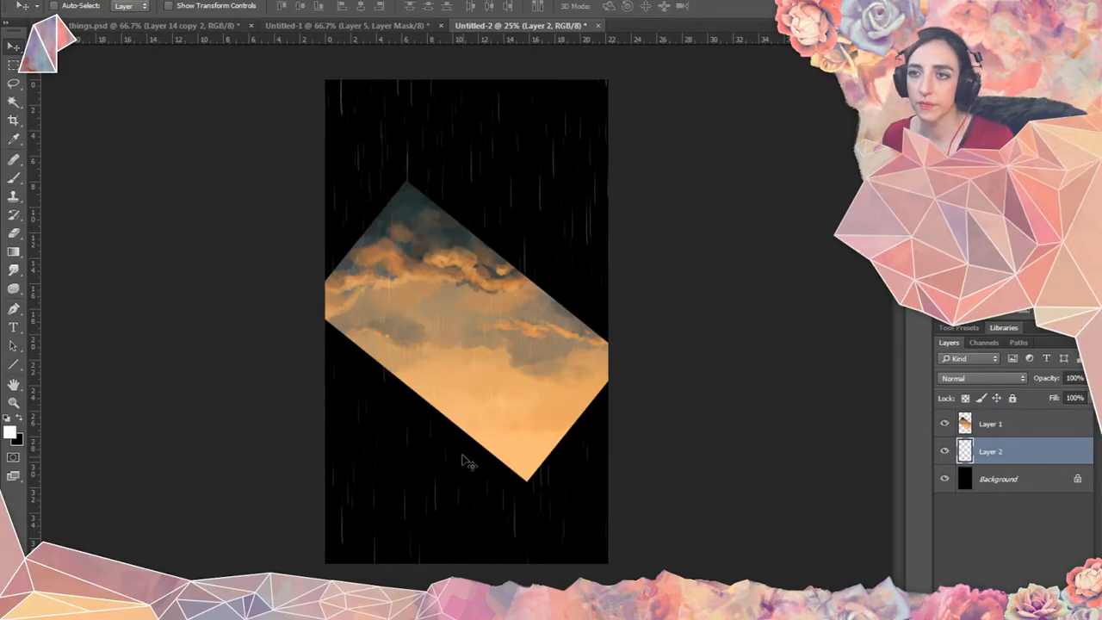
pyautogui.moveTo(465, 496)
pyautogui.mouseDown()
pyautogui.moveTo(472, 242)
pyautogui.moveTo(460, 144)
pyautogui.moveTo(469, 206)
pyautogui.moveTo(458, 546)
pyautogui.mouseUp()
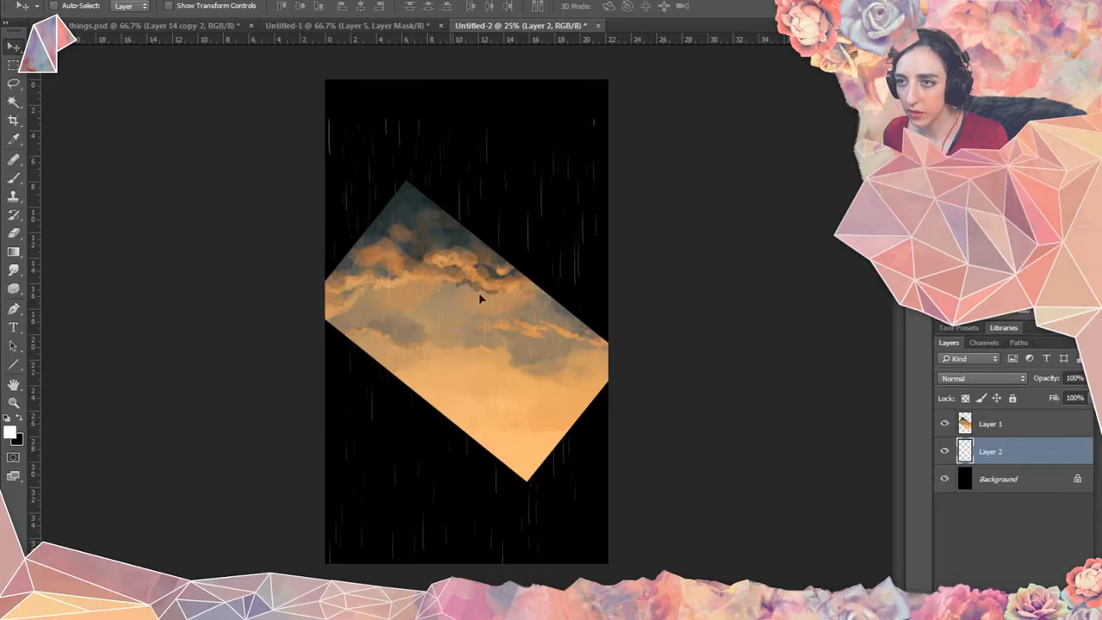
pyautogui.moveTo(480, 298)
pyautogui.mouseDown()
pyautogui.moveTo(480, 264)
pyautogui.moveTo(479, 516)
pyautogui.moveTo(455, 227)
pyautogui.moveTo(457, 165)
pyautogui.moveTo(484, 140)
pyautogui.moveTo(492, 148)
pyautogui.moveTo(471, 180)
pyautogui.moveTo(482, 180)
pyautogui.mouseUp()
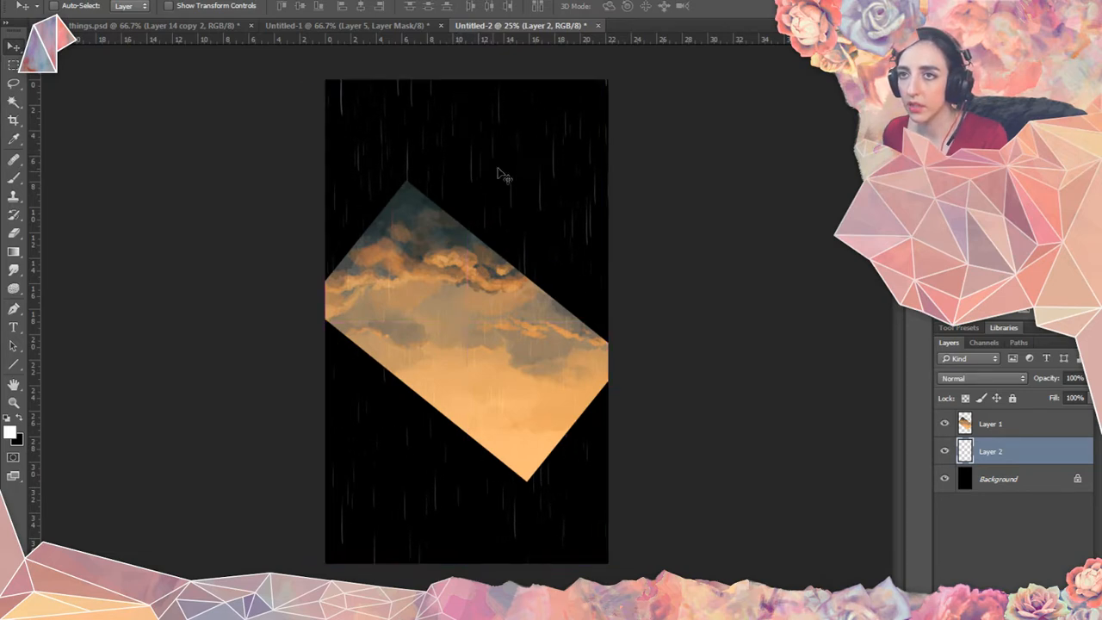
# Hide Layer 1 and place Layer 2 above it in the layer stack.
pyautogui.click(944, 424)
pyautogui.moveTo(971, 451); pyautogui.dragTo(978, 420)
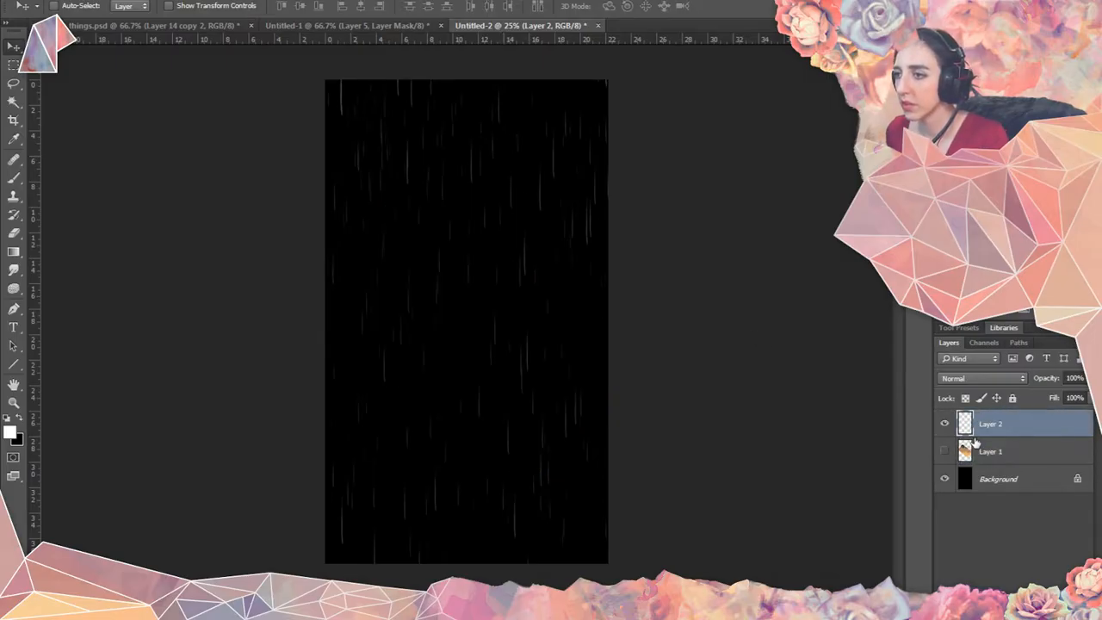
# Reduce the rain brush to size 80 and add smaller streaks between the large ones in the upper part of Layer 2.
pyautogui.hotkey('ctrl', '+')
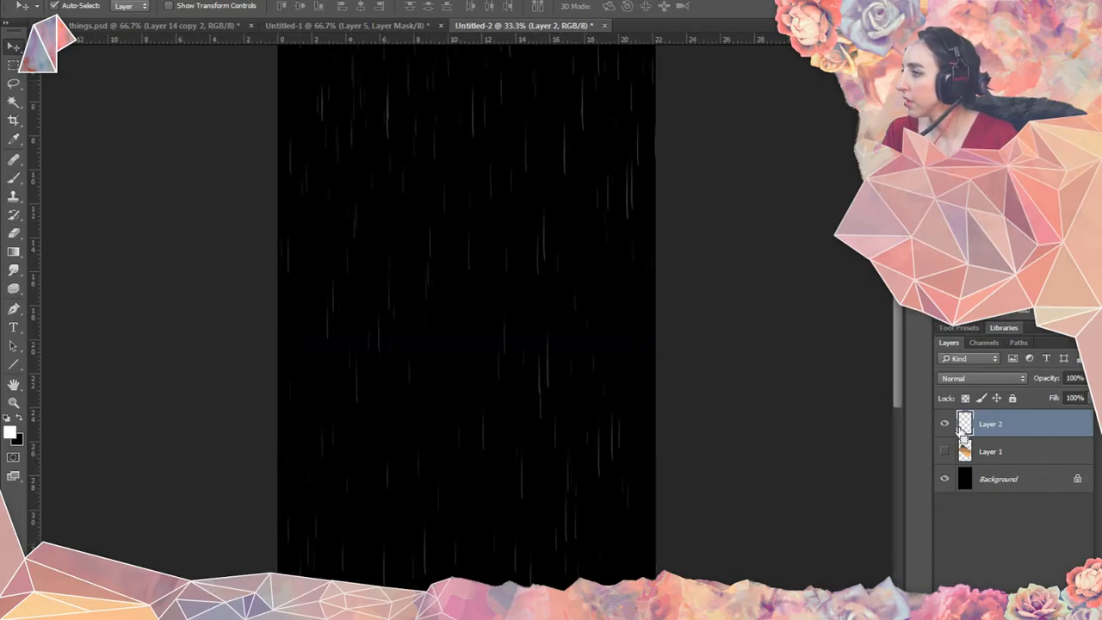
pyautogui.hotkey('ctrl', '+')
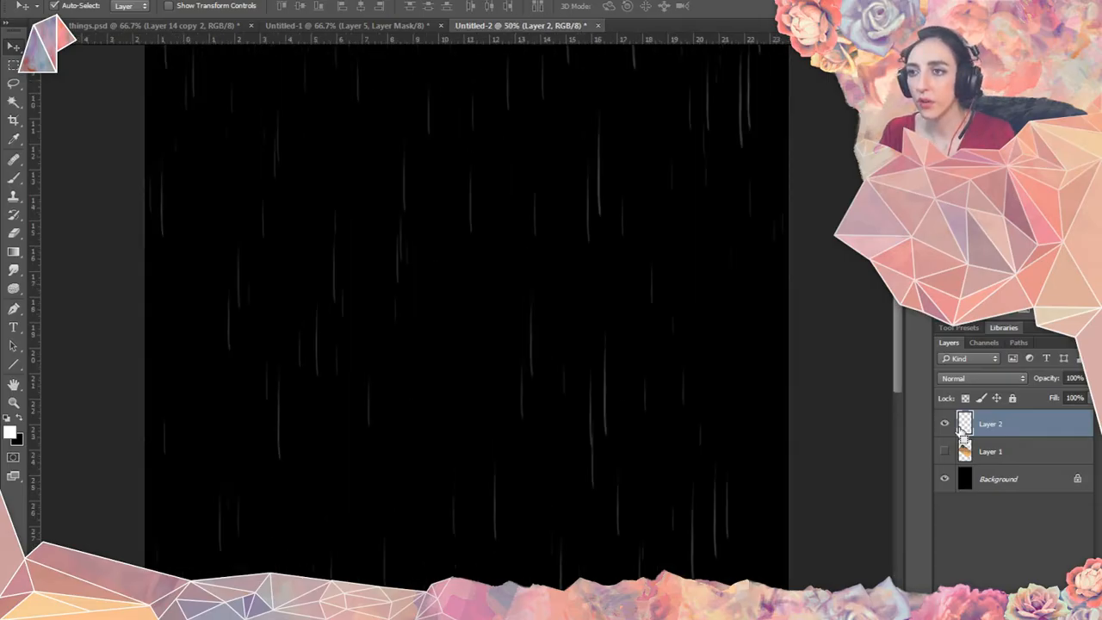
pyautogui.hotkey('ctrl', '+')
pyautogui.click(13, 177)
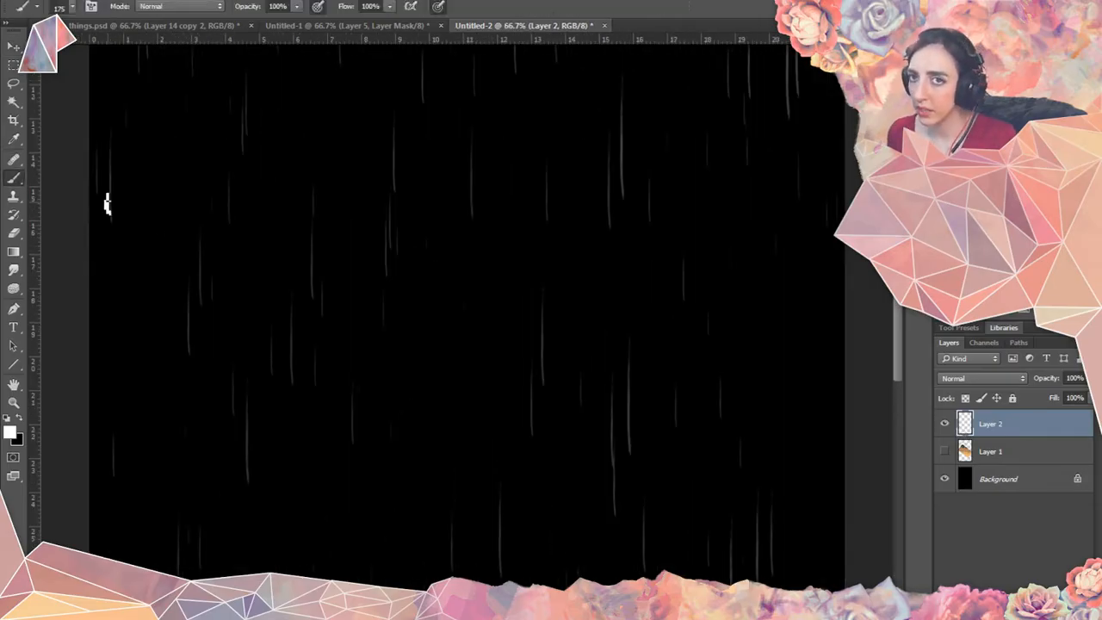
pyautogui.moveTo(286, 165)
pyautogui.mouseDown()
pyautogui.moveTo(305, 428)
pyautogui.moveTo(337, 462)
pyautogui.moveTo(356, 342)
pyautogui.moveTo(351, 302)
pyautogui.moveTo(336, 308)
pyautogui.mouseUp()
pyautogui.press('[')
pyautogui.press('[')
pyautogui.press('[')
pyautogui.press('[')
pyautogui.press('[')
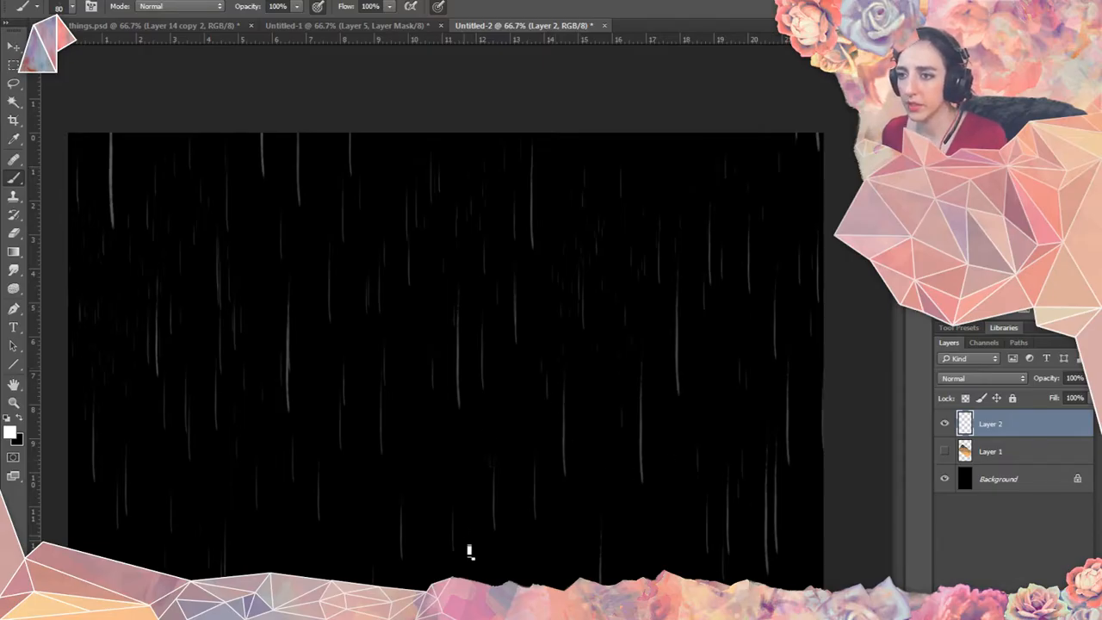
# Add small size 80 rain streaks through the middle and lower parts of Layer 2, down to the canvas's bottom edge.
pyautogui.moveTo(386, 474); pyautogui.dragTo(415, 294)
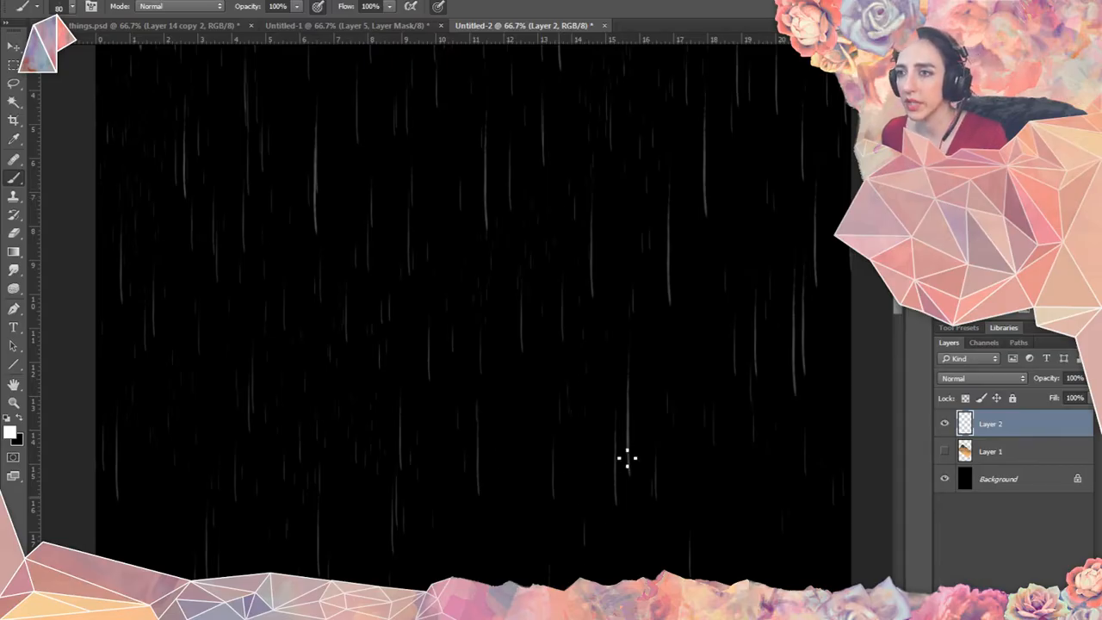
pyautogui.moveTo(604, 478)
pyautogui.mouseDown()
pyautogui.moveTo(550, 328)
pyautogui.moveTo(508, 287)
pyautogui.moveTo(526, 281)
pyautogui.mouseUp()
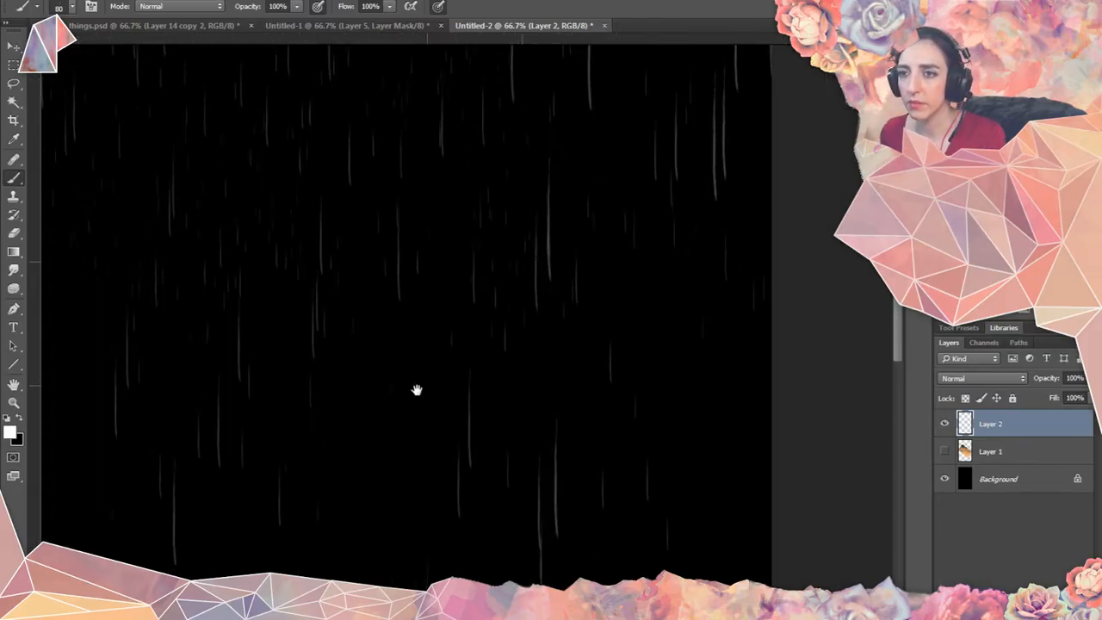
pyautogui.hotkey('ctrl', 'r')
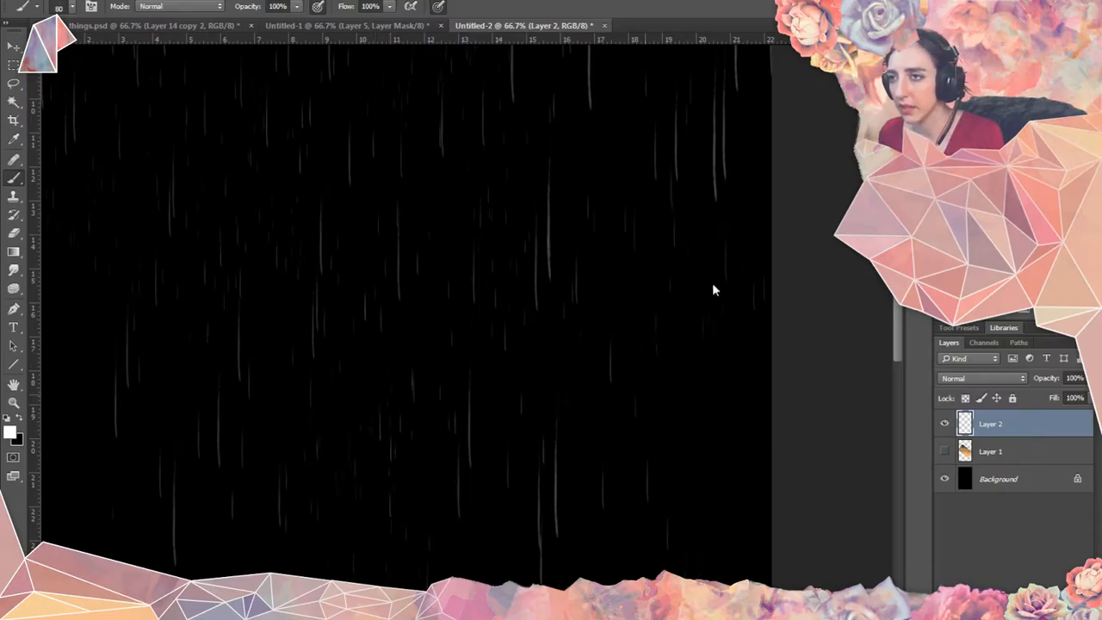
pyautogui.moveTo(442, 436); pyautogui.dragTo(559, 260)
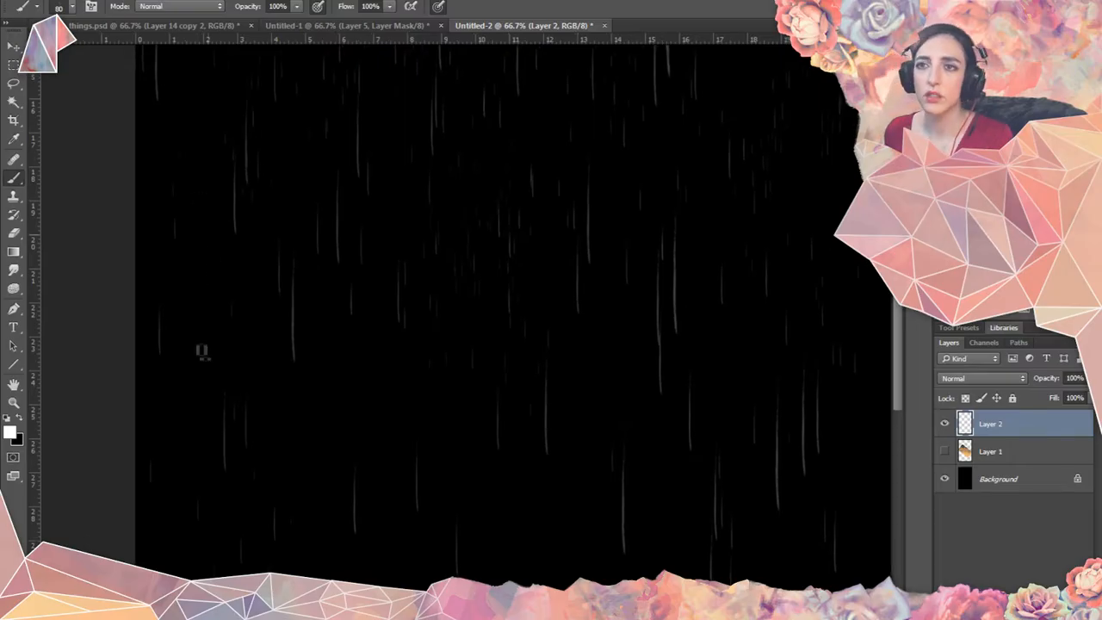
pyautogui.moveTo(362, 461); pyautogui.dragTo(339, 290)
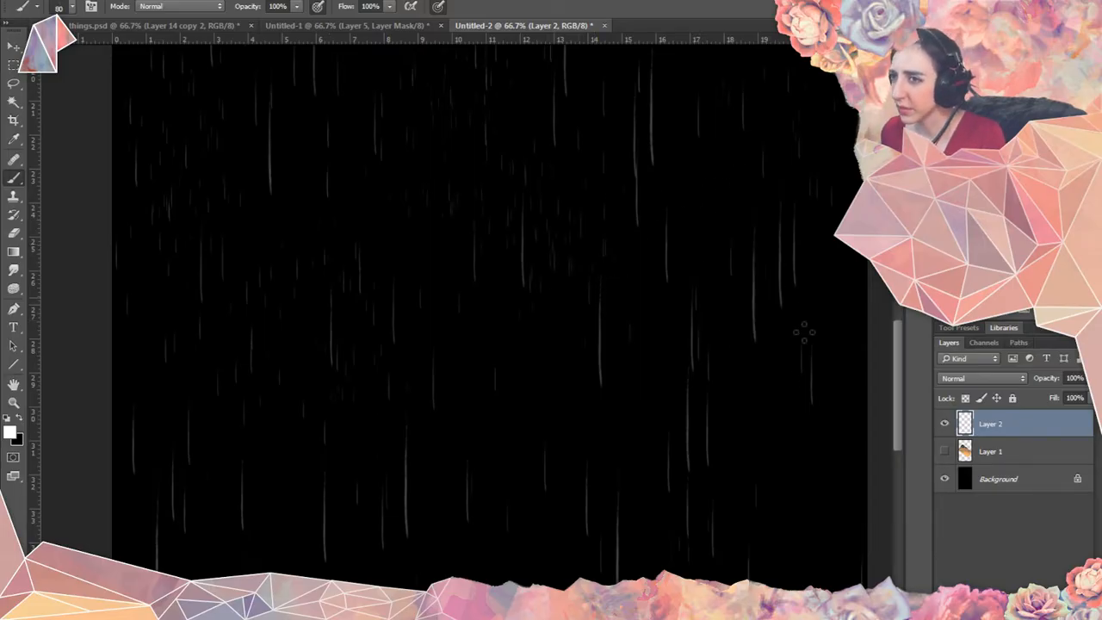
pyautogui.moveTo(632, 462)
pyautogui.mouseDown()
pyautogui.moveTo(517, 295)
pyautogui.moveTo(613, 352)
pyautogui.moveTo(602, 366)
pyautogui.moveTo(559, 360)
pyautogui.mouseUp()
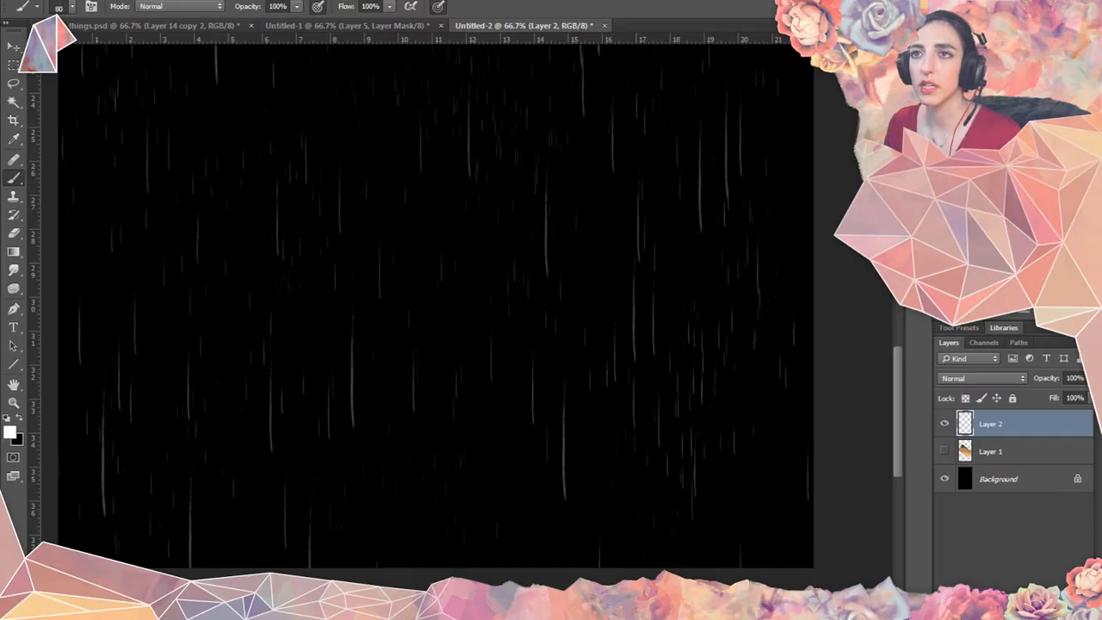
# Check the document's pixel dimensions in Image Size without changing them.
pyautogui.click(247, 1)
pyautogui.click(219, 1)
pyautogui.click(93, 1)
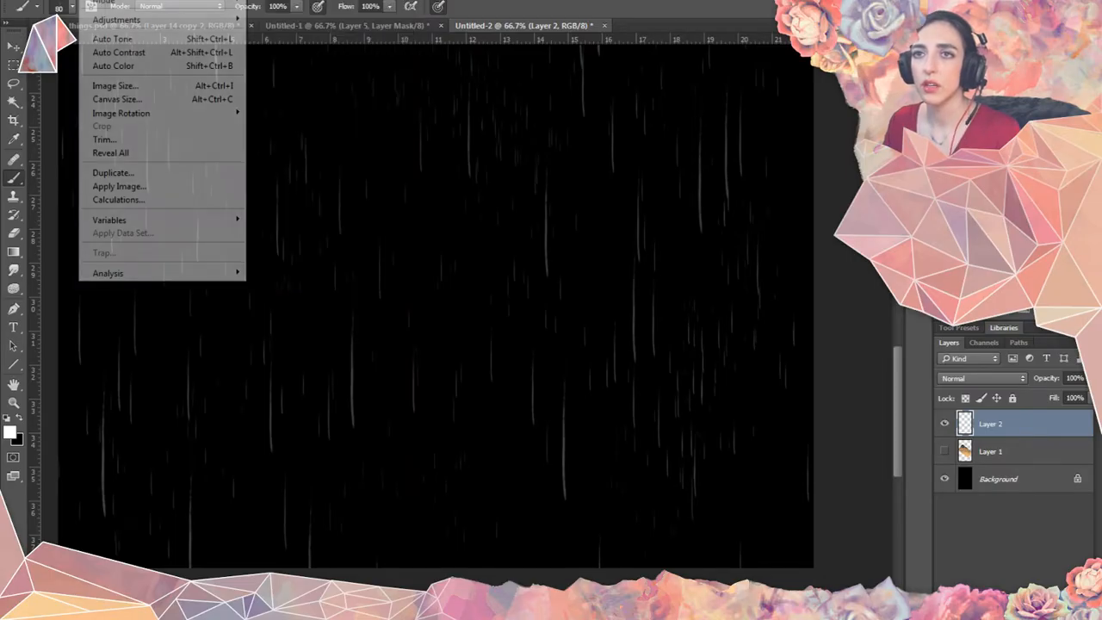
pyautogui.click(112, 86)
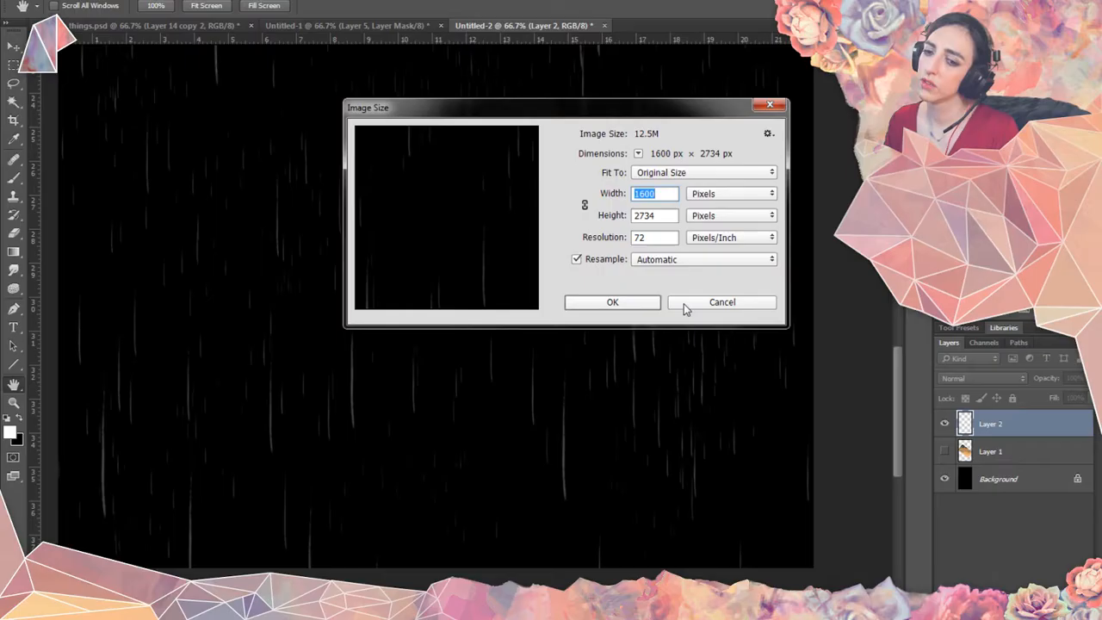
pyautogui.click(721, 302)
# Apply the Offset filter to Layer 2 with Wrap Around, shifting the rain vertically by about half the canvas height.
pyautogui.click(97, 2)
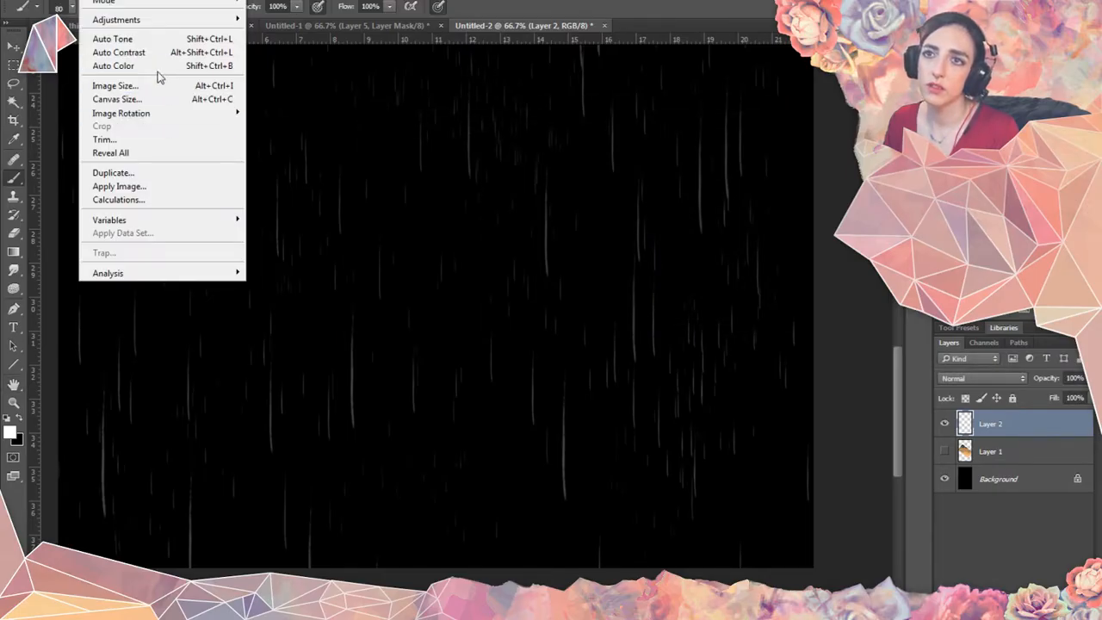
pyautogui.moveTo(229, 1)
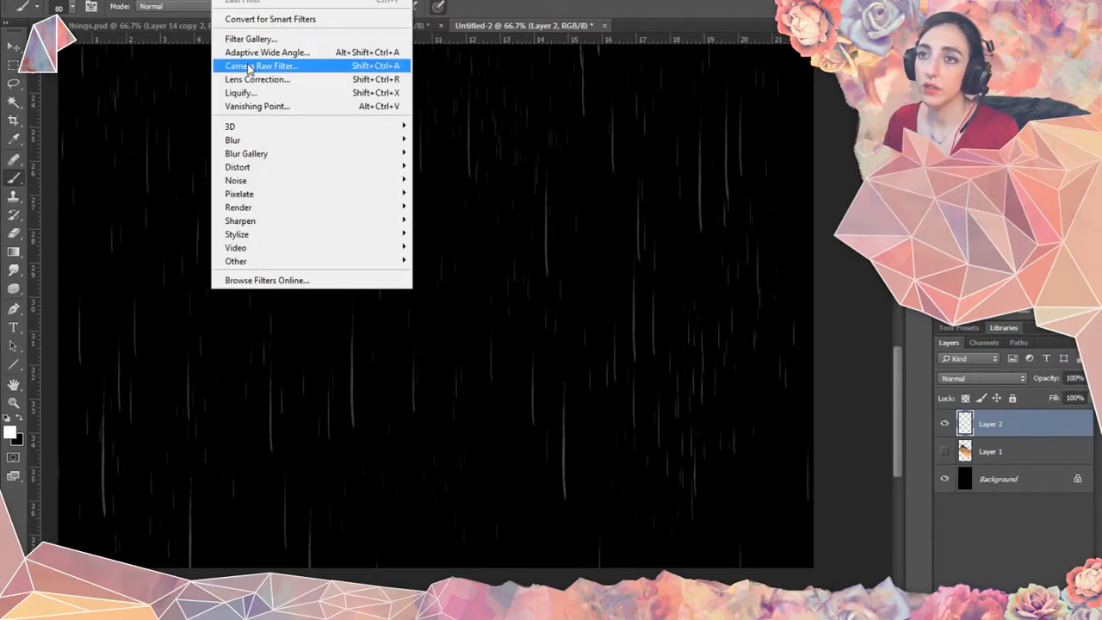
pyautogui.moveTo(295, 263)
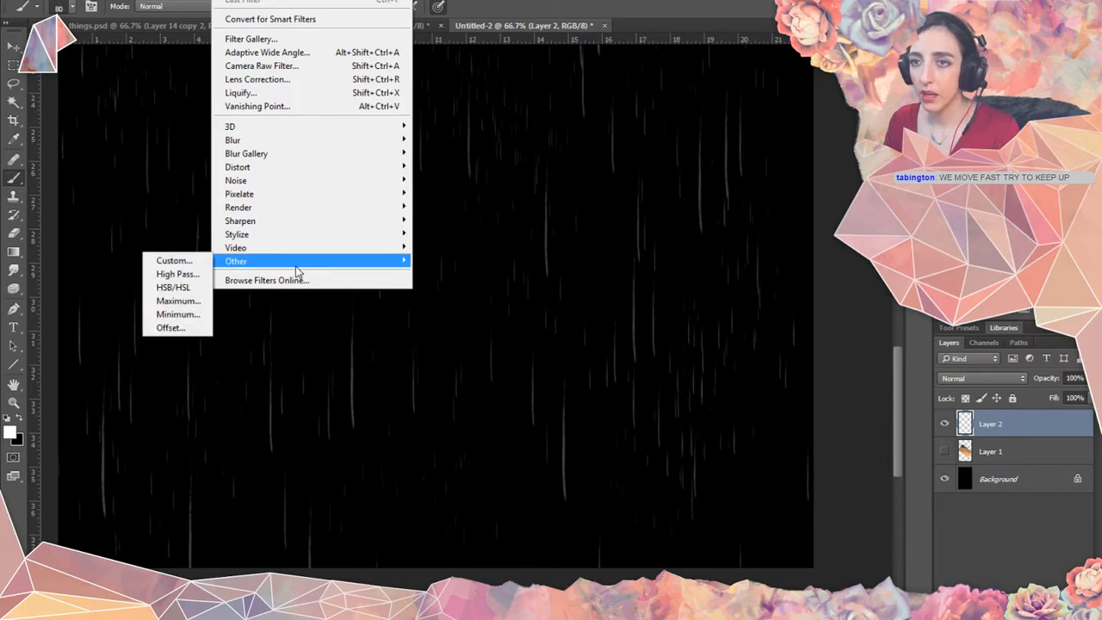
pyautogui.click(174, 329)
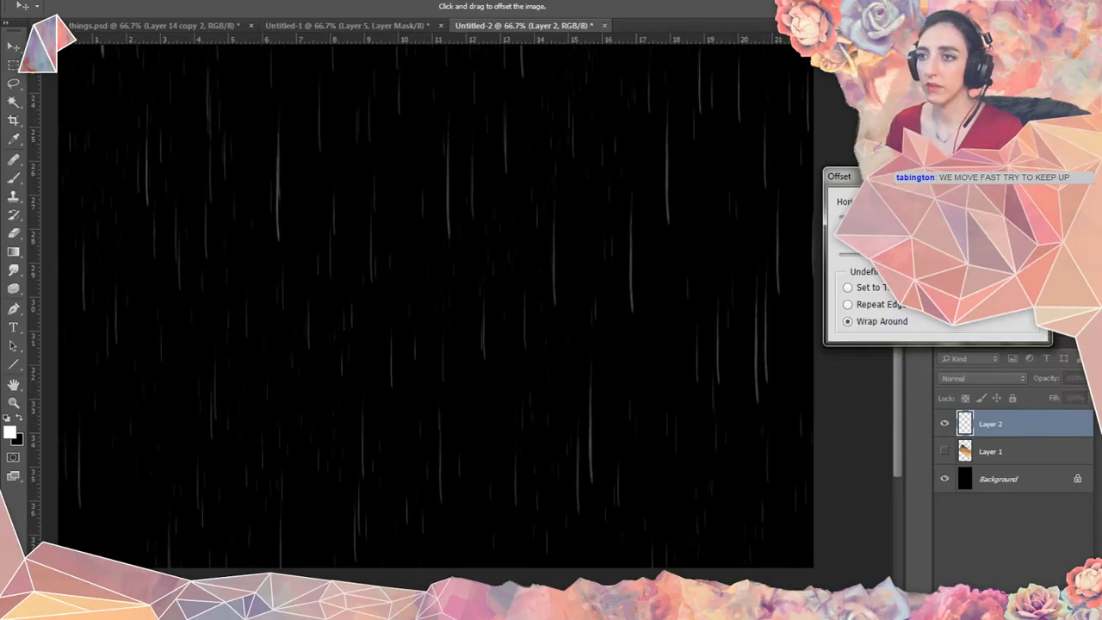
pyautogui.press('Return')
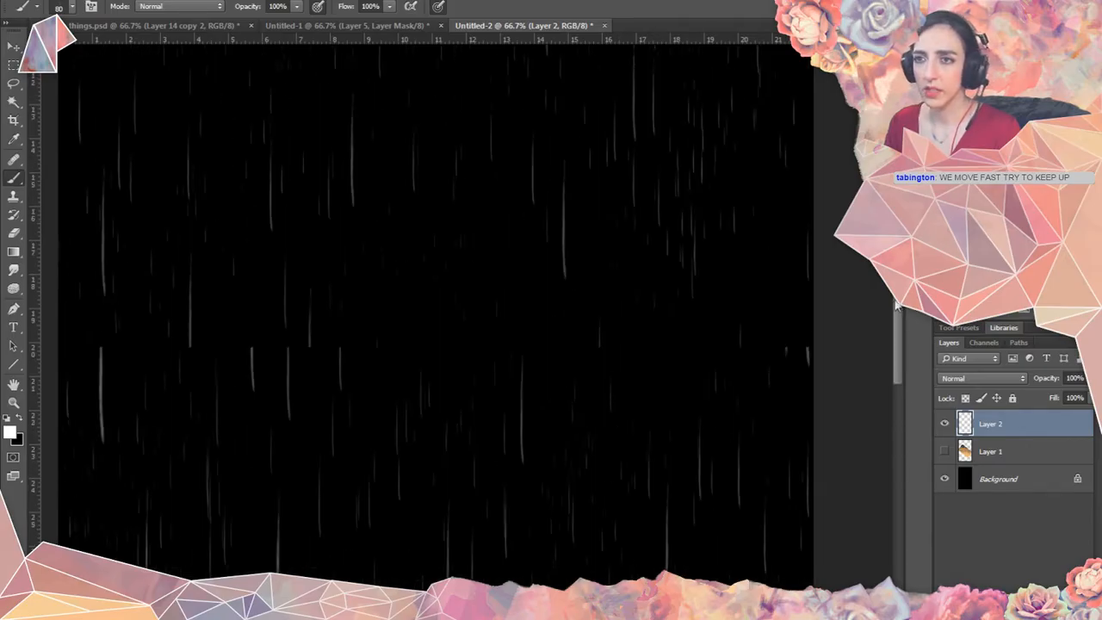
pyautogui.hotkey('ctrl', '-')
pyautogui.hotkey('ctrl', '-')
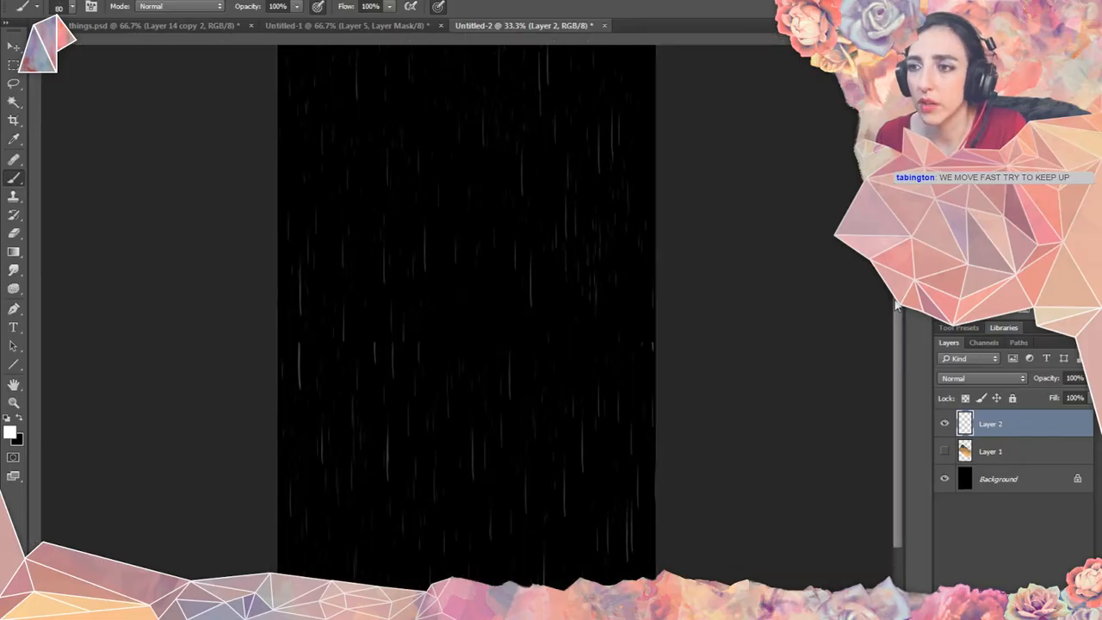
# Soften the cut-off rain streak ends along the horizontal seam across the middle of Layer 2 with the Eraser.
pyautogui.hotkey('ctrl', '+')
pyautogui.hotkey('ctrl', '+')
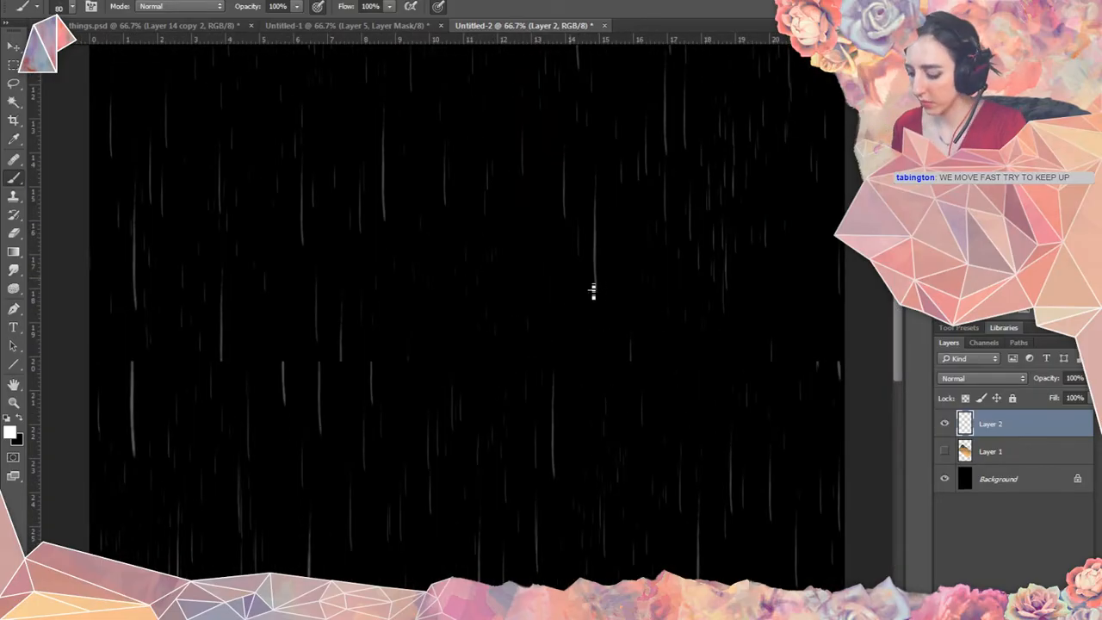
pyautogui.moveTo(450, 39); pyautogui.dragTo(450, 361)
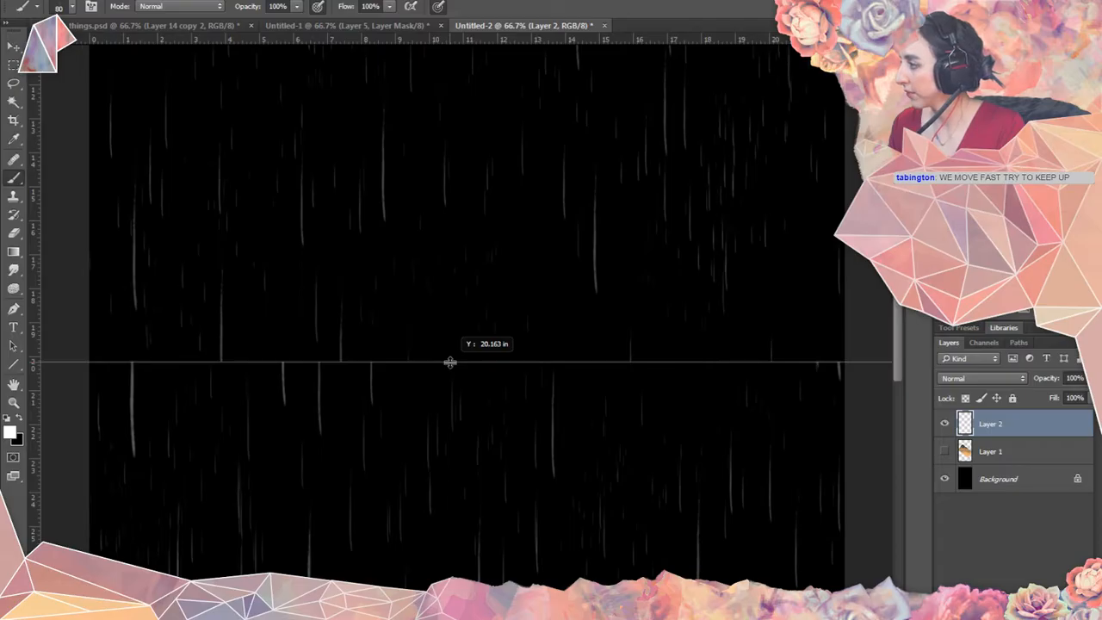
pyautogui.moveTo(450, 361); pyautogui.dragTo(429, 38)
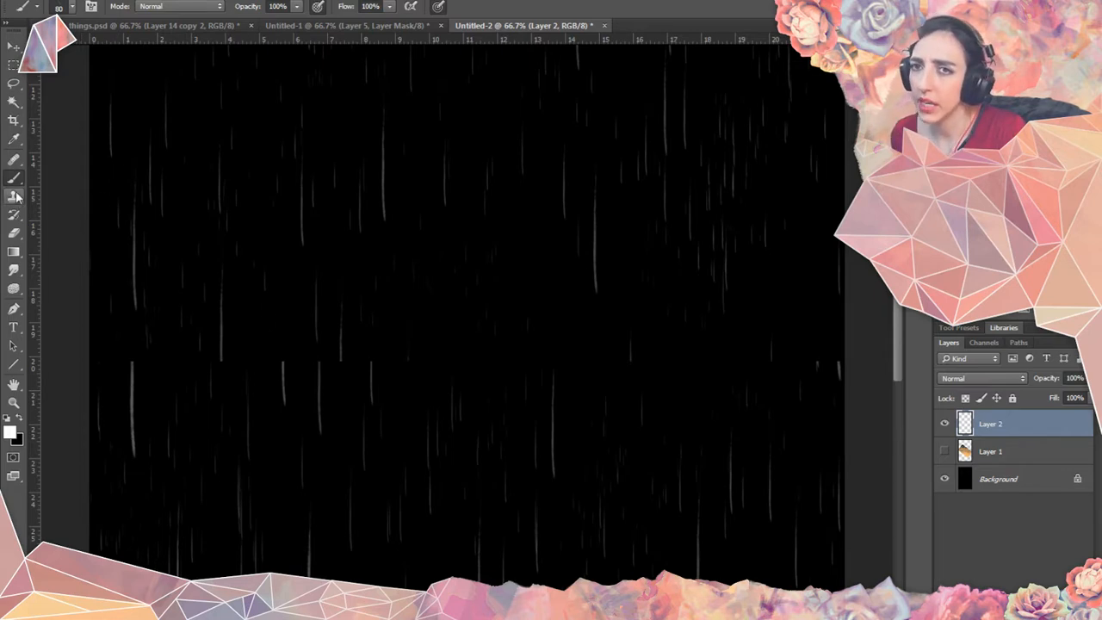
pyautogui.click(15, 233)
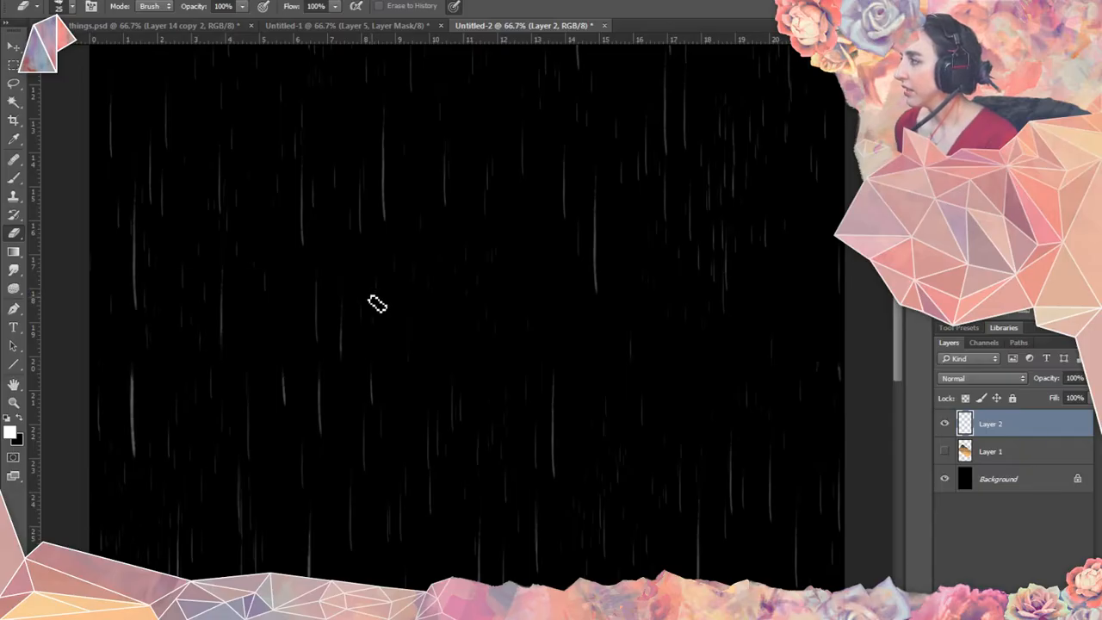
pyautogui.press(']')
pyautogui.press(']')
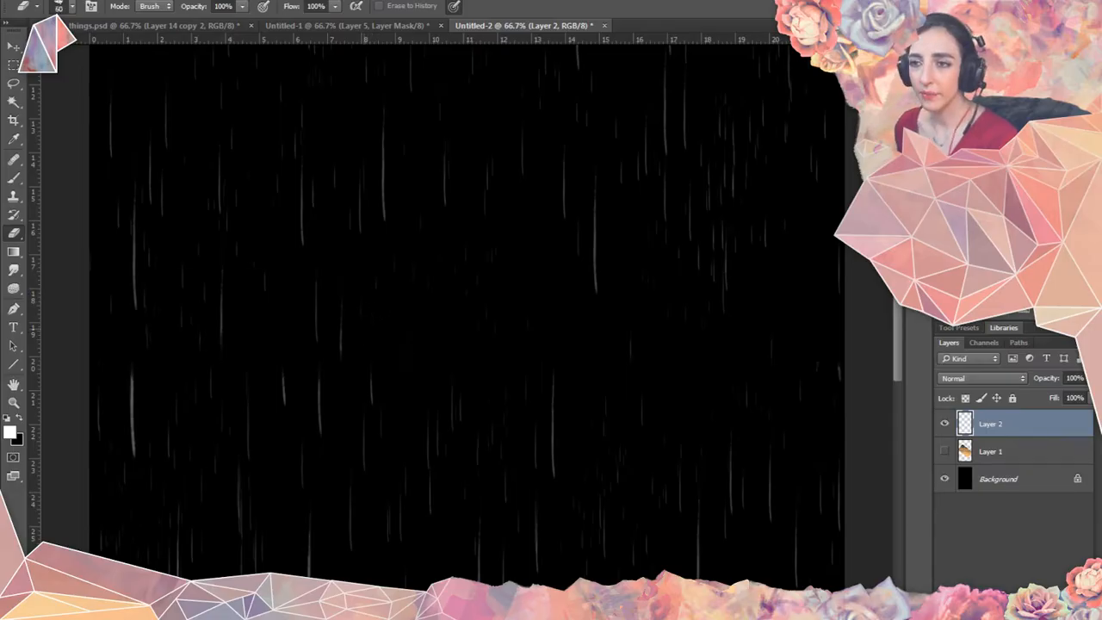
# Brush extra rain streaks into the sparse areas around the seam on Layer 2, using brush sizes up to 175 and down to 100.
pyautogui.click(13, 177)
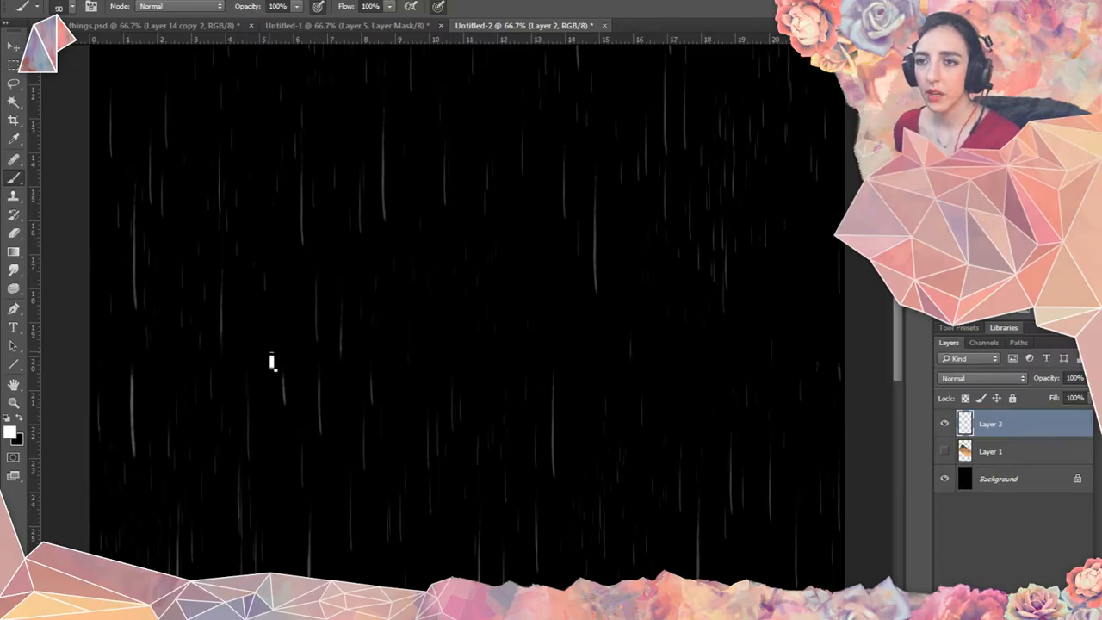
pyautogui.press(']')
pyautogui.press(']')
pyautogui.press(']')
pyautogui.press(']')
pyautogui.press(']')
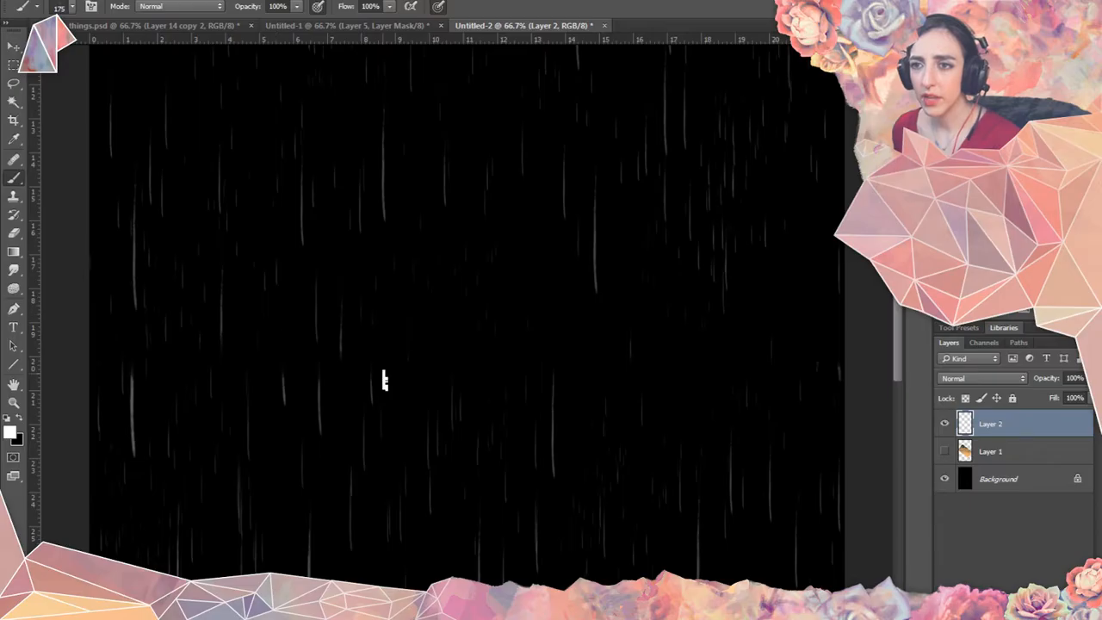
pyautogui.press('[')
pyautogui.press('[')
pyautogui.press('[')
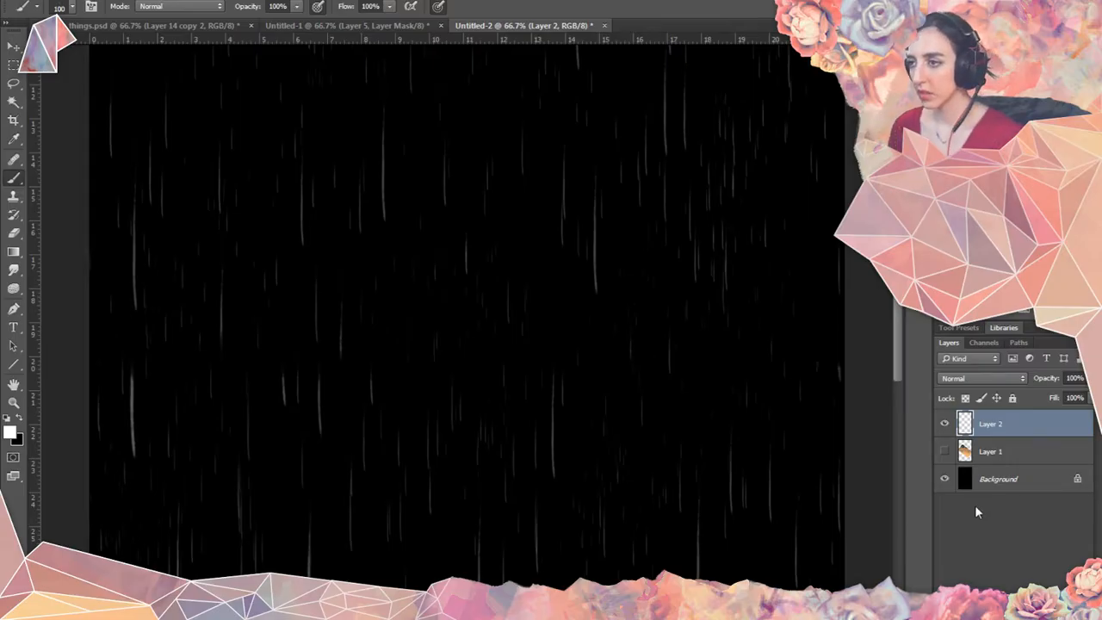
pyautogui.hotkey('ctrl', '-')
pyautogui.hotkey('ctrl', '-')
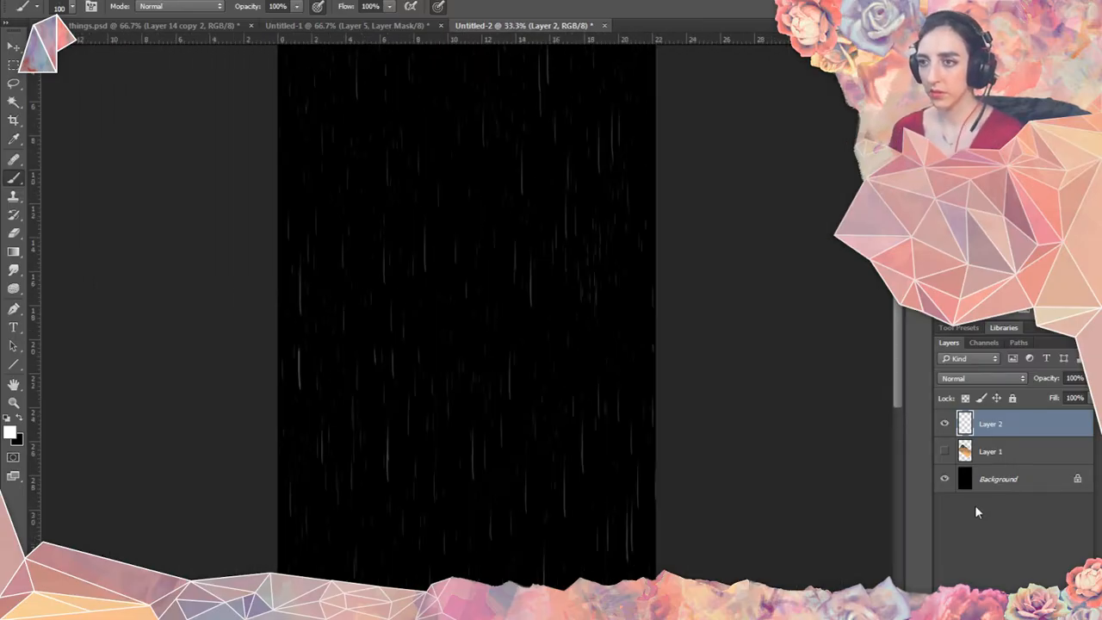
pyautogui.hotkey('ctrl', '-')
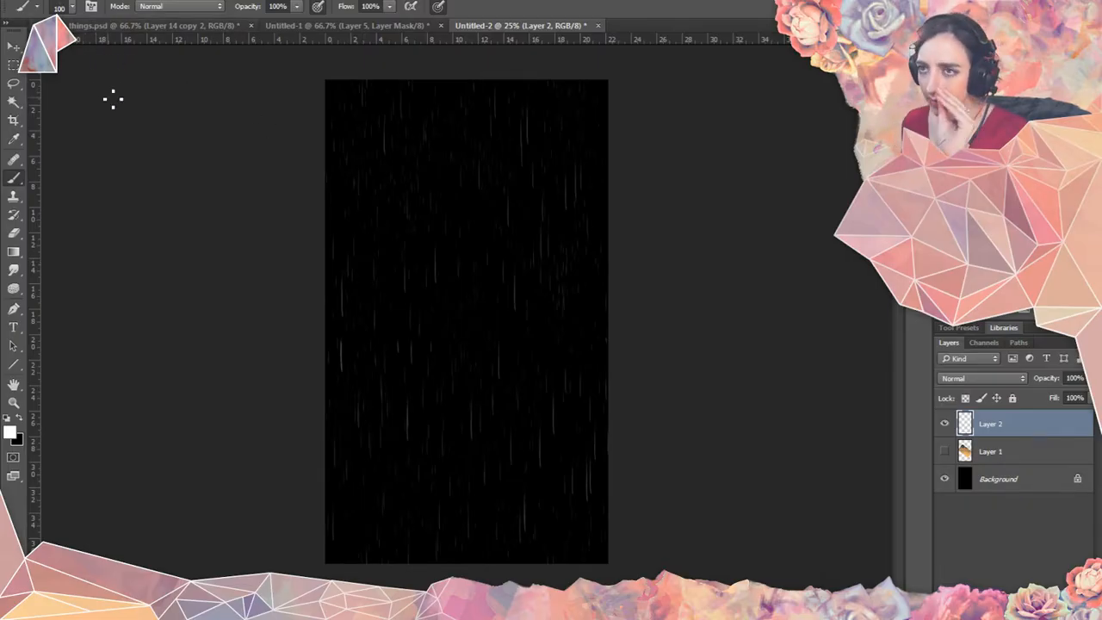
# Copy the entire rain layer and paste it as a new layer above Layer 5 in the Untitled-1 sunset painting.
pyautogui.hotkey('ctrl', 'a')
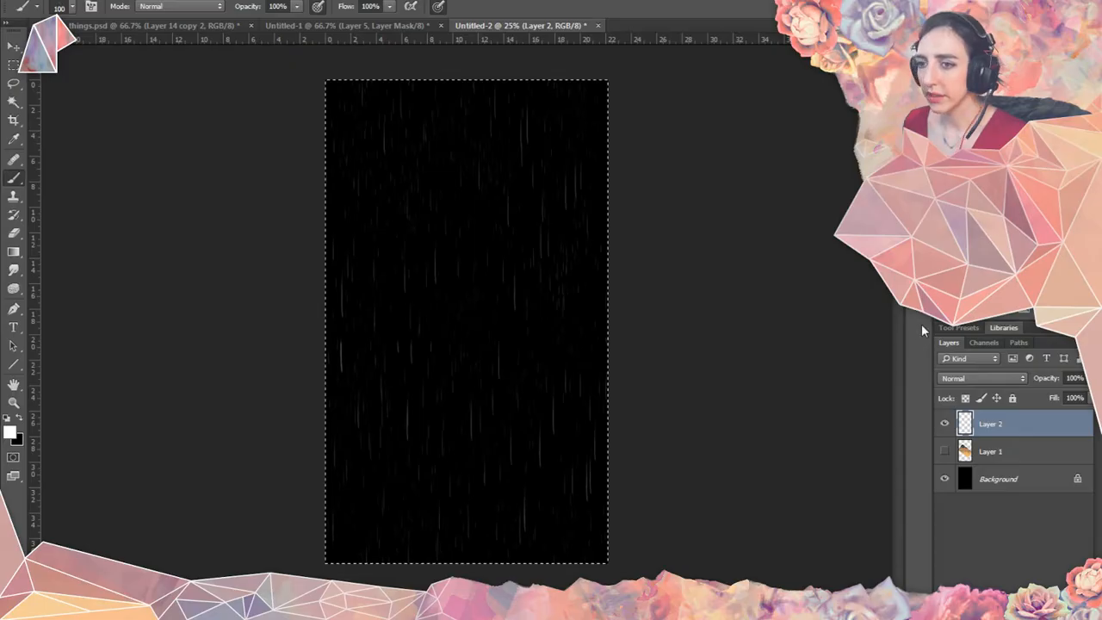
pyautogui.click(310, 31)
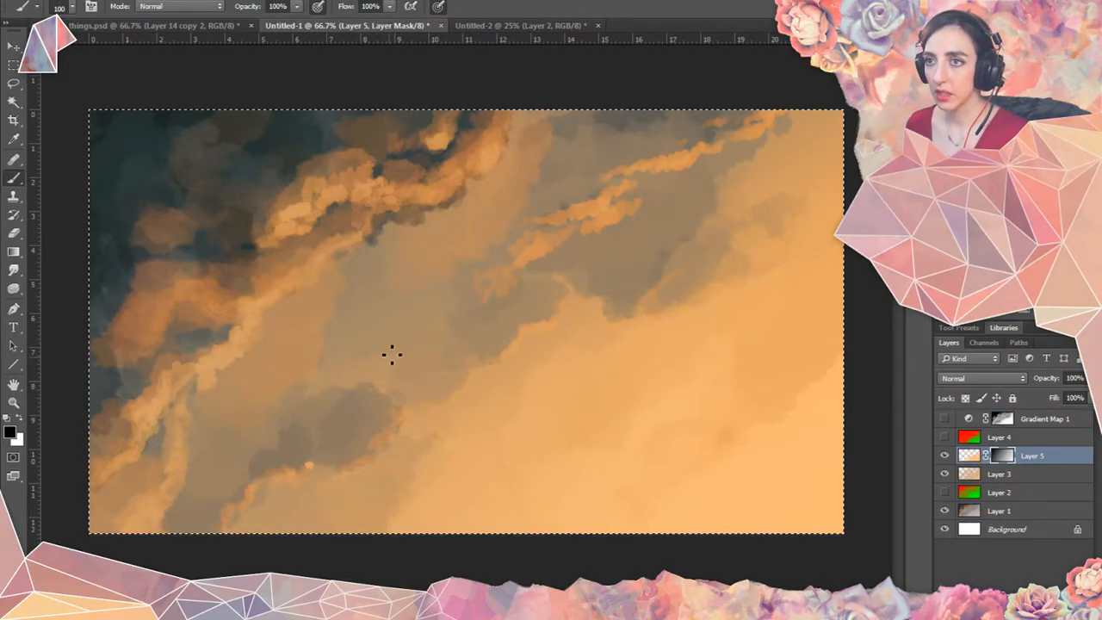
pyautogui.hotkey('ctrl', 'shift', 'alt', 'n')
pyautogui.hotkey('ctrl', 'v')
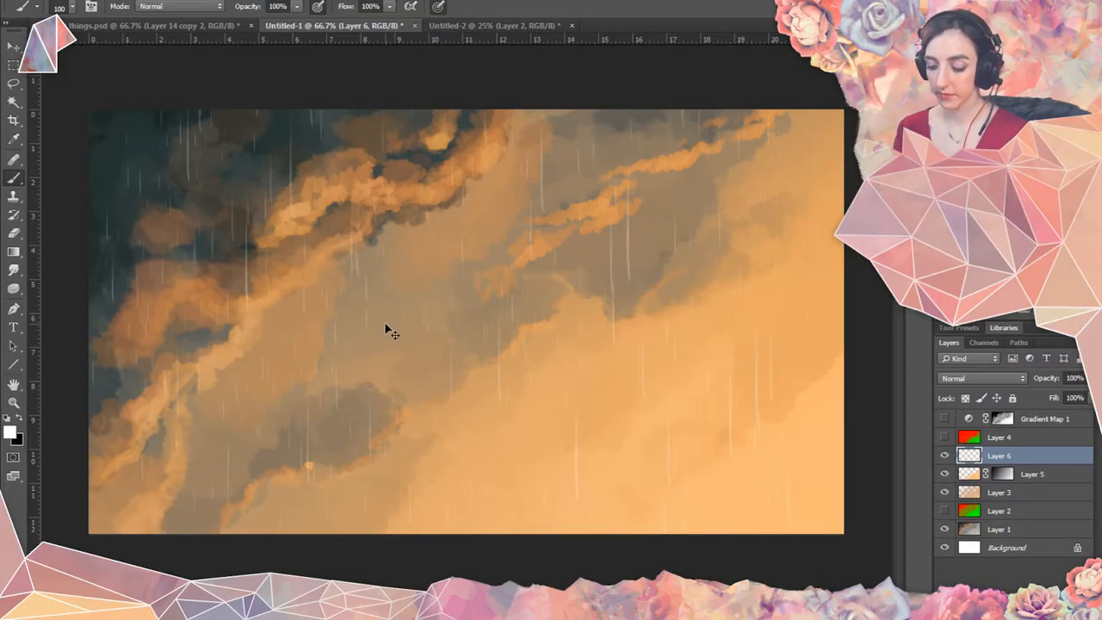
# Close the Untitled-1 document without saving its changes.
pyautogui.hotkey('ctrl', '-')
pyautogui.hotkey('ctrl', '-')
pyautogui.hotkey('ctrl', '-')
pyautogui.hotkey('ctrl', '-')
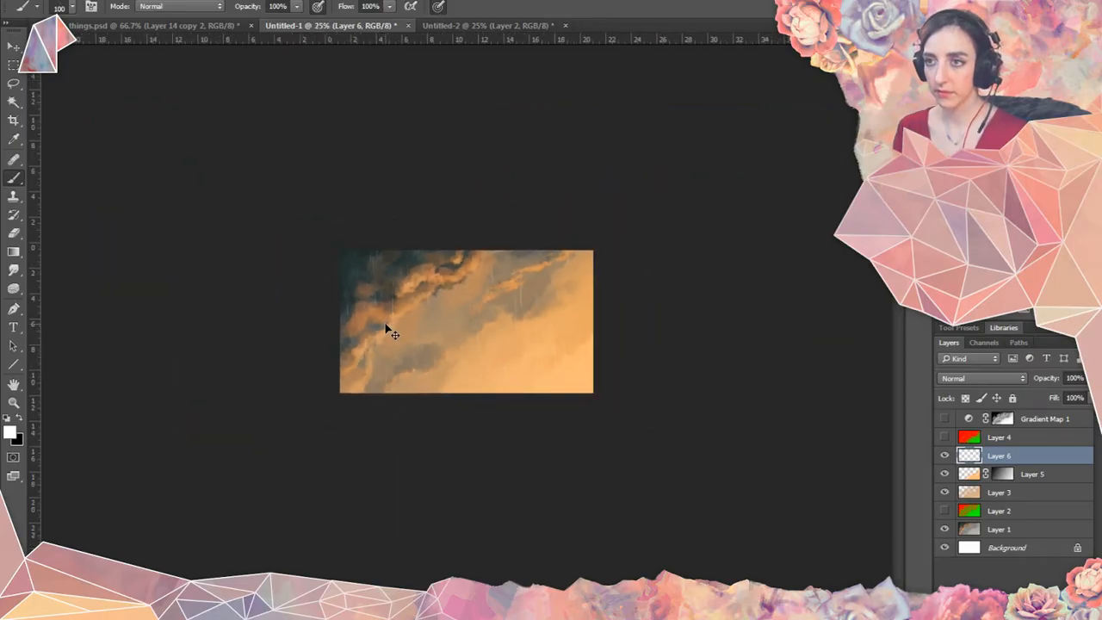
pyautogui.click(413, 26)
pyautogui.press('n')
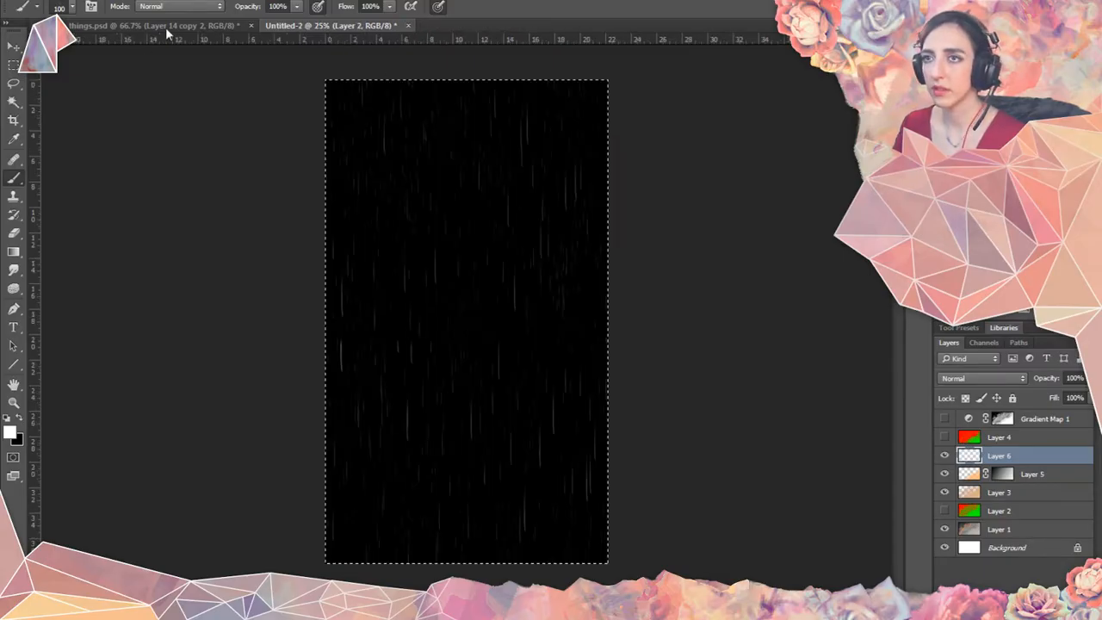
# In the things.psd painting, create a new group above Group 6 copy inside the rain group and paste the copied rain into it.
pyautogui.click(166, 29)
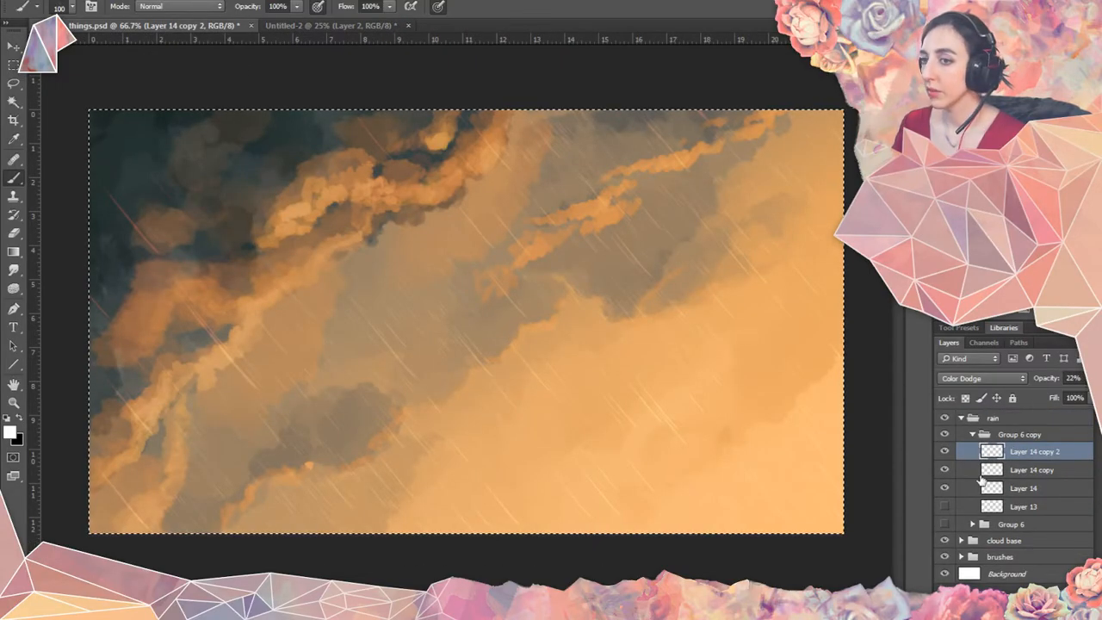
pyautogui.click(972, 434)
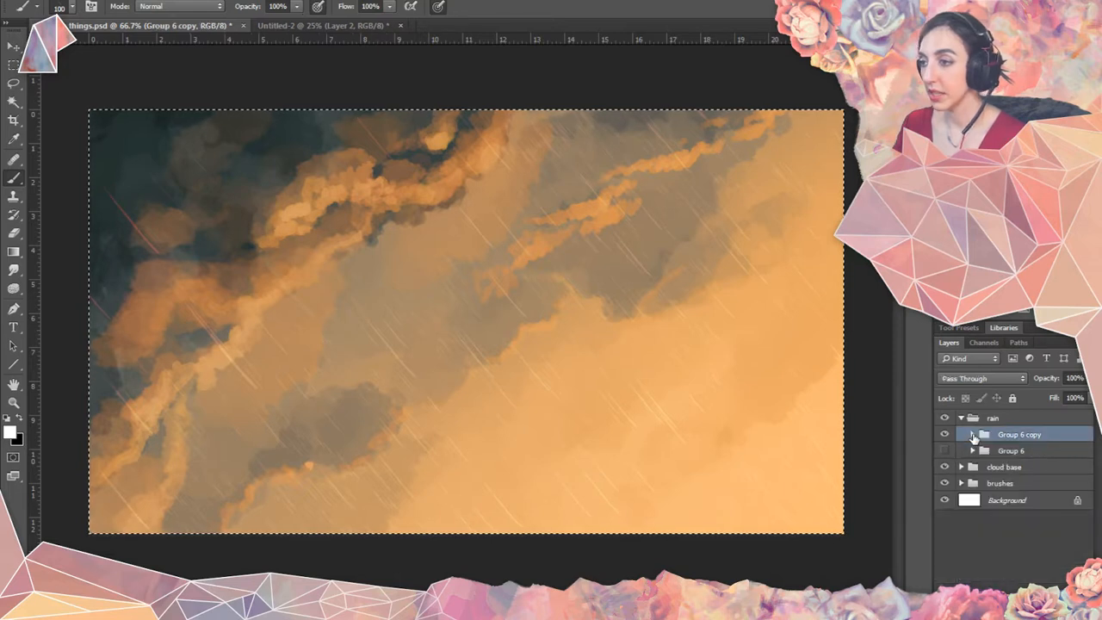
pyautogui.hotkey('ctrl', 'g')
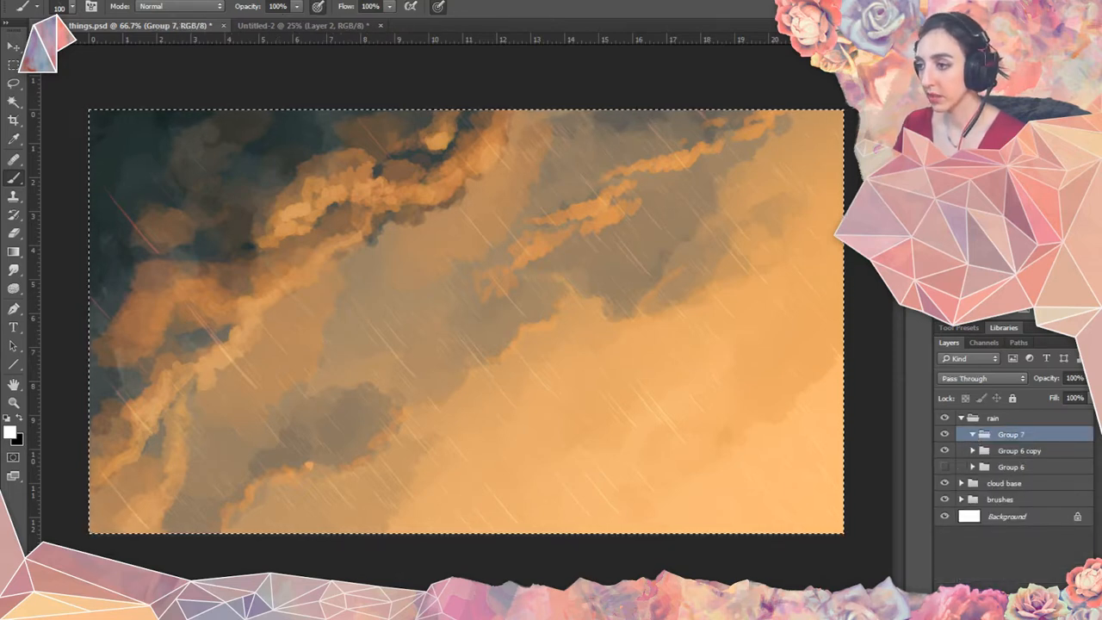
pyautogui.hotkey('ctrl', 'v')
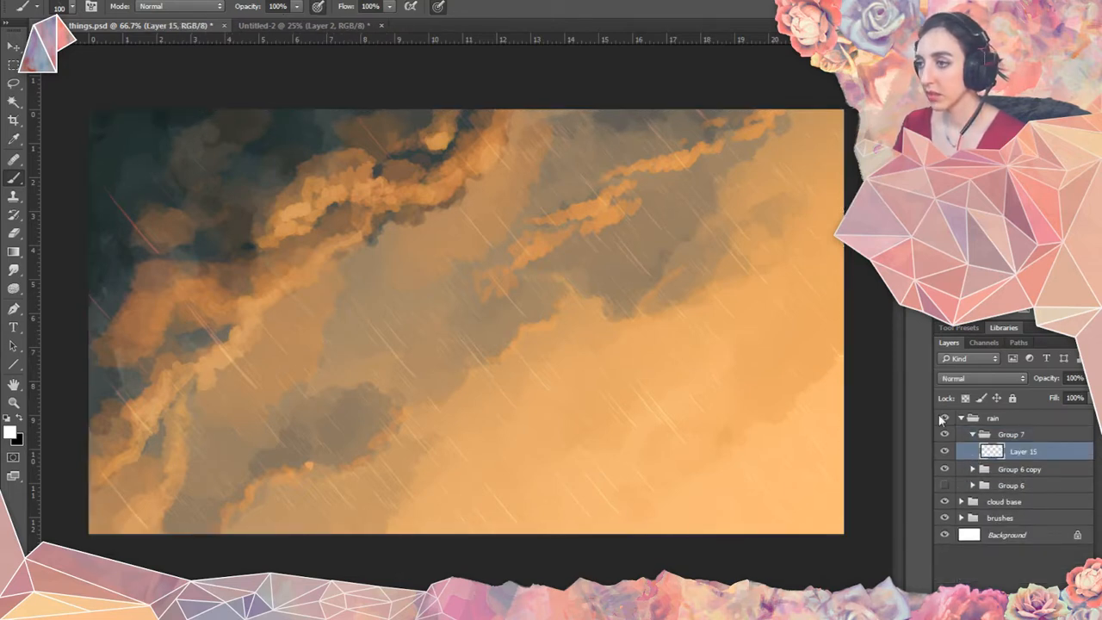
# Check the blend modes and opacities of Layer 14, Layer 14 copy and Layer 14 copy 2 in Group 6 copy.
pyautogui.click(971, 469)
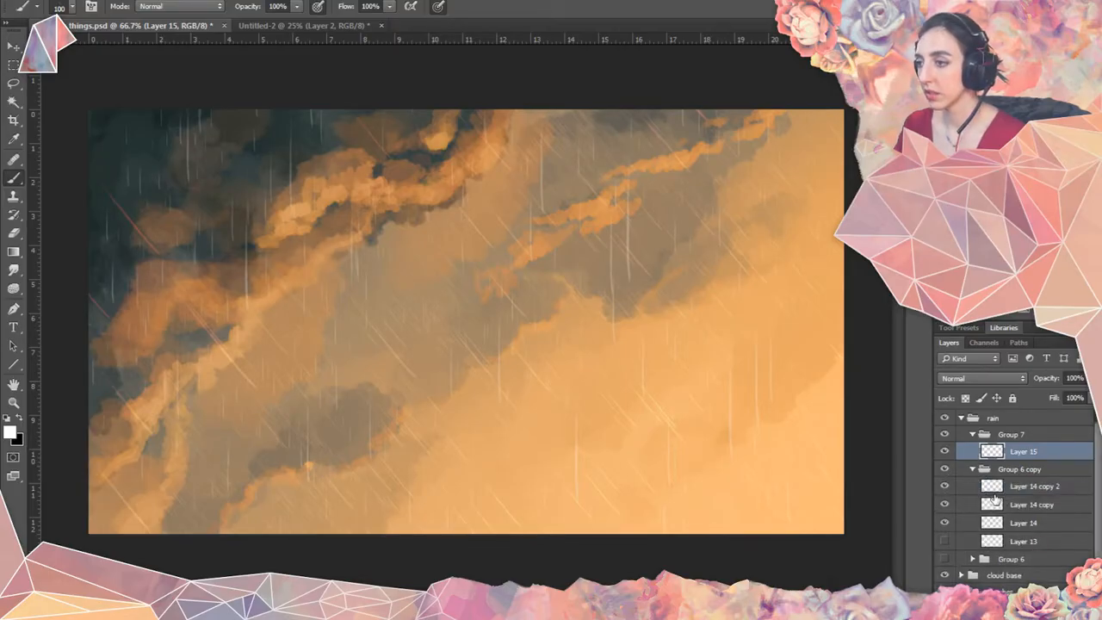
pyautogui.click(994, 503)
pyautogui.click(996, 521)
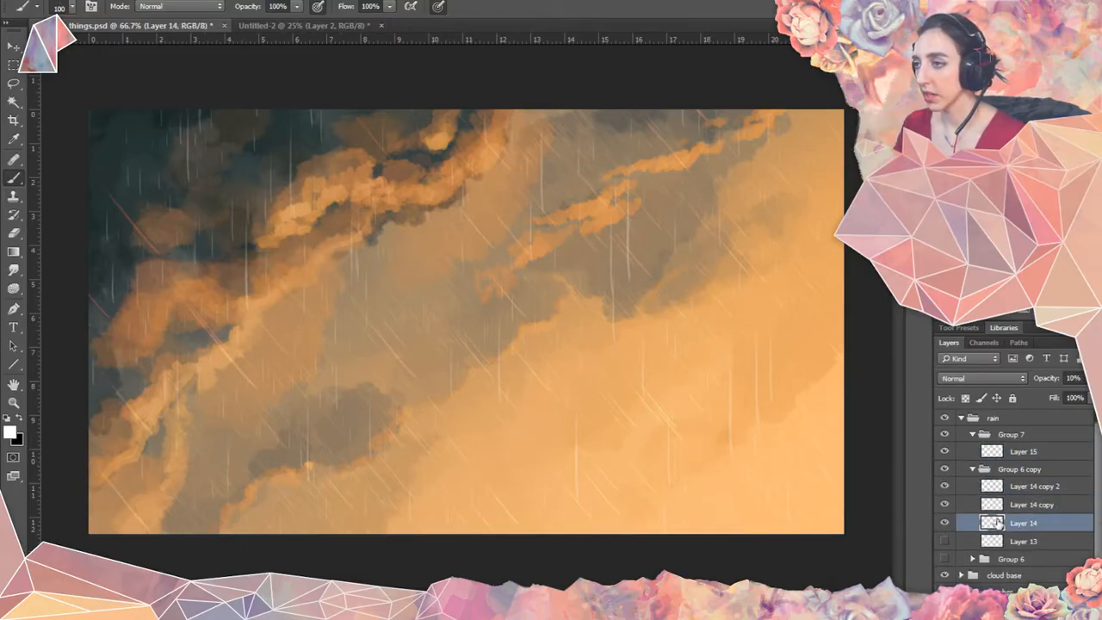
pyautogui.click(995, 503)
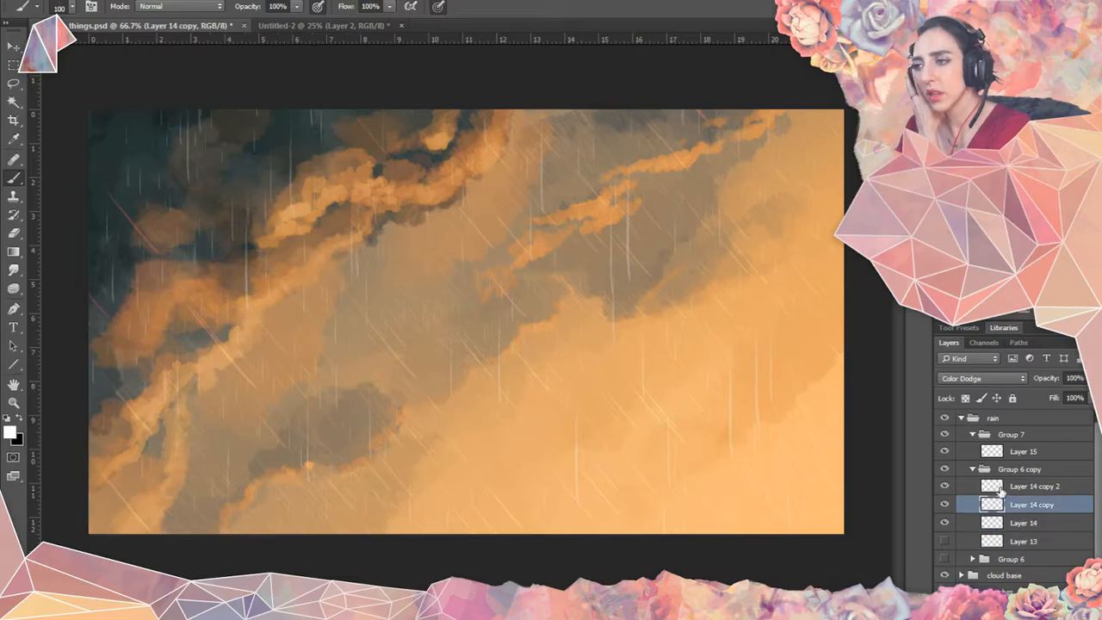
pyautogui.click(999, 489)
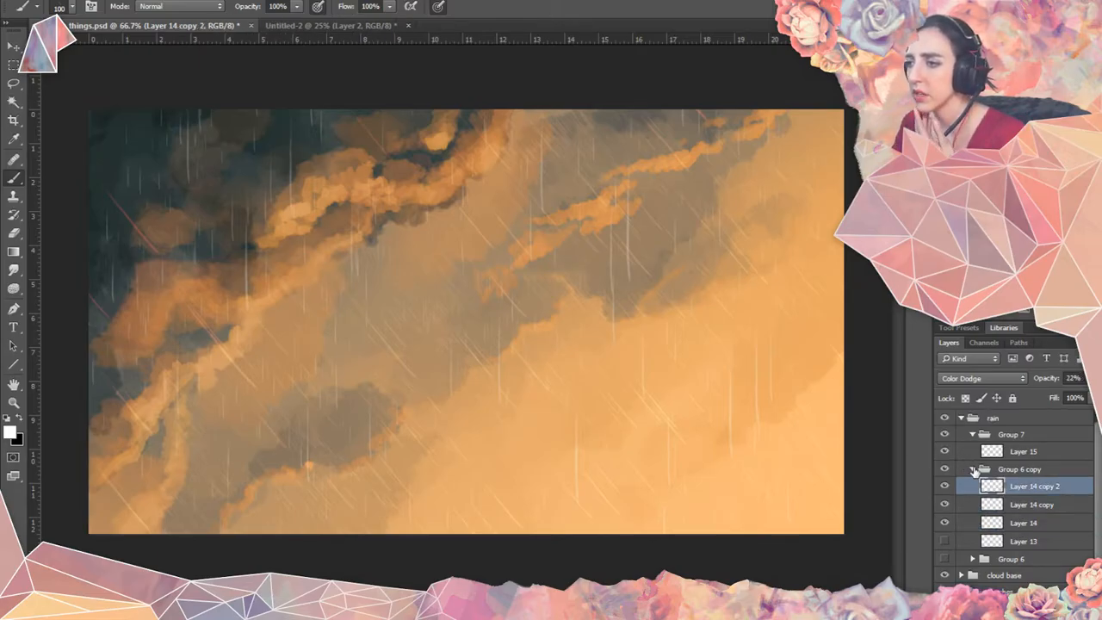
pyautogui.click(980, 470)
pyautogui.click(971, 469)
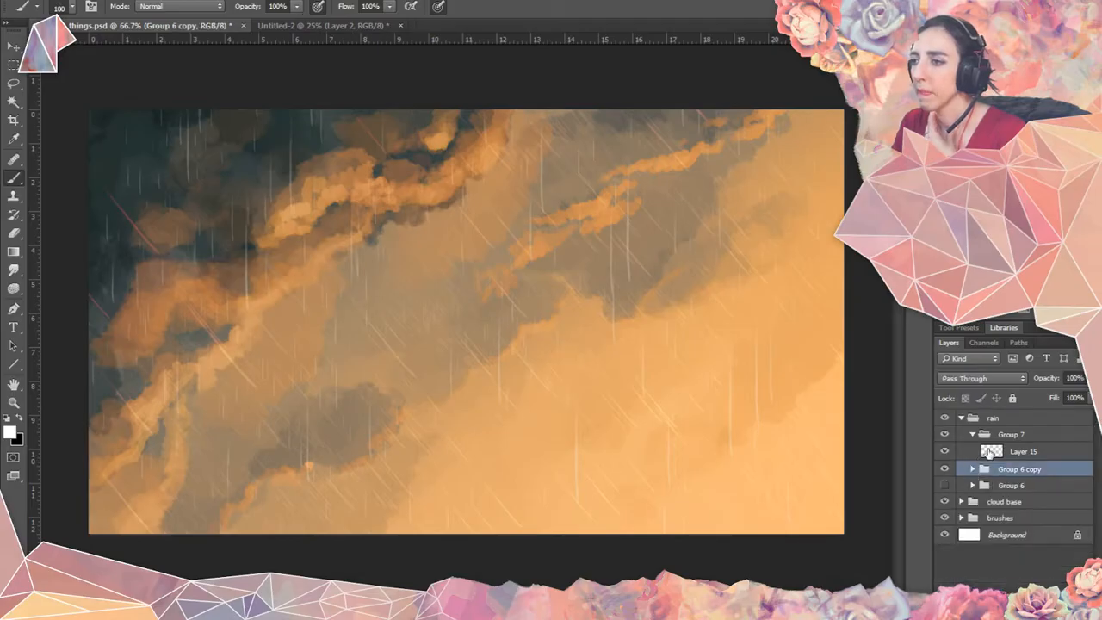
# Hide Group 6 copy and apply Hue/Saturation with Colorize enabled to Layer 15, keeping hue 0, saturation 25 and lightness 0.
pyautogui.click(990, 453)
pyautogui.click(944, 469)
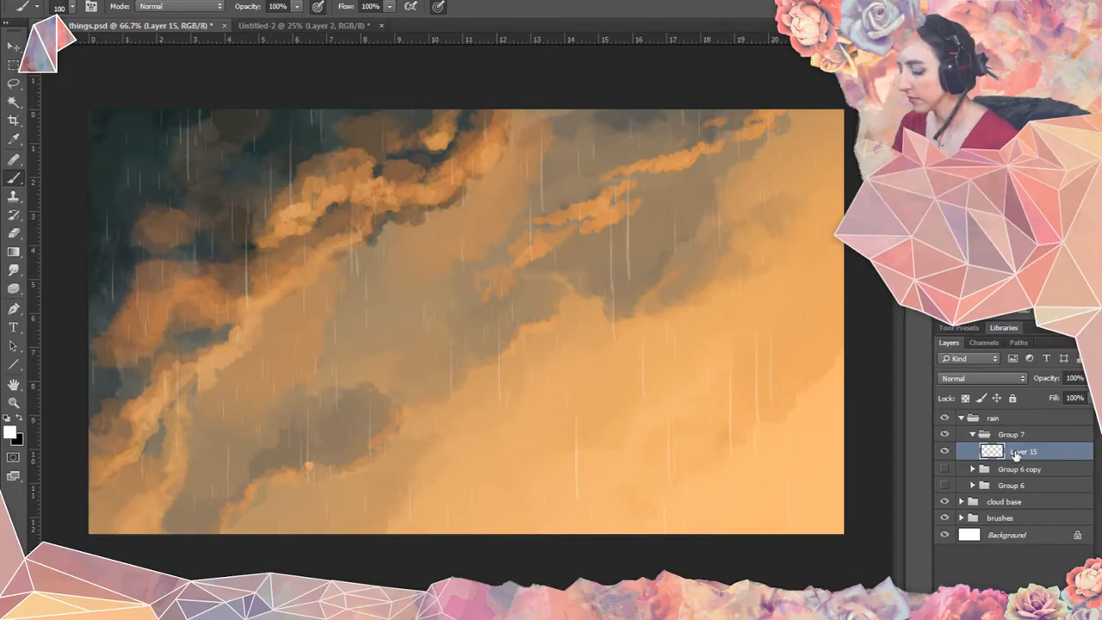
pyautogui.hotkey('ctrl', 'u')
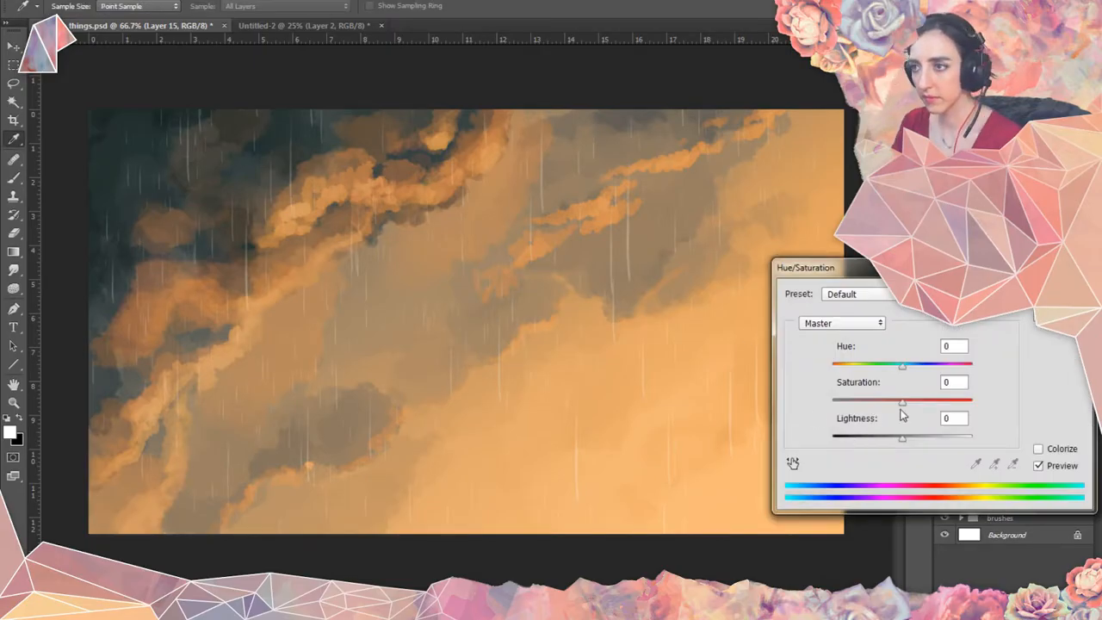
pyautogui.click(1037, 448)
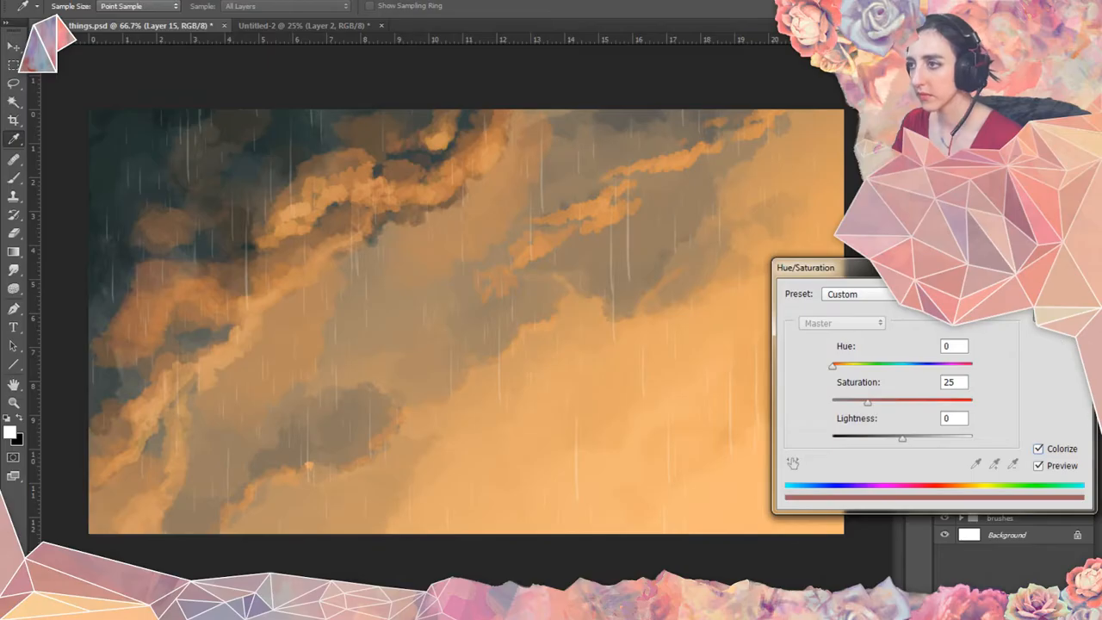
pyautogui.press('Return')
# Set Layer 15 to Color Dodge and colorize it with hue 9, saturation 100 and lightness -34.
pyautogui.click(986, 378)
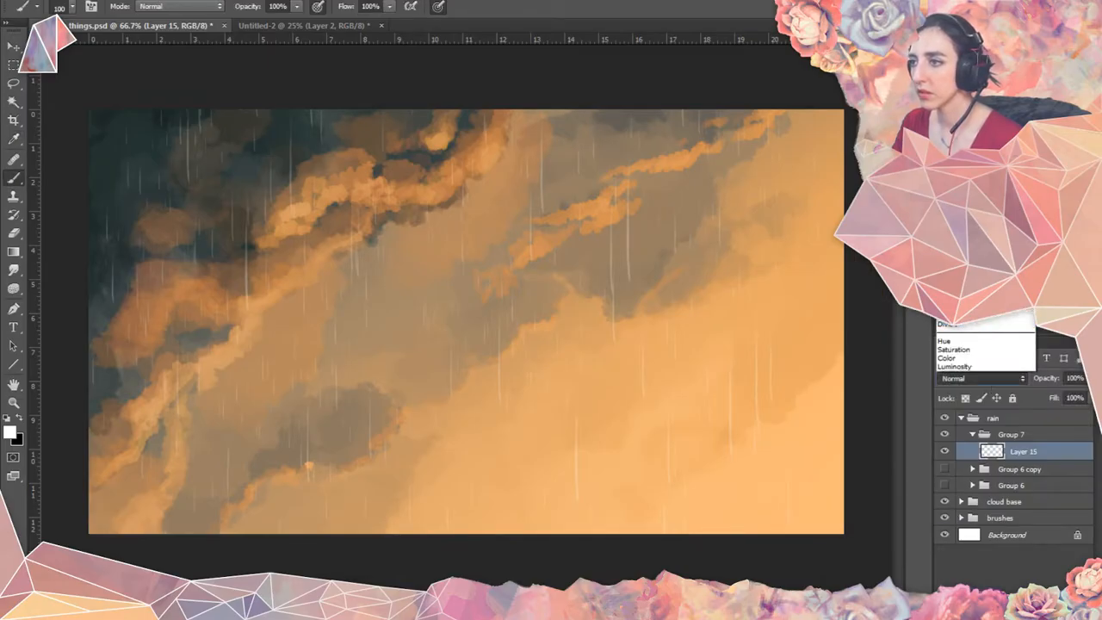
pyautogui.click(964, 195)
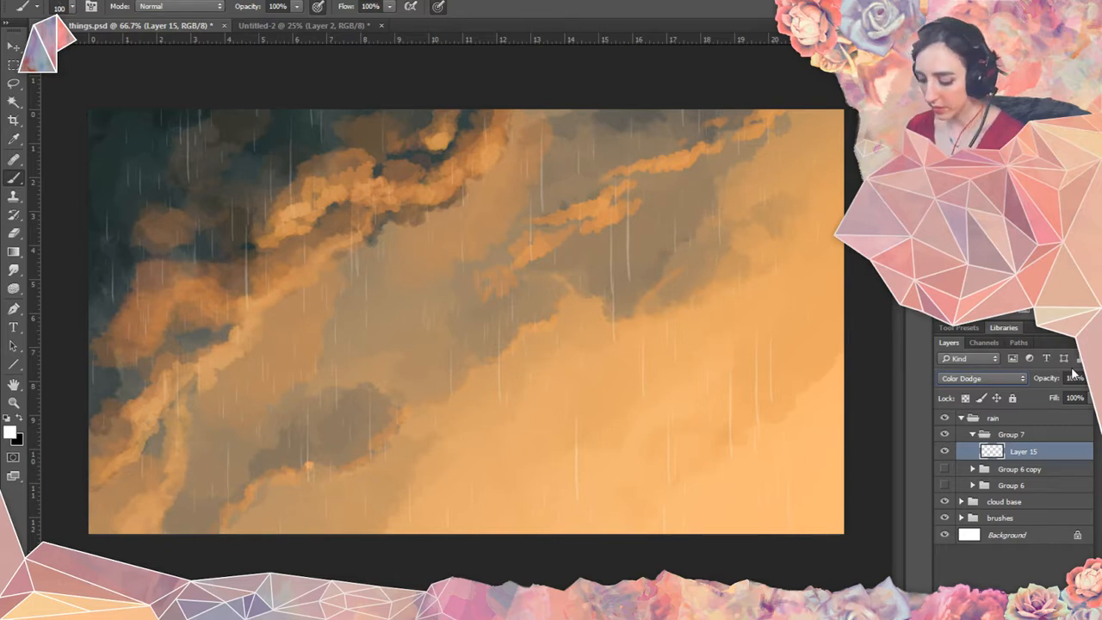
pyautogui.hotkey('ctrl', 'u')
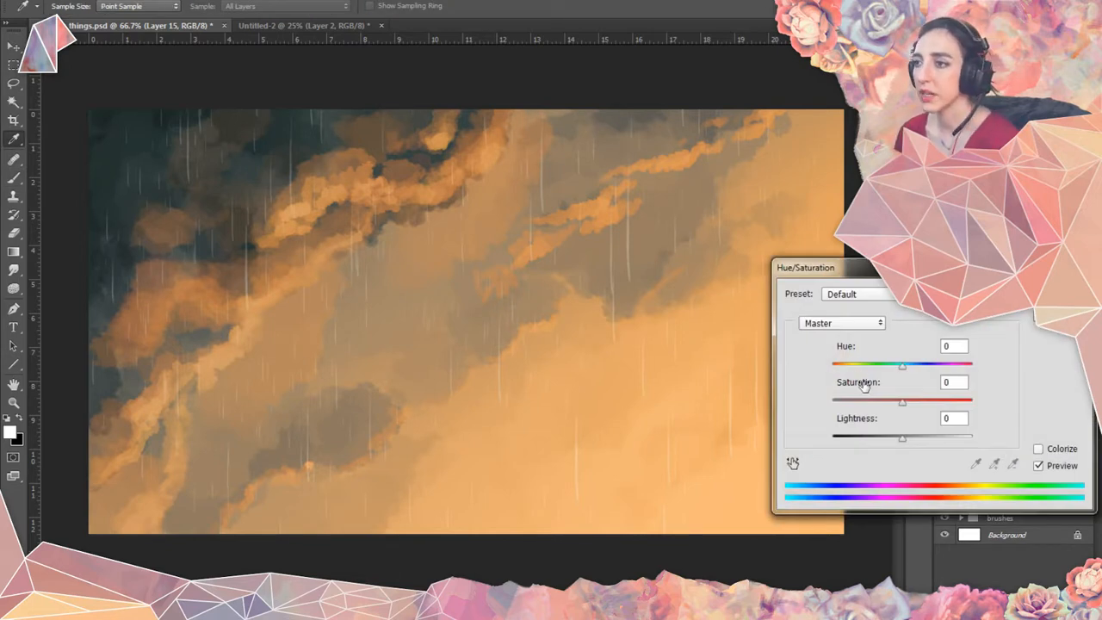
pyautogui.click(1038, 448)
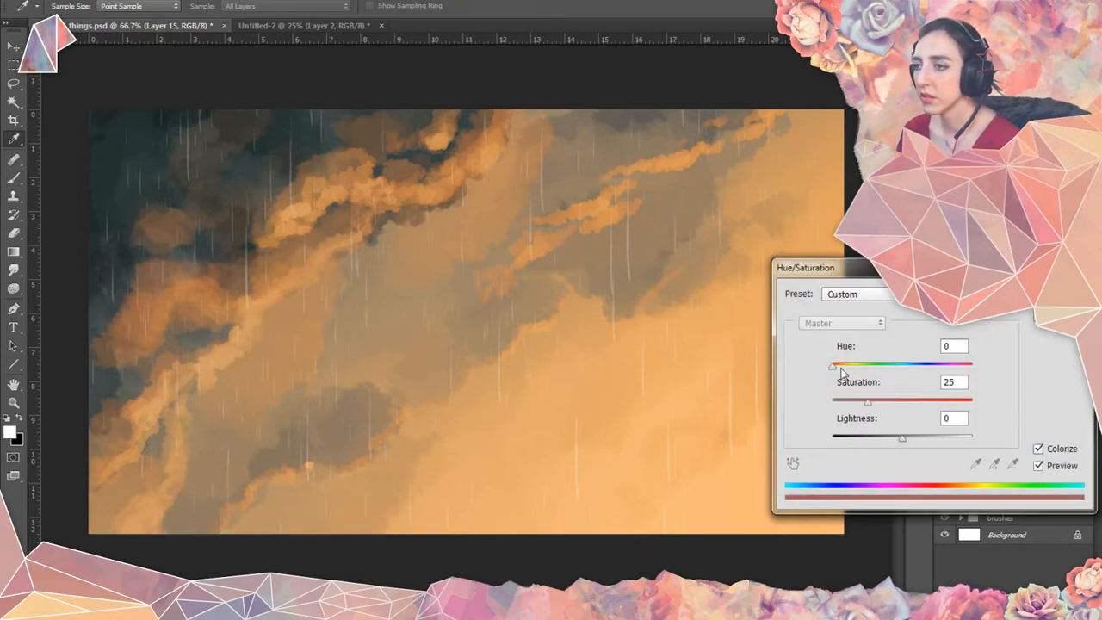
pyautogui.click(841, 368)
pyautogui.moveTo(924, 403); pyautogui.dragTo(998, 404)
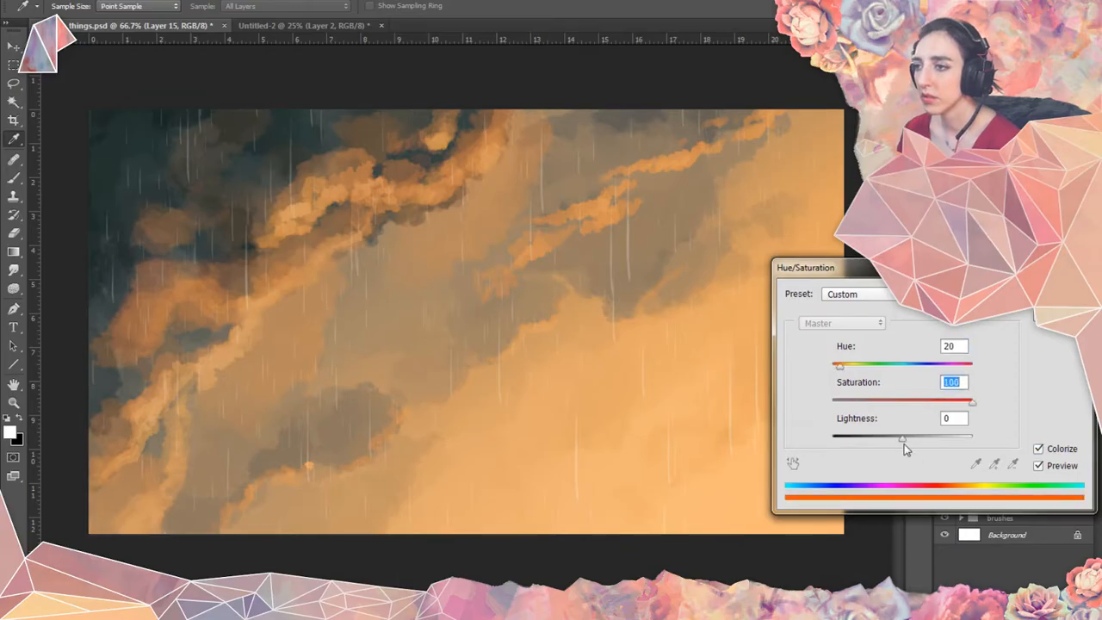
pyautogui.moveTo(904, 445); pyautogui.dragTo(876, 453)
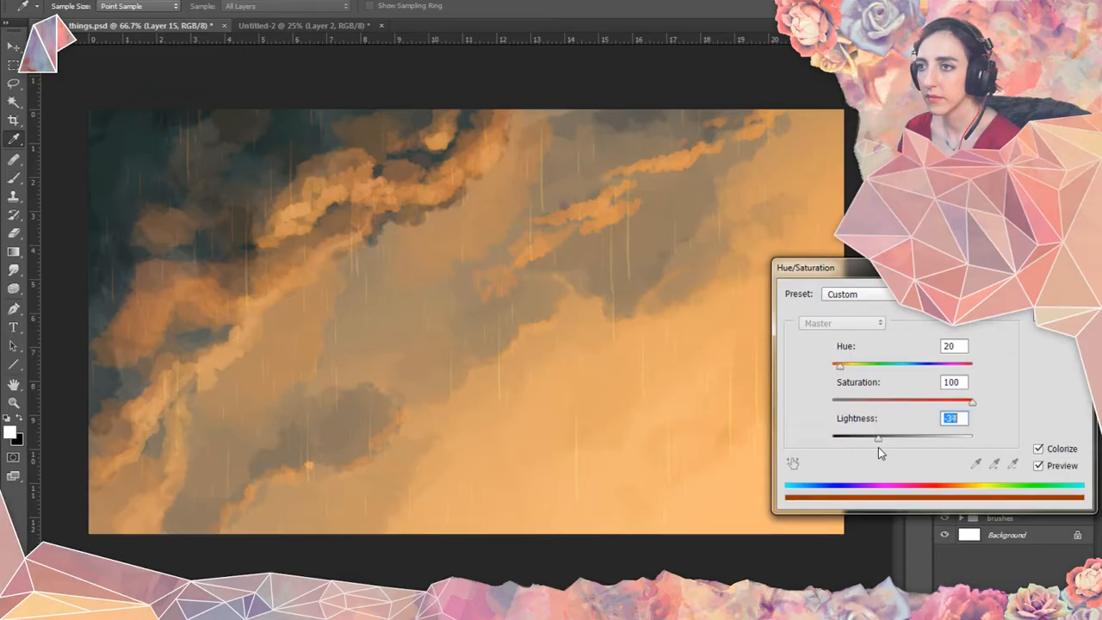
pyautogui.moveTo(839, 365); pyautogui.dragTo(836, 367)
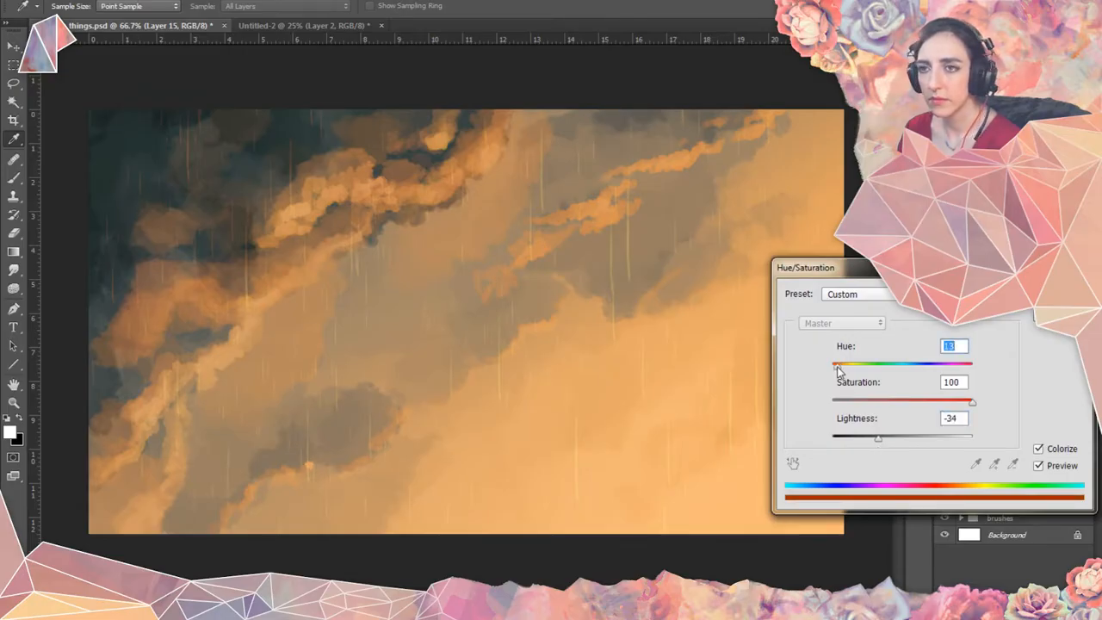
pyautogui.moveTo(837, 370); pyautogui.dragTo(836, 368)
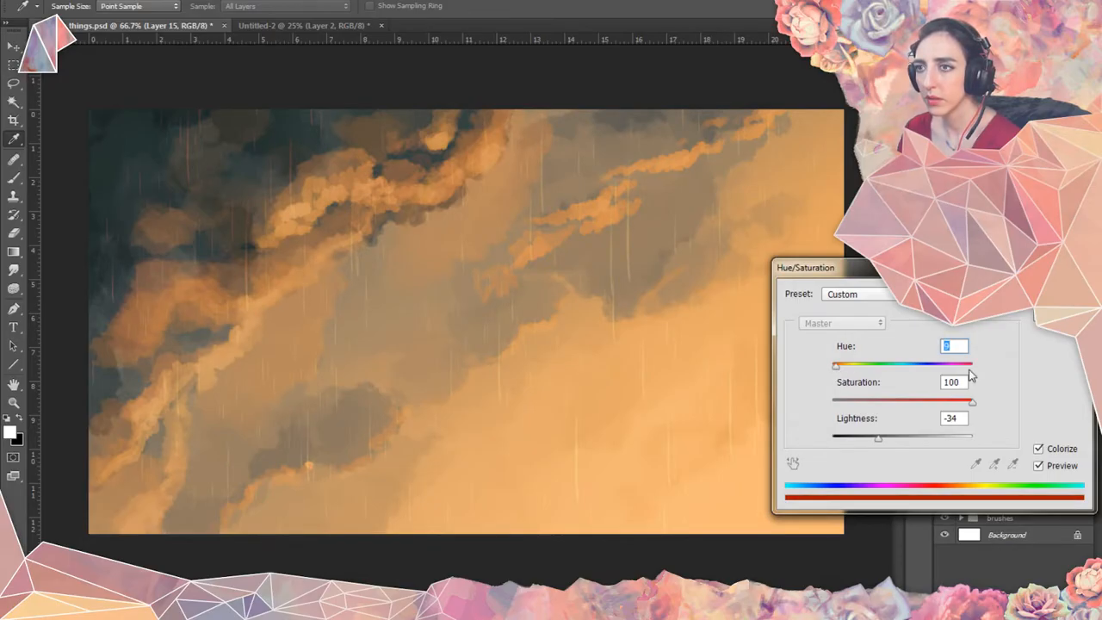
pyautogui.moveTo(885, 444); pyautogui.dragTo(878, 443)
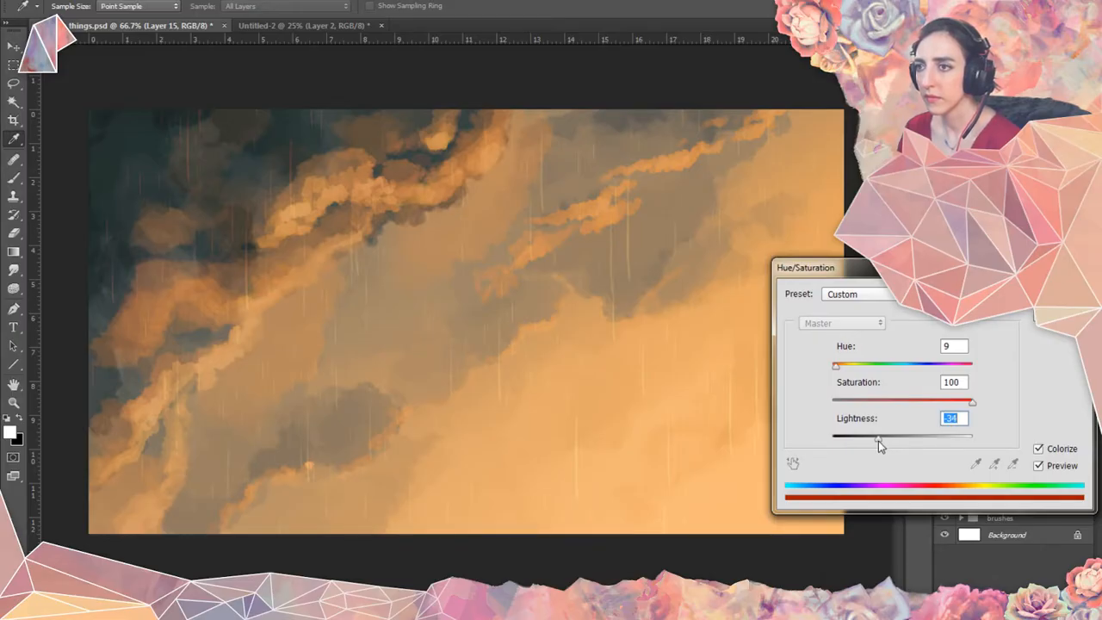
pyautogui.press('Return')
# Duplicate Layer 15 and shift the copy a short distance to the right so its raindrops sit beside the originals.
pyautogui.press('b')
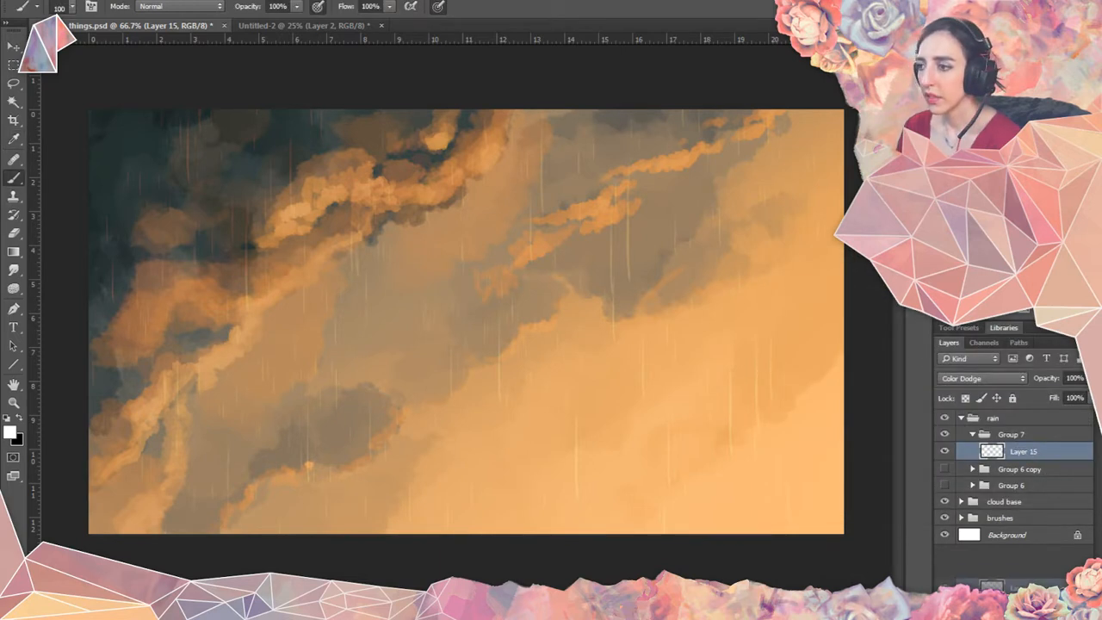
pyautogui.hotkey('ctrl', 'j')
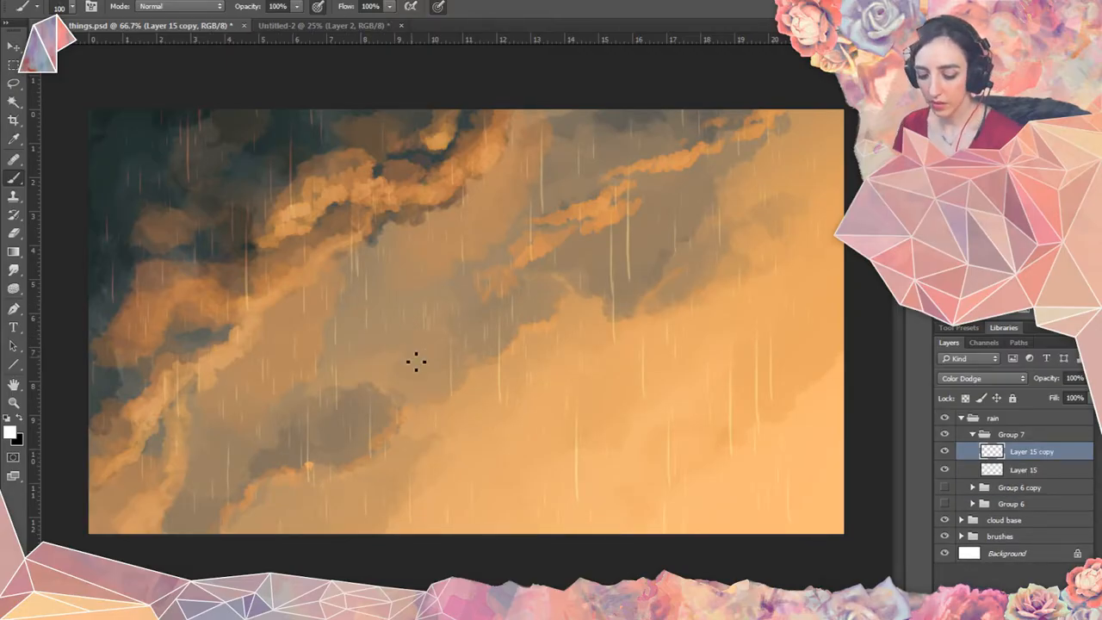
pyautogui.press('v')
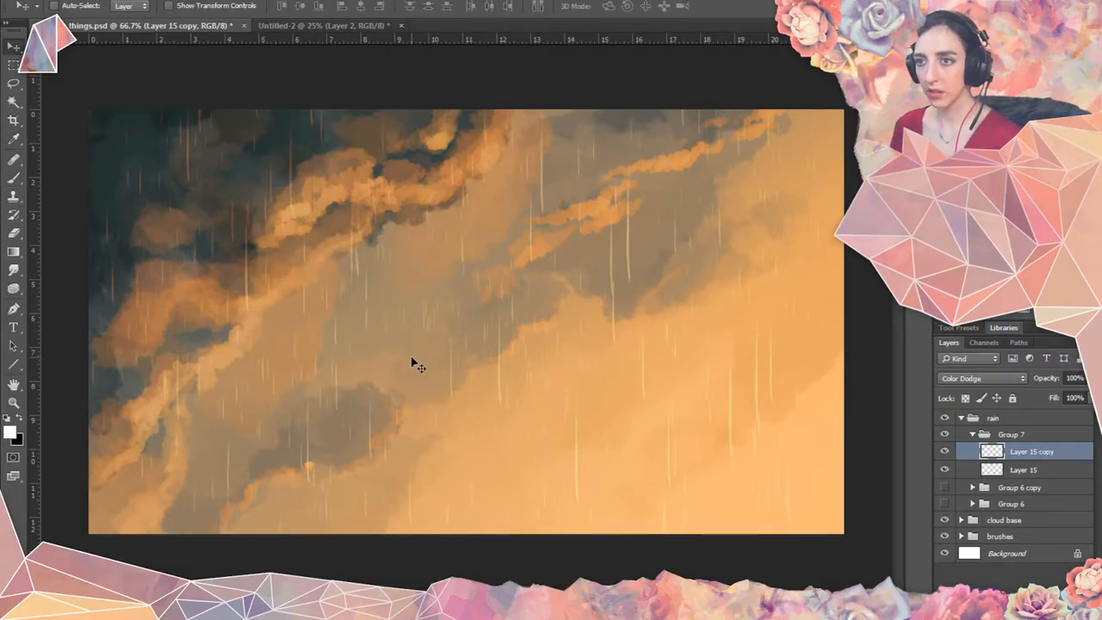
pyautogui.hotkey('shift', 'Right')
pyautogui.hotkey('shift', 'Right')
pyautogui.hotkey('shift', 'Right')
pyautogui.hotkey('shift', 'Right')
pyautogui.hotkey('shift', 'Right')
pyautogui.hotkey('shift', 'Right')
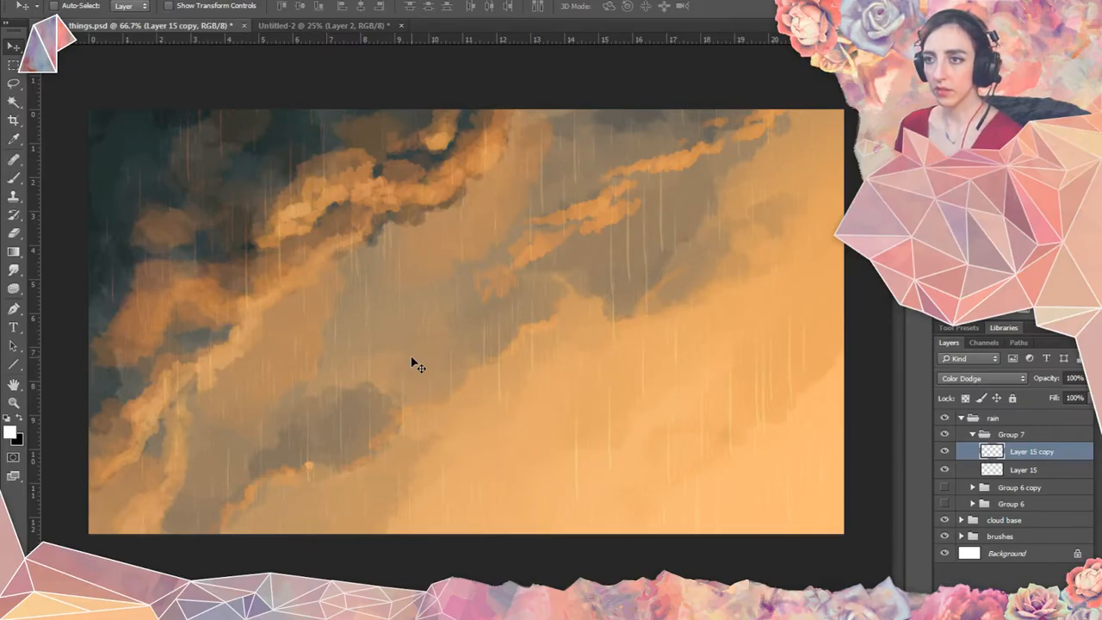
# Colorize Layer 15 copy with hue 173, saturation 100 and lightness -3.
pyautogui.hotkey('ctrl', 'u')
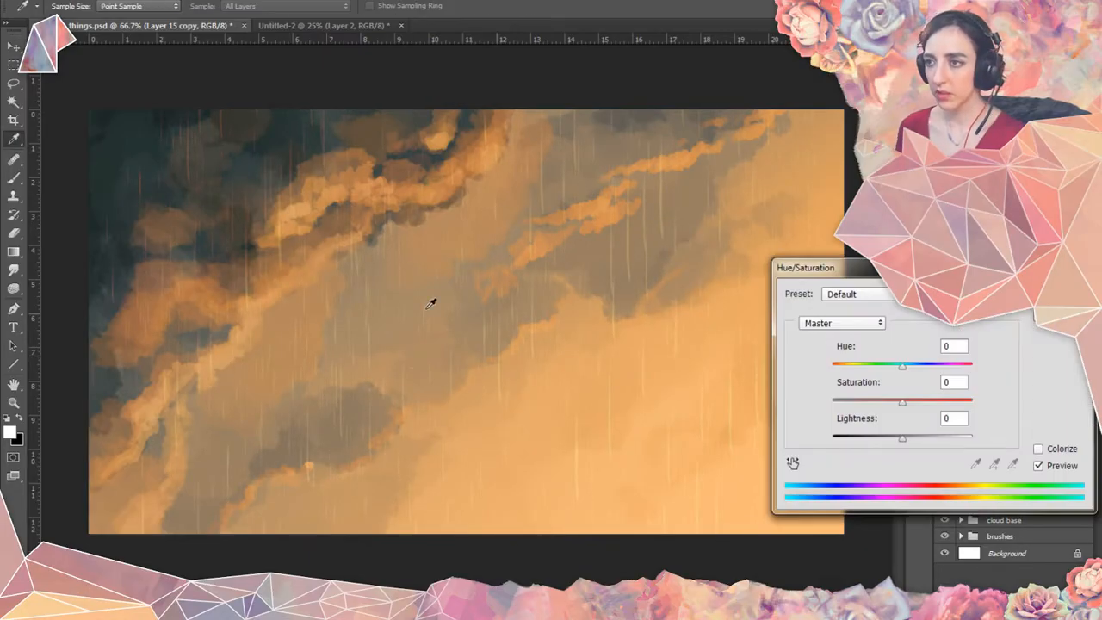
pyautogui.click(1039, 451)
pyautogui.moveTo(921, 400); pyautogui.dragTo(996, 402)
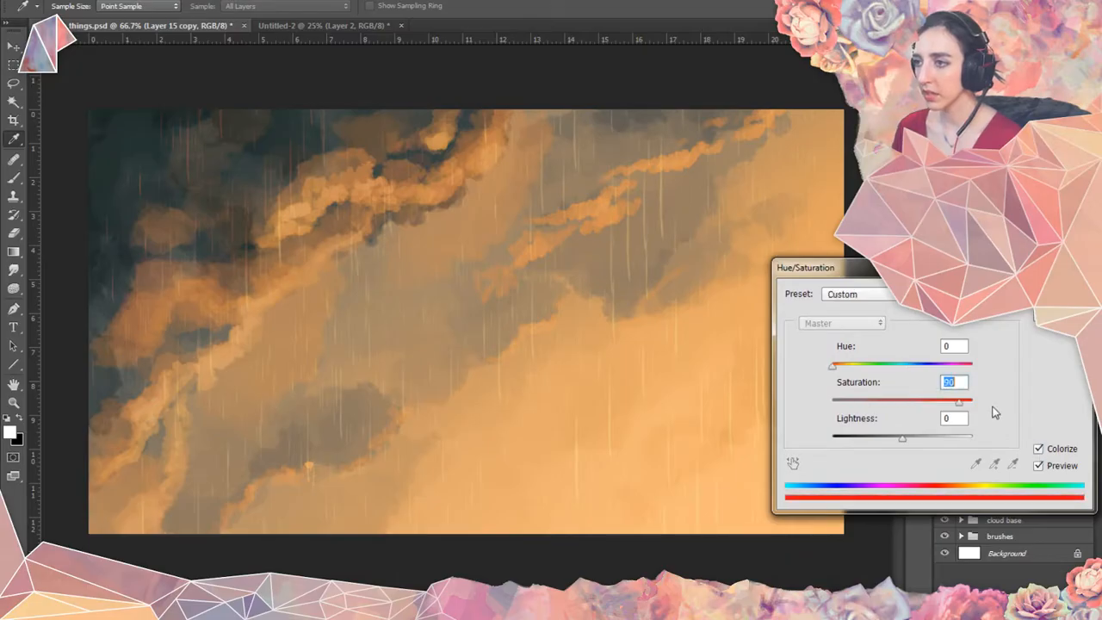
pyautogui.click(908, 366)
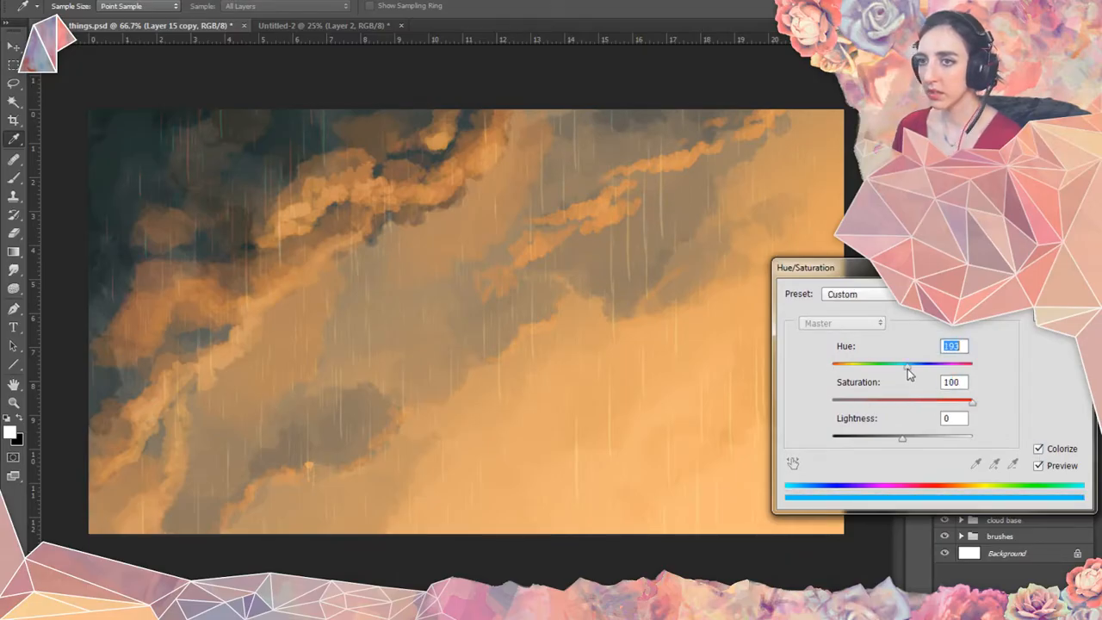
pyautogui.click(900, 440)
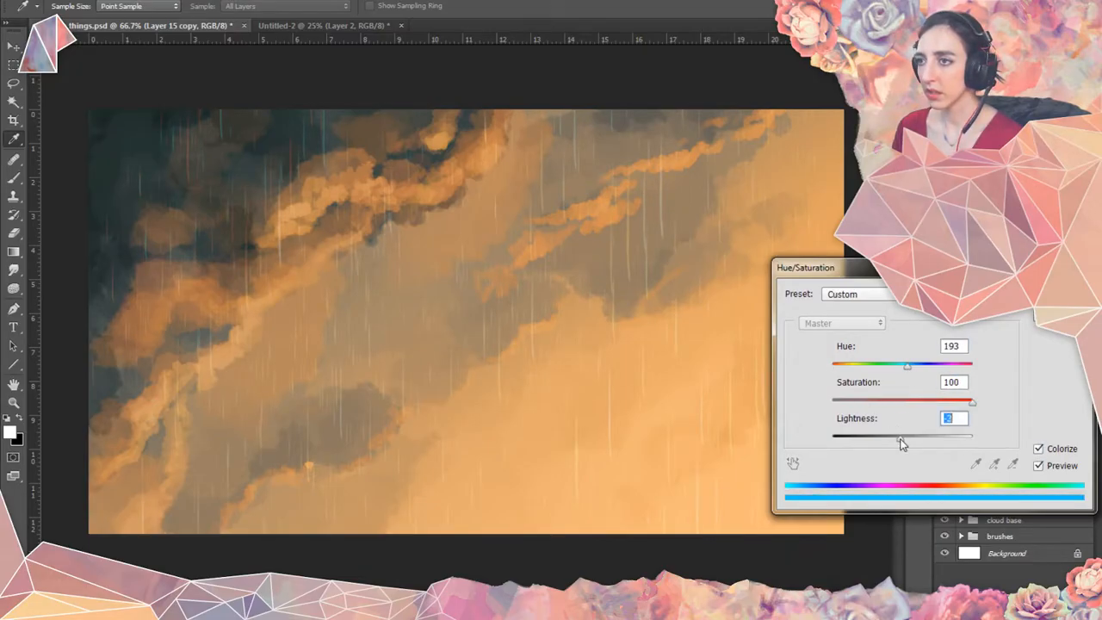
pyautogui.click(899, 369)
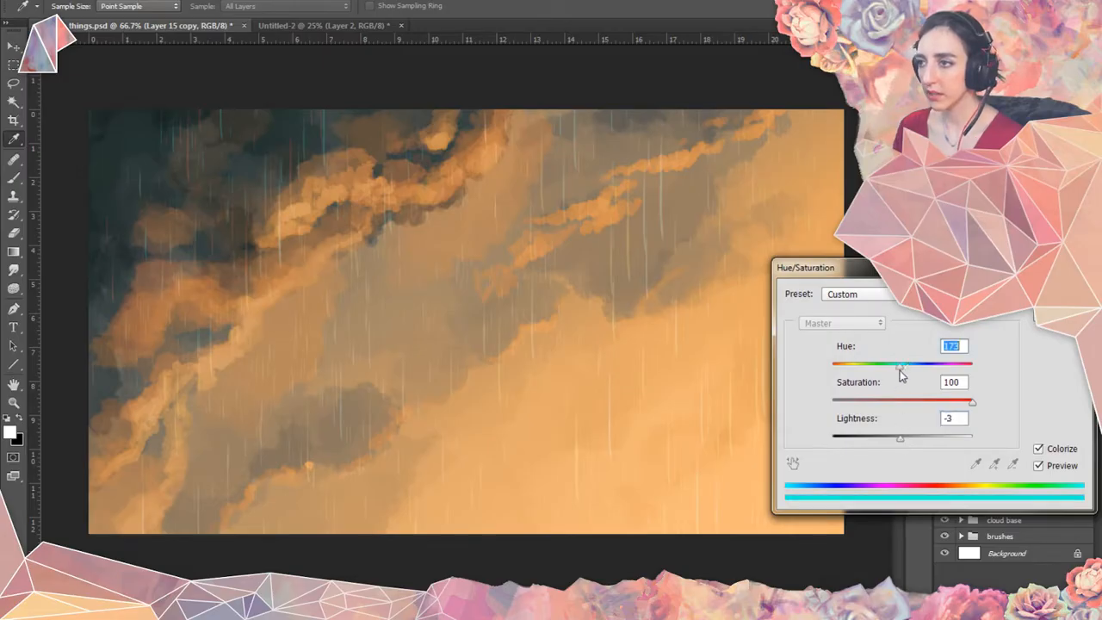
pyautogui.click(1054, 294)
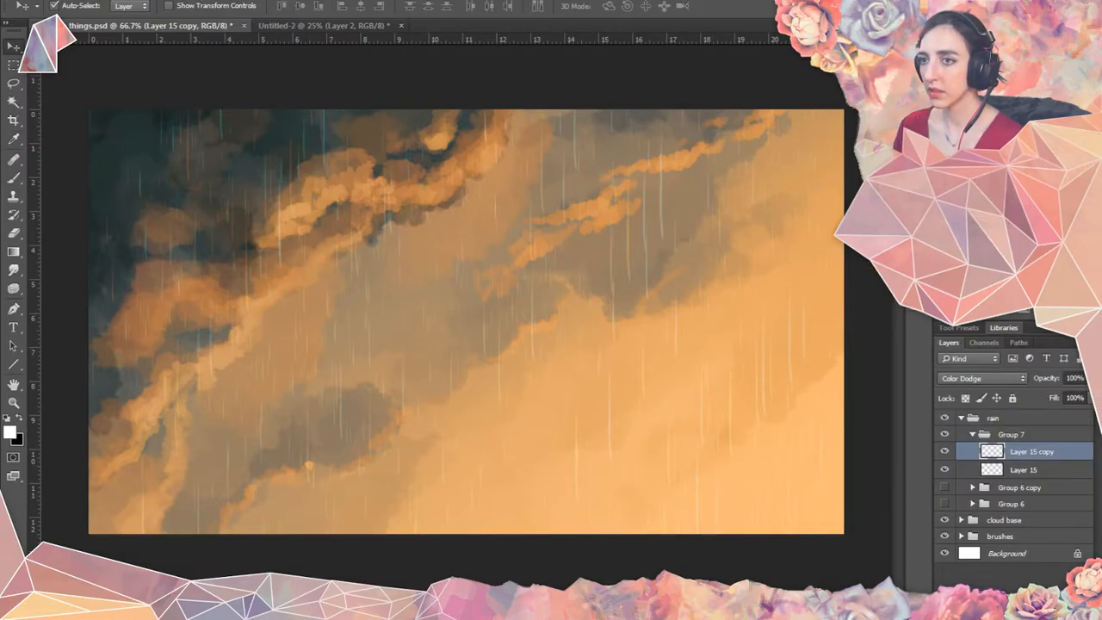
# Lower the opacity of Layer 15 copy to 25% and save the painting.
pyautogui.moveTo(1082, 378); pyautogui.dragTo(1037, 395)
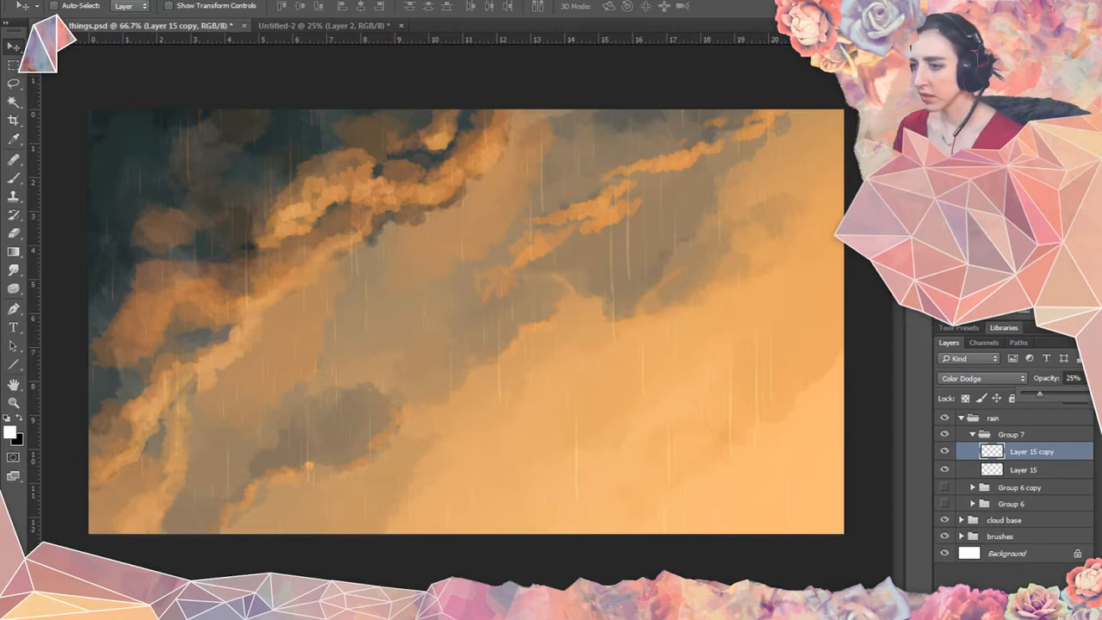
pyautogui.press('Return')
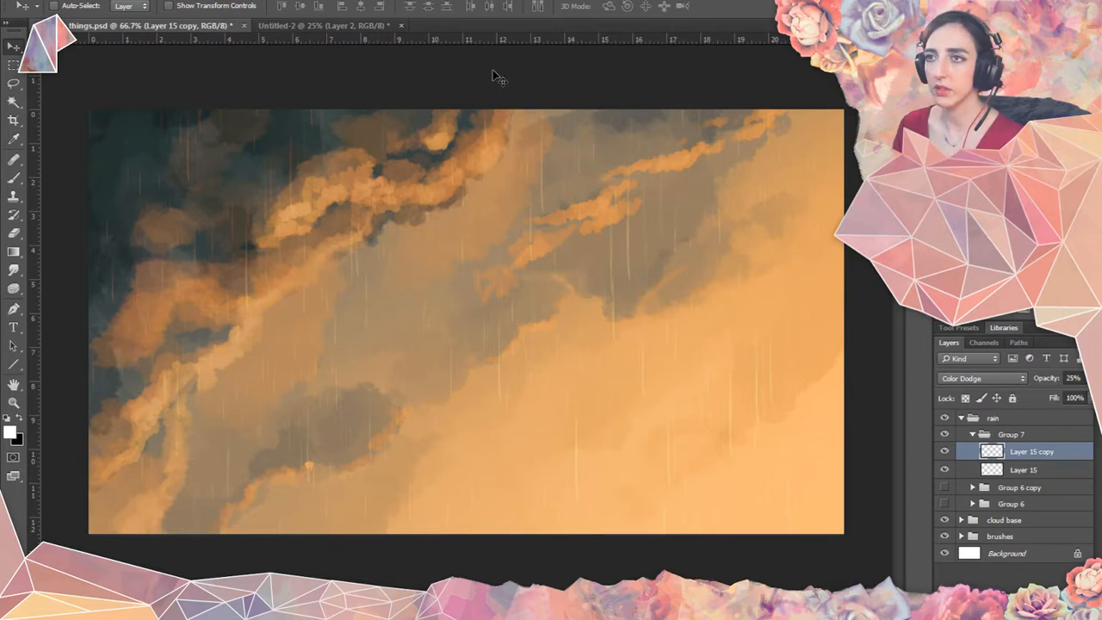
pyautogui.hotkey('ctrl', 's')
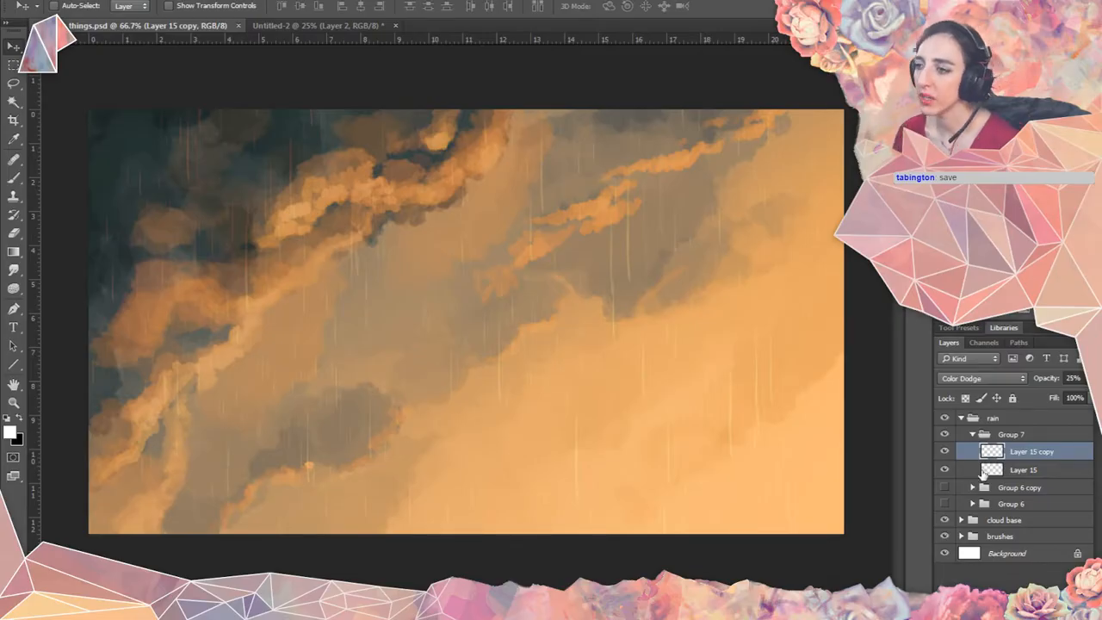
# Hide Layer 15 and its copy, then delete Group 7 together with its contents.
pyautogui.click(944, 451)
pyautogui.click(944, 469)
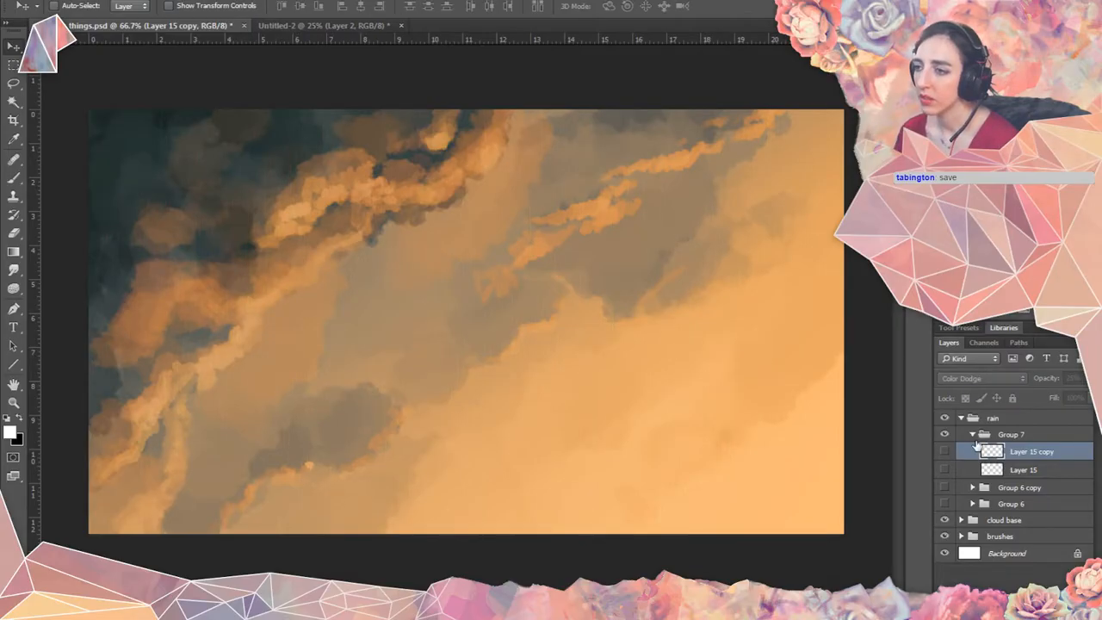
pyautogui.click(1019, 435)
pyautogui.press('Delete')
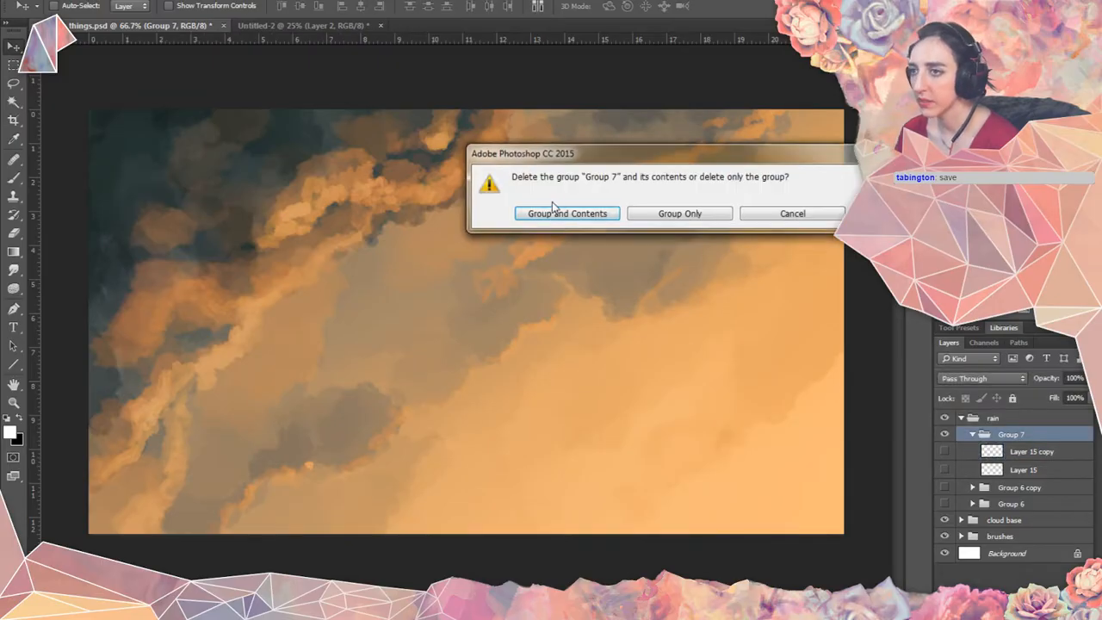
pyautogui.click(554, 215)
# In the Untitled-2 rain document, hide Layer 2 and add a new empty layer above it for brush painting.
pyautogui.click(265, 26)
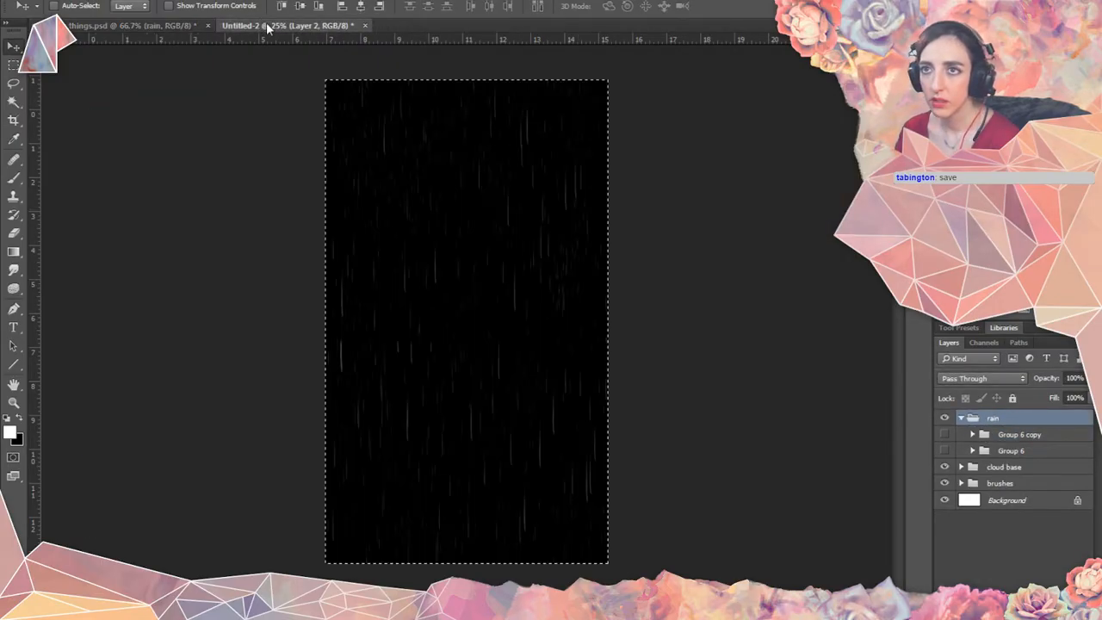
pyautogui.click(944, 424)
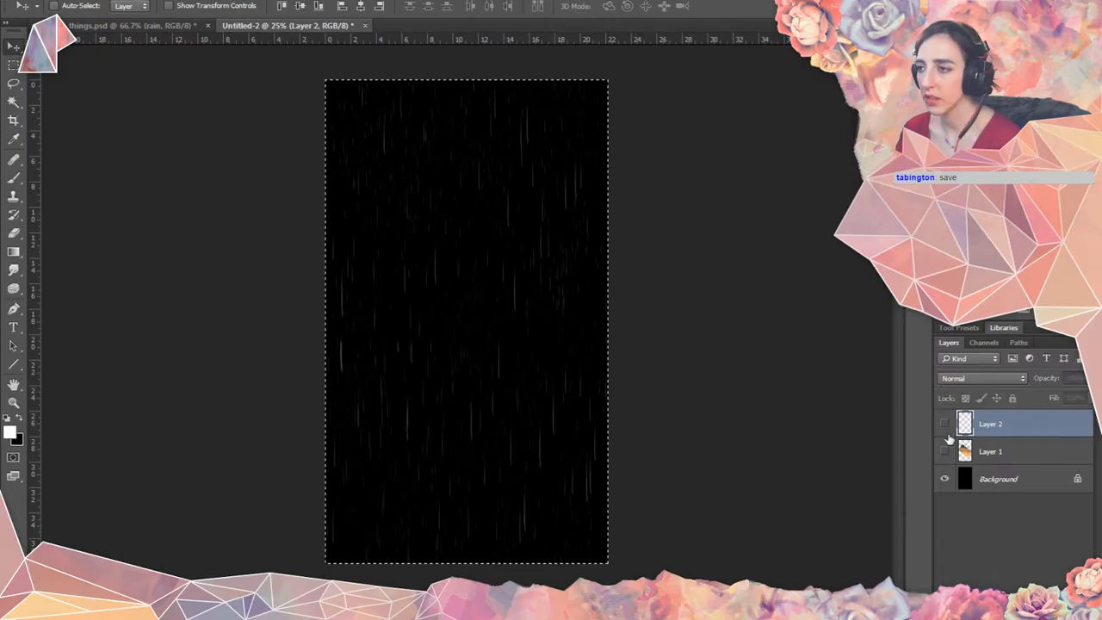
pyautogui.click(13, 178)
pyautogui.hotkey('ctrl', 'shift', 'alt', 'n')
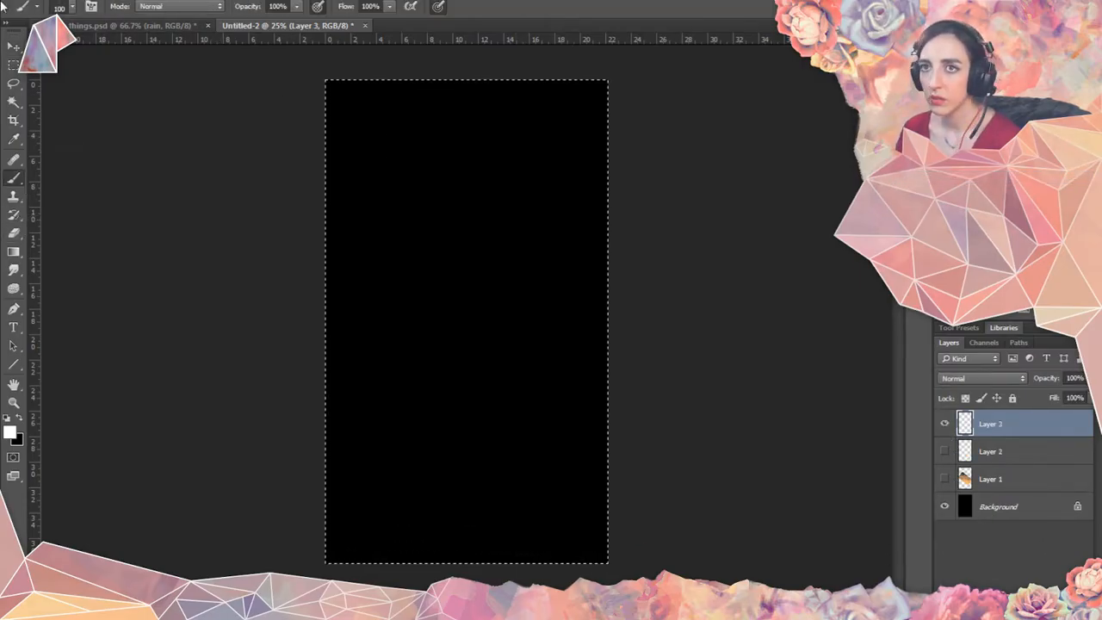
# Check the 100 px rain brush among the presets and display its Scattering settings.
pyautogui.click(59, 8)
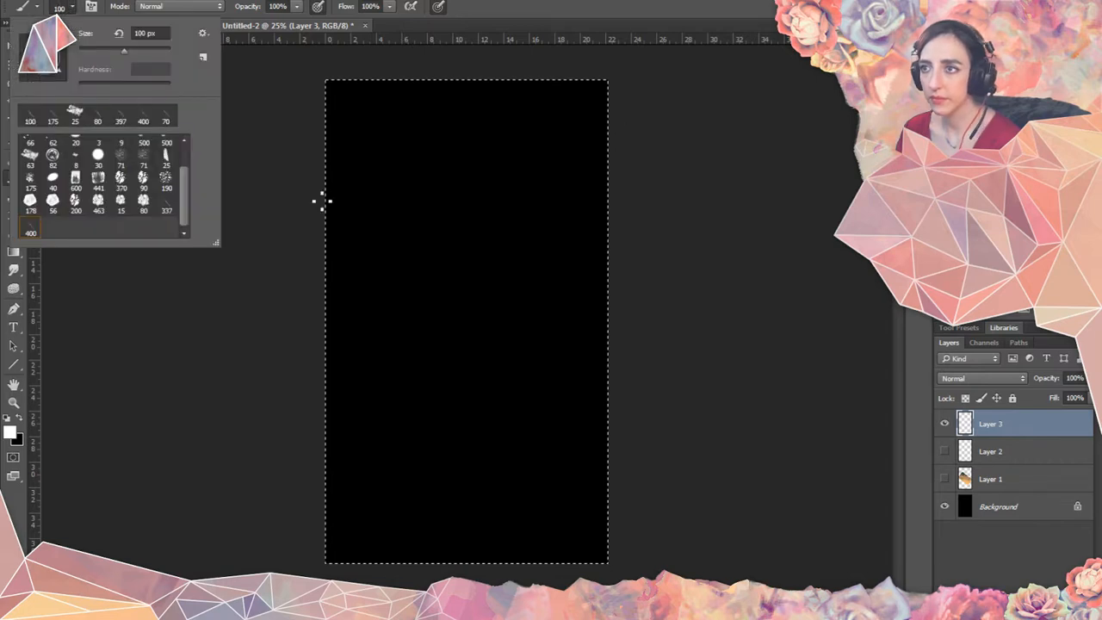
pyautogui.press('Return')
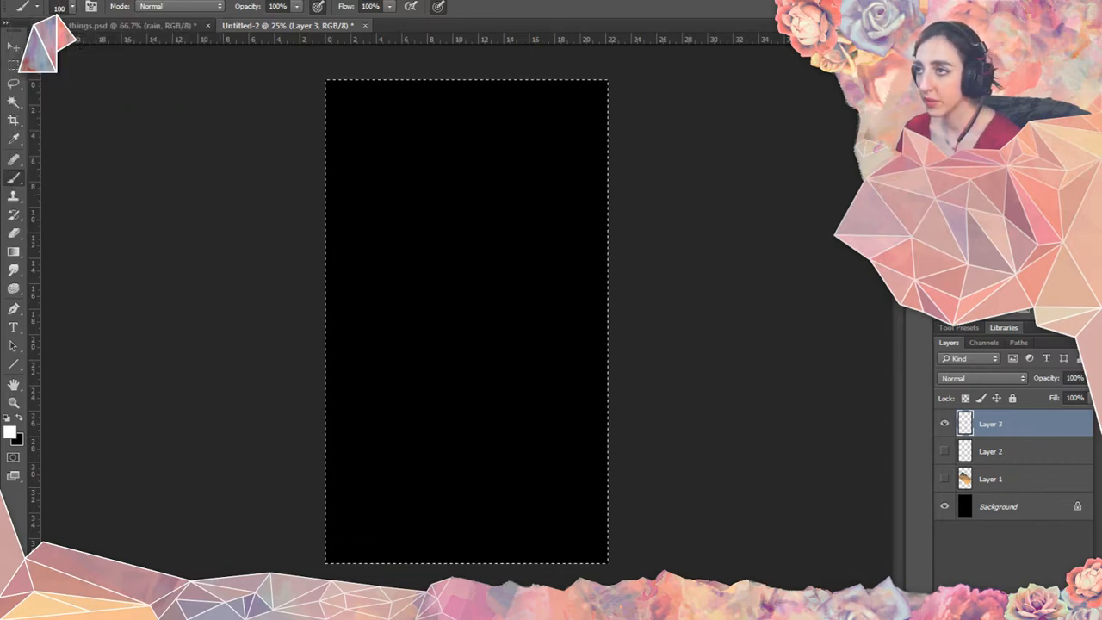
pyautogui.press('F5')
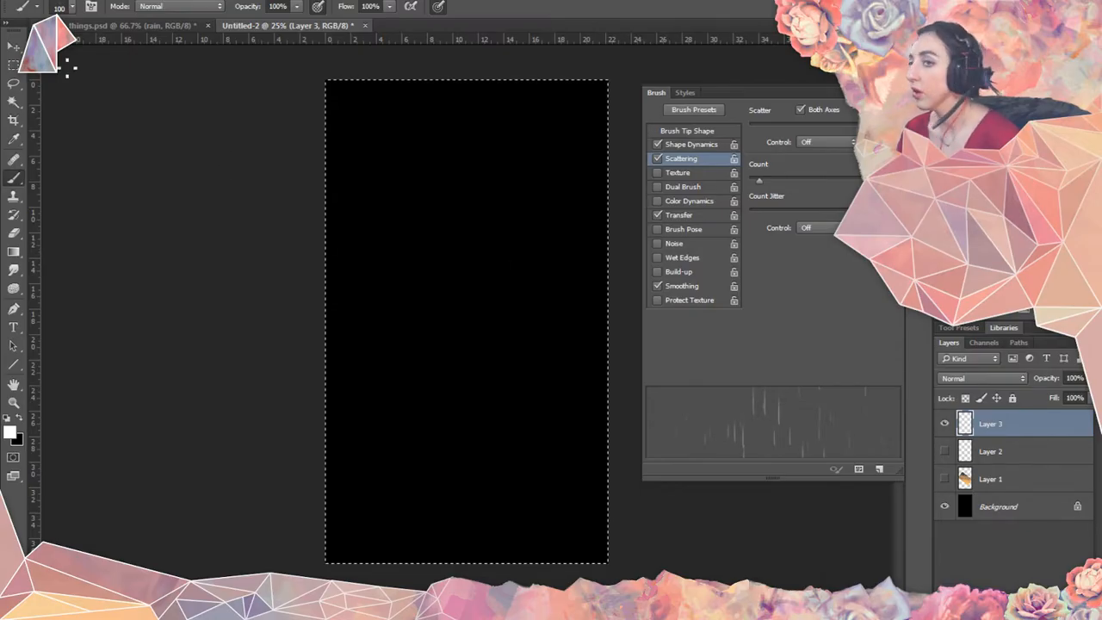
# Save the Untitled-2 document as raindrops.psd with Maximize Compatibility, save the things.psd painting as well, and return to raindrops.psd.
pyautogui.hotkey('alt', 'f')
pyautogui.click(63, 128)
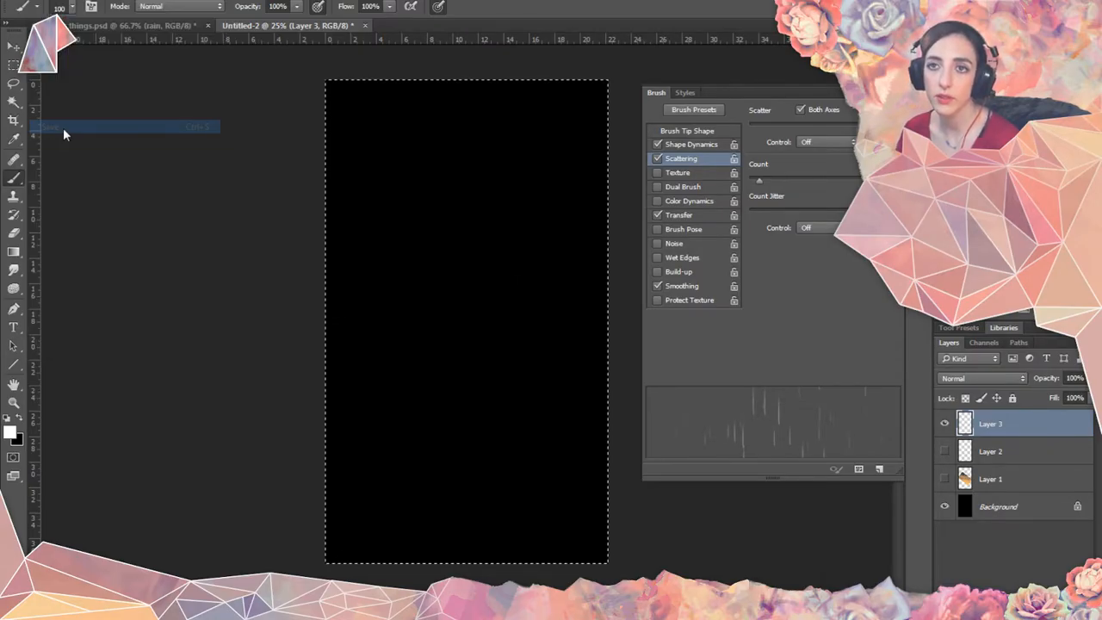
pyautogui.write('raindro')
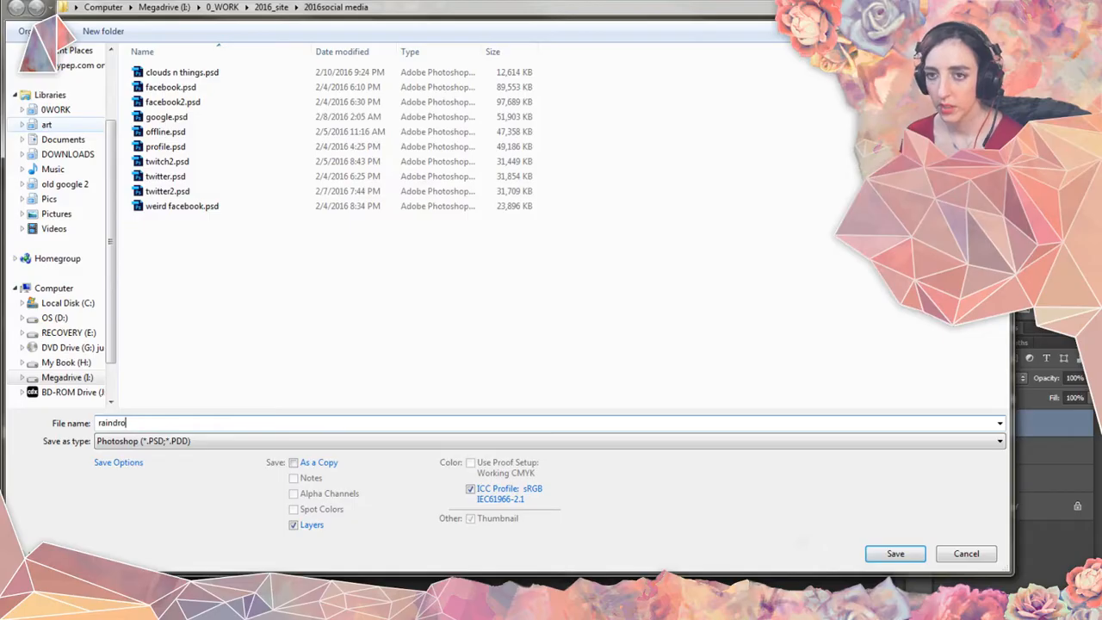
pyautogui.write('p')
pyautogui.press('Return')
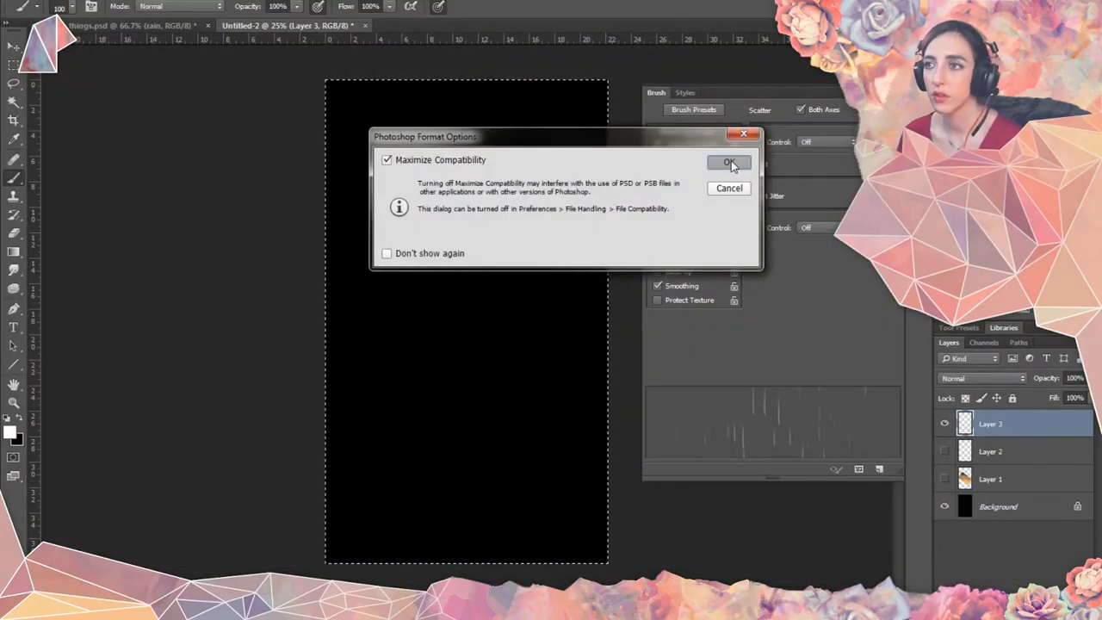
pyautogui.click(729, 163)
pyautogui.click(136, 26)
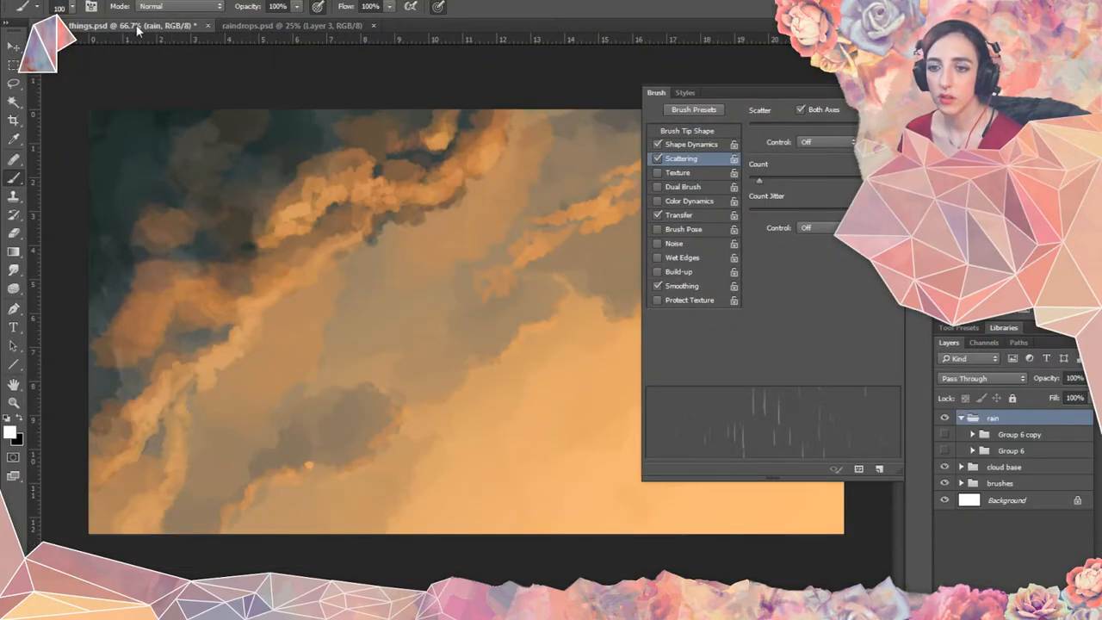
pyautogui.click(291, 26)
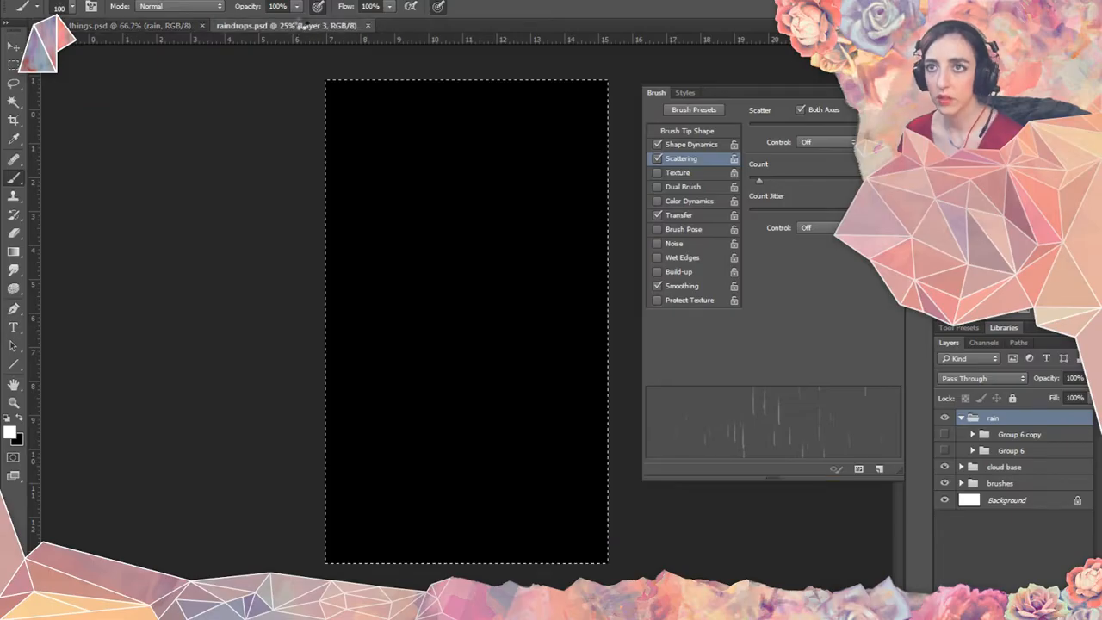
# Lower the rain brush's Size Jitter to its minimum, raise its Minimum Diameter, and review the Scattering, Transfer and Brush Tip Shape settings.
pyautogui.click(692, 145)
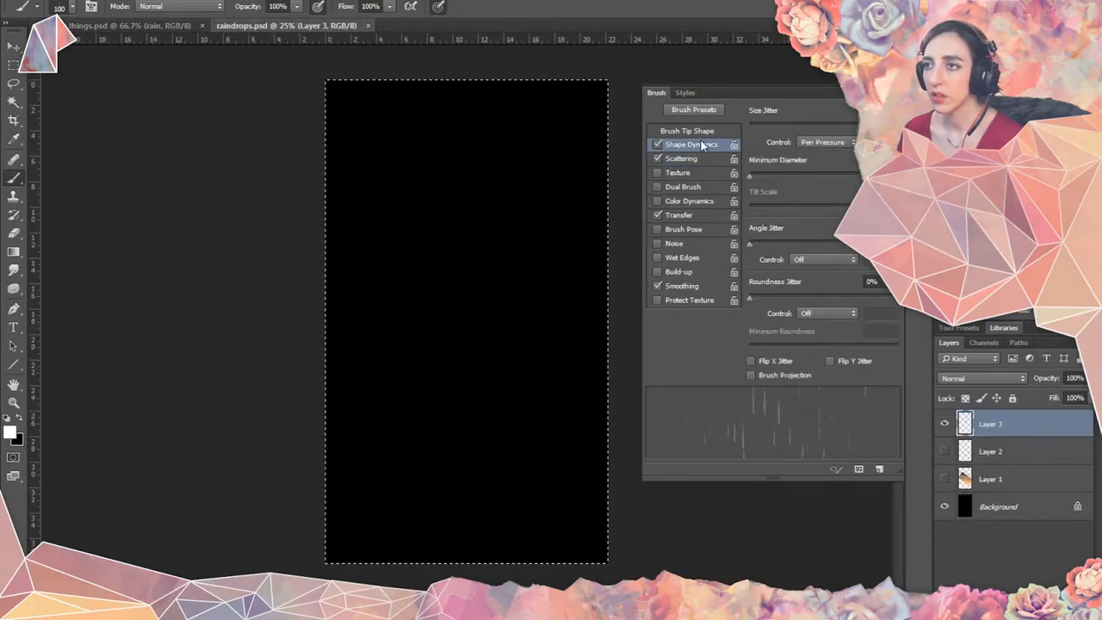
pyautogui.moveTo(895, 127); pyautogui.dragTo(743, 127)
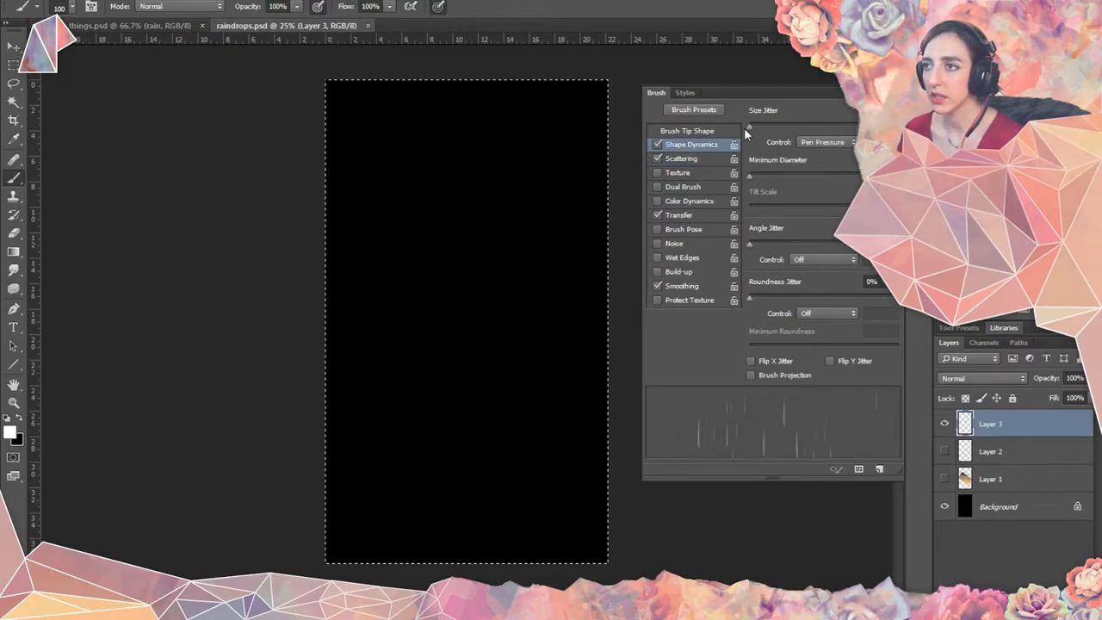
pyautogui.click(681, 160)
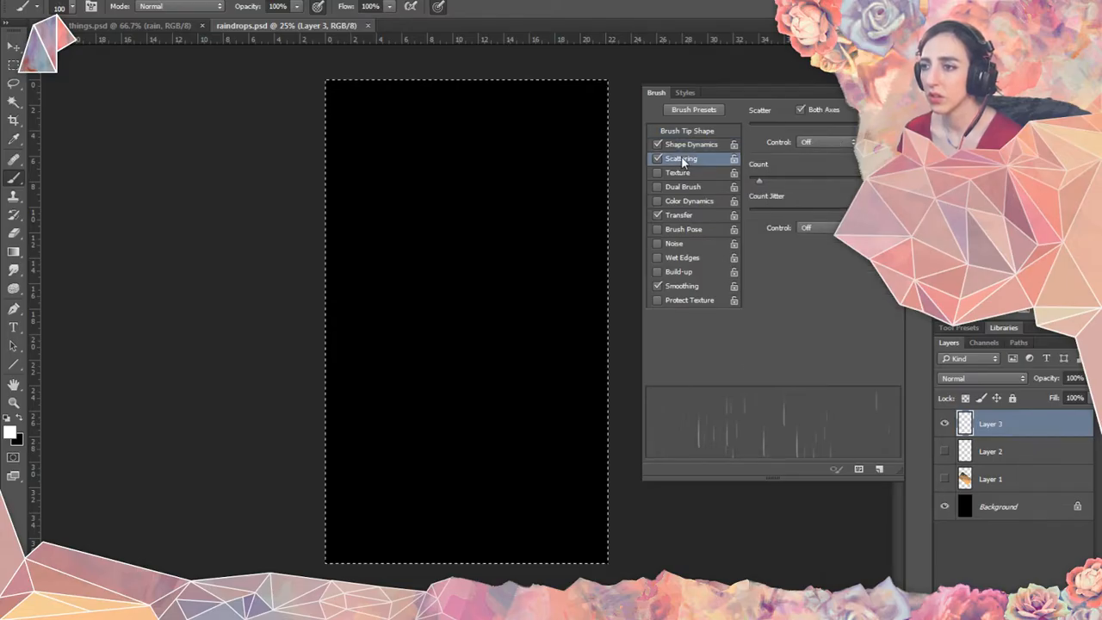
pyautogui.click(681, 146)
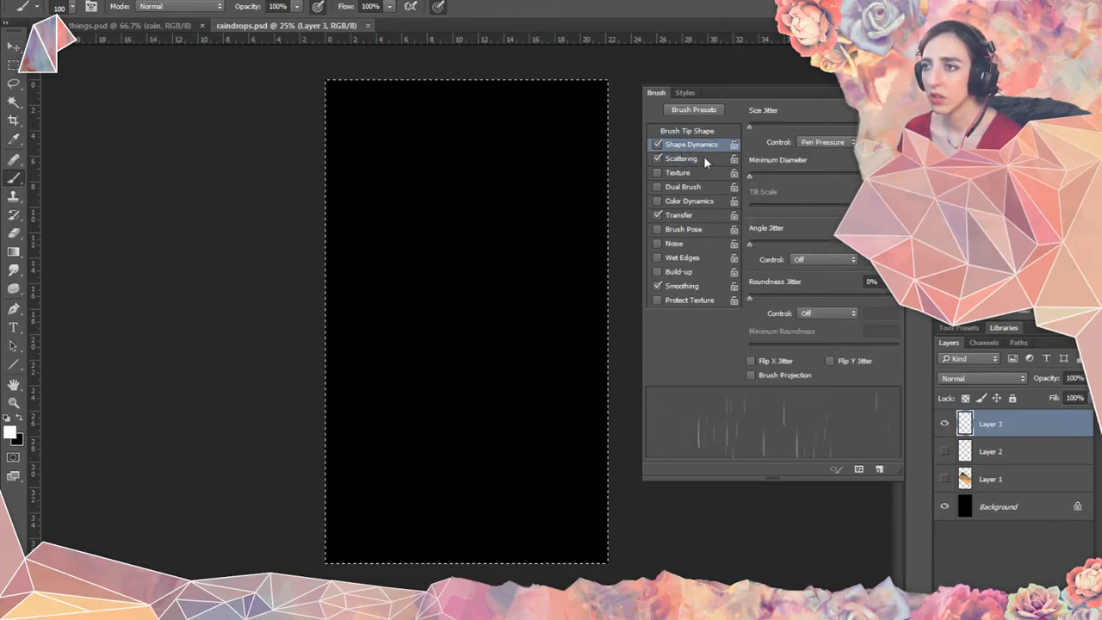
pyautogui.moveTo(749, 175); pyautogui.dragTo(848, 175)
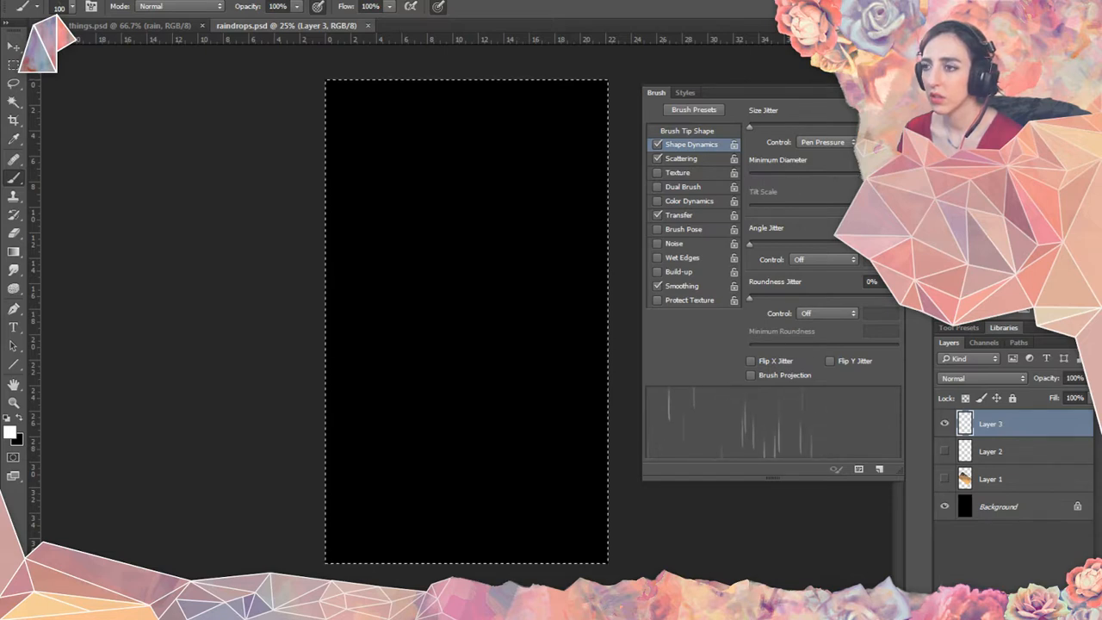
pyautogui.click(702, 215)
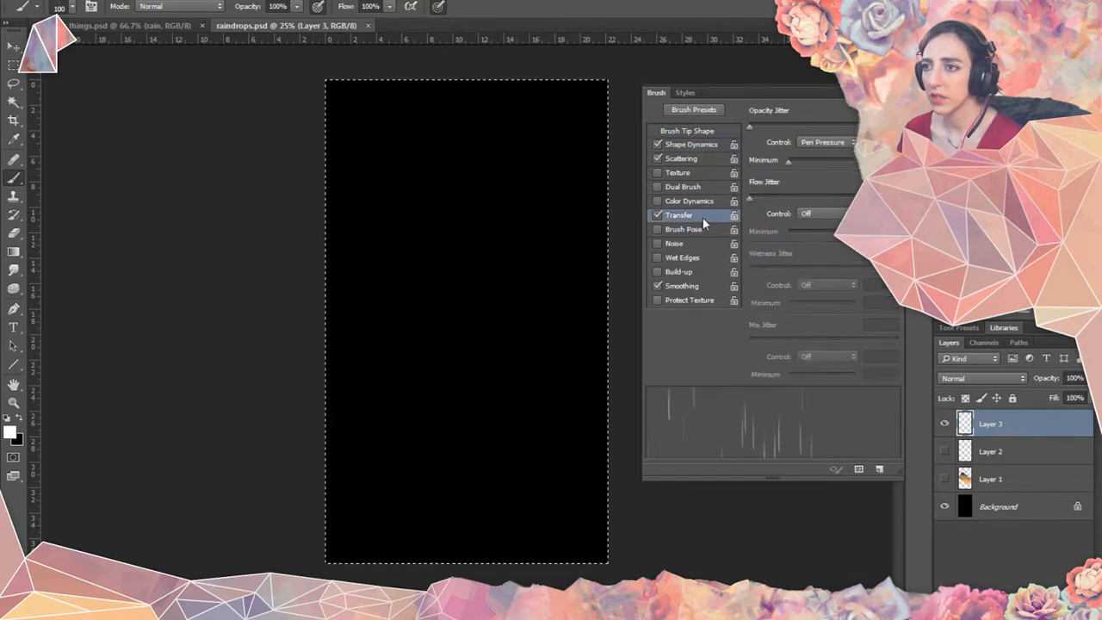
pyautogui.click(685, 160)
pyautogui.click(689, 133)
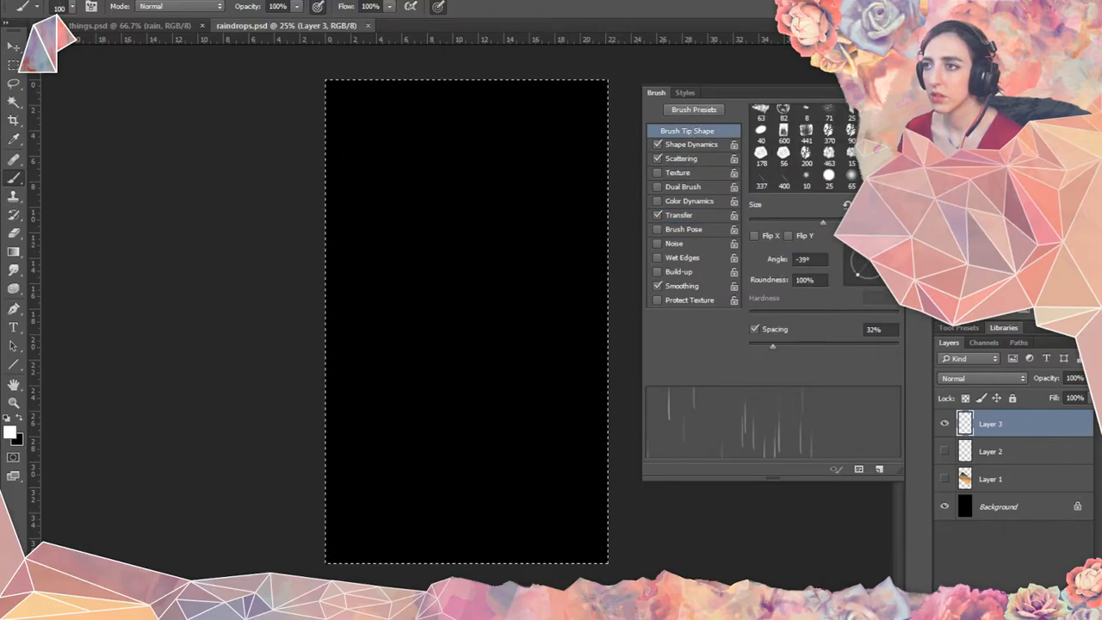
# Paint test rain streaks over the canvas on Layer 3, clear them, and deselect the canvas.
pyautogui.press('F5')
pyautogui.moveTo(379, 189)
pyautogui.mouseDown()
pyautogui.moveTo(389, 155)
pyautogui.moveTo(397, 191)
pyautogui.mouseUp()
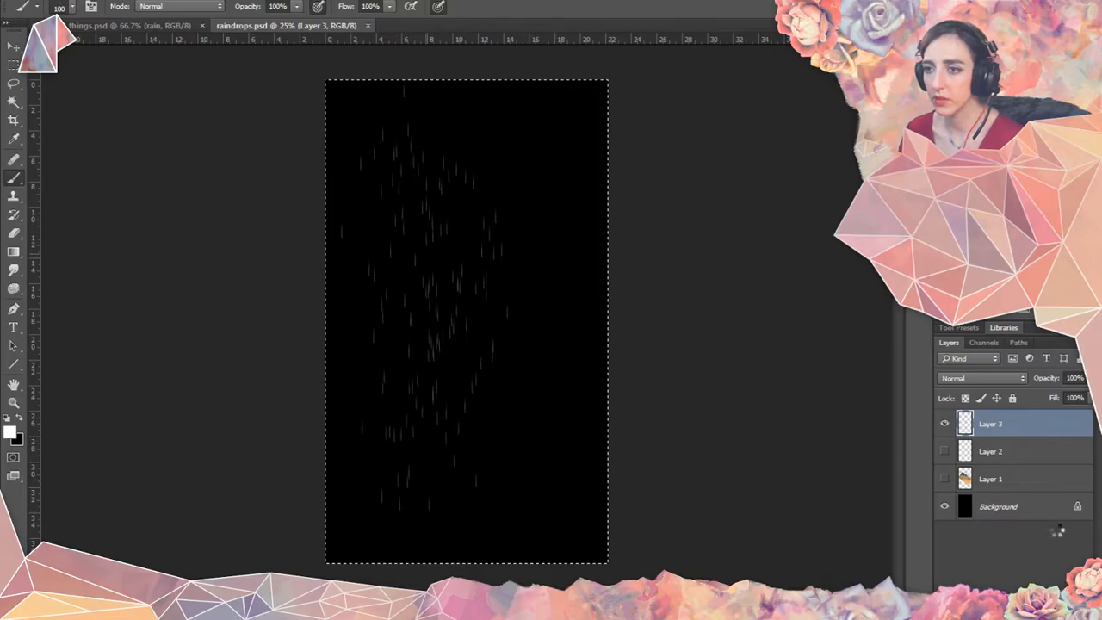
pyautogui.press('Delete')
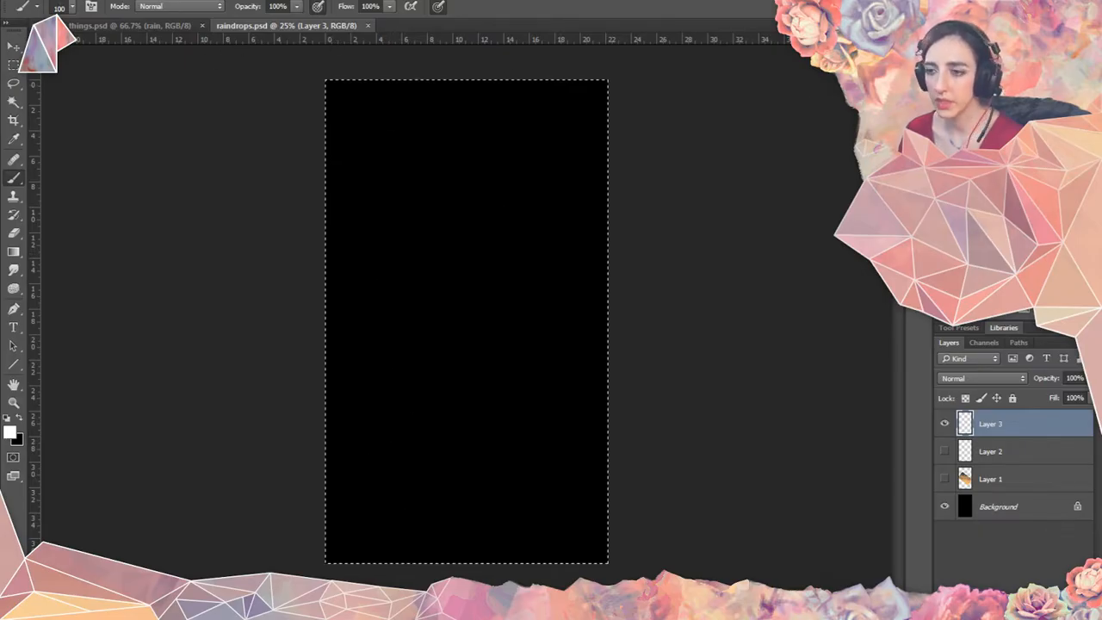
pyautogui.hotkey('ctrl', 'd')
# Set the rain brush's spacing to 78%, test it down the canvas on Layer 3, and undo the test stroke.
pyautogui.press('F5')
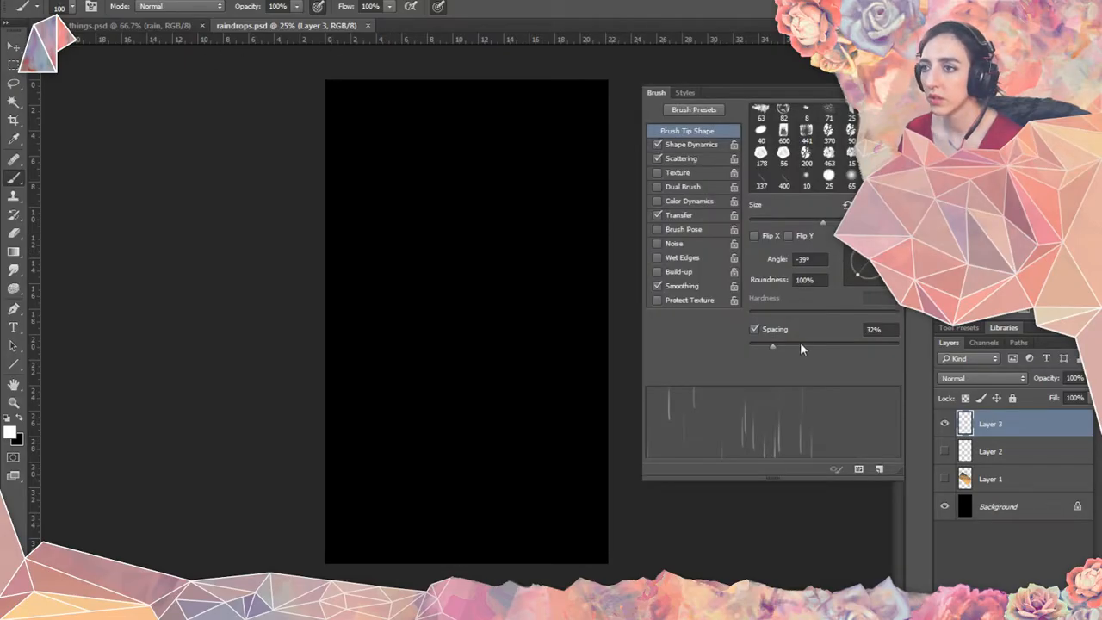
pyautogui.moveTo(799, 348); pyautogui.dragTo(806, 349)
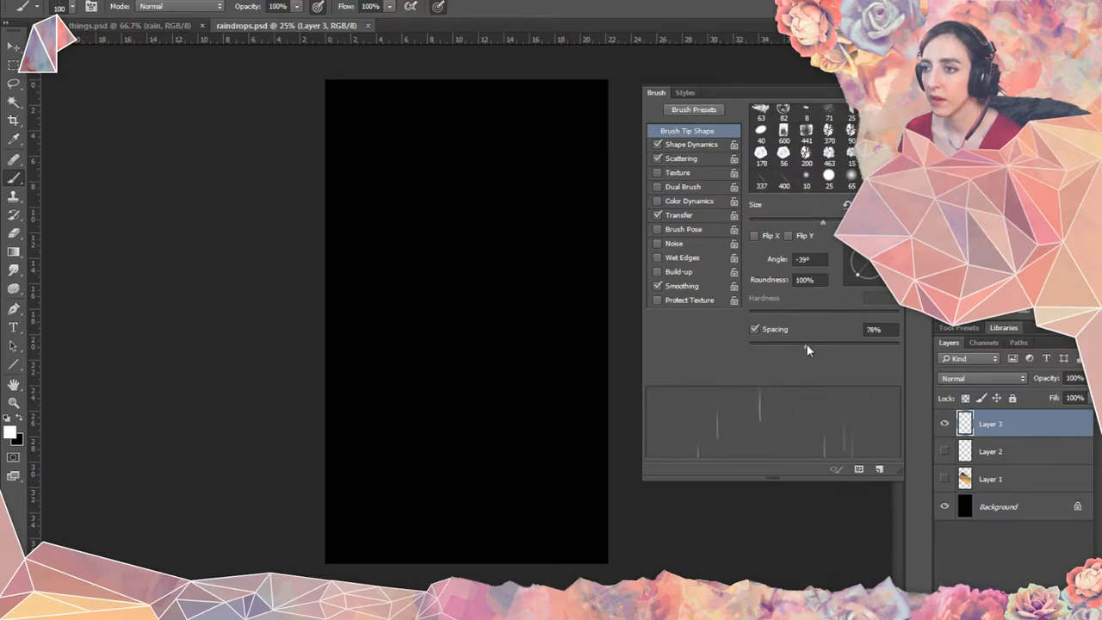
pyautogui.press('F5')
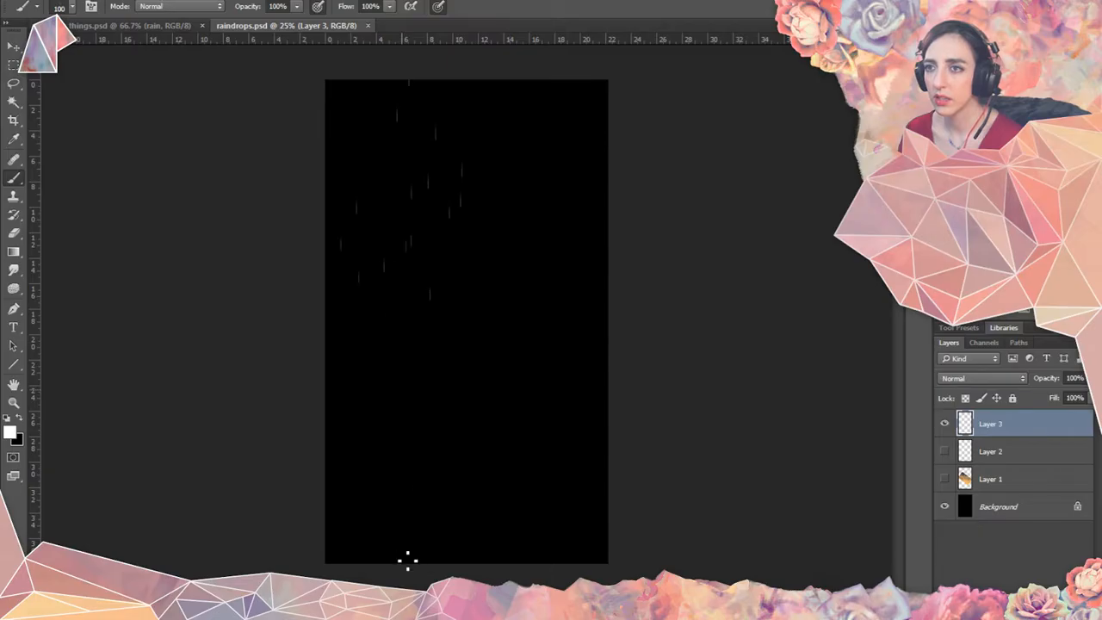
pyautogui.moveTo(407, 574); pyautogui.dragTo(407, 574)
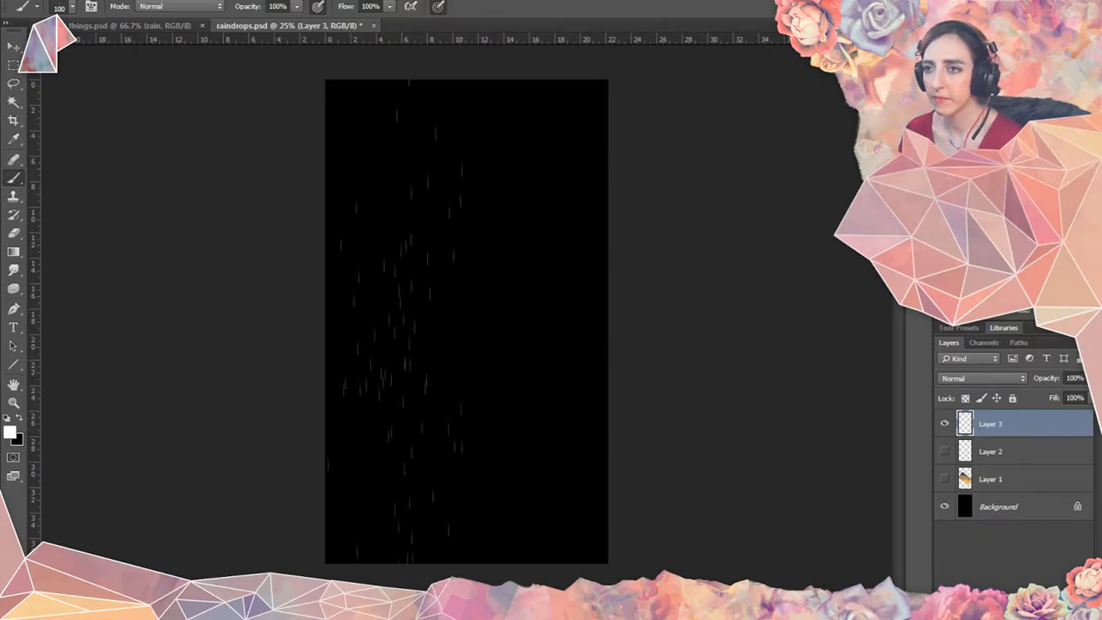
pyautogui.hotkey('ctrl', 'z')
# Lower the rain brush's Scattering Count to its minimum.
pyautogui.press('F5')
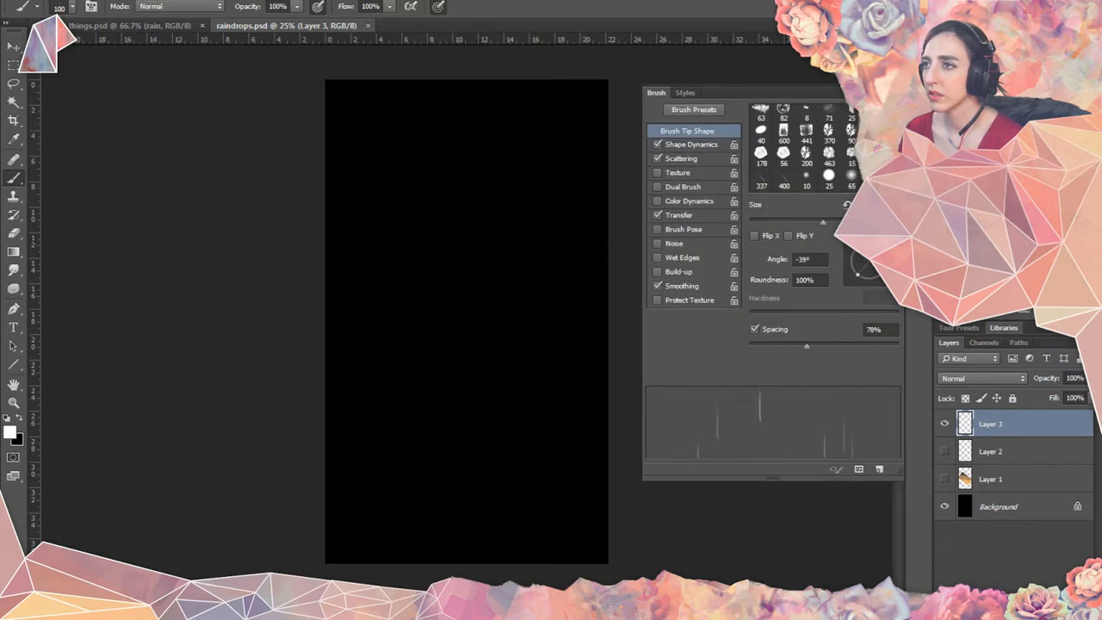
pyautogui.click(696, 146)
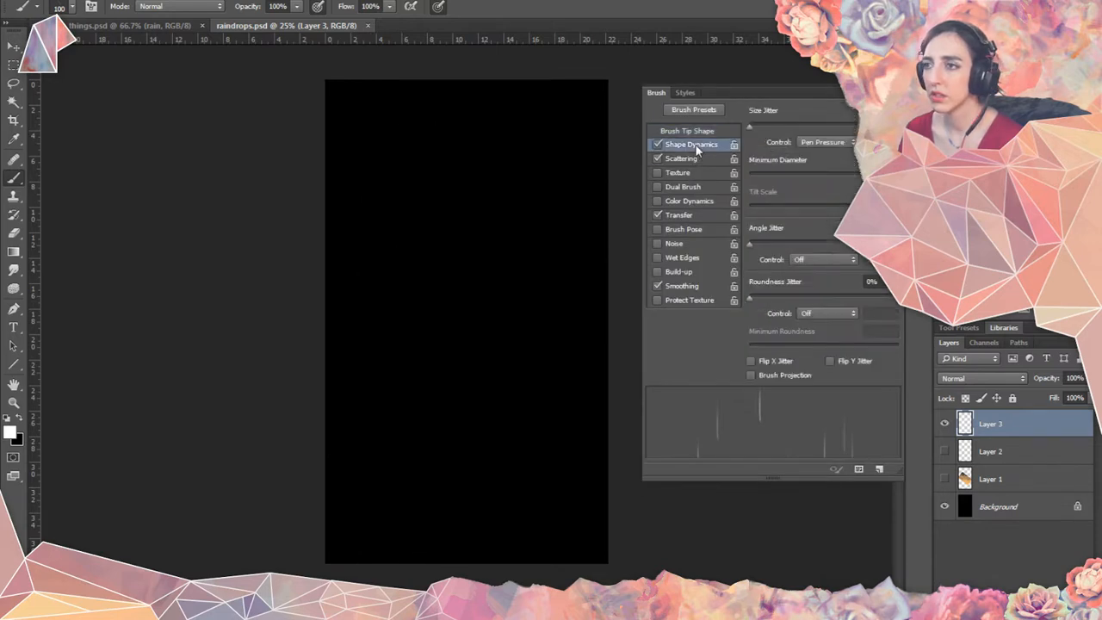
pyautogui.click(697, 159)
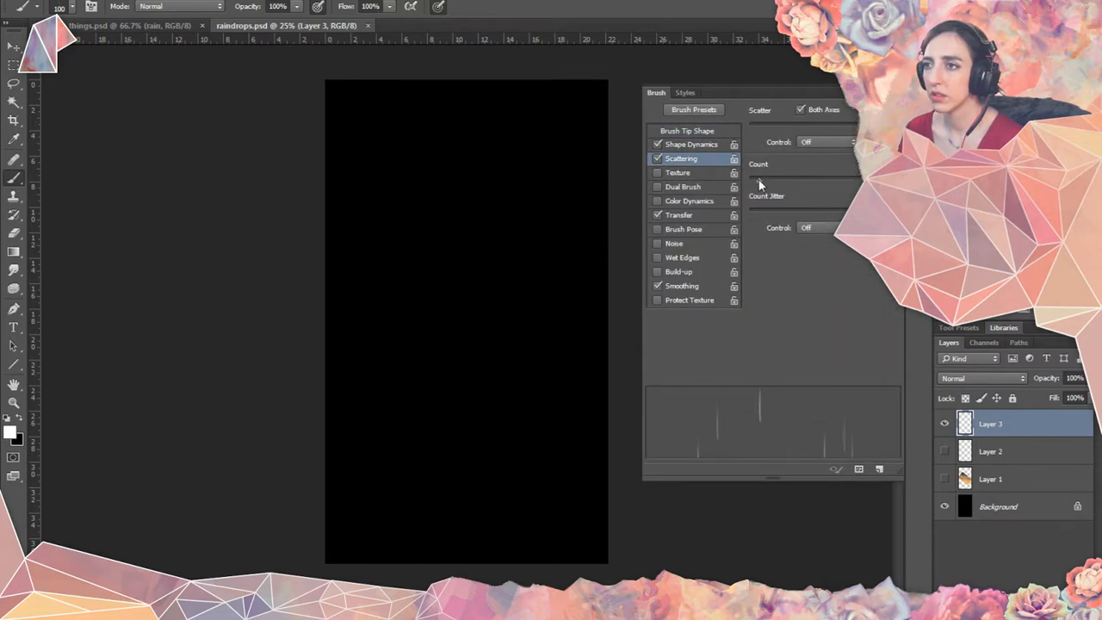
pyautogui.moveTo(759, 184); pyautogui.dragTo(739, 177)
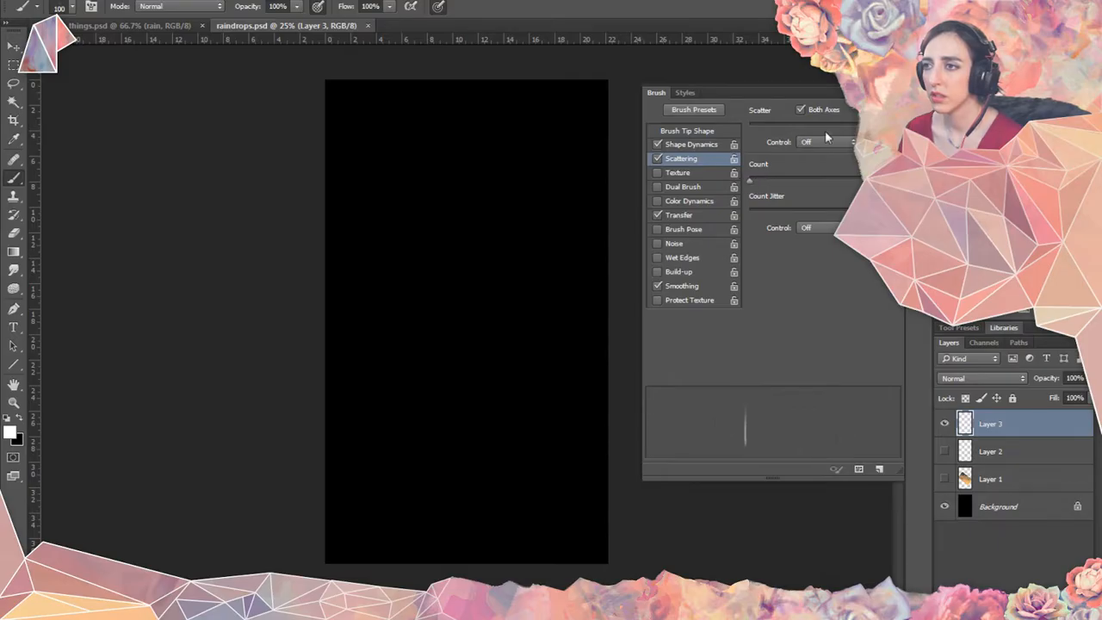
pyautogui.press('F5')
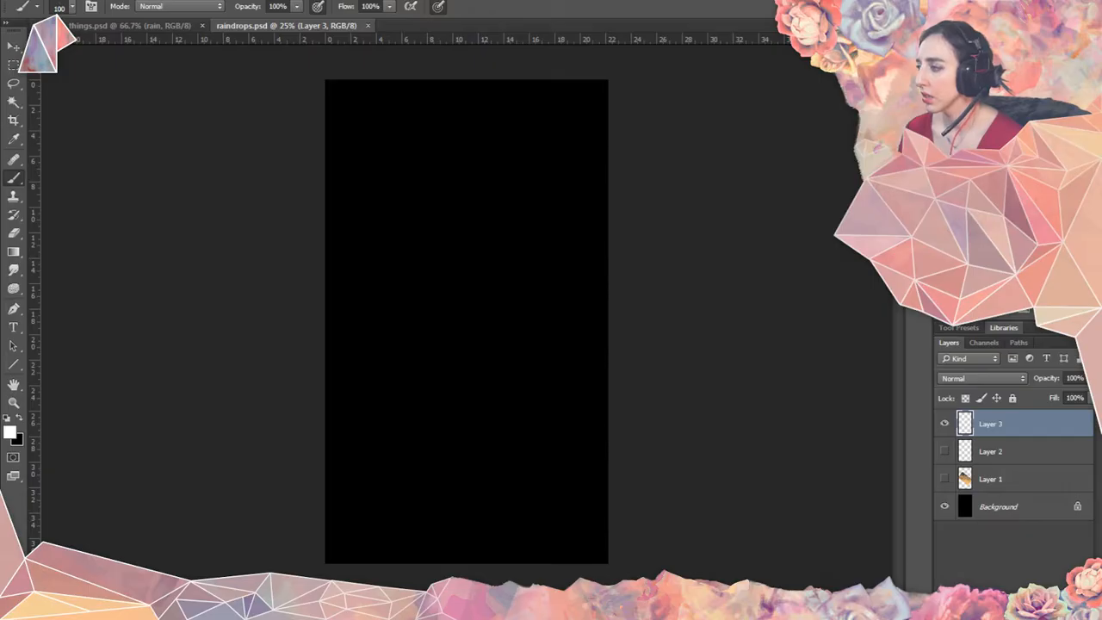
# Paint sparse white rain streaks down the left, middle and right of the canvas on Layer 3.
pyautogui.moveTo(370, 107)
pyautogui.mouseDown()
pyautogui.moveTo(379, 165)
pyautogui.moveTo(368, 248)
pyautogui.moveTo(403, 551)
pyautogui.mouseUp()
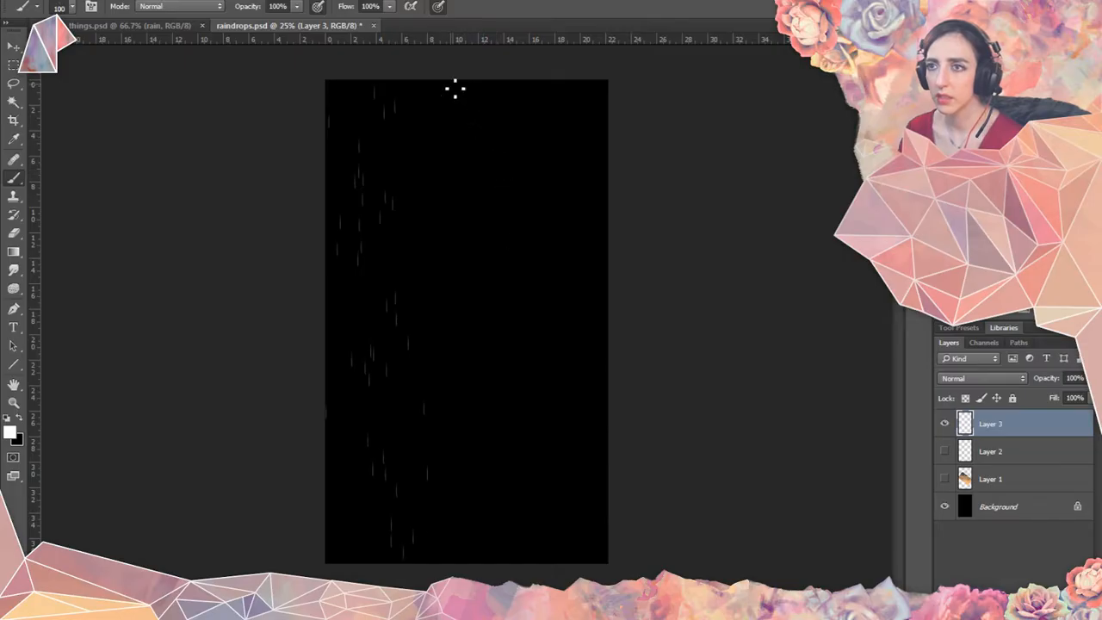
pyautogui.moveTo(460, 396); pyautogui.dragTo(463, 410)
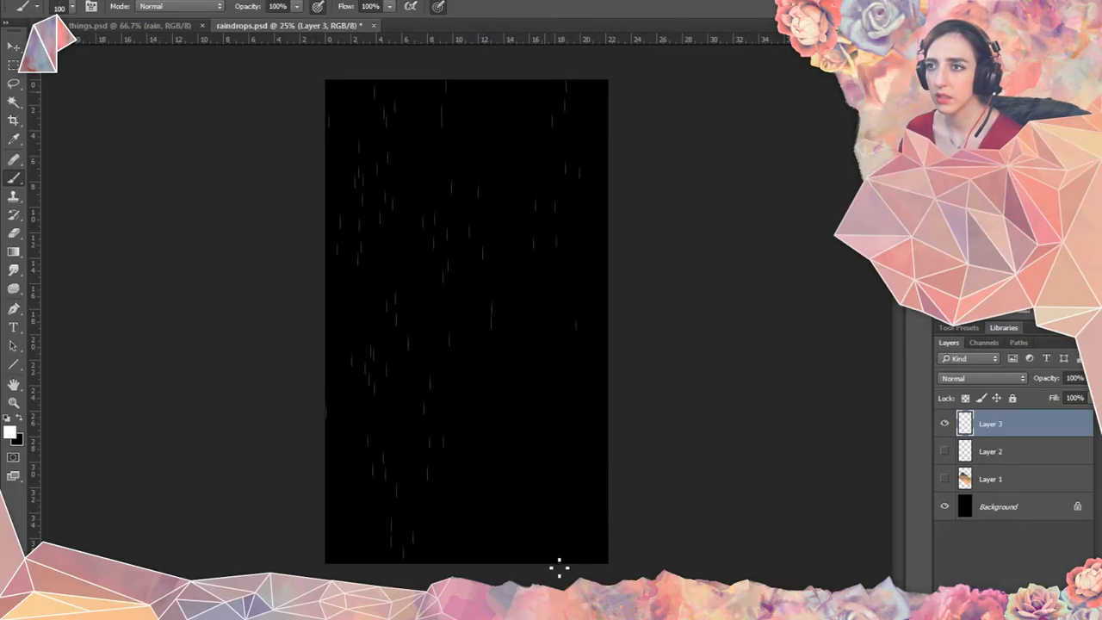
pyautogui.moveTo(559, 566)
pyautogui.mouseDown()
pyautogui.moveTo(560, 578)
pyautogui.moveTo(513, 449)
pyautogui.mouseUp()
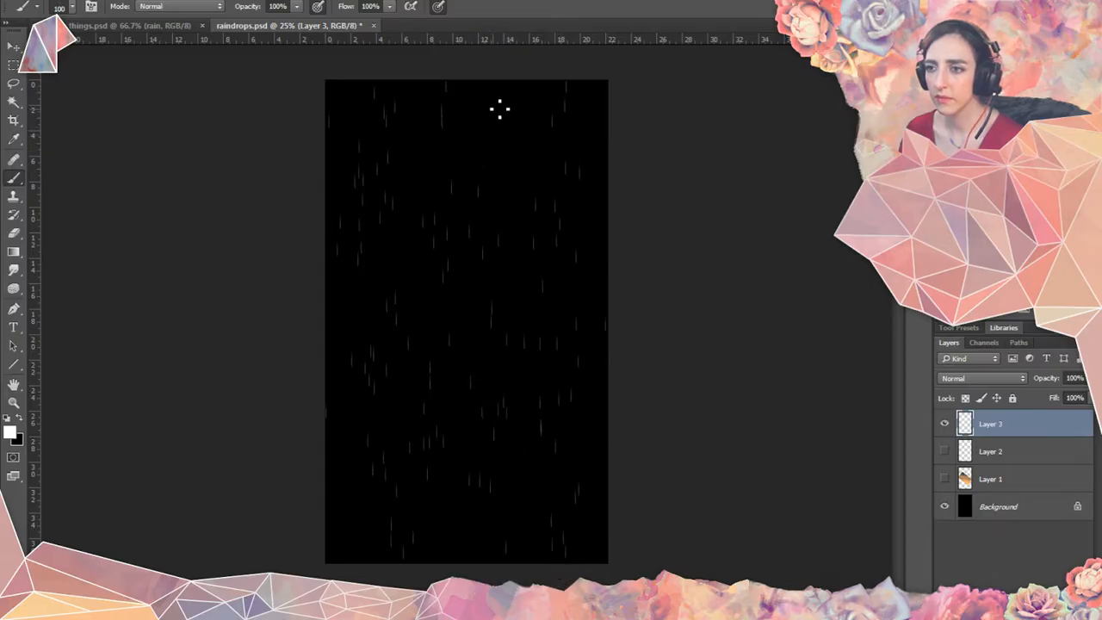
pyautogui.click(499, 162)
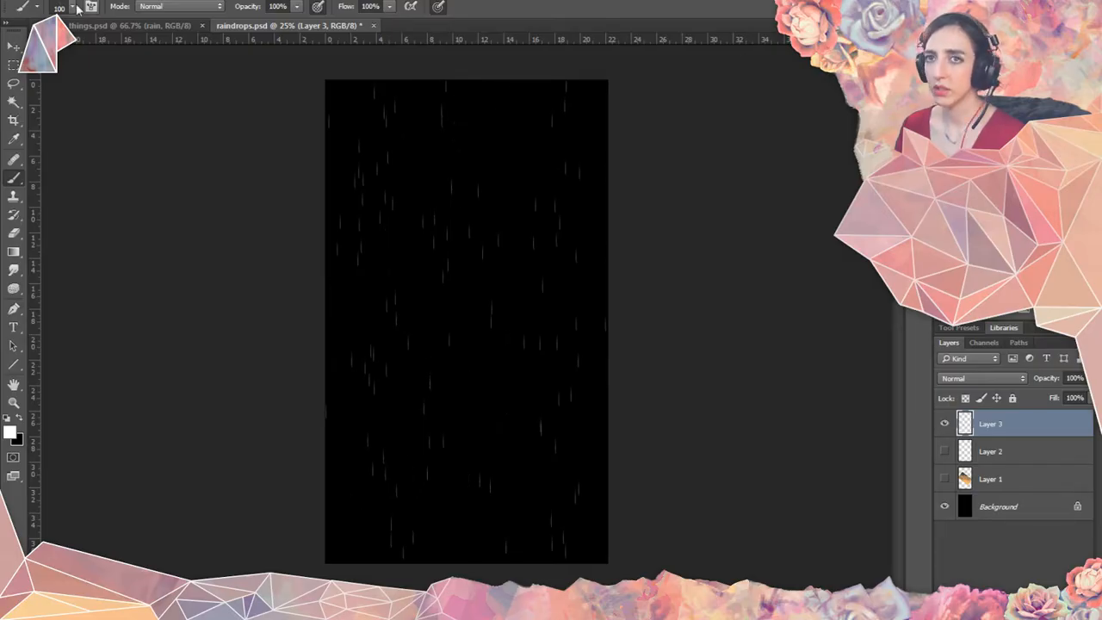
# Save the current 100 px rain brush as a new preset under the suggested name, capturing its brush size.
pyautogui.click(72, 7)
pyautogui.click(202, 58)
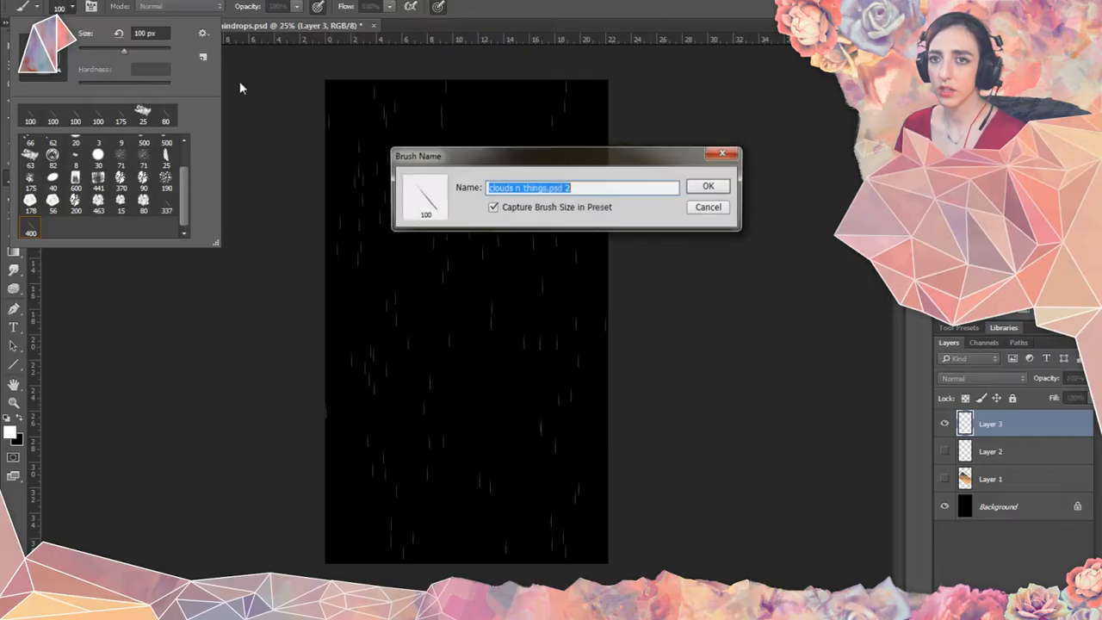
pyautogui.click(711, 185)
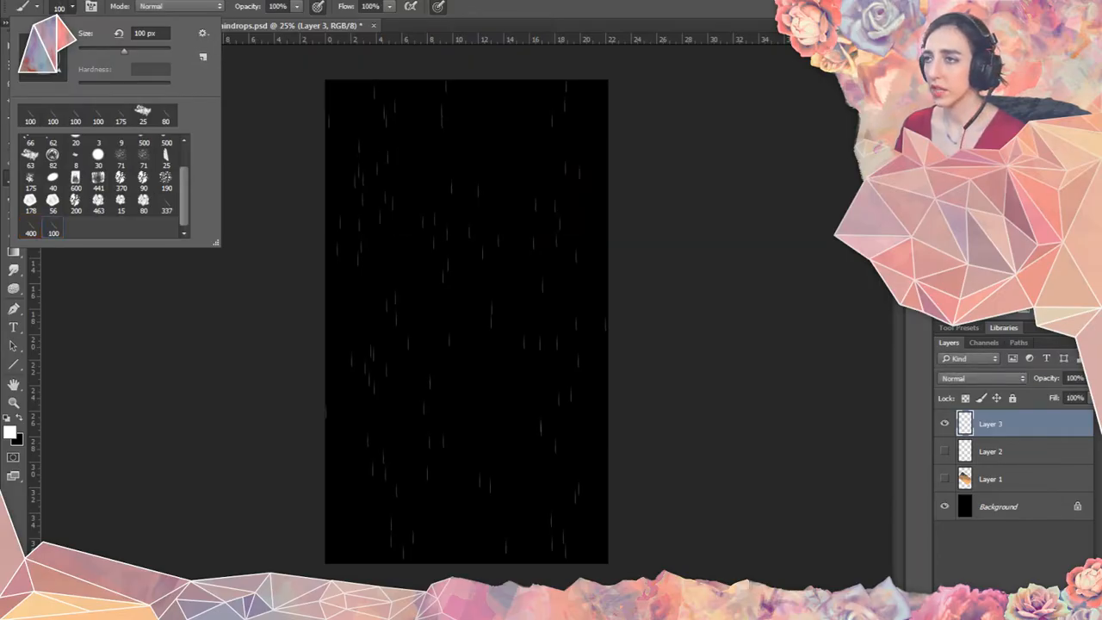
# Reduce the rain brush's Scatter amount and set its spacing to 154%.
pyautogui.press('F5')
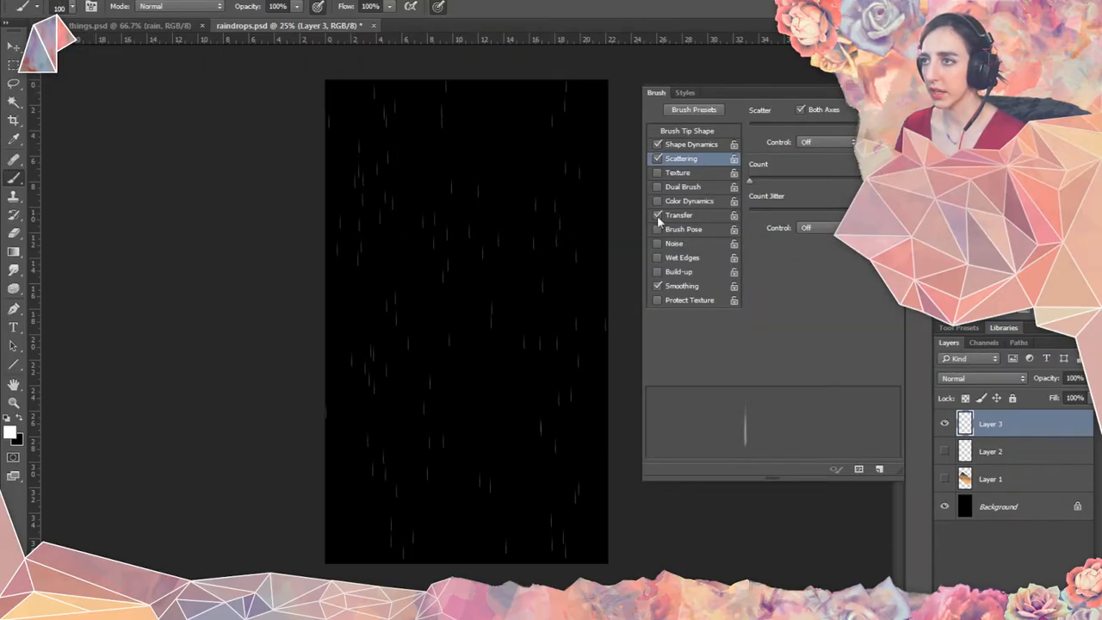
pyautogui.moveTo(786, 127)
pyautogui.mouseDown()
pyautogui.moveTo(760, 128)
pyautogui.moveTo(770, 127)
pyautogui.mouseUp()
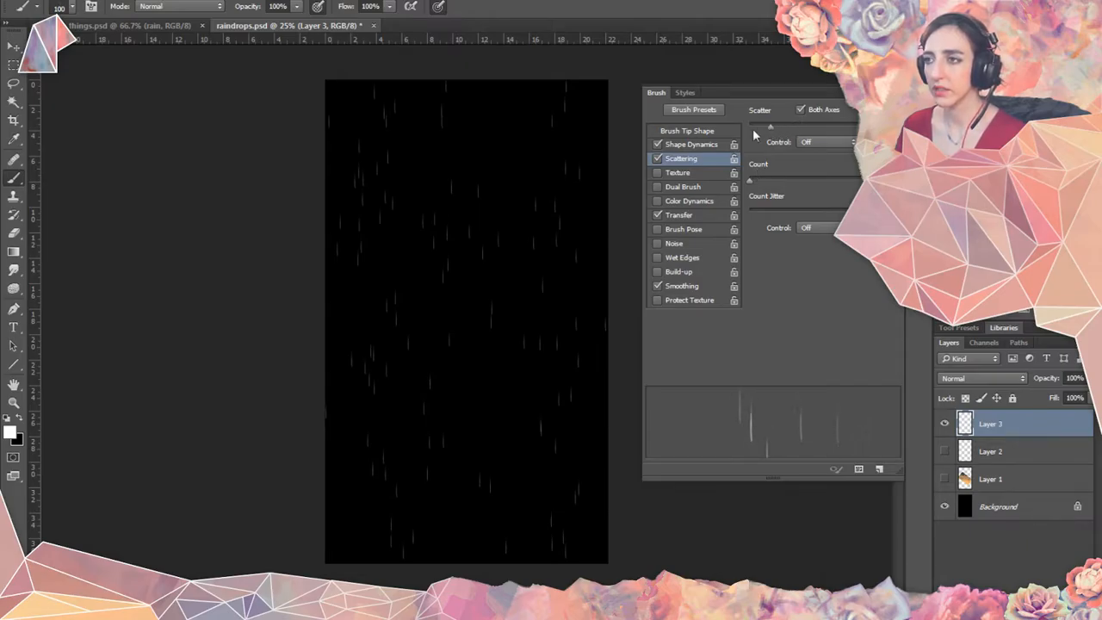
pyautogui.click(699, 134)
pyautogui.moveTo(807, 338); pyautogui.dragTo(844, 346)
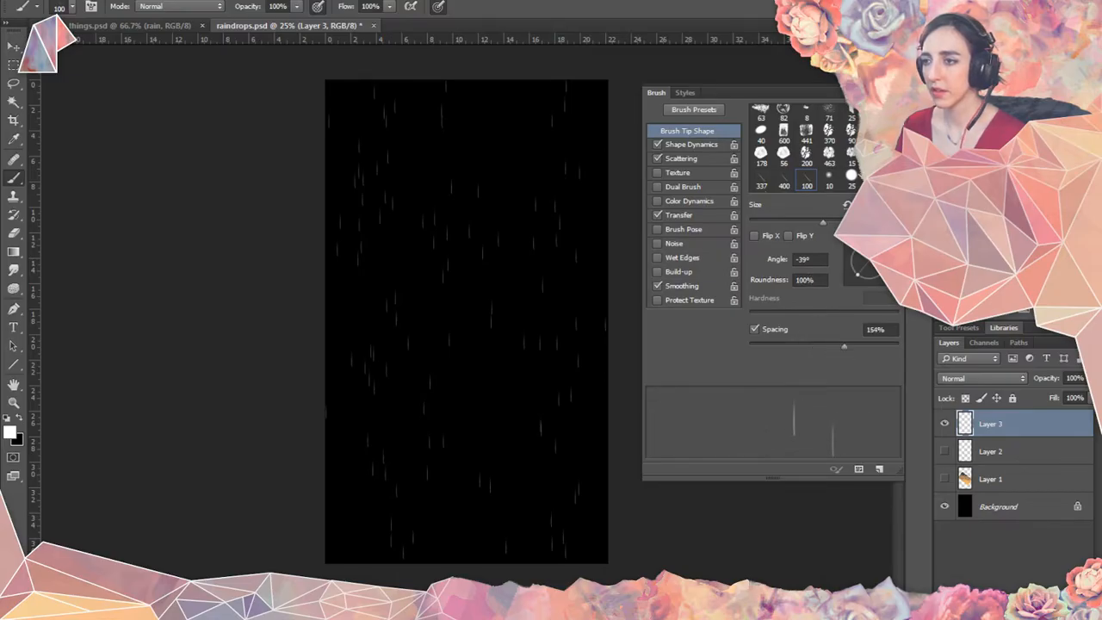
# Fill the remaining gaps across Layer 3 with additional sparse rain streaks from top to bottom.
pyautogui.press('F5')
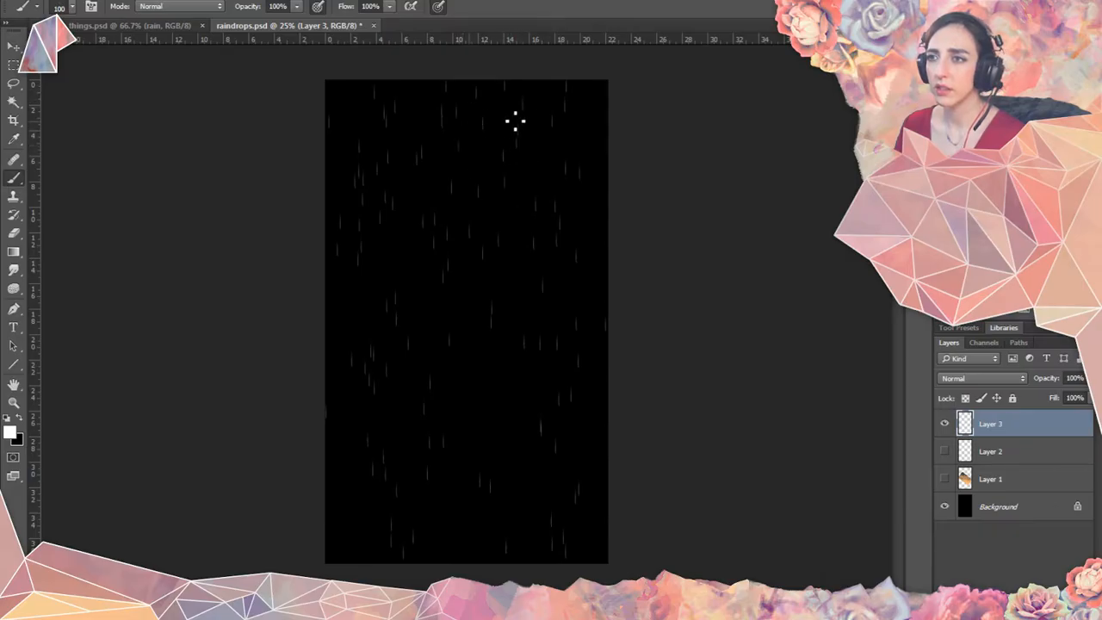
pyautogui.moveTo(590, 100); pyautogui.dragTo(595, 118)
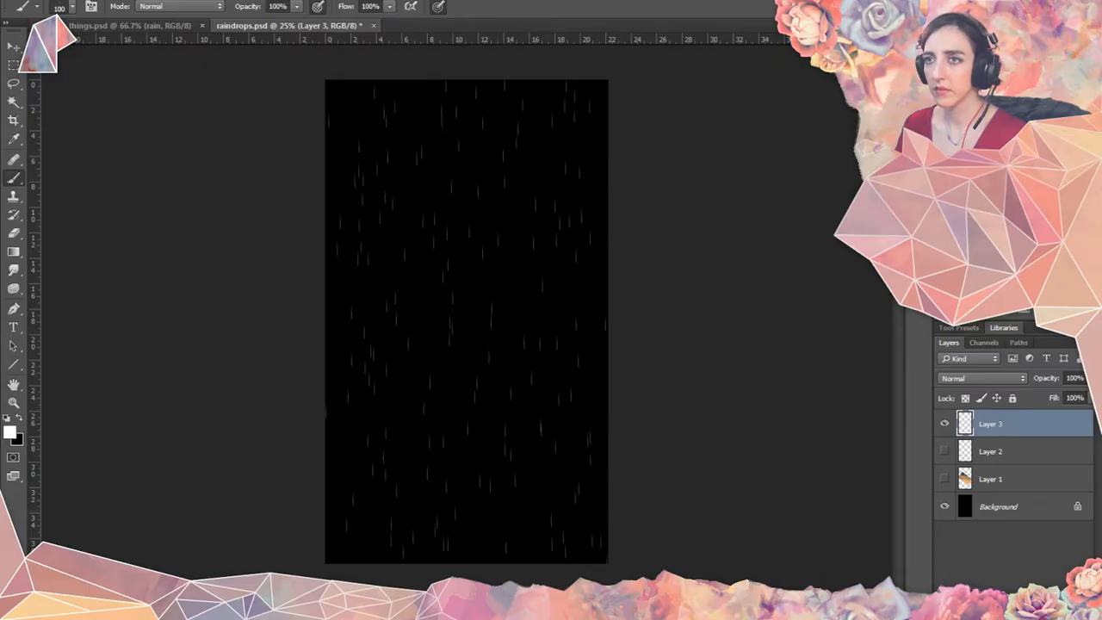
# Select the whole canvas and offset Layer 3 vertically by about half its height, wrapping the streaks around.
pyautogui.hotkey('alt', 't')
pyautogui.press('Escape')
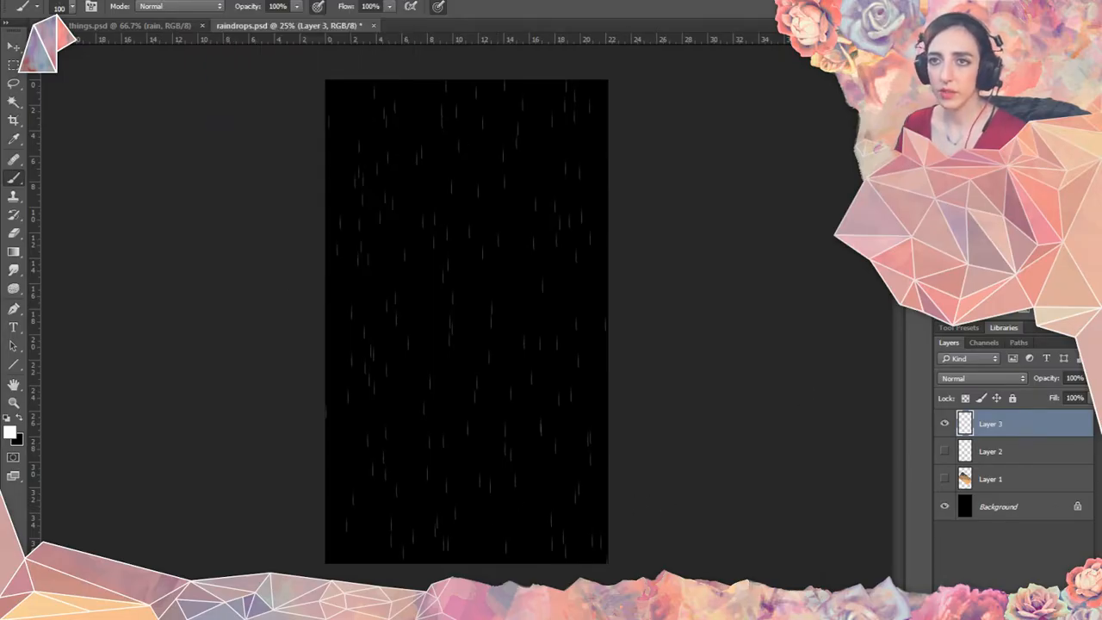
pyautogui.hotkey('ctrl', 'a')
pyautogui.hotkey('alt', 't')
pyautogui.press('Escape')
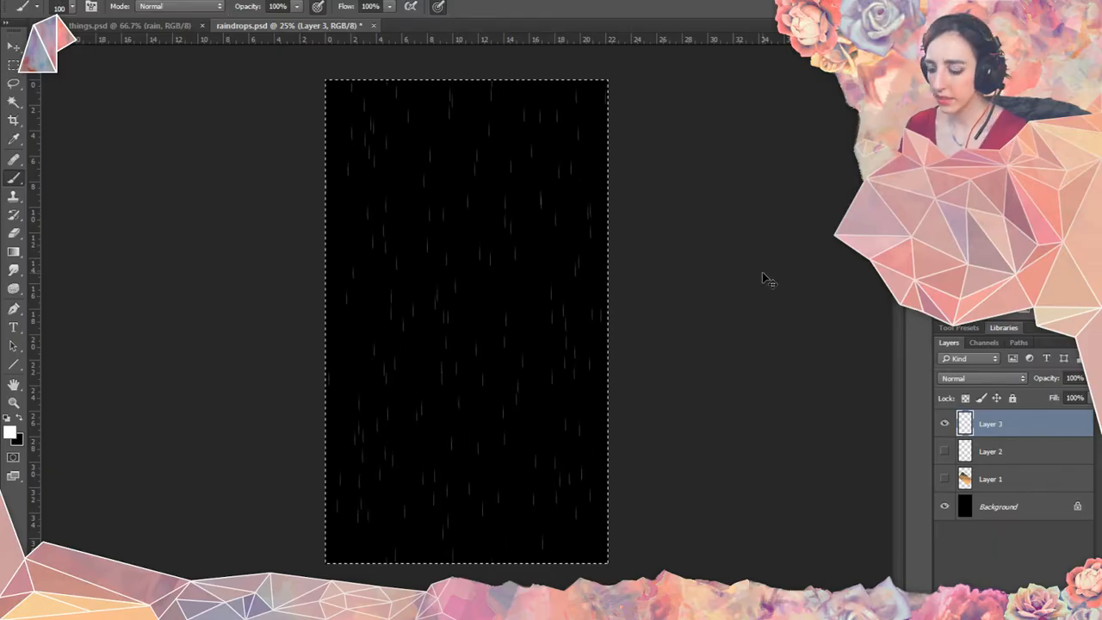
# Examine the offset rain streaks around the middle of the canvas up close for gaps and visible seams.
pyautogui.hotkey('ctrl', '+')
pyautogui.hotkey('ctrl', '+')
pyautogui.hotkey('ctrl', '+')
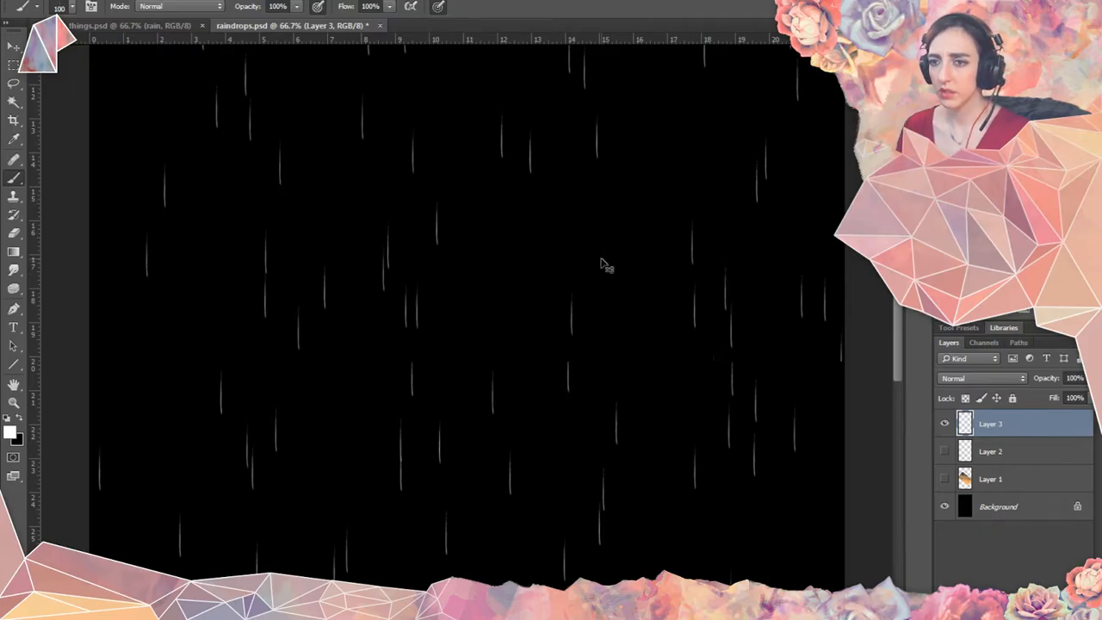
pyautogui.hotkey('ctrl', '-')
pyautogui.hotkey('ctrl', '-')
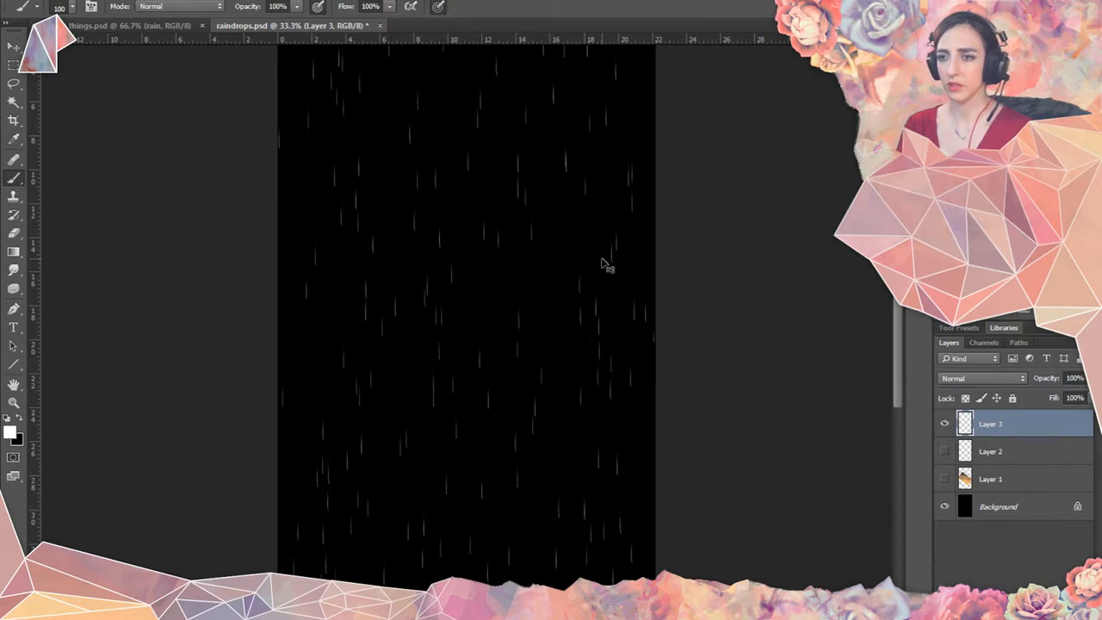
pyautogui.hotkey('ctrl', '+')
pyautogui.hotkey('ctrl', '+')
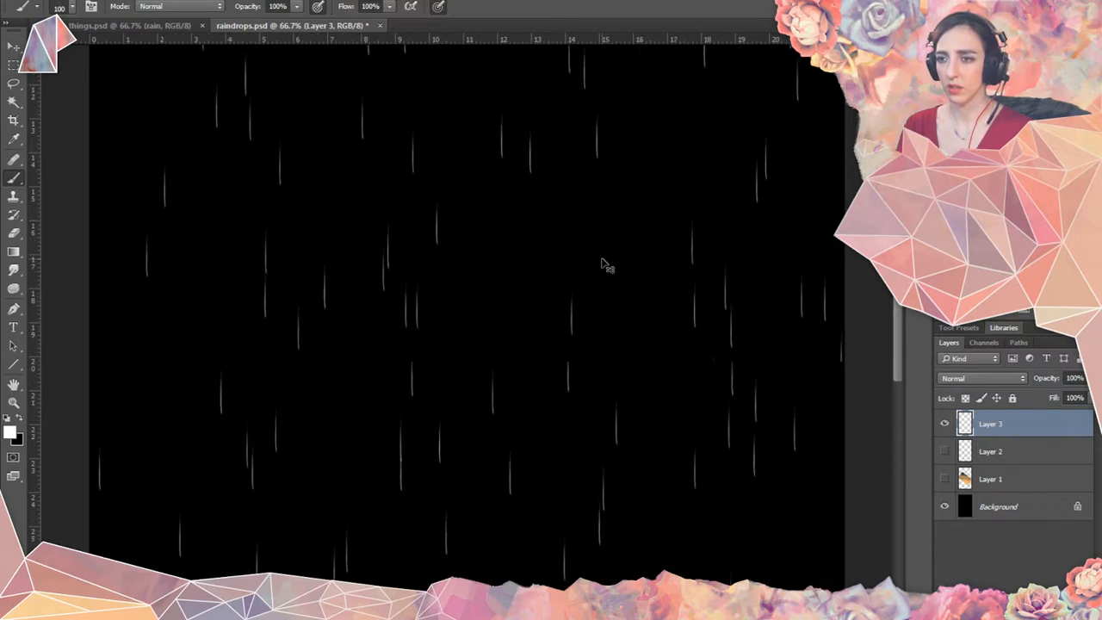
pyautogui.hotkey('ctrl', '+')
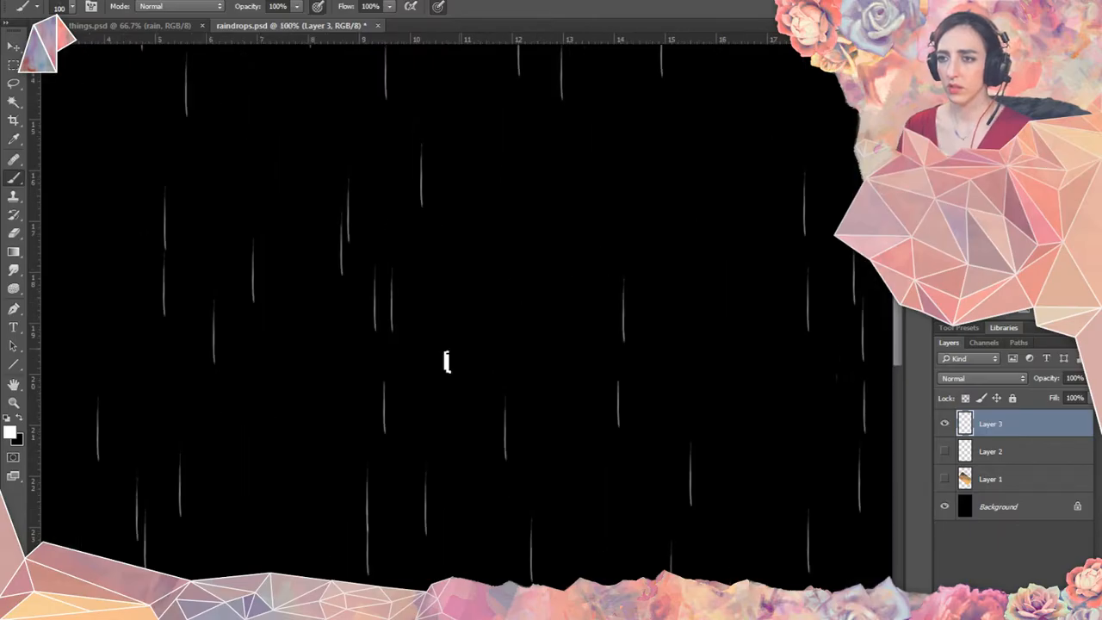
# Fill the remaining gaps around the wrapped middle of Layer 3 with single rain streaks, working out to the canvas edges.
pyautogui.moveTo(495, 297); pyautogui.dragTo(495, 357)
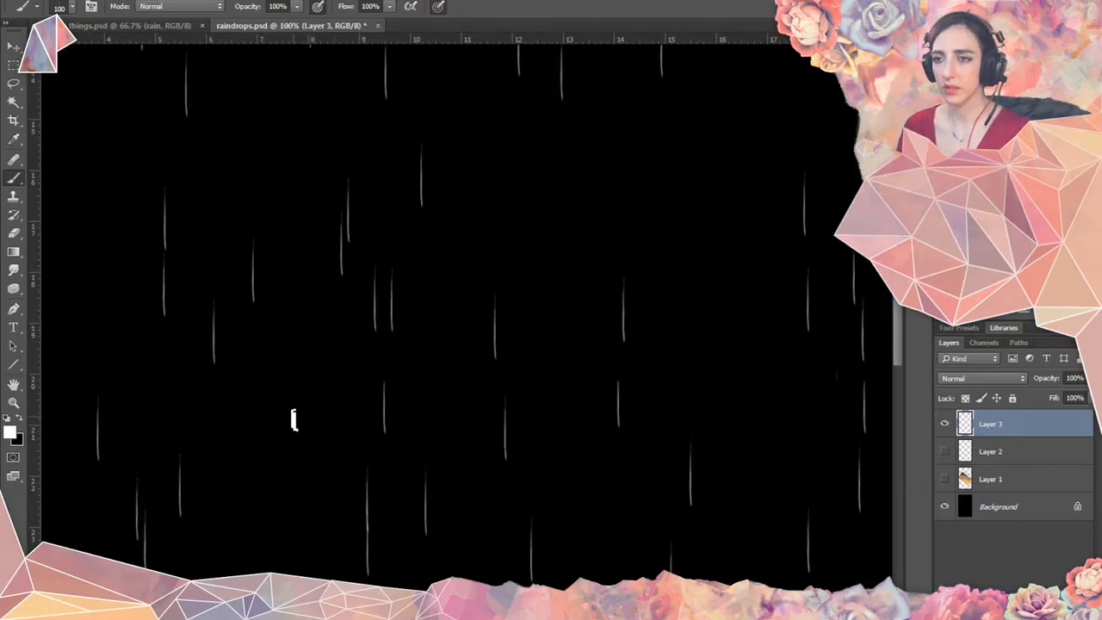
pyautogui.moveTo(300, 396); pyautogui.dragTo(300, 461)
pyautogui.moveTo(137, 311)
pyautogui.mouseDown()
pyautogui.moveTo(577, 268)
pyautogui.moveTo(619, 281)
pyautogui.mouseUp()
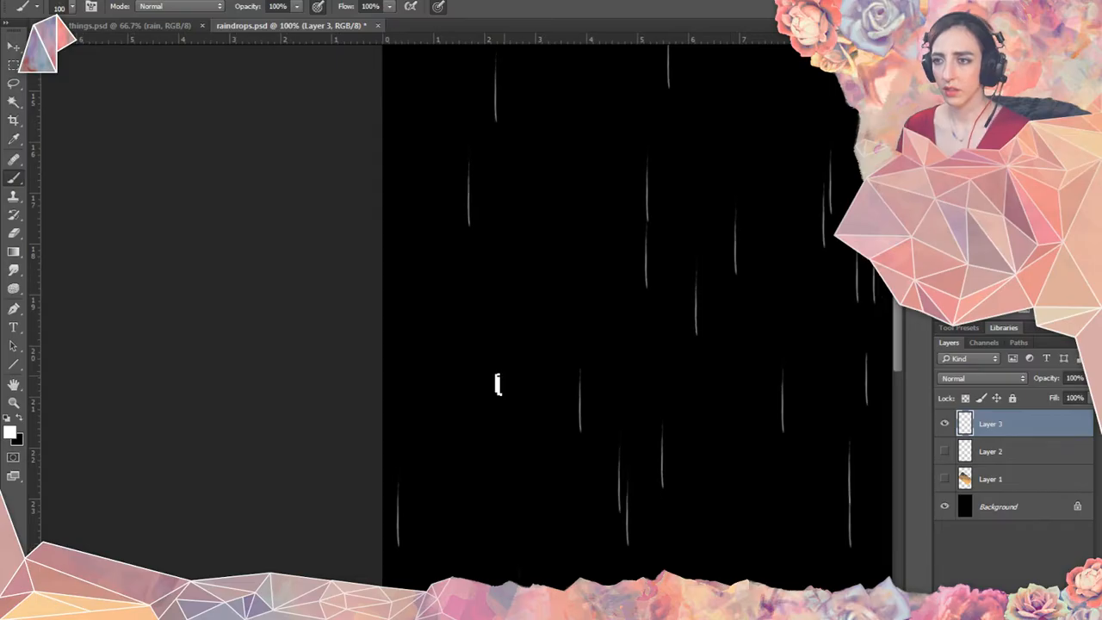
pyautogui.moveTo(485, 272); pyautogui.dragTo(485, 335)
pyautogui.moveTo(430, 437); pyautogui.dragTo(430, 500)
pyautogui.moveTo(668, 359); pyautogui.dragTo(173, 271)
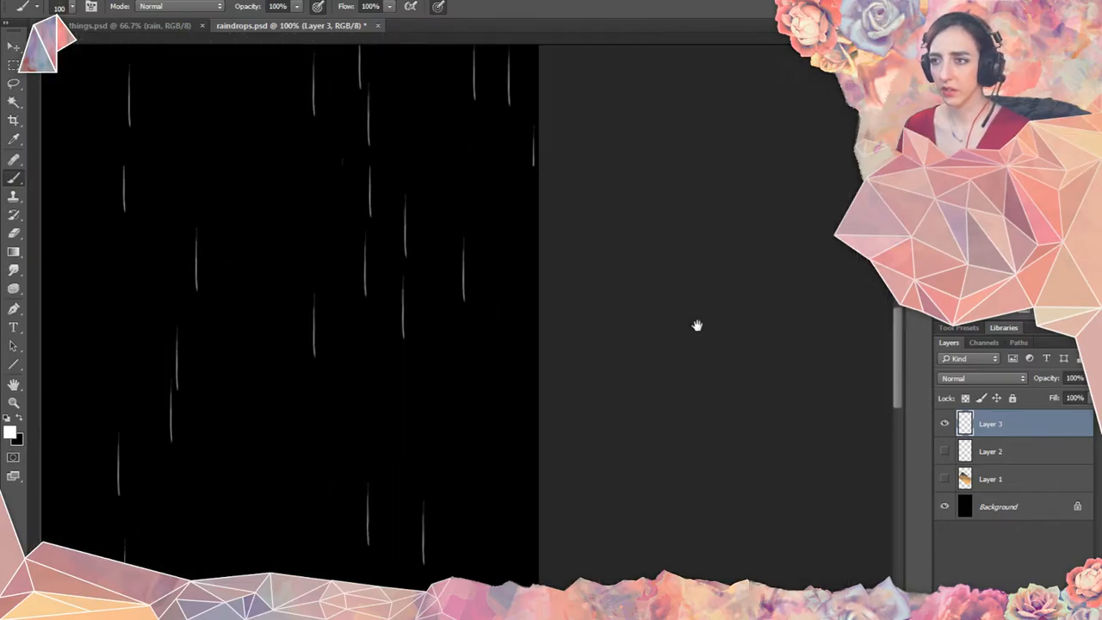
pyautogui.moveTo(702, 330); pyautogui.dragTo(772, 344)
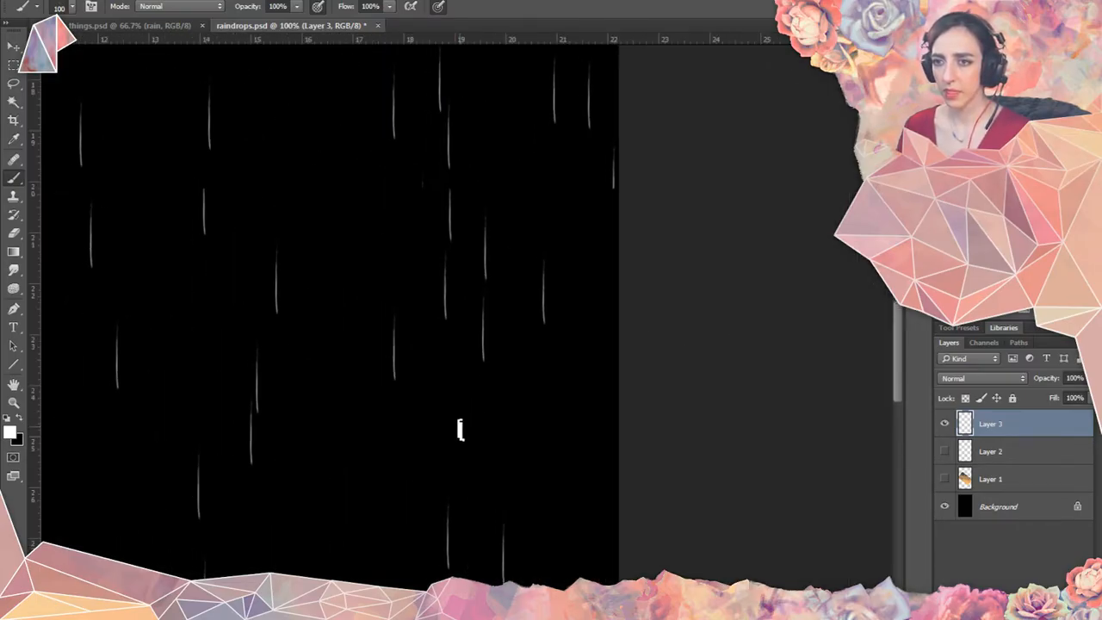
# Save raindrops.psd, hide Layer 3 and save the document again.
pyautogui.hotkey('ctrl', '-')
pyautogui.hotkey('ctrl', '-')
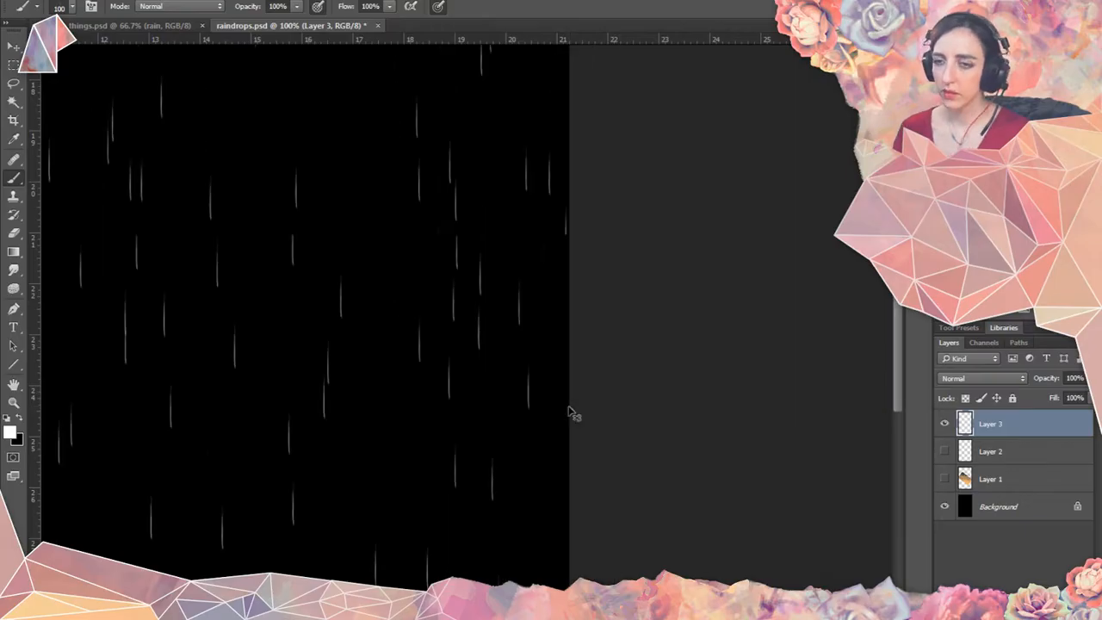
pyautogui.hotkey('ctrl', '-')
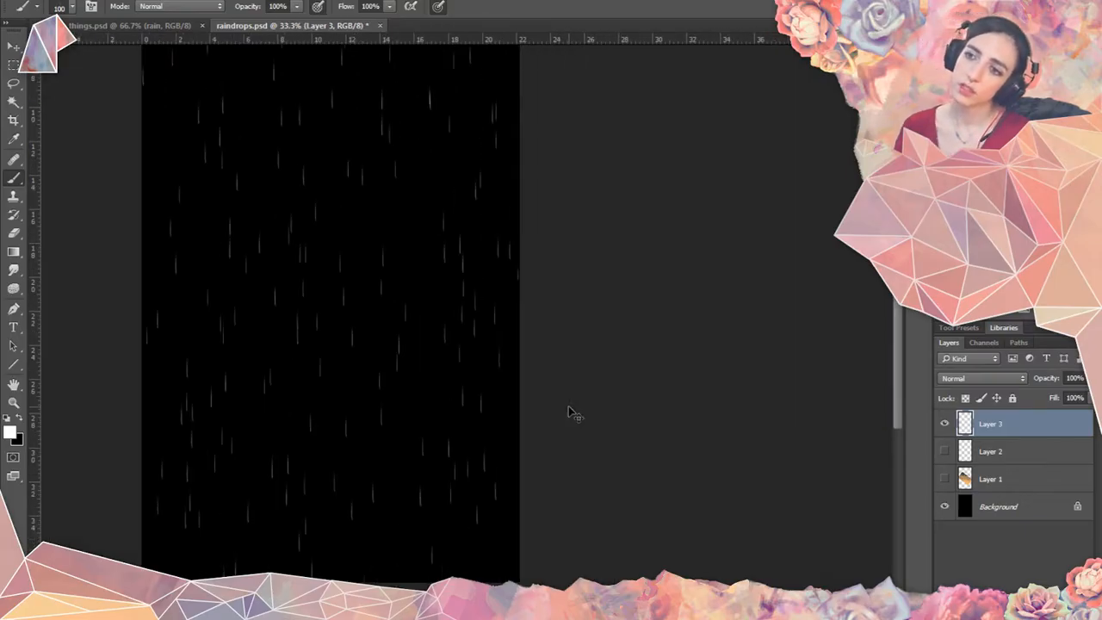
pyautogui.hotkey('ctrl', '-')
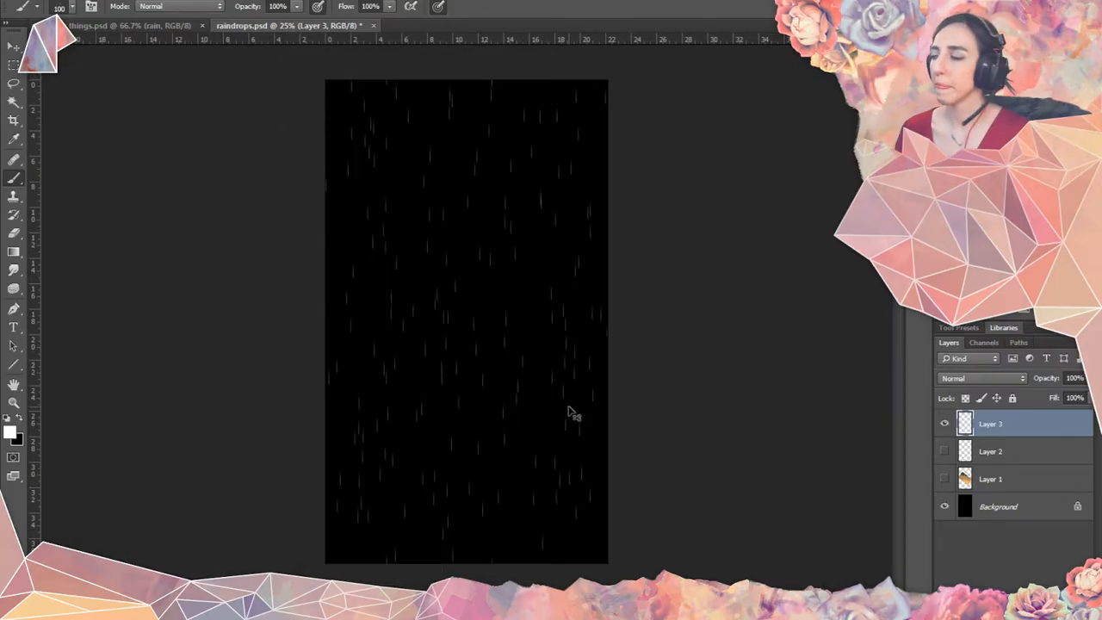
pyautogui.hotkey('ctrl', 's')
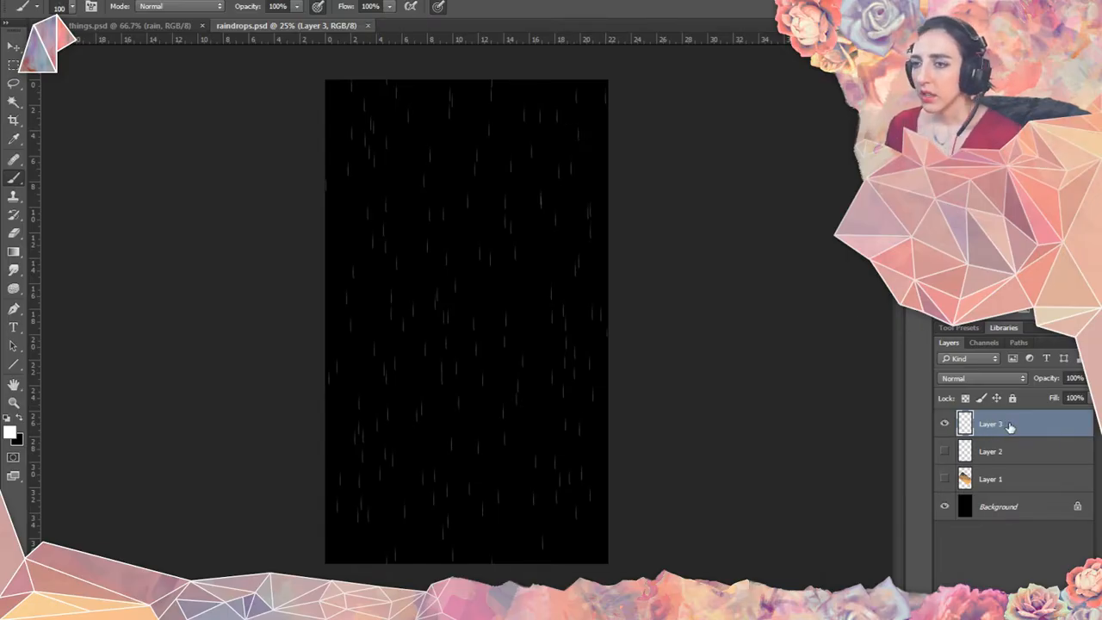
pyautogui.click(945, 424)
pyautogui.hotkey('ctrl', 's')
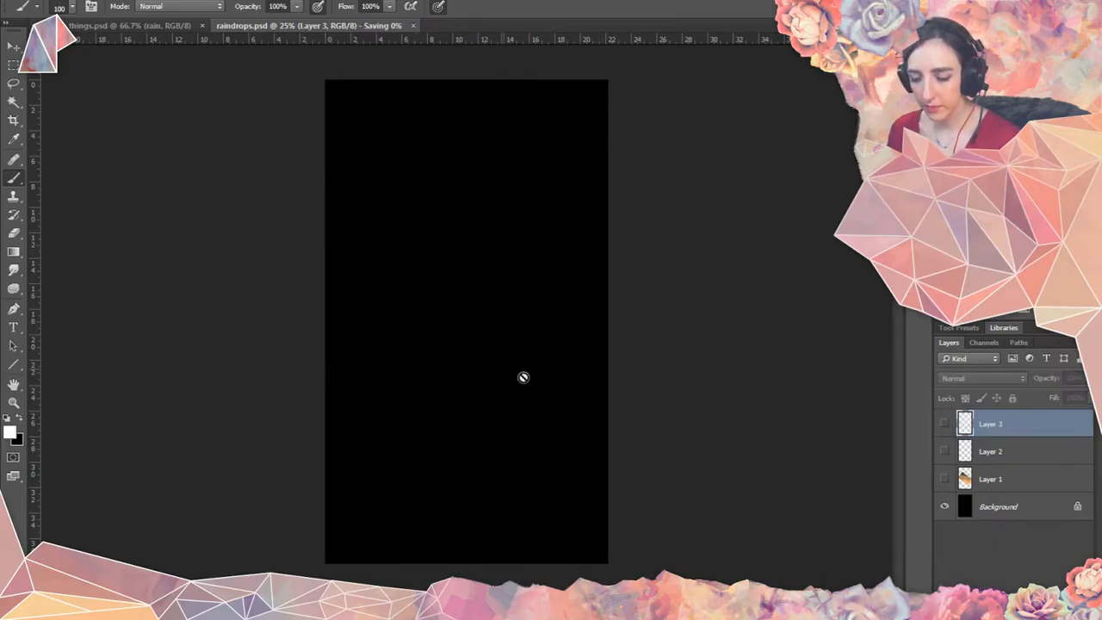
# Compare the rain on Layer 2 and Layer 3 by toggling their visibility, leaving both layers hidden.
pyautogui.click(945, 479)
pyautogui.click(945, 451)
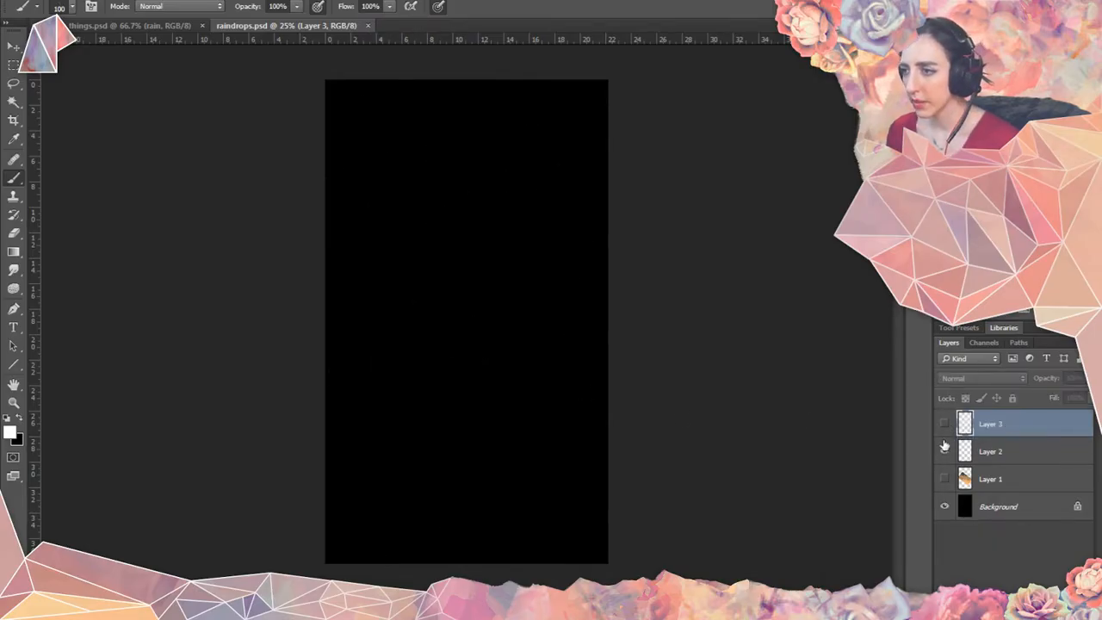
pyautogui.click(944, 424)
pyautogui.click(944, 424)
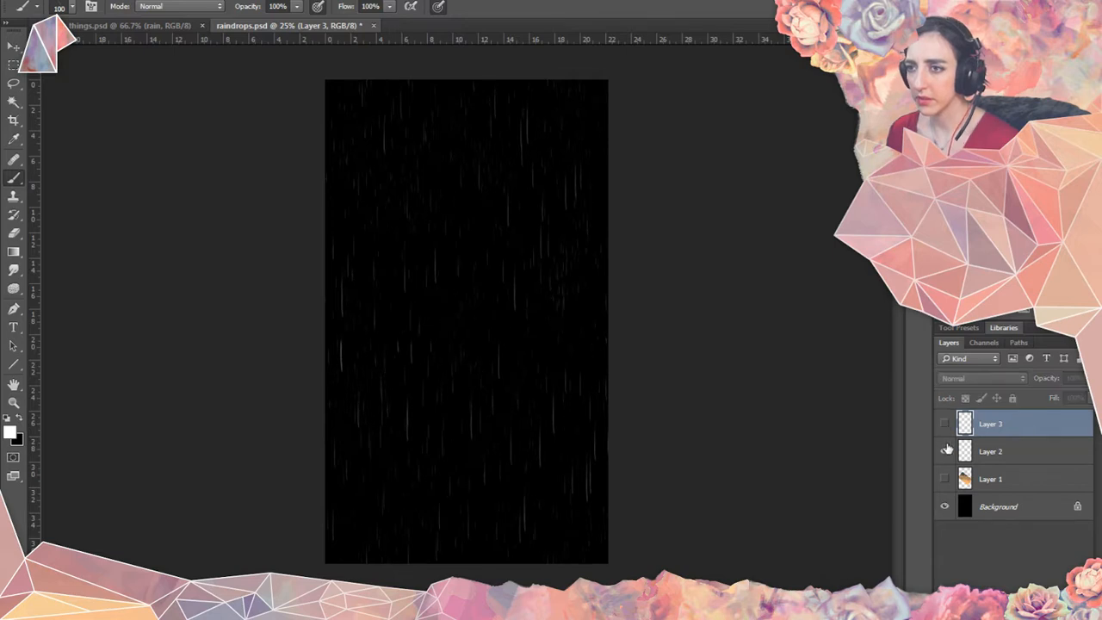
pyautogui.click(944, 451)
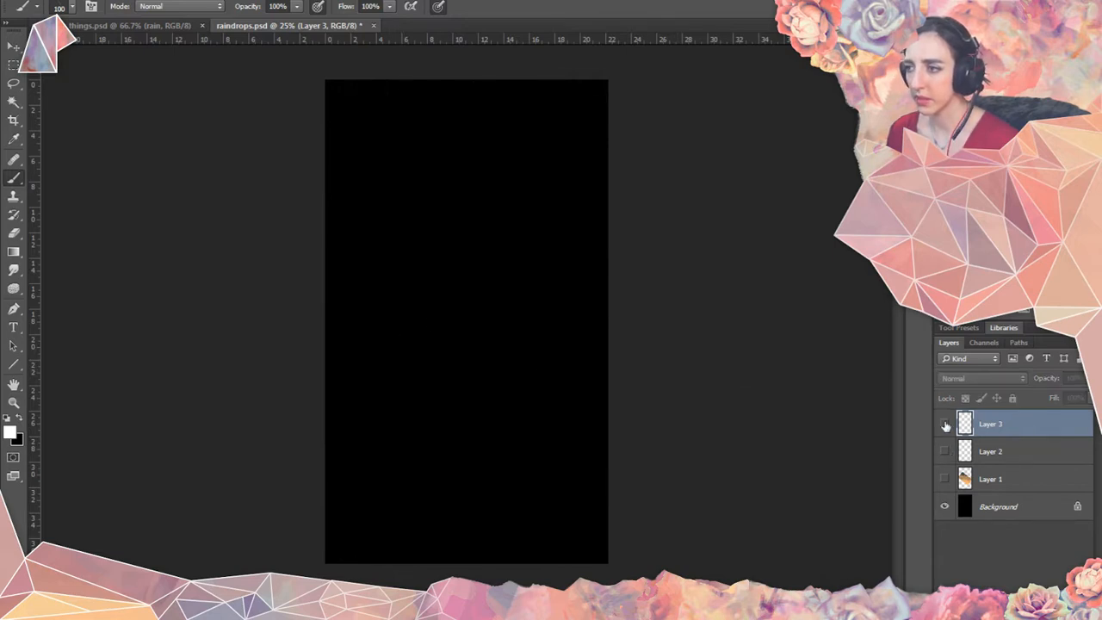
# Add a new layer above Layer 3 and save the current 100 px rain brush as the preset "clouds n things.psd 3".
pyautogui.hotkey('ctrl', 'shift', 'alt', 'n')
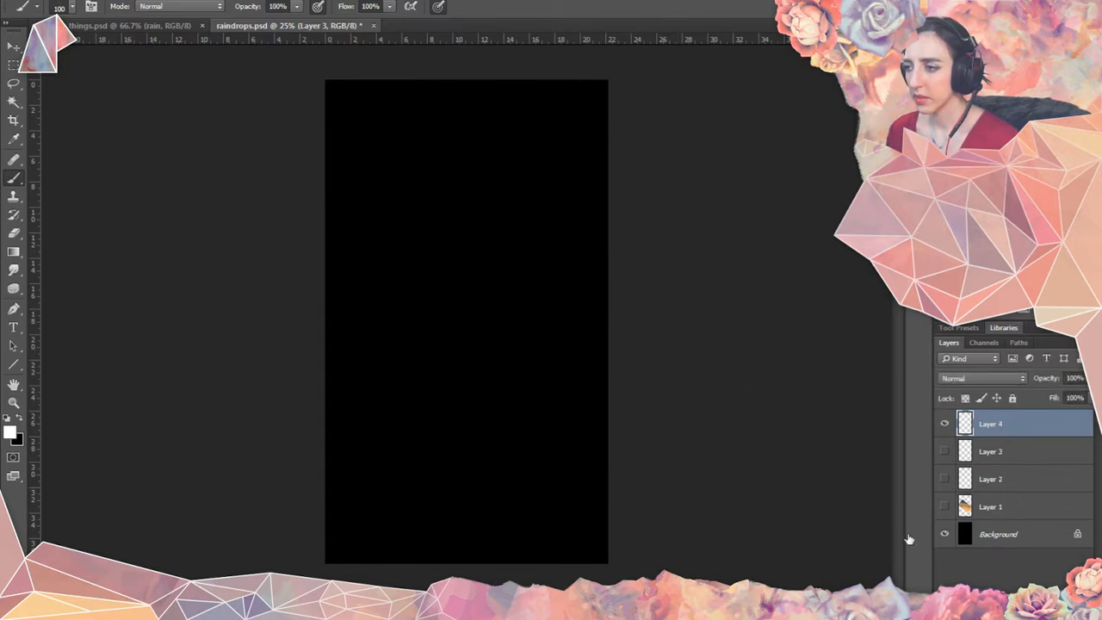
pyautogui.click(72, 8)
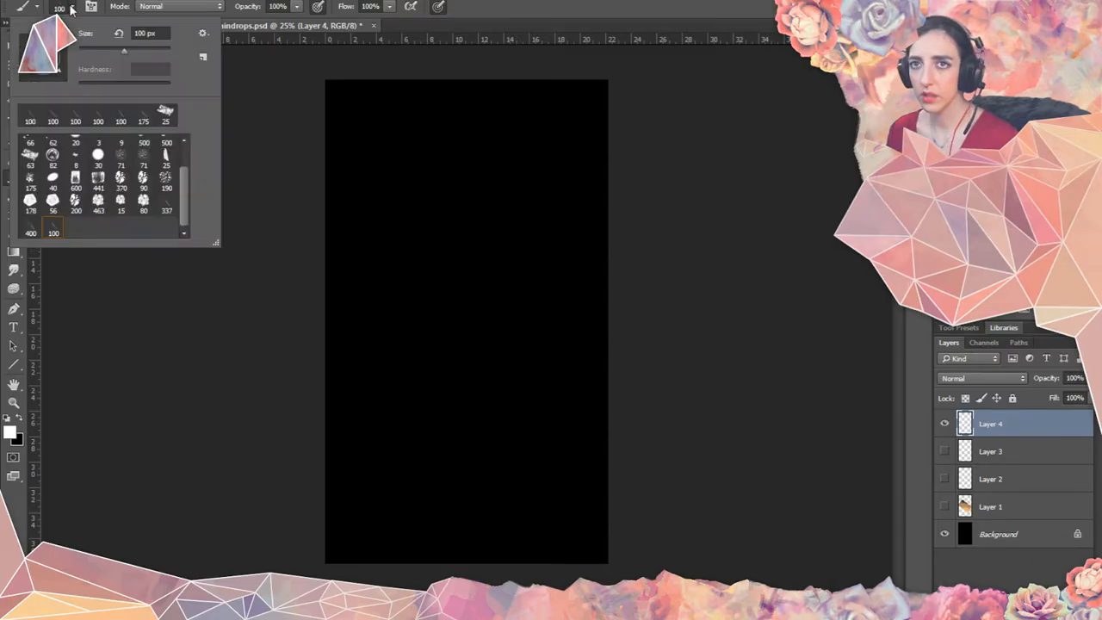
pyautogui.click(203, 56)
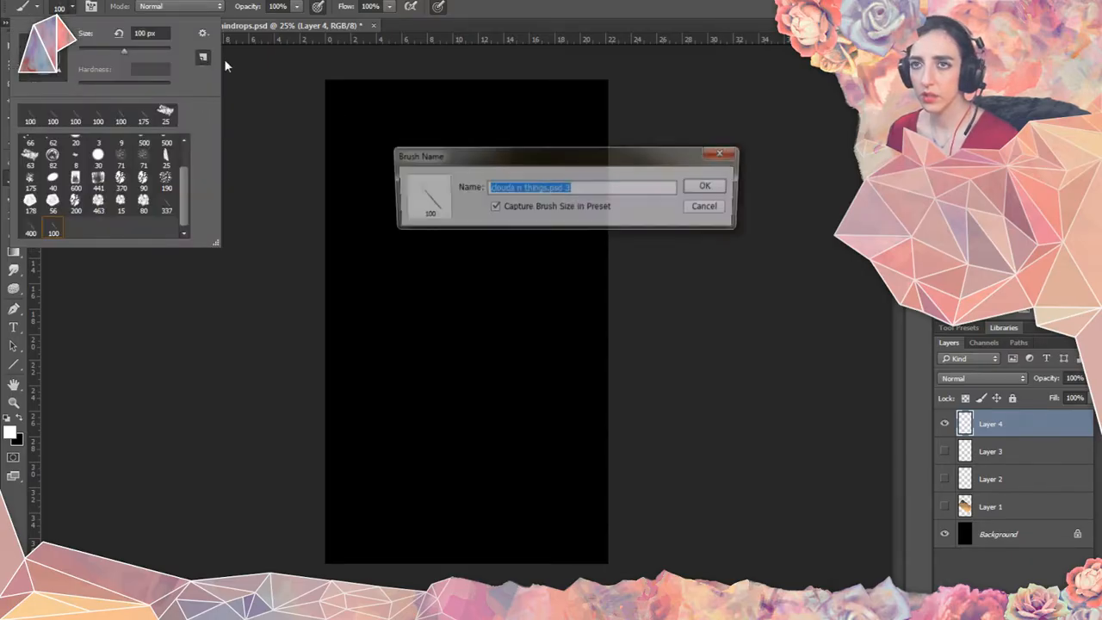
pyautogui.click(709, 185)
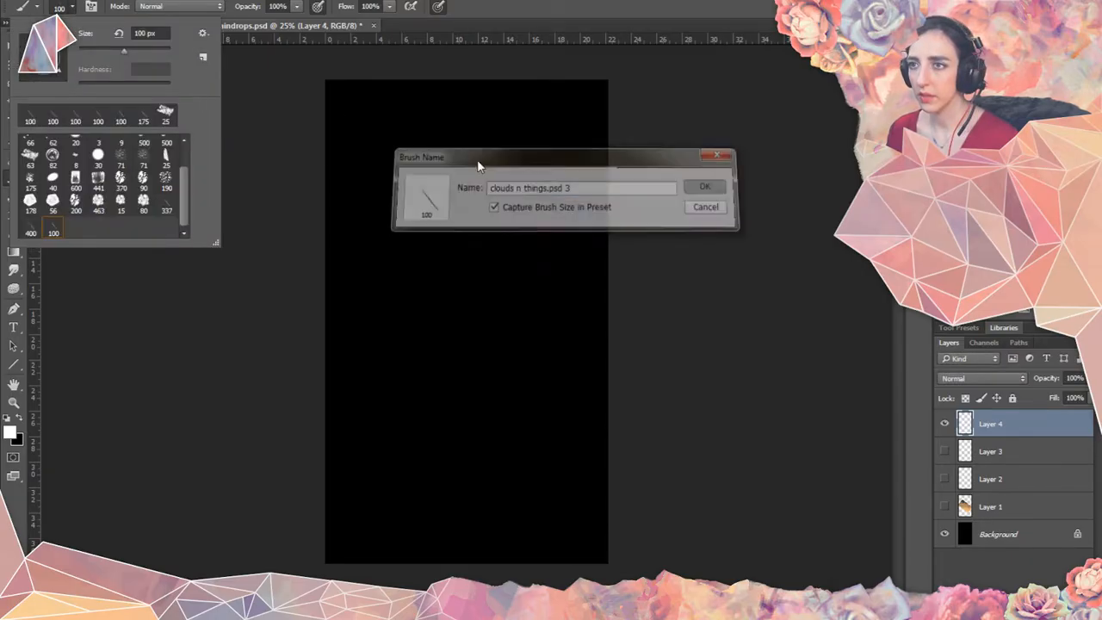
pyautogui.click(117, 263)
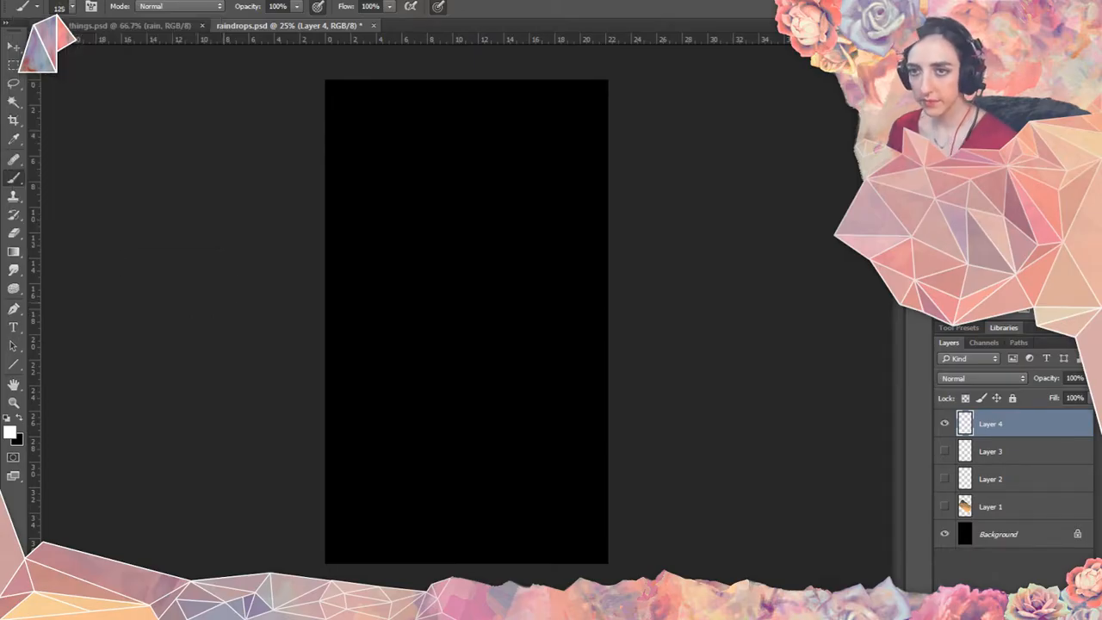
# Enlarge the rain brush to 300 px and scatter sparse long streaks down Layer 4, replacing the first stroke with a more spread-out one.
pyautogui.press(']')
pyautogui.press(']')
pyautogui.press(']')
pyautogui.press(']')
pyautogui.press(']')
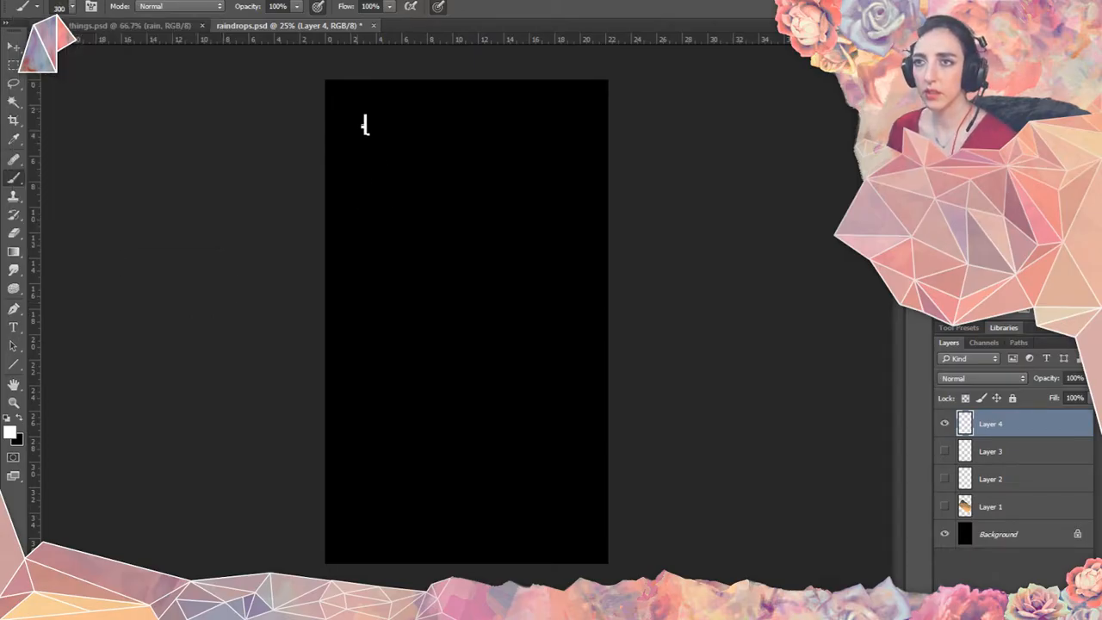
pyautogui.moveTo(365, 125)
pyautogui.mouseDown()
pyautogui.moveTo(467, 435)
pyautogui.moveTo(450, 535)
pyautogui.mouseUp()
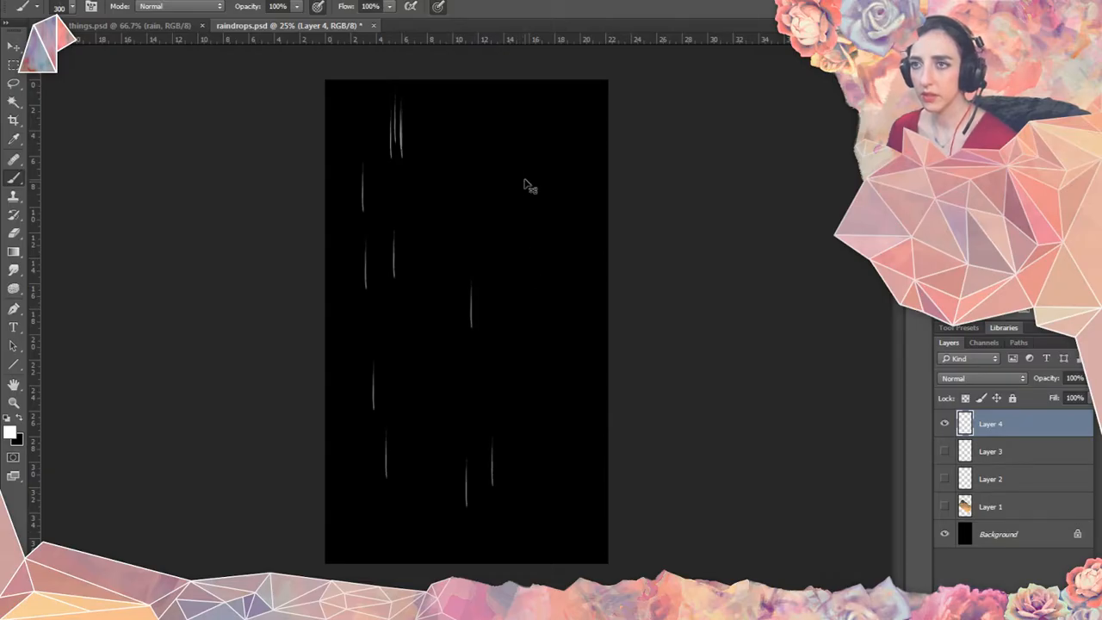
pyautogui.hotkey('ctrl', 'z')
pyautogui.moveTo(407, 129)
pyautogui.mouseDown()
pyautogui.moveTo(442, 240)
pyautogui.moveTo(455, 333)
pyautogui.moveTo(396, 258)
pyautogui.moveTo(444, 308)
pyautogui.moveTo(462, 449)
pyautogui.moveTo(381, 491)
pyautogui.moveTo(470, 564)
pyautogui.moveTo(539, 457)
pyautogui.moveTo(459, 528)
pyautogui.moveTo(519, 531)
pyautogui.moveTo(536, 469)
pyautogui.mouseUp()
pyautogui.click(570, 528)
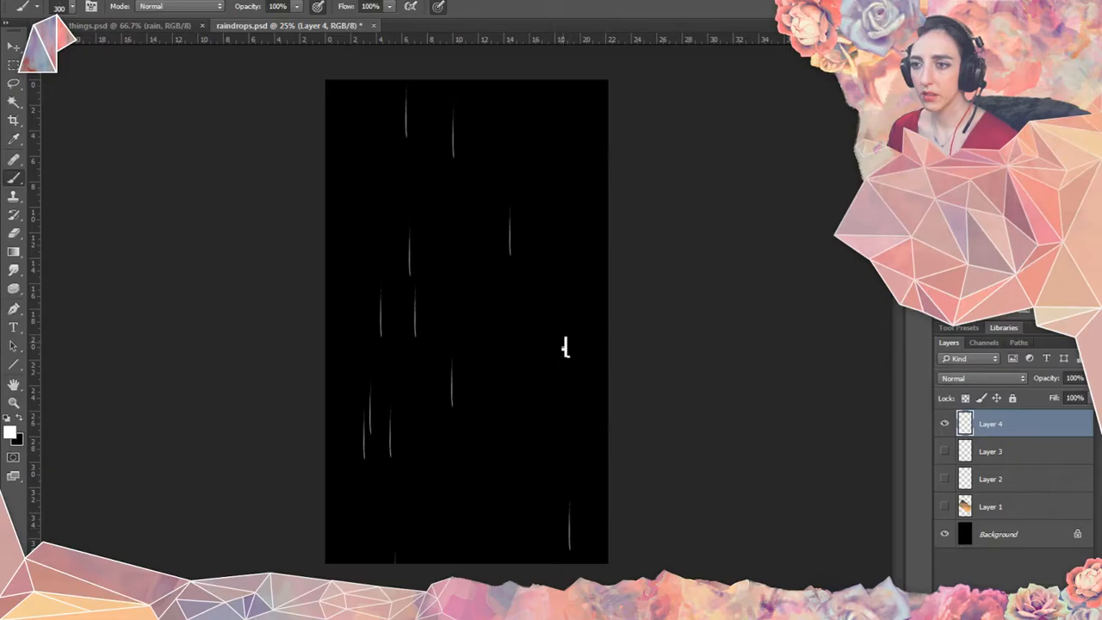
# Try rain streaks near the upper-right corner of Layer 4 with the brush at 400 px and again at 300 px.
pyautogui.press('[')
pyautogui.click(571, 148)
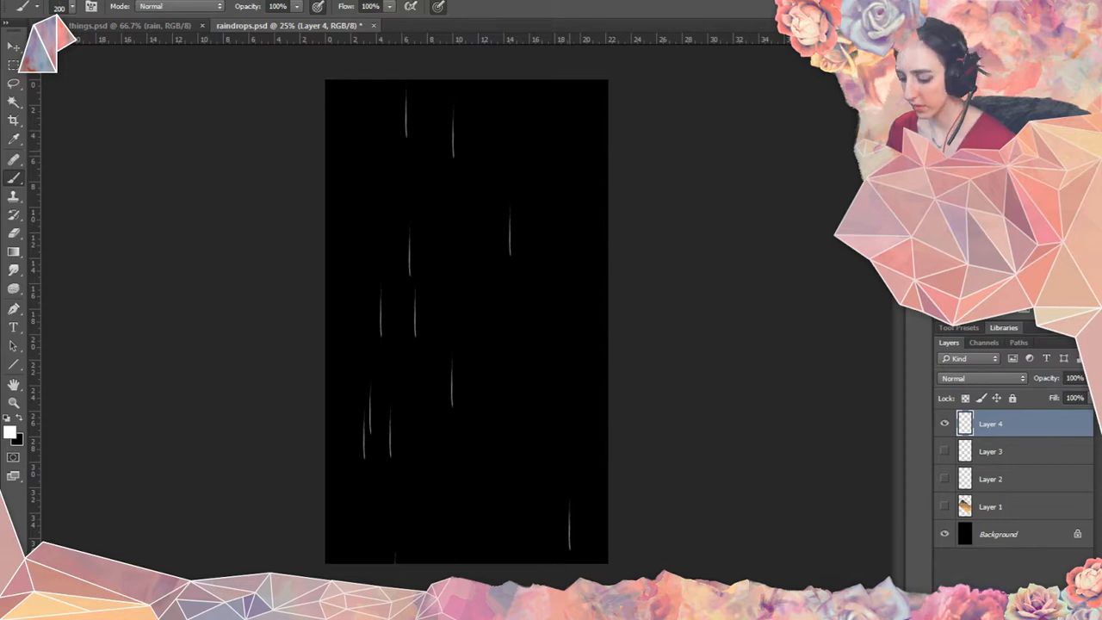
pyautogui.press(']')
pyautogui.press(']')
pyautogui.click(590, 147)
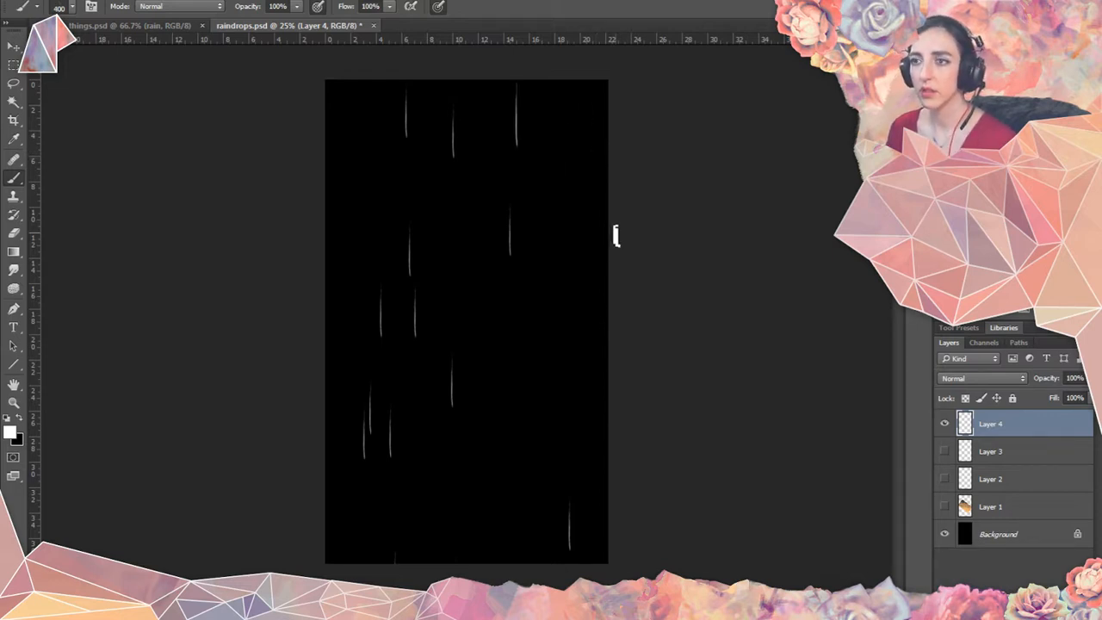
pyautogui.hotkey('ctrl', 'z')
pyautogui.press('[')
pyautogui.click(580, 172)
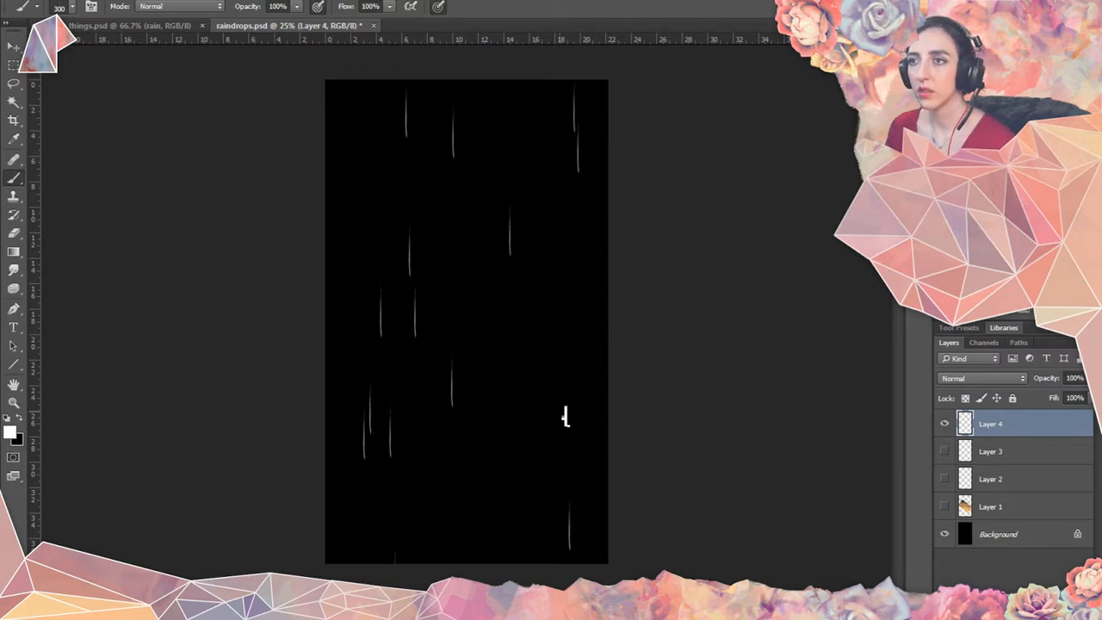
pyautogui.hotkey('ctrl', 'z')
# Paint additional 300 px rain streaks in the upper half of Layer 4 and one near its bottom edge.
pyautogui.click(581, 148)
pyautogui.click(603, 163)
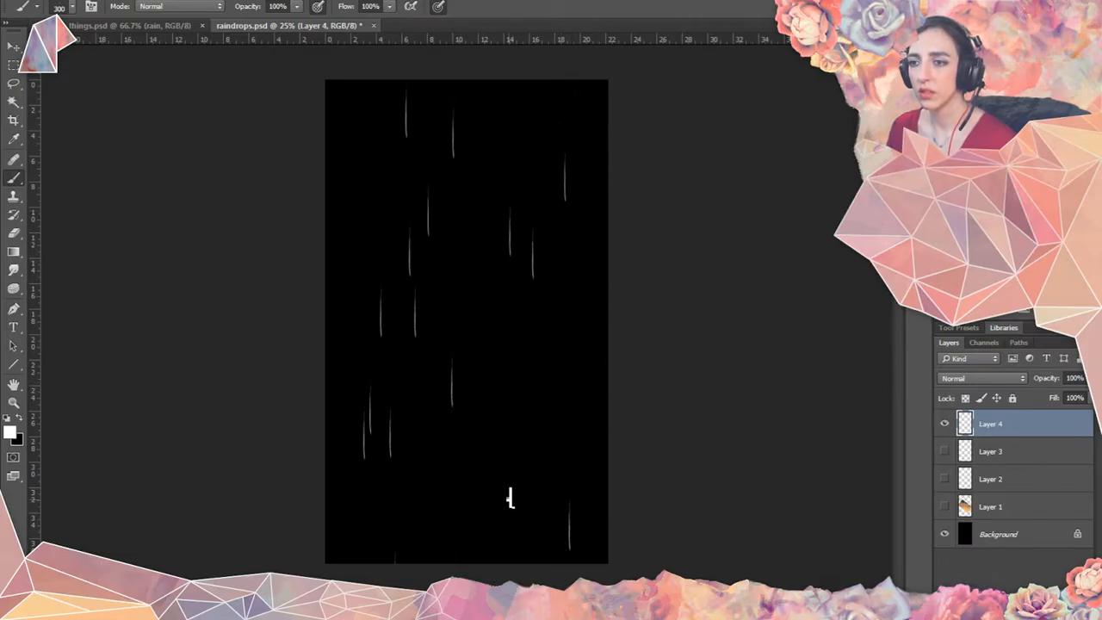
pyautogui.click(516, 527)
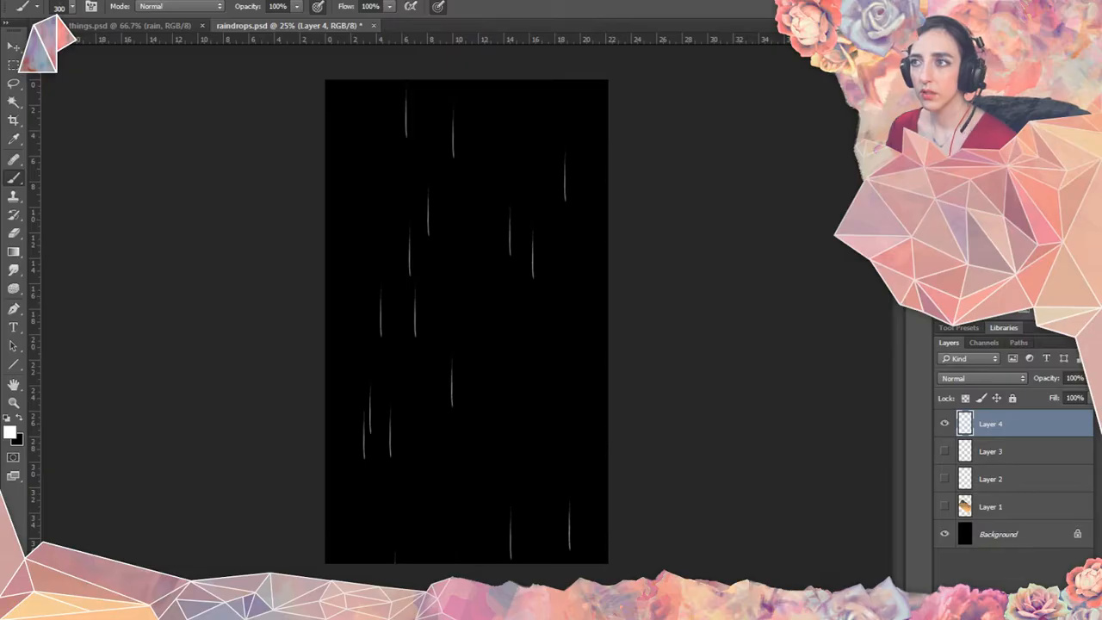
# Switch to the saved 100 px rain brush preset and enlarge it to 300 px.
pyautogui.click(72, 6)
pyautogui.doubleClick(75, 234)
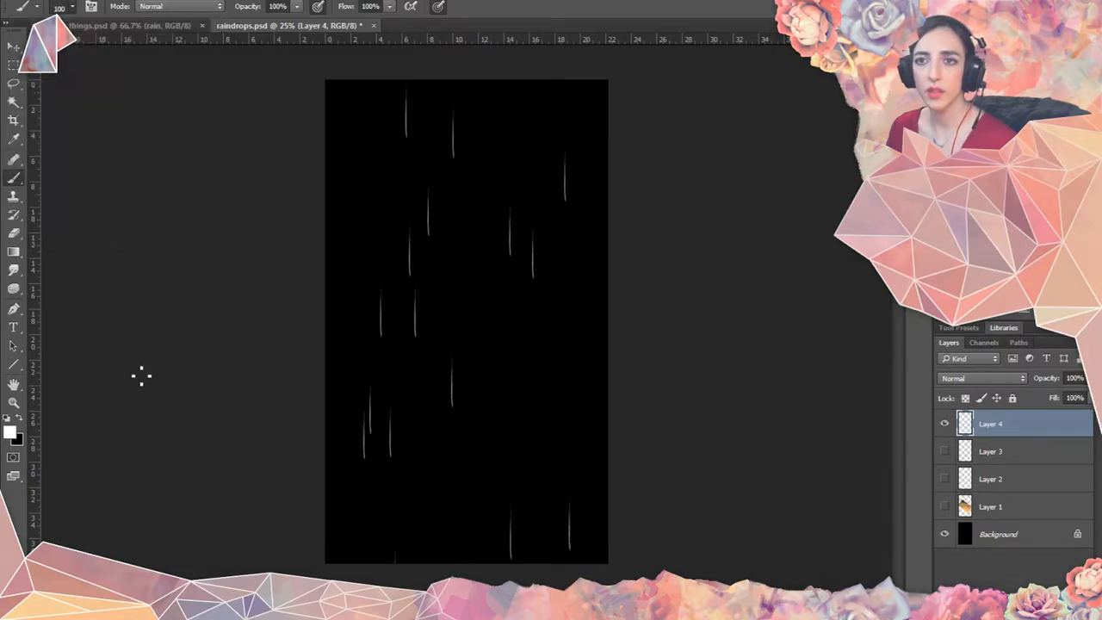
pyautogui.press(']')
pyautogui.press(']')
pyautogui.press(']')
pyautogui.press(']')
pyautogui.press(']')
pyautogui.press(']')
pyautogui.press(']')
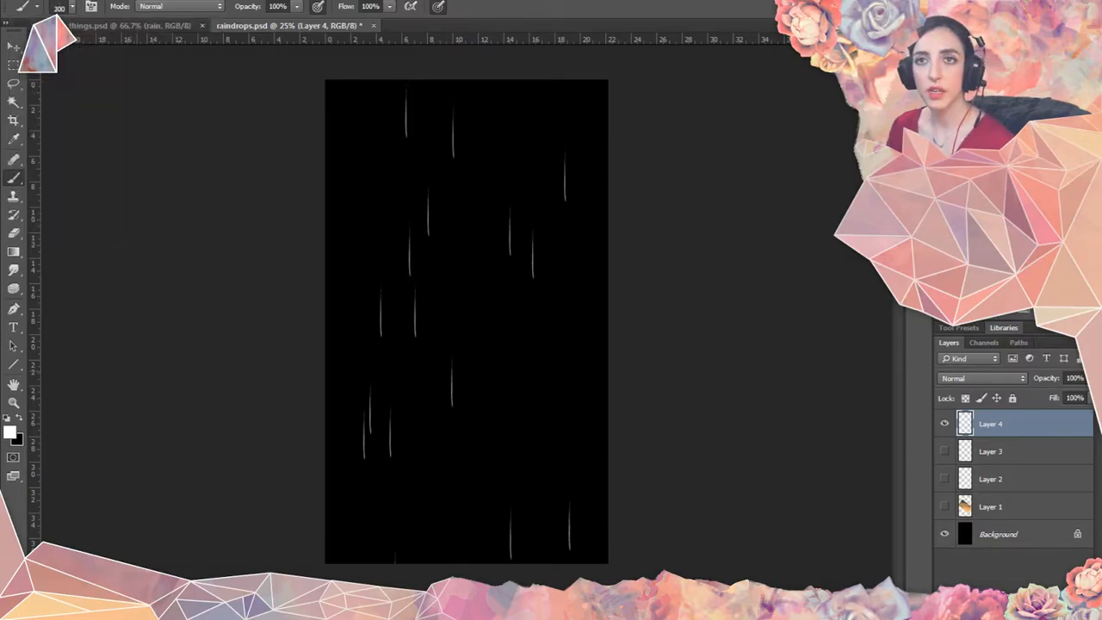
# Add single rain streaks to the upper-left area, top edge, centre and right-middle gaps of Layer 4.
pyautogui.click(357, 118)
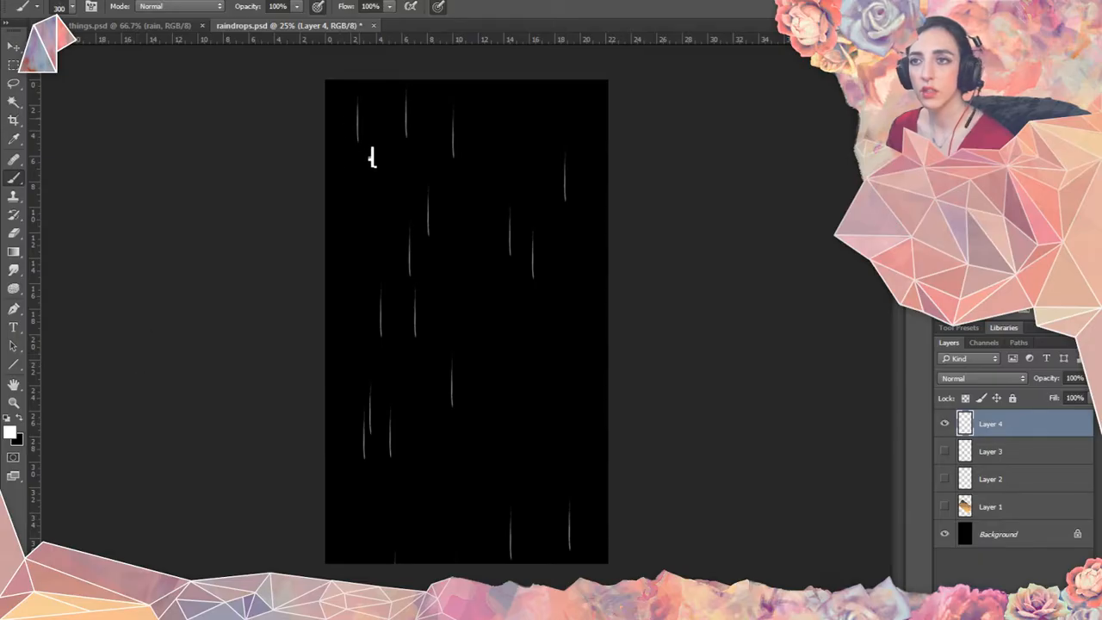
pyautogui.click(367, 98)
pyautogui.press('[')
pyautogui.click(356, 213)
pyautogui.click(546, 105)
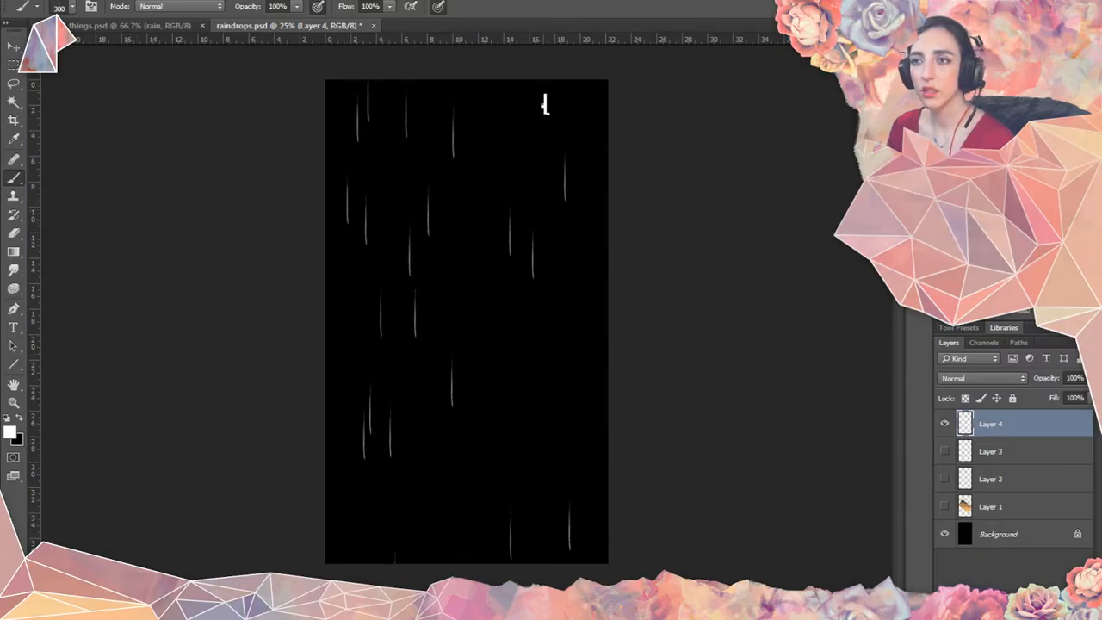
pyautogui.click(470, 256)
pyautogui.click(536, 382)
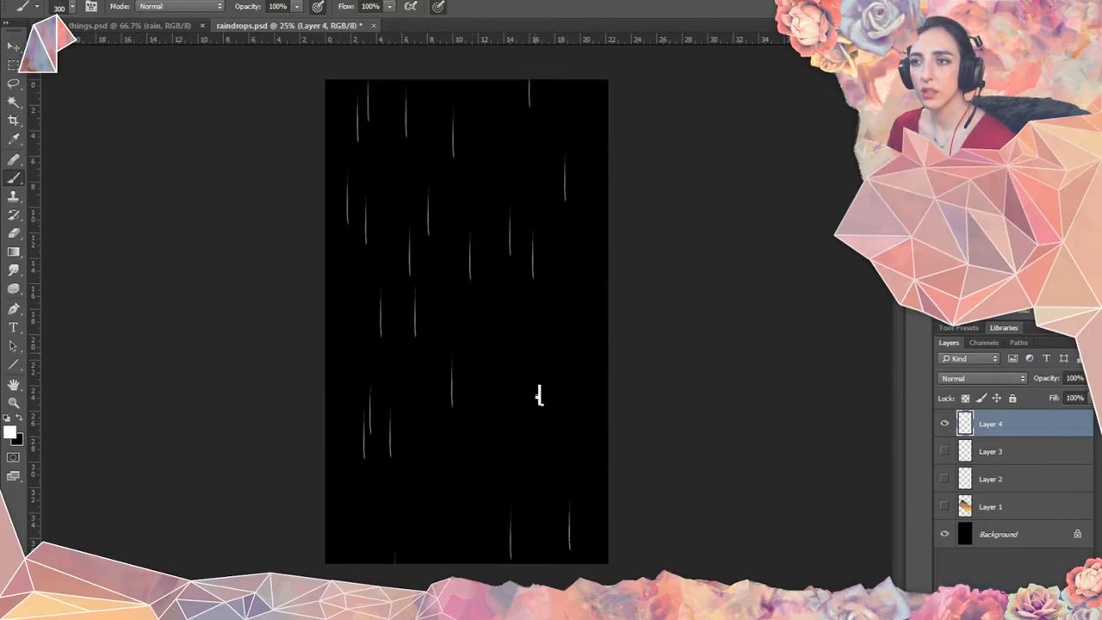
pyautogui.click(543, 365)
pyautogui.click(502, 334)
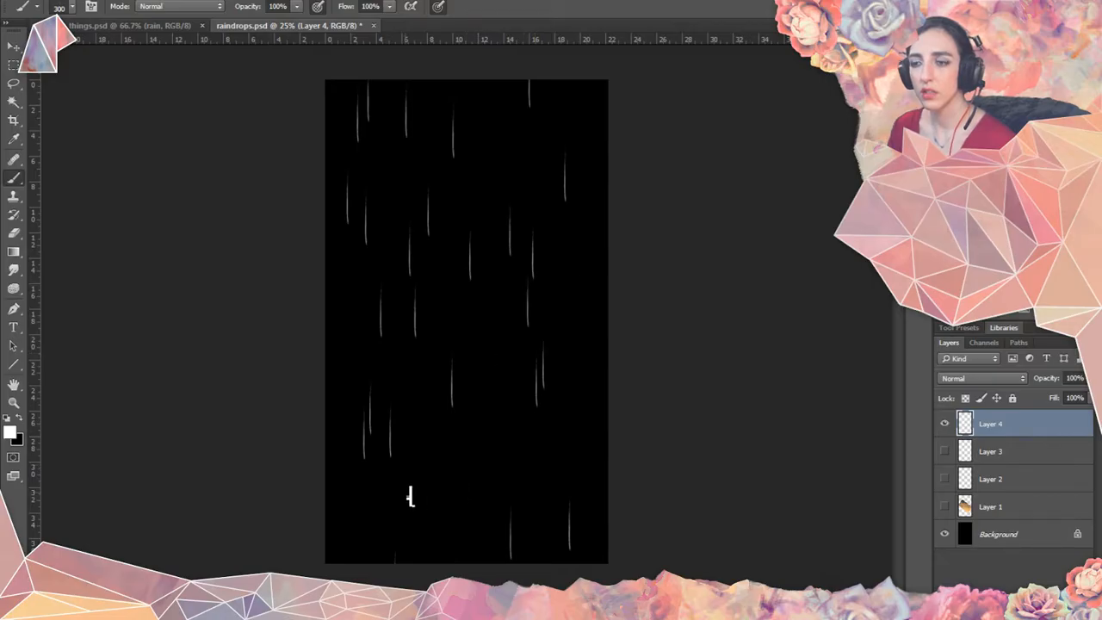
# Add single 300 px rain streaks to the empty gaps in Layer 4's lower half, left and right edges and upper-right corner.
pyautogui.click(387, 512)
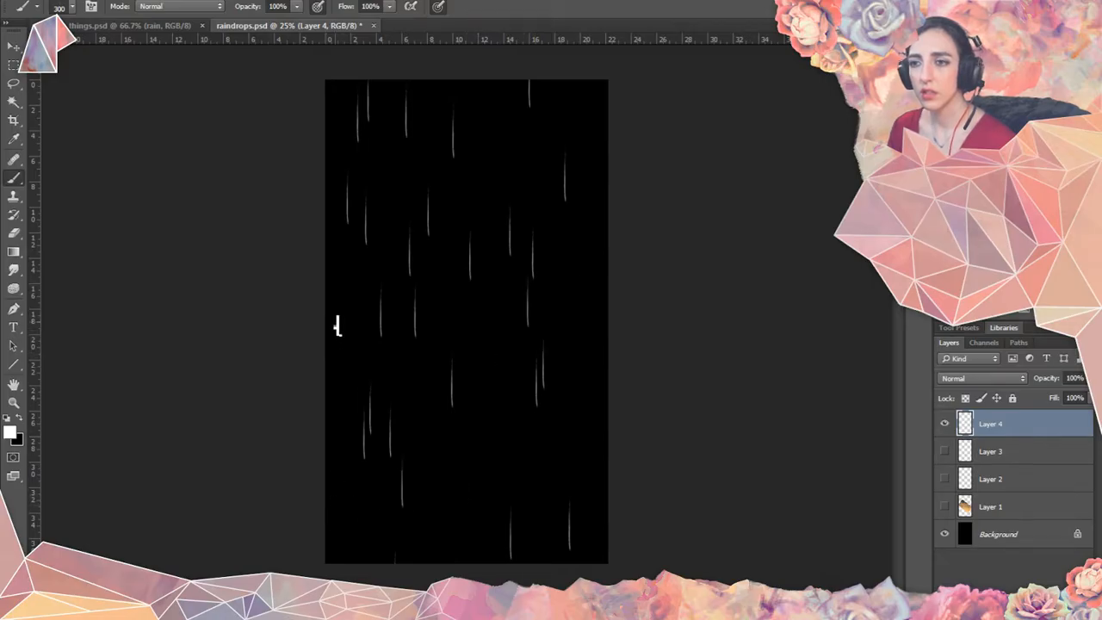
pyautogui.click(337, 389)
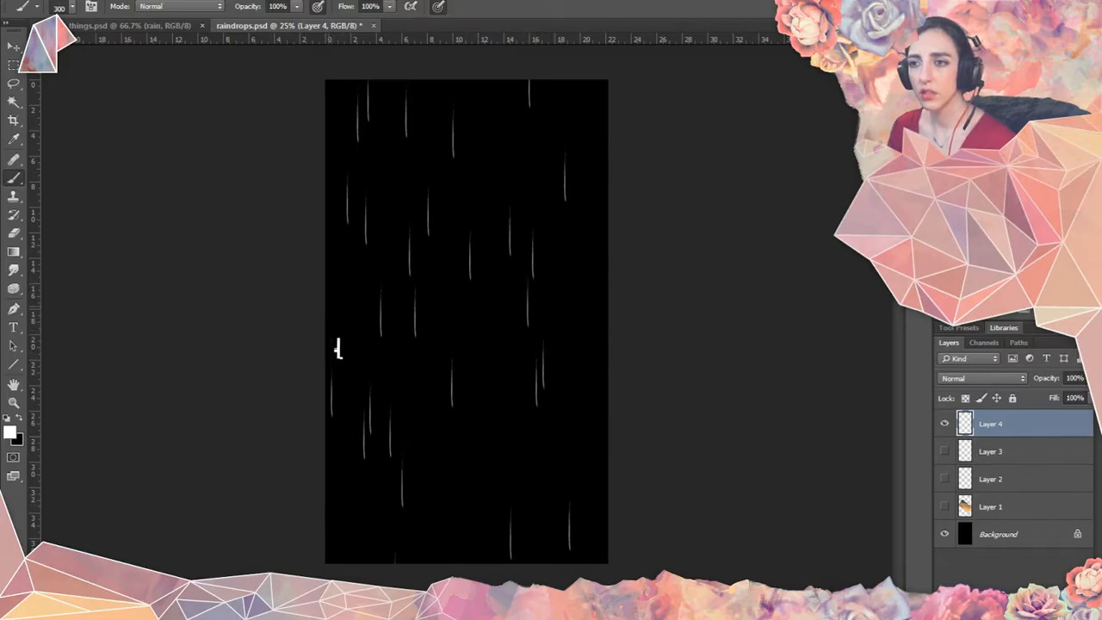
pyautogui.click(480, 455)
pyautogui.click(501, 443)
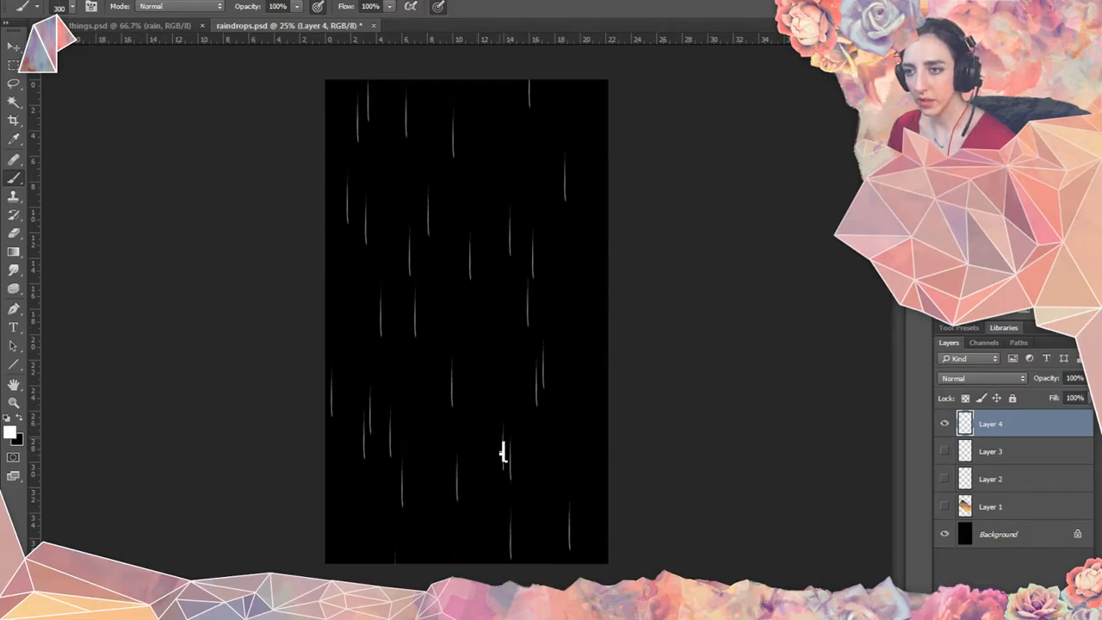
pyautogui.click(594, 352)
pyautogui.click(585, 86)
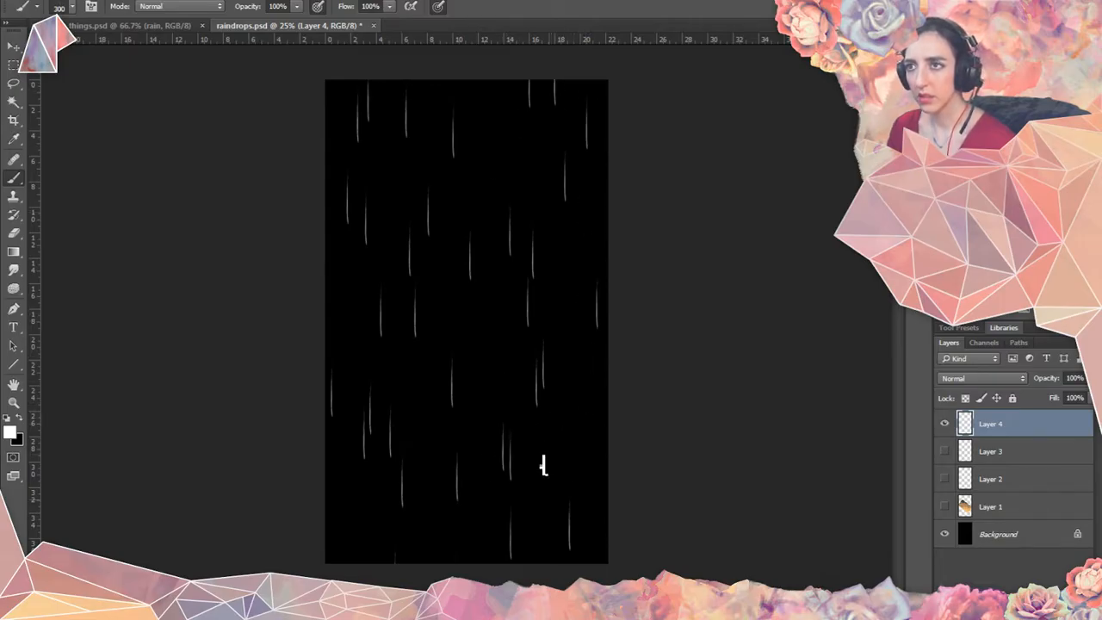
pyautogui.click(587, 456)
pyautogui.click(349, 537)
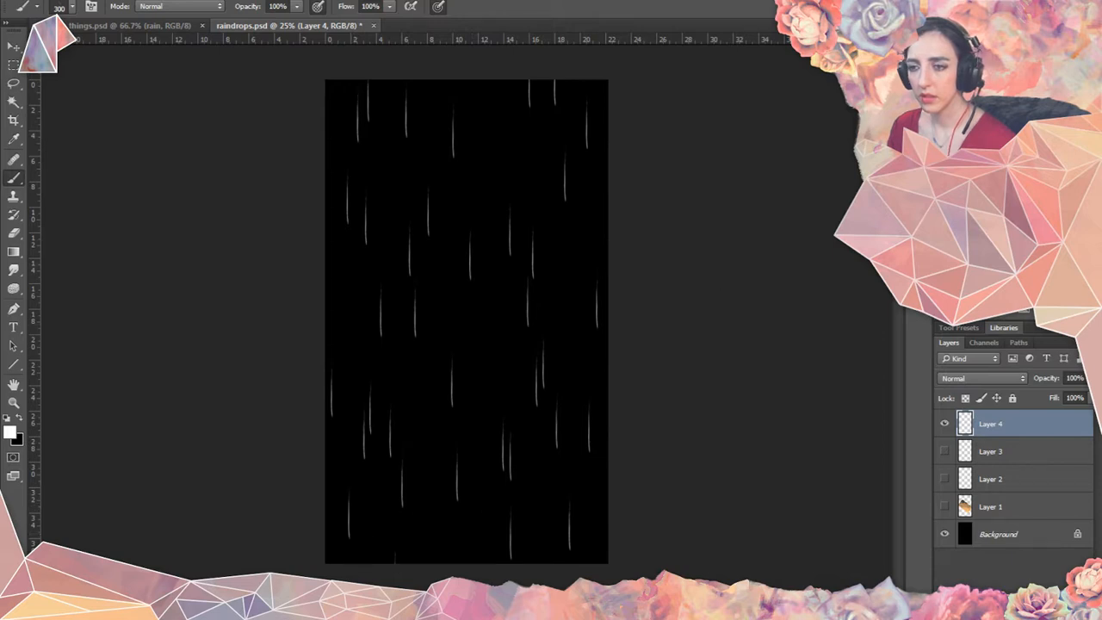
# Select all of Layer 4, wrap it vertically with the last-used Offset filter, and deselect.
pyautogui.hotkey('ctrl', 'a')
pyautogui.hotkey('alt', 't')
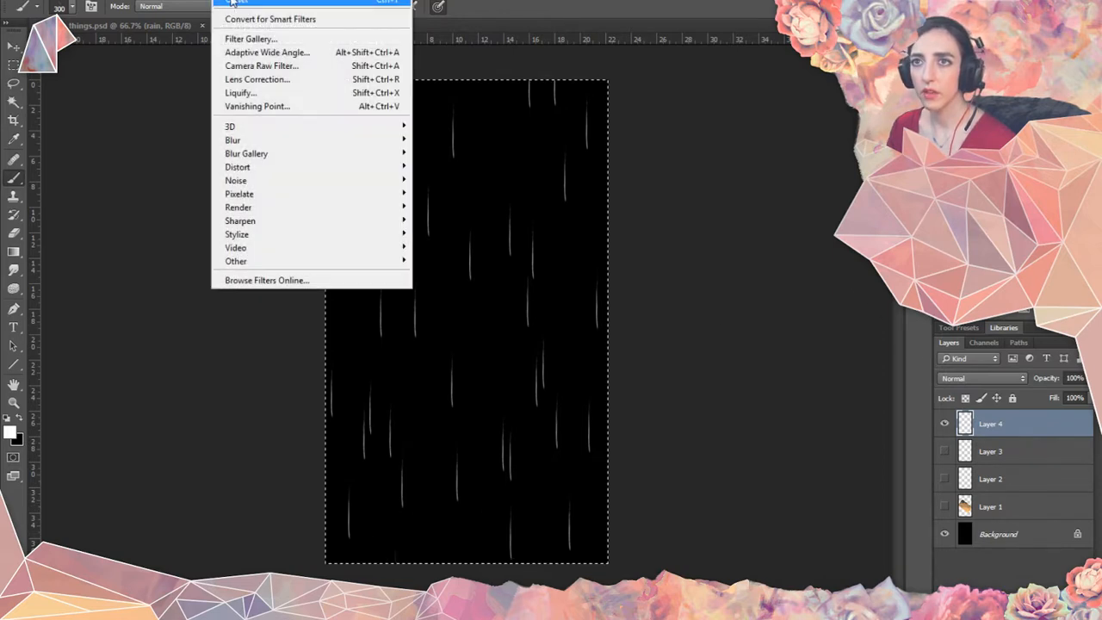
pyautogui.press('Return')
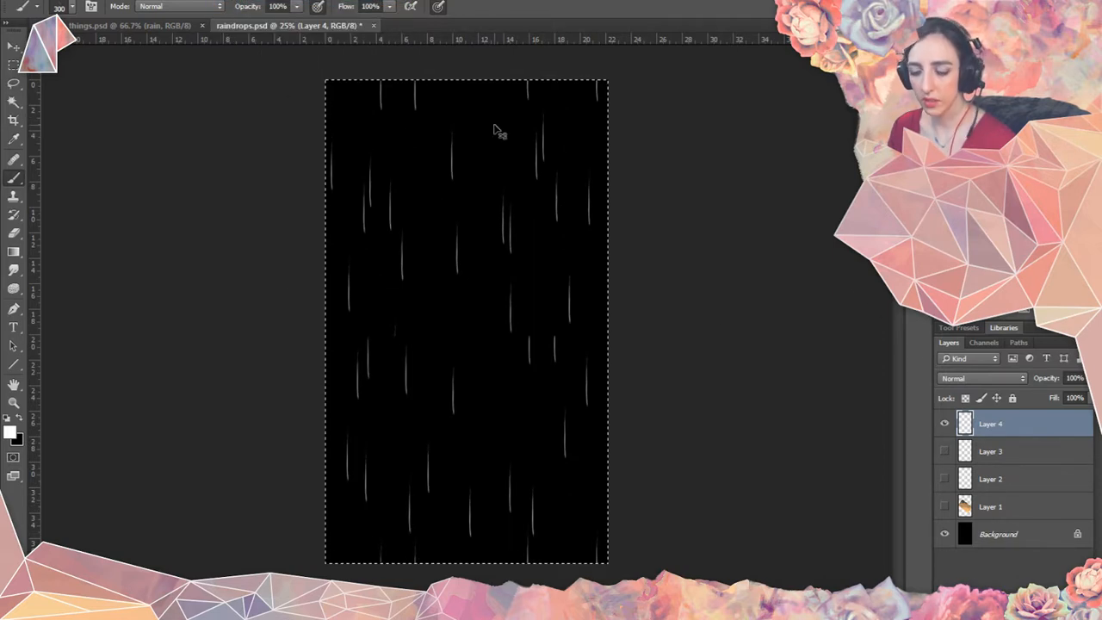
pyautogui.hotkey('ctrl', 'd')
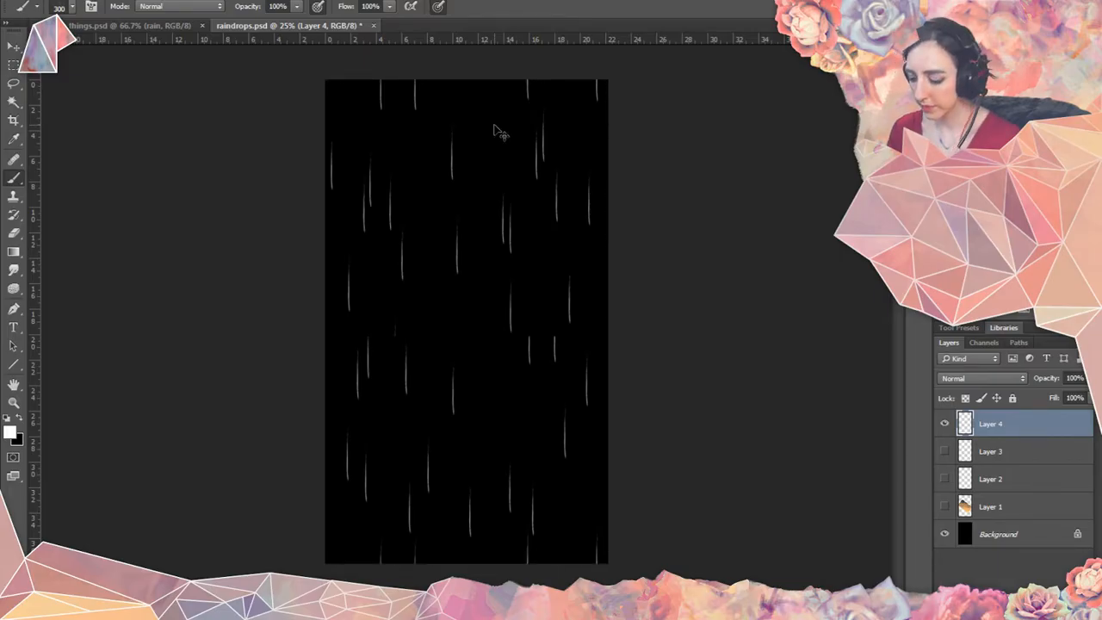
pyautogui.hotkey('ctrl', '+')
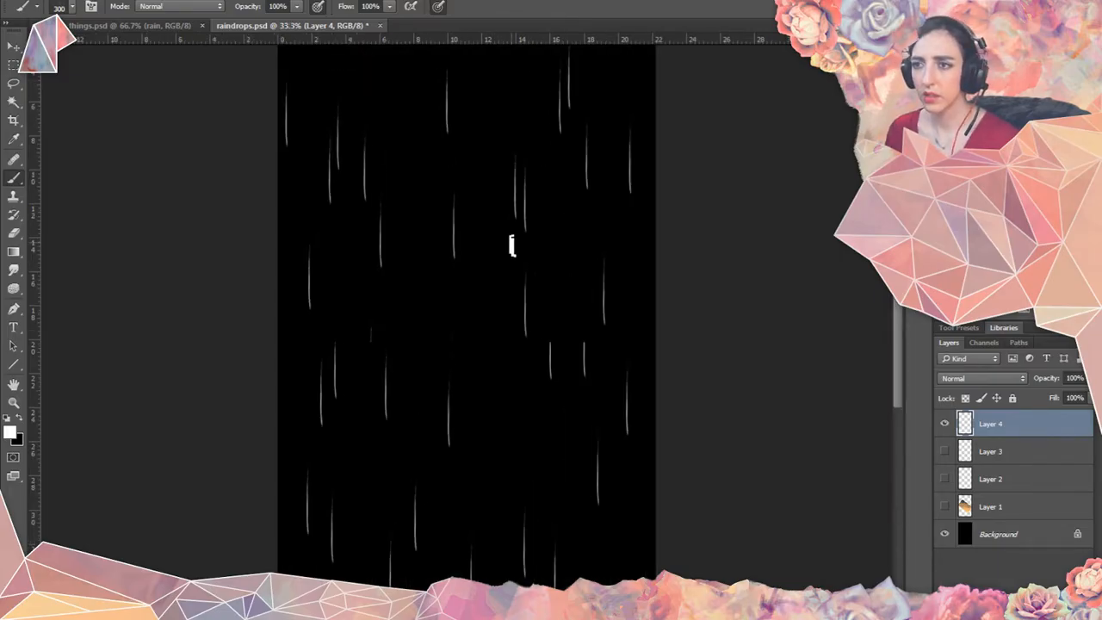
pyautogui.click(448, 299)
pyautogui.click(480, 320)
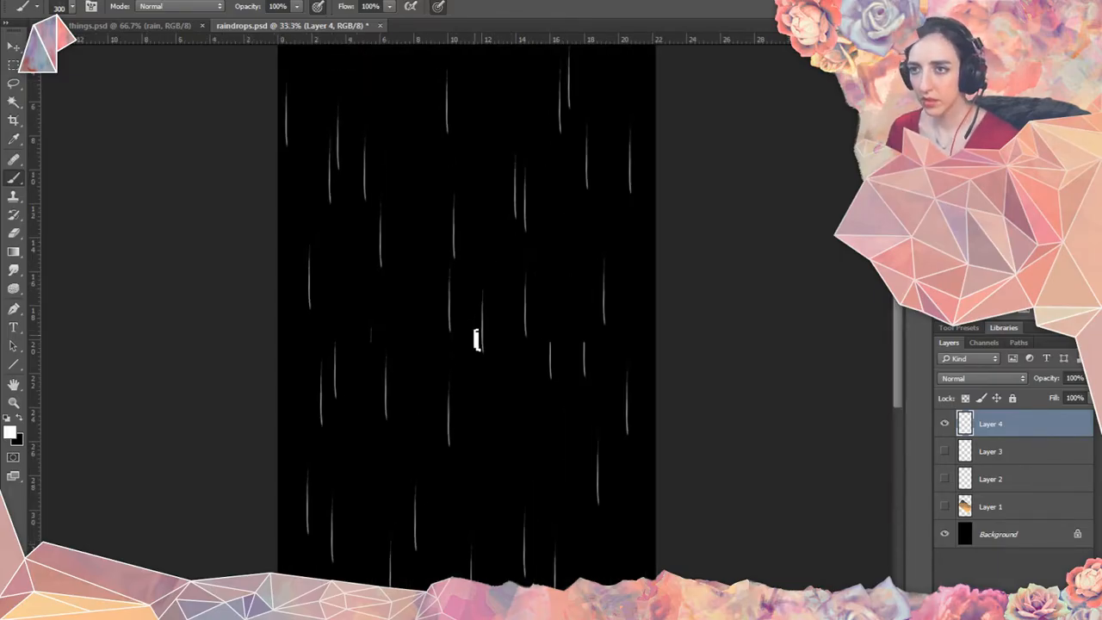
pyautogui.hotkey('ctrl', 'alt', 'z')
pyautogui.hotkey('ctrl', 'alt', 'z')
# Add one rain streak left of centre on Layer 4 and erase the cut-off streaks along the middle seam.
pyautogui.click(428, 338)
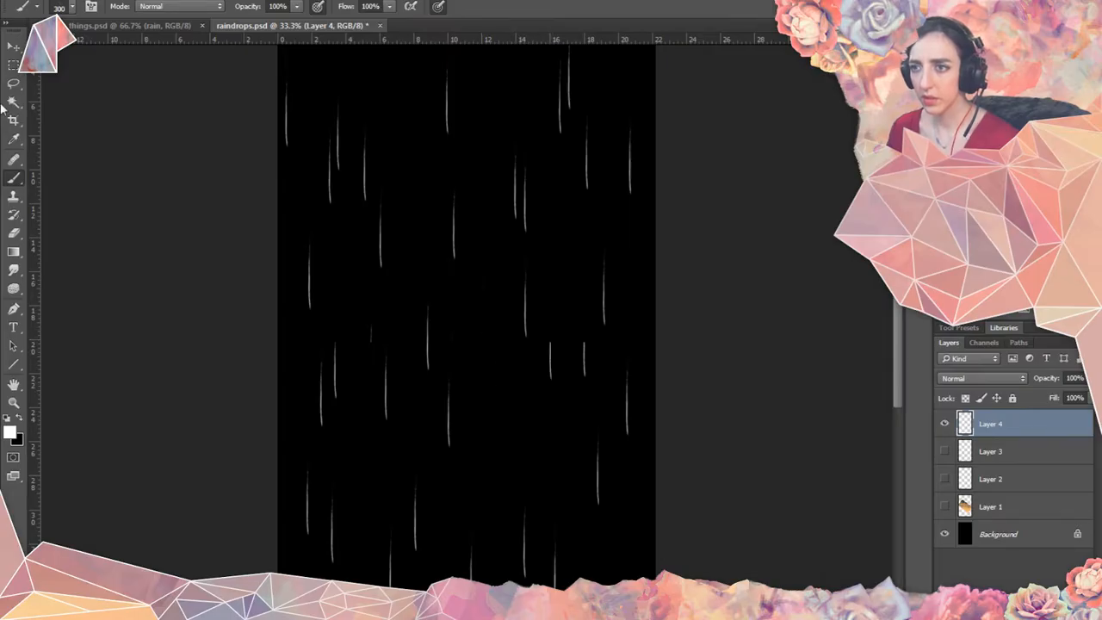
pyautogui.click(13, 232)
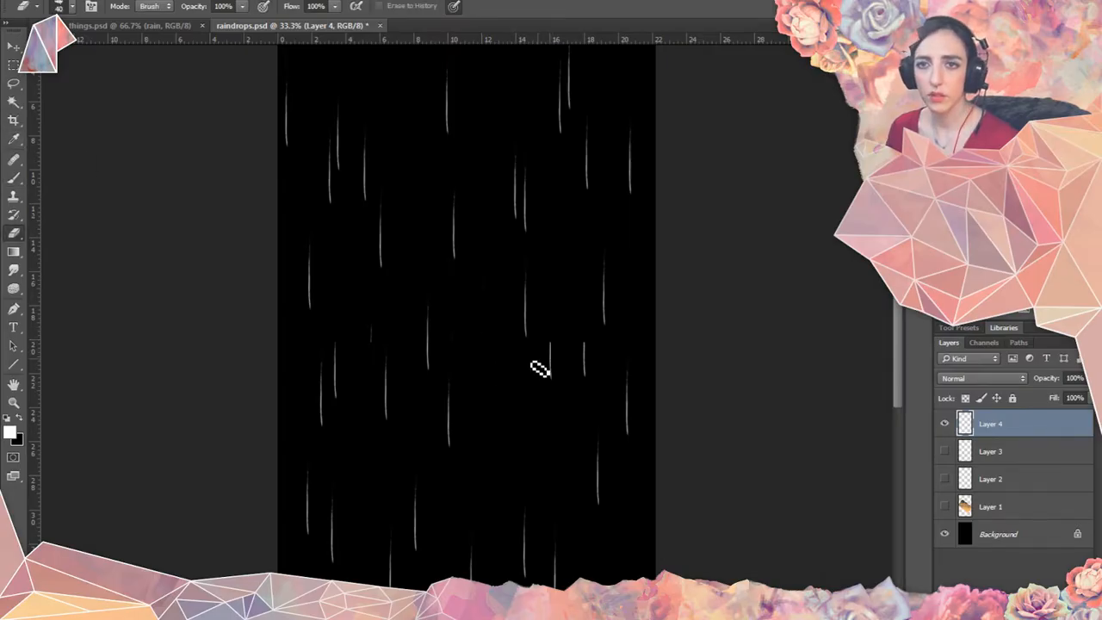
pyautogui.moveTo(553, 393); pyautogui.dragTo(592, 352)
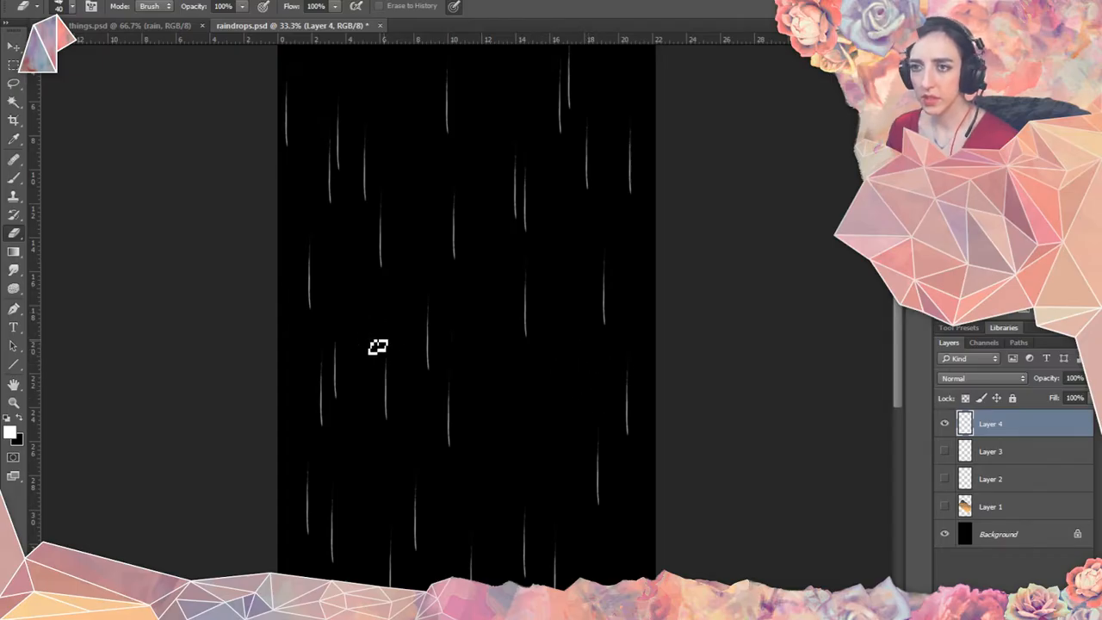
# Switch back to the 300 px rain brush and paint three single streaks over the seam area right of Layer 4's centre.
pyautogui.click(13, 178)
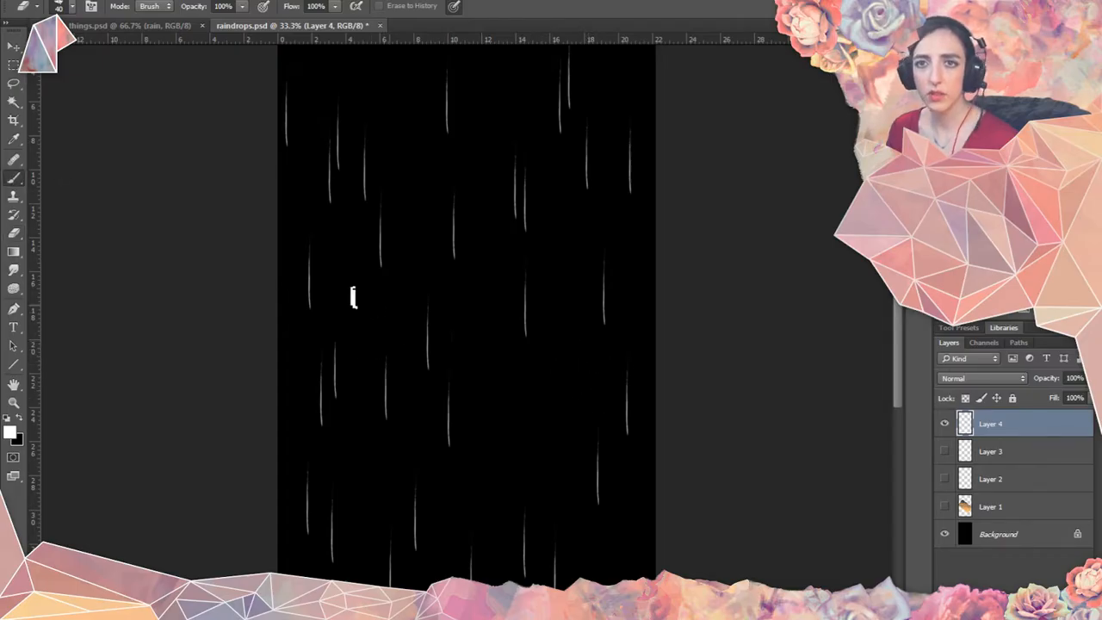
pyautogui.click(551, 374)
pyautogui.click(560, 417)
pyautogui.click(522, 474)
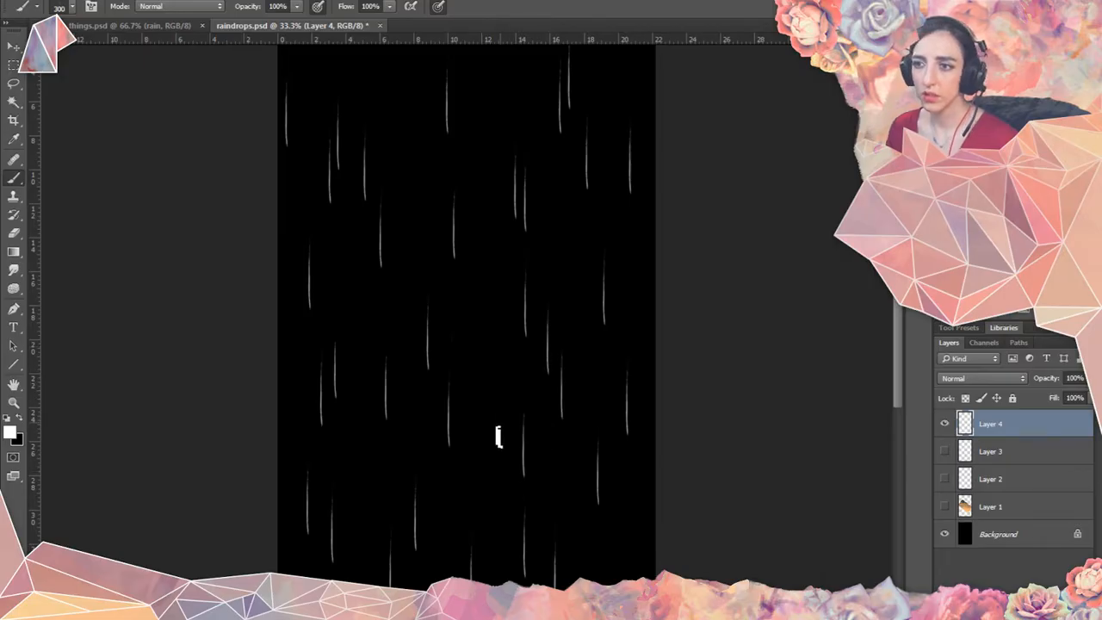
pyautogui.hotkey('ctrl', 'z')
pyautogui.click(466, 422)
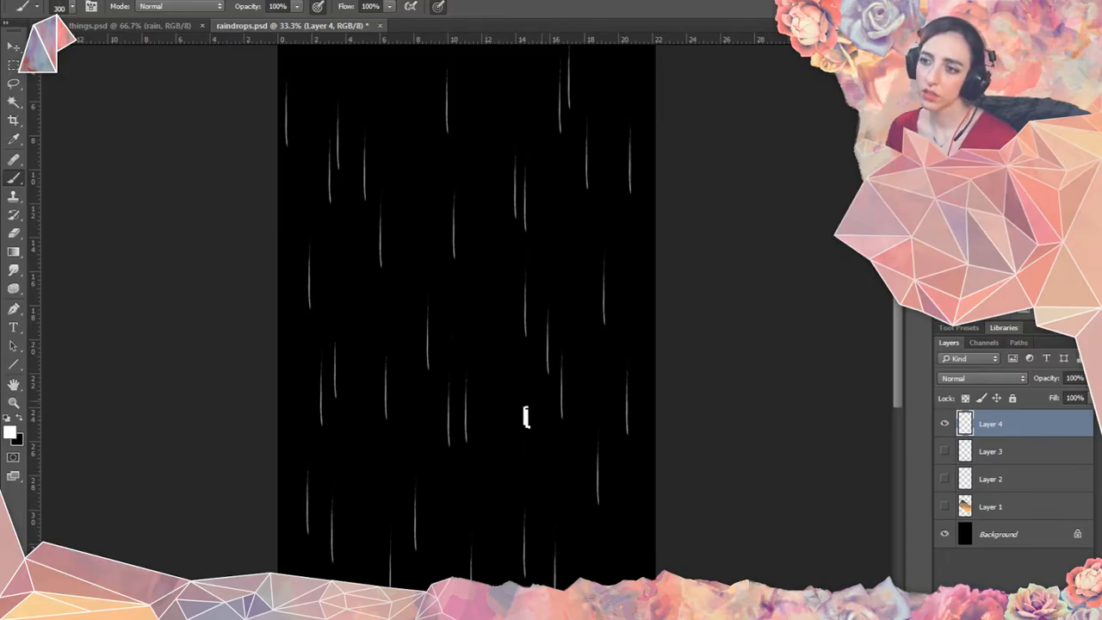
pyautogui.hotkey('ctrl', 'z')
pyautogui.click(496, 385)
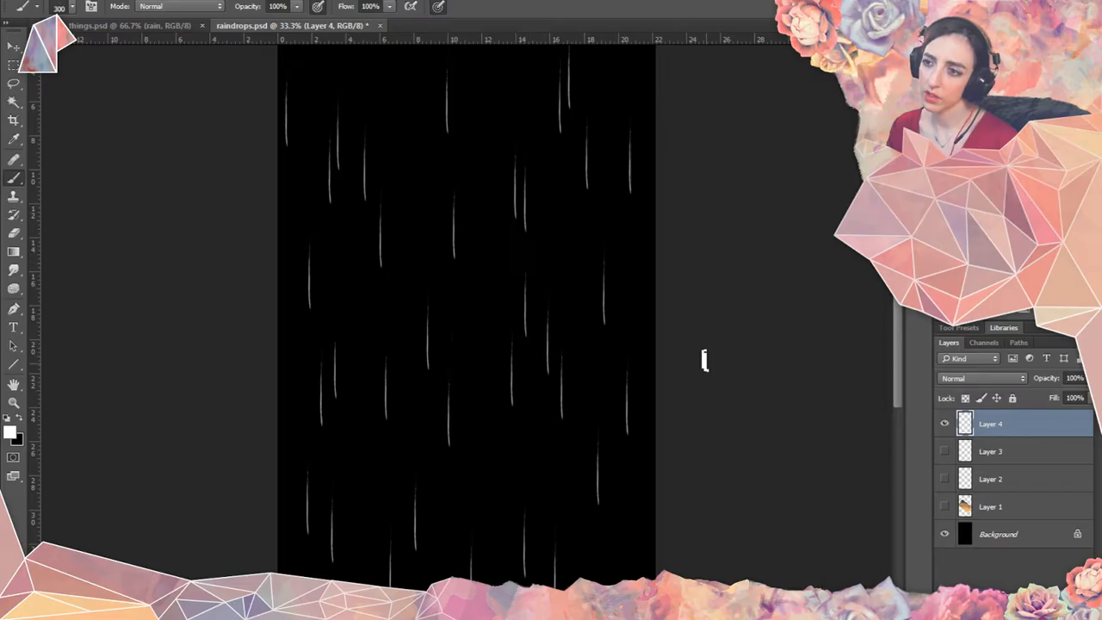
# Check the whole Layer 4 rain pattern at a reduced view and save raindrops.psd.
pyautogui.hotkey('ctrl', '-')
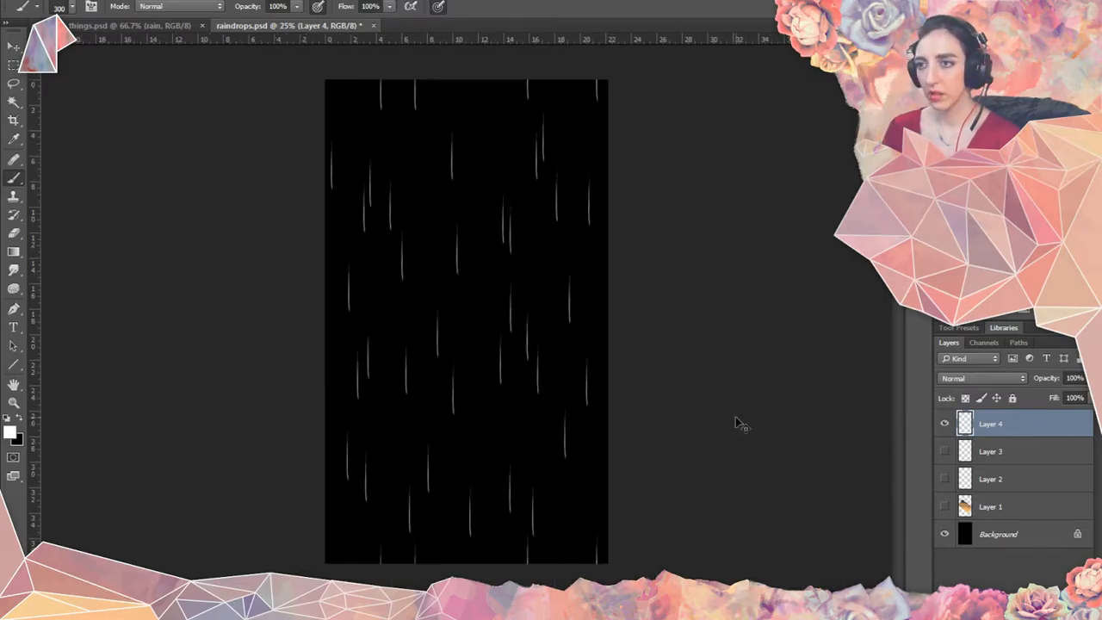
pyautogui.hotkey('ctrl', '-')
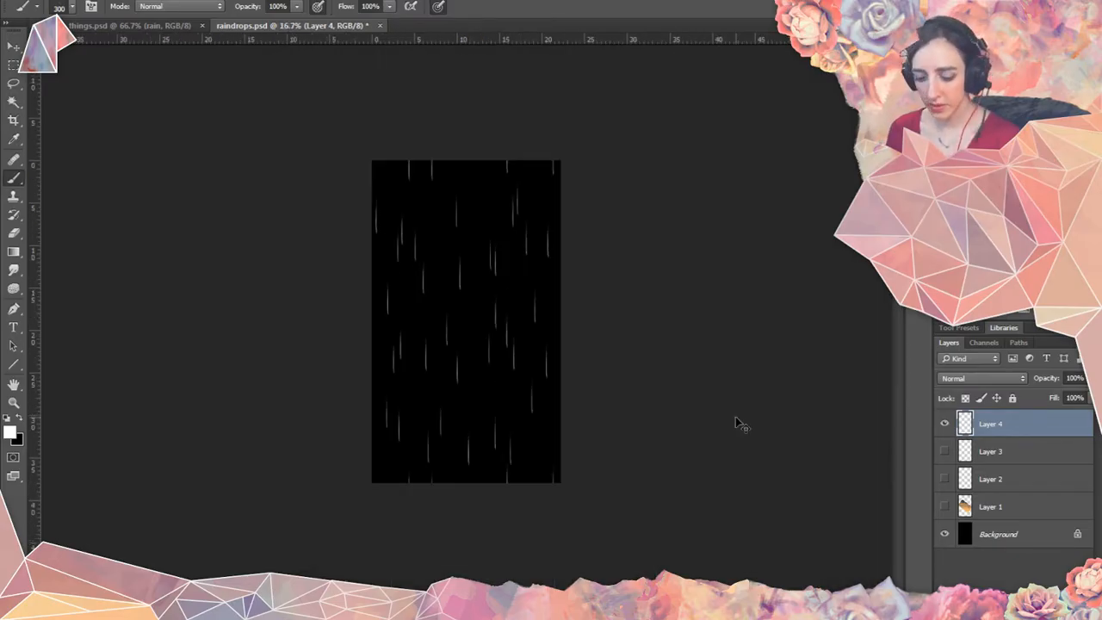
pyautogui.hotkey('ctrl', 's')
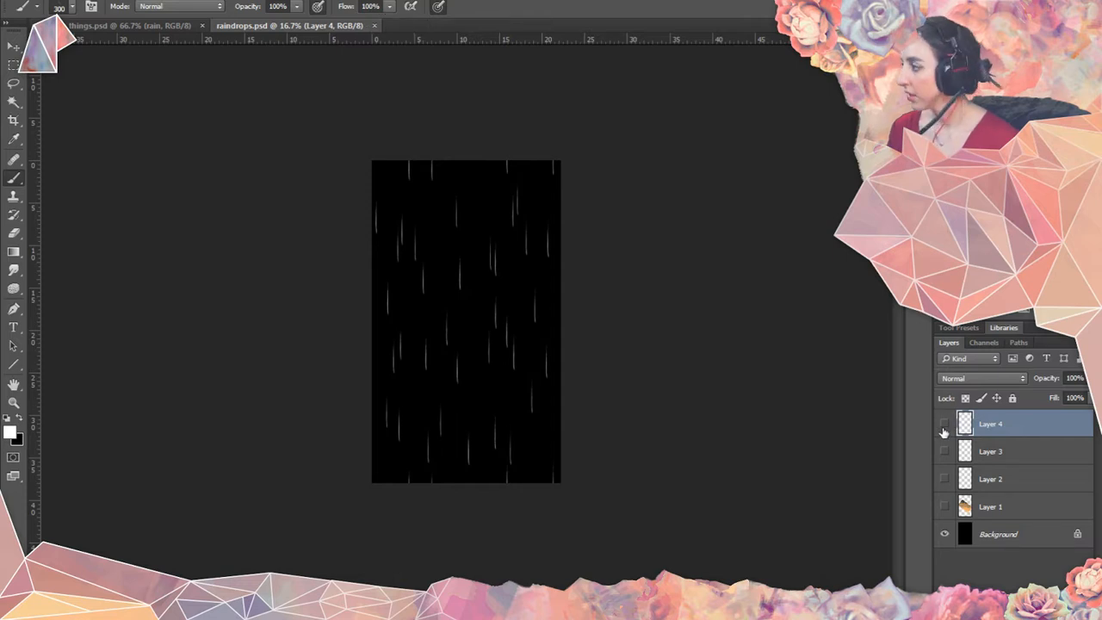
# Hide Layer 4 and create a new empty layer above it.
pyautogui.click(943, 428)
pyautogui.hotkey('ctrl', 'alt', 'shift', 'n')
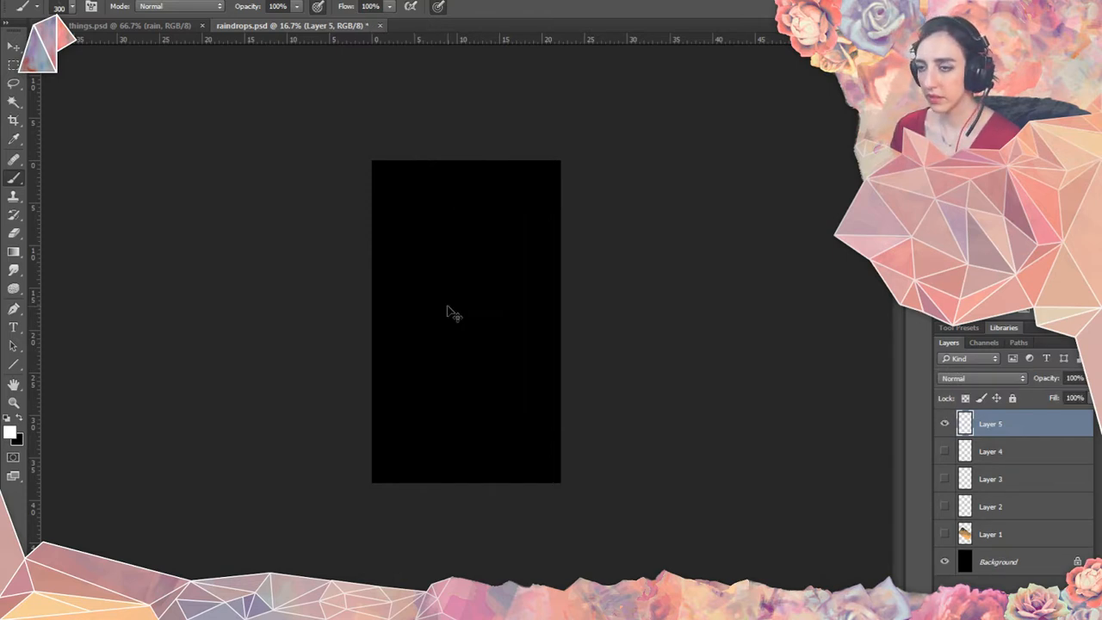
pyautogui.hotkey('ctrl', '+')
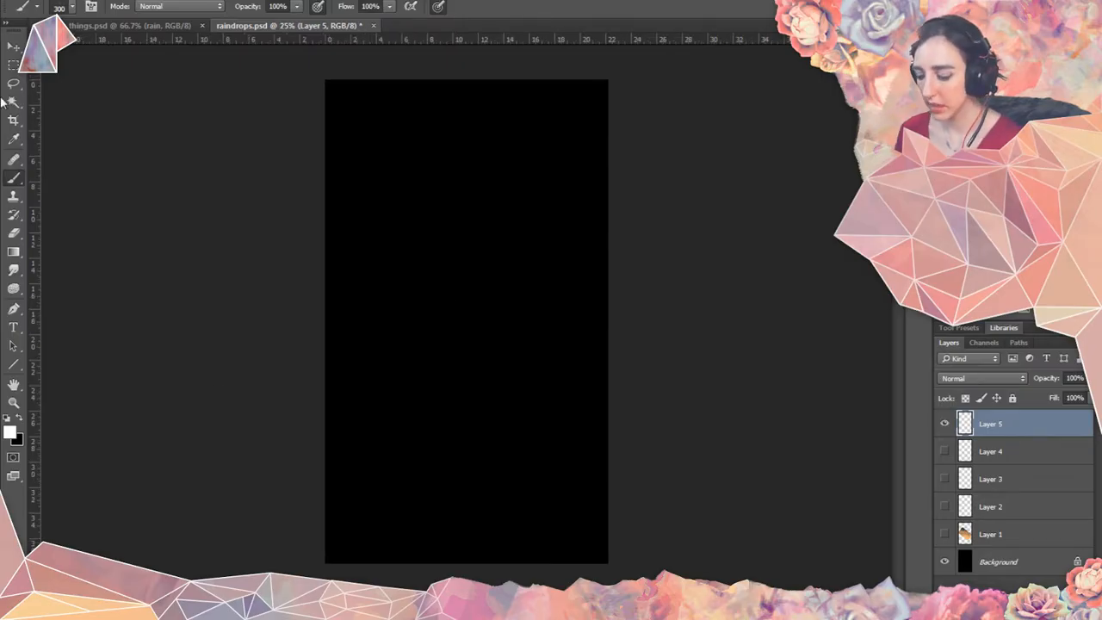
# Switch to a saved 100 px rain brush preset and test it at 50 px on the left part of Layer 5.
pyautogui.click(73, 8)
pyautogui.click(69, 240)
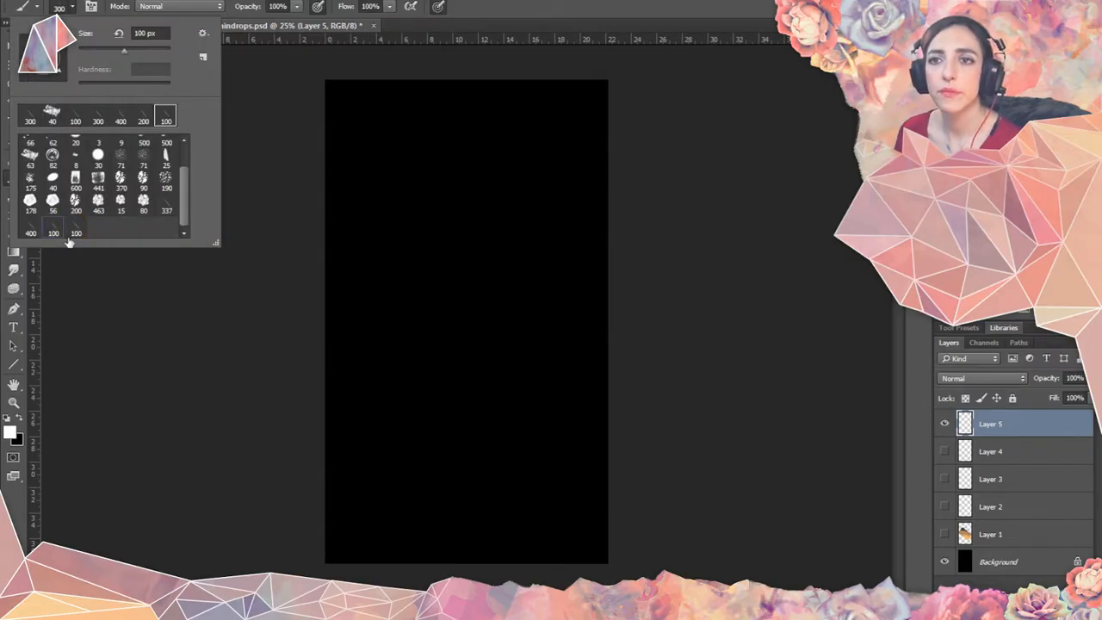
pyautogui.click(204, 333)
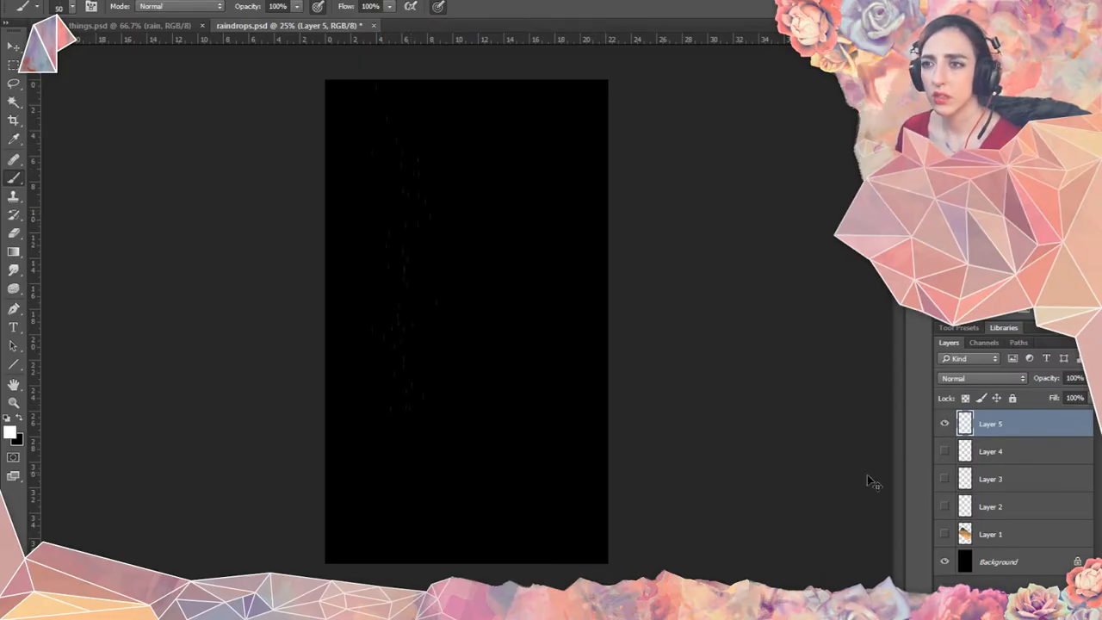
# Show the sunset cloudscape on Layer 1 and toggle Layer 3 on and off to compare its streaks with Layer 5.
pyautogui.click(944, 534)
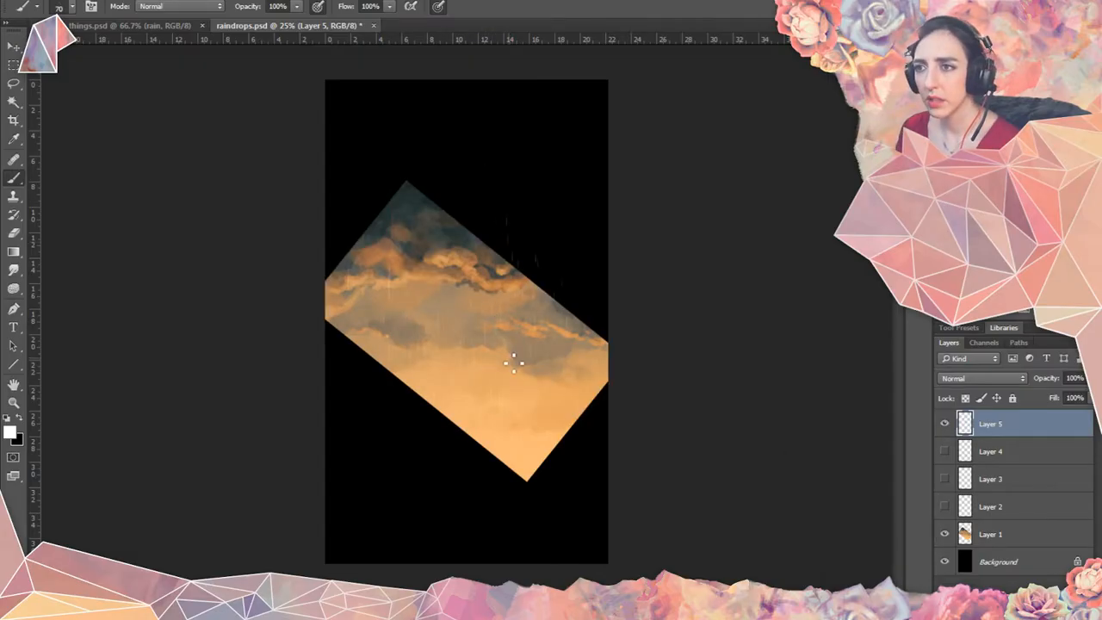
pyautogui.click(944, 478)
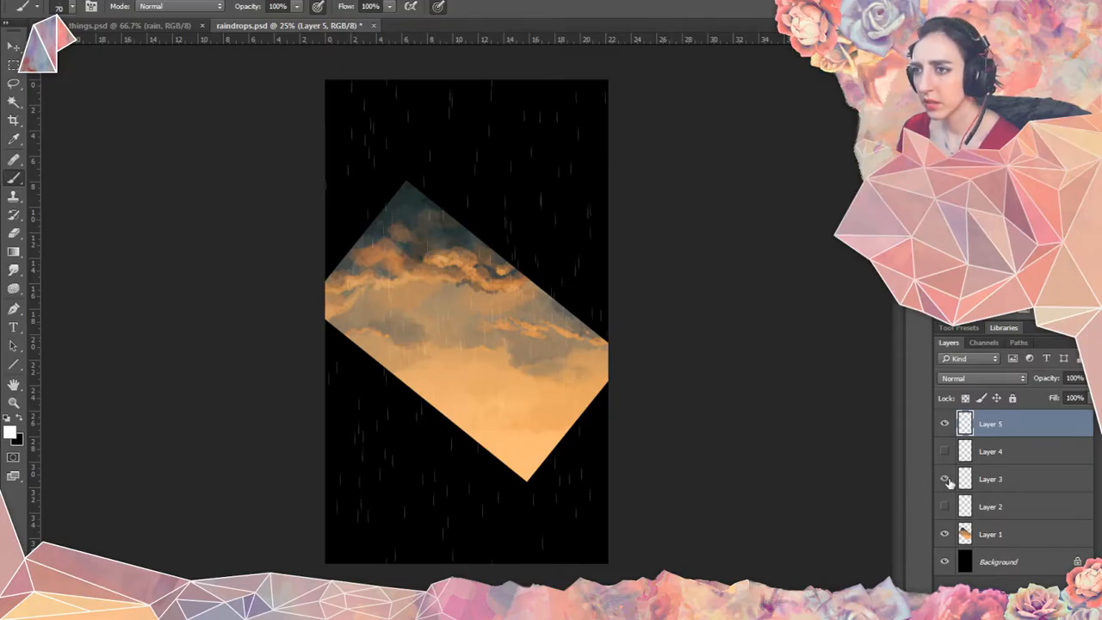
pyautogui.click(944, 479)
pyautogui.click(946, 479)
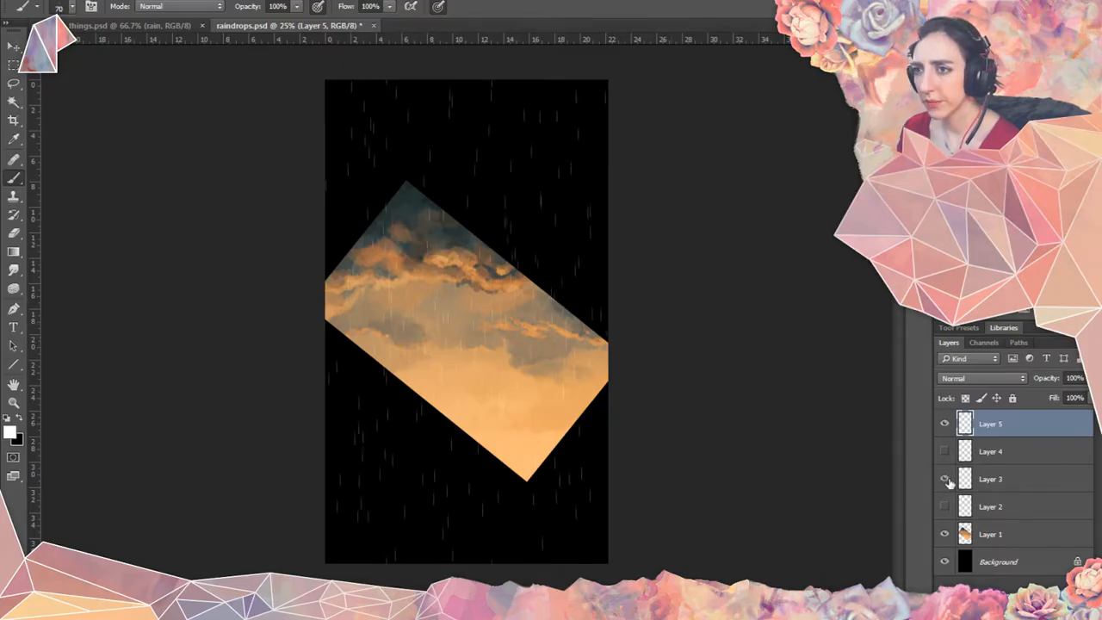
pyautogui.click(946, 480)
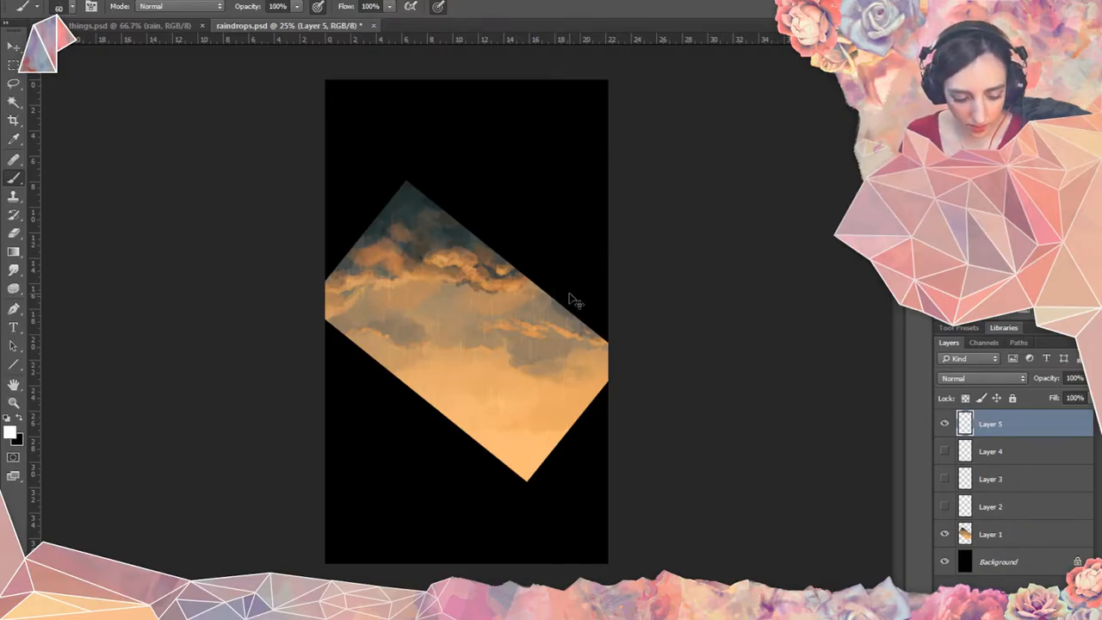
# Hide the sunset cloudscape on Layer 1 and scatter fine 60 px rain streaks over the whole canvas on Layer 5.
pyautogui.hotkey('ctrl', '+')
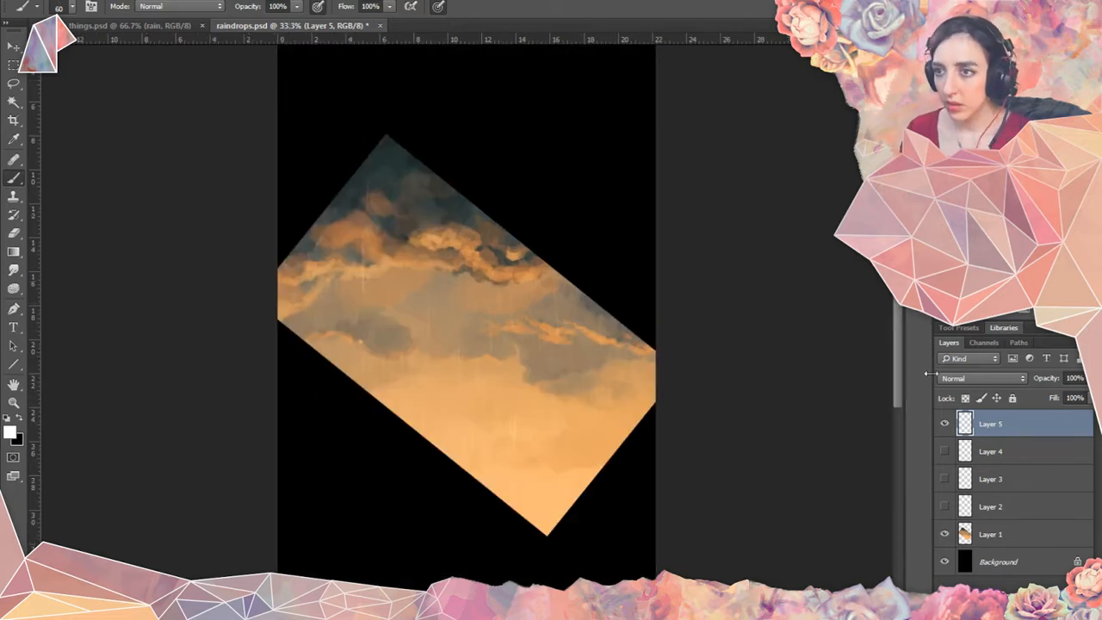
pyautogui.click(944, 534)
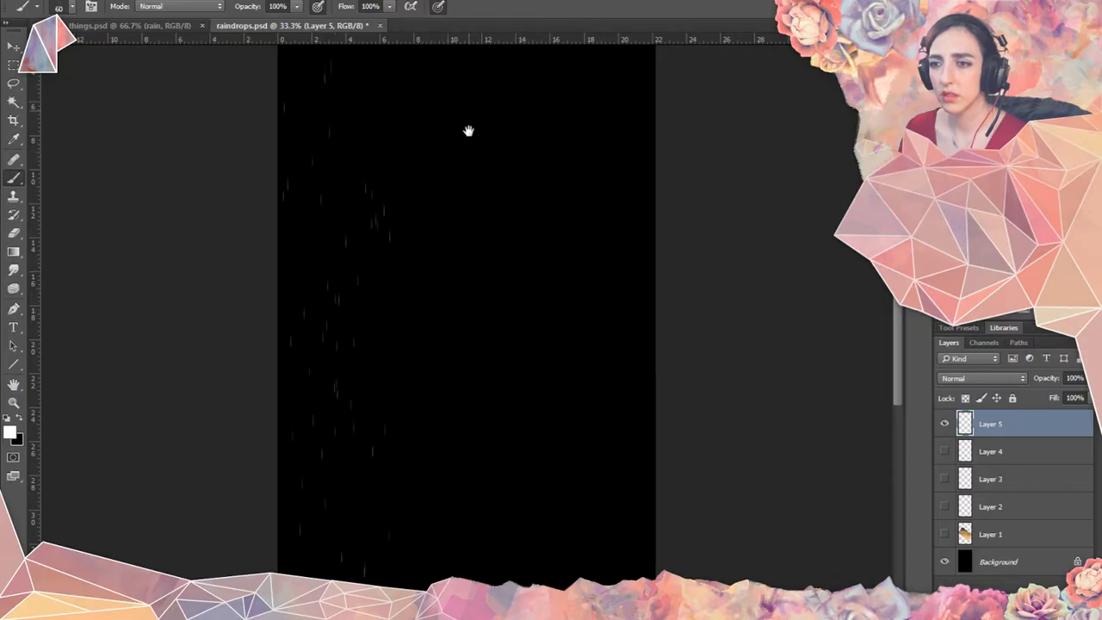
pyautogui.moveTo(467, 128); pyautogui.dragTo(421, 290)
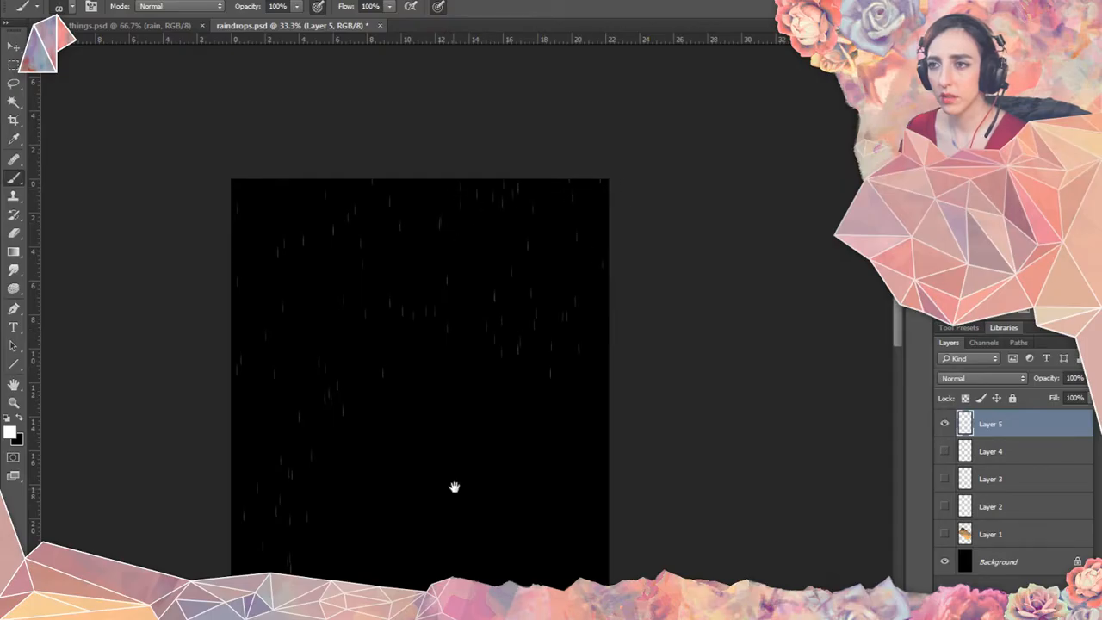
pyautogui.moveTo(455, 488)
pyautogui.mouseDown()
pyautogui.moveTo(475, 250)
pyautogui.moveTo(469, 233)
pyautogui.moveTo(465, 275)
pyautogui.moveTo(435, 173)
pyautogui.moveTo(500, 180)
pyautogui.moveTo(582, 263)
pyautogui.moveTo(600, 256)
pyautogui.moveTo(605, 224)
pyautogui.mouseUp()
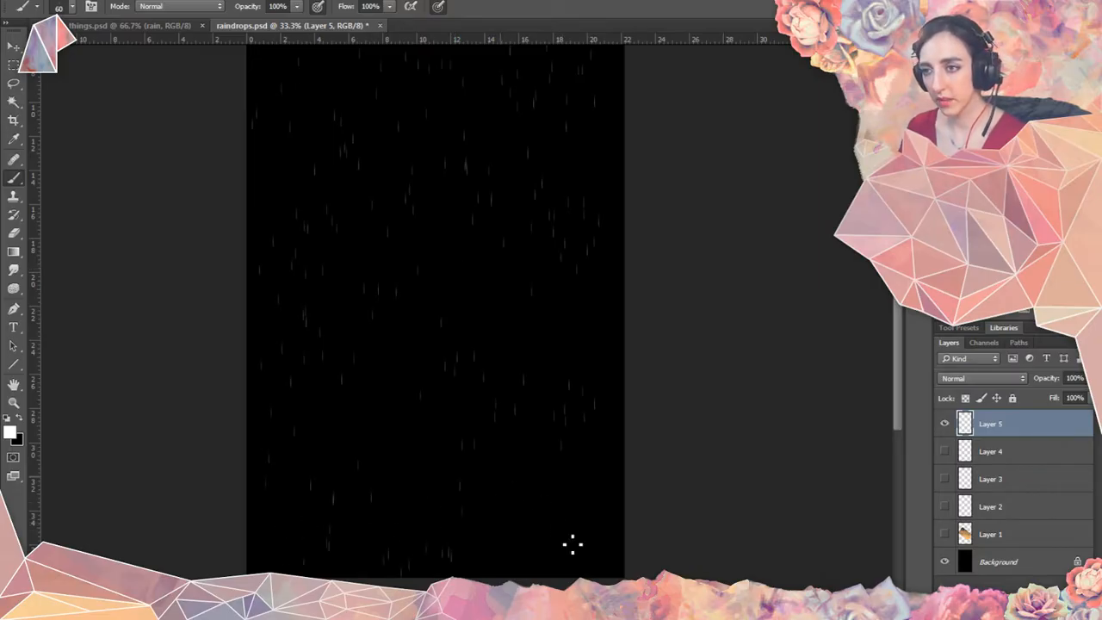
# Switch to the 70 px rain brush preset and paint more rain streaks among the fine ones on Layer 5.
pyautogui.click(73, 8)
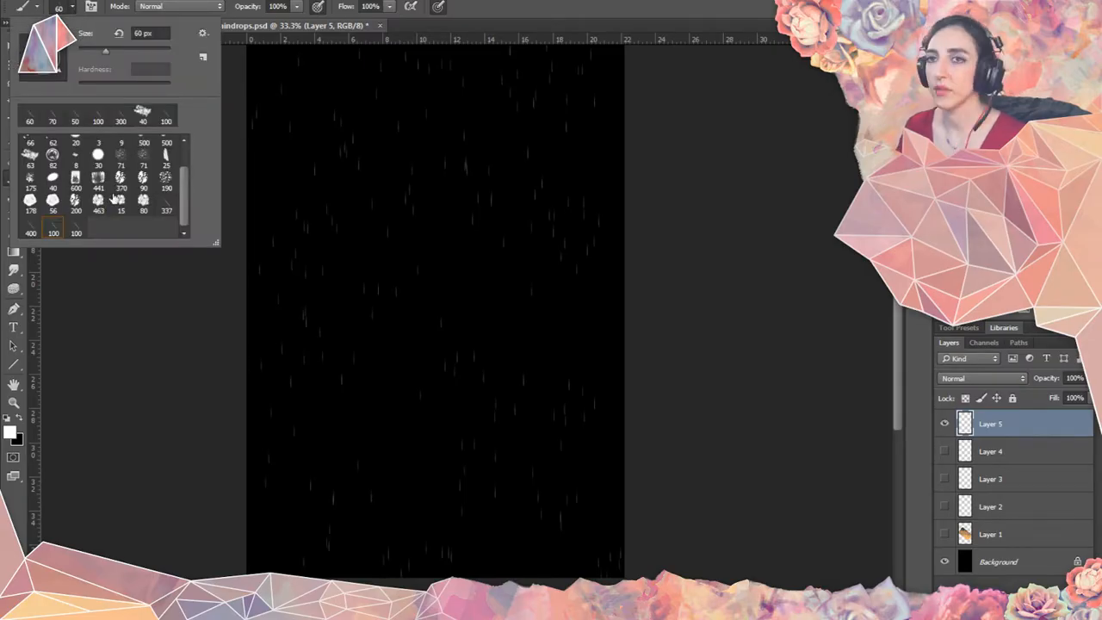
pyautogui.click(77, 227)
pyautogui.moveTo(379, 397); pyautogui.dragTo(424, 502)
pyautogui.hotkey('ctrl', 'z')
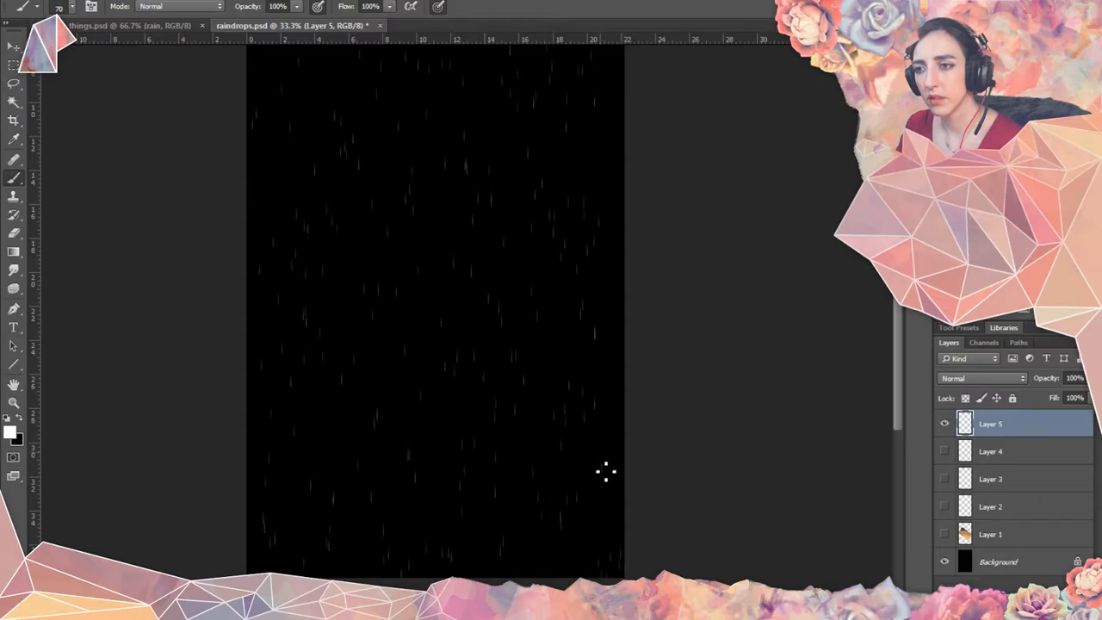
pyautogui.moveTo(481, 244); pyautogui.dragTo(499, 459)
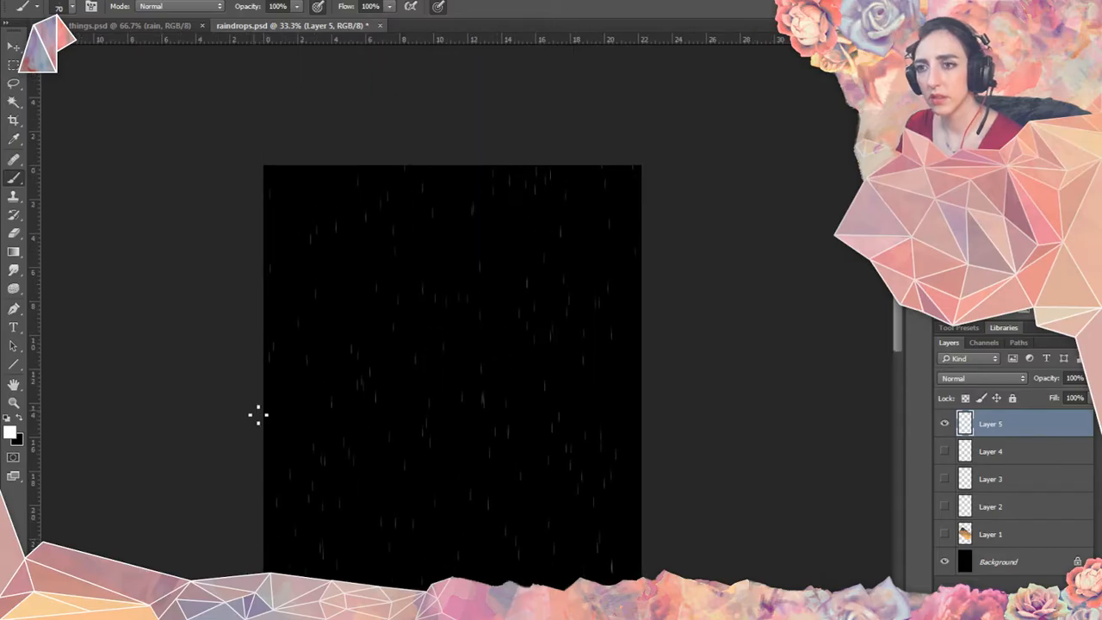
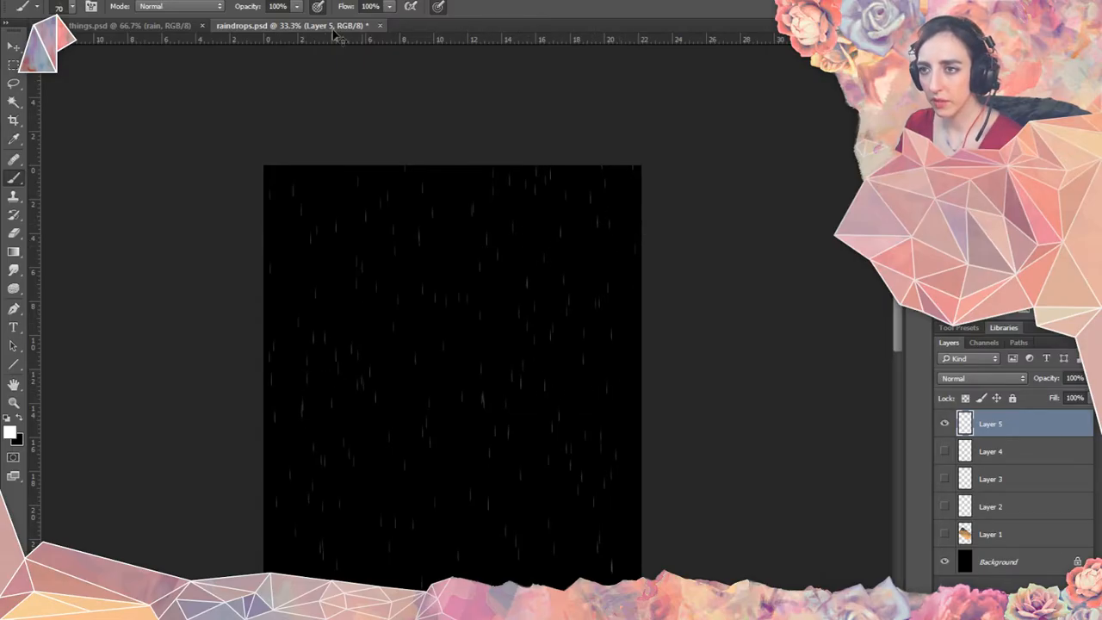
# Select the whole of Layer 5, offset its rain vertically with wrap-around to bring the seam into the middle, and deselect.
pyautogui.hotkey('ctrl', 'a')
pyautogui.click(230, 2)
pyautogui.click(230, 3)
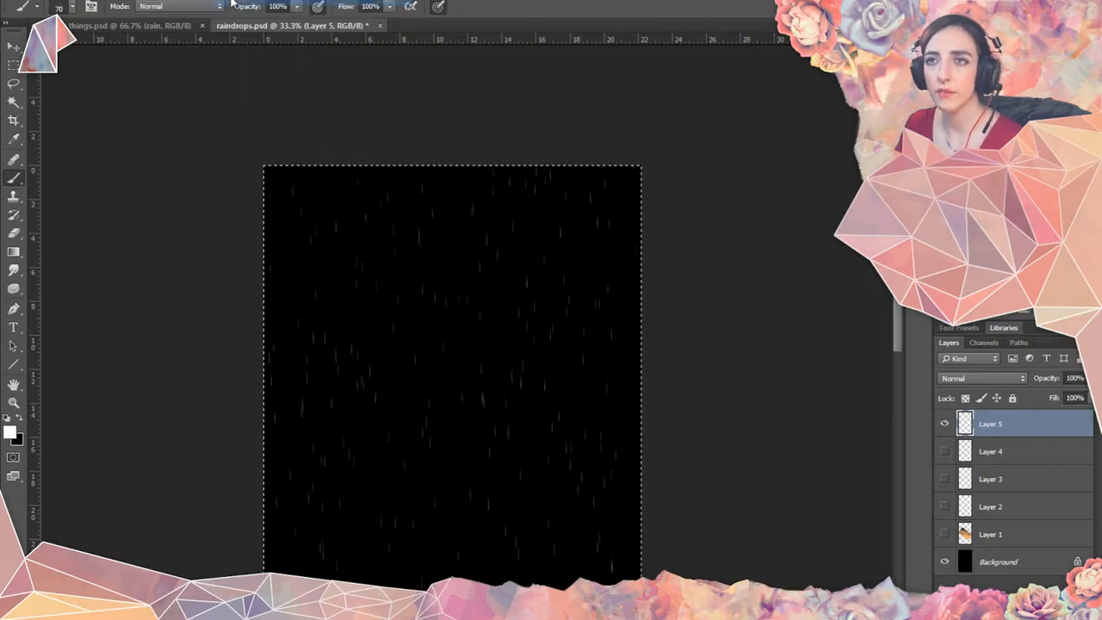
pyautogui.moveTo(541, 362); pyautogui.dragTo(515, 223)
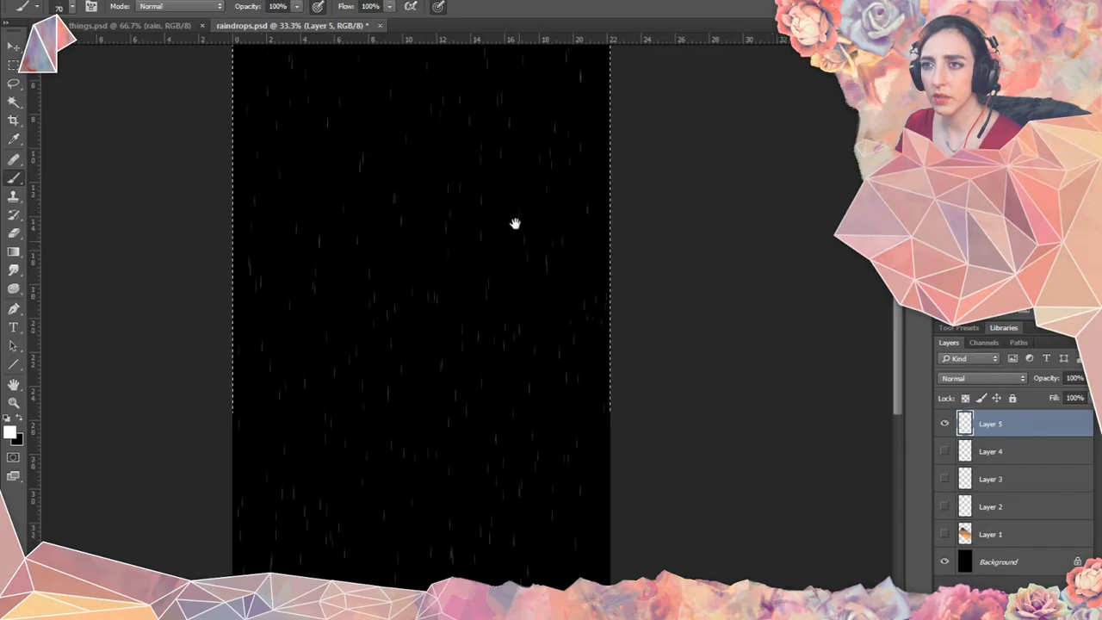
pyautogui.hotkey('ctrl', 'd')
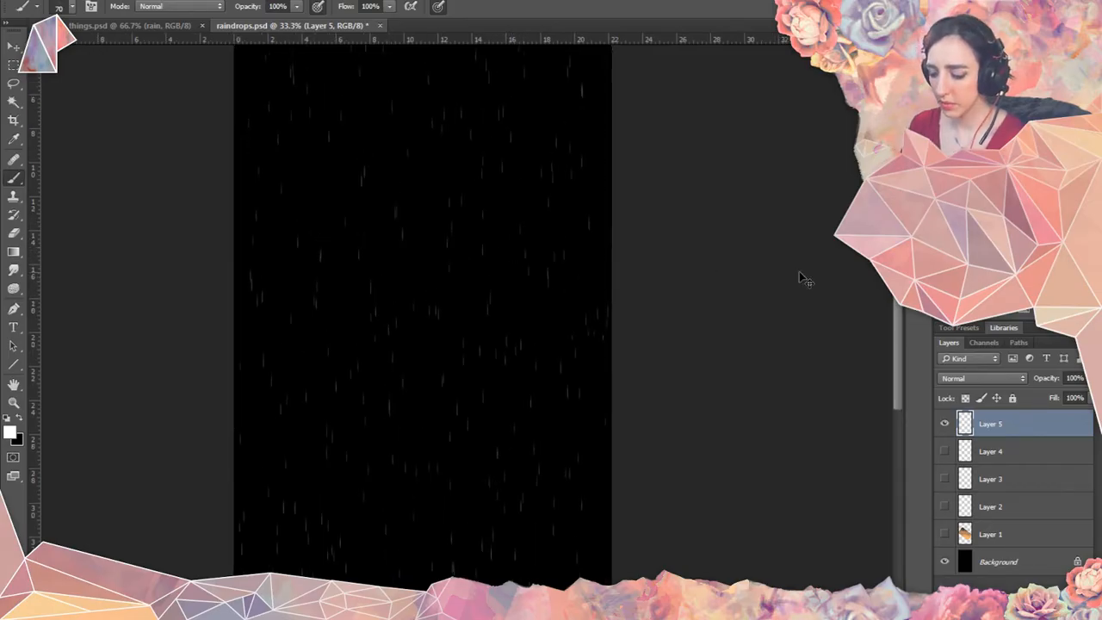
# Fill the sparse gaps around Layer 5's middle seam with single 70 px rain streaks, undoing badly placed ones.
pyautogui.hotkey('ctrl', '+')
pyautogui.hotkey('ctrl', '+')
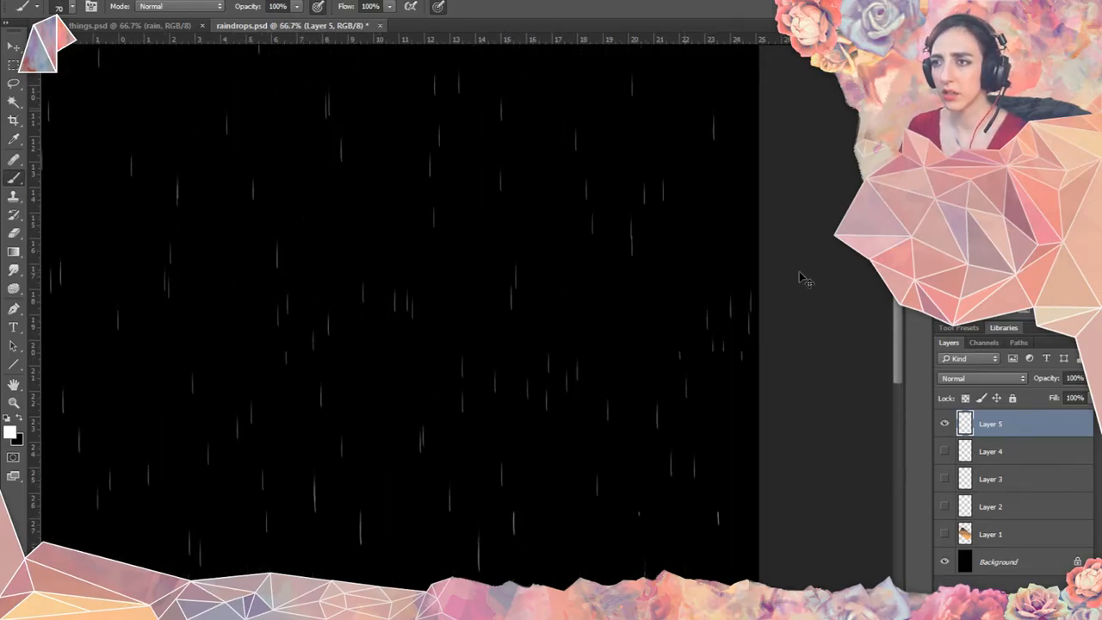
pyautogui.hotkey('ctrl', '+')
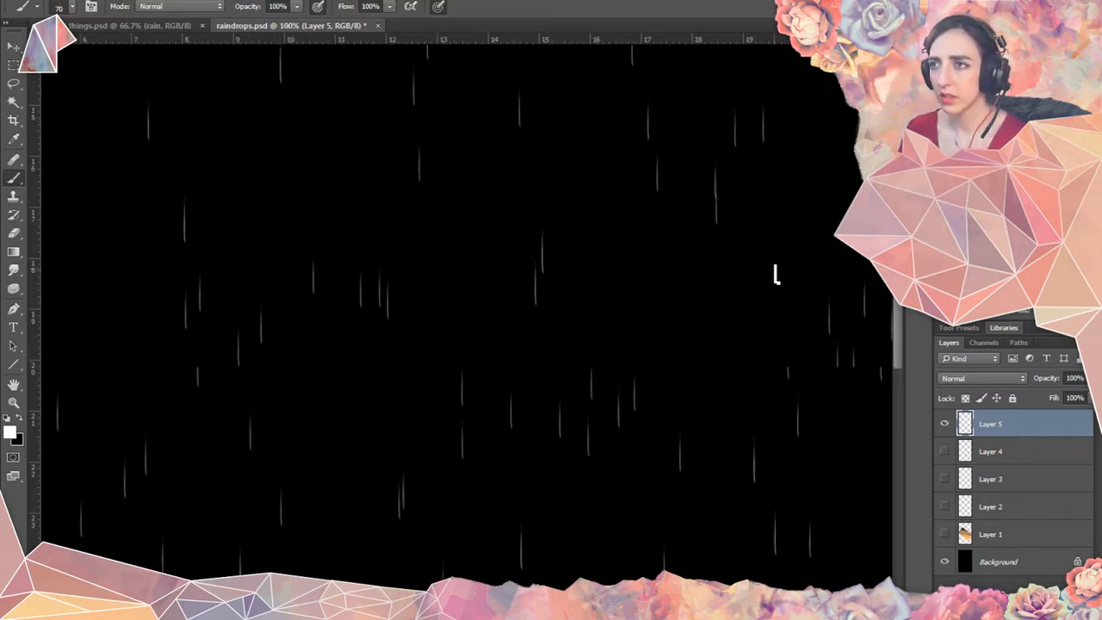
pyautogui.moveTo(450, 187)
pyautogui.mouseDown()
pyautogui.moveTo(485, 386)
pyautogui.moveTo(714, 396)
pyautogui.mouseUp()
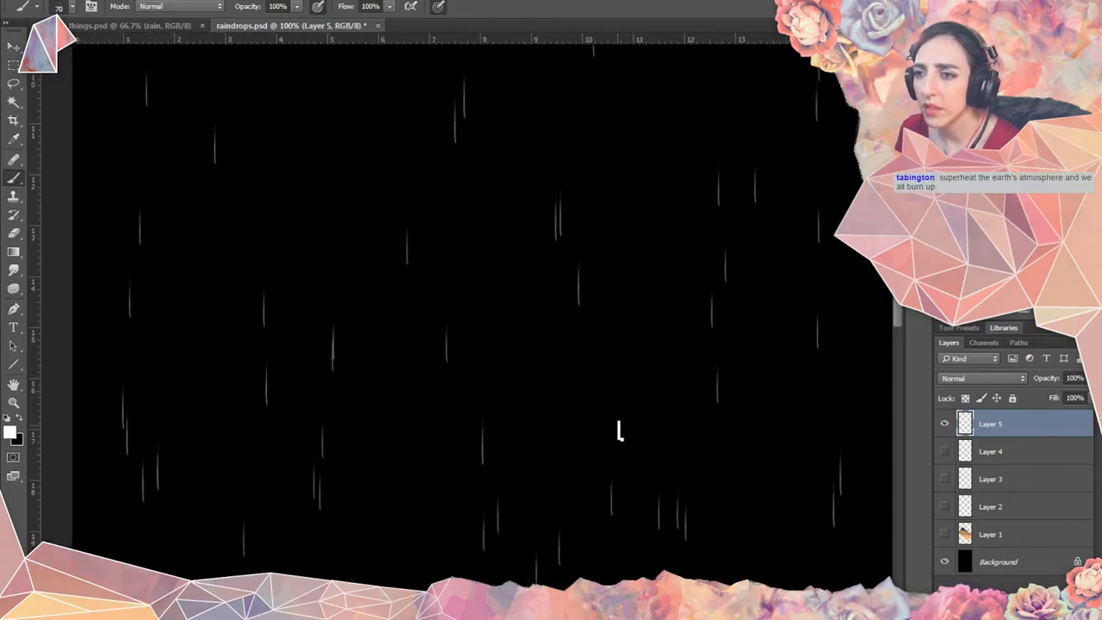
pyautogui.click(659, 392)
pyautogui.hotkey('ctrl', 'z')
pyautogui.click(587, 423)
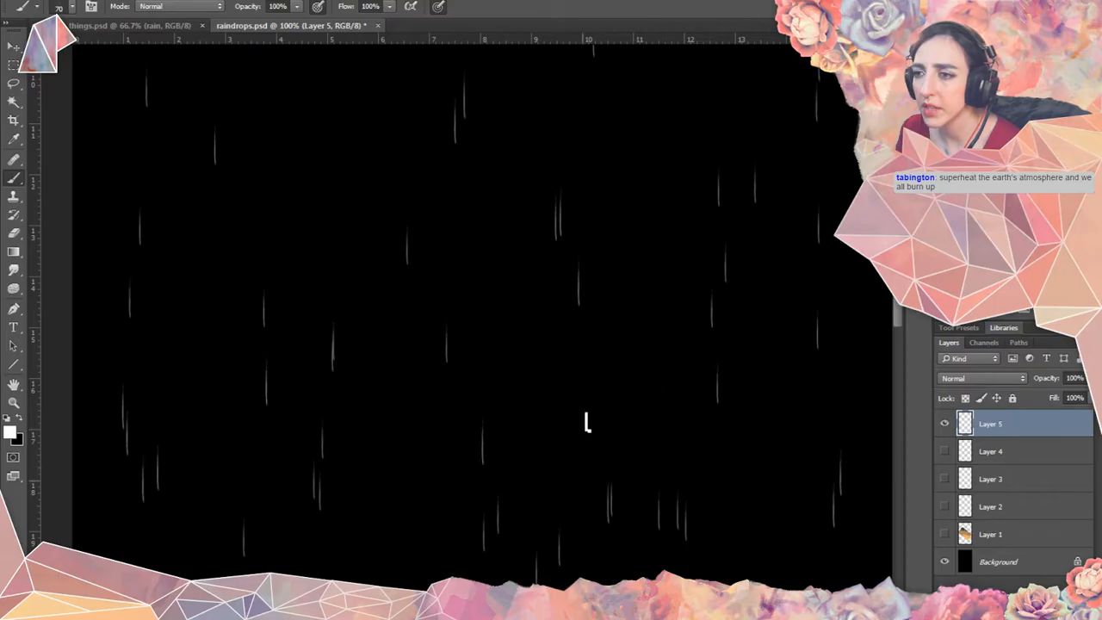
pyautogui.hotkey('ctrl', 'z')
pyautogui.click(655, 414)
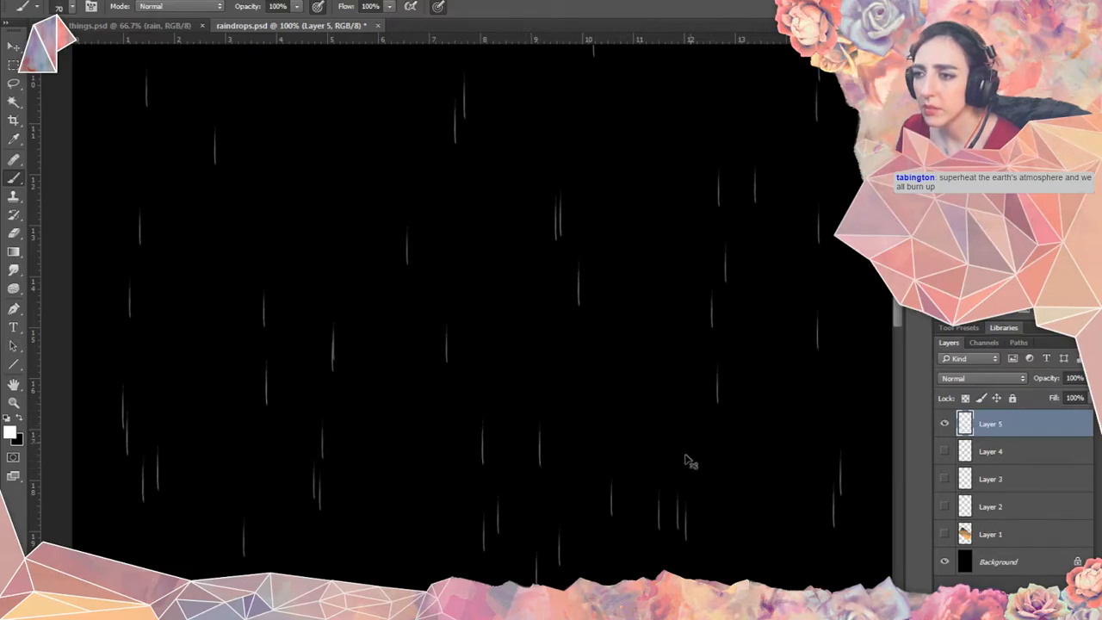
pyautogui.hotkey('ctrl', 'z')
pyautogui.click(651, 437)
pyautogui.hotkey('ctrl', 'z')
pyautogui.click(627, 393)
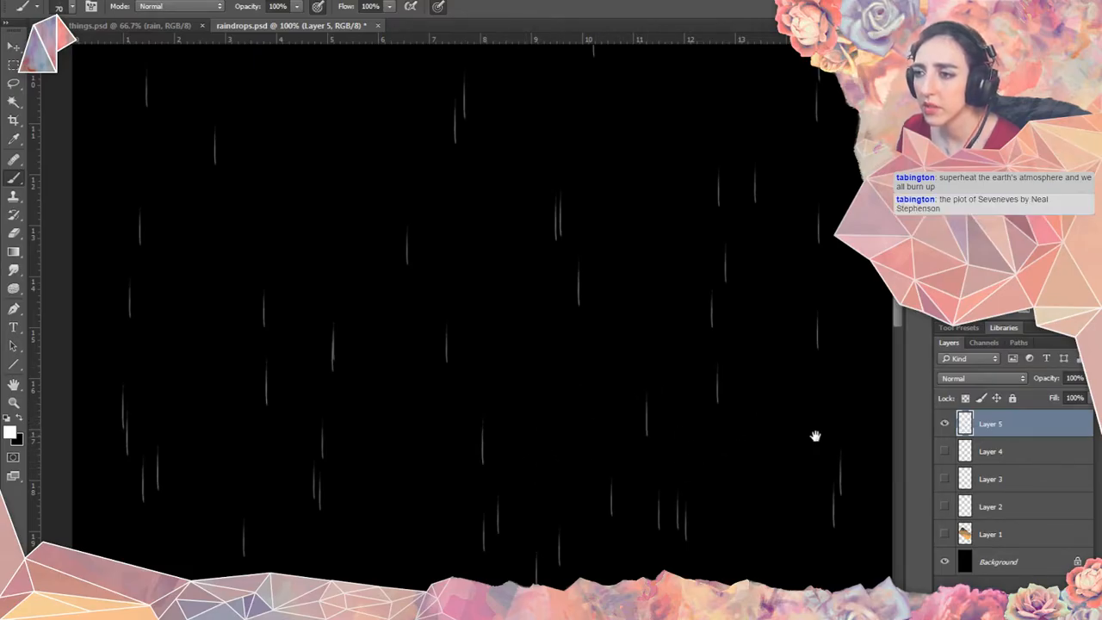
pyautogui.moveTo(814, 435); pyautogui.dragTo(305, 367)
pyautogui.click(512, 489)
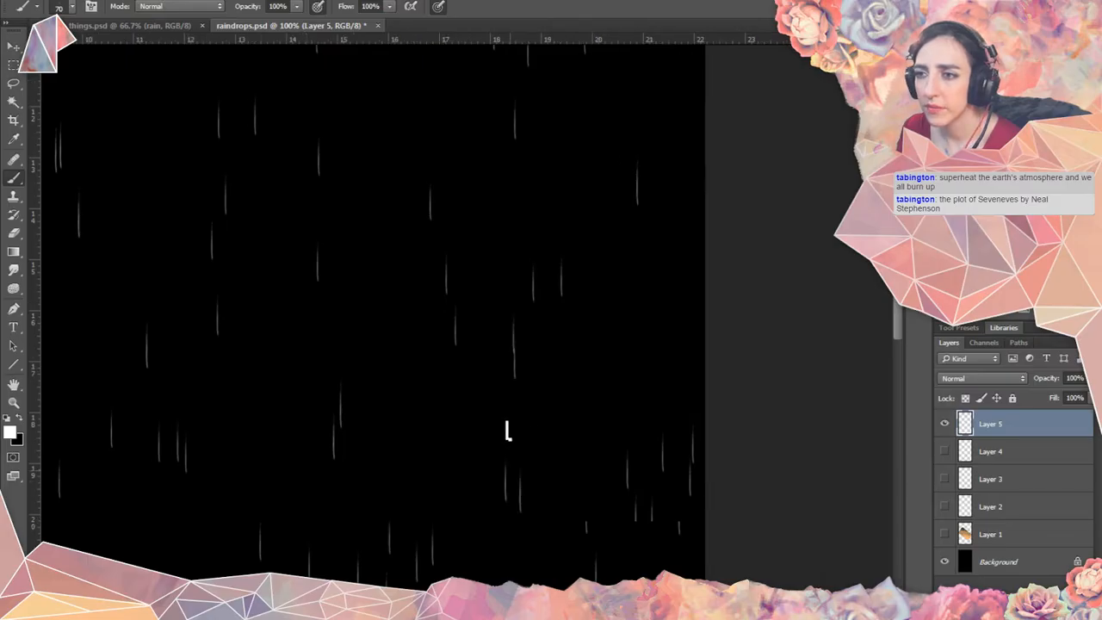
# Smudge the short, cut-off streaks along Layer 5's middle seam at 50% strength to taper their ends.
pyautogui.scroll(-3, 537, 346)
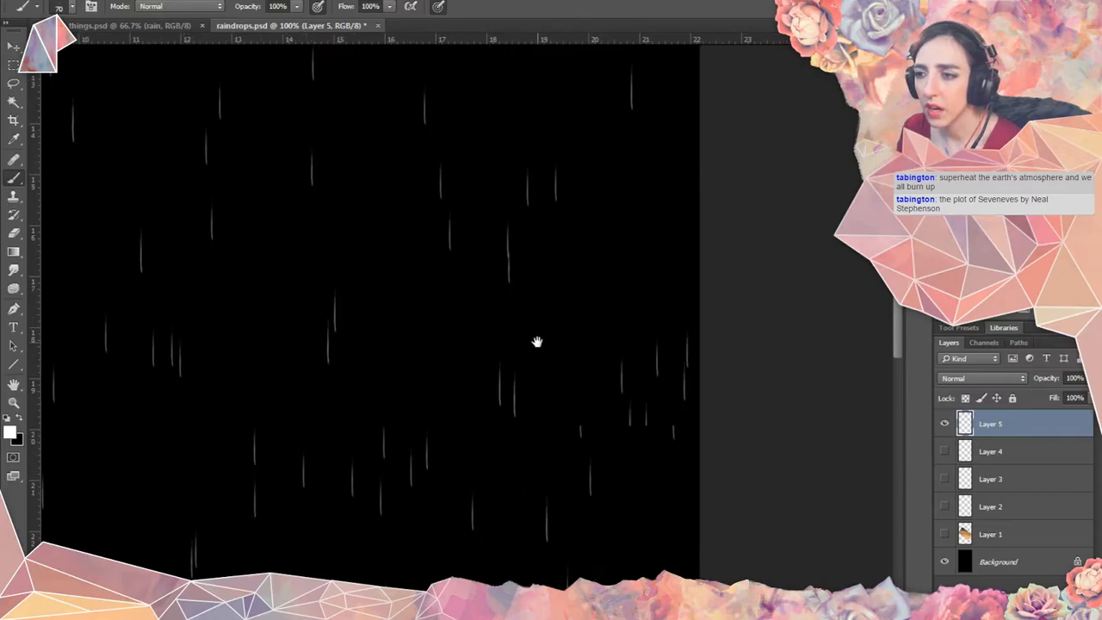
pyautogui.click(14, 269)
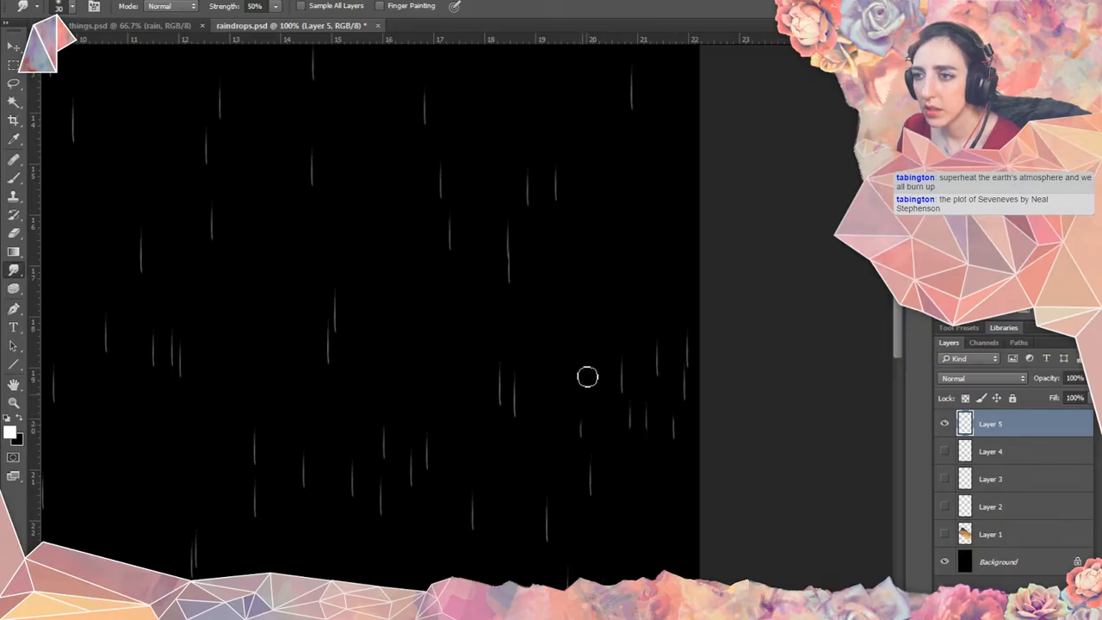
pyautogui.moveTo(299, 422); pyautogui.dragTo(516, 384)
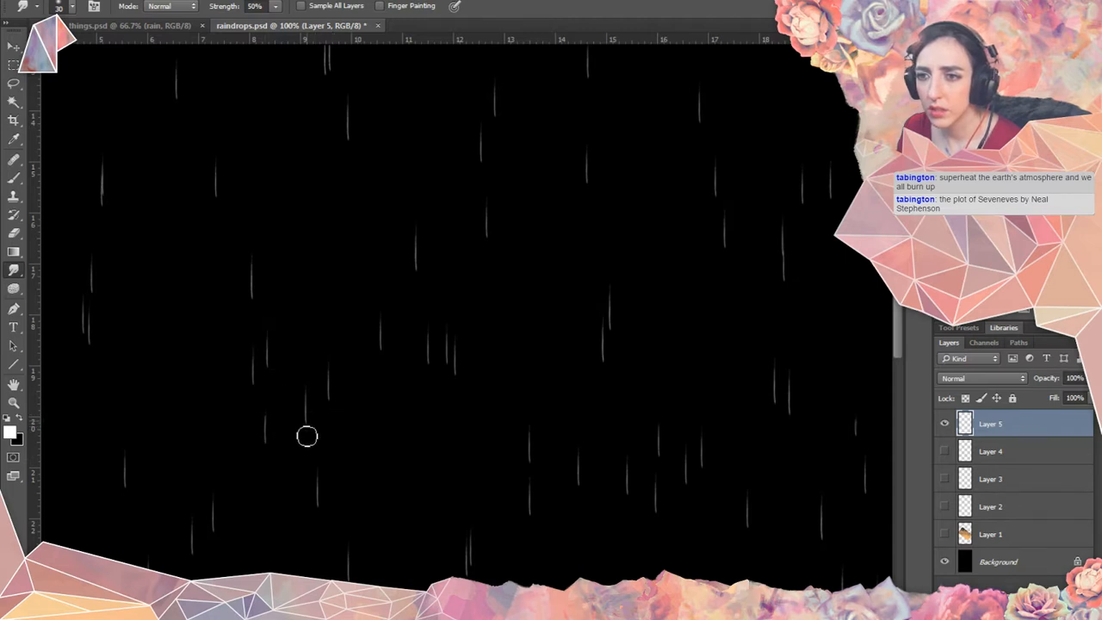
pyautogui.moveTo(147, 408); pyautogui.dragTo(226, 404)
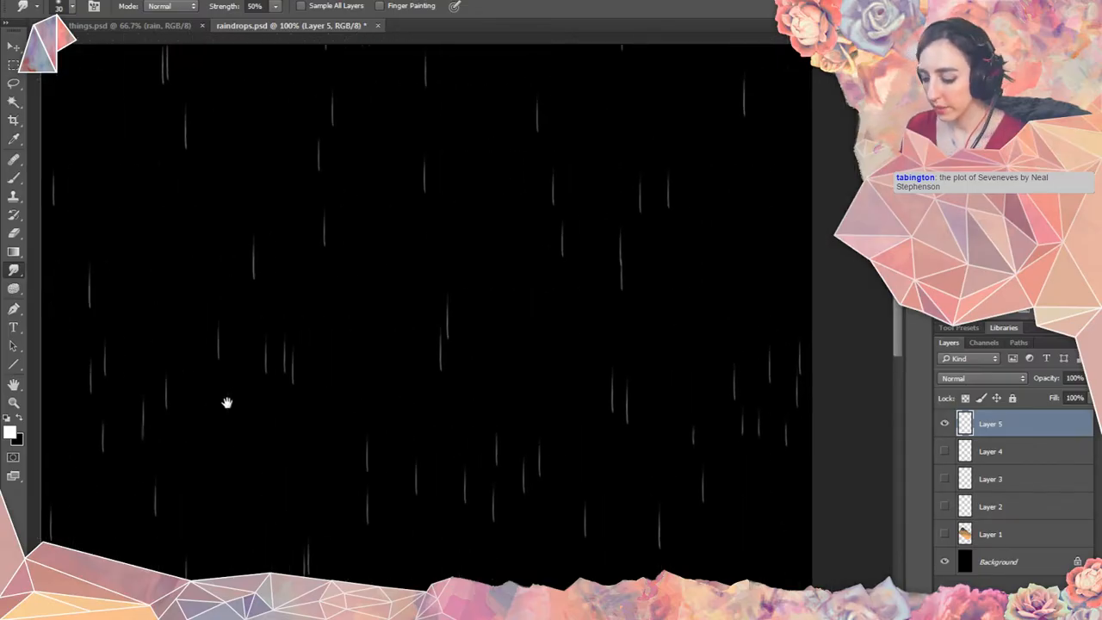
# Save raindrops.psd and bring the sunset cloudscape document into view.
pyautogui.hotkey('ctrl', '-')
pyautogui.hotkey('ctrl', '-')
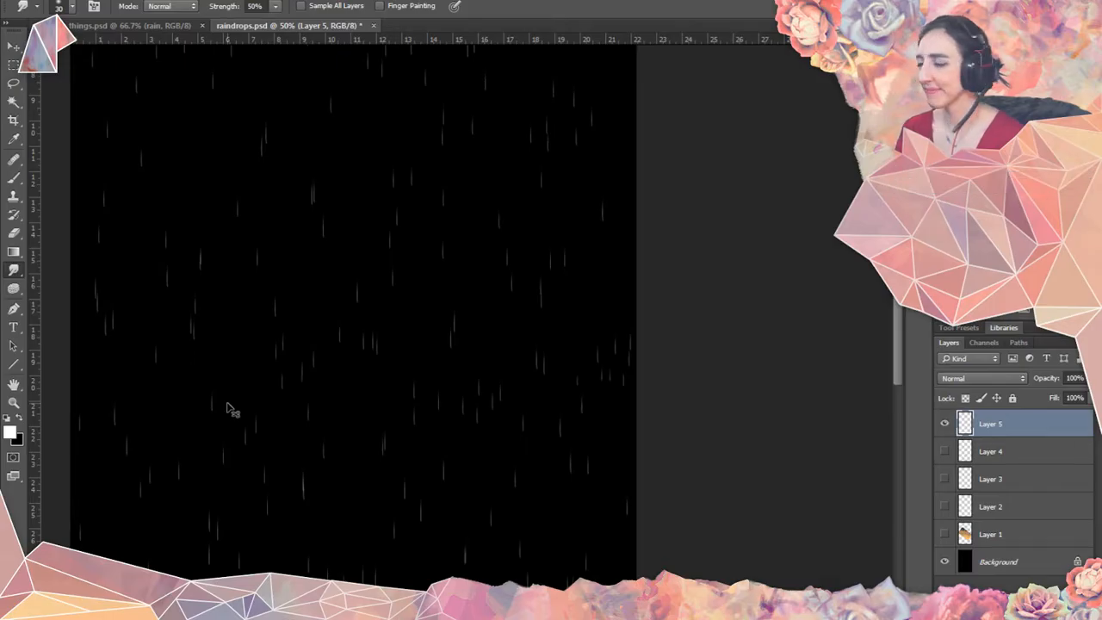
pyautogui.hotkey('ctrl', '-')
pyautogui.hotkey('ctrl', '-')
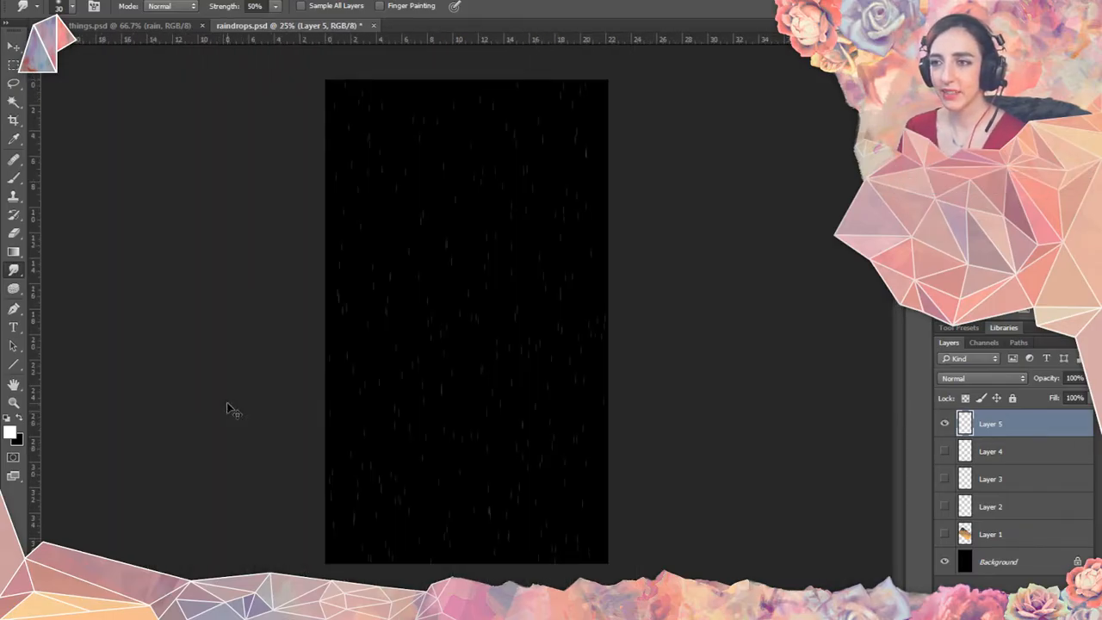
pyautogui.hotkey('ctrl', 's')
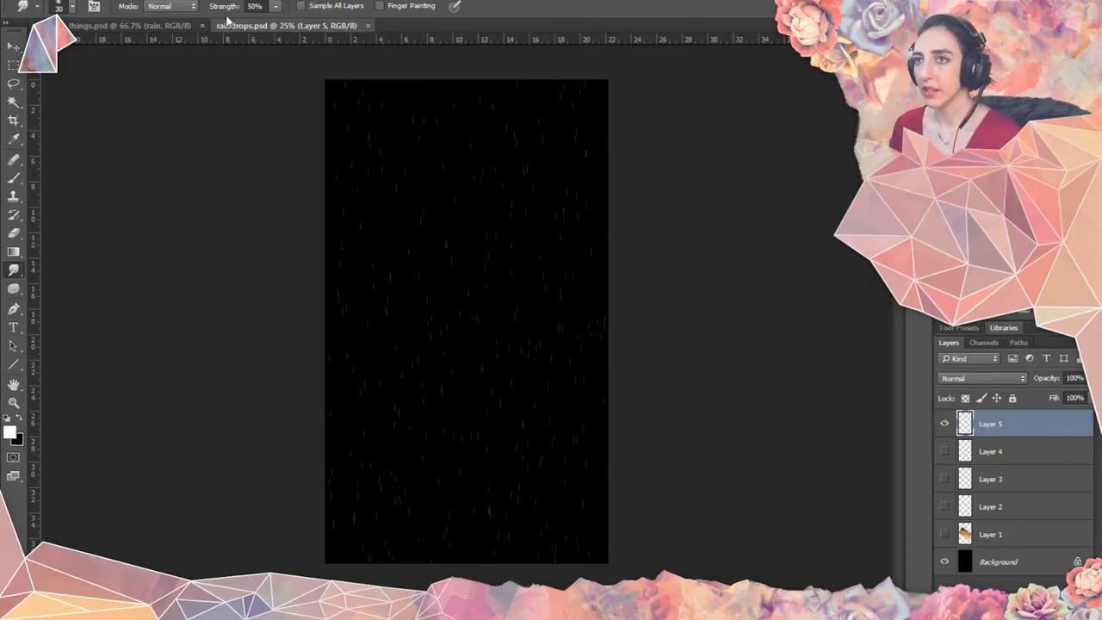
pyautogui.hotkey('ctrl', 'w')
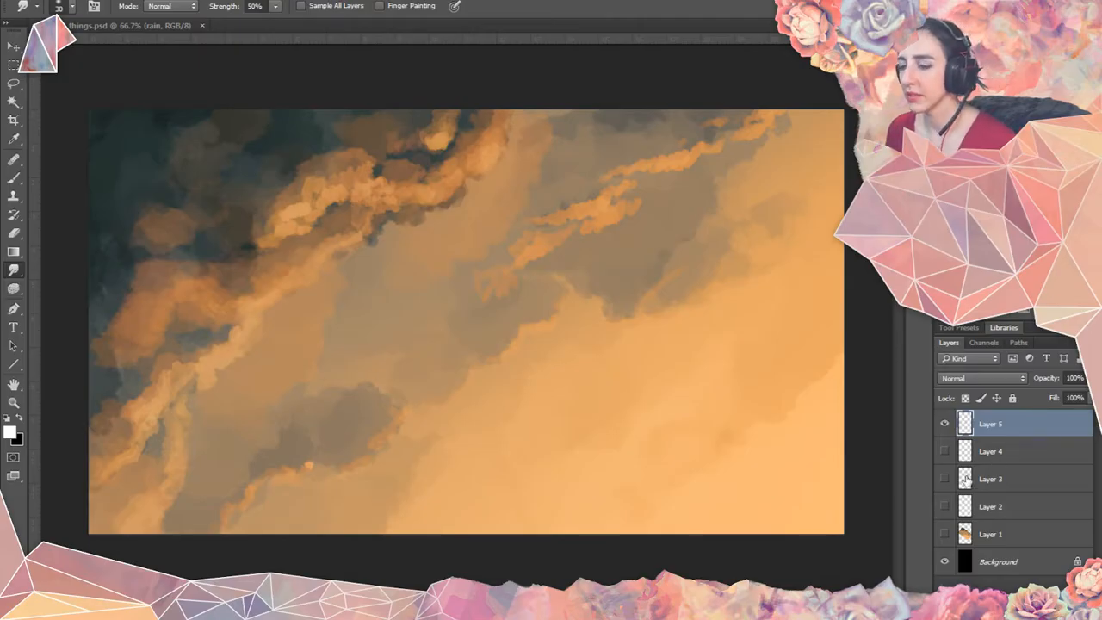
# Show Layers 3 and 4 of raindrops.psd and copy Layers 3 to 5 into the sunset cloudscape document.
pyautogui.click(944, 451)
pyautogui.click(944, 479)
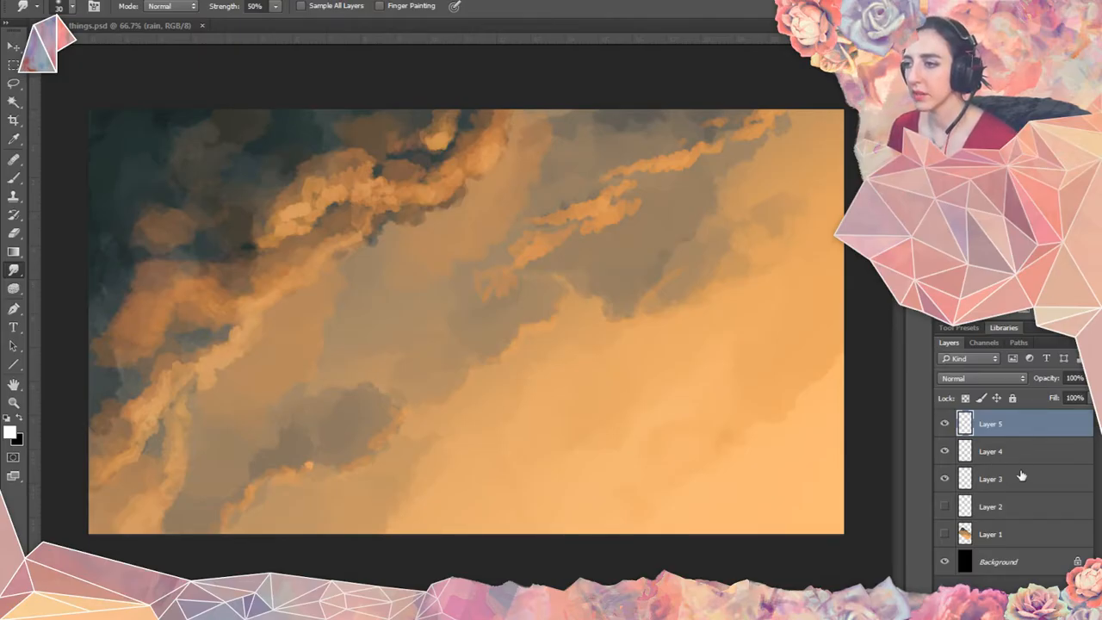
pyautogui.keyDown('shift'); pyautogui.click(1019, 477); pyautogui.keyUp('shift')
pyautogui.moveTo(1050, 450); pyautogui.dragTo(446, 335)
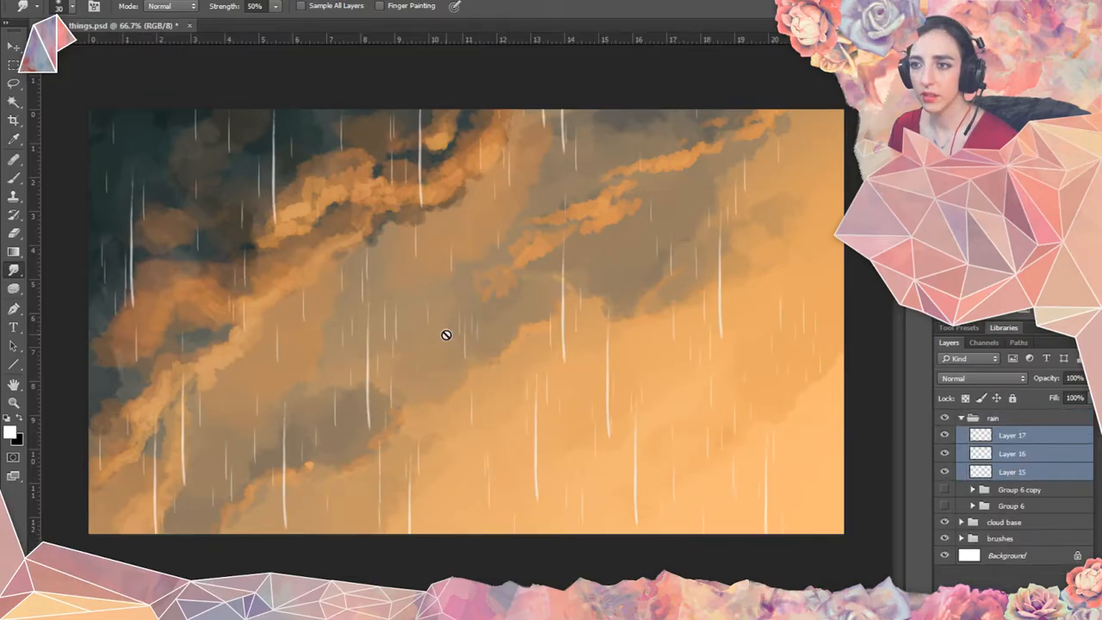
# Move Layers 15 to 17 out of the rain group and place them directly above it.
pyautogui.click(1020, 479)
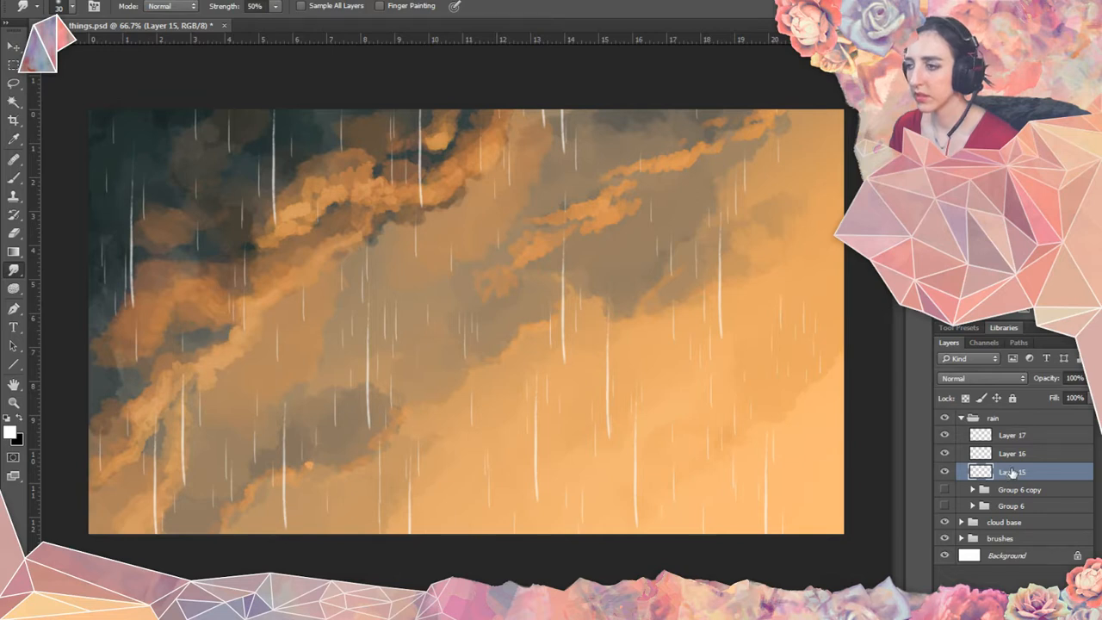
pyautogui.keyDown('shift'); pyautogui.click(1011, 435); pyautogui.keyUp('shift')
pyautogui.moveTo(1011, 436); pyautogui.dragTo(975, 414)
# Rename the old rain group "rain deprecated", then collapse and hide it.
pyautogui.doubleClick(995, 473)
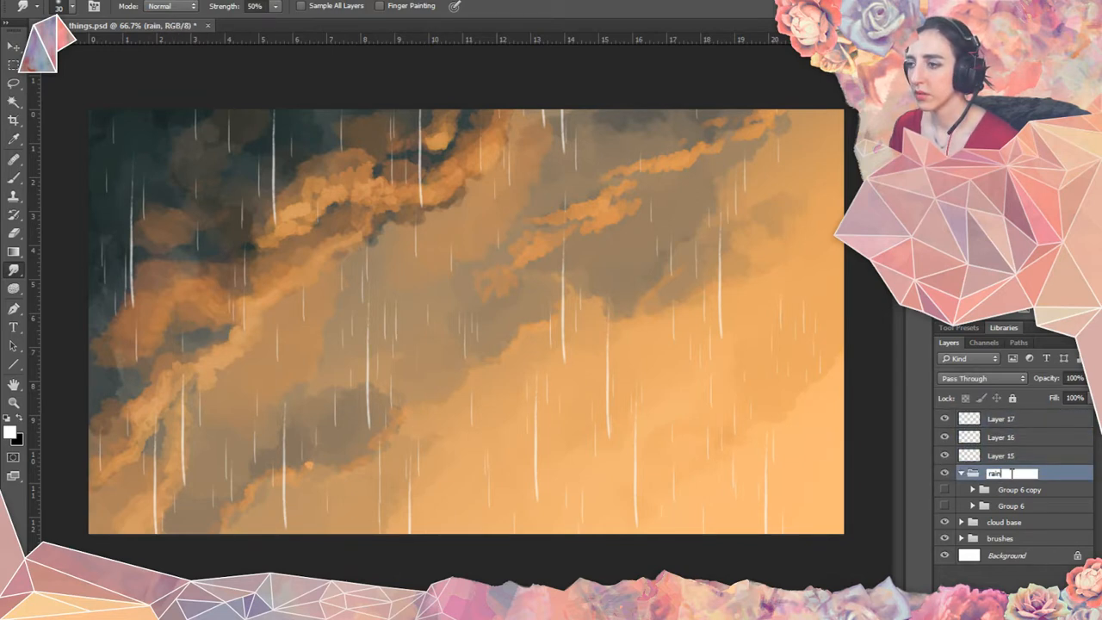
pyautogui.write('deprecated')
pyautogui.press('Return')
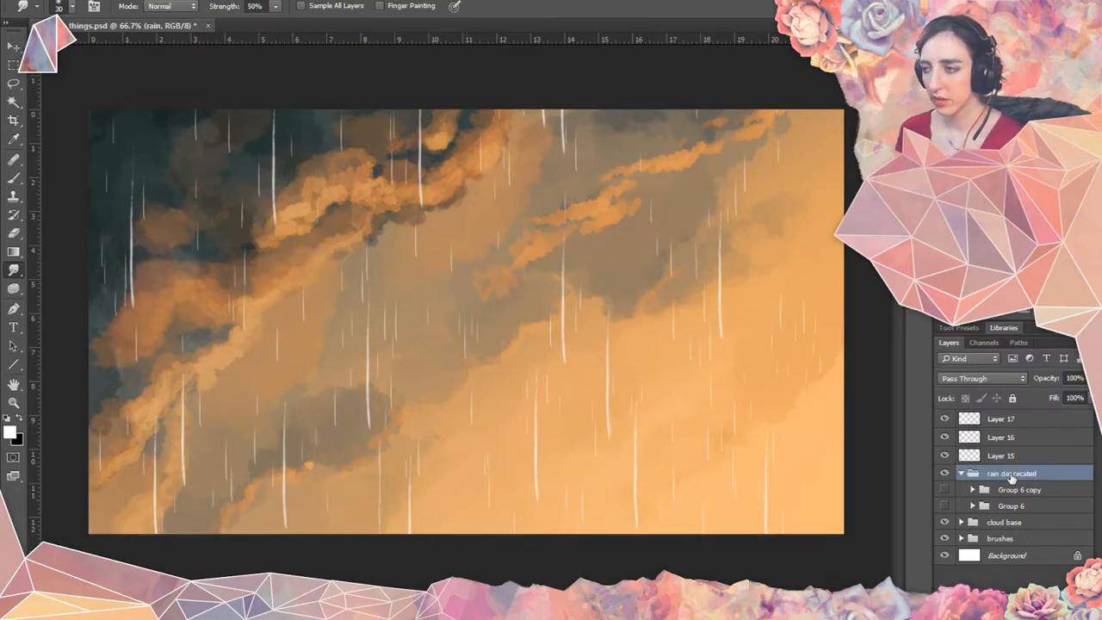
pyautogui.click(960, 474)
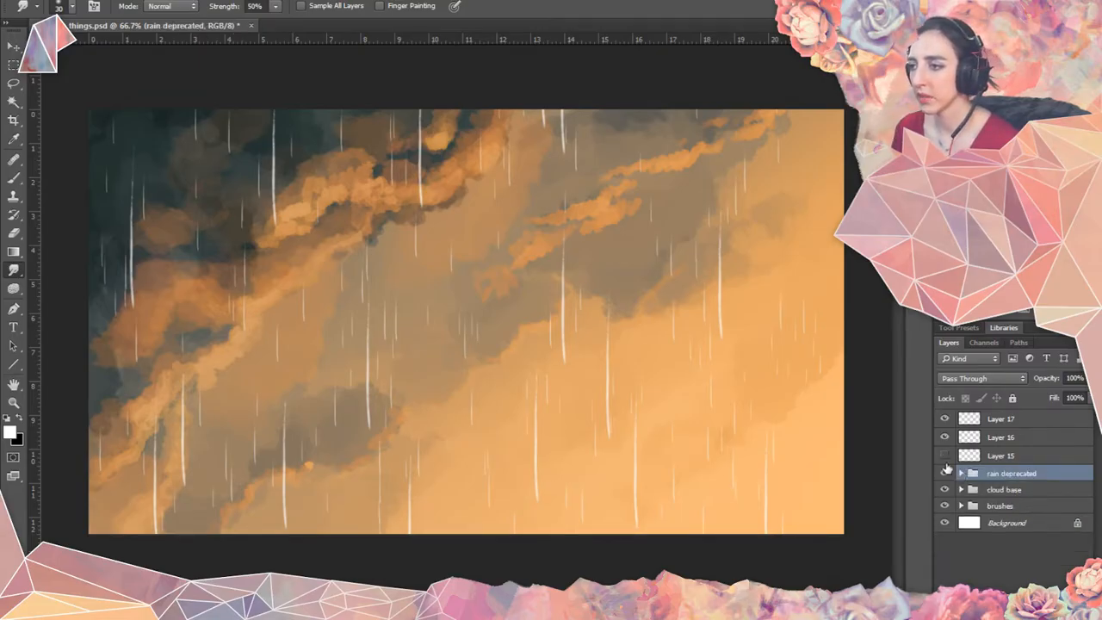
pyautogui.click(944, 474)
# Create a new layer group above Layer 17 and name it "new rain".
pyautogui.click(977, 418)
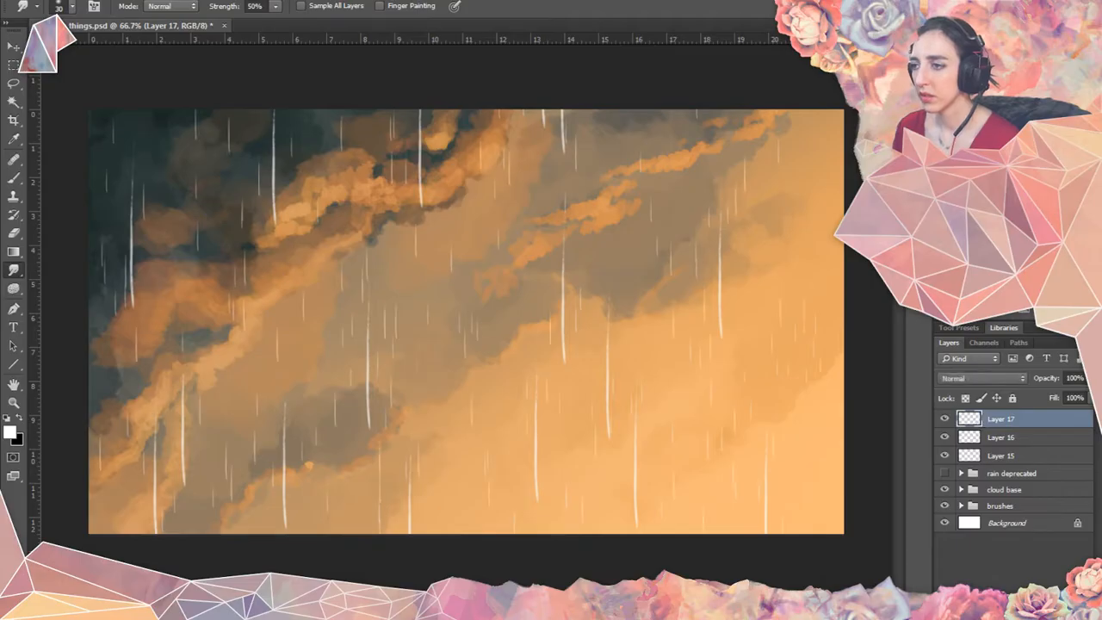
pyautogui.click(1023, 581)
pyautogui.doubleClick(994, 418)
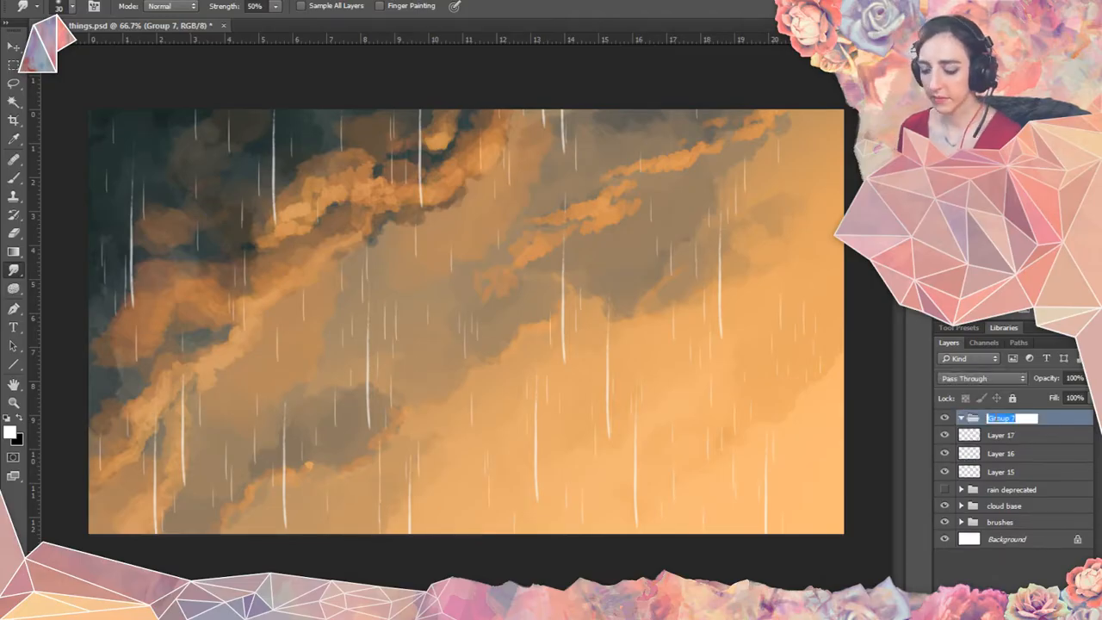
pyautogui.write('new rain')
pyautogui.press('Return')
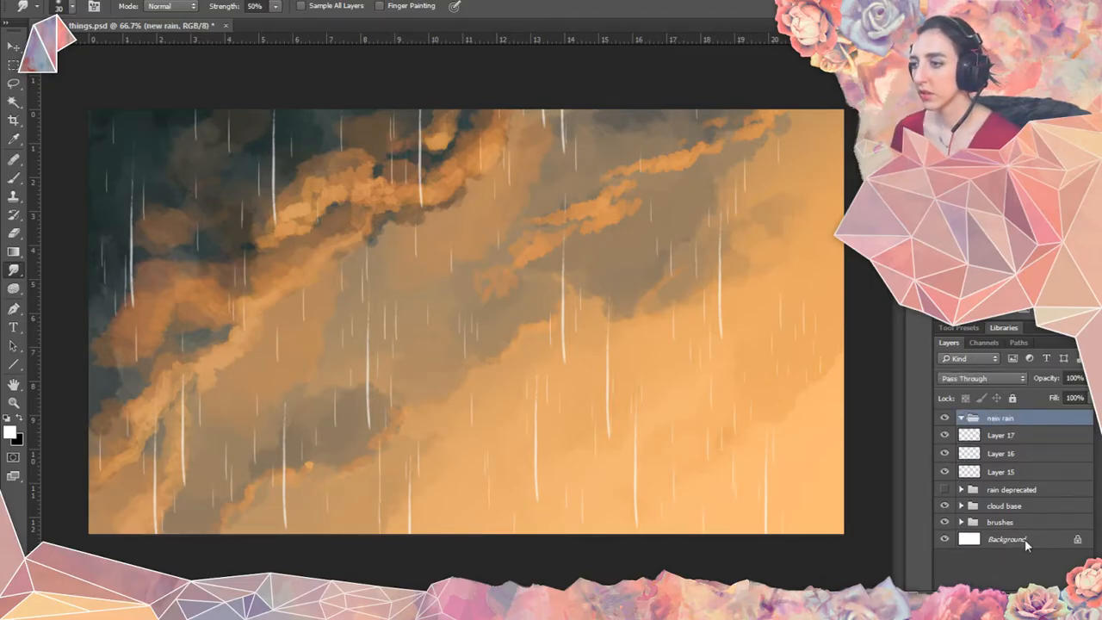
# Create another layer group, nest it inside the new rain group and name it "tiny rain".
pyautogui.hotkey('ctrl', 'g')
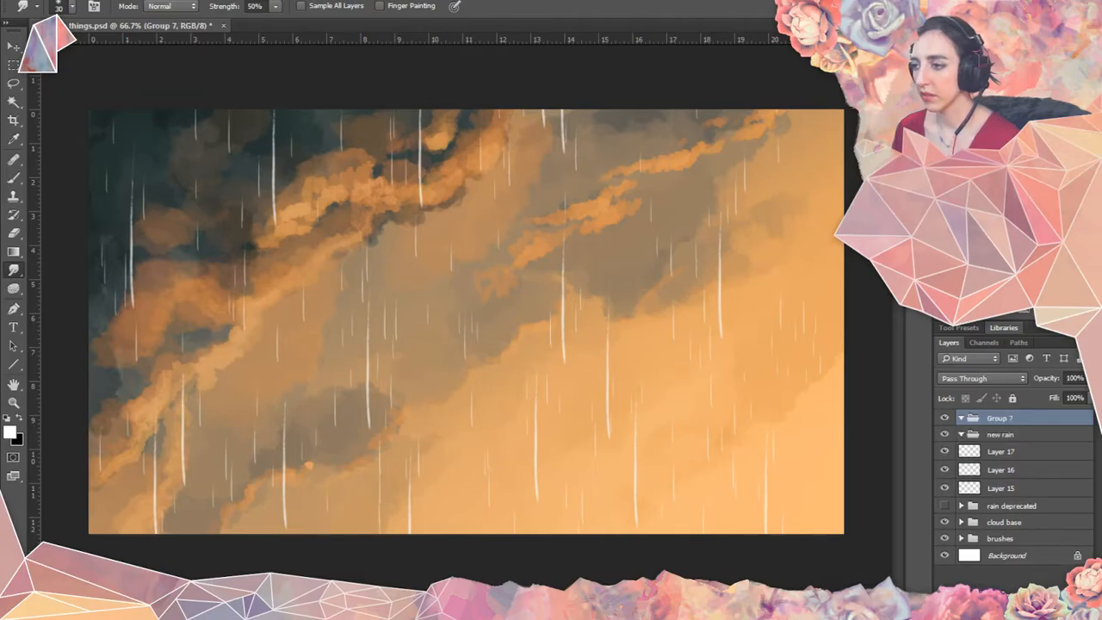
pyautogui.moveTo(981, 416); pyautogui.dragTo(990, 435)
pyautogui.doubleClick(1009, 434)
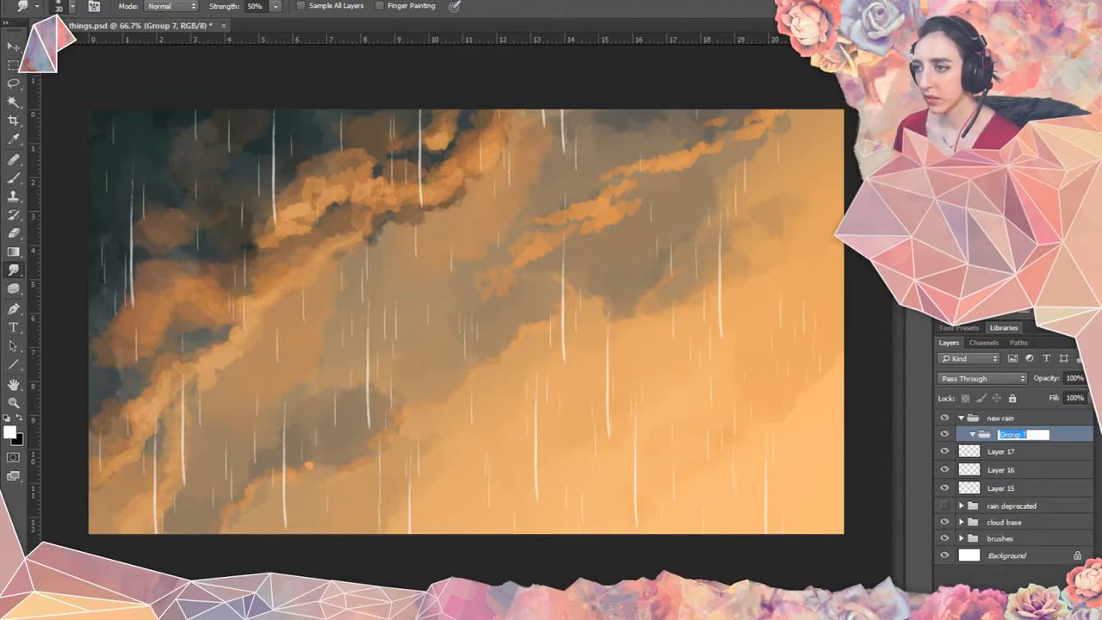
pyautogui.write('tiny rain')
pyautogui.press('Return')
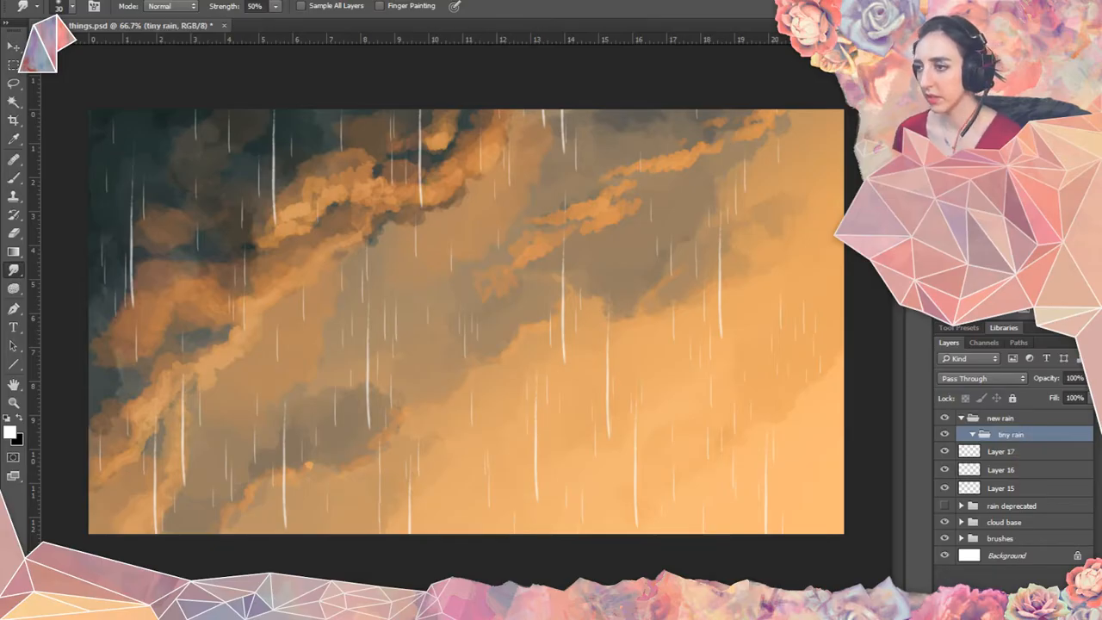
# Create two more layer groups inside the new rain group, stacked above tiny rain, and name them "medium rain" and "HUGE rain".
pyautogui.hotkey('ctrl', 'g')
pyautogui.doubleClick(1013, 435)
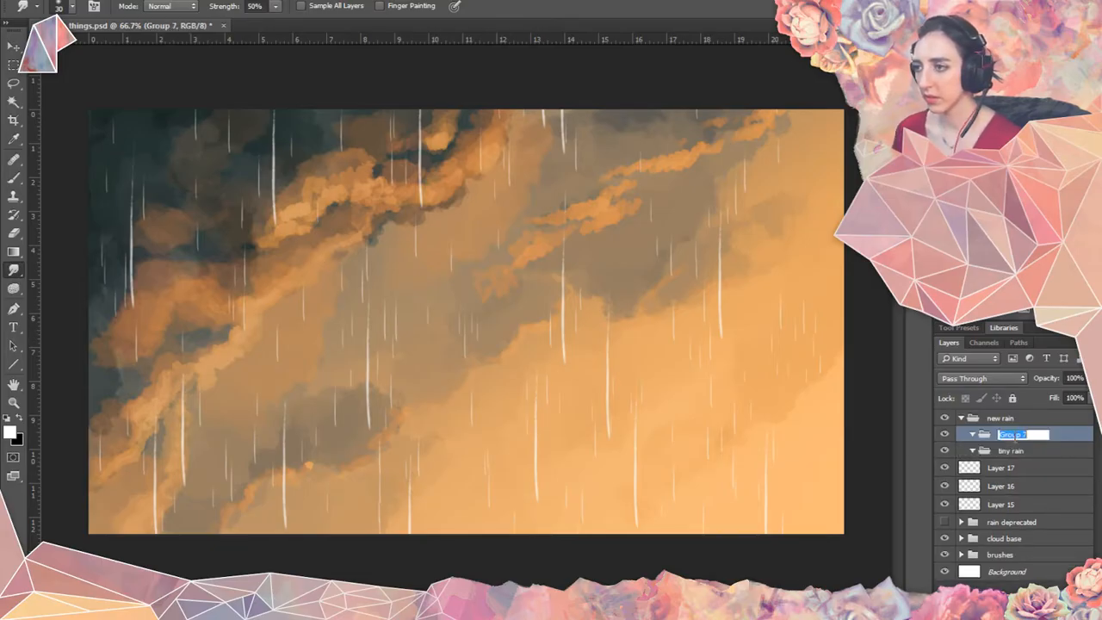
pyautogui.write('medium rain')
pyautogui.press('Return')
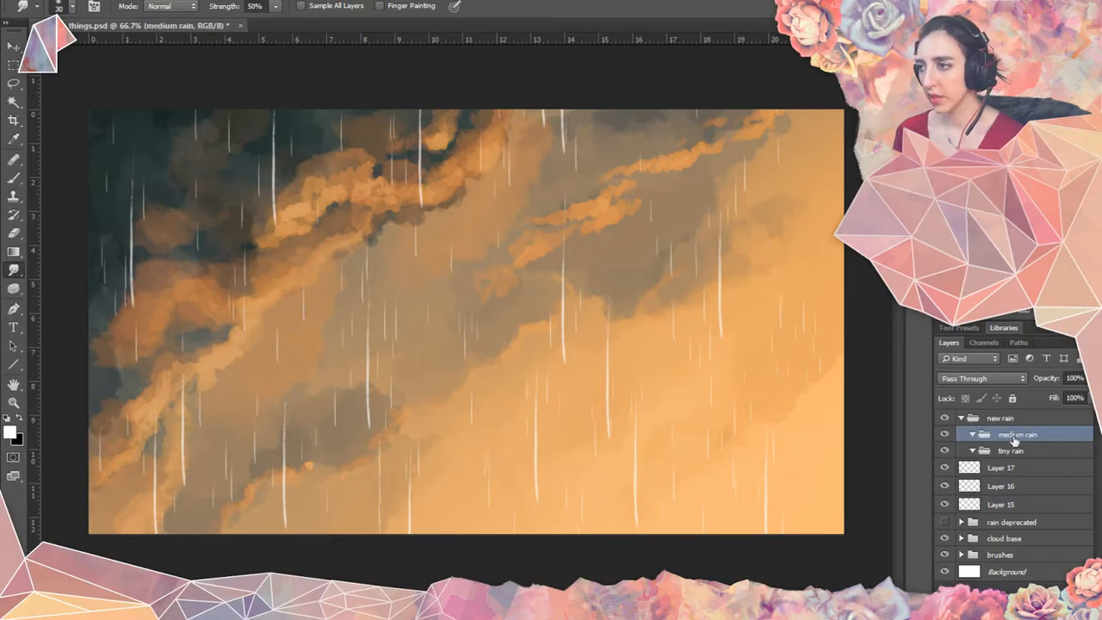
pyautogui.hotkey('ctrl', 'g')
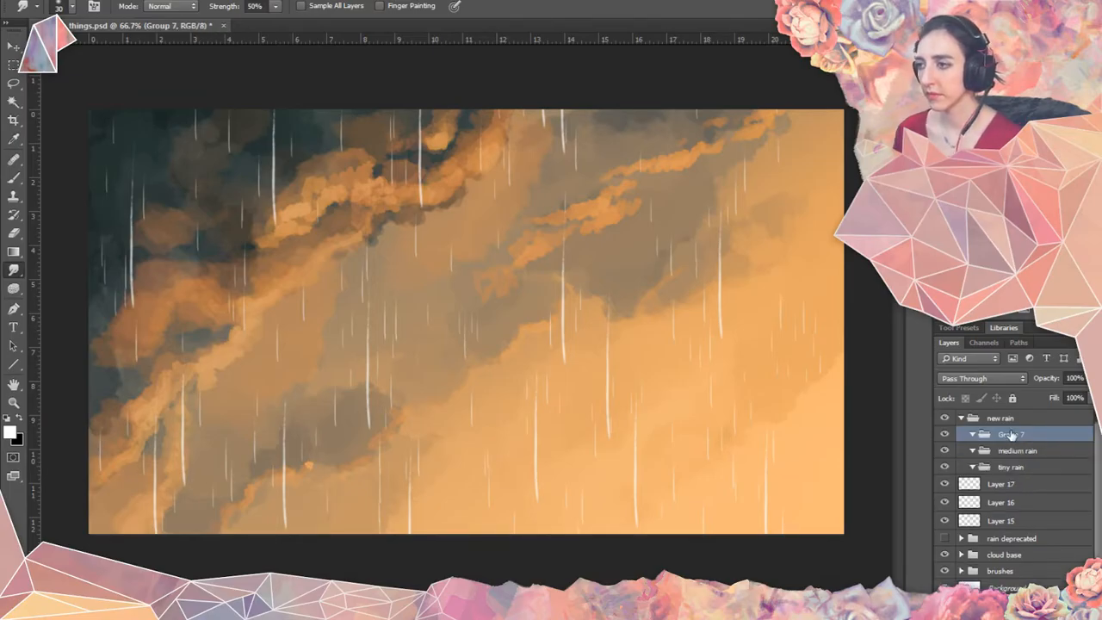
pyautogui.doubleClick(1010, 435)
pyautogui.write('HUGE rain')
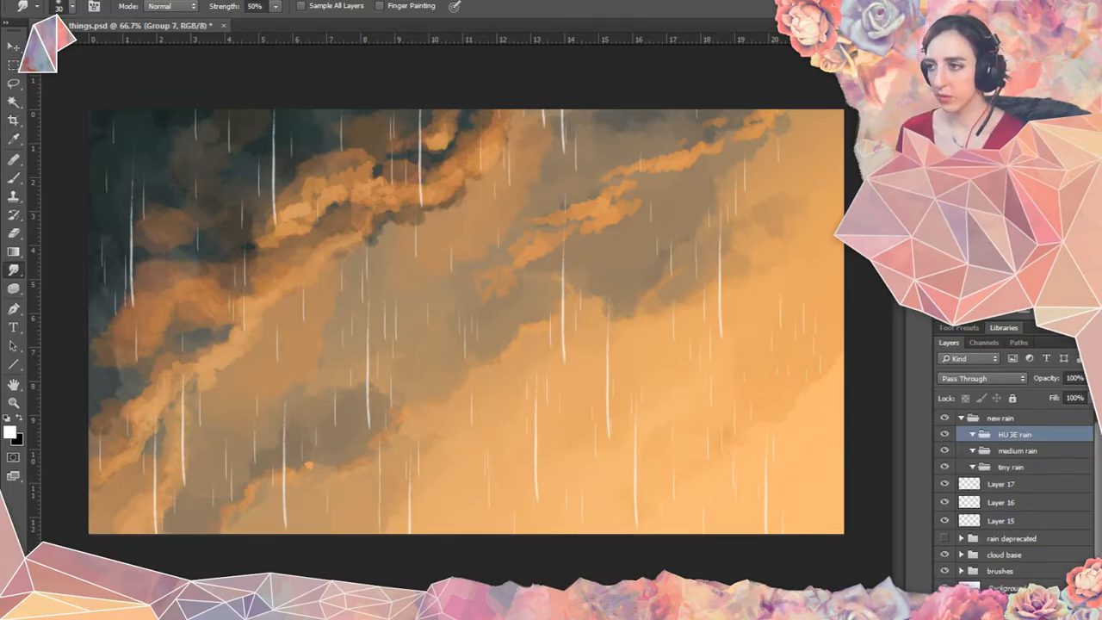
pyautogui.press('Return')
# Check Layer 17's streak size by toggling its visibility and move it into the tiny rain group.
pyautogui.click(969, 487)
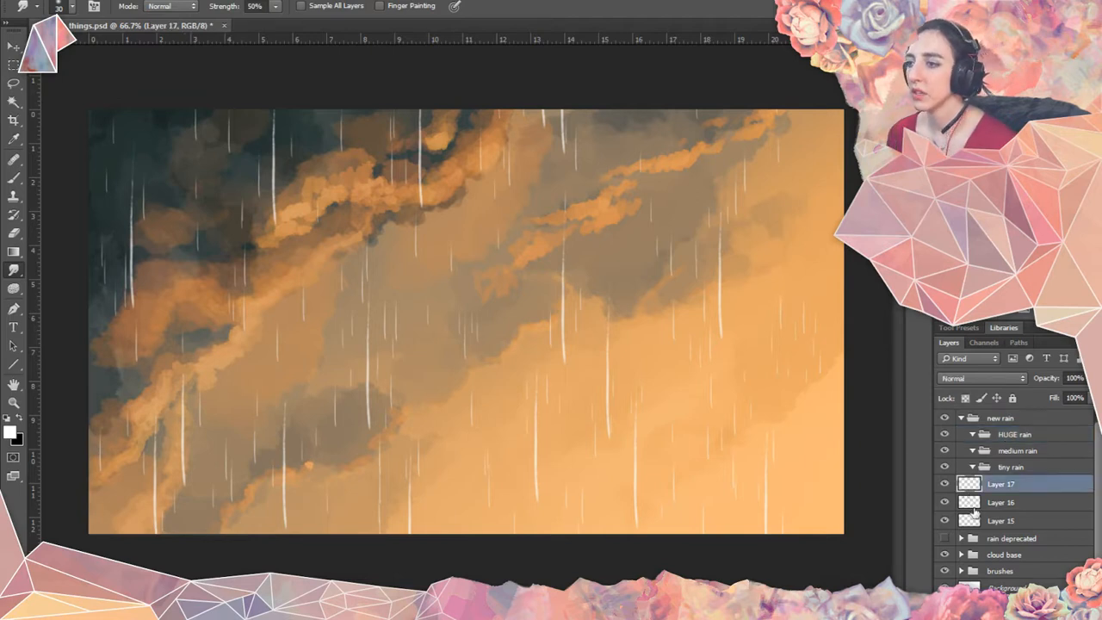
pyautogui.click(946, 485)
pyautogui.click(946, 485)
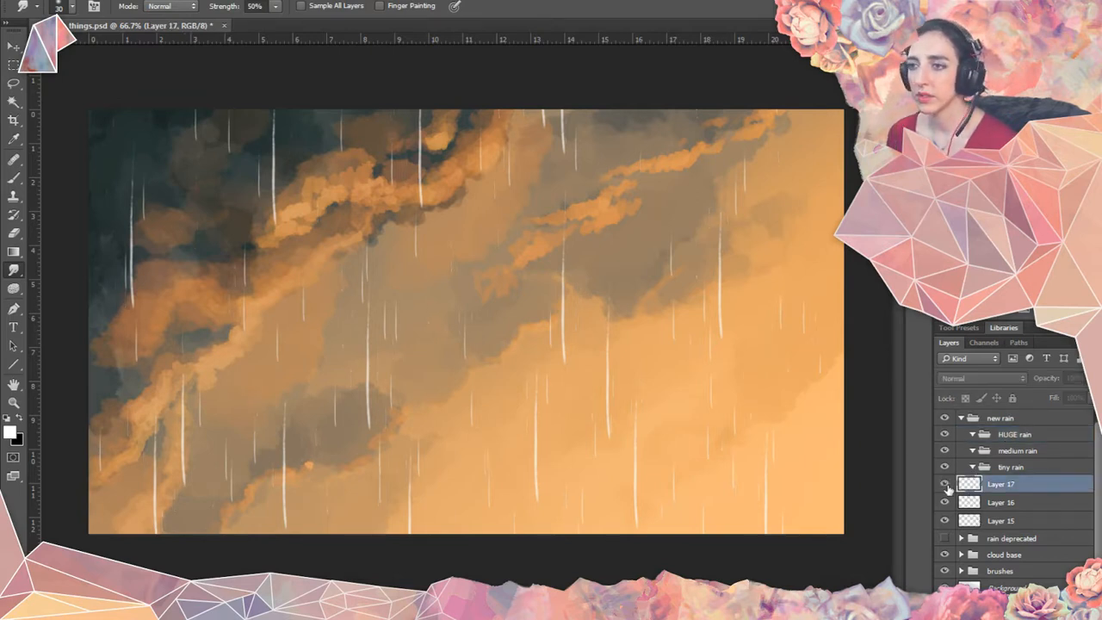
pyautogui.moveTo(965, 487); pyautogui.dragTo(981, 467)
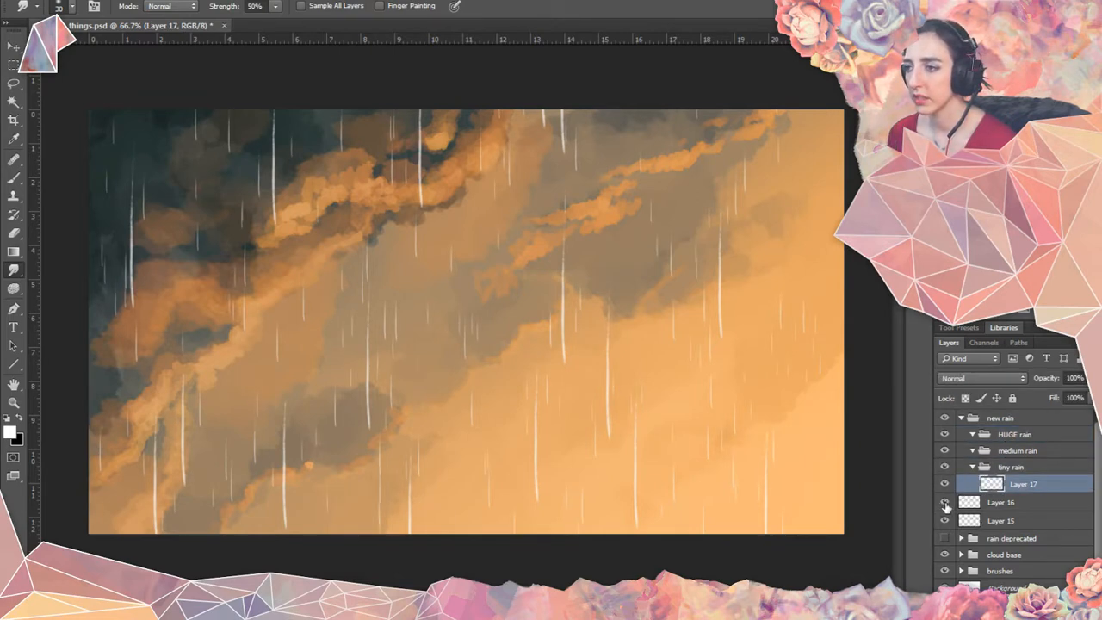
# Check the streak sizes of the other rain layers, then move Layer 16 into HUGE rain and Layer 15 into medium rain.
pyautogui.click(945, 504)
pyautogui.click(945, 504)
pyautogui.moveTo(964, 506); pyautogui.dragTo(997, 436)
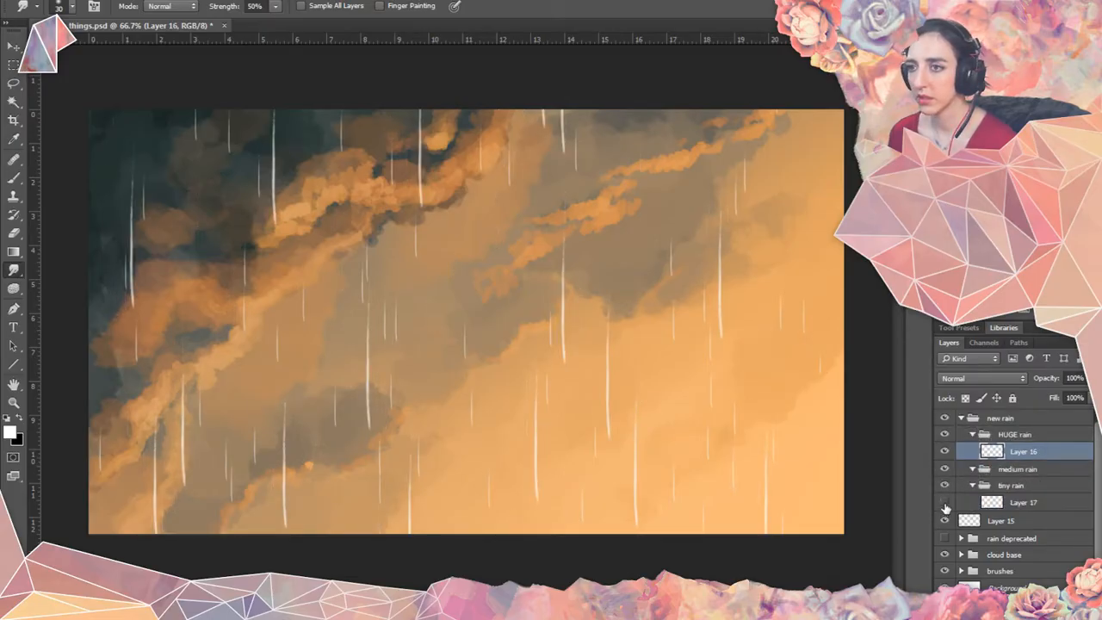
pyautogui.click(945, 505)
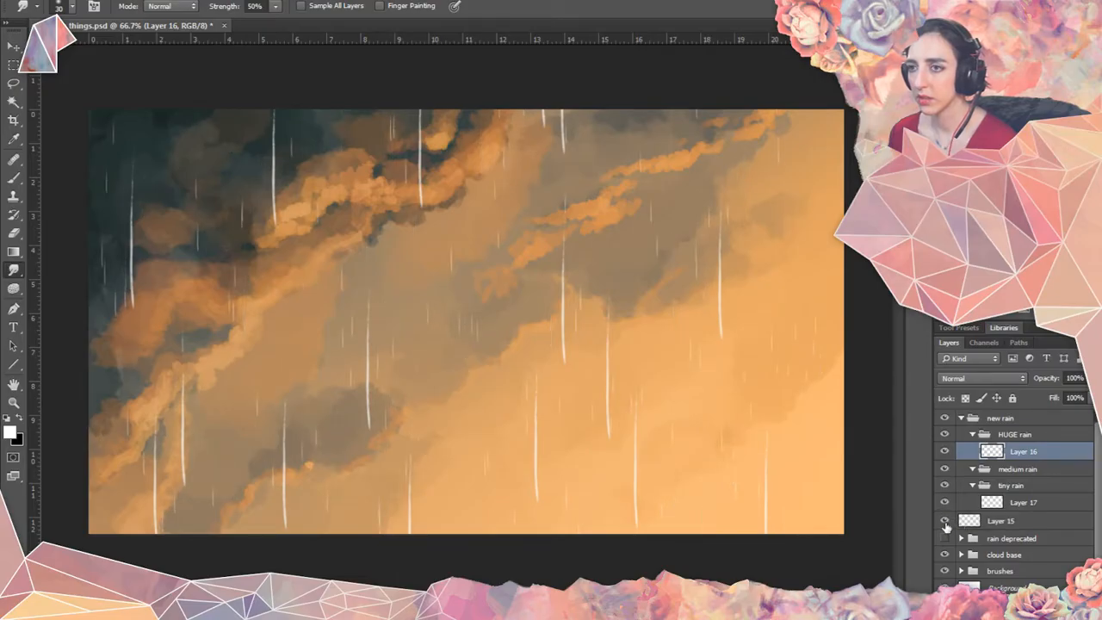
pyautogui.click(944, 538)
pyautogui.moveTo(968, 521); pyautogui.dragTo(989, 471)
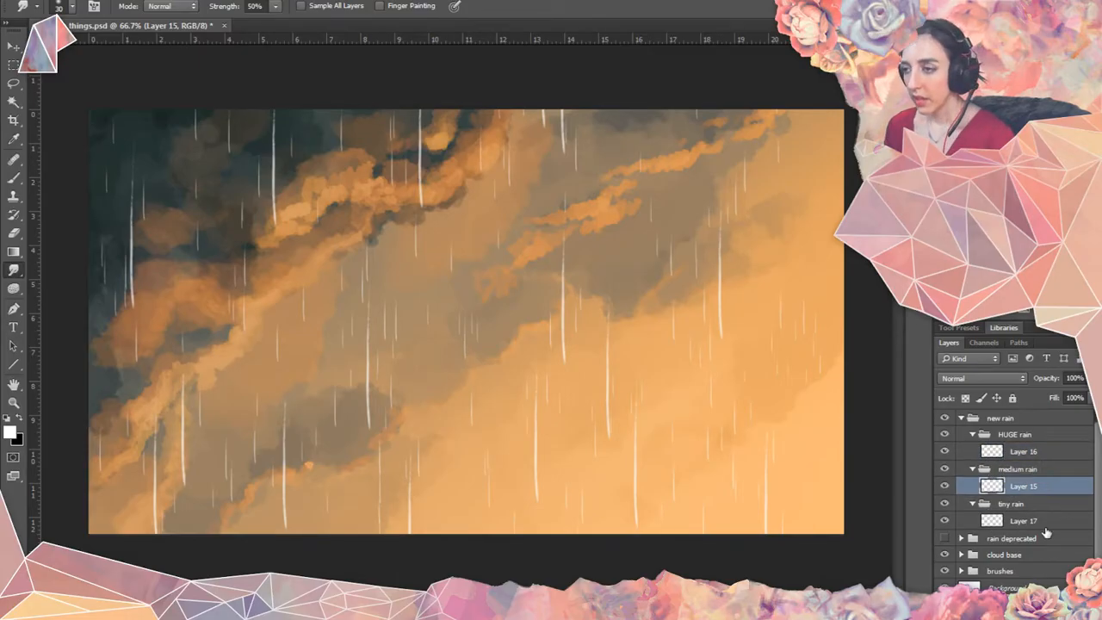
# Try to colorize Layer 15 with saturation 100 and lightness -19, shifting the hue slightly toward orange.
pyautogui.hotkey('ctrl', 'u')
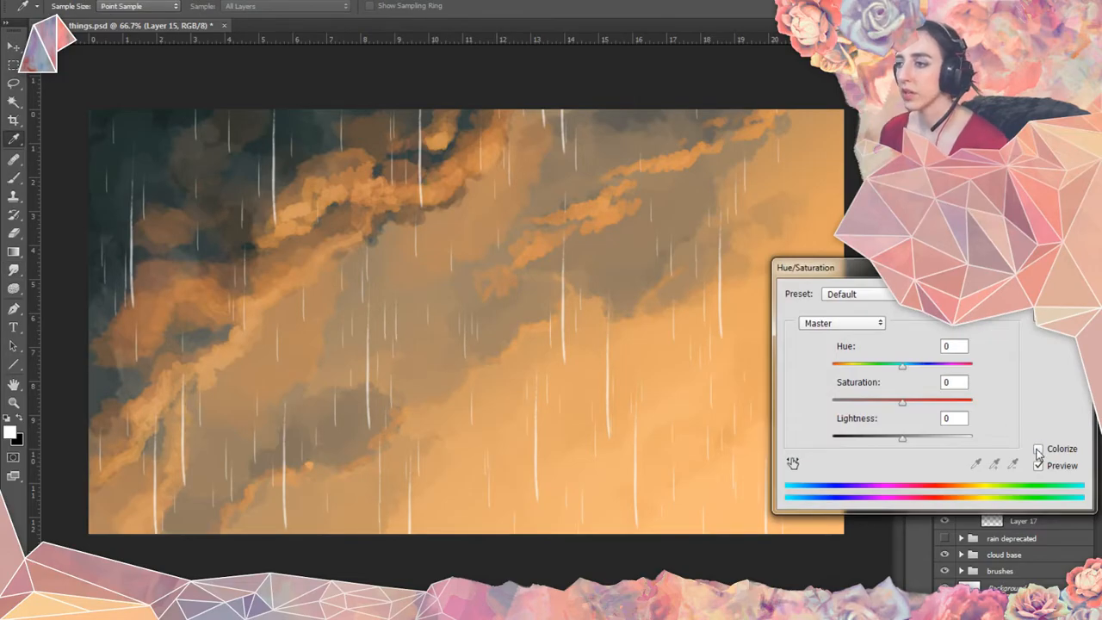
pyautogui.click(1038, 453)
pyautogui.moveTo(914, 443); pyautogui.dragTo(890, 443)
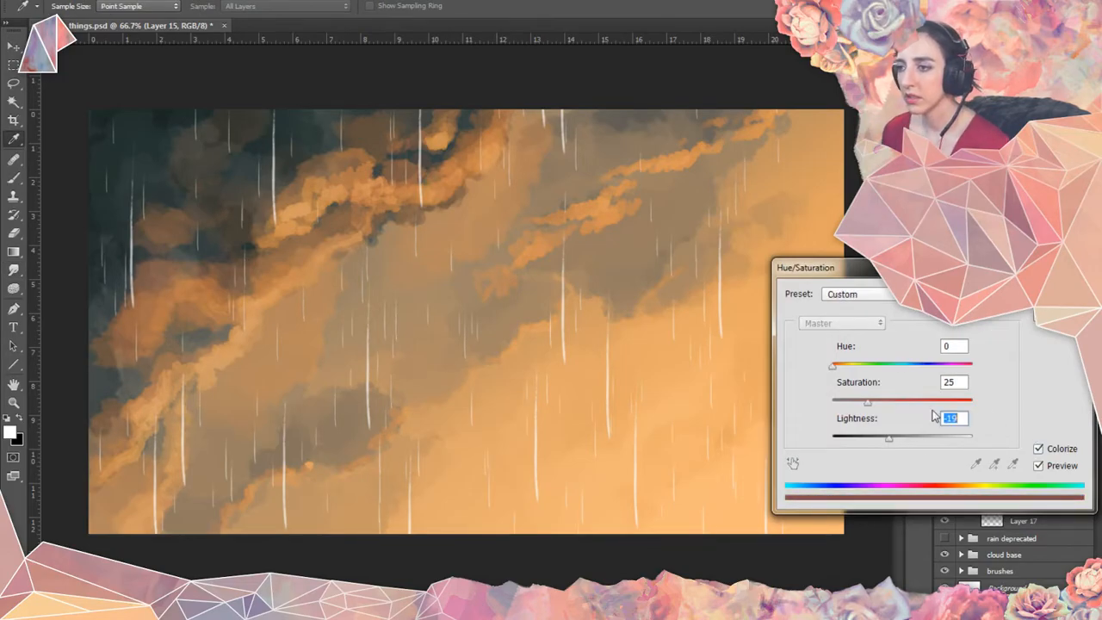
pyautogui.click(954, 381)
pyautogui.write('100')
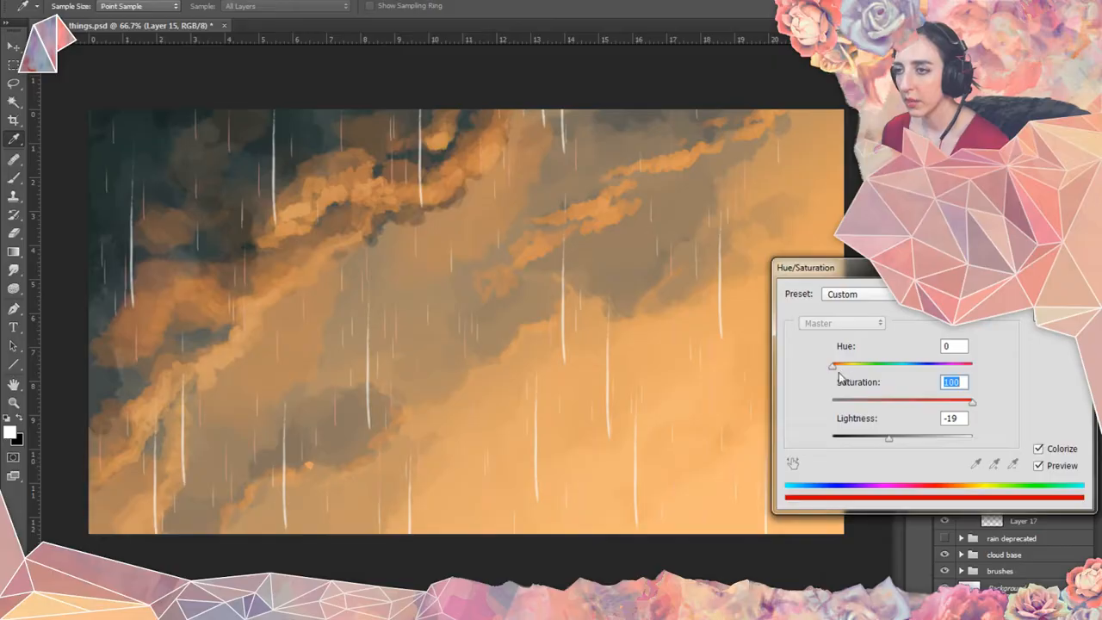
pyautogui.moveTo(834, 369); pyautogui.dragTo(840, 370)
pyautogui.click(1052, 294)
# Set the blend mode of Layers 15, 16 and 17 to Color Dodge.
pyautogui.click(994, 379)
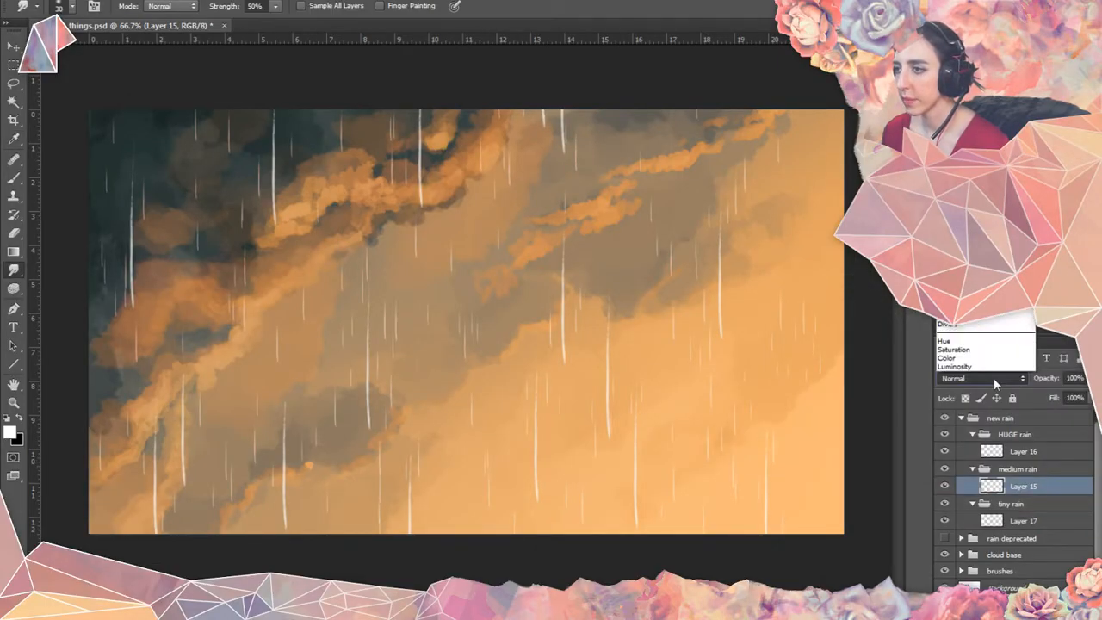
pyautogui.press('Escape')
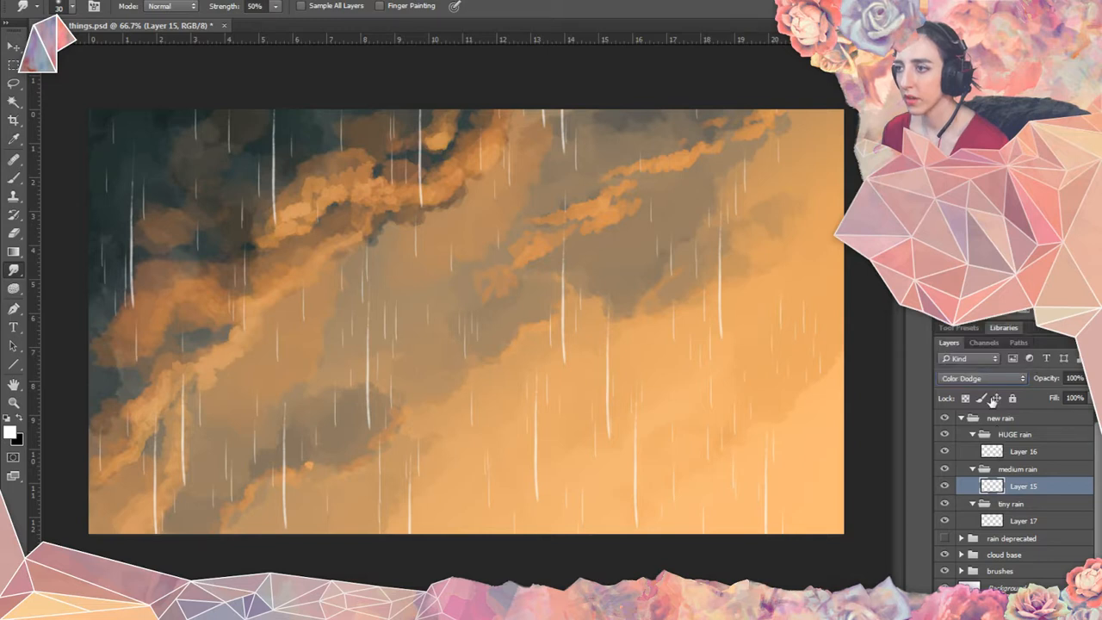
pyautogui.click(1022, 451)
pyautogui.click(981, 378)
pyautogui.press('Escape')
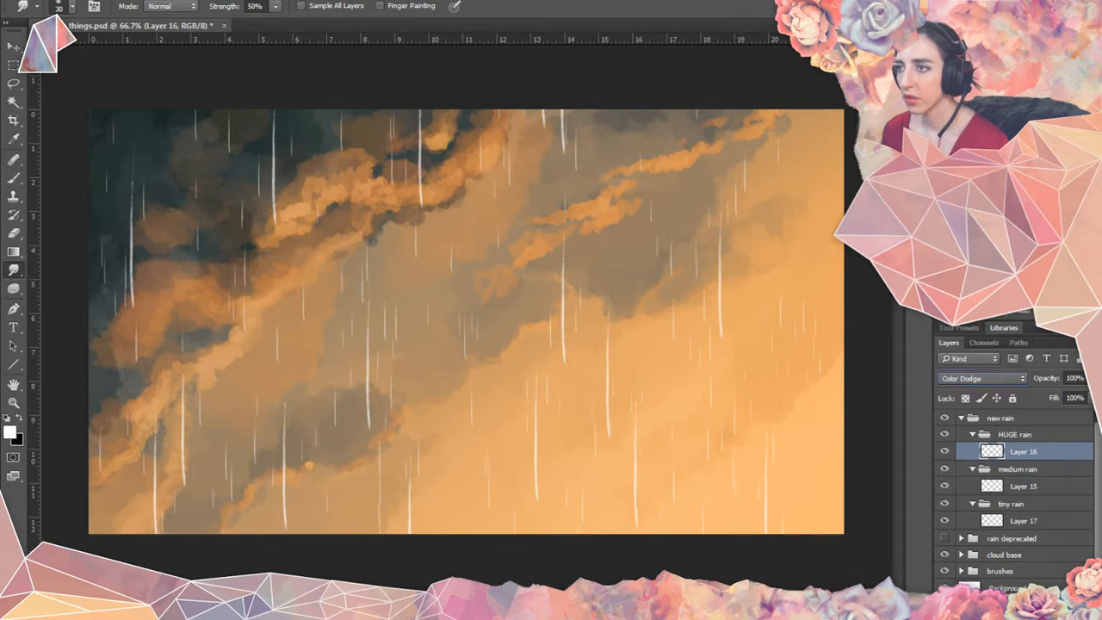
pyautogui.click(989, 520)
pyautogui.click(979, 381)
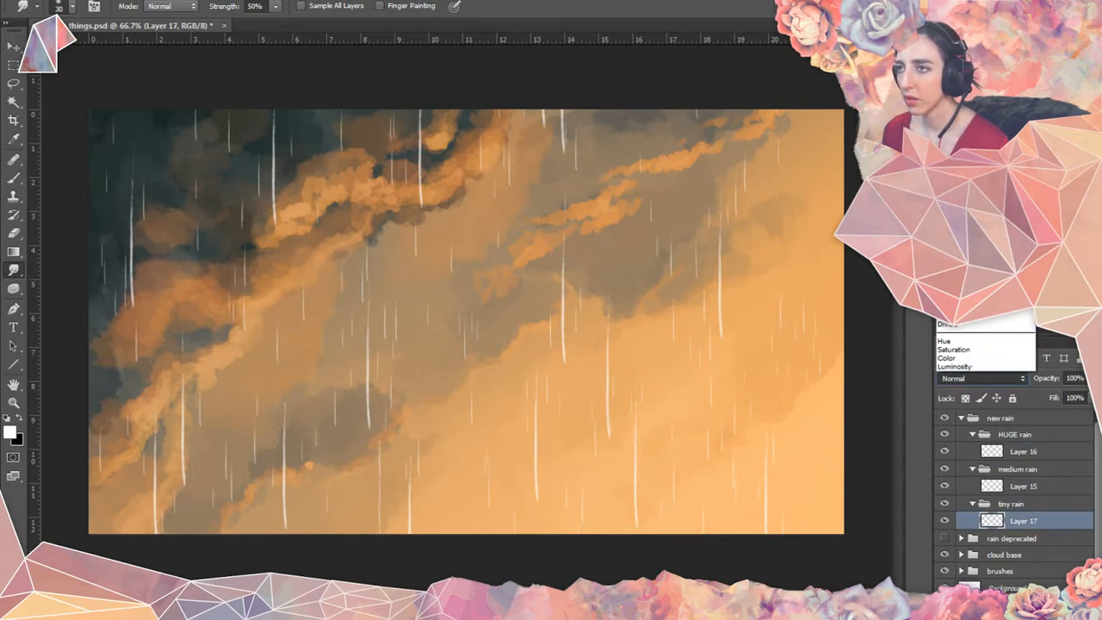
pyautogui.click(968, 196)
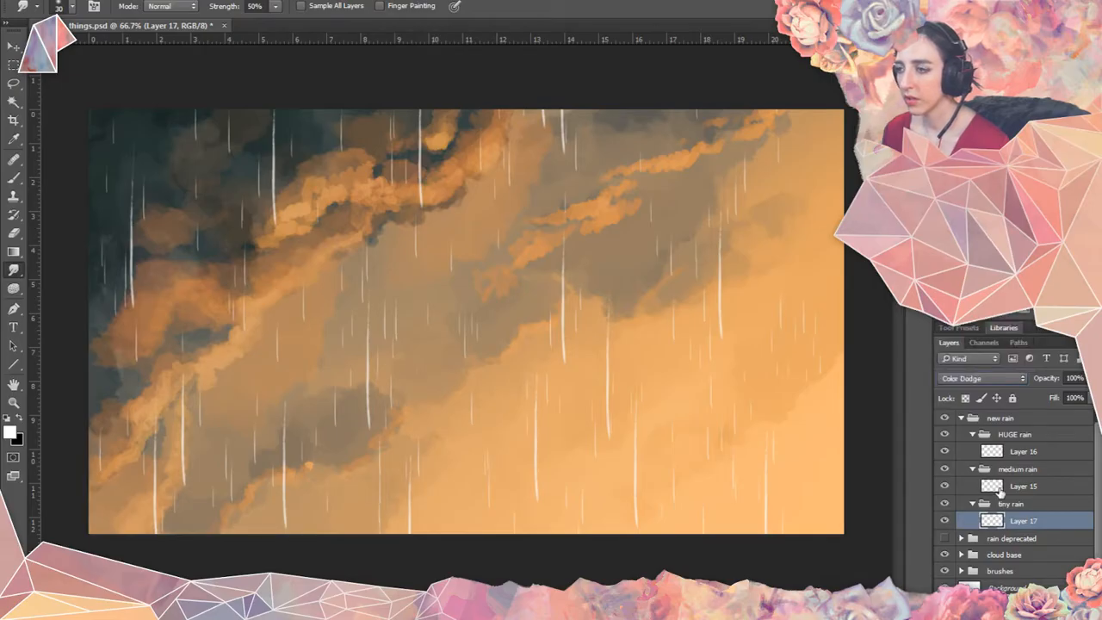
# Colorize Layer 16 in the HUGE rain group using Hue/Saturation, with hue 13, saturation 100 and lightness -36.
pyautogui.click(1000, 491)
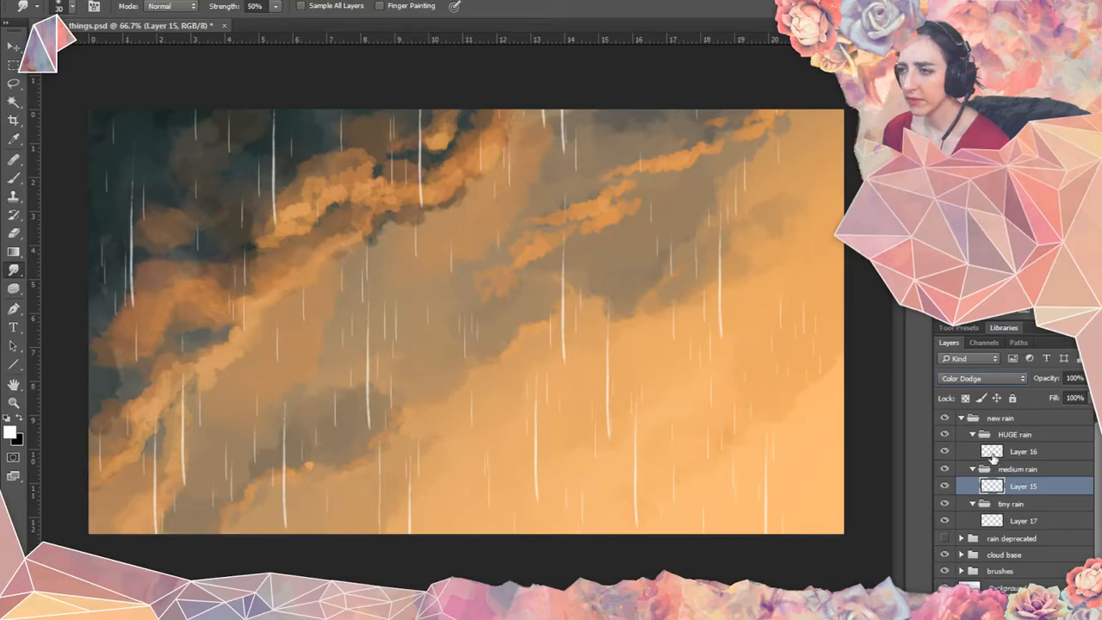
pyautogui.click(993, 456)
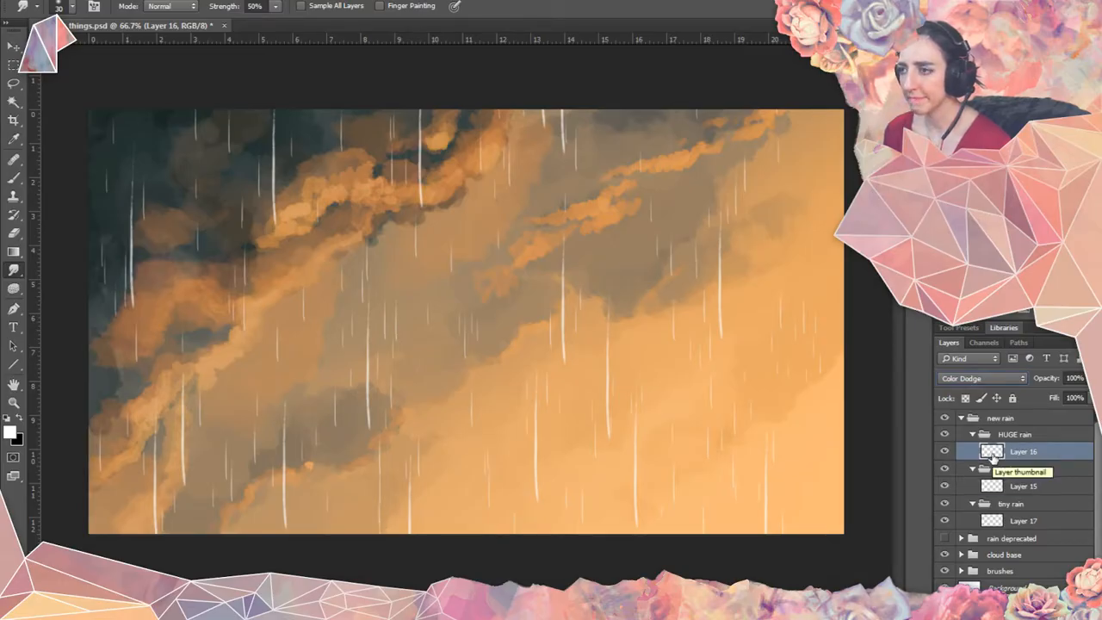
pyautogui.hotkey('ctrl', 'u')
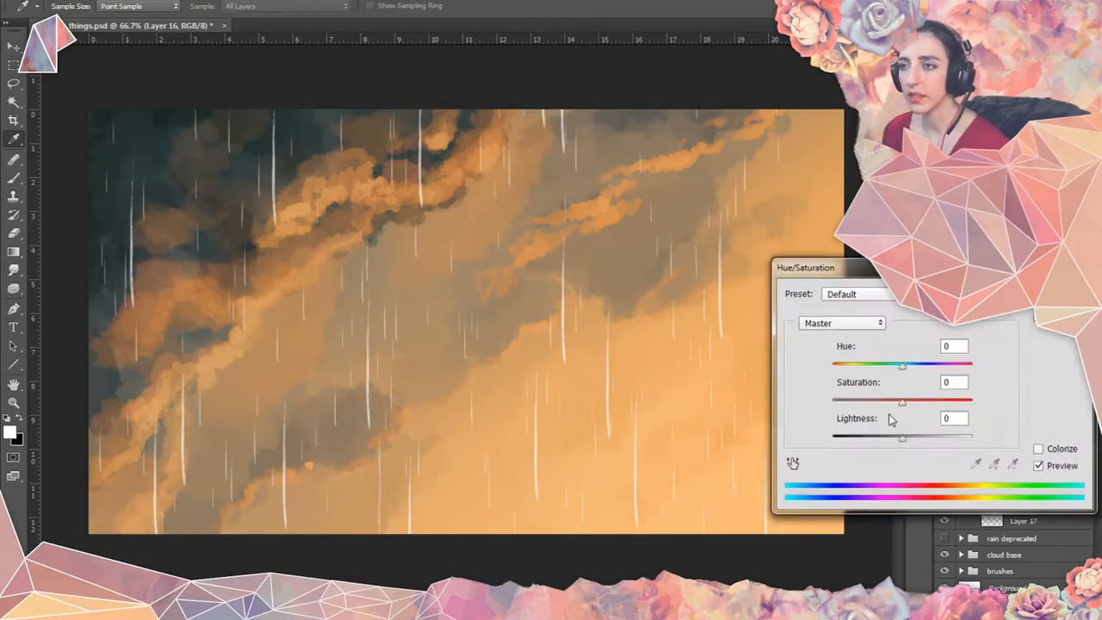
pyautogui.click(1038, 449)
pyautogui.moveTo(946, 403); pyautogui.dragTo(994, 411)
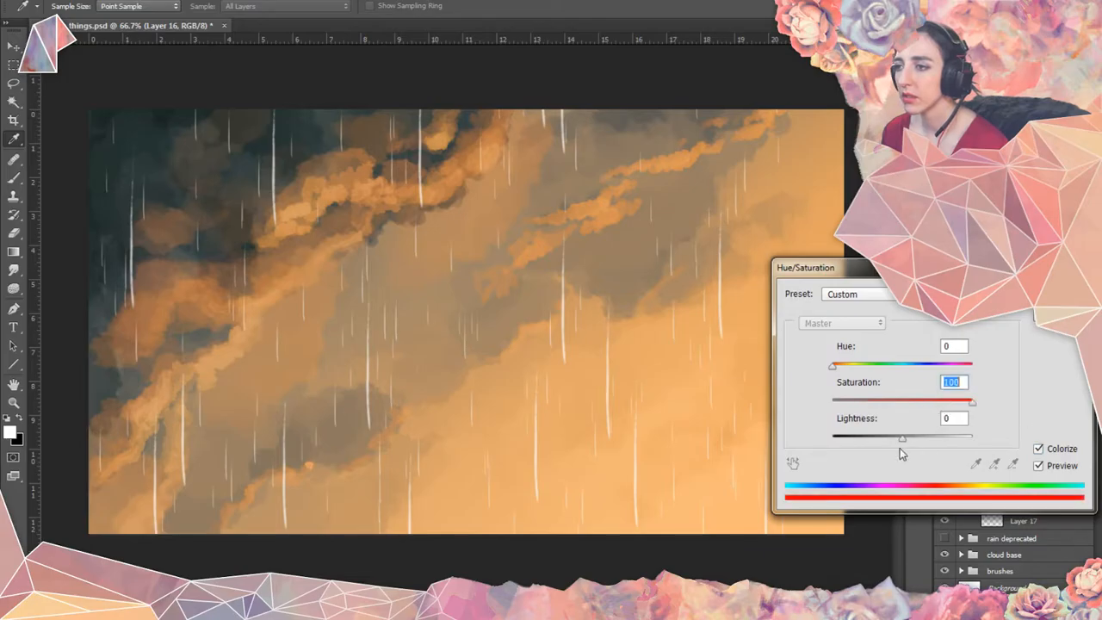
pyautogui.moveTo(899, 443)
pyautogui.mouseDown()
pyautogui.moveTo(858, 444)
pyautogui.moveTo(878, 445)
pyautogui.mouseUp()
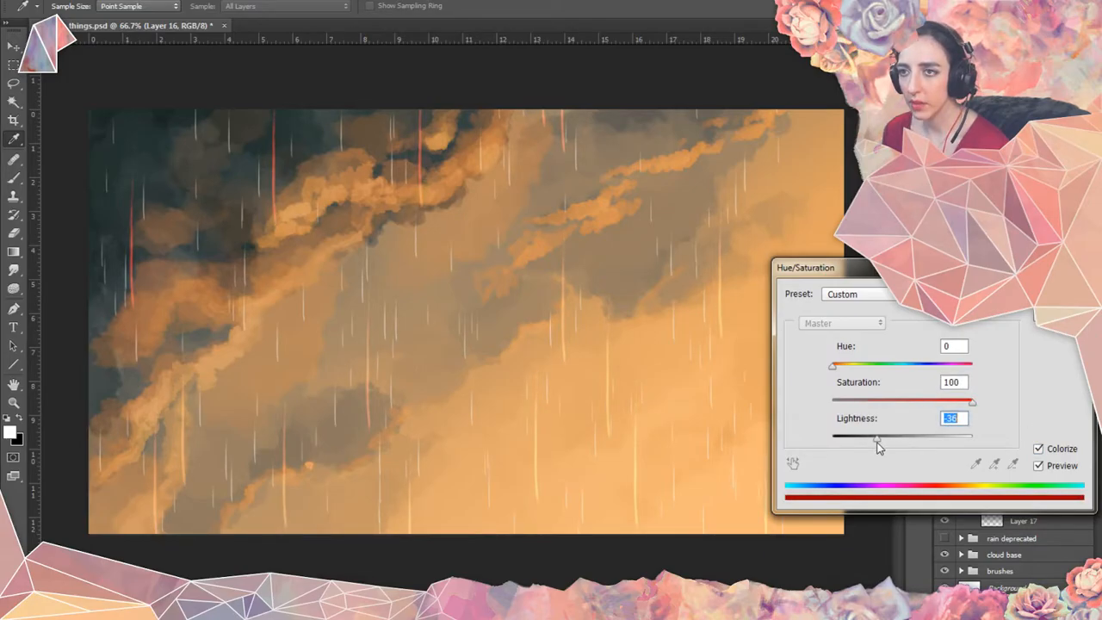
pyautogui.click(836, 368)
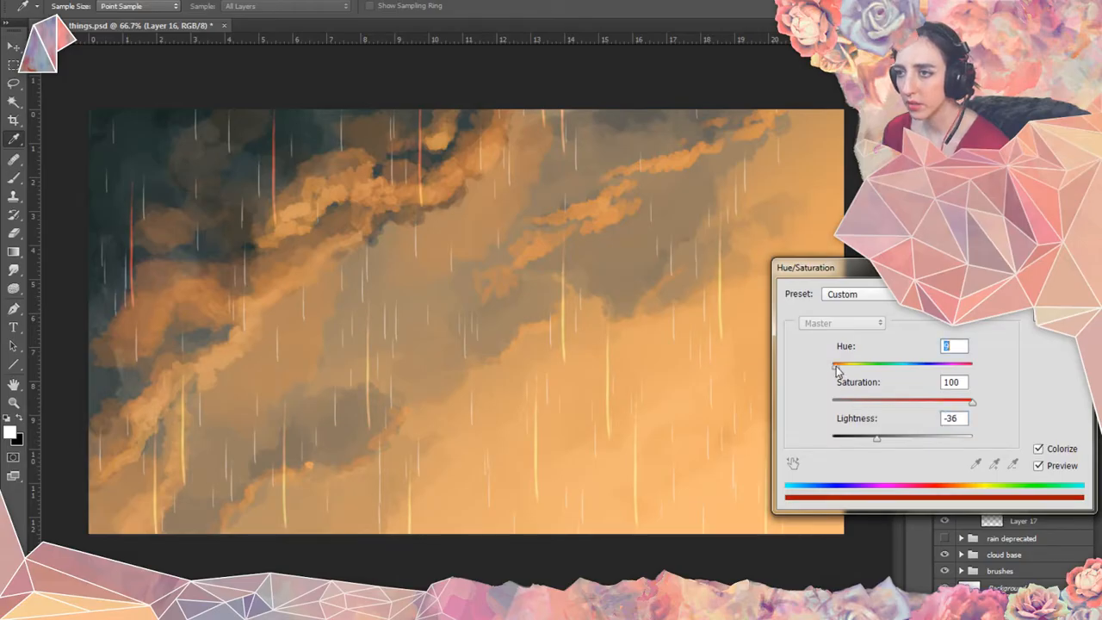
pyautogui.moveTo(836, 368); pyautogui.dragTo(839, 370)
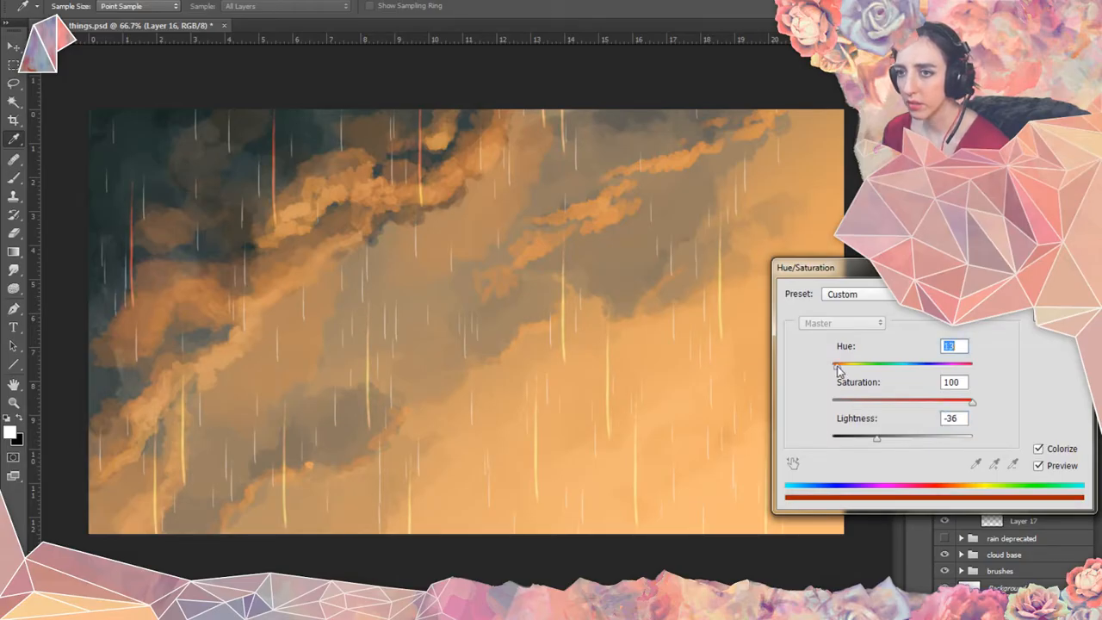
# Refine Layer 16's colorization to lightness -31 and hue 8, and apply the adjustment.
pyautogui.moveTo(882, 437); pyautogui.dragTo(887, 440)
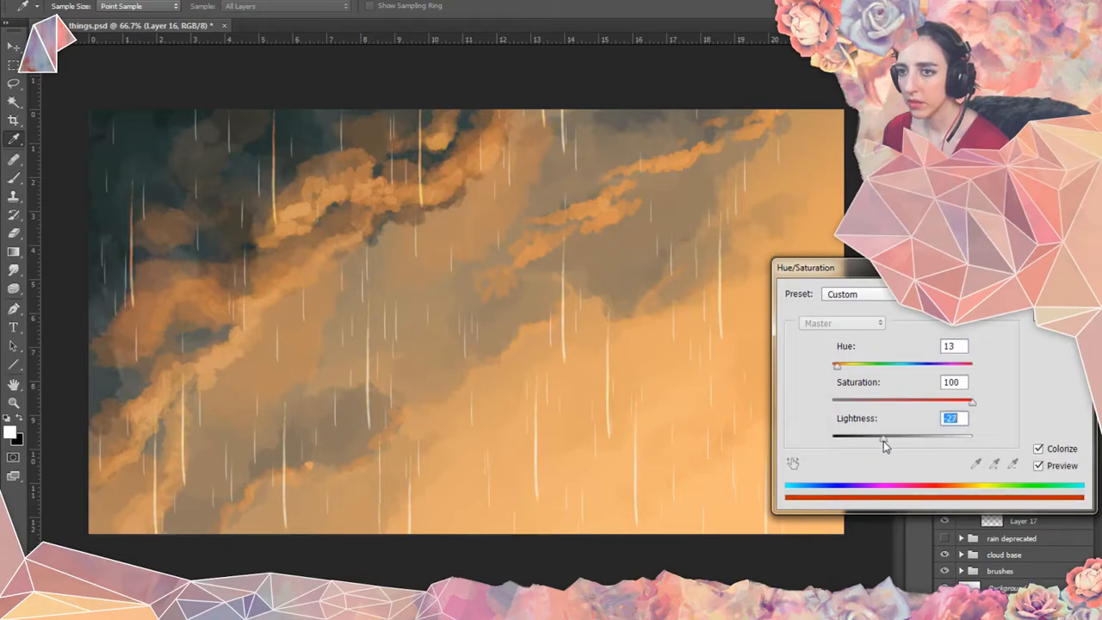
pyautogui.moveTo(883, 440); pyautogui.dragTo(880, 442)
pyautogui.click(950, 346)
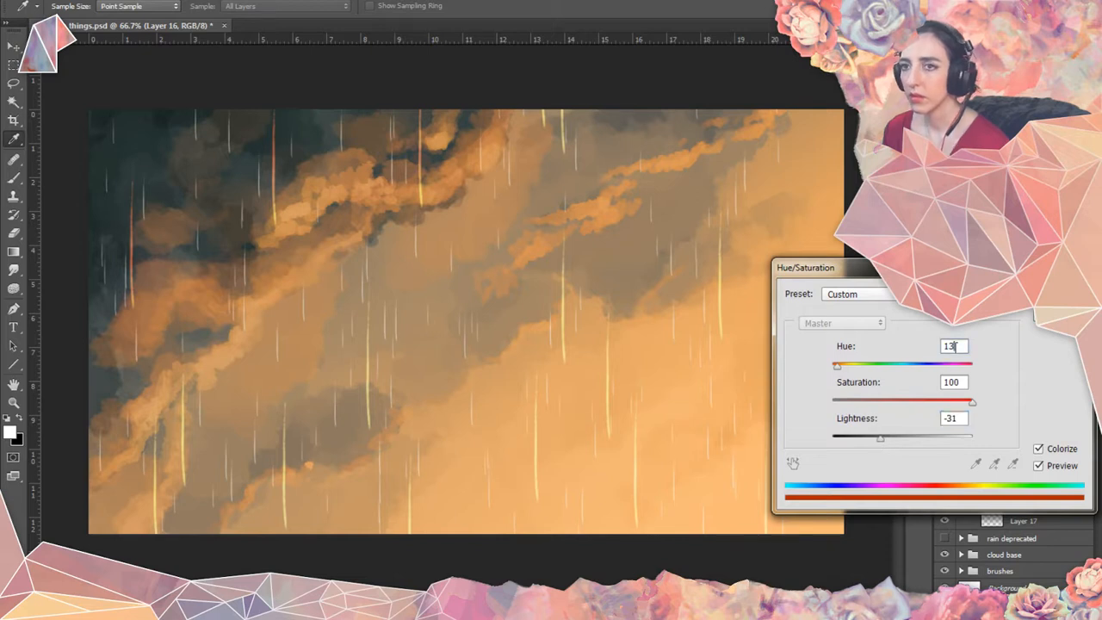
pyautogui.scroll(-6, 955, 346)
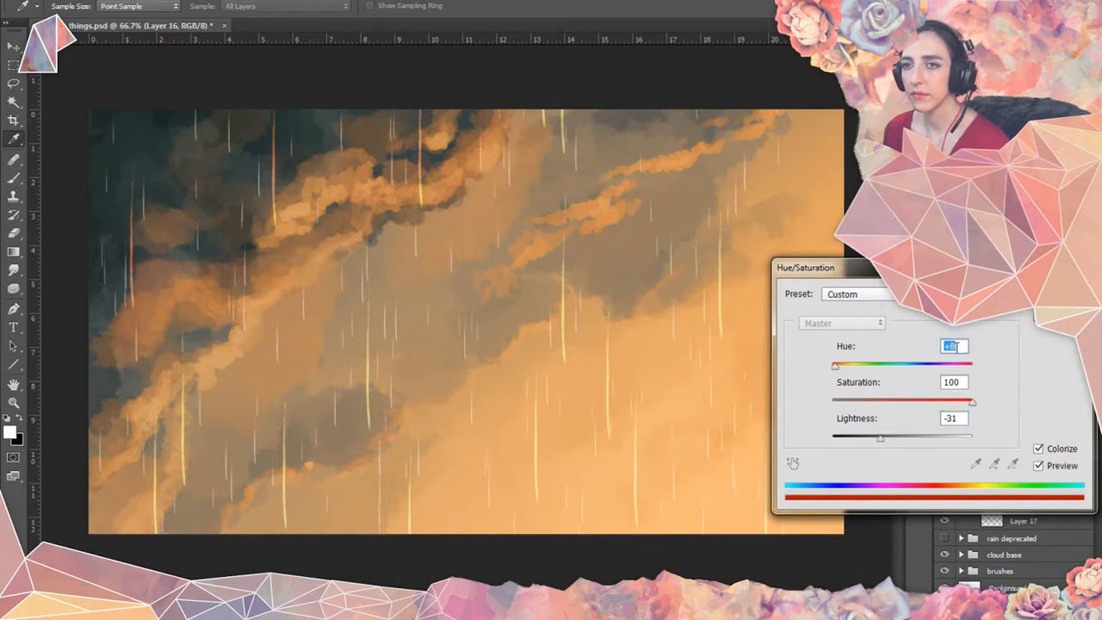
pyautogui.press('Return')
pyautogui.press('r')
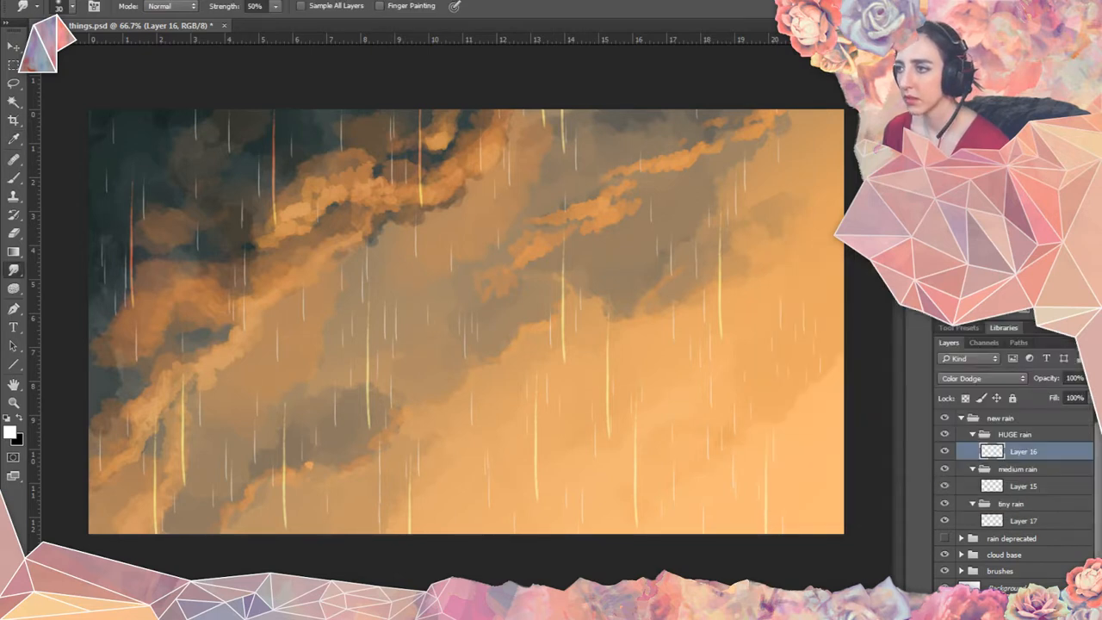
# Toggle Layer 16's visibility to compare the scene with and without the huge streaks, and leave it hidden.
pyautogui.click(944, 452)
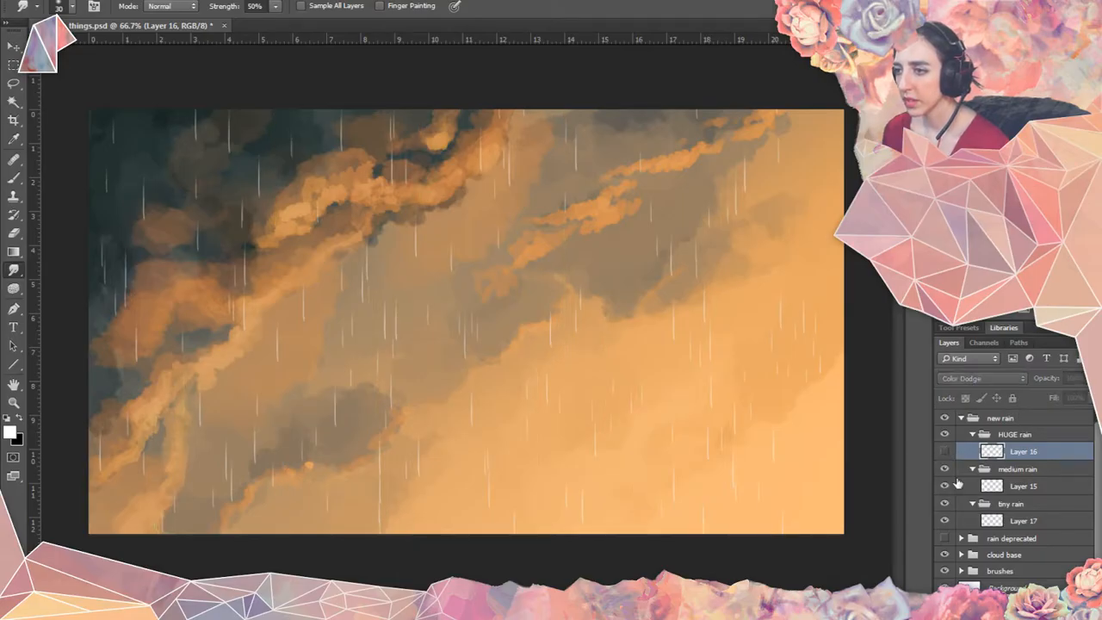
pyautogui.click(944, 453)
pyautogui.click(944, 452)
# Colorize Layer 15 in the medium rain group using Hue/Saturation, with hue 15, saturation 100 and lightness -29.
pyautogui.click(995, 487)
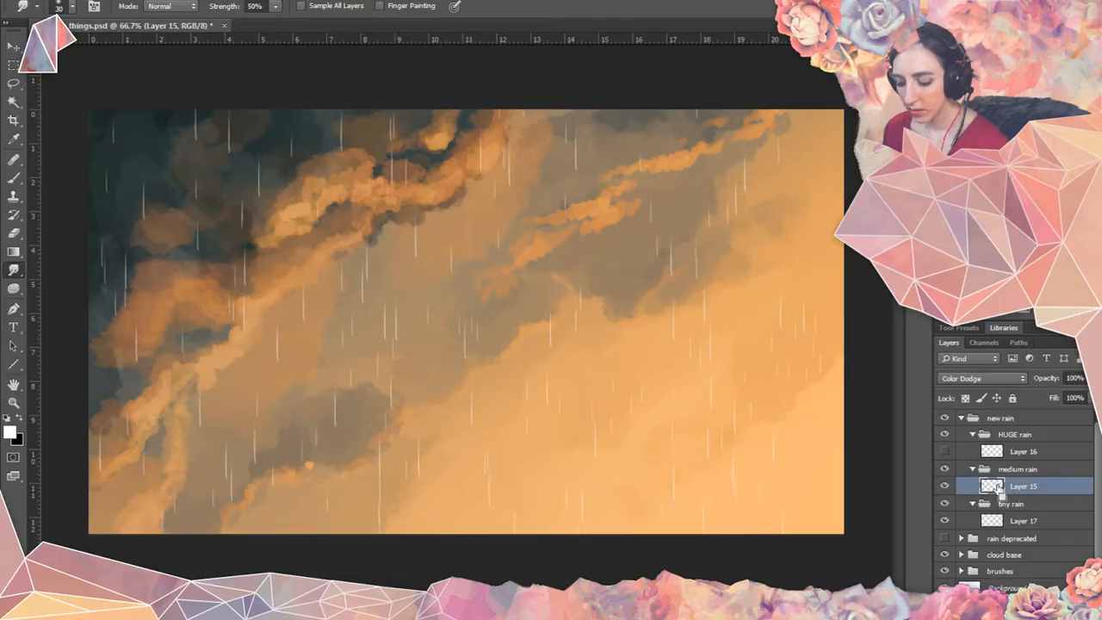
pyautogui.hotkey('ctrl', 'u')
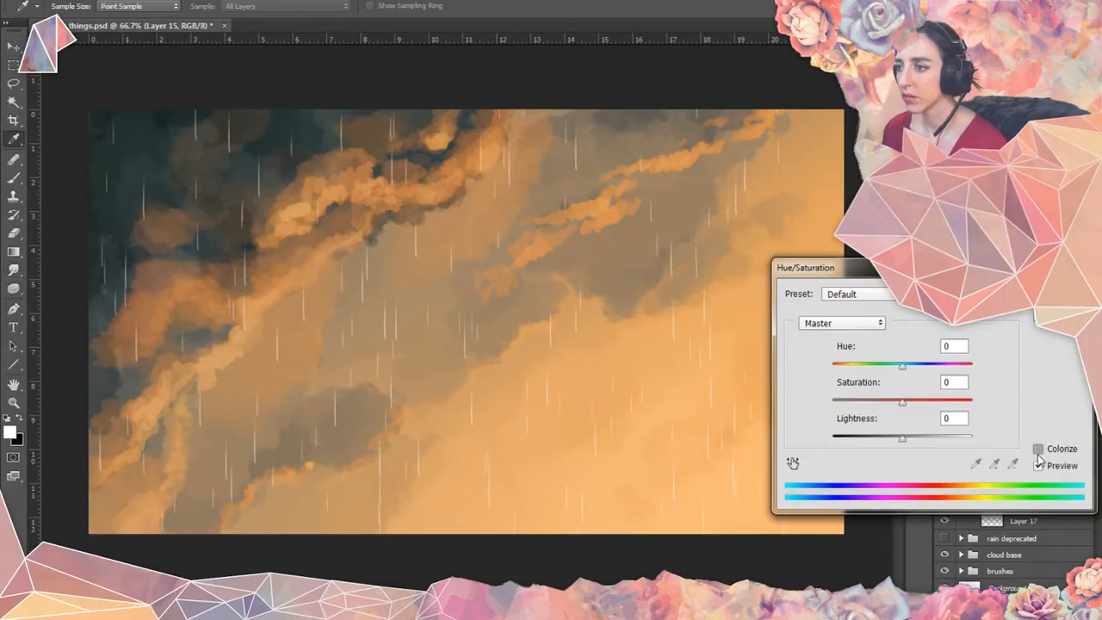
pyautogui.click(1038, 451)
pyautogui.moveTo(901, 438); pyautogui.dragTo(888, 438)
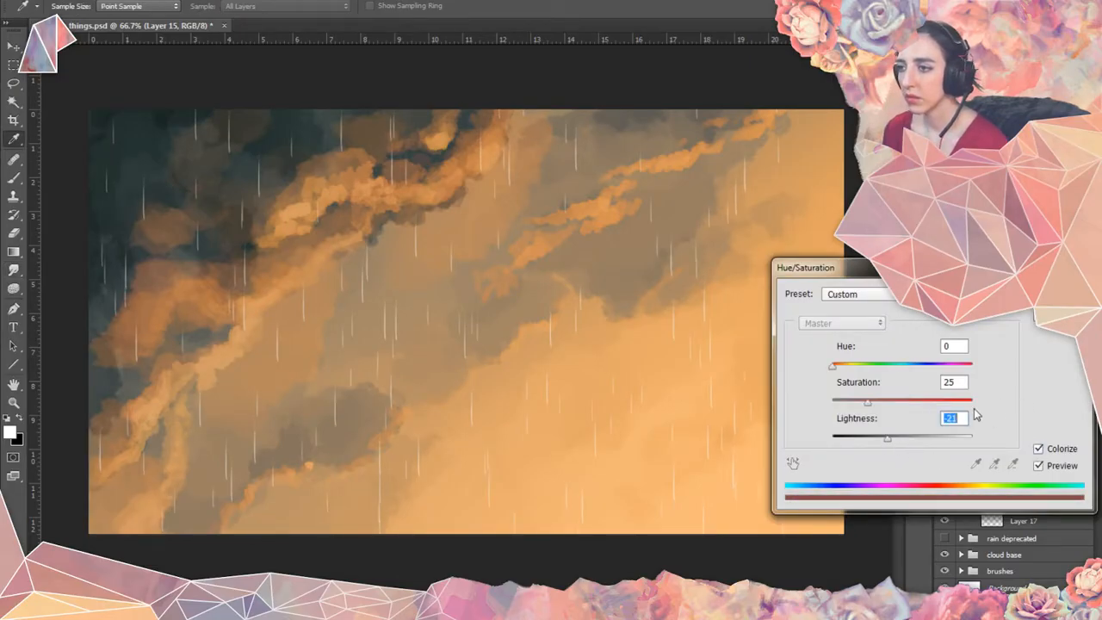
pyautogui.click(970, 401)
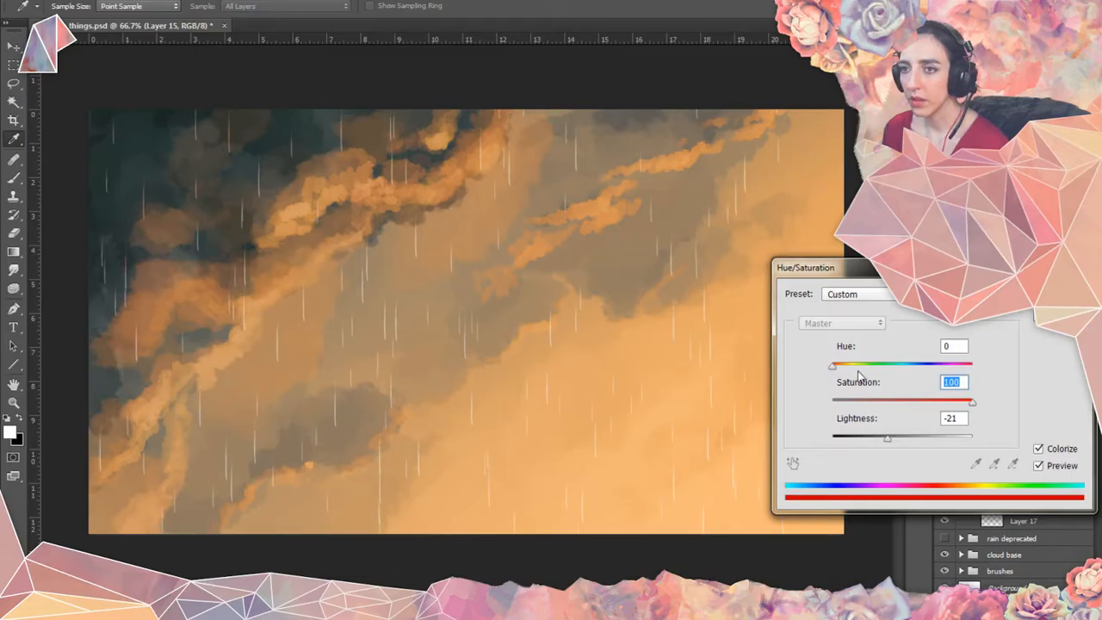
pyautogui.moveTo(833, 367); pyautogui.dragTo(838, 365)
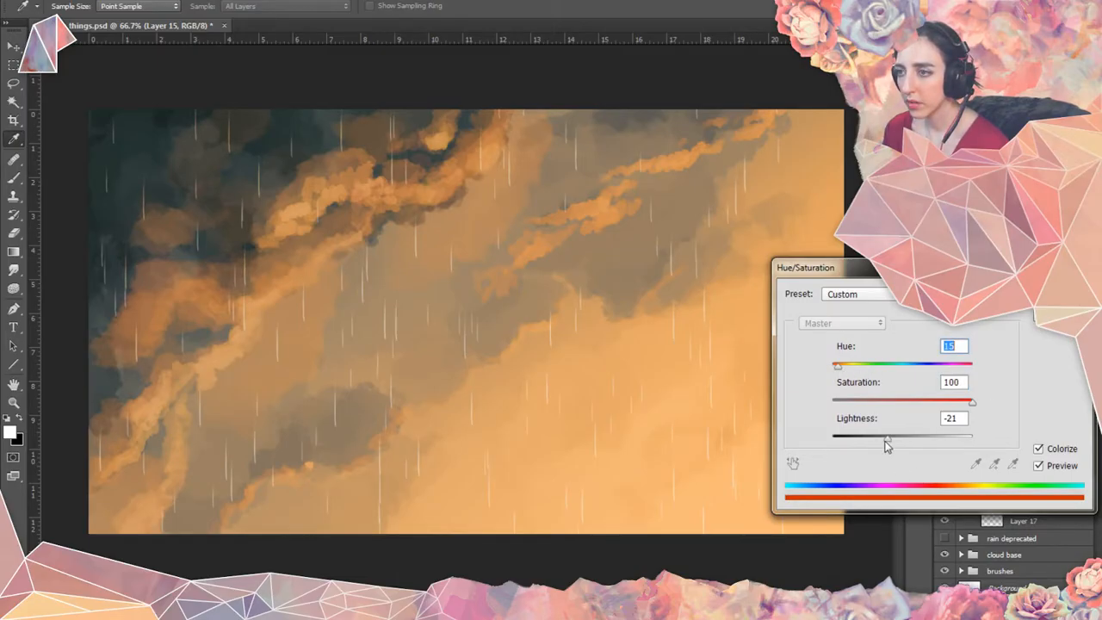
pyautogui.moveTo(886, 440); pyautogui.dragTo(882, 440)
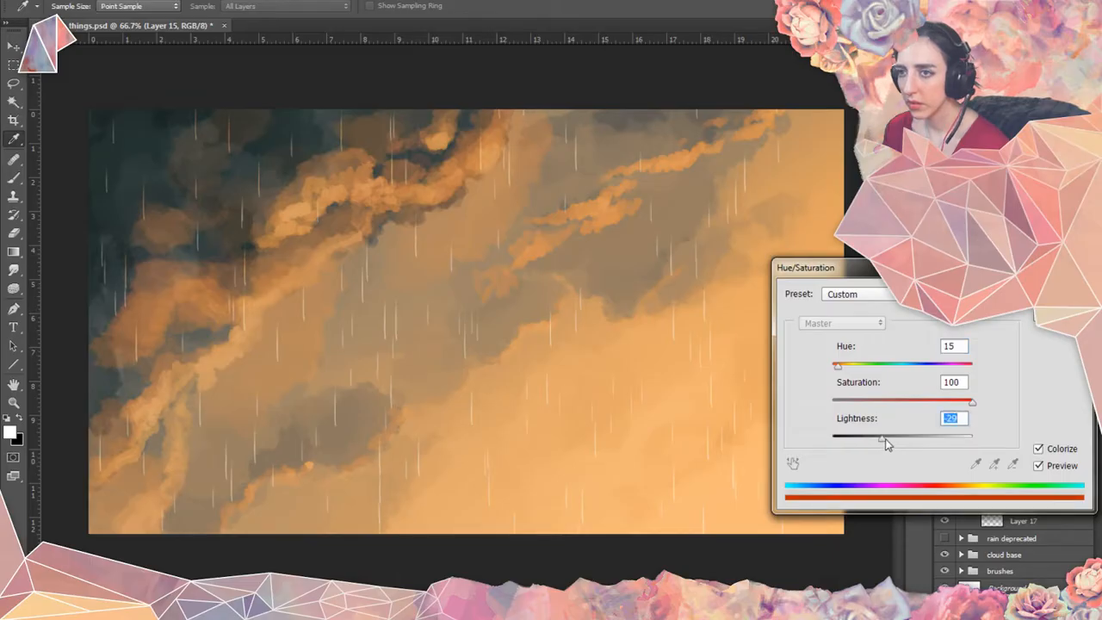
pyautogui.press('Return')
pyautogui.press('r')
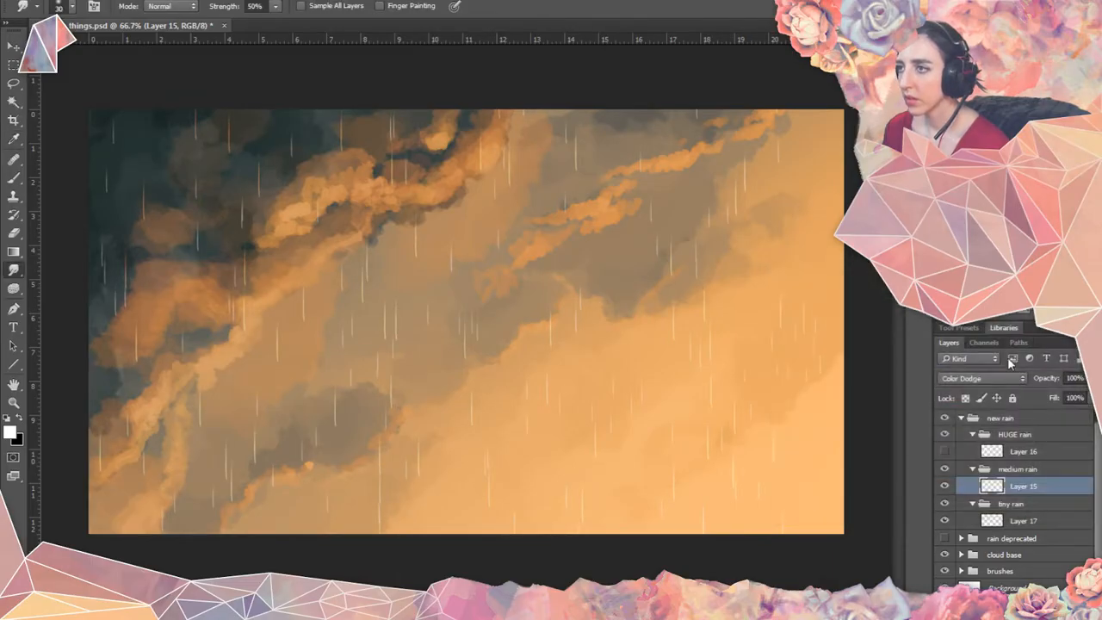
# Colorize Layer 17 in the tiny rain group using Hue/Saturation, with hue 9, saturation 100 and lightness -37.
pyautogui.click(944, 485)
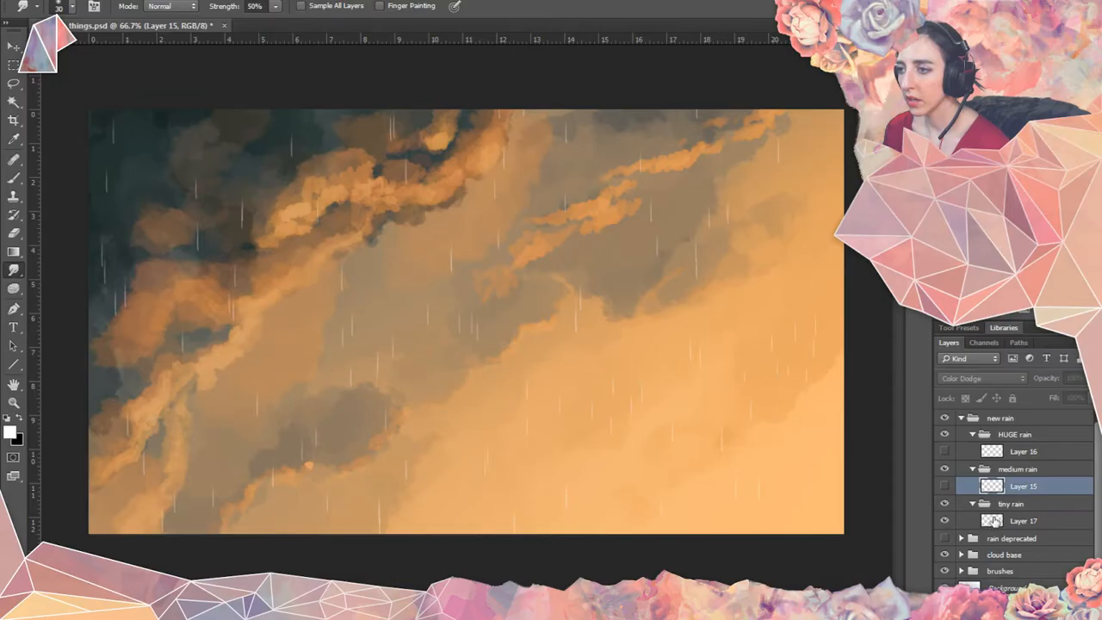
pyautogui.click(991, 519)
pyautogui.hotkey('ctrl', 'u')
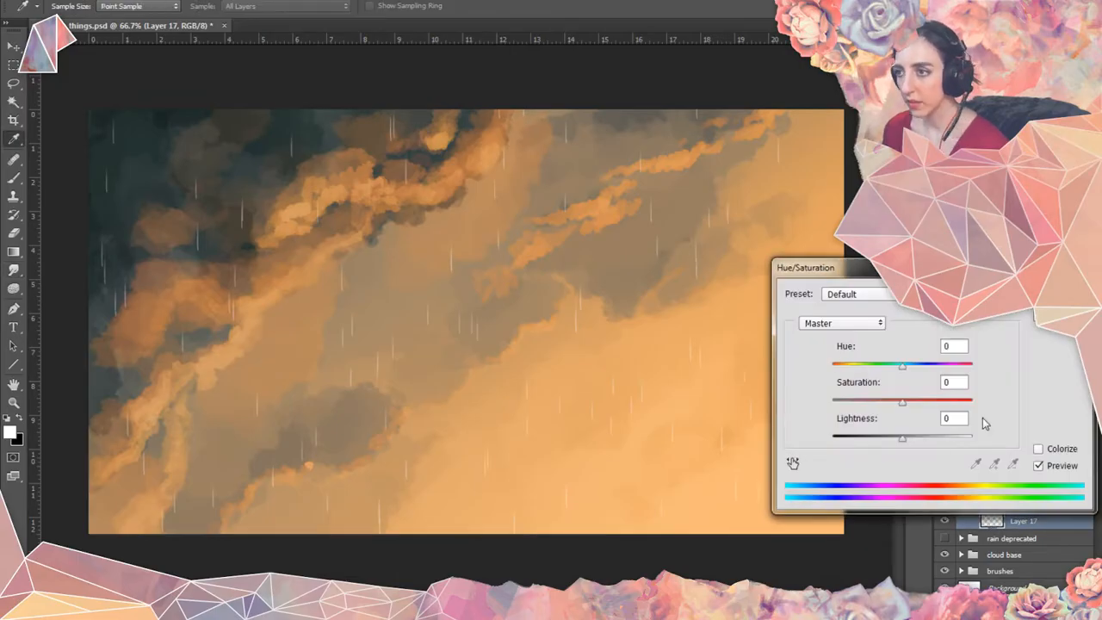
pyautogui.click(1039, 448)
pyautogui.moveTo(901, 438); pyautogui.dragTo(879, 439)
pyautogui.moveTo(868, 401); pyautogui.dragTo(1053, 406)
pyautogui.click(834, 366)
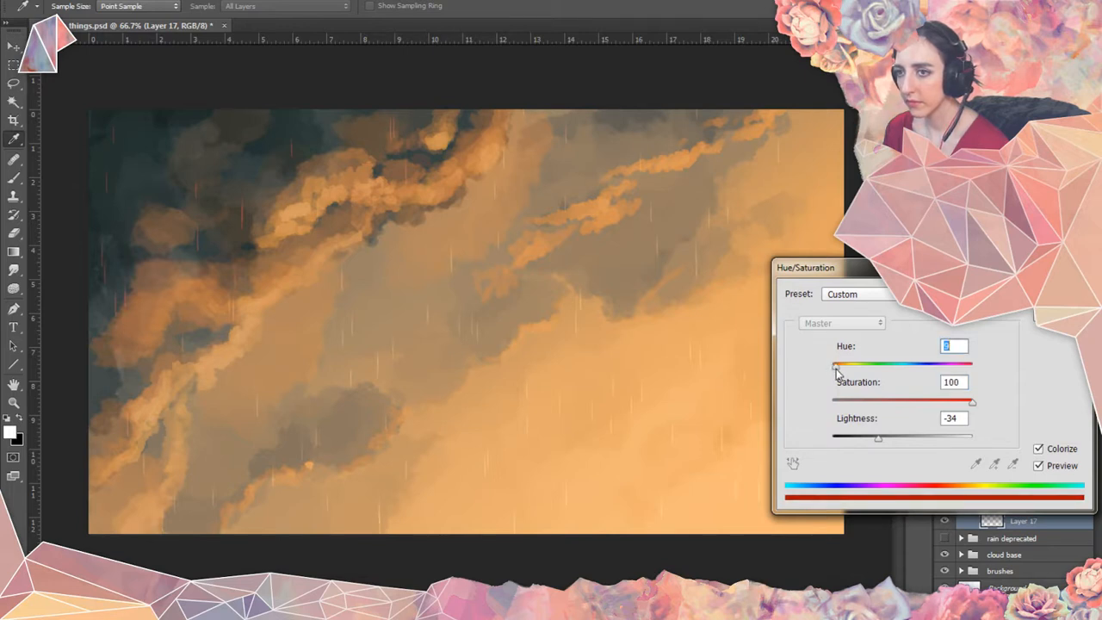
pyautogui.moveTo(836, 368); pyautogui.dragTo(839, 369)
pyautogui.moveTo(878, 438); pyautogui.dragTo(877, 445)
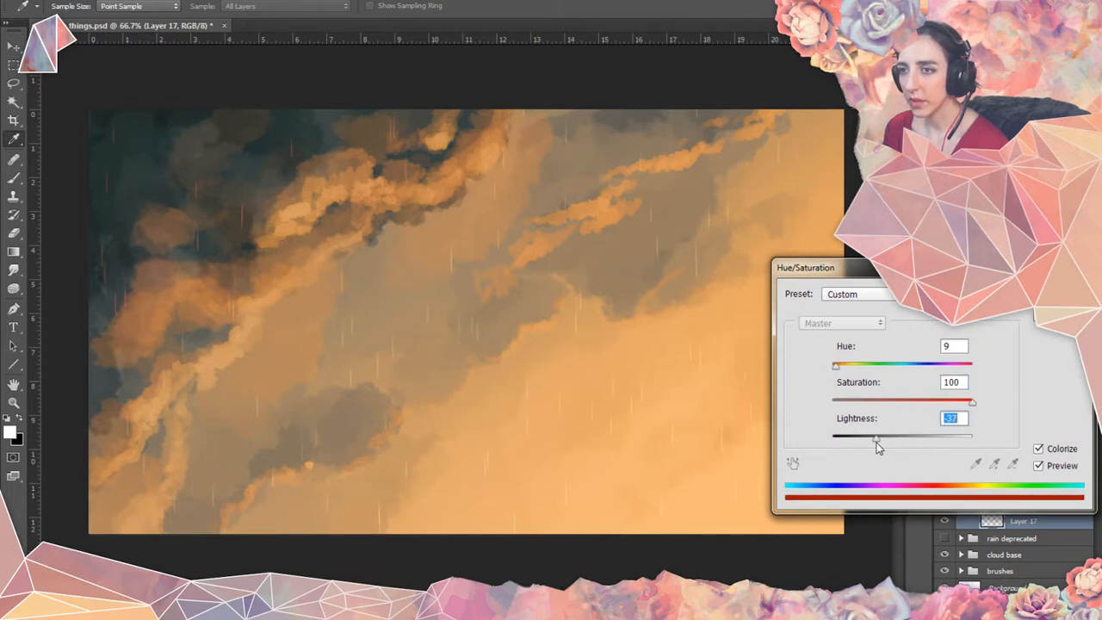
pyautogui.click(1050, 294)
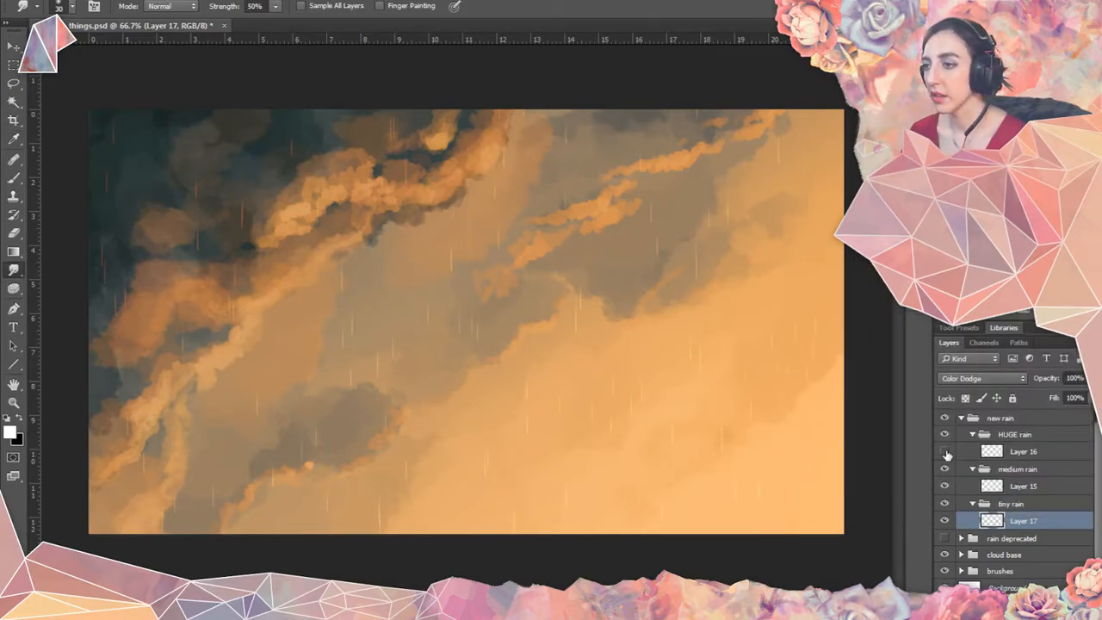
# Make Layer 16 visible again, and collapse and re-expand the HUGE rain and medium rain groups.
pyautogui.click(945, 452)
pyautogui.click(973, 435)
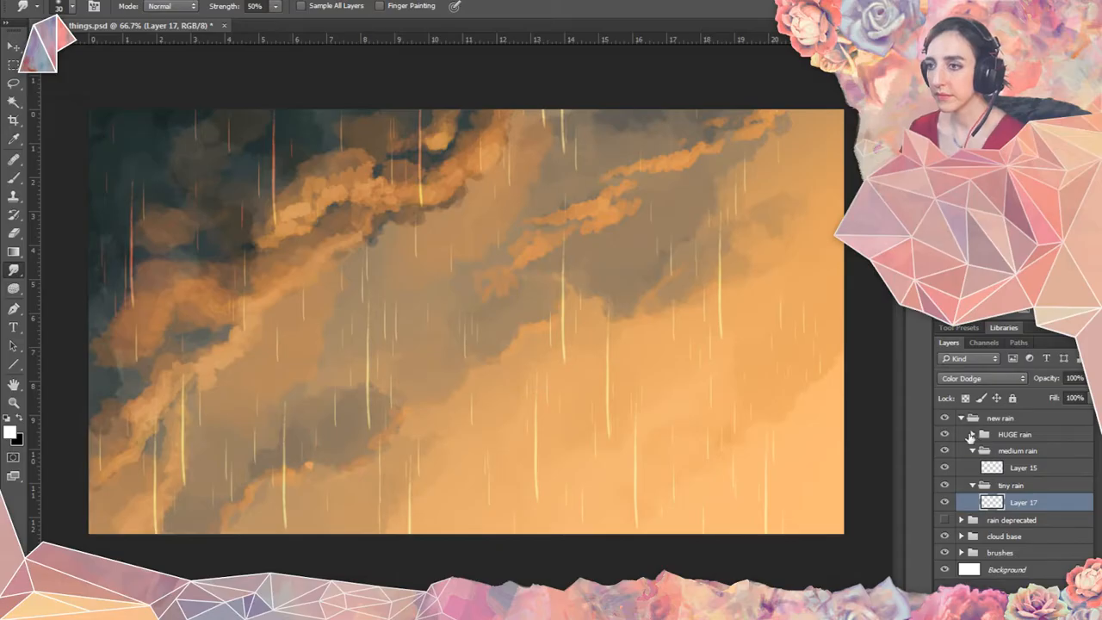
pyautogui.click(972, 451)
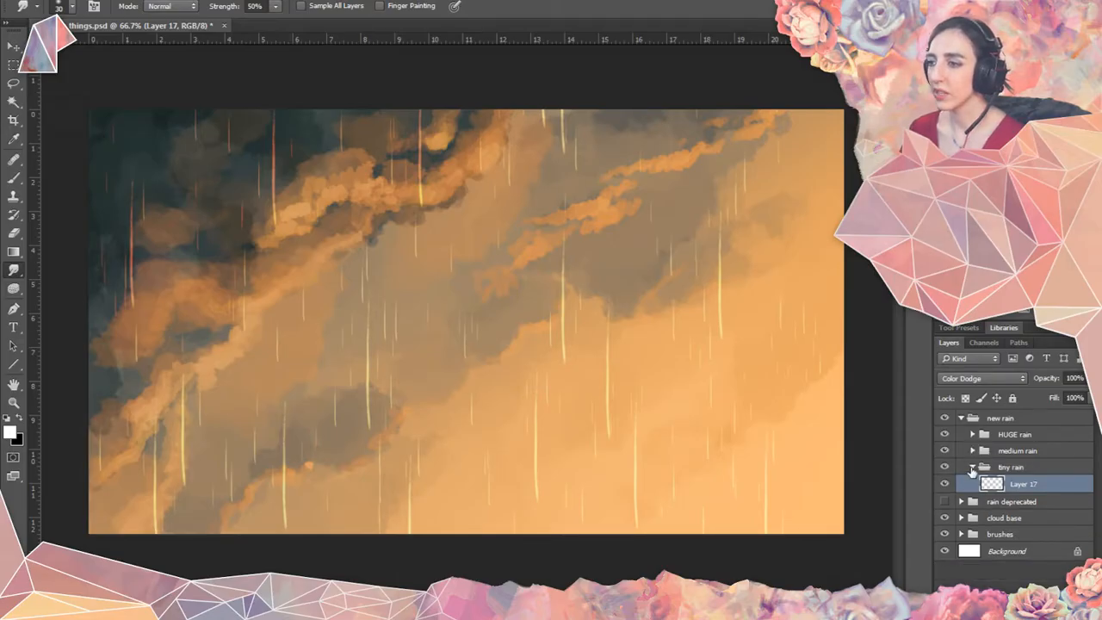
pyautogui.click(972, 451)
pyautogui.click(973, 435)
# Duplicate Layer 16 in the HUGE rain group and apply a Gaussian Blur with a 4.0-pixel radius to the copy.
pyautogui.click(1019, 456)
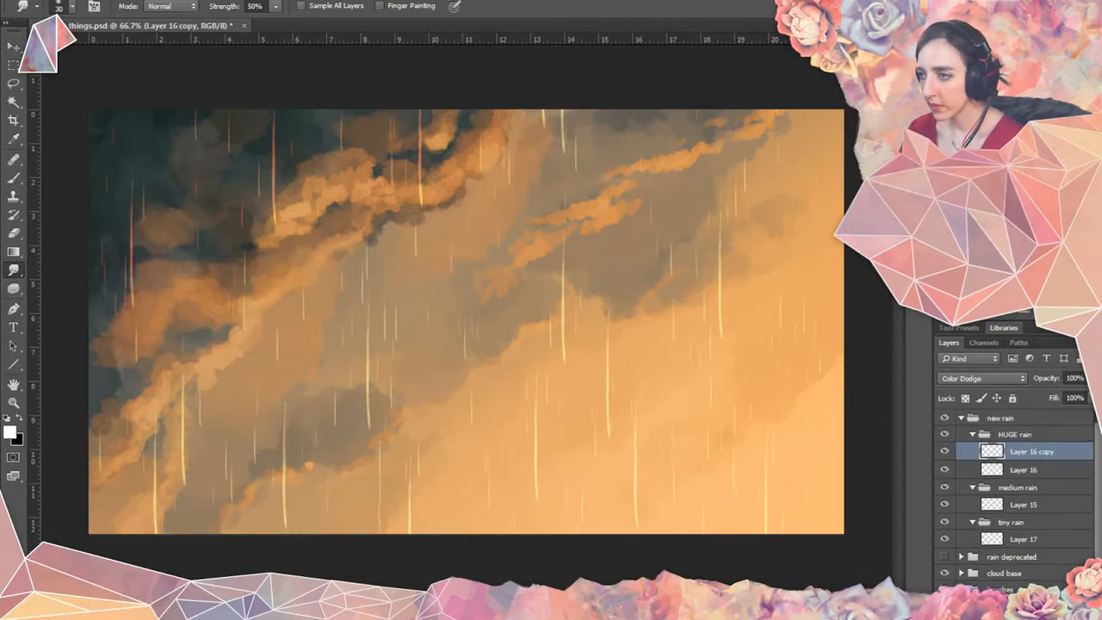
pyautogui.hotkey('alt', 't')
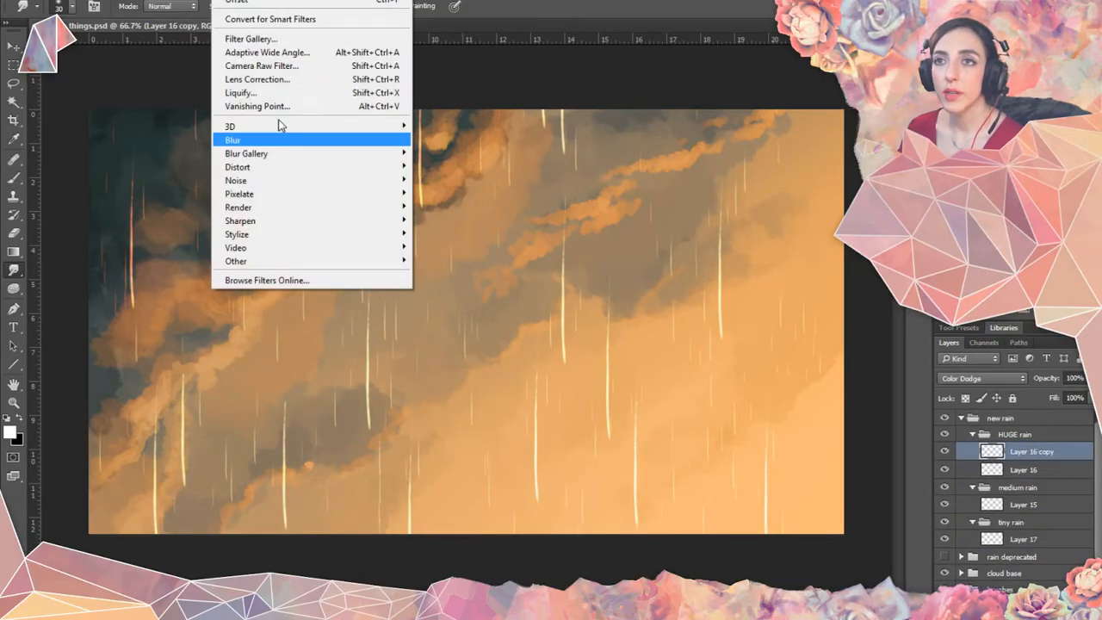
pyautogui.moveTo(284, 142)
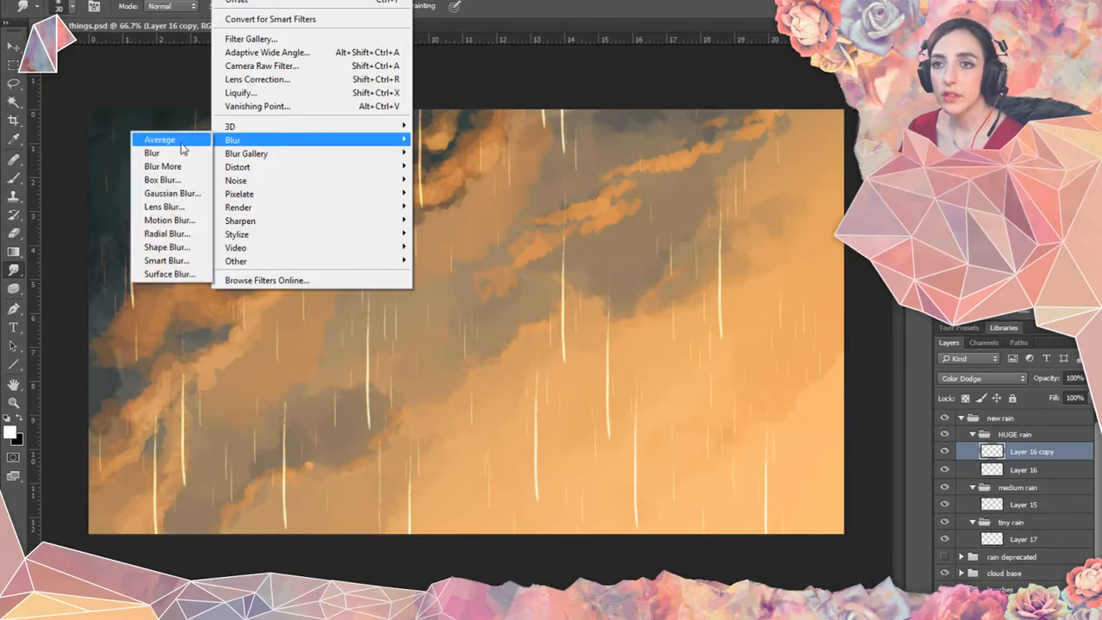
pyautogui.click(172, 194)
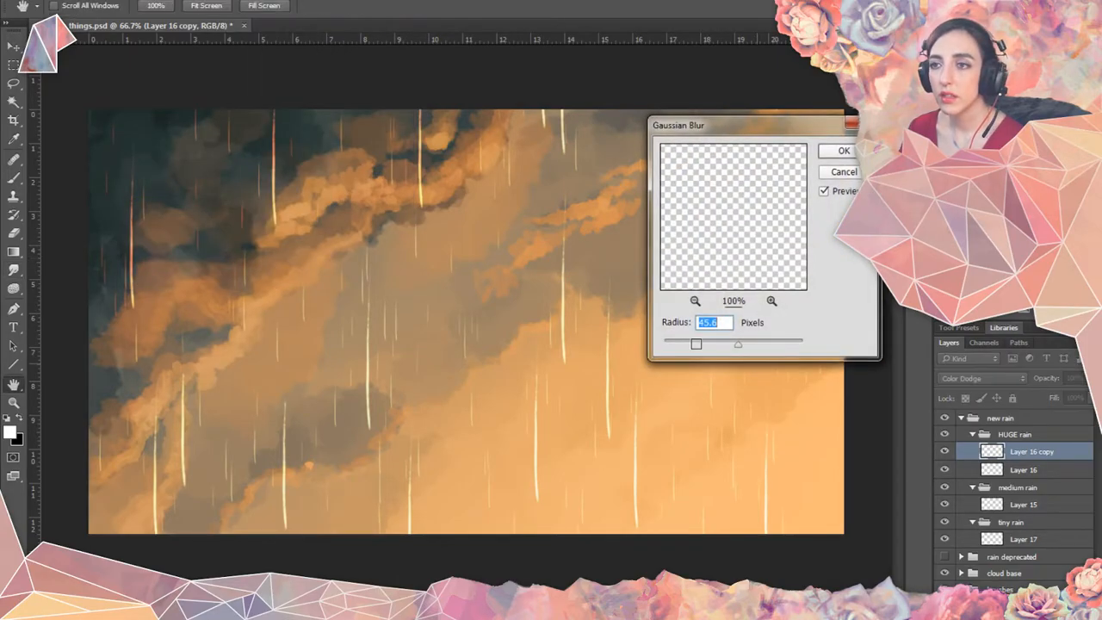
pyautogui.moveTo(737, 344); pyautogui.dragTo(691, 347)
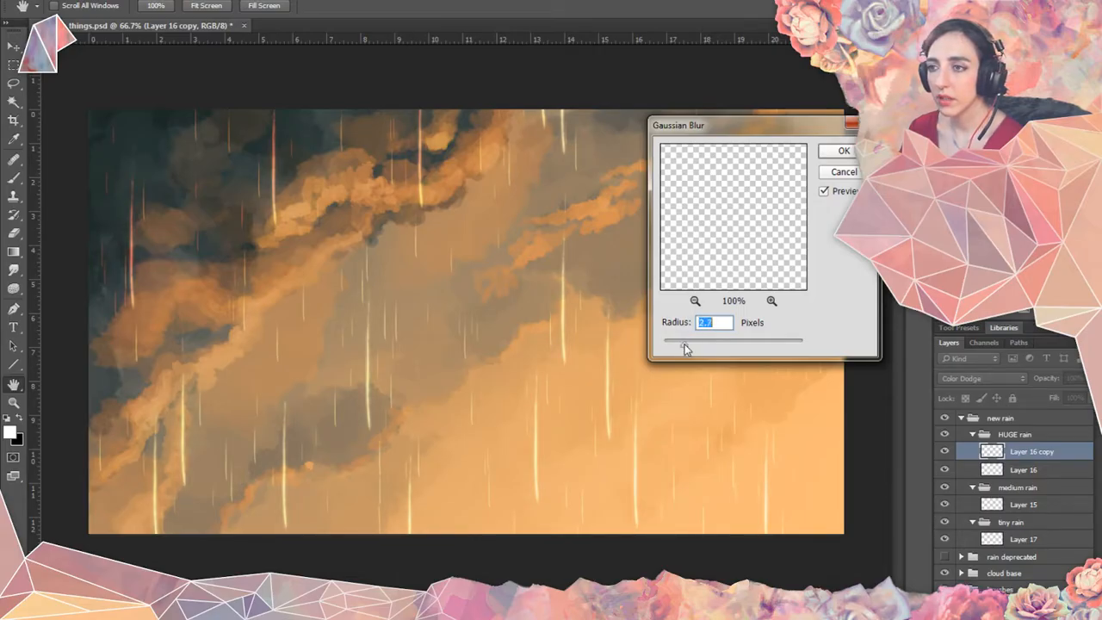
pyautogui.moveTo(685, 348); pyautogui.dragTo(695, 346)
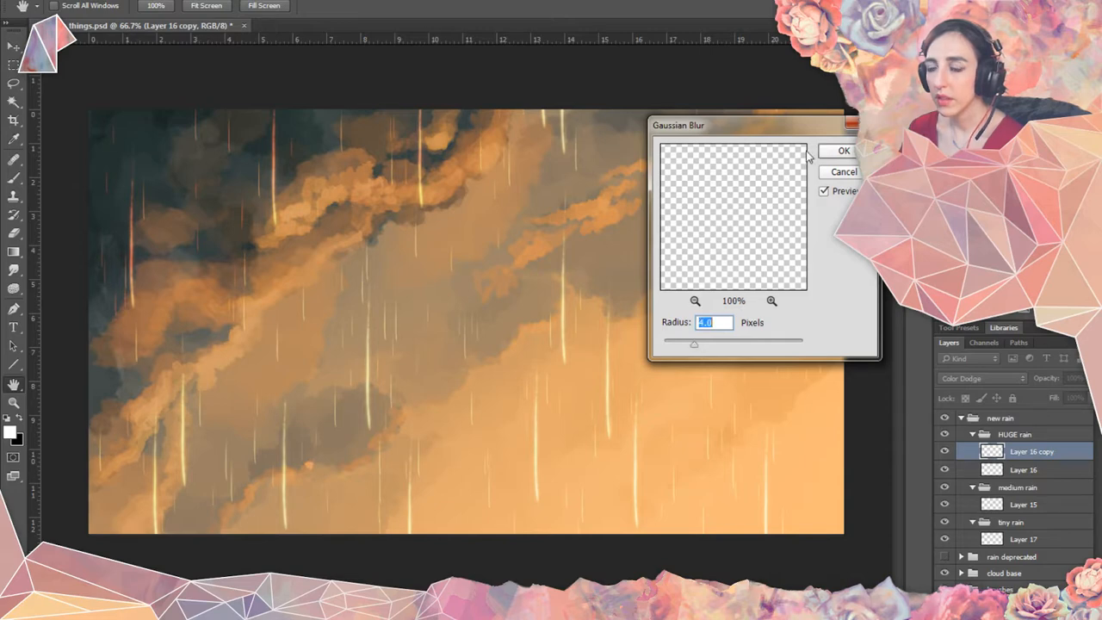
pyautogui.click(842, 151)
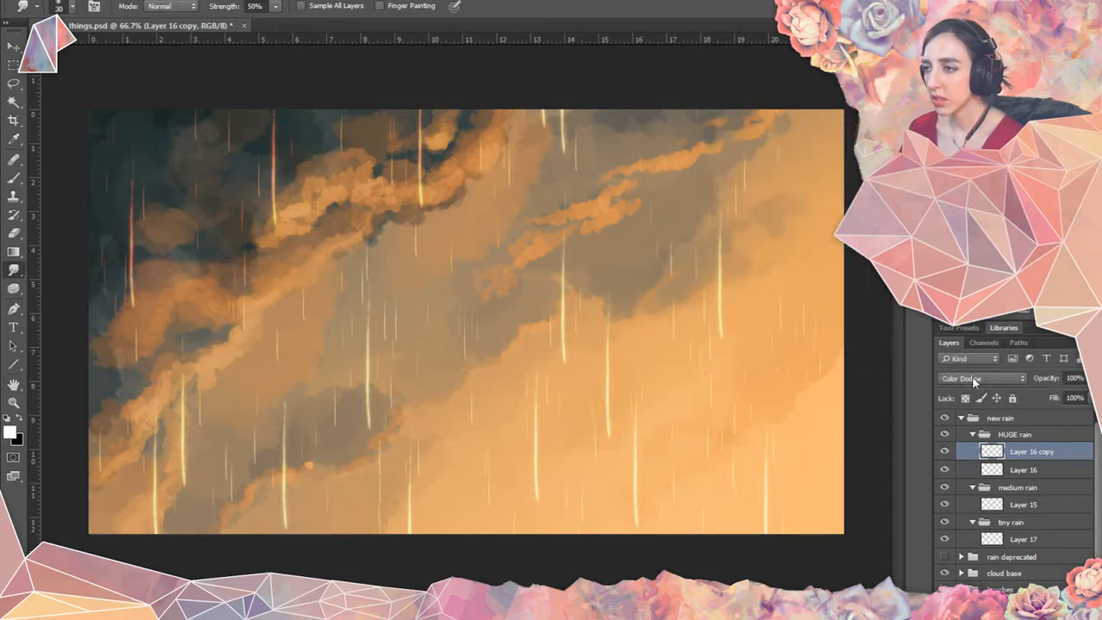
# Colorize the blurred Layer 16 copy blue using Hue/Saturation, with hue 216, saturation 100 and lightness -33.
pyautogui.hotkey('ctrl', 'u')
pyautogui.click(919, 370)
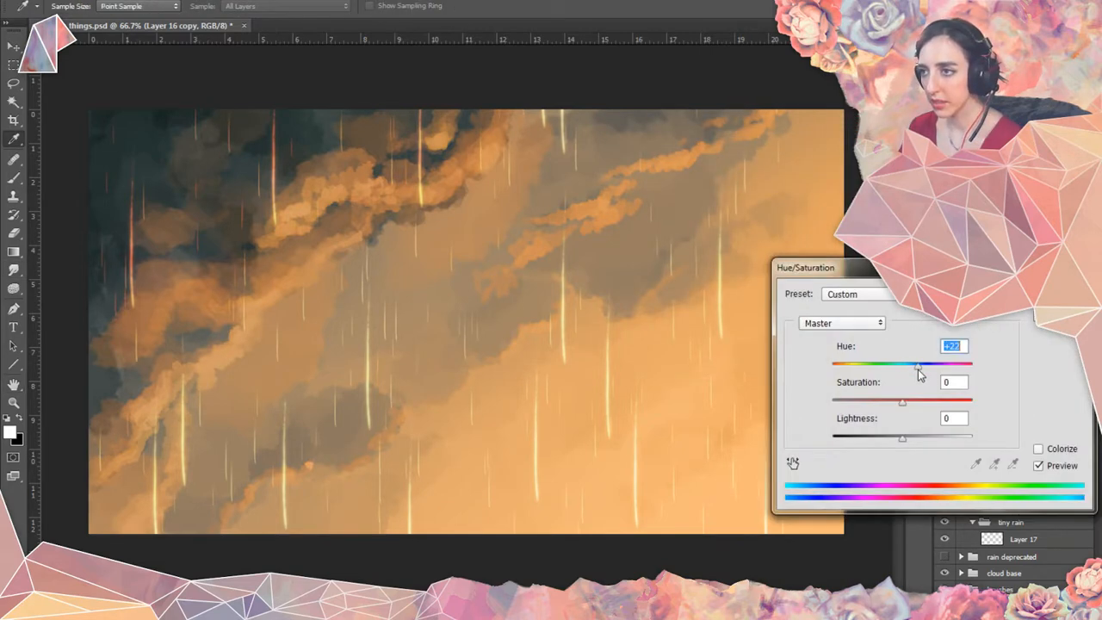
pyautogui.moveTo(919, 372); pyautogui.dragTo(954, 371)
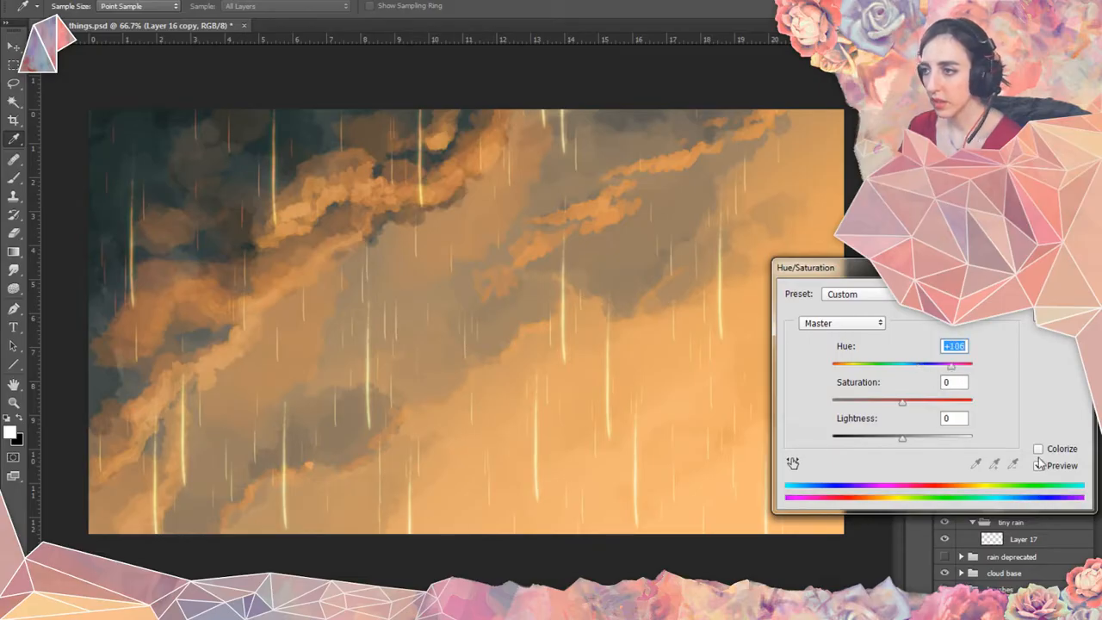
pyautogui.click(1037, 449)
pyautogui.click(854, 442)
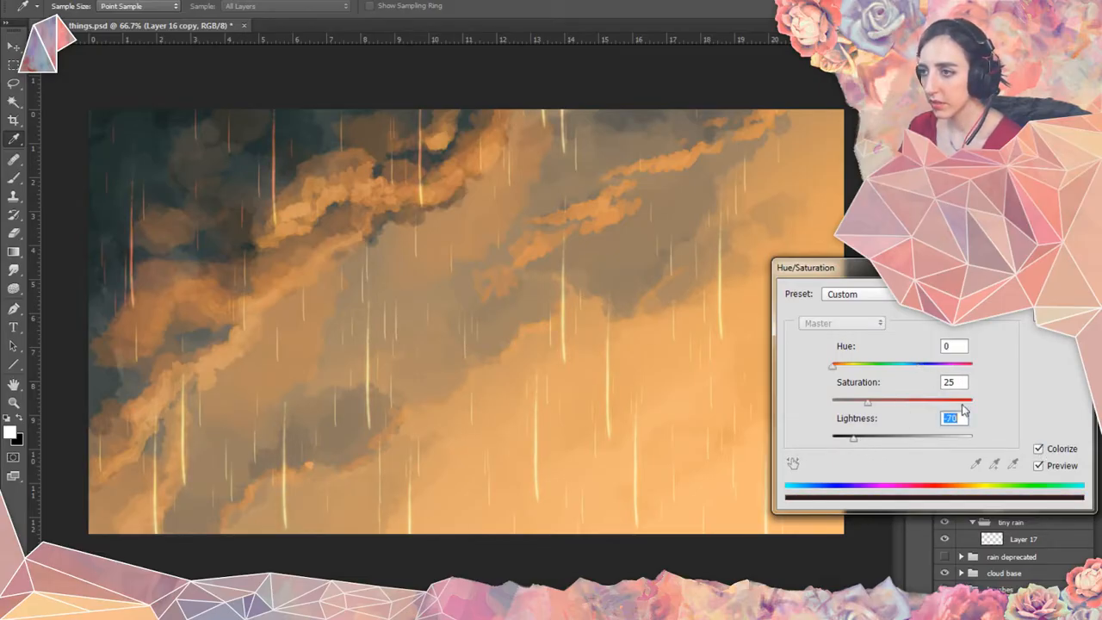
pyautogui.moveTo(946, 402); pyautogui.dragTo(975, 410)
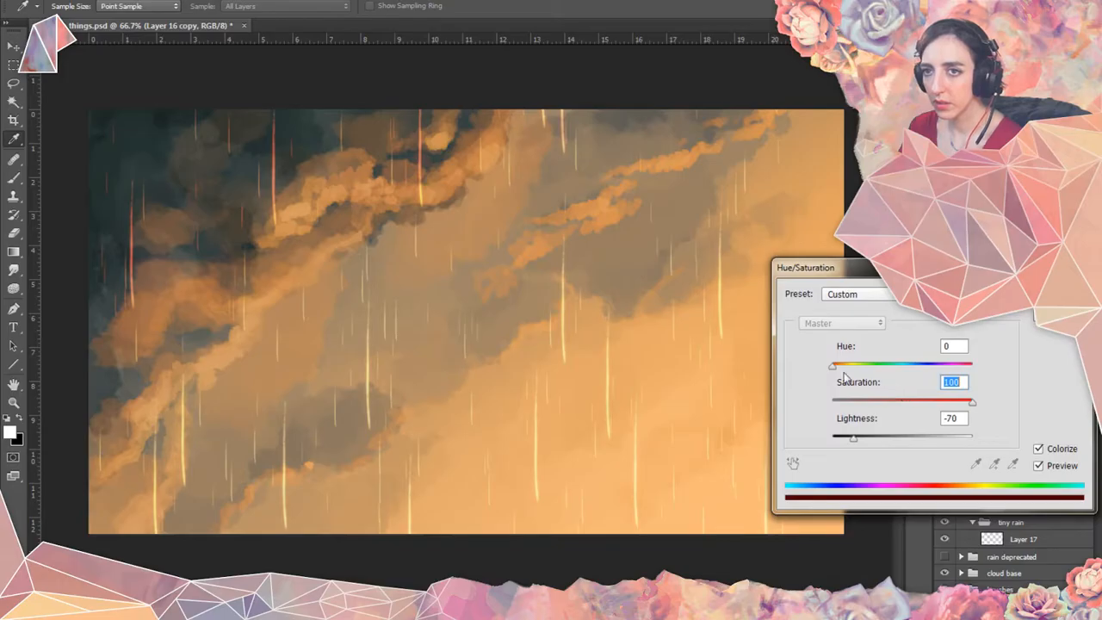
pyautogui.moveTo(845, 370); pyautogui.dragTo(919, 376)
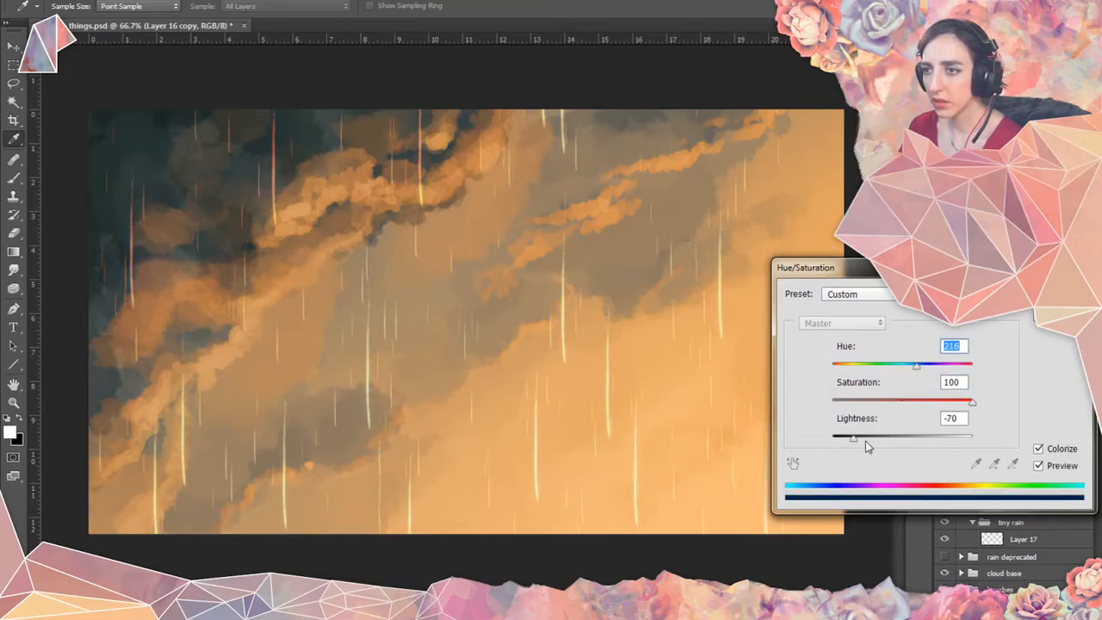
pyautogui.moveTo(865, 441); pyautogui.dragTo(832, 443)
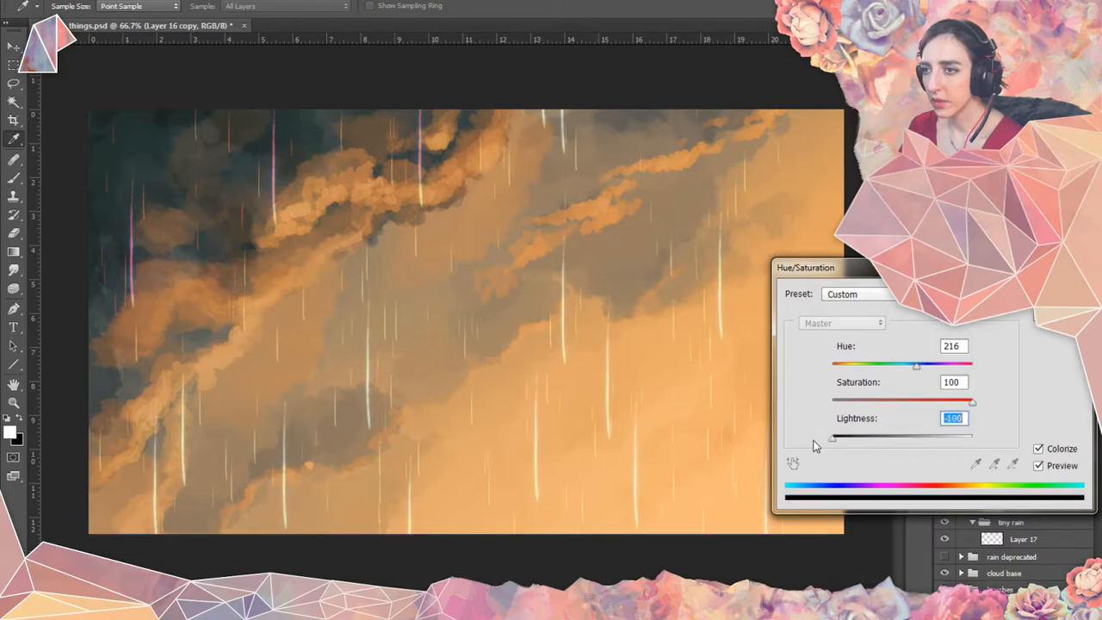
pyautogui.click(870, 438)
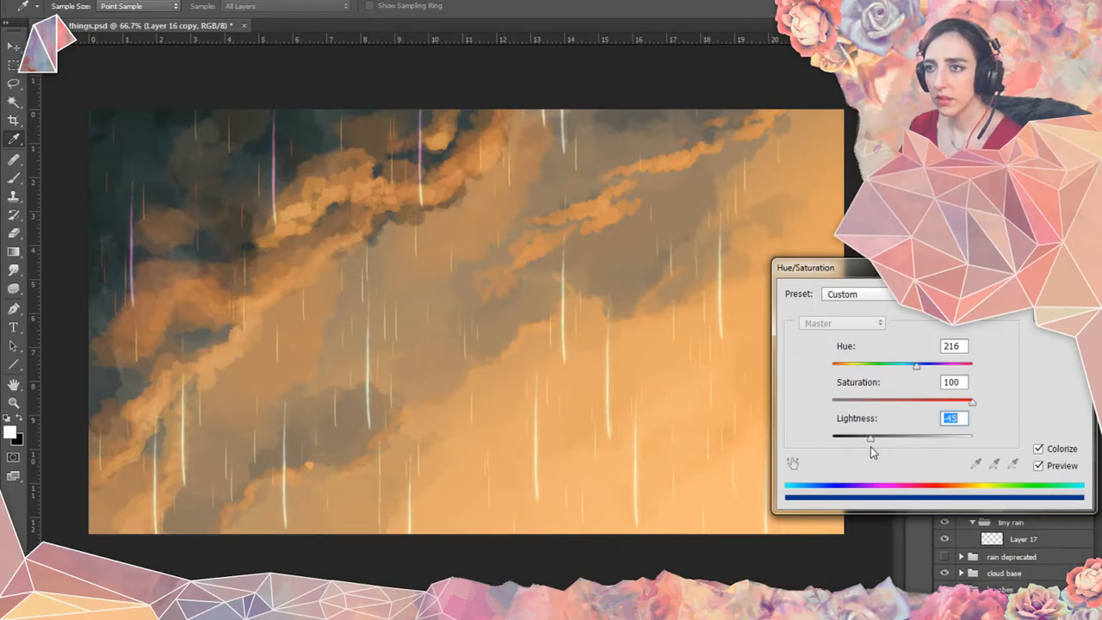
pyautogui.moveTo(866, 448); pyautogui.dragTo(886, 442)
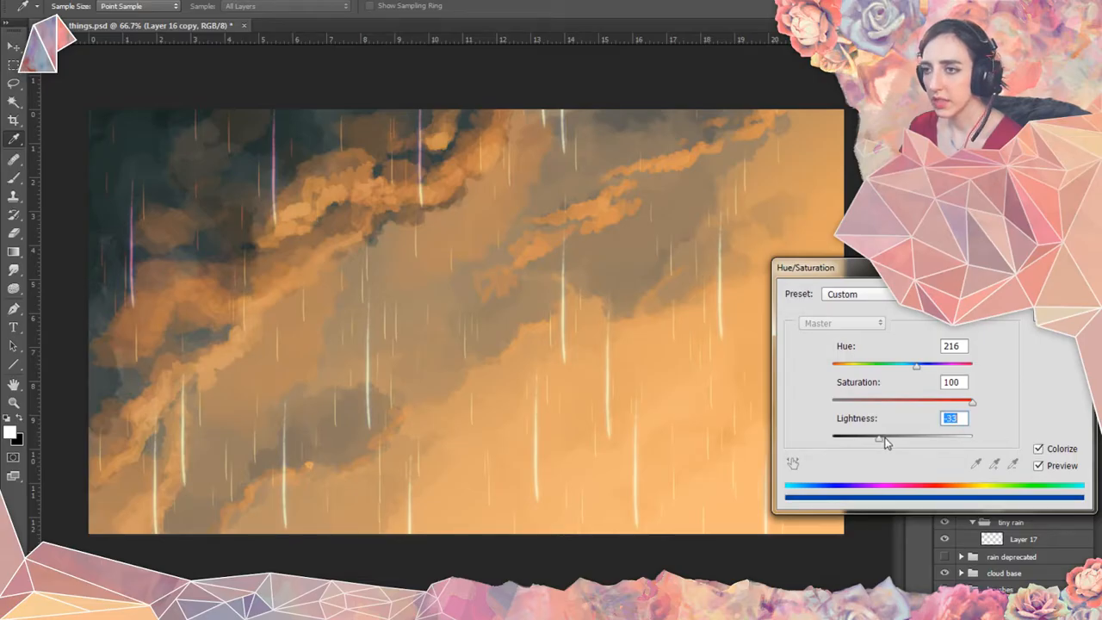
pyautogui.click(1057, 294)
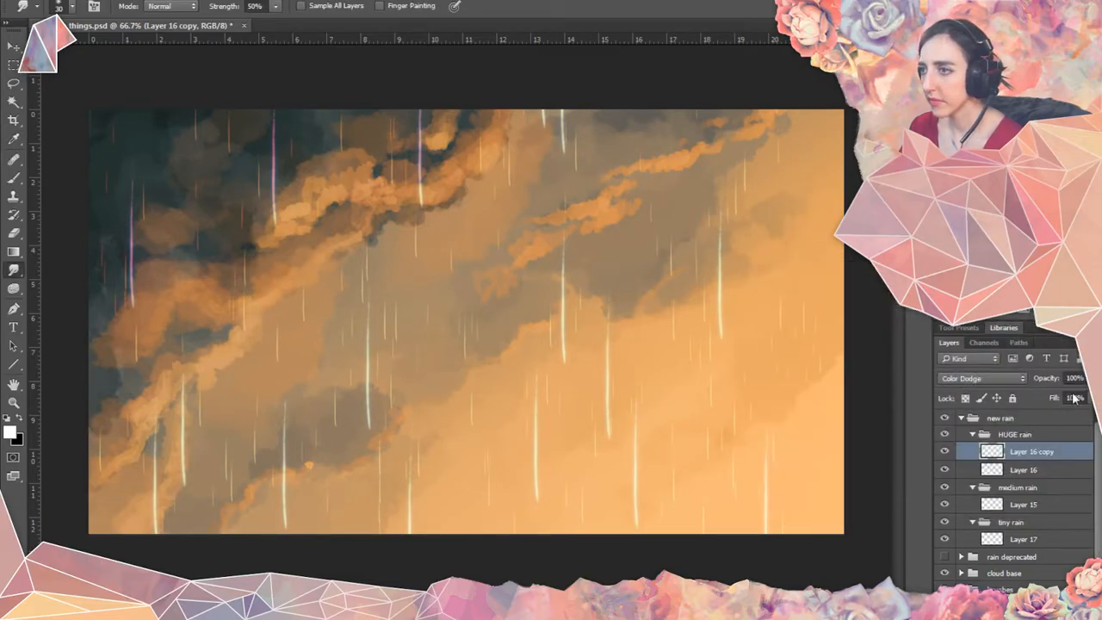
# Lower Layer 16 copy's opacity to 38%, and move it below Layer 16 in the HUGE rain group.
pyautogui.moveTo(1086, 378); pyautogui.dragTo(1049, 397)
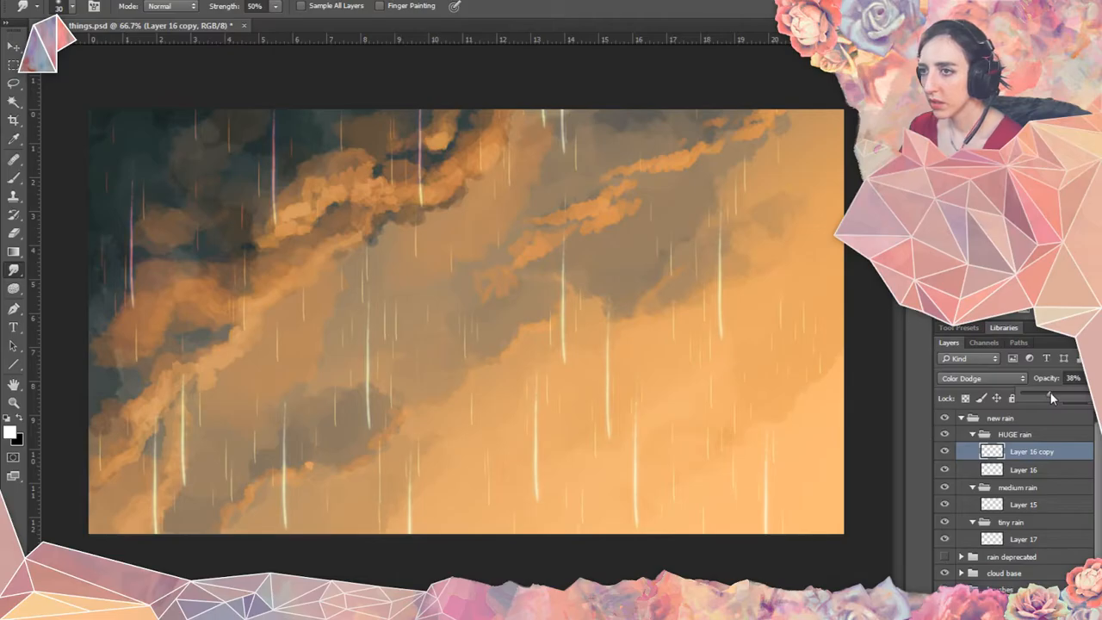
pyautogui.click(944, 452)
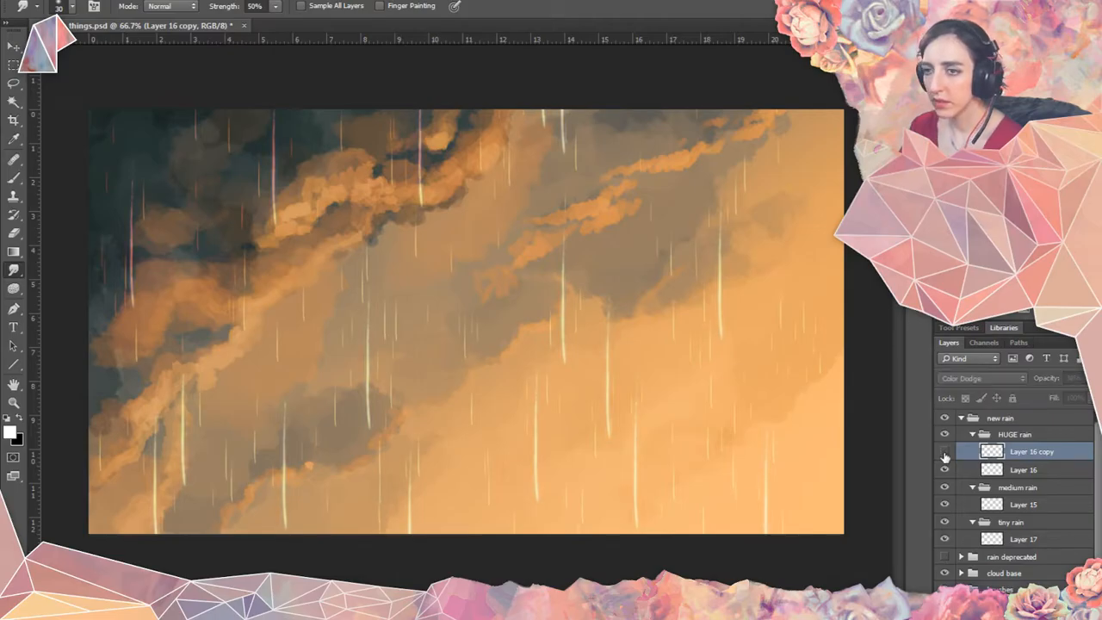
pyautogui.click(944, 452)
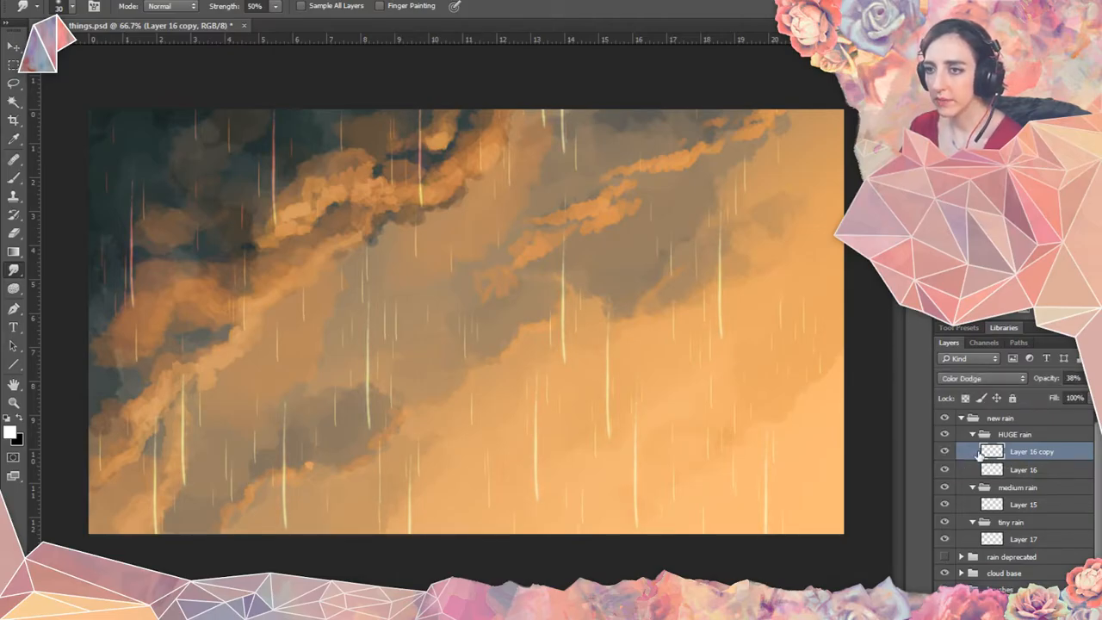
pyautogui.moveTo(1001, 459); pyautogui.dragTo(999, 480)
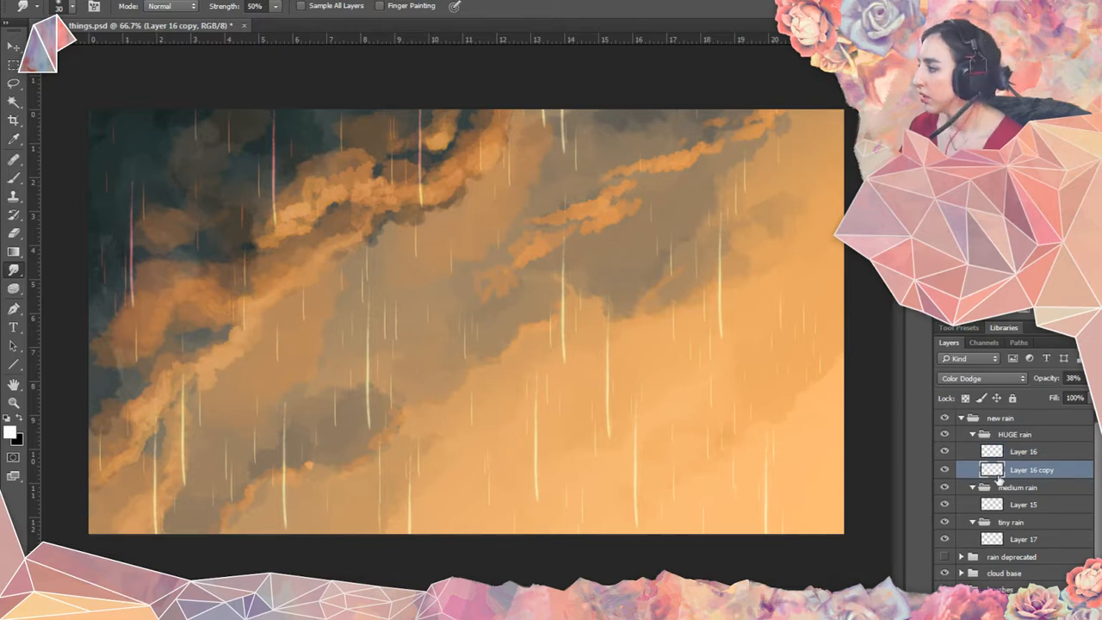
pyautogui.click(972, 435)
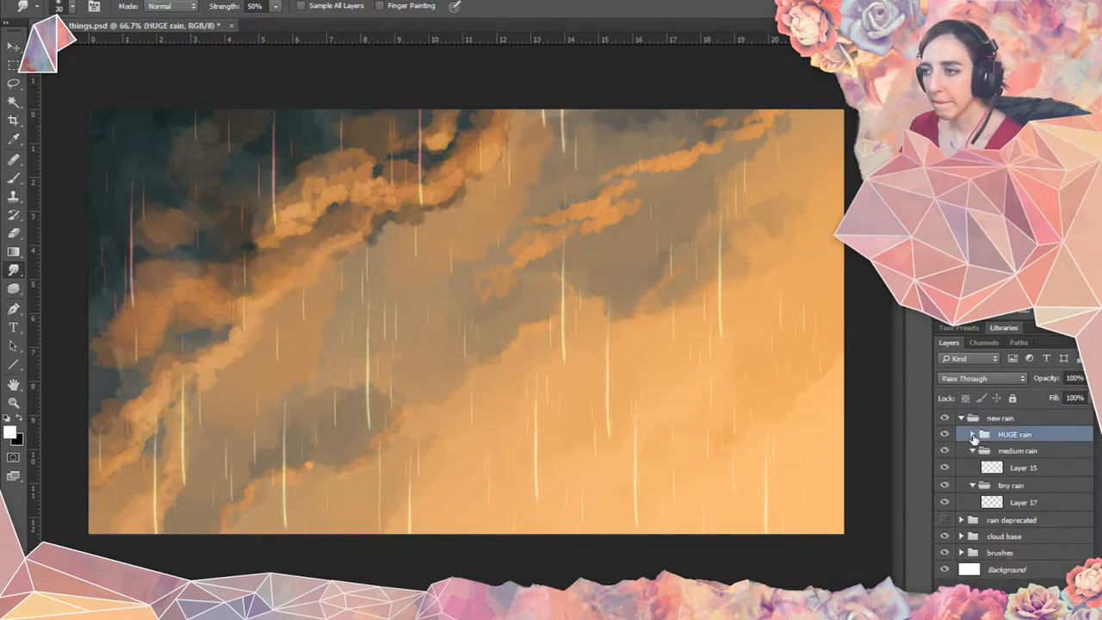
# Duplicate Layer 15 in the medium rain group and colorize the copy blue with hue 205, saturation 100 and lightness -18.
pyautogui.click(990, 468)
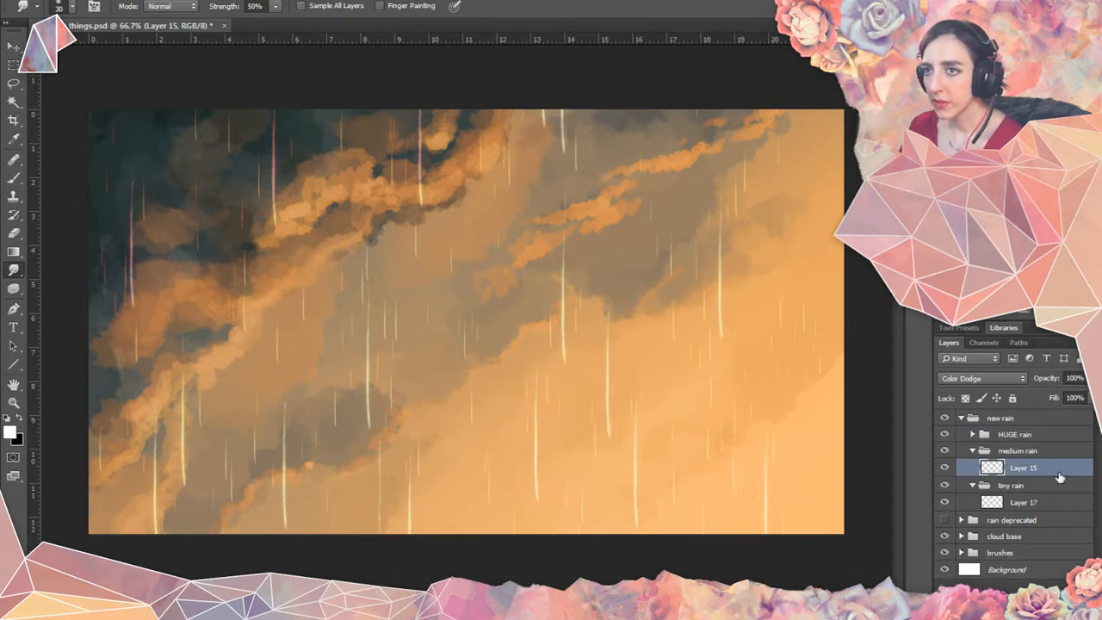
pyautogui.hotkey('ctrl', 'j')
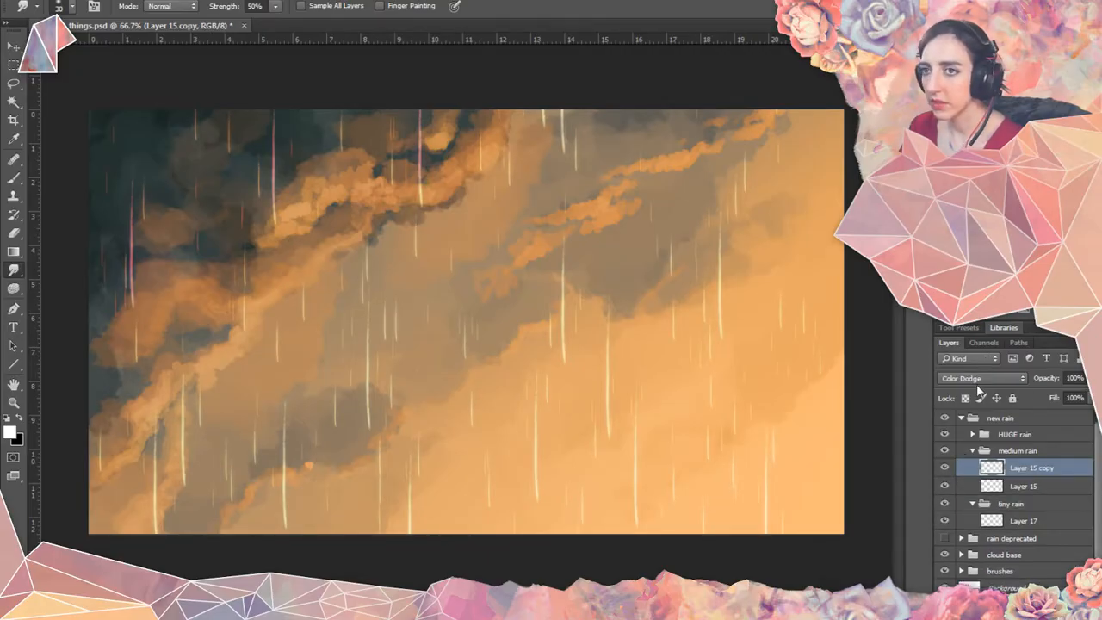
pyautogui.hotkey('ctrl', 'u')
pyautogui.click(1038, 448)
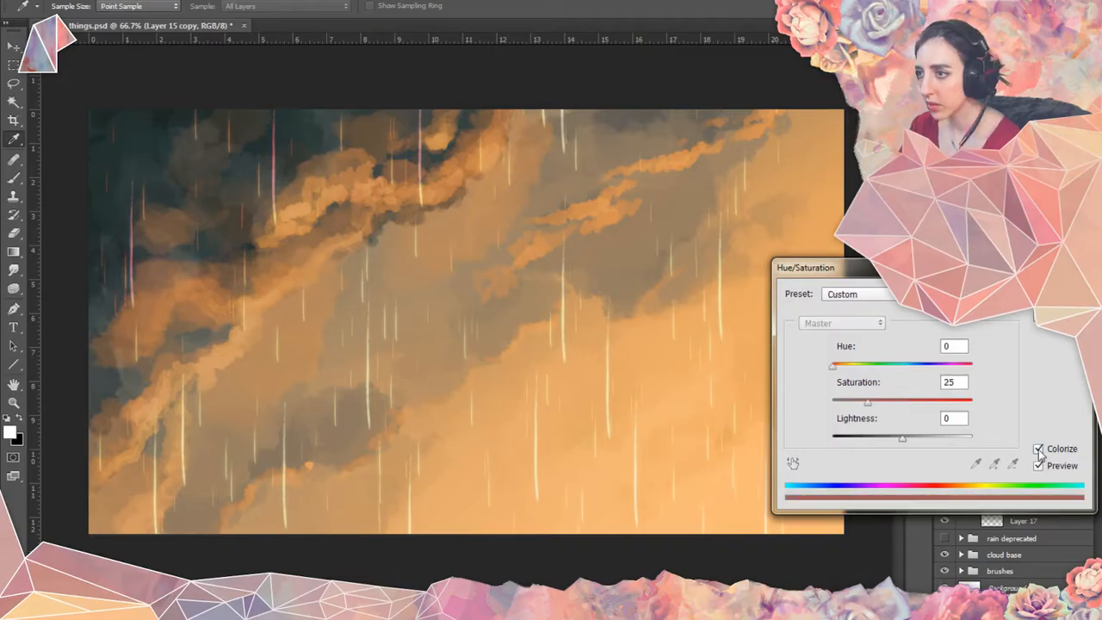
pyautogui.moveTo(937, 401); pyautogui.dragTo(996, 404)
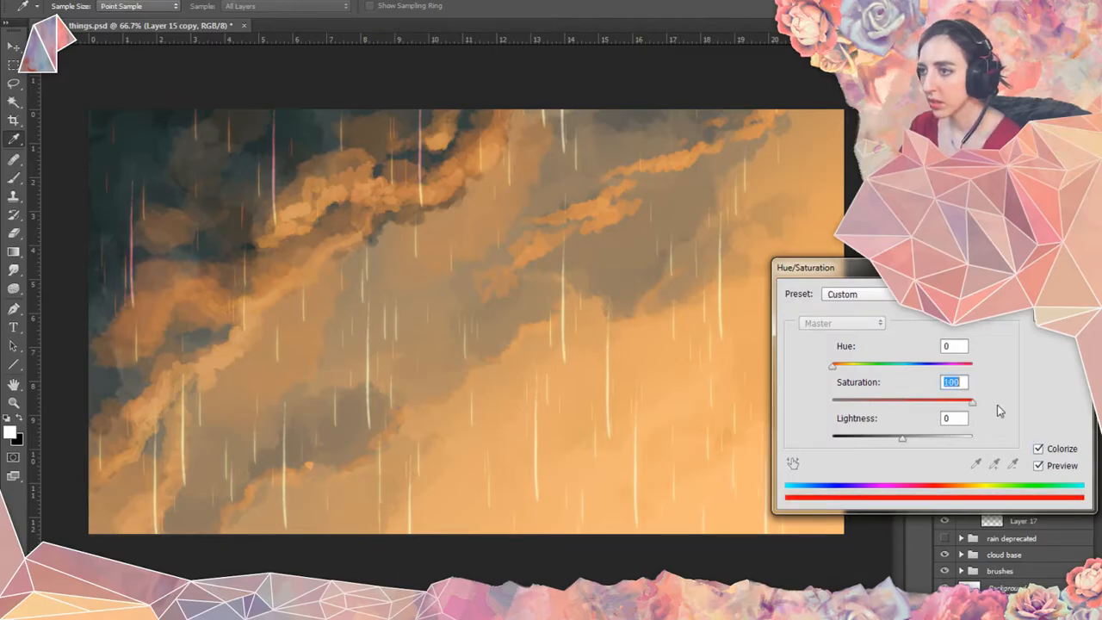
pyautogui.click(913, 366)
pyautogui.moveTo(902, 436)
pyautogui.mouseDown()
pyautogui.moveTo(880, 441)
pyautogui.moveTo(890, 441)
pyautogui.mouseUp()
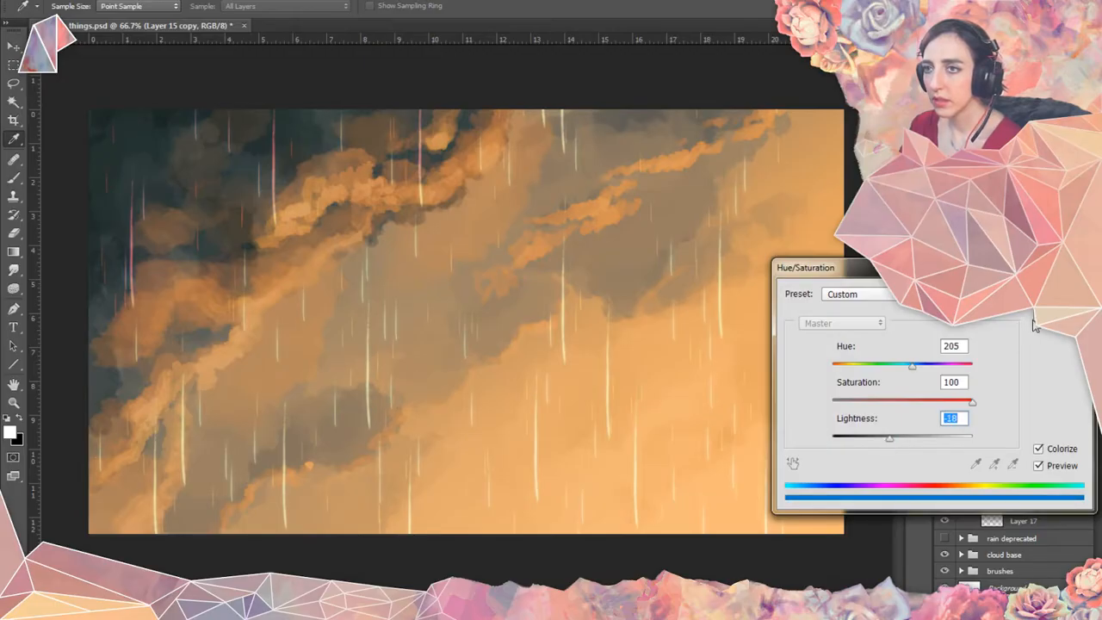
pyautogui.click(1054, 294)
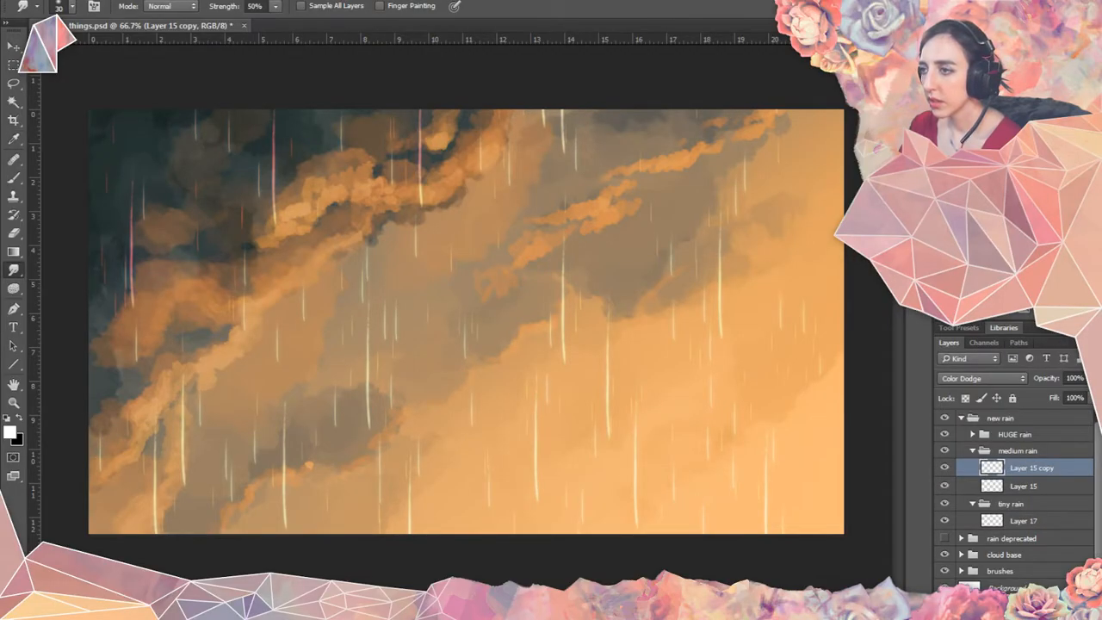
# Lower Layer 15 copy's opacity to 38%, move it below Layer 15 in the medium rain group, and collapse the medium and HUGE rain groups.
pyautogui.click(1086, 381)
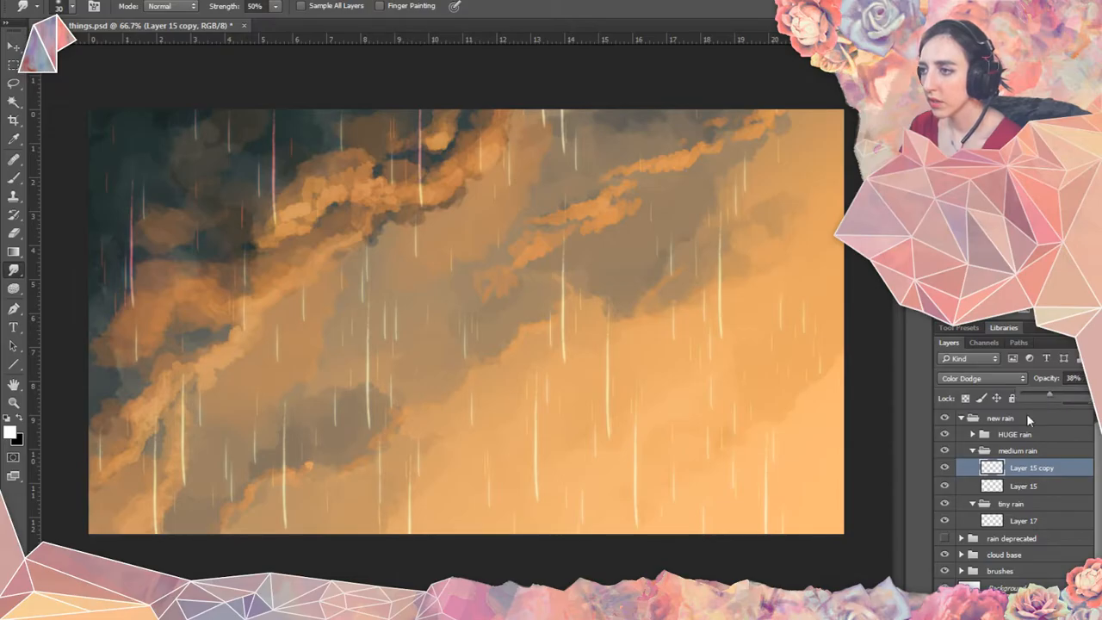
pyautogui.click(972, 436)
pyautogui.click(1022, 453)
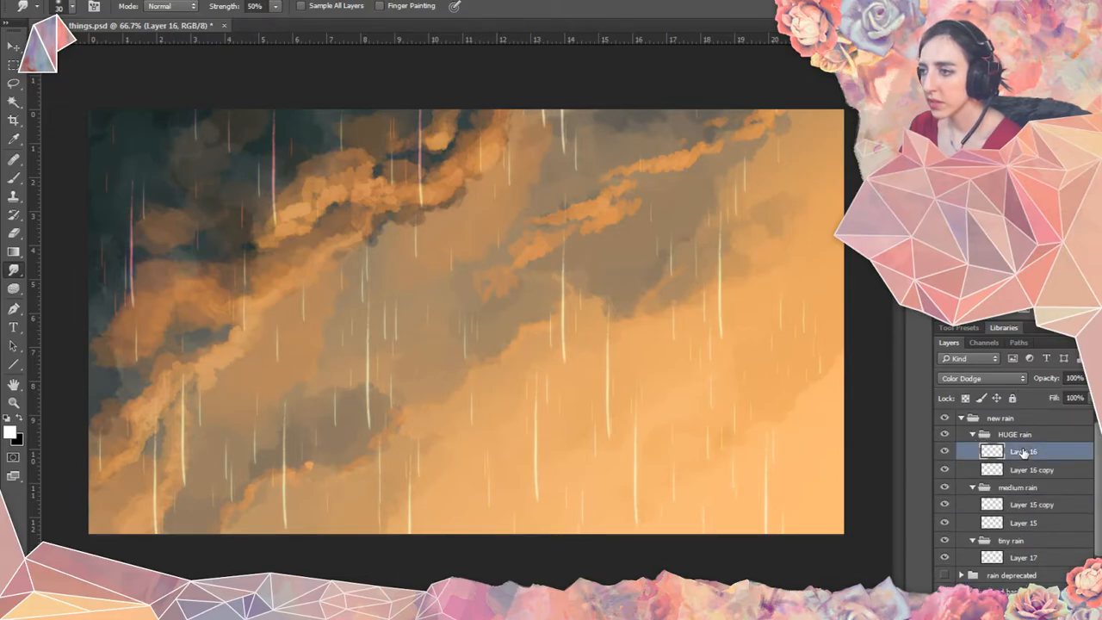
pyautogui.click(1039, 470)
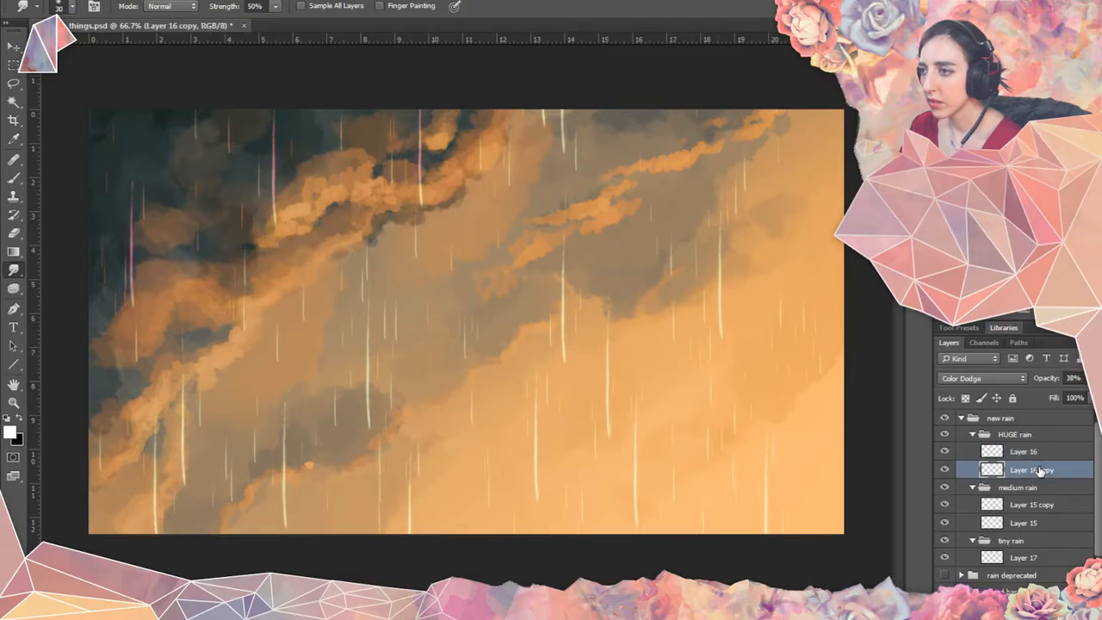
pyautogui.click(1035, 454)
pyautogui.click(1029, 504)
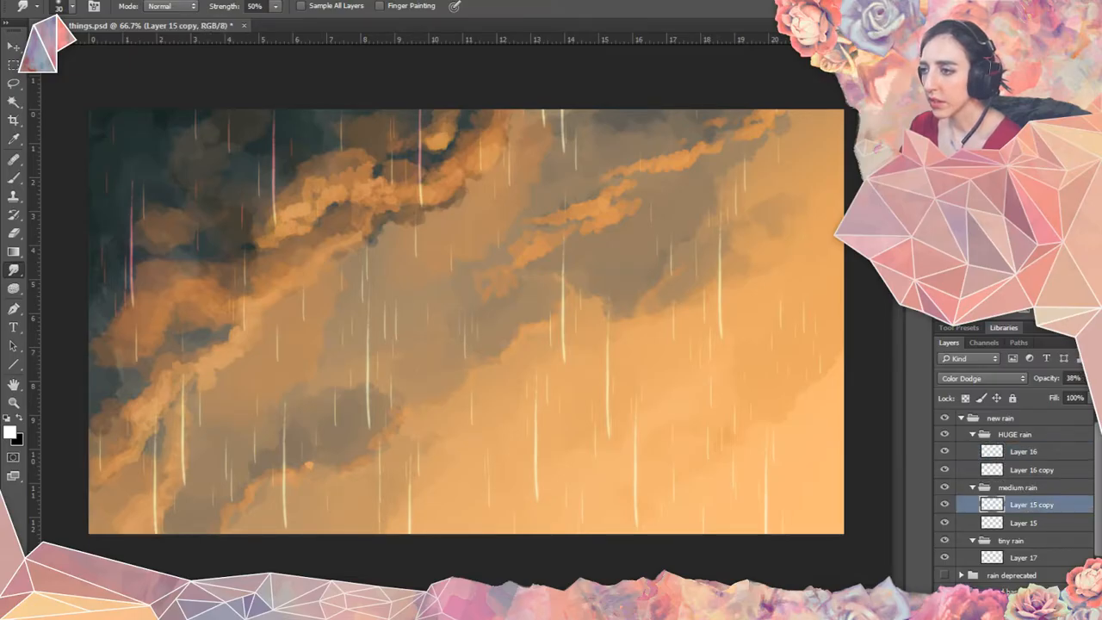
pyautogui.moveTo(1037, 513); pyautogui.dragTo(1020, 529)
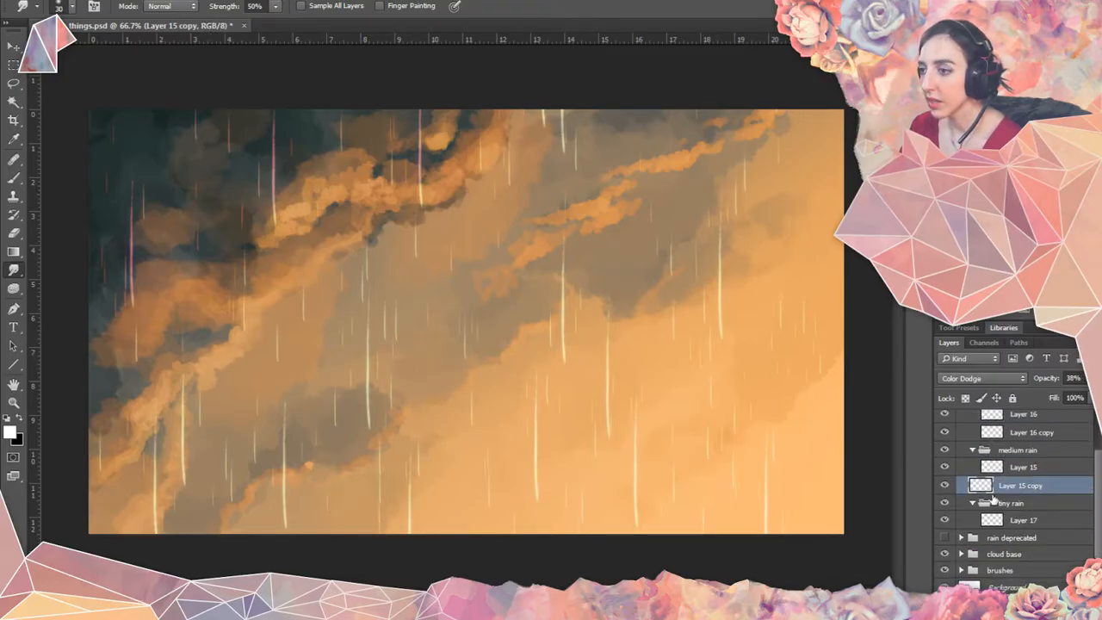
pyautogui.moveTo(977, 487); pyautogui.dragTo(983, 480)
pyautogui.click(973, 454)
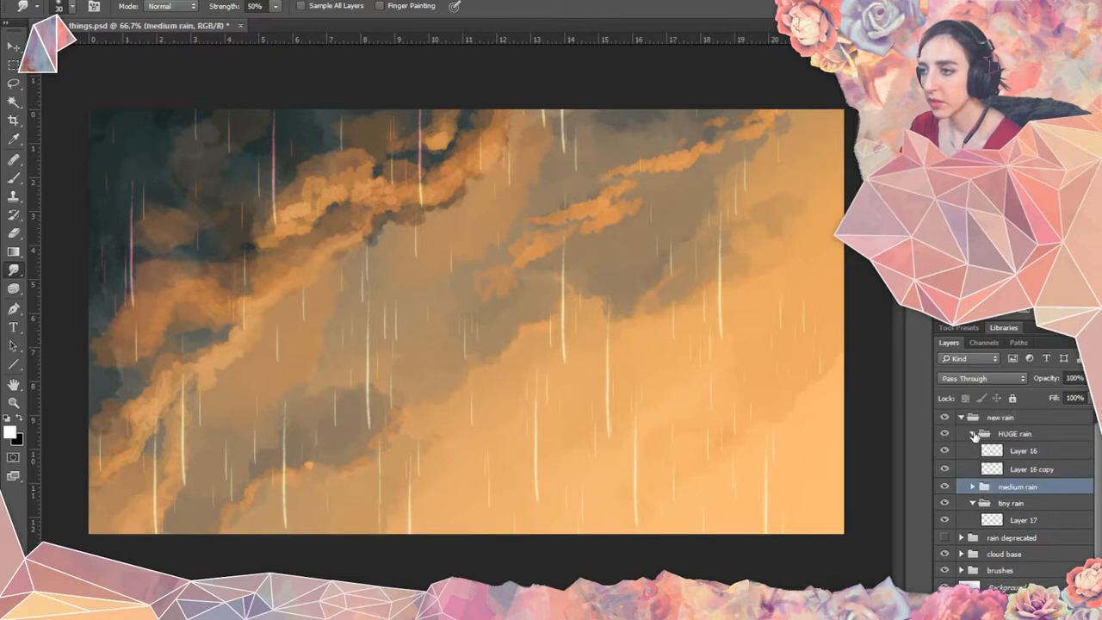
pyautogui.click(973, 434)
# Duplicate Layer 17 in the tiny rain group and colorize the copy blue with hue 216, saturation 100 and lightness -36.
pyautogui.click(1001, 487)
pyautogui.moveTo(1001, 487); pyautogui.dragTo(1061, 585)
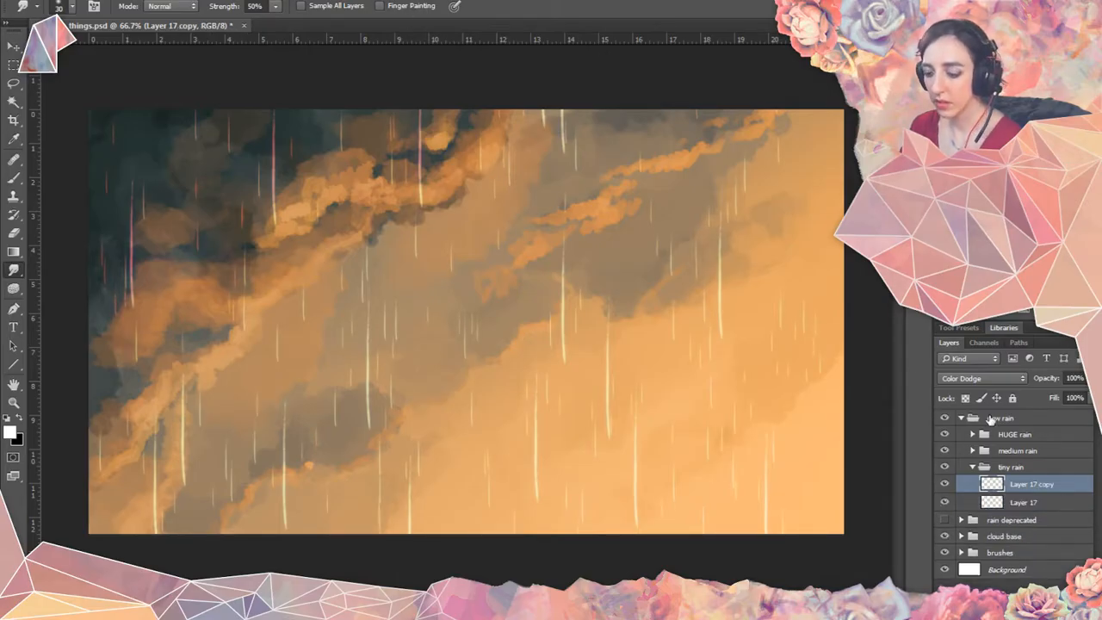
pyautogui.hotkey('ctrl', 'u')
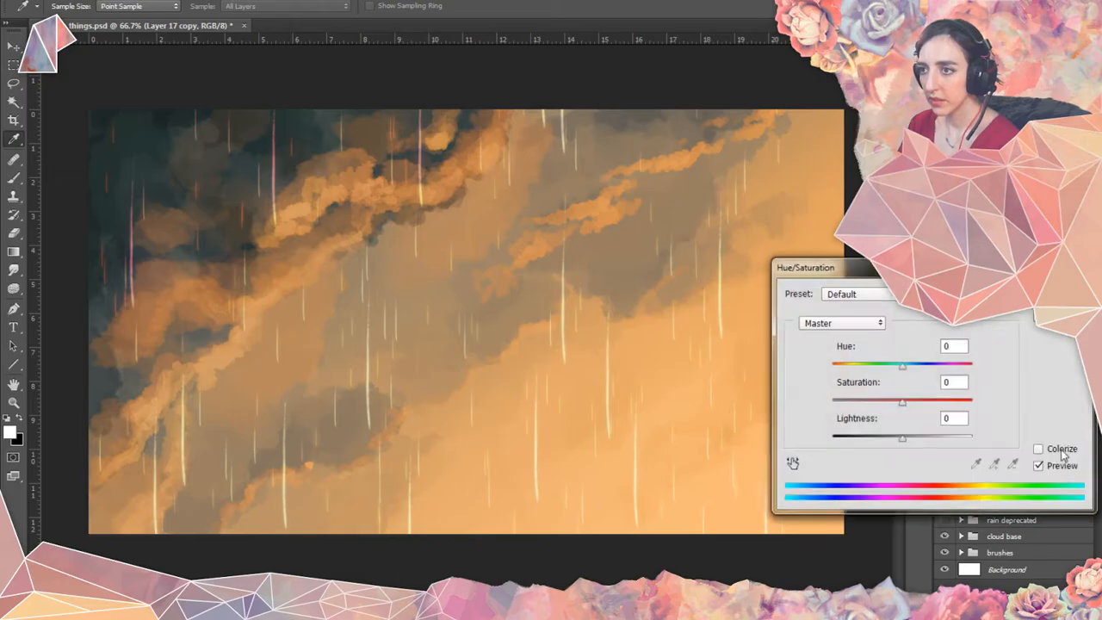
pyautogui.click(1039, 449)
pyautogui.moveTo(921, 403); pyautogui.dragTo(1041, 415)
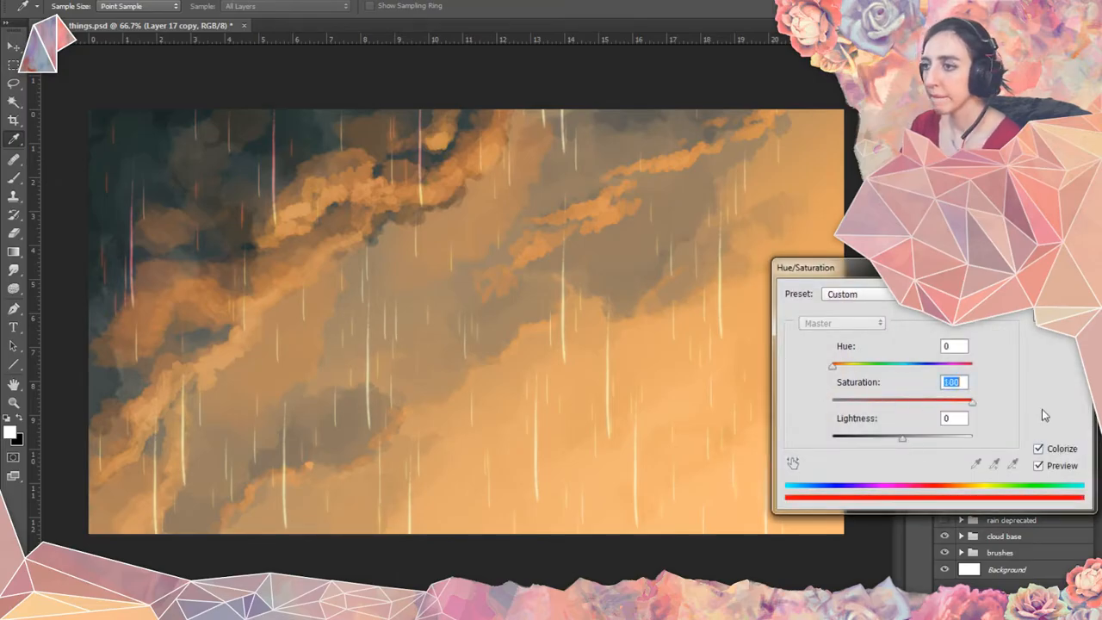
pyautogui.click(916, 366)
pyautogui.moveTo(902, 438); pyautogui.dragTo(877, 445)
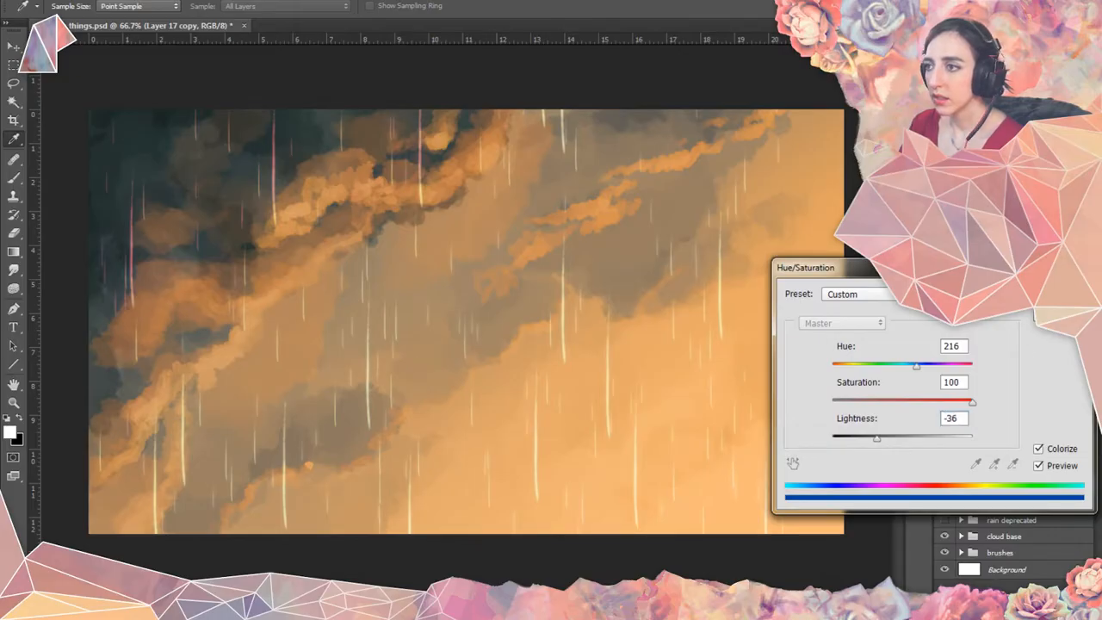
pyautogui.press('Return')
# Lower Layer 17 copy's opacity to 38%, and collapse the tiny rain and new rain groups.
pyautogui.click(1086, 398)
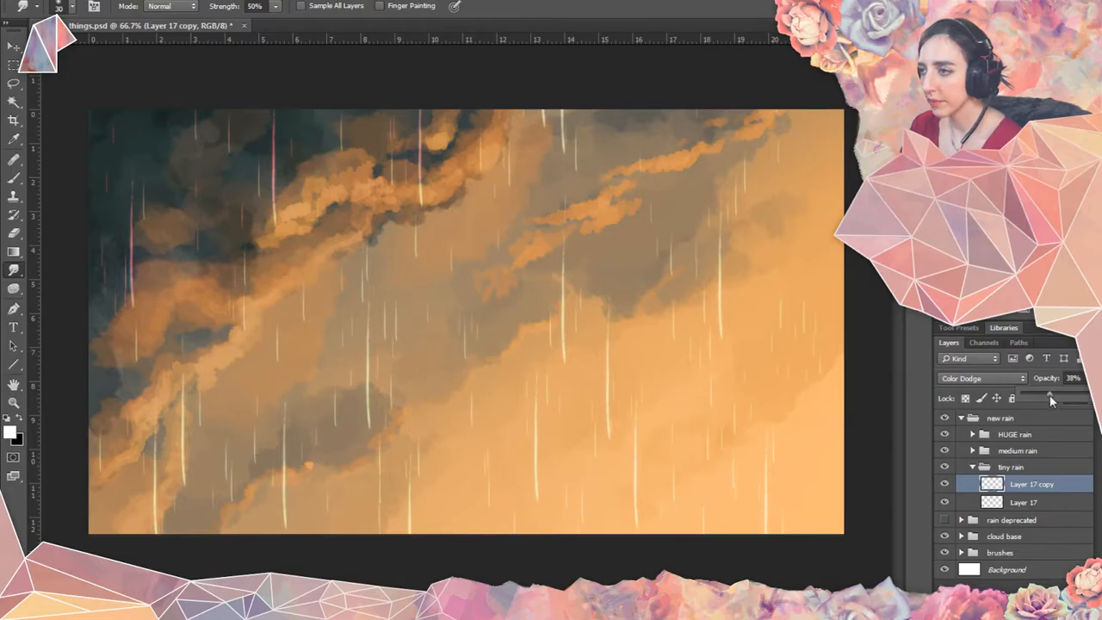
pyautogui.click(973, 466)
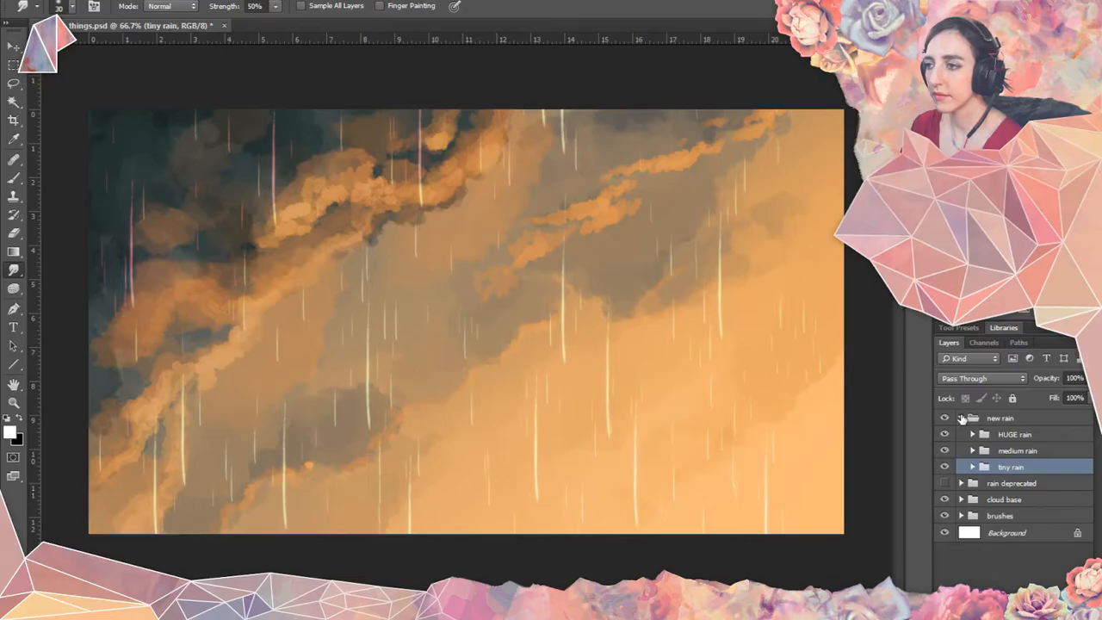
pyautogui.click(961, 419)
# Free-transform the new rain group with a rotation of -46.26° and a scale of 110.02%, positioned so the slanted rain covers the canvas.
pyautogui.hotkey('ctrl', '-')
pyautogui.hotkey('ctrl', '-')
pyautogui.hotkey('ctrl', '-')
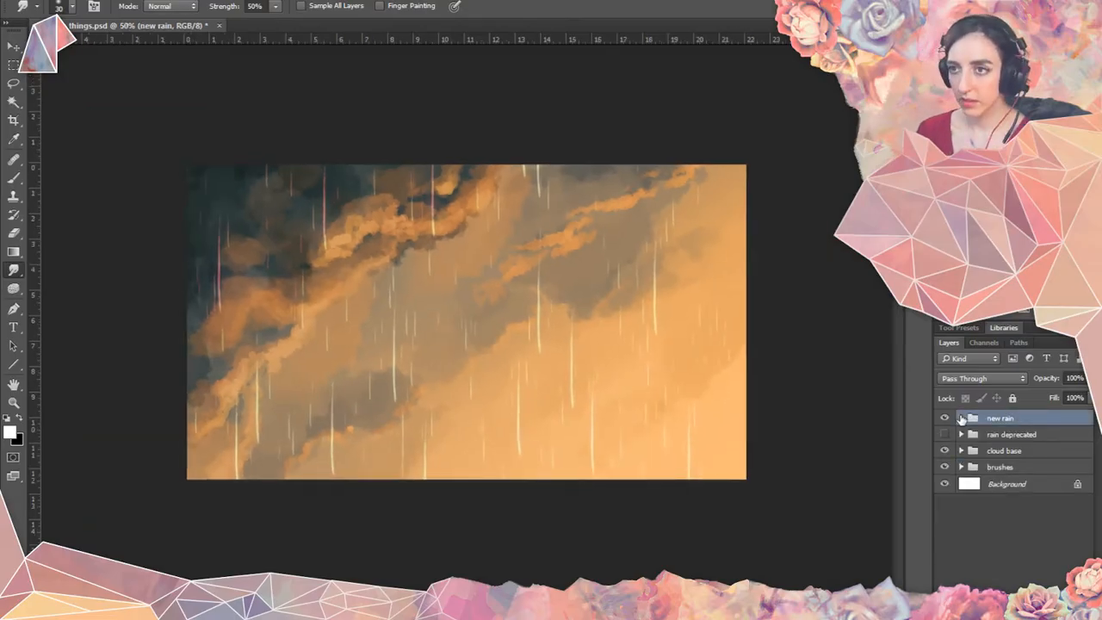
pyautogui.hotkey('ctrl', 't')
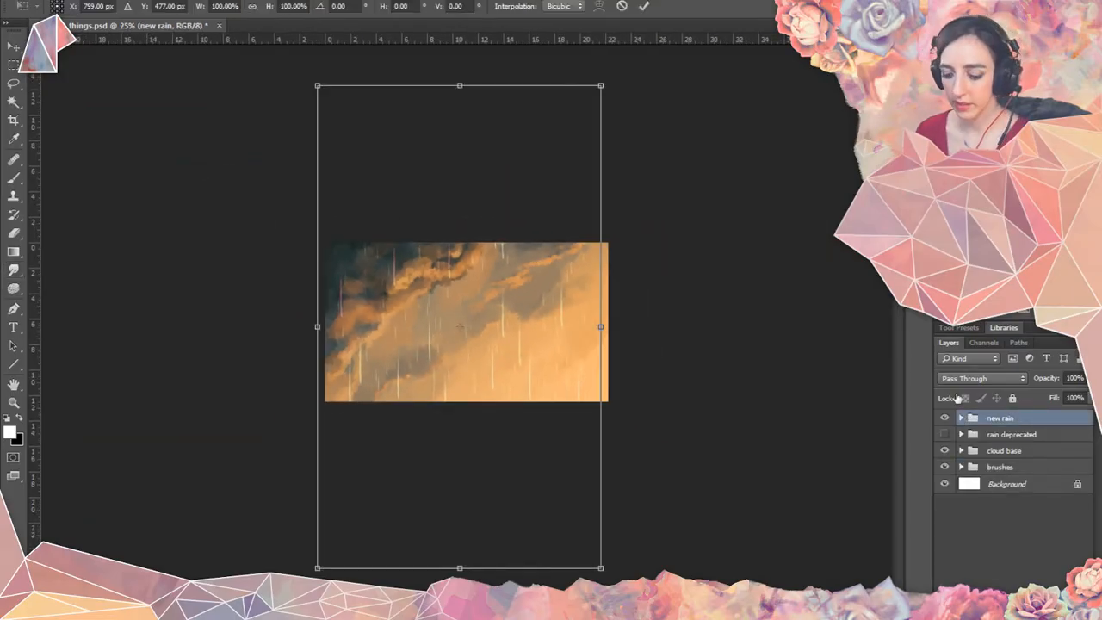
pyautogui.moveTo(697, 459); pyautogui.dragTo(774, 249)
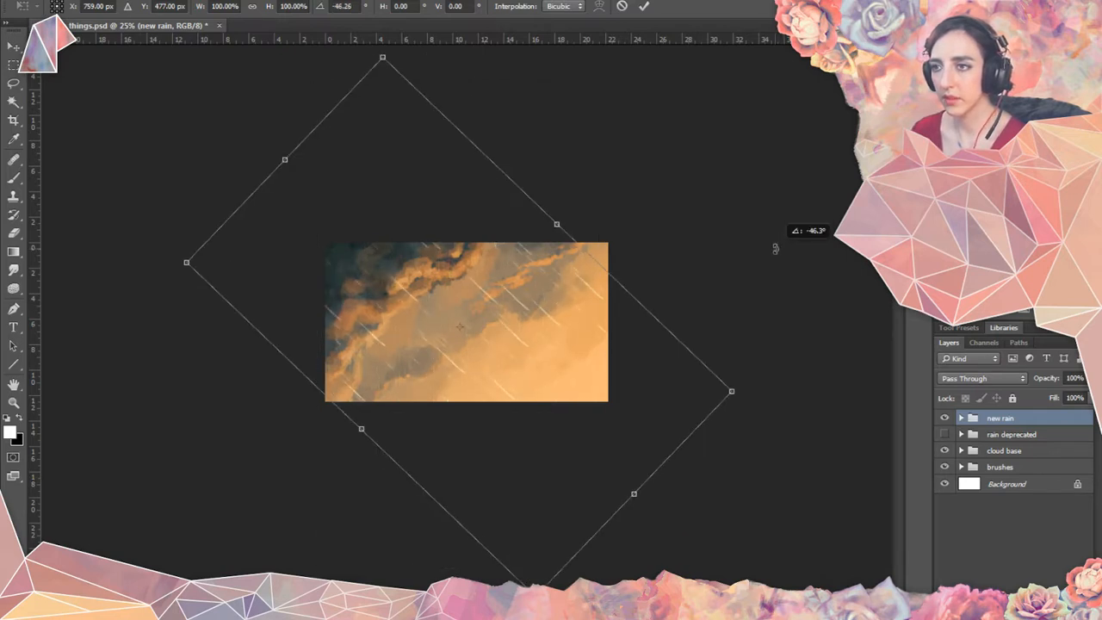
pyautogui.moveTo(459, 287); pyautogui.dragTo(427, 246)
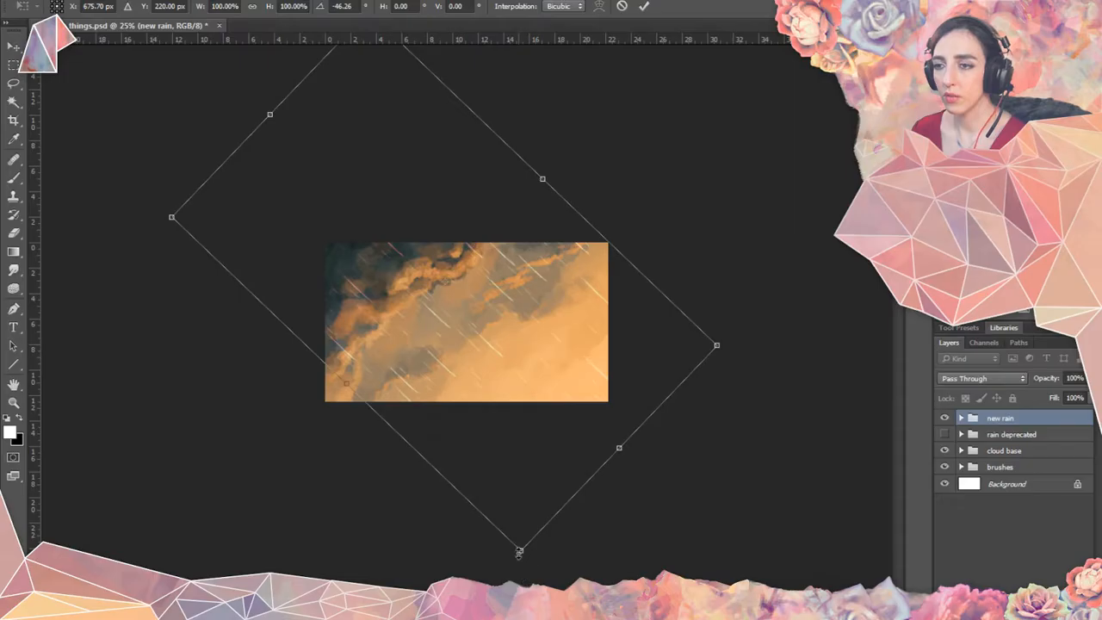
pyautogui.moveTo(519, 550); pyautogui.dragTo(537, 604)
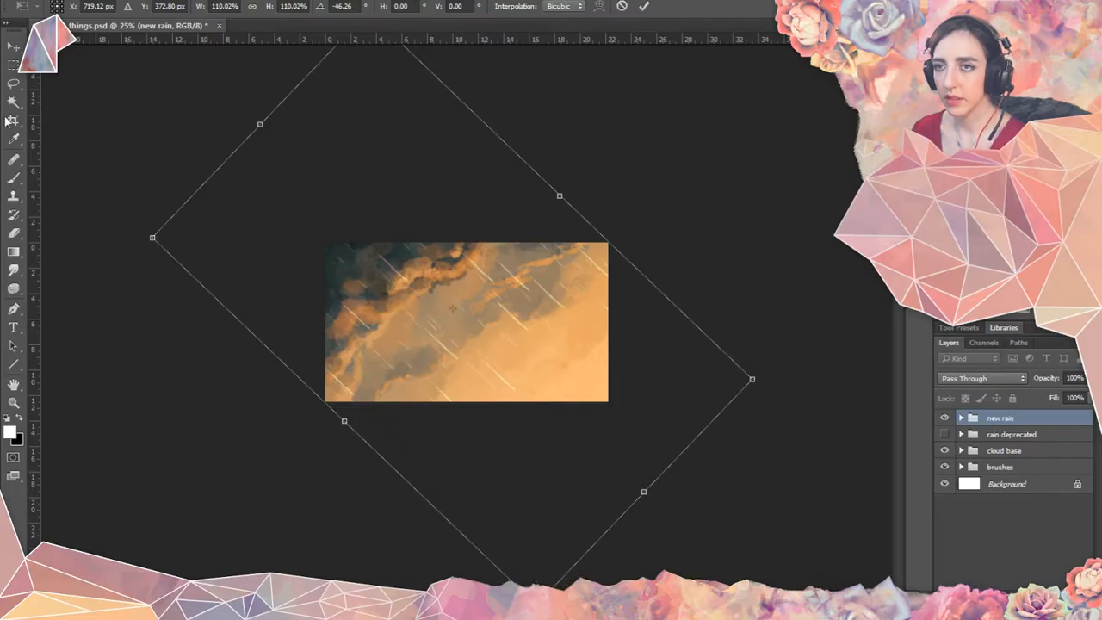
pyautogui.click(12, 48)
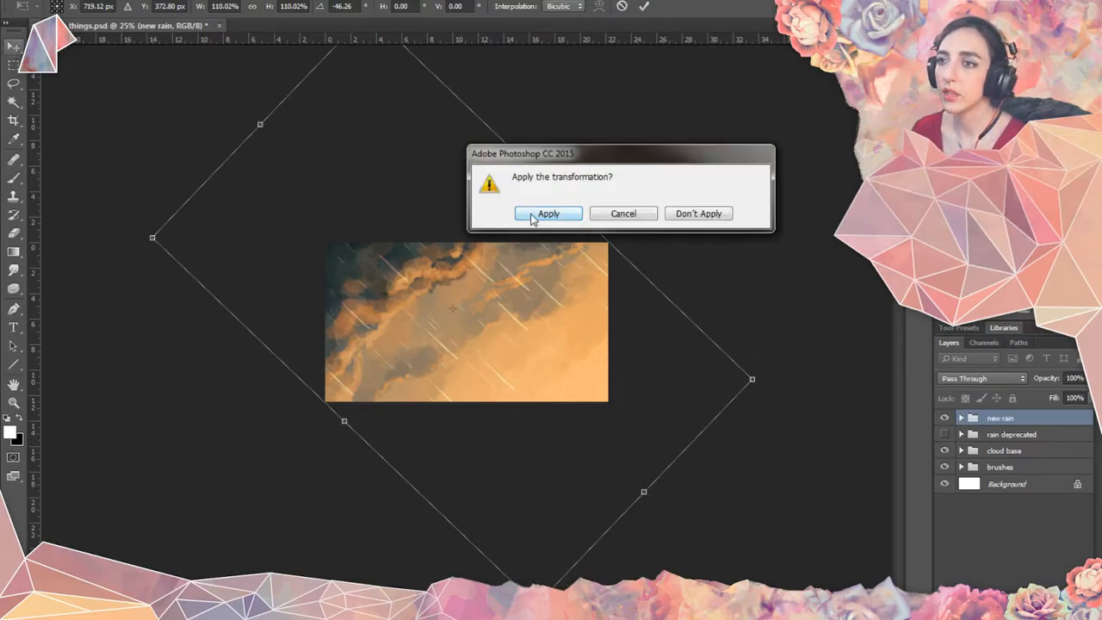
pyautogui.click(530, 213)
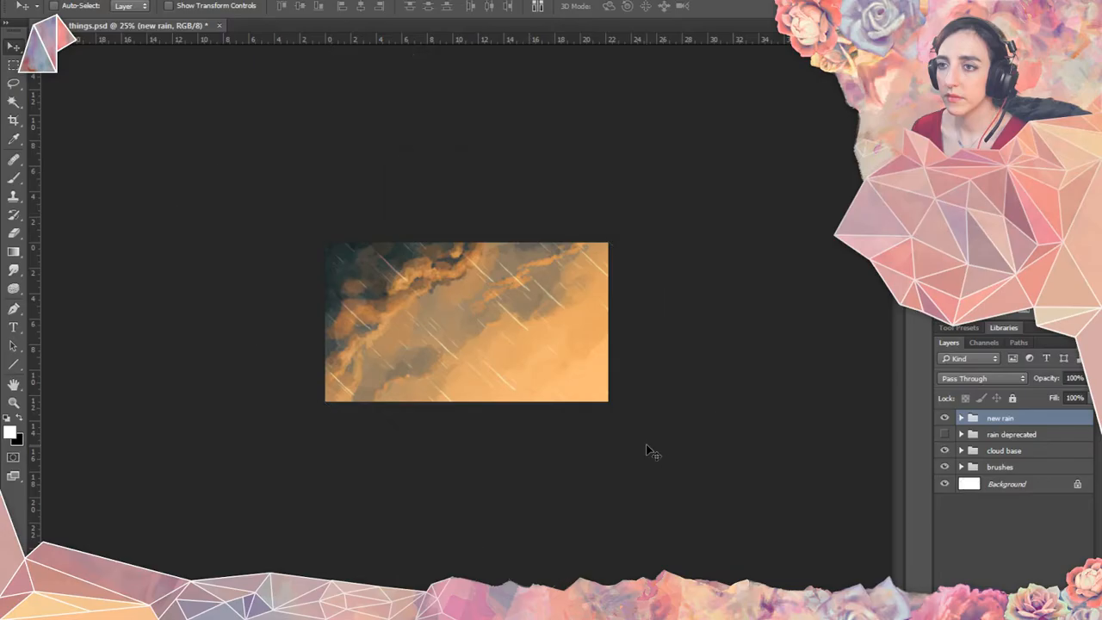
# Reposition the new rain group over the cloud painting and save the document.
pyautogui.moveTo(626, 428); pyautogui.dragTo(602, 396)
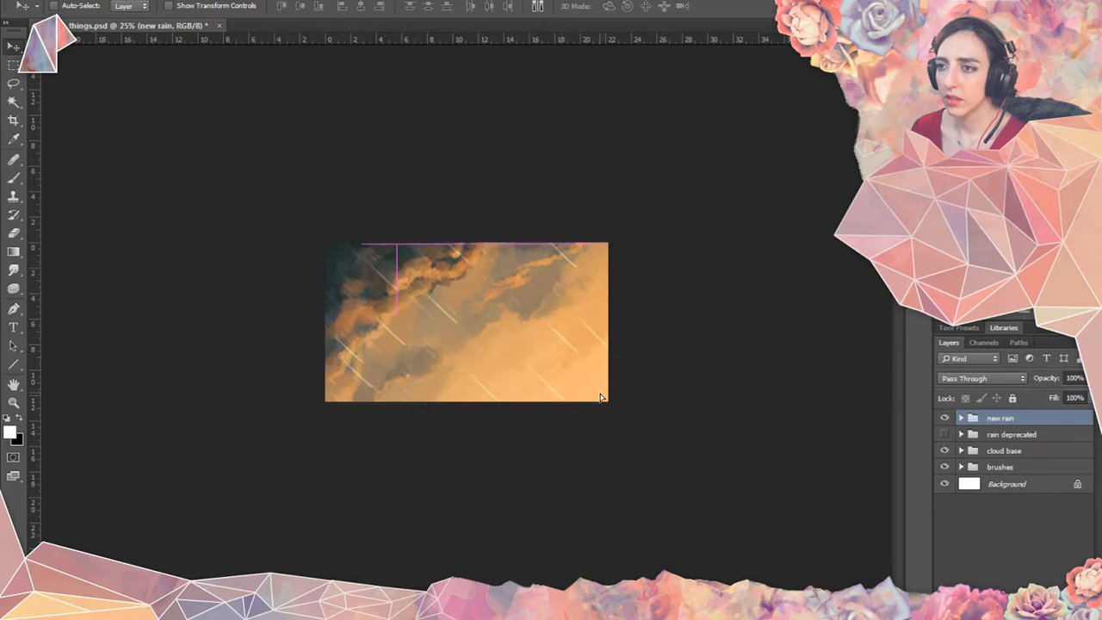
pyautogui.hotkey('ctrl', 's')
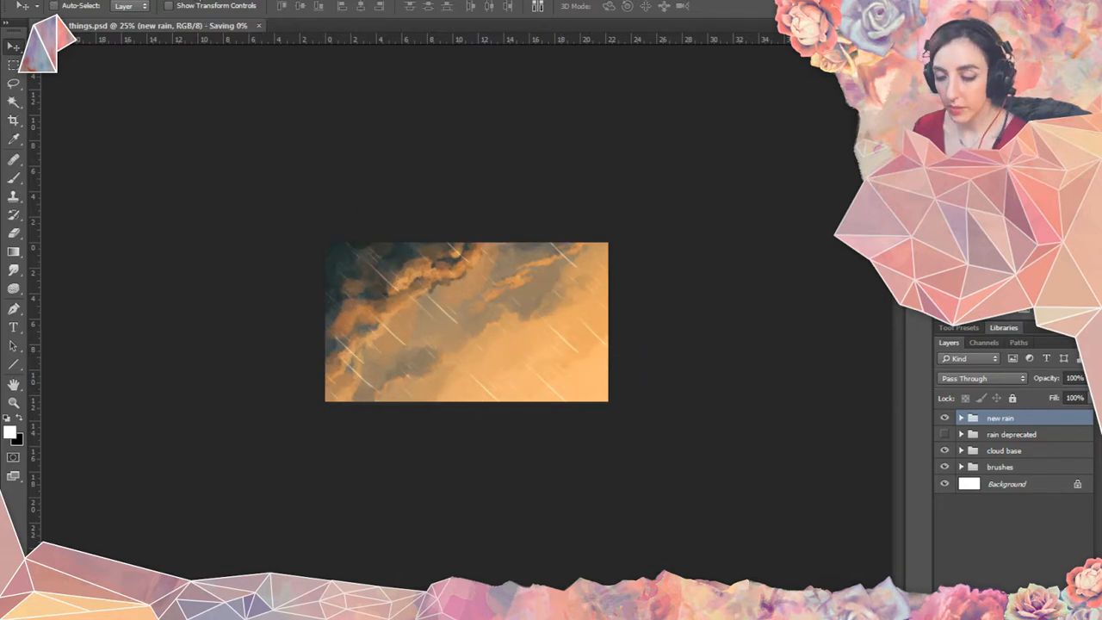
# Show the animation timeline and create a frame animation in it instead of a video timeline.
pyautogui.click(189, 0)
pyautogui.moveTo(275, 0)
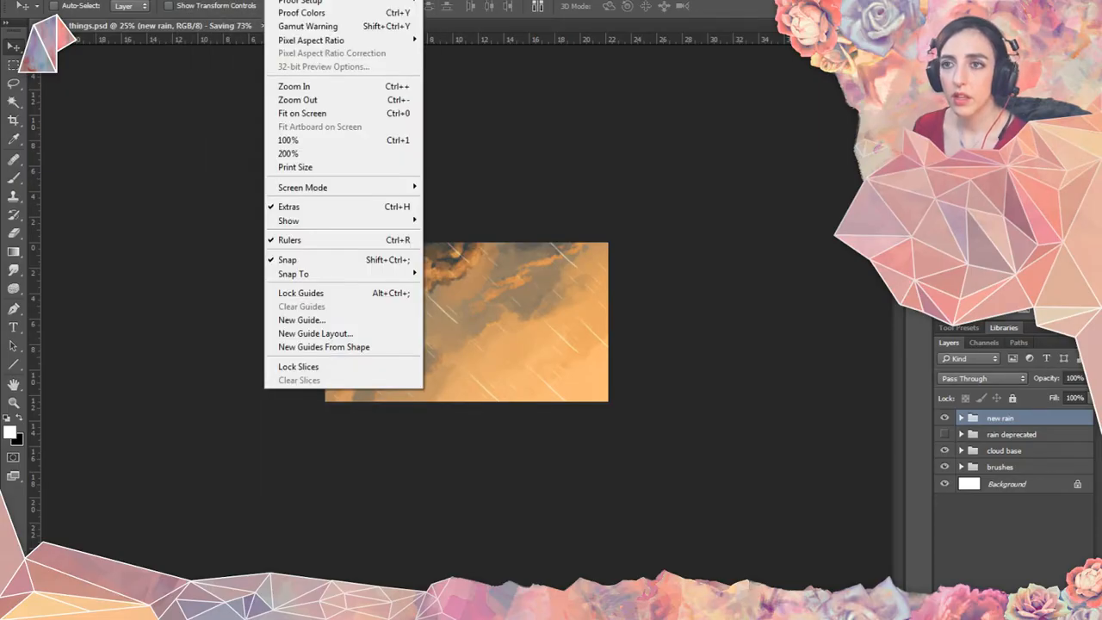
pyautogui.click(314, 0)
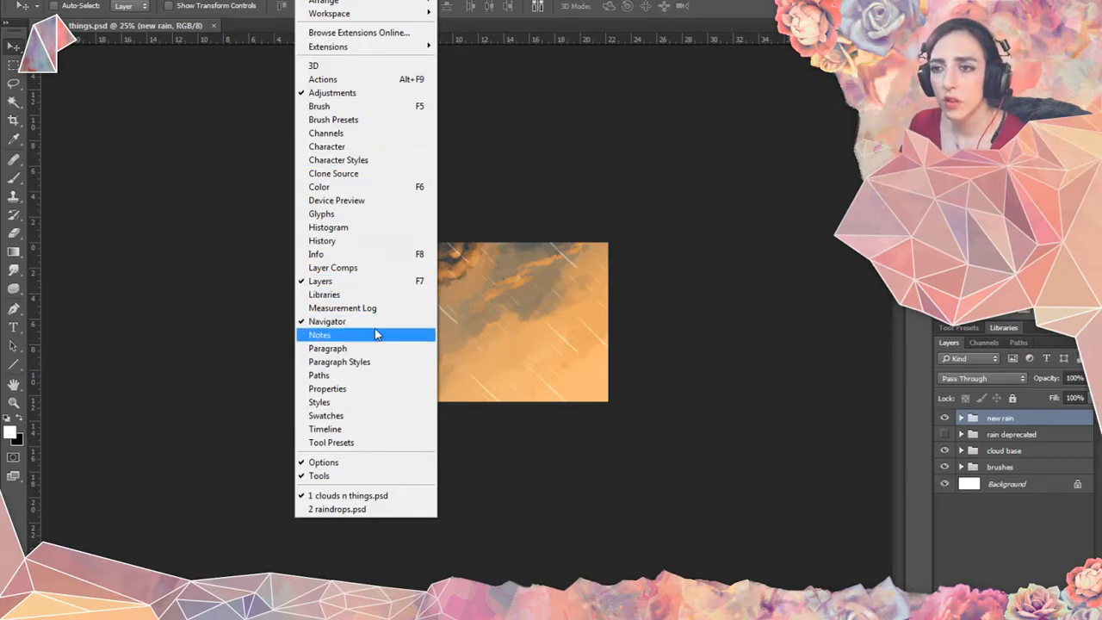
pyautogui.click(366, 427)
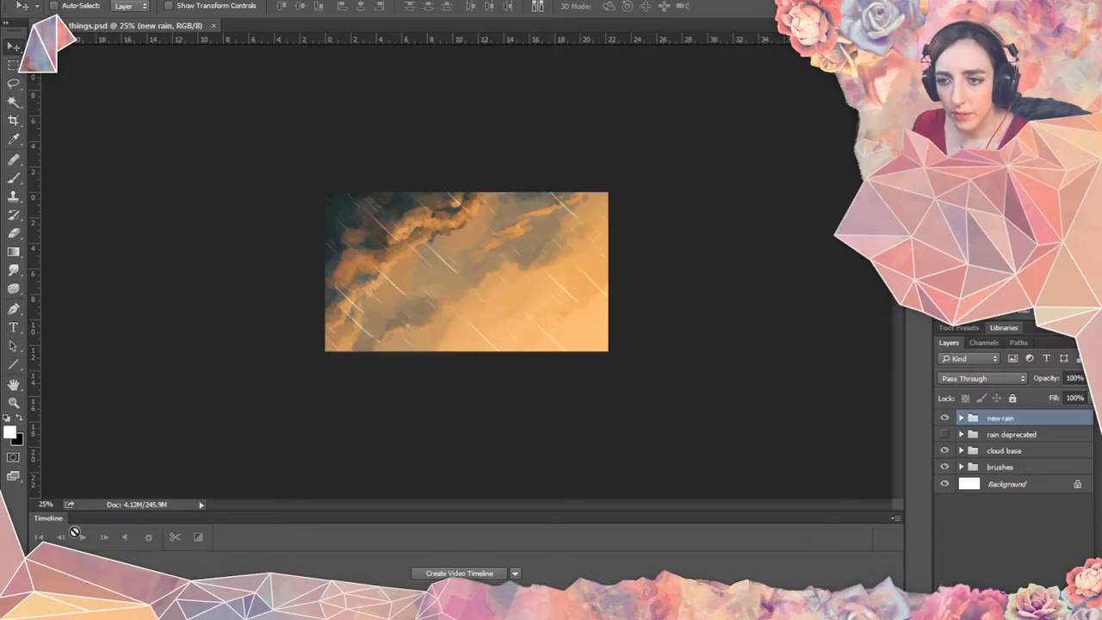
pyautogui.click(515, 573)
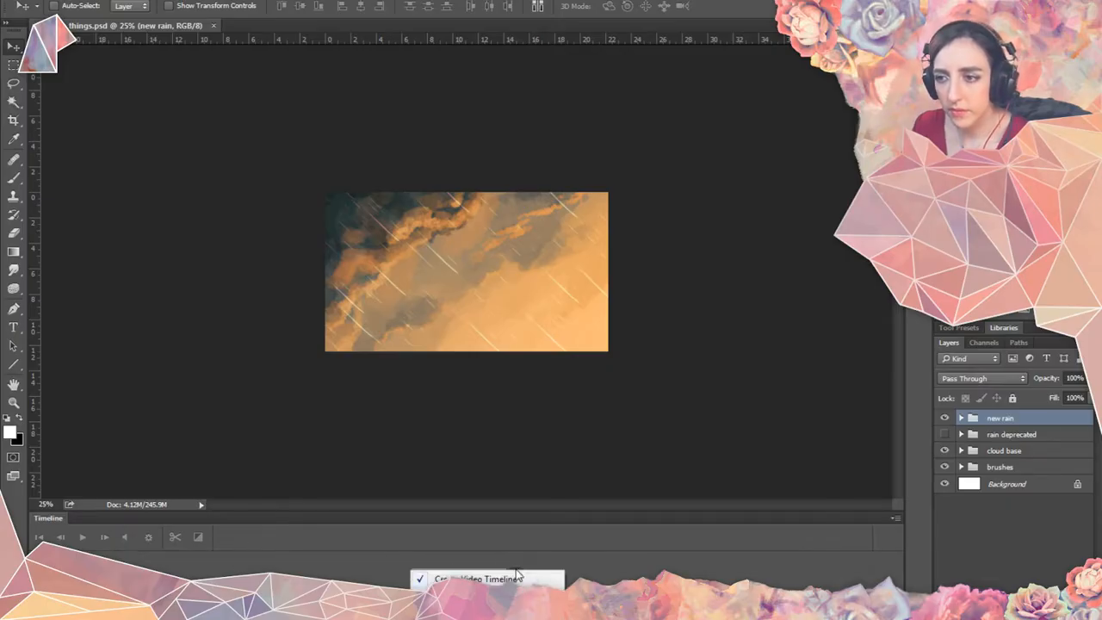
pyautogui.click(475, 578)
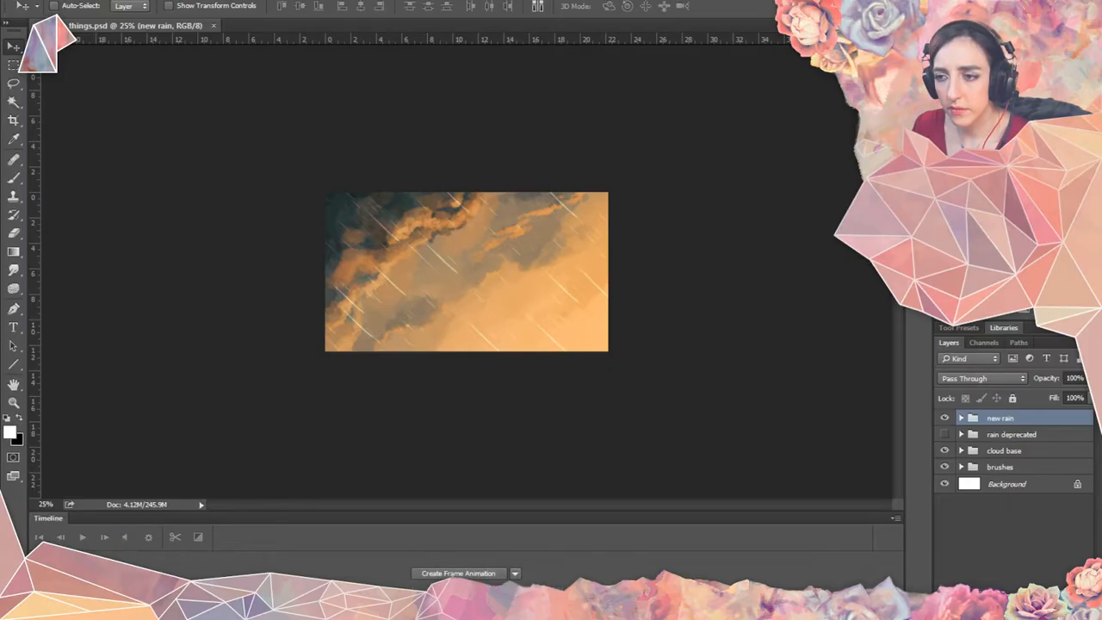
pyautogui.click(472, 570)
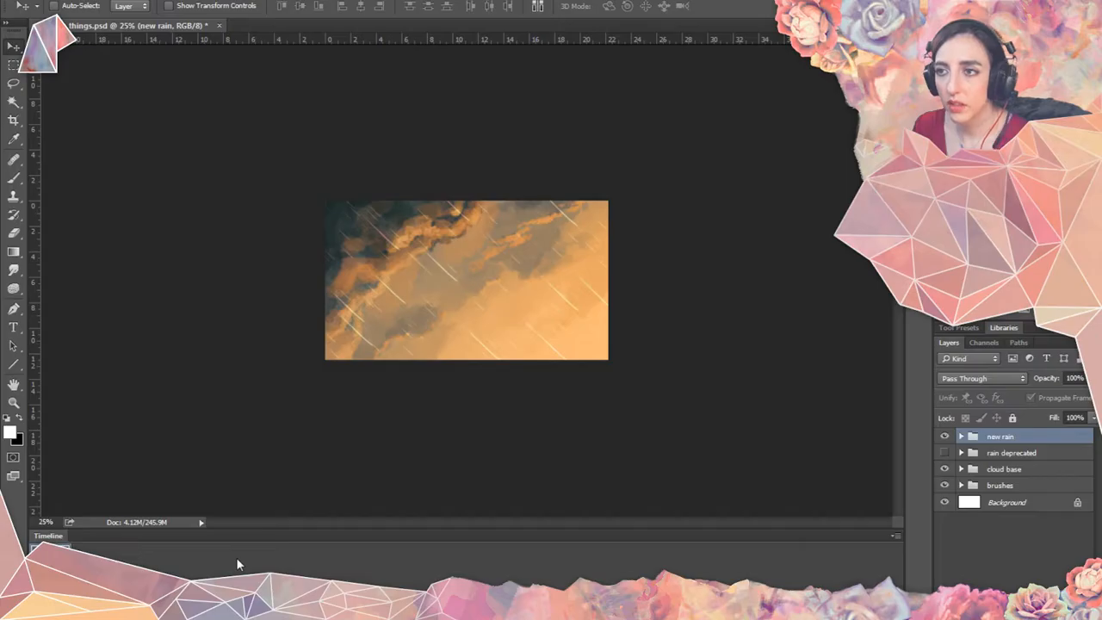
# Isolate the cloud base group and paste a flattened copy of the whole canvas as a new layer above all groups.
pyautogui.click(961, 469)
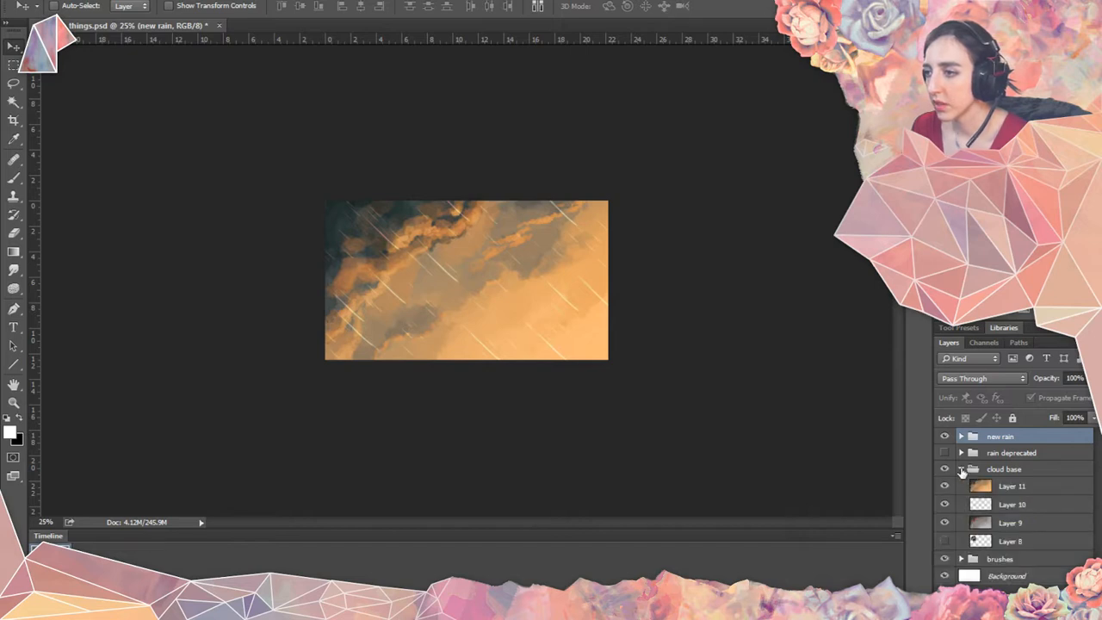
pyautogui.click(962, 469)
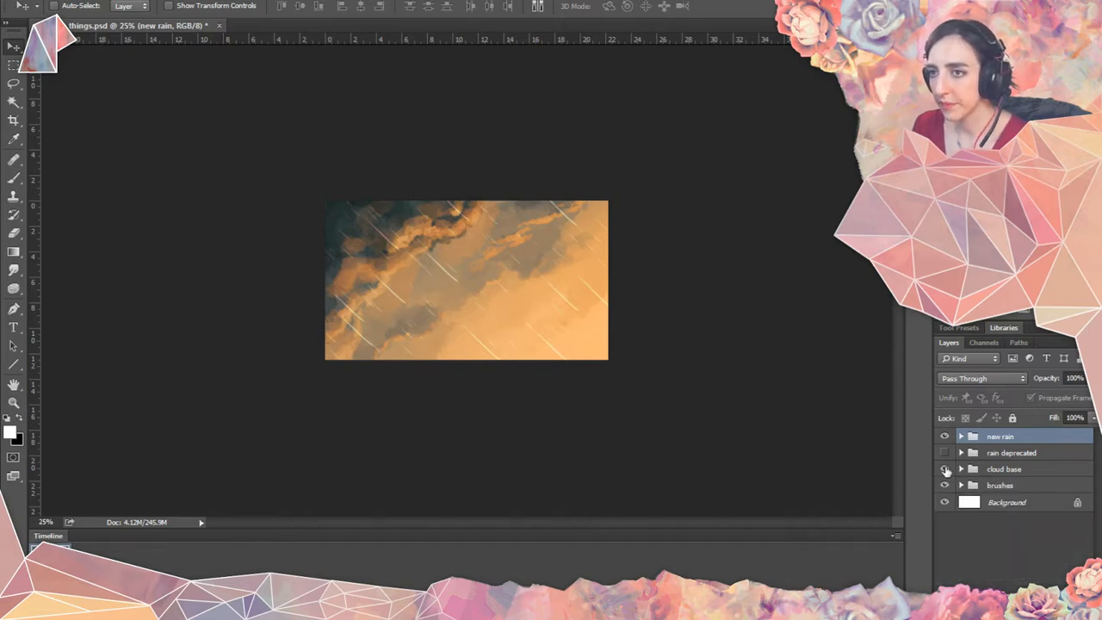
pyautogui.keyDown('alt'); pyautogui.click(945, 469); pyautogui.keyUp('alt')
pyautogui.hotkey('ctrl', 'a')
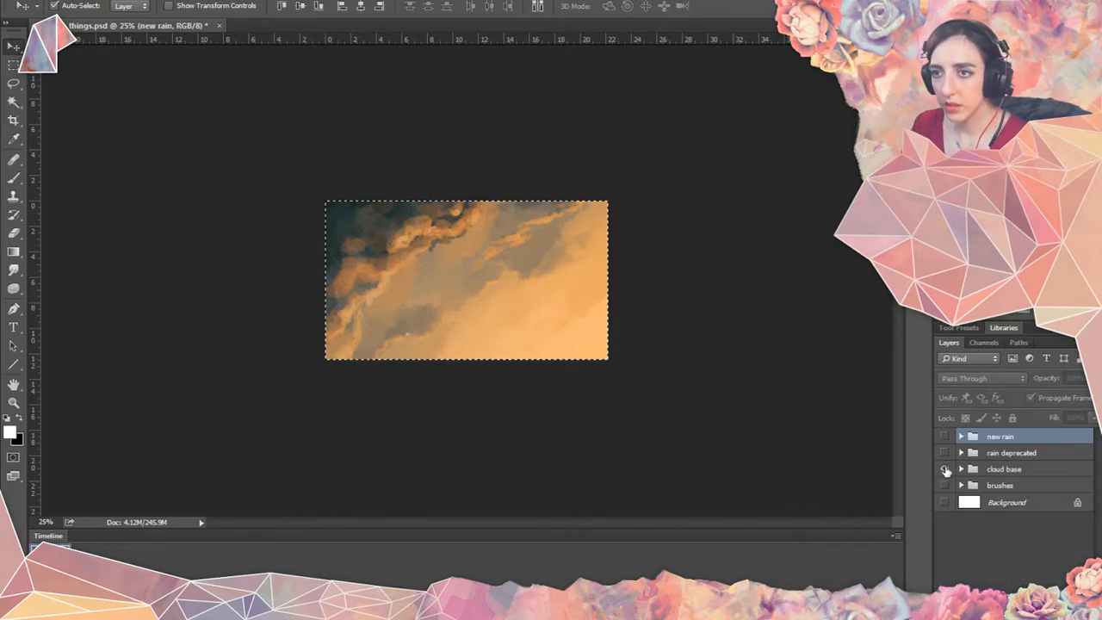
pyautogui.hotkey('ctrl', 'v')
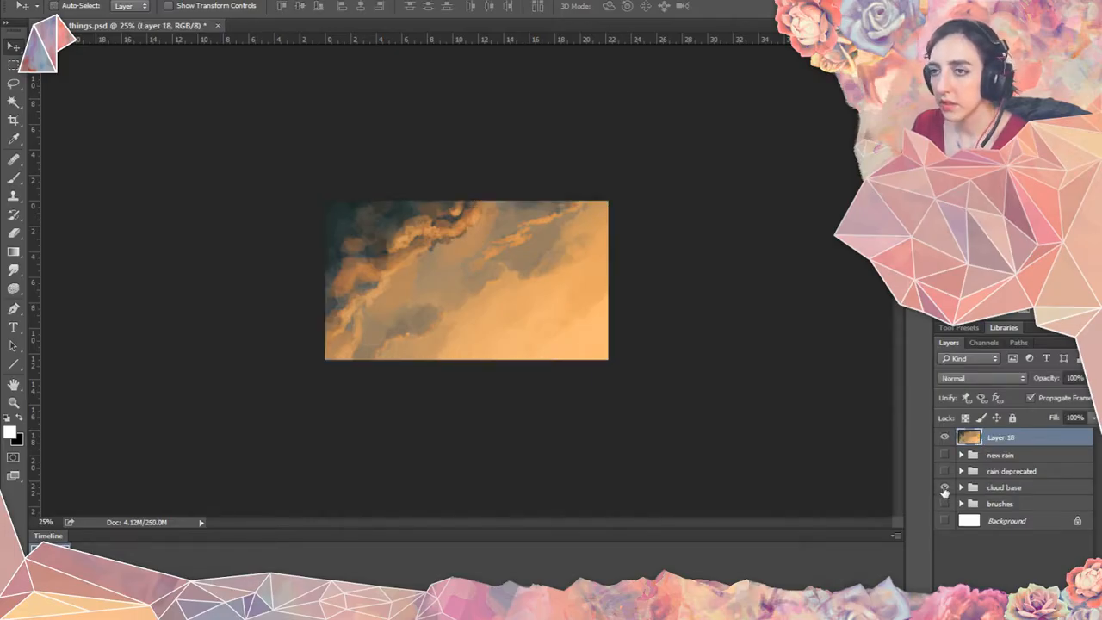
pyautogui.click(944, 488)
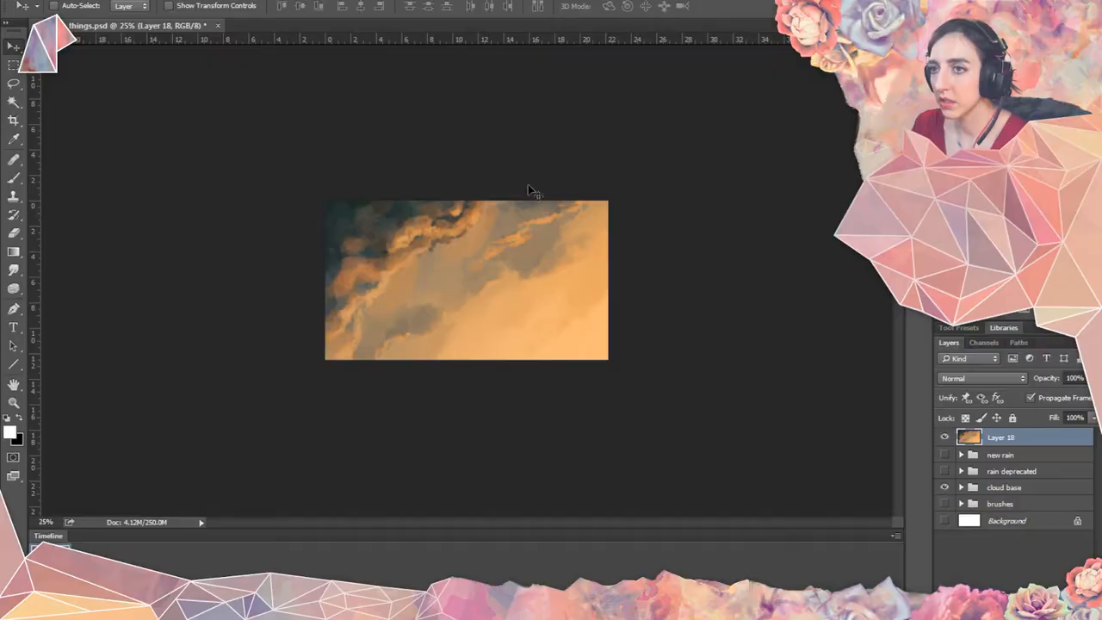
# Lasso the dark cloud bank in the canvas's upper-left corner on the flattened cloud layer, following its lower edge.
pyautogui.hotkey('ctrl', '+')
pyautogui.hotkey('ctrl', '+')
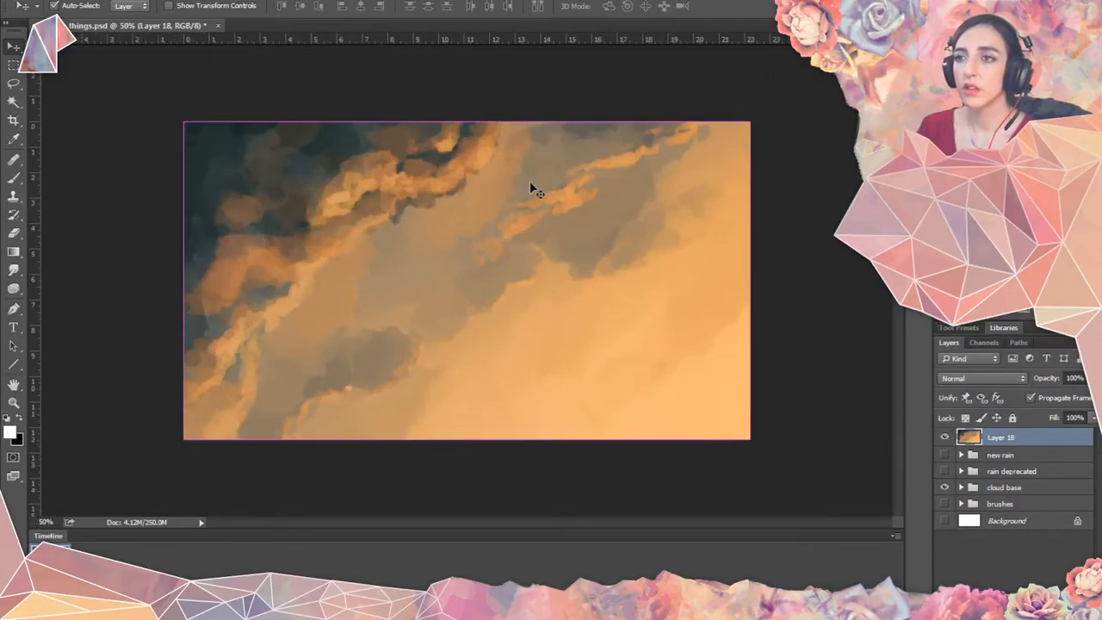
pyautogui.hotkey('ctrl', '+')
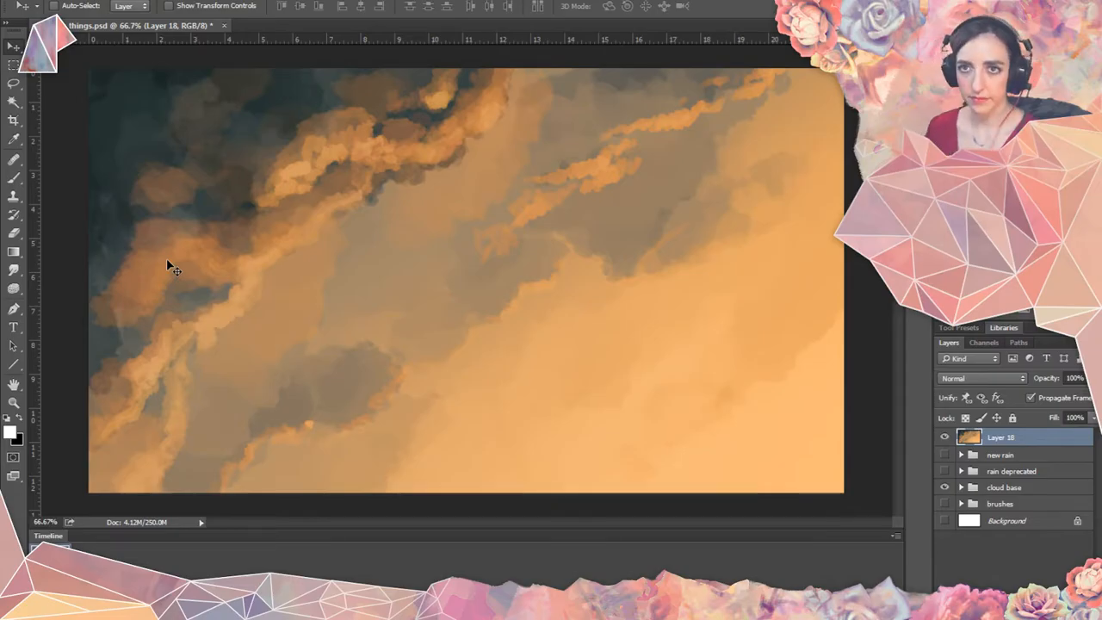
pyautogui.click(14, 83)
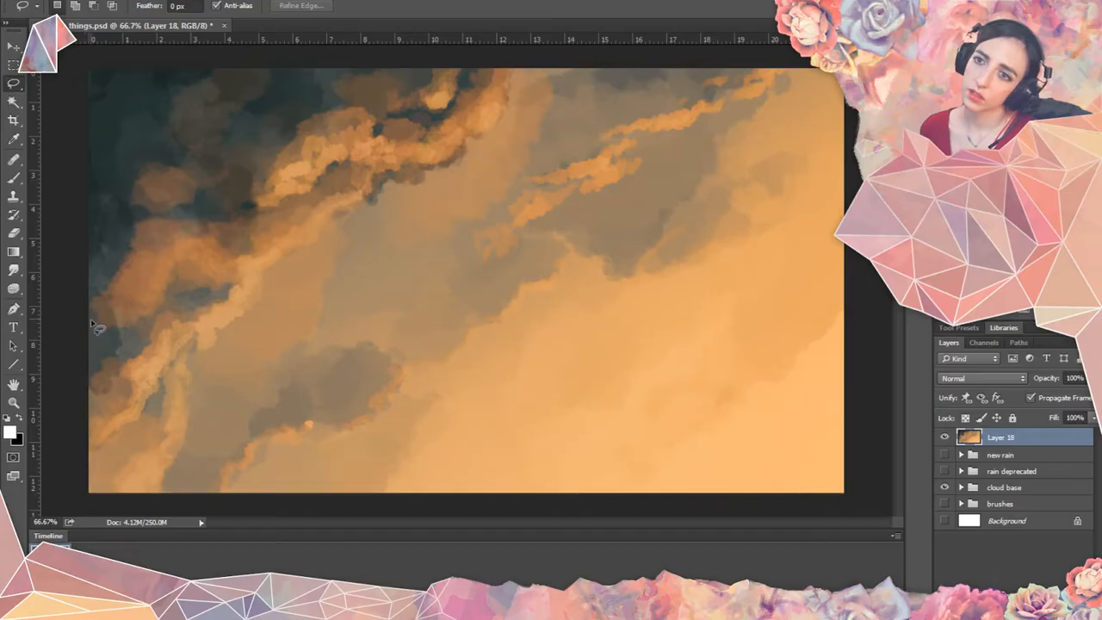
pyautogui.moveTo(91, 323)
pyautogui.mouseDown()
pyautogui.moveTo(151, 313)
pyautogui.moveTo(201, 258)
pyautogui.moveTo(237, 267)
pyautogui.mouseUp()
pyautogui.moveTo(312, 234); pyautogui.dragTo(378, 190)
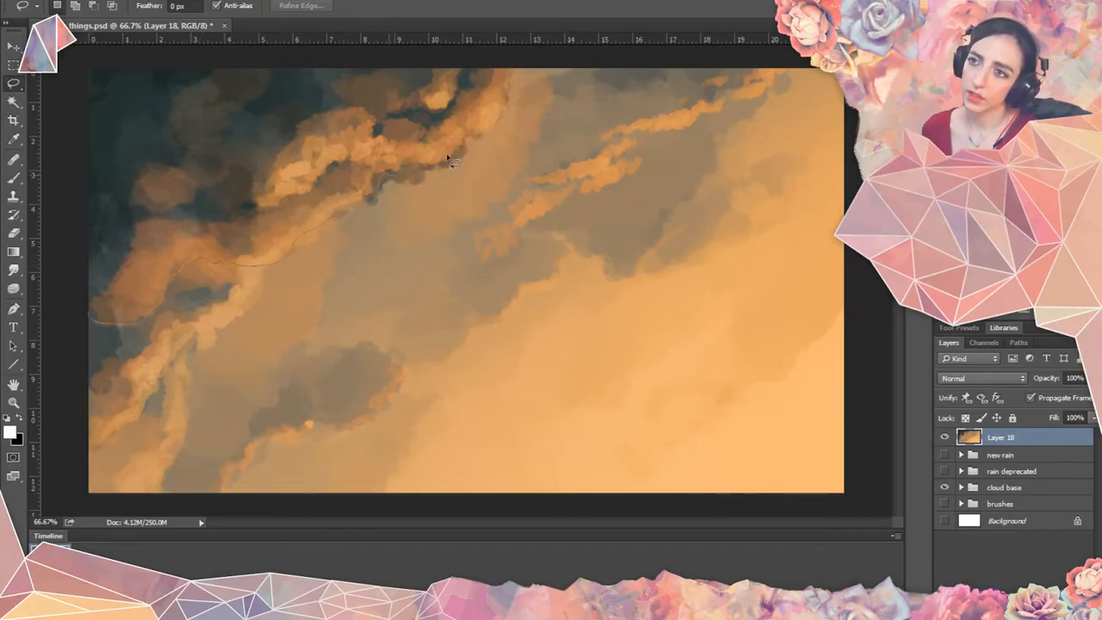
pyautogui.moveTo(496, 136)
pyautogui.mouseDown()
pyautogui.moveTo(519, 67)
pyautogui.moveTo(417, 75)
pyautogui.moveTo(136, 62)
pyautogui.moveTo(57, 109)
pyautogui.moveTo(81, 294)
pyautogui.moveTo(124, 311)
pyautogui.moveTo(371, 171)
pyautogui.moveTo(437, 121)
pyautogui.moveTo(430, 43)
pyautogui.mouseUp()
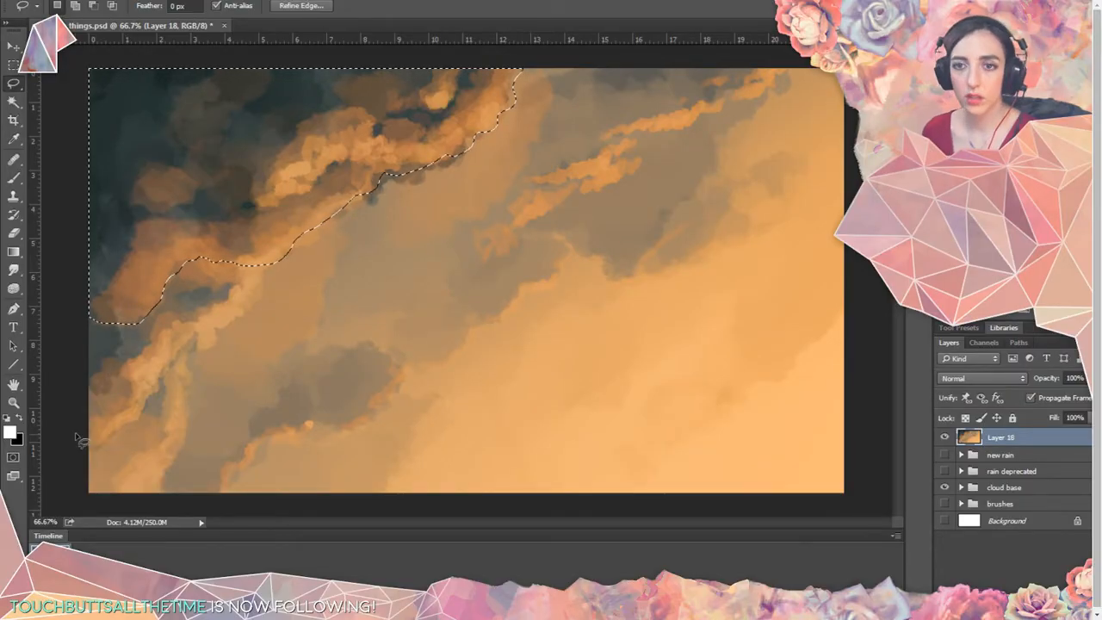
# Convert the cloud selection to a Quick Mask and set up a textured brush at 80 px for refining it.
pyautogui.click(13, 463)
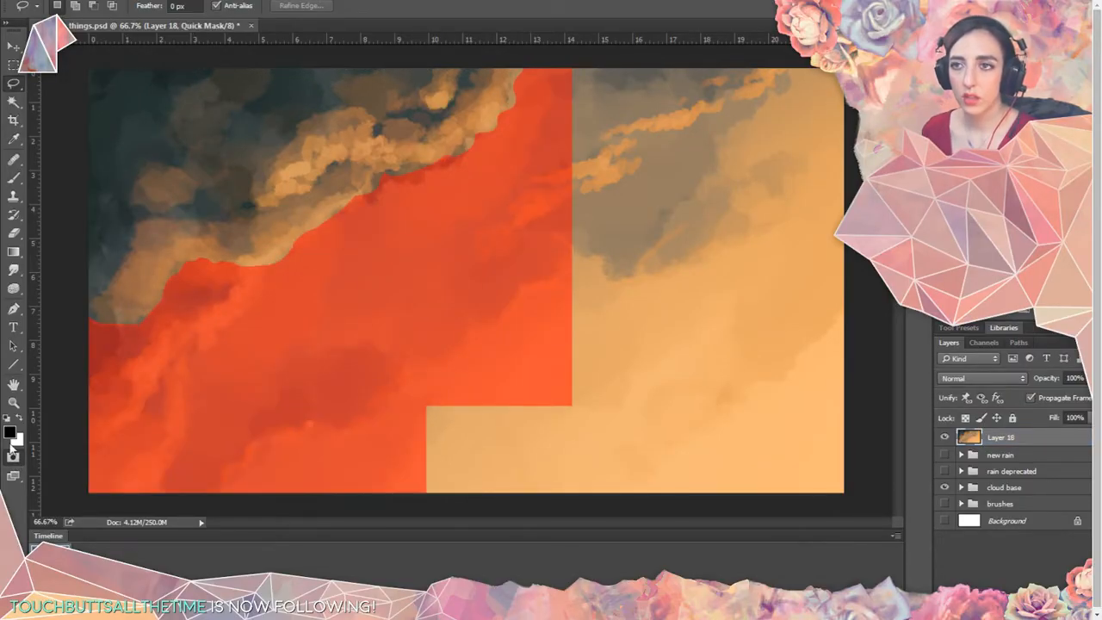
pyautogui.click(13, 177)
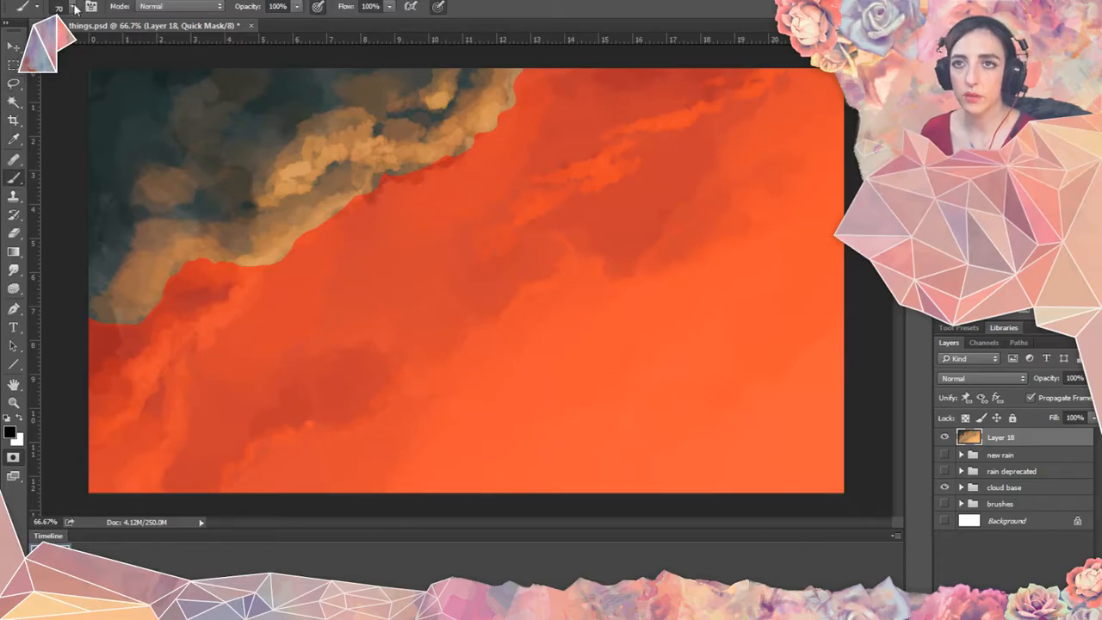
pyautogui.rightClick(68, 105)
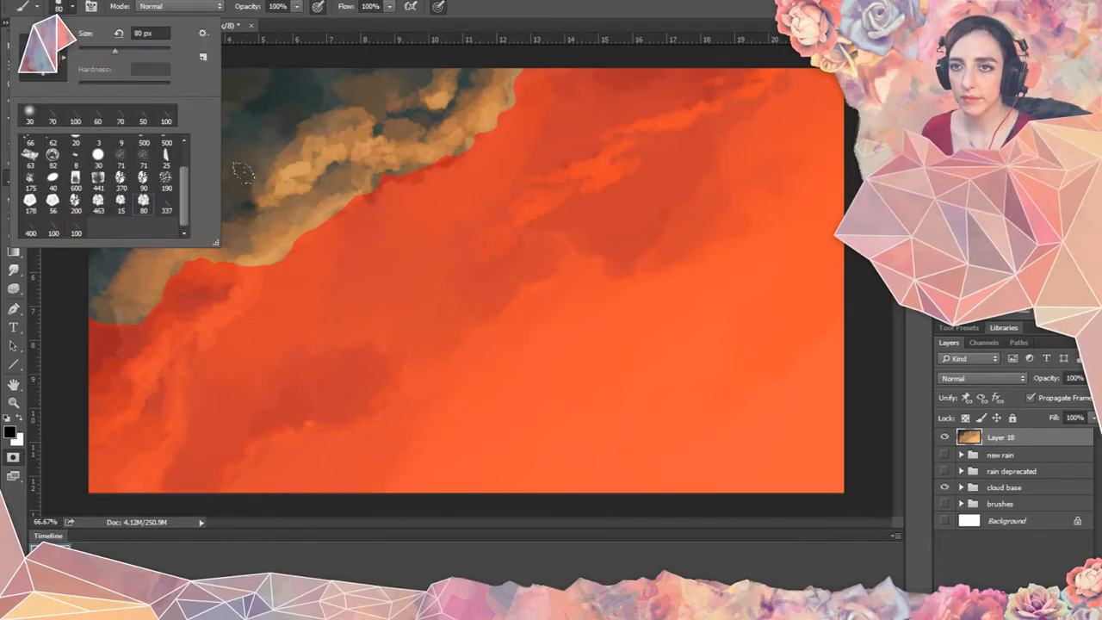
pyautogui.press('Return')
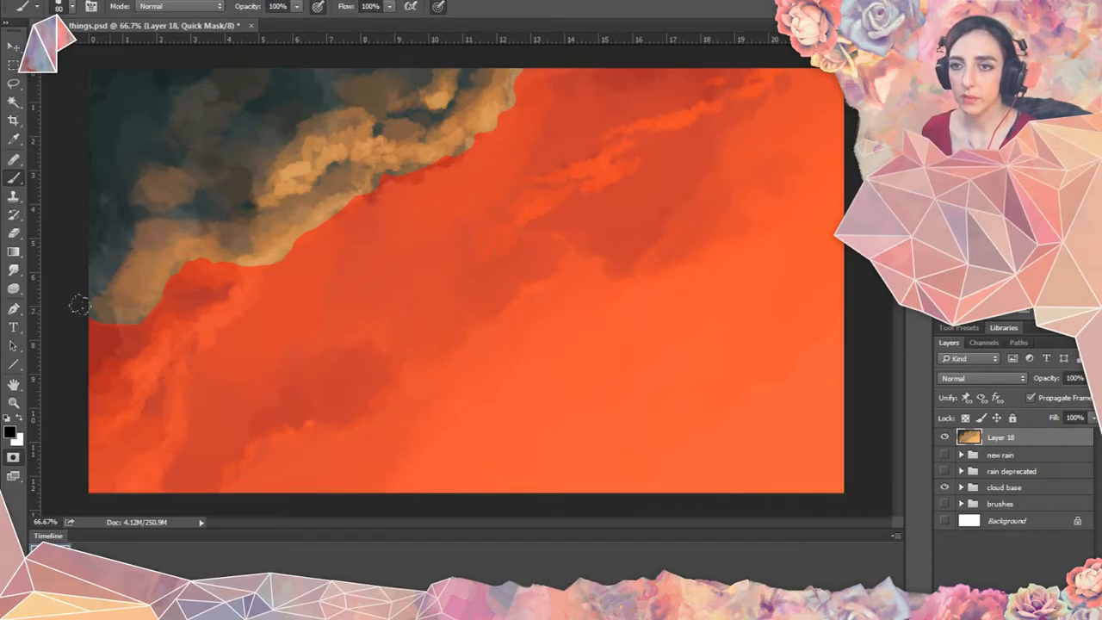
pyautogui.moveTo(96, 303)
pyautogui.mouseDown()
pyautogui.moveTo(91, 312)
pyautogui.moveTo(126, 313)
pyautogui.mouseUp()
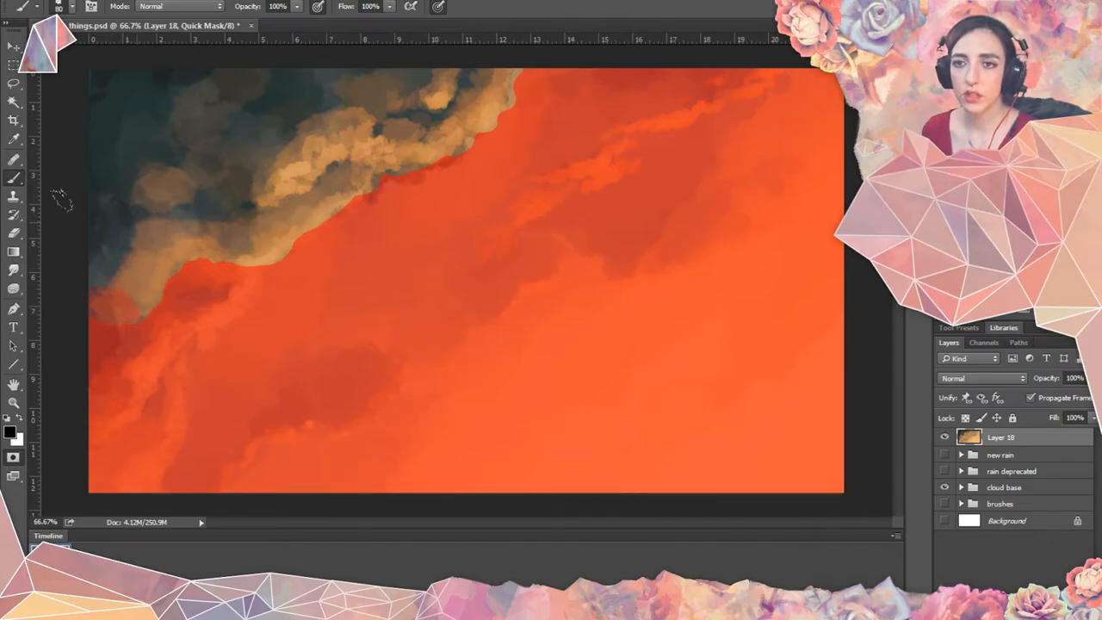
pyautogui.hotkey('ctrl', 'z')
# Paint white 40 px strokes along the dark cloud's lower edge to roughen the mask outline, and turn the Quick Mask back into a selection.
pyautogui.press('x')
pyautogui.moveTo(106, 307); pyautogui.dragTo(95, 304)
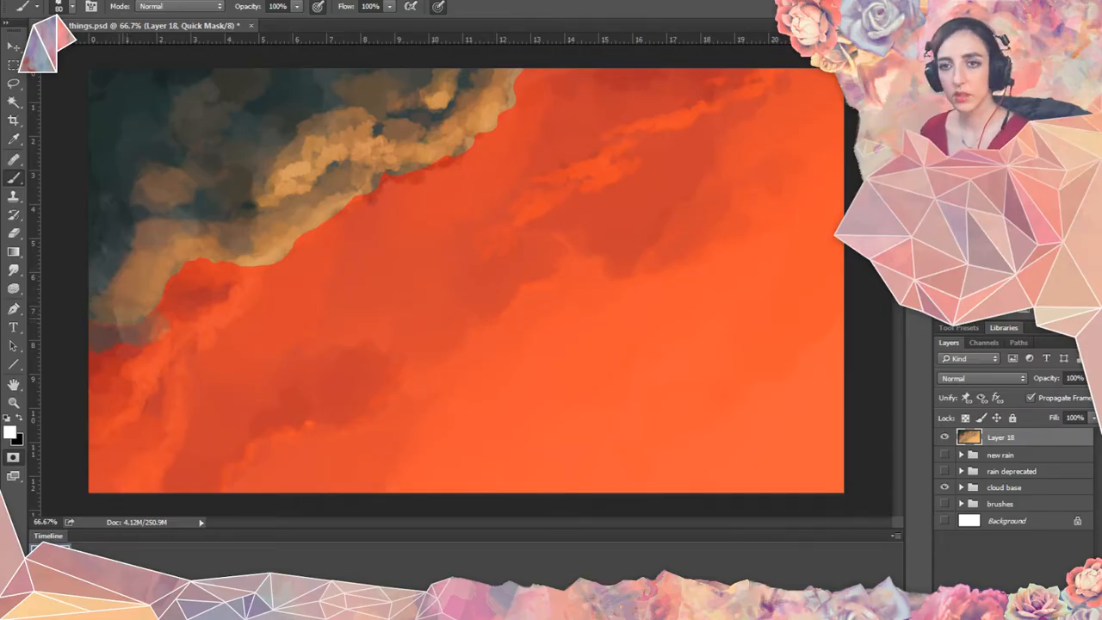
pyautogui.hotkey('ctrl', 'z')
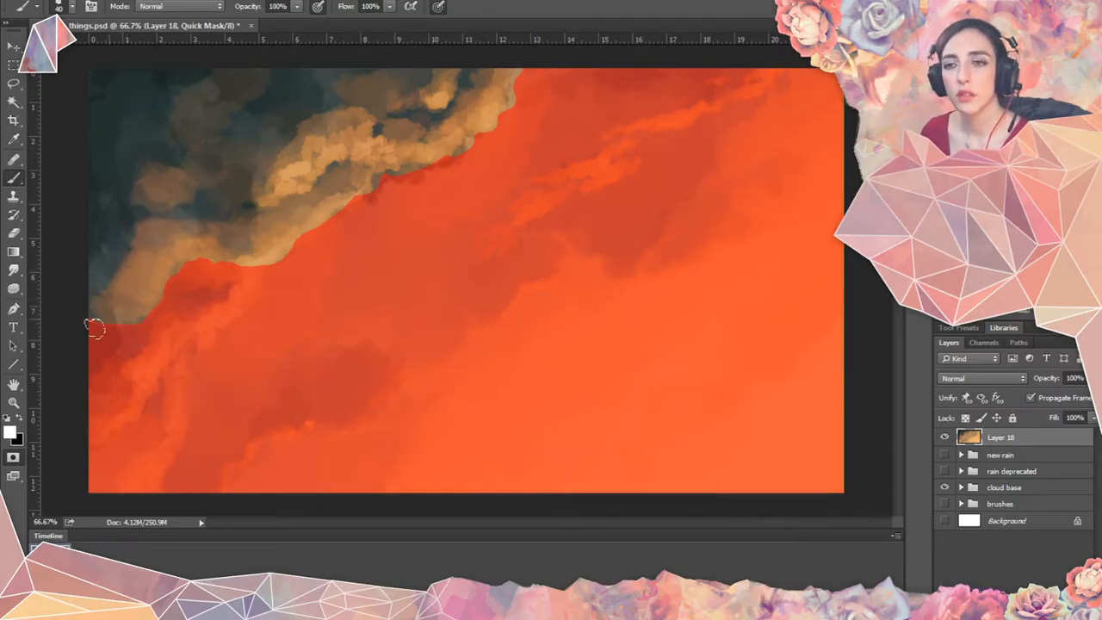
pyautogui.moveTo(95, 329)
pyautogui.mouseDown()
pyautogui.moveTo(124, 304)
pyautogui.moveTo(105, 286)
pyautogui.moveTo(105, 323)
pyautogui.moveTo(191, 249)
pyautogui.moveTo(227, 235)
pyautogui.moveTo(224, 246)
pyautogui.moveTo(240, 256)
pyautogui.moveTo(232, 253)
pyautogui.moveTo(254, 258)
pyautogui.moveTo(316, 213)
pyautogui.moveTo(302, 245)
pyautogui.mouseUp()
pyautogui.hotkey('ctrl', 'z')
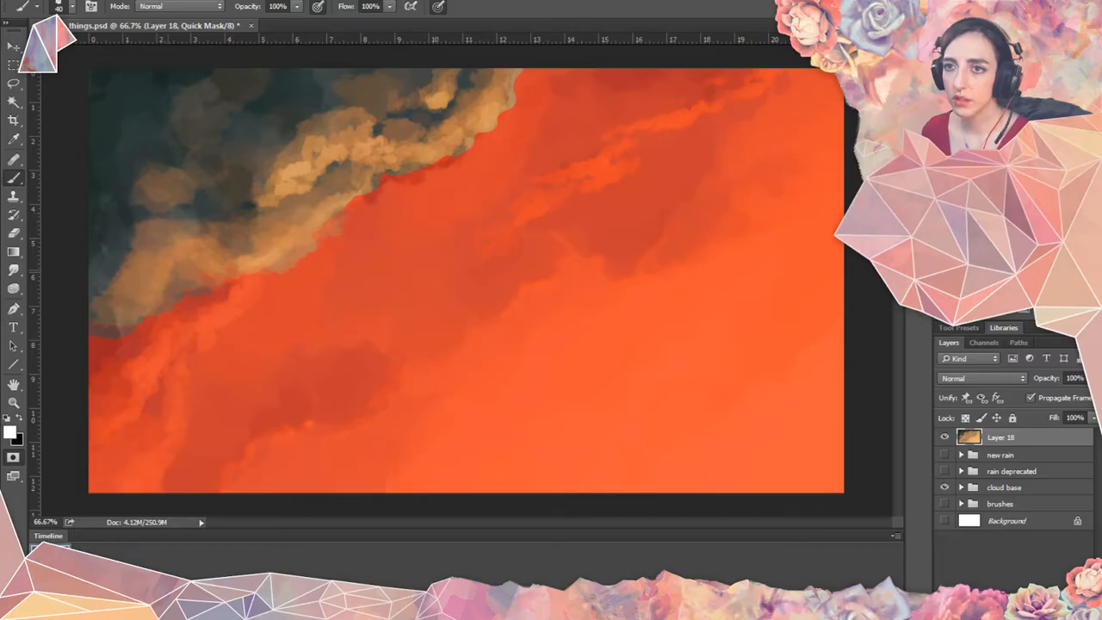
pyautogui.moveTo(318, 215)
pyautogui.mouseDown()
pyautogui.moveTo(366, 193)
pyautogui.moveTo(386, 172)
pyautogui.moveTo(363, 179)
pyautogui.moveTo(389, 164)
pyautogui.moveTo(379, 172)
pyautogui.moveTo(411, 172)
pyautogui.moveTo(503, 125)
pyautogui.moveTo(487, 100)
pyautogui.moveTo(527, 12)
pyautogui.mouseUp()
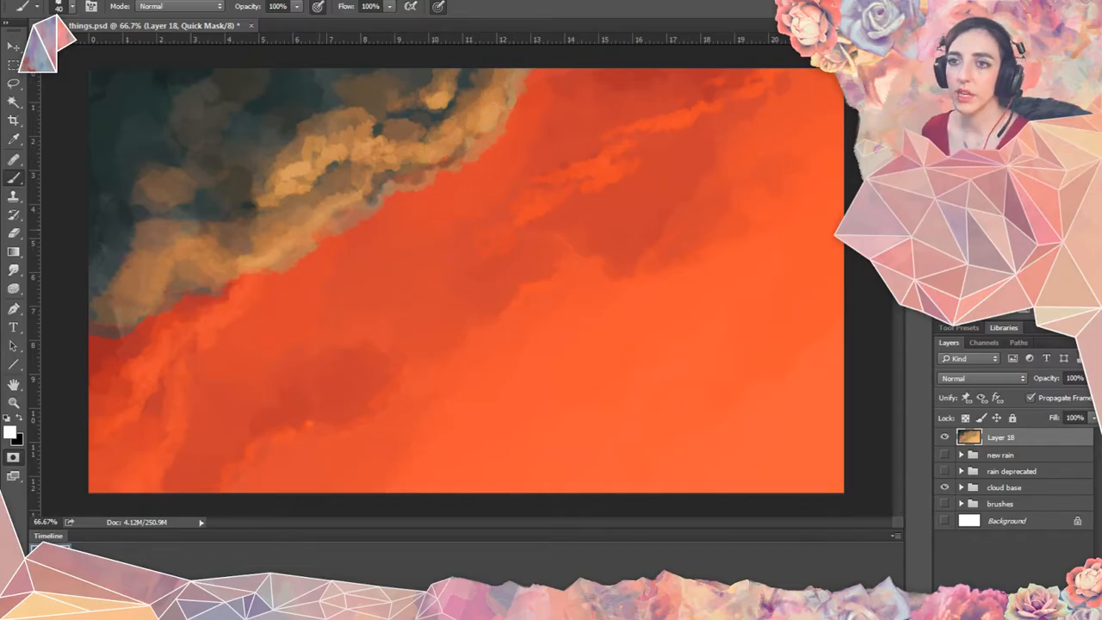
pyautogui.click(17, 457)
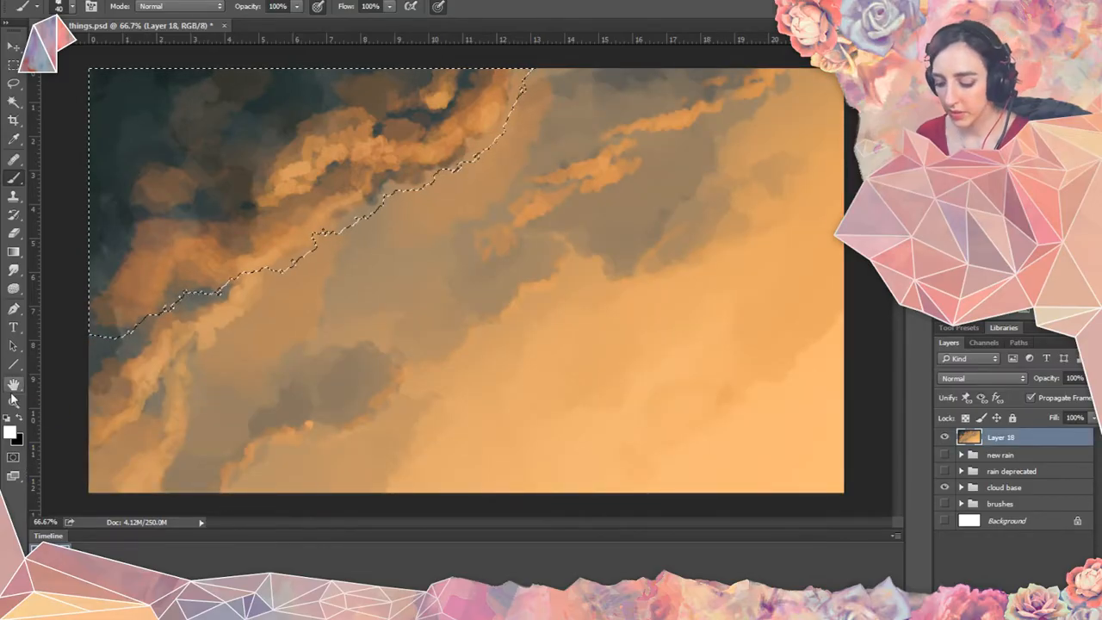
# Cut the selected dark cloud onto its own layer, hide that layer and the cloud base group, and show the white Background.
pyautogui.hotkey('ctrl', 'j')
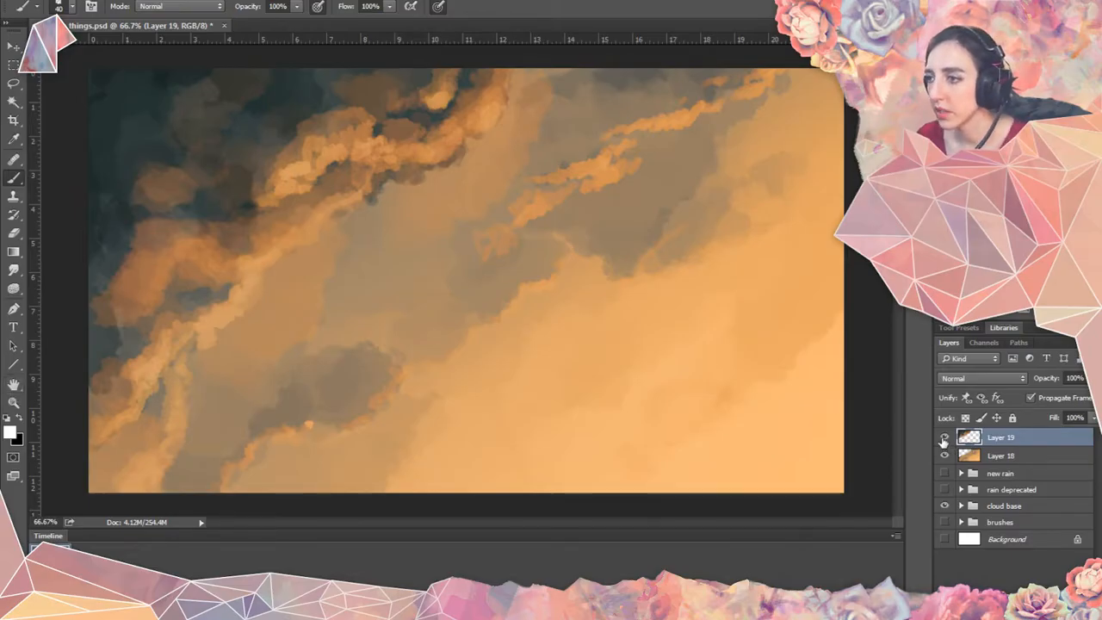
pyautogui.click(944, 437)
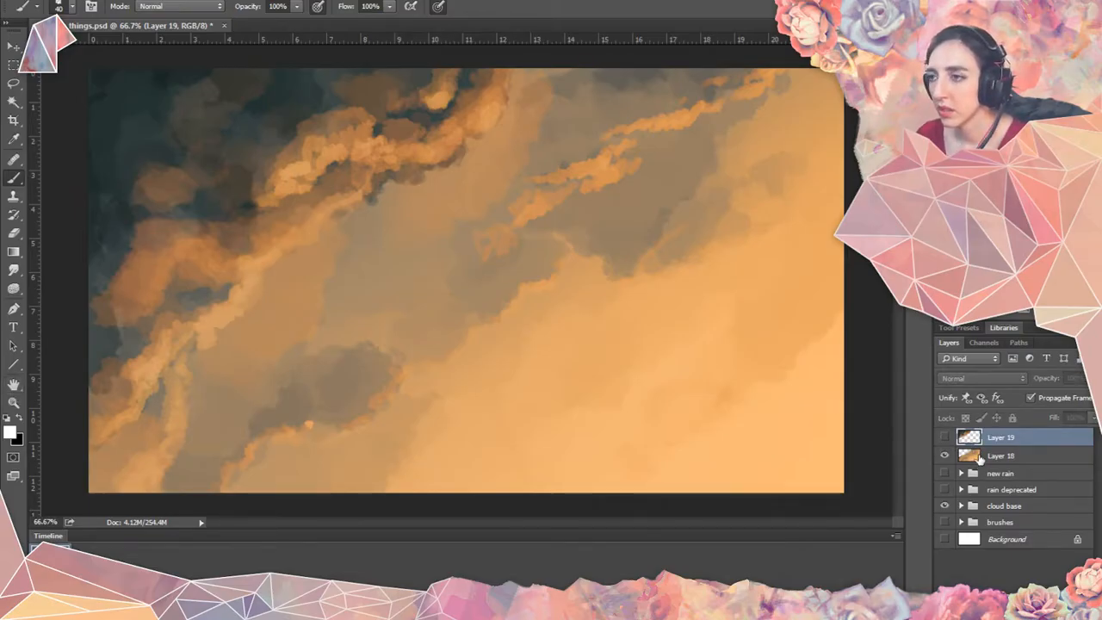
pyautogui.click(944, 505)
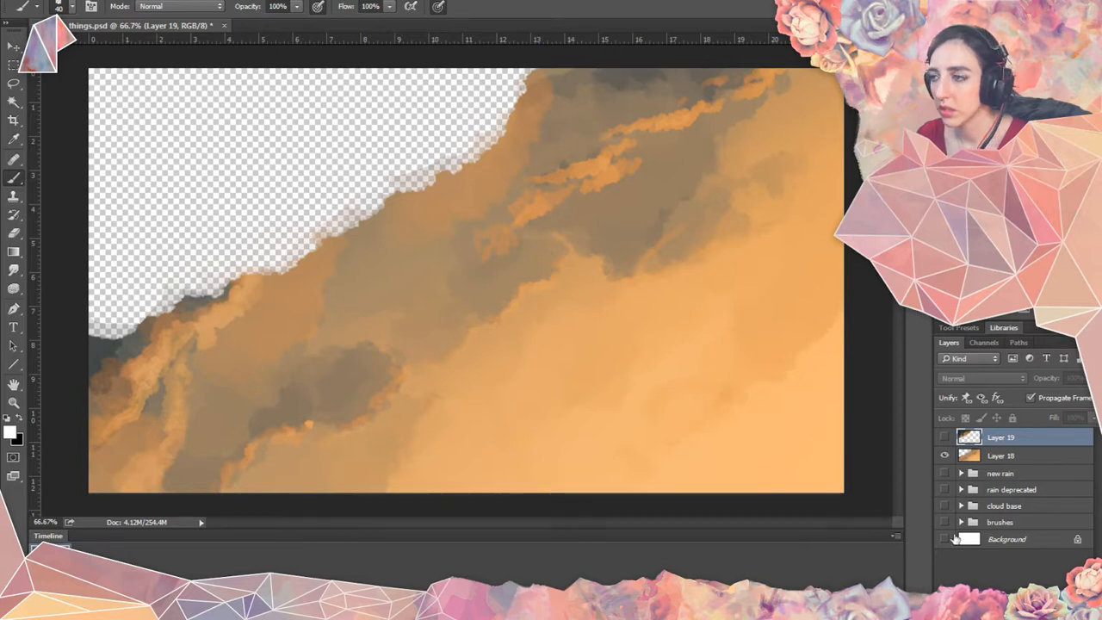
pyautogui.click(945, 539)
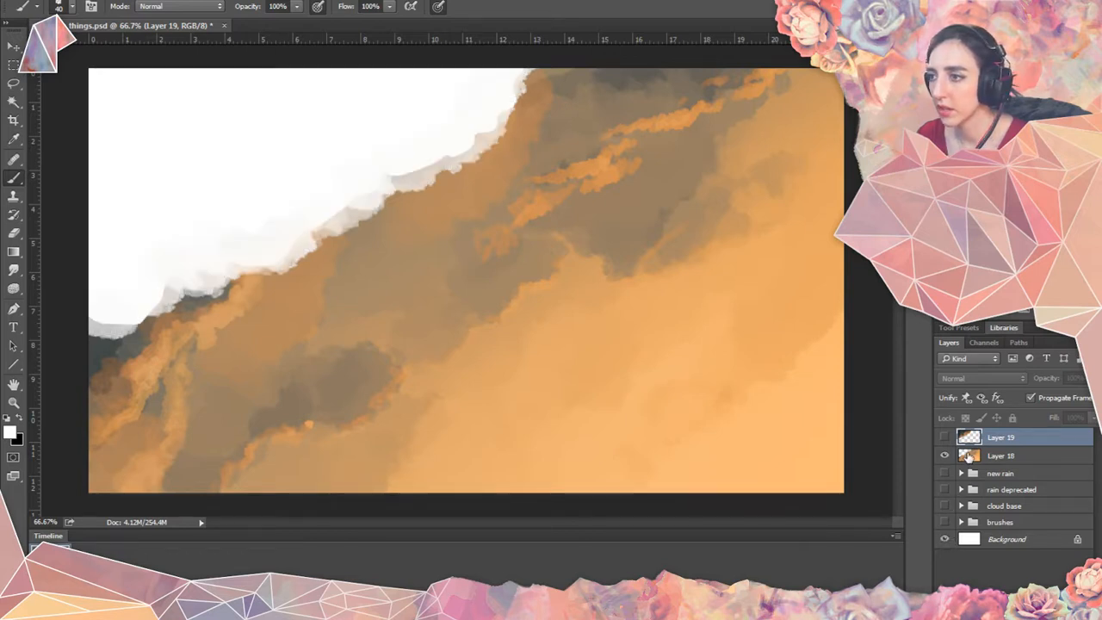
# Lasso the middle cloud band on Layer 18, tracing its lower edge from the canvas's bottom edge up to its top edge.
pyautogui.click(969, 457)
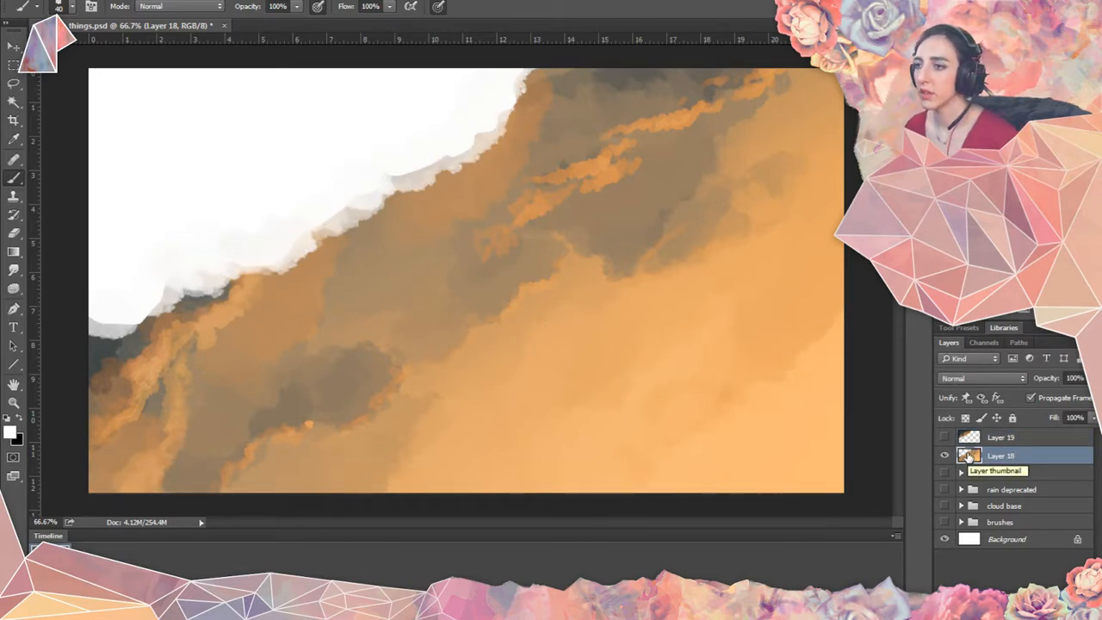
pyautogui.click(13, 84)
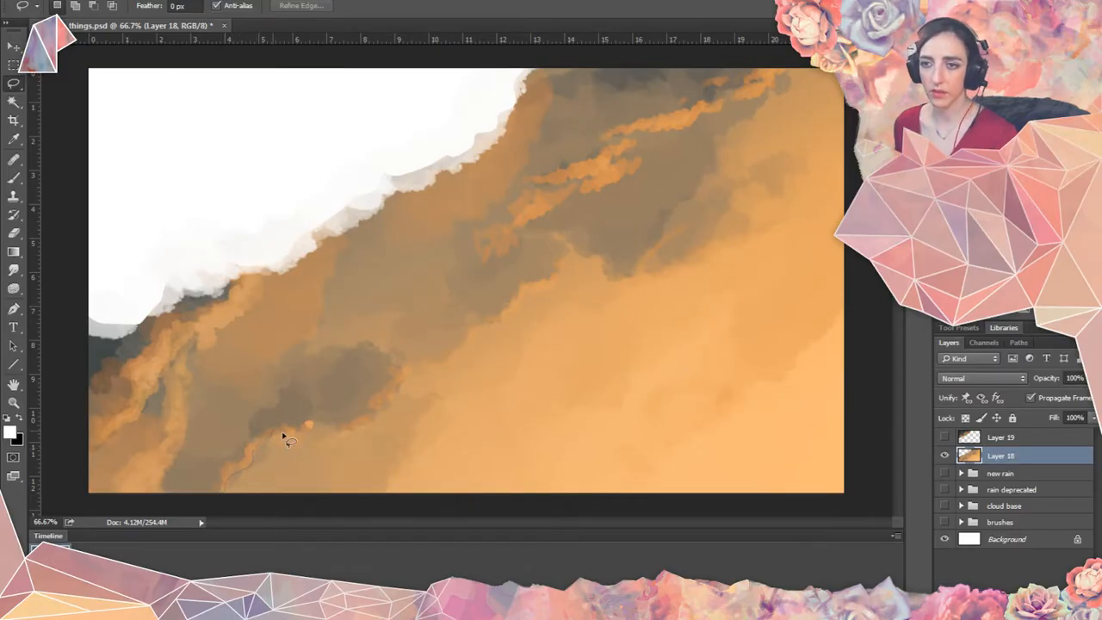
pyautogui.moveTo(282, 436)
pyautogui.mouseDown()
pyautogui.moveTo(385, 414)
pyautogui.moveTo(406, 369)
pyautogui.moveTo(397, 337)
pyautogui.mouseUp()
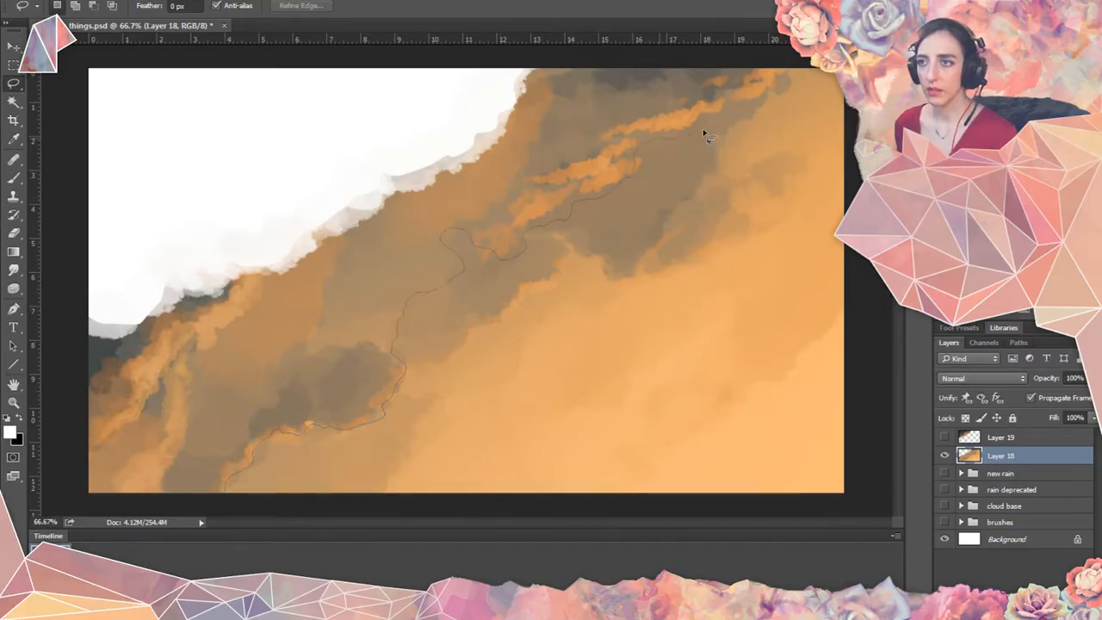
pyautogui.moveTo(706, 136)
pyautogui.mouseDown()
pyautogui.moveTo(805, 77)
pyautogui.moveTo(758, 51)
pyautogui.moveTo(484, 43)
pyautogui.moveTo(60, 235)
pyautogui.moveTo(80, 357)
pyautogui.moveTo(52, 464)
pyautogui.moveTo(109, 509)
pyautogui.moveTo(205, 500)
pyautogui.moveTo(244, 460)
pyautogui.mouseUp()
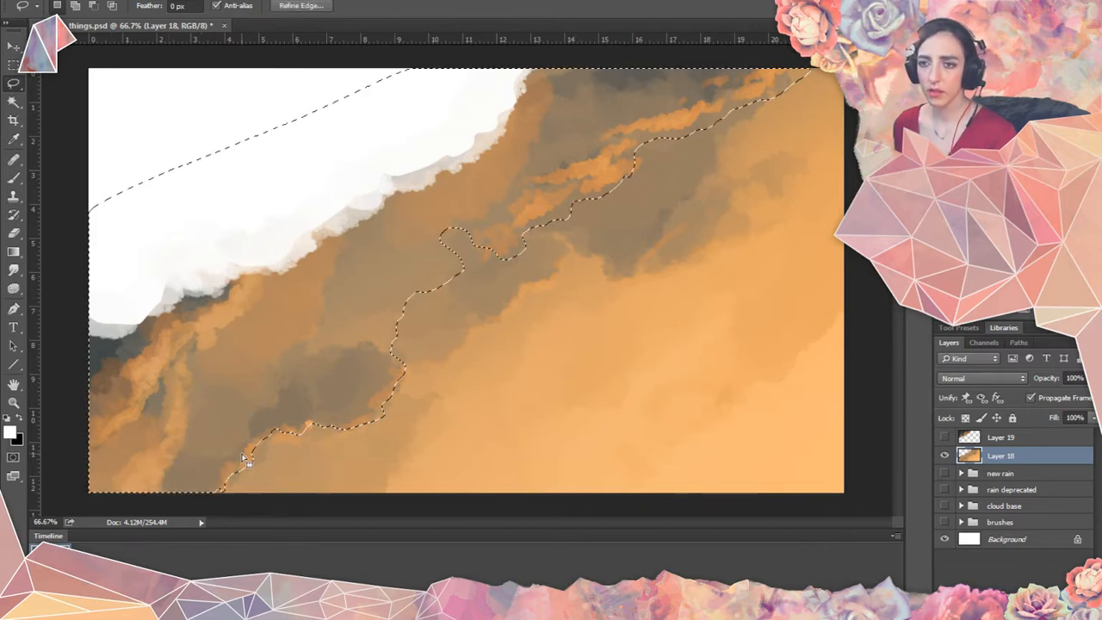
# Convert the cloud band selection to a Quick Mask and roughen its lower edge with black and white 40 px brush strokes.
pyautogui.click(13, 456)
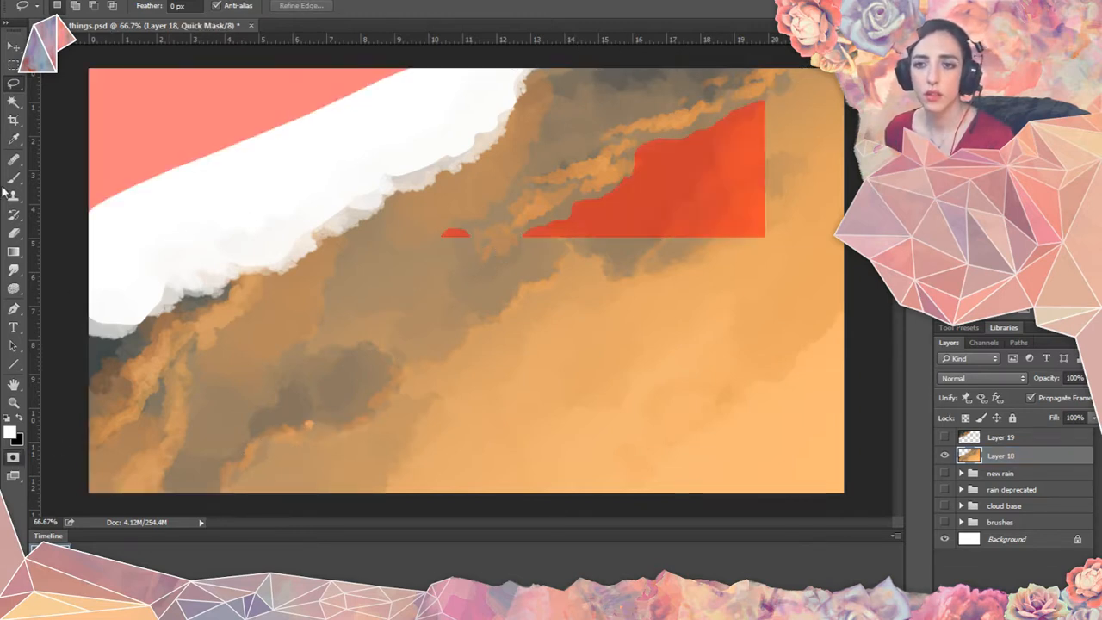
pyautogui.click(13, 178)
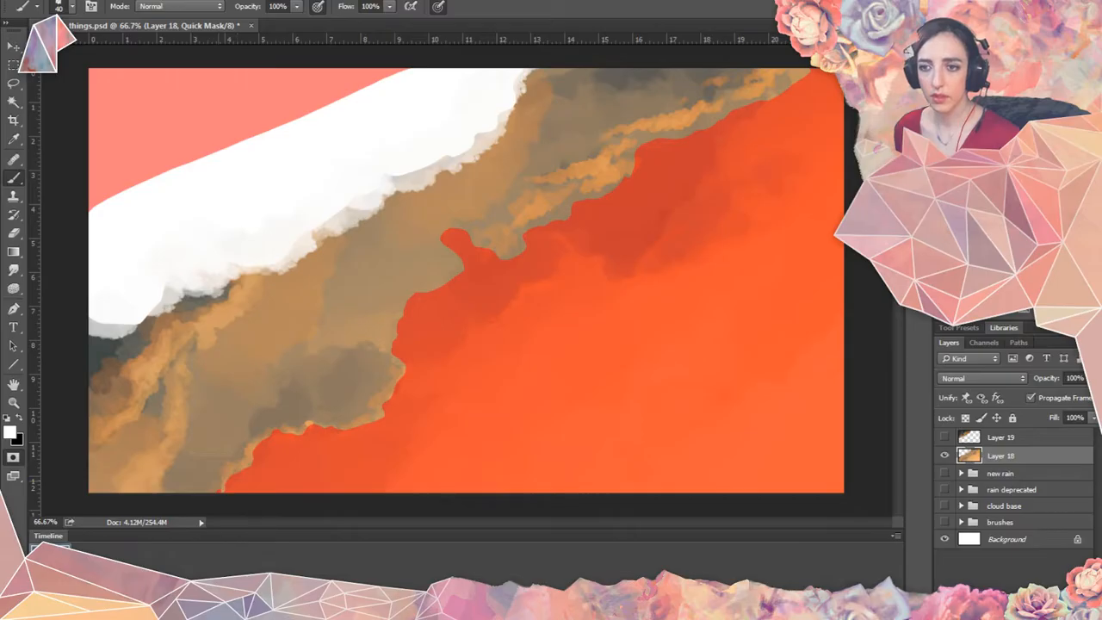
pyautogui.moveTo(215, 484)
pyautogui.mouseDown()
pyautogui.moveTo(234, 442)
pyautogui.moveTo(279, 421)
pyautogui.moveTo(331, 423)
pyautogui.moveTo(292, 442)
pyautogui.moveTo(274, 482)
pyautogui.moveTo(282, 499)
pyautogui.moveTo(243, 484)
pyautogui.moveTo(283, 446)
pyautogui.moveTo(325, 443)
pyautogui.moveTo(291, 462)
pyautogui.moveTo(381, 430)
pyautogui.moveTo(432, 327)
pyautogui.mouseUp()
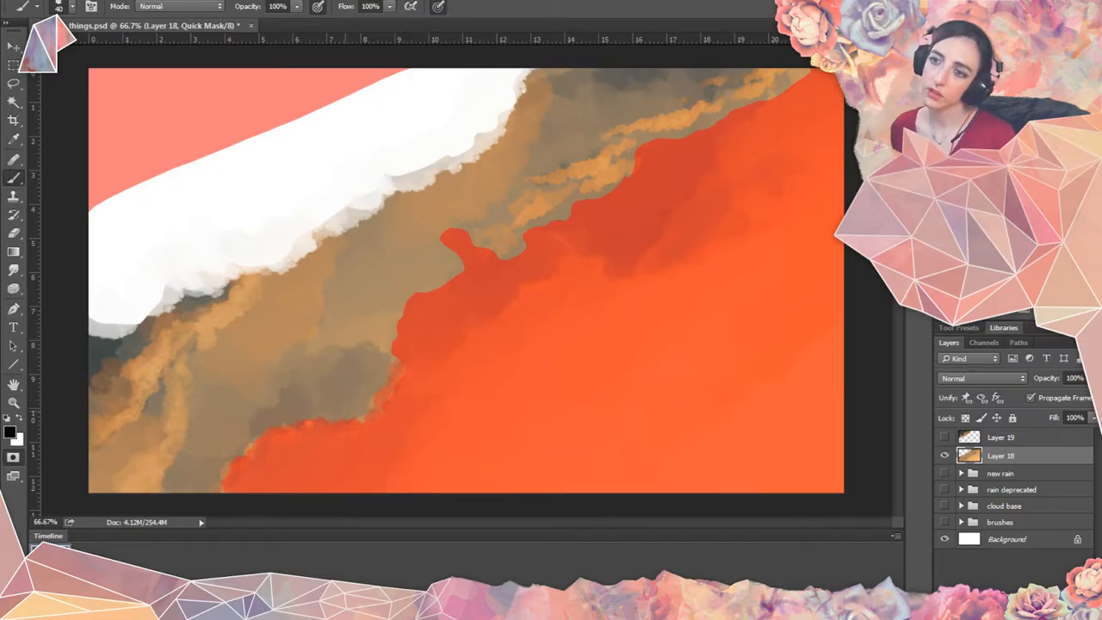
pyautogui.press('x')
pyautogui.moveTo(355, 422)
pyautogui.mouseDown()
pyautogui.moveTo(310, 409)
pyautogui.moveTo(247, 432)
pyautogui.moveTo(217, 464)
pyautogui.mouseUp()
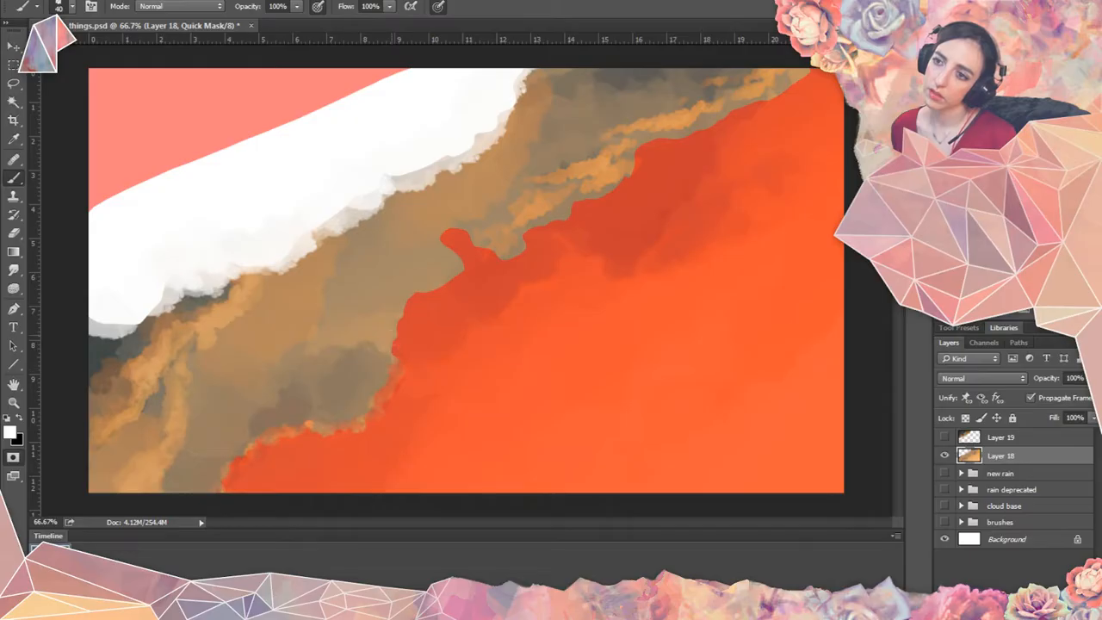
pyautogui.moveTo(407, 382); pyautogui.dragTo(398, 342)
pyautogui.moveTo(417, 297)
pyautogui.mouseDown()
pyautogui.moveTo(450, 270)
pyautogui.moveTo(447, 241)
pyautogui.moveTo(622, 185)
pyautogui.moveTo(649, 152)
pyautogui.moveTo(802, 69)
pyautogui.moveTo(697, 142)
pyautogui.moveTo(809, 72)
pyautogui.moveTo(787, 123)
pyautogui.mouseUp()
# Paint black strokes at 40 px along the mask edge, and at 150 px into the cloud band to partly mask it.
pyautogui.press('x')
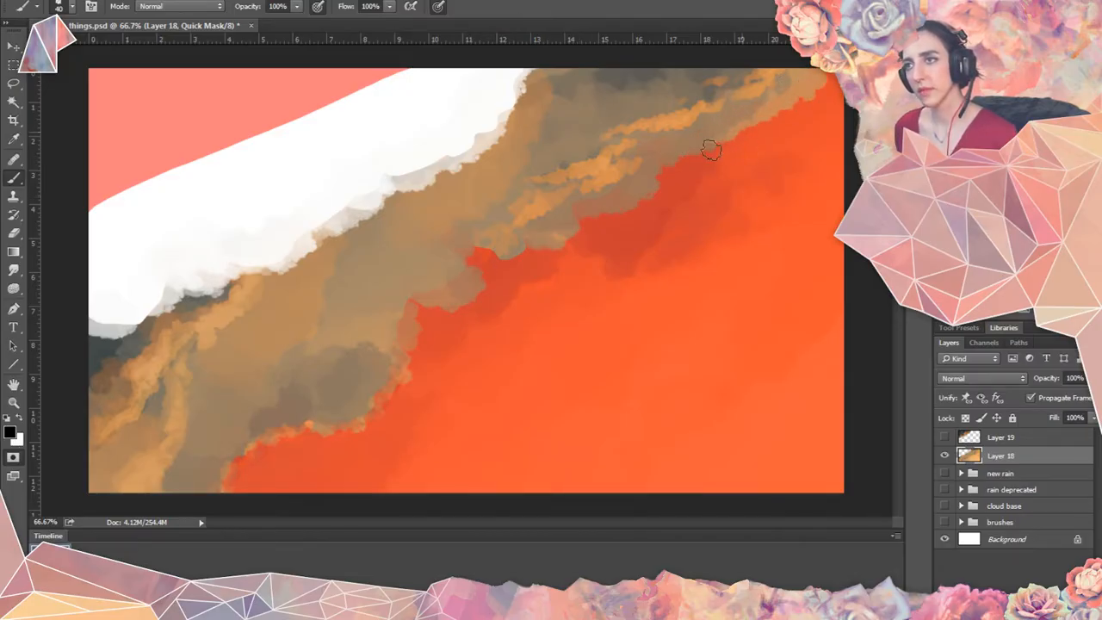
pyautogui.moveTo(684, 162)
pyautogui.mouseDown()
pyautogui.moveTo(809, 99)
pyautogui.moveTo(828, 79)
pyautogui.moveTo(779, 104)
pyautogui.mouseUp()
pyautogui.moveTo(641, 195)
pyautogui.mouseDown()
pyautogui.moveTo(606, 213)
pyautogui.moveTo(664, 193)
pyautogui.mouseUp()
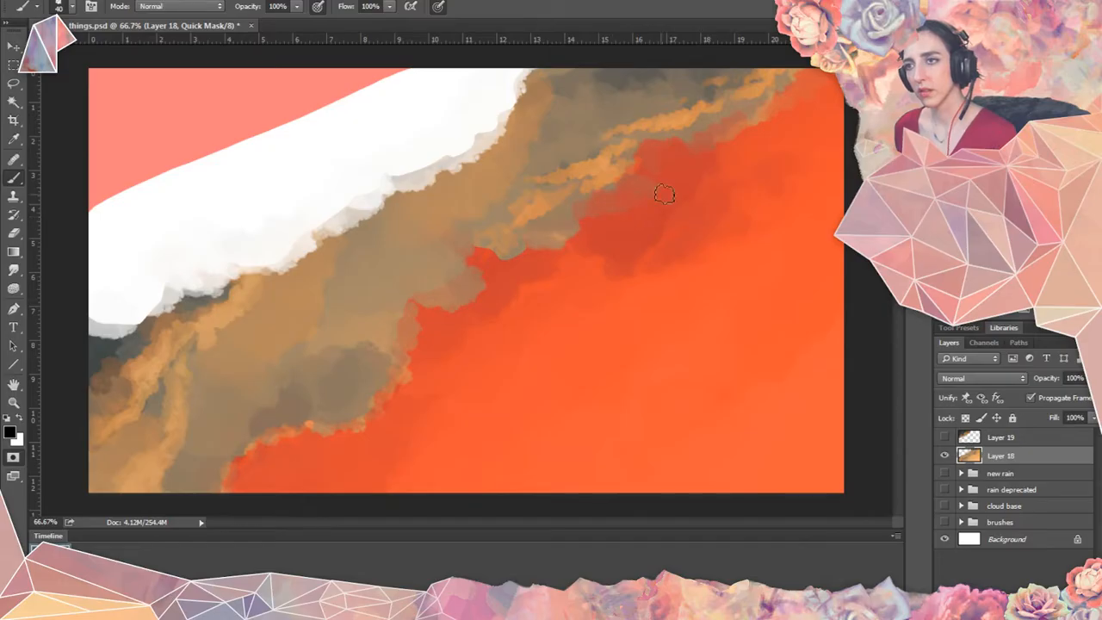
pyautogui.moveTo(471, 254)
pyautogui.mouseDown()
pyautogui.moveTo(500, 271)
pyautogui.moveTo(560, 246)
pyautogui.mouseUp()
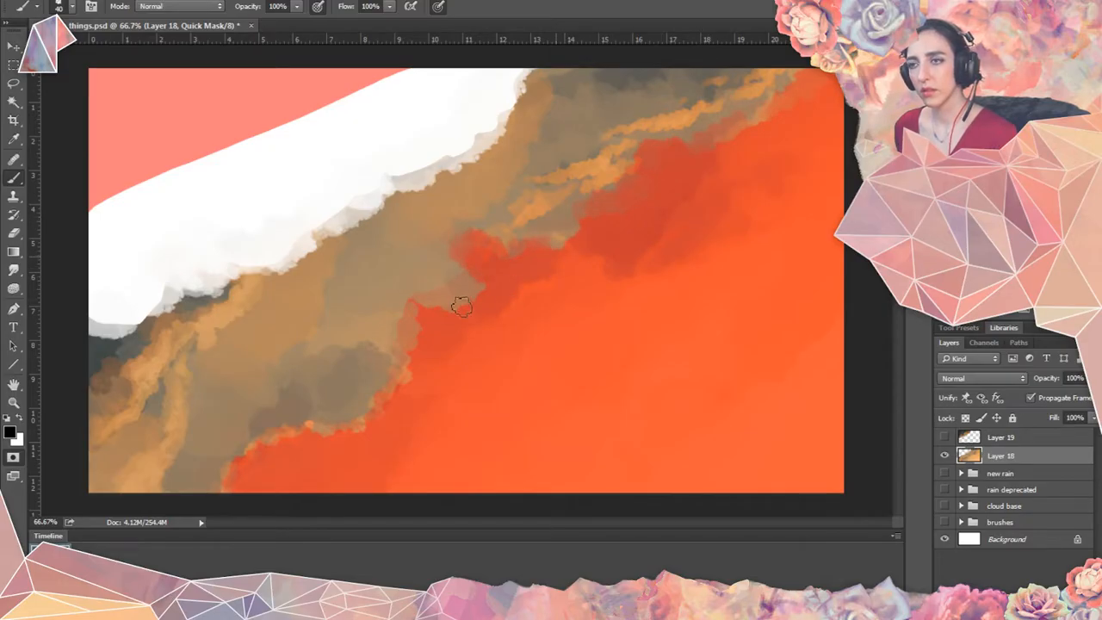
pyautogui.moveTo(451, 308)
pyautogui.mouseDown()
pyautogui.moveTo(477, 285)
pyautogui.moveTo(444, 297)
pyautogui.mouseUp()
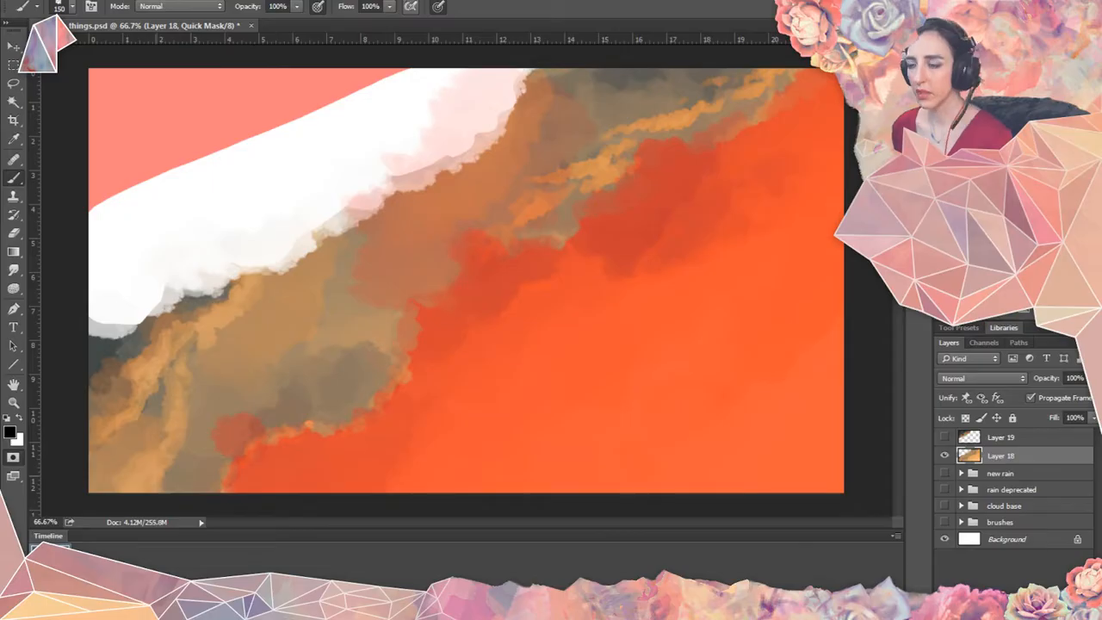
# Turn the Quick Mask back into a selection, cut the cloud band onto its own layer, and toggle that layer's visibility to check the cut.
pyautogui.click(13, 455)
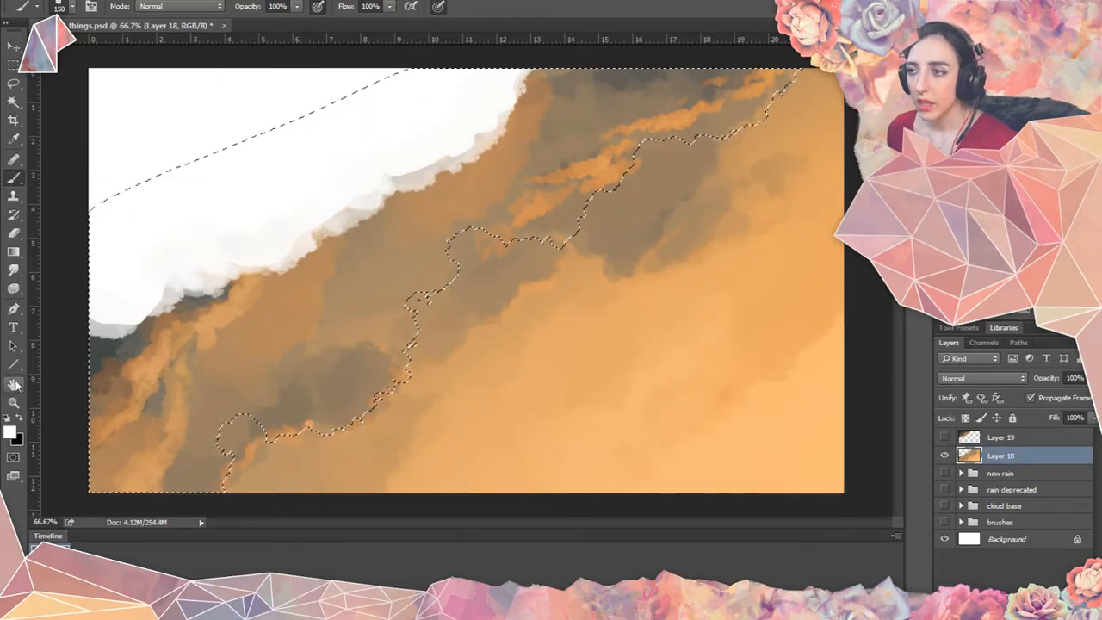
pyautogui.hotkey('ctrl', 'shift', 'j')
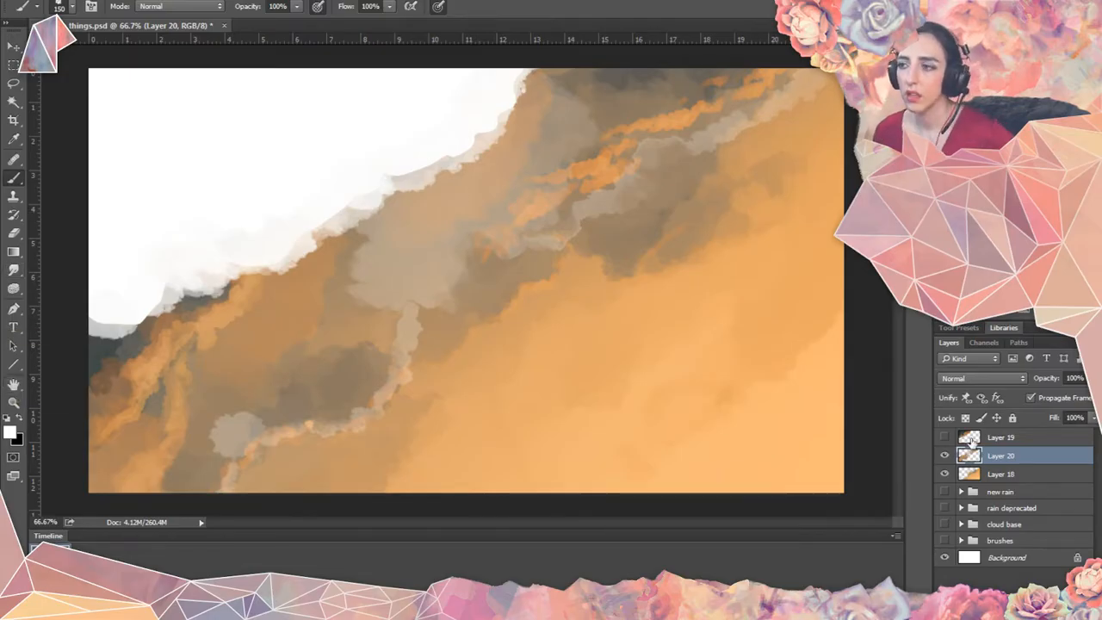
pyautogui.click(947, 458)
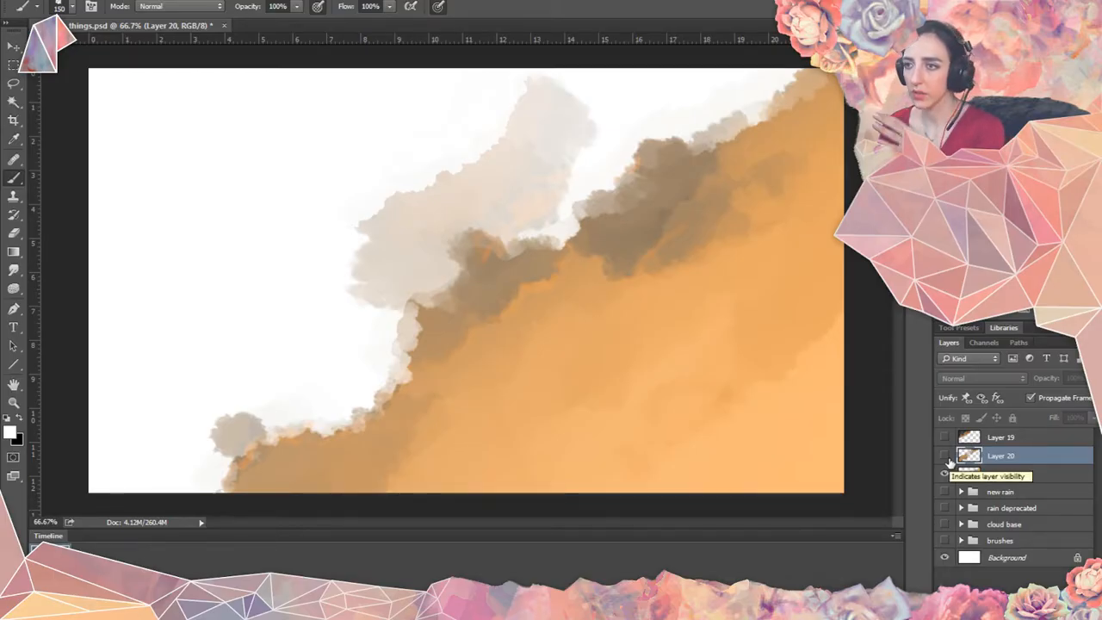
pyautogui.click(947, 458)
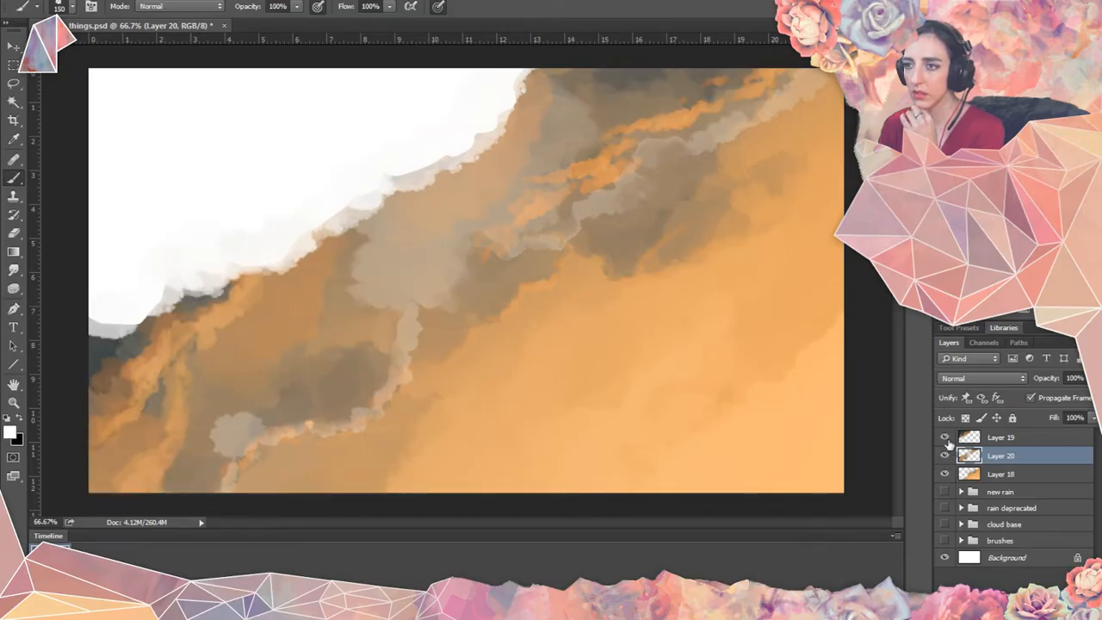
# Show Layer 19 and the cloud base and new rain groups, and expand the new rain group.
pyautogui.click(946, 438)
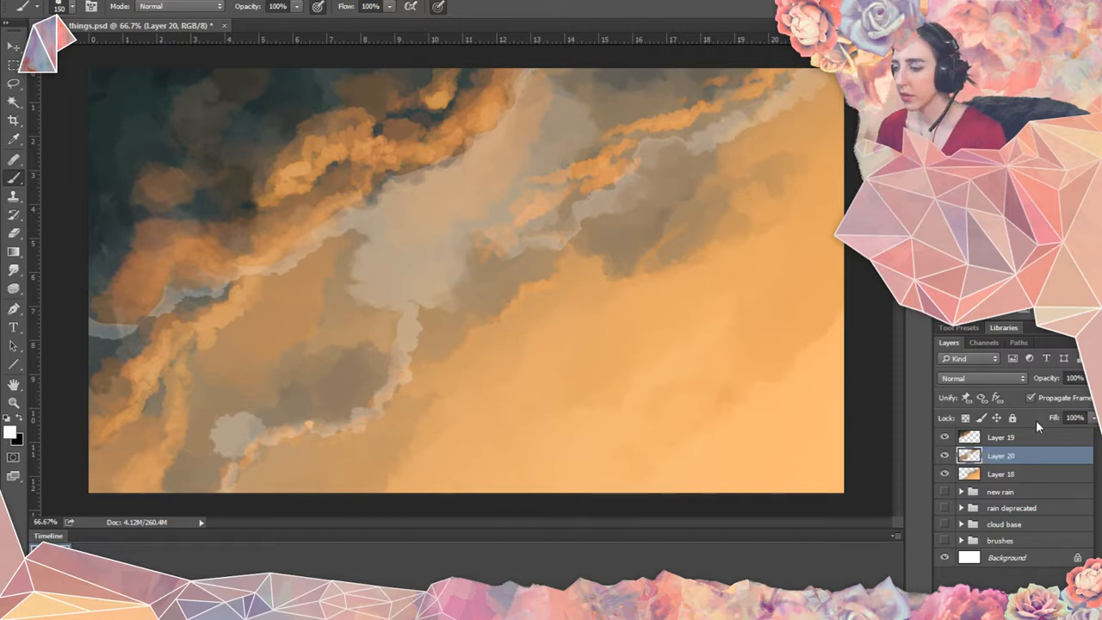
pyautogui.click(945, 524)
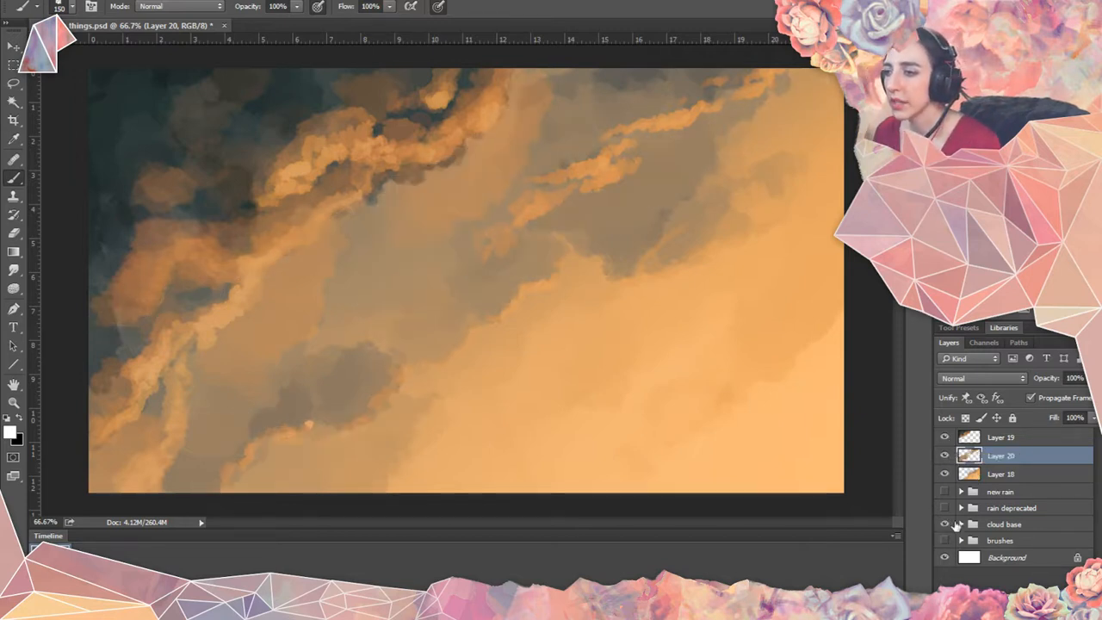
pyautogui.click(945, 491)
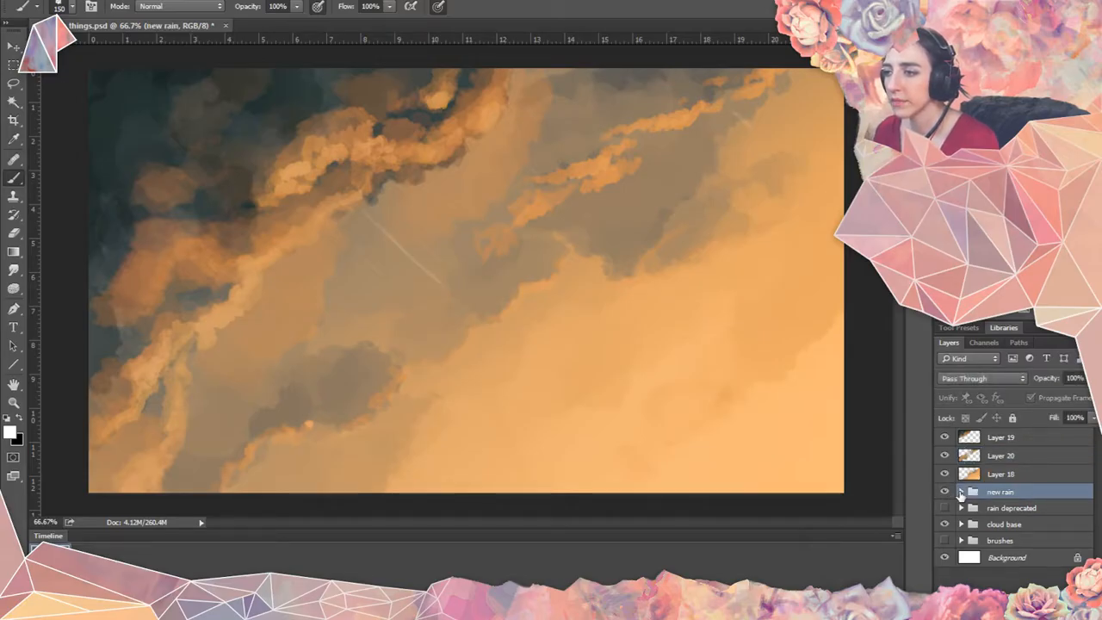
pyautogui.click(960, 493)
# Interleave the cloud layers in the new rain group: Layer 18 below tiny rain, Layer 20 below medium rain, and Layer 19 below HUGE rain.
pyautogui.moveTo(970, 474); pyautogui.dragTo(948, 549)
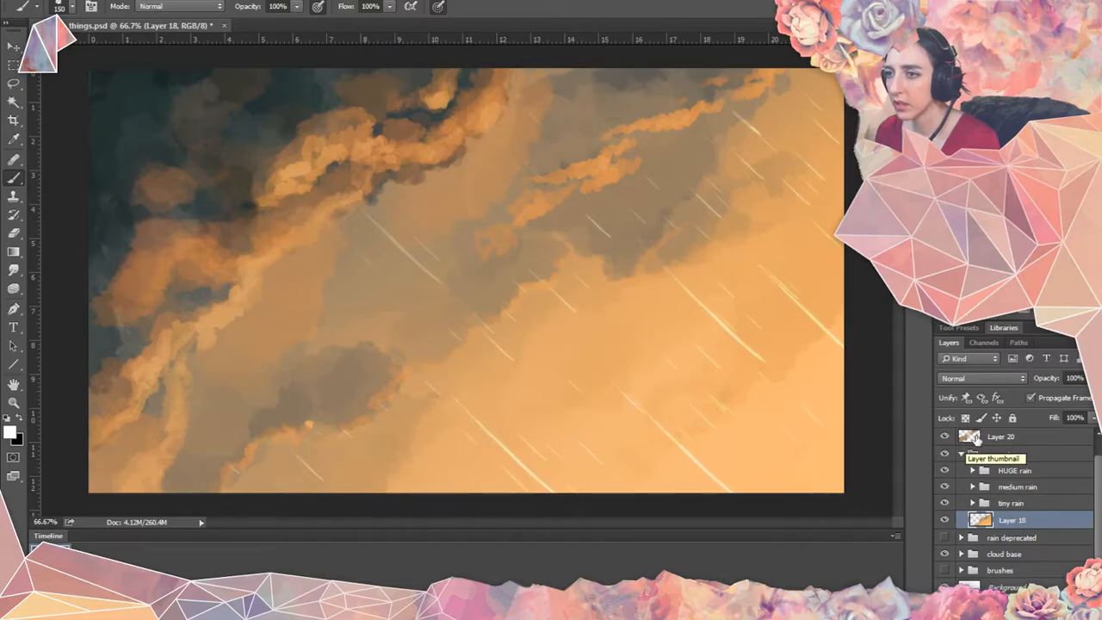
pyautogui.click(973, 504)
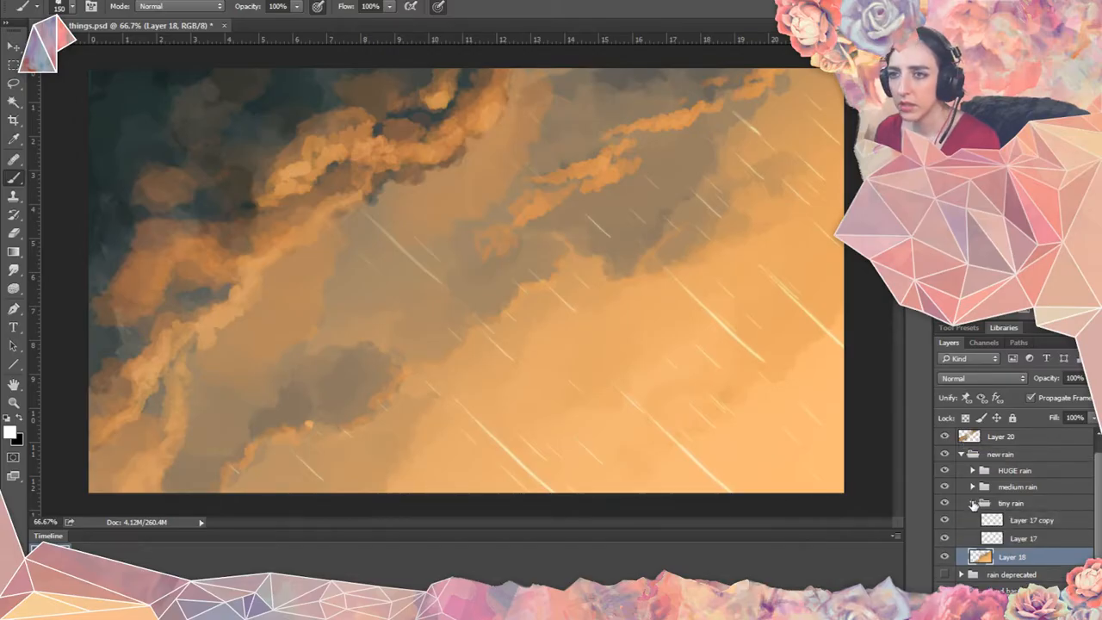
pyautogui.click(973, 504)
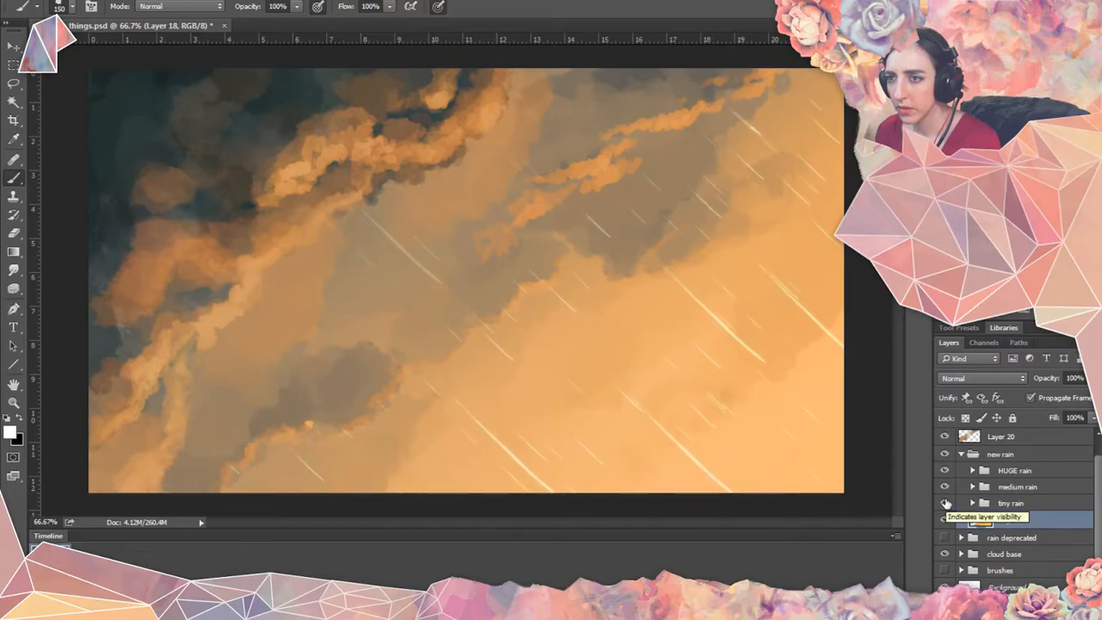
pyautogui.scroll(1, 969, 497)
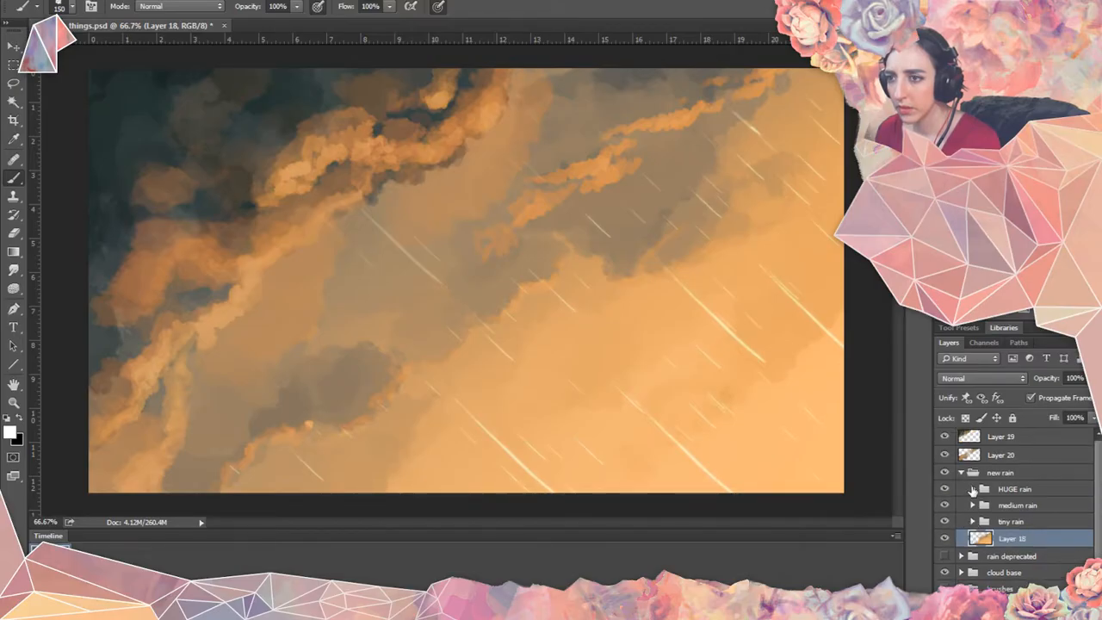
pyautogui.moveTo(970, 454); pyautogui.dragTo(970, 508)
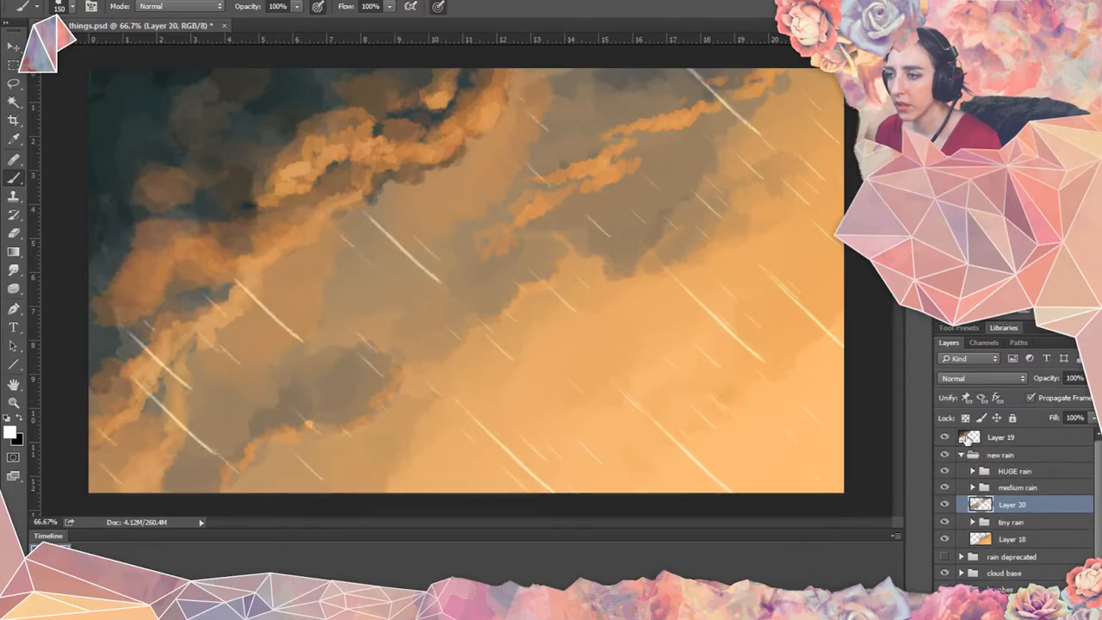
pyautogui.moveTo(968, 437); pyautogui.dragTo(983, 479)
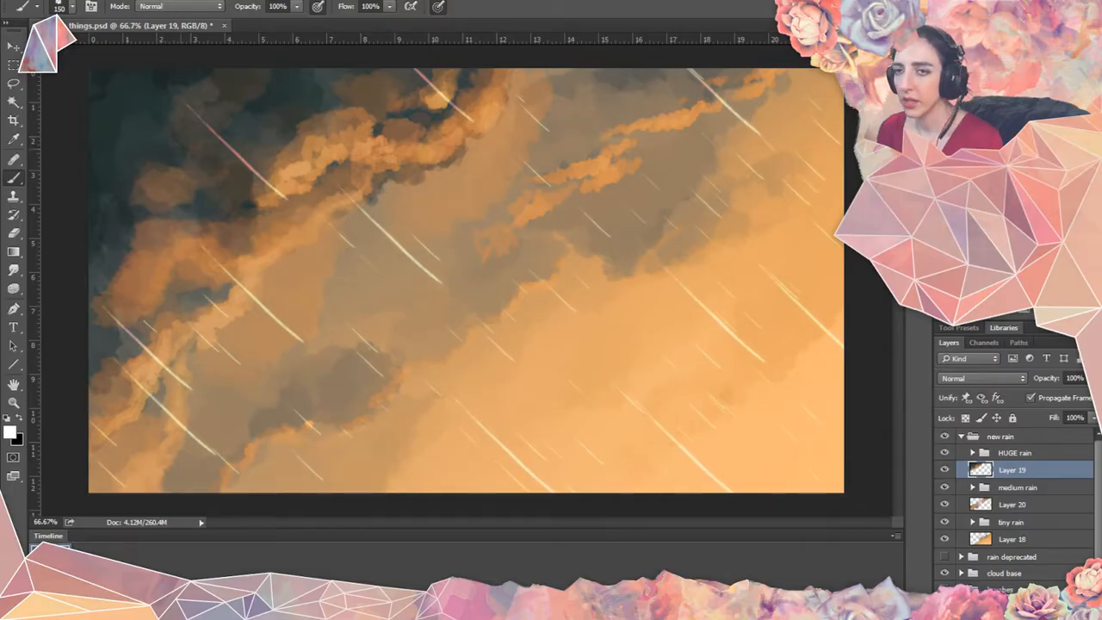
# Lasso the darkest cloud area in the canvas's upper-left corner on Layer 19 and convert it to a Quick Mask for brushing.
pyautogui.press('l')
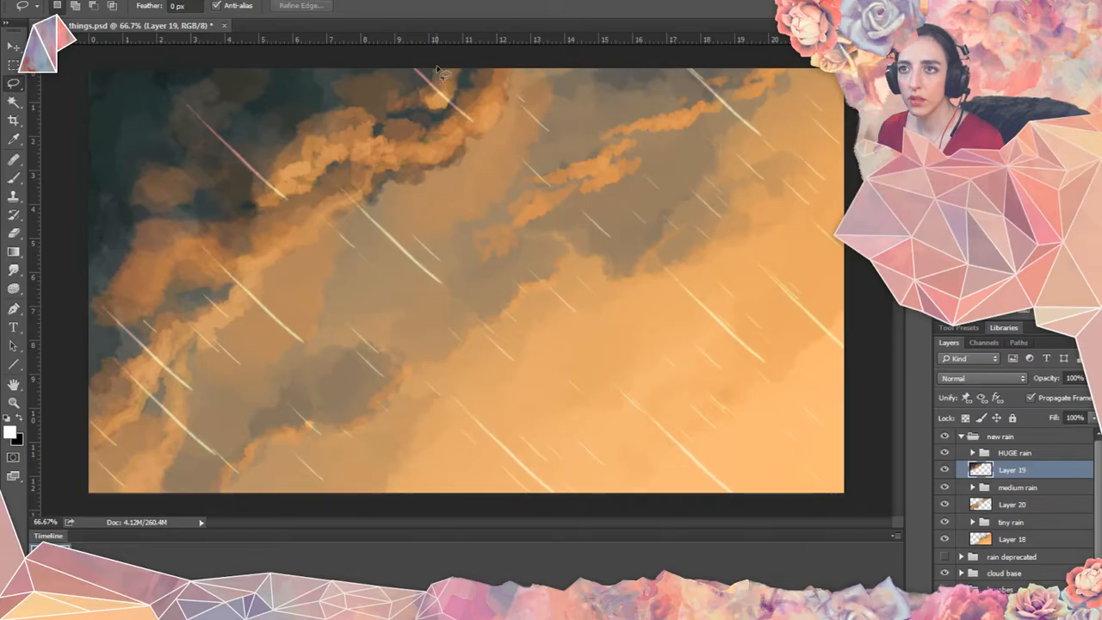
pyautogui.moveTo(435, 68)
pyautogui.mouseDown()
pyautogui.moveTo(369, 102)
pyautogui.moveTo(291, 95)
pyautogui.moveTo(197, 198)
pyautogui.moveTo(121, 198)
pyautogui.moveTo(79, 231)
pyautogui.moveTo(35, 222)
pyautogui.moveTo(29, 116)
pyautogui.moveTo(191, 38)
pyautogui.moveTo(437, 66)
pyautogui.mouseUp()
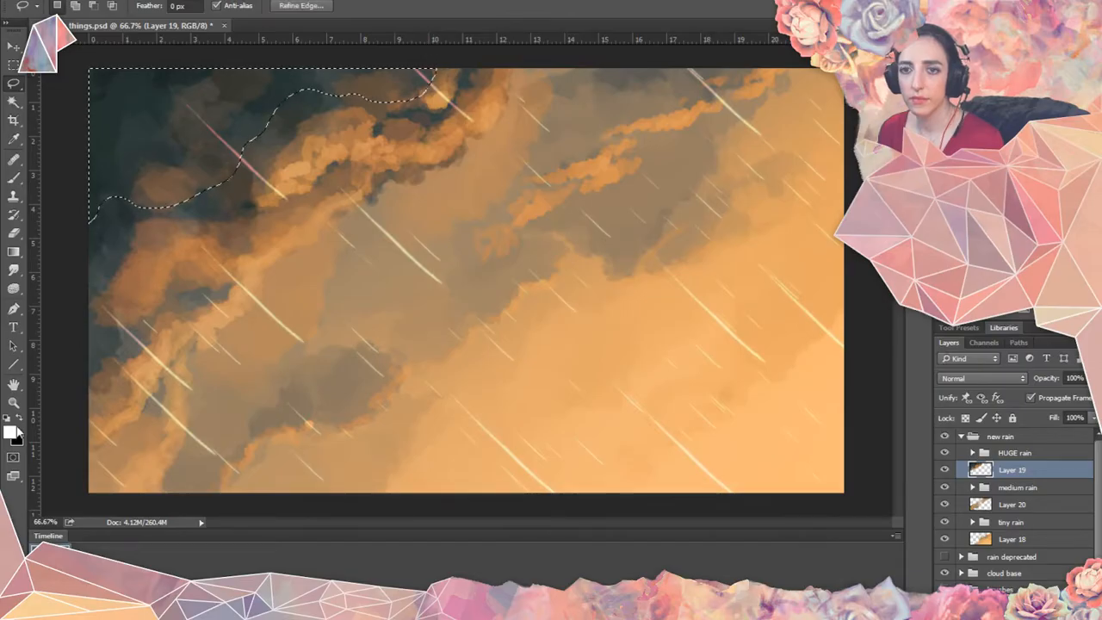
pyautogui.click(13, 457)
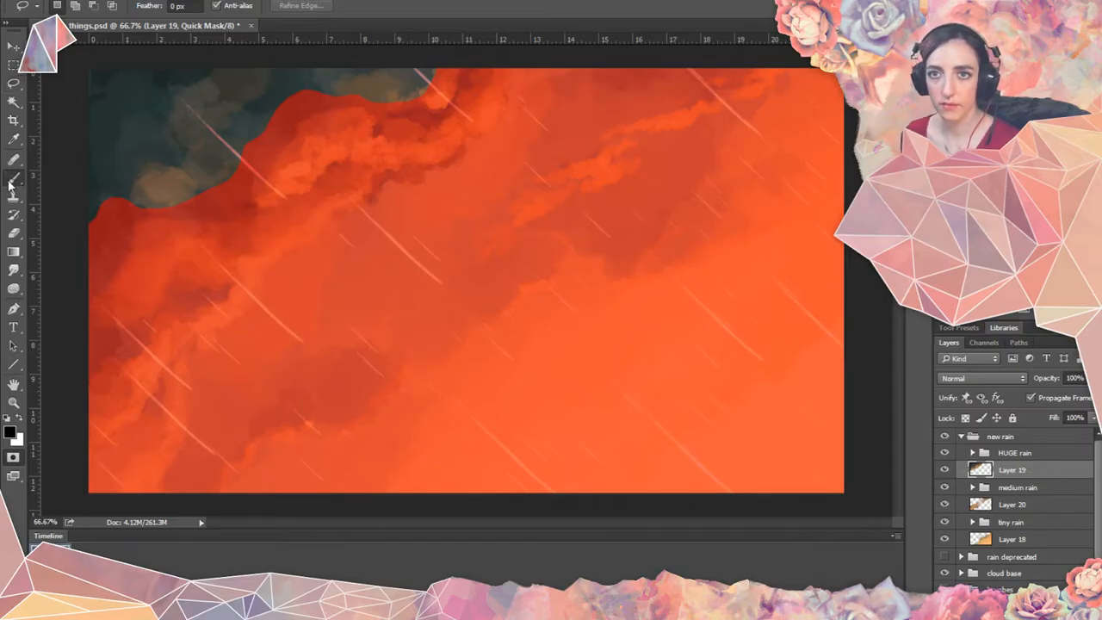
pyautogui.press('b')
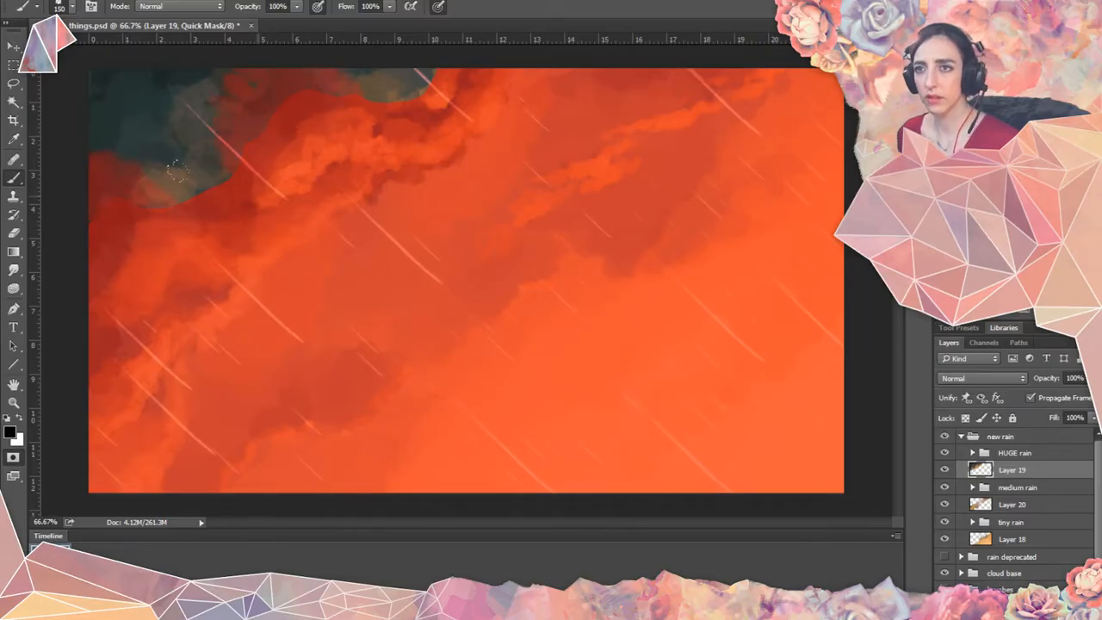
# Paint white 60 px strokes along the dark corner cloud's lower edge to extend and roughen the mask outline.
pyautogui.press('x')
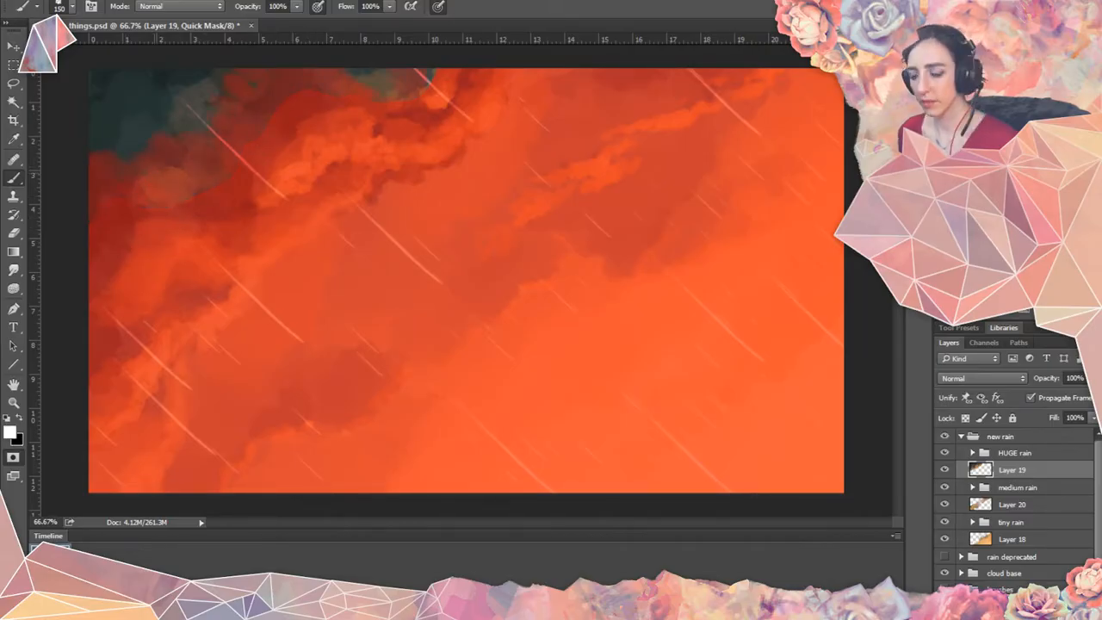
pyautogui.press('[')
pyautogui.press('[')
pyautogui.press('[')
pyautogui.press('[')
pyautogui.press('[')
pyautogui.press('[')
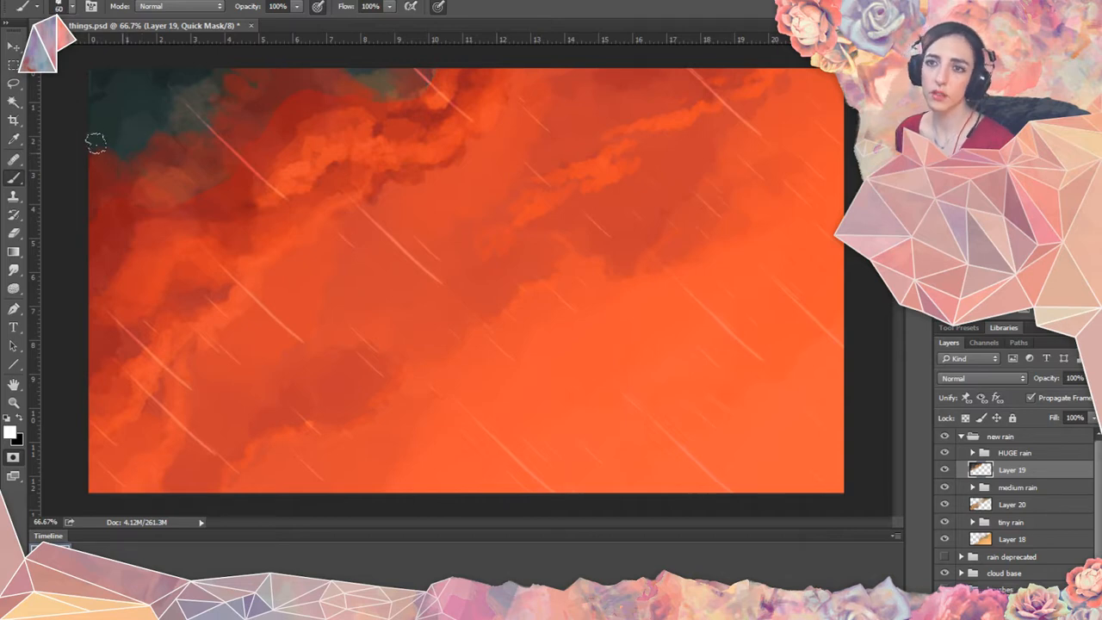
pyautogui.moveTo(171, 151)
pyautogui.mouseDown()
pyautogui.moveTo(190, 164)
pyautogui.moveTo(184, 129)
pyautogui.mouseUp()
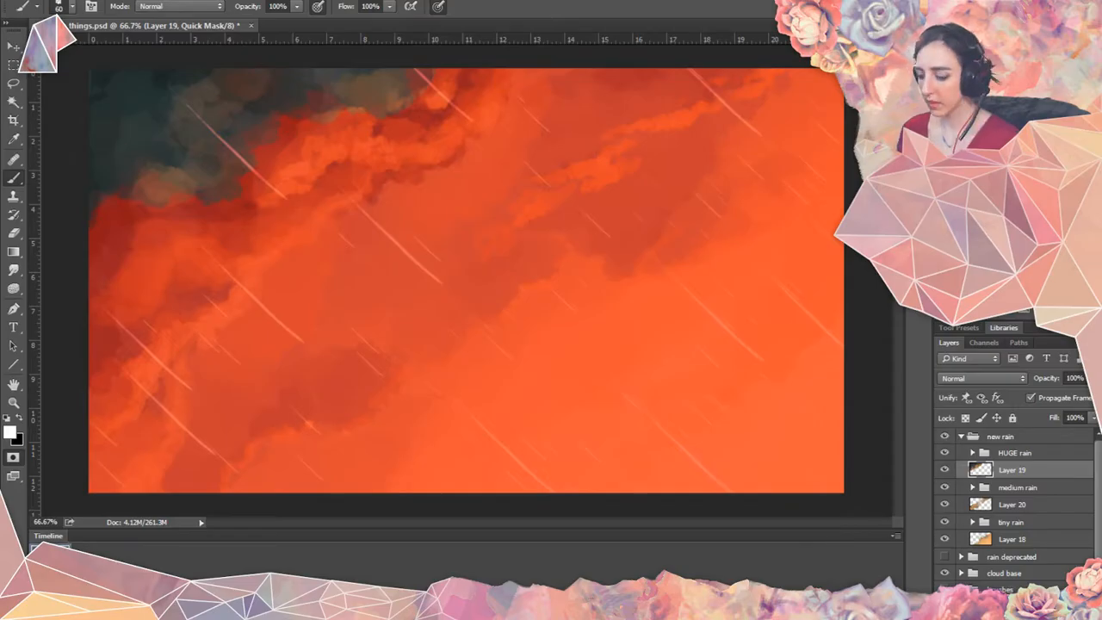
# Turn the Quick Mask back into a selection and copy the dark corner cloud onto its own layer.
pyautogui.hotkey('ctrl', '-')
pyautogui.hotkey('ctrl', '-')
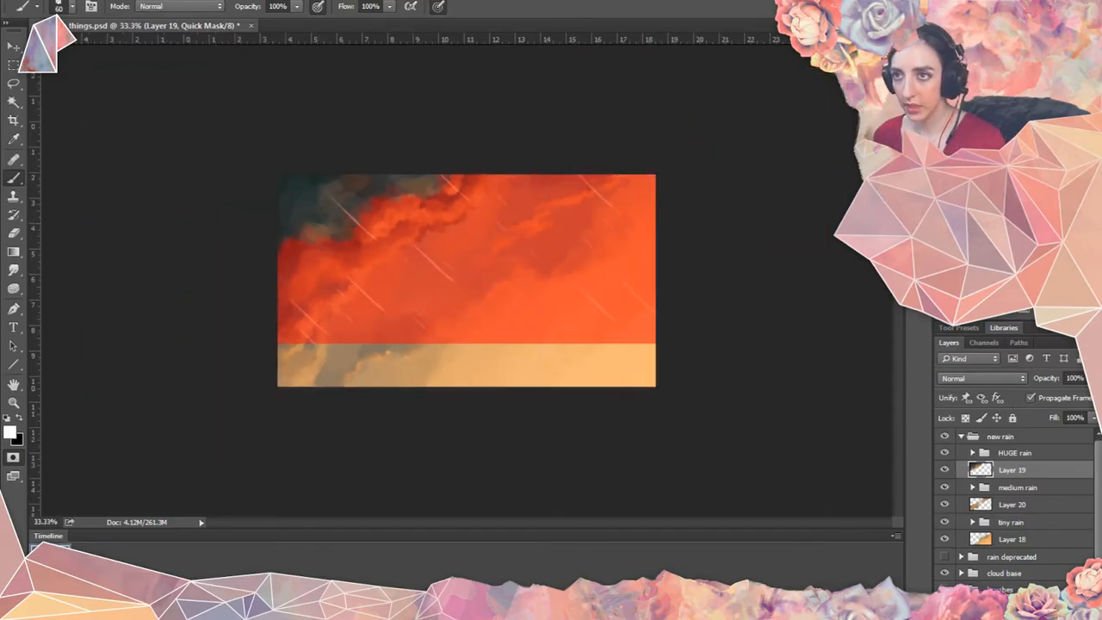
pyautogui.click(11, 457)
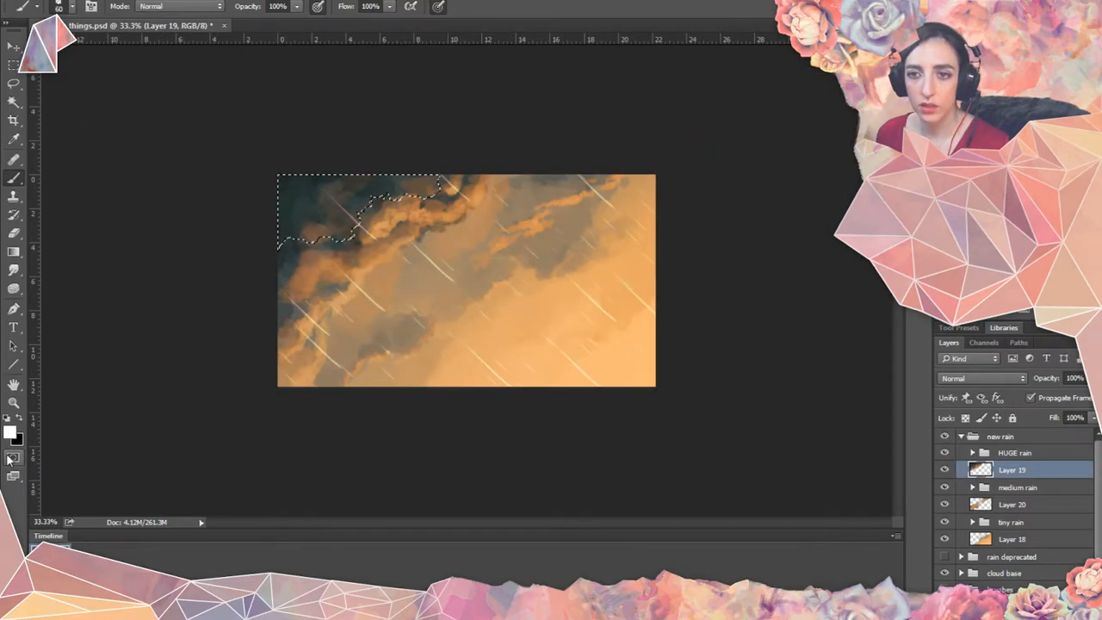
pyautogui.hotkey('ctrl', 'j')
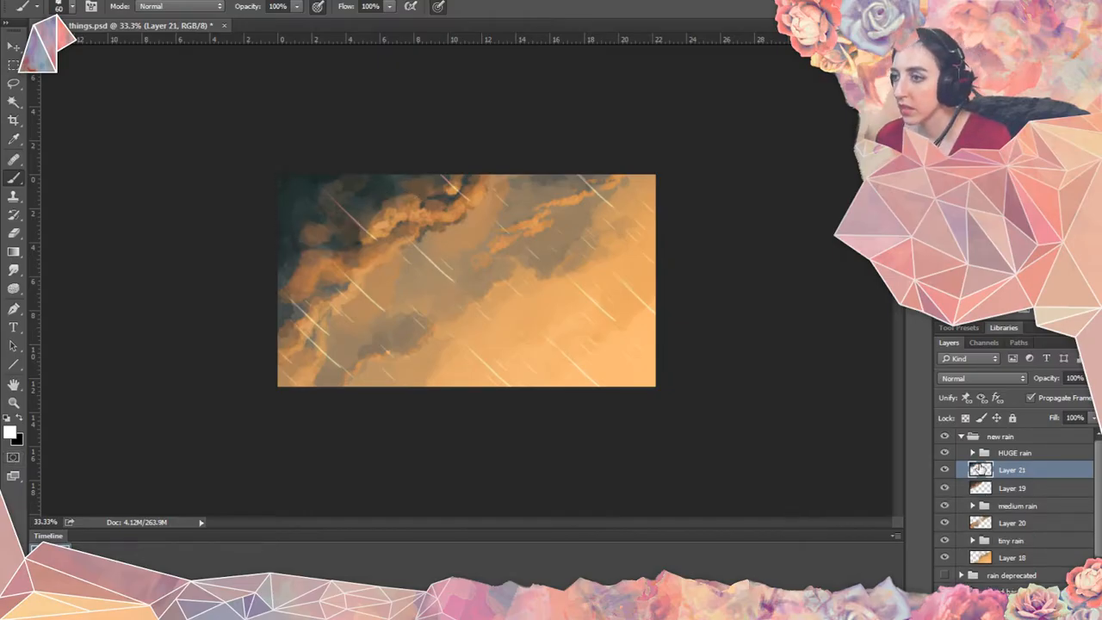
# Move the dark corner cloud's Layer 21 out of the new rain group to the top of the layer stack and save the document.
pyautogui.moveTo(978, 469); pyautogui.dragTo(963, 435)
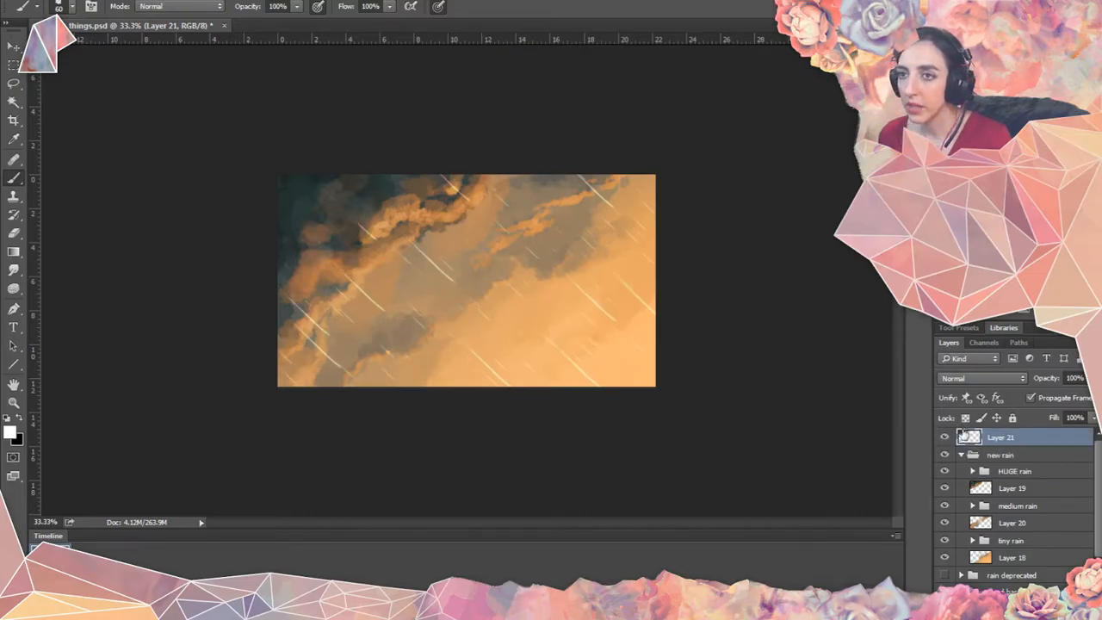
pyautogui.hotkey('ctrl', 's')
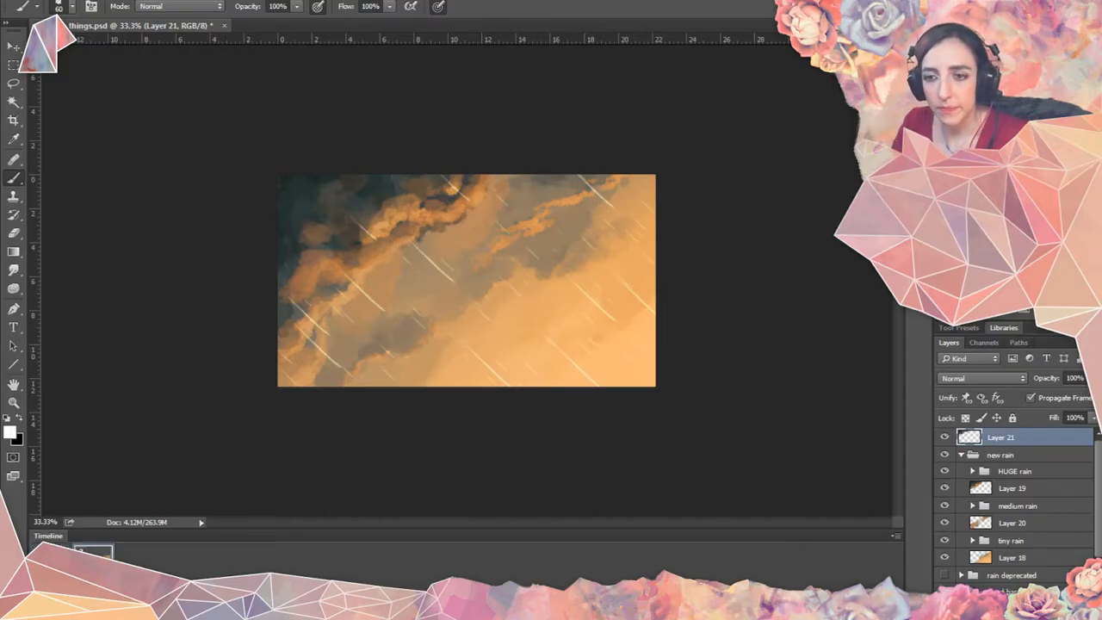
# On the second animation frame, start a free transform of the HUGE rain group and turn on the display of layer edges.
pyautogui.click(93, 553)
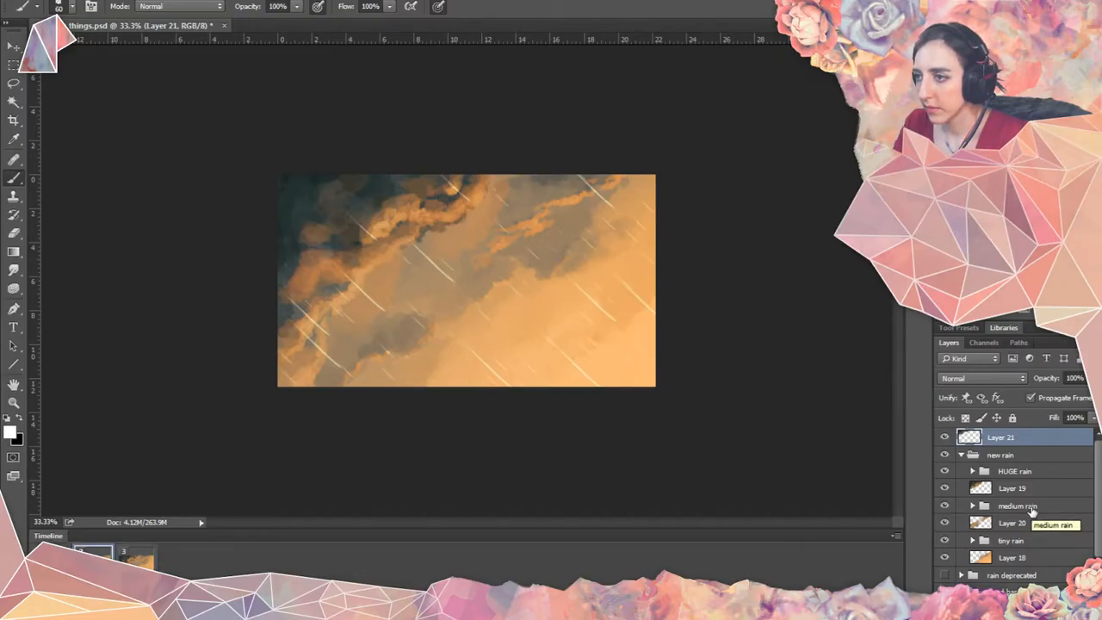
pyautogui.click(1009, 472)
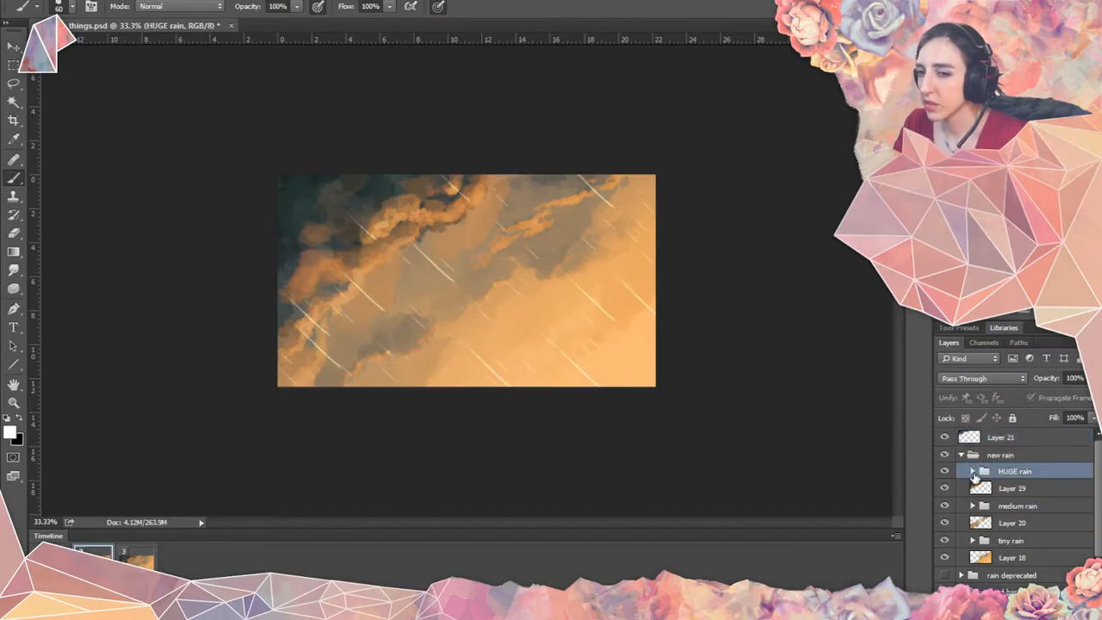
pyautogui.hotkey('ctrl', '-')
pyautogui.hotkey('ctrl', '-')
pyautogui.hotkey('ctrl', '-')
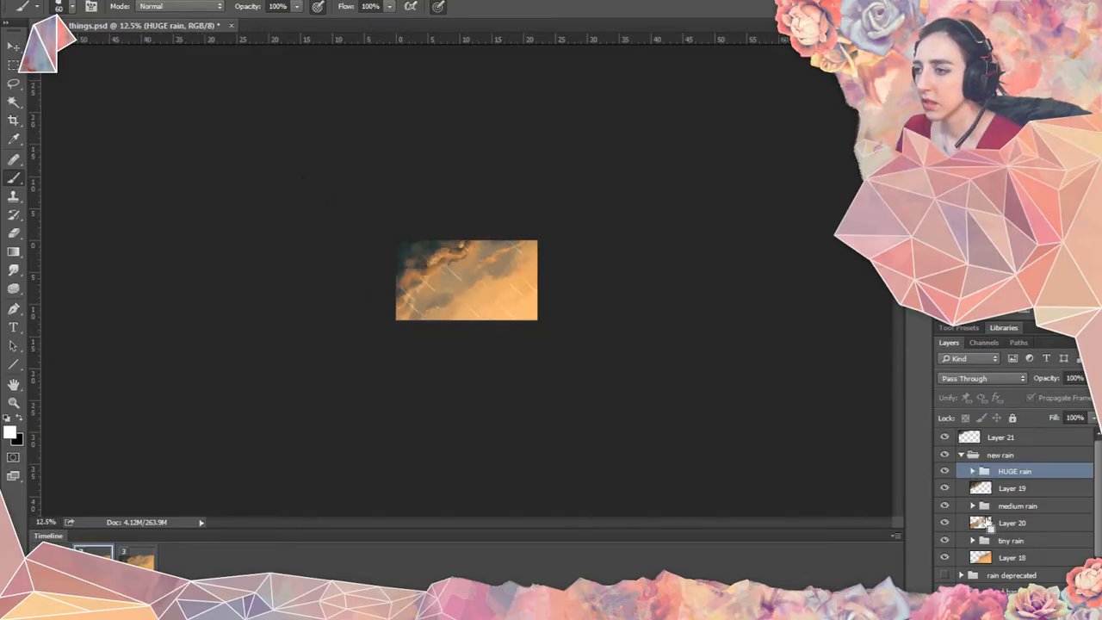
pyautogui.hotkey('ctrl', 't')
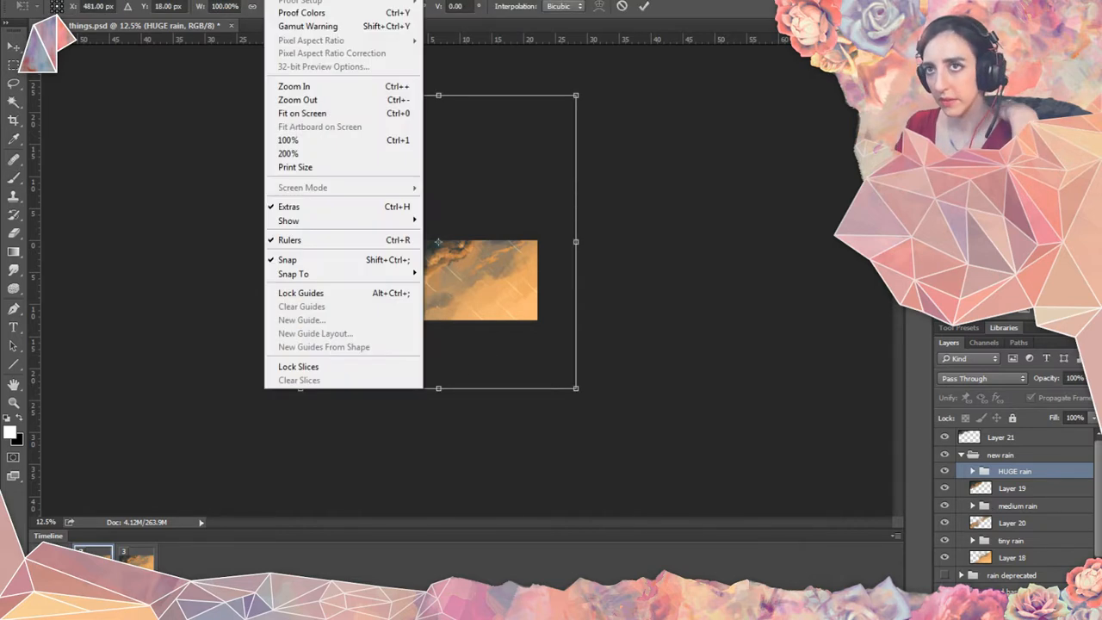
pyautogui.click(272, 3)
pyautogui.moveTo(401, 221)
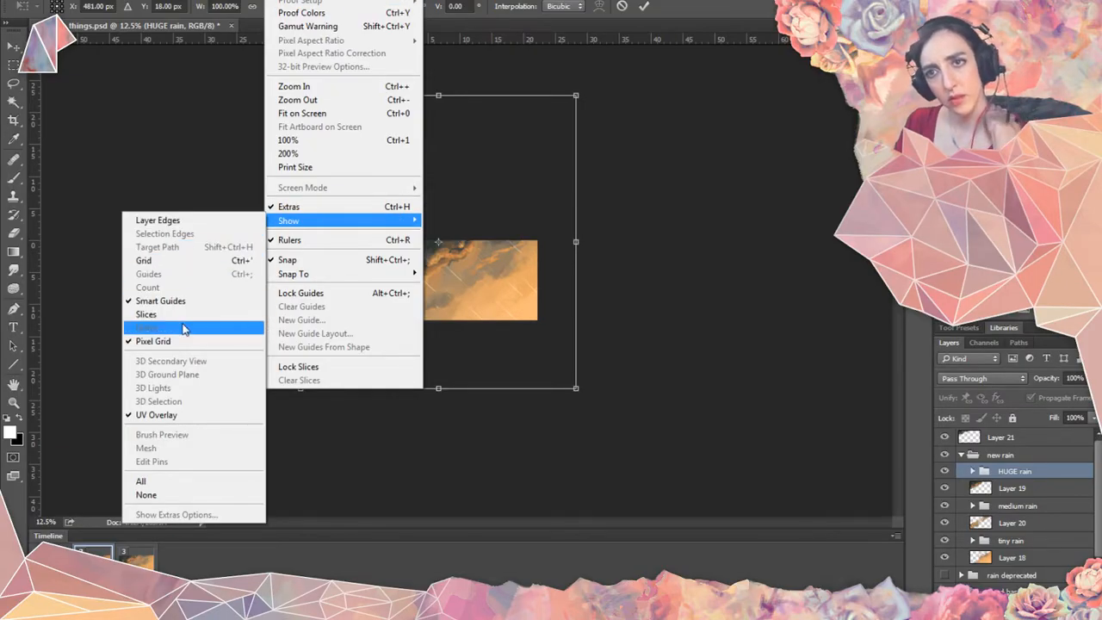
pyautogui.click(184, 220)
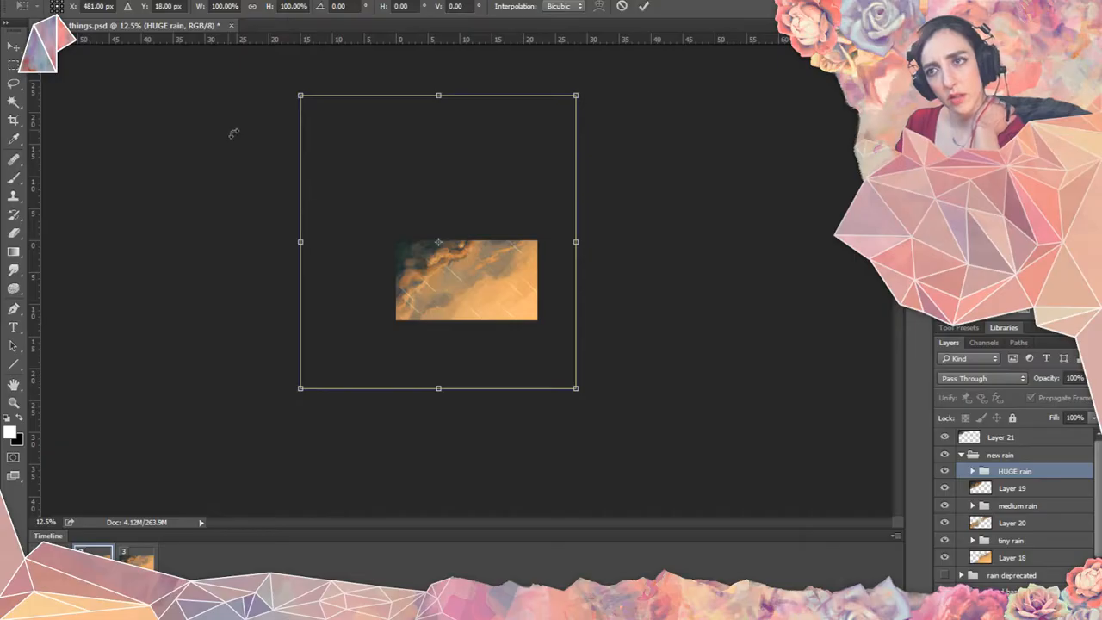
pyautogui.click(129, 1)
pyautogui.moveTo(279, 1)
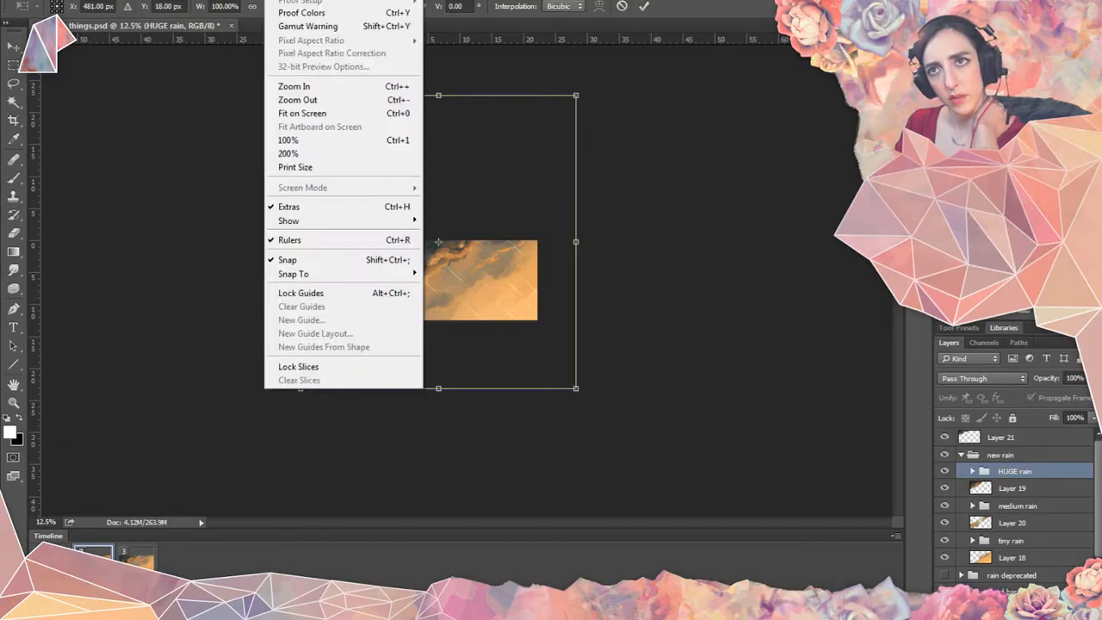
pyautogui.moveTo(316, 224)
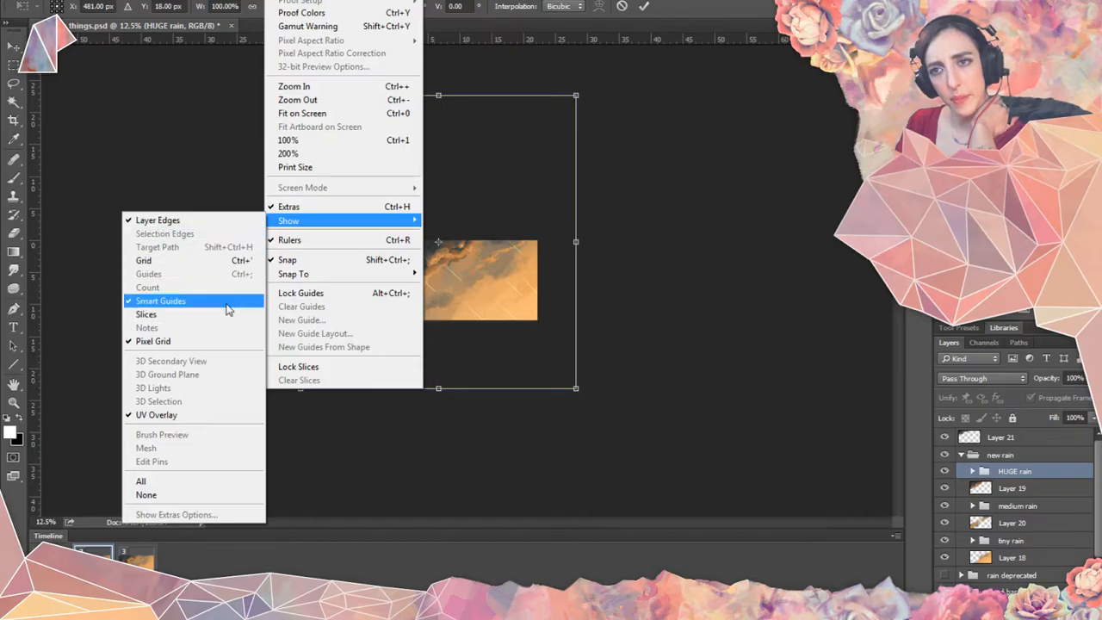
pyautogui.click(279, 1)
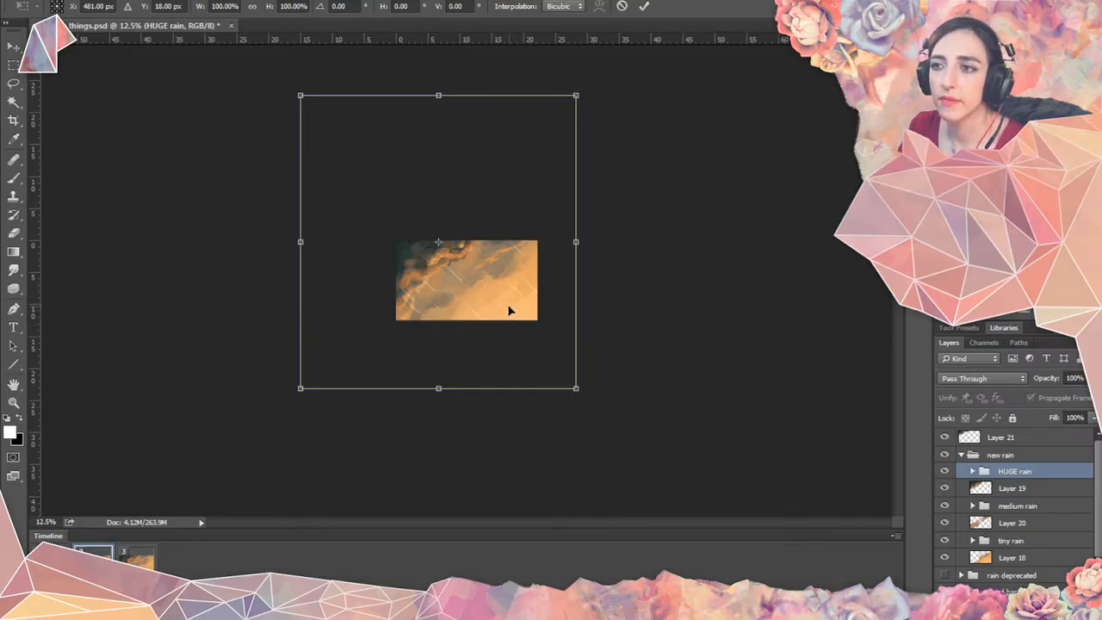
# Shift the HUGE rain group down and right to X 571 px, Y 118 px and apply the transformation.
pyautogui.moveTo(498, 297)
pyautogui.mouseDown()
pyautogui.moveTo(560, 350)
pyautogui.moveTo(500, 303)
pyautogui.mouseUp()
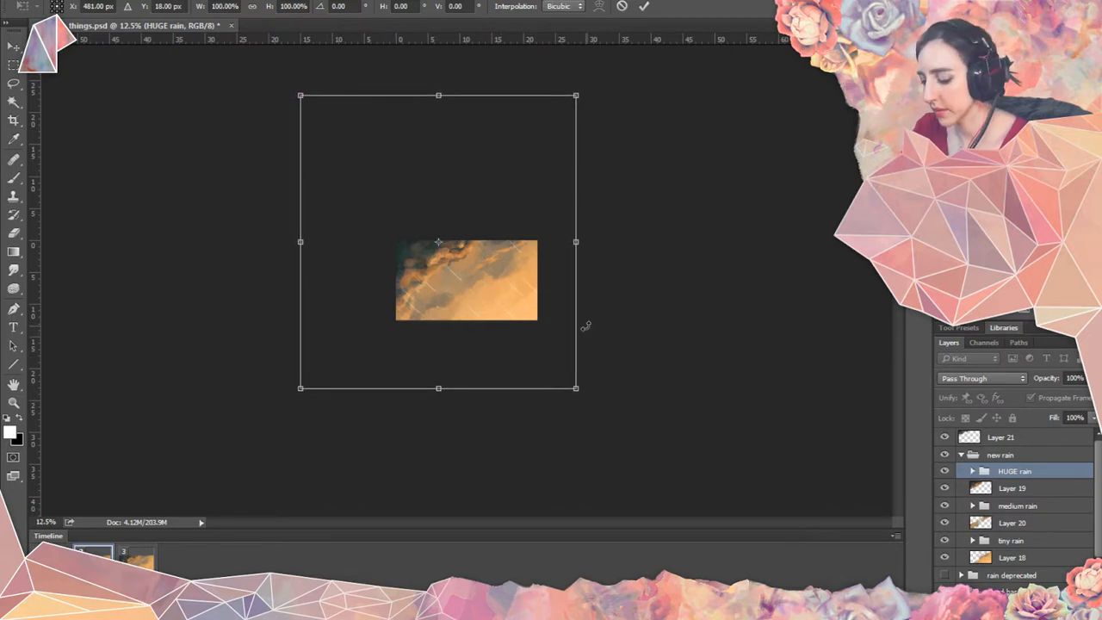
pyautogui.hotkey('shift', 'Down')
pyautogui.hotkey('shift', 'Down')
pyautogui.hotkey('shift', 'Down')
pyautogui.hotkey('shift', 'Down')
pyautogui.hotkey('shift', 'Down')
pyautogui.hotkey('shift', 'Down')
pyautogui.hotkey('shift', 'Down')
pyautogui.hotkey('shift', 'Down')
pyautogui.hotkey('shift', 'Down')
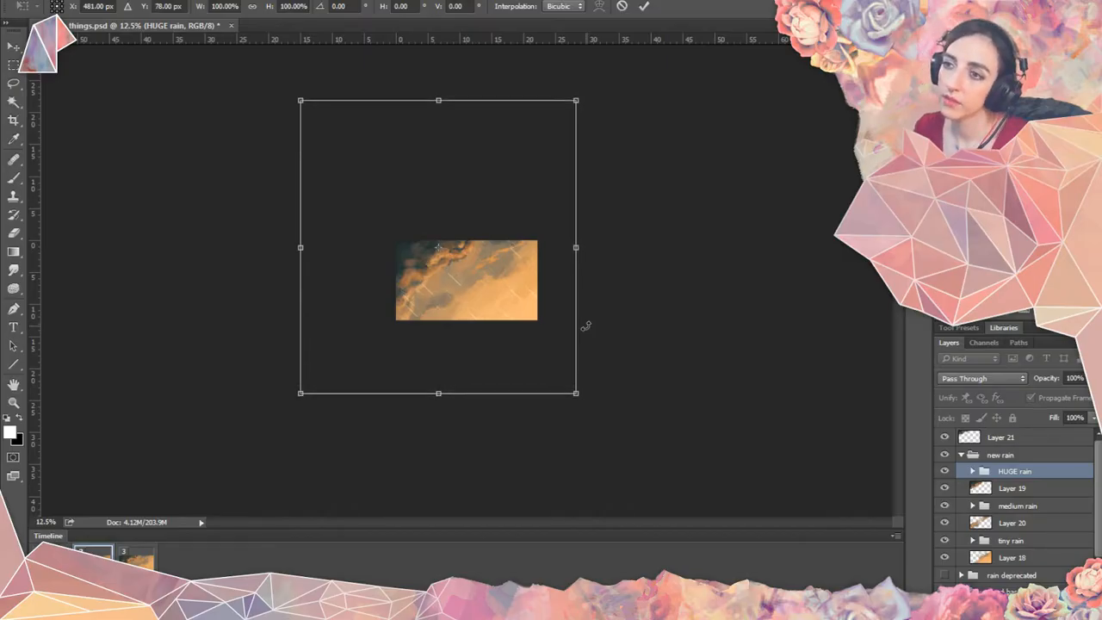
pyautogui.hotkey('shift', 'Down')
pyautogui.hotkey('shift', 'Right')
pyautogui.hotkey('shift', 'Right')
pyautogui.hotkey('shift', 'Right')
pyautogui.hotkey('shift', 'Right')
pyautogui.hotkey('shift', 'Right')
pyautogui.hotkey('shift', 'Right')
pyautogui.hotkey('shift', 'Right')
pyautogui.hotkey('shift', 'Right')
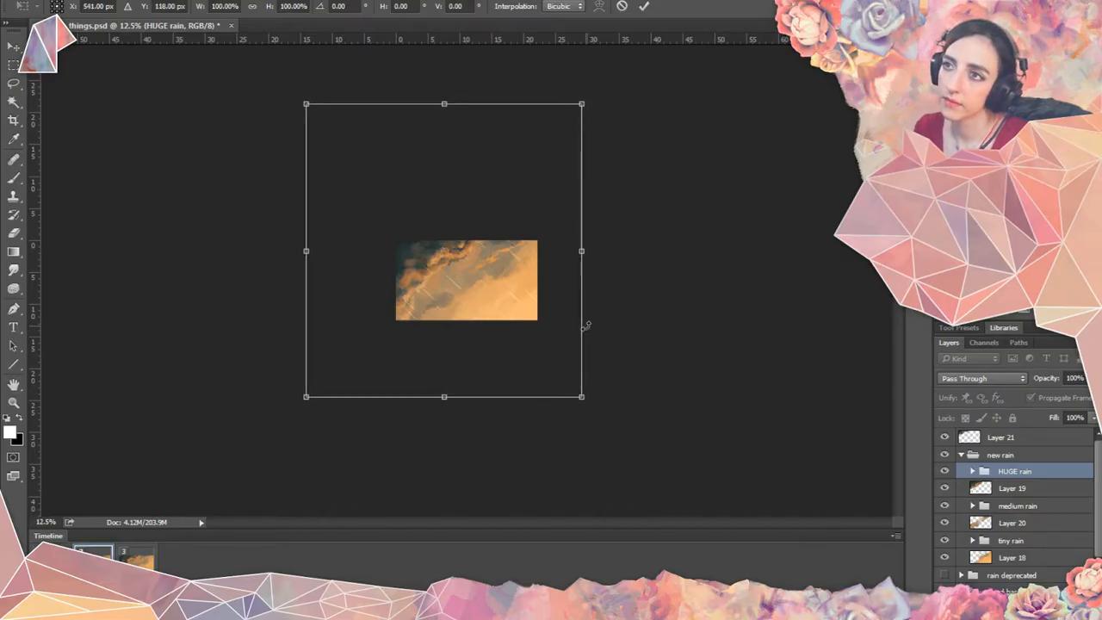
pyautogui.hotkey('shift', 'Right')
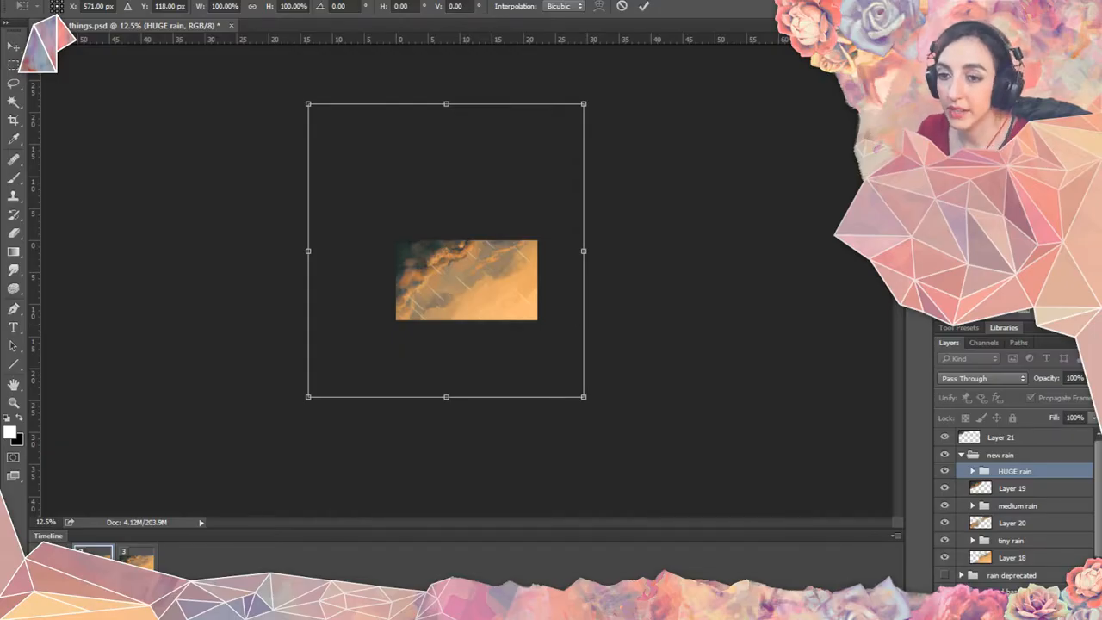
pyautogui.click(13, 45)
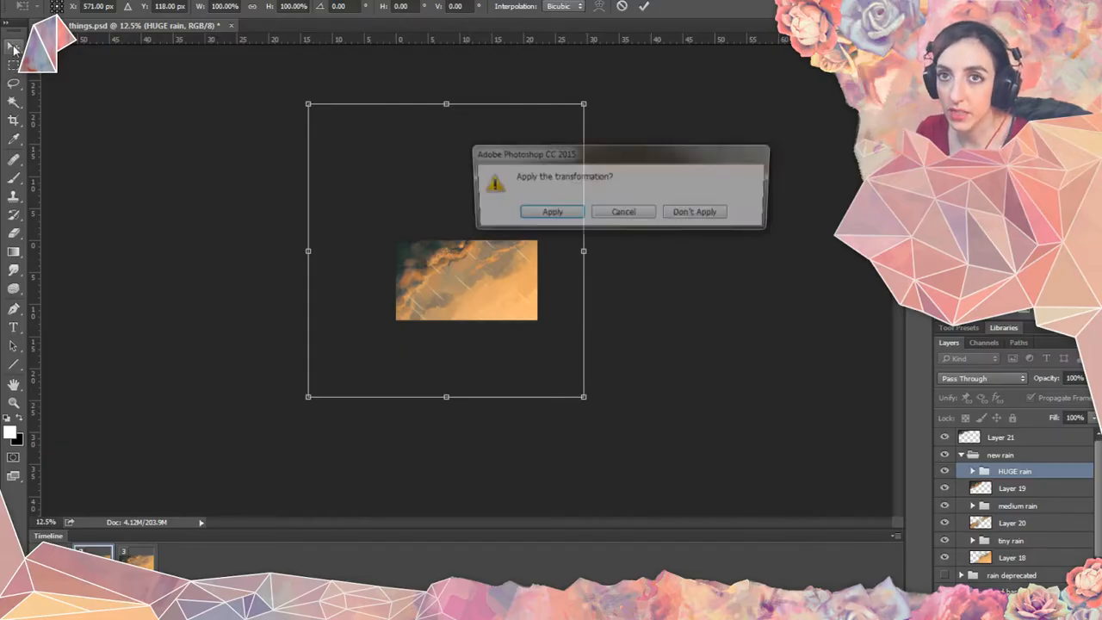
pyautogui.click(551, 214)
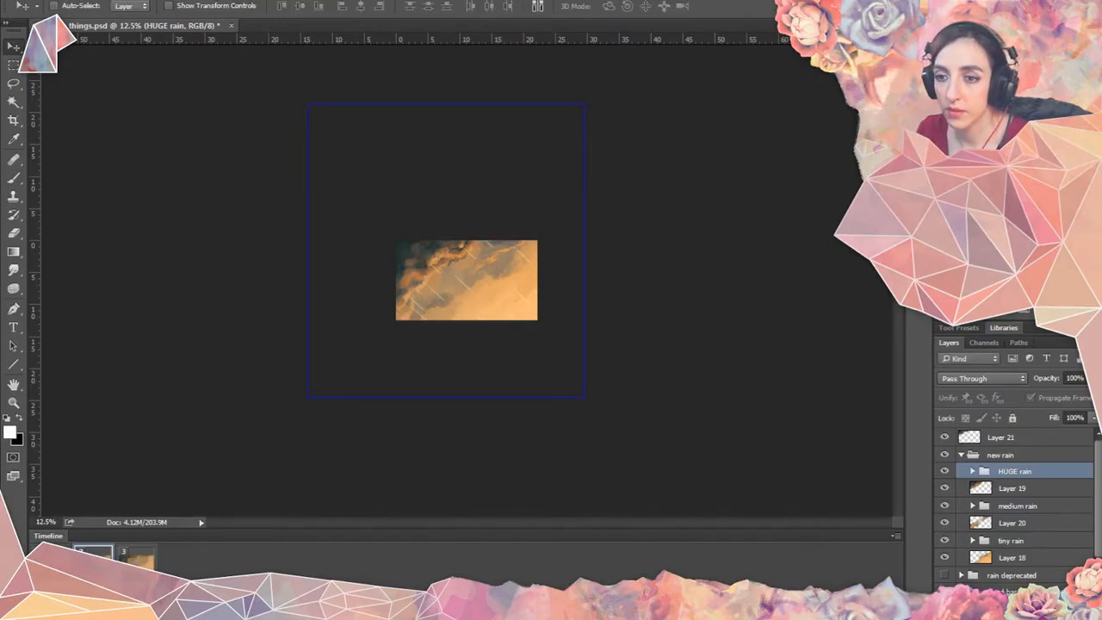
# Delete frame 3 from the animation timeline.
pyautogui.click(136, 557)
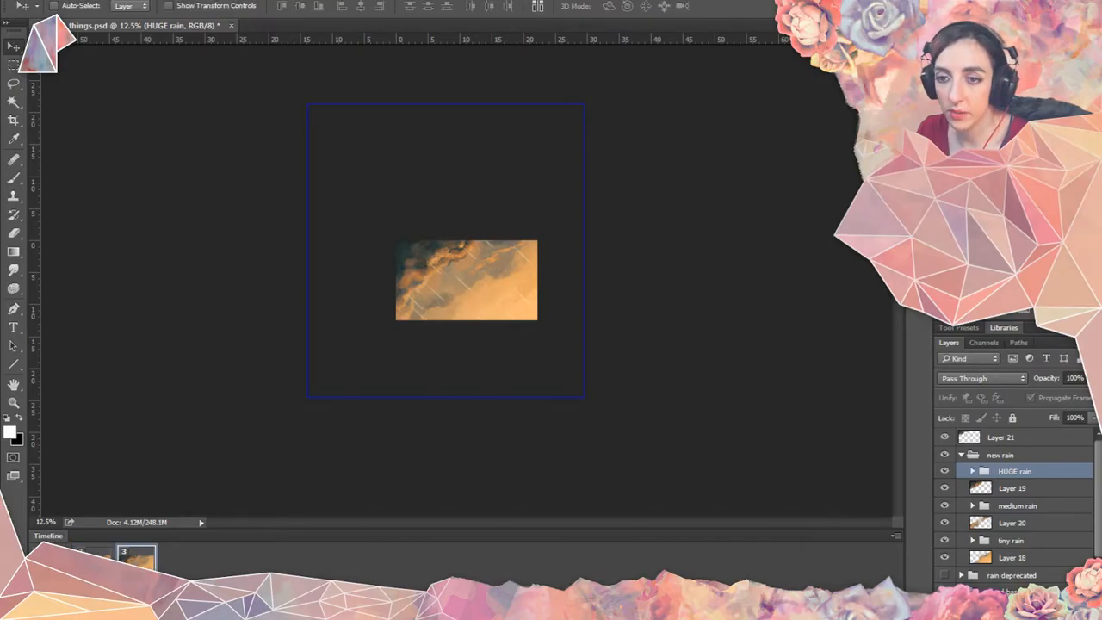
pyautogui.press('Delete')
pyautogui.click(565, 218)
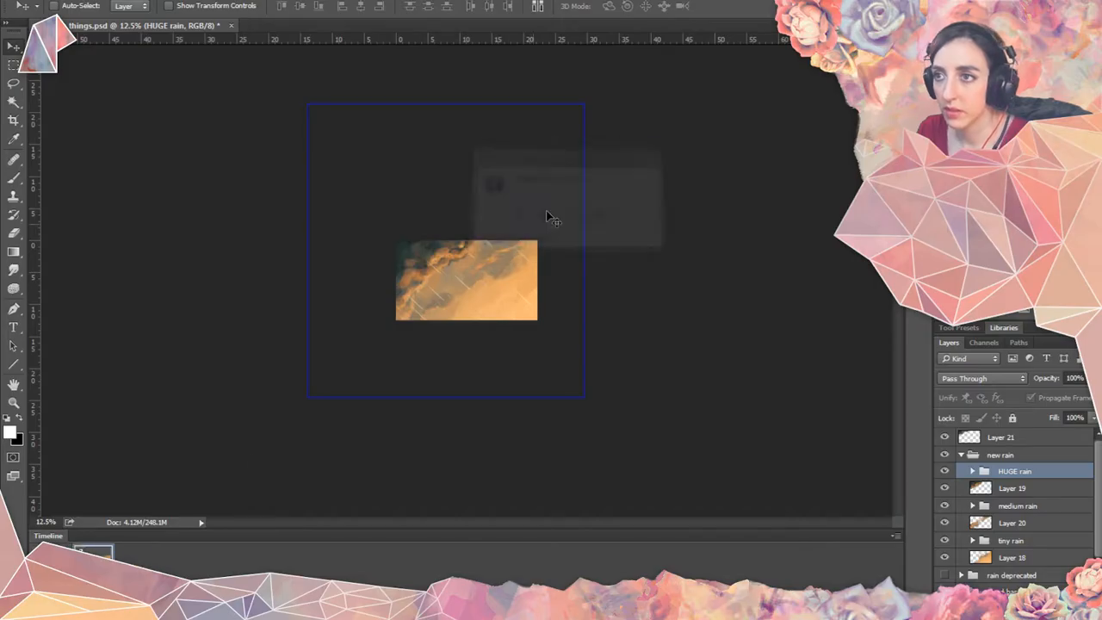
# Move the medium rain group diagonally down and to the right on the second frame.
pyautogui.click(991, 508)
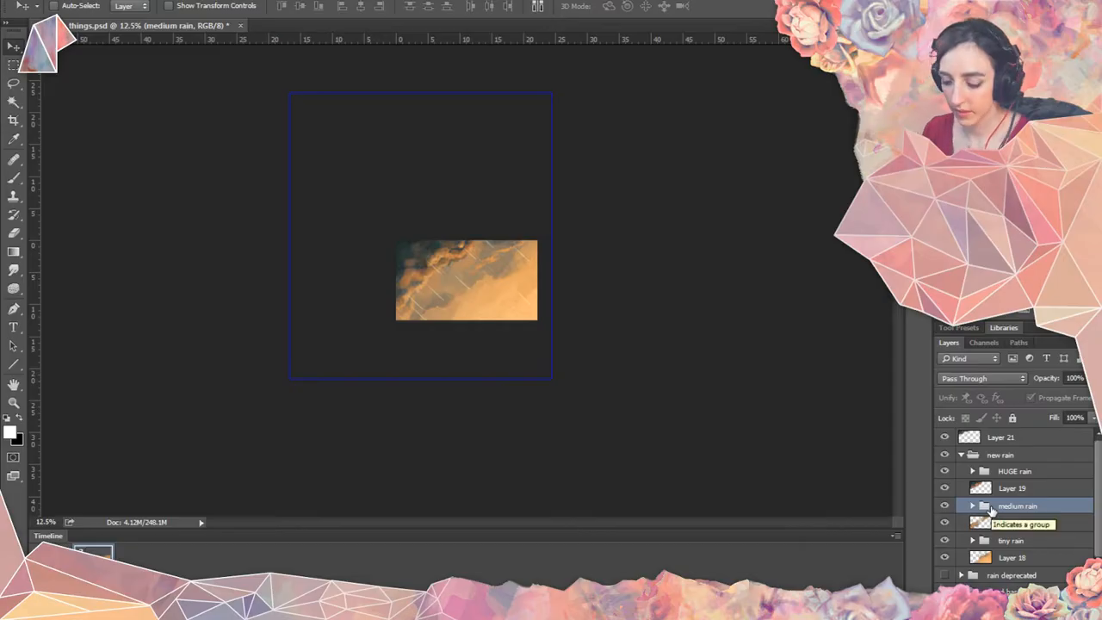
pyautogui.hotkey('shift', 'Right')
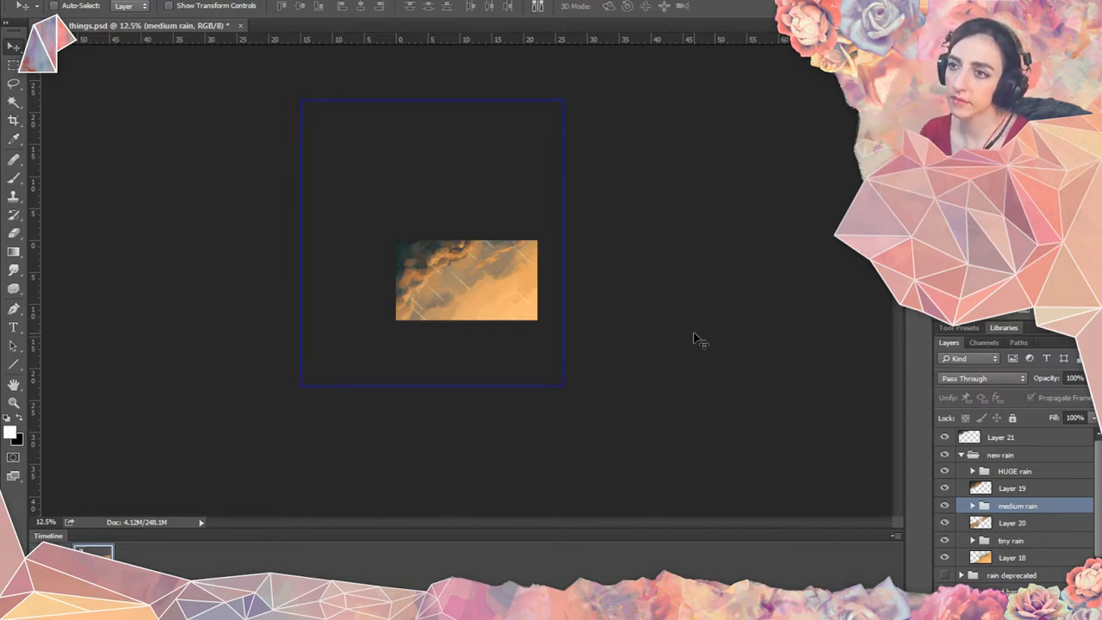
# On frame 3, select the tiny, medium and HUGE rain groups and shift them together down and to the right.
pyautogui.click(1010, 542)
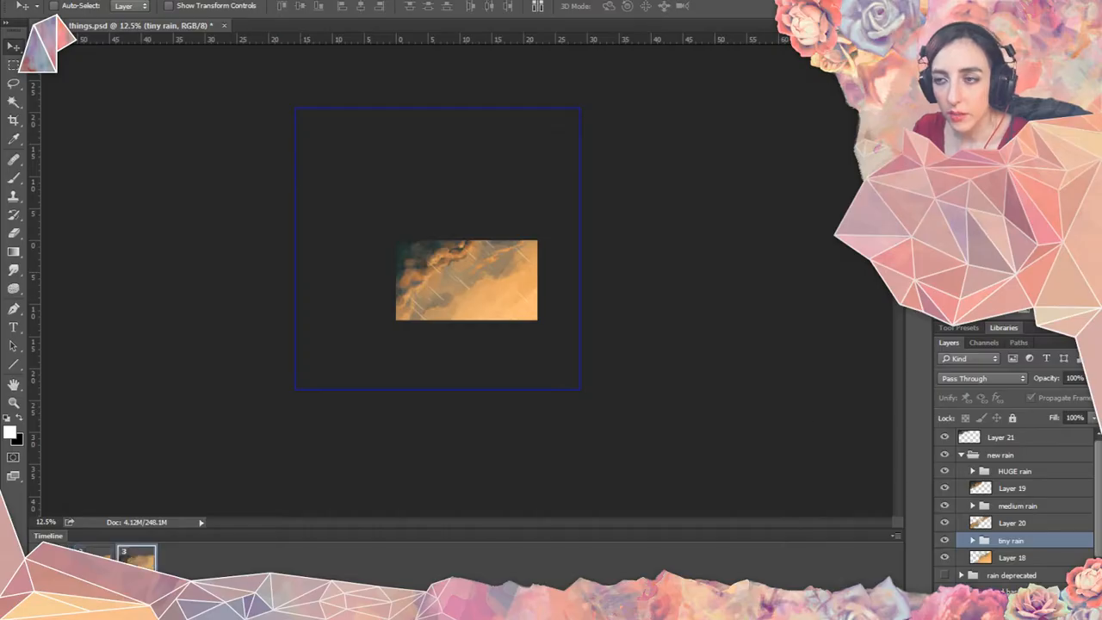
pyautogui.keyDown('ctrl'); pyautogui.click(1061, 507); pyautogui.keyUp('ctrl')
pyautogui.keyDown('ctrl'); pyautogui.click(1061, 470); pyautogui.keyUp('ctrl')
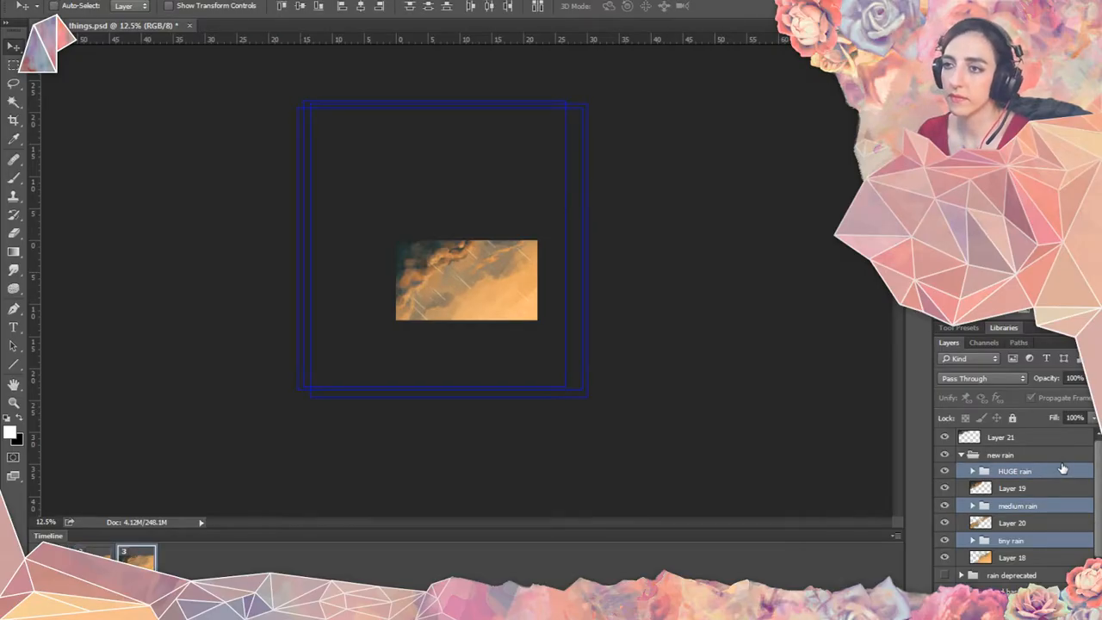
pyautogui.hotkey('shift', 'Right')
pyautogui.hotkey('shift', 'Right')
pyautogui.hotkey('shift', 'Right')
pyautogui.hotkey('shift', 'Down')
pyautogui.hotkey('shift', 'Down')
pyautogui.hotkey('shift', 'Down')
pyautogui.hotkey('shift', 'Down')
pyautogui.hotkey('shift', 'Down')
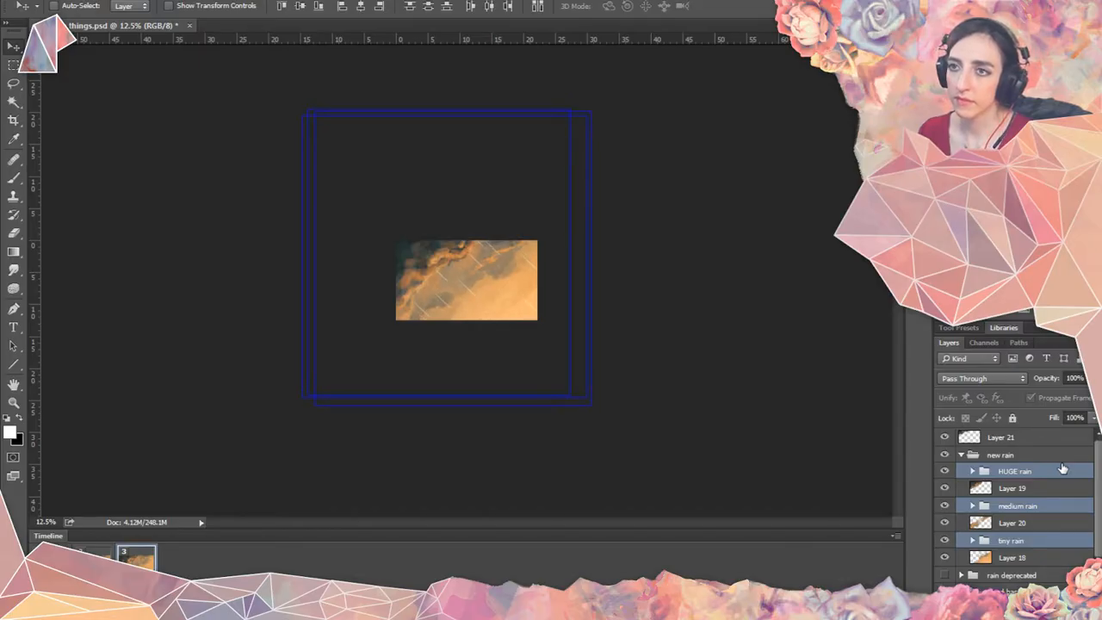
# Add a fourth animation frame and shift the three selected rain groups further down and to the right.
pyautogui.click(212, 595)
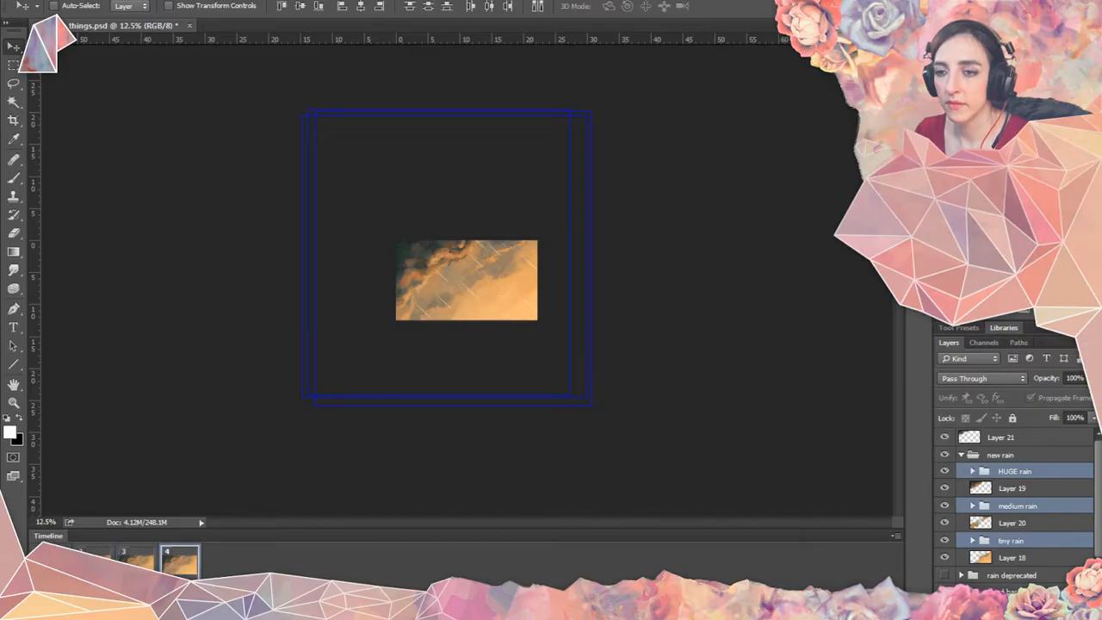
pyautogui.hotkey('shift', 'Right')
pyautogui.hotkey('shift', 'Right')
pyautogui.hotkey('shift', 'Right')
pyautogui.hotkey('shift', 'Right')
pyautogui.hotkey('shift', 'Right')
pyautogui.hotkey('shift', 'Right')
pyautogui.hotkey('shift', 'Right')
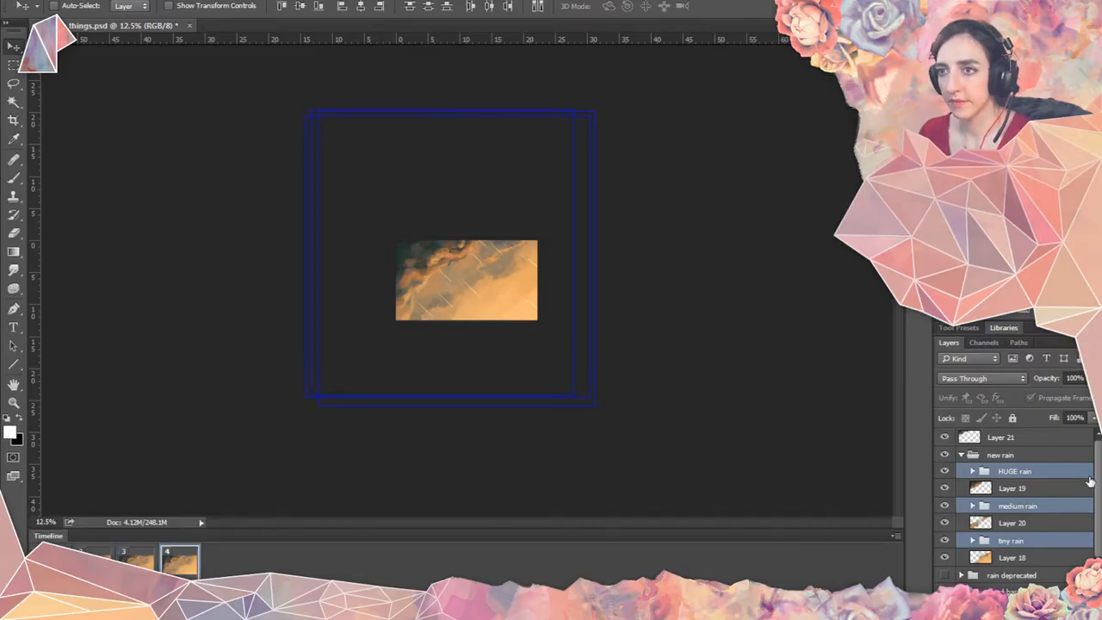
pyautogui.hotkey('shift', 'Down')
pyautogui.hotkey('shift', 'Down')
pyautogui.hotkey('shift', 'Down')
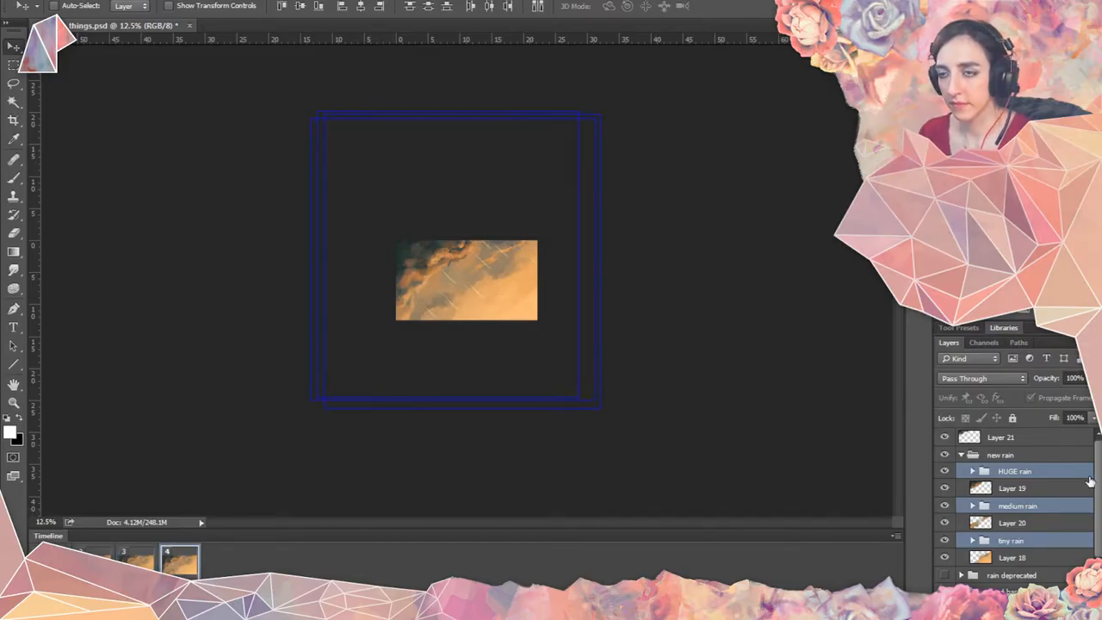
pyautogui.hotkey('shift', 'Down')
pyautogui.hotkey('shift', 'Down')
pyautogui.hotkey('shift', 'Down')
pyautogui.hotkey('shift', 'Down')
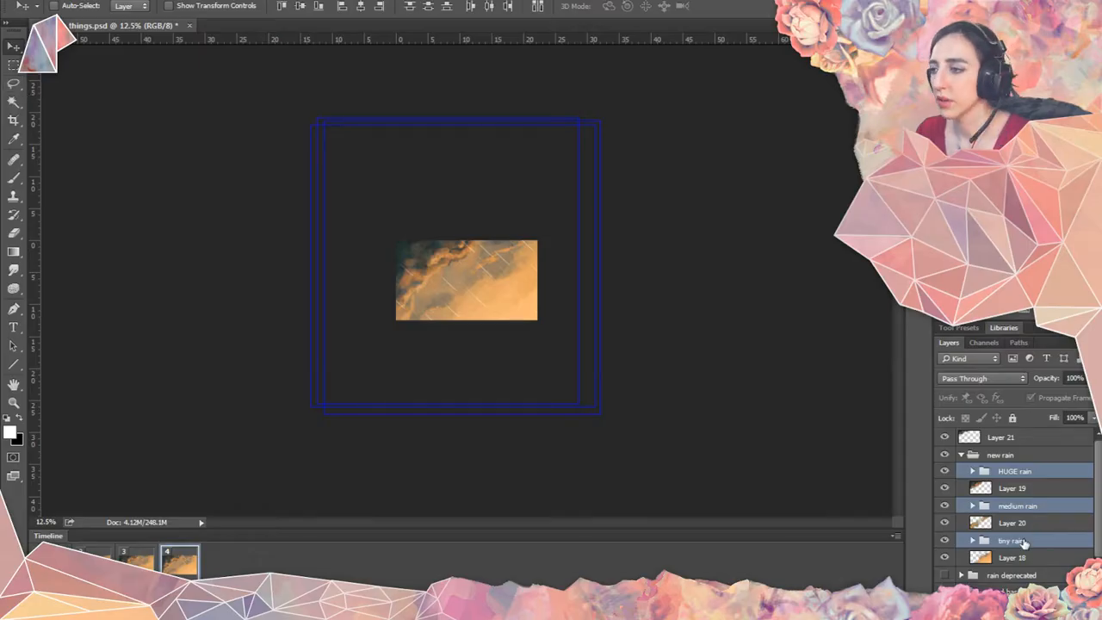
# Merge Layer 17 copy and Layer 17 inside the tiny rain group and set the merged layer's blend mode to Color Dodge.
pyautogui.click(971, 540)
pyautogui.click(971, 540)
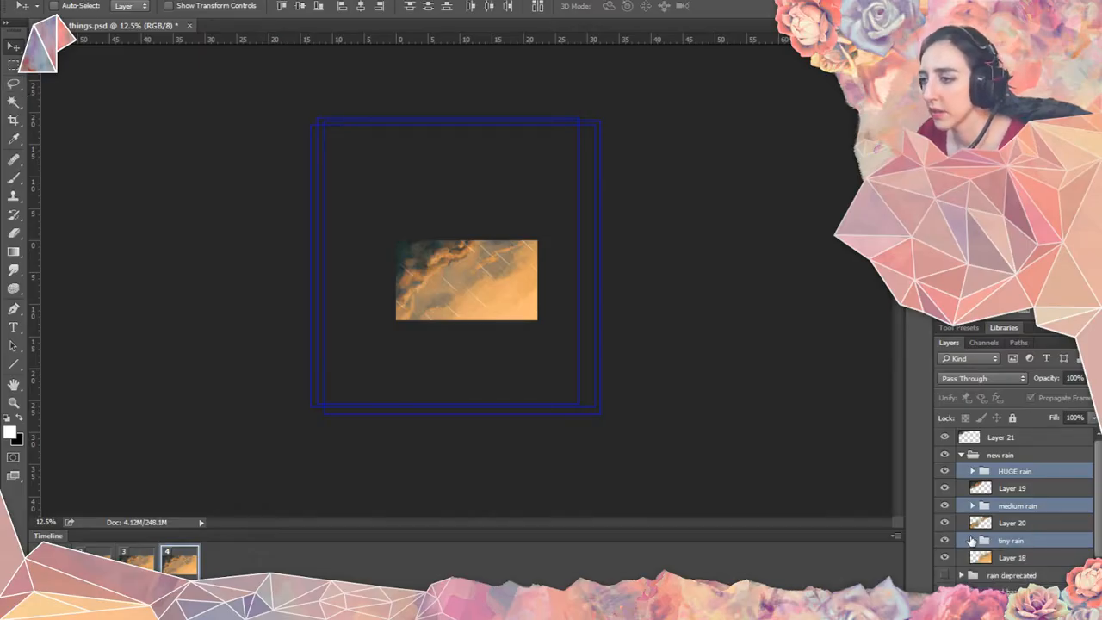
pyautogui.click(1022, 540)
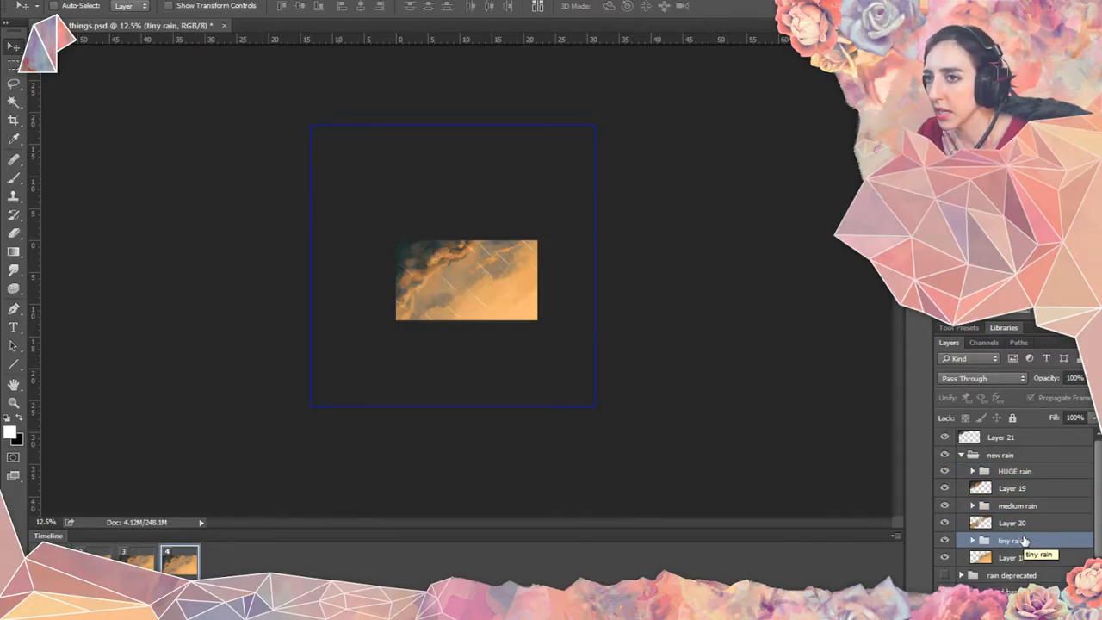
pyautogui.click(971, 541)
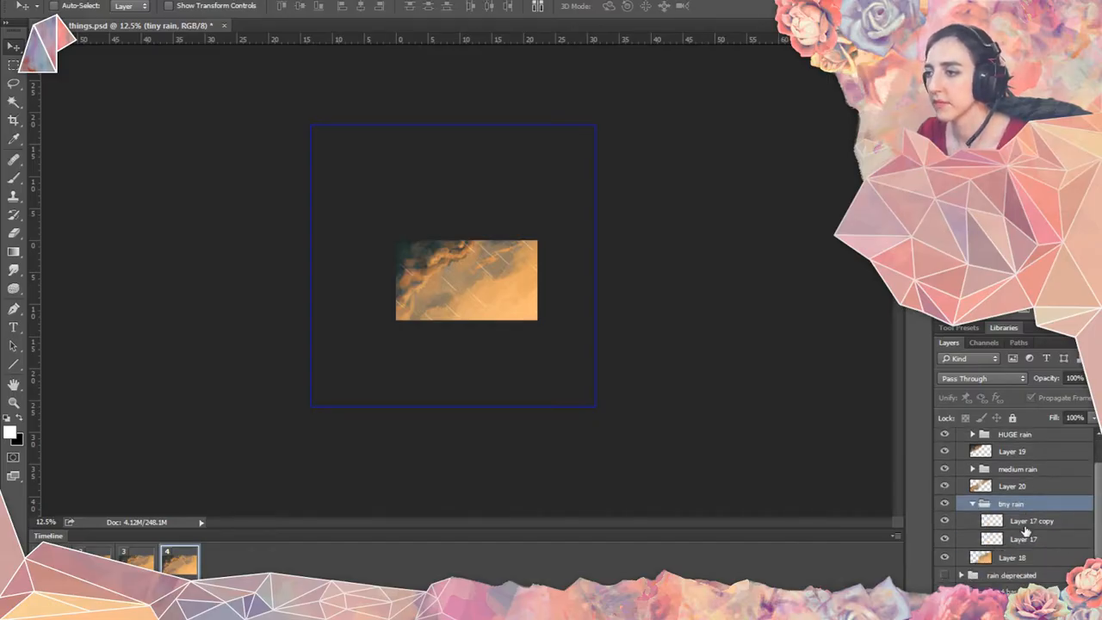
pyautogui.click(1026, 526)
pyautogui.keyDown('shift'); pyautogui.click(1026, 540); pyautogui.keyUp('shift')
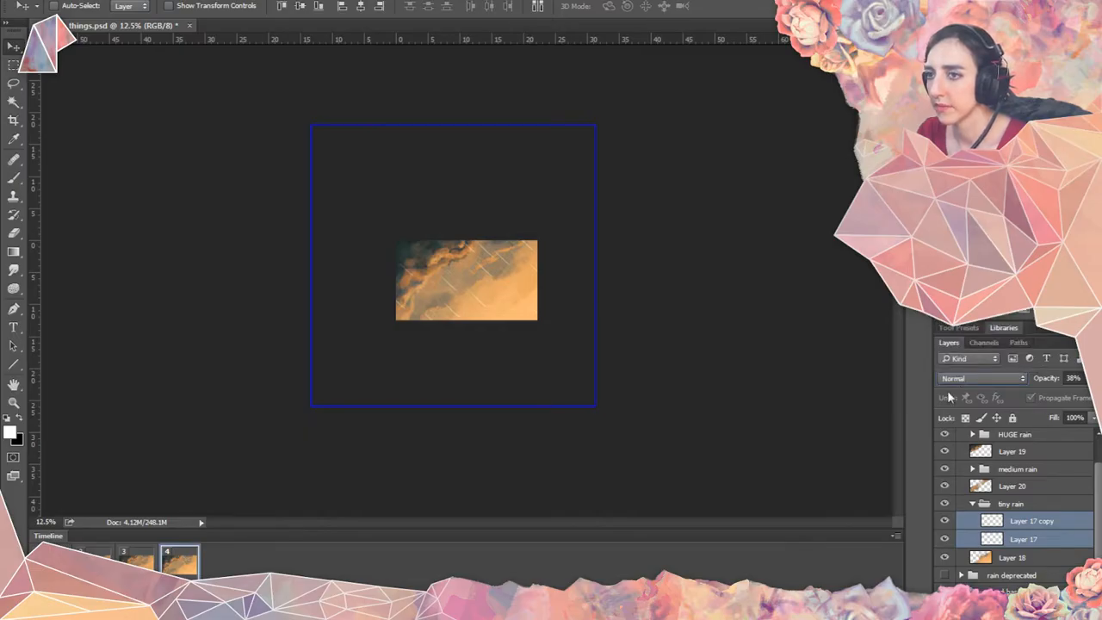
pyautogui.hotkey('ctrl', '+')
pyautogui.hotkey('ctrl', '+')
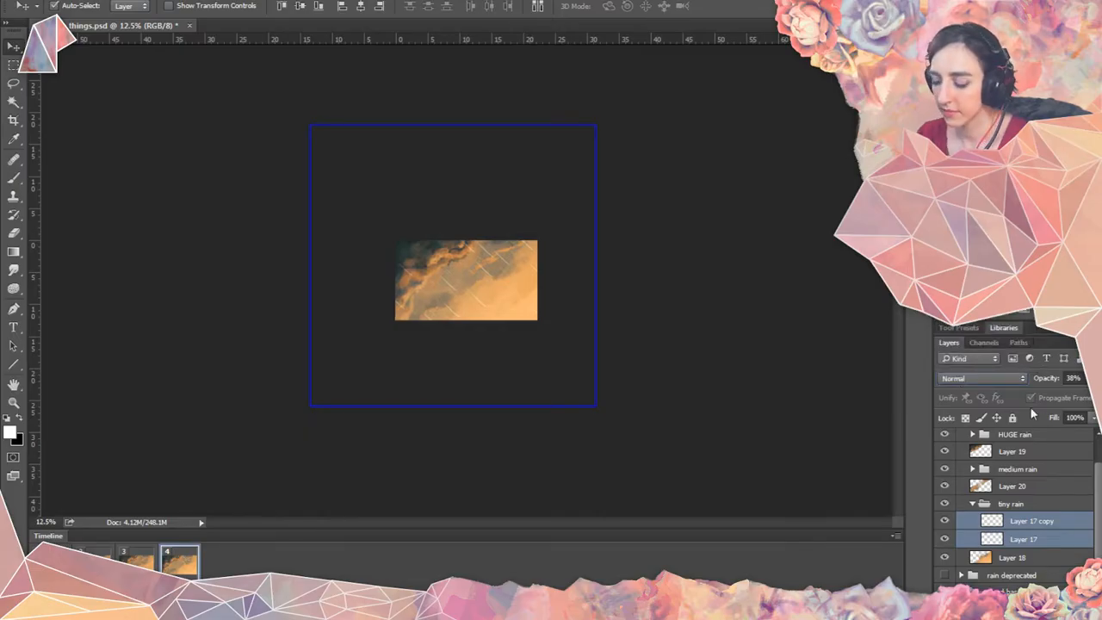
pyautogui.hotkey('ctrl', '+')
pyautogui.hotkey('ctrl', '+')
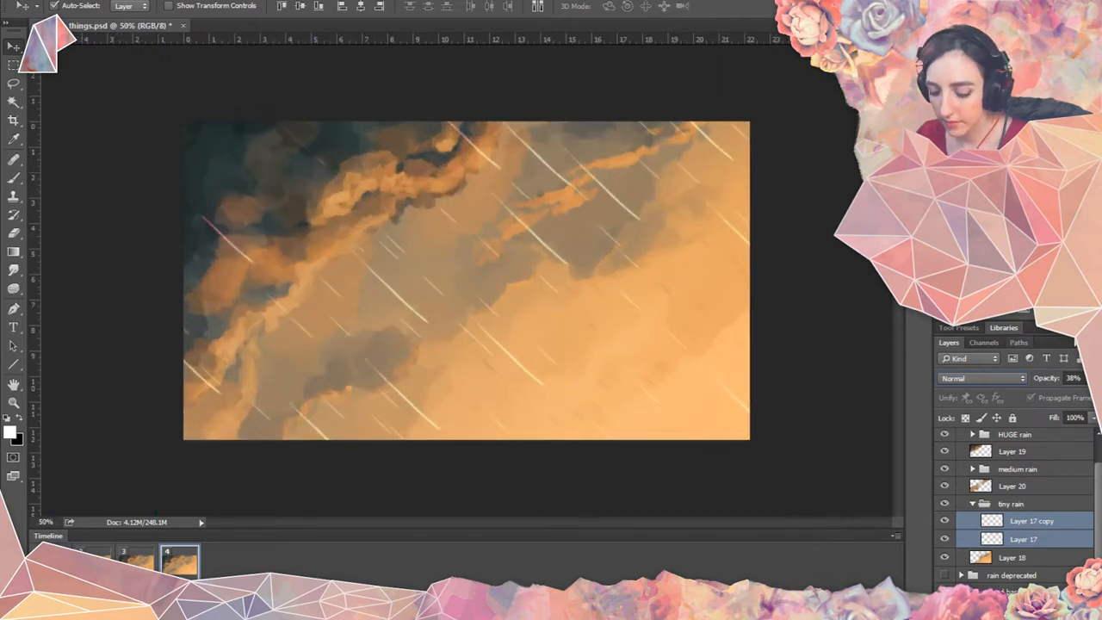
pyautogui.hotkey('ctrl', 'e')
pyautogui.click(987, 379)
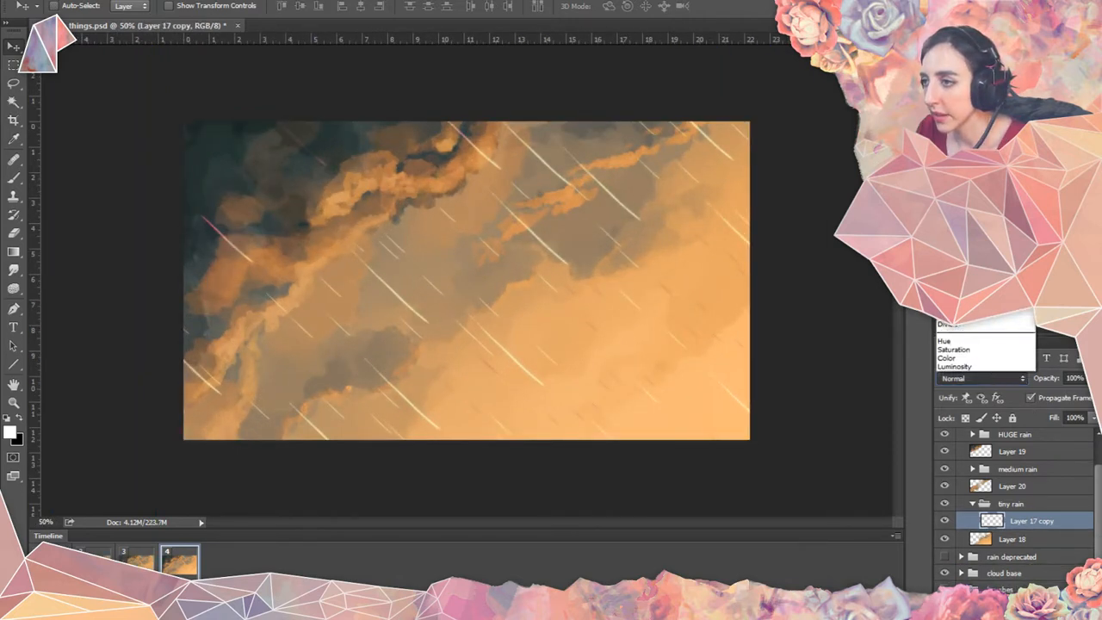
pyautogui.click(962, 195)
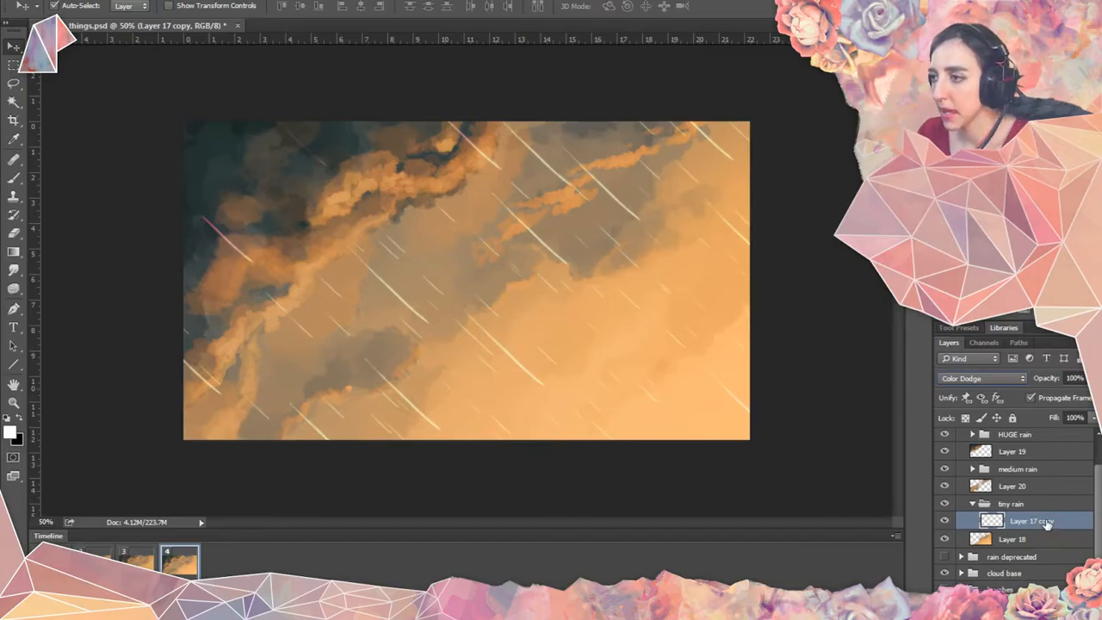
# Duplicate the merged tiny rain layer and move the copy diagonally up and to the left on frame 4.
pyautogui.hotkey('ctrl', 'j')
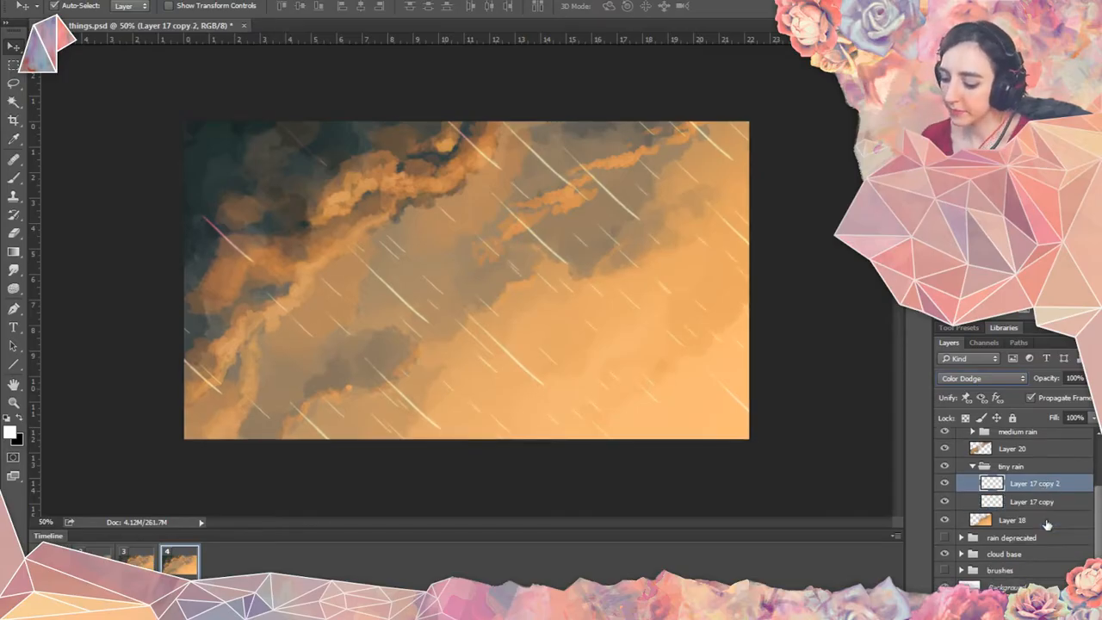
pyautogui.hotkey('ctrl', '-')
pyautogui.hotkey('ctrl', '-')
pyautogui.hotkey('ctrl', '-')
pyautogui.hotkey('ctrl', '-')
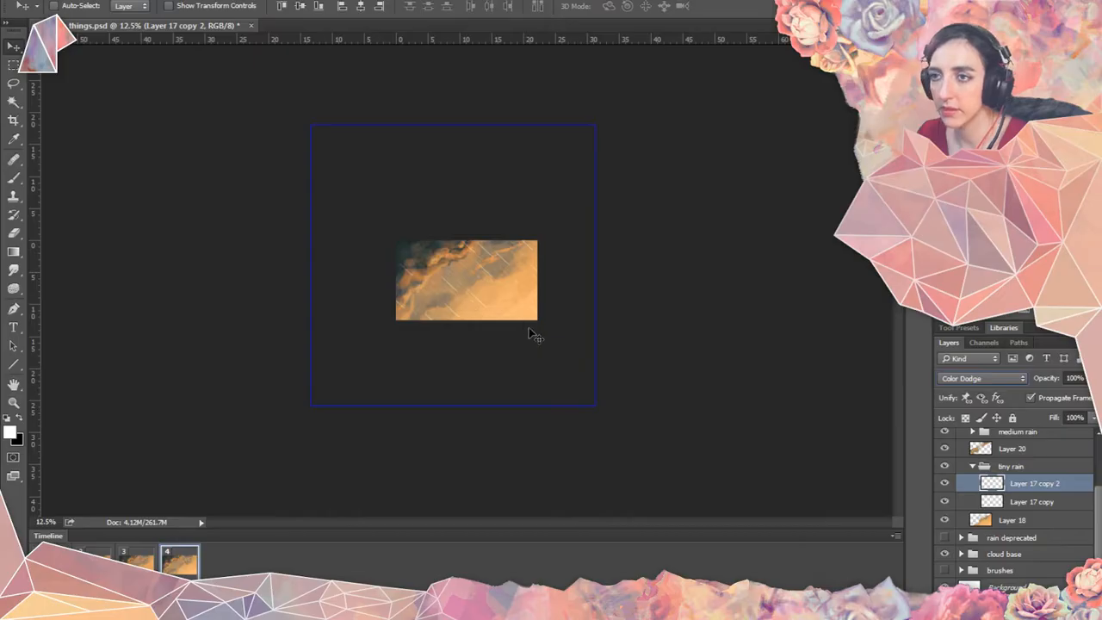
pyautogui.moveTo(529, 327); pyautogui.dragTo(352, 208)
pyautogui.moveTo(390, 258); pyautogui.dragTo(448, 251)
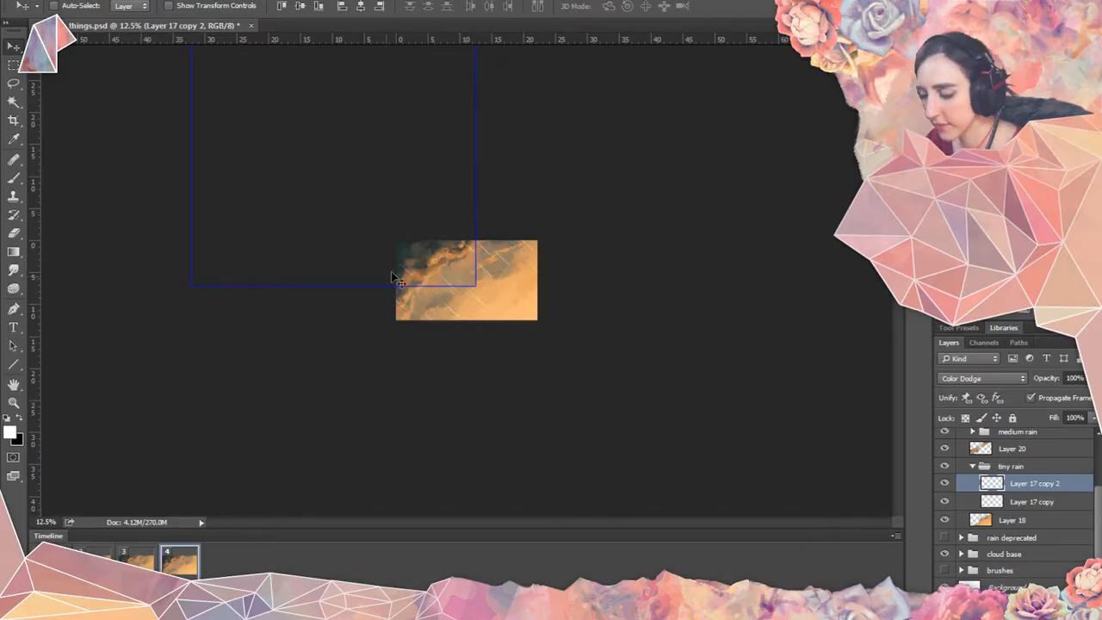
pyautogui.click(970, 469)
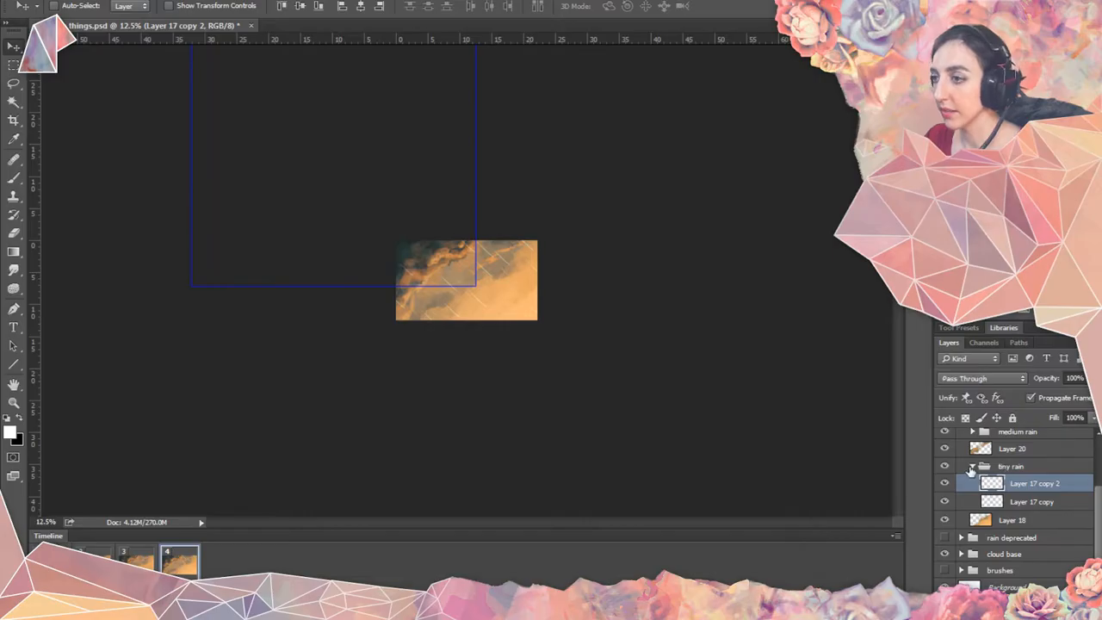
pyautogui.click(970, 469)
# Set Layer 15 and Layer 15 copy in the medium rain group to Normal blending and merge them.
pyautogui.scroll(1, 970, 473)
pyautogui.click(972, 487)
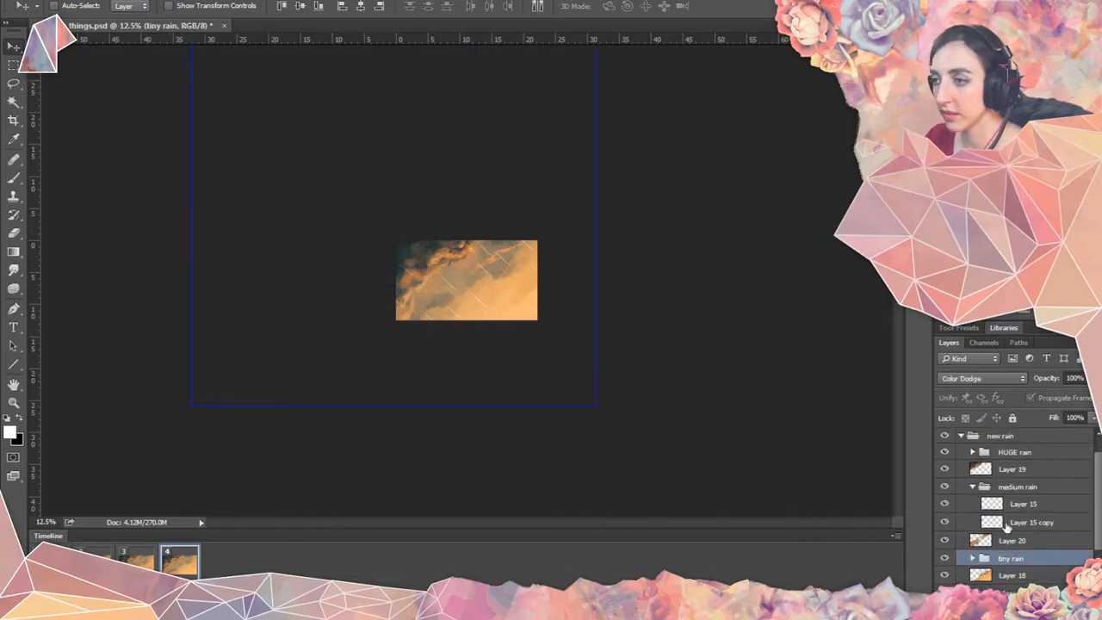
pyautogui.click(1001, 520)
pyautogui.keyDown('shift'); pyautogui.click(998, 507); pyautogui.keyUp('shift')
pyautogui.click(977, 379)
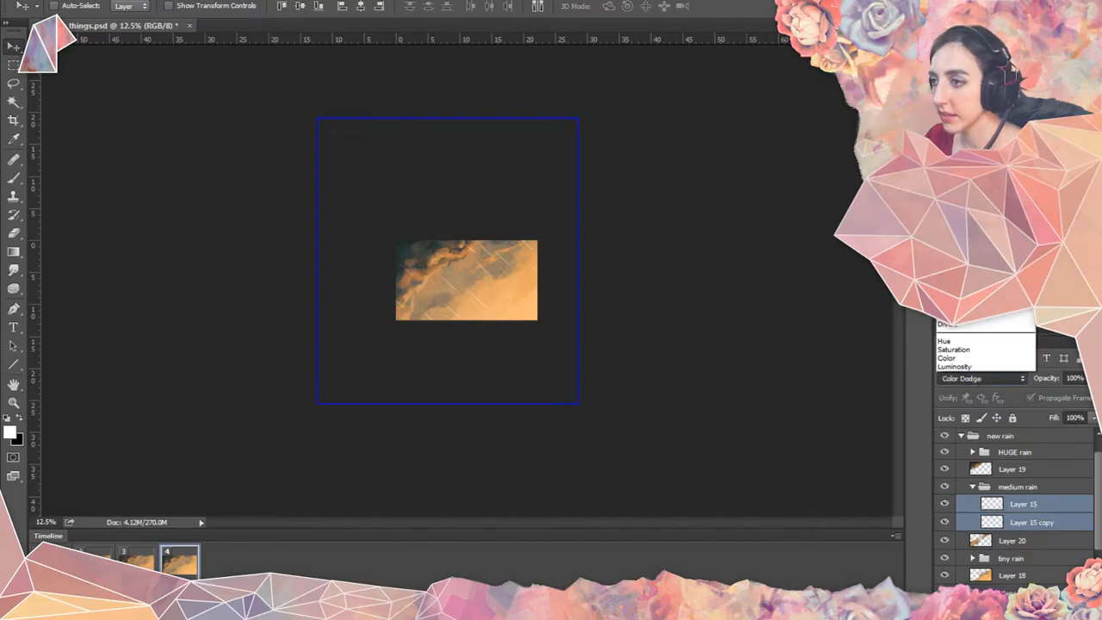
pyautogui.click(955, 91)
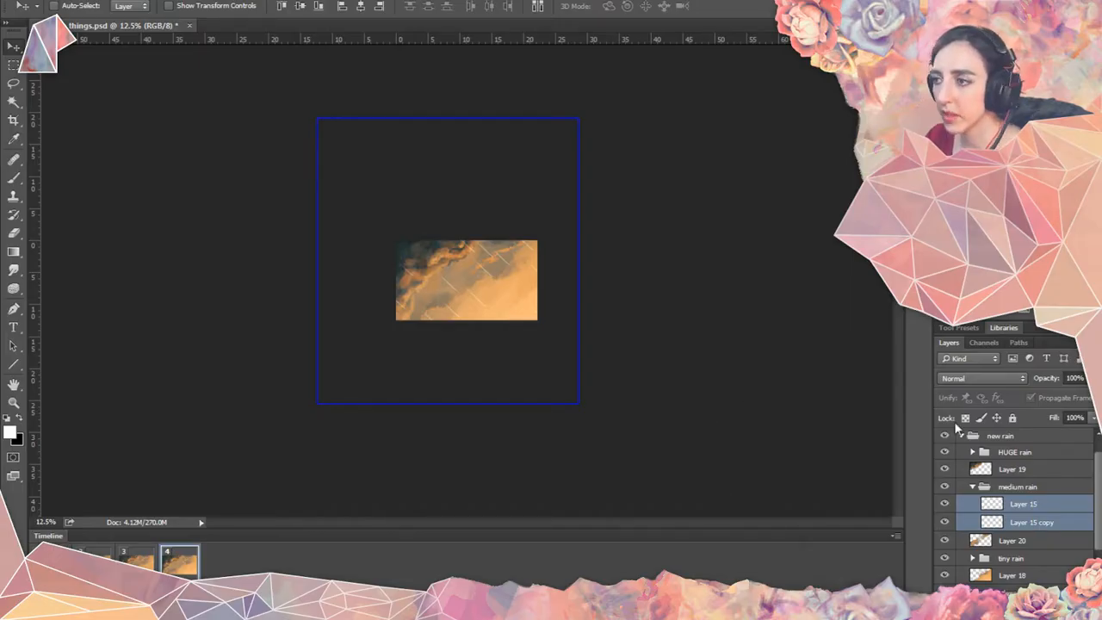
pyautogui.hotkey('ctrl', 'e')
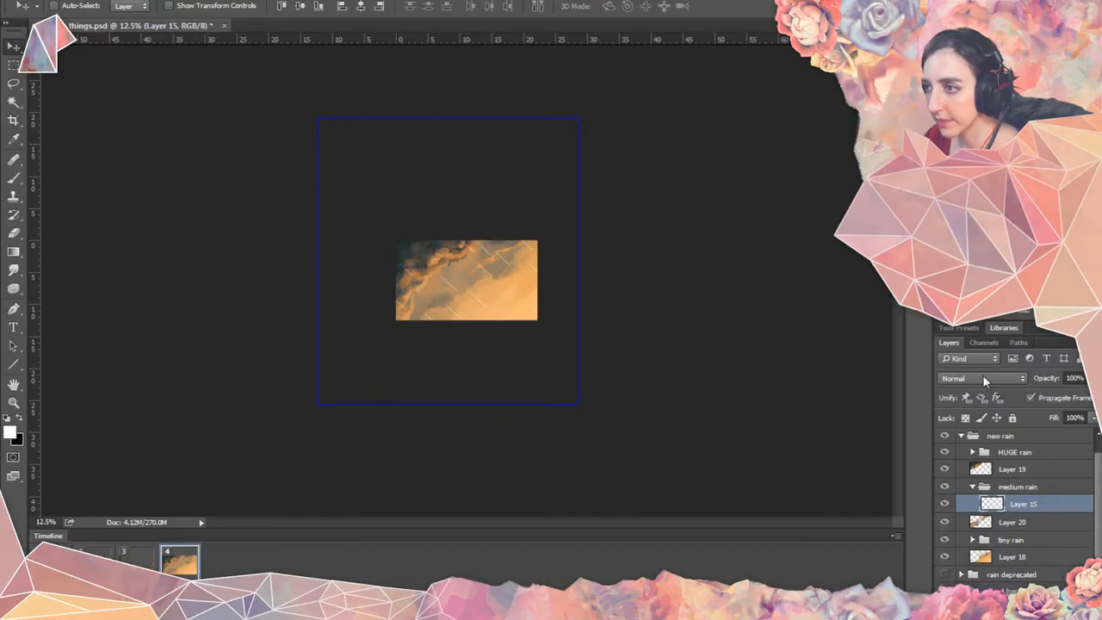
# Set the merged medium rain layer to Color Dodge and save the document.
pyautogui.click(982, 378)
pyautogui.click(960, 195)
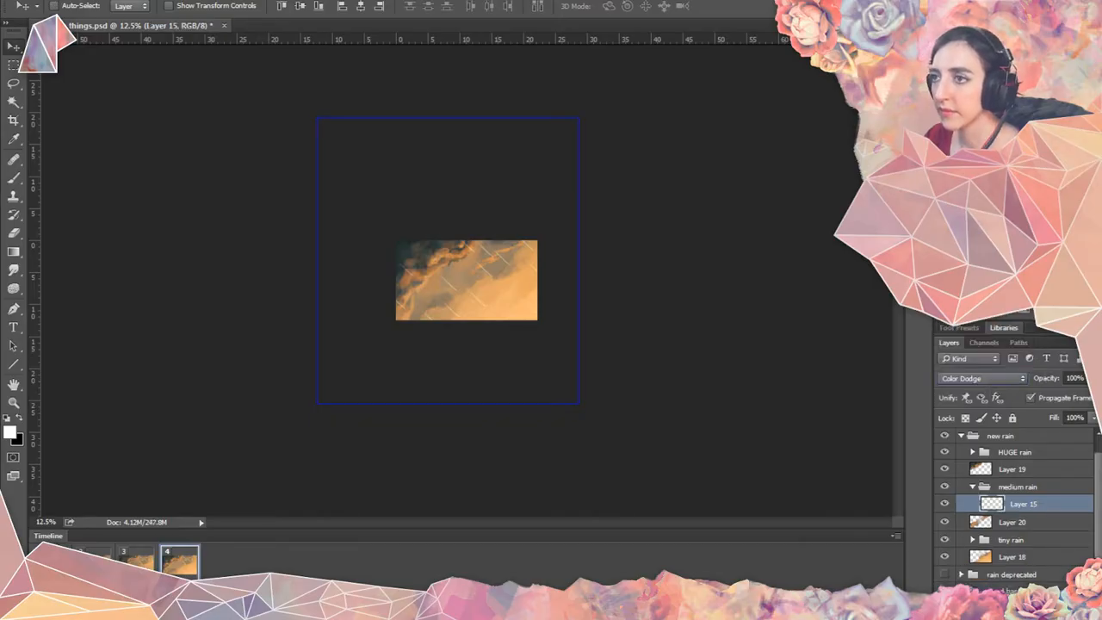
pyautogui.hotkey('ctrl', 's')
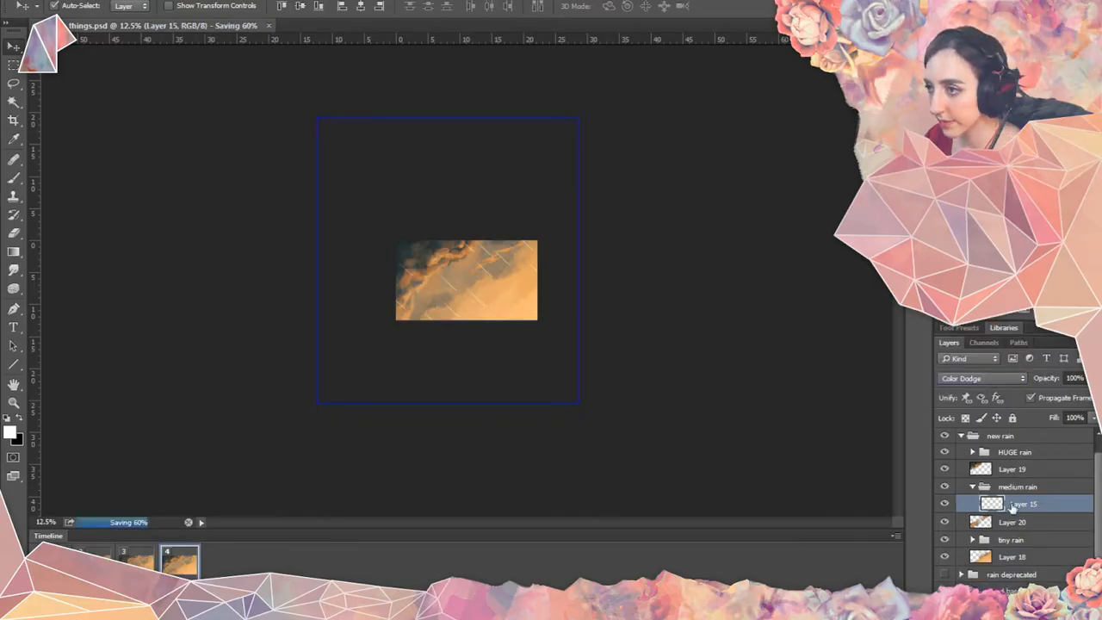
pyautogui.hotkey('ctrl', 'shift', 'alt', 'n')
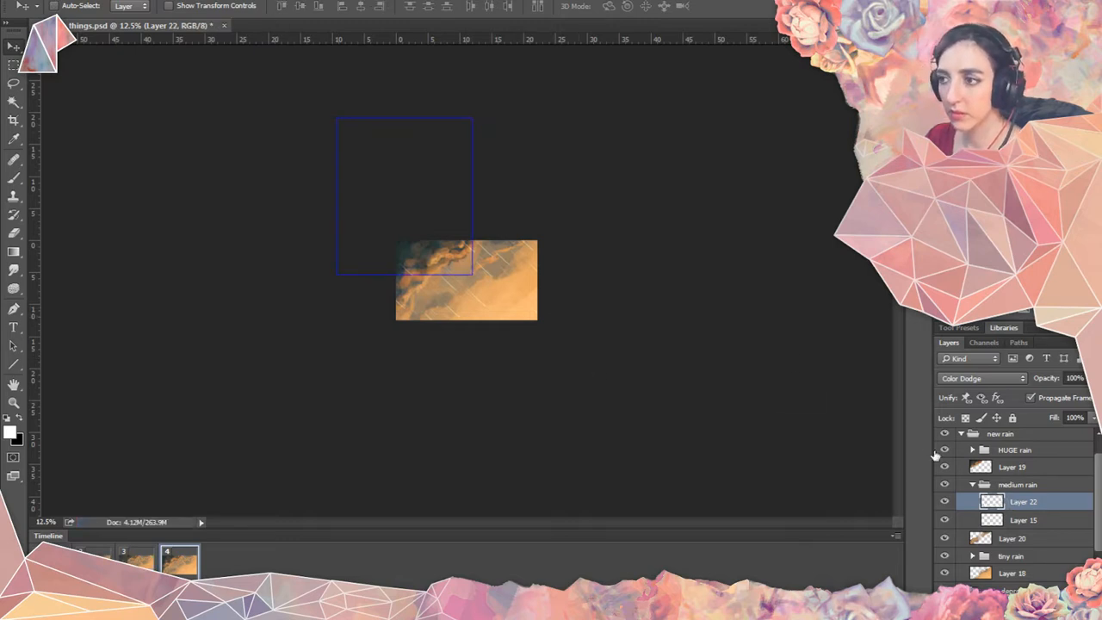
pyautogui.click(991, 521)
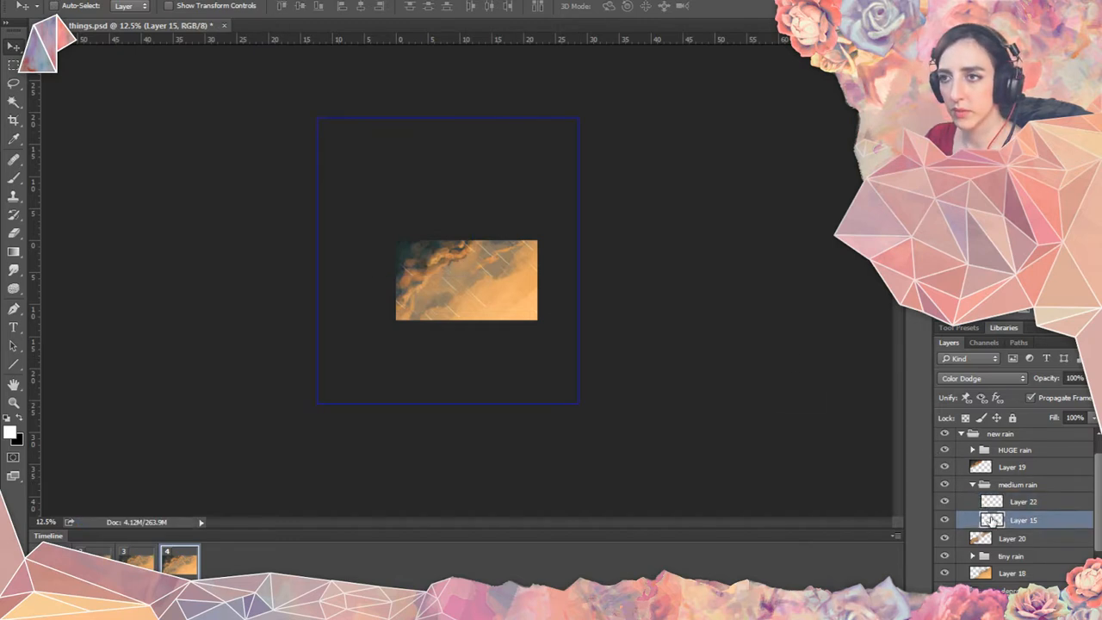
pyautogui.click(991, 507)
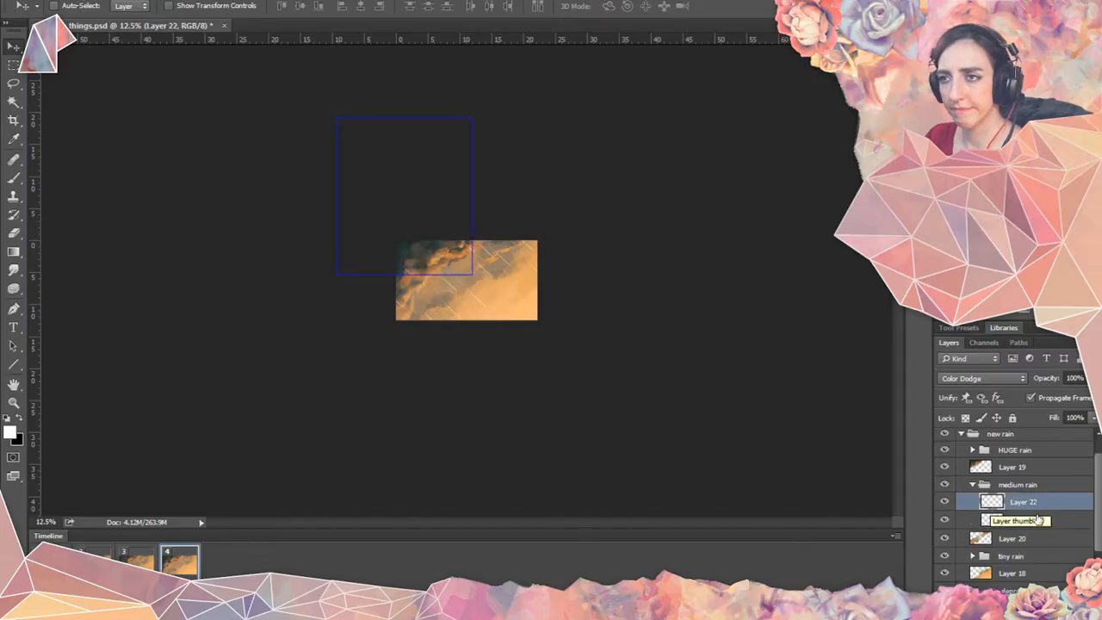
pyautogui.press('Delete')
# Duplicate Layer 15 in the medium rain group and move the copy diagonally up and to the left.
pyautogui.click(541, 214)
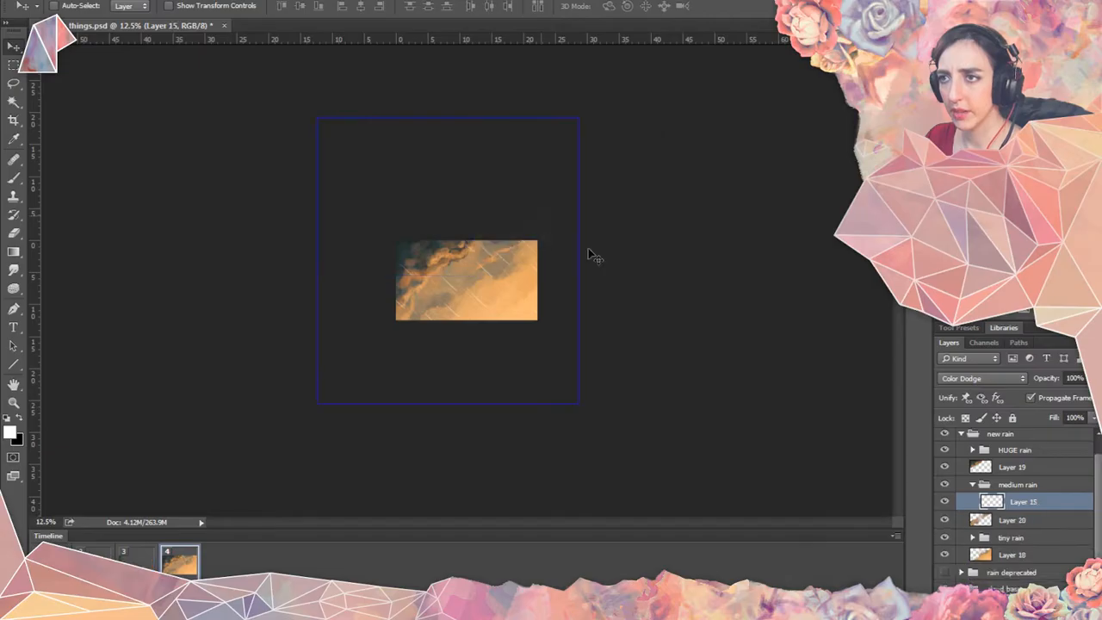
pyautogui.hotkey('ctrl', 'j')
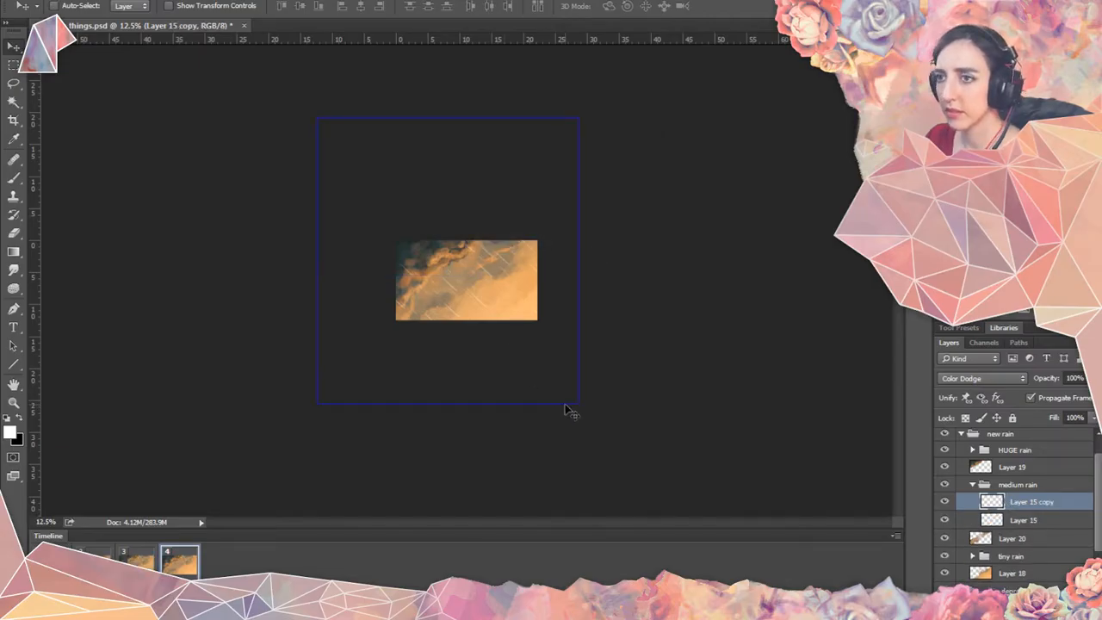
pyautogui.moveTo(568, 408); pyautogui.dragTo(421, 271)
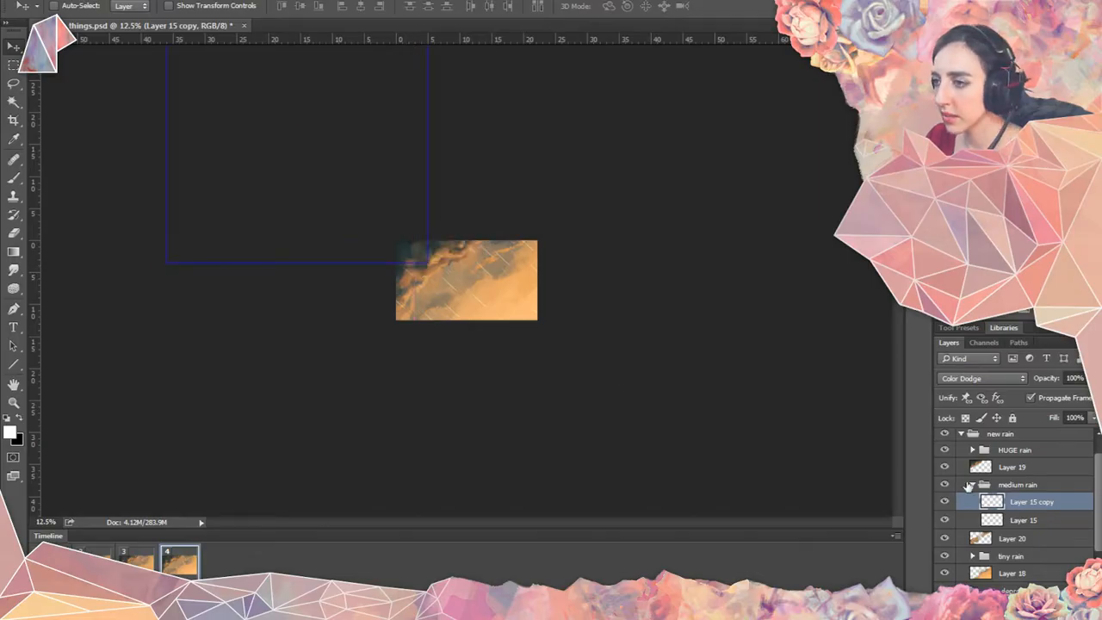
pyautogui.click(973, 487)
# Set Layer 16 and Layer 16 copy in the HUGE rain group to Normal, merge them, and give the merged layer Color Dodge blending.
pyautogui.click(972, 449)
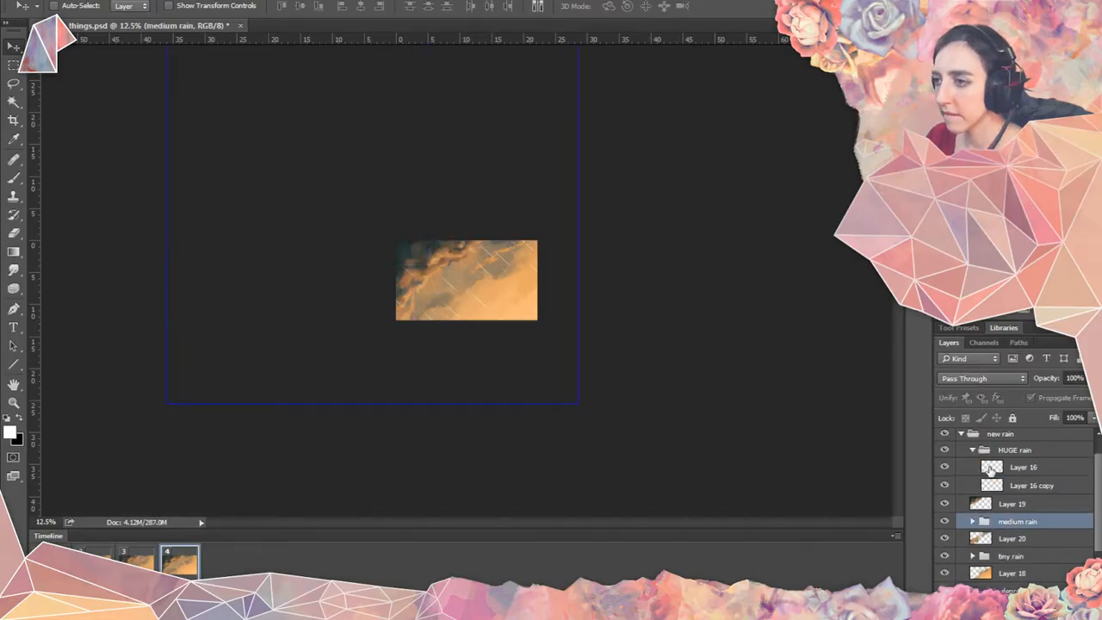
pyautogui.click(1022, 466)
pyautogui.keyDown('shift'); pyautogui.click(1030, 485); pyautogui.keyUp('shift')
pyautogui.click(979, 378)
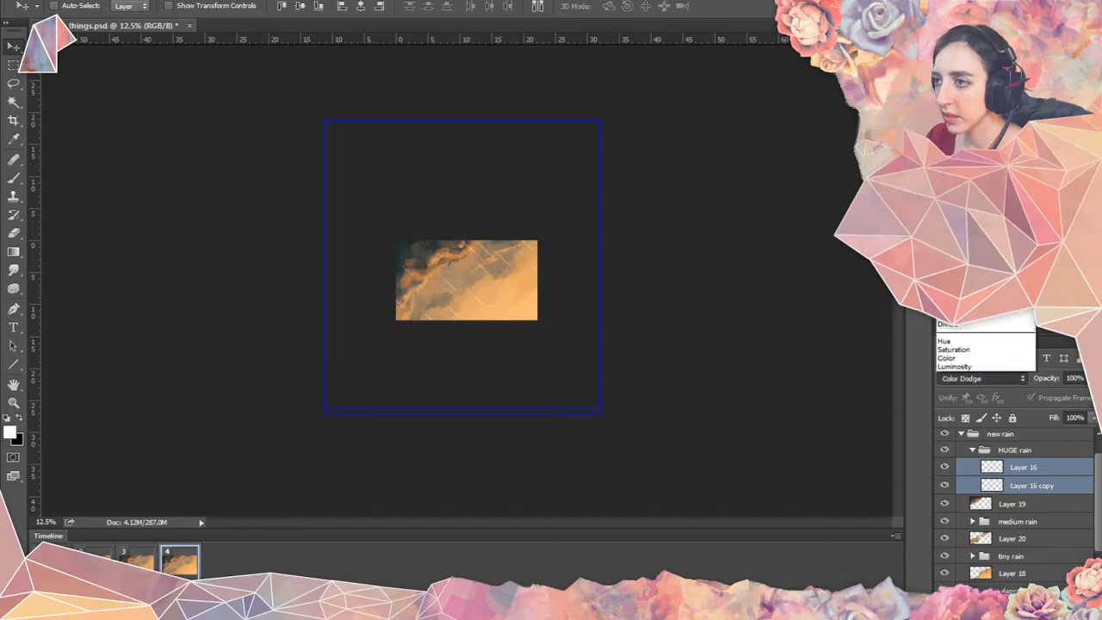
pyautogui.click(955, 99)
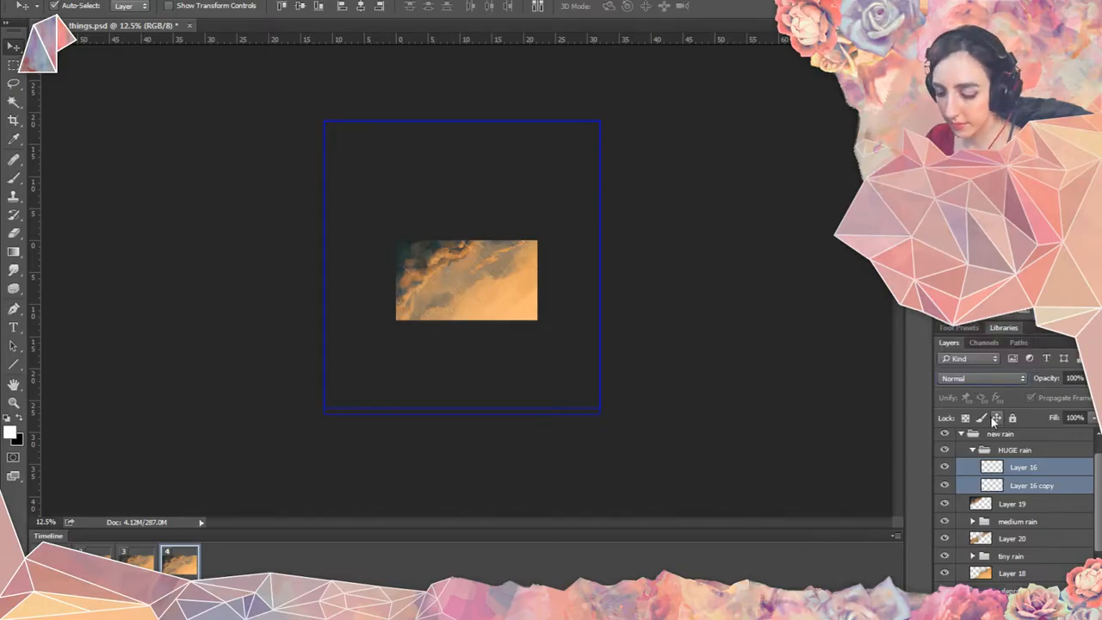
pyautogui.hotkey('ctrl', 'e')
pyautogui.click(970, 377)
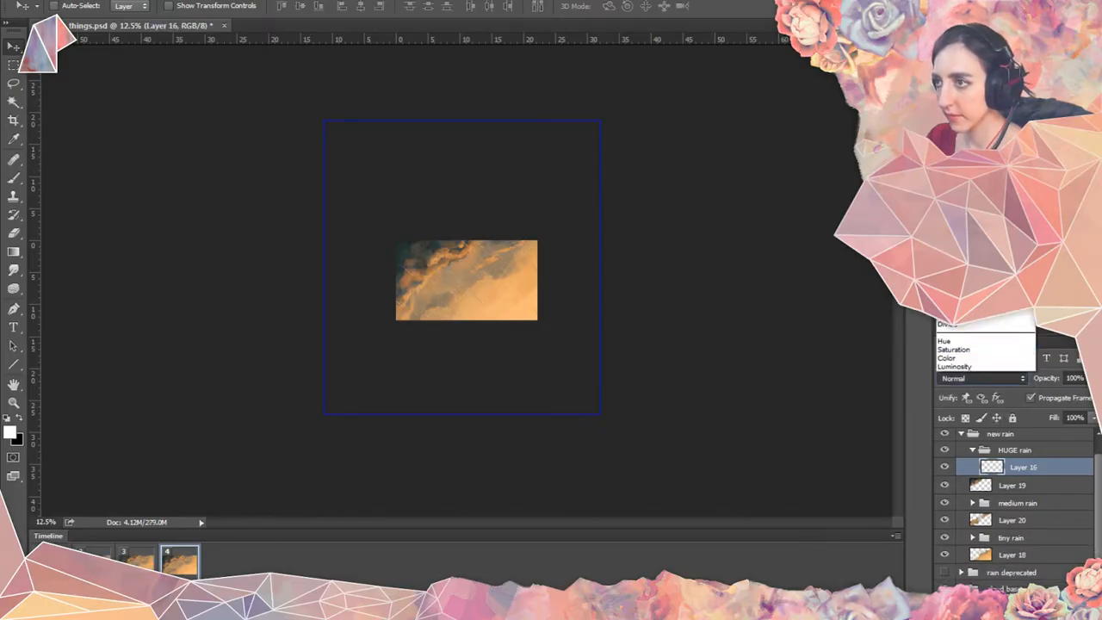
pyautogui.click(955, 194)
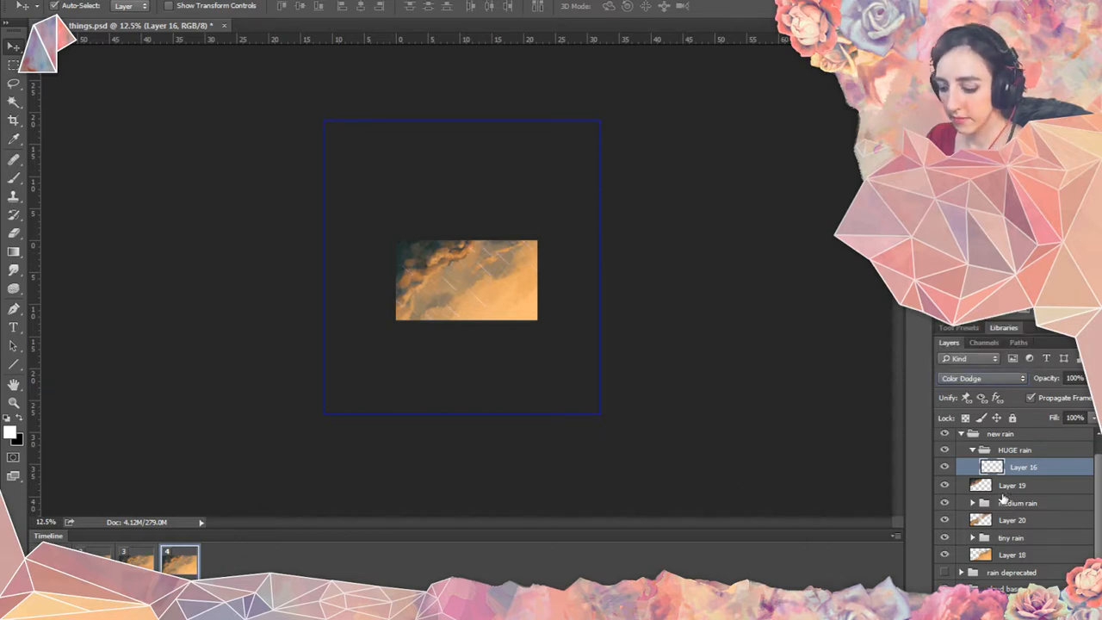
# Duplicate Layer 16 in the HUGE rain group and move the copy diagonally up and to the left.
pyautogui.hotkey('ctrl', 'j')
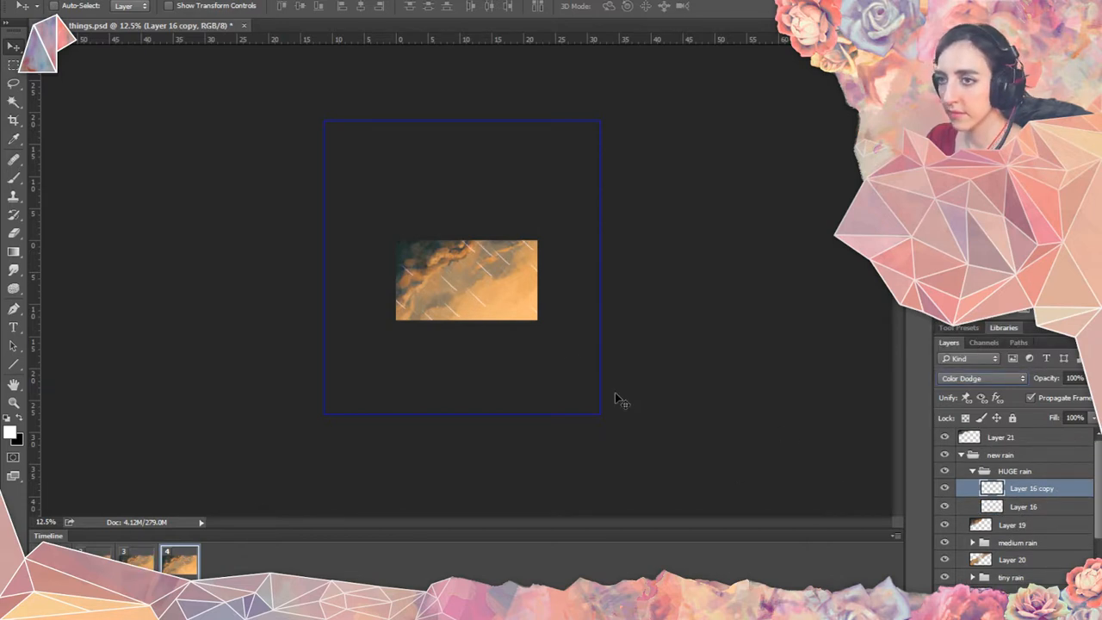
pyautogui.moveTo(659, 438); pyautogui.dragTo(533, 344)
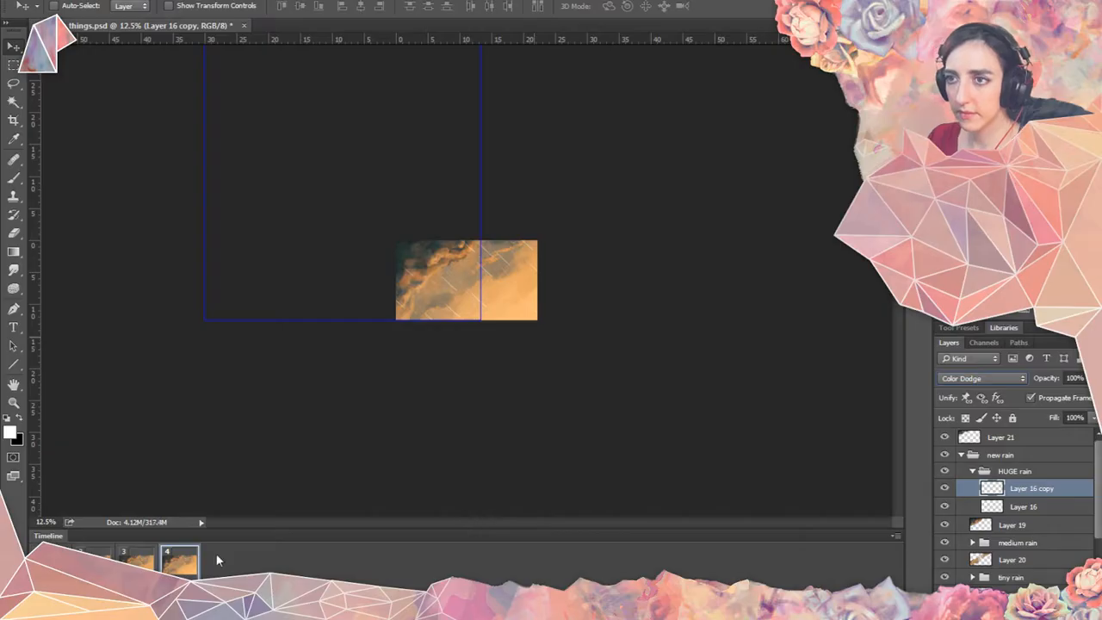
# Compare the position of the duplicated HUGE rain layer across the animation frames, finishing on frame 1.
pyautogui.click(103, 558)
pyautogui.click(136, 557)
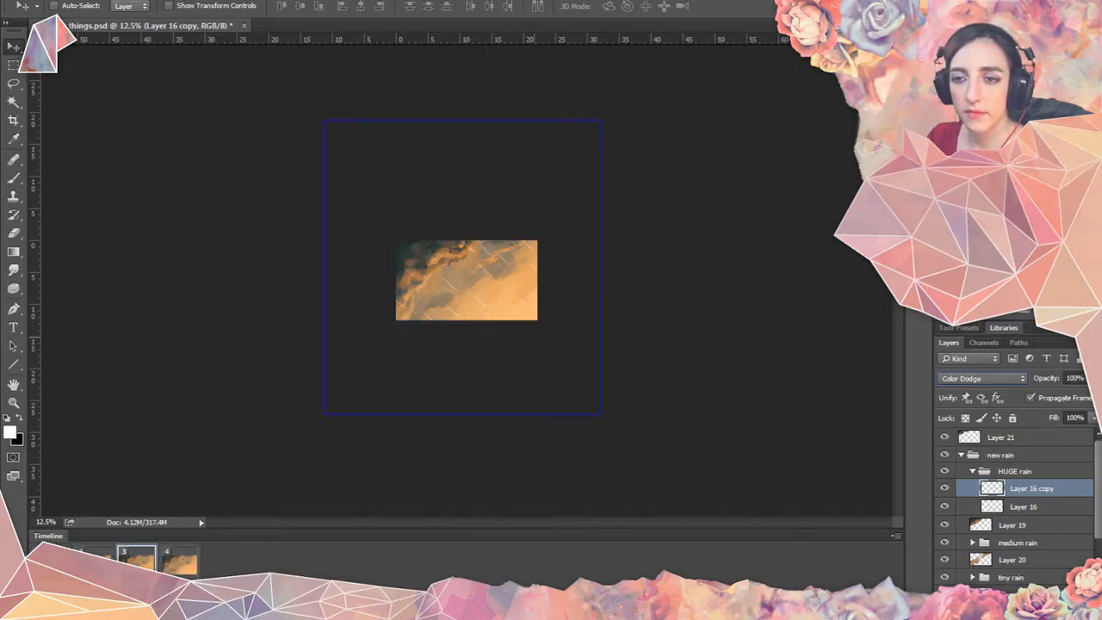
pyautogui.click(93, 557)
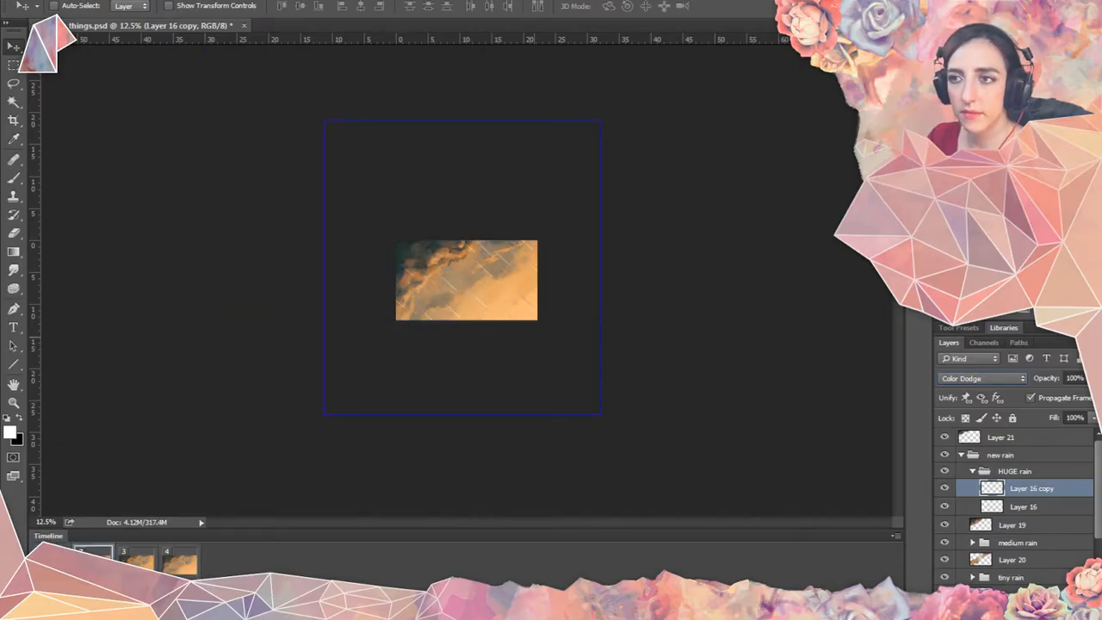
pyautogui.click(189, 573)
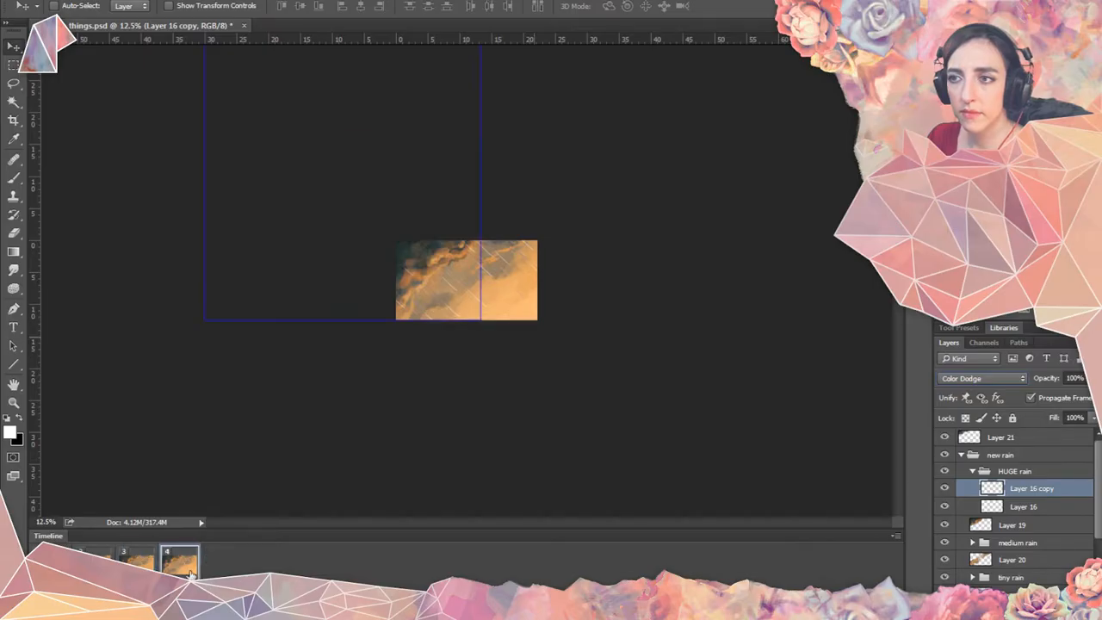
pyautogui.click(53, 558)
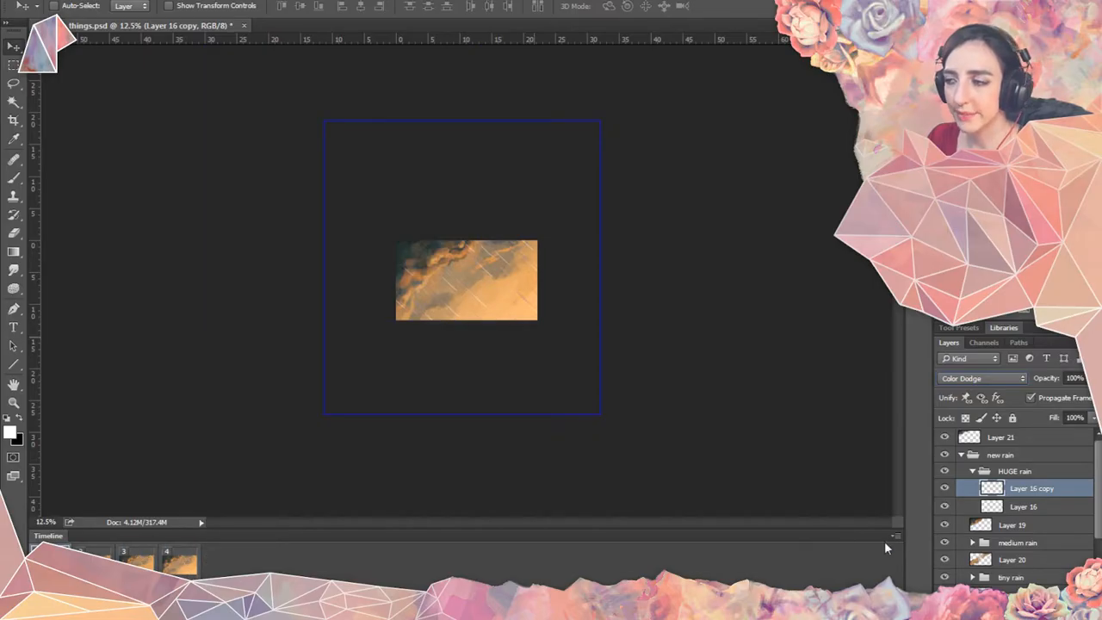
# Give Layer 16 in the HUGE rain group Color Dodge blending on frame 1 and compare the rain streaks with frame 4.
pyautogui.click(178, 570)
pyautogui.click(54, 559)
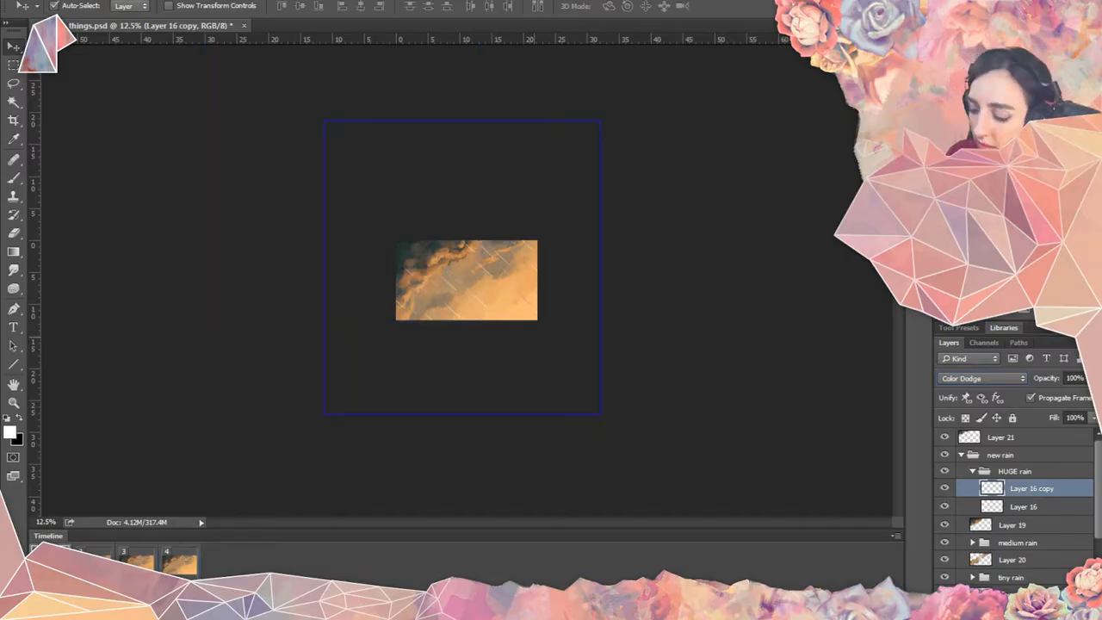
pyautogui.hotkey('ctrl', '+')
pyautogui.hotkey('ctrl', '+')
pyautogui.hotkey('ctrl', '+')
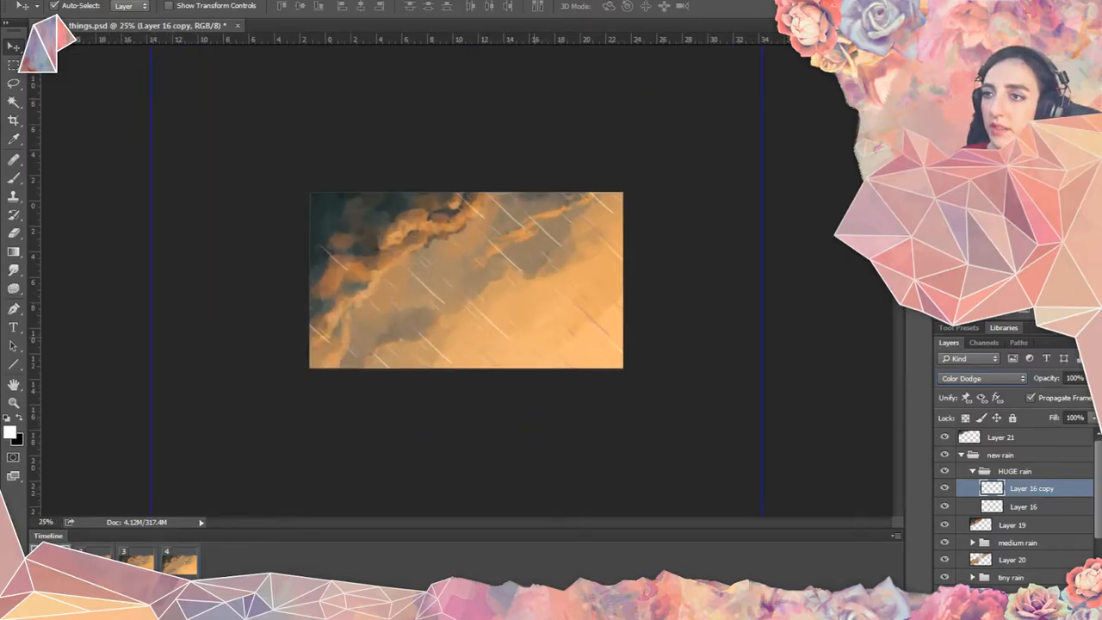
pyautogui.hotkey('ctrl', '+')
pyautogui.hotkey('ctrl', '+')
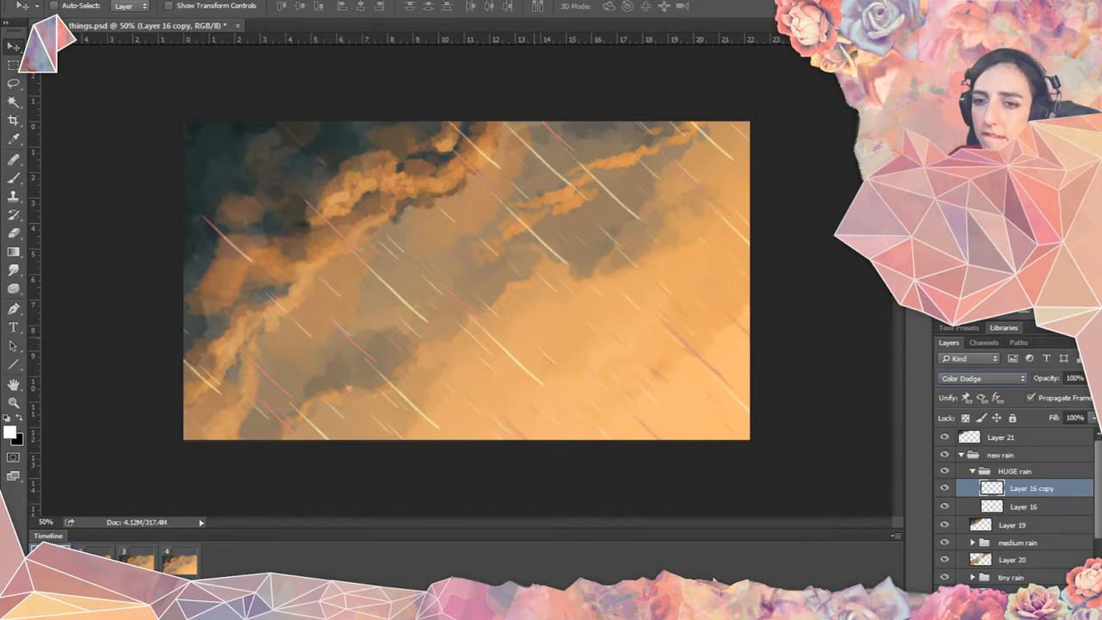
pyautogui.click(1031, 517)
pyautogui.click(972, 380)
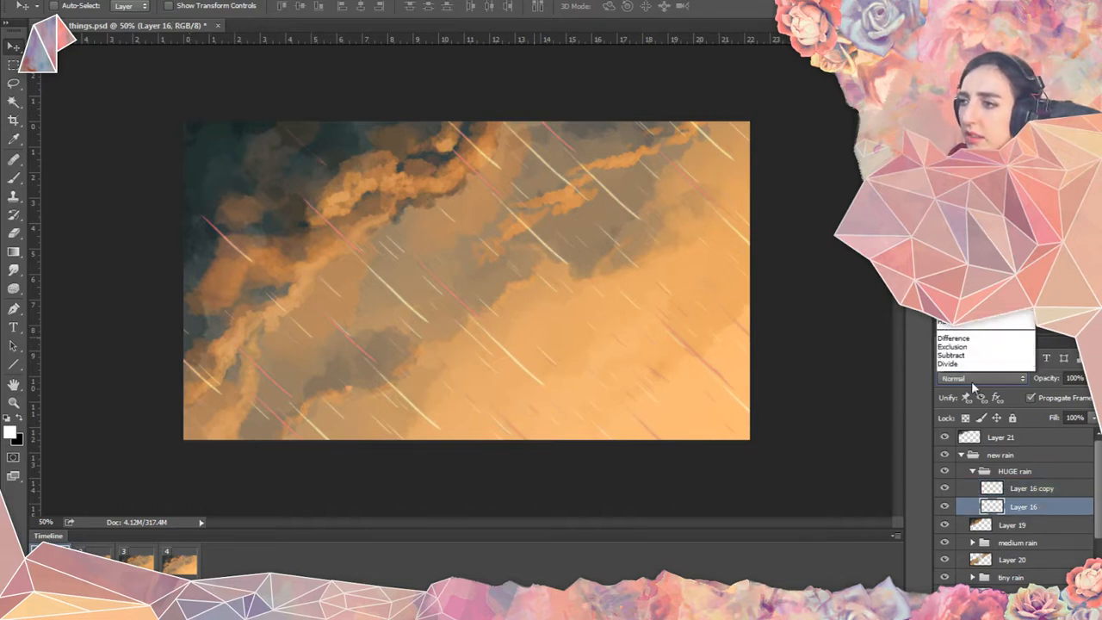
pyautogui.scroll(-2, 972, 387)
pyautogui.click(957, 195)
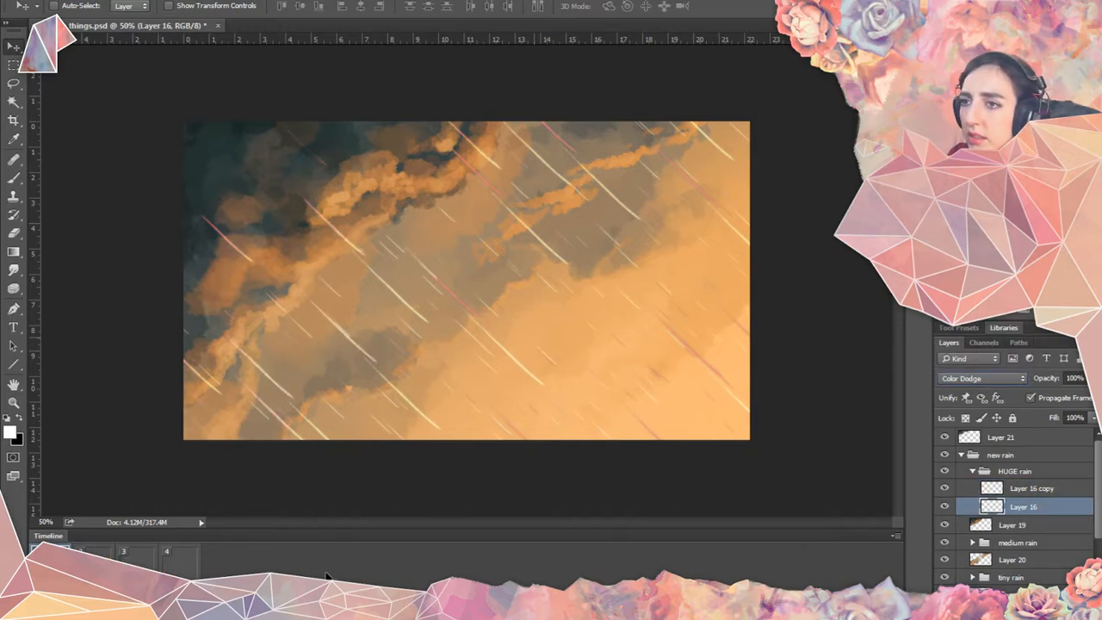
pyautogui.click(178, 563)
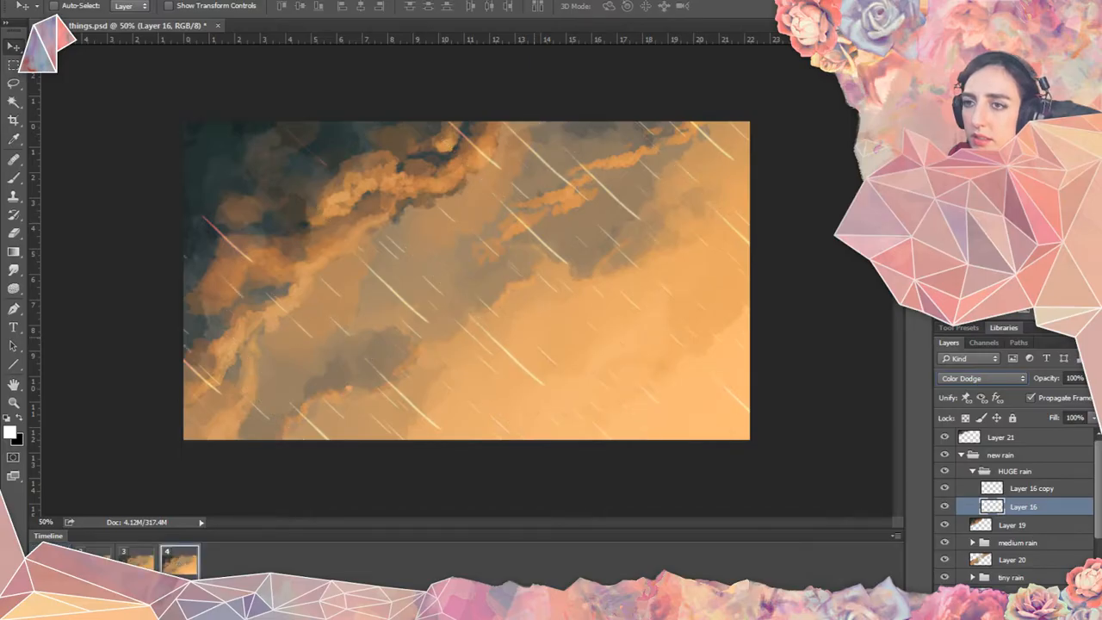
pyautogui.press('space')
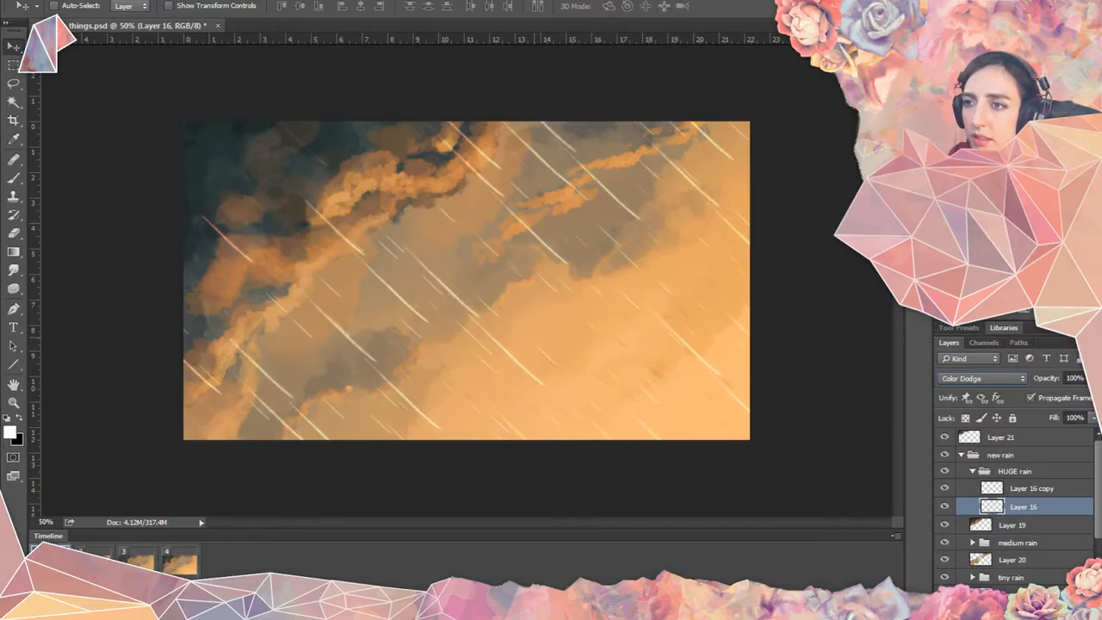
# Set Layer 15 in the medium rain group and Layer 17 copy in the tiny rain group to Color Dodge on frame 1.
pyautogui.hotkey('ctrl', '-')
pyautogui.hotkey('ctrl', '-')
pyautogui.hotkey('ctrl', '-')
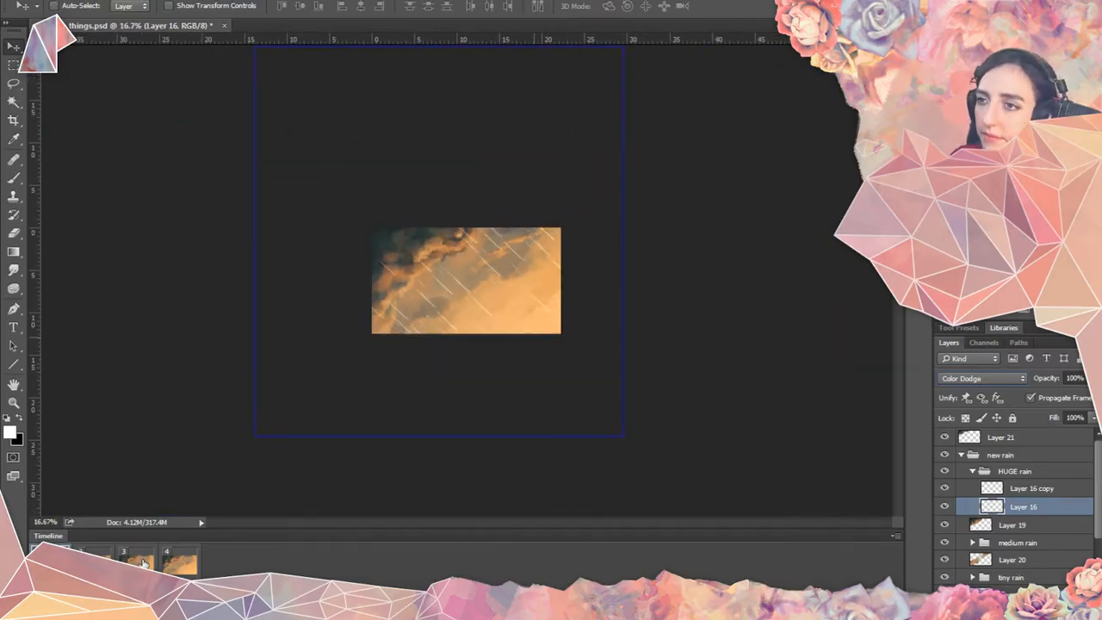
pyautogui.scroll(-2, 1032, 495)
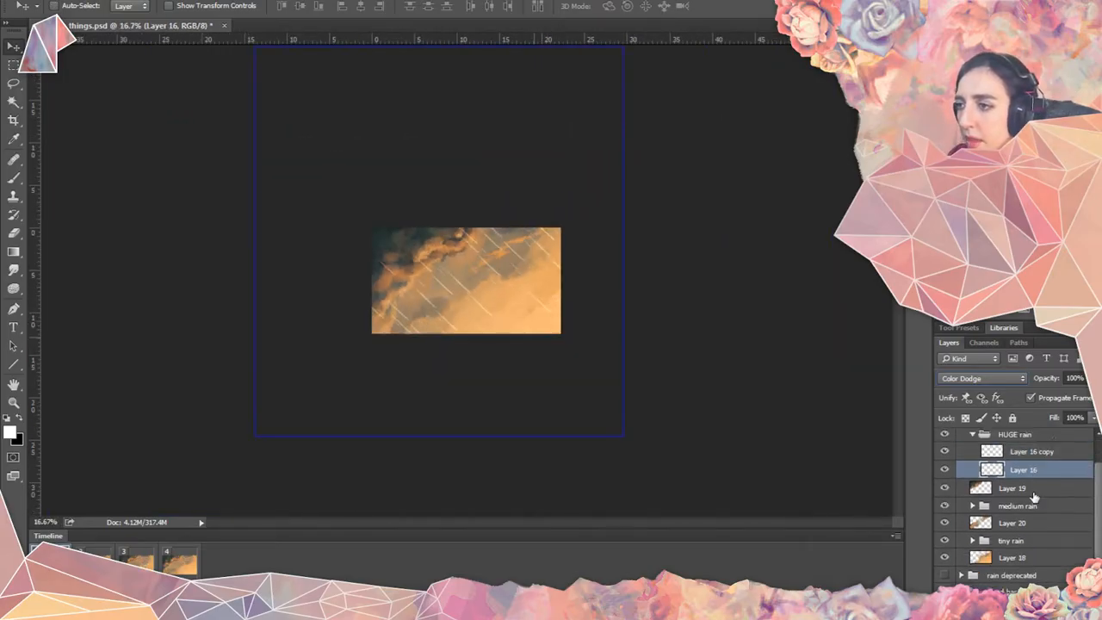
pyautogui.click(973, 506)
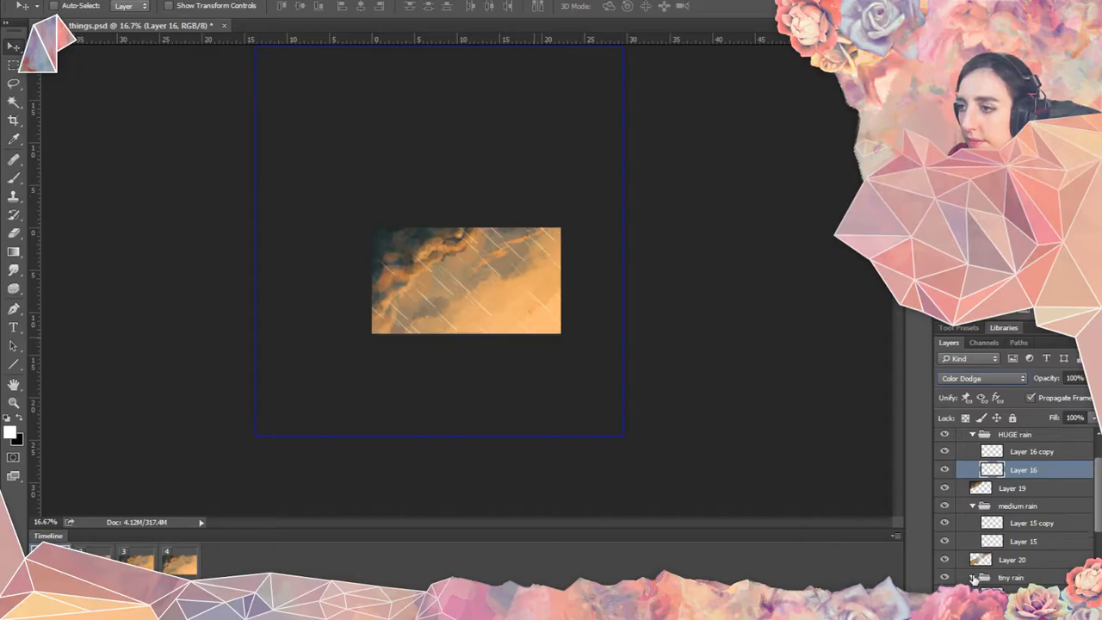
pyautogui.click(998, 540)
pyautogui.scroll(-2, 1022, 537)
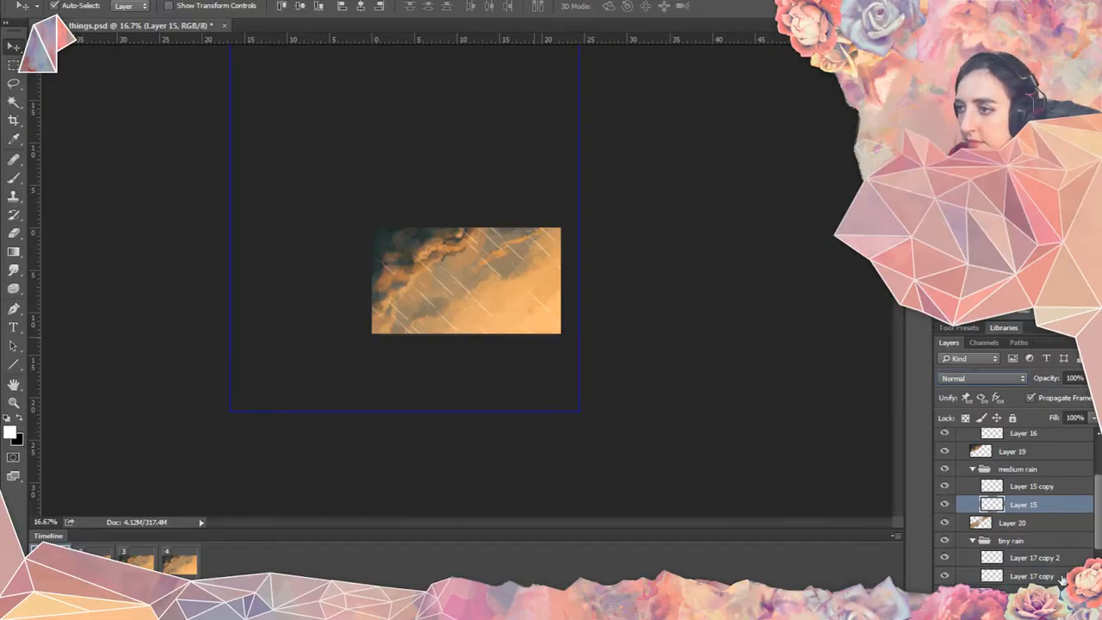
pyautogui.keyDown('ctrl'); pyautogui.click(995, 584); pyautogui.keyUp('ctrl')
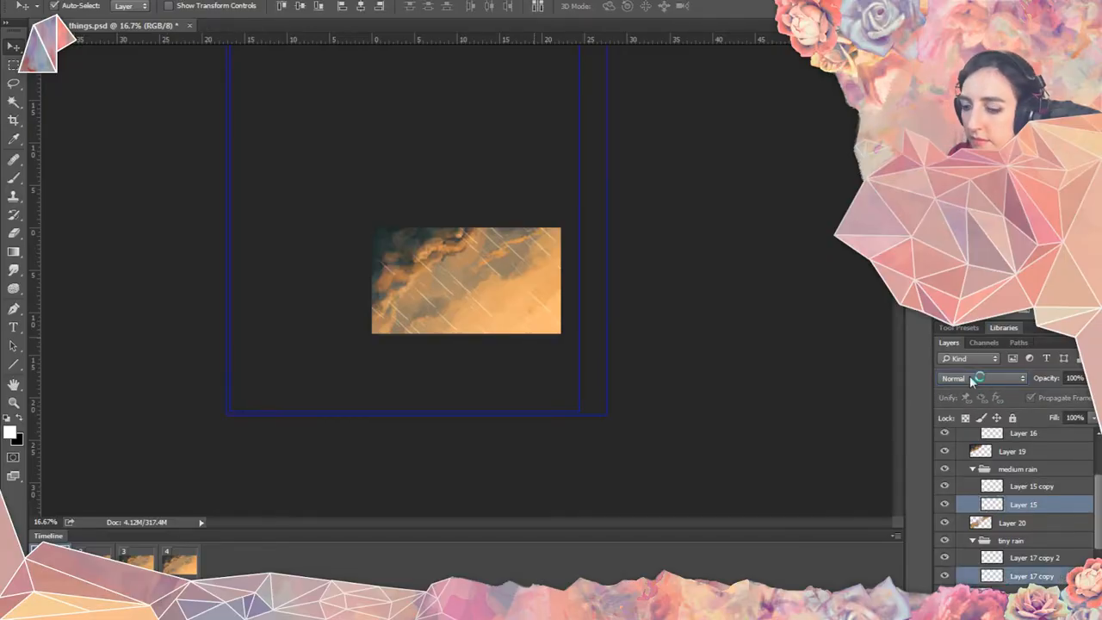
pyautogui.click(971, 379)
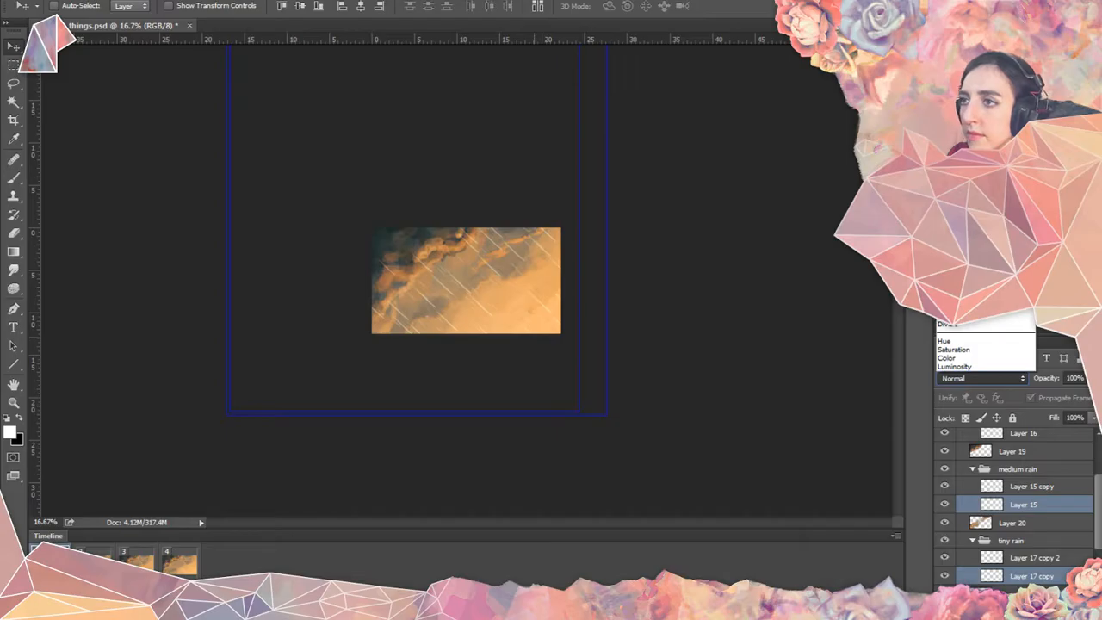
pyautogui.click(964, 194)
# On frame 2, add Layer 16 to the selected Layer 15 and Layer 17 copy and give all three Color Dodge blending.
pyautogui.click(93, 558)
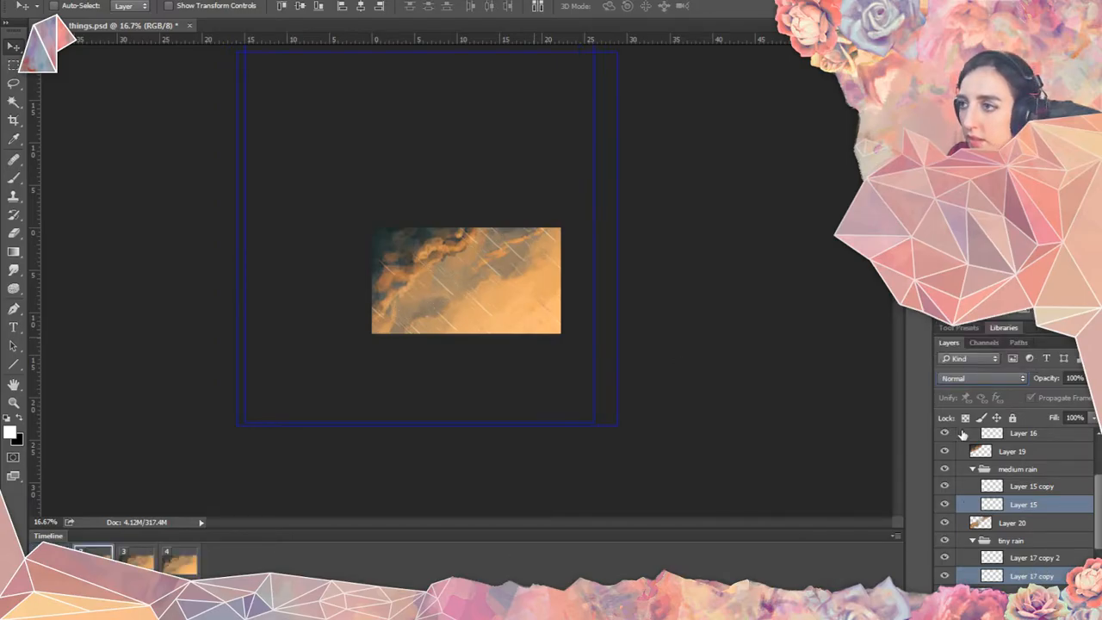
pyautogui.scroll(2, 1026, 492)
pyautogui.scroll(1, 1025, 492)
pyautogui.keyDown('ctrl'); pyautogui.click(1026, 489); pyautogui.keyUp('ctrl')
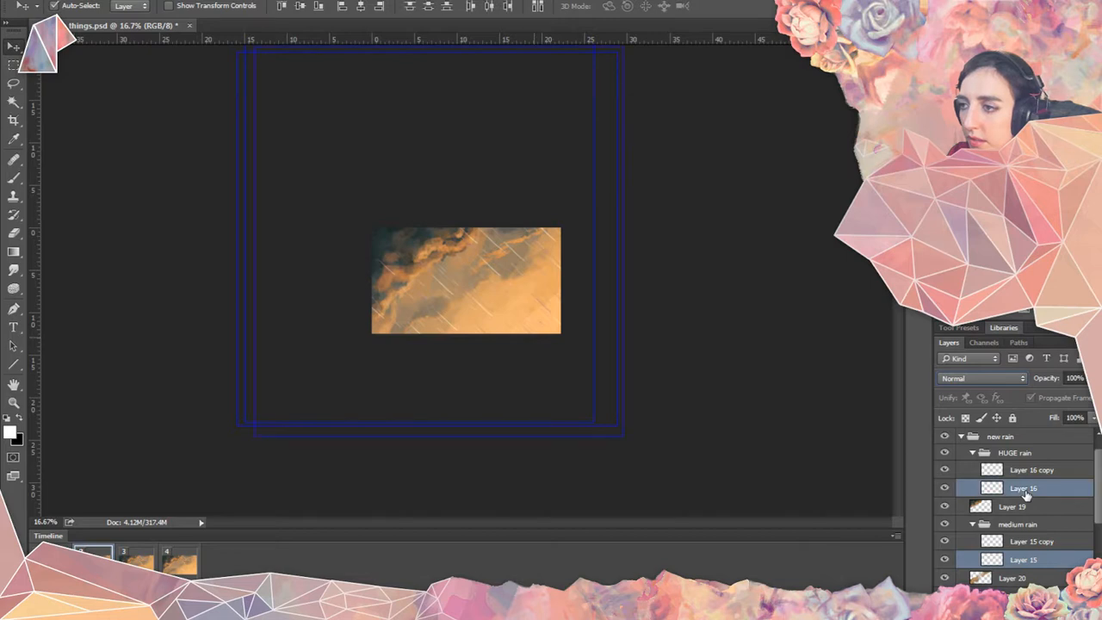
pyautogui.click(978, 377)
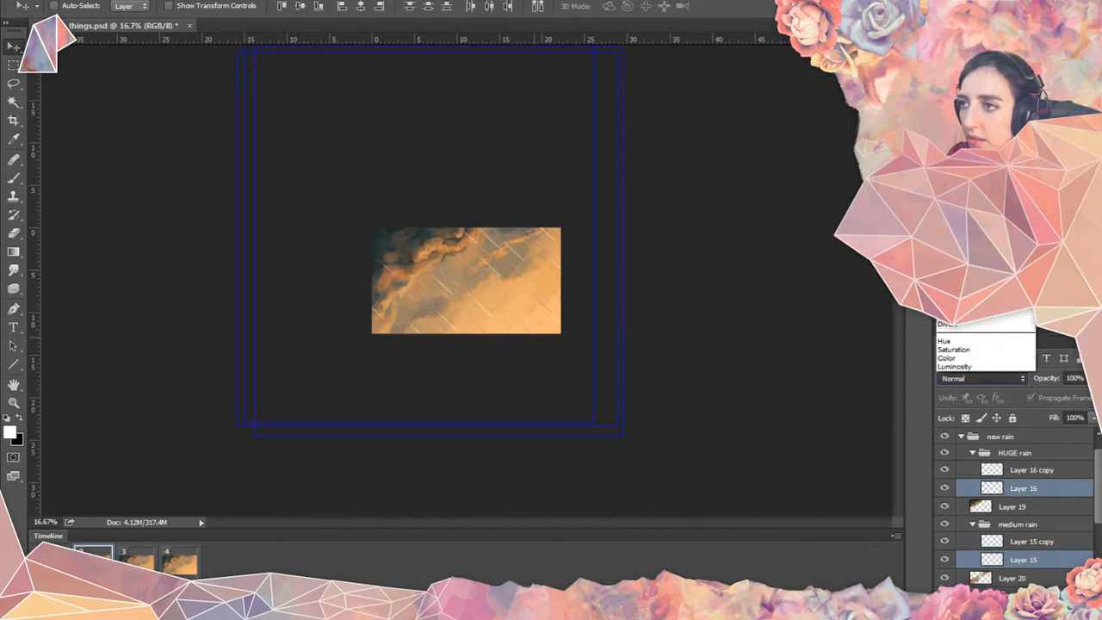
pyautogui.click(976, 359)
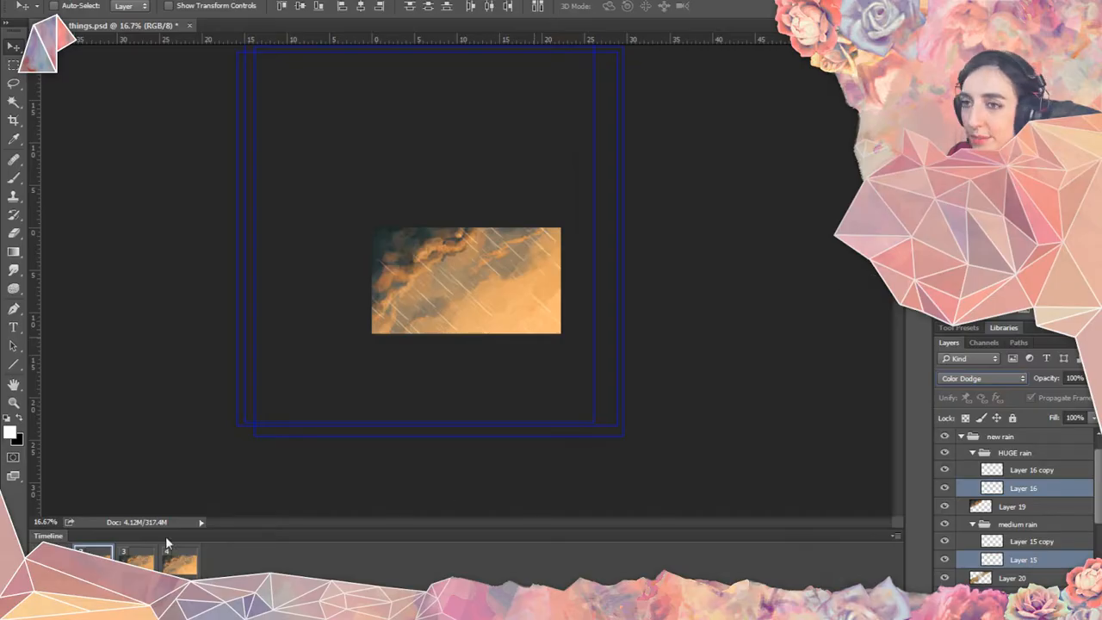
# Set the three selected rain layers to Color Dodge on frame 3 and check them against frame 4.
pyautogui.click(137, 561)
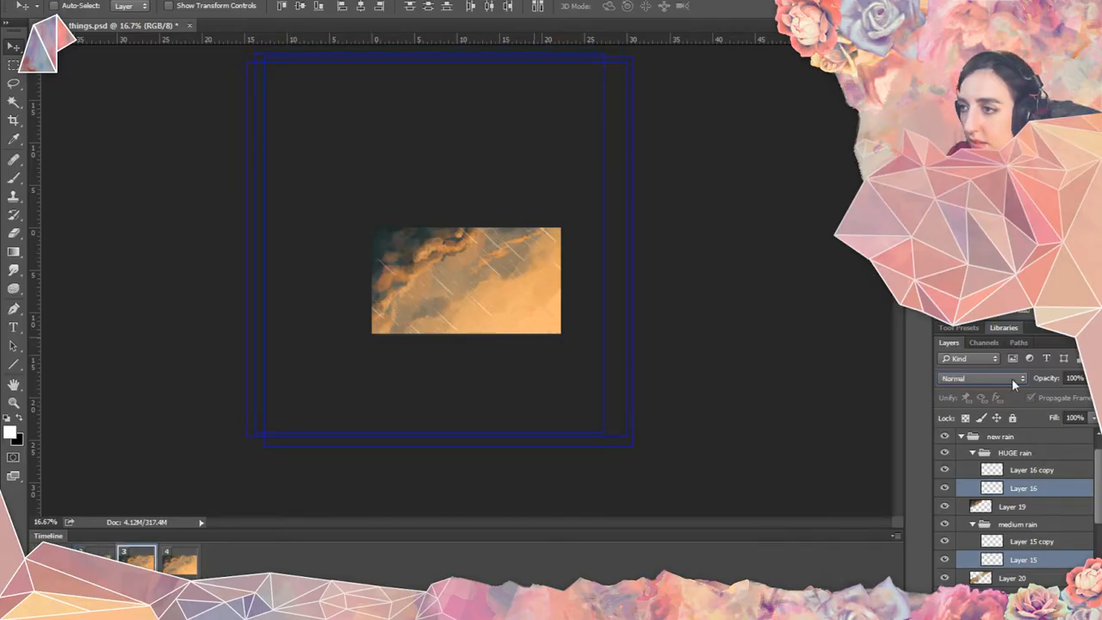
pyautogui.click(1011, 378)
pyautogui.click(963, 204)
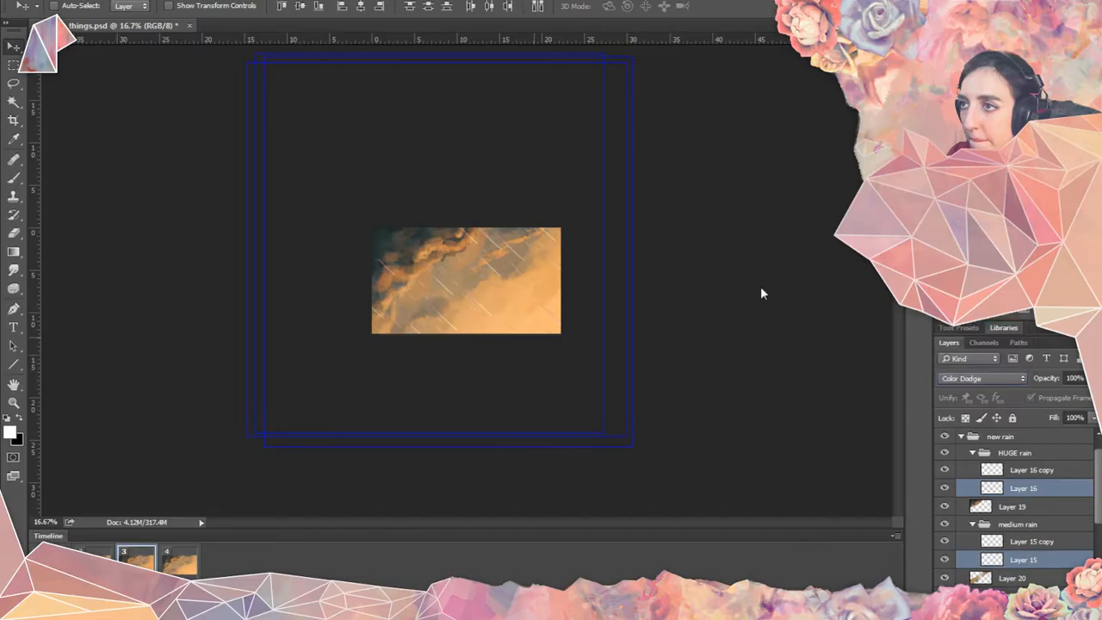
pyautogui.click(172, 564)
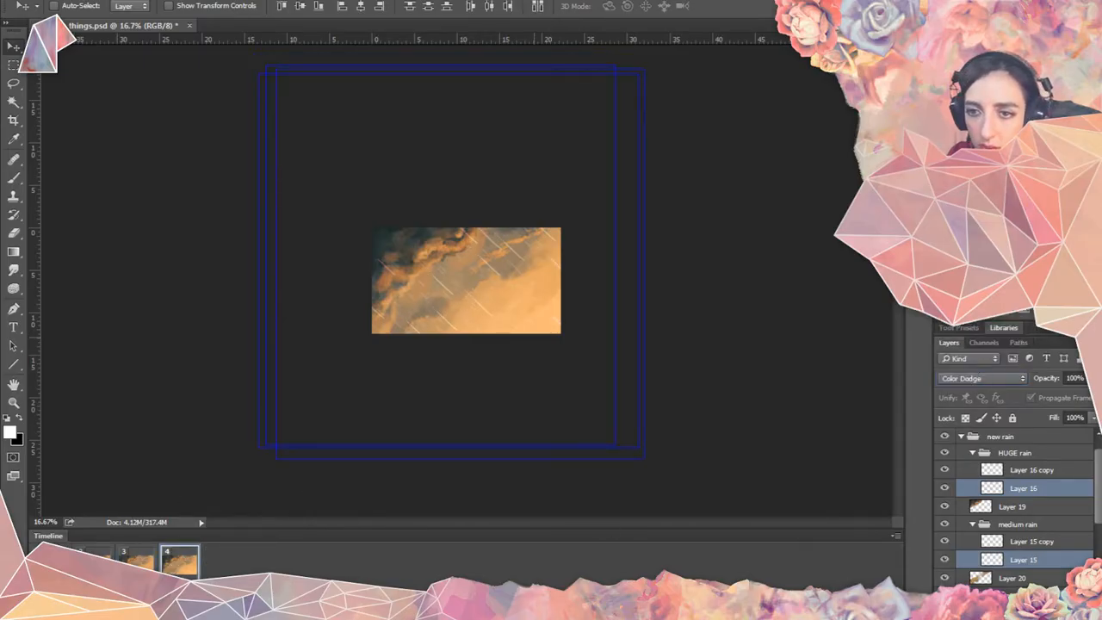
pyautogui.click(138, 560)
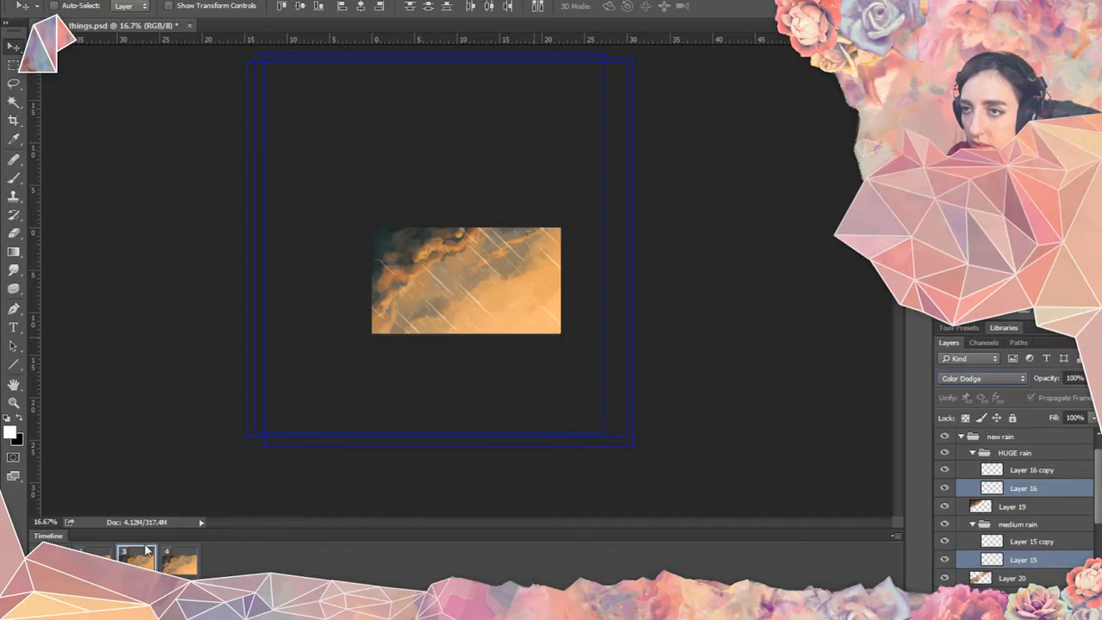
# Try to move Layer 16, Layer 15 and Layer 17 copy diagonally up and to the left on frame 2.
pyautogui.click(54, 557)
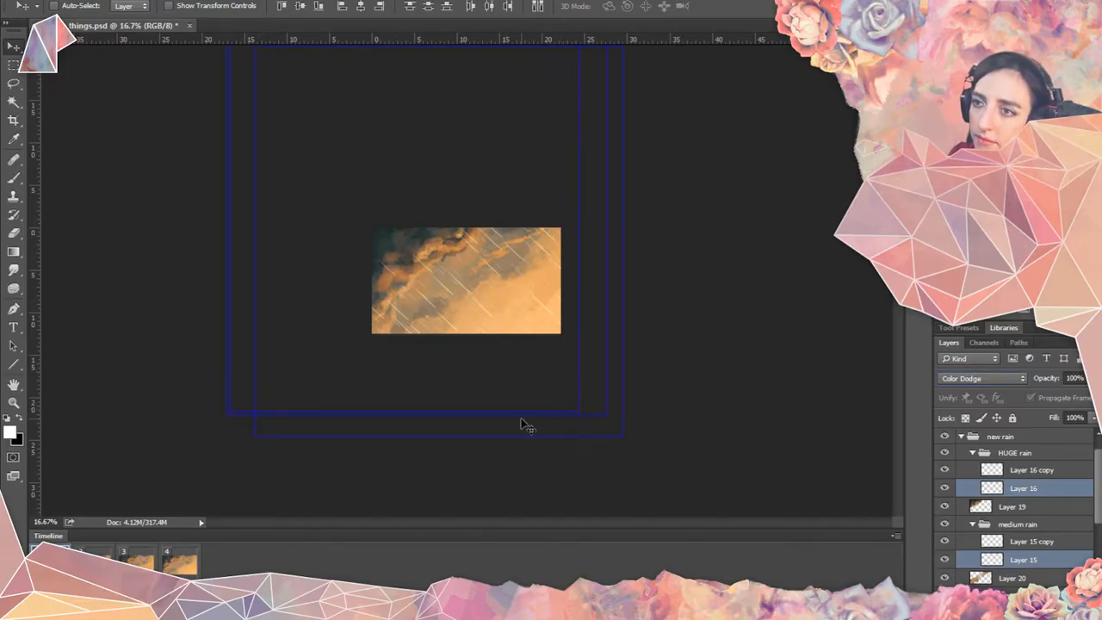
pyautogui.moveTo(568, 437)
pyautogui.mouseDown()
pyautogui.moveTo(305, 194)
pyautogui.moveTo(270, 132)
pyautogui.mouseUp()
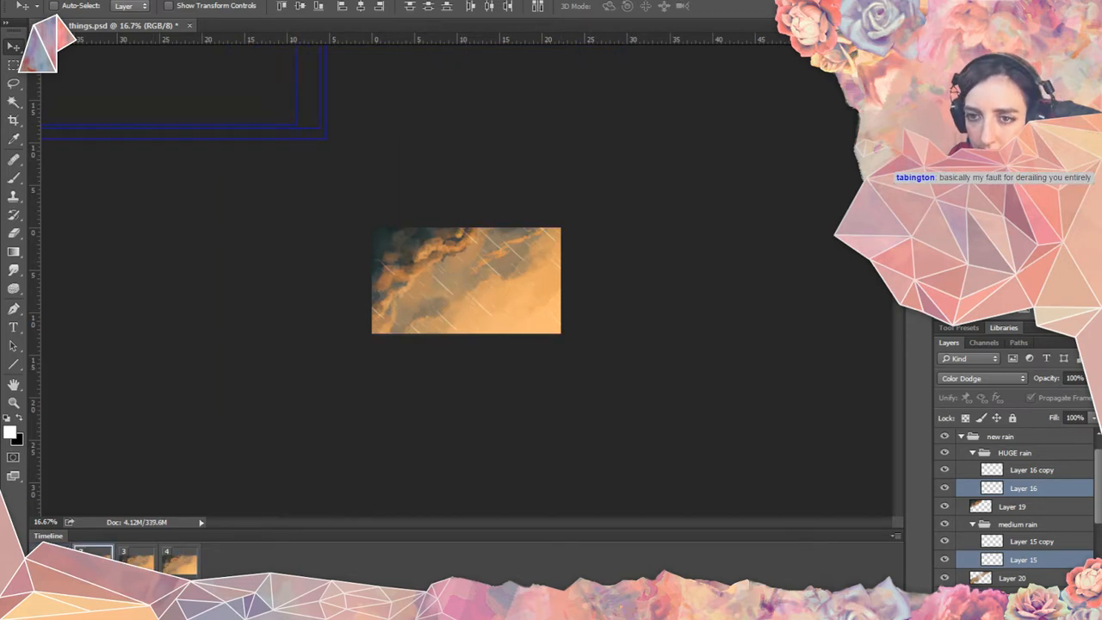
pyautogui.click(1072, 491)
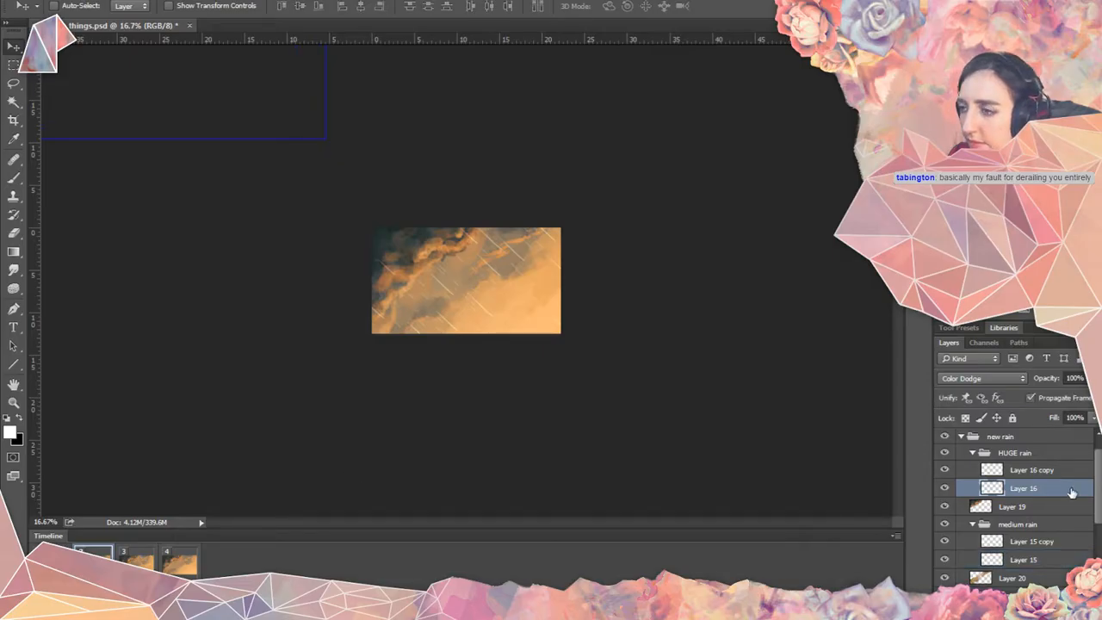
pyautogui.keyDown('ctrl'); pyautogui.click(1033, 560); pyautogui.keyUp('ctrl')
pyautogui.scroll(-3, 1034, 557)
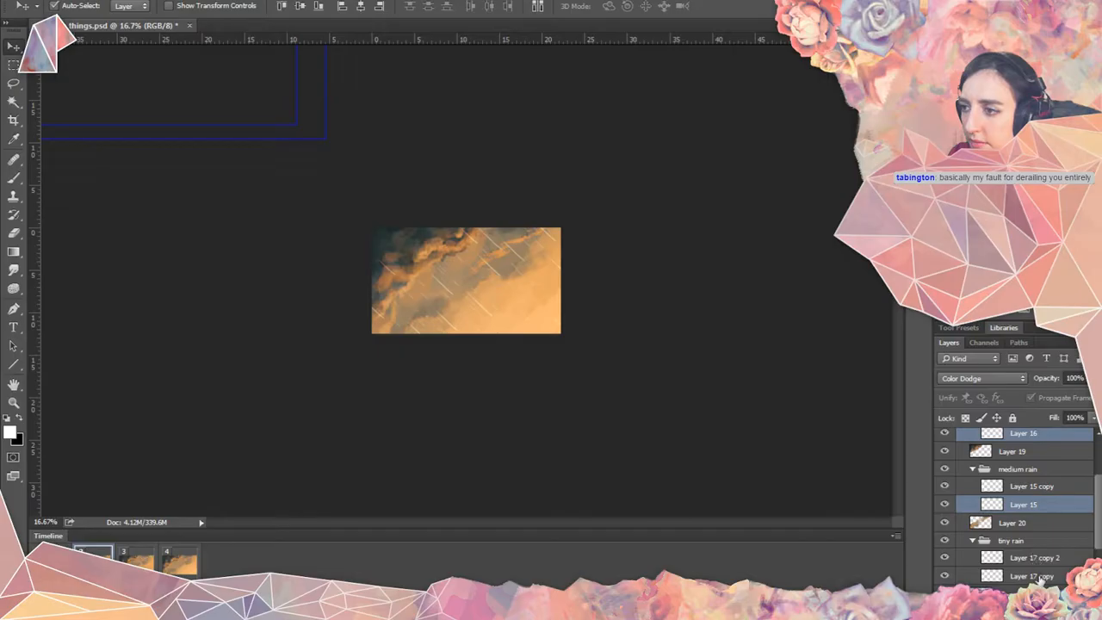
pyautogui.keyDown('ctrl'); pyautogui.click(1037, 576); pyautogui.keyUp('ctrl')
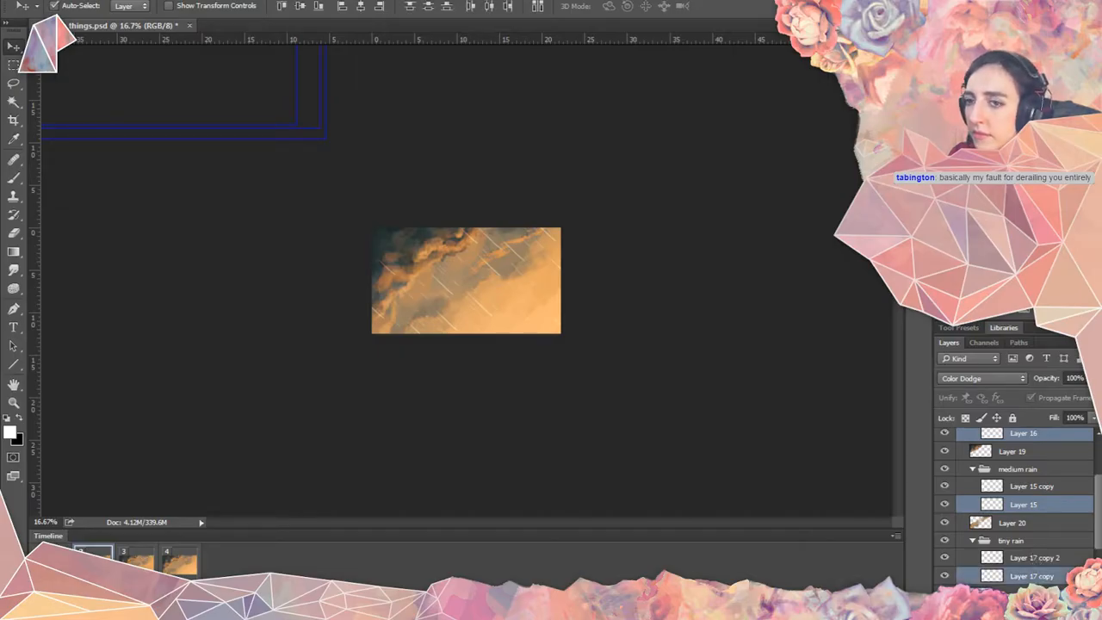
pyautogui.click(136, 561)
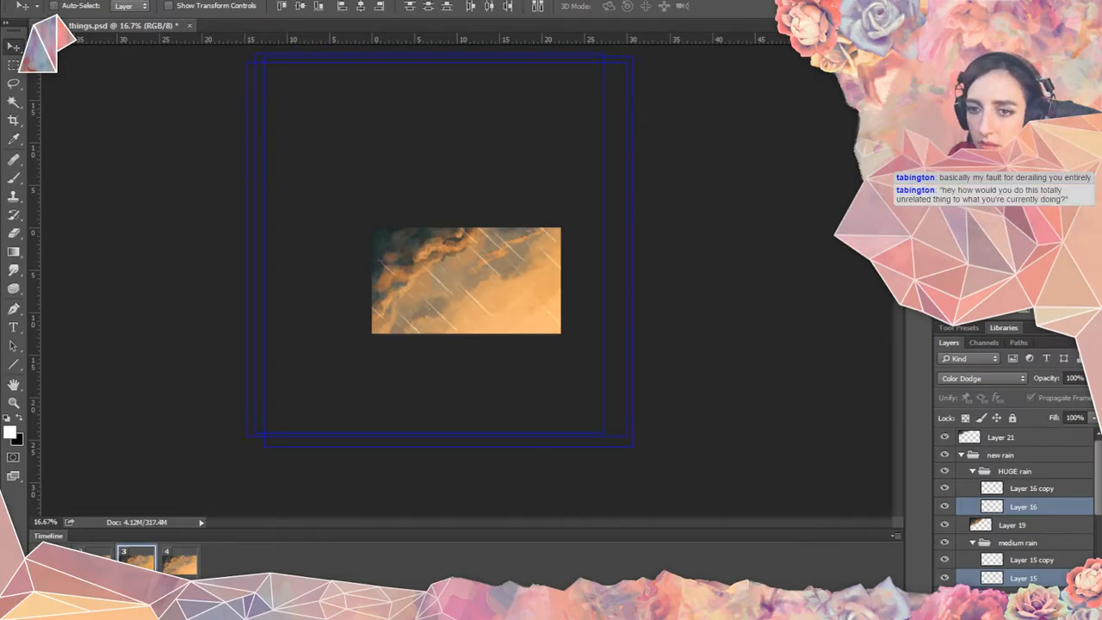
# On frame 2, select Layer 16 copy, Layer 15 copy and Layer 17 copy 2 and move them diagonally up and to the left.
pyautogui.click(93, 555)
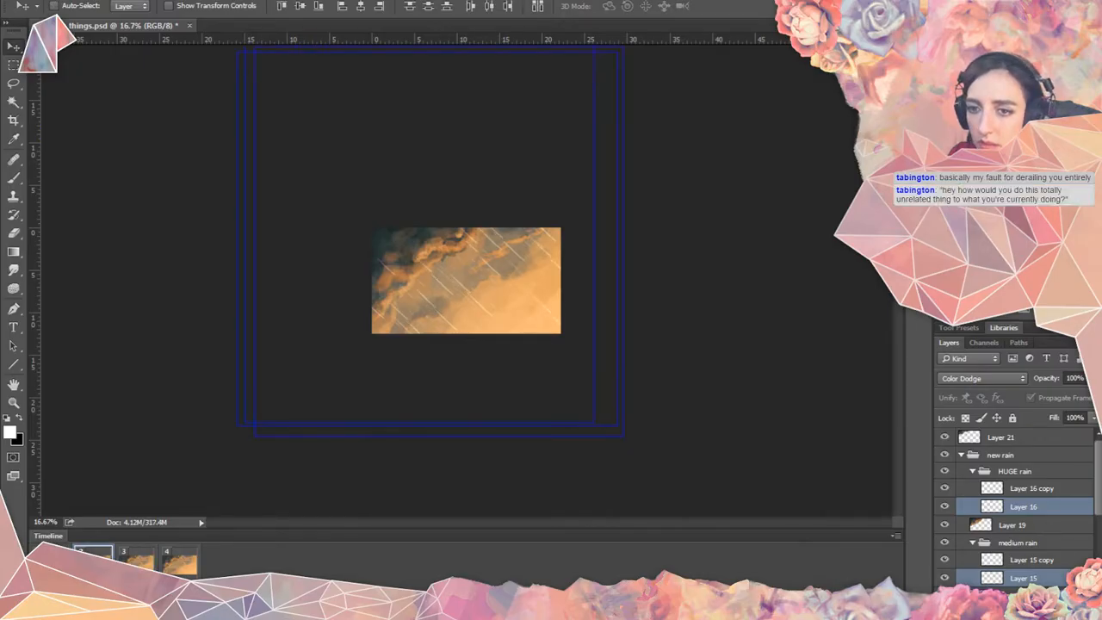
pyautogui.click(1030, 489)
pyautogui.scroll(-1, 1033, 499)
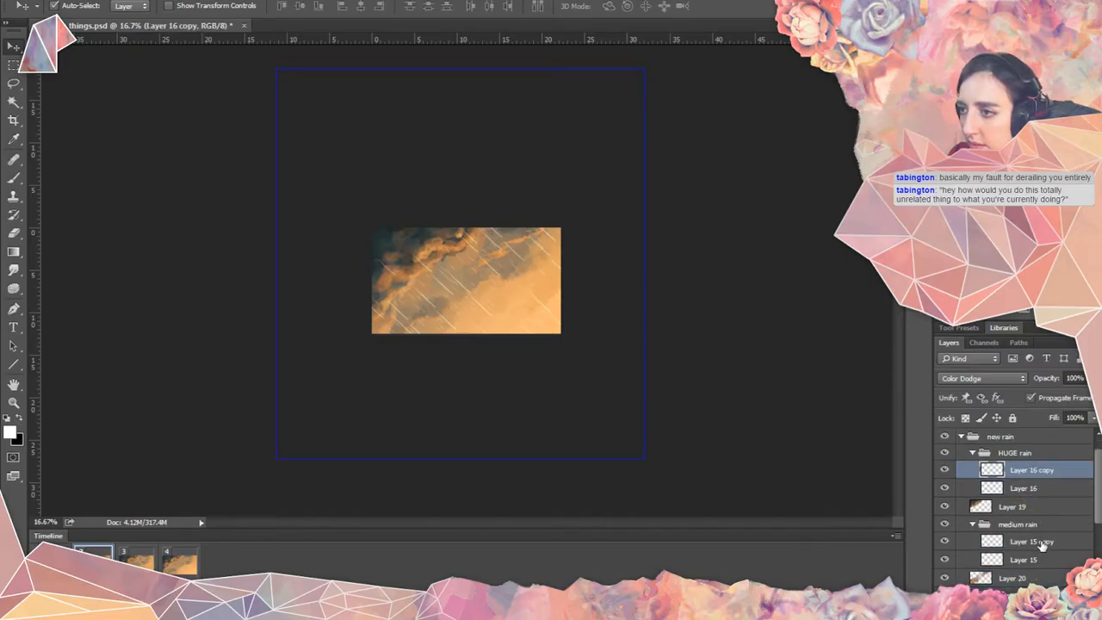
pyautogui.keyDown('ctrl'); pyautogui.click(1037, 541); pyautogui.keyUp('ctrl')
pyautogui.scroll(-2, 1041, 544)
pyautogui.scroll(-1, 1042, 547)
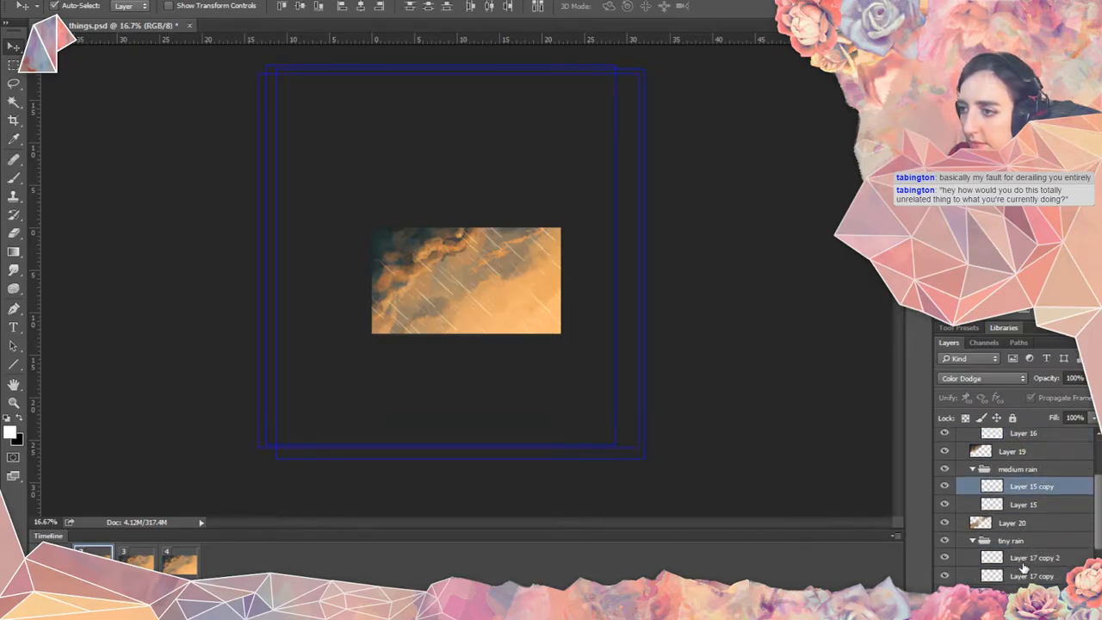
pyautogui.keyDown('ctrl'); pyautogui.click(1033, 557); pyautogui.keyUp('ctrl')
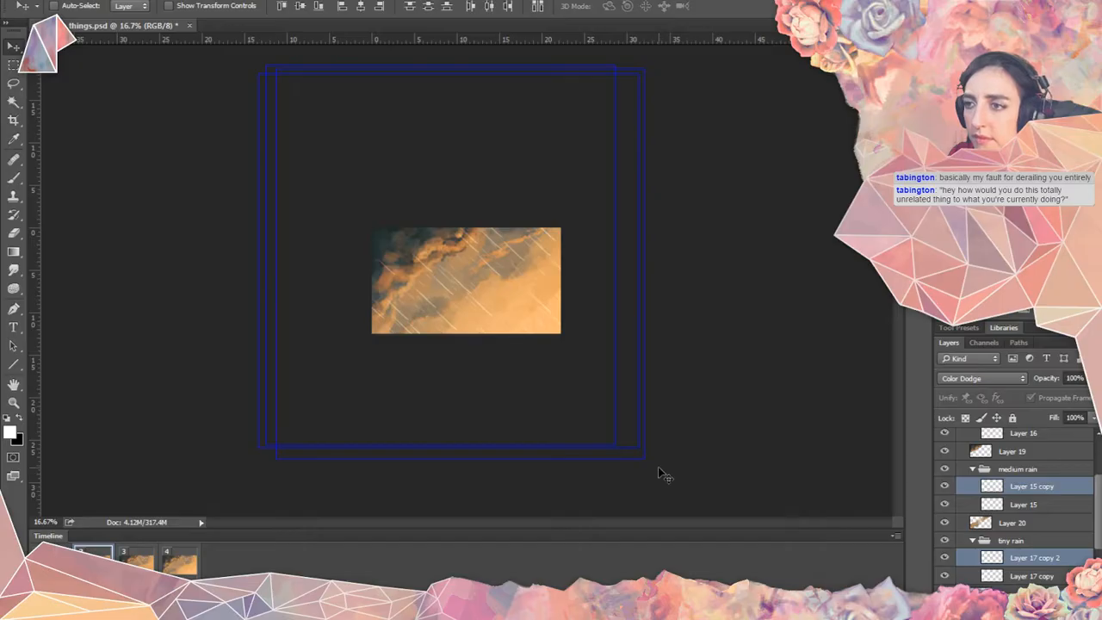
pyautogui.moveTo(659, 472); pyautogui.dragTo(301, 153)
# Move the three selected rain copies up and to the left on frames 3 and 4, shifting them slightly back down-right on frame 3.
pyautogui.click(131, 558)
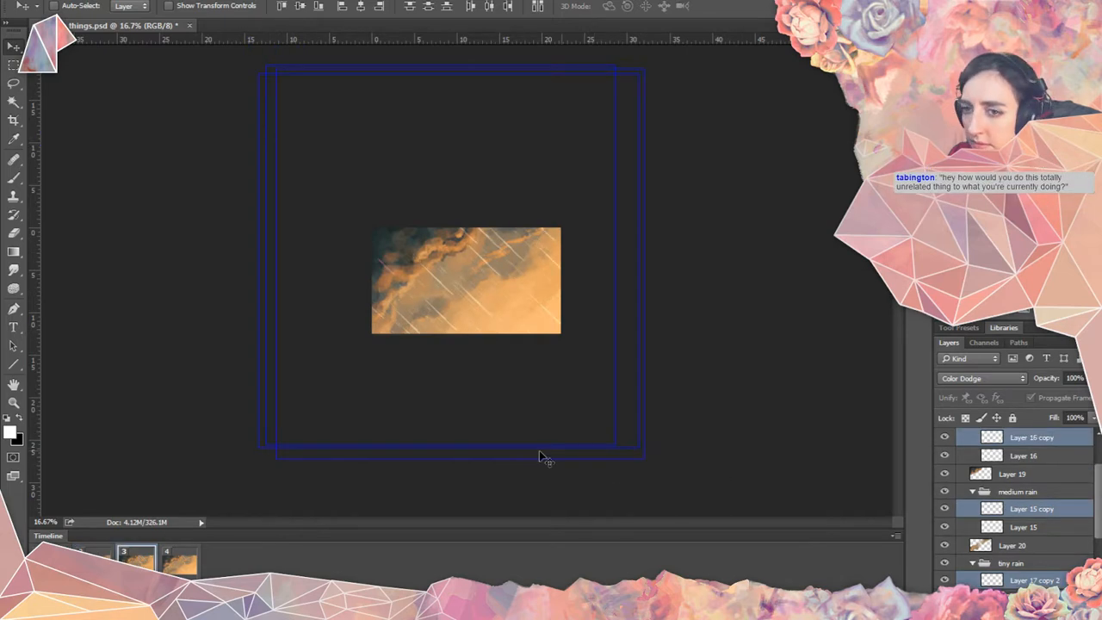
pyautogui.moveTo(652, 462)
pyautogui.mouseDown()
pyautogui.moveTo(456, 330)
pyautogui.moveTo(278, 155)
pyautogui.moveTo(308, 177)
pyautogui.mouseUp()
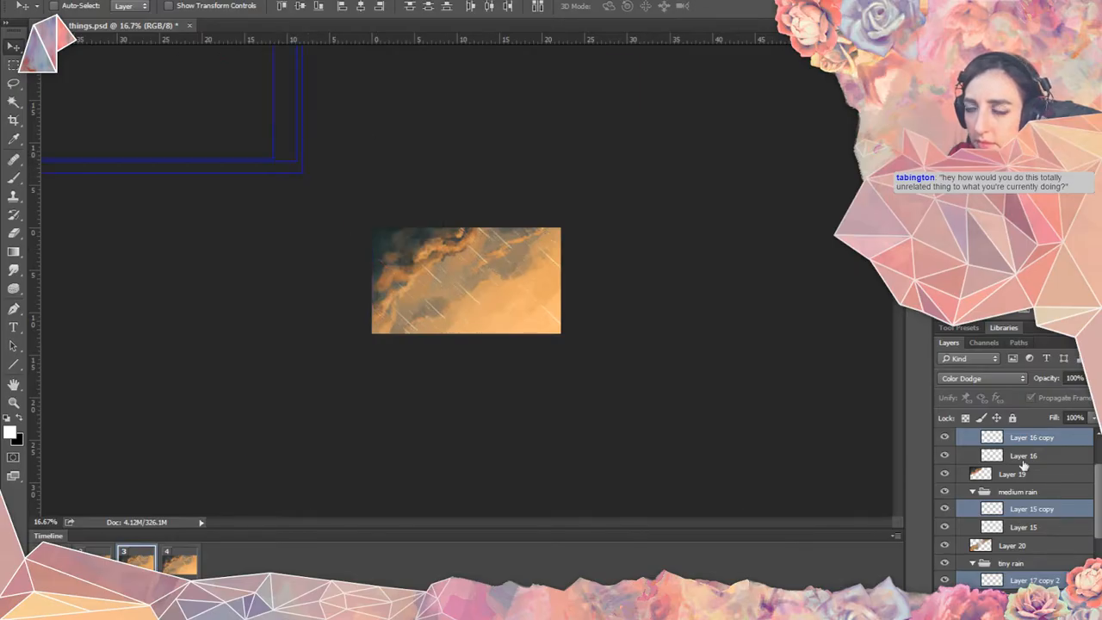
pyautogui.click(182, 564)
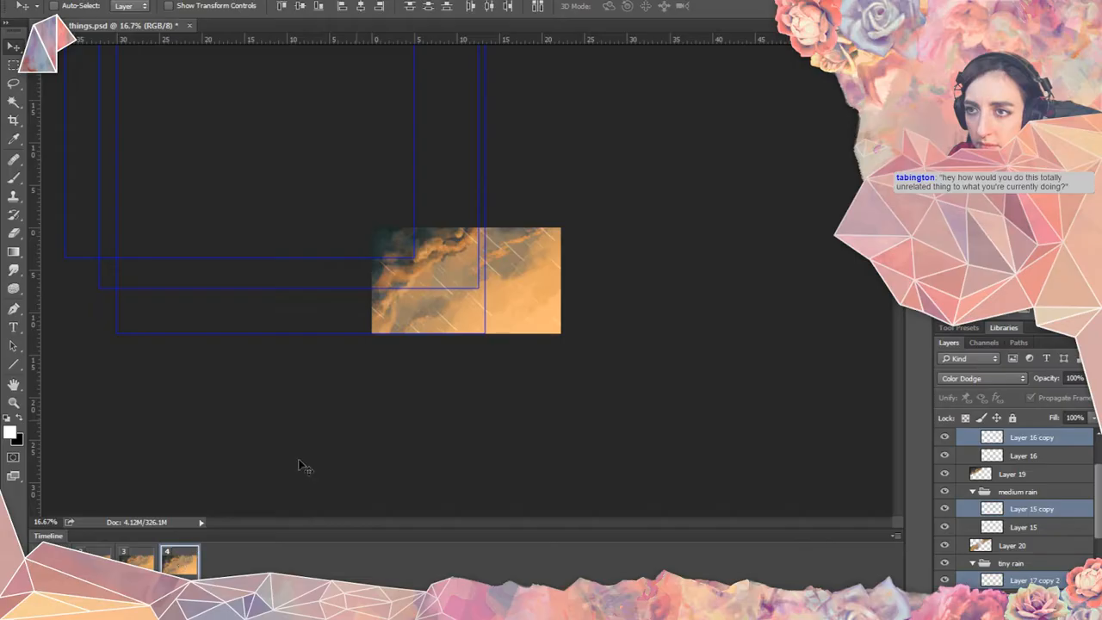
pyautogui.moveTo(490, 335); pyautogui.dragTo(350, 215)
pyautogui.click(136, 561)
pyautogui.moveTo(314, 175); pyautogui.dragTo(350, 204)
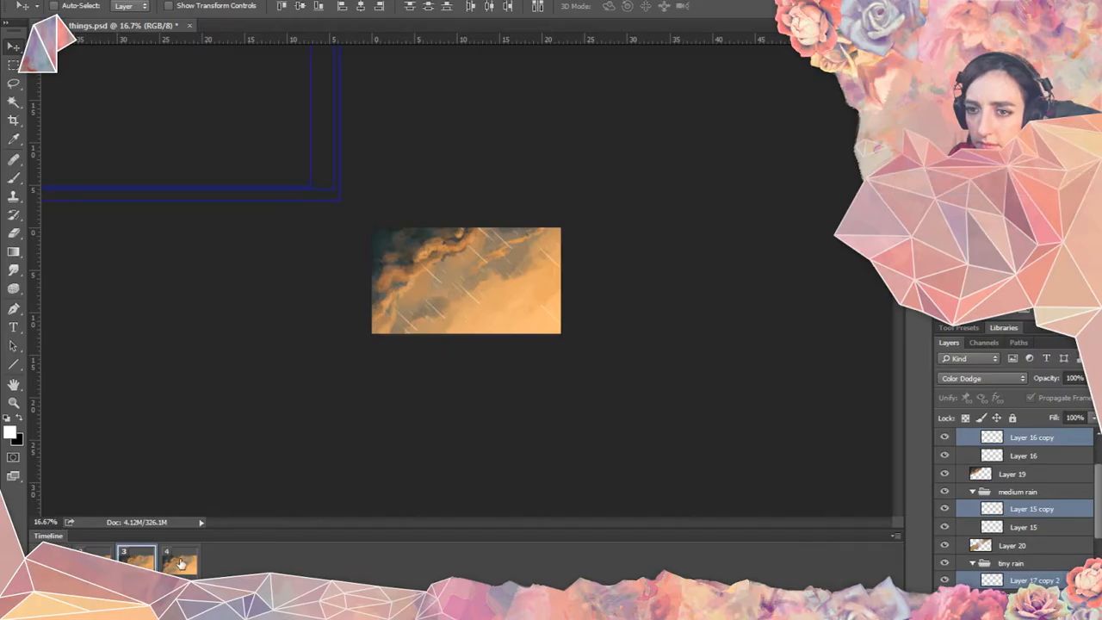
# Compare frames 2 to 4 and move the three selected rain copies diagonally down and to the right on frame 4.
pyautogui.click(181, 561)
pyautogui.click(95, 555)
pyautogui.click(146, 564)
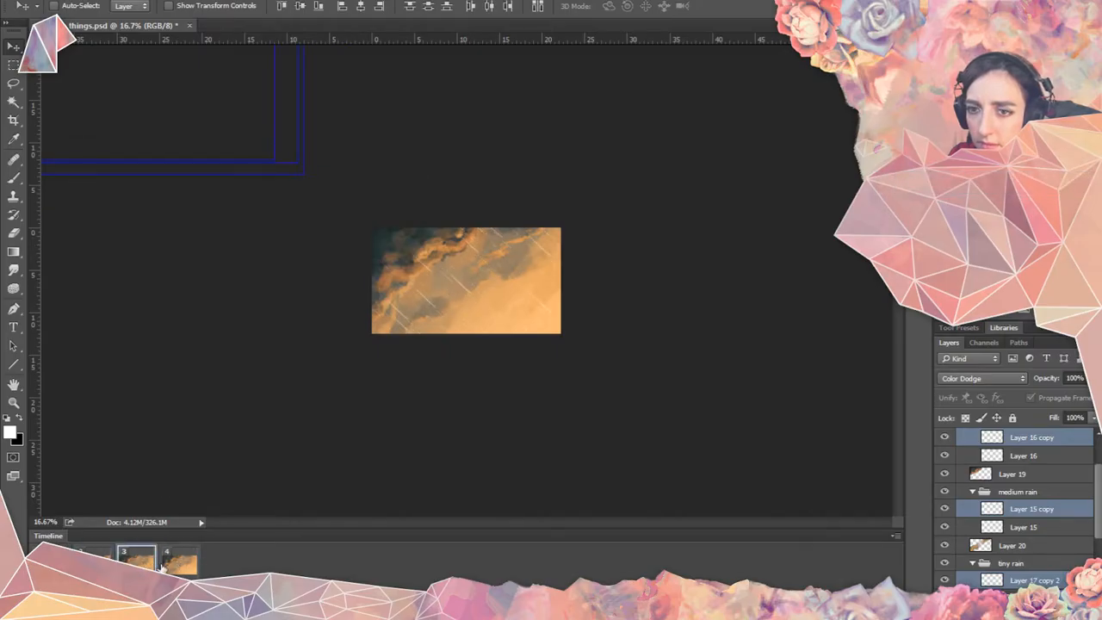
pyautogui.click(168, 568)
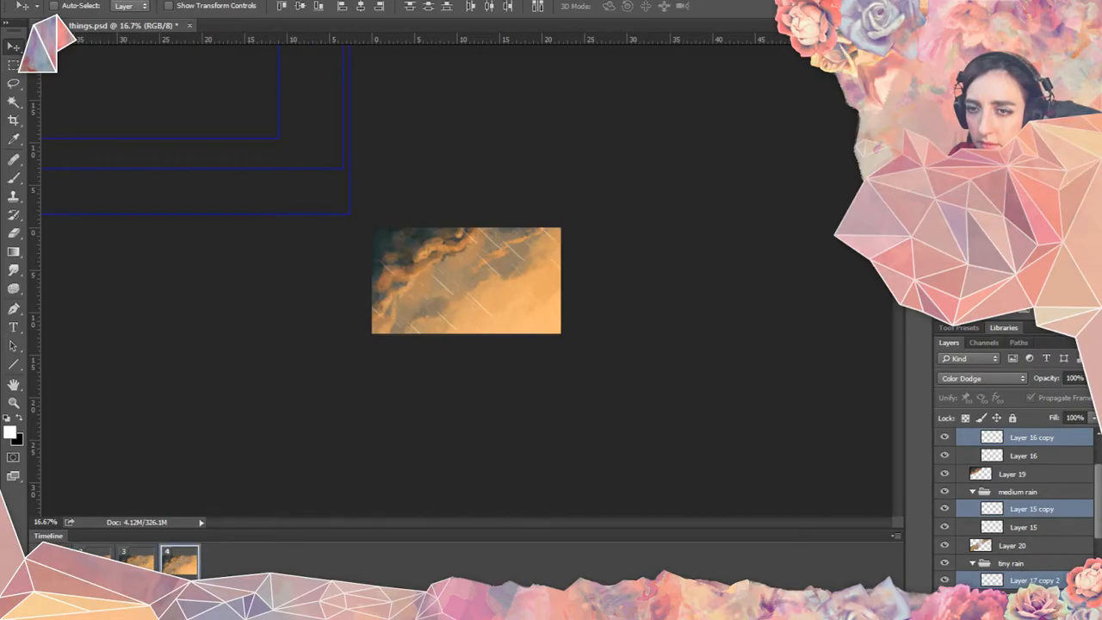
pyautogui.moveTo(290, 173); pyautogui.dragTo(328, 204)
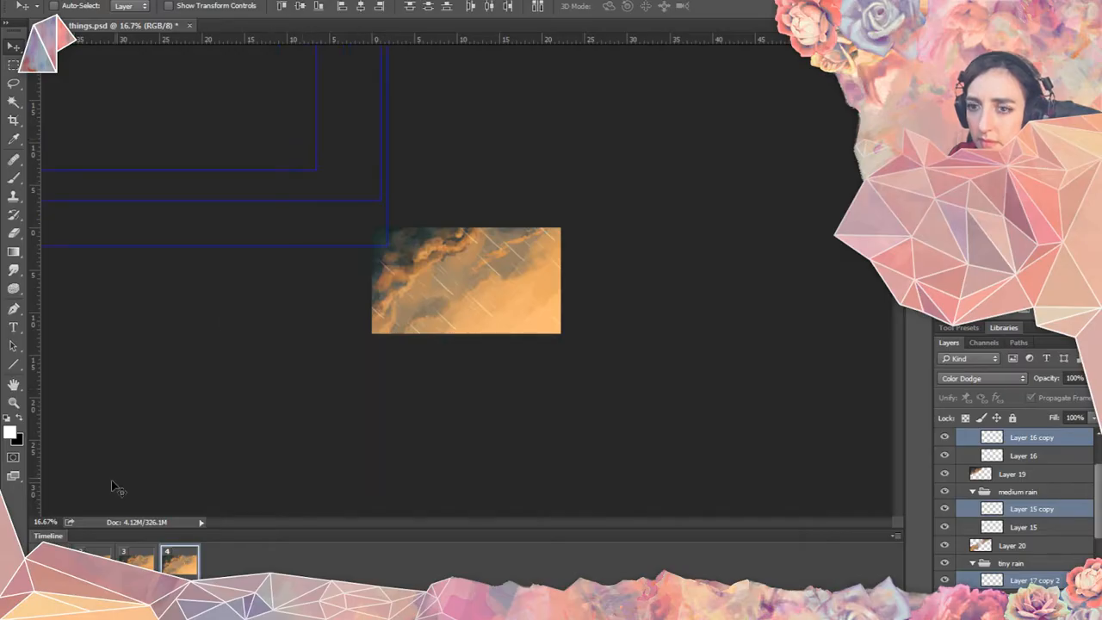
# Check the rain across frames 1 to 4 and duplicate frame 4 as frame 5.
pyautogui.click(138, 561)
pyautogui.click(93, 558)
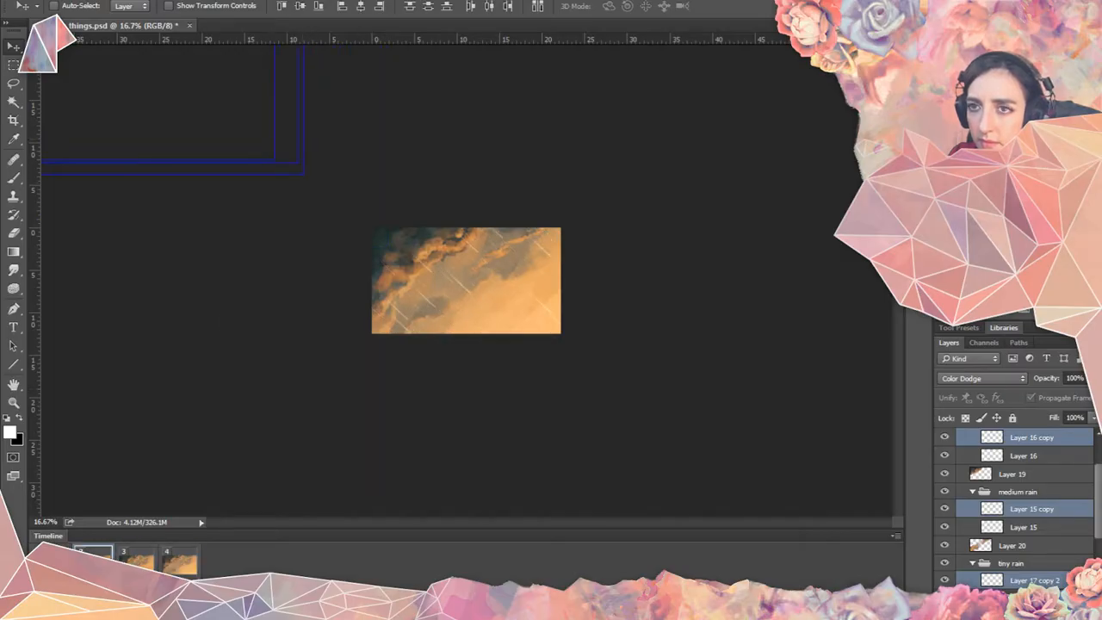
pyautogui.click(52, 557)
pyautogui.click(93, 557)
pyautogui.click(137, 562)
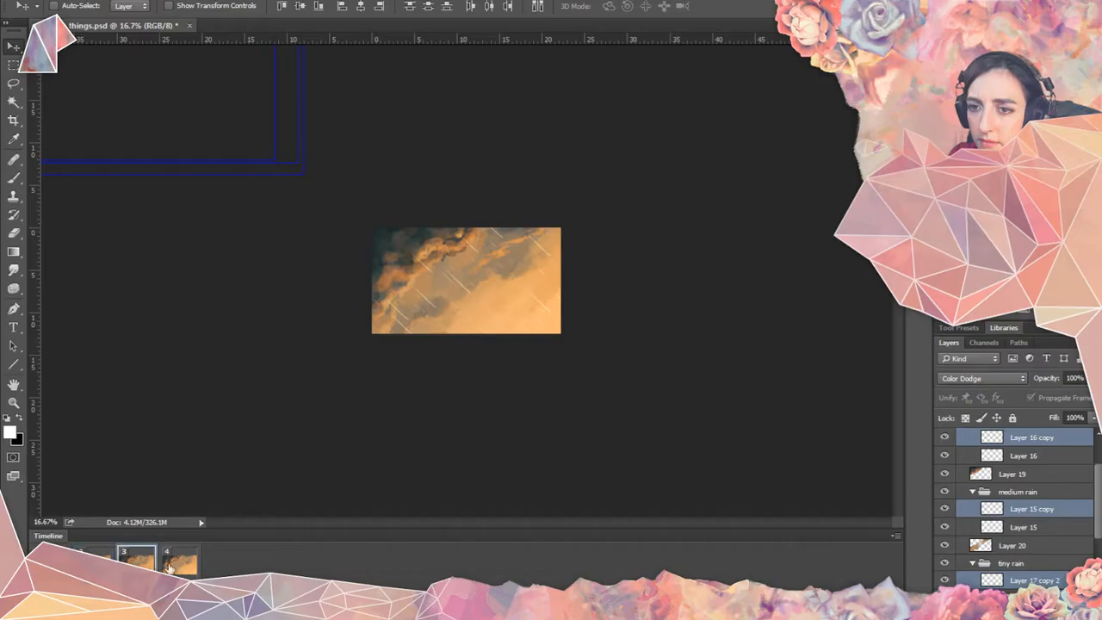
pyautogui.click(188, 563)
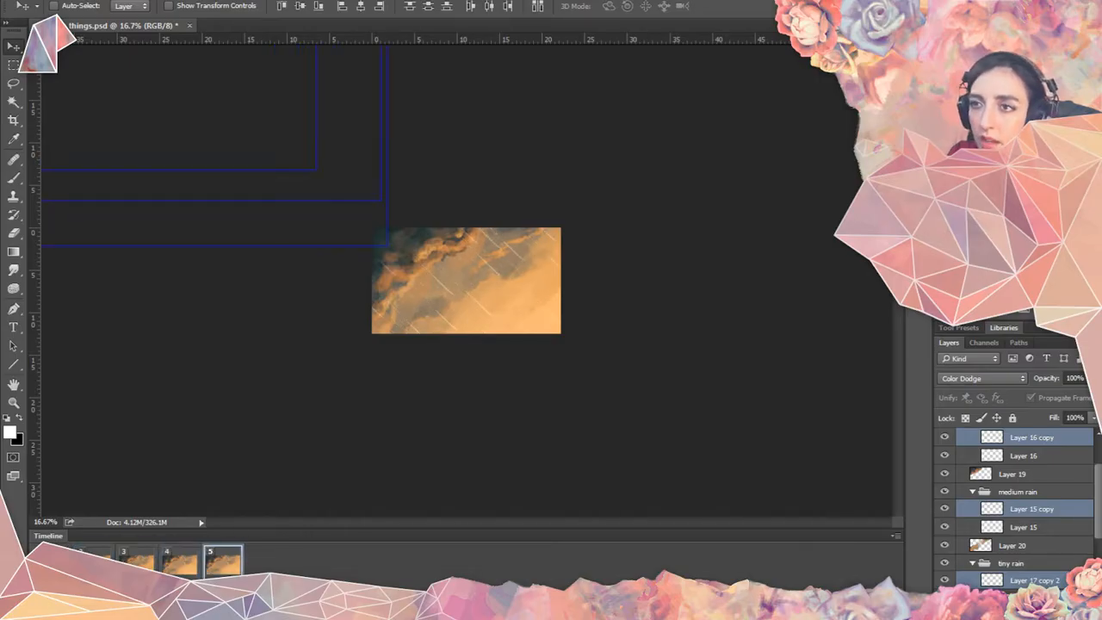
# Collapse the HUGE rain, medium rain and tiny rain groups, keeping all three groups selected.
pyautogui.scroll(2, 1002, 482)
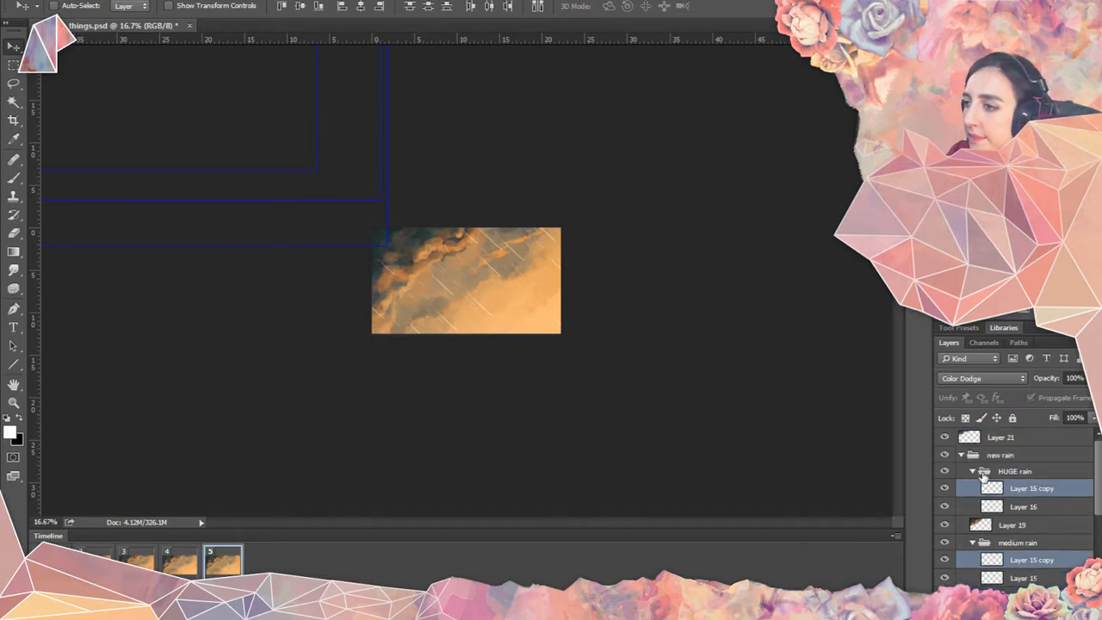
pyautogui.click(973, 472)
pyautogui.click(974, 507)
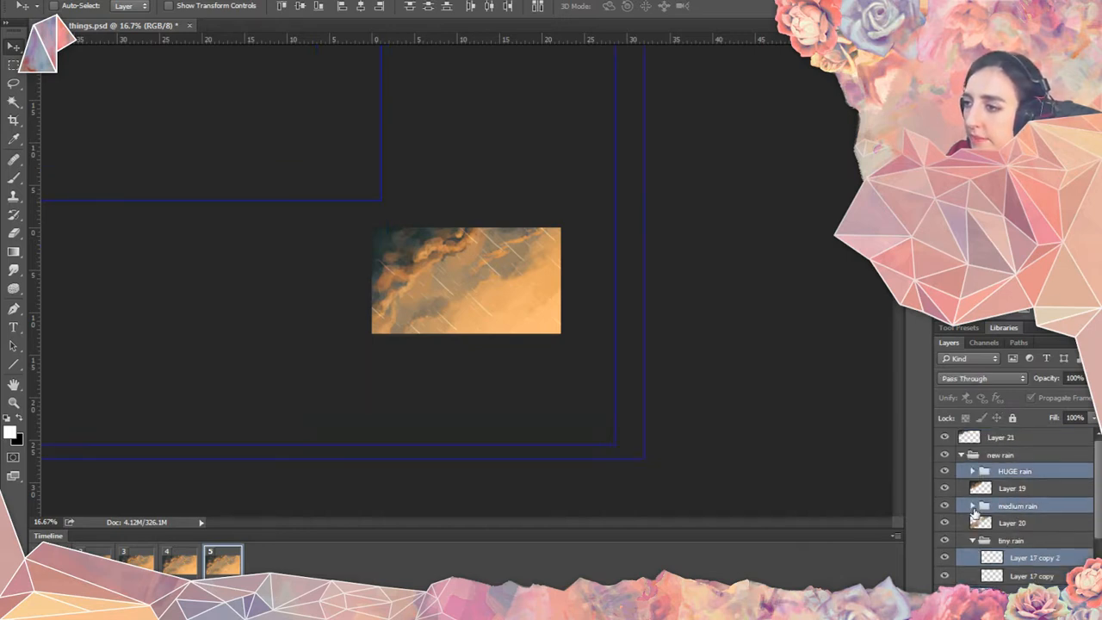
pyautogui.scroll(-1, 977, 535)
pyautogui.click(972, 522)
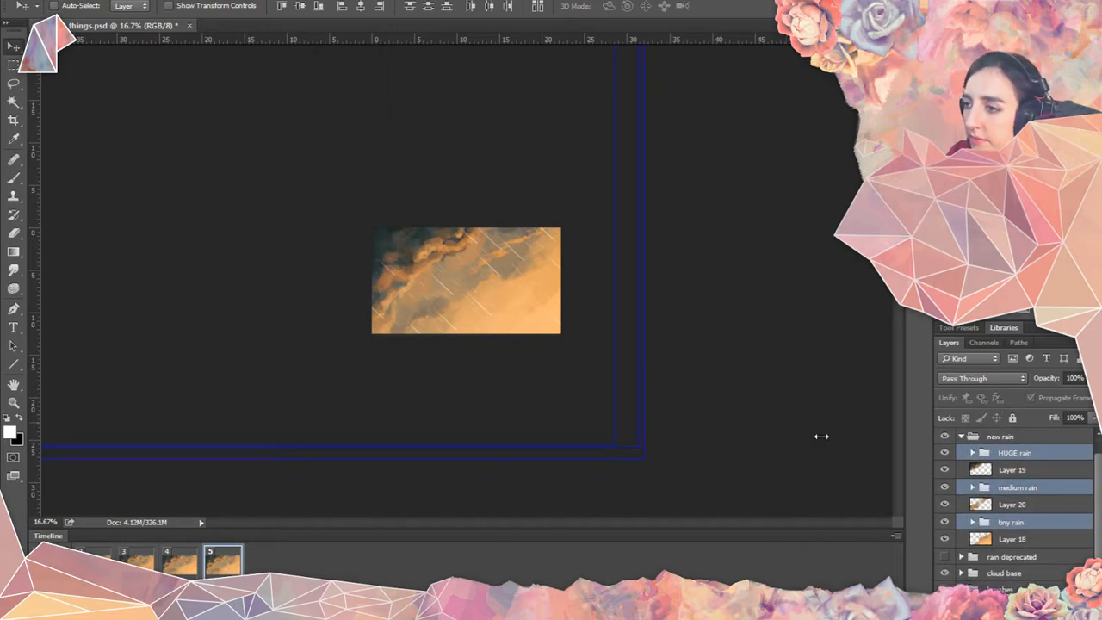
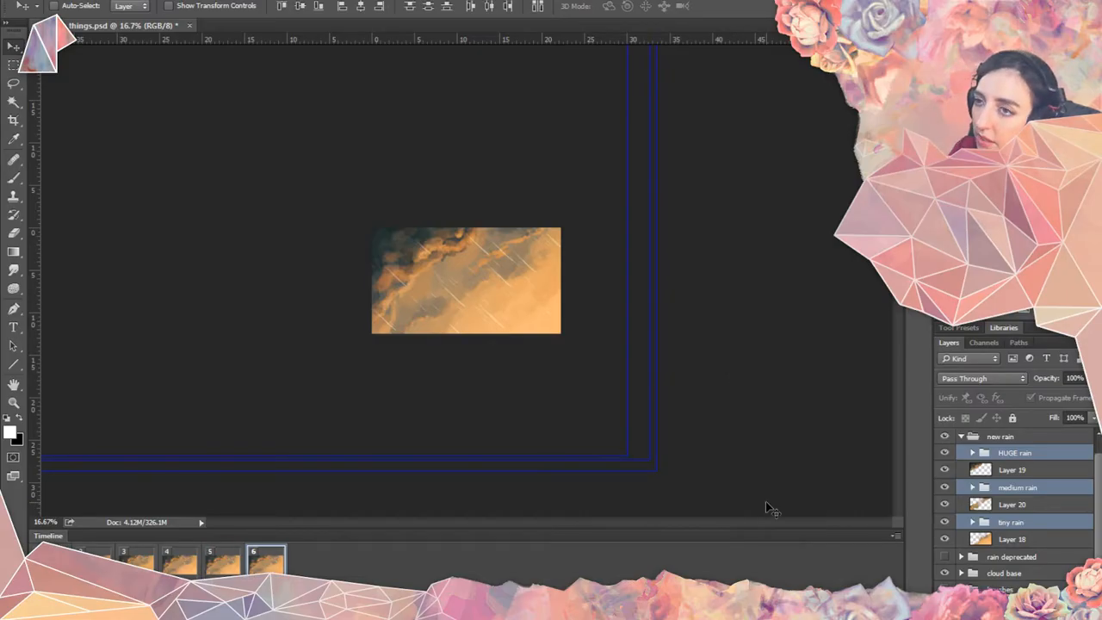
# Shift the HUGE rain, medium rain and tiny rain groups diagonally down and to the right on frame 6.
pyautogui.hotkey('shift', 'Right')
pyautogui.hotkey('shift', 'Right')
pyautogui.hotkey('shift', 'Right')
pyautogui.hotkey('shift', 'Right')
pyautogui.hotkey('shift', 'Right')
pyautogui.hotkey('shift', 'Right')
pyautogui.hotkey('shift', 'Down')
pyautogui.hotkey('shift', 'Down')
pyautogui.hotkey('shift', 'Down')
pyautogui.hotkey('shift', 'Down')
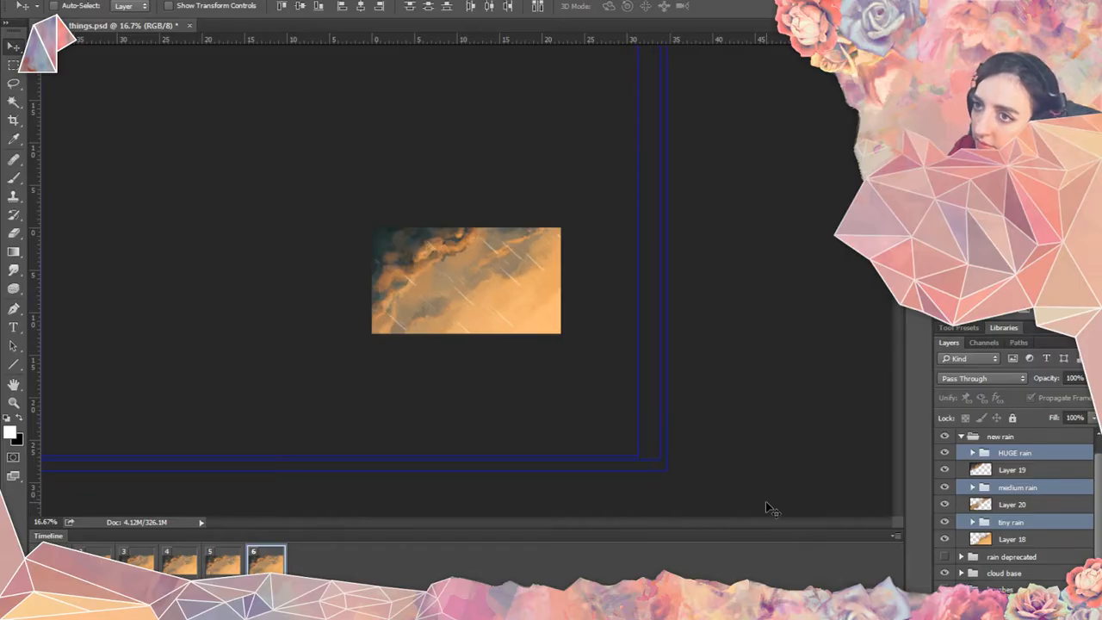
pyautogui.hotkey('shift', 'Down')
pyautogui.hotkey('shift', 'Down')
pyautogui.hotkey('shift', 'Down')
pyautogui.hotkey('shift', 'Down')
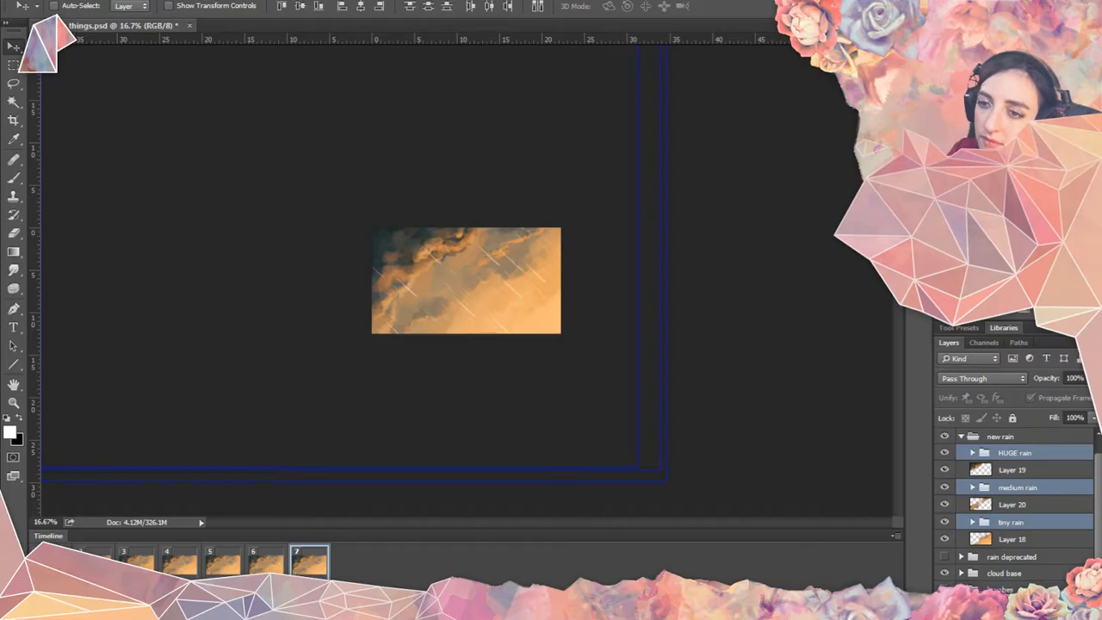
# On the new frame 7, shift the three selected rain groups further down and to the right.
pyautogui.hotkey('shift', 'Right')
pyautogui.hotkey('shift', 'Right')
pyautogui.hotkey('shift', 'Right')
pyautogui.hotkey('shift', 'Right')
pyautogui.hotkey('shift', 'Right')
pyautogui.hotkey('shift', 'Right')
pyautogui.hotkey('shift', 'Right')
pyautogui.hotkey('shift', 'Right')
pyautogui.hotkey('shift', 'Down')
pyautogui.hotkey('shift', 'Down')
pyautogui.hotkey('shift', 'Down')
pyautogui.hotkey('shift', 'Down')
pyautogui.hotkey('shift', 'Down')
pyautogui.hotkey('shift', 'Down')
pyautogui.hotkey('shift', 'Down')
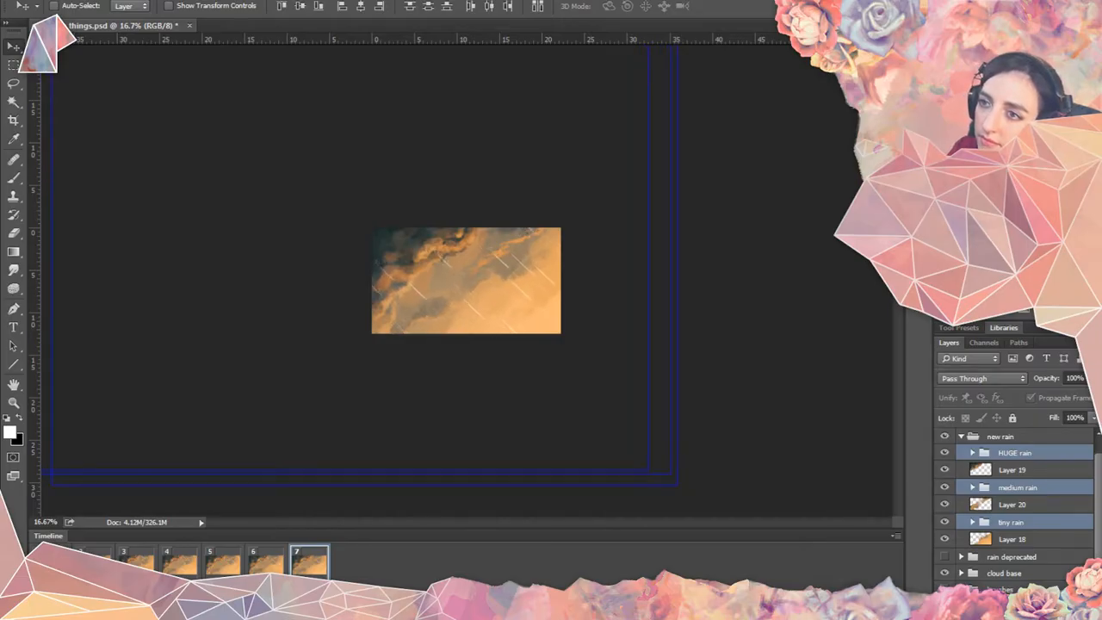
pyautogui.hotkey('shift', 'Down')
pyautogui.hotkey('shift', 'Down')
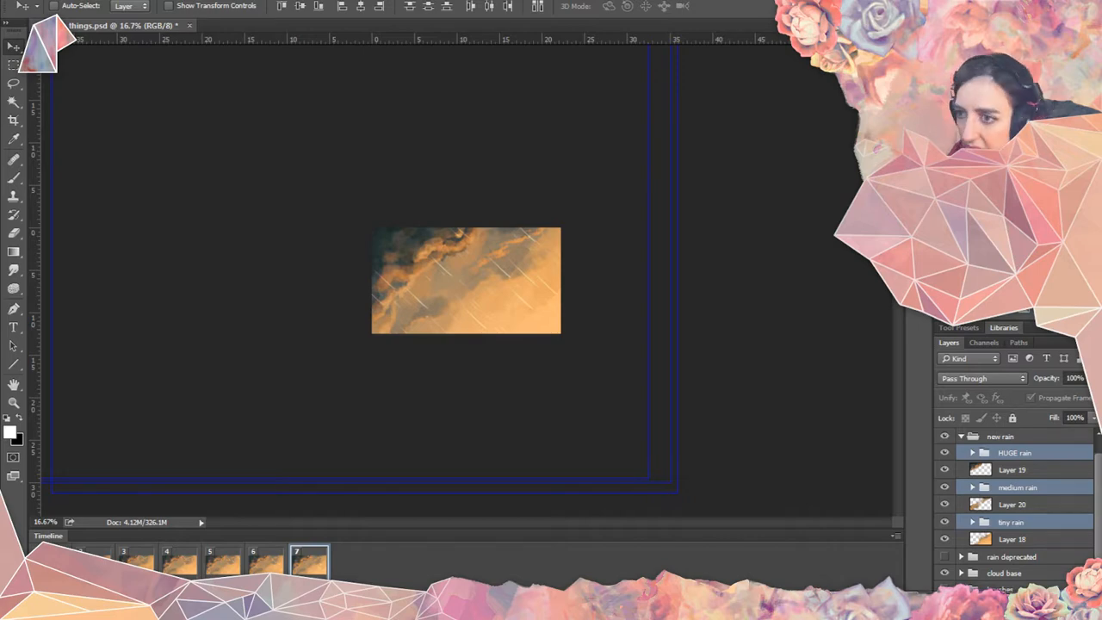
pyautogui.hotkey('alt', 'Tab')
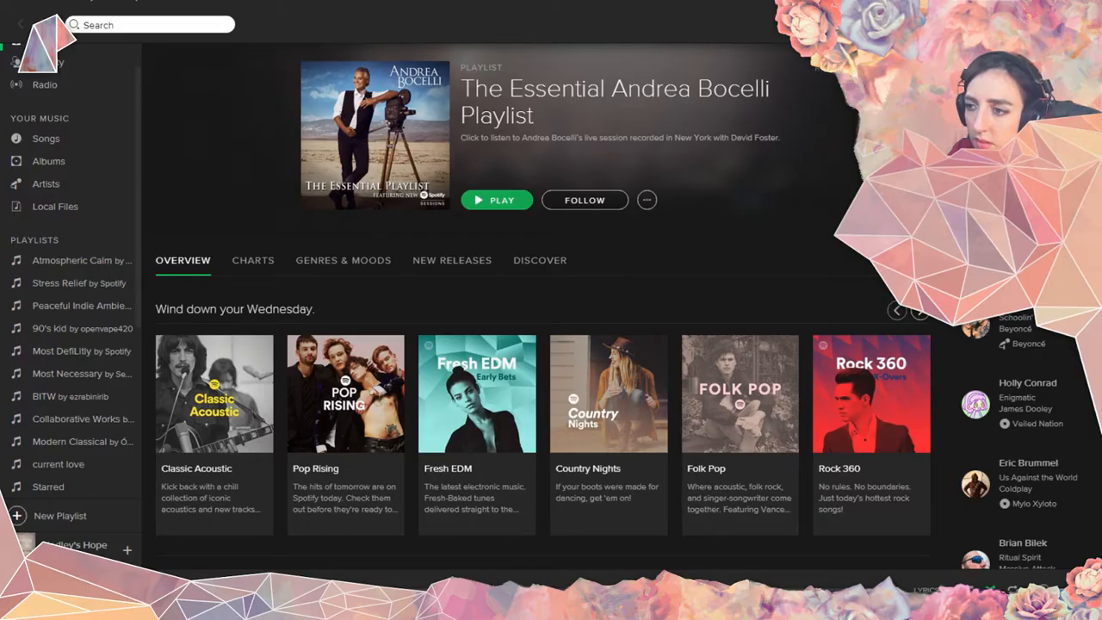
pyautogui.hotkey('alt', 'Tab')
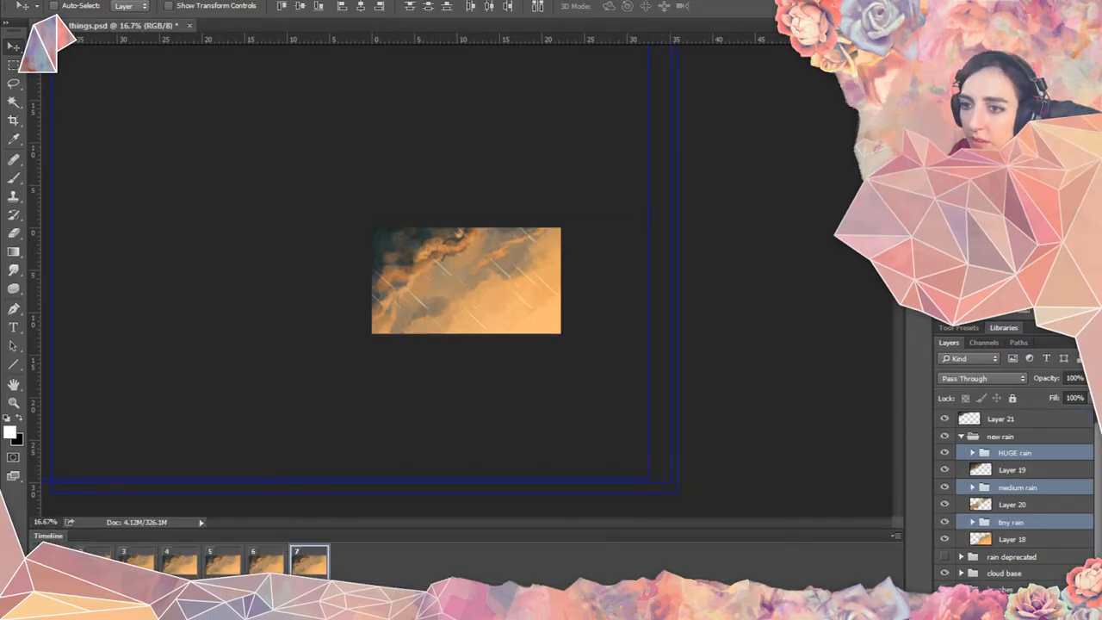
# Save the document and play back the seven-frame rain animation.
pyautogui.hotkey('ctrl', 's')
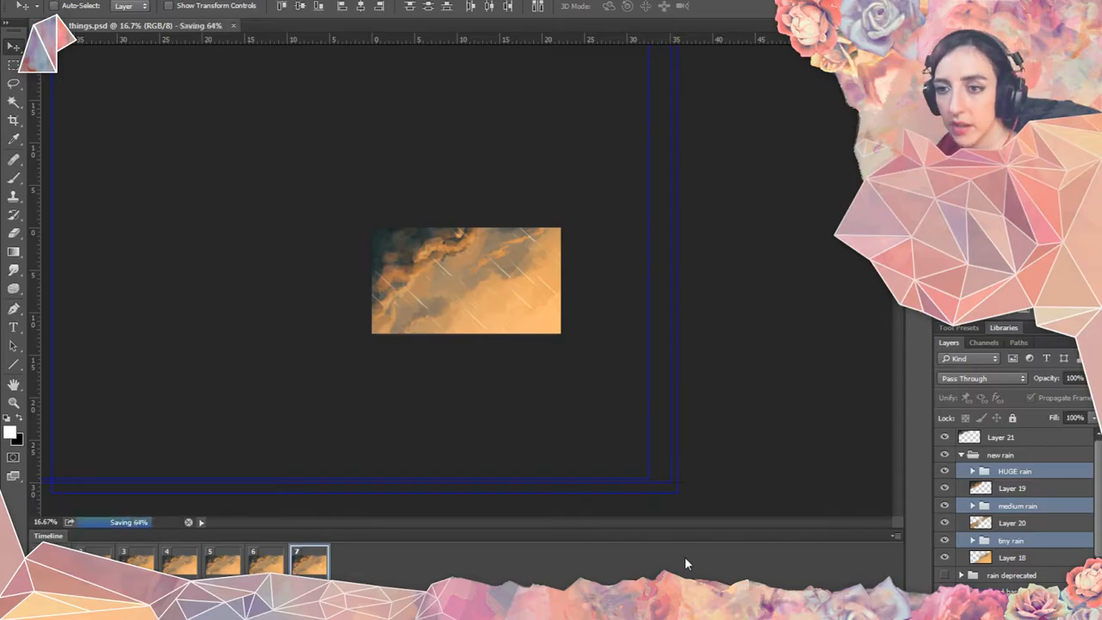
pyautogui.click(280, 561)
pyautogui.click(313, 572)
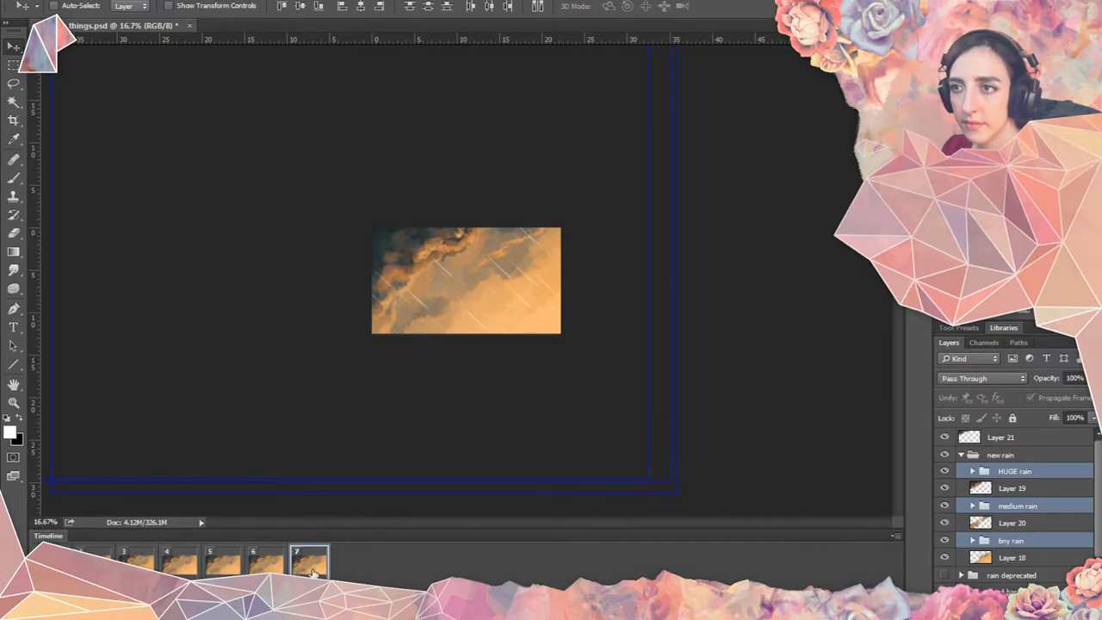
pyautogui.press('space')
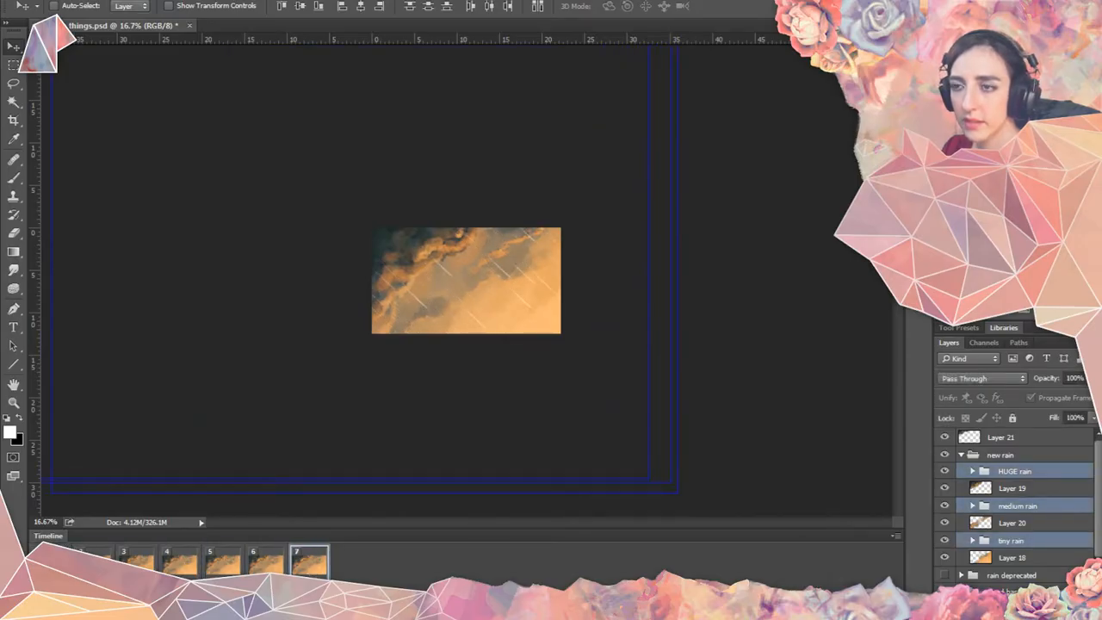
pyautogui.press('space')
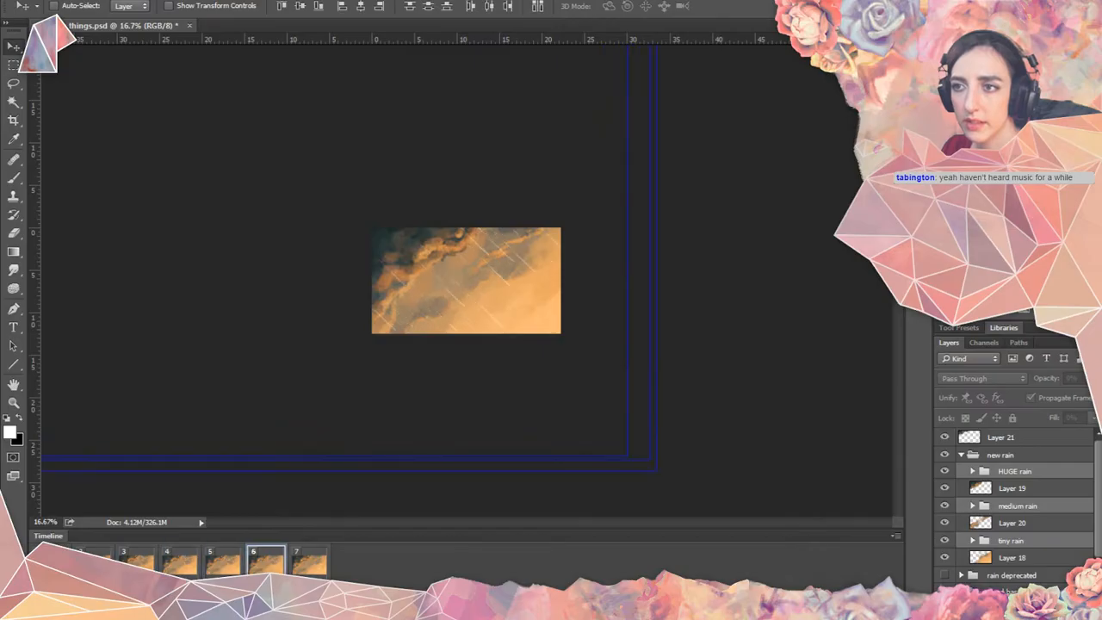
pyautogui.press('space')
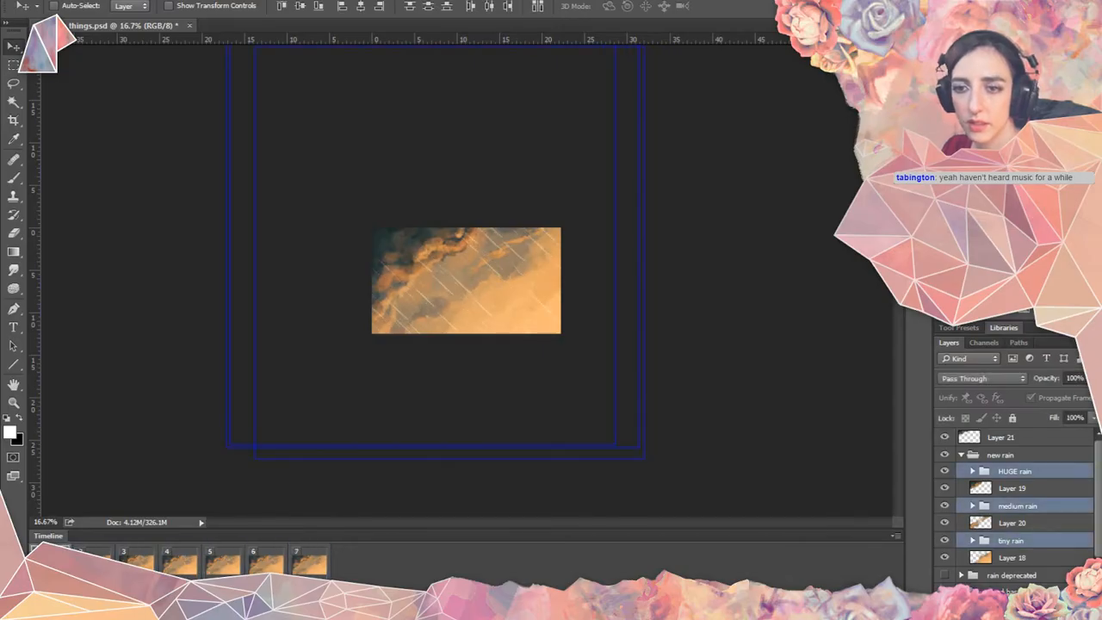
# Delete frame 1 from the animation and play back the remaining frames.
pyautogui.press('Delete')
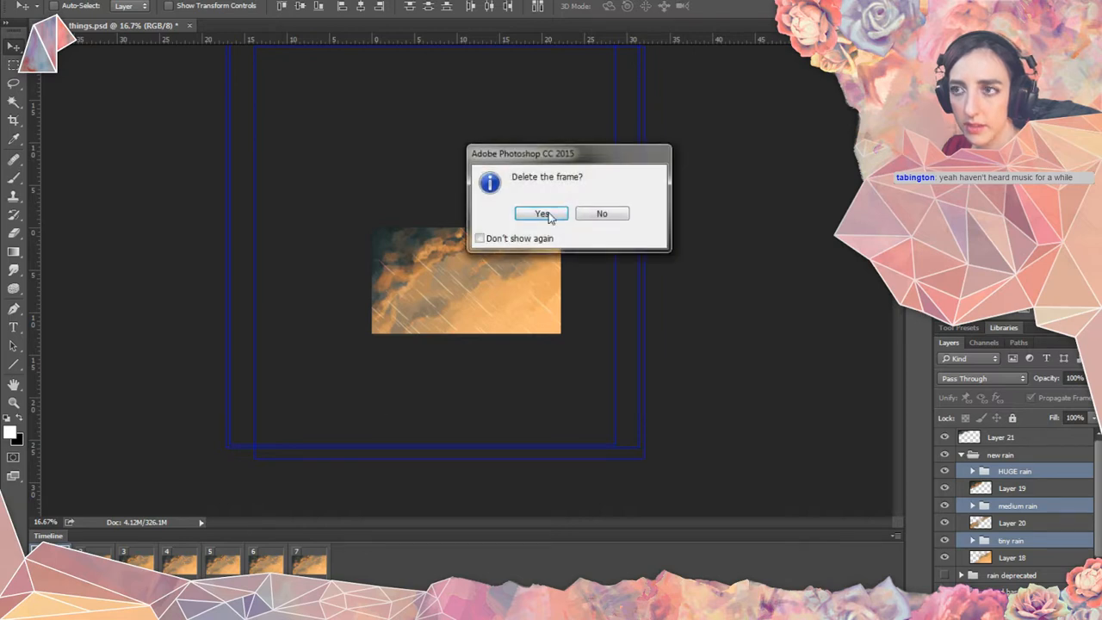
pyautogui.click(544, 214)
pyautogui.press('space')
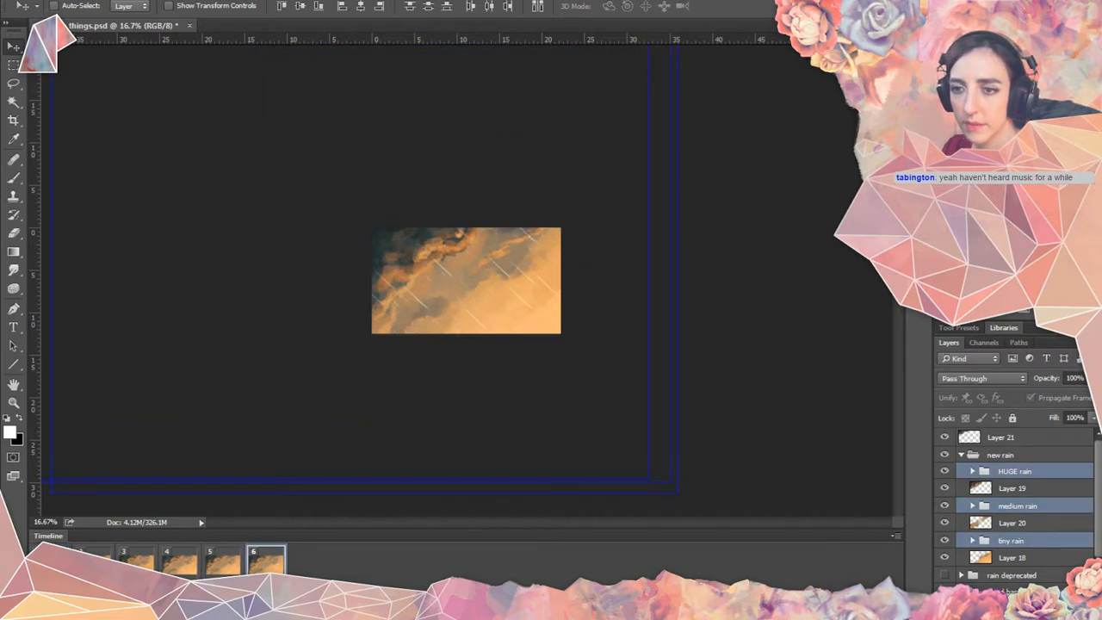
pyautogui.press('space')
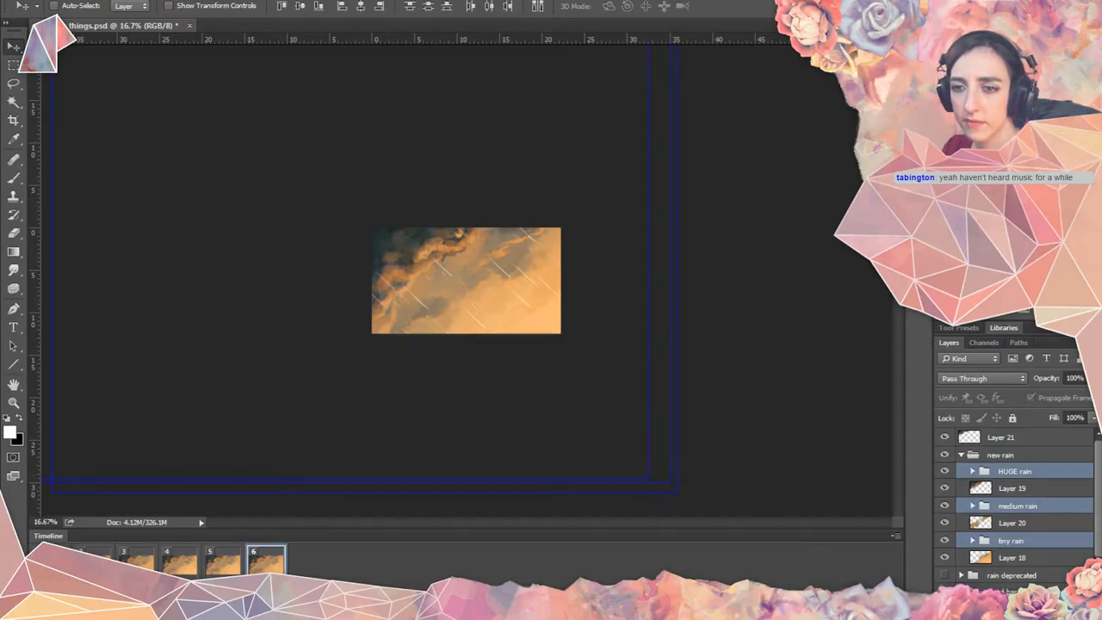
# Select frames 3 to 6 together and shift the three rain groups diagonally down and to the right on them.
pyautogui.keyDown('shift'); pyautogui.click(258, 568); pyautogui.keyUp('shift')
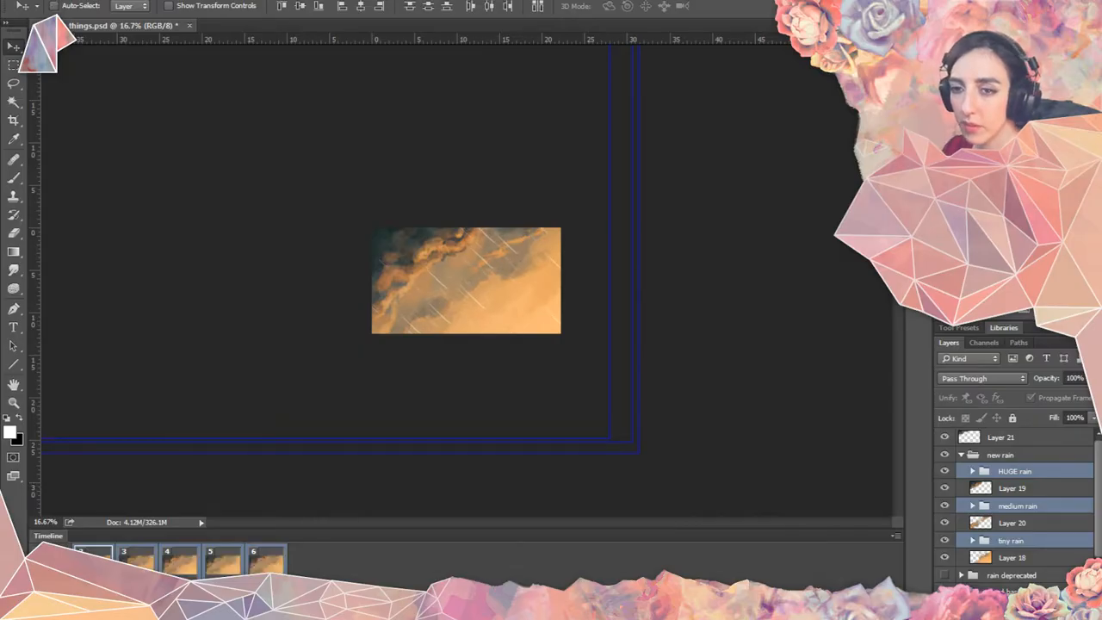
pyautogui.click(135, 564)
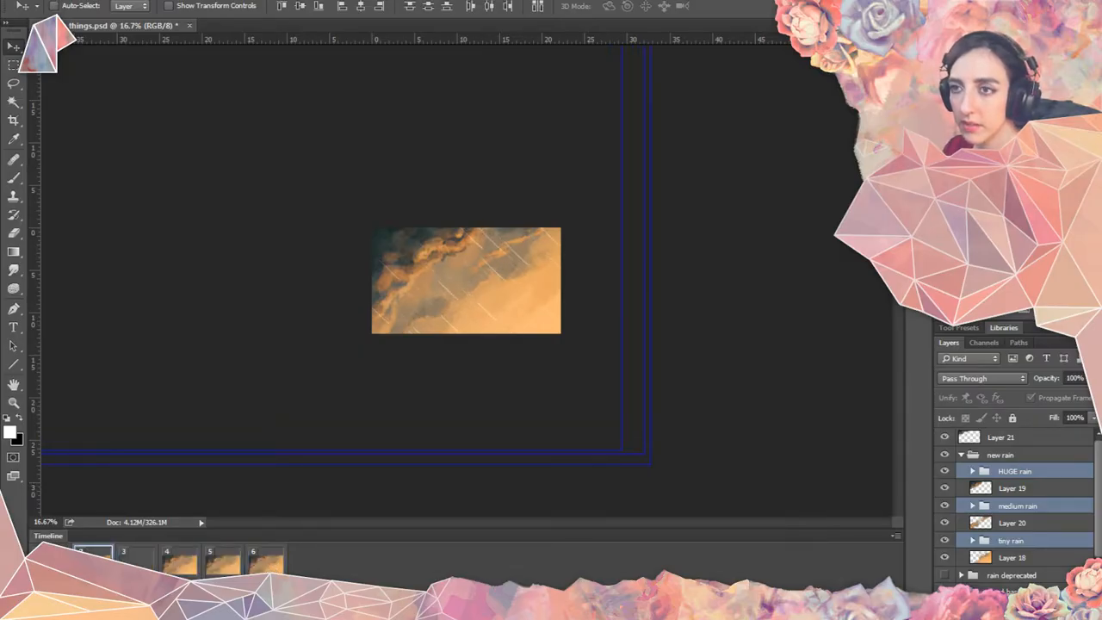
pyautogui.keyDown('shift'); pyautogui.click(270, 571); pyautogui.keyUp('shift')
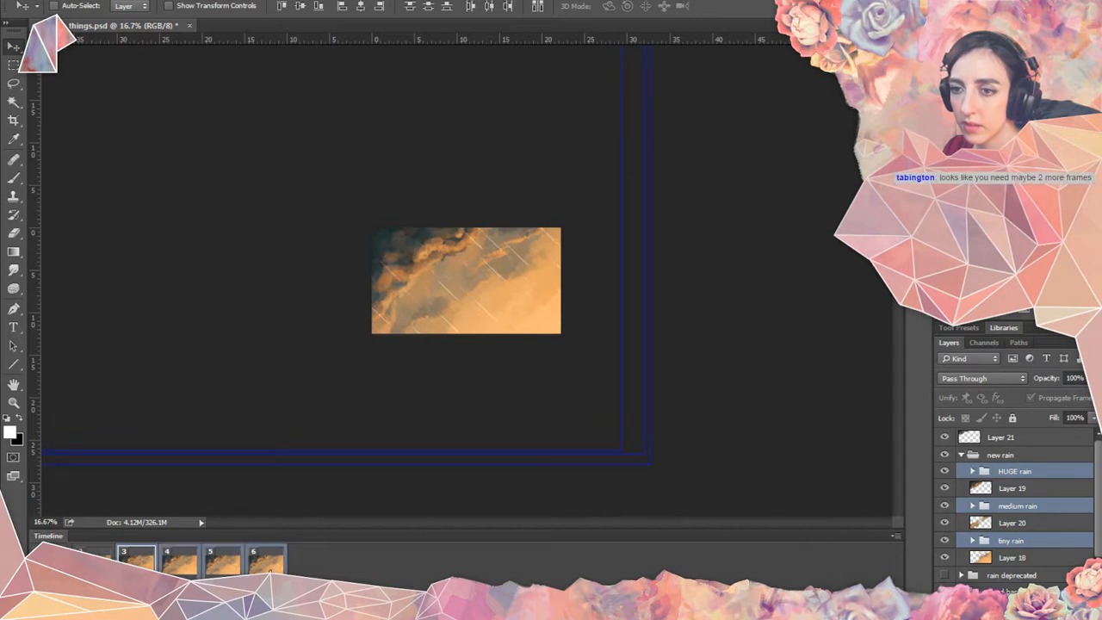
pyautogui.hotkey('shift', 'Right')
pyautogui.hotkey('shift', 'Right')
pyautogui.hotkey('shift', 'Right')
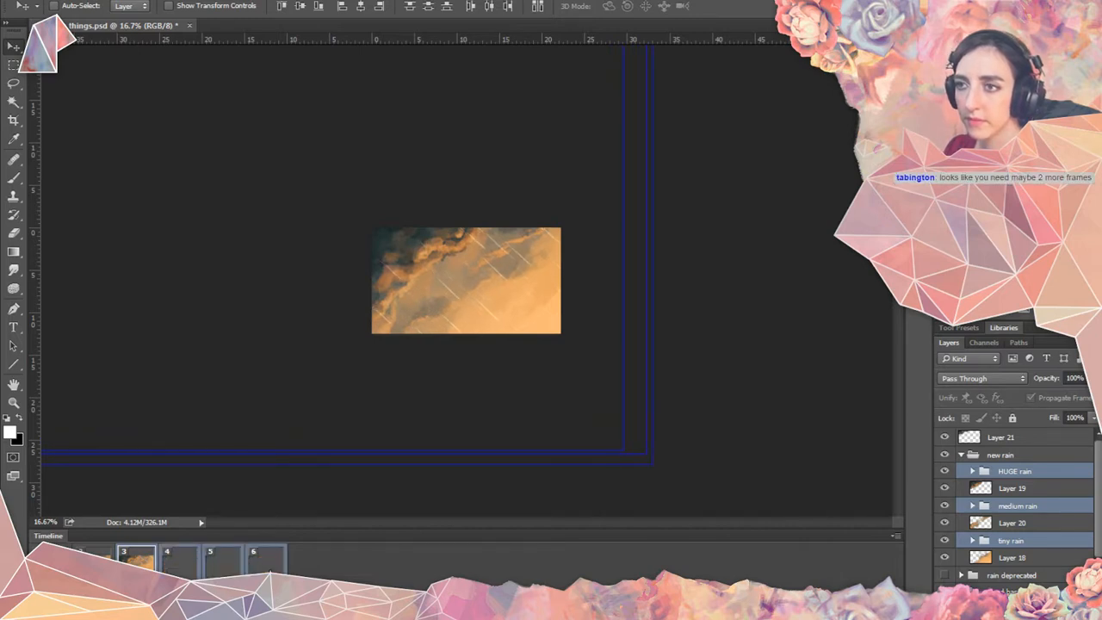
pyautogui.hotkey('shift', 'Down')
pyautogui.hotkey('shift', 'Down')
pyautogui.hotkey('shift', 'Down')
pyautogui.hotkey('shift', 'Down')
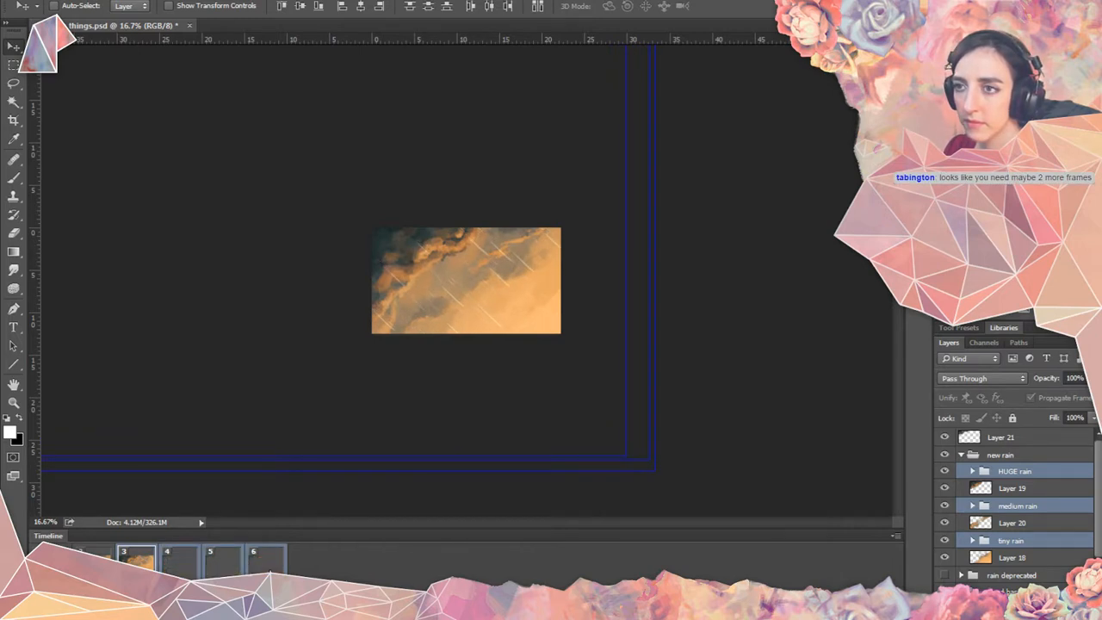
pyautogui.hotkey('shift', 'Right')
pyautogui.hotkey('shift', 'Right')
pyautogui.hotkey('shift', 'Right')
pyautogui.hotkey('shift', 'Right')
pyautogui.hotkey('shift', 'Down')
pyautogui.hotkey('shift', 'Down')
pyautogui.hotkey('shift', 'Down')
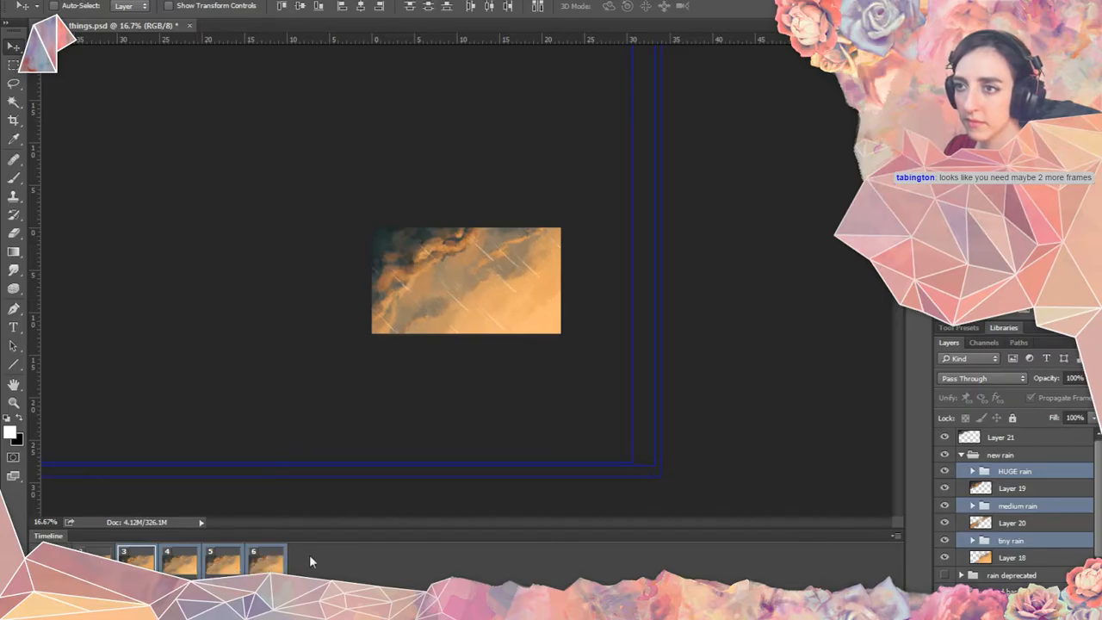
# Step through frames 1 to 3 to compare the rain spacing between them.
pyautogui.click(52, 557)
pyautogui.click(93, 558)
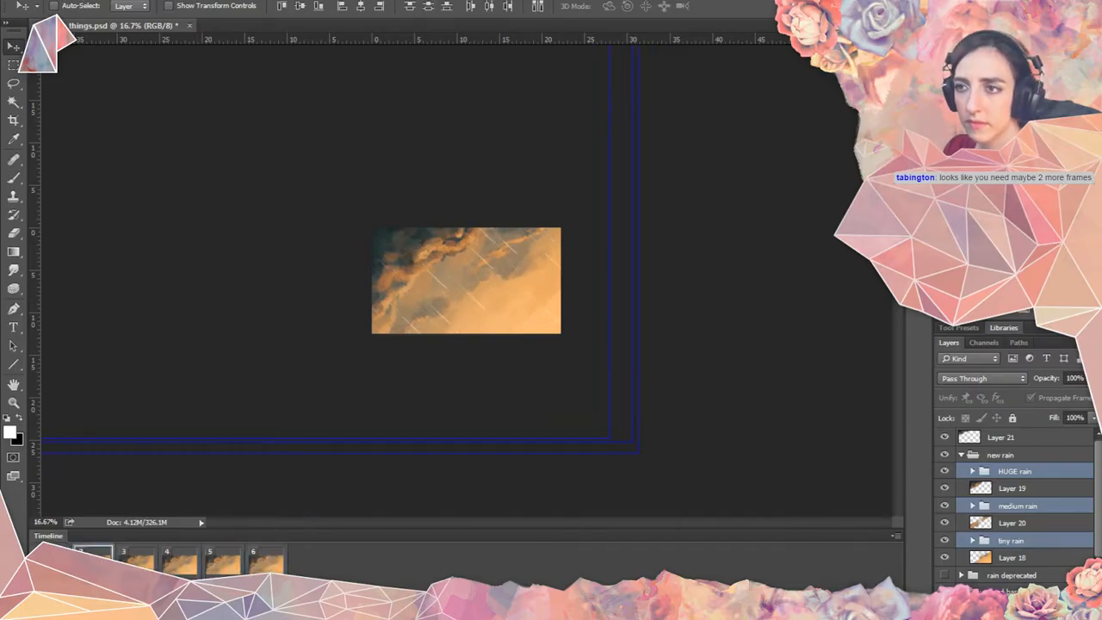
pyautogui.click(137, 557)
pyautogui.click(52, 557)
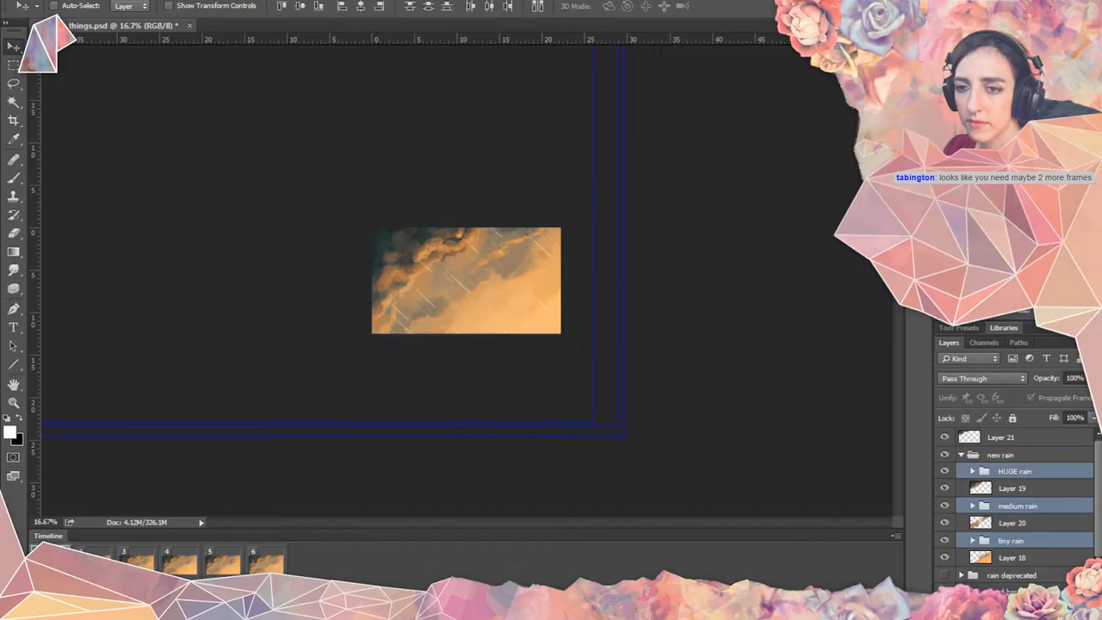
pyautogui.click(94, 559)
pyautogui.click(137, 564)
# Select frames 4 to 6 together and shift the three rain groups diagonally down and to the right on them.
pyautogui.click(181, 568)
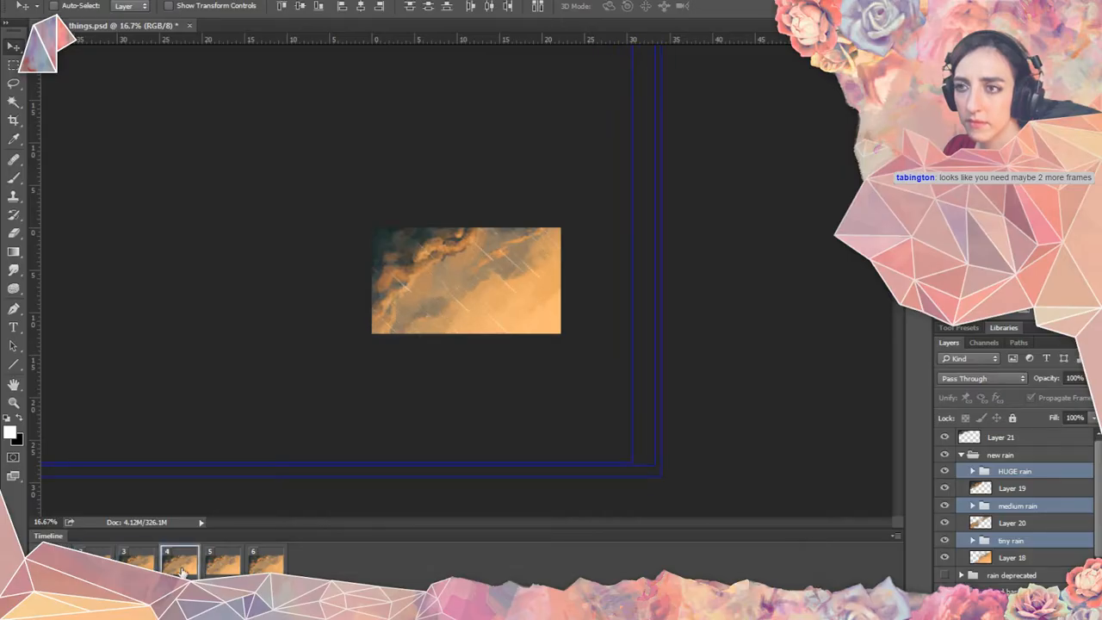
pyautogui.keyDown('shift'); pyautogui.click(282, 569); pyautogui.keyUp('shift')
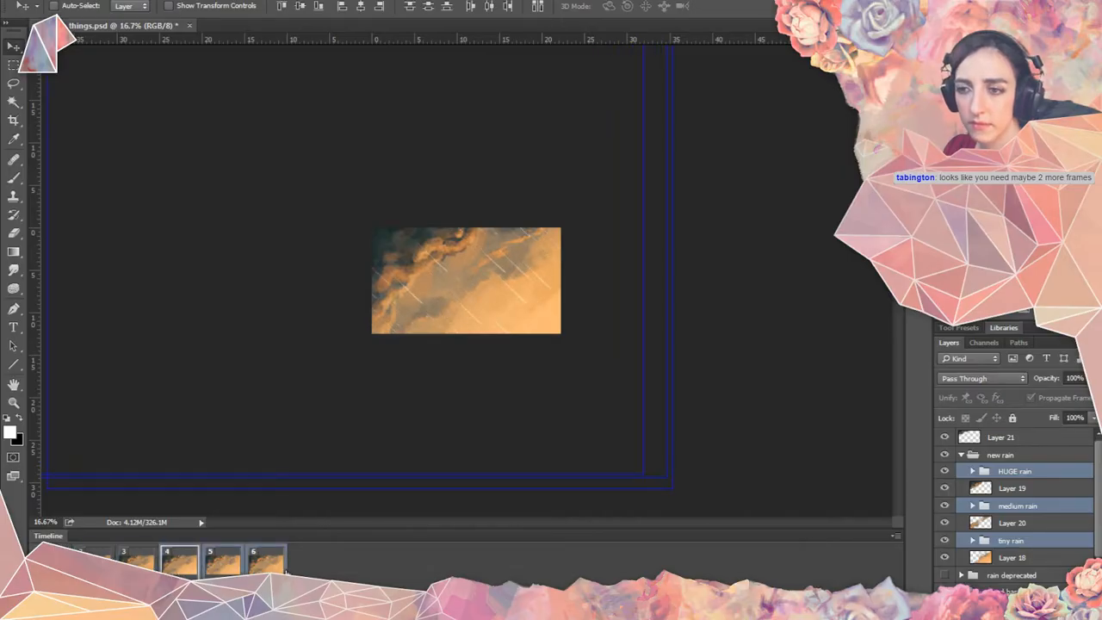
pyautogui.hotkey('shift', 'Right')
pyautogui.hotkey('shift', 'Right')
pyautogui.hotkey('shift', 'Right')
pyautogui.hotkey('shift', 'Right')
pyautogui.hotkey('shift', 'Right')
pyautogui.hotkey('shift', 'Right')
pyautogui.hotkey('shift', 'Right')
pyautogui.hotkey('shift', 'Right')
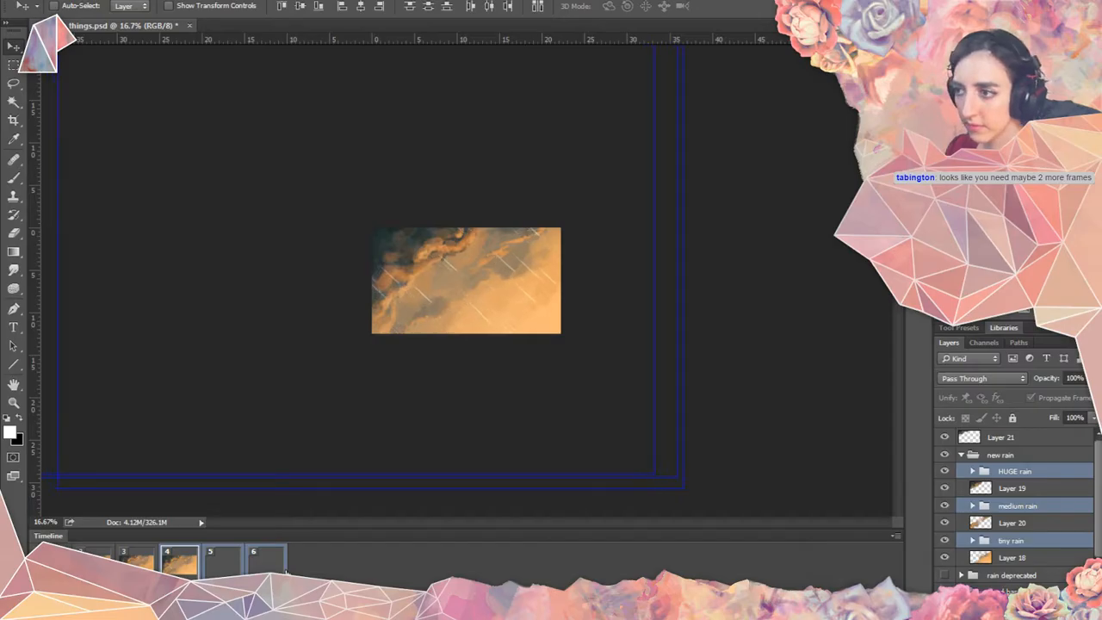
pyautogui.hotkey('shift', 'Down')
pyautogui.hotkey('shift', 'Down')
pyautogui.hotkey('shift', 'Down')
pyautogui.hotkey('shift', 'Down')
pyautogui.hotkey('shift', 'Down')
pyautogui.hotkey('shift', 'Down')
pyautogui.hotkey('shift', 'Down')
pyautogui.hotkey('shift', 'Down')
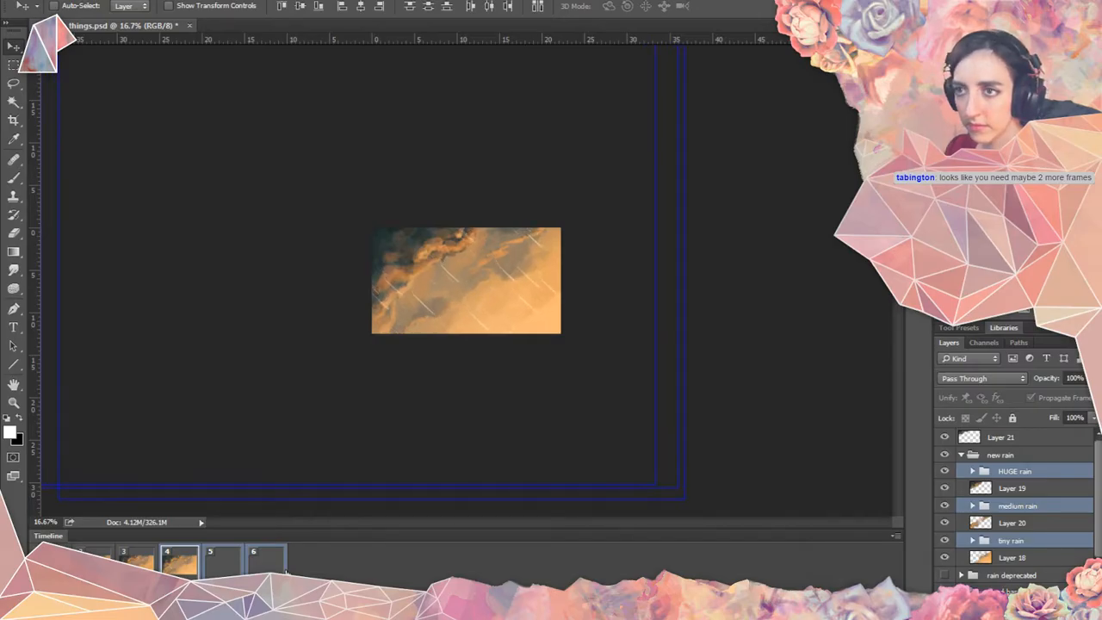
# Shift the three rain groups diagonally down and to the right on frames 5 and 6 together.
pyautogui.click(234, 561)
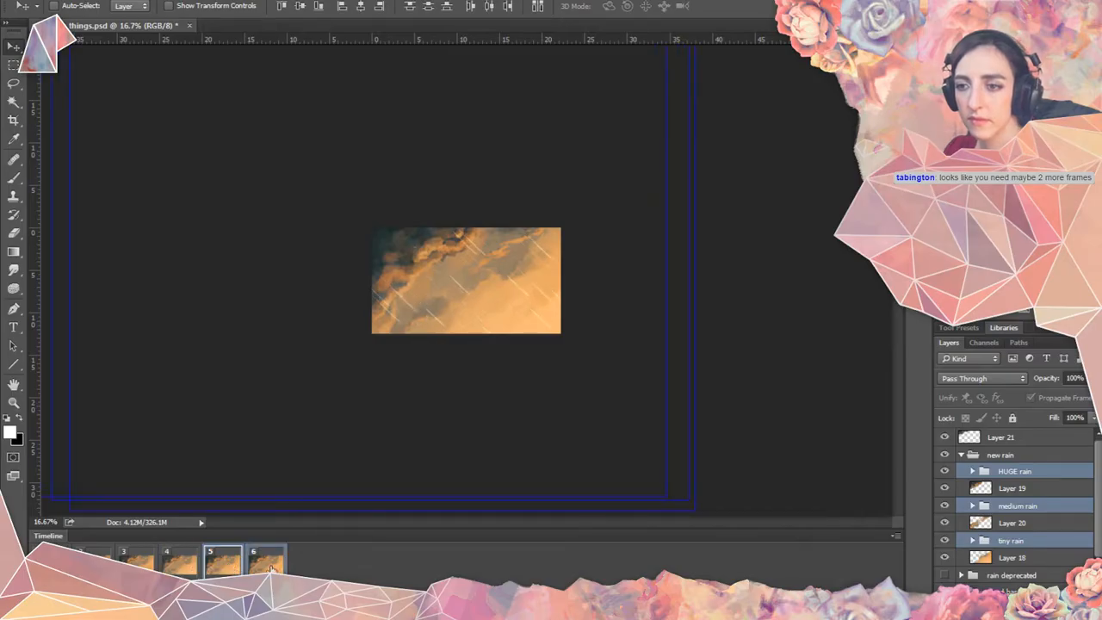
pyautogui.hotkey('shift', 'Right')
pyautogui.hotkey('shift', 'Right')
pyautogui.hotkey('shift', 'Right')
pyautogui.hotkey('shift', 'Right')
pyautogui.hotkey('shift', 'Right')
pyautogui.hotkey('shift', 'Right')
pyautogui.hotkey('shift', 'Right')
pyautogui.hotkey('shift', 'Right')
pyautogui.hotkey('shift', 'Right')
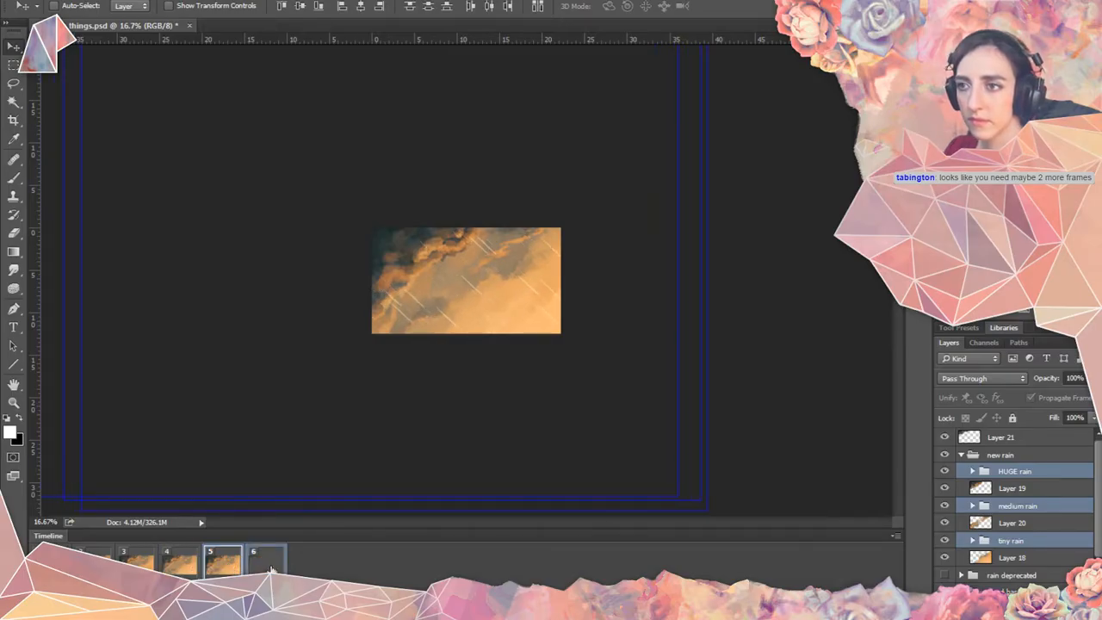
pyautogui.hotkey('shift', 'Down')
pyautogui.hotkey('shift', 'Down')
pyautogui.hotkey('shift', 'Down')
pyautogui.hotkey('shift', 'Down')
pyautogui.hotkey('shift', 'Down')
pyautogui.hotkey('shift', 'Down')
pyautogui.hotkey('shift', 'Down')
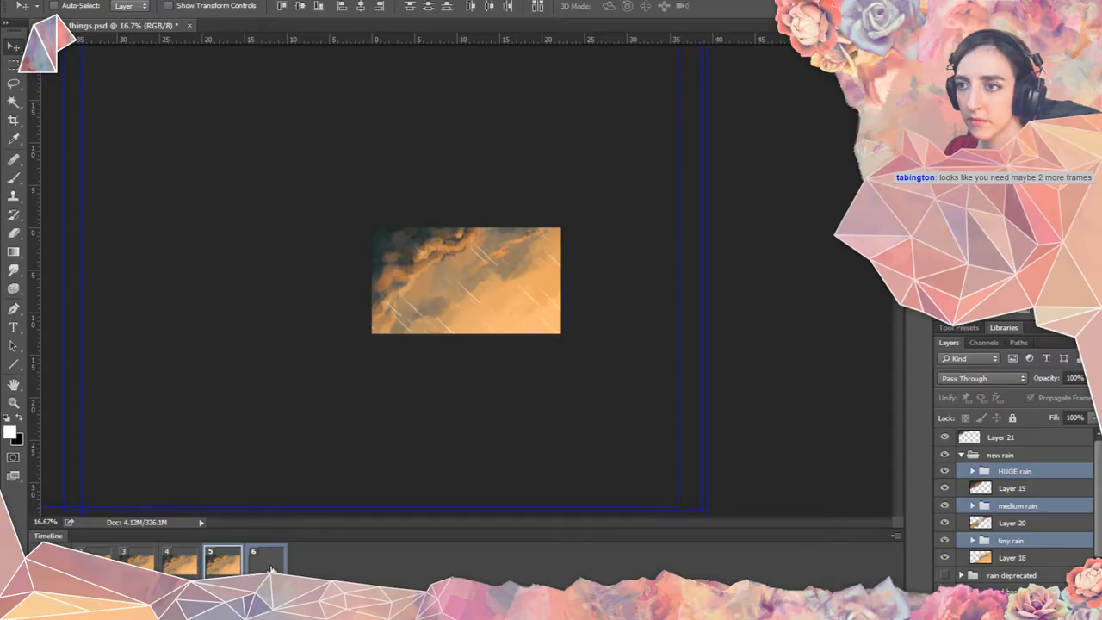
# Shift the three rain groups diagonally down and to the right on frame 6 alone.
pyautogui.click(272, 566)
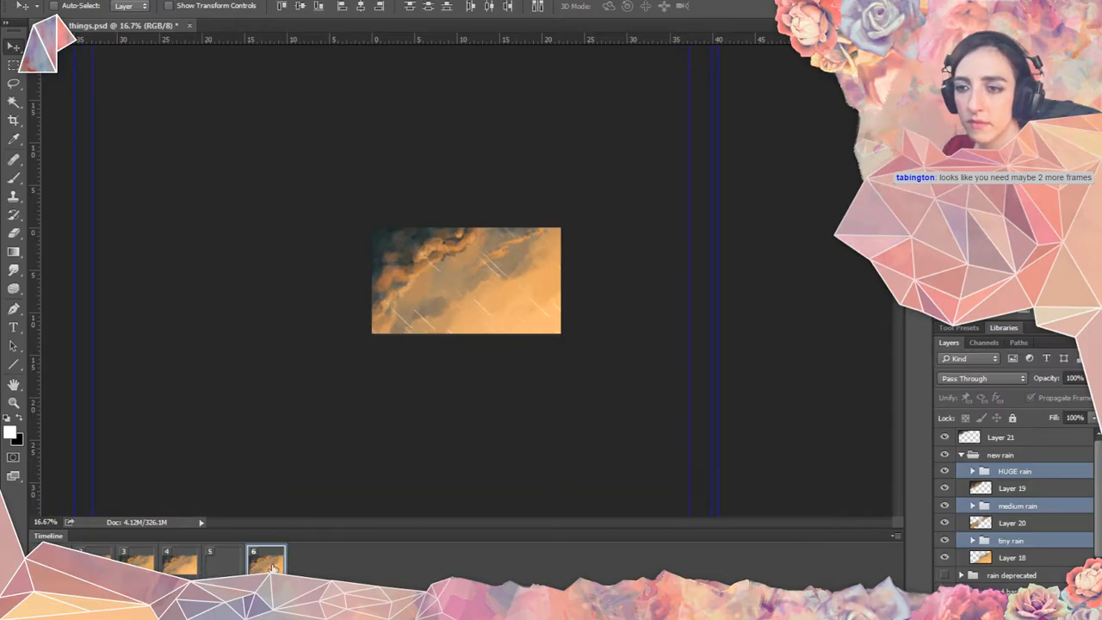
pyautogui.hotkey('shift', 'Right')
pyautogui.hotkey('shift', 'Right')
pyautogui.hotkey('shift', 'Right')
pyautogui.hotkey('shift', 'Right')
pyautogui.hotkey('shift', 'Right')
pyautogui.hotkey('shift', 'Right')
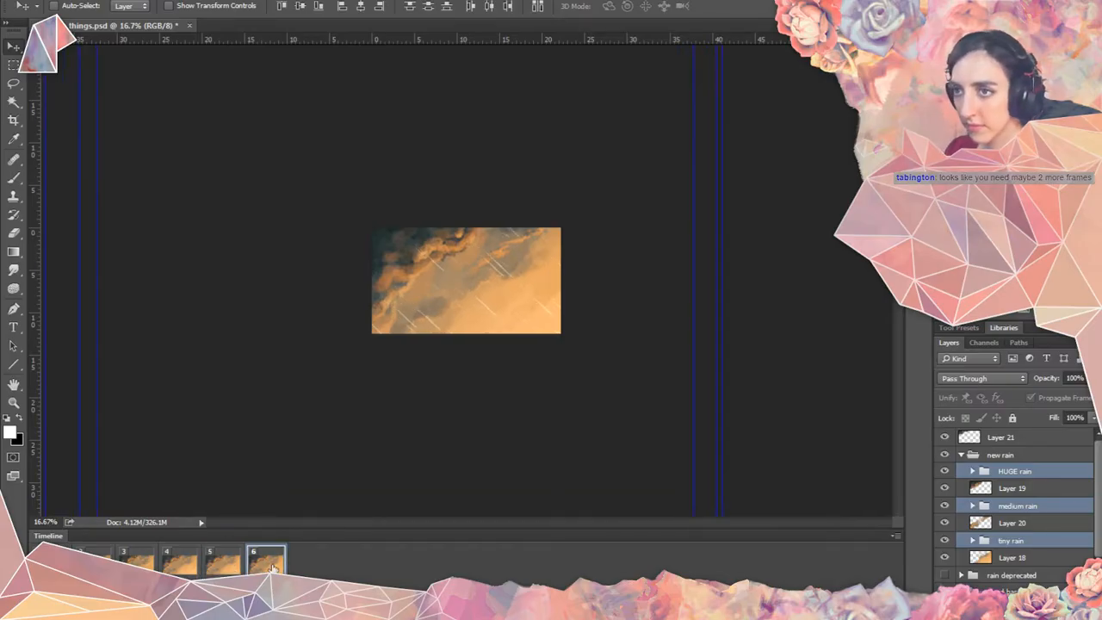
pyautogui.hotkey('shift', 'Right')
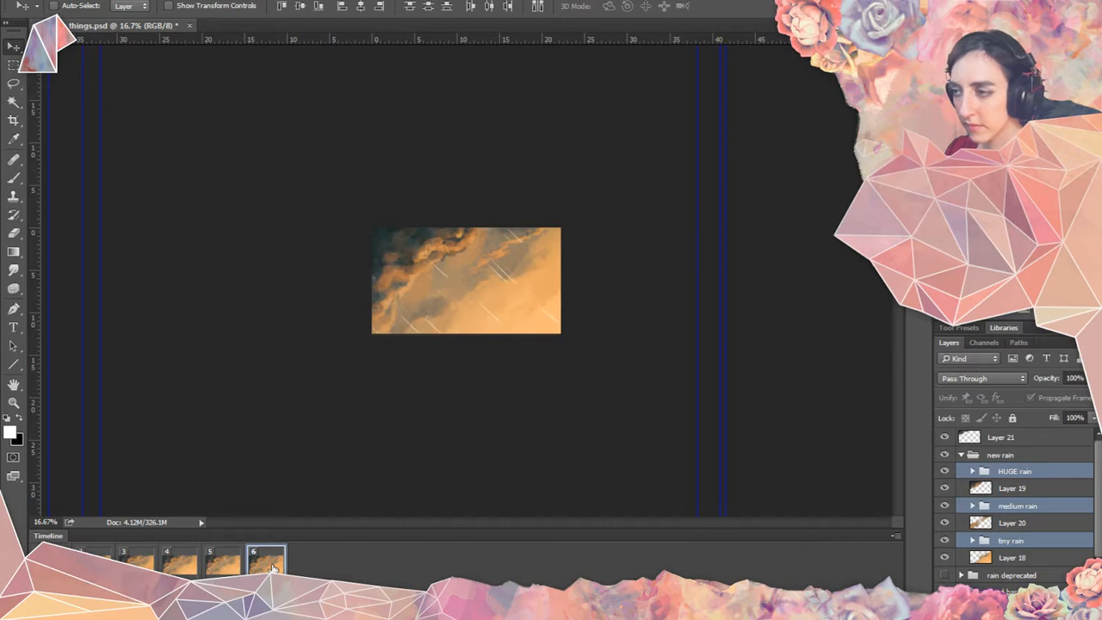
pyautogui.hotkey('shift', 'Right')
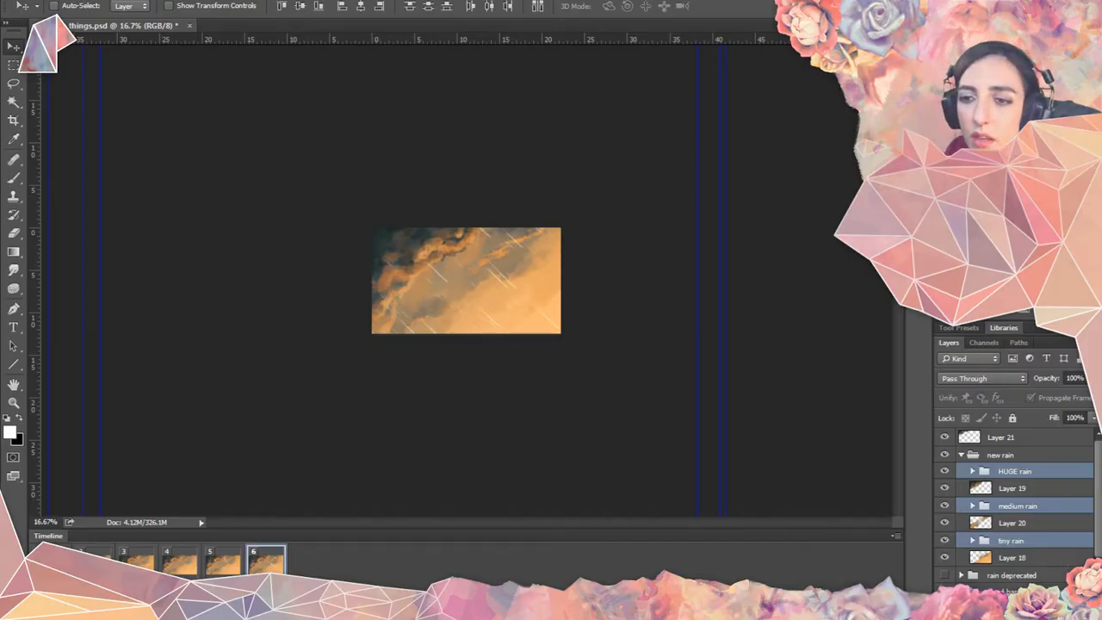
# Play back the six-frame rain animation to check the spacing of the drops.
pyautogui.press('space')
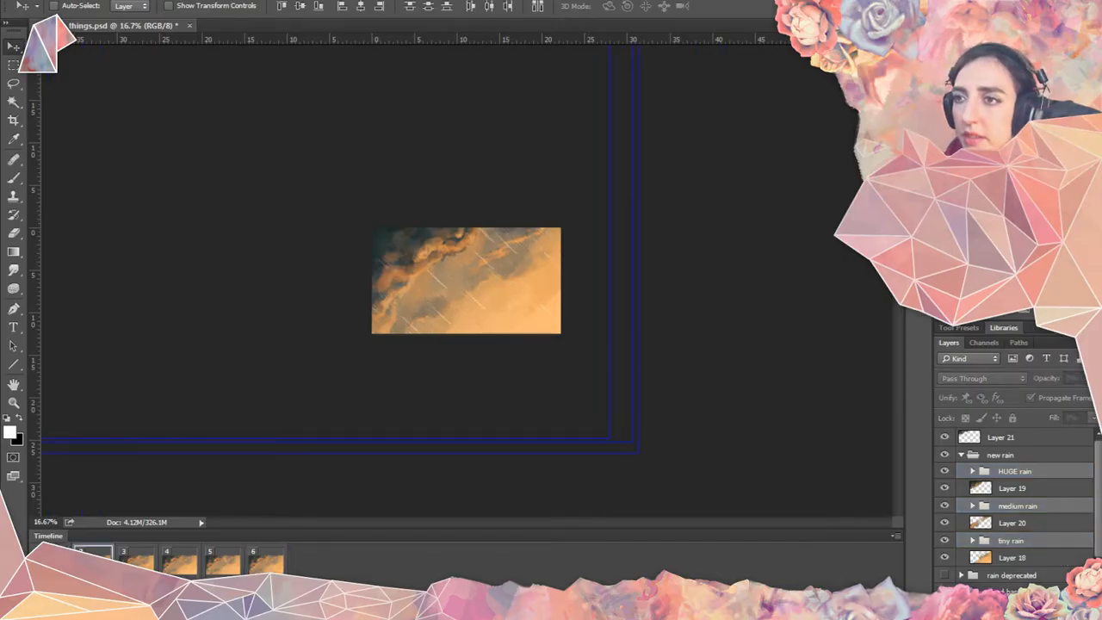
pyautogui.press('space')
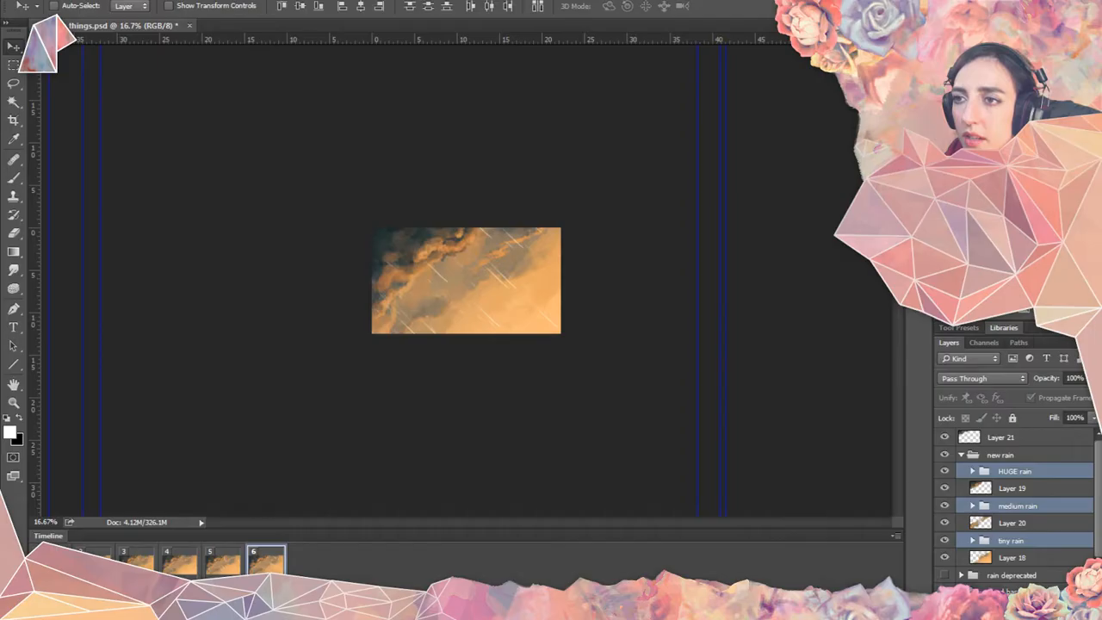
pyautogui.press('space')
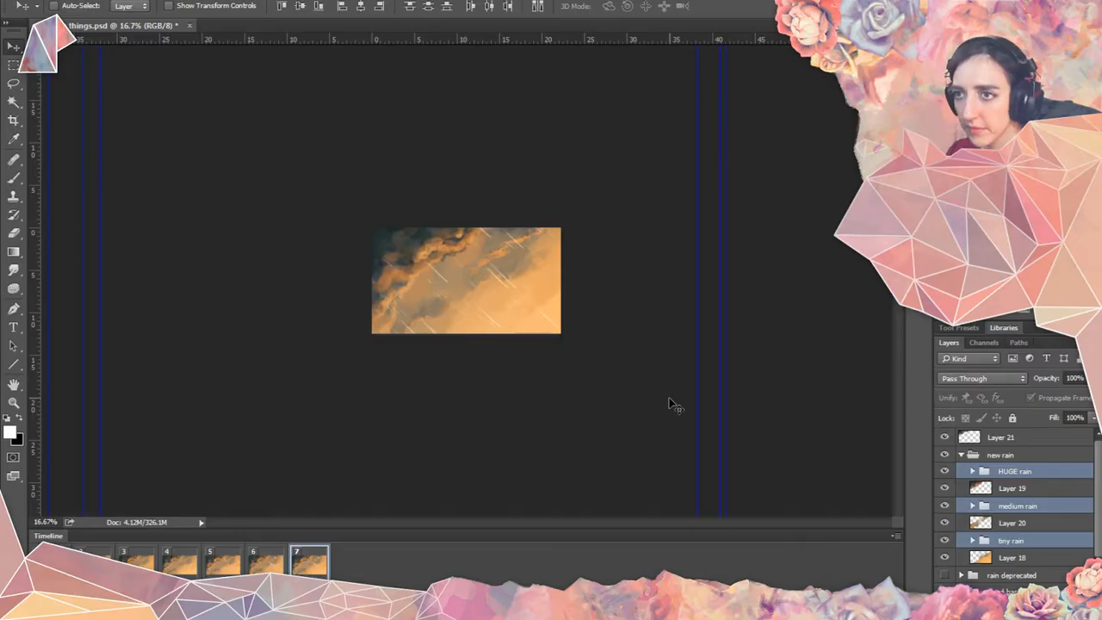
# Shift the three rain groups diagonally down and to the right on the added frame 7.
pyautogui.hotkey('shift', 'Right')
pyautogui.hotkey('shift', 'Right')
pyautogui.hotkey('shift', 'Right')
pyautogui.hotkey('shift', 'Right')
pyautogui.hotkey('shift', 'Right')
pyautogui.hotkey('shift', 'Right')
pyautogui.hotkey('shift', 'Right')
pyautogui.hotkey('shift', 'Right')
pyautogui.hotkey('shift', 'Right')
pyautogui.hotkey('shift', 'Right')
pyautogui.hotkey('shift', 'Right')
pyautogui.hotkey('shift', 'Right')
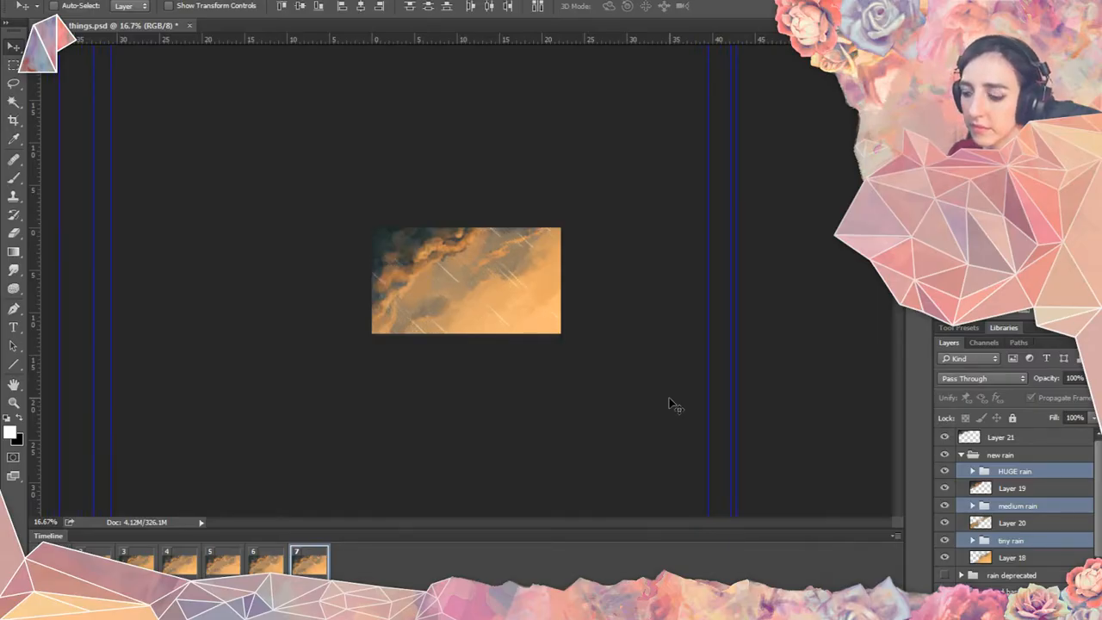
pyautogui.hotkey('shift', 'Right')
pyautogui.hotkey('shift', 'Right')
pyautogui.hotkey('shift', 'Right')
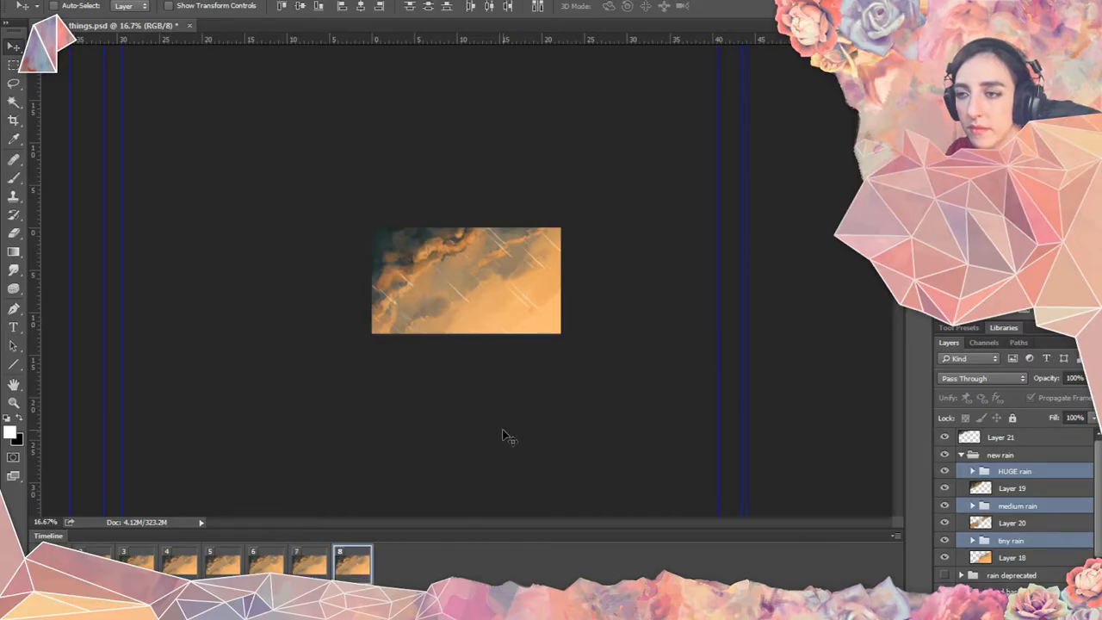
# Shift the three rain groups diagonally down and to the right on the added frame 8.
pyautogui.hotkey('shift', 'Right')
pyautogui.hotkey('shift', 'Right')
pyautogui.hotkey('shift', 'Right')
pyautogui.hotkey('shift', 'Right')
pyautogui.hotkey('shift', 'Right')
pyautogui.hotkey('shift', 'Right')
pyautogui.hotkey('shift', 'Right')
pyautogui.hotkey('shift', 'Right')
pyautogui.hotkey('shift', 'Right')
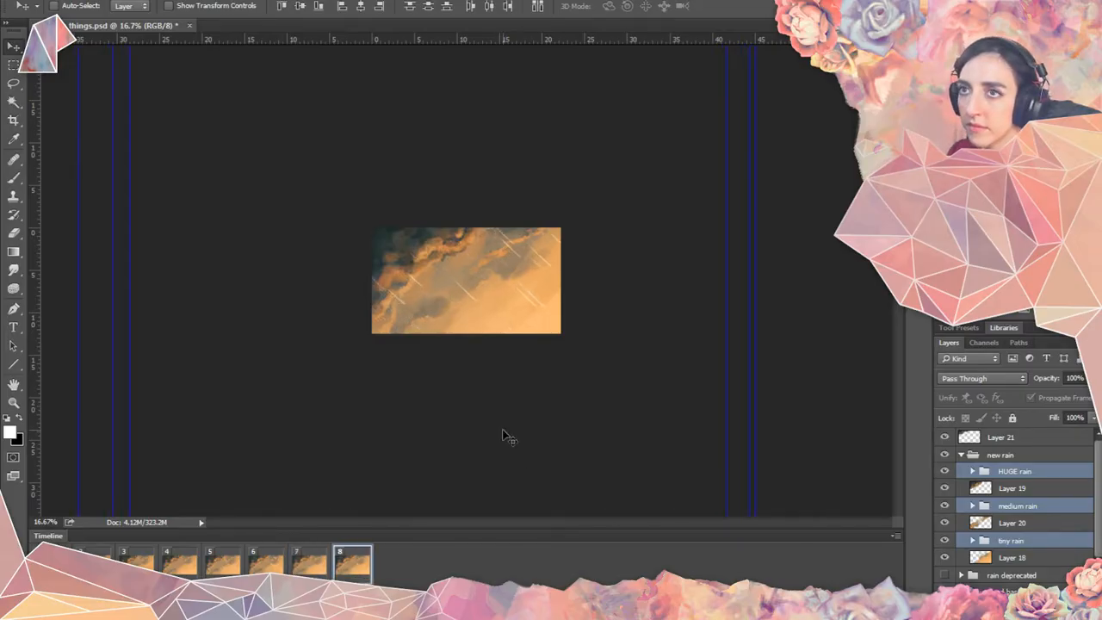
pyautogui.hotkey('shift', 'Right')
pyautogui.hotkey('shift', 'Right')
pyautogui.hotkey('shift', 'Right')
pyautogui.hotkey('shift', 'Right')
pyautogui.hotkey('shift', 'Right')
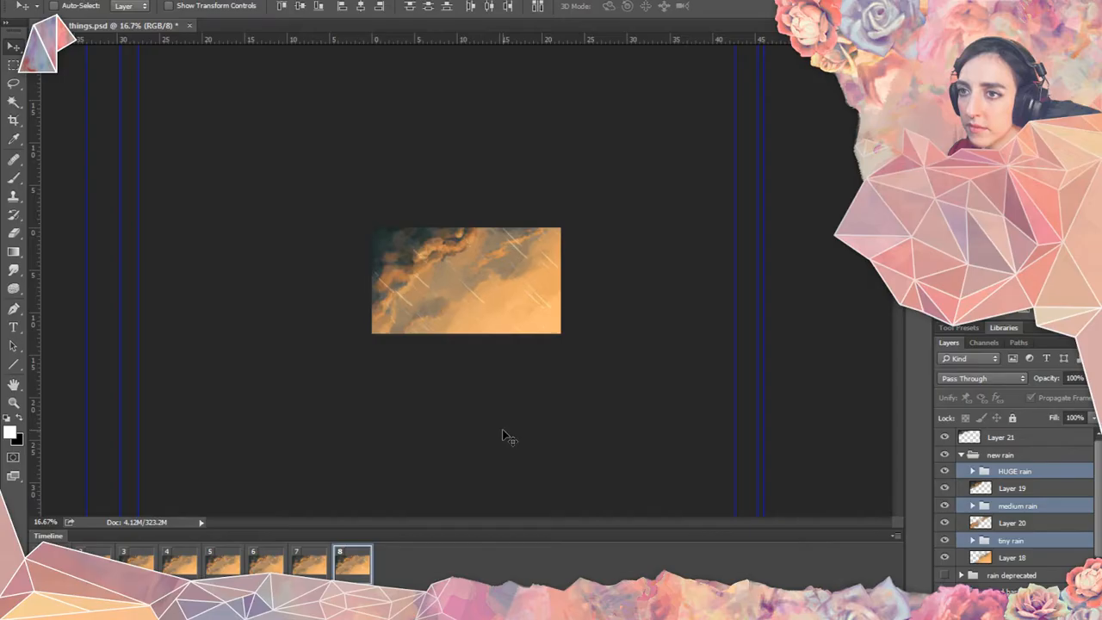
pyautogui.hotkey('shift', 'Right')
pyautogui.hotkey('shift', 'Right')
pyautogui.hotkey('shift', 'Right')
pyautogui.hotkey('shift', 'Right')
pyautogui.hotkey('shift', 'Right')
pyautogui.hotkey('shift', 'Right')
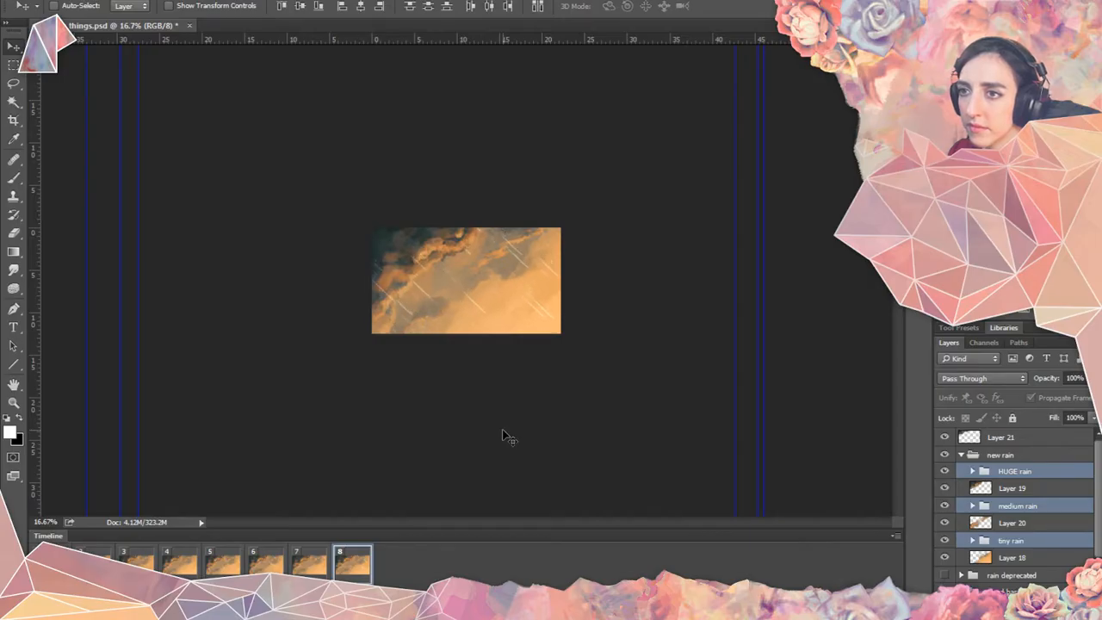
pyautogui.hotkey('shift', 'Right')
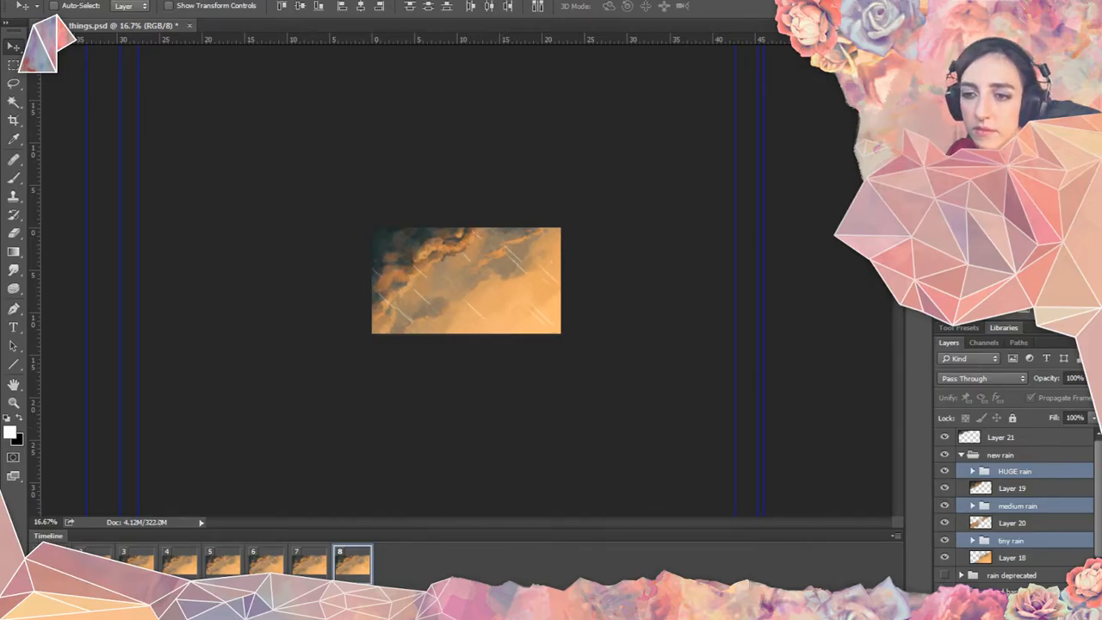
# Play back the eight-frame rain animation and check it again enlarged to 66.67%.
pyautogui.press('space')
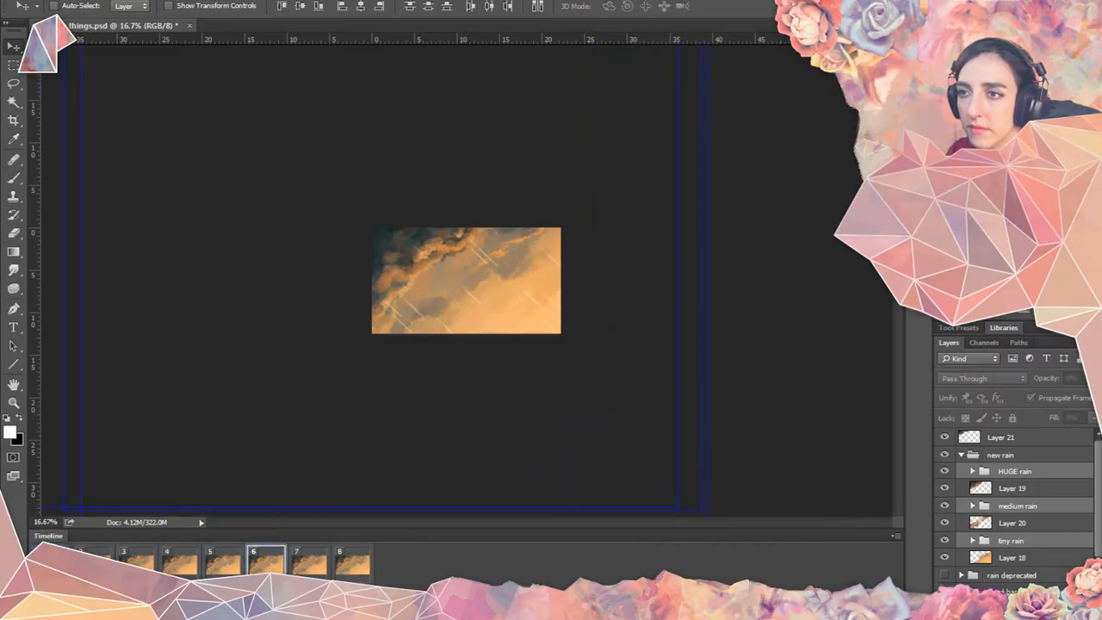
pyautogui.press('space')
pyautogui.hotkey('ctrl', '+')
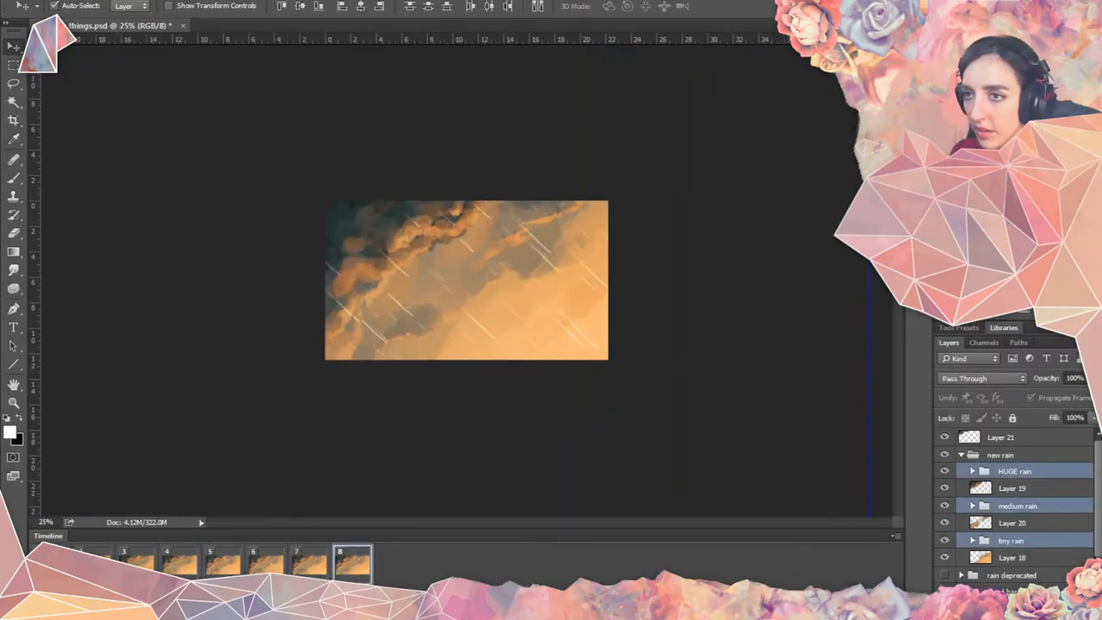
pyautogui.hotkey('ctrl', '+')
pyautogui.hotkey('ctrl', '+')
pyautogui.hotkey('ctrl', '+')
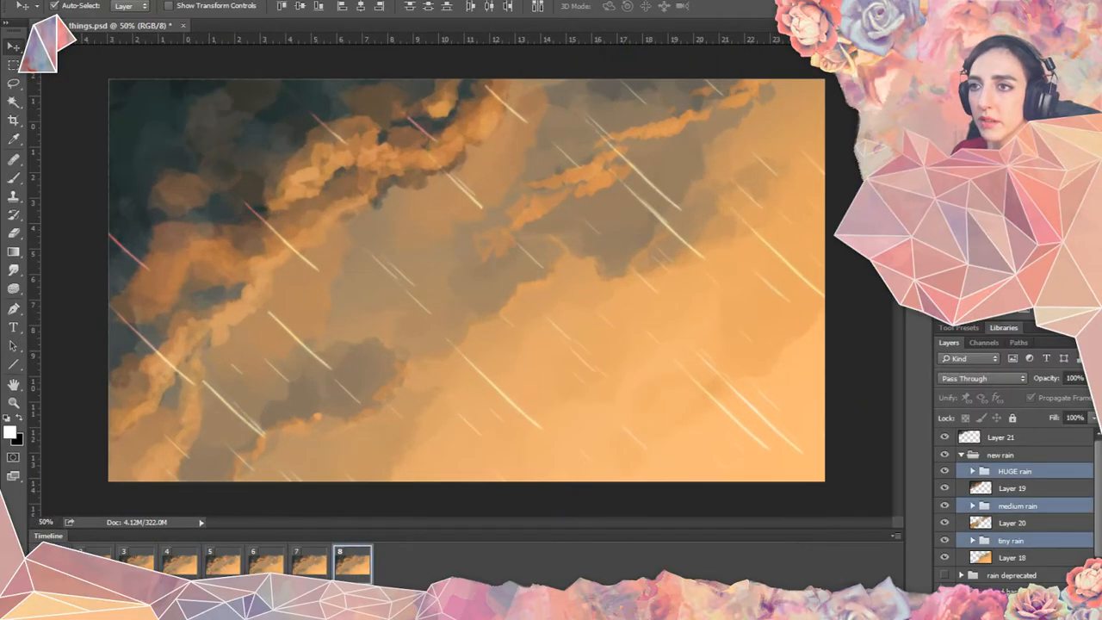
pyautogui.hotkey('ctrl', '+')
pyautogui.press('space')
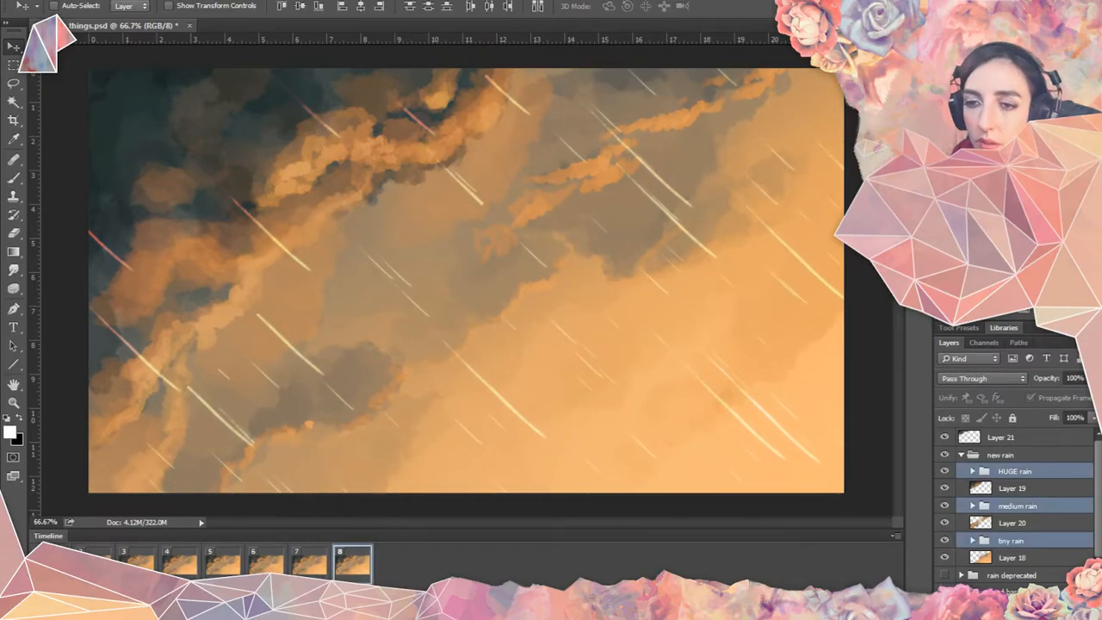
# Save the document and change the looping option of the frame animation.
pyautogui.click(25, 4)
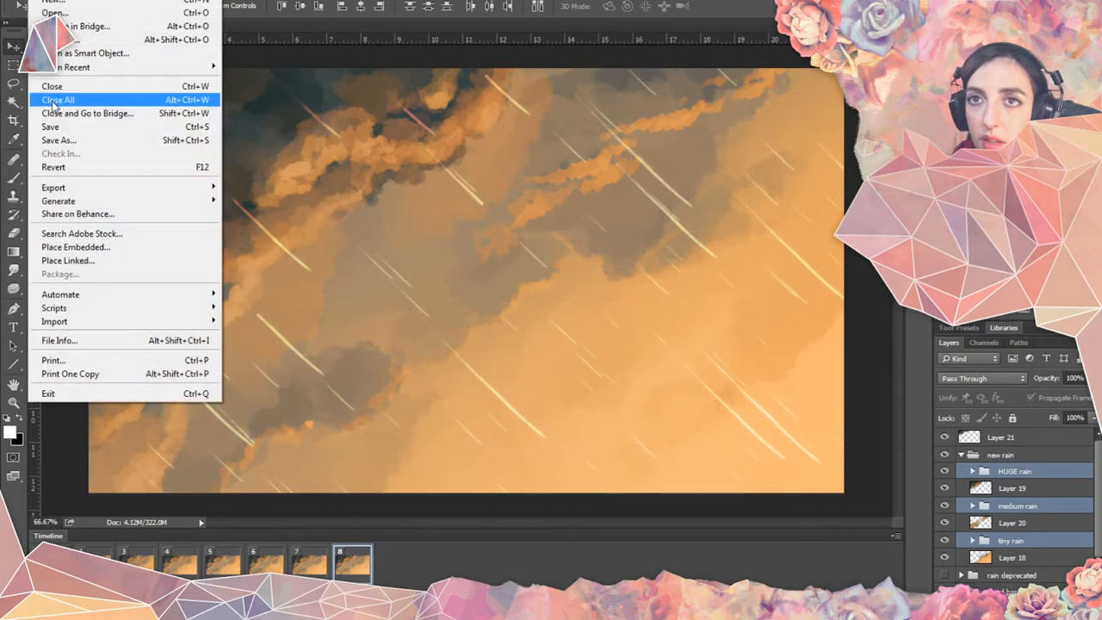
pyautogui.click(61, 127)
pyautogui.click(64, 587)
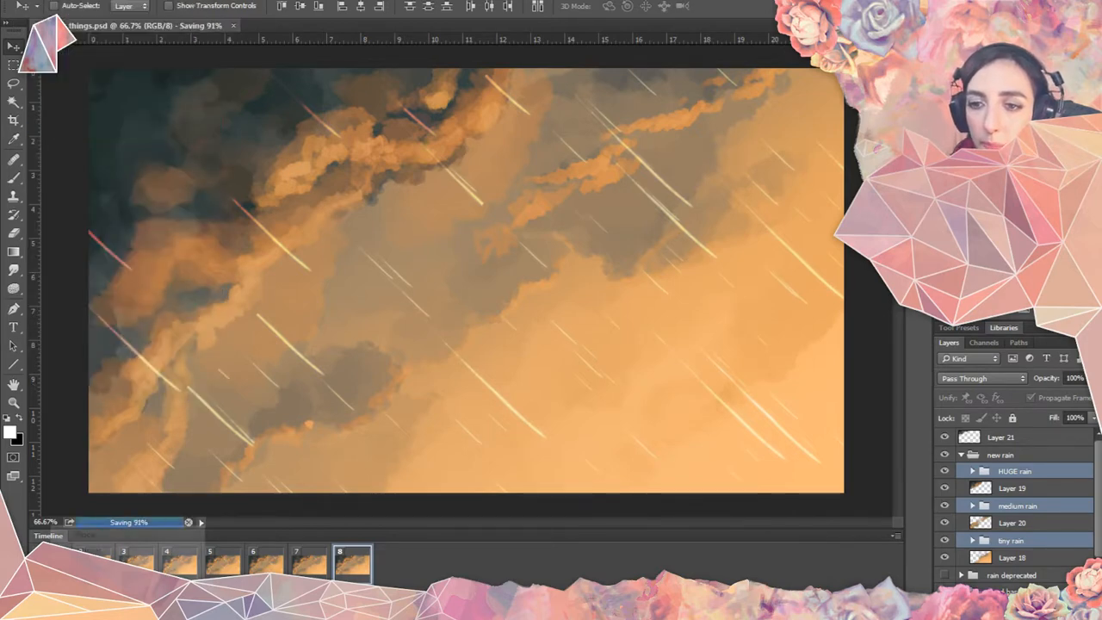
pyautogui.click(86, 566)
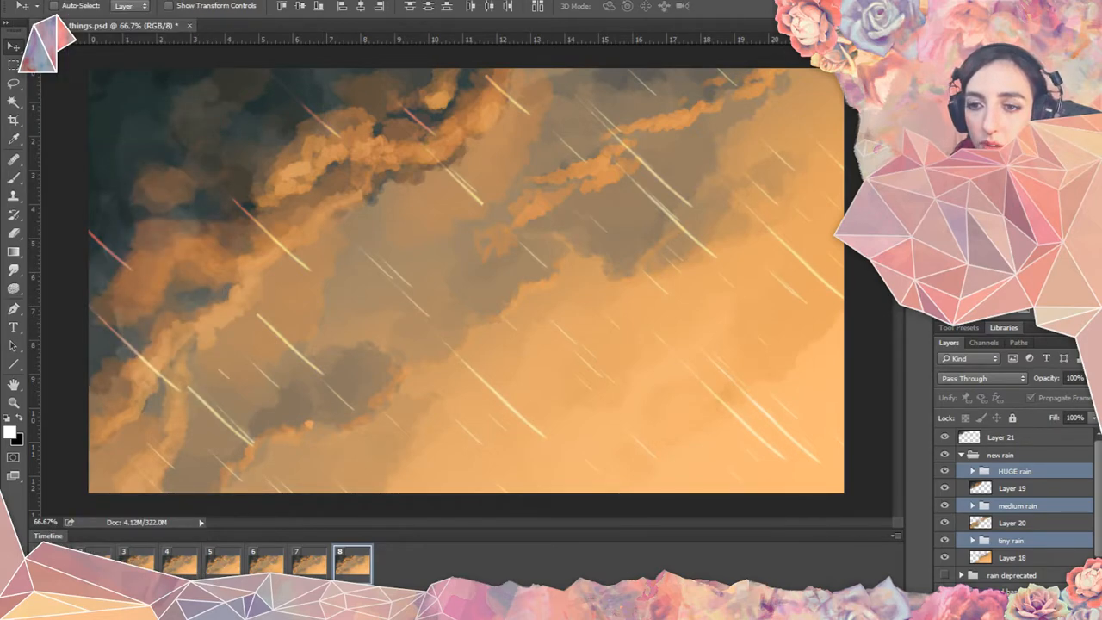
pyautogui.click(38, 586)
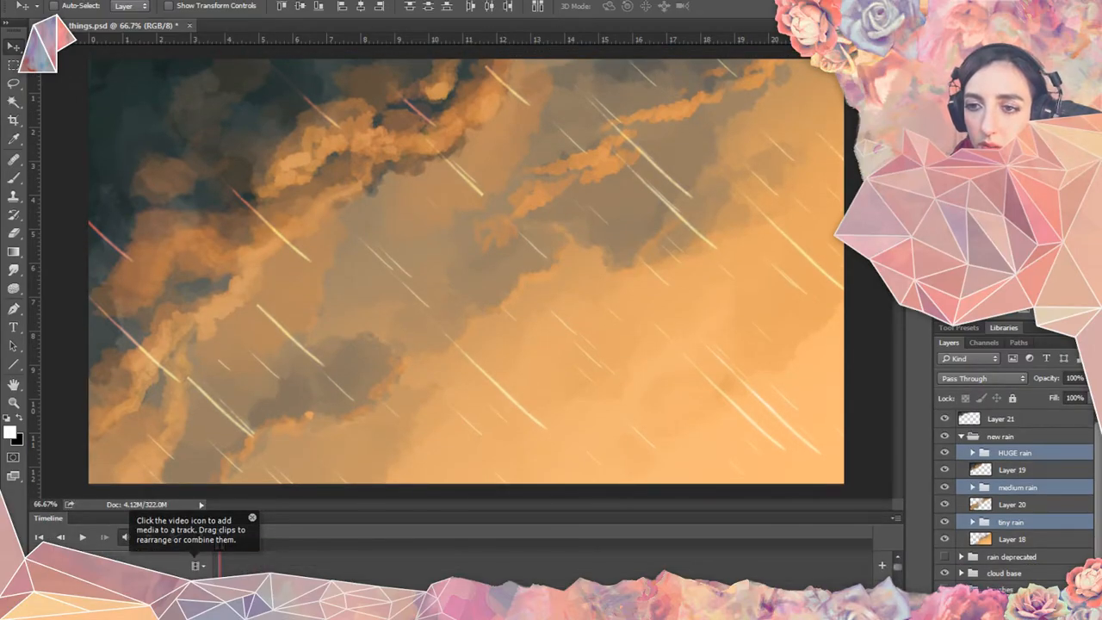
pyautogui.click(39, 587)
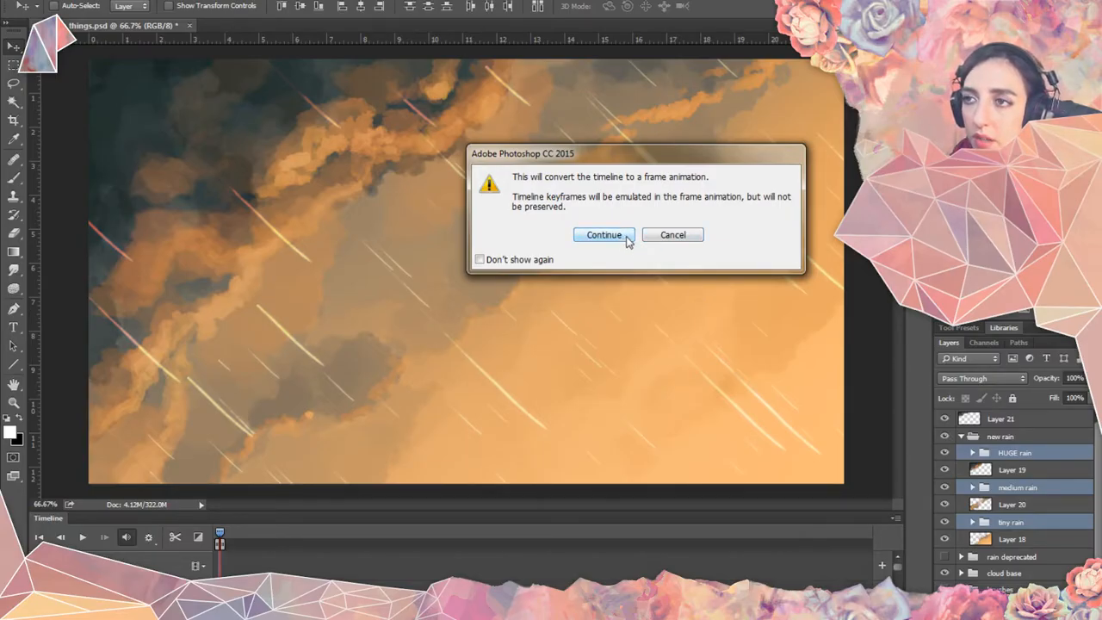
pyautogui.click(688, 242)
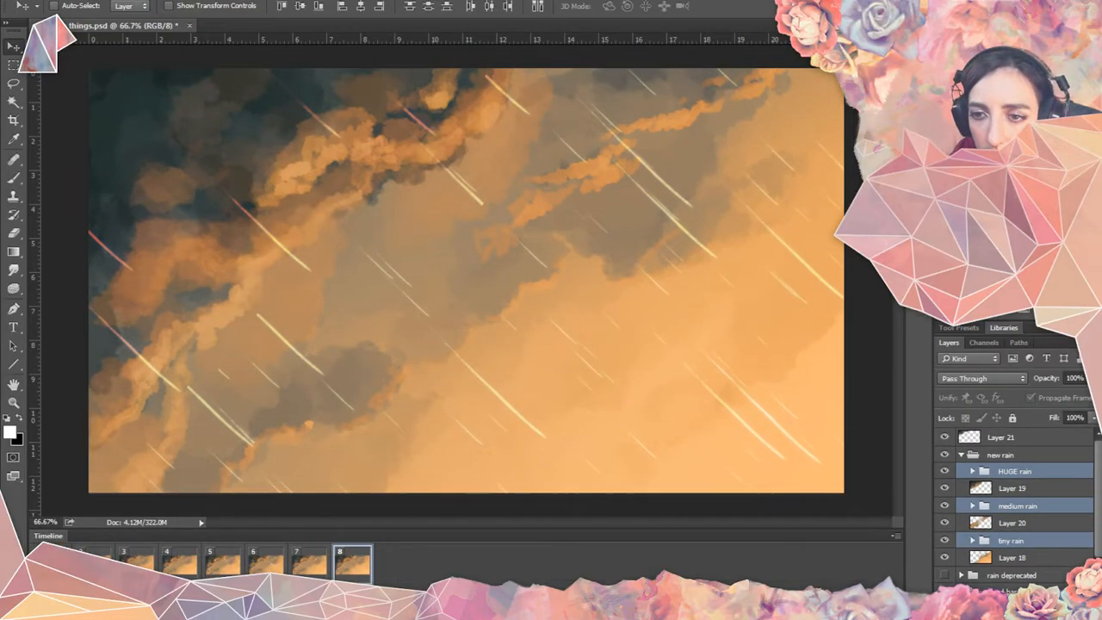
# Cancel the first Export As attempt and close raindrops.psd without saving its changes.
pyautogui.click(894, 536)
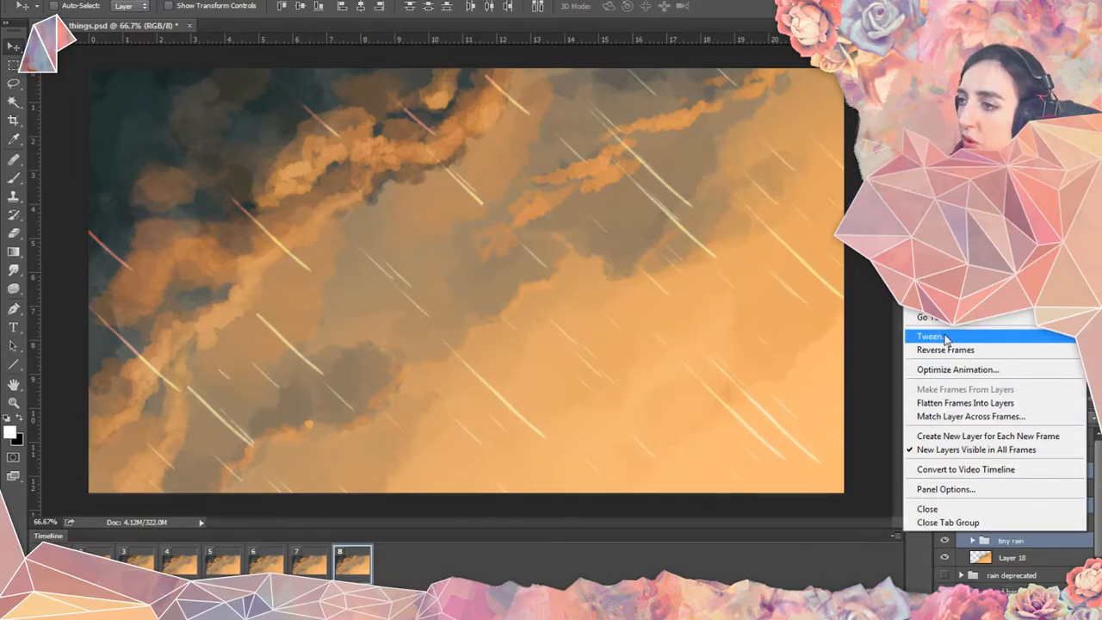
pyautogui.click(41, 1)
pyautogui.click(41, 2)
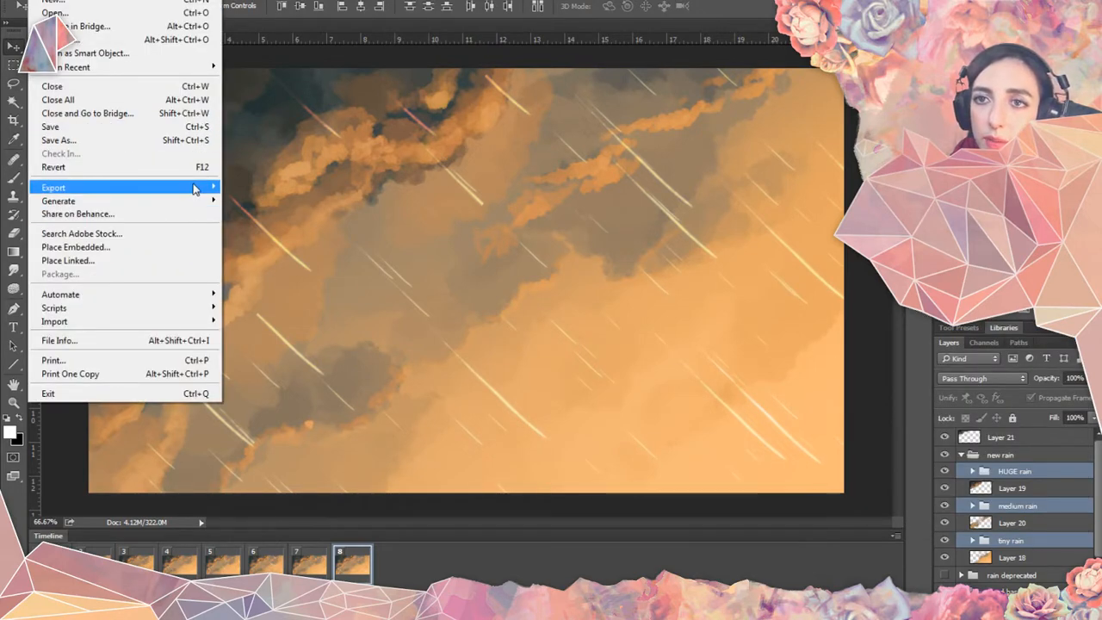
pyautogui.moveTo(206, 186)
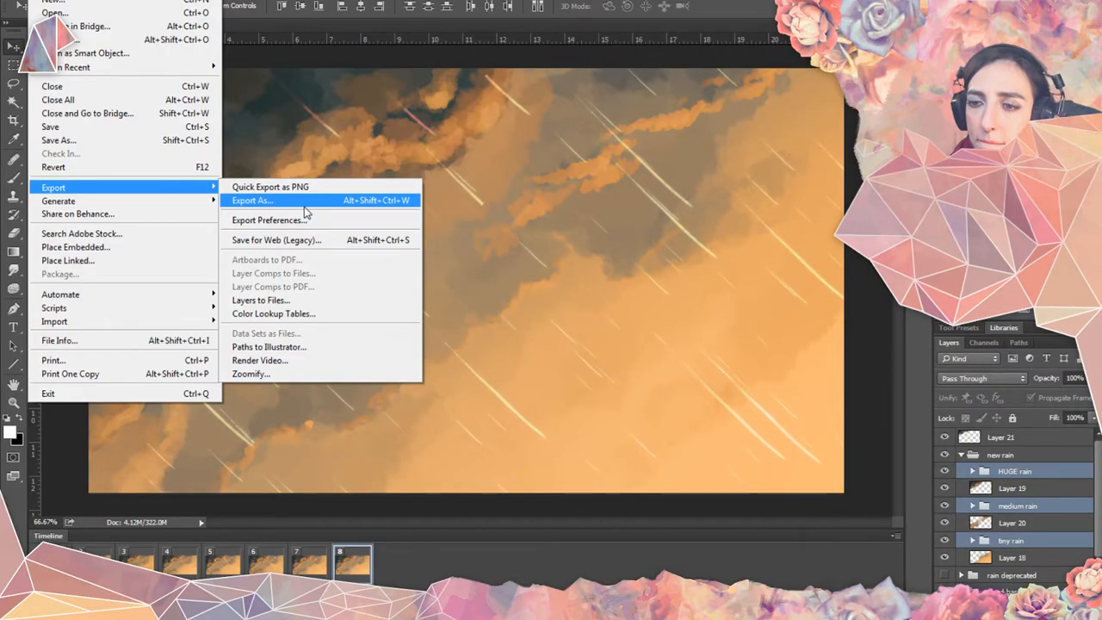
pyautogui.click(305, 211)
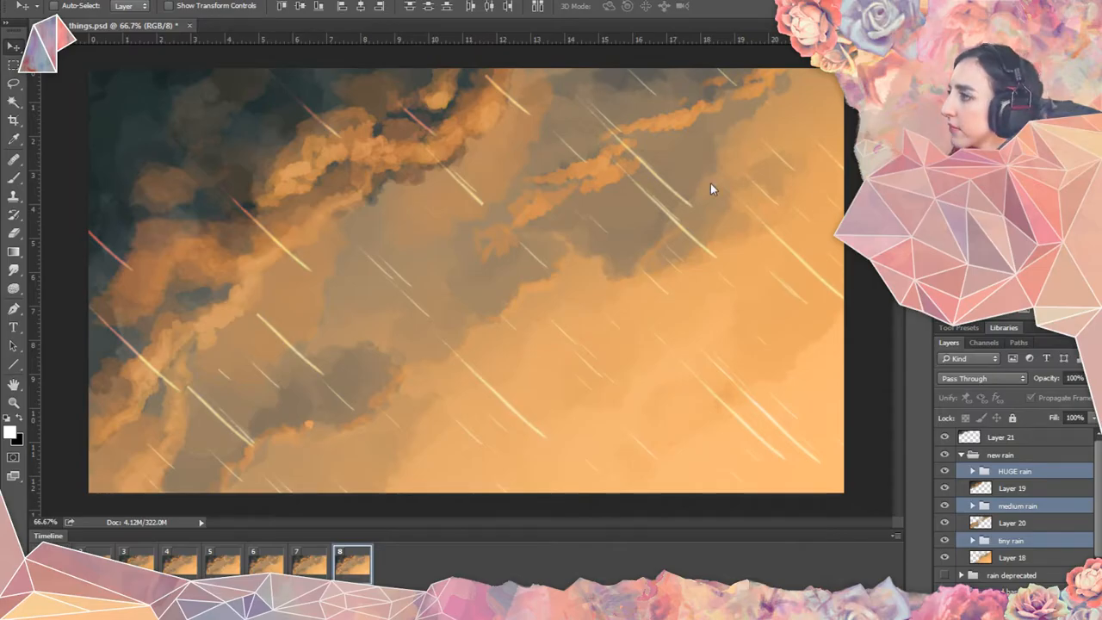
pyautogui.hotkey('ctrl', 'w')
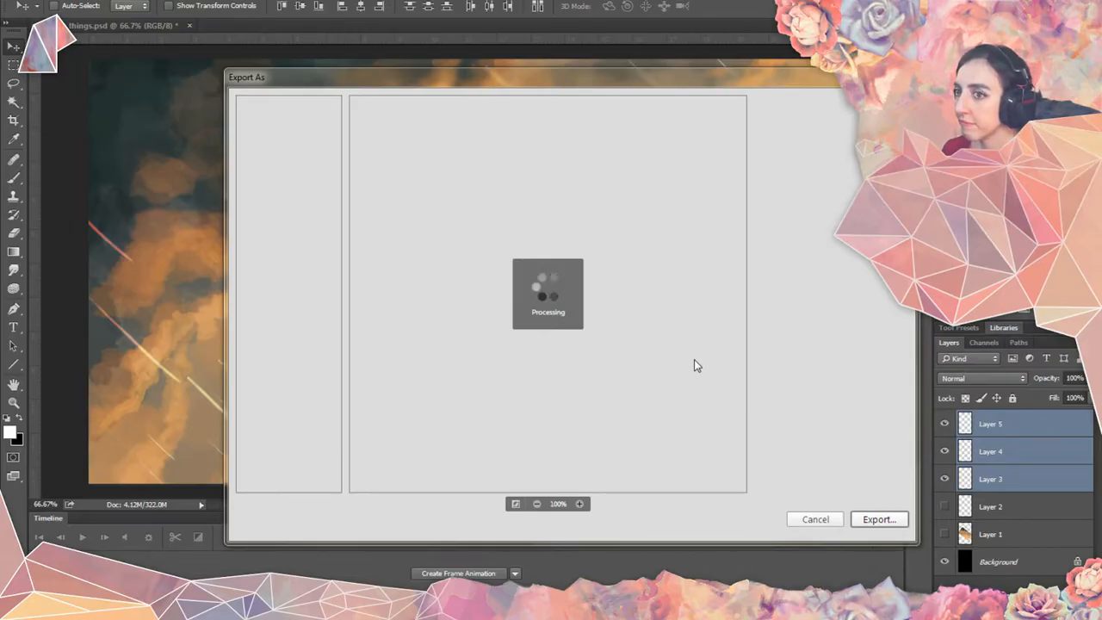
pyautogui.click(814, 519)
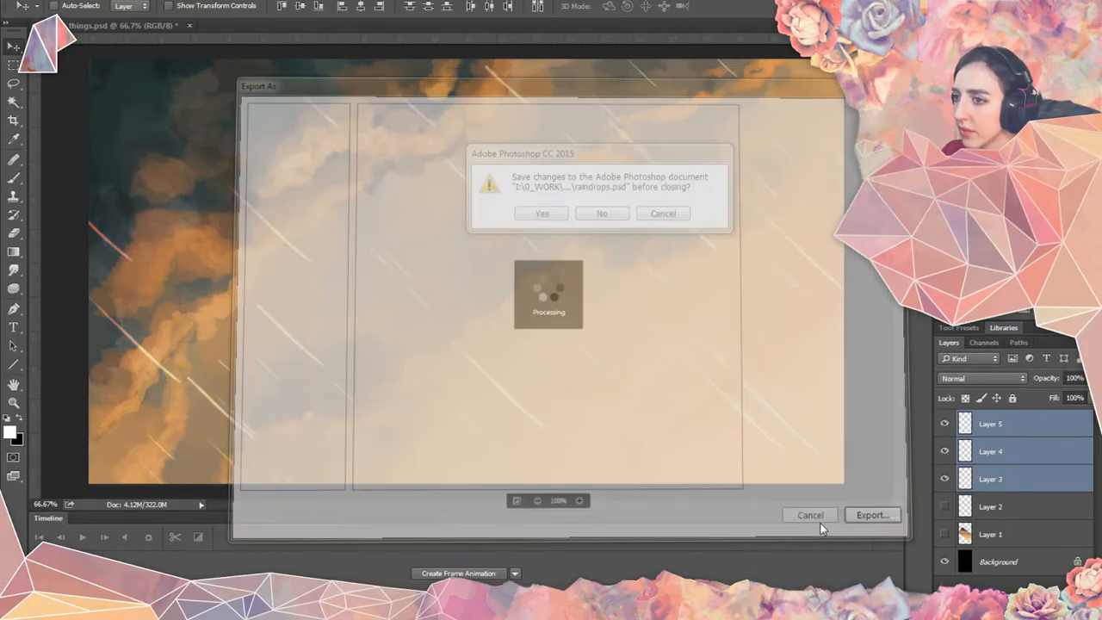
pyautogui.click(602, 215)
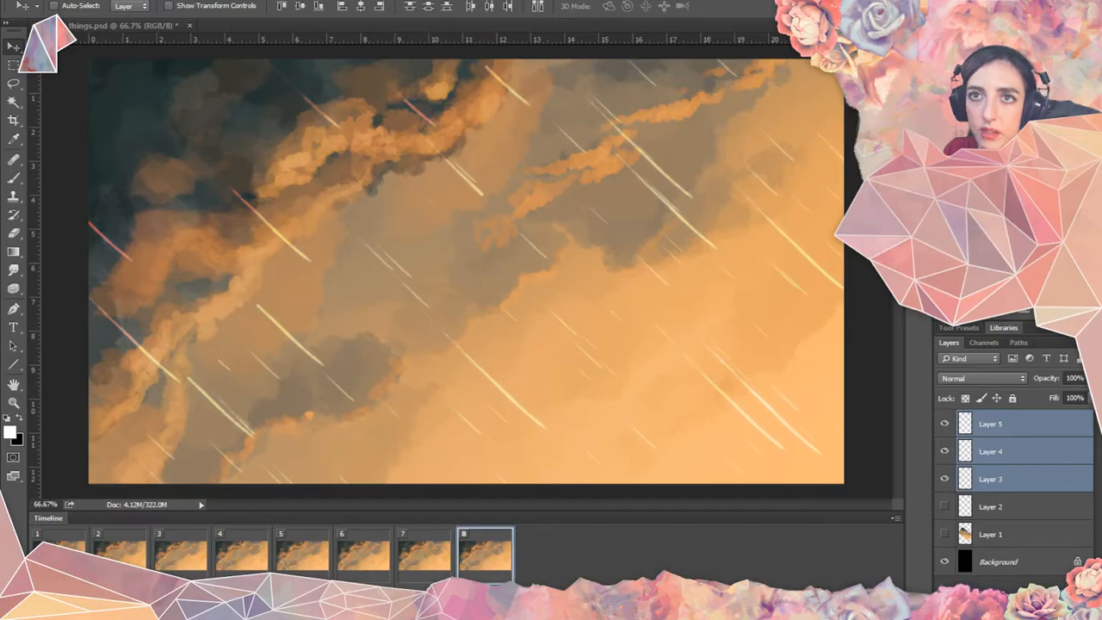
# Set up an Export As of the clouds n things document in GIF format, scaled to 50%.
pyautogui.hotkey('alt', 'f')
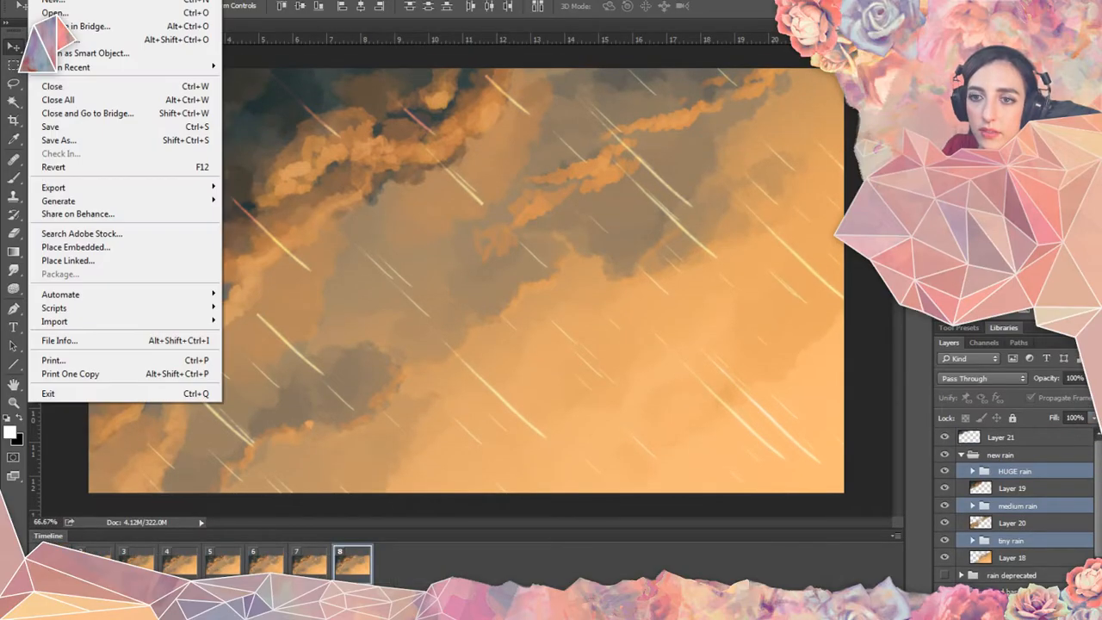
pyautogui.moveTo(165, 190)
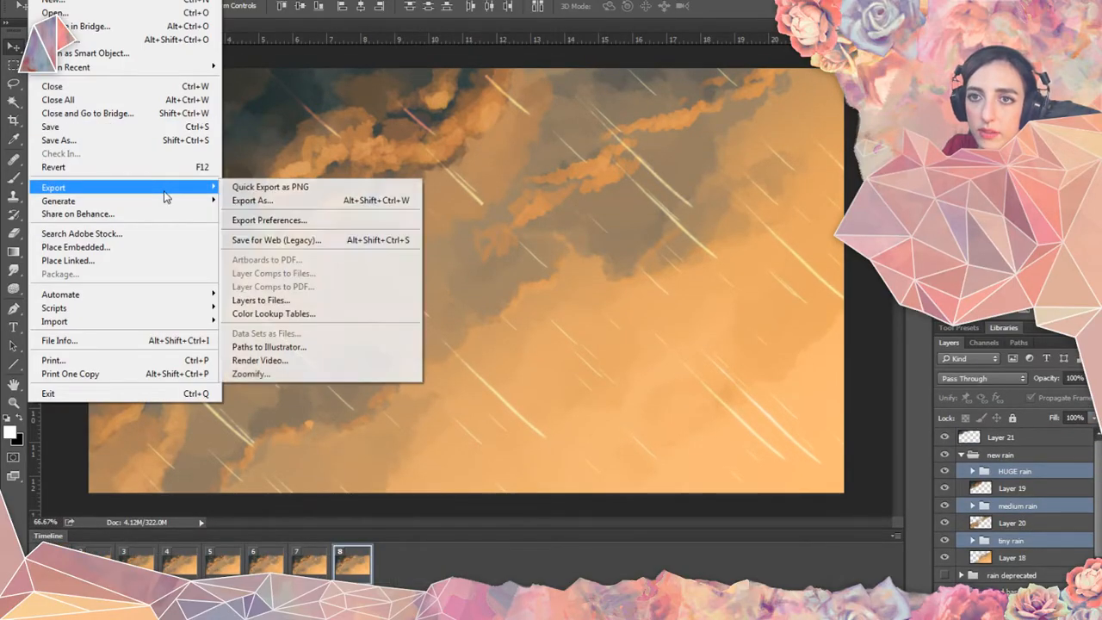
pyautogui.click(285, 203)
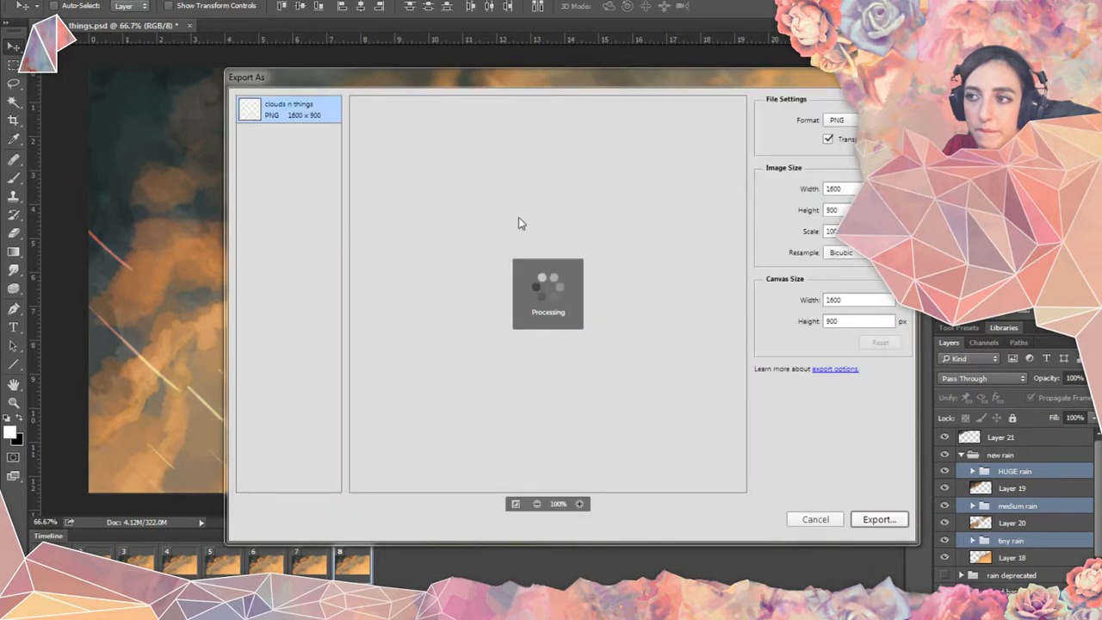
pyautogui.click(840, 121)
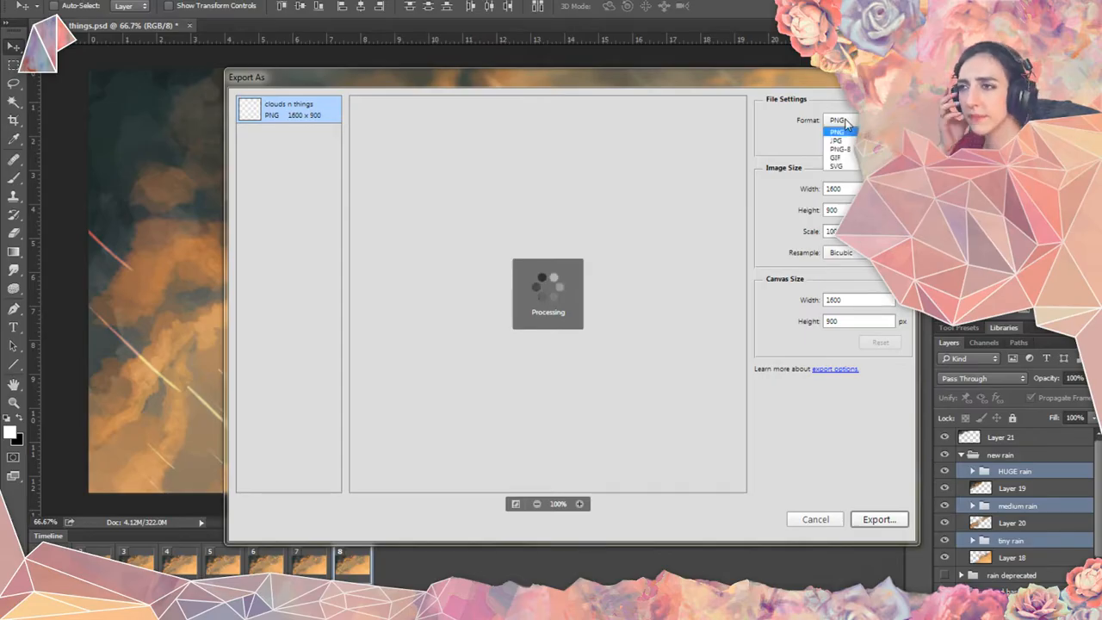
pyautogui.click(836, 158)
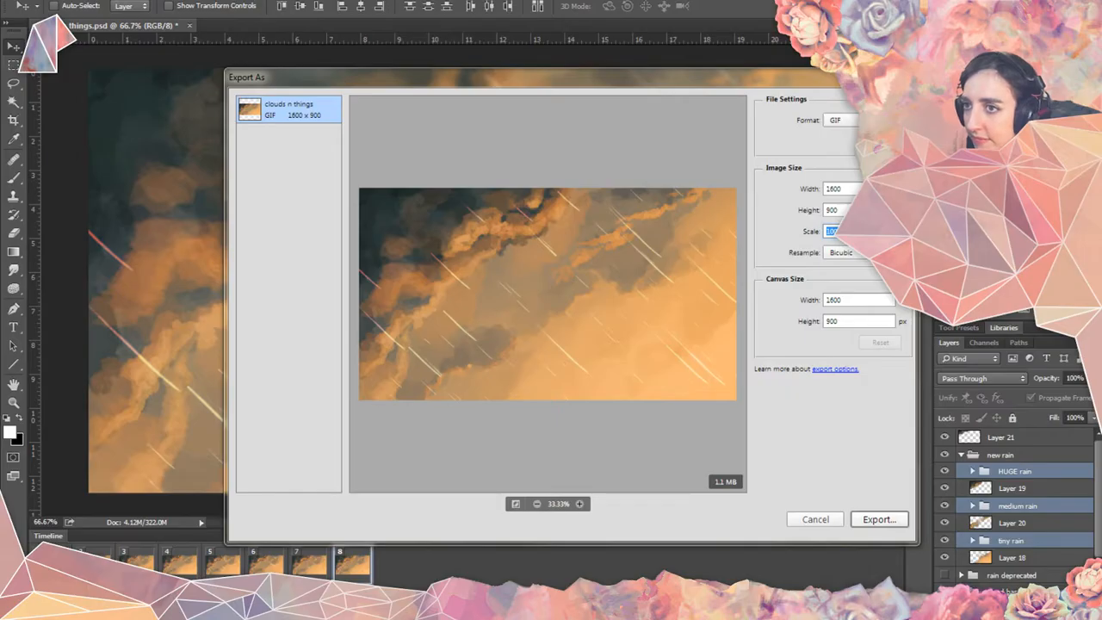
pyautogui.write('50')
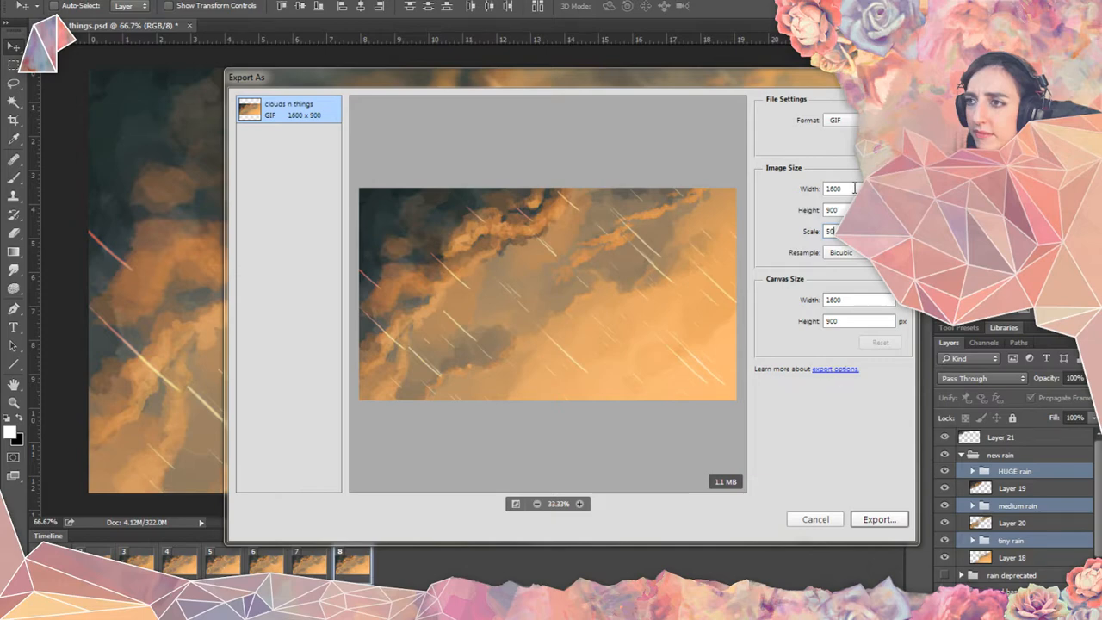
pyautogui.click(853, 188)
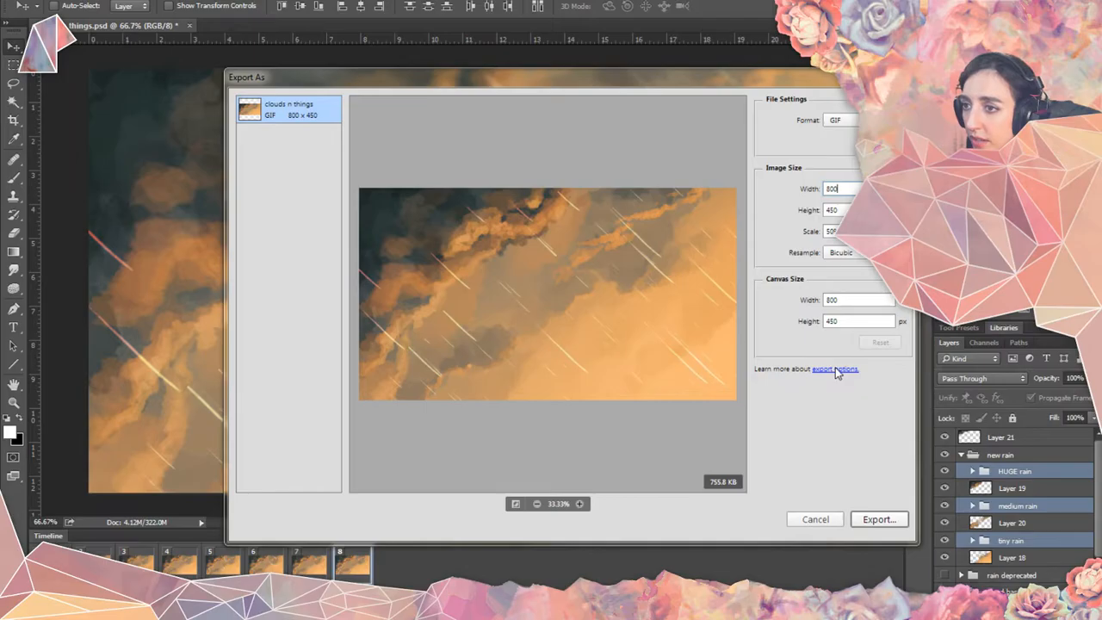
# Export the GIF as clouds n things.gif into the 1ART\artbypep folder on the Megadrive (I:) drive.
pyautogui.click(898, 520)
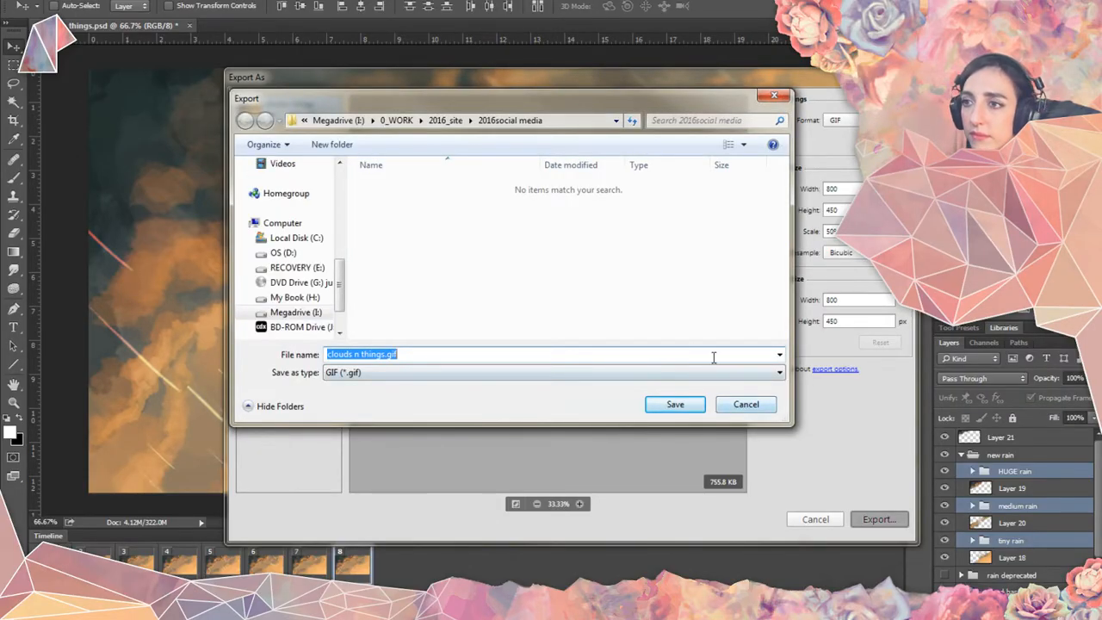
pyautogui.click(408, 123)
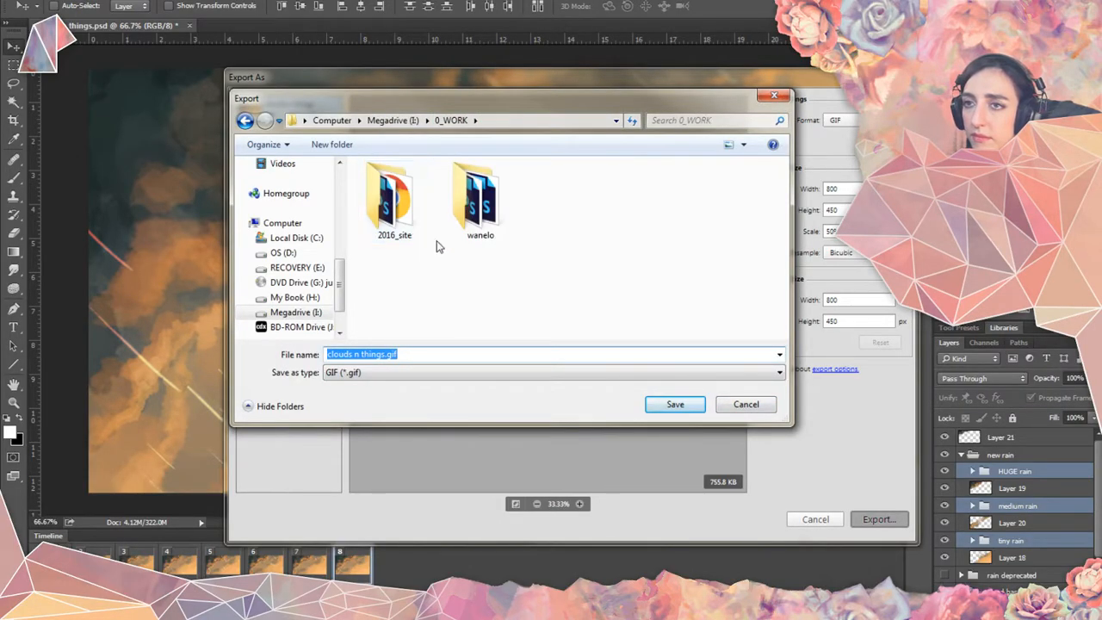
pyautogui.click(394, 120)
pyautogui.doubleClick(402, 217)
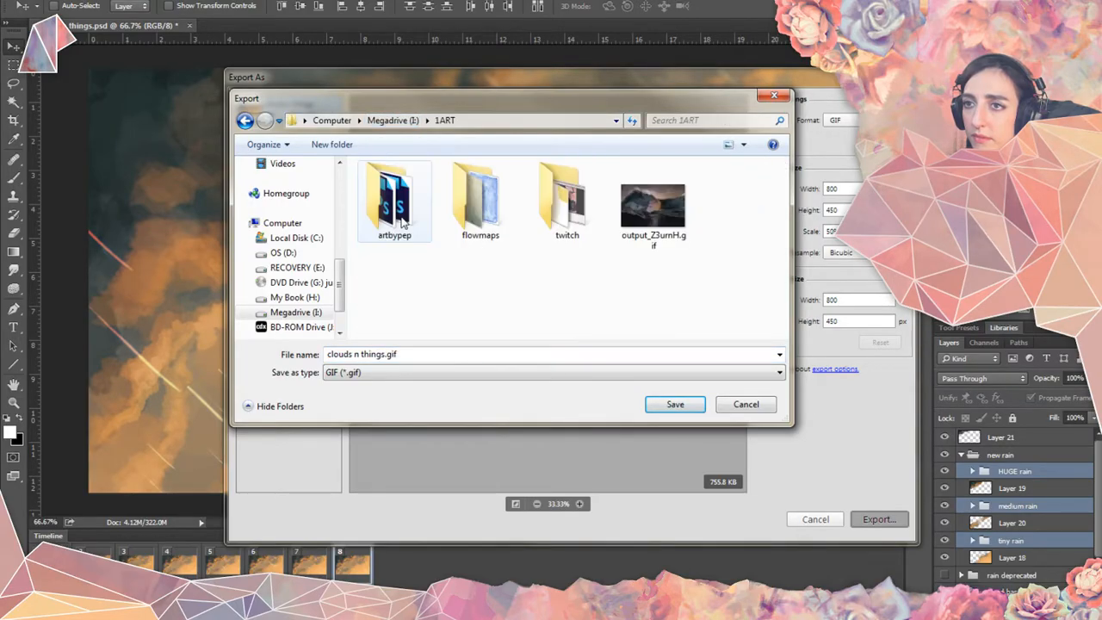
pyautogui.click(413, 220)
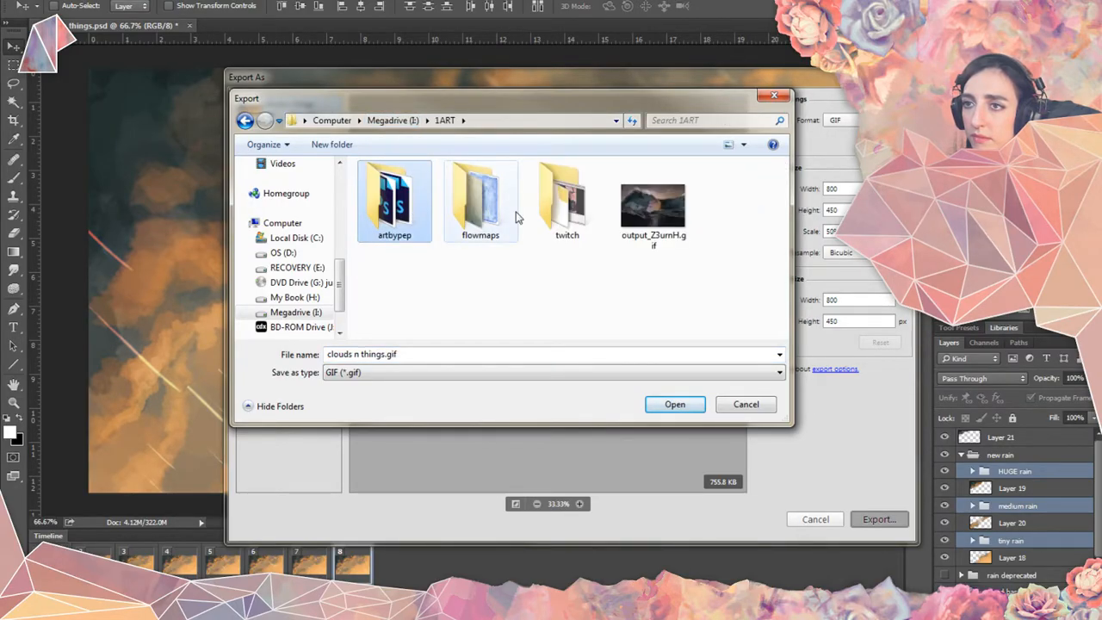
pyautogui.click(675, 403)
pyautogui.click(676, 404)
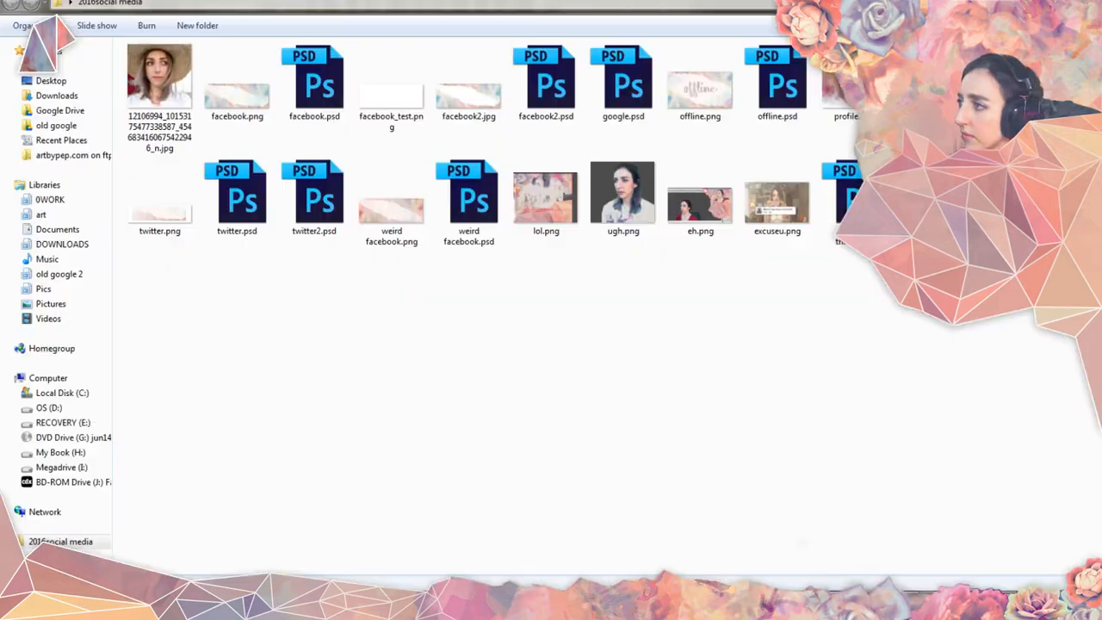
# Switch to Windows Explorer, browse to 1ART\artbypep on the Megadrive (I:) drive and open the exported clouds n things.gif.
pyautogui.click(87, 473)
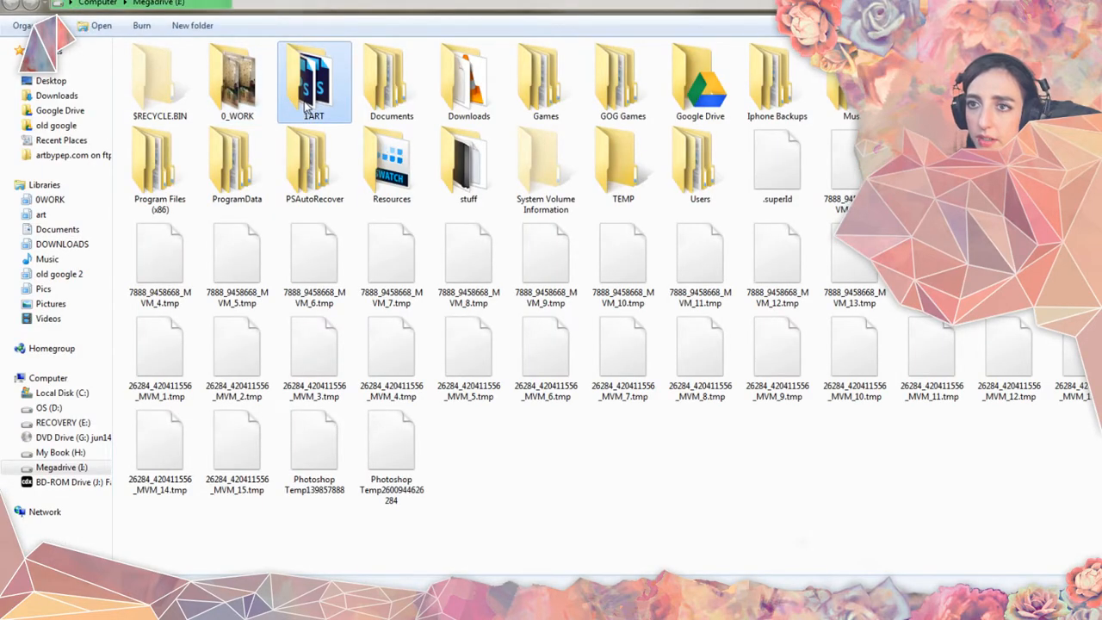
pyautogui.doubleClick(310, 102)
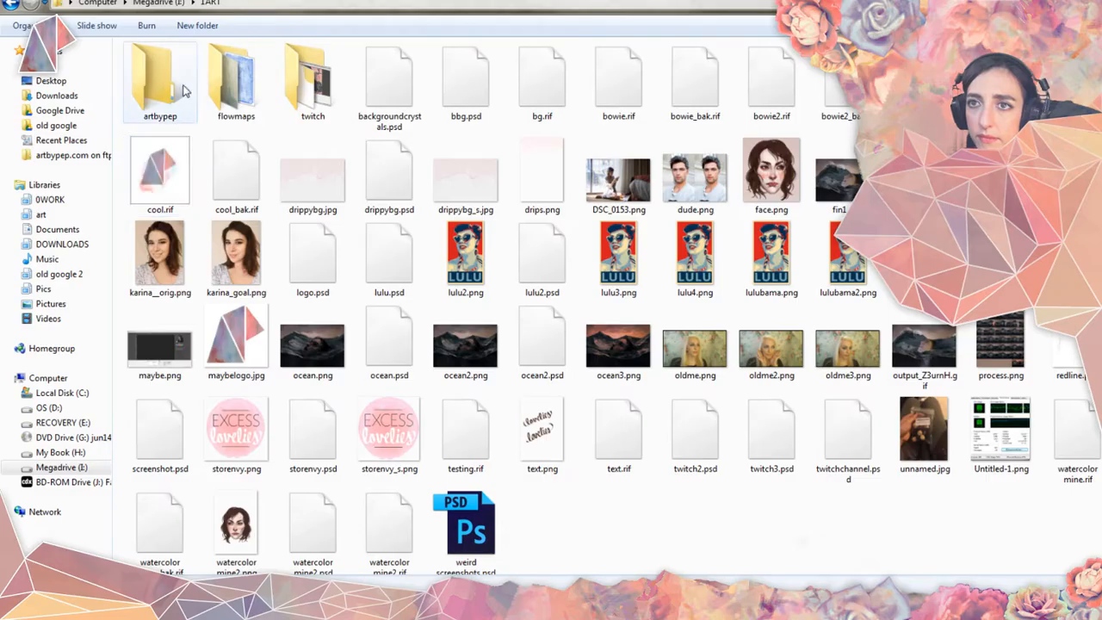
pyautogui.doubleClick(169, 89)
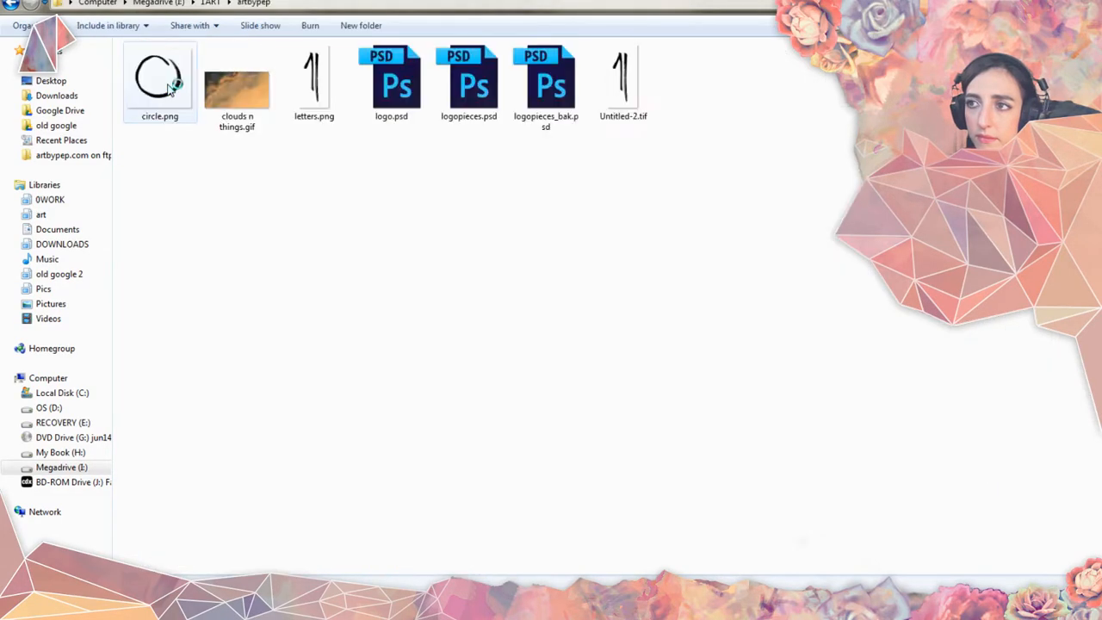
pyautogui.click(240, 102)
pyautogui.doubleClick(239, 101)
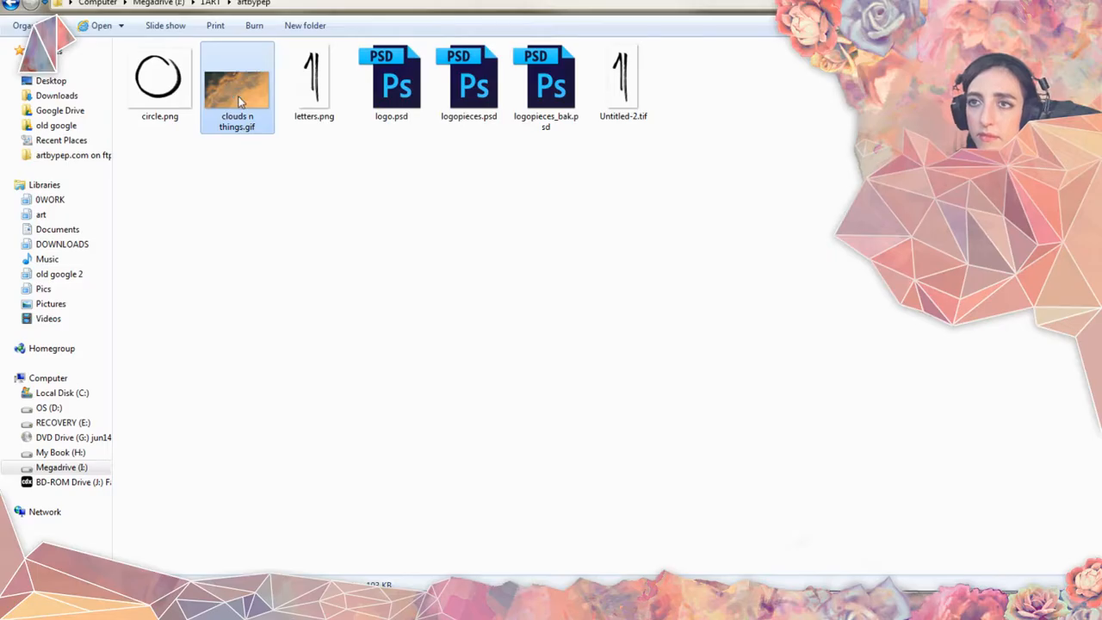
# Open clouds n things.gif with Google Chrome to check the exported animation.
pyautogui.rightClick(240, 102)
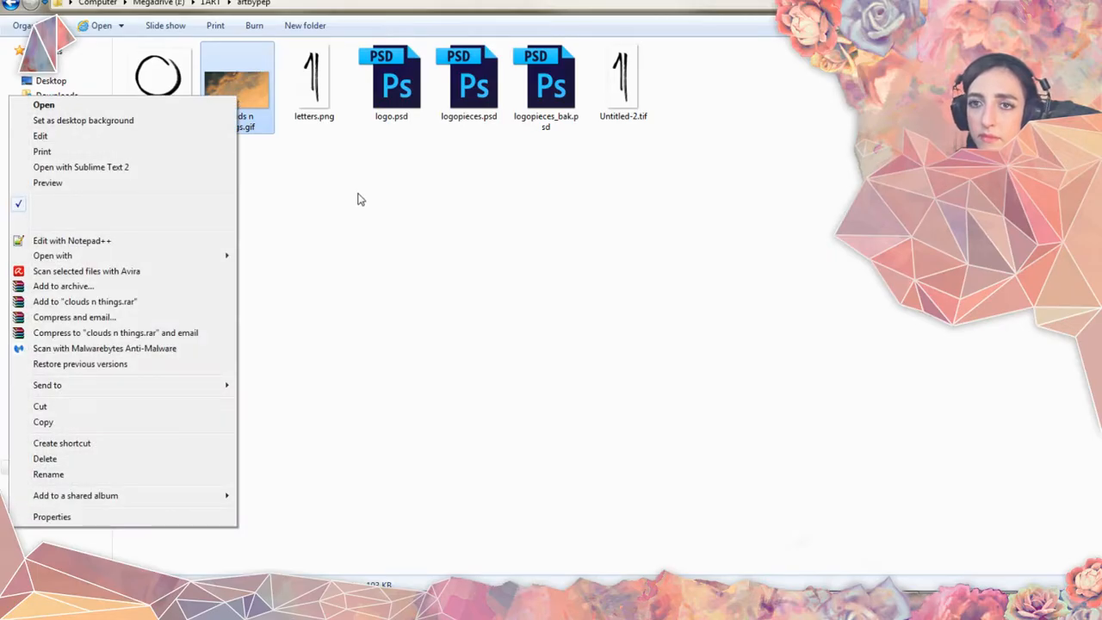
pyautogui.click(445, 232)
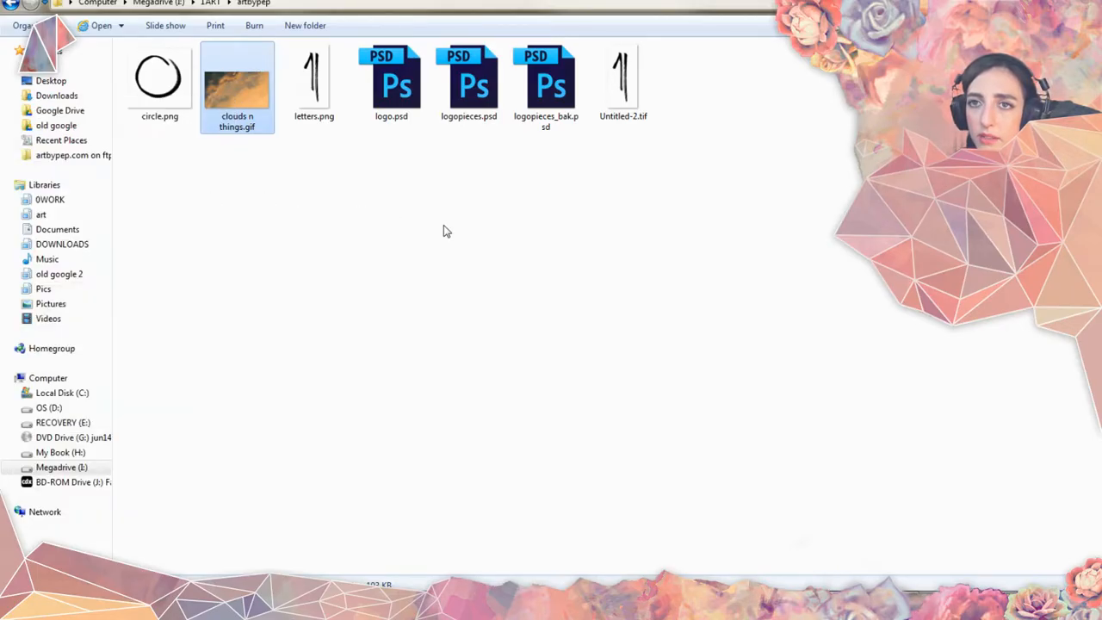
pyautogui.click(385, 210)
pyautogui.click(235, 101)
pyautogui.rightClick(234, 100)
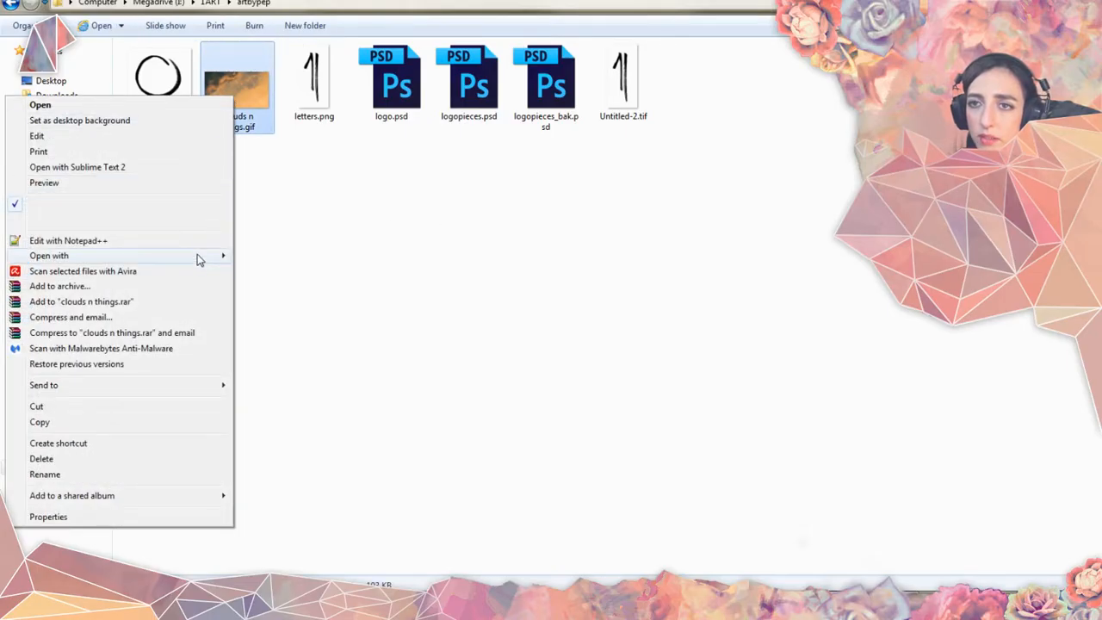
pyautogui.moveTo(197, 259)
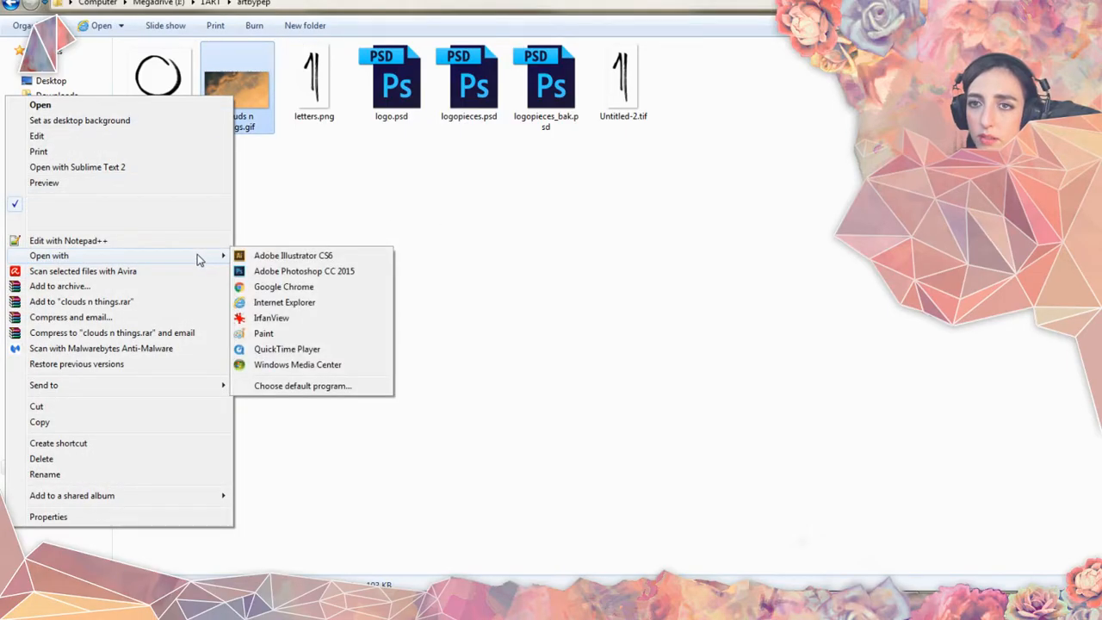
pyautogui.click(310, 287)
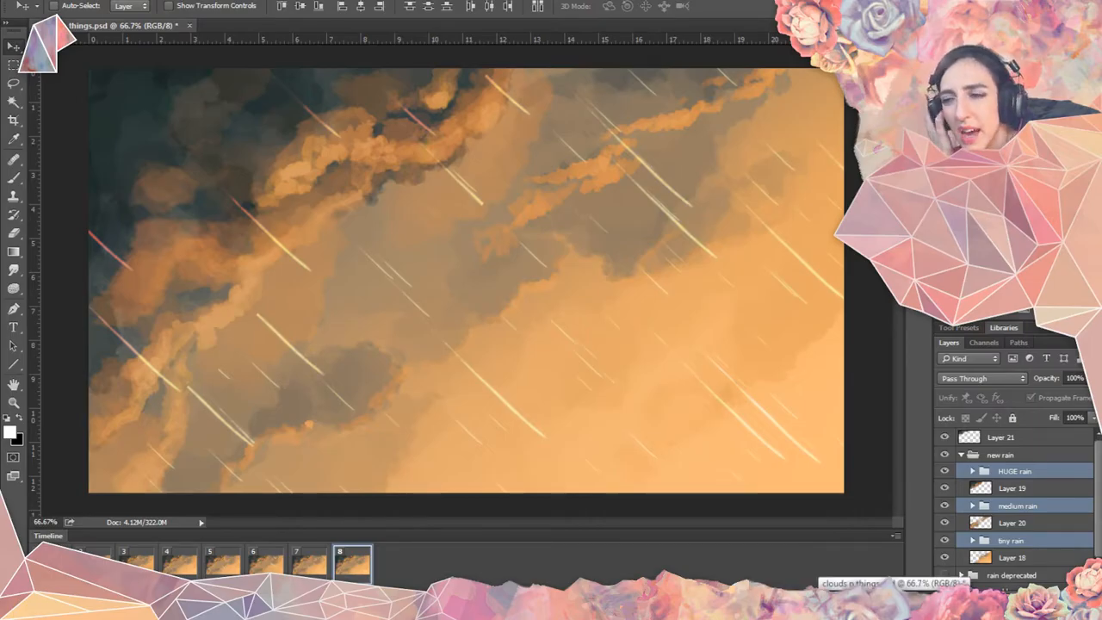
# Return to Photoshop and open the Render Video export for the rain animation.
pyautogui.click(42, 2)
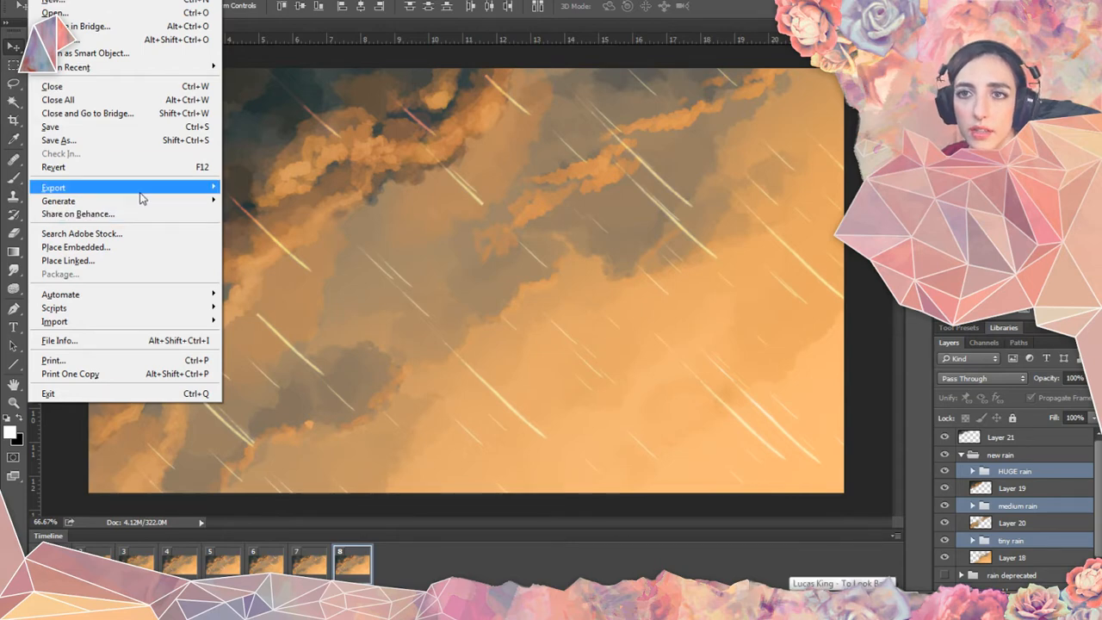
pyautogui.moveTo(141, 193)
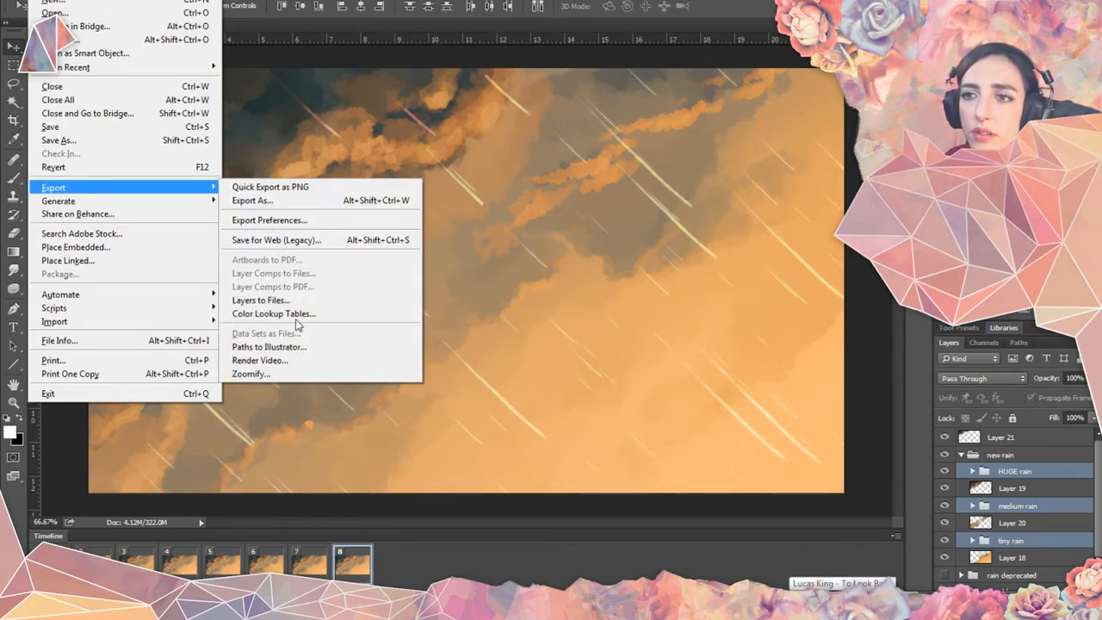
pyautogui.click(292, 365)
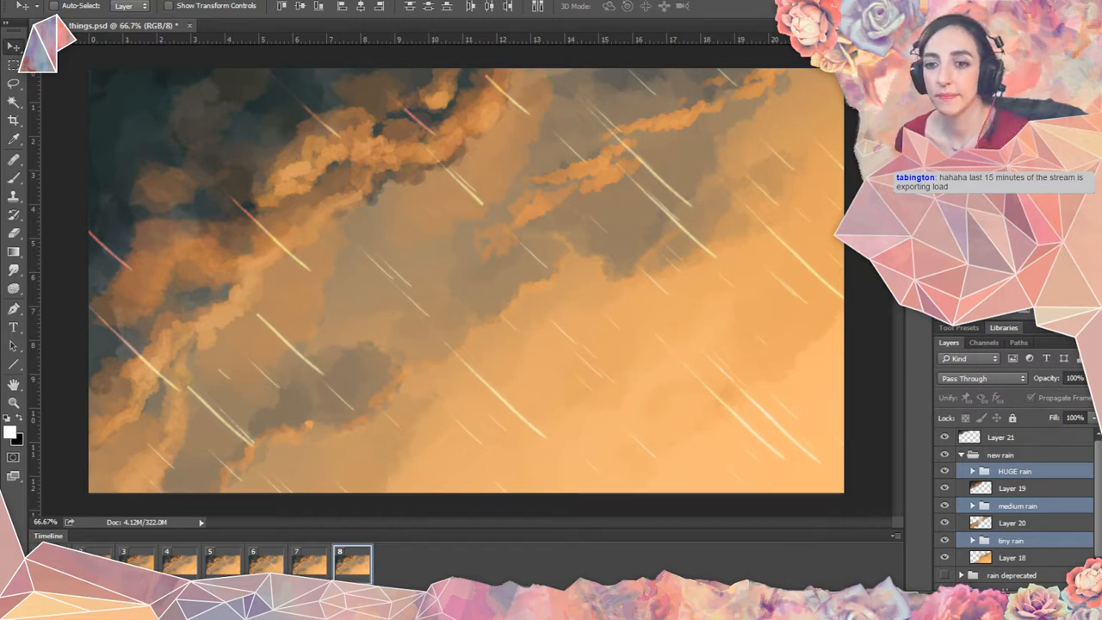
# Launch Corel Painter 2016 and postpone its product registration with Remind me Later.
pyautogui.press('super')
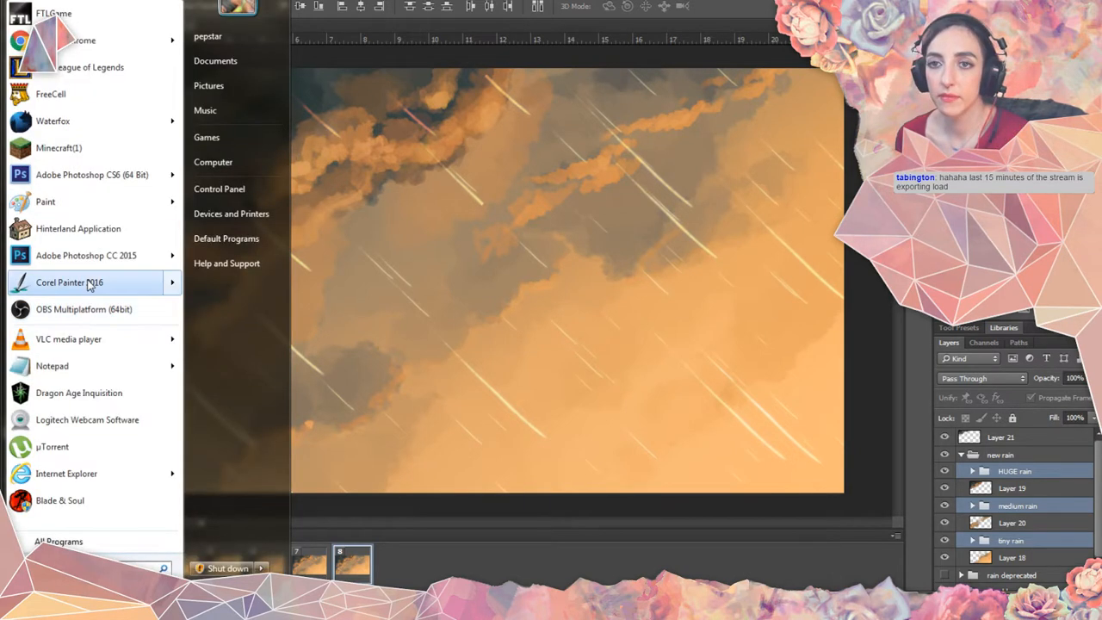
pyautogui.click(89, 284)
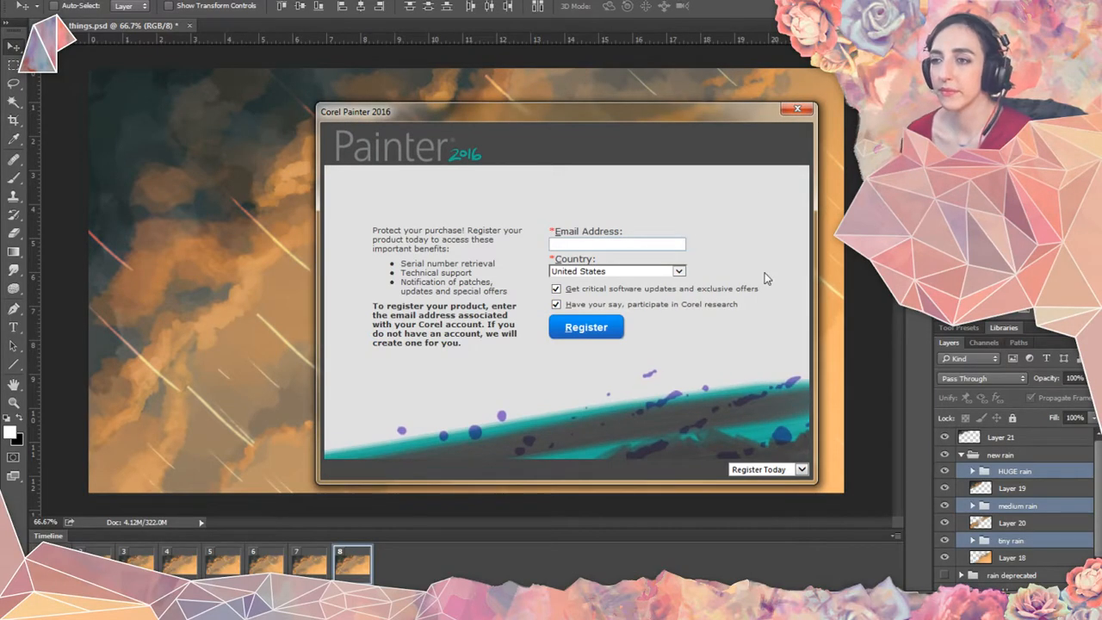
pyautogui.click(802, 469)
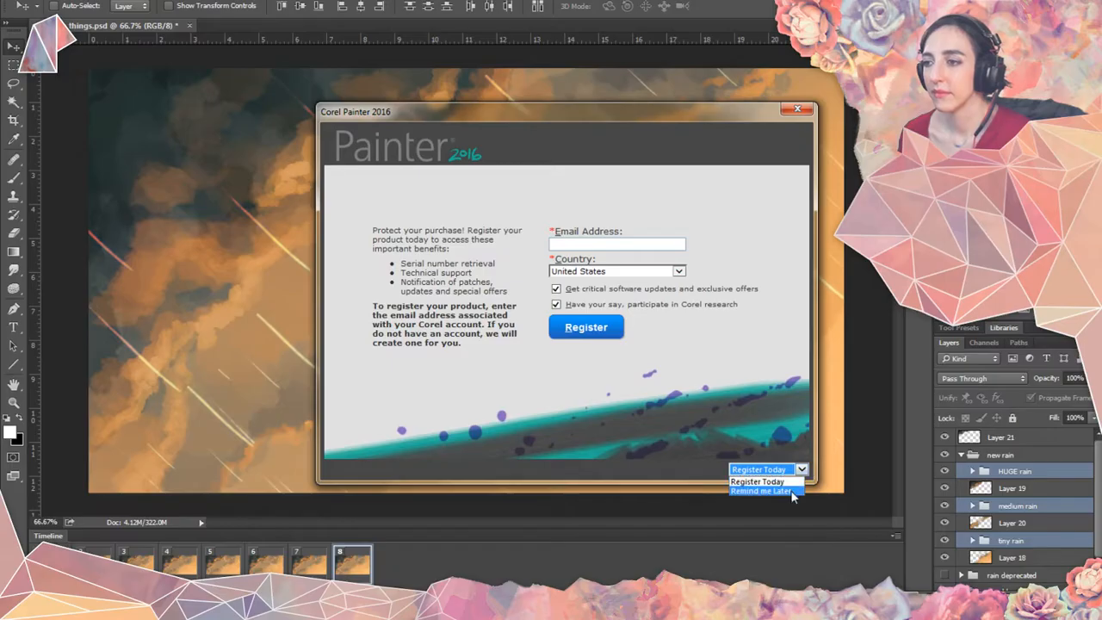
pyautogui.click(781, 490)
pyautogui.click(654, 303)
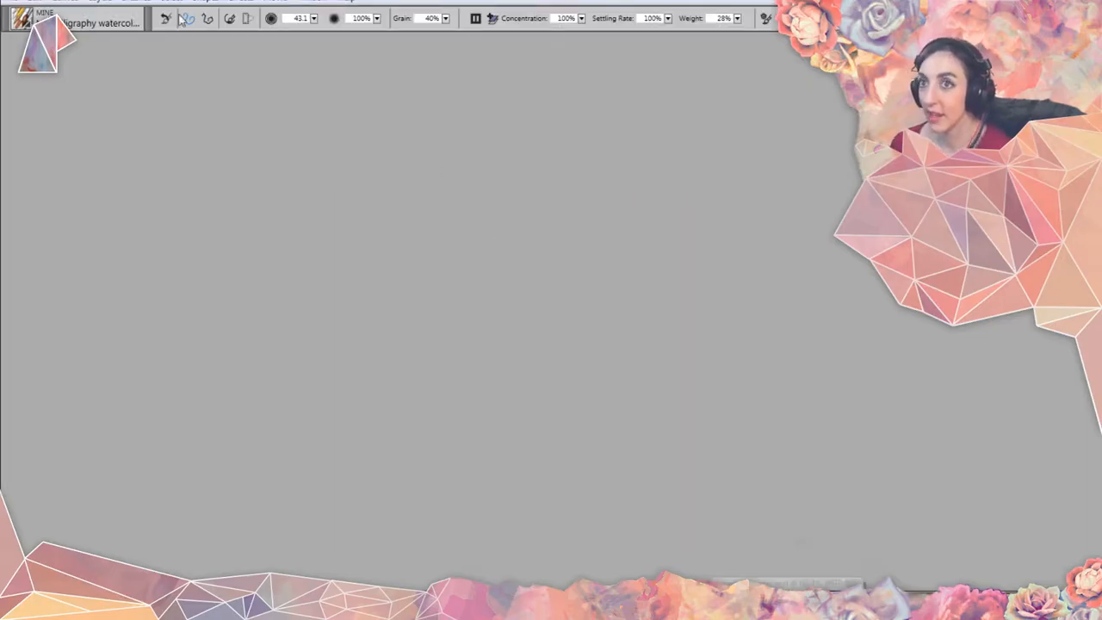
# Create a new 800 by 600 pixel image, enlarge its window to show the whole canvas, and add a layer.
pyautogui.click(11, 2)
pyautogui.click(34, 14)
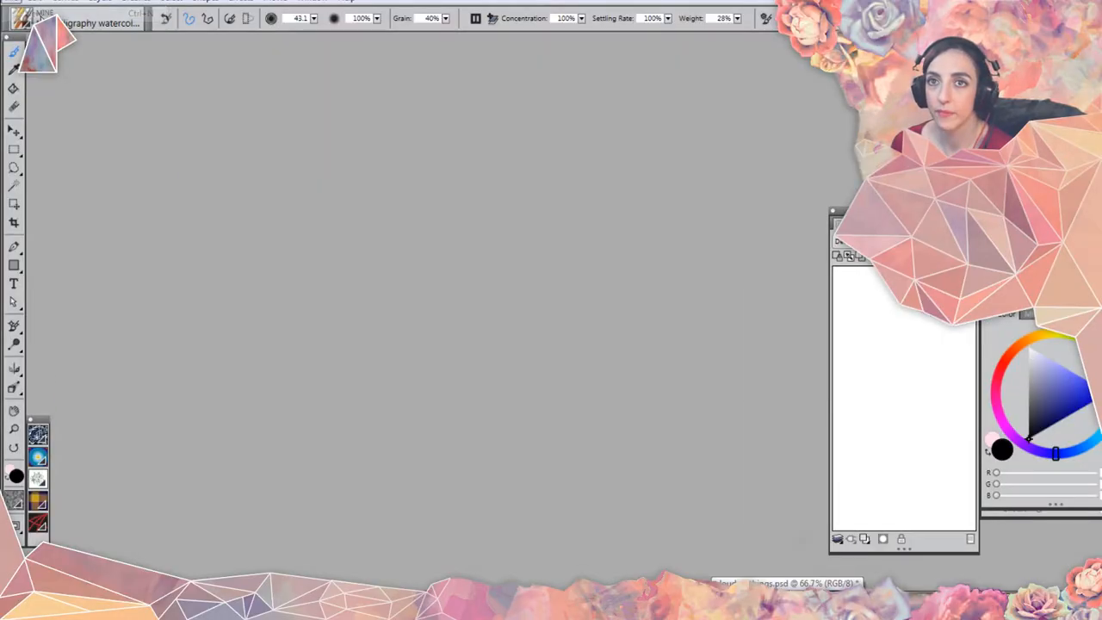
pyautogui.doubleClick(507, 286)
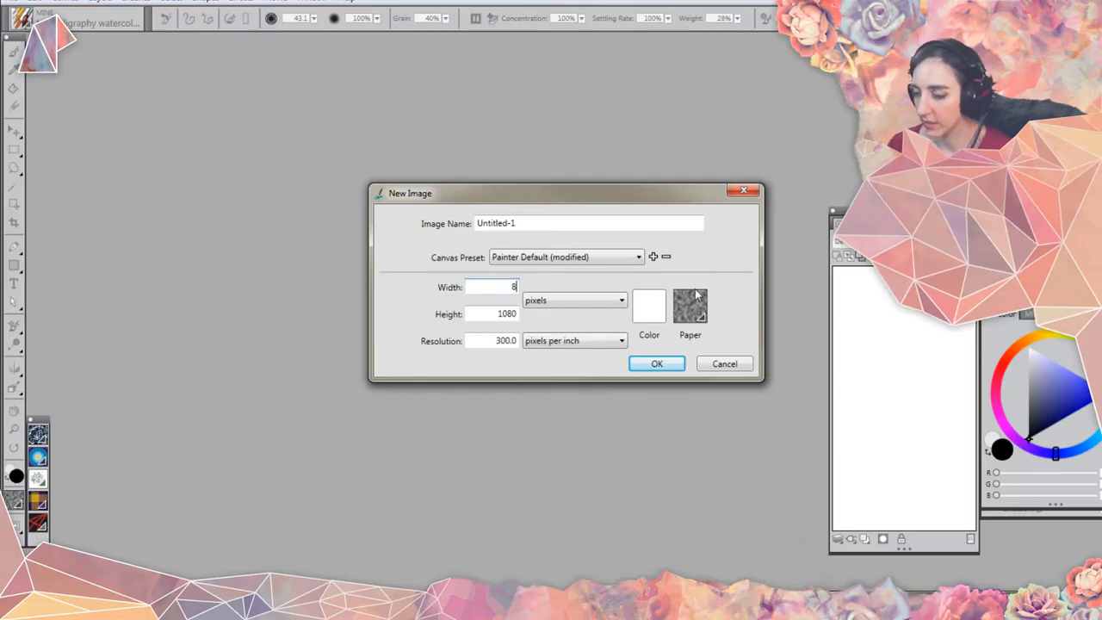
pyautogui.press('Tab')
pyautogui.write('3')
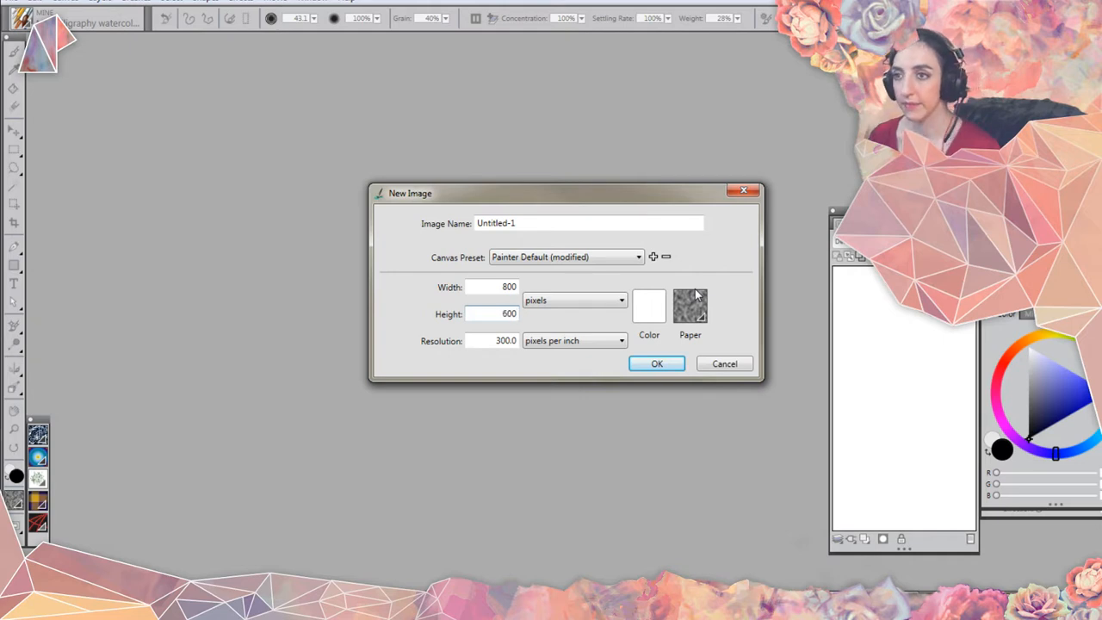
pyautogui.press('Return')
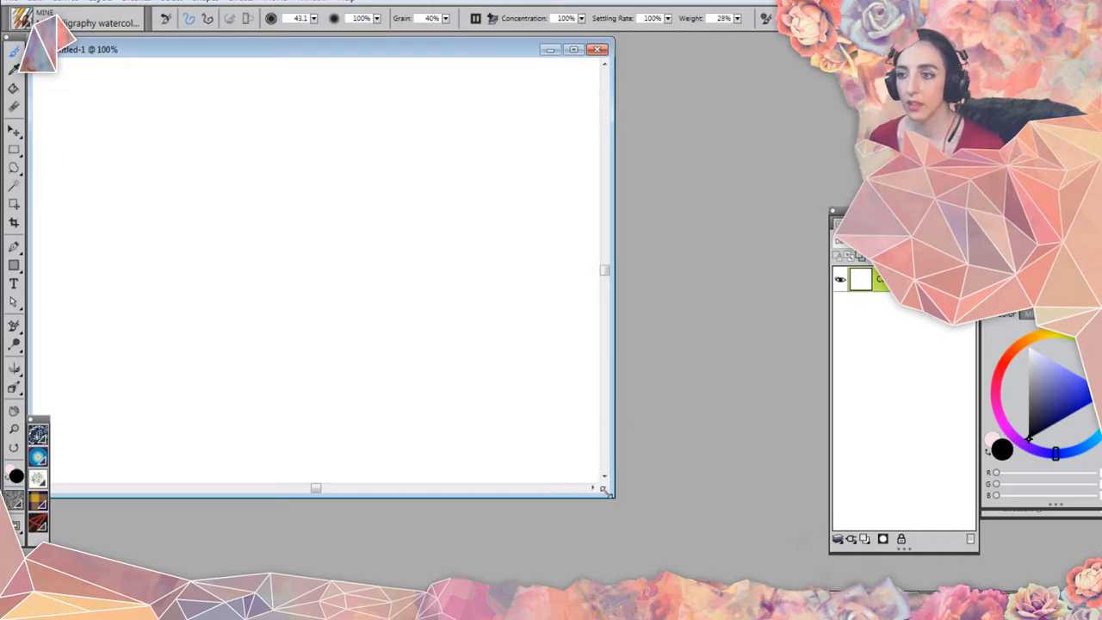
pyautogui.moveTo(602, 489); pyautogui.dragTo(807, 533)
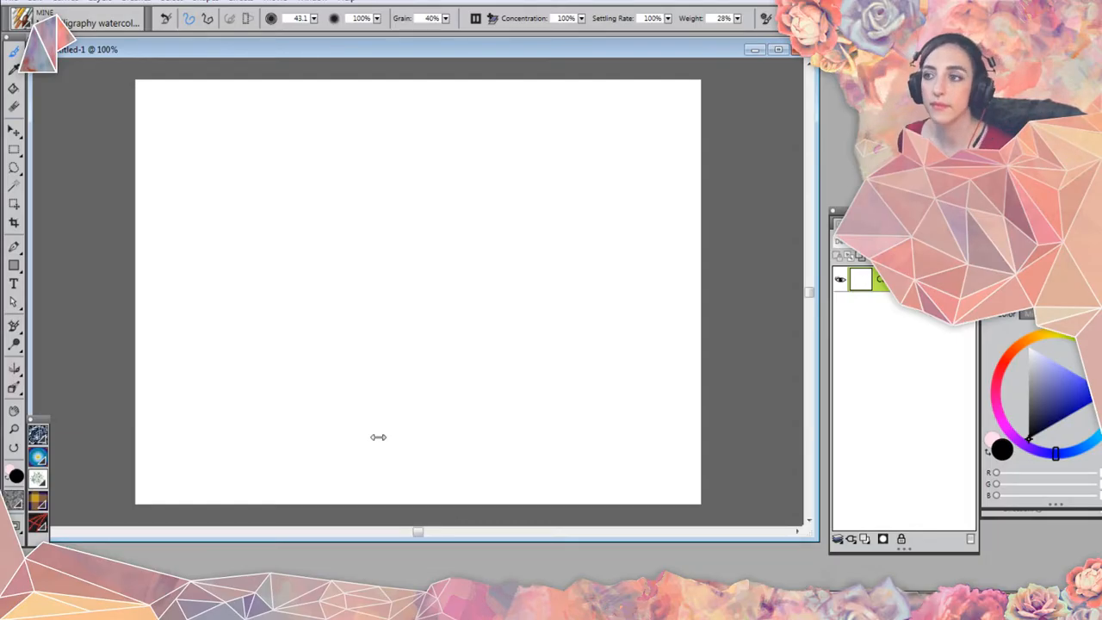
pyautogui.click(864, 541)
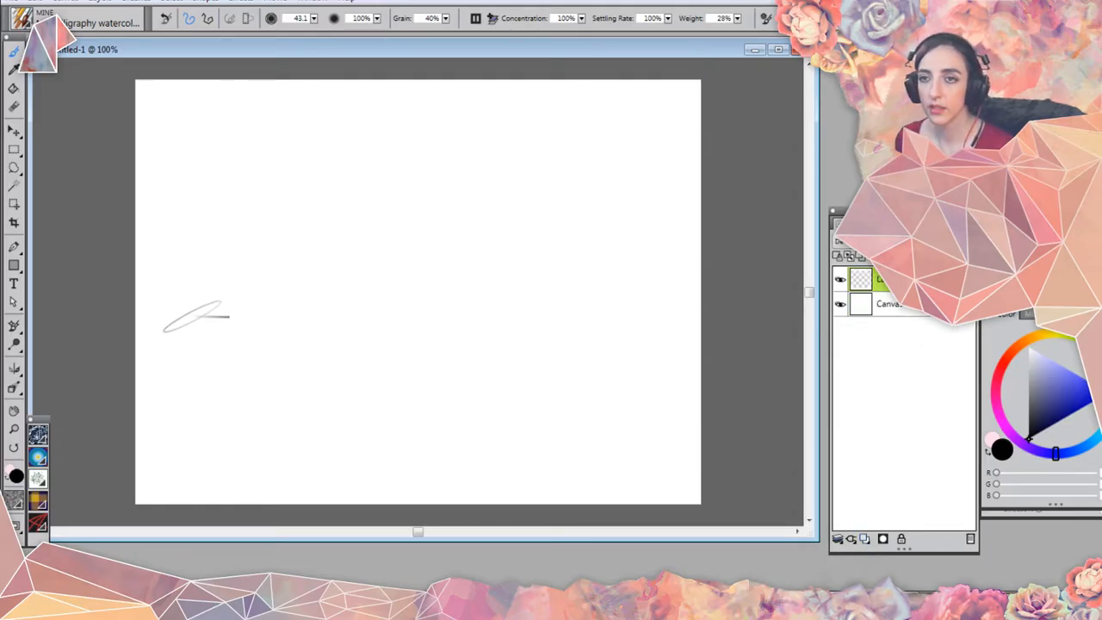
pyautogui.moveTo(195, 313)
pyautogui.mouseDown()
pyautogui.moveTo(244, 303)
pyautogui.moveTo(241, 244)
pyautogui.moveTo(196, 154)
pyautogui.moveTo(163, 138)
pyautogui.moveTo(165, 220)
pyautogui.moveTo(271, 444)
pyautogui.mouseUp()
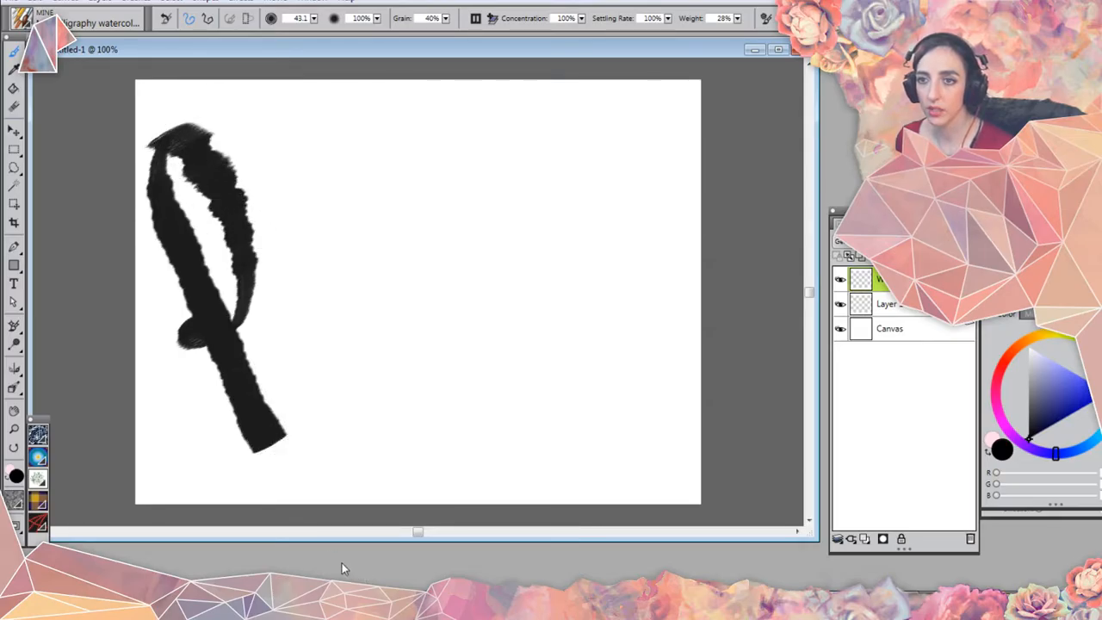
pyautogui.hotkey('ctrl', 'z')
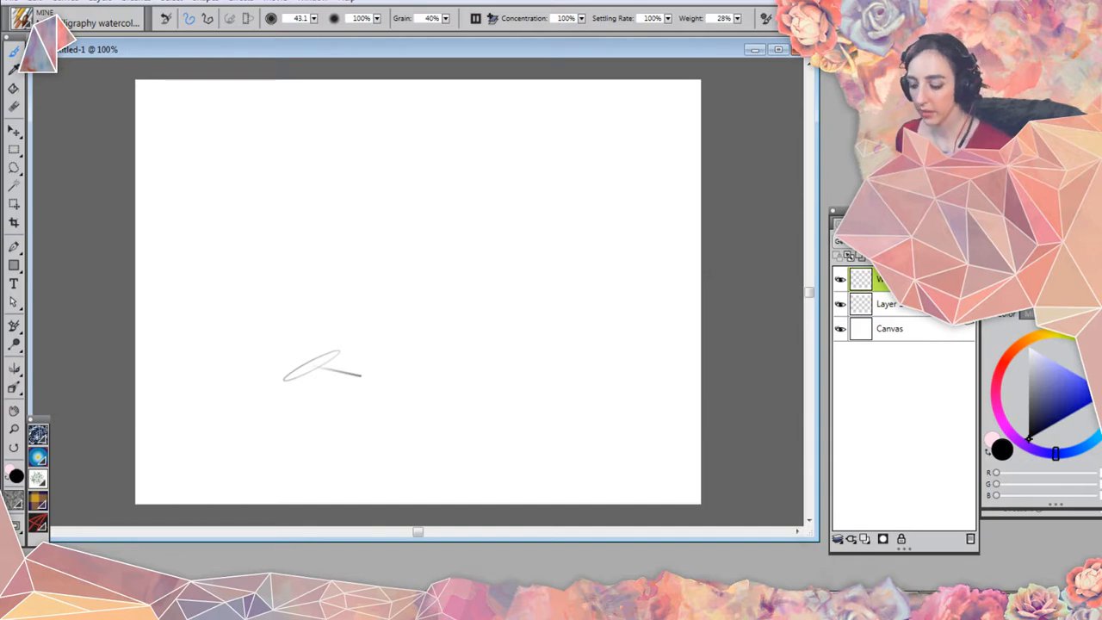
pyautogui.hotkey('ctrl', 'z')
# Reduce the calligraphy watercolor brush to size 12.1 and letter the word "hello" across the canvas.
pyautogui.press('[')
pyautogui.press('[')
pyautogui.press('[')
pyautogui.press('[')
pyautogui.press('[')
pyautogui.press('[')
pyautogui.press('[')
pyautogui.press('[')
pyautogui.press('[')
pyautogui.press('[')
pyautogui.press('[')
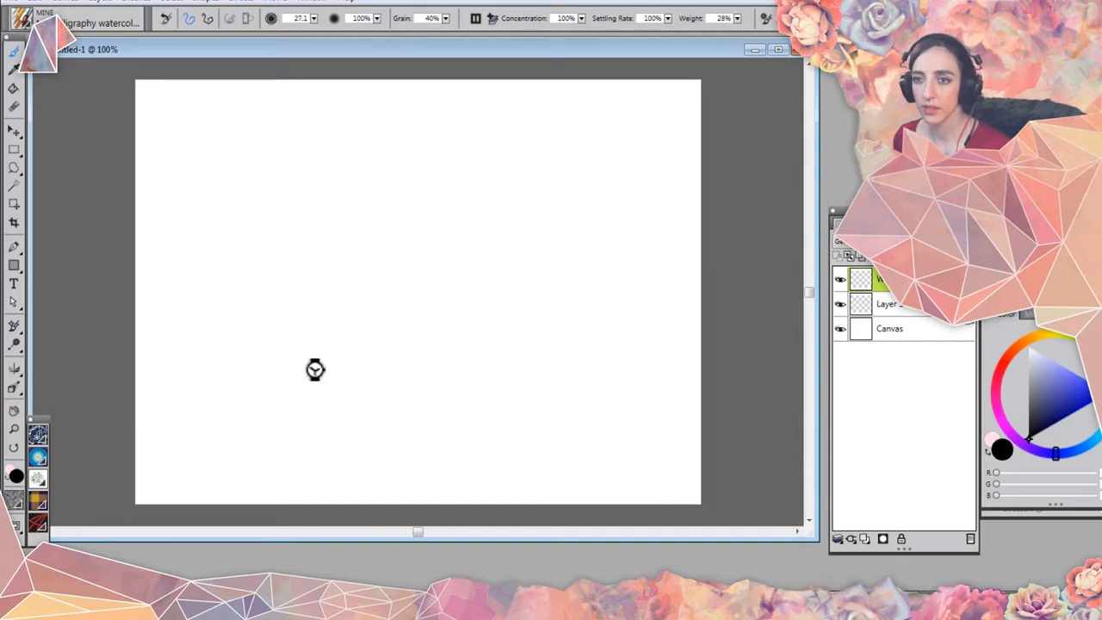
pyautogui.press('[')
pyautogui.press('[')
pyautogui.press('[')
pyautogui.press('[')
pyautogui.press('[')
pyautogui.press('[')
pyautogui.press('[')
pyautogui.press('[')
pyautogui.press('[')
pyautogui.press('[')
pyautogui.press('[')
pyautogui.press('[')
pyautogui.press('[')
pyautogui.press('[')
pyautogui.press('[')
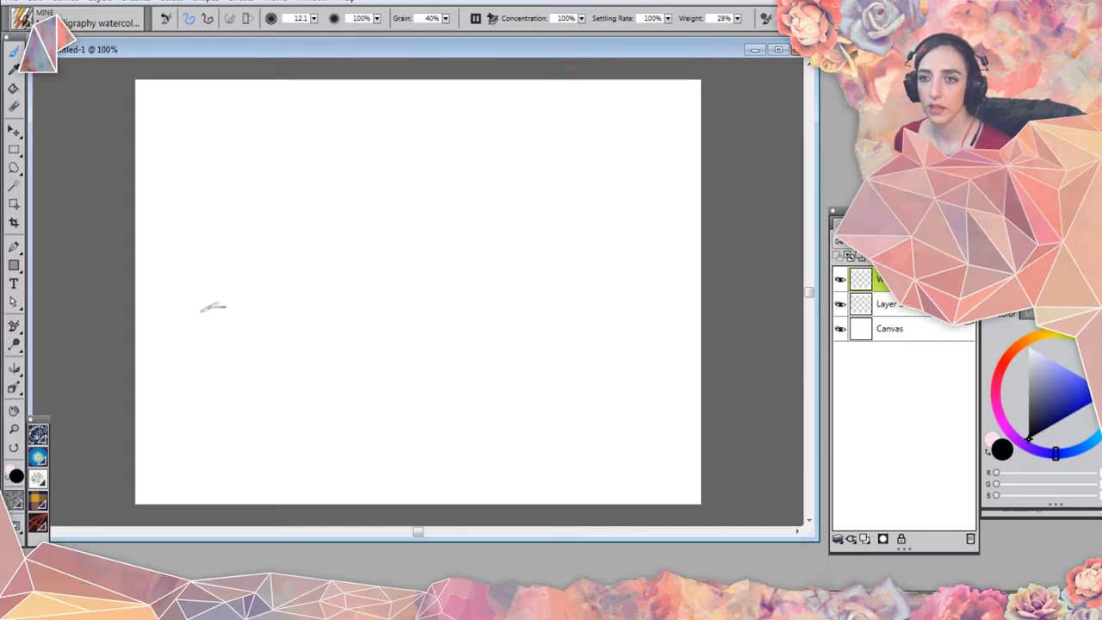
pyautogui.moveTo(212, 307)
pyautogui.mouseDown()
pyautogui.moveTo(239, 281)
pyautogui.moveTo(205, 207)
pyautogui.moveTo(198, 222)
pyautogui.moveTo(221, 266)
pyautogui.moveTo(253, 300)
pyautogui.moveTo(254, 262)
pyautogui.moveTo(267, 260)
pyautogui.moveTo(284, 297)
pyautogui.moveTo(308, 292)
pyautogui.moveTo(306, 250)
pyautogui.moveTo(282, 228)
pyautogui.moveTo(278, 248)
pyautogui.moveTo(316, 317)
pyautogui.moveTo(338, 315)
pyautogui.moveTo(359, 290)
pyautogui.moveTo(363, 239)
pyautogui.moveTo(316, 127)
pyautogui.moveTo(309, 199)
pyautogui.moveTo(323, 249)
pyautogui.moveTo(419, 311)
pyautogui.moveTo(419, 269)
pyautogui.moveTo(396, 258)
pyautogui.moveTo(402, 291)
pyautogui.moveTo(463, 297)
pyautogui.moveTo(465, 251)
pyautogui.moveTo(462, 277)
pyautogui.moveTo(490, 250)
pyautogui.moveTo(476, 234)
pyautogui.moveTo(552, 191)
pyautogui.mouseUp()
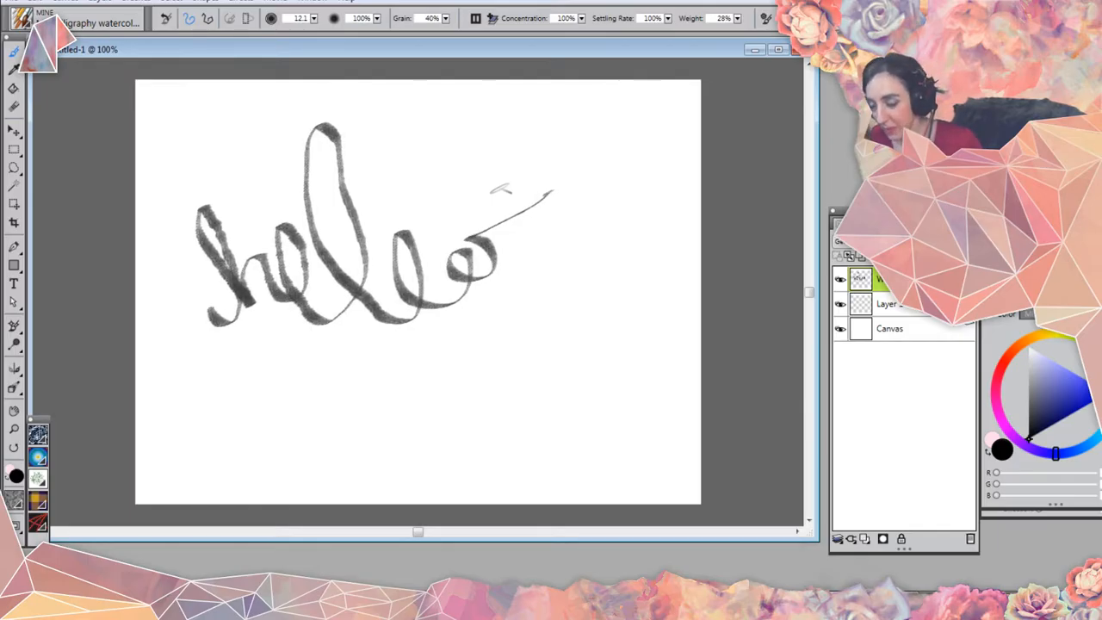
# Hide the "hello" watercolor layer and set up a new layer for the MY calligraphy precise watercolor brush.
pyautogui.click(840, 281)
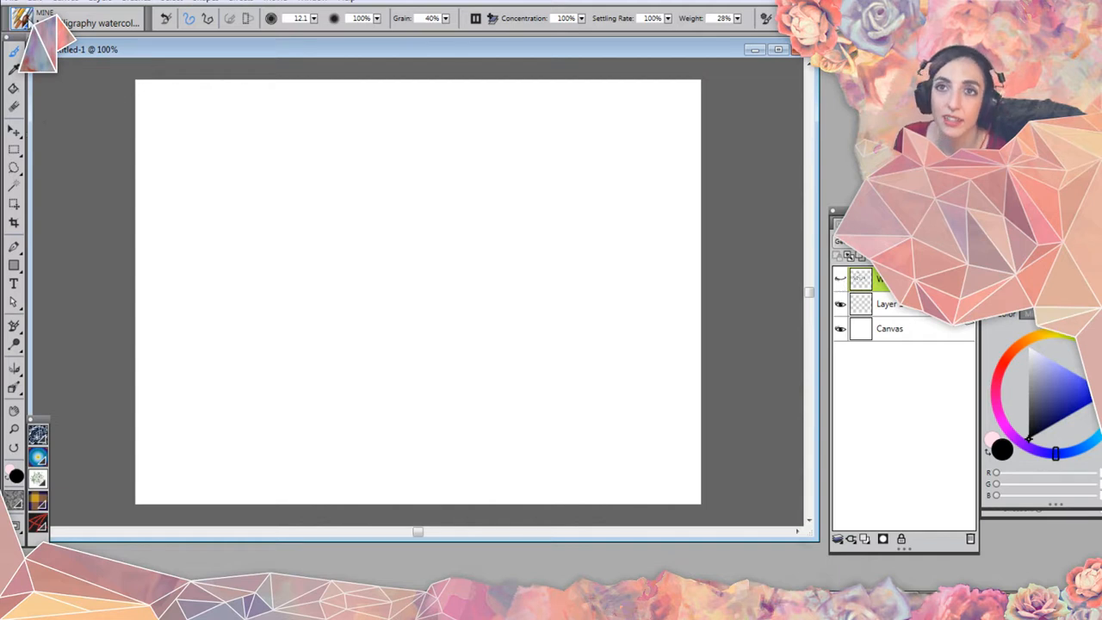
pyautogui.click(21, 19)
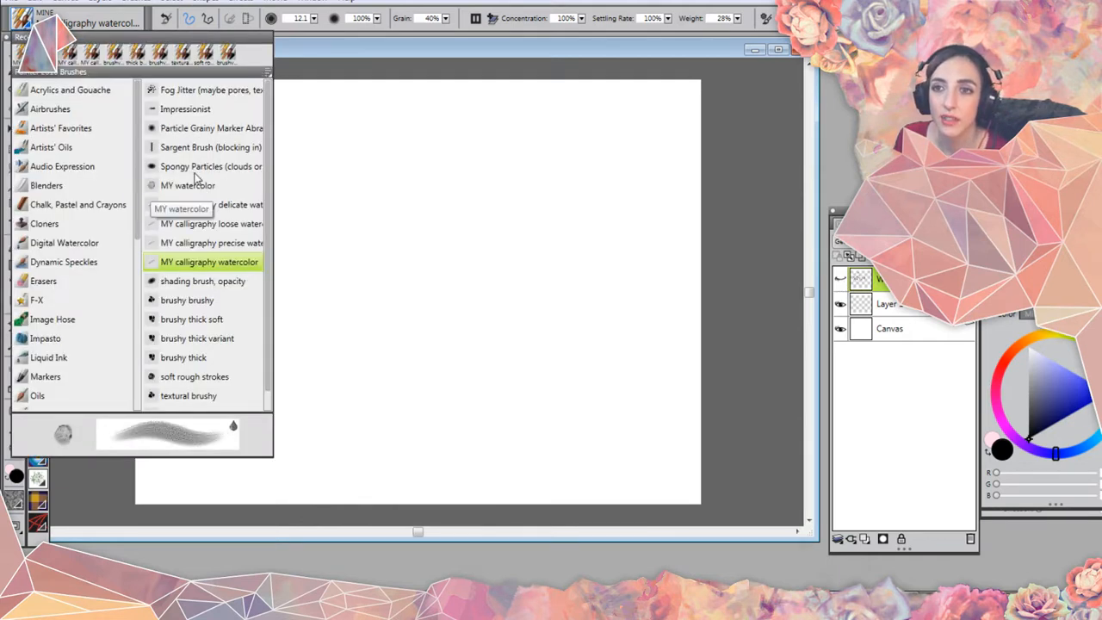
pyautogui.click(199, 245)
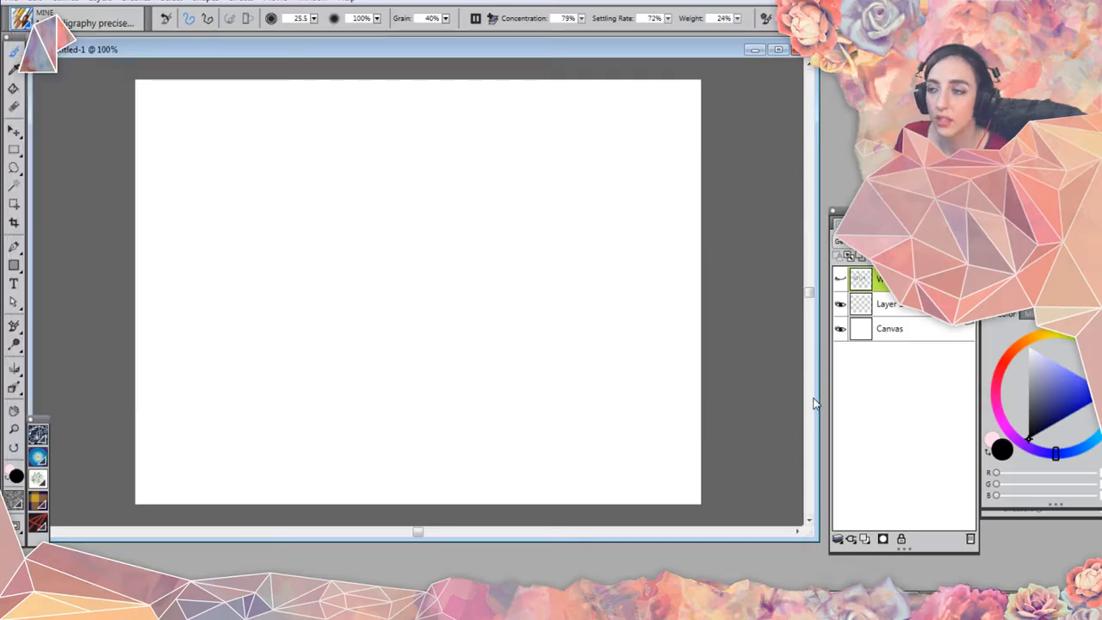
pyautogui.click(866, 541)
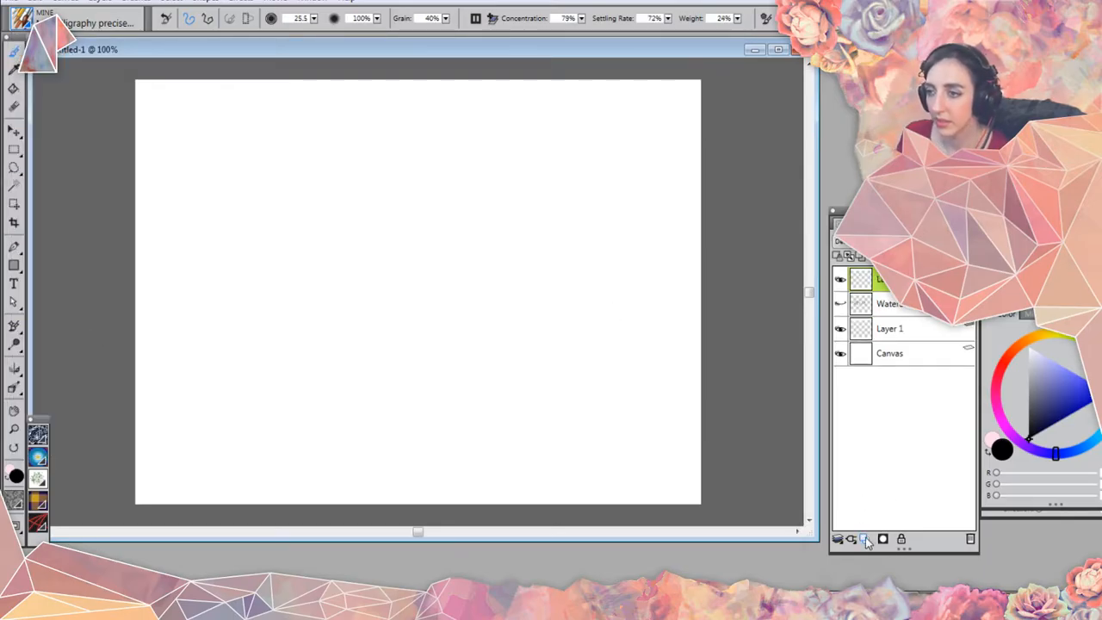
# Paint a large letter C and the diagonal stem of an a with the precise calligraphy watercolor brush.
pyautogui.moveTo(239, 318)
pyautogui.mouseDown()
pyautogui.moveTo(201, 348)
pyautogui.moveTo(210, 370)
pyautogui.moveTo(257, 379)
pyautogui.moveTo(273, 358)
pyautogui.mouseUp()
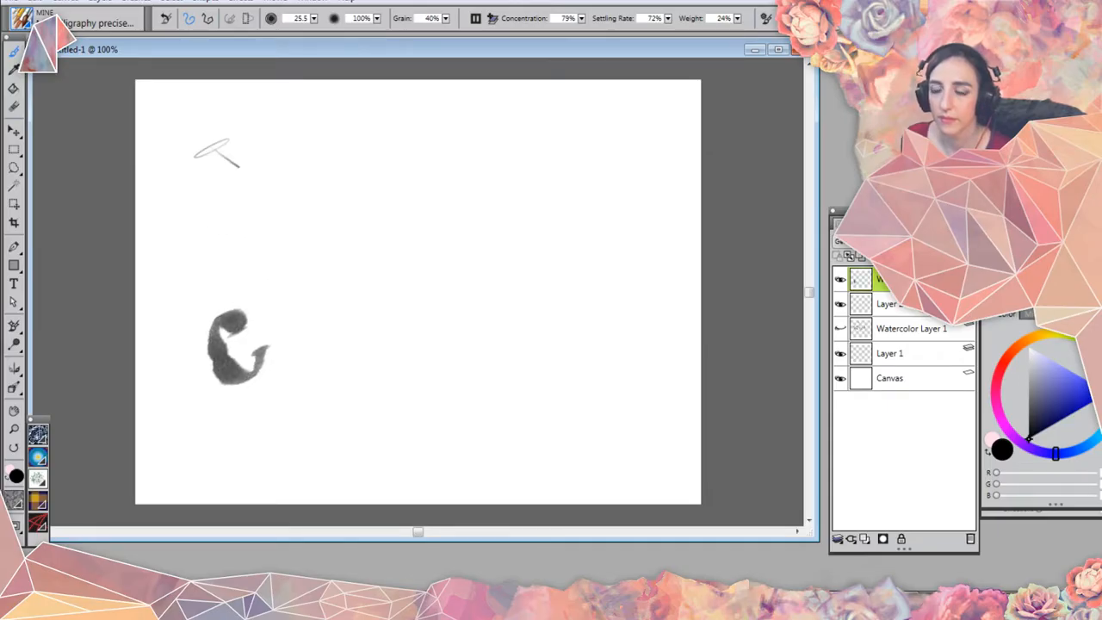
pyautogui.hotkey('ctrl', 'z')
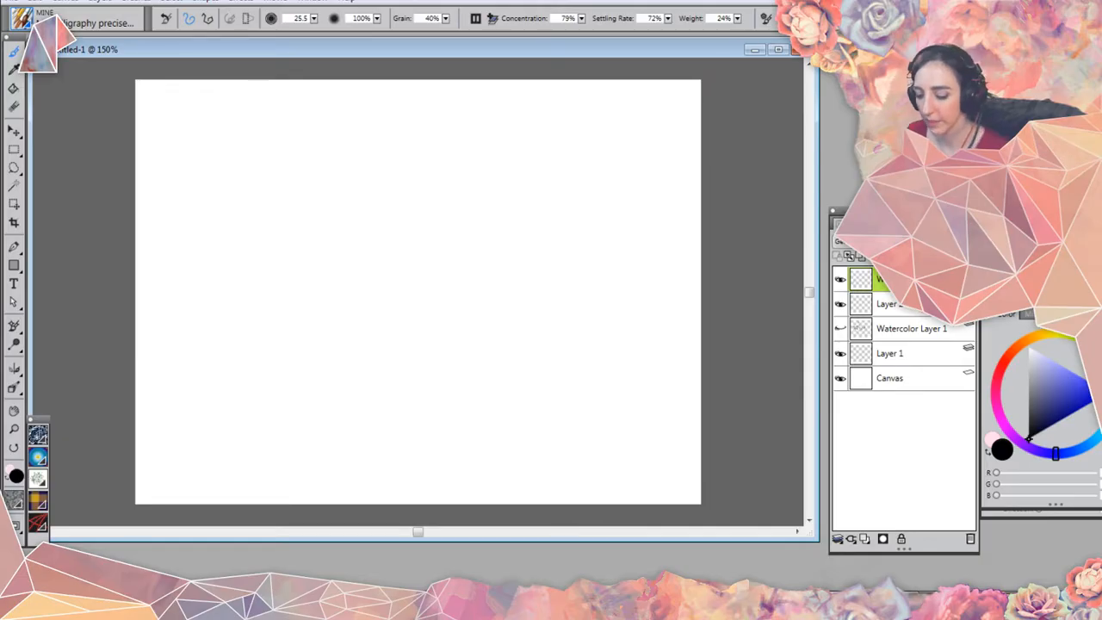
pyautogui.hotkey('ctrl', '+')
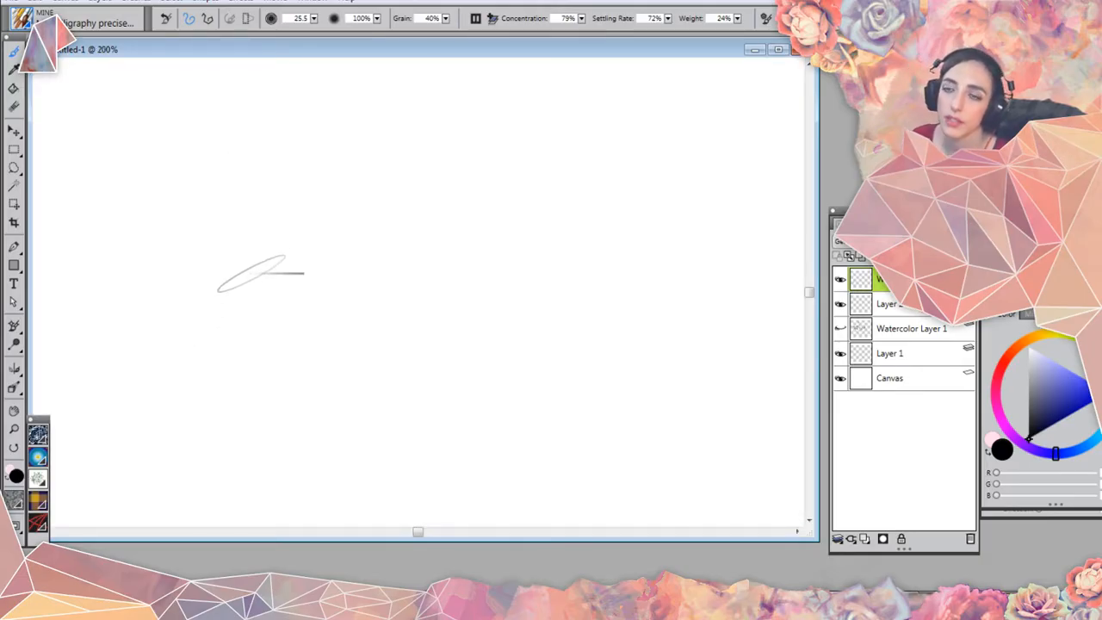
pyautogui.moveTo(262, 272)
pyautogui.mouseDown()
pyautogui.moveTo(207, 256)
pyautogui.moveTo(186, 307)
pyautogui.moveTo(202, 379)
pyautogui.moveTo(249, 457)
pyautogui.moveTo(279, 482)
pyautogui.moveTo(351, 488)
pyautogui.moveTo(364, 466)
pyautogui.moveTo(354, 420)
pyautogui.mouseUp()
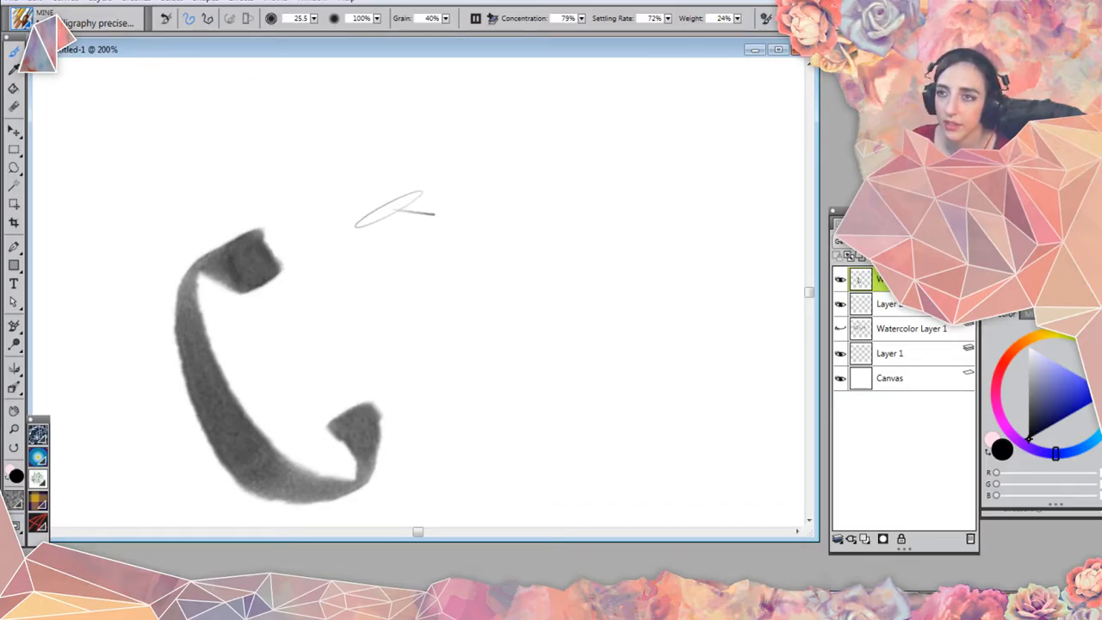
pyautogui.moveTo(371, 262)
pyautogui.mouseDown()
pyautogui.moveTo(351, 230)
pyautogui.moveTo(444, 211)
pyautogui.moveTo(478, 265)
pyautogui.moveTo(484, 312)
pyautogui.moveTo(532, 375)
pyautogui.moveTo(603, 360)
pyautogui.moveTo(619, 340)
pyautogui.mouseUp()
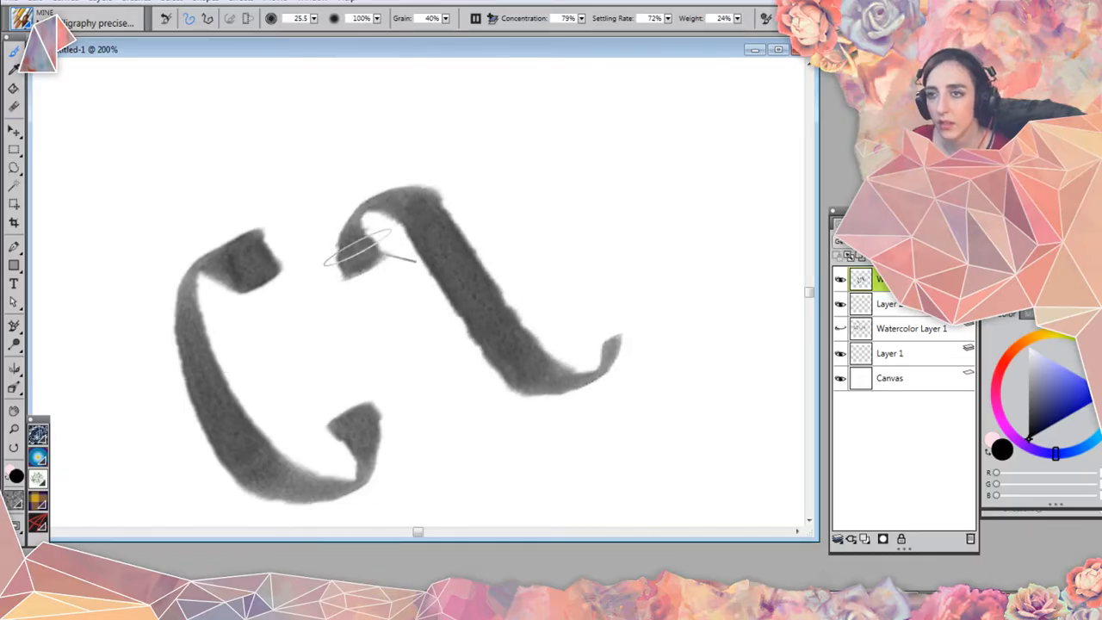
# Paint the a's bowl and a tall l while watercolor diffusion is paused, and resume the diffusion.
pyautogui.click(475, 18)
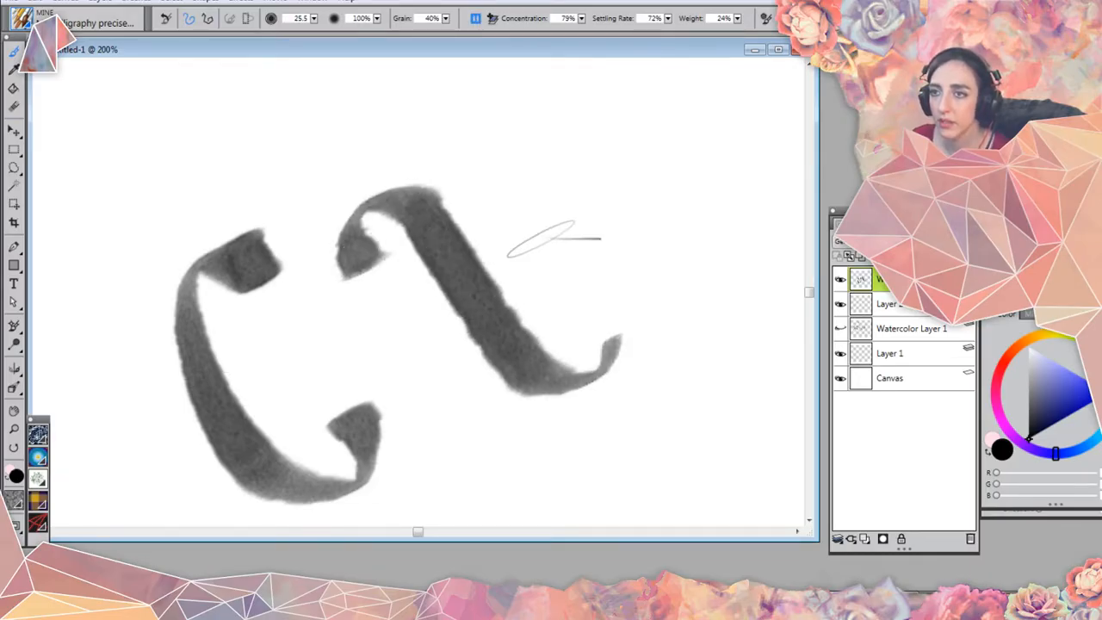
pyautogui.moveTo(452, 300)
pyautogui.mouseDown()
pyautogui.moveTo(389, 308)
pyautogui.moveTo(362, 336)
pyautogui.moveTo(449, 443)
pyautogui.moveTo(504, 439)
pyautogui.moveTo(527, 398)
pyautogui.mouseUp()
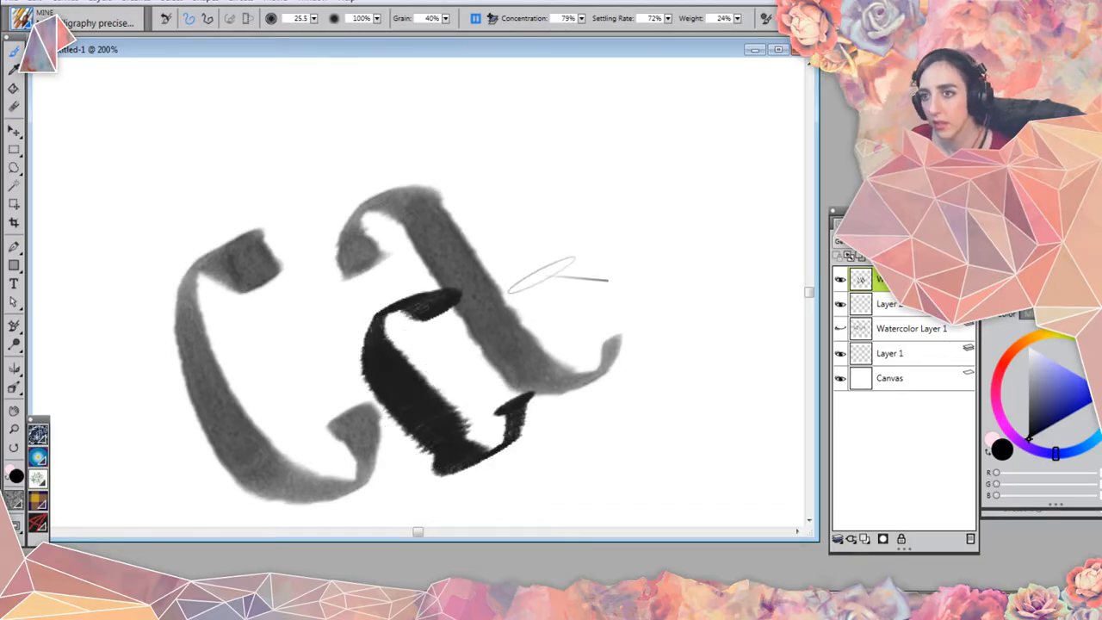
pyautogui.press('space')
pyautogui.moveTo(583, 247)
pyautogui.mouseDown()
pyautogui.moveTo(462, 327)
pyautogui.moveTo(405, 310)
pyautogui.mouseUp()
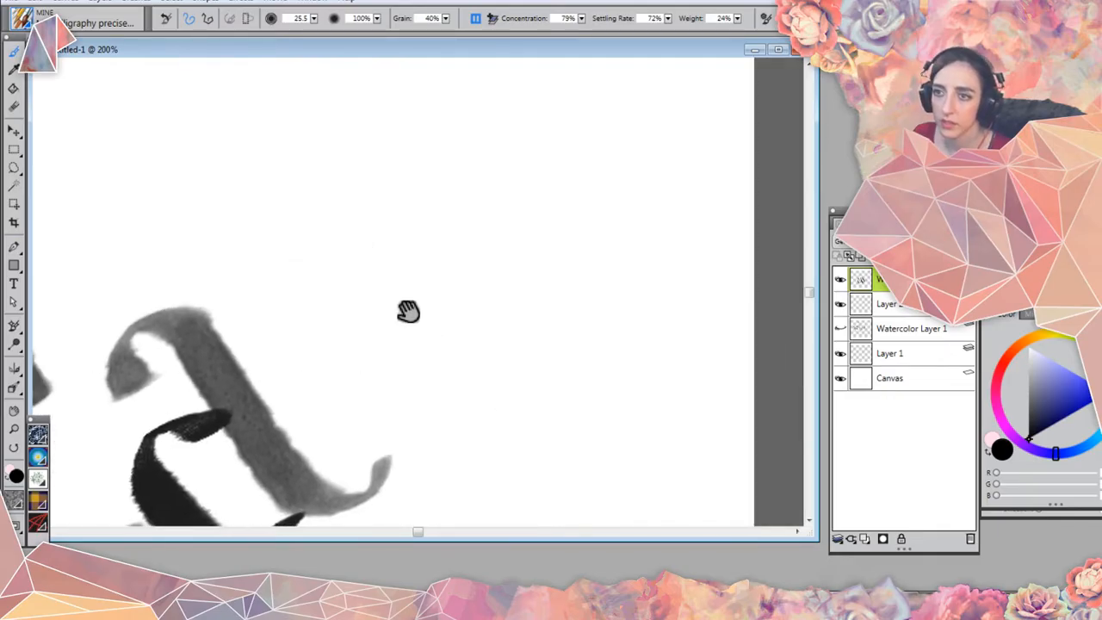
pyautogui.hotkey('ctrl', '-')
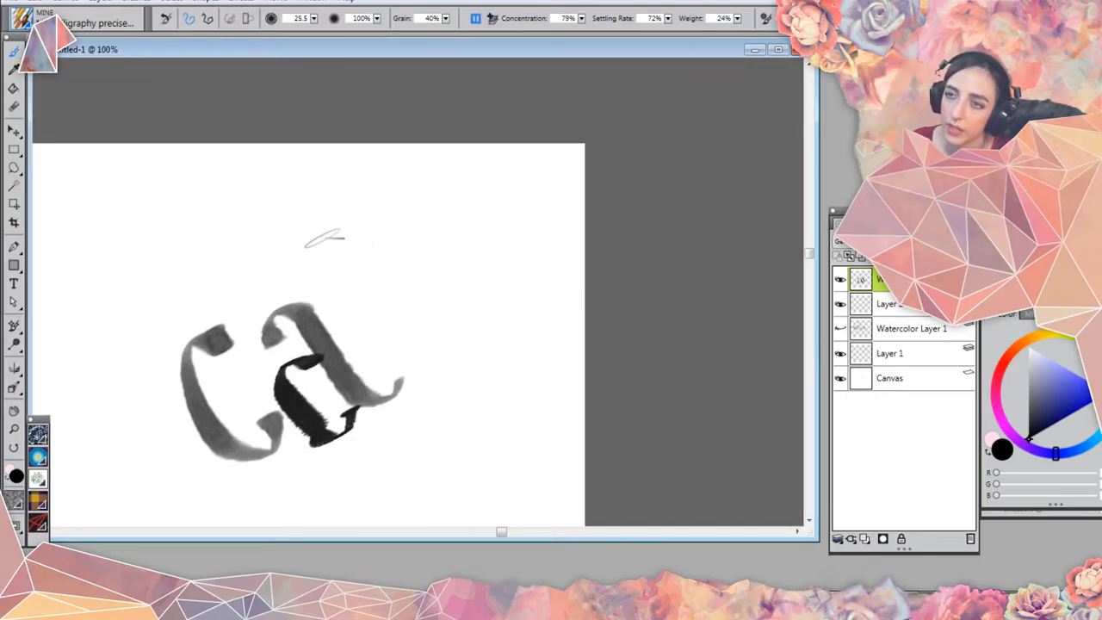
pyautogui.moveTo(307, 229)
pyautogui.mouseDown()
pyautogui.moveTo(455, 420)
pyautogui.moveTo(490, 407)
pyautogui.moveTo(460, 384)
pyautogui.mouseUp()
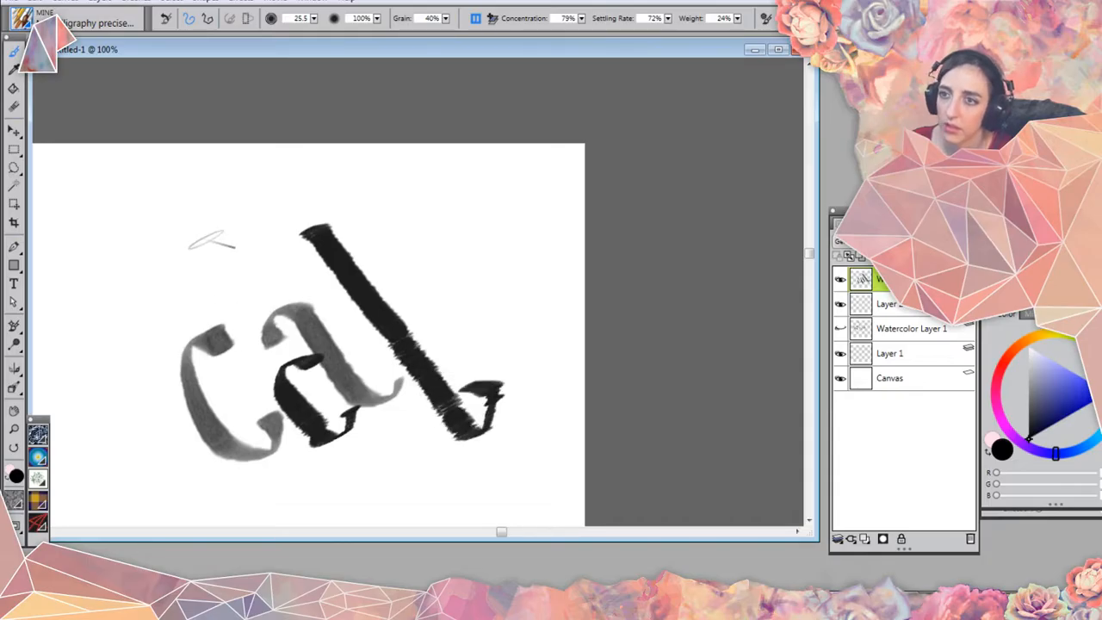
pyautogui.click(475, 19)
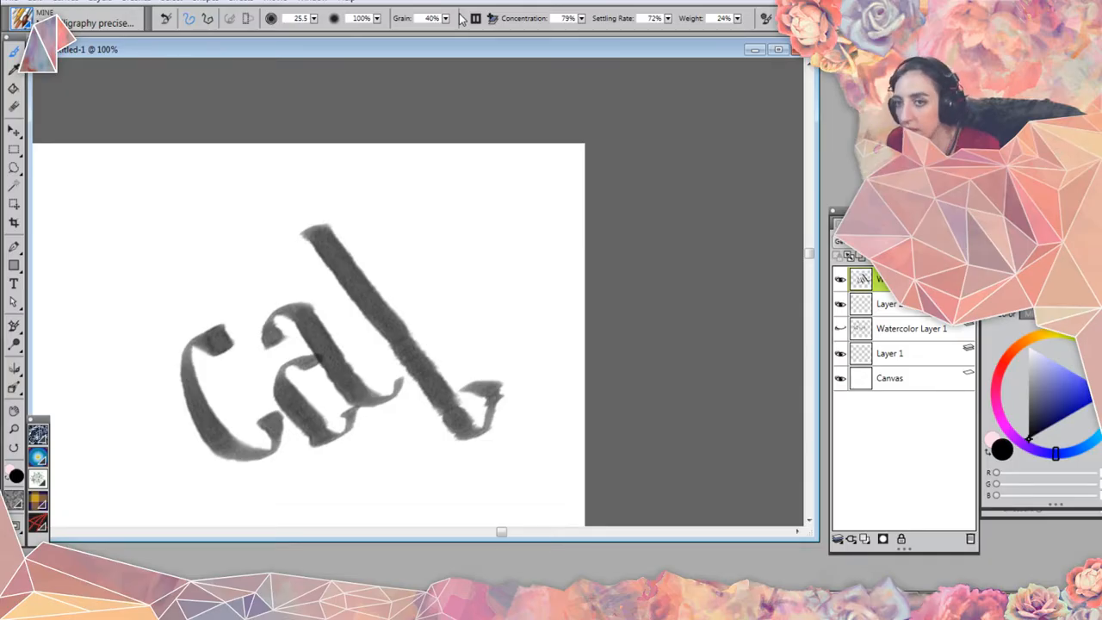
# Undo the tall l and the a's bowl, and redo only the bowl.
pyautogui.hotkey('ctrl', 'z')
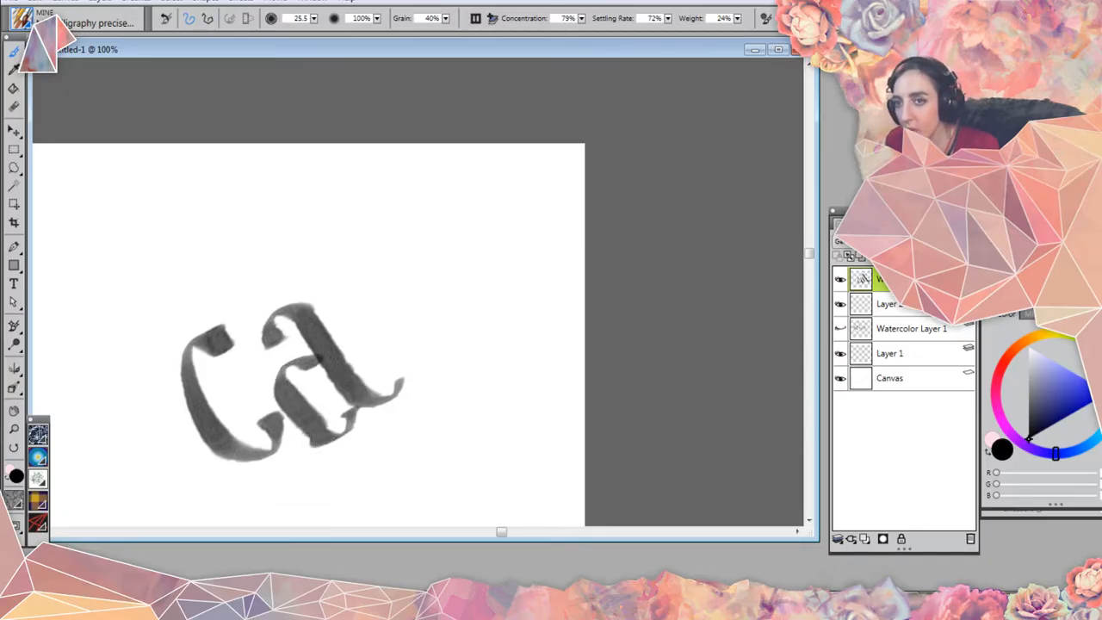
pyautogui.hotkey('ctrl', 'z')
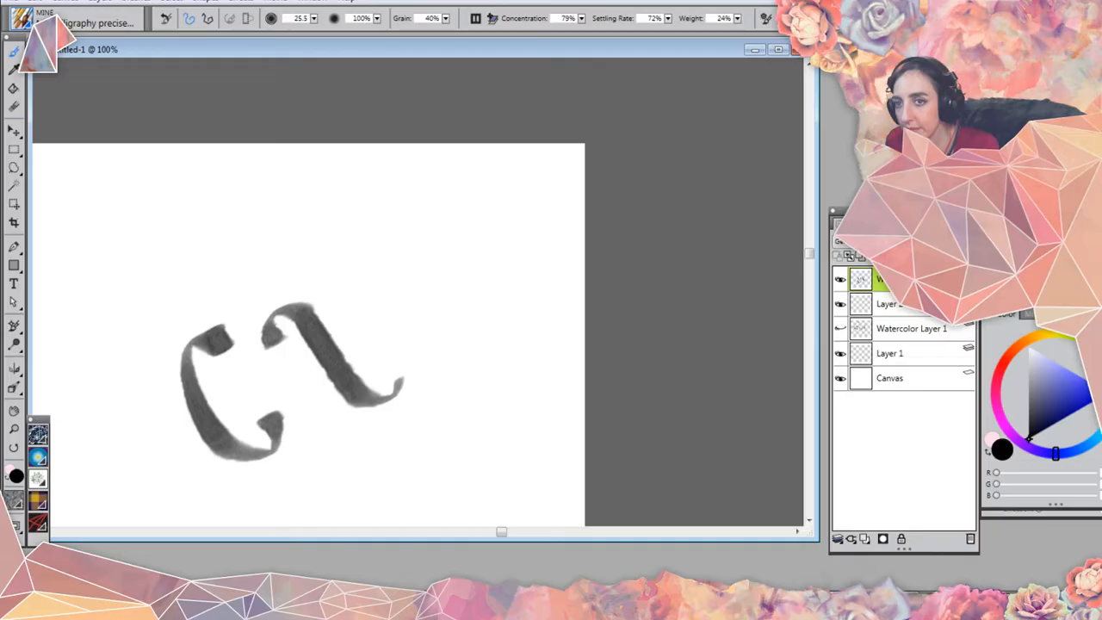
pyautogui.hotkey('ctrl', 'r')
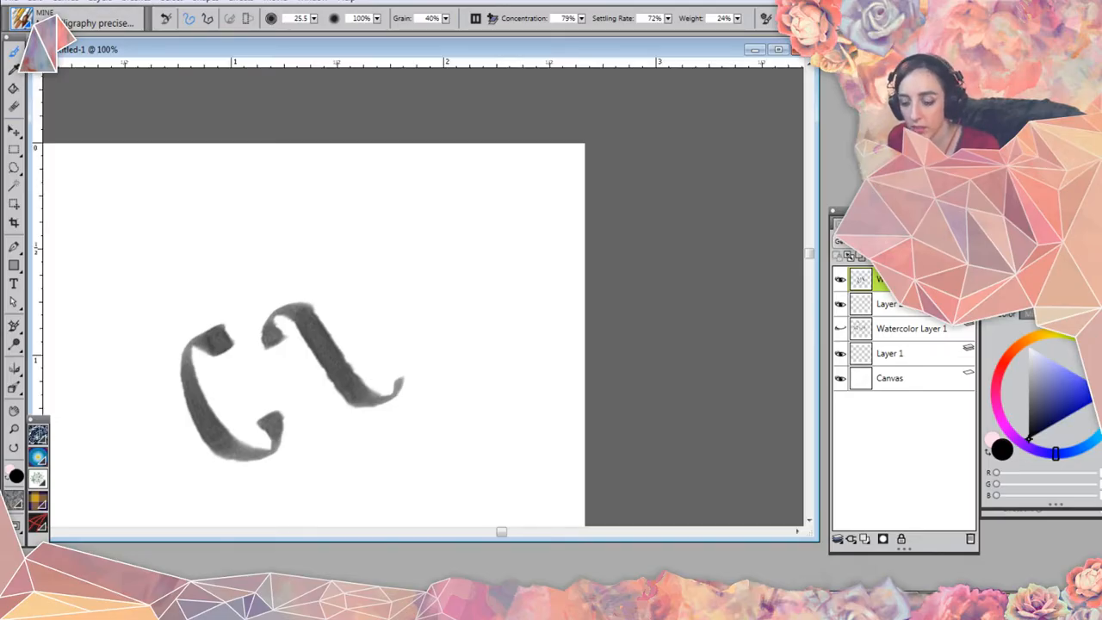
pyautogui.hotkey('ctrl', 'y')
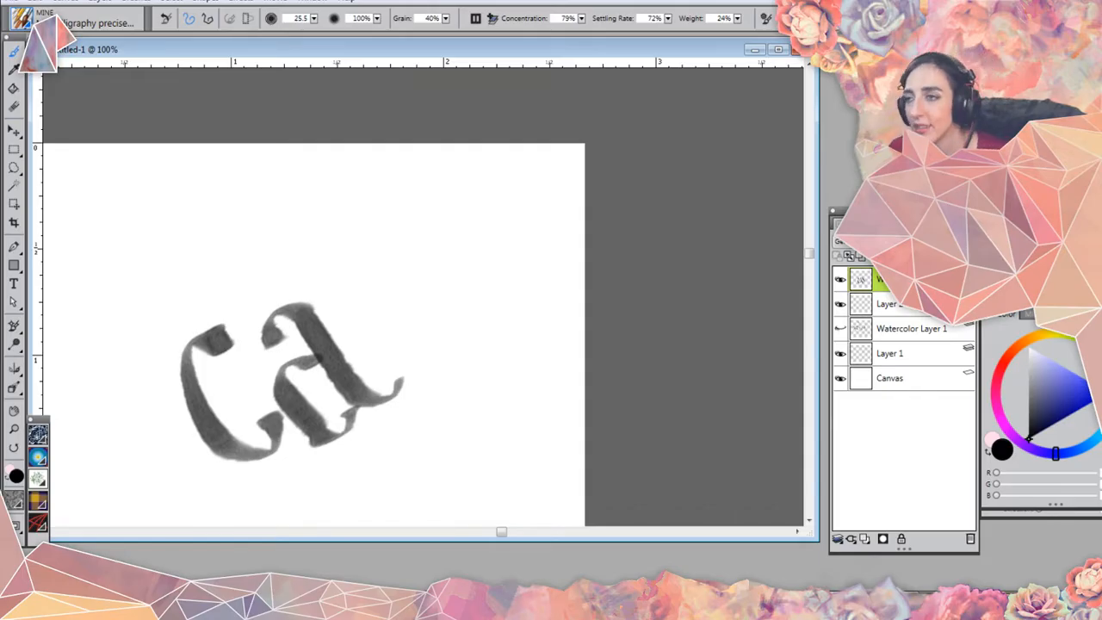
# Hide the "Ca" watercolor layer and set up the empty layer beneath it for the Sargent Brush (blocking in).
pyautogui.click(840, 280)
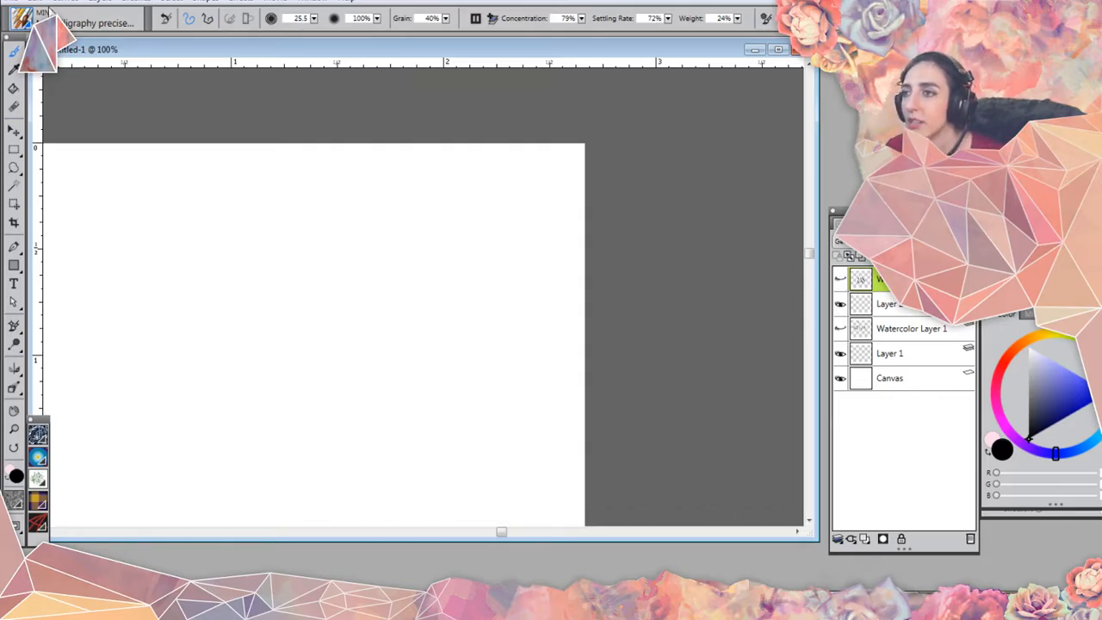
pyautogui.click(22, 19)
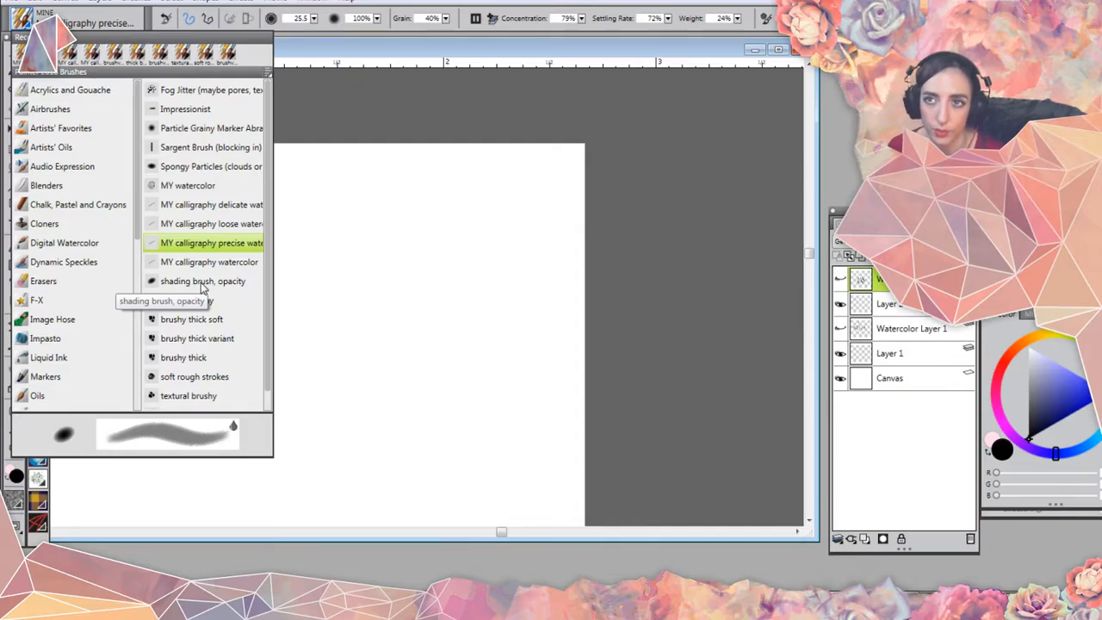
pyautogui.click(238, 150)
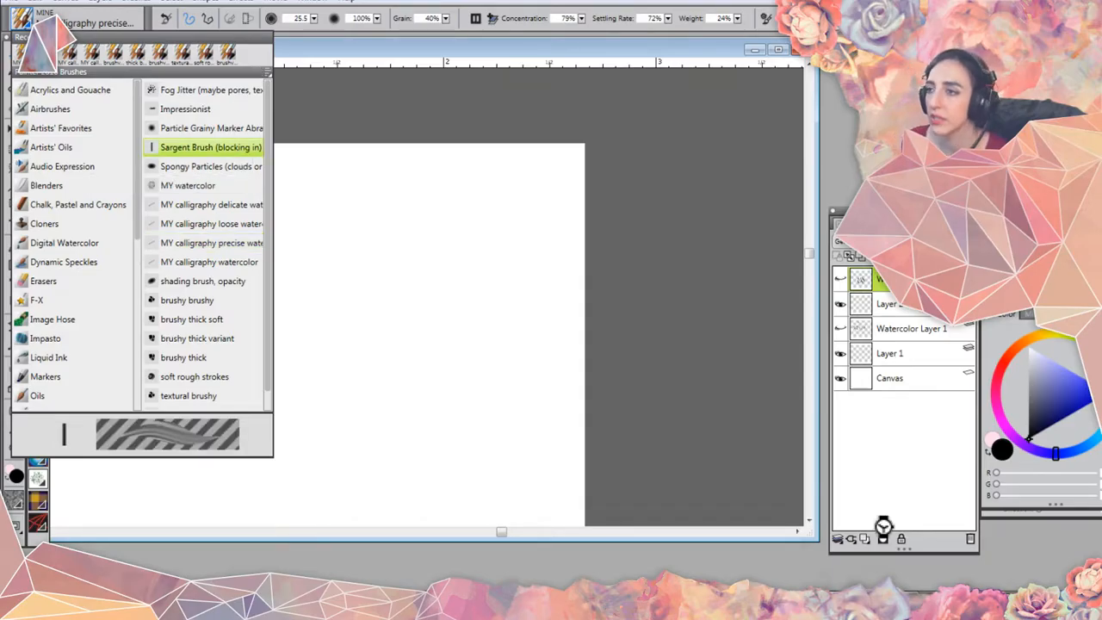
pyautogui.click(905, 311)
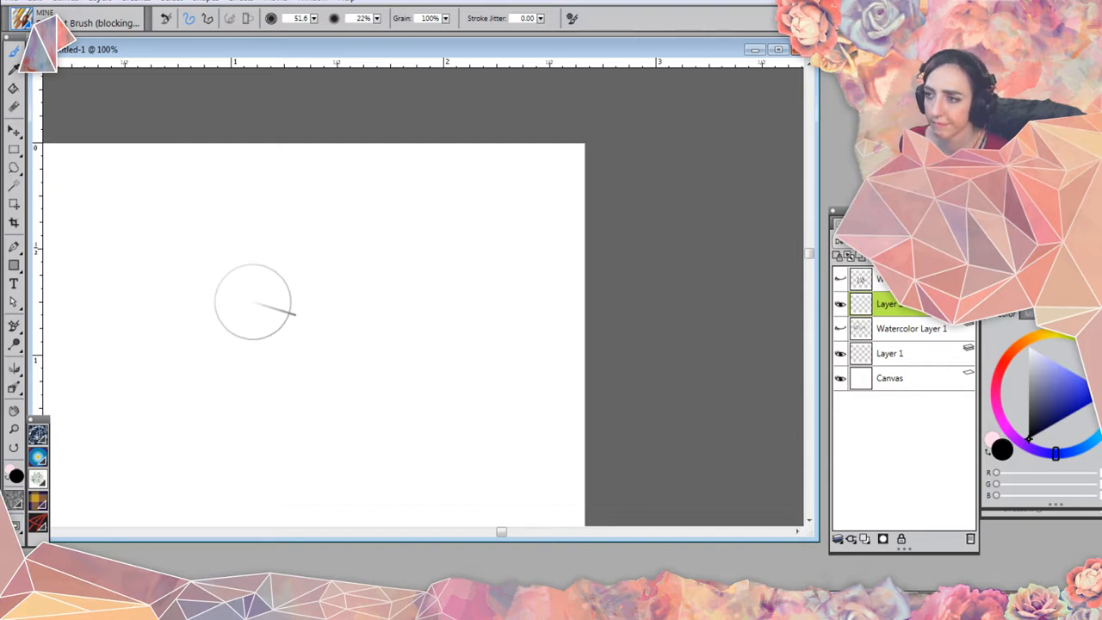
# Try the Spongy Particles (clouds or base colors) brush with a short diagonal stroke on the blank canvas, and undo the stroke.
pyautogui.click(24, 21)
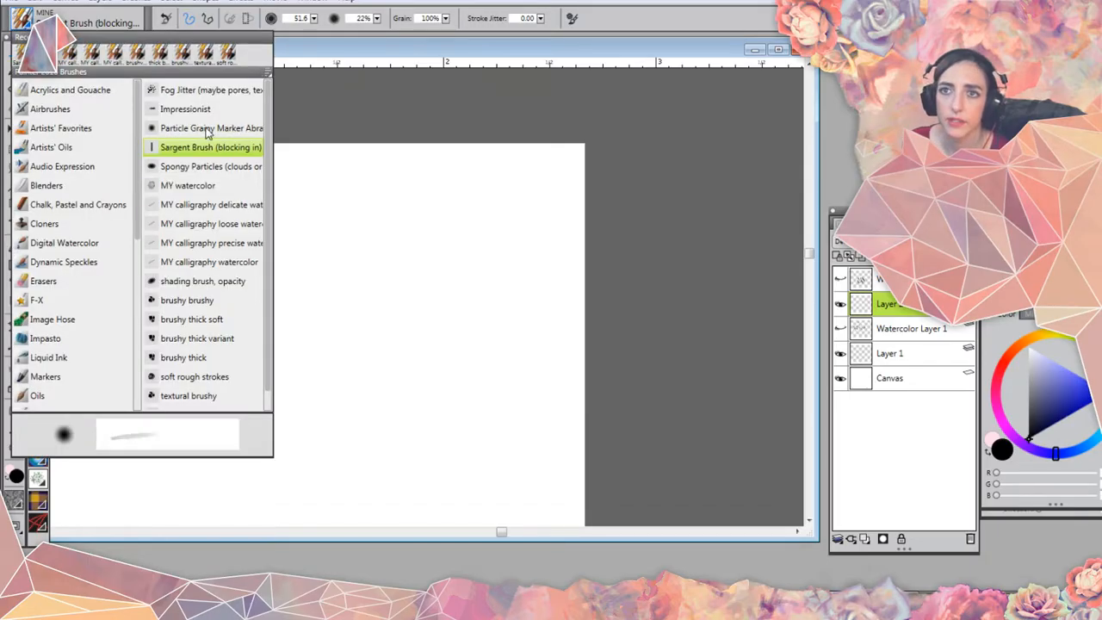
pyautogui.click(212, 169)
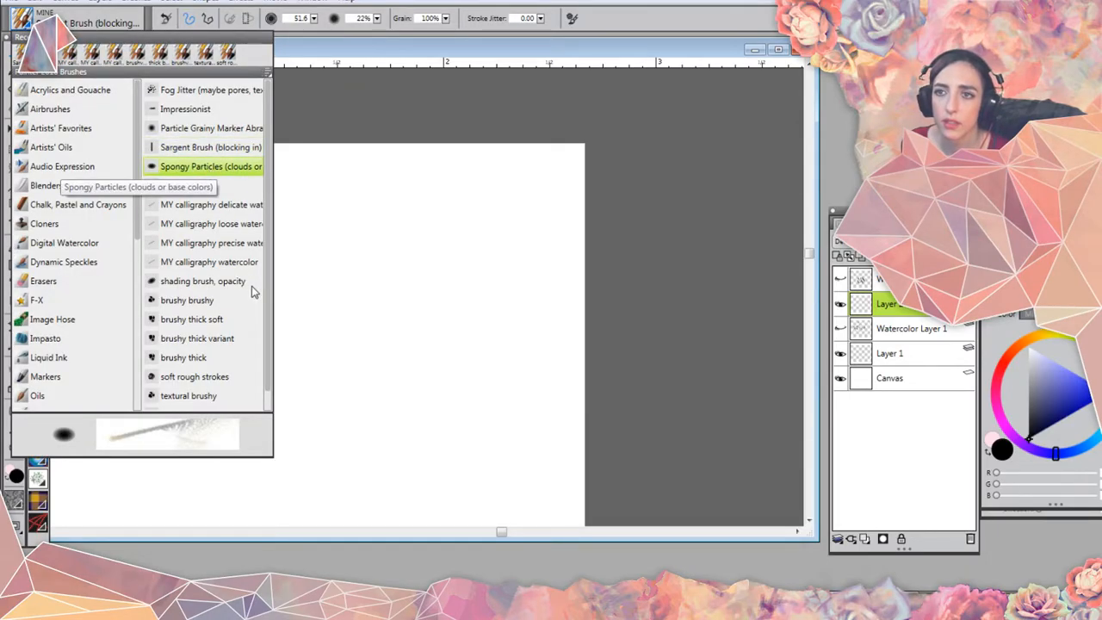
pyautogui.click(291, 305)
pyautogui.moveTo(297, 281); pyautogui.dragTo(391, 321)
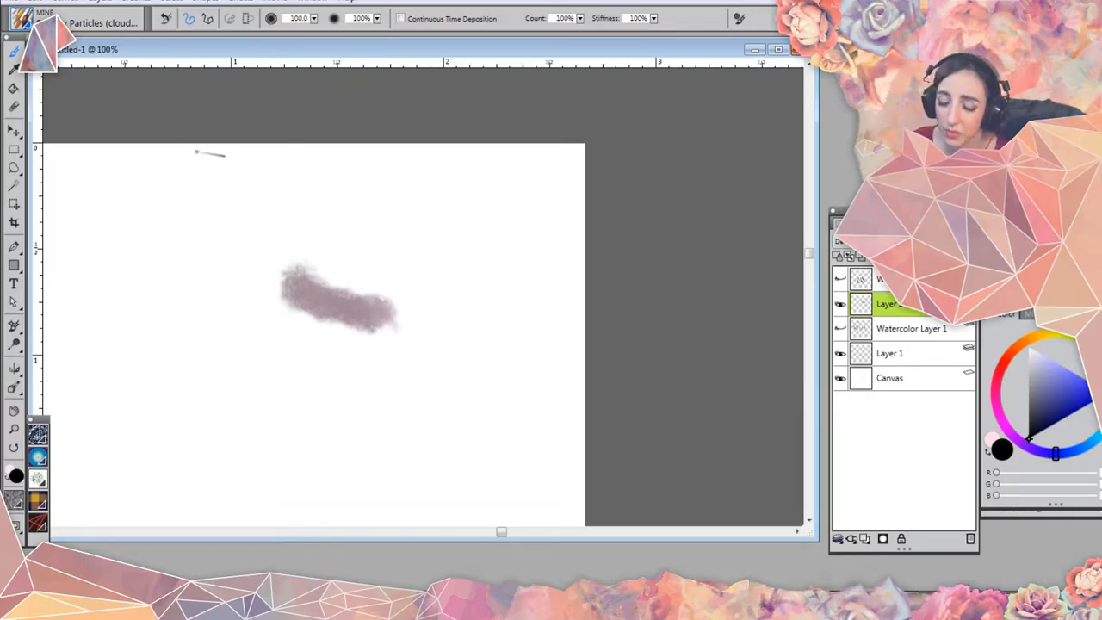
pyautogui.hotkey('ctrl', 'z')
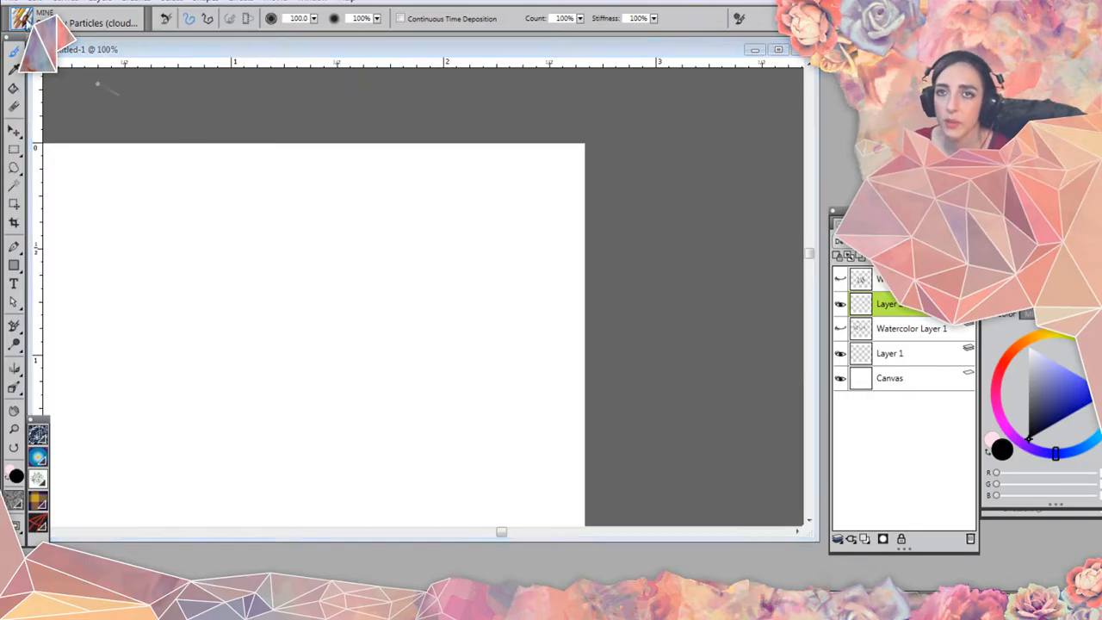
# Try the Fog Jitter brush from the MINE category on the blank canvas.
pyautogui.click(38, 19)
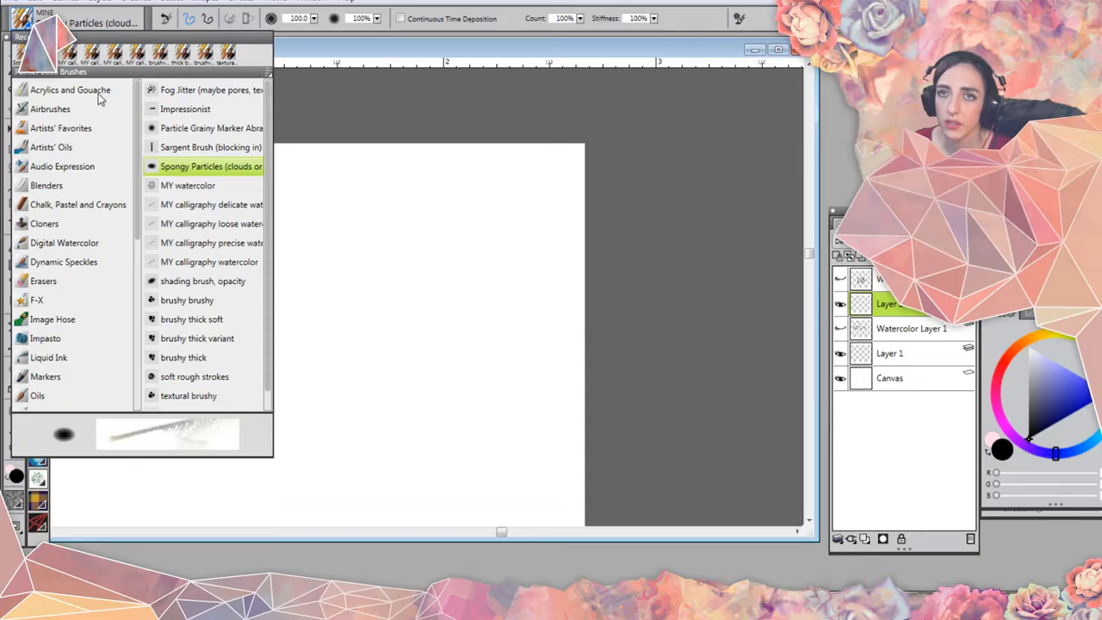
pyautogui.click(206, 89)
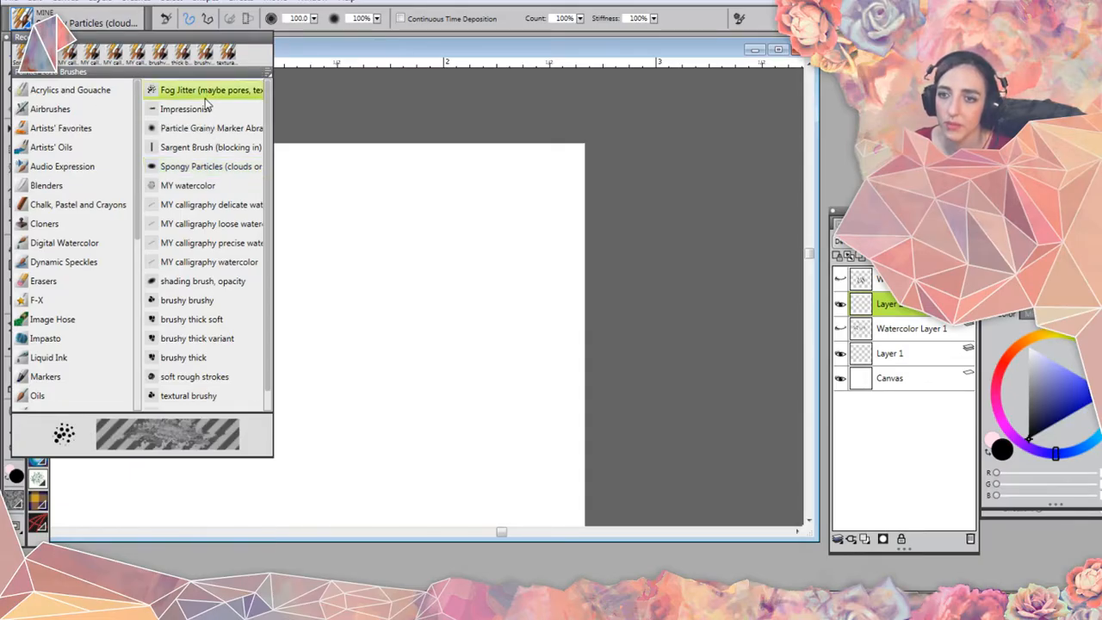
pyautogui.click(312, 268)
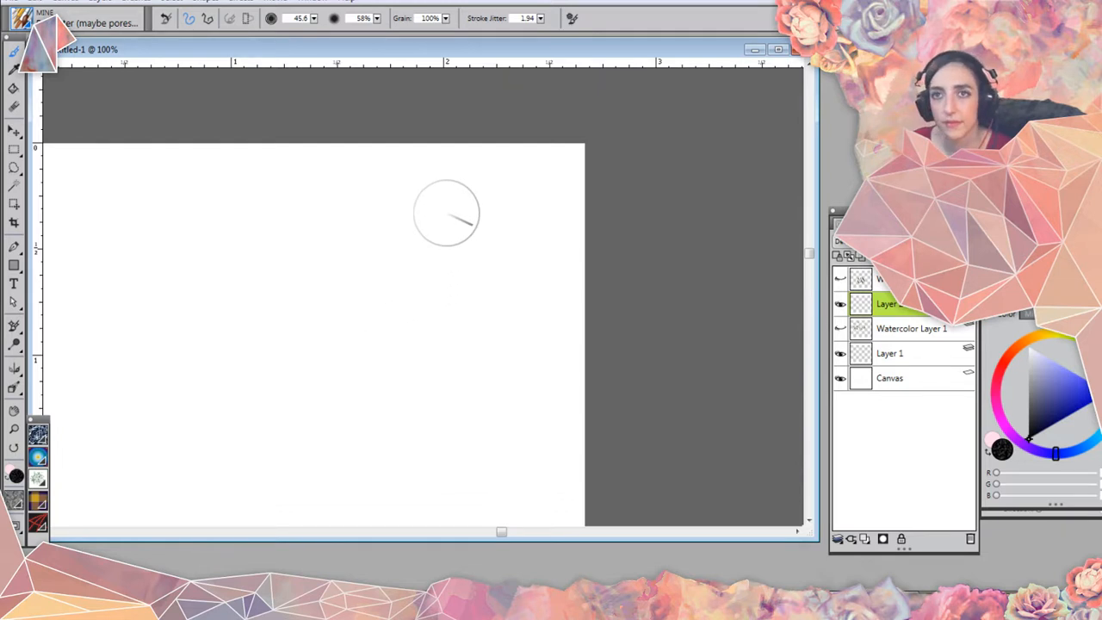
# Try the brushy thick variant brush with a short horizontal stroke, and undo the stroke.
pyautogui.click(21, 17)
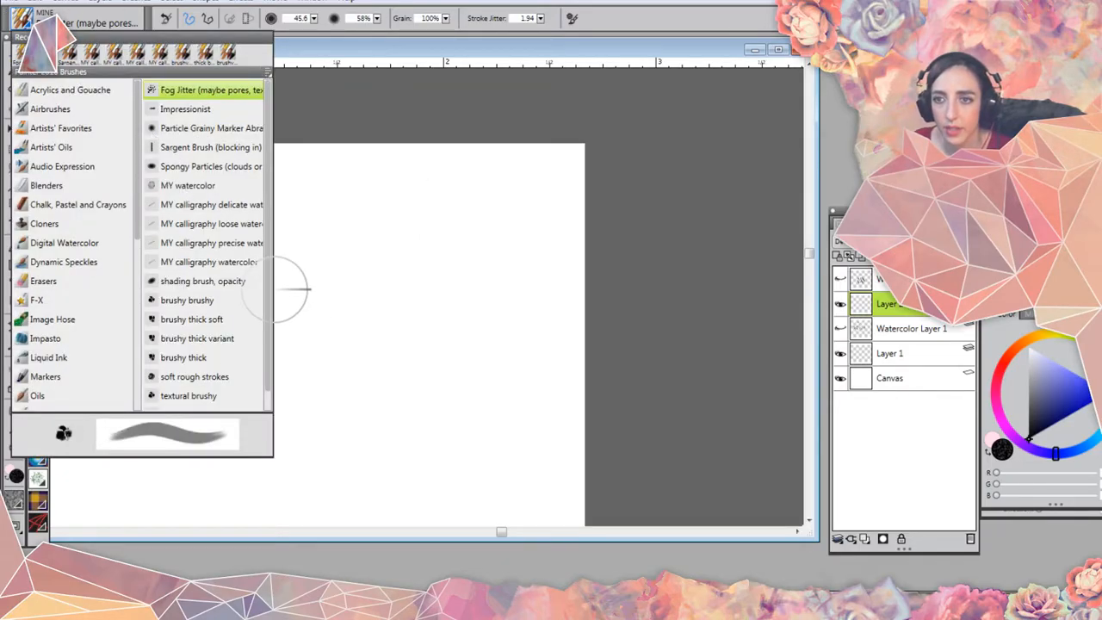
pyautogui.scroll(-1, 270, 310)
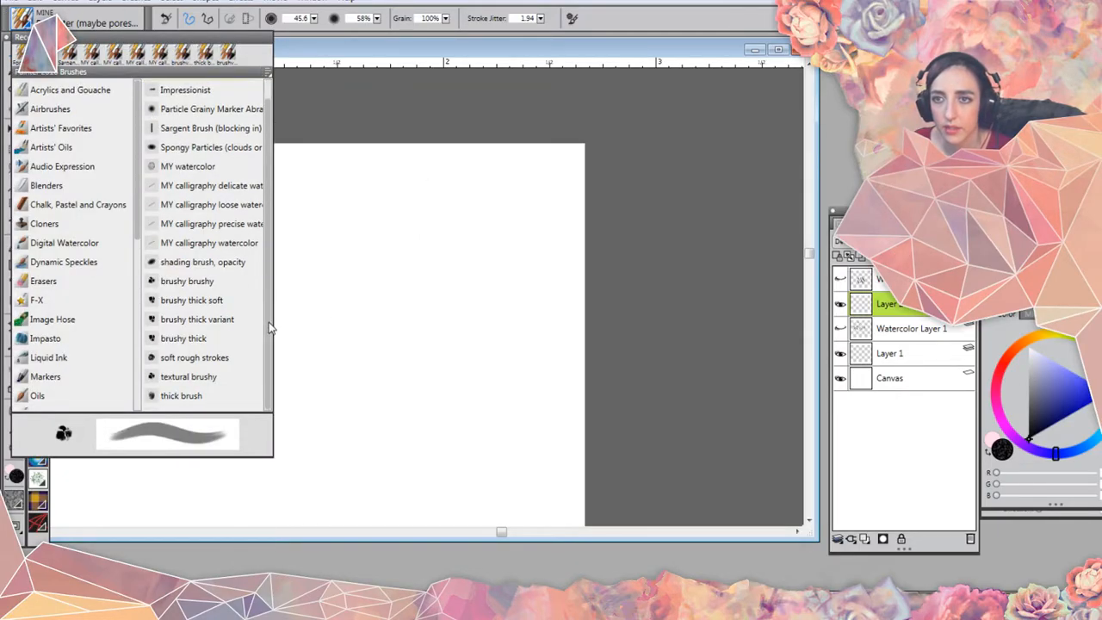
pyautogui.click(198, 318)
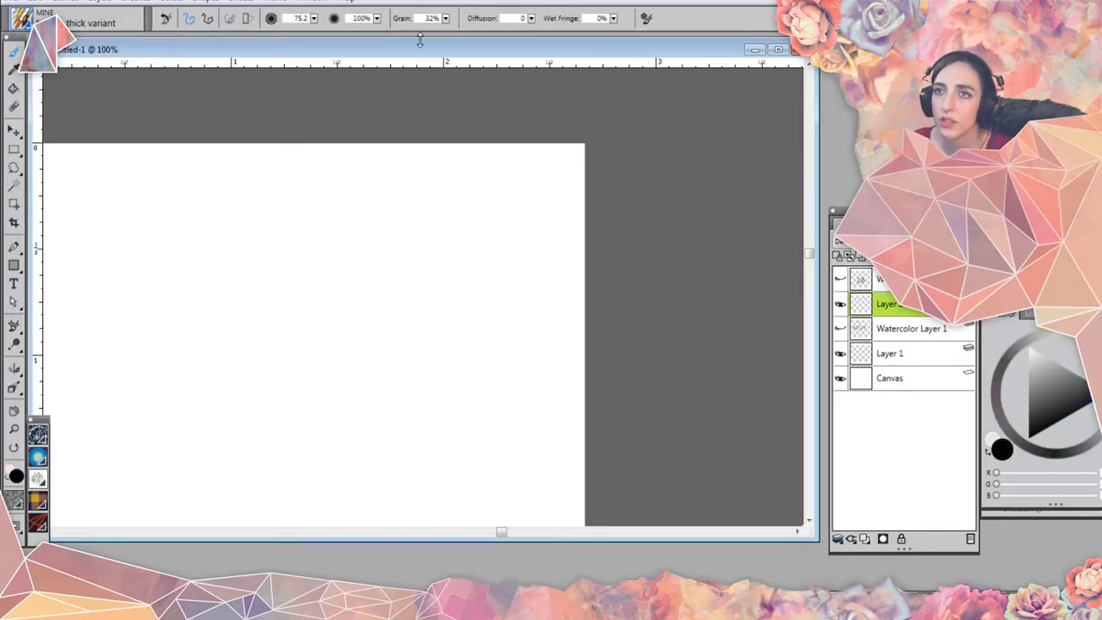
pyautogui.moveTo(184, 284); pyautogui.dragTo(226, 284)
pyautogui.hotkey('ctrl', 'z')
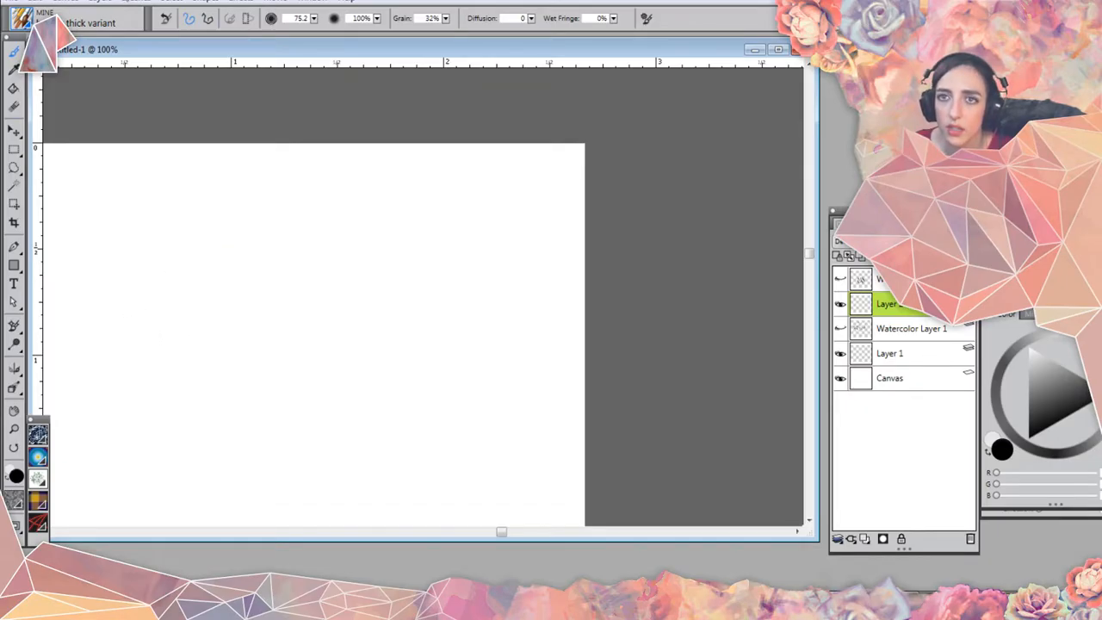
# Set up the variant opacity hard edge 2 brush from MY WATERCOLOR PAINTING on a new watercolor layer, with brush size 25.
pyautogui.hotkey('ctrl', 'b')
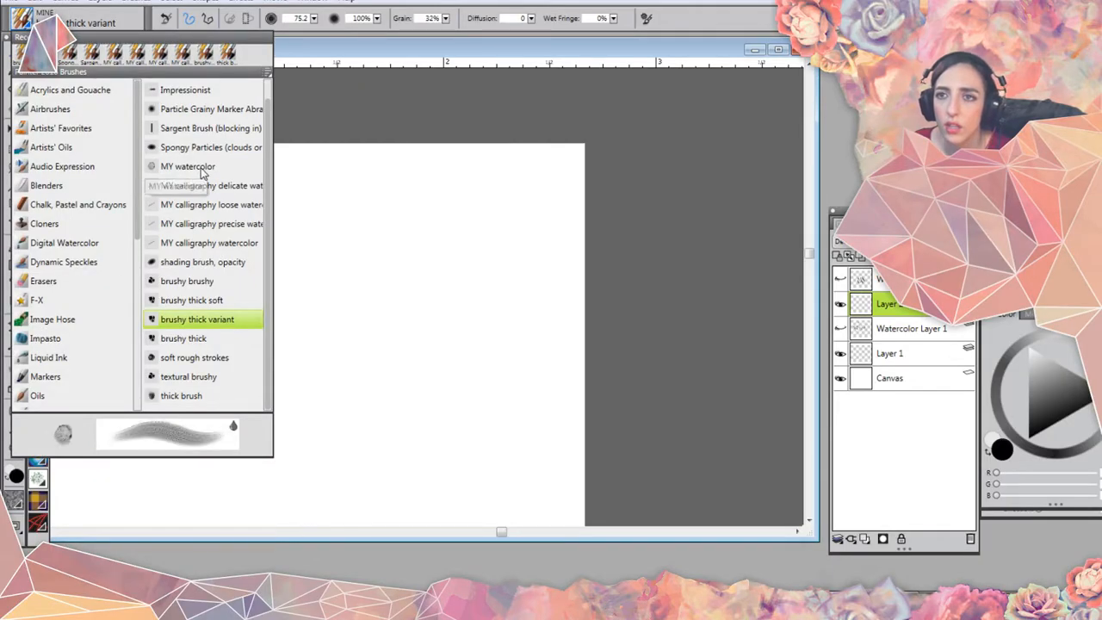
pyautogui.moveTo(136, 215); pyautogui.dragTo(133, 389)
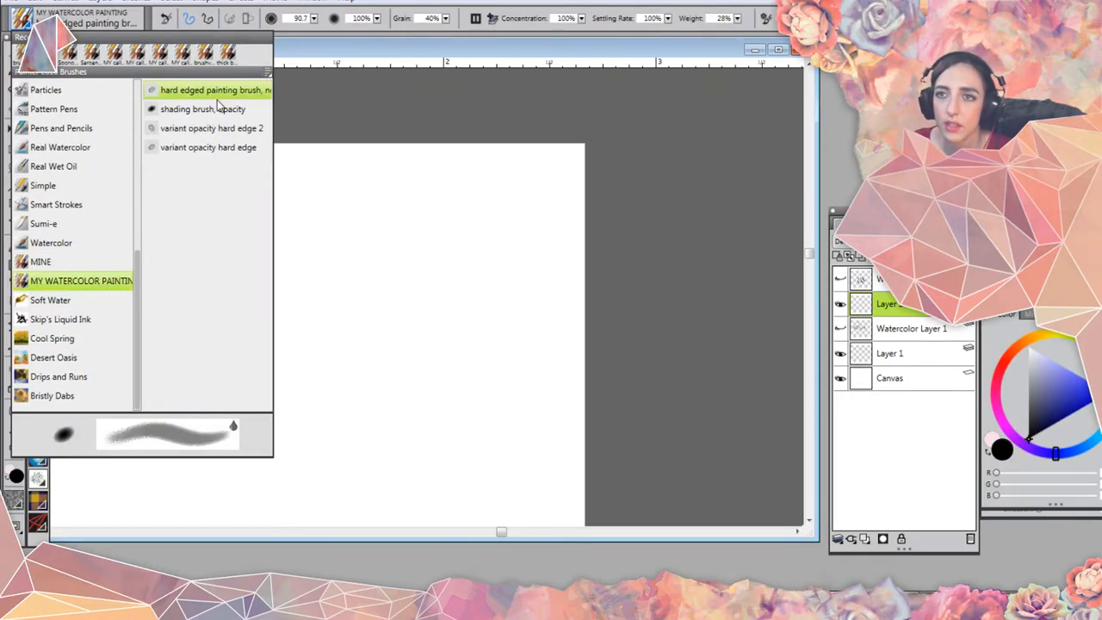
pyautogui.click(219, 131)
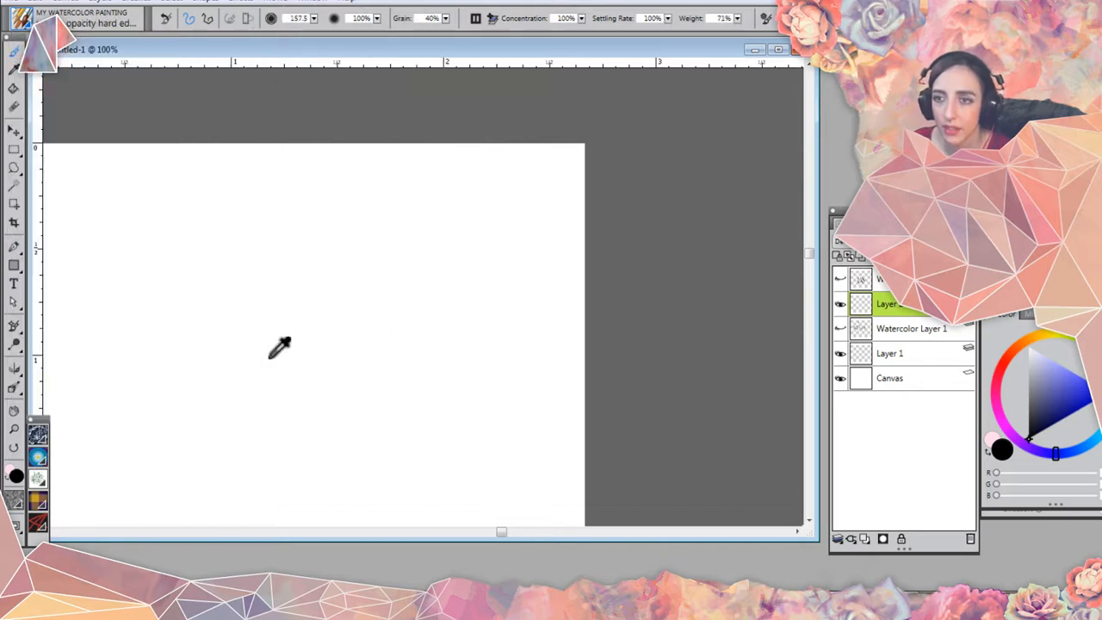
pyautogui.click(231, 306)
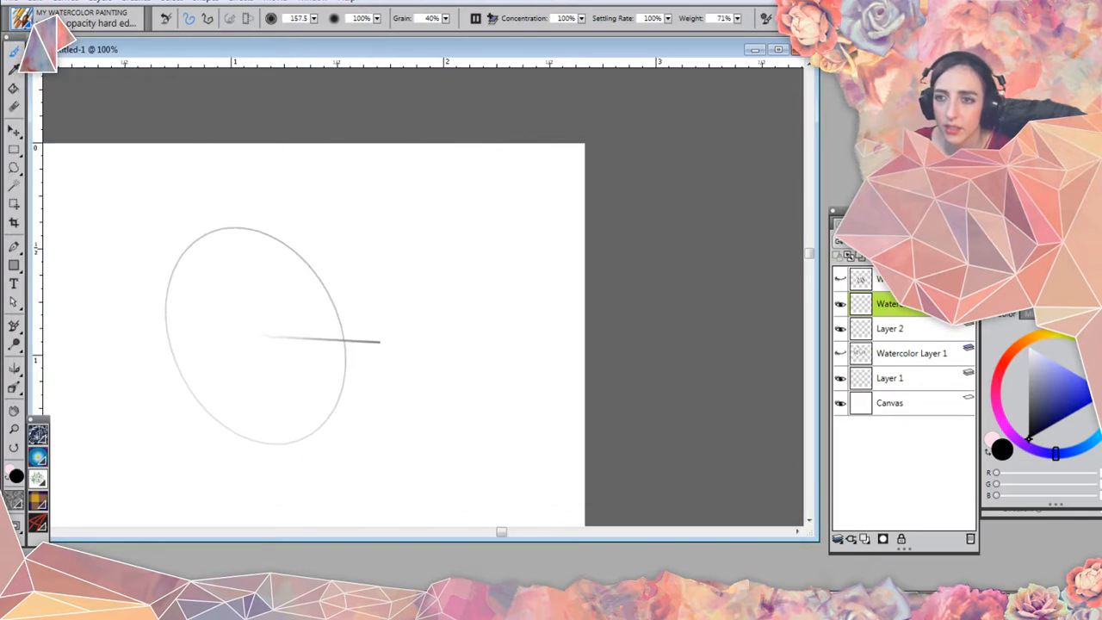
pyautogui.moveTo(259, 328); pyautogui.dragTo(281, 328)
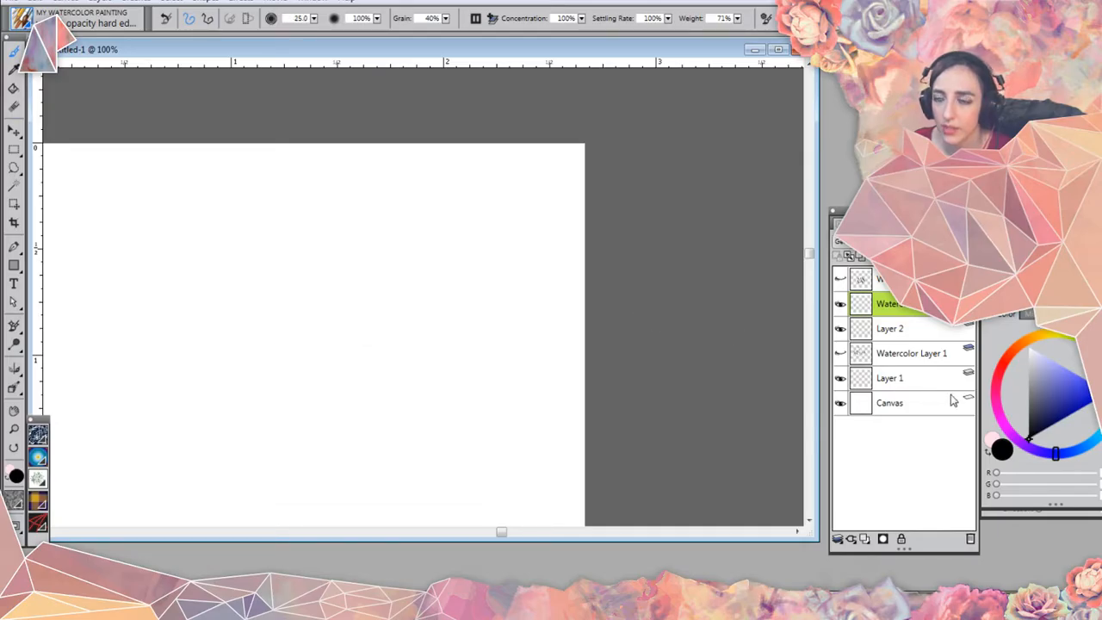
# Paint a blue stroke and an overlapping orange stroke with watercolor diffusion paused, and resume the diffusion.
pyautogui.click(1084, 395)
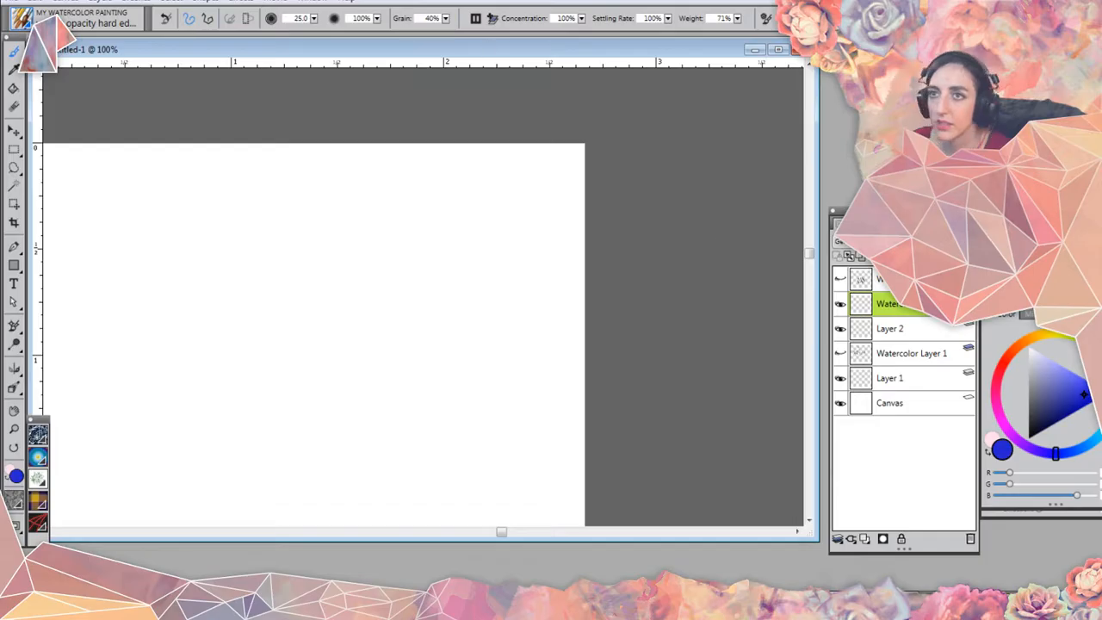
pyautogui.moveTo(182, 247)
pyautogui.mouseDown()
pyautogui.moveTo(184, 262)
pyautogui.moveTo(222, 287)
pyautogui.moveTo(215, 344)
pyautogui.mouseUp()
pyautogui.click(1010, 353)
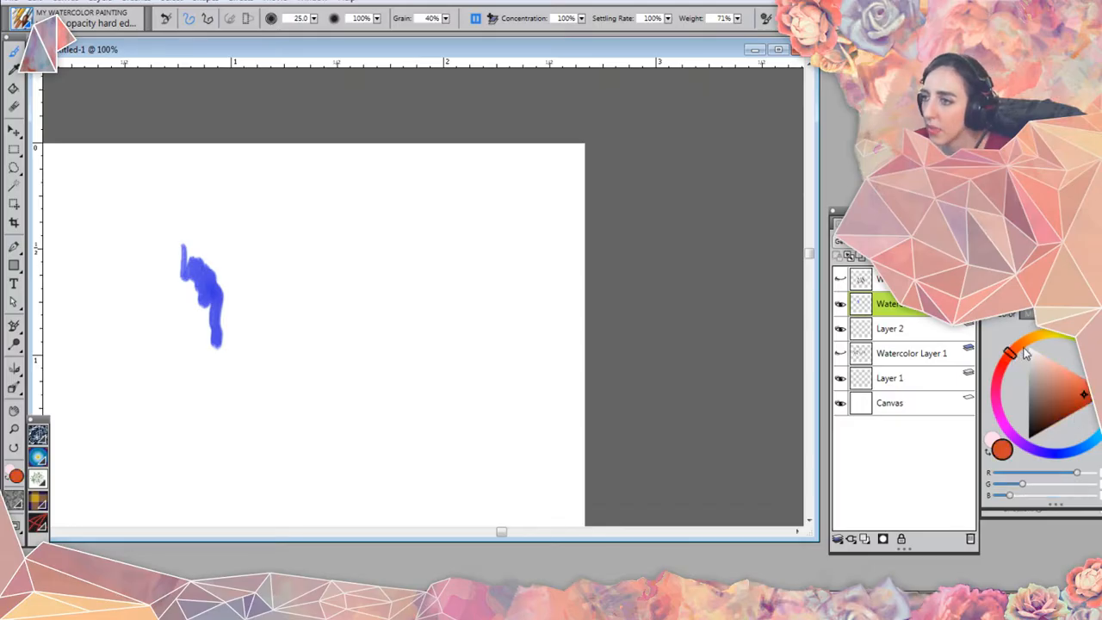
pyautogui.moveTo(231, 262)
pyautogui.mouseDown()
pyautogui.moveTo(243, 271)
pyautogui.moveTo(244, 303)
pyautogui.moveTo(238, 293)
pyautogui.moveTo(226, 320)
pyautogui.moveTo(217, 310)
pyautogui.moveTo(215, 323)
pyautogui.moveTo(197, 319)
pyautogui.mouseUp()
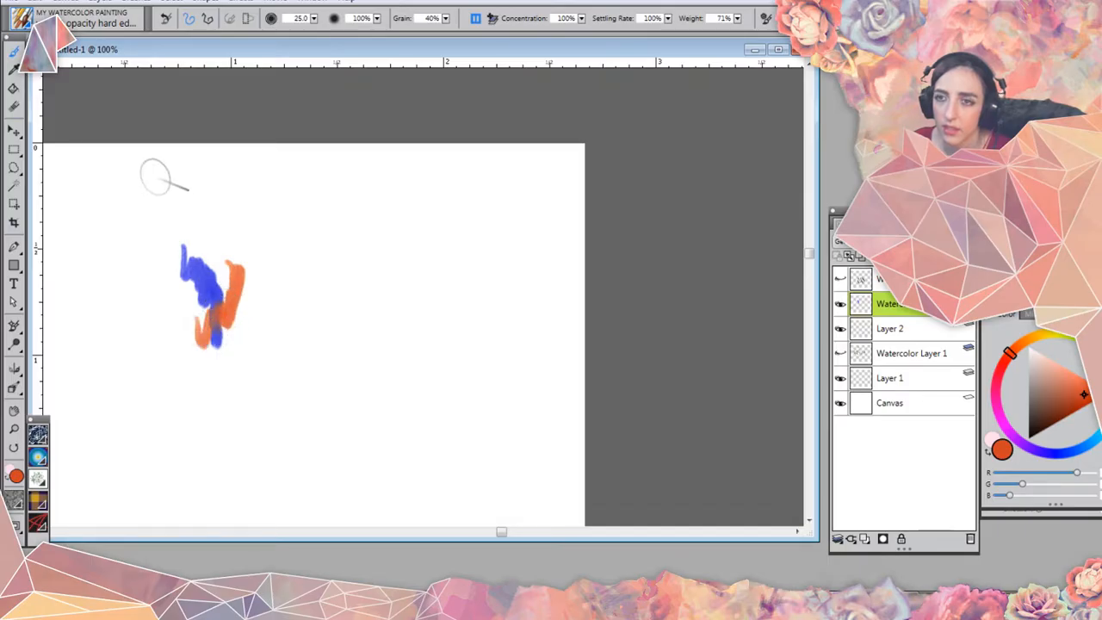
pyautogui.click(475, 18)
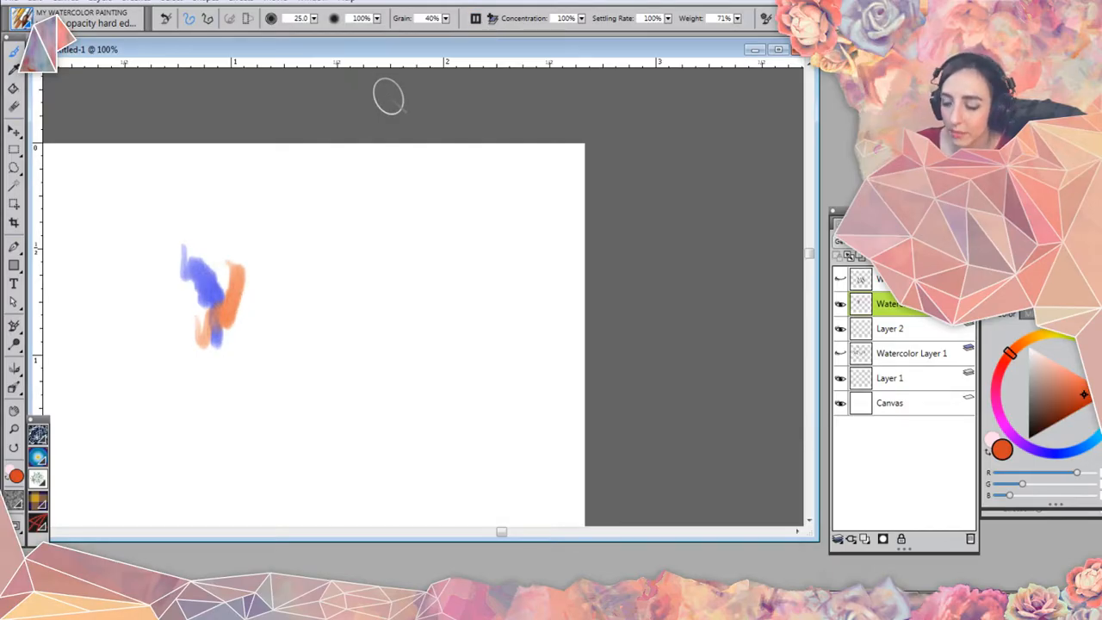
# Paint a curved nose bridge line and the underside of a nose in light blue with brush size 10.9, beside the color strokes.
pyautogui.hotkey('ctrl', '=')
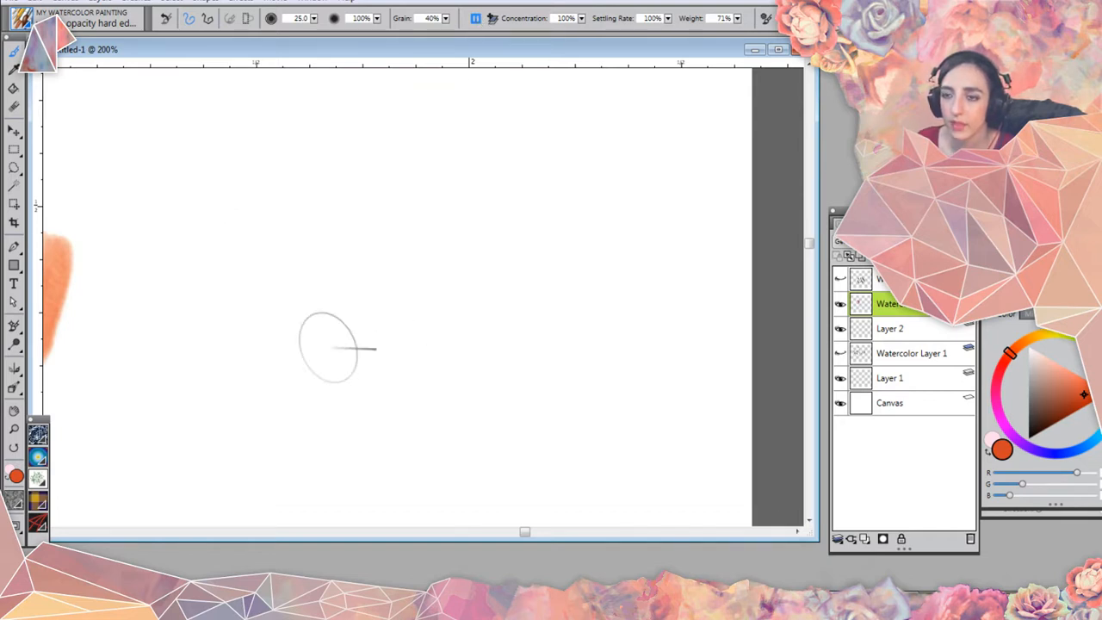
pyautogui.hotkey('ctrl', '-')
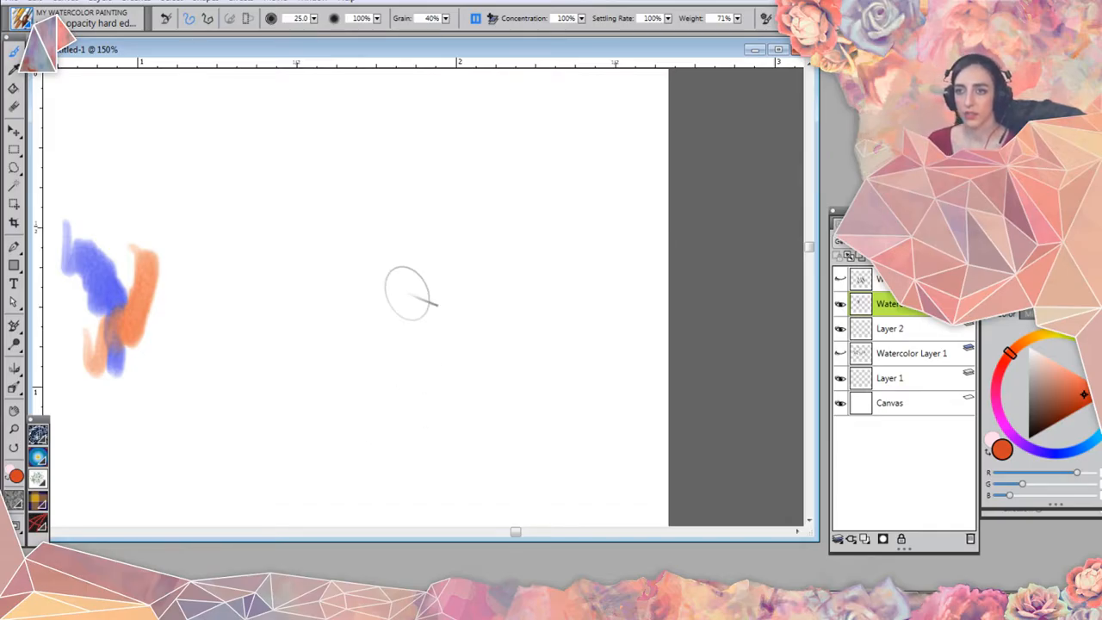
pyautogui.moveTo(1096, 447); pyautogui.dragTo(1091, 454)
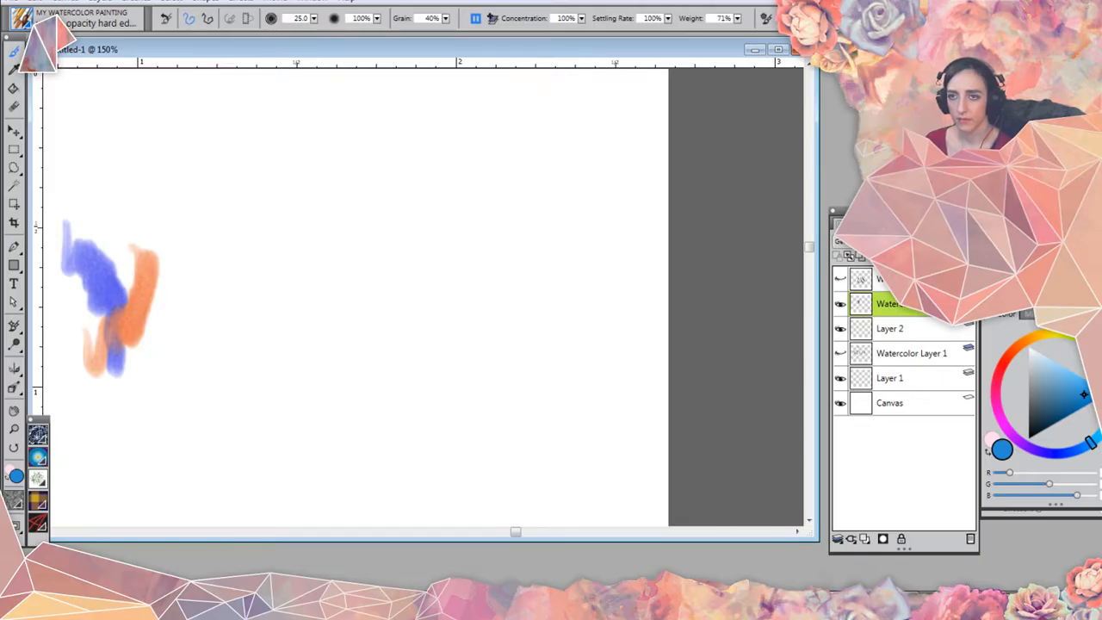
pyautogui.moveTo(360, 280)
pyautogui.mouseDown()
pyautogui.moveTo(348, 272)
pyautogui.moveTo(379, 262)
pyautogui.moveTo(401, 288)
pyautogui.moveTo(401, 340)
pyautogui.mouseUp()
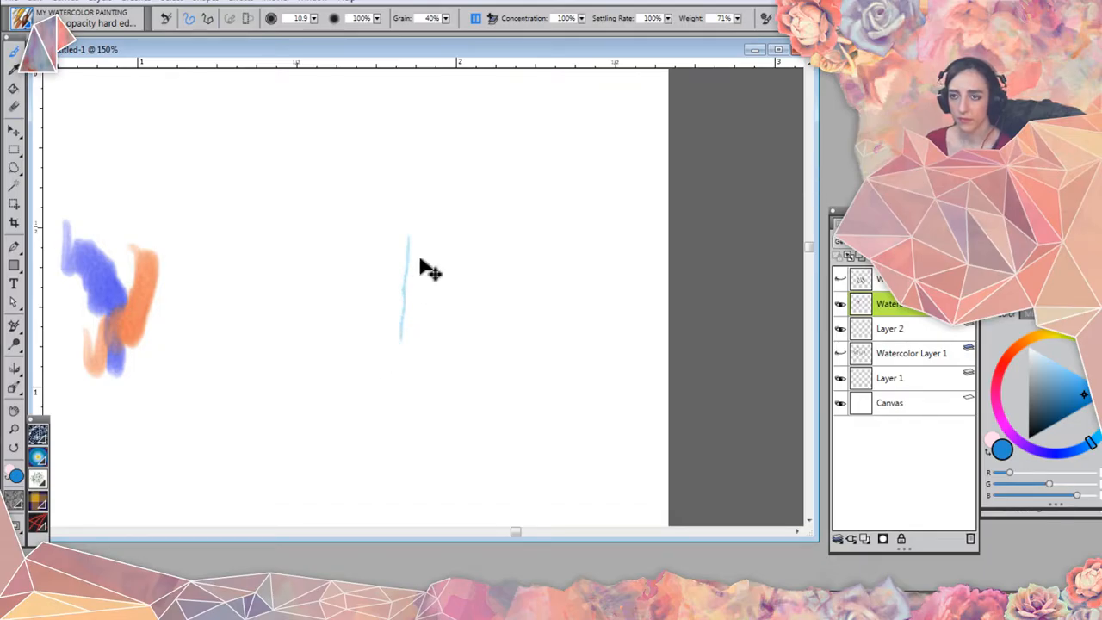
pyautogui.hotkey('ctrl', 'z')
pyautogui.moveTo(392, 227); pyautogui.dragTo(406, 280)
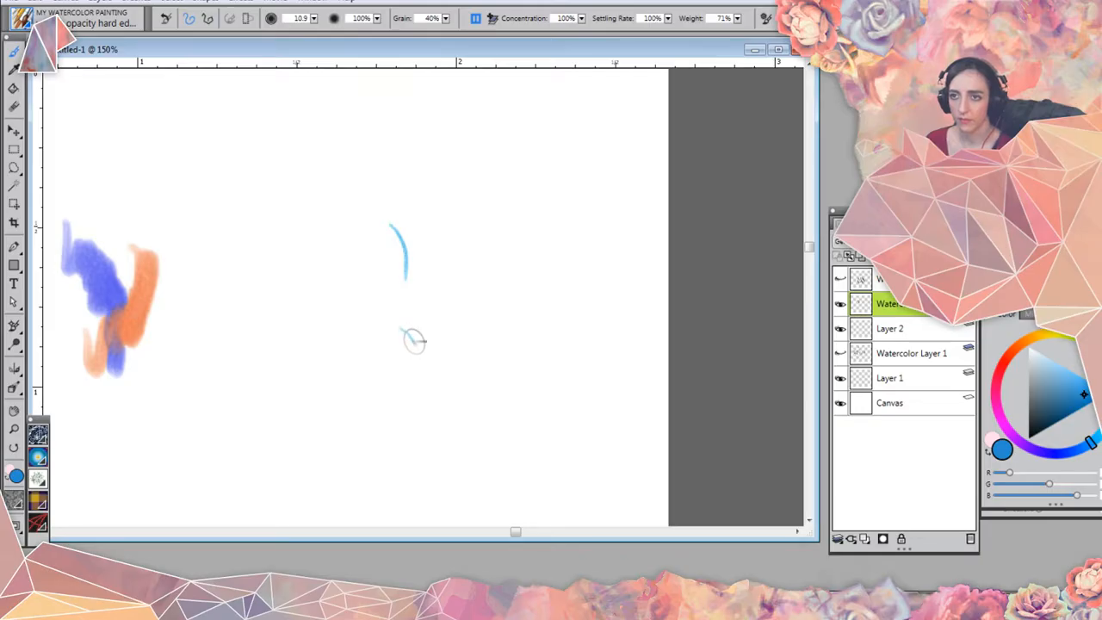
pyautogui.moveTo(414, 342)
pyautogui.mouseDown()
pyautogui.moveTo(401, 332)
pyautogui.moveTo(427, 343)
pyautogui.mouseUp()
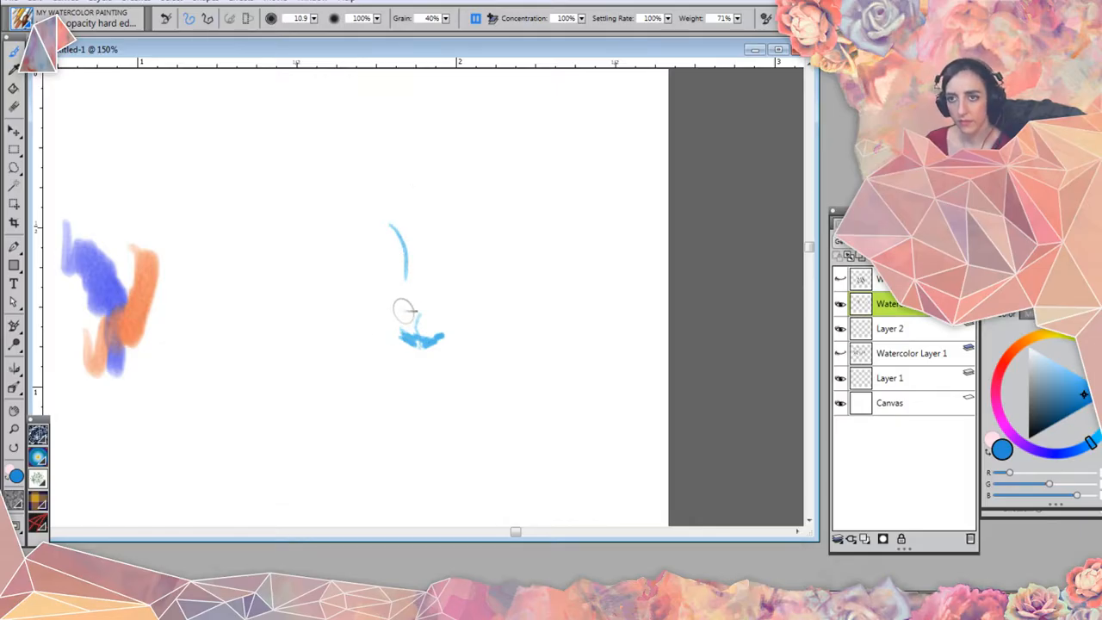
pyautogui.moveTo(404, 309)
pyautogui.mouseDown()
pyautogui.moveTo(393, 328)
pyautogui.moveTo(411, 316)
pyautogui.mouseUp()
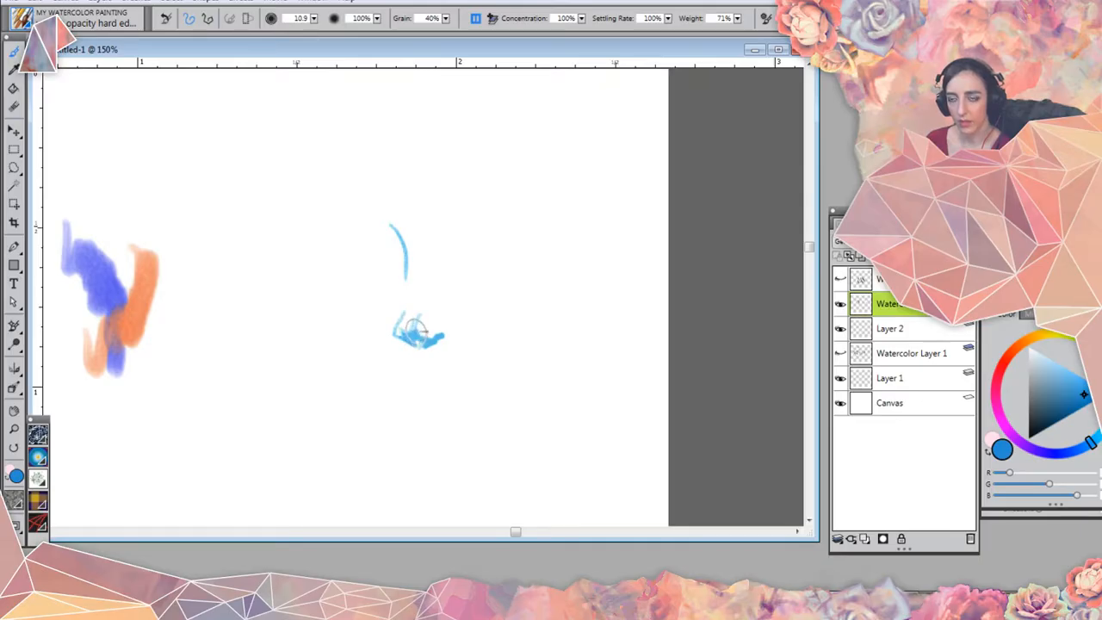
# Paint two closed eyes, the mark under the nose, both mouth corners and the shadow below the lip in light blue.
pyautogui.moveTo(334, 255)
pyautogui.mouseDown()
pyautogui.moveTo(362, 273)
pyautogui.moveTo(385, 268)
pyautogui.moveTo(354, 265)
pyautogui.mouseUp()
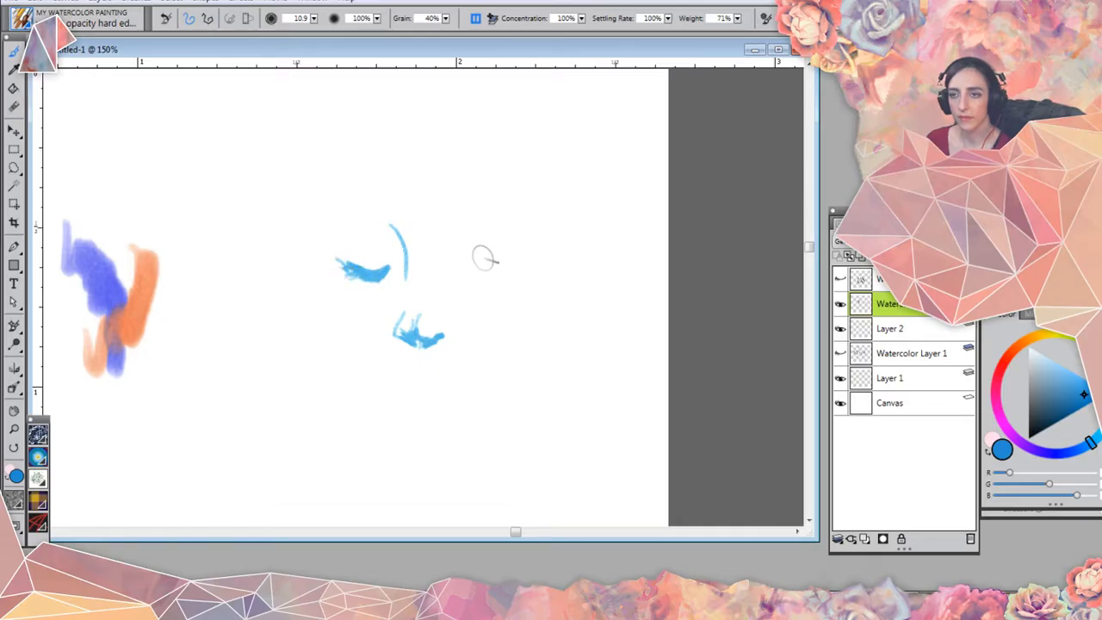
pyautogui.moveTo(384, 270); pyautogui.dragTo(395, 264)
pyautogui.moveTo(463, 266)
pyautogui.mouseDown()
pyautogui.moveTo(456, 262)
pyautogui.moveTo(473, 269)
pyautogui.mouseUp()
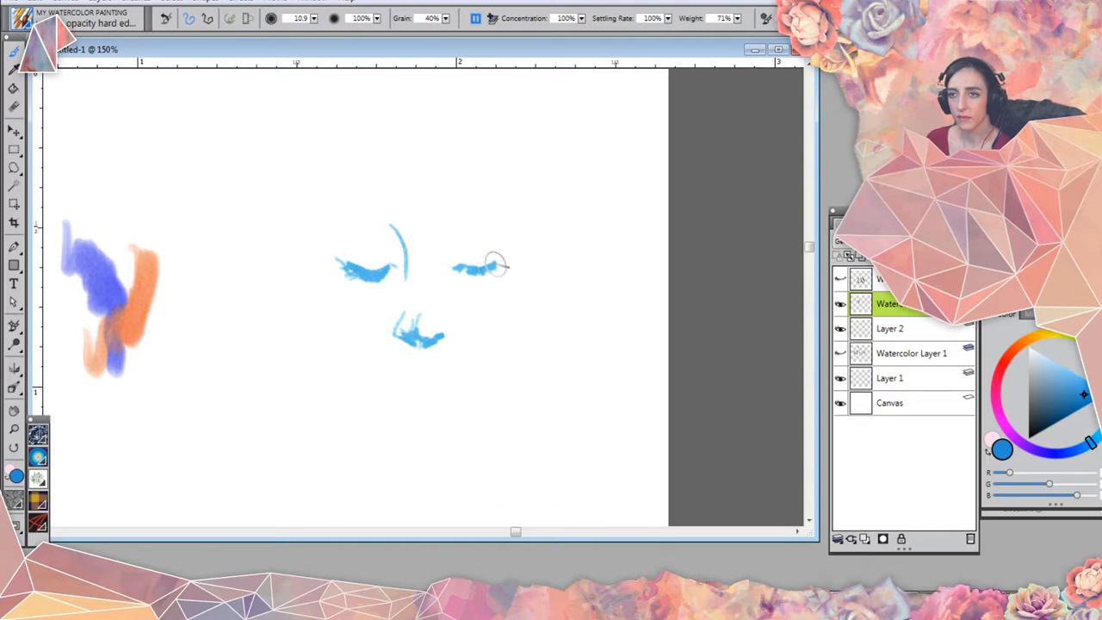
pyautogui.moveTo(502, 262); pyautogui.dragTo(485, 277)
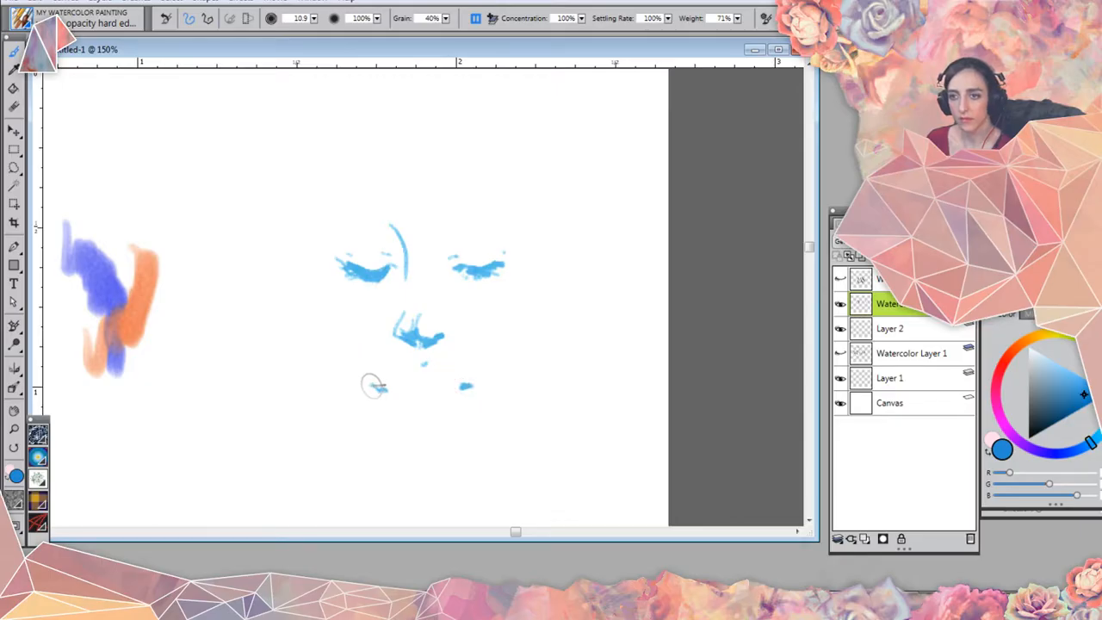
pyautogui.moveTo(370, 385)
pyautogui.mouseDown()
pyautogui.moveTo(437, 416)
pyautogui.moveTo(411, 416)
pyautogui.mouseUp()
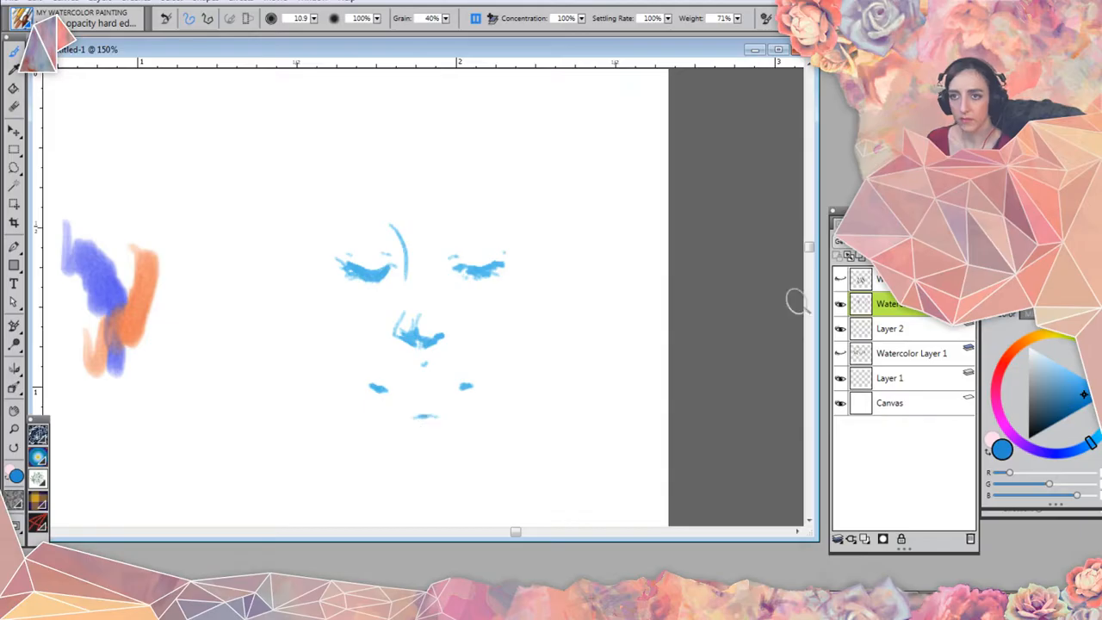
# Darken the lash lines of both closed eyes with a deep blue based on the color sampled from the blue stroke.
pyautogui.keyDown('alt'); pyautogui.click(129, 286); pyautogui.keyUp('alt')
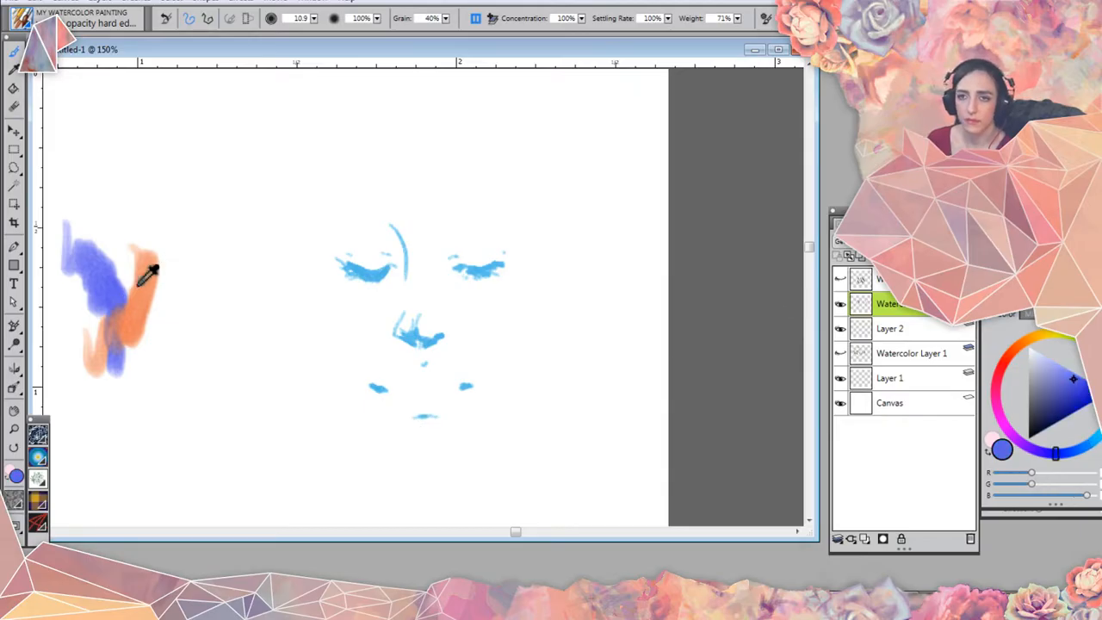
pyautogui.moveTo(1089, 409); pyautogui.dragTo(1081, 407)
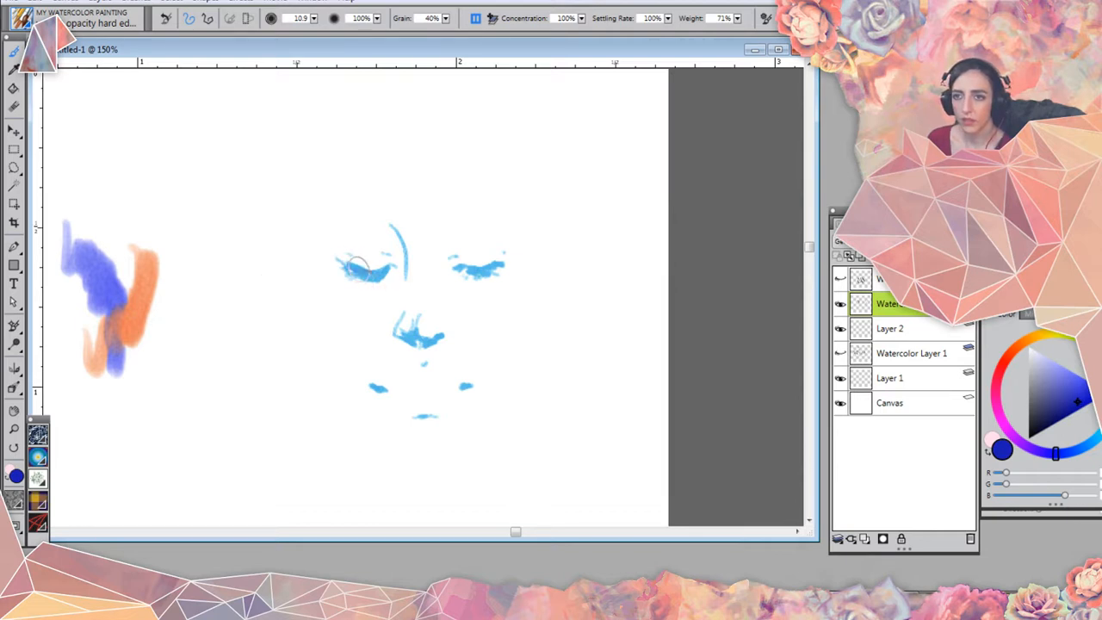
pyautogui.moveTo(348, 259); pyautogui.dragTo(389, 265)
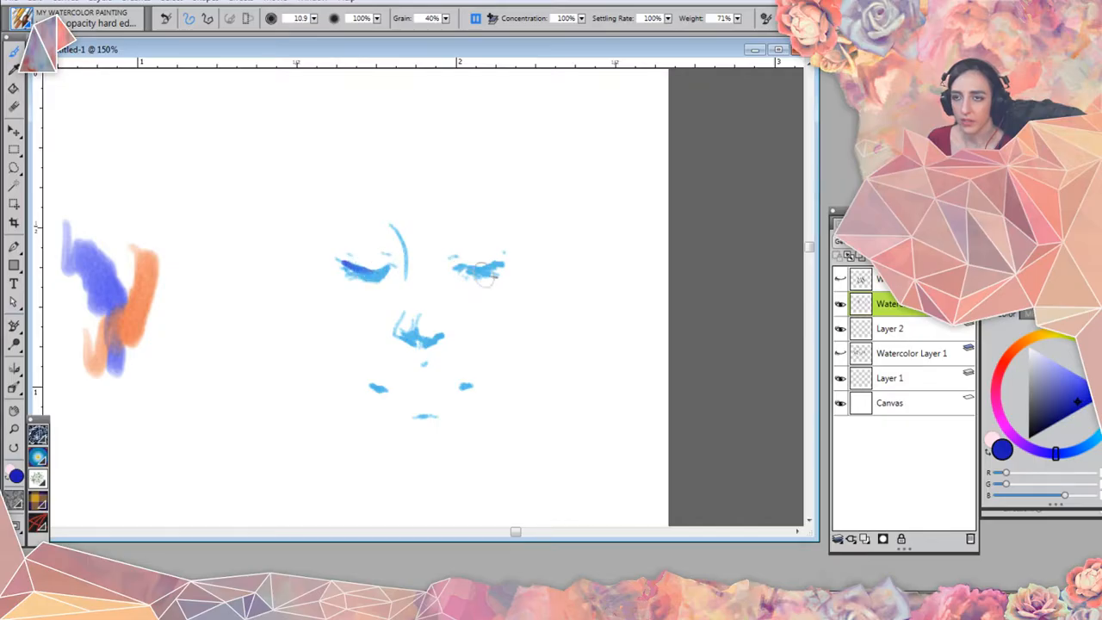
pyautogui.moveTo(479, 264)
pyautogui.mouseDown()
pyautogui.moveTo(497, 270)
pyautogui.moveTo(489, 263)
pyautogui.mouseUp()
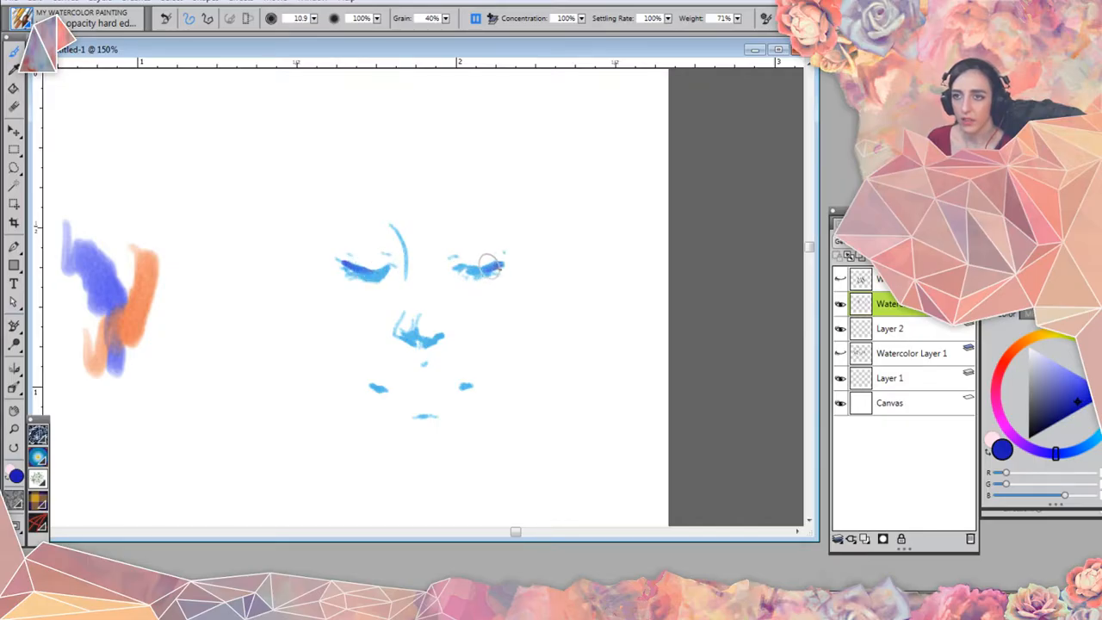
# Darken the underside of the nose and the outer mouth corners with the deep blue.
pyautogui.moveTo(379, 341); pyautogui.dragTo(427, 332)
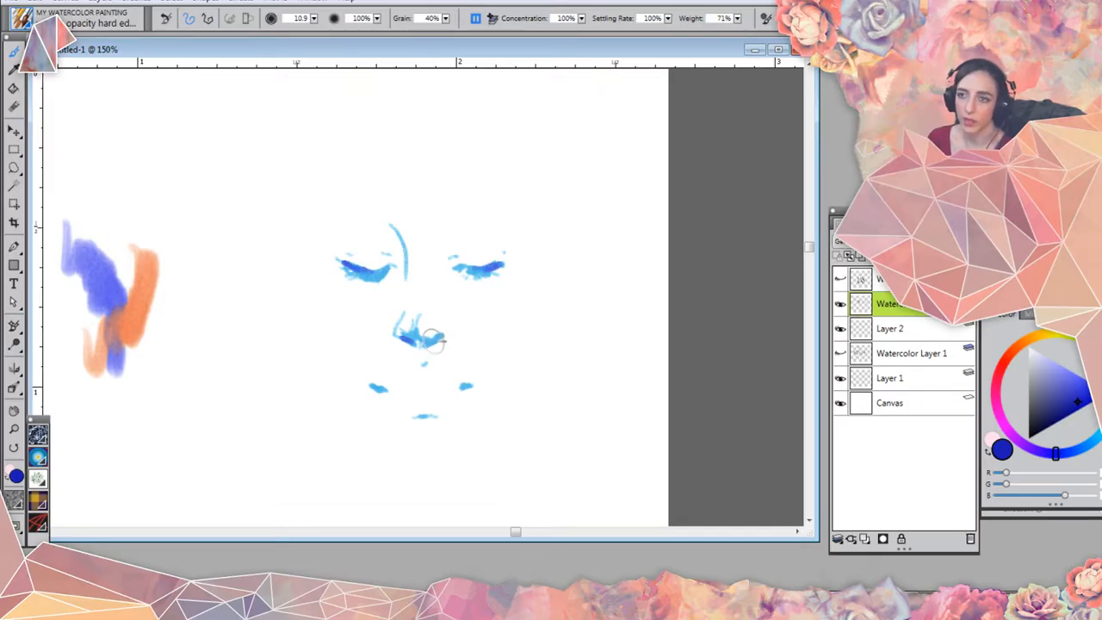
pyautogui.moveTo(434, 341); pyautogui.dragTo(441, 337)
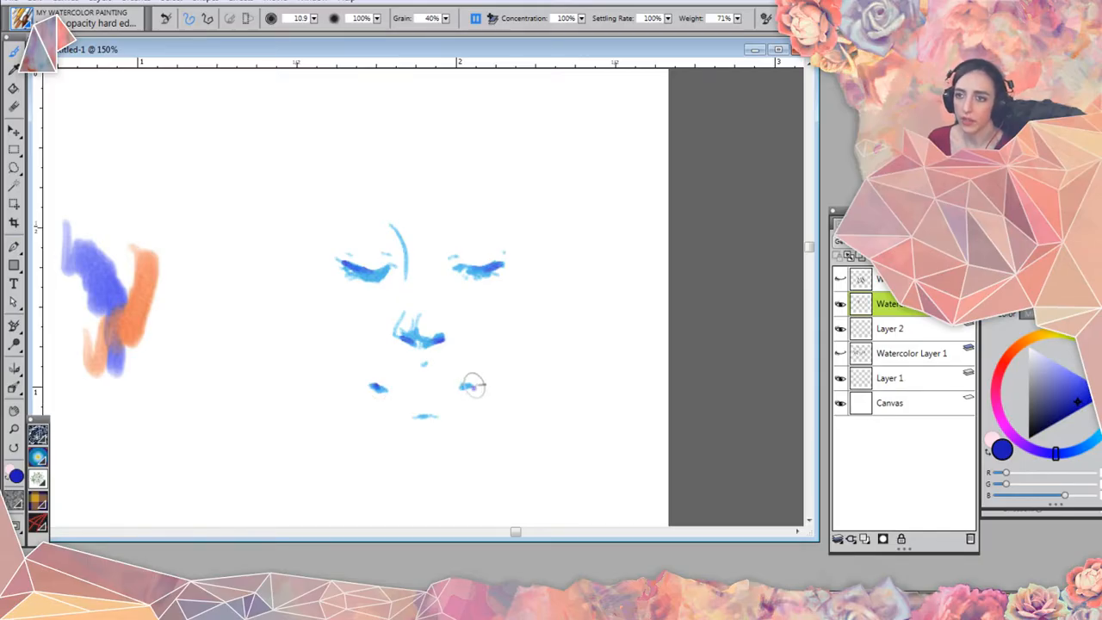
# Fill the lips with orange sampled from the orange stroke, and shade the middle of the lips with dark red.
pyautogui.keyDown('alt'); pyautogui.click(142, 318); pyautogui.keyUp('alt')
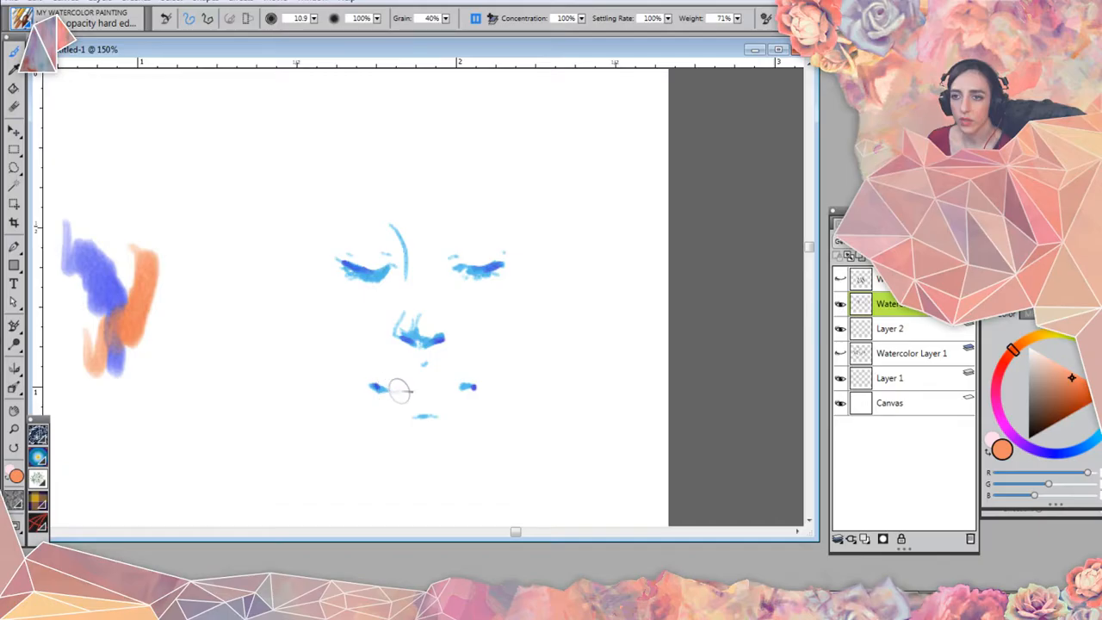
pyautogui.moveTo(400, 391)
pyautogui.mouseDown()
pyautogui.moveTo(387, 386)
pyautogui.moveTo(456, 382)
pyautogui.moveTo(395, 384)
pyautogui.moveTo(415, 379)
pyautogui.mouseUp()
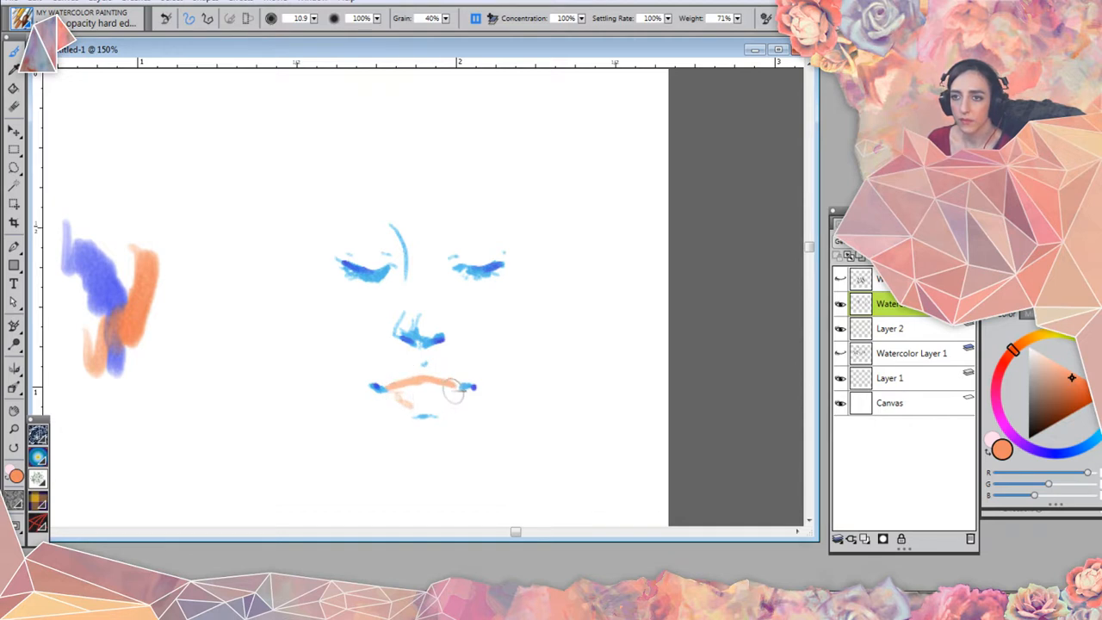
pyautogui.moveTo(439, 400)
pyautogui.mouseDown()
pyautogui.moveTo(452, 383)
pyautogui.moveTo(447, 398)
pyautogui.moveTo(413, 392)
pyautogui.mouseUp()
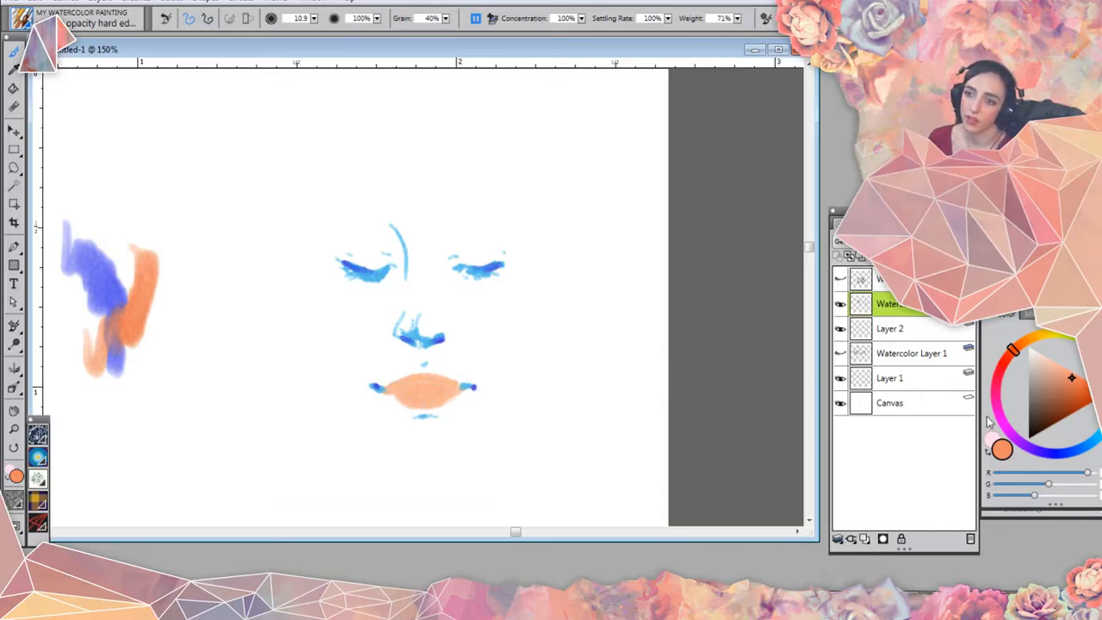
pyautogui.click(999, 367)
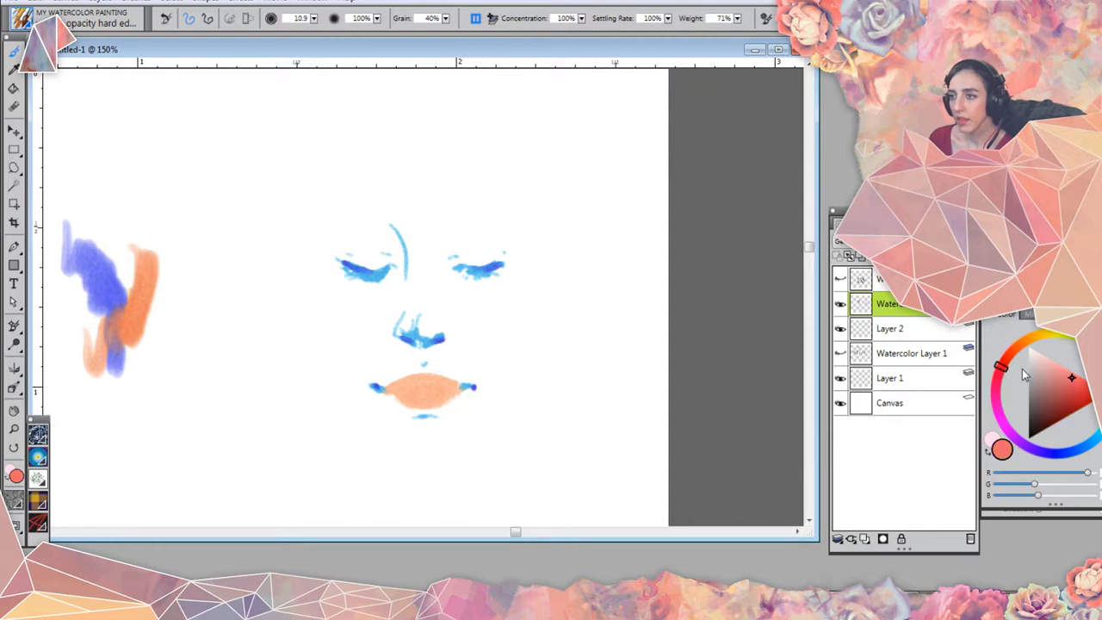
pyautogui.click(1068, 411)
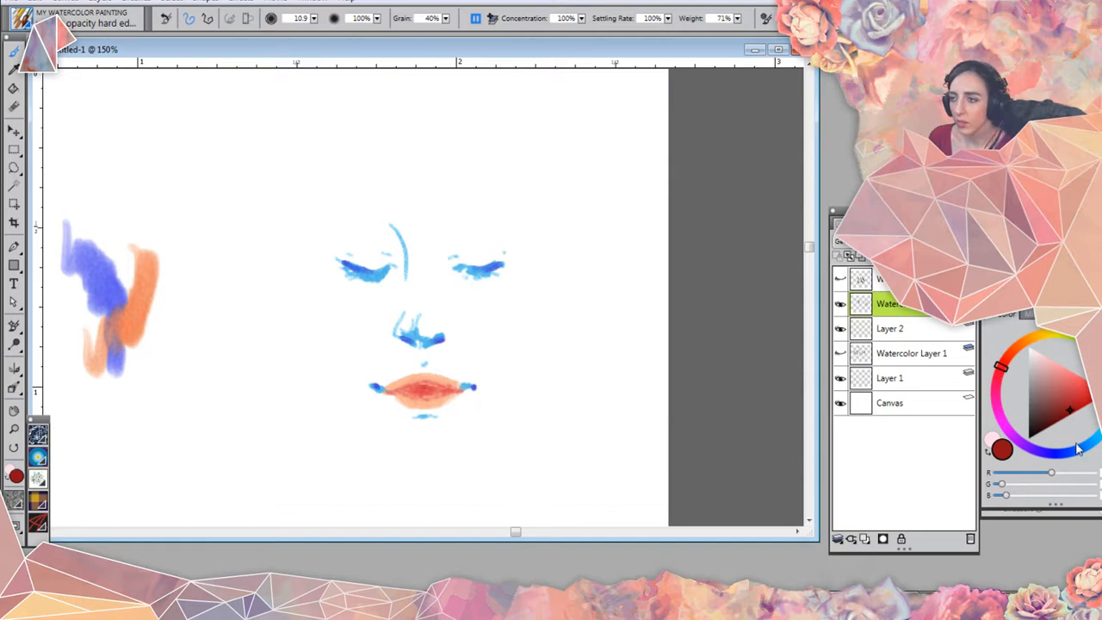
# Paint the parting line of the lips in dark blue and strengthen the lash line of the left closed eye.
pyautogui.click(1078, 453)
pyautogui.moveTo(1080, 458); pyautogui.dragTo(1076, 459)
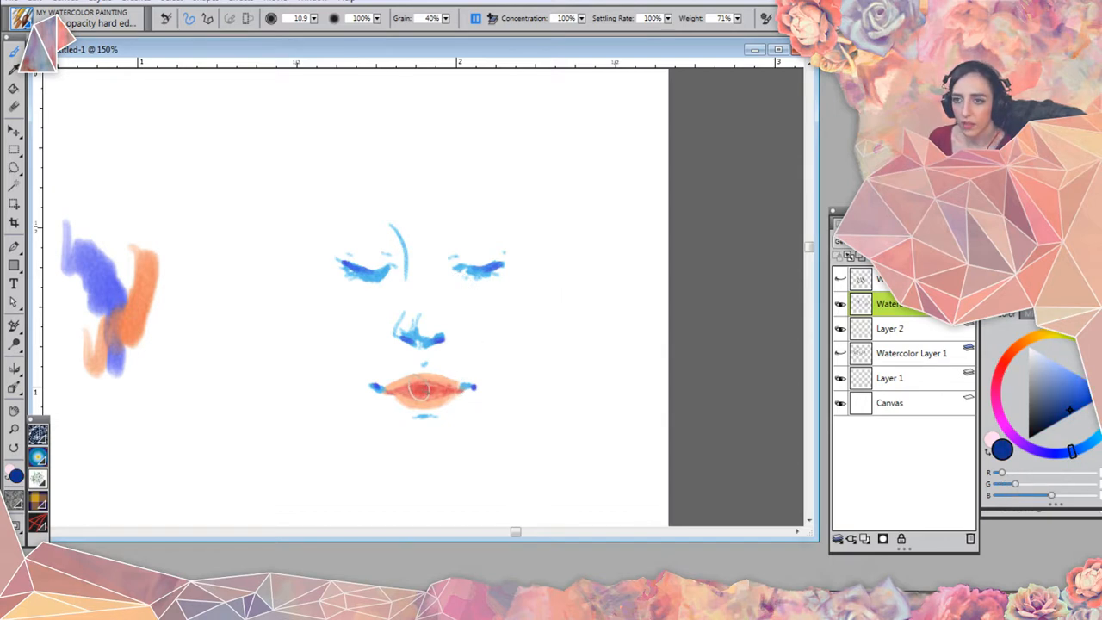
pyautogui.moveTo(455, 395)
pyautogui.mouseDown()
pyautogui.moveTo(465, 387)
pyautogui.moveTo(395, 384)
pyautogui.mouseUp()
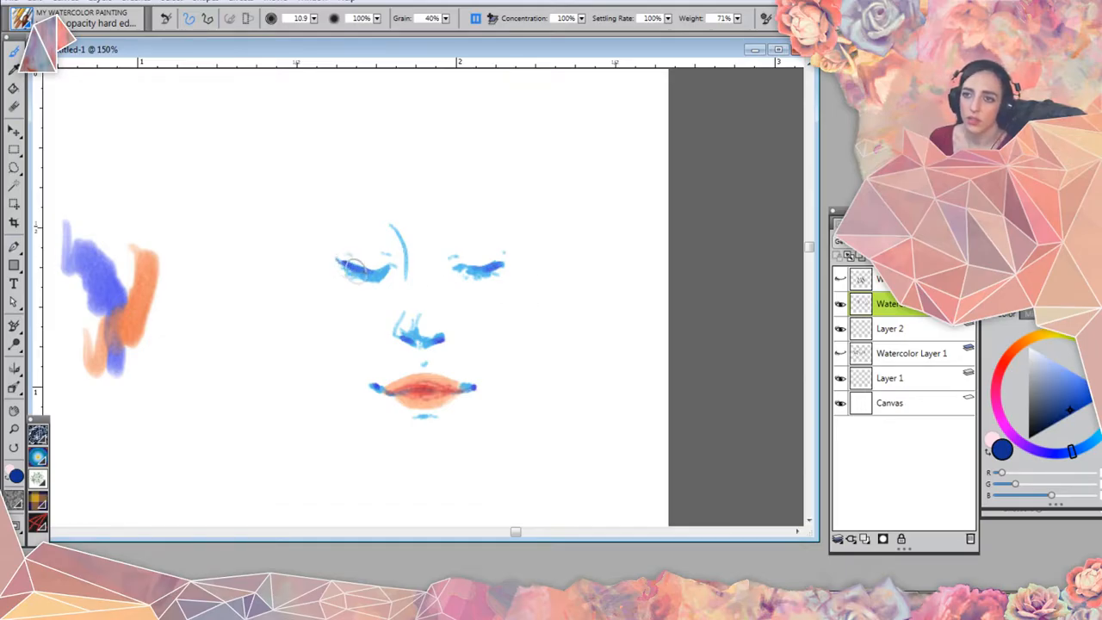
pyautogui.moveTo(355, 268)
pyautogui.mouseDown()
pyautogui.moveTo(396, 270)
pyautogui.moveTo(377, 272)
pyautogui.mouseUp()
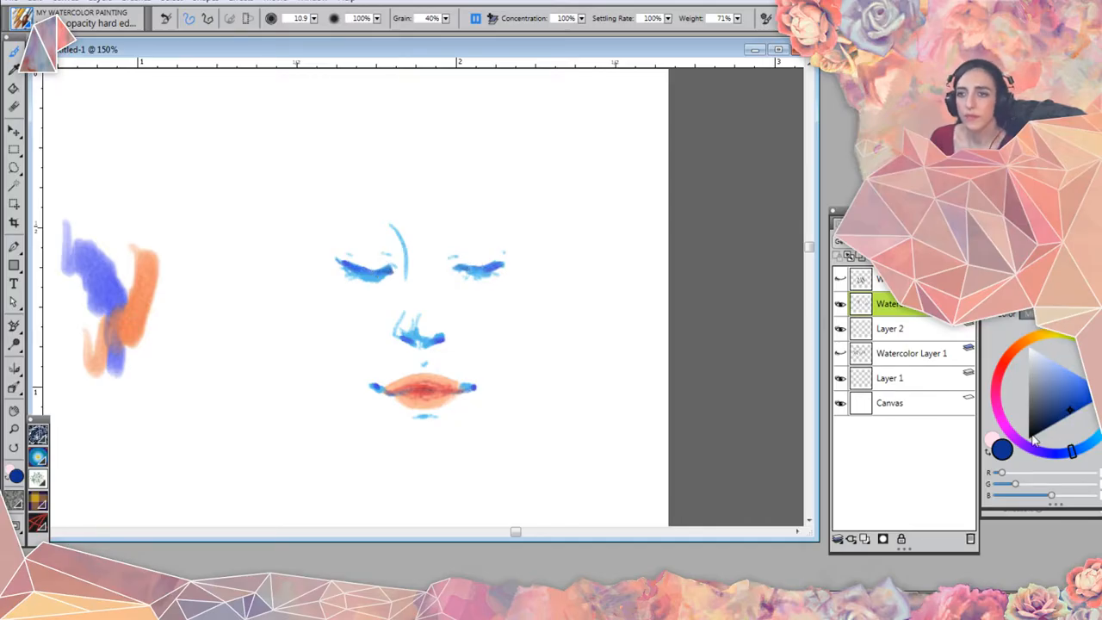
# Paint both cheeks and the nose tip in pale peach sampled from the lips, using the "shading brush, opacity" variant.
pyautogui.keyDown('alt'); pyautogui.click(417, 383); pyautogui.keyUp('alt')
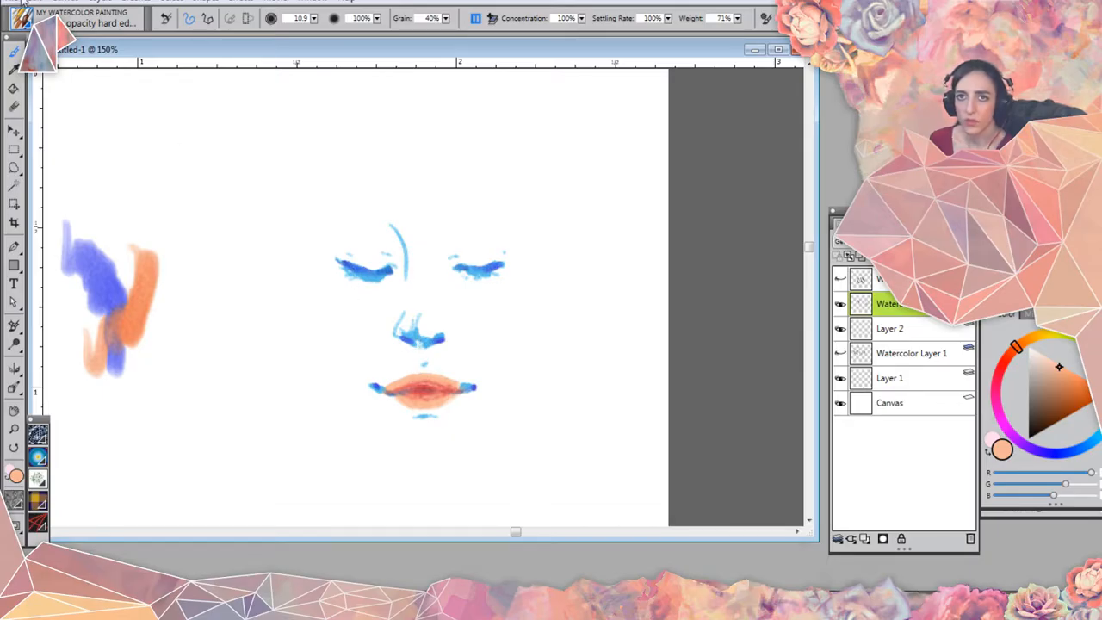
pyautogui.click(77, 19)
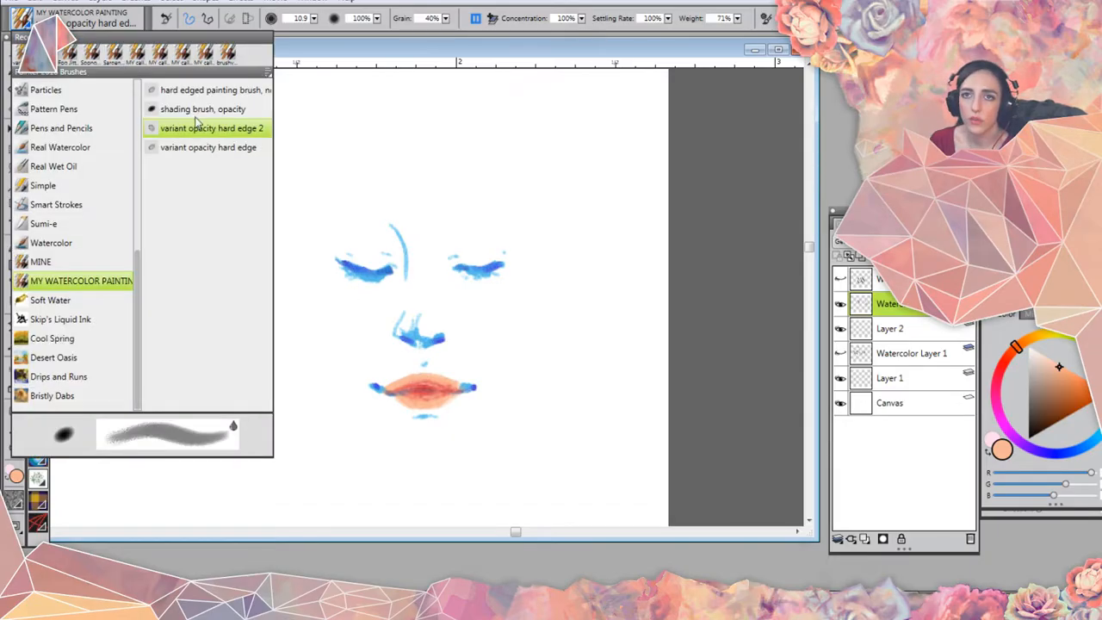
pyautogui.click(241, 110)
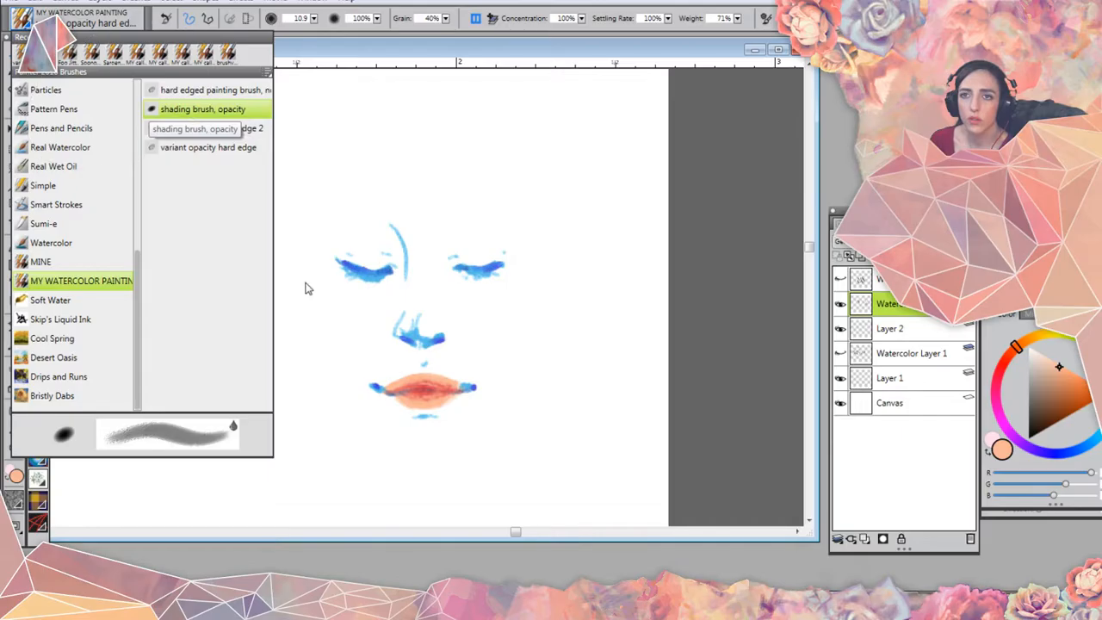
pyautogui.moveTo(314, 311); pyautogui.dragTo(423, 373)
pyautogui.moveTo(310, 322)
pyautogui.mouseDown()
pyautogui.moveTo(319, 284)
pyautogui.moveTo(346, 303)
pyautogui.moveTo(341, 320)
pyautogui.moveTo(325, 323)
pyautogui.moveTo(338, 345)
pyautogui.moveTo(322, 297)
pyautogui.moveTo(355, 303)
pyautogui.moveTo(325, 273)
pyautogui.moveTo(364, 313)
pyautogui.mouseUp()
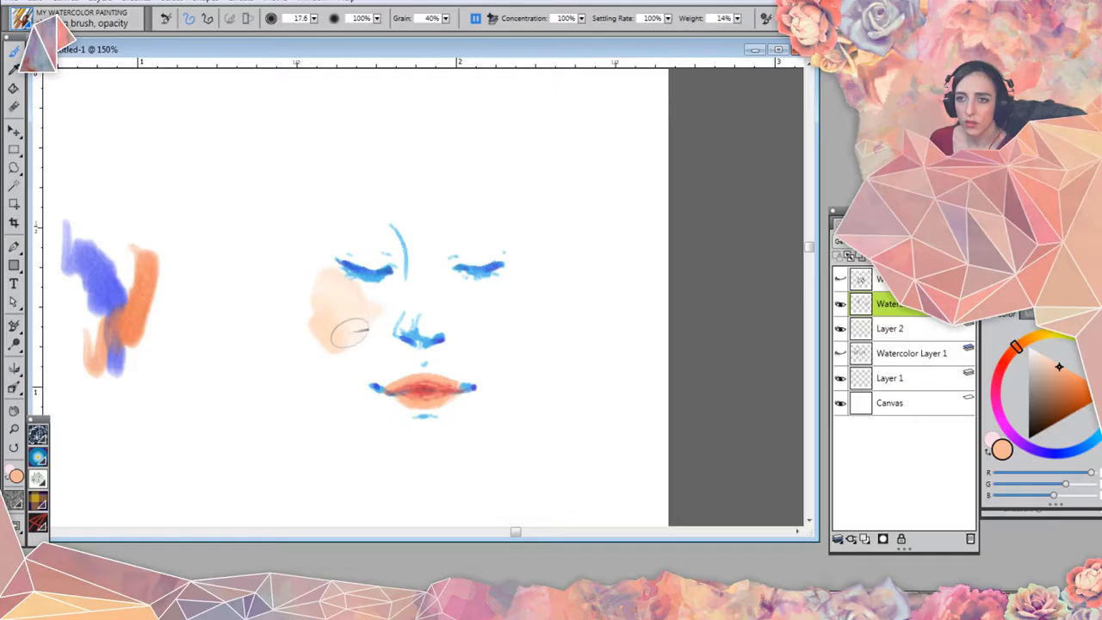
pyautogui.moveTo(352, 352)
pyautogui.mouseDown()
pyautogui.moveTo(344, 346)
pyautogui.moveTo(340, 365)
pyautogui.mouseUp()
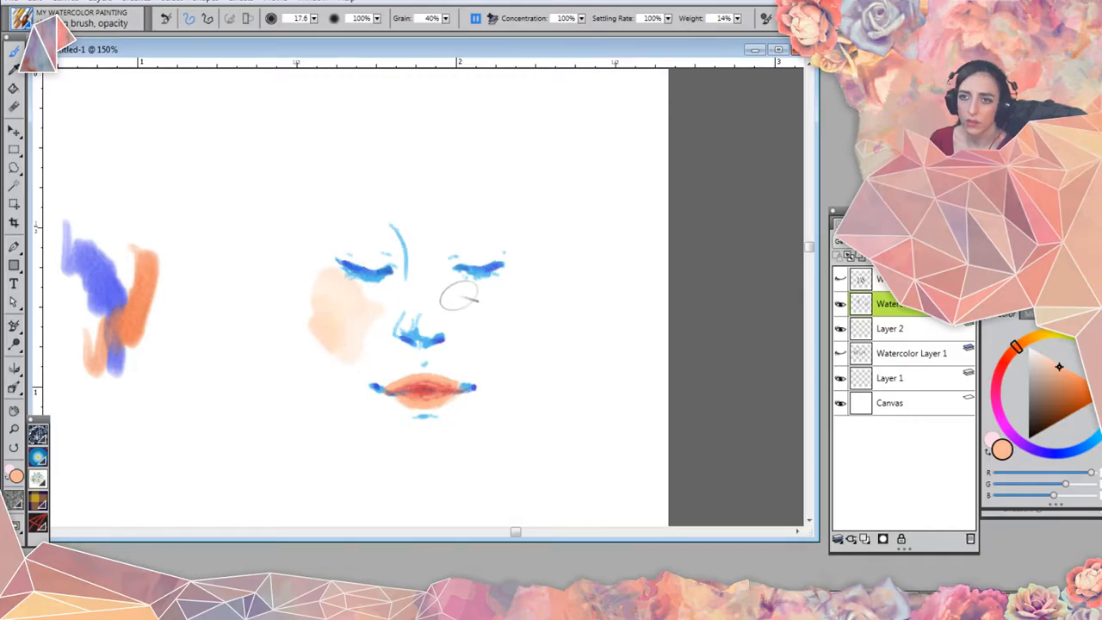
pyautogui.moveTo(409, 317)
pyautogui.mouseDown()
pyautogui.moveTo(428, 325)
pyautogui.moveTo(423, 315)
pyautogui.mouseUp()
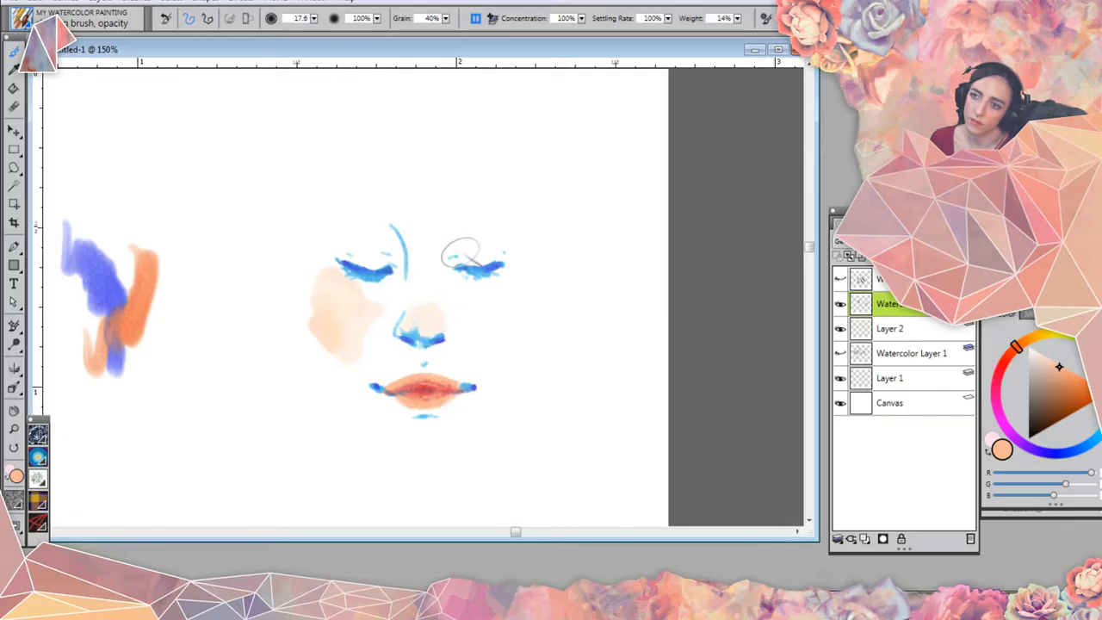
pyautogui.moveTo(486, 301)
pyautogui.mouseDown()
pyautogui.moveTo(477, 335)
pyautogui.moveTo(465, 306)
pyautogui.moveTo(487, 335)
pyautogui.moveTo(489, 302)
pyautogui.moveTo(495, 325)
pyautogui.moveTo(500, 309)
pyautogui.moveTo(489, 311)
pyautogui.moveTo(515, 302)
pyautogui.moveTo(514, 326)
pyautogui.moveTo(497, 327)
pyautogui.moveTo(492, 353)
pyautogui.mouseUp()
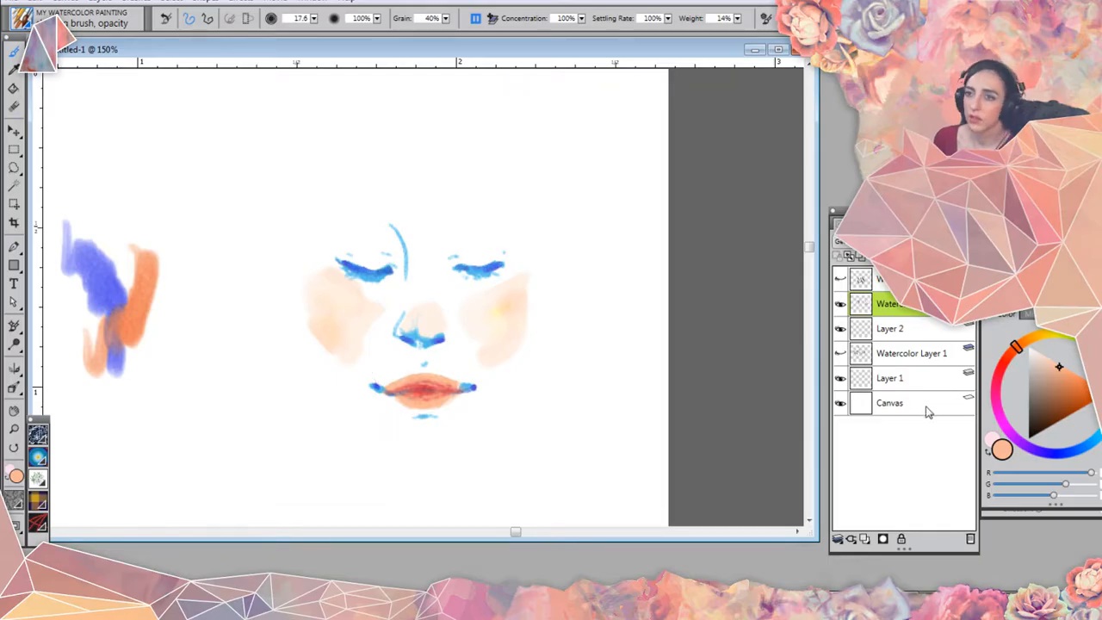
# Add a salmon pink blush to the upper part of both cheeks and to the eyelids.
pyautogui.click(1005, 362)
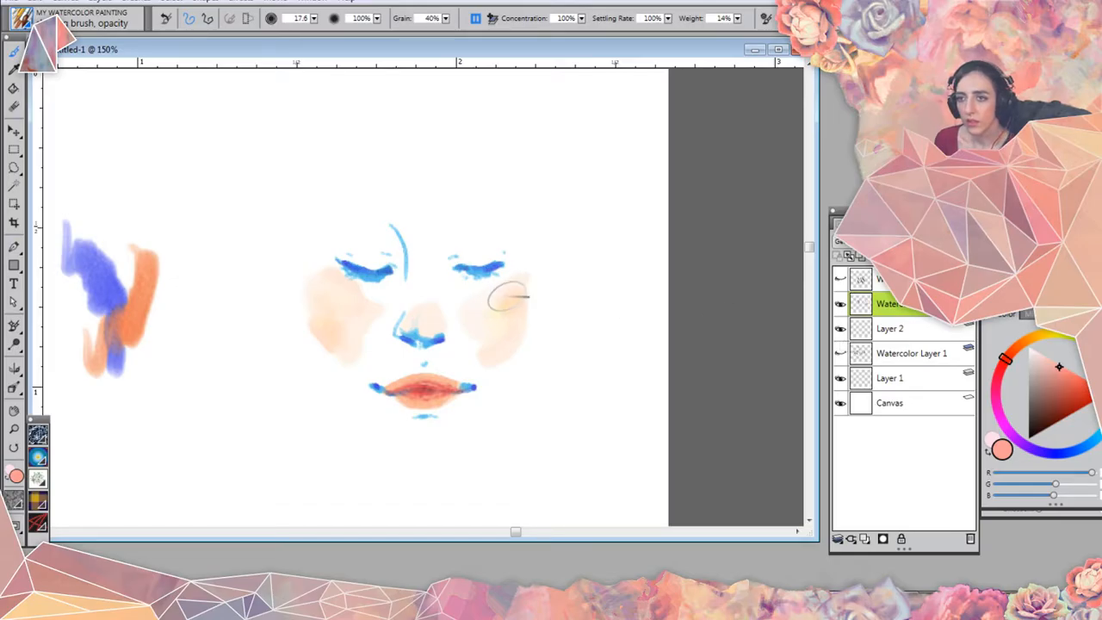
pyautogui.moveTo(501, 295)
pyautogui.mouseDown()
pyautogui.moveTo(516, 283)
pyautogui.moveTo(507, 301)
pyautogui.moveTo(504, 291)
pyautogui.moveTo(488, 301)
pyautogui.mouseUp()
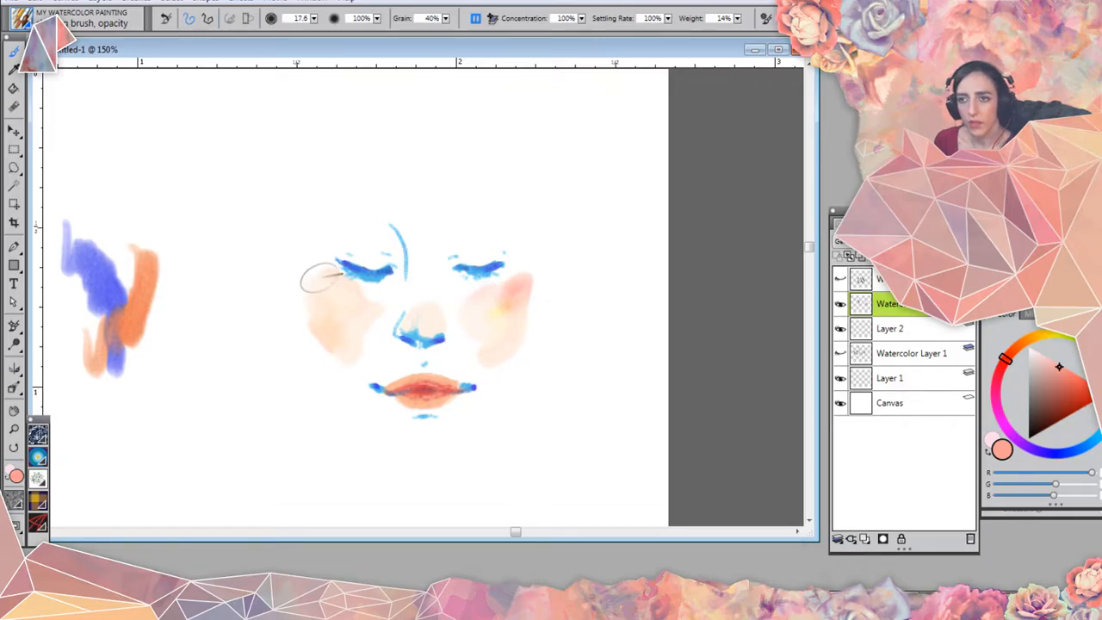
pyautogui.moveTo(326, 282)
pyautogui.mouseDown()
pyautogui.moveTo(318, 292)
pyautogui.moveTo(336, 287)
pyautogui.moveTo(343, 303)
pyautogui.moveTo(329, 310)
pyautogui.mouseUp()
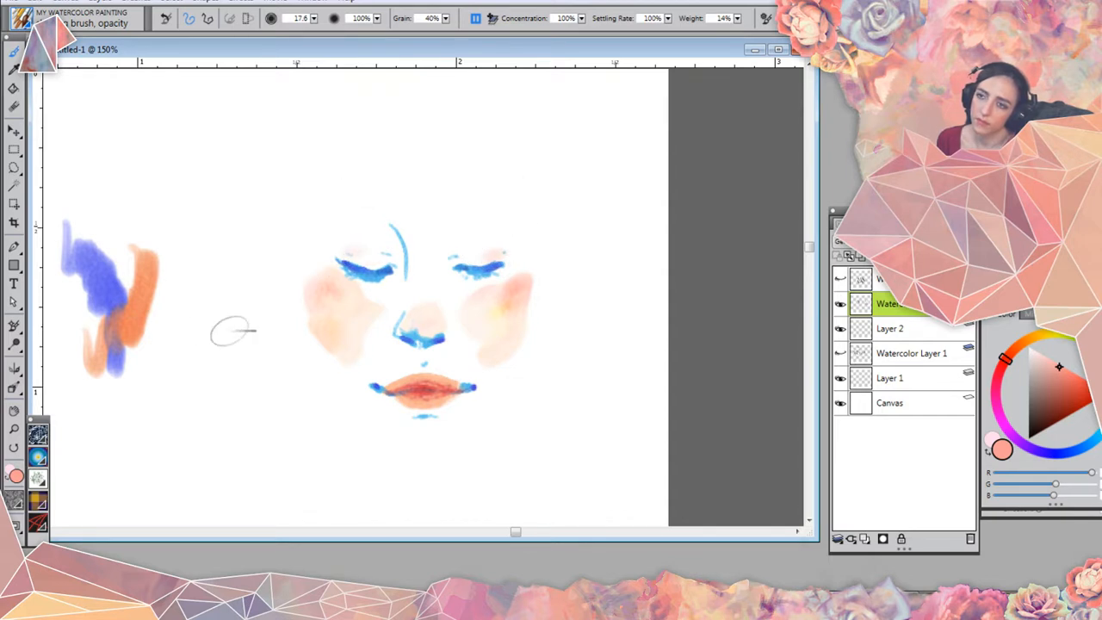
# Paint both eyebrows in dark blue with the shading brush at size 10.2.
pyautogui.click(1066, 458)
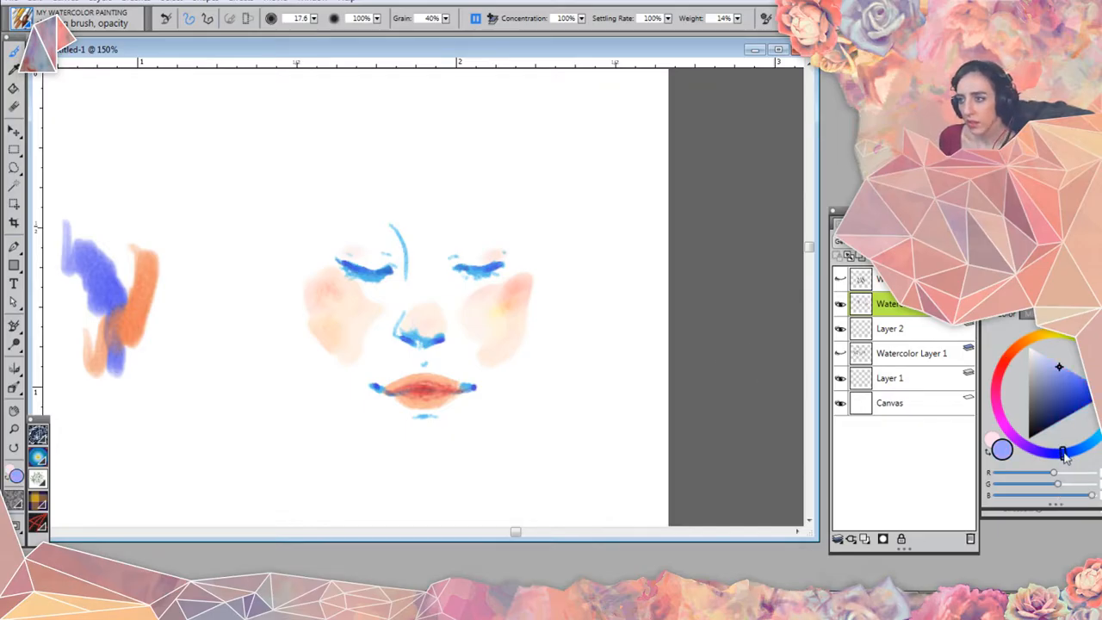
pyautogui.click(1068, 413)
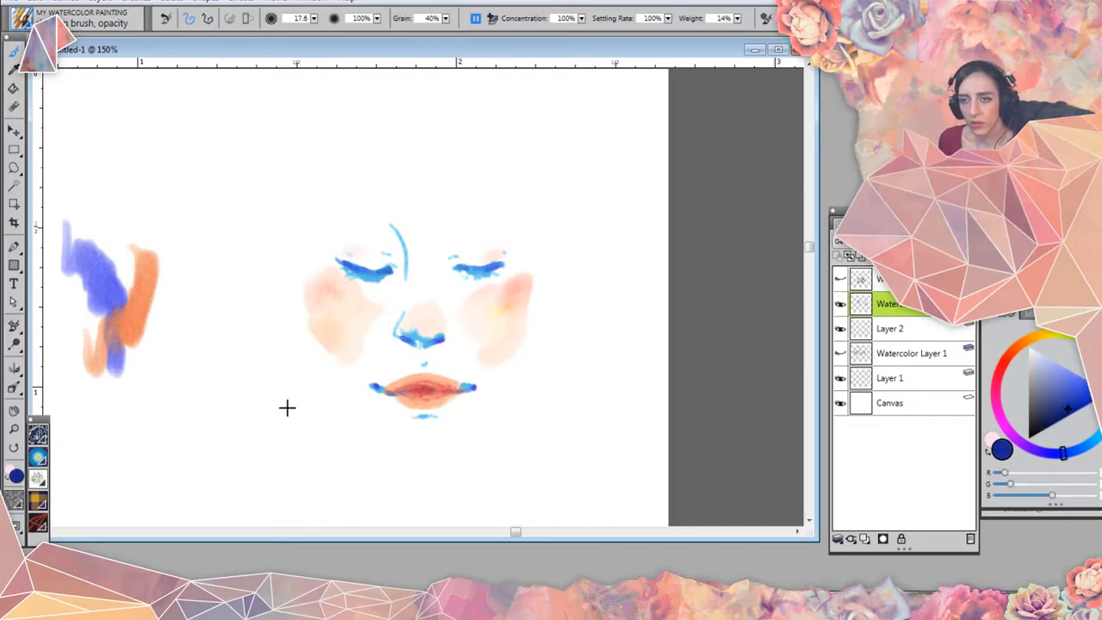
pyautogui.moveTo(285, 408); pyautogui.dragTo(287, 408)
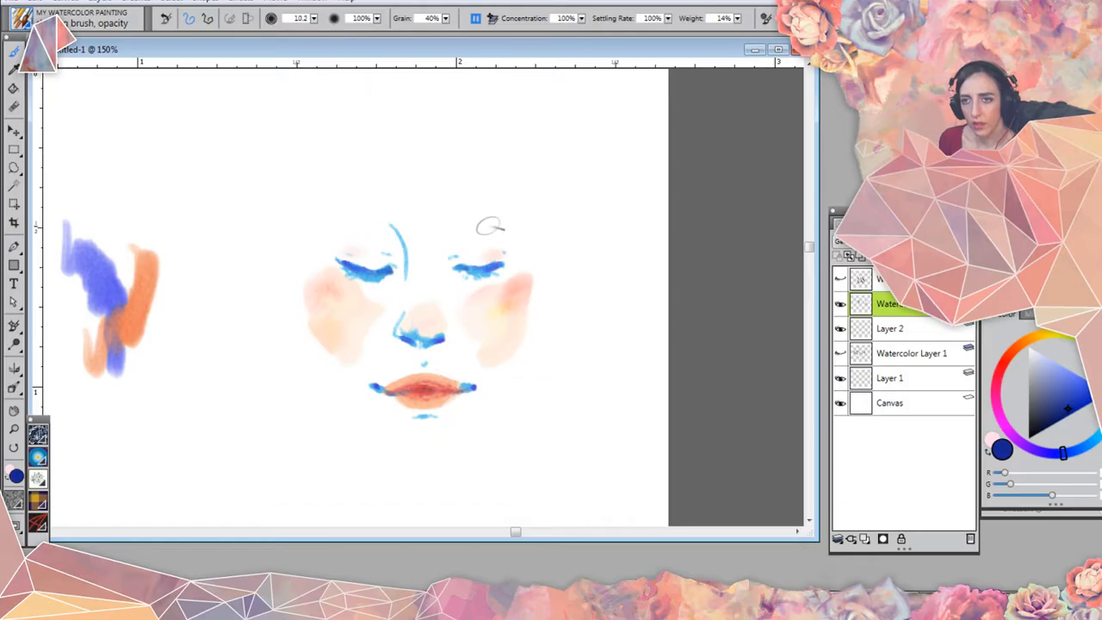
pyautogui.click(460, 222)
pyautogui.moveTo(460, 222)
pyautogui.mouseDown()
pyautogui.moveTo(510, 210)
pyautogui.moveTo(523, 219)
pyautogui.moveTo(474, 219)
pyautogui.moveTo(507, 210)
pyautogui.moveTo(499, 215)
pyautogui.moveTo(526, 219)
pyautogui.mouseUp()
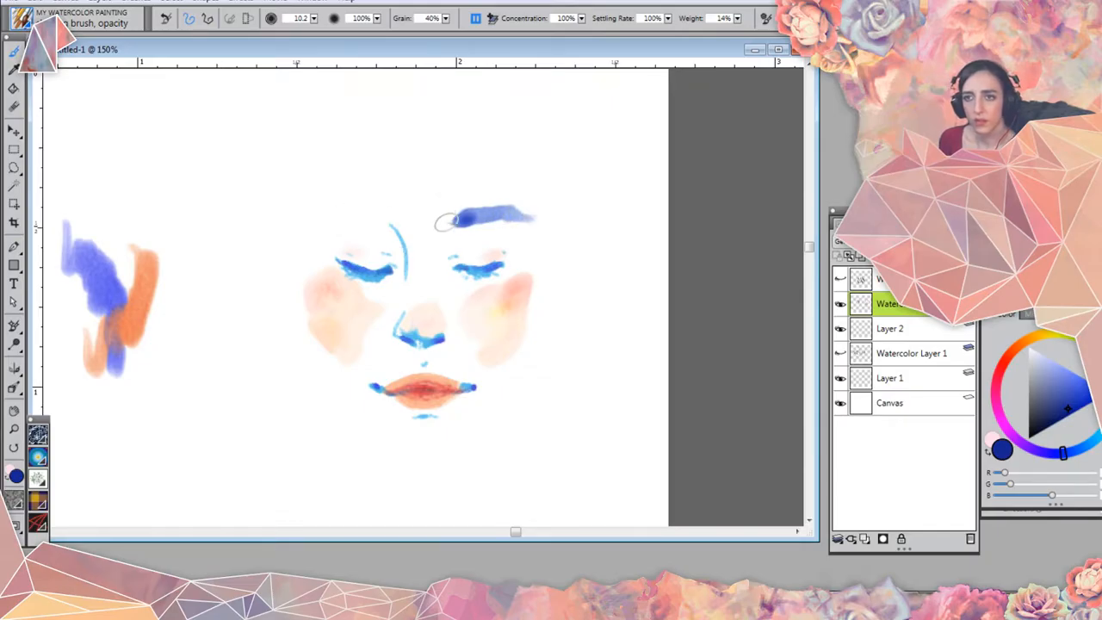
pyautogui.moveTo(442, 222)
pyautogui.mouseDown()
pyautogui.moveTo(402, 227)
pyautogui.moveTo(395, 212)
pyautogui.moveTo(393, 224)
pyautogui.moveTo(350, 219)
pyautogui.moveTo(405, 221)
pyautogui.mouseUp()
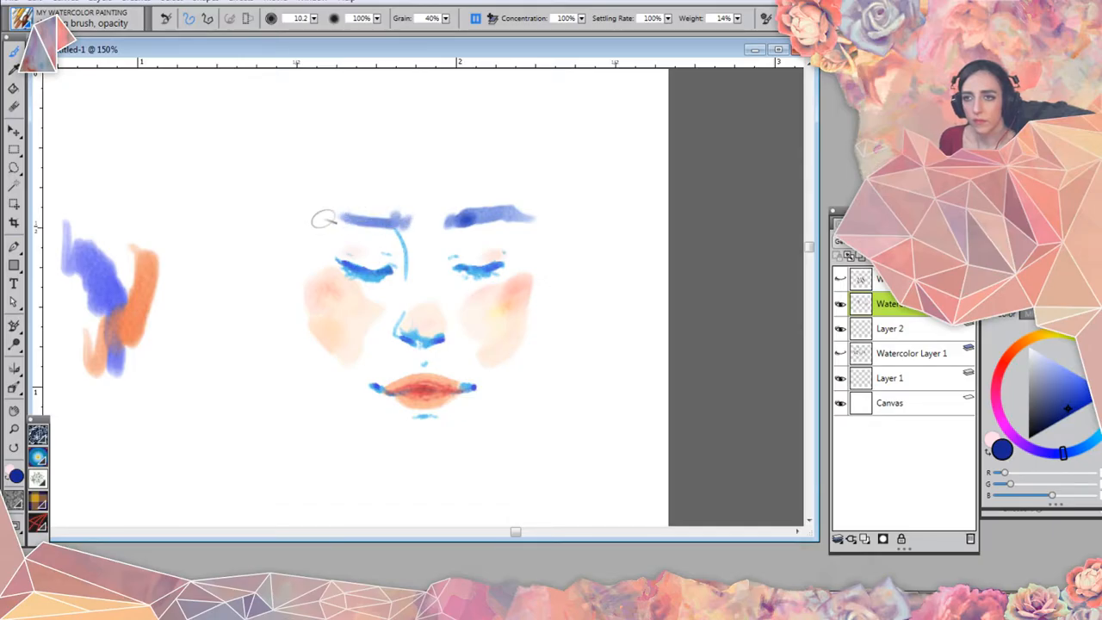
pyautogui.moveTo(326, 219); pyautogui.dragTo(387, 217)
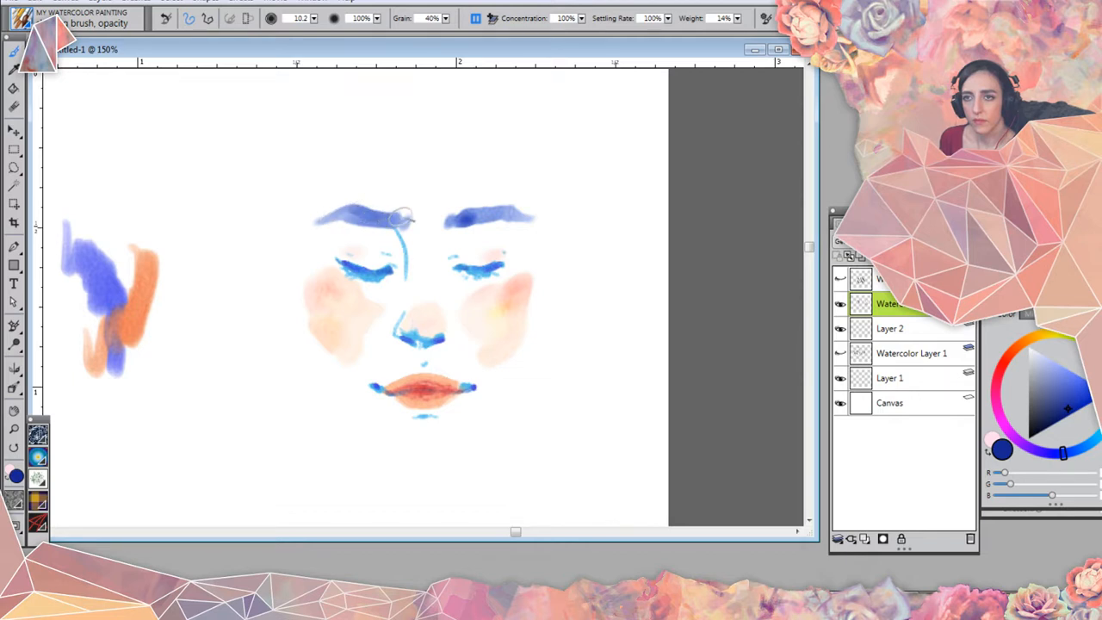
# Darken the middle of both eyebrows with a greener dark blue at brush size 4.9.
pyautogui.click(1086, 448)
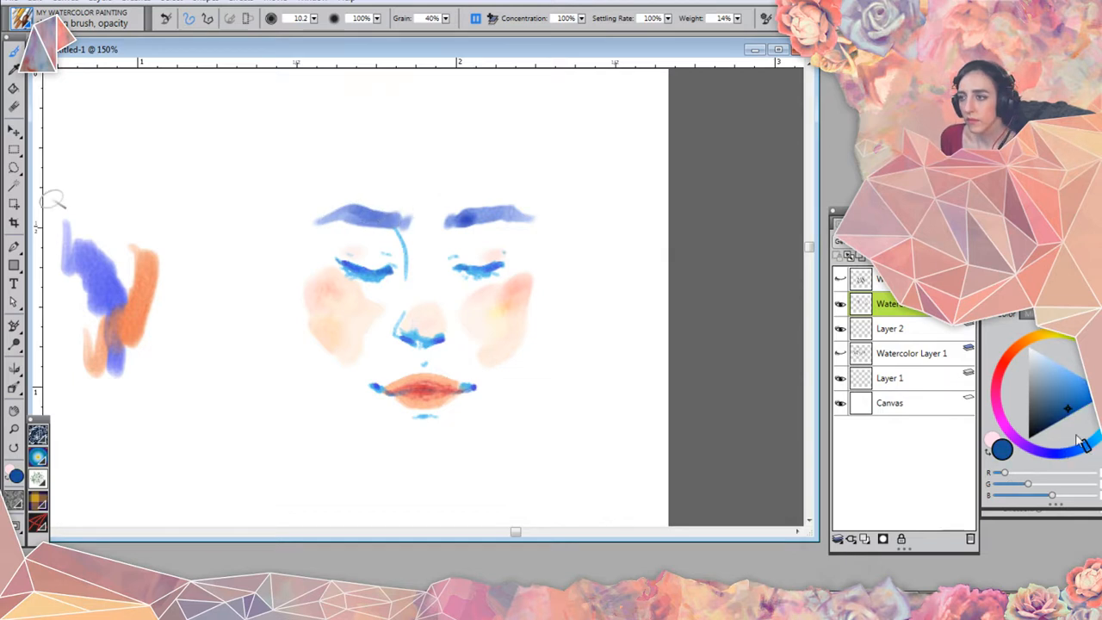
pyautogui.moveTo(438, 315); pyautogui.dragTo(439, 315)
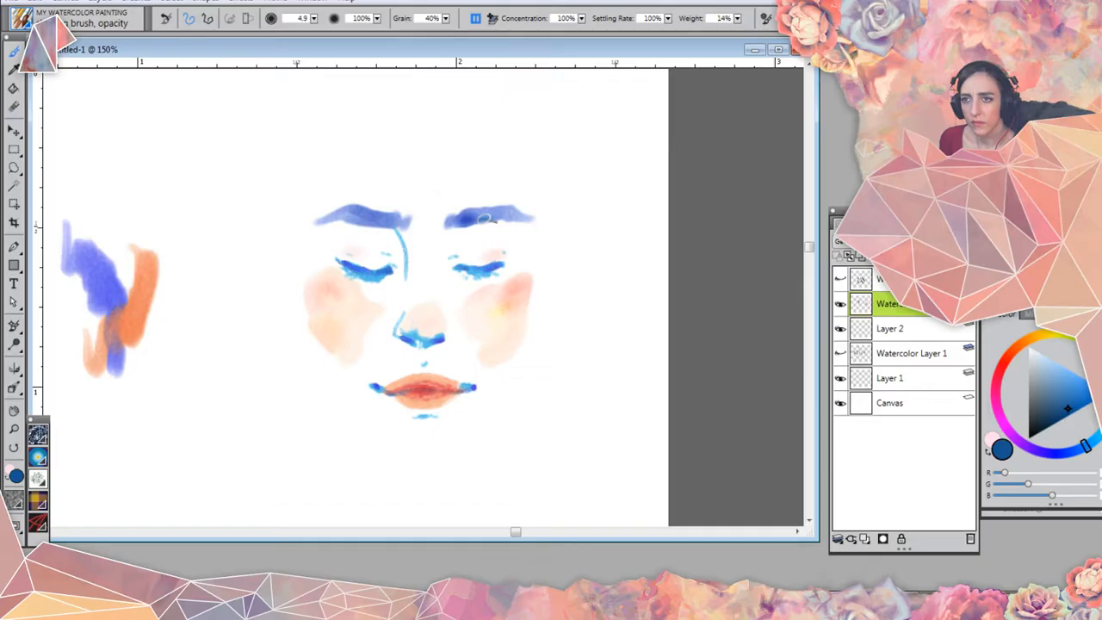
pyautogui.moveTo(485, 212); pyautogui.dragTo(500, 215)
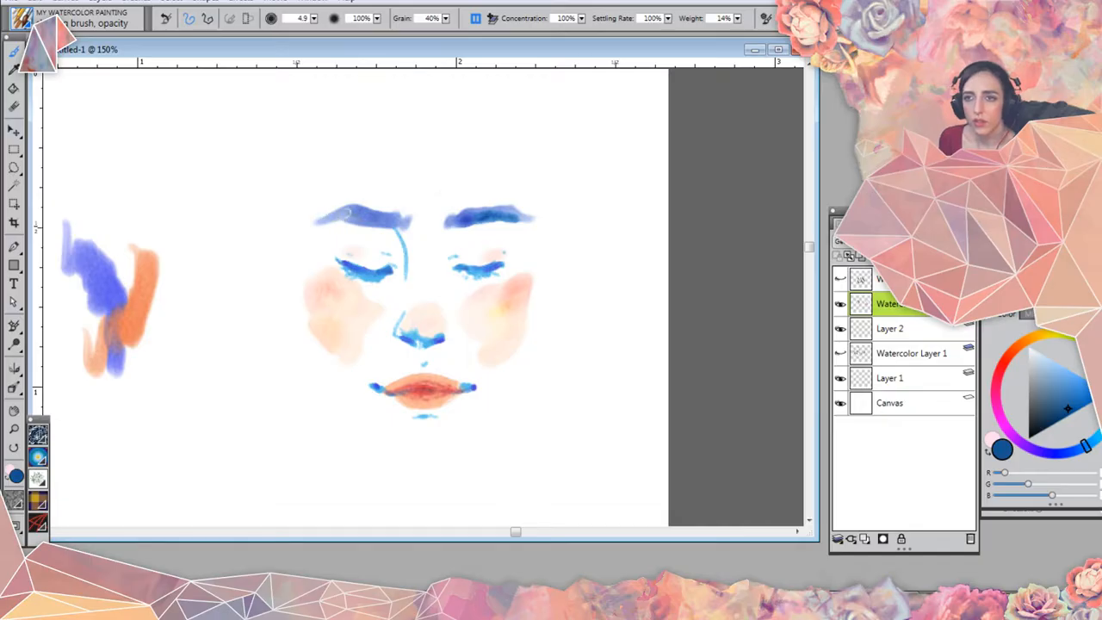
pyautogui.moveTo(354, 217)
pyautogui.mouseDown()
pyautogui.moveTo(391, 223)
pyautogui.moveTo(371, 216)
pyautogui.mouseUp()
# Outline the left side of the face from the temple down the jaw to the chin in dark blue at brush size 4.9.
pyautogui.hotkey('ctrl', 'space')
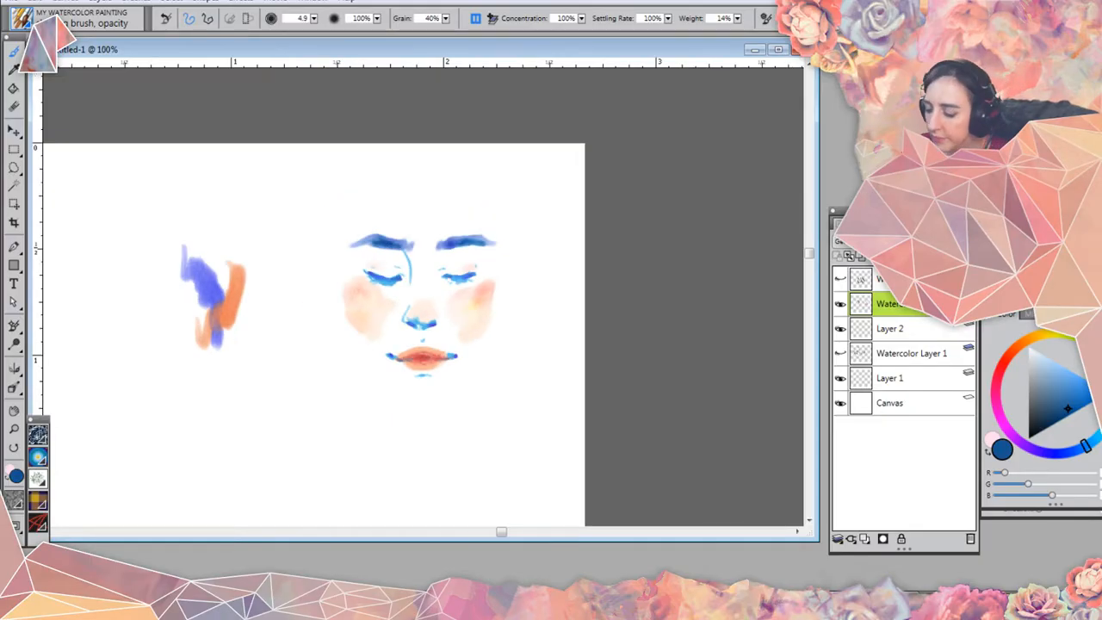
pyautogui.hotkey('ctrl', '-')
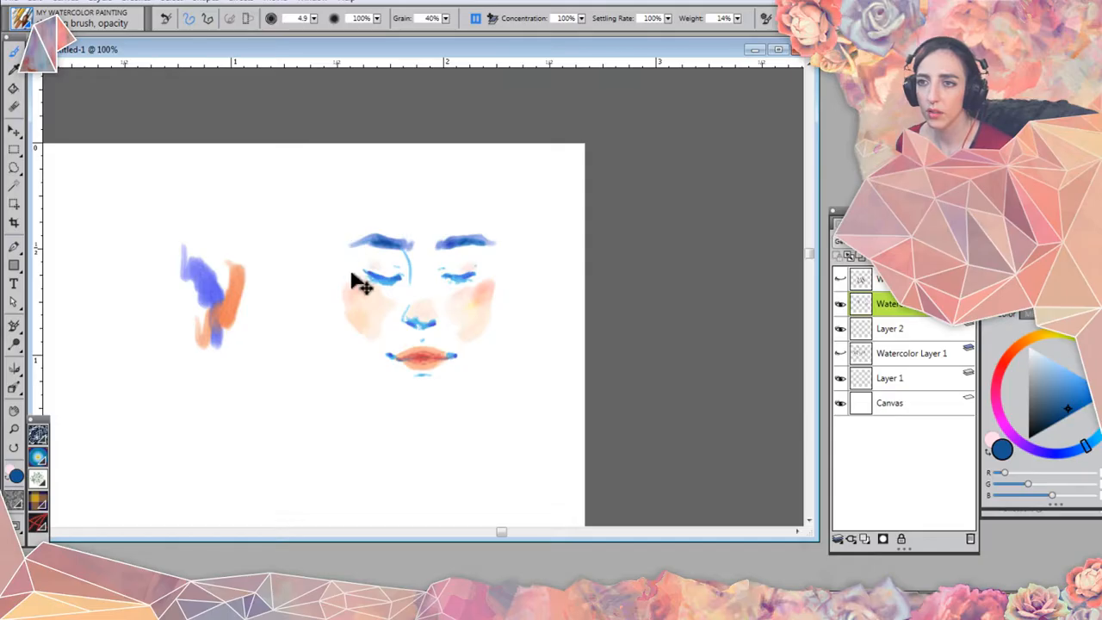
pyautogui.moveTo(341, 245); pyautogui.dragTo(344, 281)
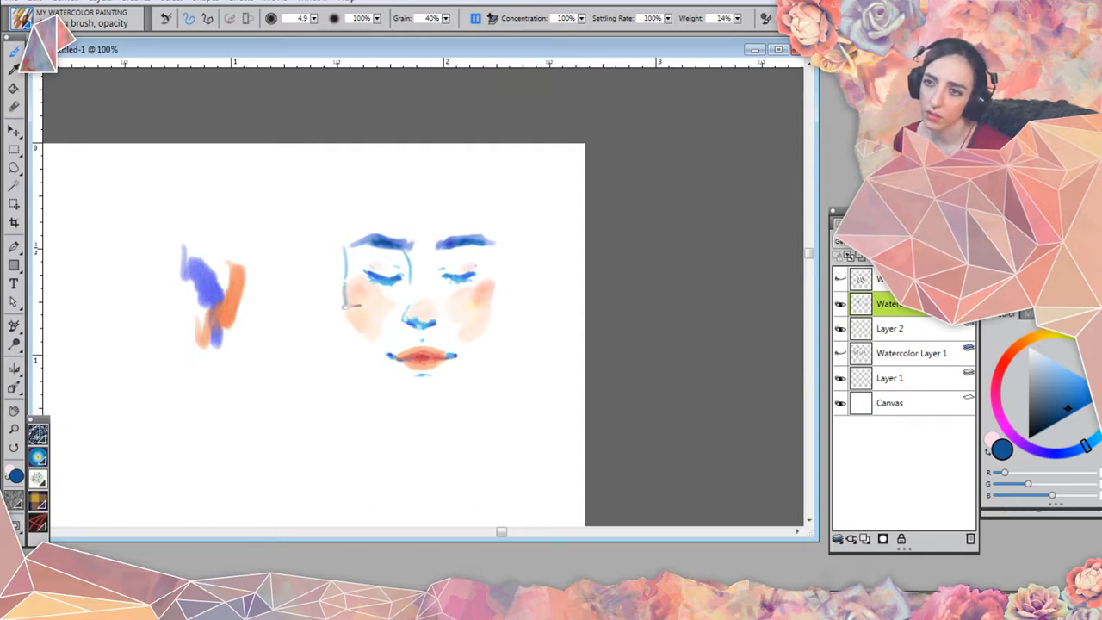
pyautogui.moveTo(350, 303); pyautogui.dragTo(353, 346)
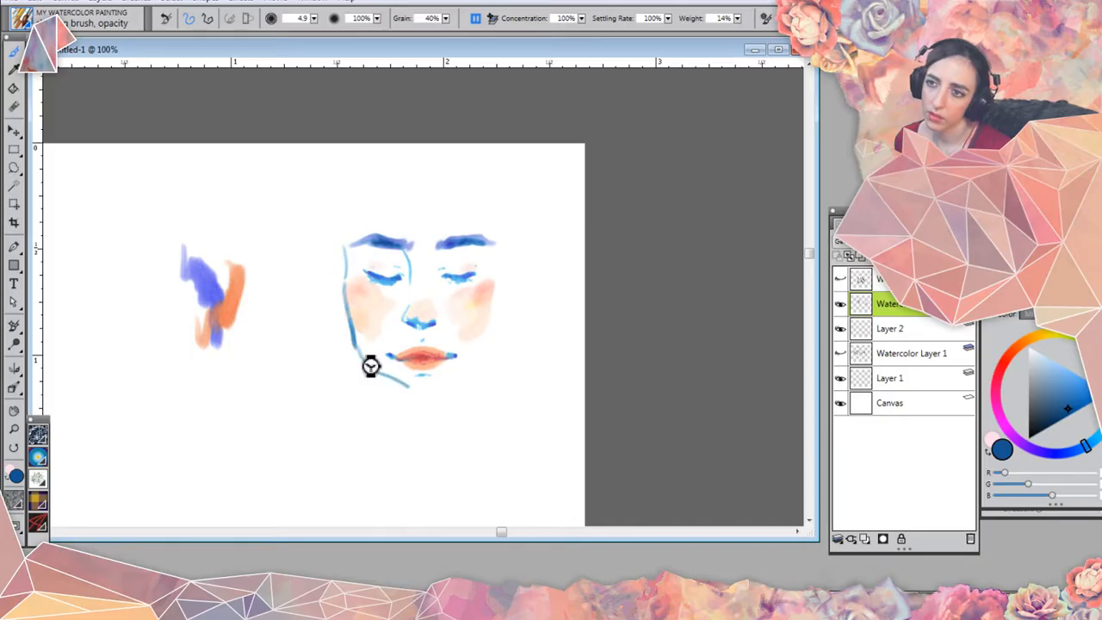
pyautogui.moveTo(355, 348); pyautogui.dragTo(395, 386)
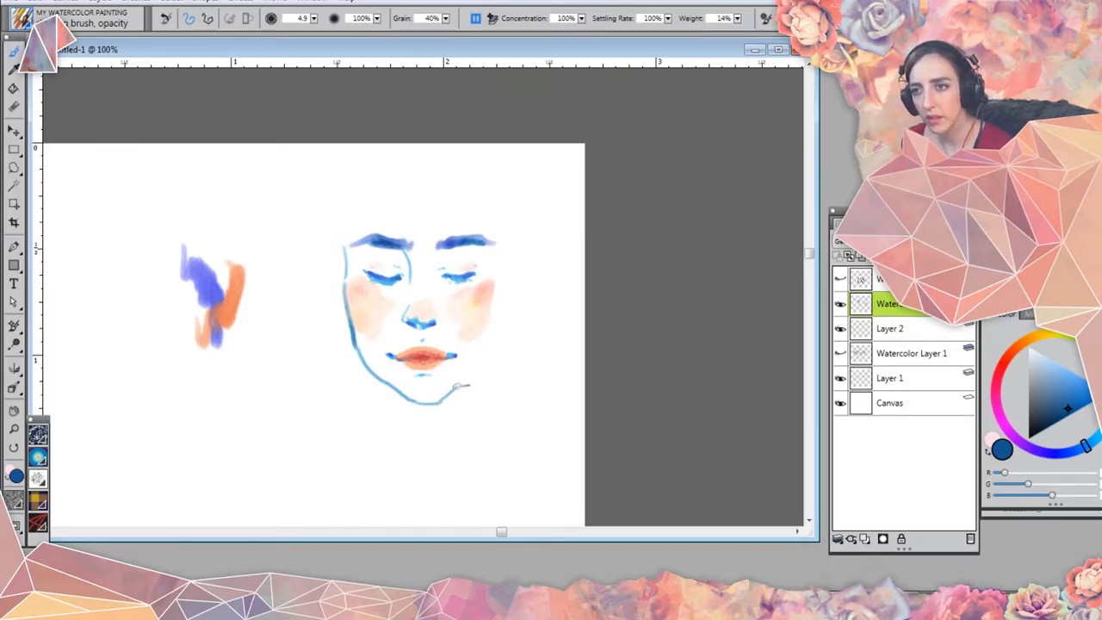
# Outline the right side of the face from the chin up, extend both temples above the brows, and draw both ears in dark blue.
pyautogui.moveTo(457, 387); pyautogui.dragTo(471, 373)
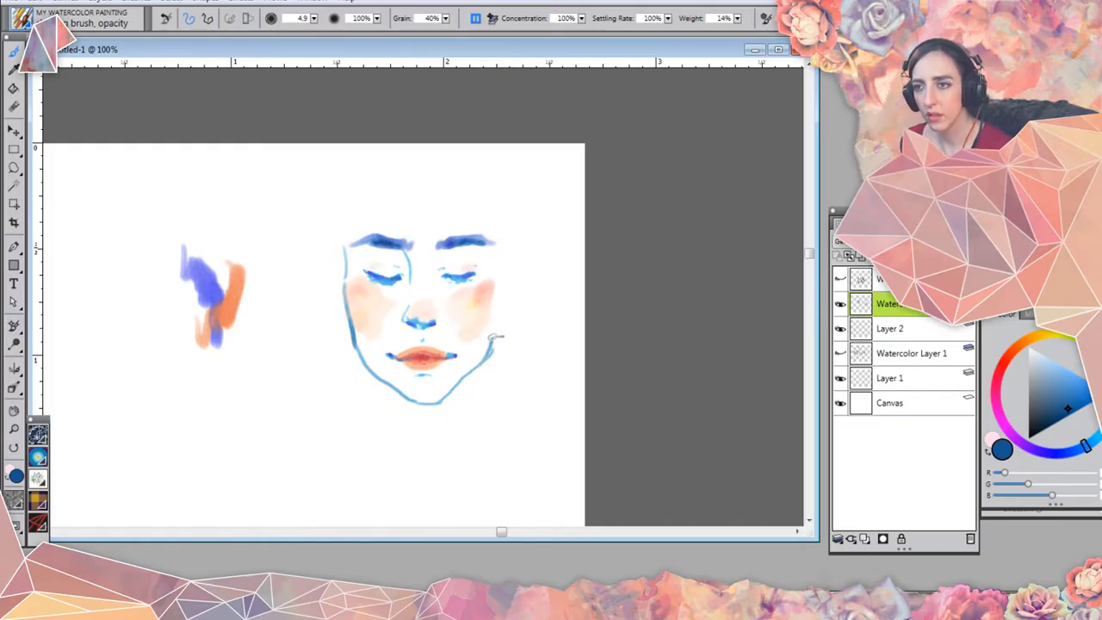
pyautogui.moveTo(494, 323); pyautogui.dragTo(497, 299)
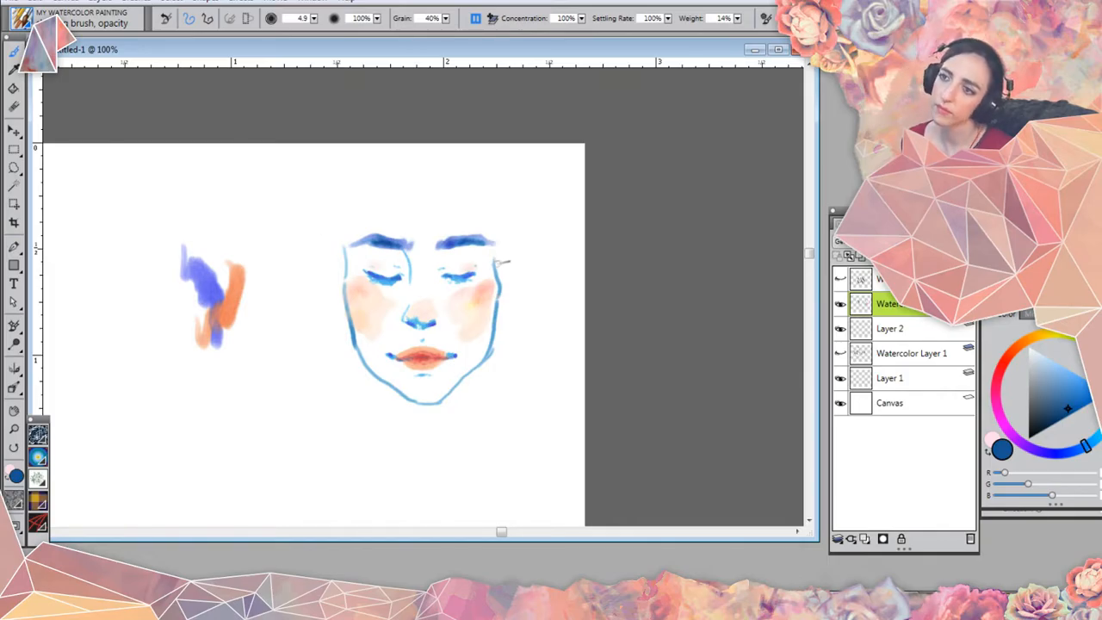
pyautogui.moveTo(503, 238); pyautogui.dragTo(500, 226)
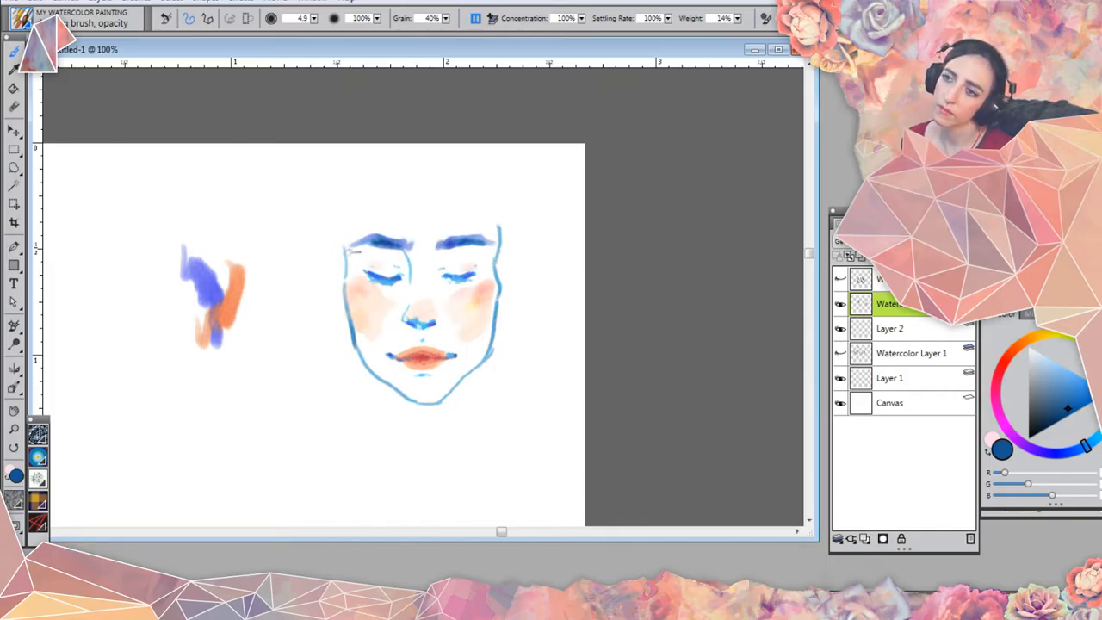
pyautogui.moveTo(348, 248); pyautogui.dragTo(342, 226)
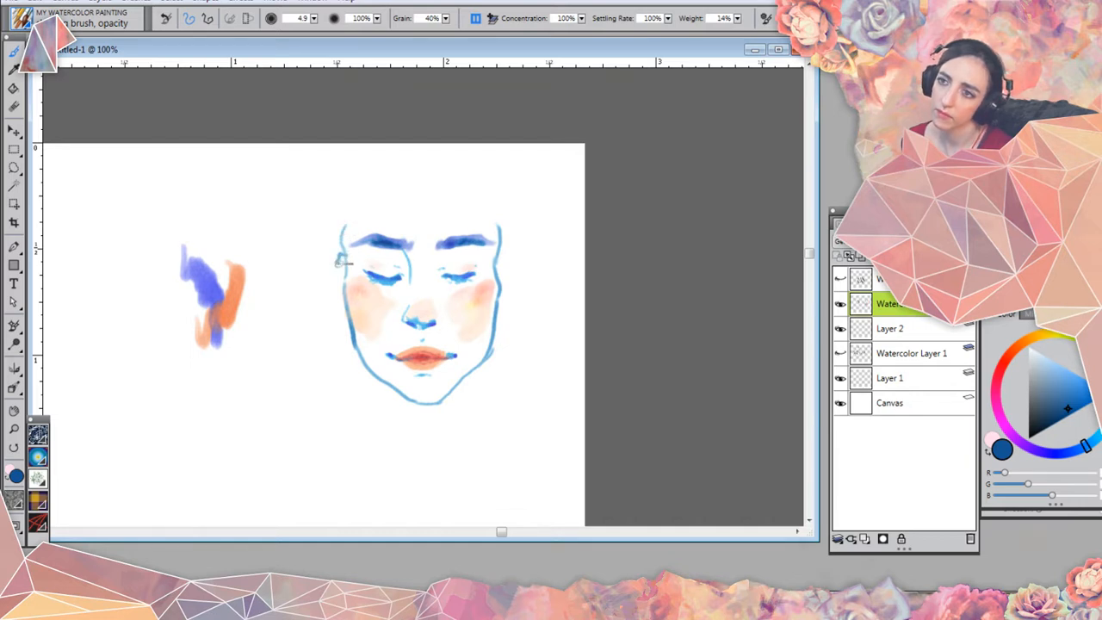
pyautogui.moveTo(338, 258); pyautogui.dragTo(342, 277)
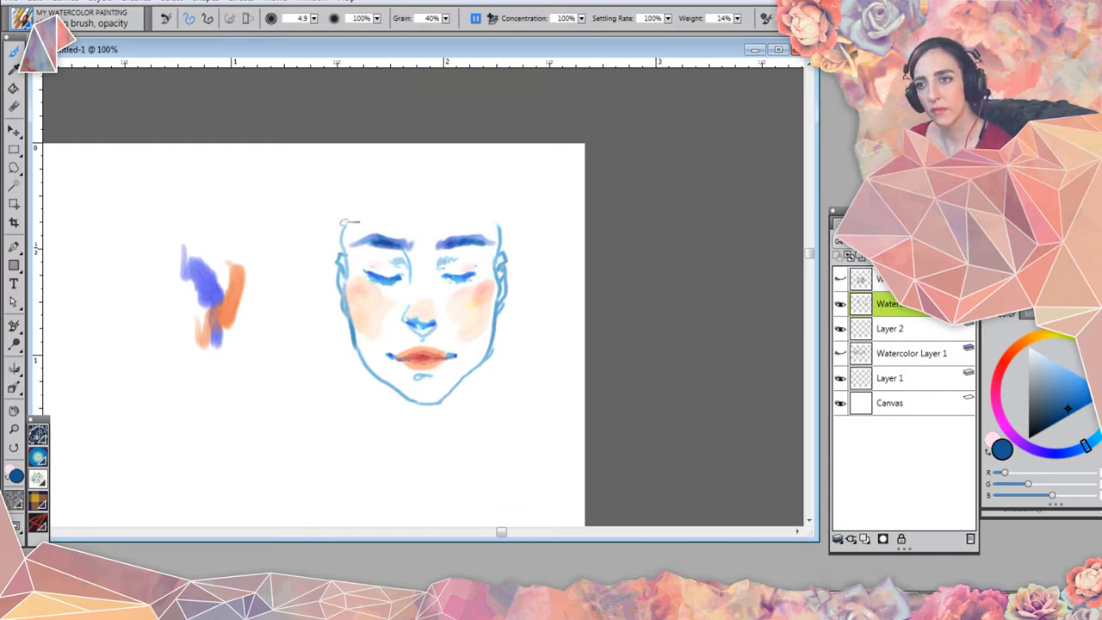
# Sample the orange from the test swatch beside the face as the painting color.
pyautogui.keyDown('alt'); pyautogui.click(230, 303); pyautogui.keyUp('alt')
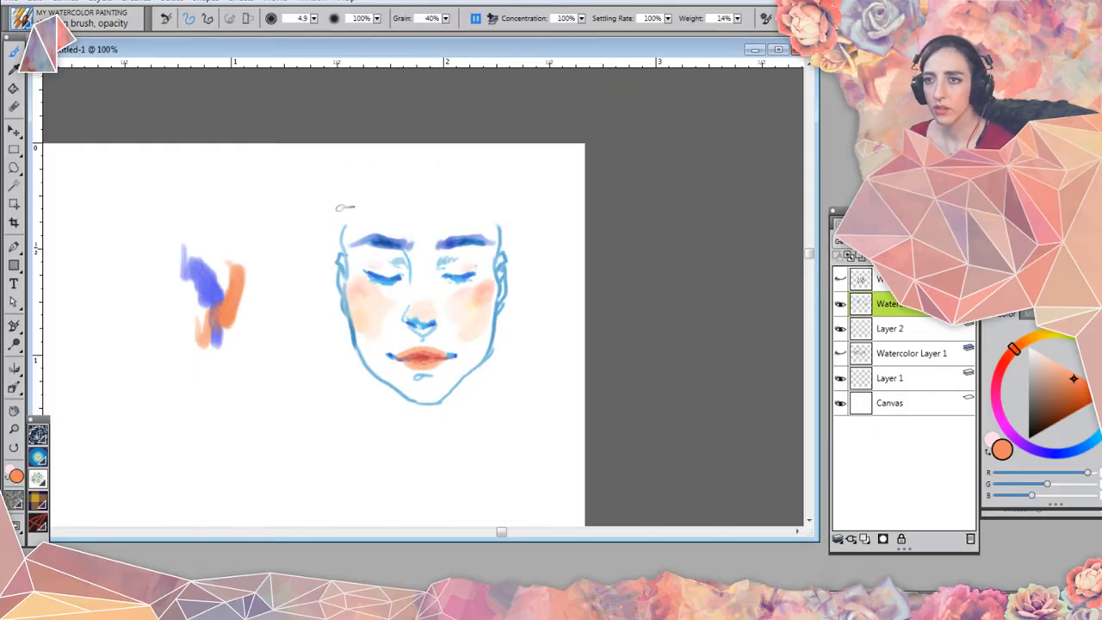
pyautogui.moveTo(348, 191)
pyautogui.mouseDown()
pyautogui.moveTo(346, 219)
pyautogui.moveTo(365, 191)
pyautogui.mouseUp()
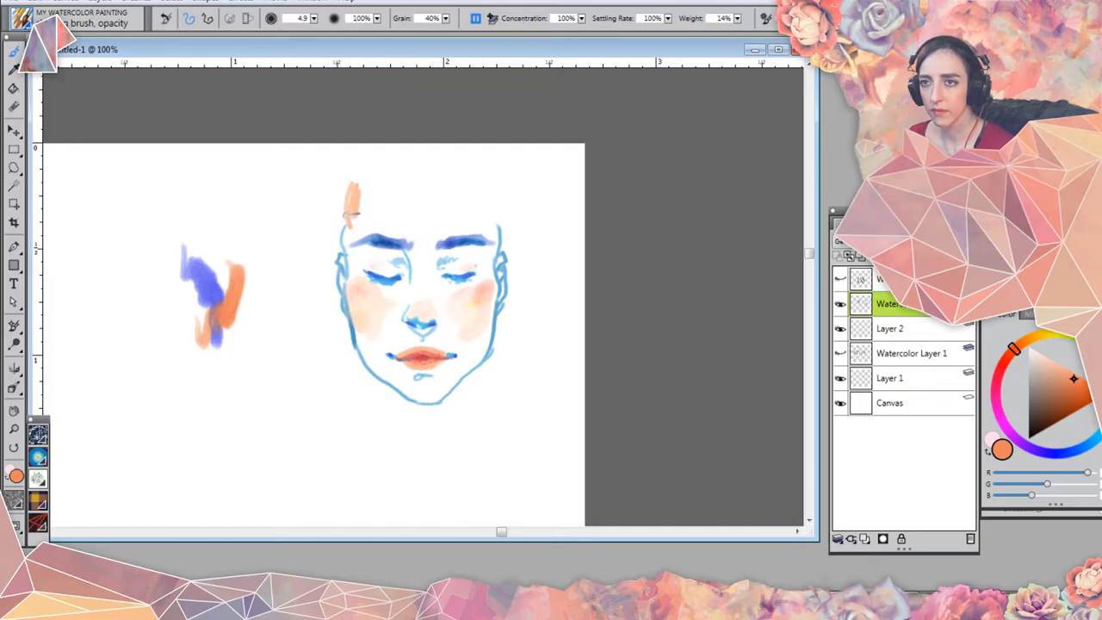
pyautogui.moveTo(348, 231)
pyautogui.mouseDown()
pyautogui.moveTo(333, 162)
pyautogui.moveTo(328, 204)
pyautogui.moveTo(364, 287)
pyautogui.mouseUp()
pyautogui.hotkey('ctrl', 'z')
pyautogui.hotkey('ctrl', 'z')
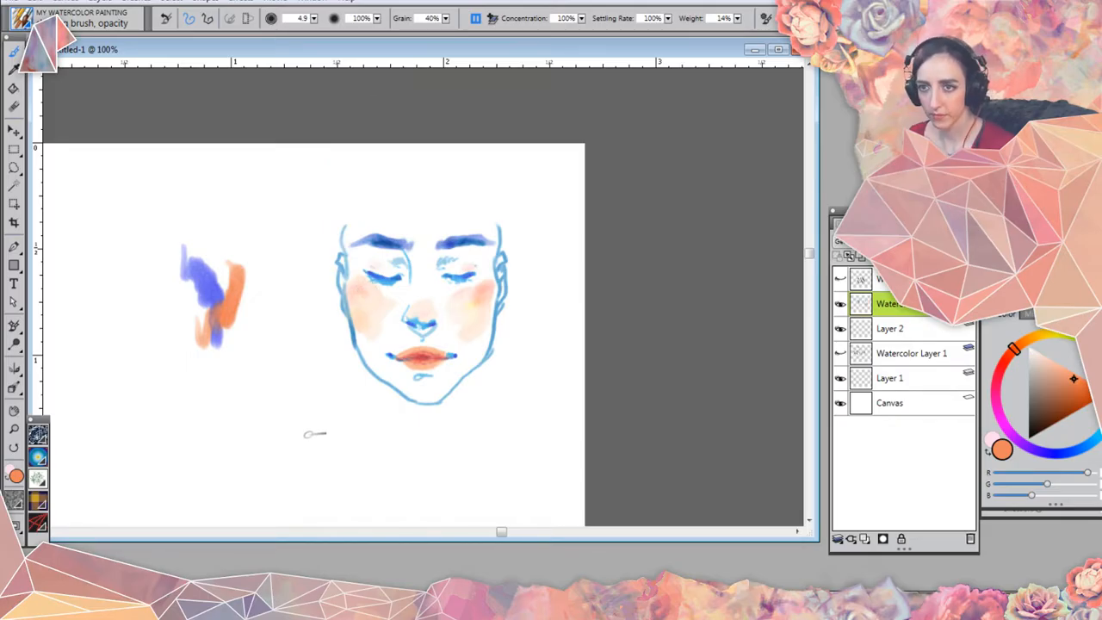
# Paint orange hair over the top of the head at brush size 23.9, and edge its left contour with thin strokes at size 3.0.
pyautogui.moveTo(312, 435); pyautogui.dragTo(334, 436)
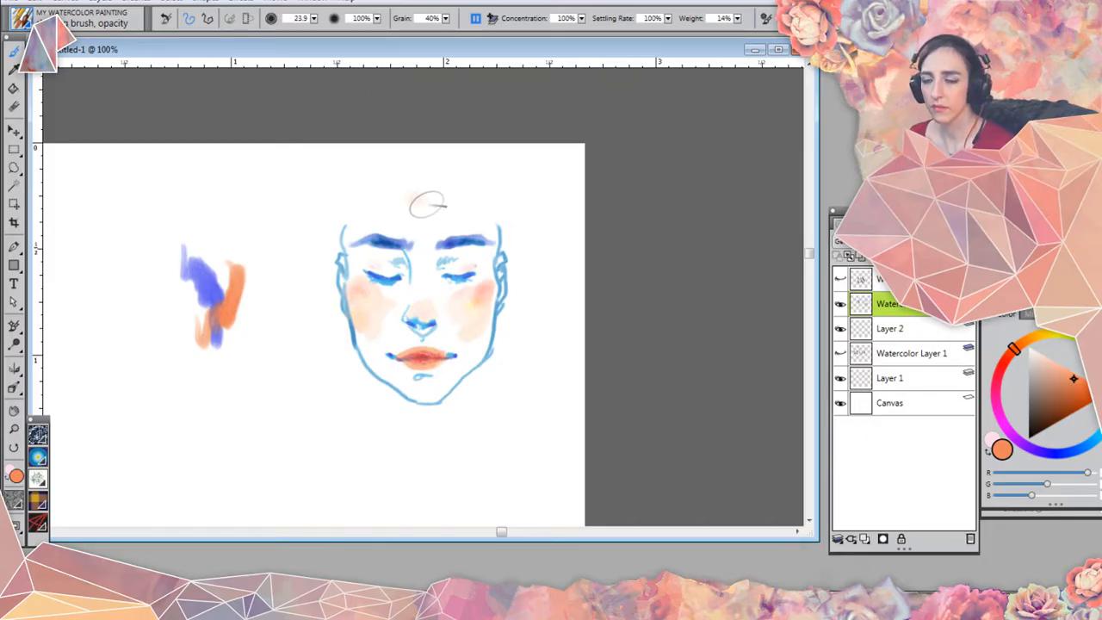
pyautogui.moveTo(428, 205)
pyautogui.mouseDown()
pyautogui.moveTo(423, 176)
pyautogui.moveTo(454, 172)
pyautogui.moveTo(432, 163)
pyautogui.moveTo(479, 179)
pyautogui.moveTo(422, 155)
pyautogui.moveTo(471, 159)
pyautogui.moveTo(508, 216)
pyautogui.moveTo(446, 166)
pyautogui.moveTo(429, 174)
pyautogui.moveTo(413, 153)
pyautogui.moveTo(346, 205)
pyautogui.moveTo(380, 154)
pyautogui.moveTo(413, 148)
pyautogui.moveTo(421, 168)
pyautogui.moveTo(372, 188)
pyautogui.moveTo(334, 220)
pyautogui.moveTo(322, 249)
pyautogui.mouseUp()
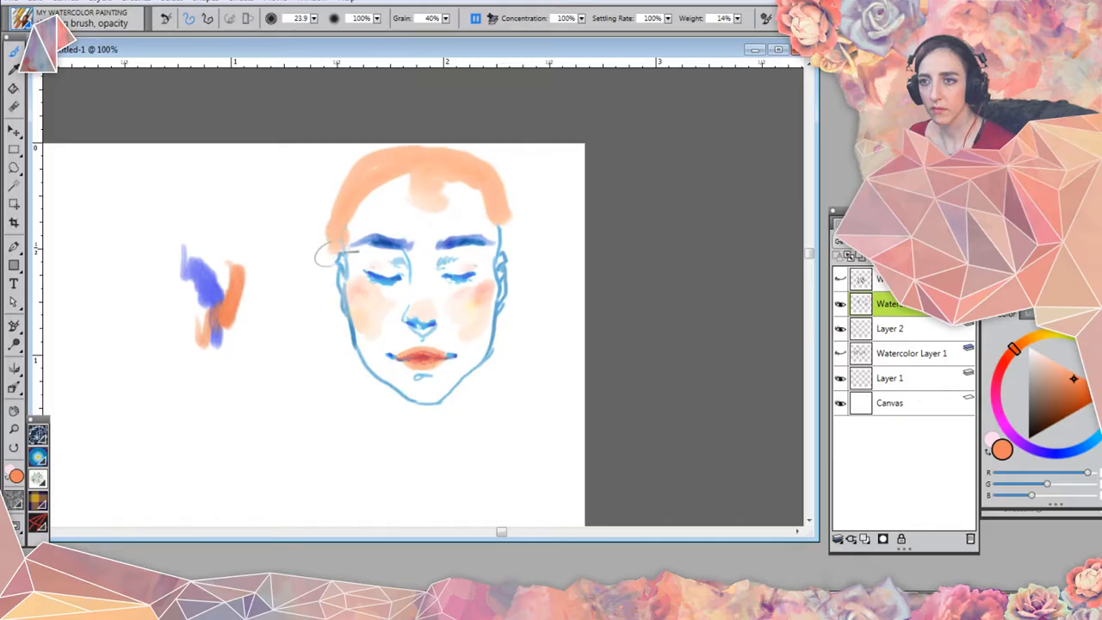
pyautogui.moveTo(321, 288); pyautogui.dragTo(333, 284)
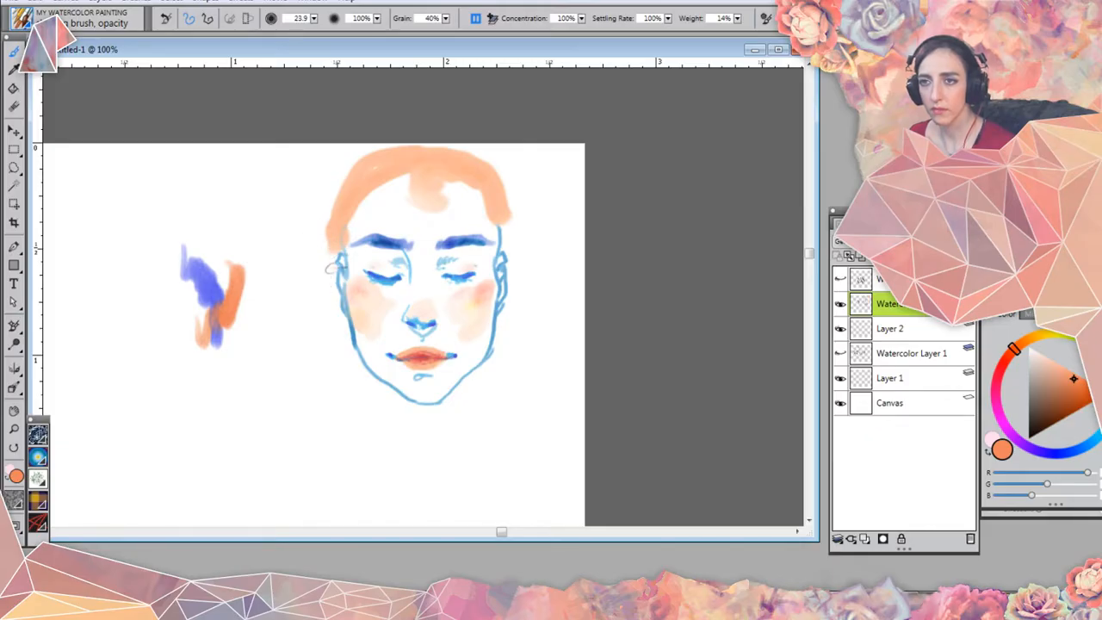
pyautogui.moveTo(339, 199); pyautogui.dragTo(340, 205)
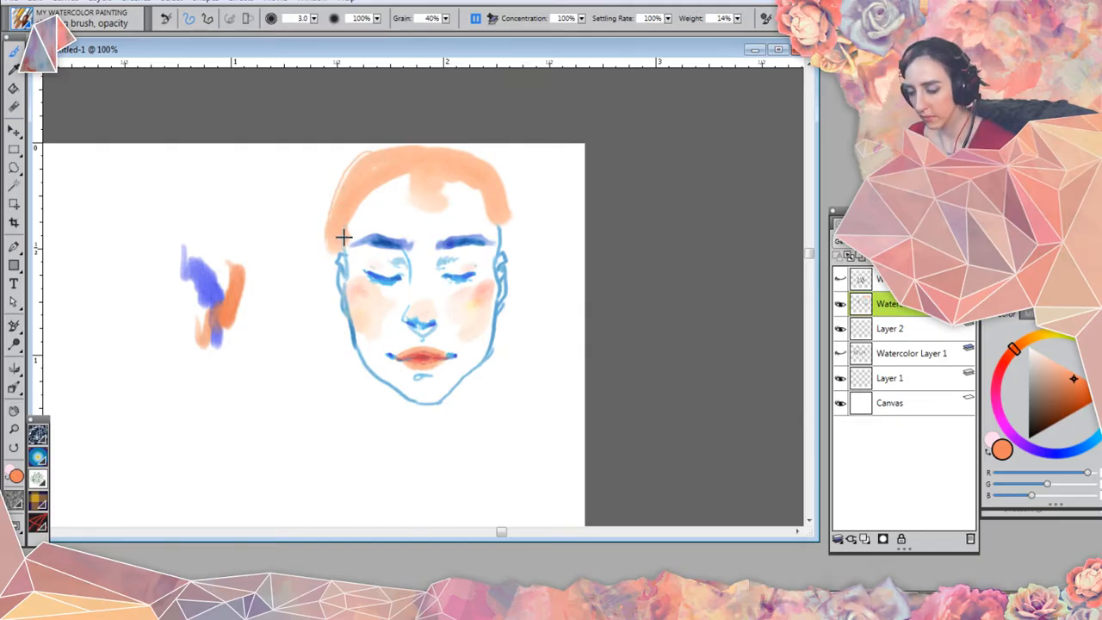
# Paint orange fringe strands sweeping from the parting across the right forehead toward the ear at brush size 9.2.
pyautogui.moveTo(343, 237)
pyautogui.mouseDown()
pyautogui.moveTo(346, 175)
pyautogui.moveTo(370, 169)
pyautogui.moveTo(385, 183)
pyautogui.moveTo(367, 220)
pyautogui.moveTo(367, 201)
pyautogui.moveTo(407, 172)
pyautogui.moveTo(412, 201)
pyautogui.moveTo(444, 219)
pyautogui.moveTo(451, 160)
pyautogui.moveTo(412, 190)
pyautogui.moveTo(418, 173)
pyautogui.moveTo(439, 204)
pyautogui.moveTo(469, 212)
pyautogui.moveTo(479, 166)
pyautogui.moveTo(447, 198)
pyautogui.moveTo(434, 193)
pyautogui.moveTo(443, 204)
pyautogui.moveTo(467, 214)
pyautogui.moveTo(512, 204)
pyautogui.mouseUp()
pyautogui.moveTo(445, 176)
pyautogui.mouseDown()
pyautogui.moveTo(475, 208)
pyautogui.moveTo(490, 208)
pyautogui.moveTo(447, 171)
pyautogui.mouseUp()
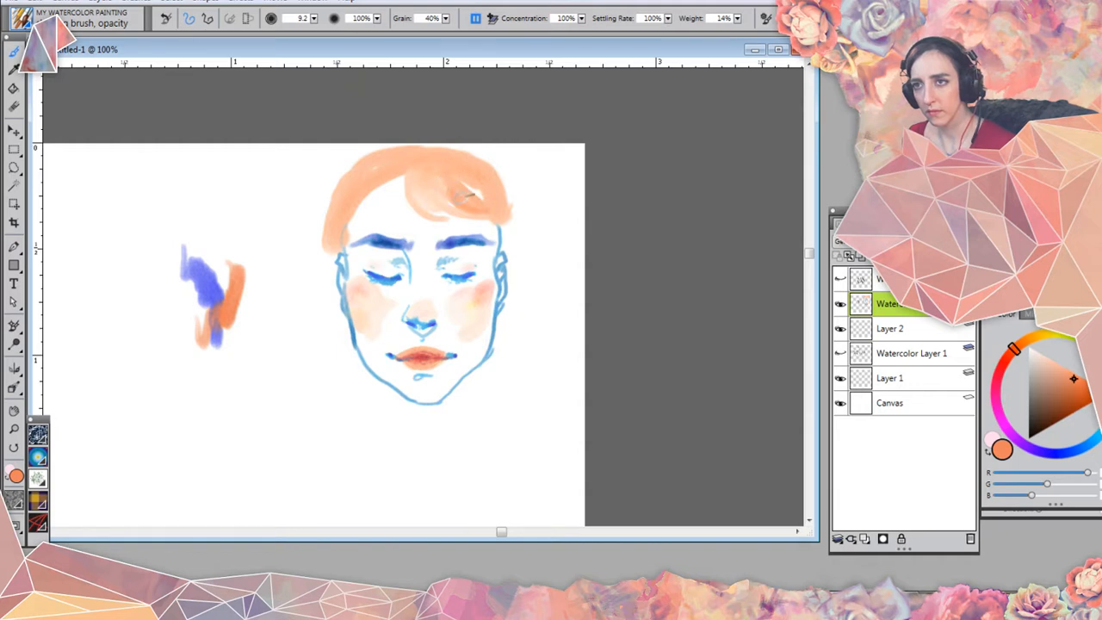
pyautogui.moveTo(437, 164)
pyautogui.mouseDown()
pyautogui.moveTo(461, 208)
pyautogui.moveTo(509, 228)
pyautogui.moveTo(494, 273)
pyautogui.mouseUp()
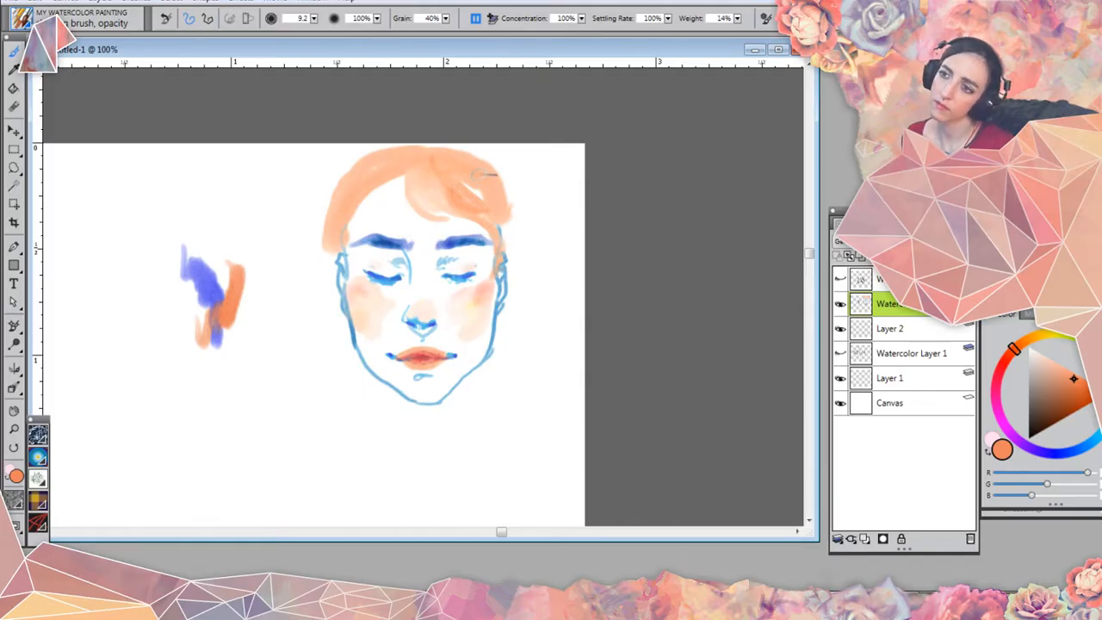
# Paint wavy orange locks of hair down both sides of the face, past the ears to the jaw, at brush size 9.2.
pyautogui.moveTo(512, 216)
pyautogui.mouseDown()
pyautogui.moveTo(505, 241)
pyautogui.moveTo(506, 203)
pyautogui.moveTo(521, 239)
pyautogui.moveTo(514, 285)
pyautogui.moveTo(527, 286)
pyautogui.moveTo(520, 332)
pyautogui.moveTo(508, 339)
pyautogui.moveTo(508, 318)
pyautogui.moveTo(514, 334)
pyautogui.moveTo(499, 354)
pyautogui.moveTo(504, 345)
pyautogui.mouseUp()
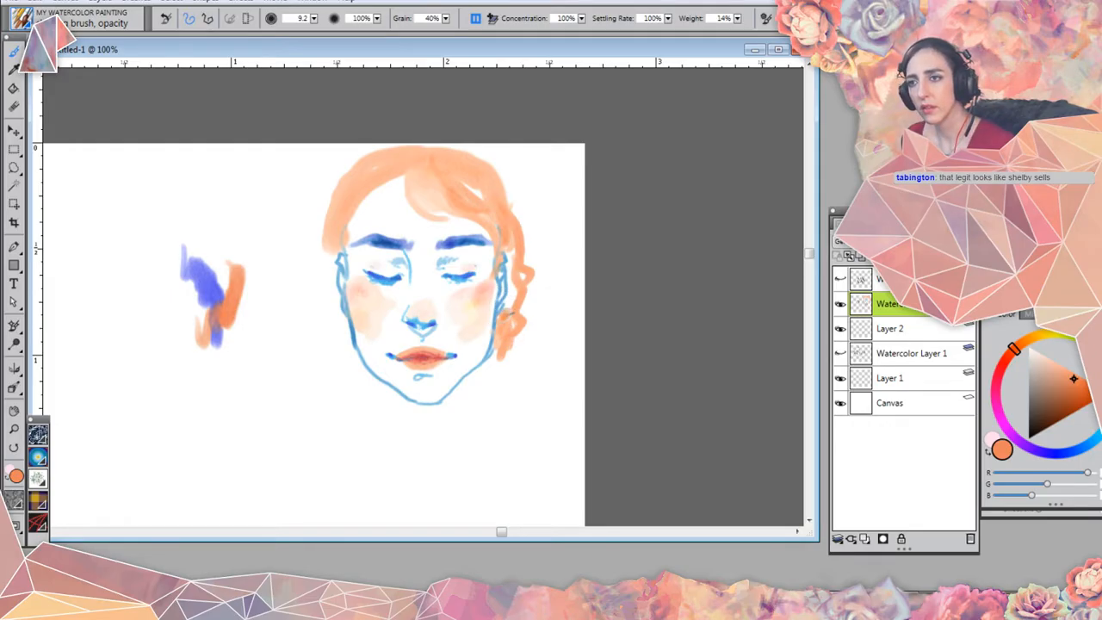
pyautogui.moveTo(507, 315); pyautogui.dragTo(517, 253)
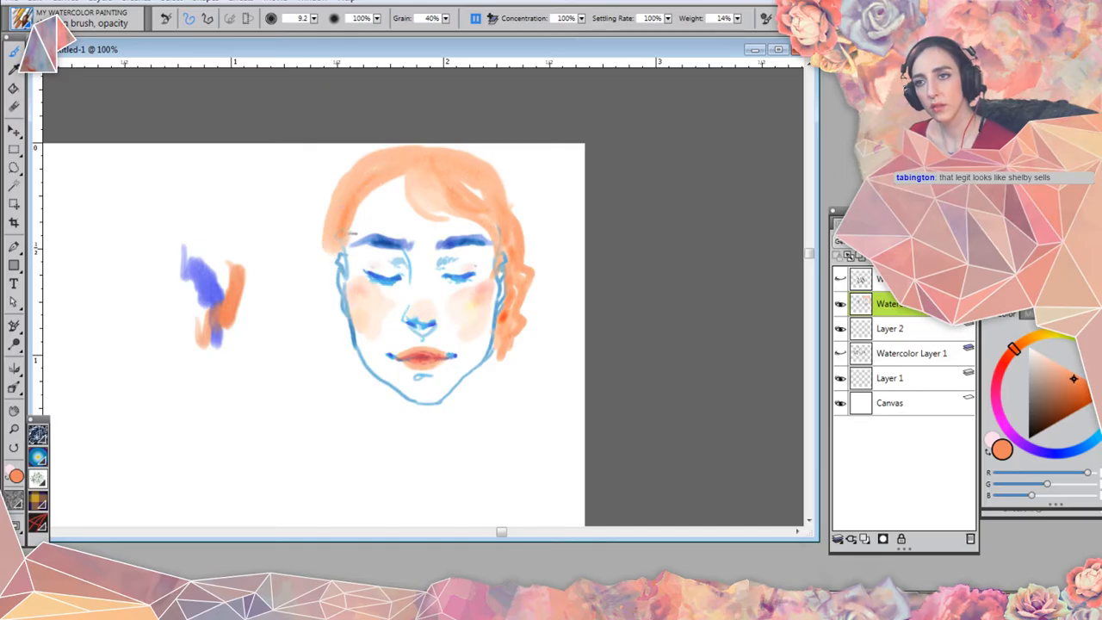
pyautogui.moveTo(353, 233)
pyautogui.mouseDown()
pyautogui.moveTo(327, 297)
pyautogui.moveTo(342, 349)
pyautogui.moveTo(357, 346)
pyautogui.moveTo(339, 312)
pyautogui.moveTo(334, 318)
pyautogui.moveTo(340, 307)
pyautogui.moveTo(342, 331)
pyautogui.mouseUp()
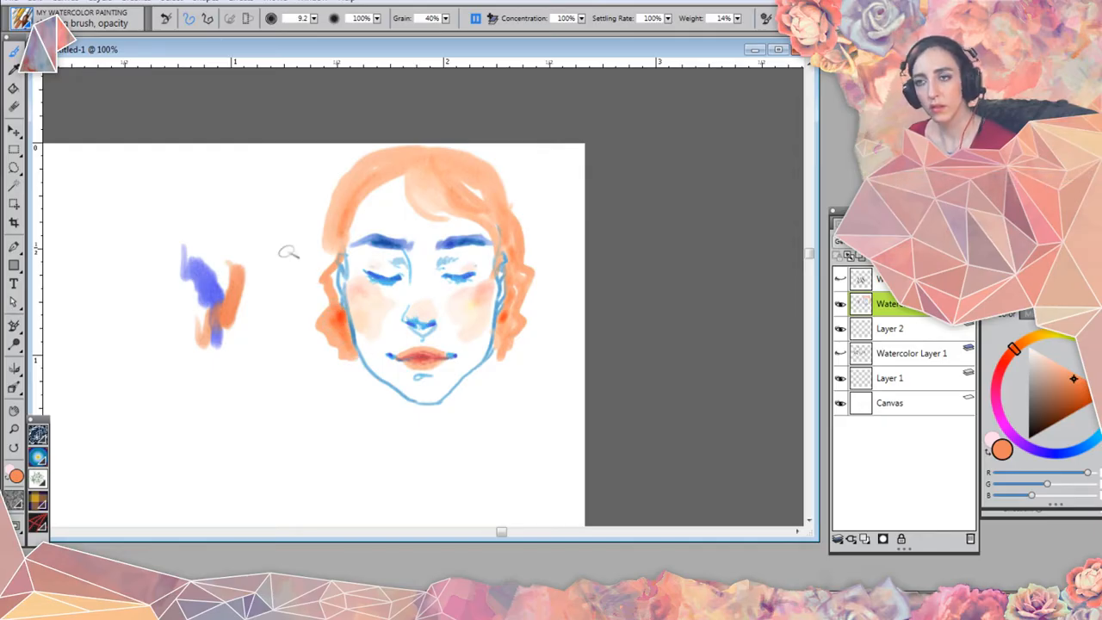
pyautogui.moveTo(320, 231)
pyautogui.mouseDown()
pyautogui.moveTo(341, 234)
pyautogui.moveTo(310, 312)
pyautogui.mouseUp()
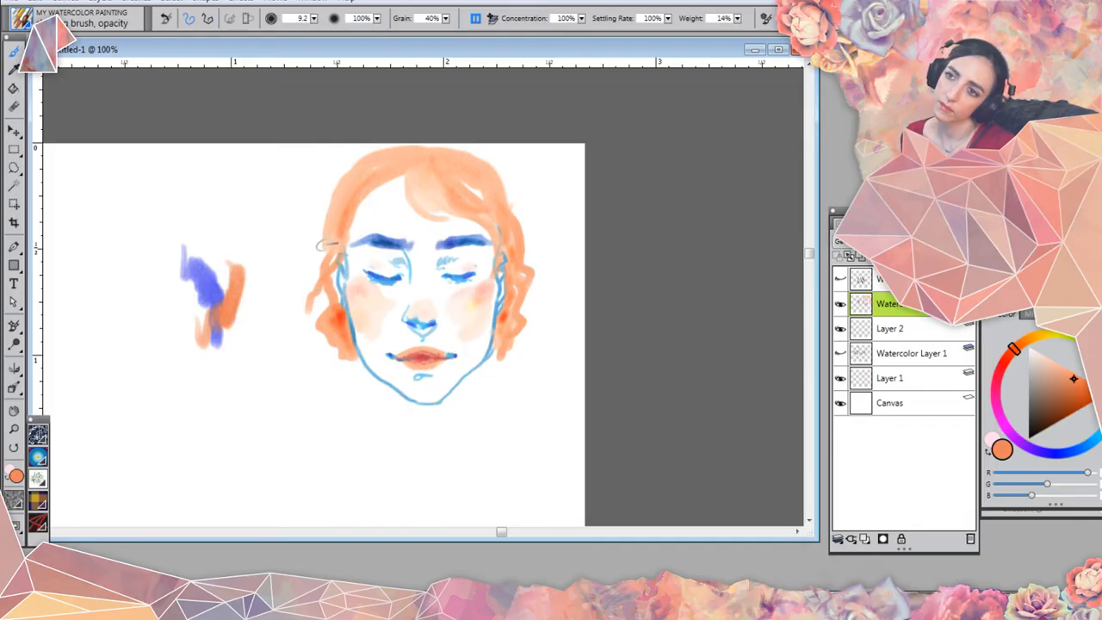
pyautogui.moveTo(321, 257)
pyautogui.mouseDown()
pyautogui.moveTo(313, 275)
pyautogui.moveTo(334, 287)
pyautogui.mouseUp()
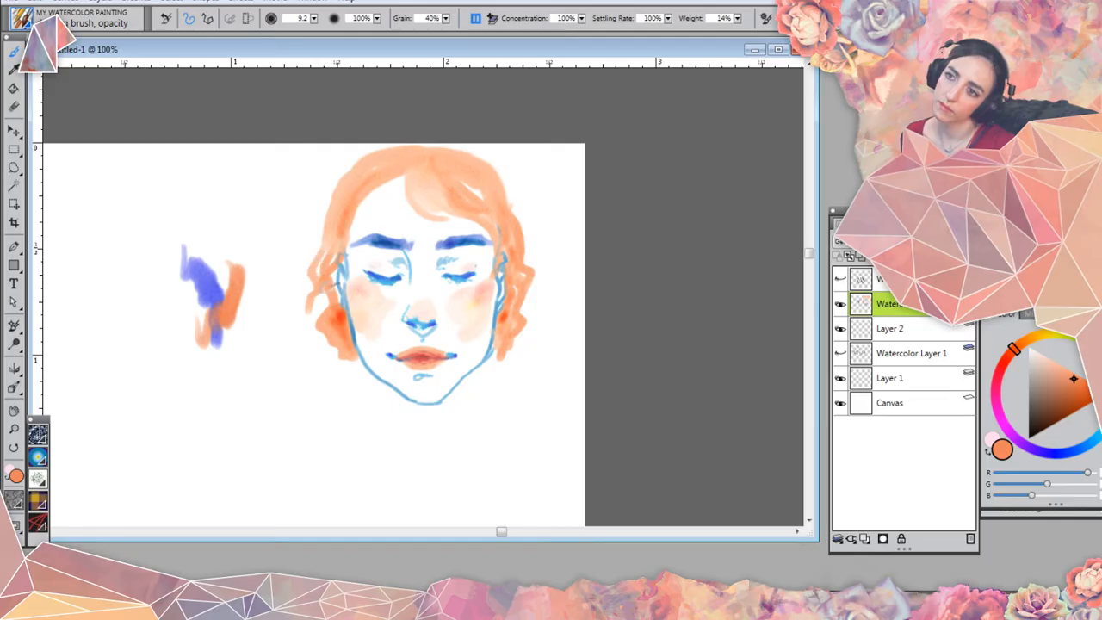